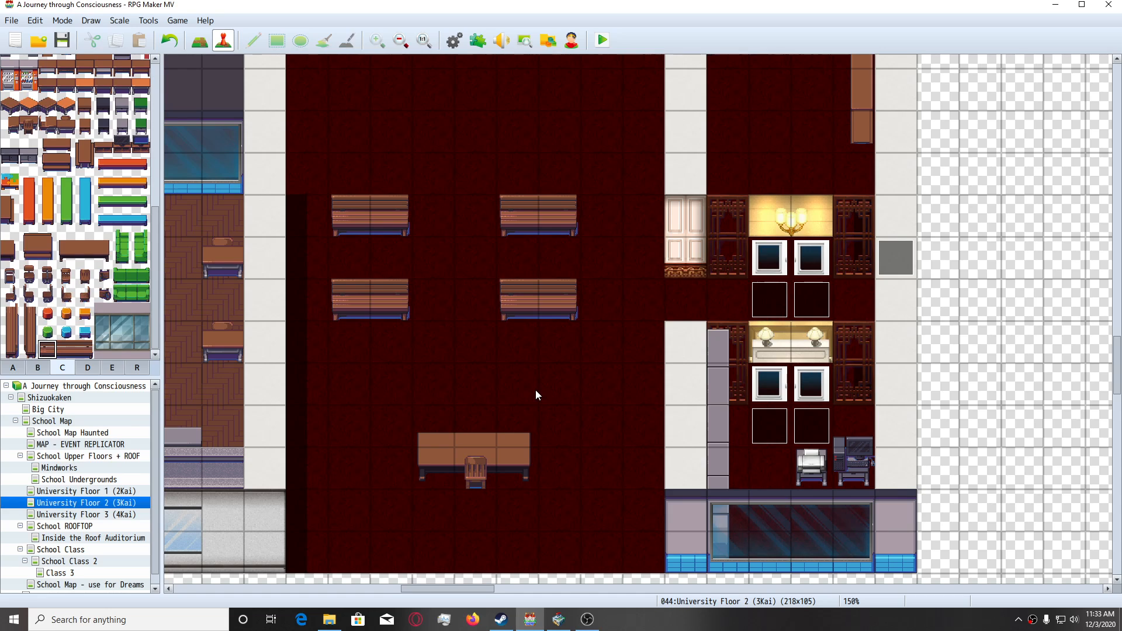
Examine the dark red bench room and the surrounding rooms on the University Floor 2 (3Kai) map.
scroll(534, 366, "down", 5, "ctrl")
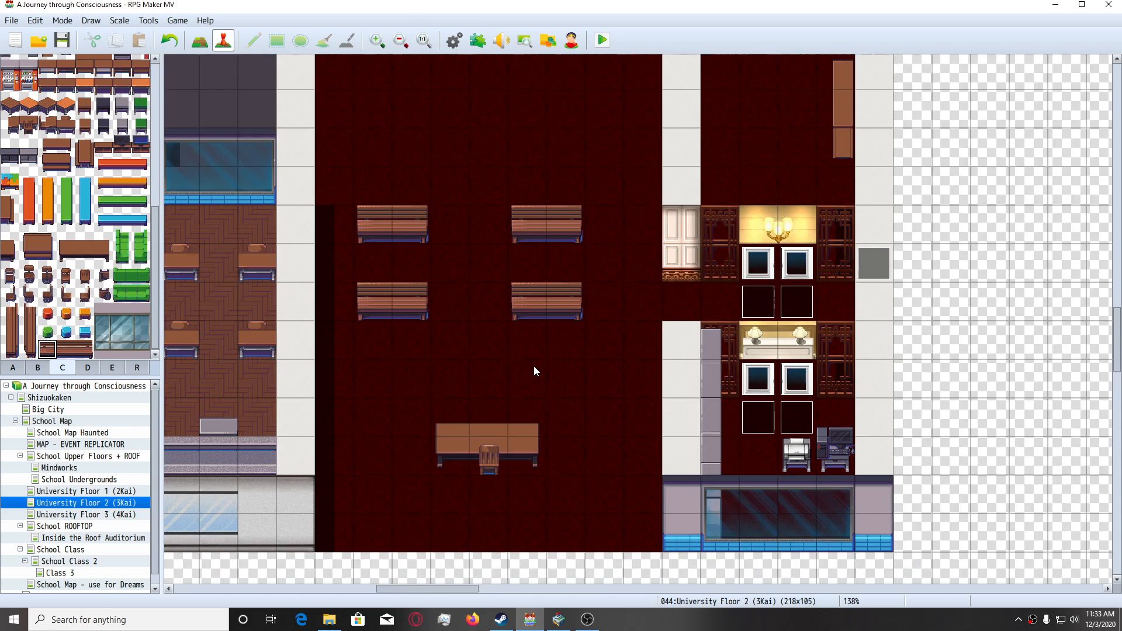
scroll(552, 418, "up", 6)
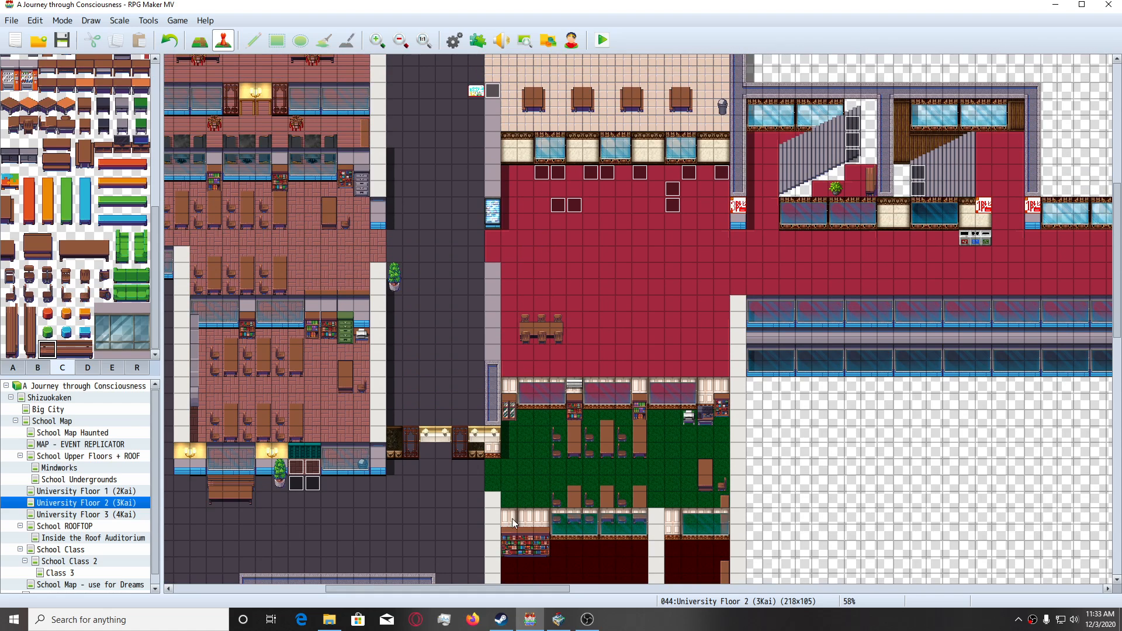
left_click_drag(538, 588, 507, 587)
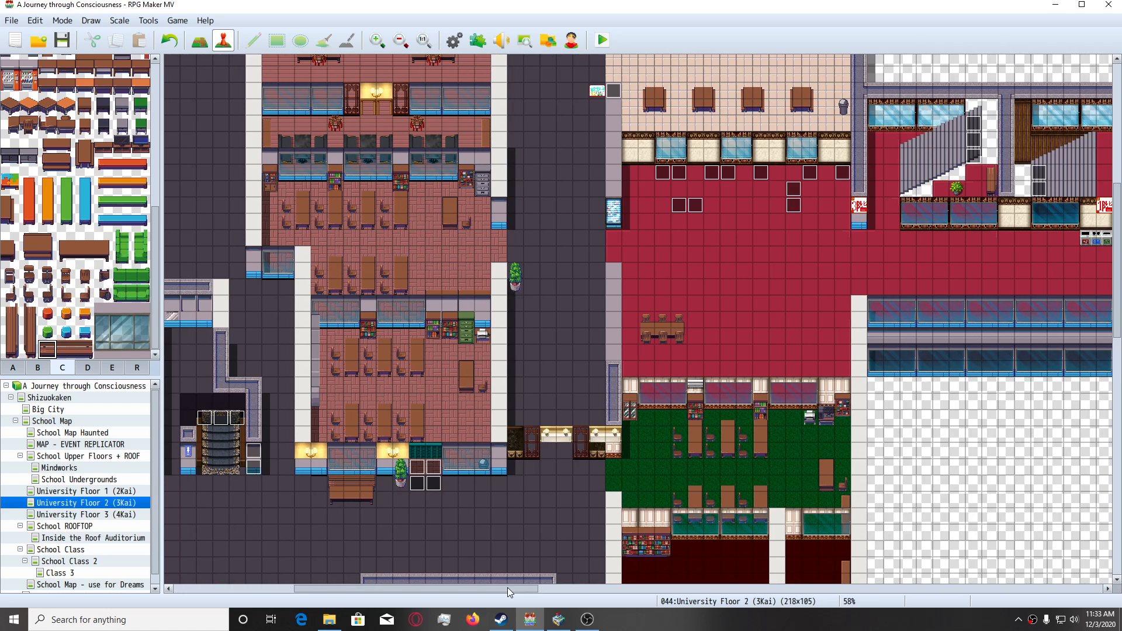
Open the University Floor 3 (4Kai) map and examine its classrooms, corridors and pool areas.
right_click(120, 515)
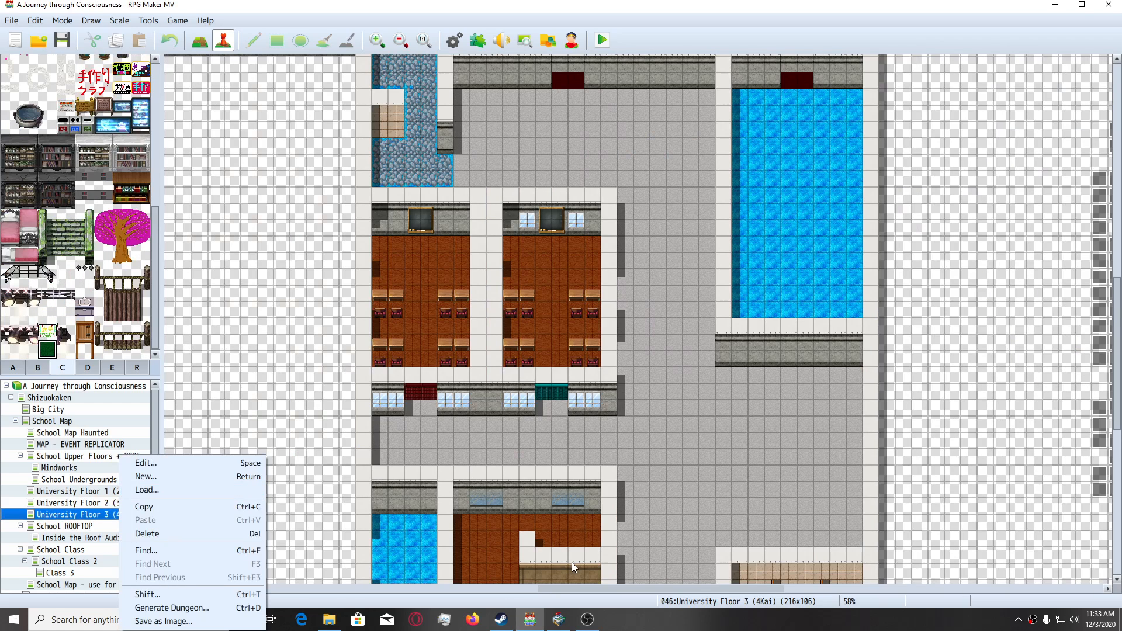
left_click(559, 589)
mouse_move(559, 589)
left_mouse_down()
mouse_move(631, 605)
mouse_move(561, 609)
left_mouse_up()
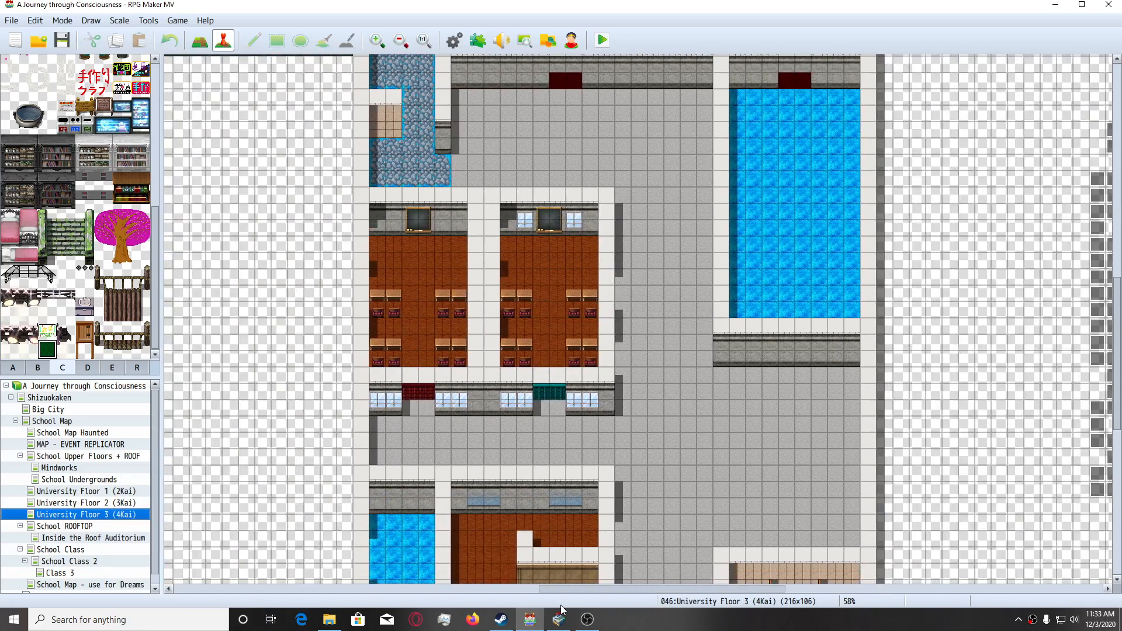
scroll(568, 400, "up", 10)
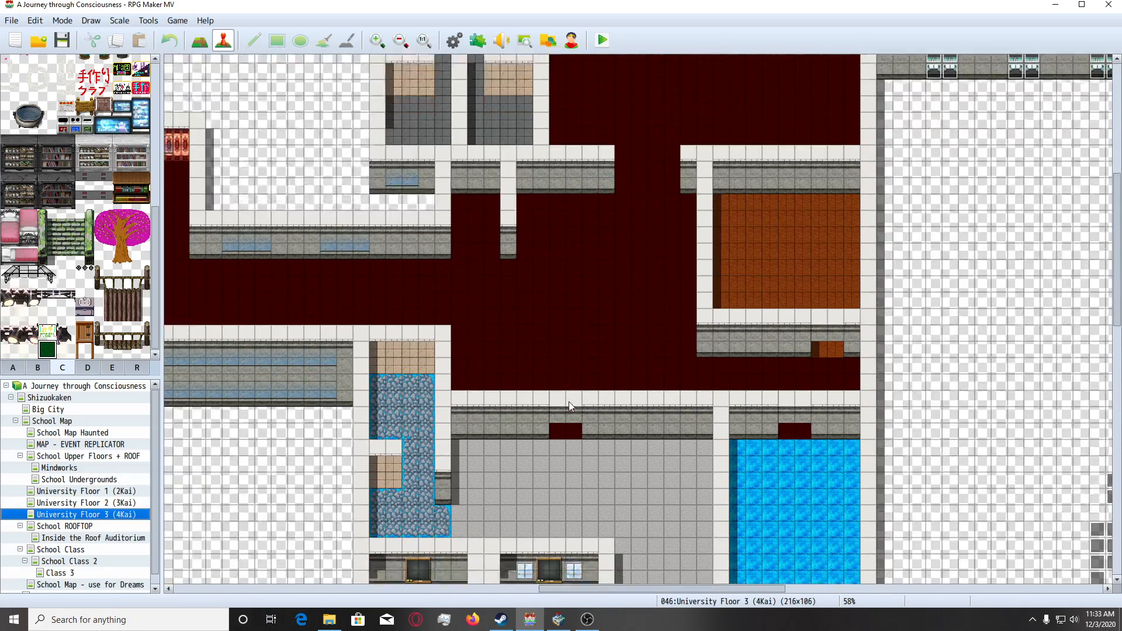
scroll(569, 403, "down", 12)
scroll(571, 415, "up", 1, "ctrl")
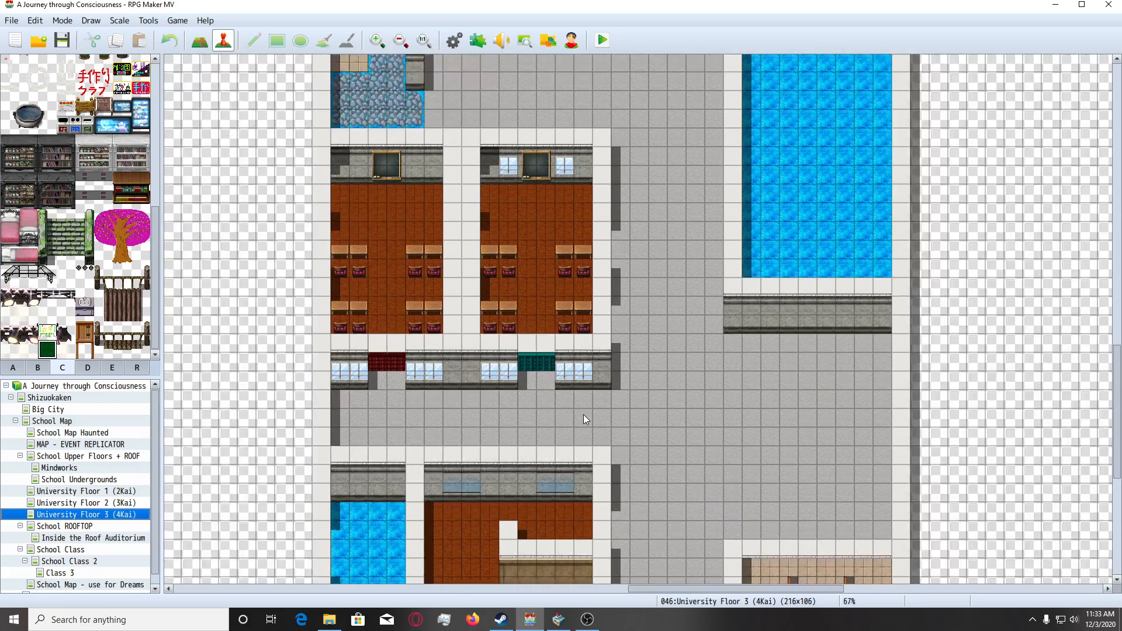
scroll(583, 415, "up", 2, "ctrl")
scroll(328, 181, "down", 4)
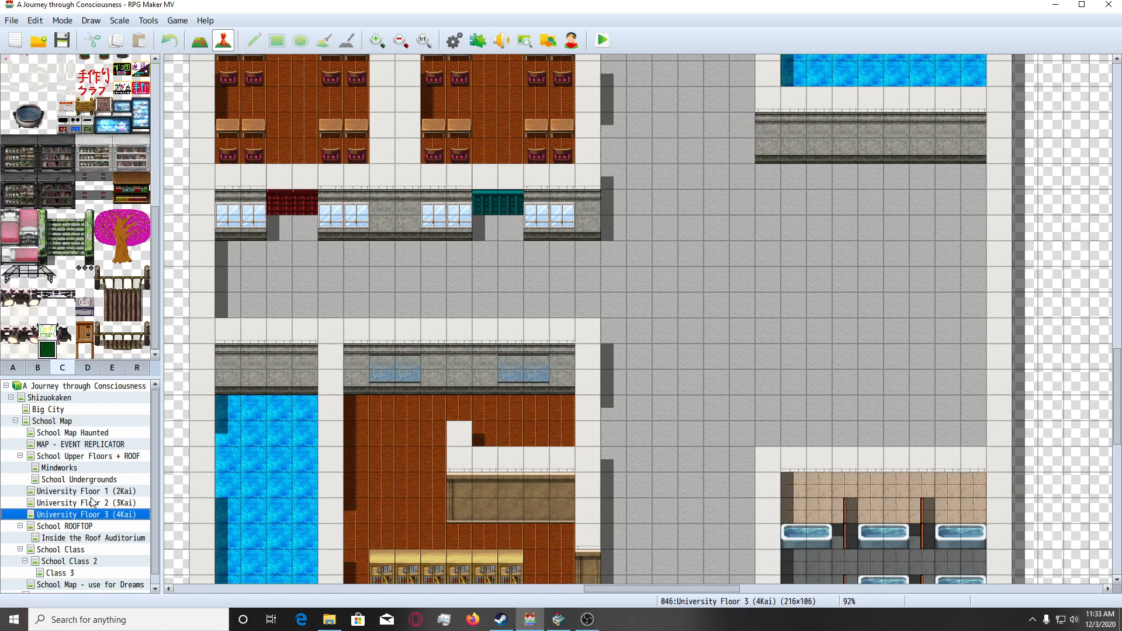
Return to the University Floor 2 (3Kai) map and inspect the room with the four benches and the long desk.
left_click(111, 504)
scroll(475, 338, "down", 3)
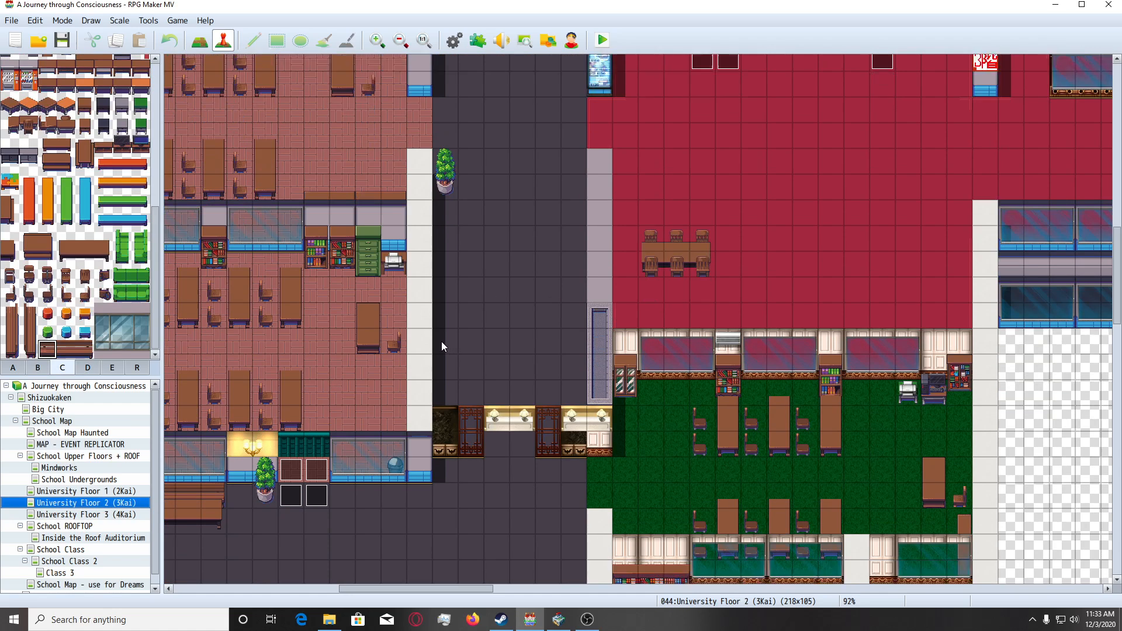
scroll(401, 359, "up", 4)
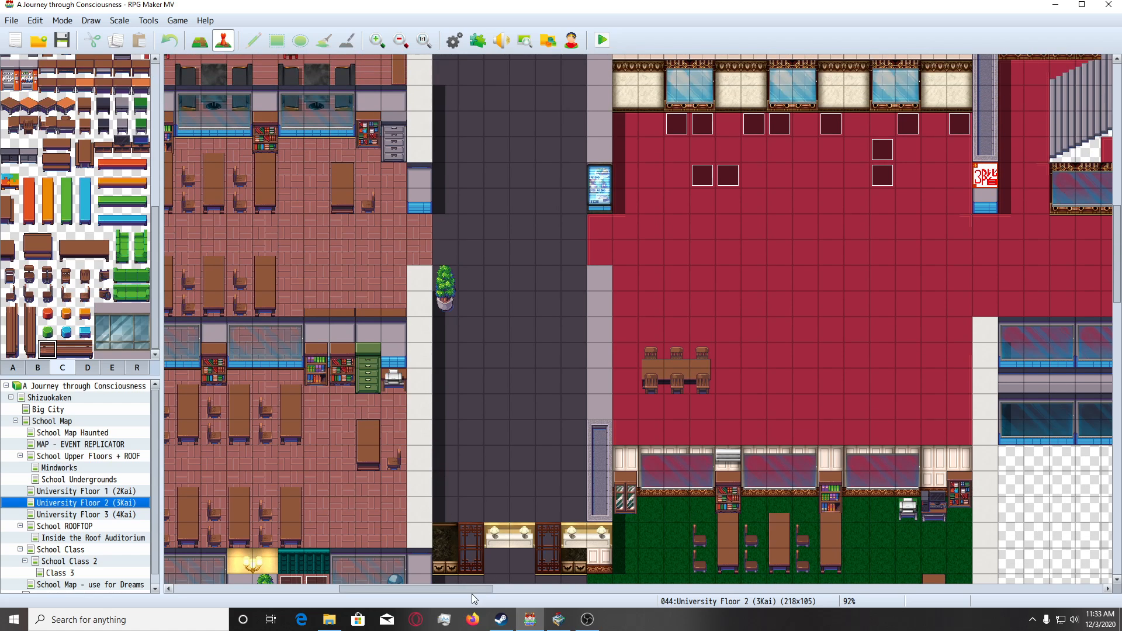
mouse_move(472, 590)
left_mouse_down()
mouse_move(443, 591)
mouse_move(493, 590)
left_mouse_up()
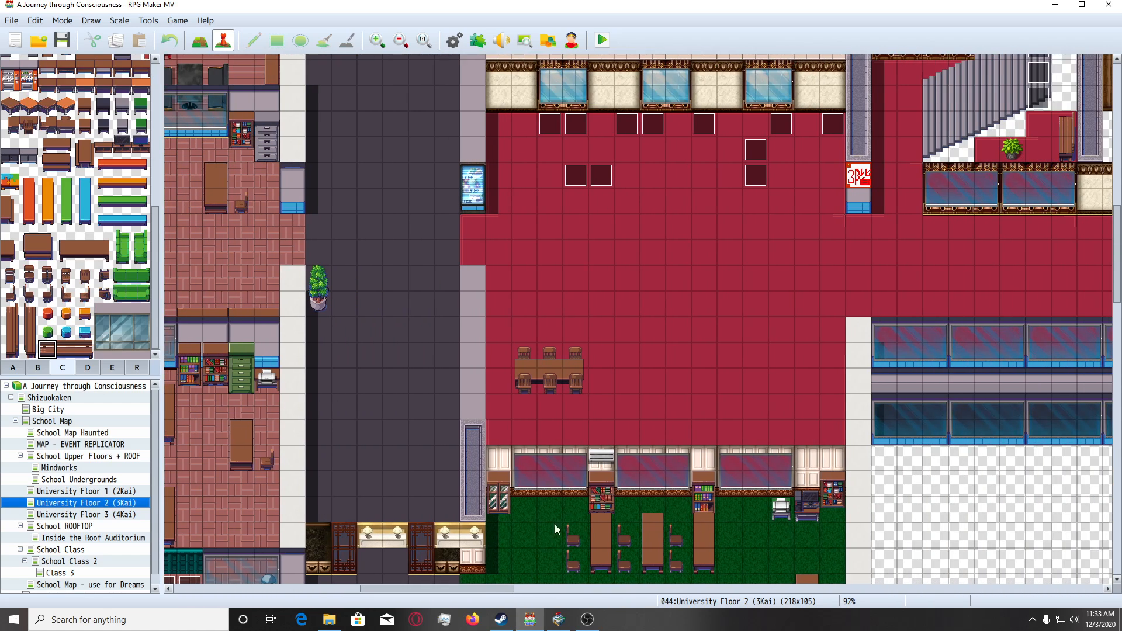
scroll(555, 524, "down", 12)
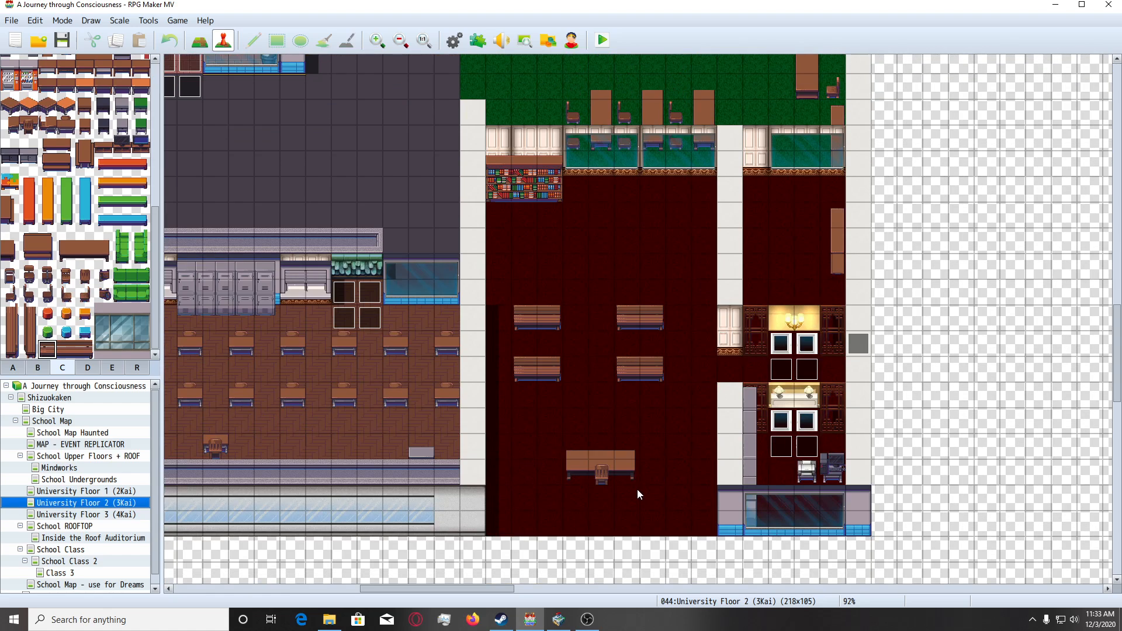
scroll(637, 488, "up", 3, "ctrl")
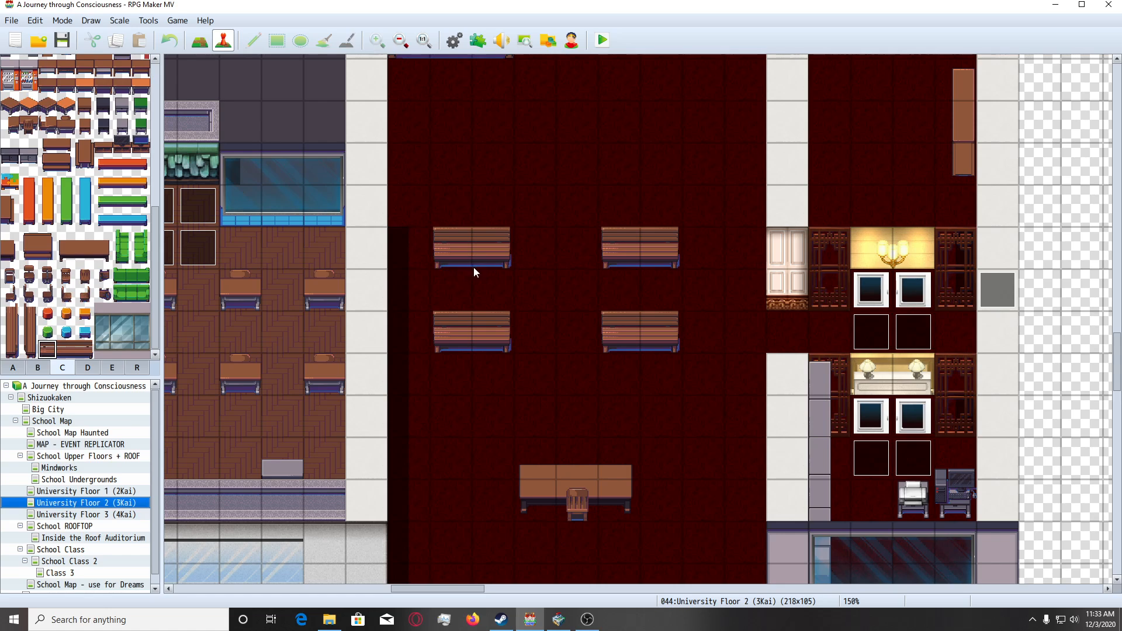
Switch to the SAKAN Tileset Builder and show the furniture at the end of sheet C in the 0013 tileset.
left_click(559, 619)
left_click(88, 601)
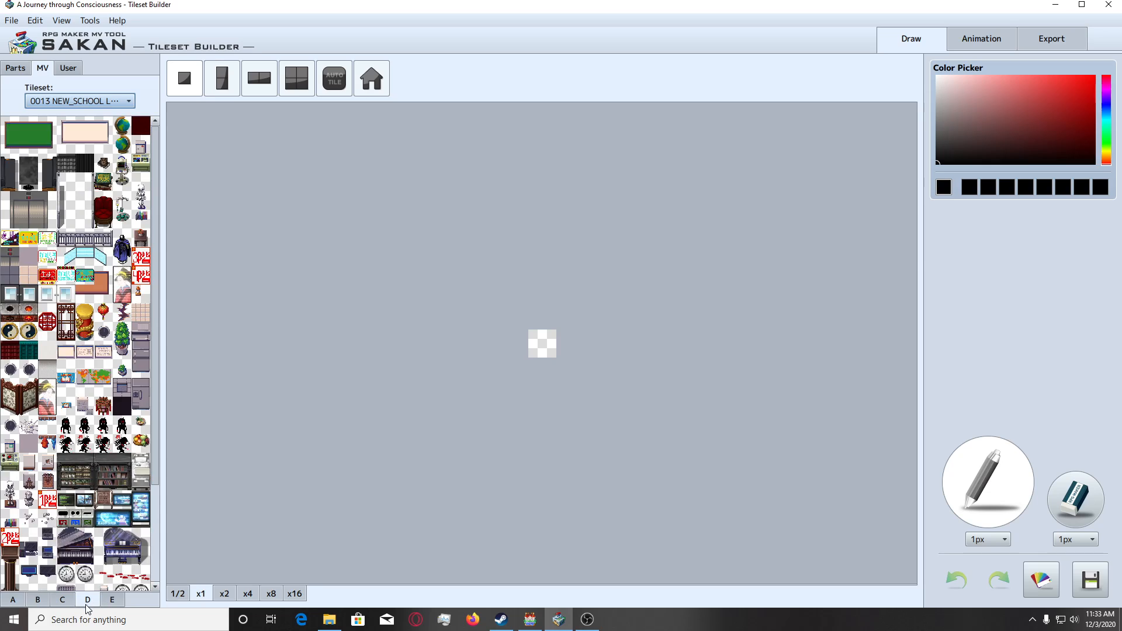
left_click(69, 602)
scroll(107, 559, "down", 5)
scroll(114, 526, "down", 2)
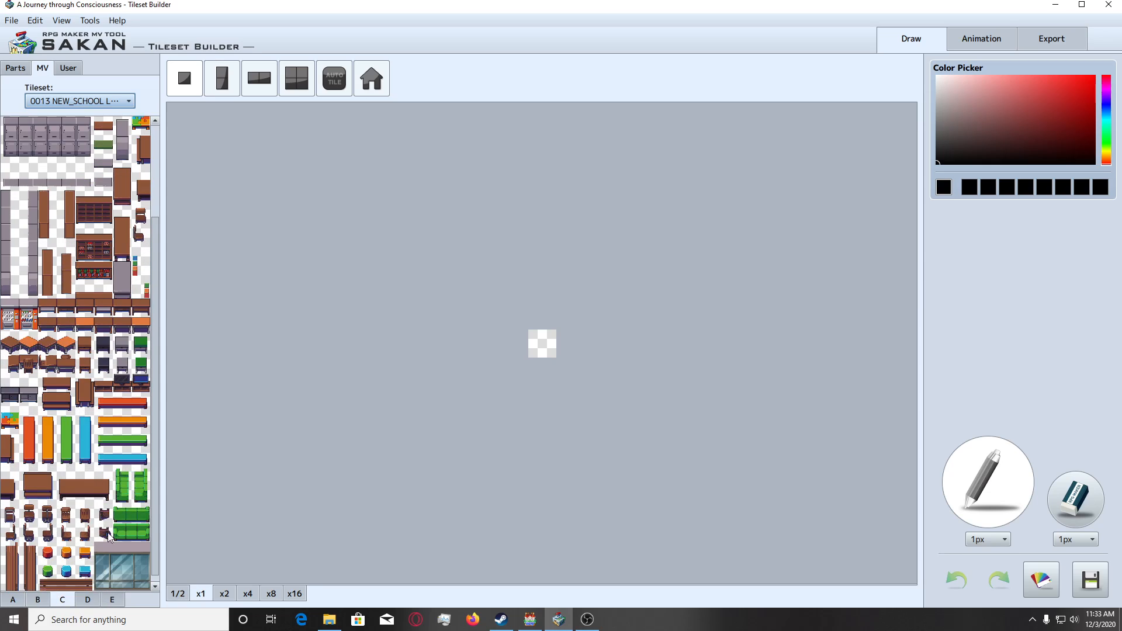
scroll(93, 560, "down", 1)
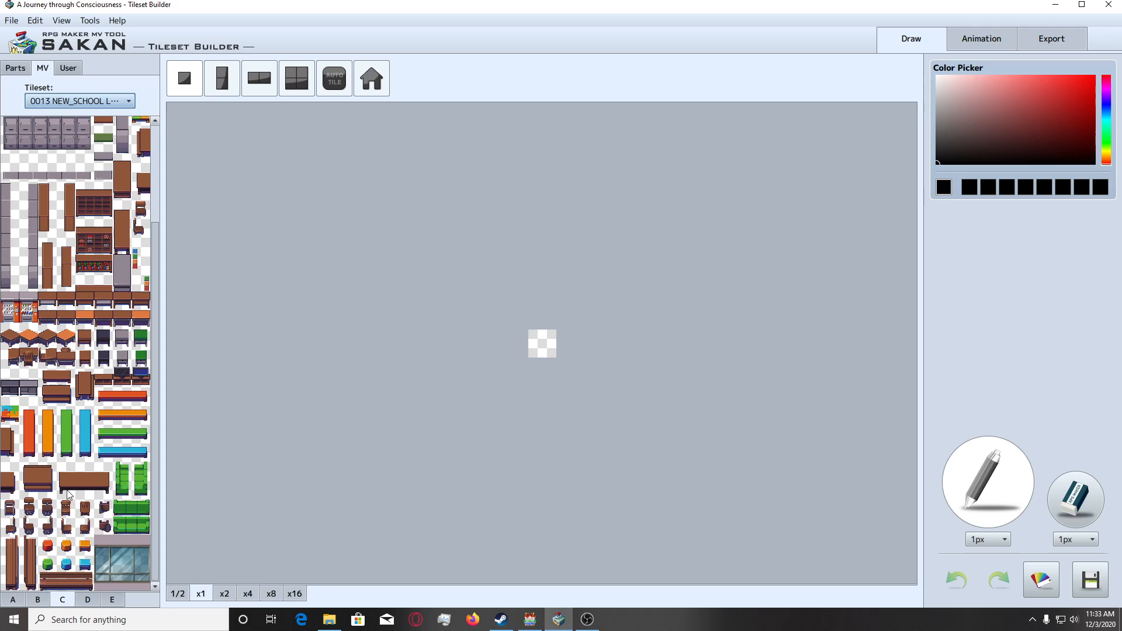
Preview part of the long desk and the single school desk with its chair at x8 magnification.
left_click_drag(69, 495, 89, 496)
left_click(271, 594)
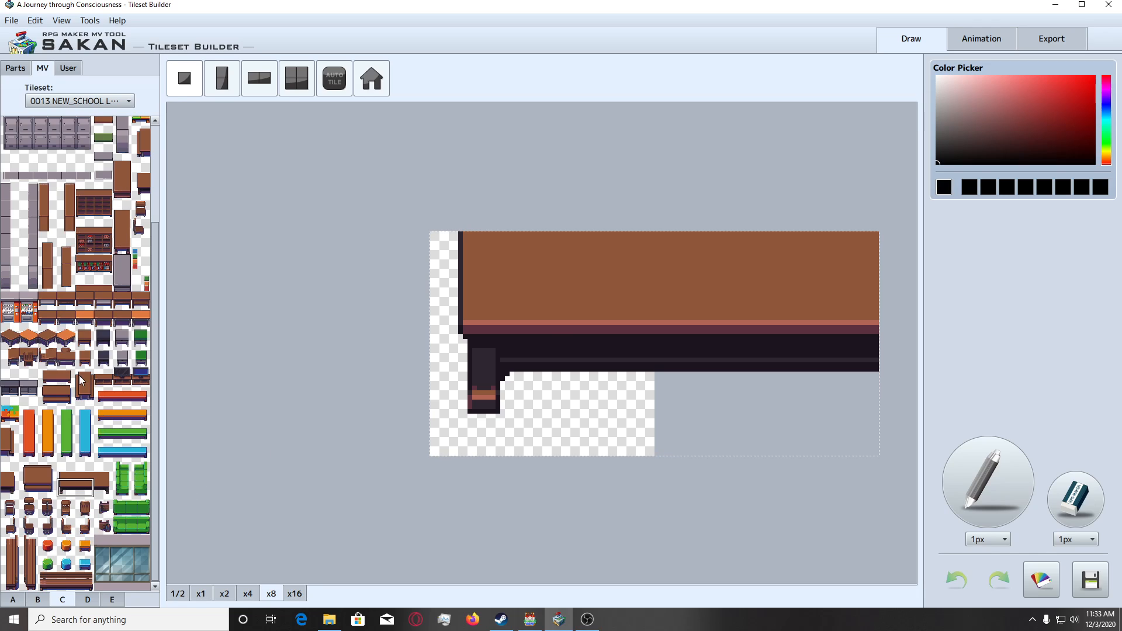
left_click(66, 357)
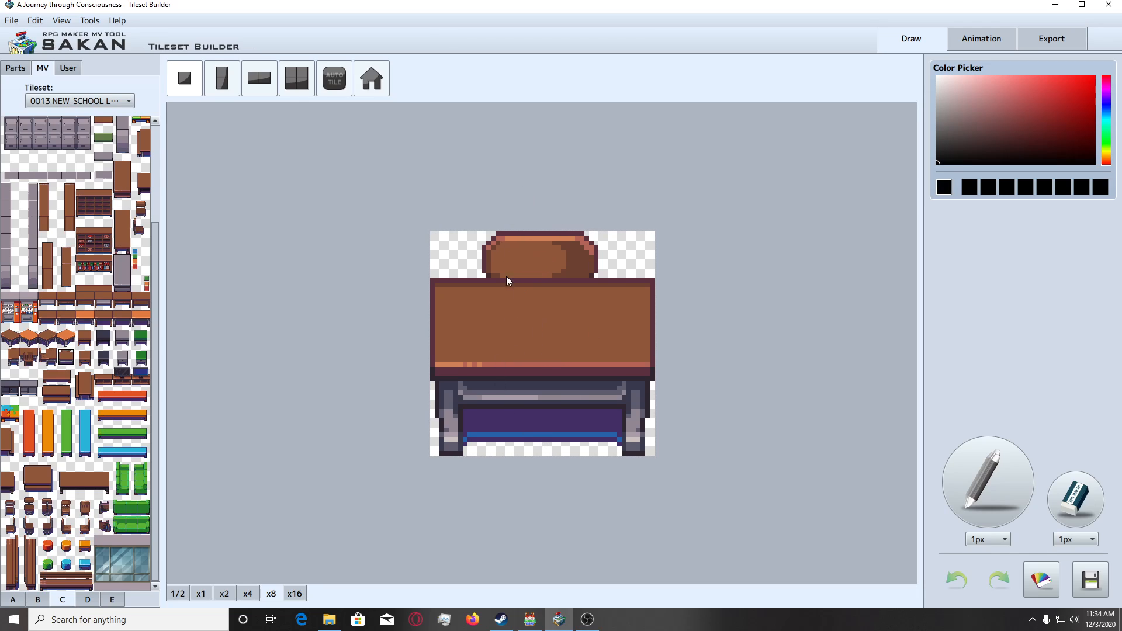
Switch to RPG Maker MV to check the benches on the map, and return to the Tileset Builder's furniture tiles.
left_click(526, 625)
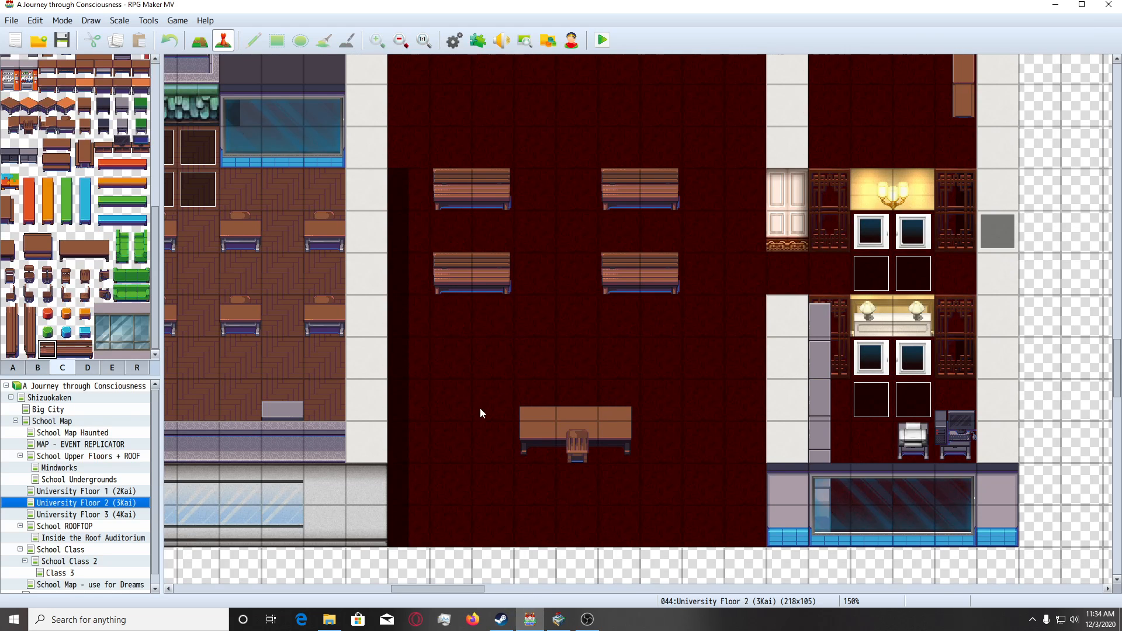
scroll(201, 321, "up", 1)
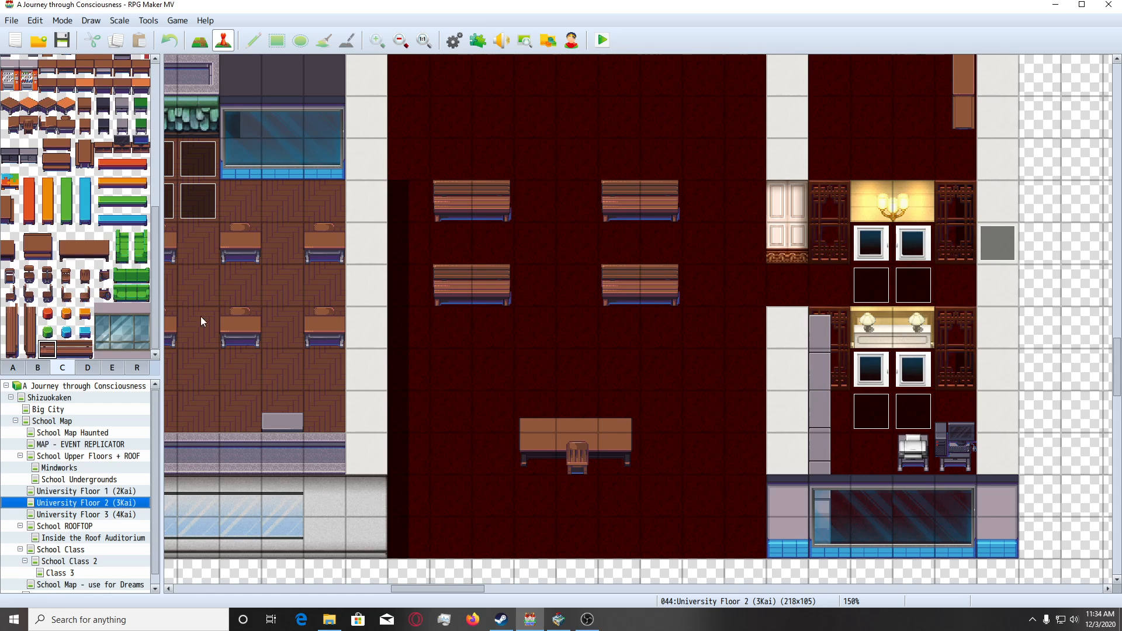
left_click(559, 619)
scroll(80, 373, "up", 1)
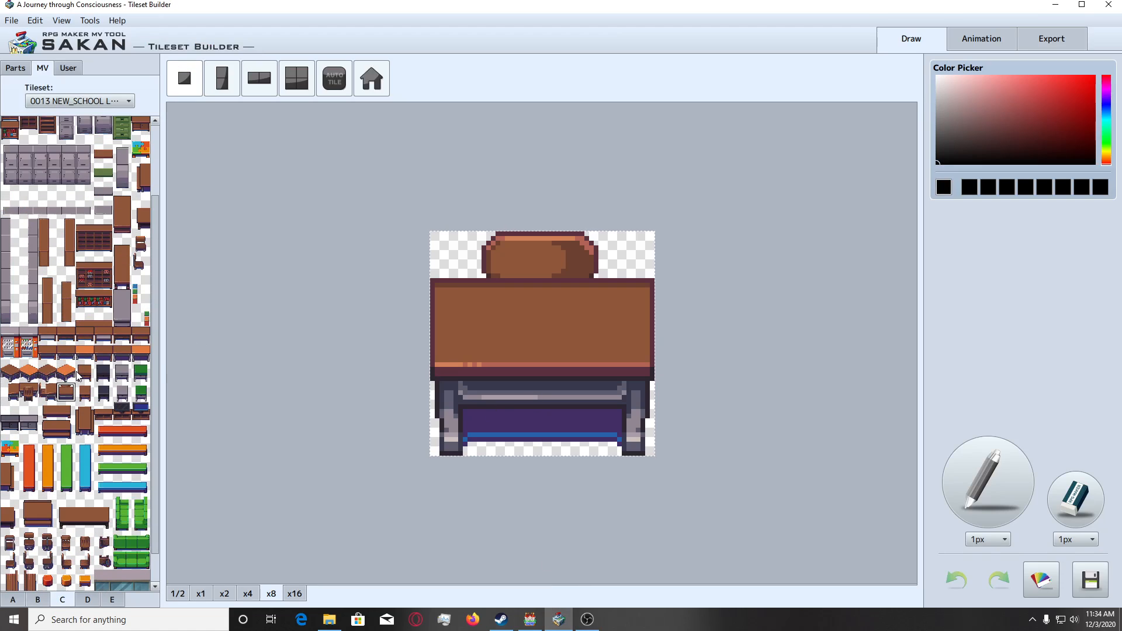
scroll(80, 394, "down", 1)
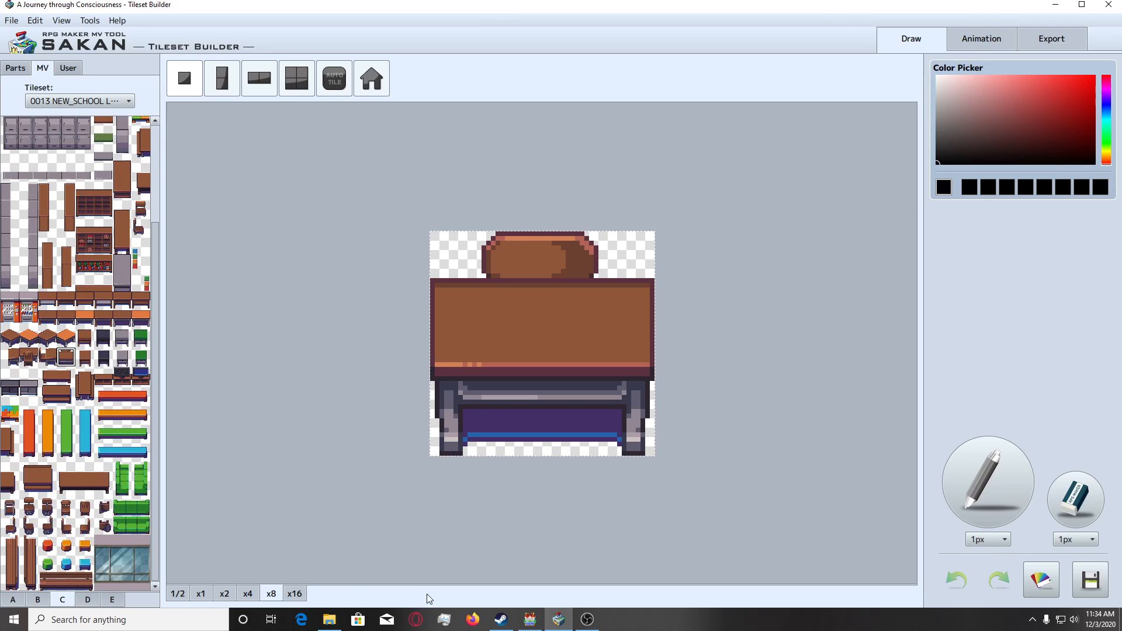
Start a two-tile-wide canvas and place the left and middle tiles of the brown bench on it.
left_click(258, 78)
left_click(1075, 500)
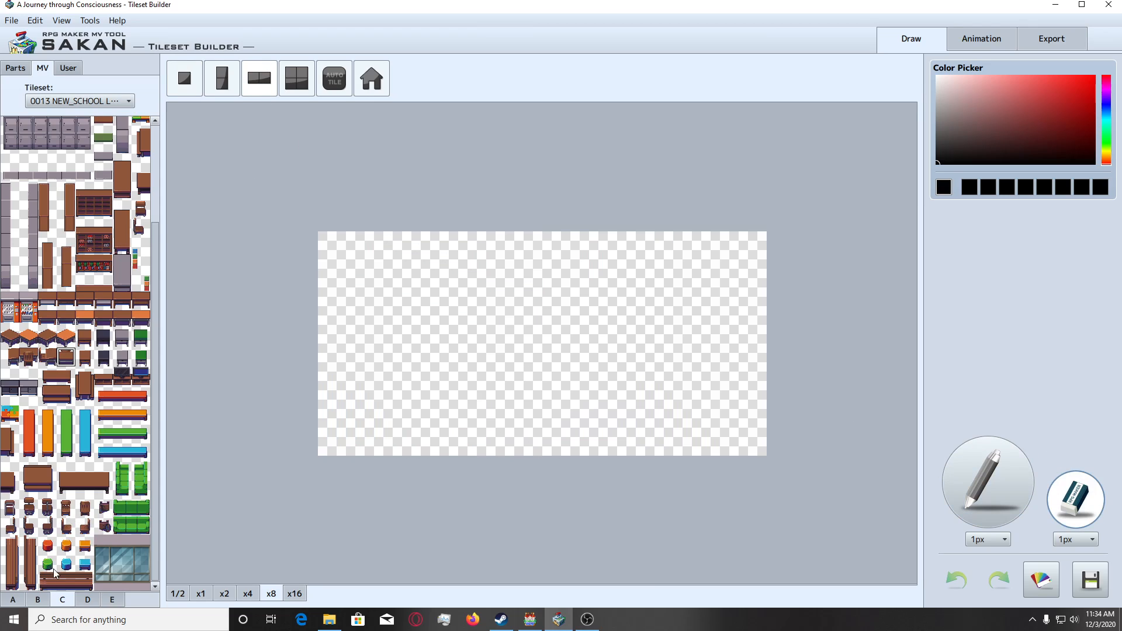
left_click(58, 581)
left_click(481, 368)
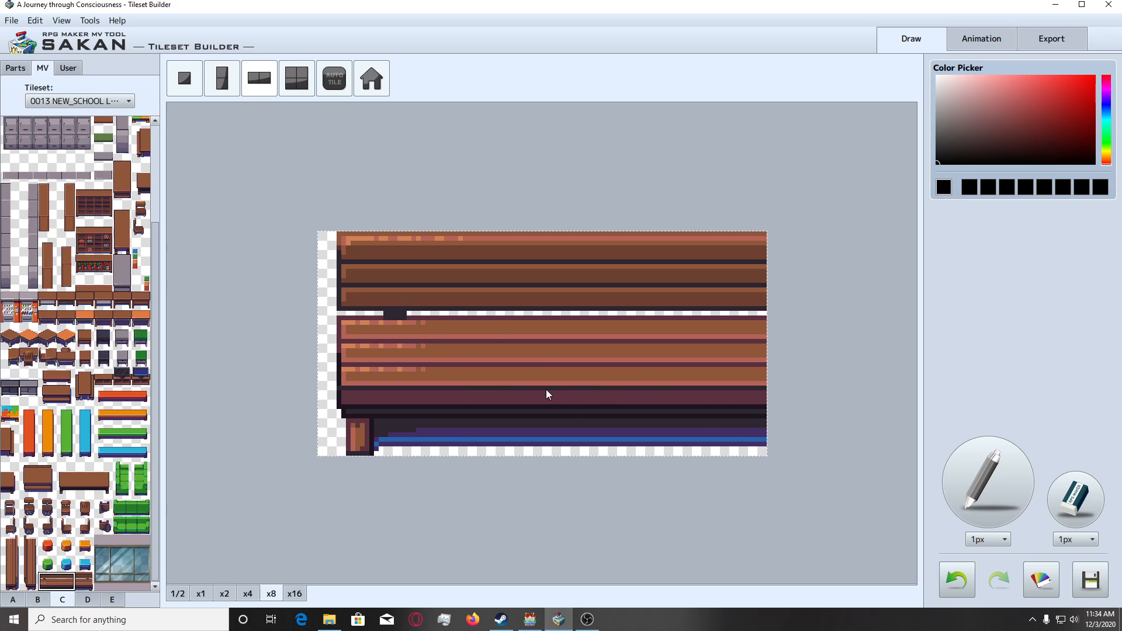
Erase the blue and purple shadow beneath the bench seat with the eraser set to 6px.
left_click_drag(548, 429, 501, 390)
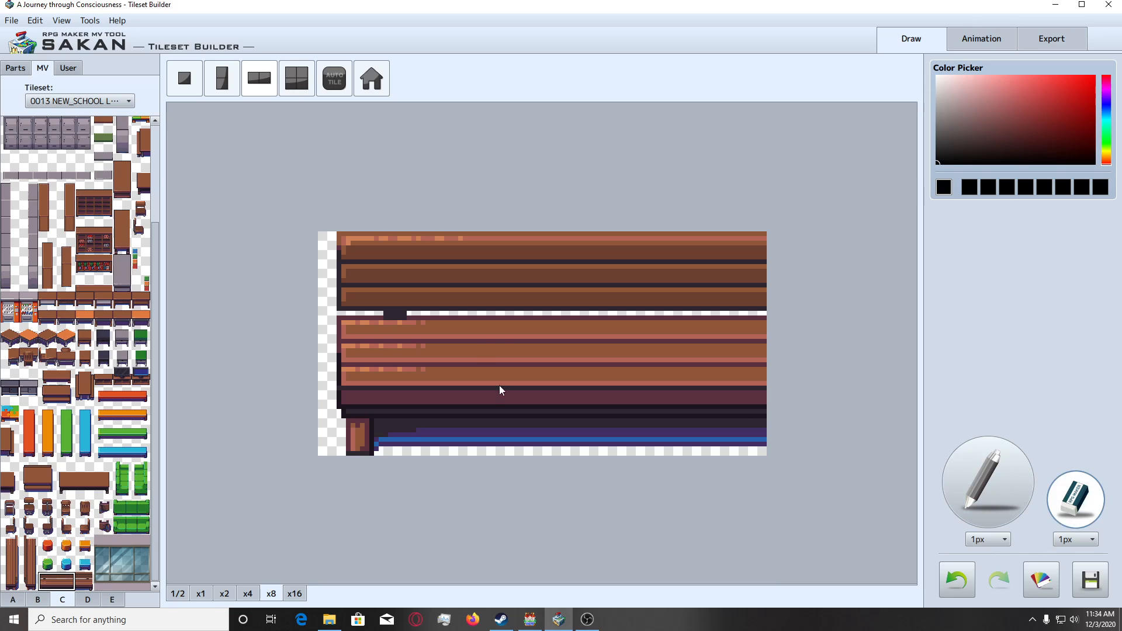
left_click(1075, 539)
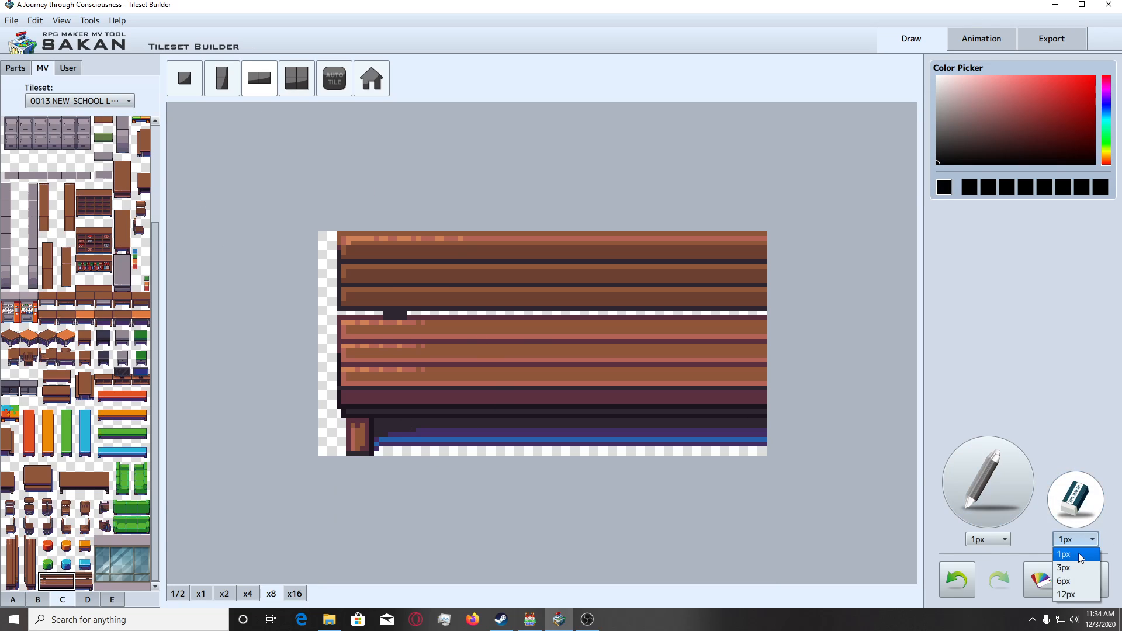
left_click(1075, 581)
left_click_drag(416, 454, 400, 454)
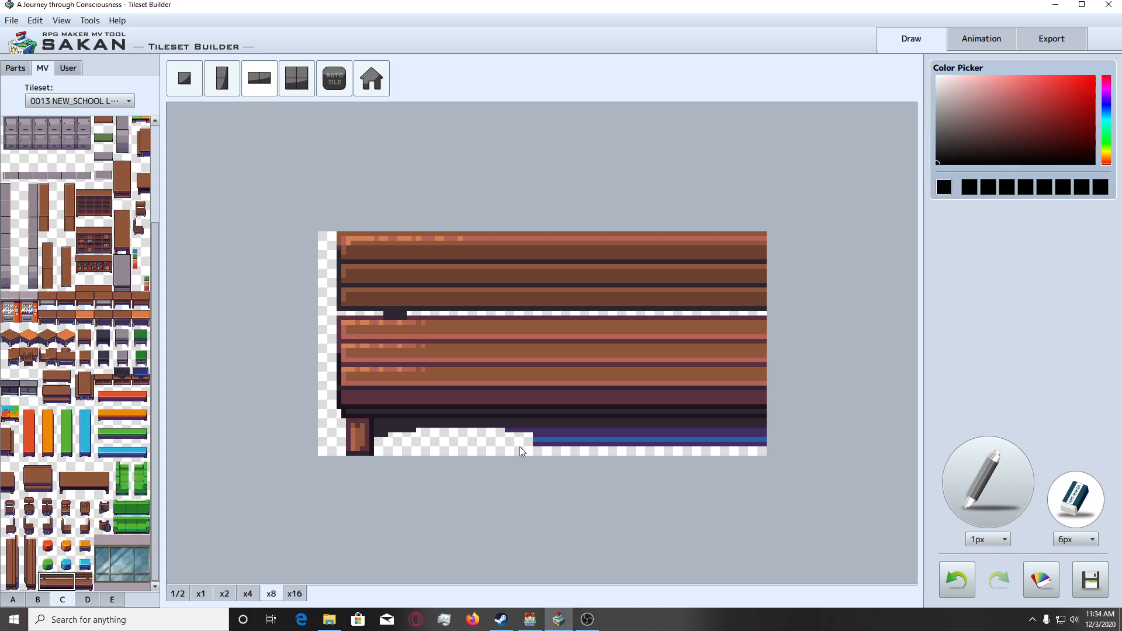
left_click_drag(543, 445, 675, 449)
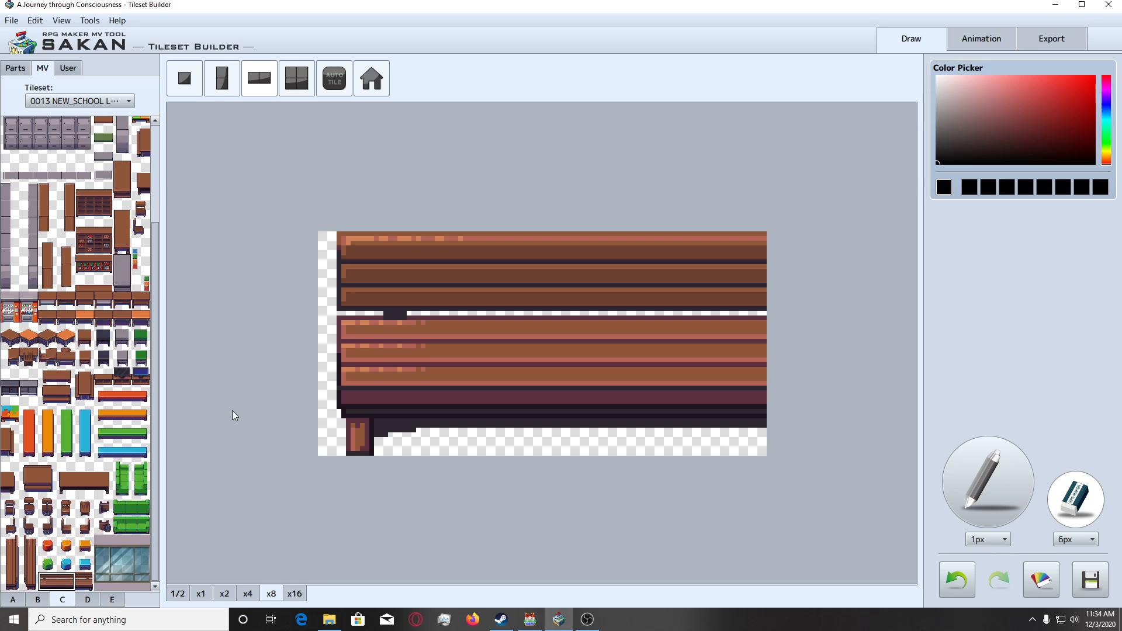
Add the edited two-tile bench to the user parts and return to the MV tileset.
left_click(66, 69)
left_click(37, 88)
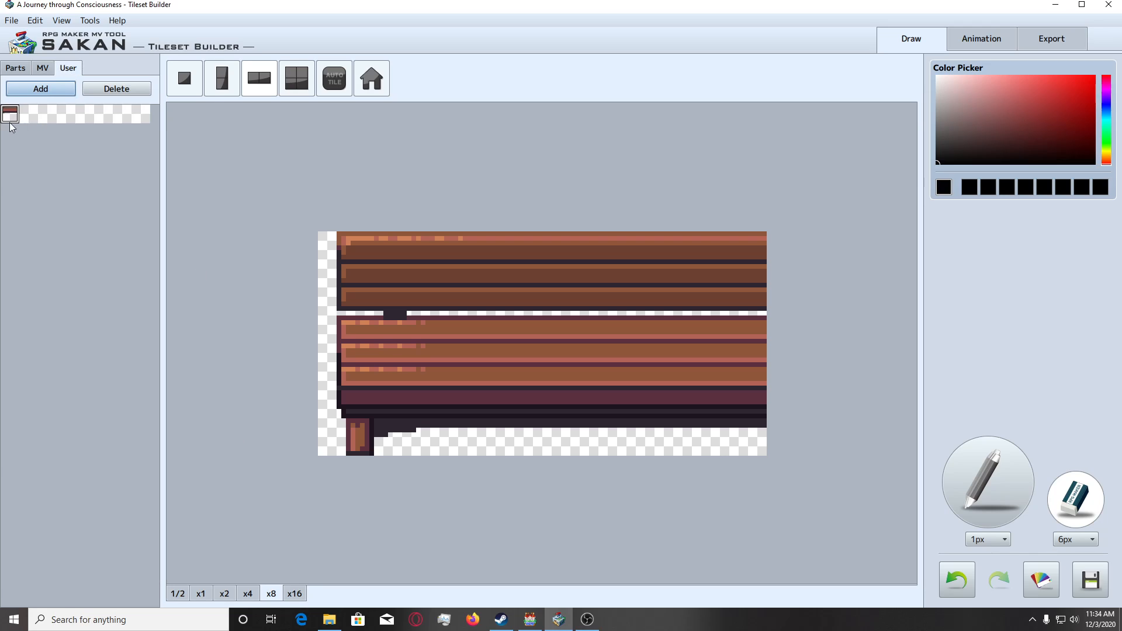
left_click(42, 67)
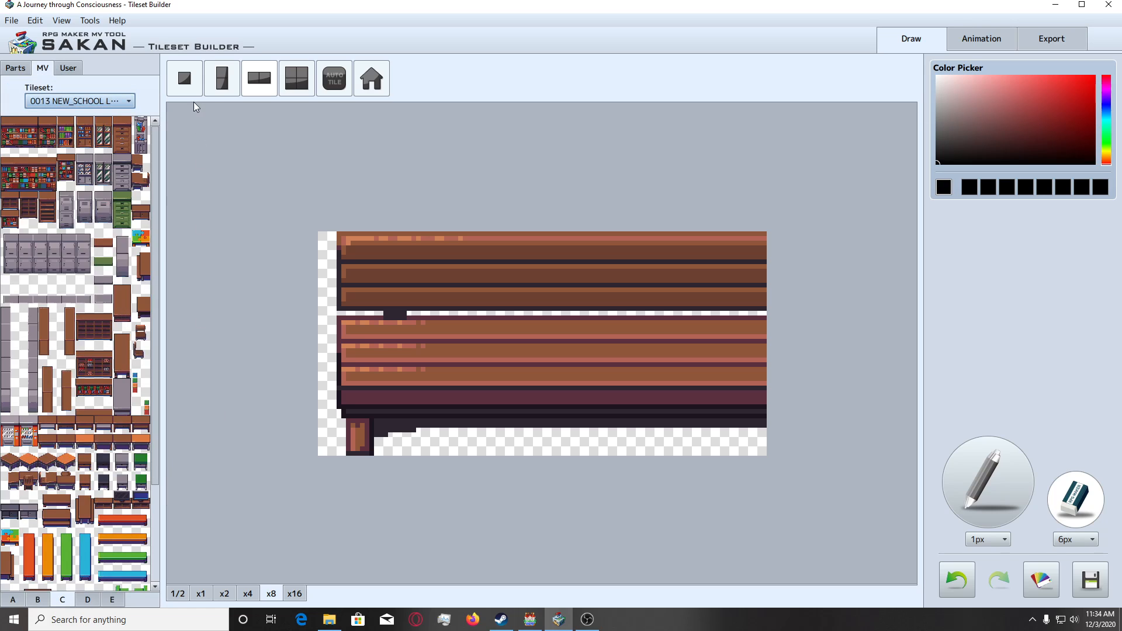
Start a single-tile canvas and load the right end tile of the brown bench onto it.
left_click(186, 82)
scroll(87, 526, "down", 3)
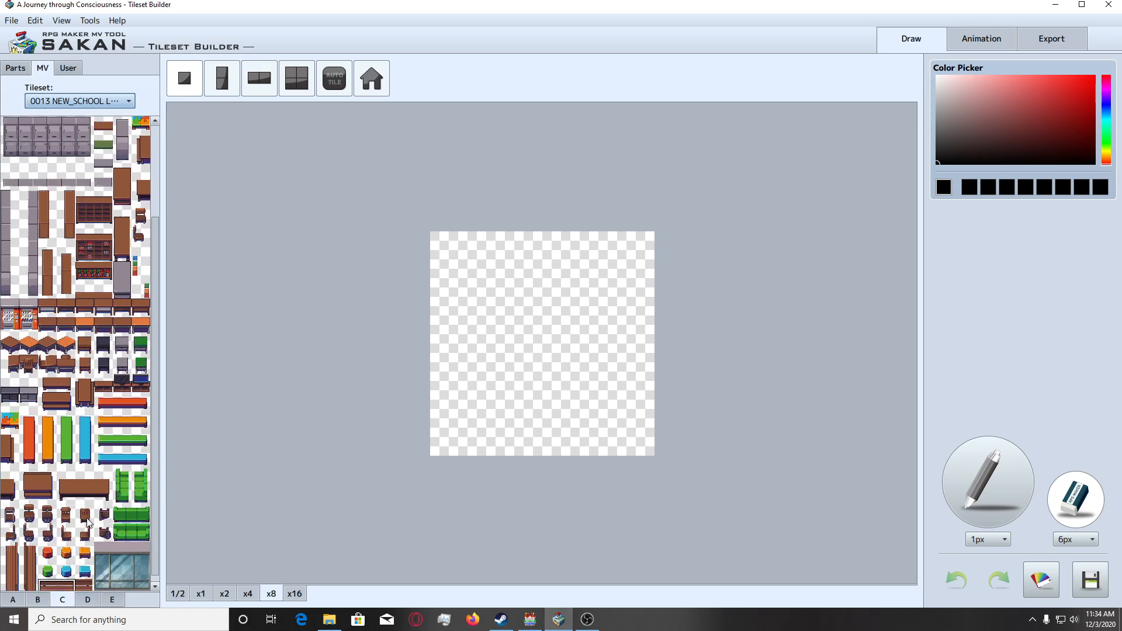
left_click(85, 581)
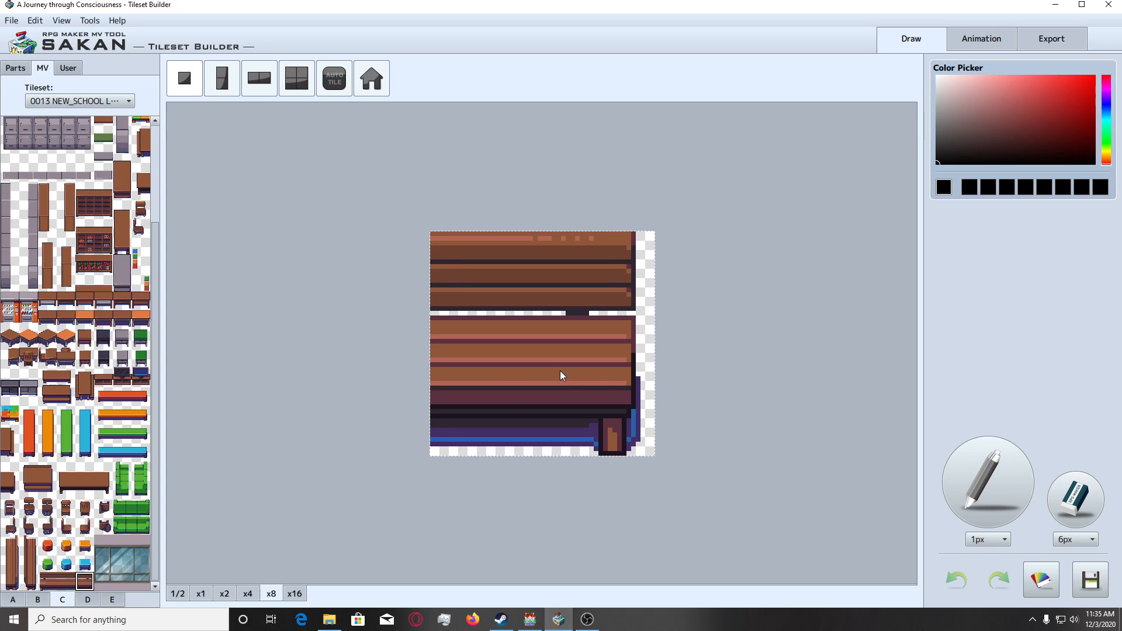
left_click_drag(566, 373, 332, 491)
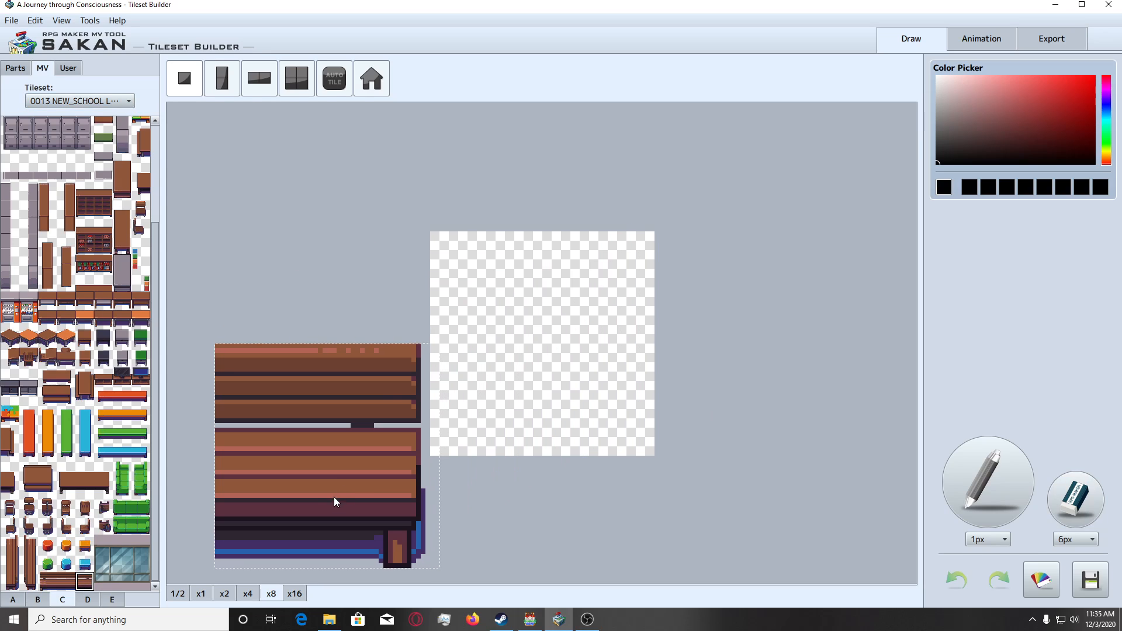
left_click(86, 582)
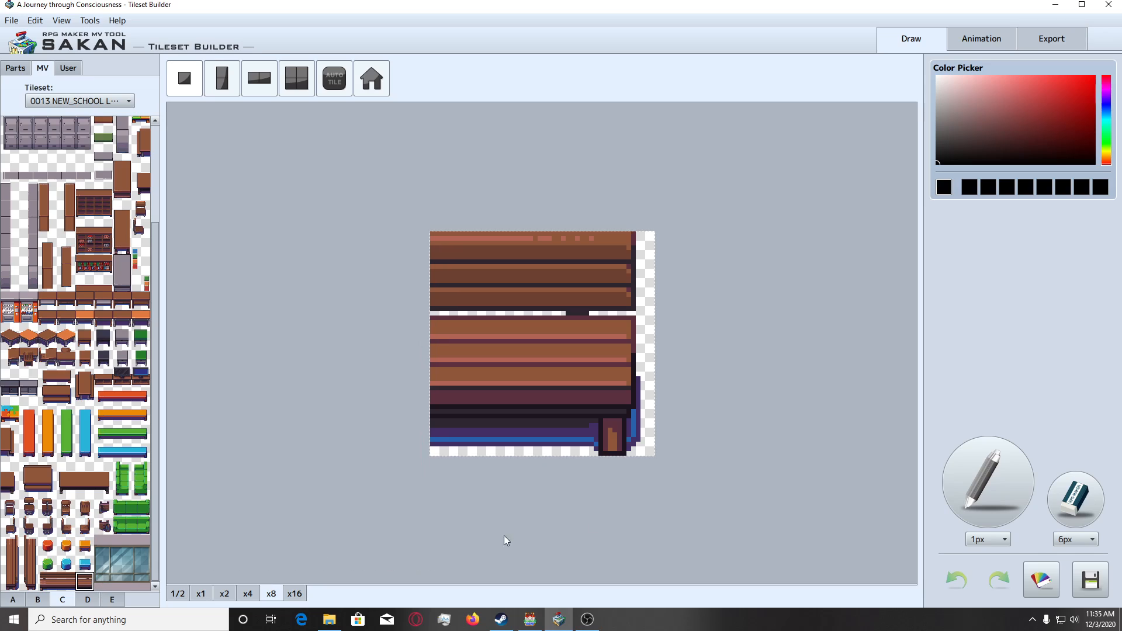
left_click(1058, 517)
left_click(86, 582)
left_click_drag(618, 370, 328, 518)
left_click(1049, 512)
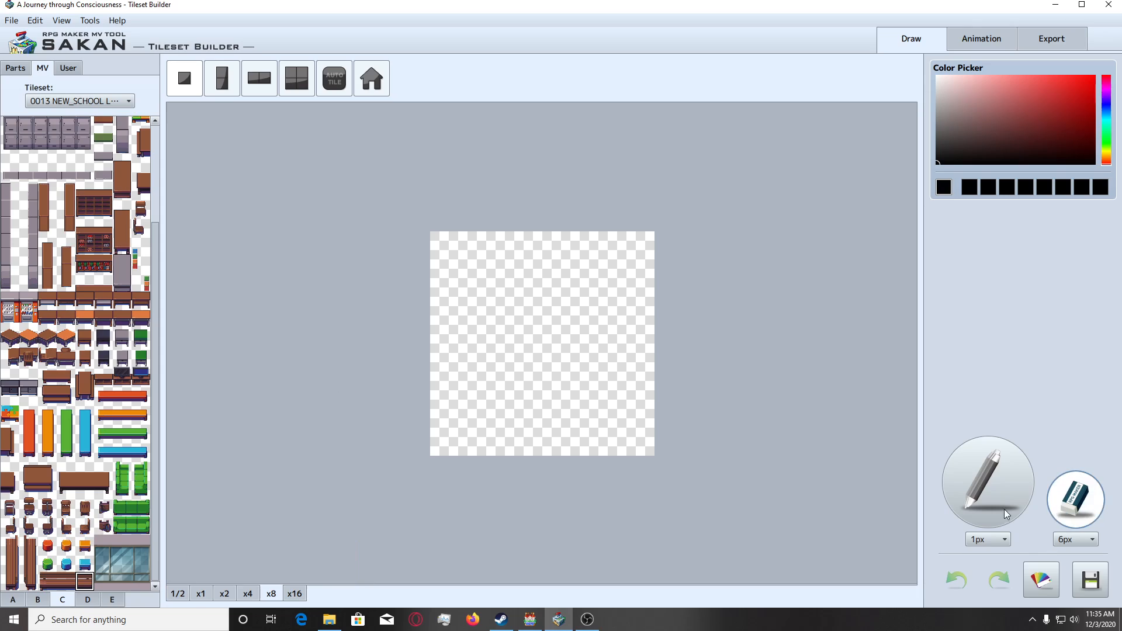
Place the bench's right end tile on the canvas and erase the blue and purple shadow beneath the seat with the 6px eraser.
left_click(84, 582)
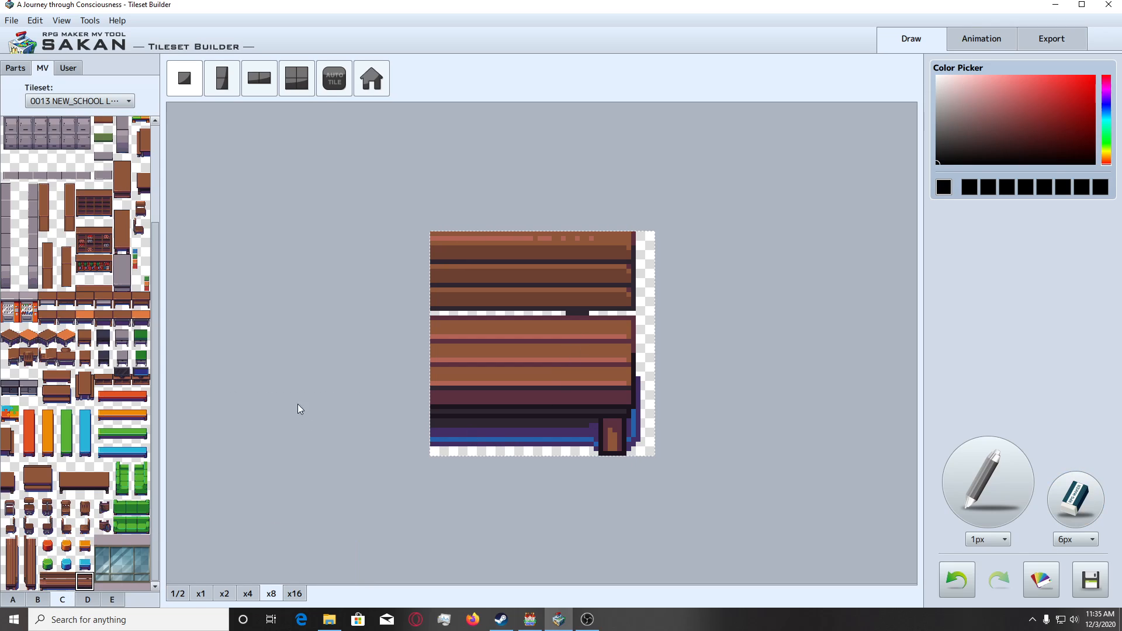
left_click(295, 593)
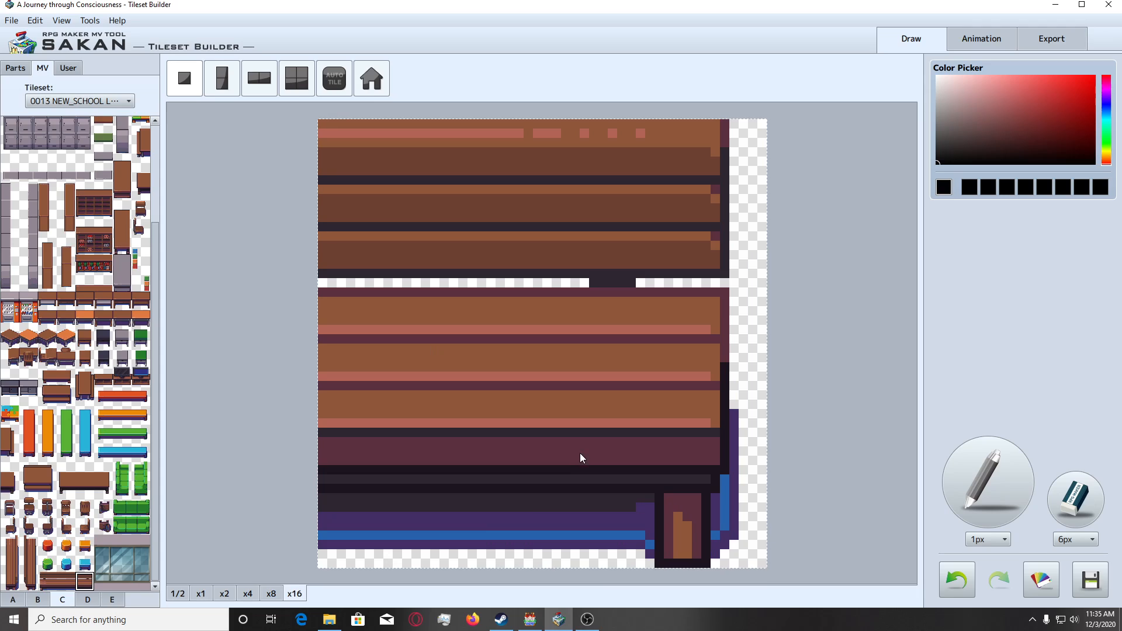
mouse_move(384, 549)
left_mouse_down()
mouse_move(356, 546)
mouse_move(393, 553)
left_mouse_up()
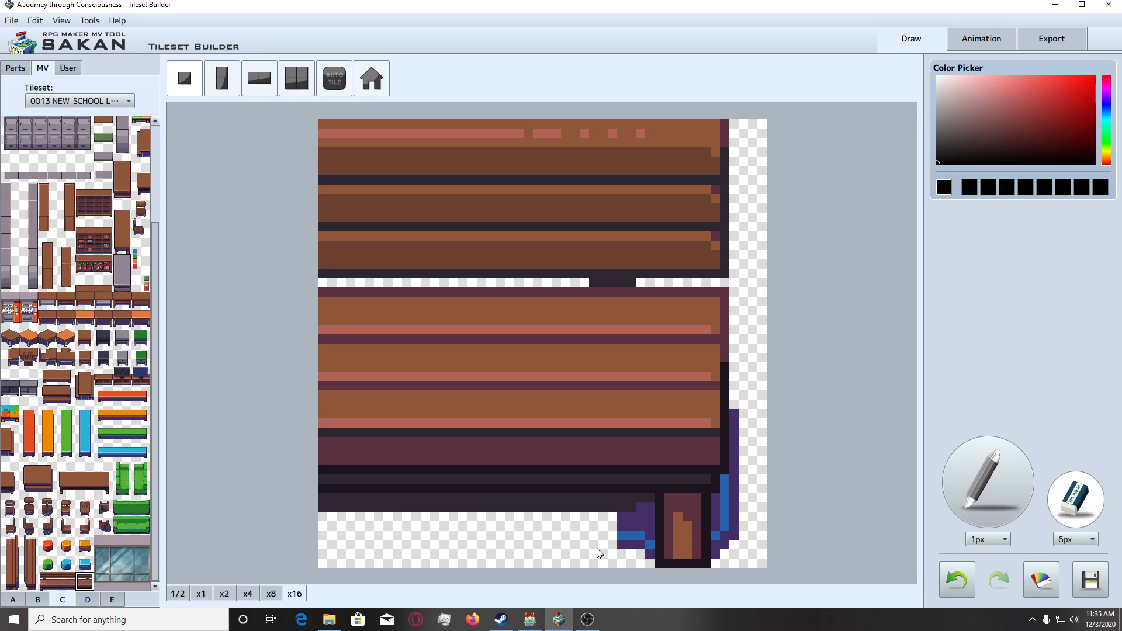
left_click_drag(597, 553, 614, 553)
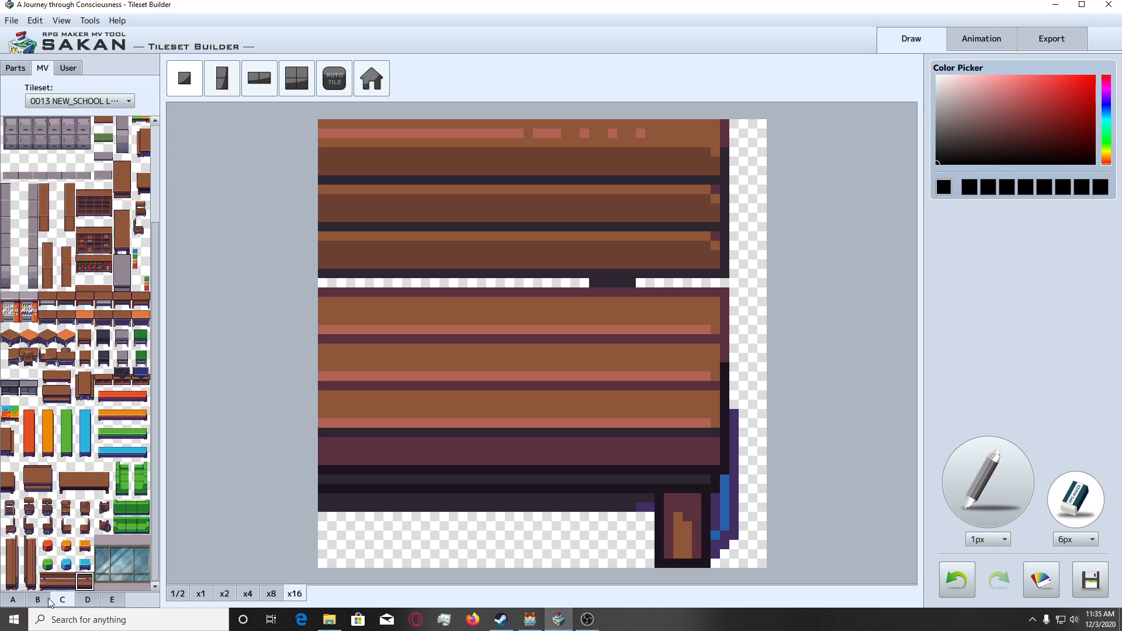
Preview the edited two-tile bench from the user parts over the canvas to compare it with the right end tile.
left_click(68, 67)
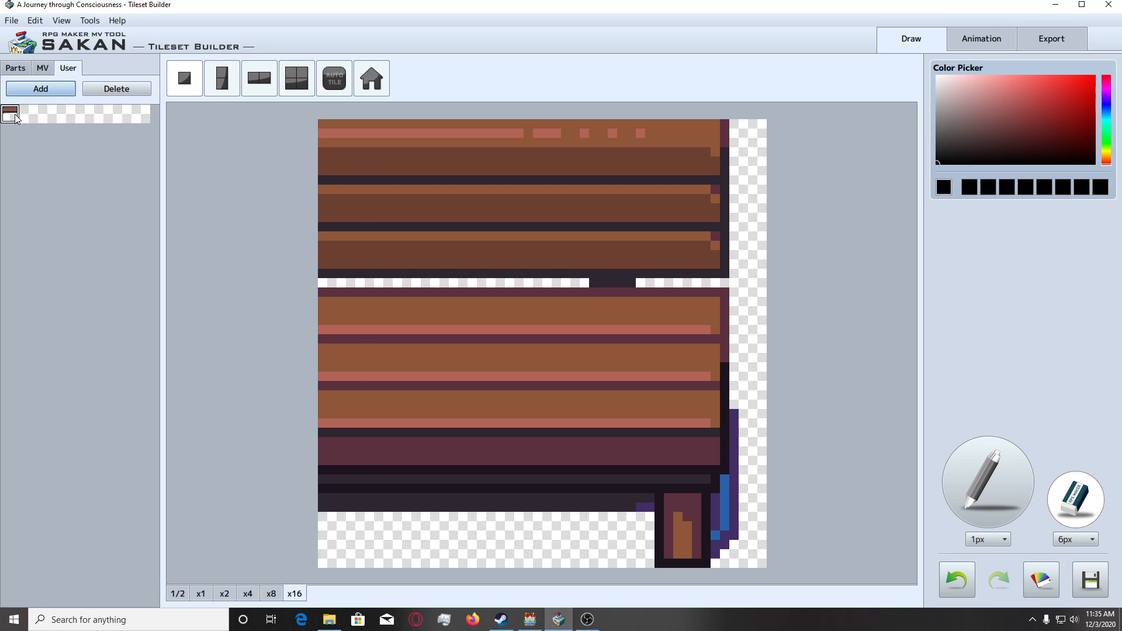
left_click(16, 115)
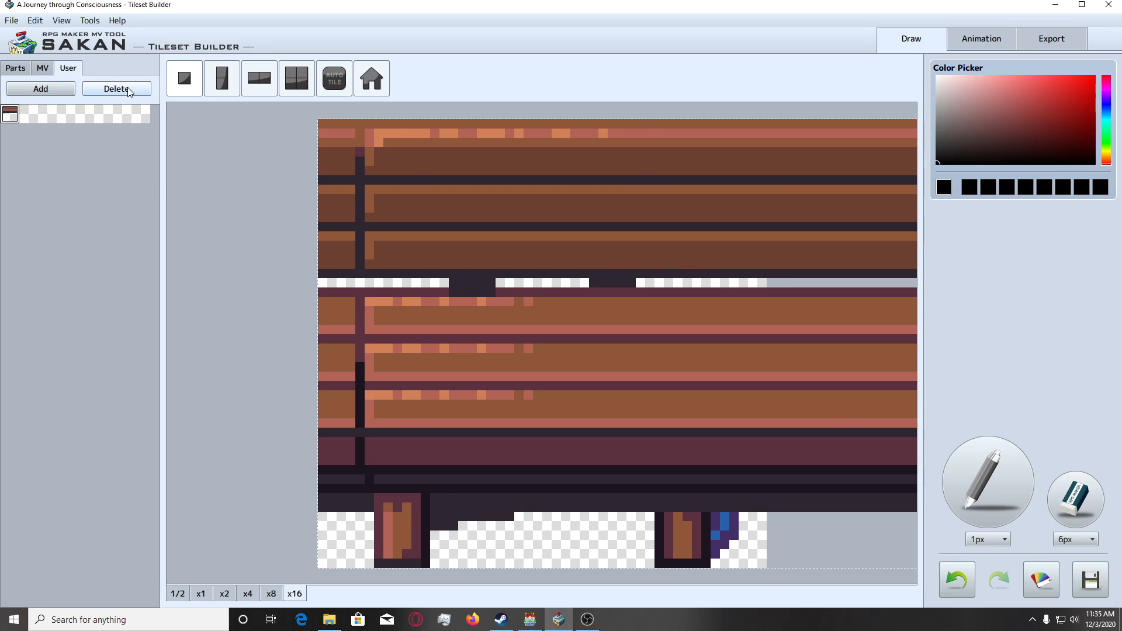
left_click(1074, 499)
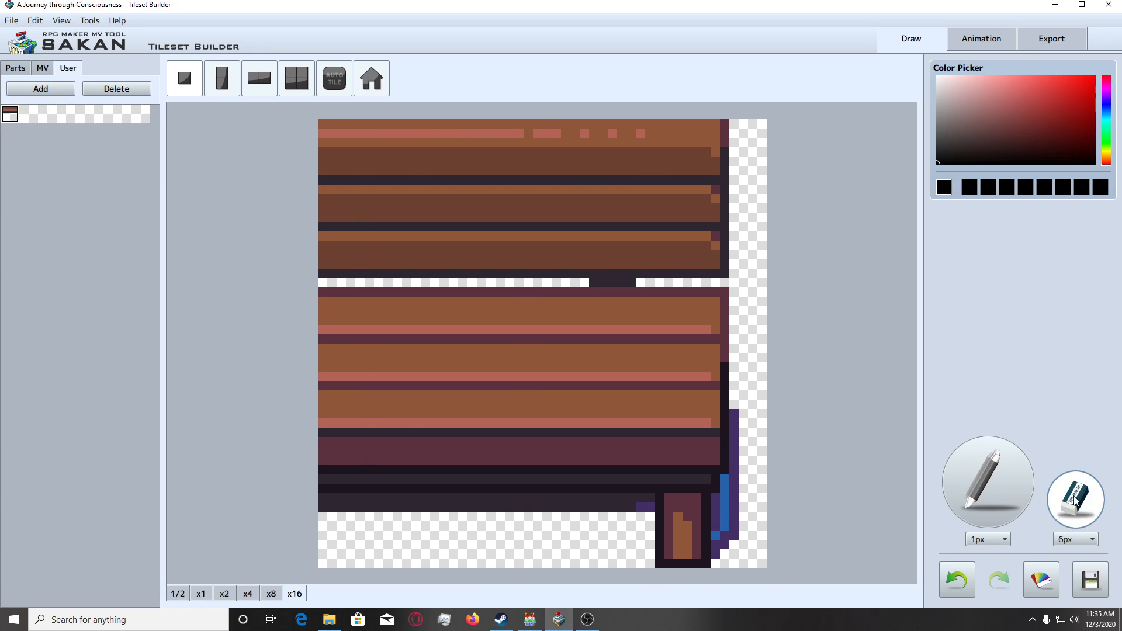
Erase the remaining blue and purple pixels around the bench leg and right edge with the eraser set to 1px.
left_click(1088, 539)
left_click(1080, 556)
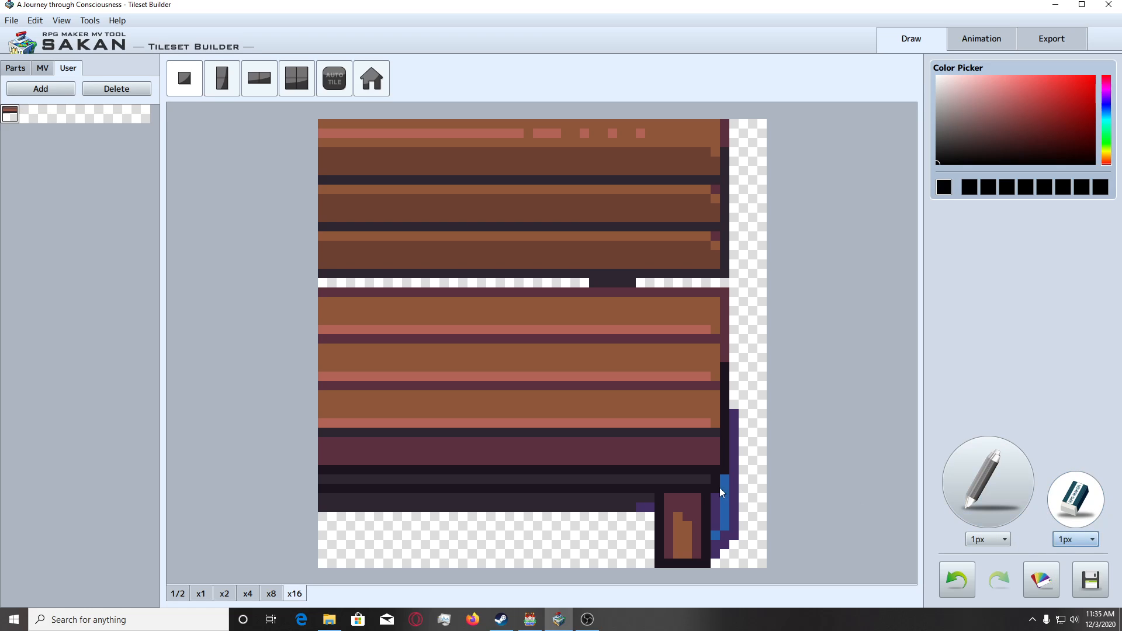
left_click(638, 506)
left_click_drag(718, 546, 717, 517)
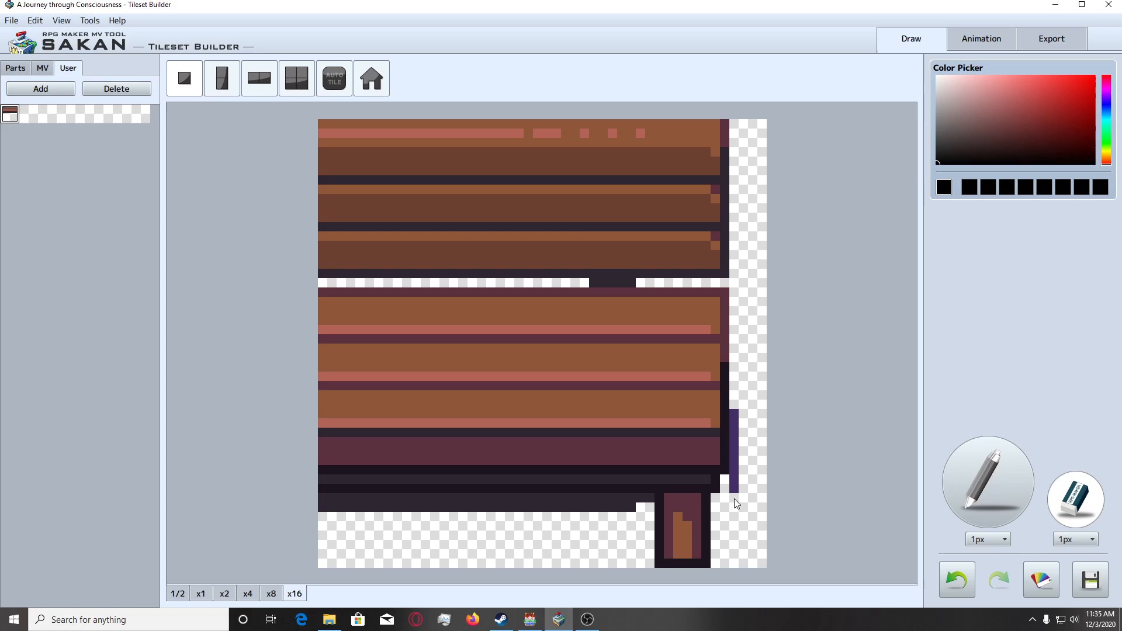
left_click_drag(734, 499, 736, 424)
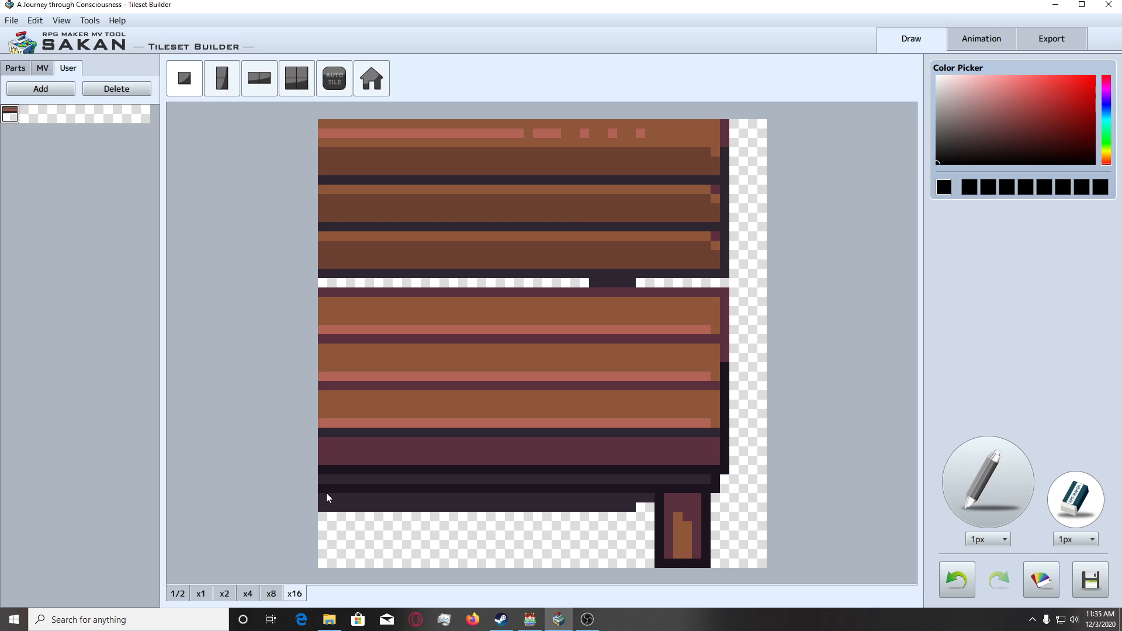
Fill the notch beside the leg with the sampled dark underside colour using the 1px pencil, and add the tile to the user parts.
right_click(618, 511)
left_click(963, 488)
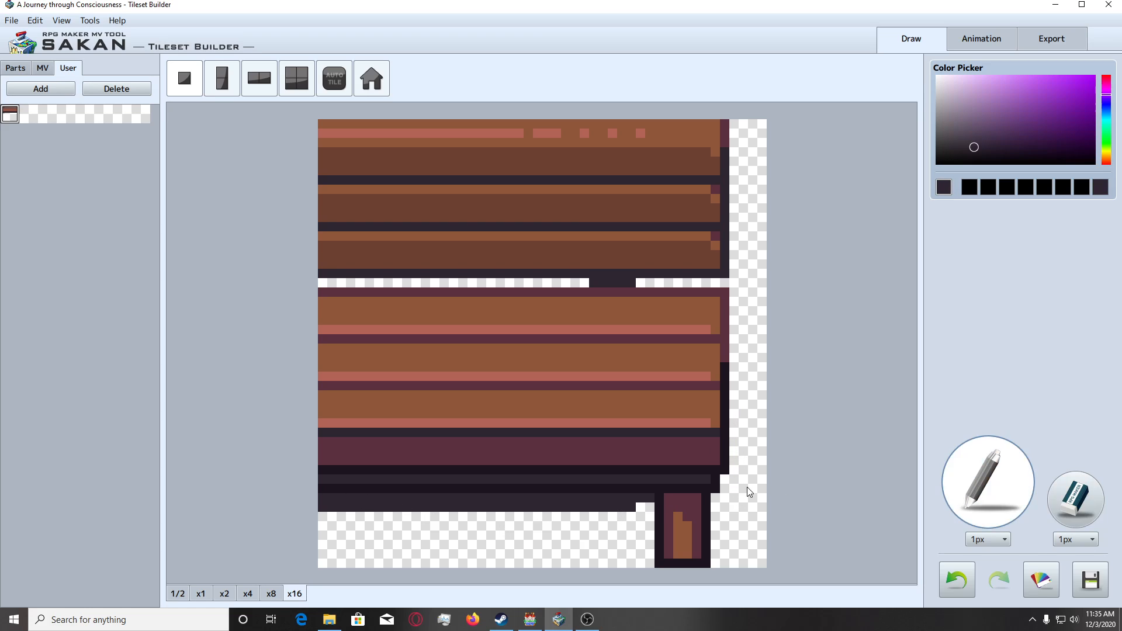
left_click(42, 69)
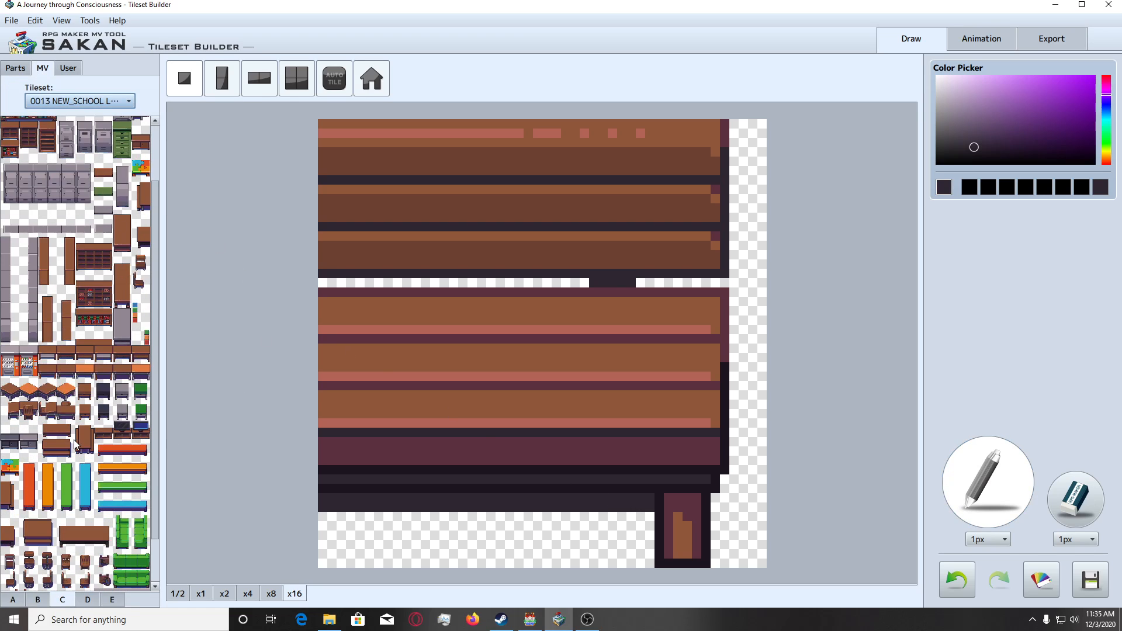
Open the export view for tileset 0013 NEW_SCHOOL with VisuStella_Interior_C as the tileset image.
scroll(75, 445, "down", 2)
left_click(1059, 41)
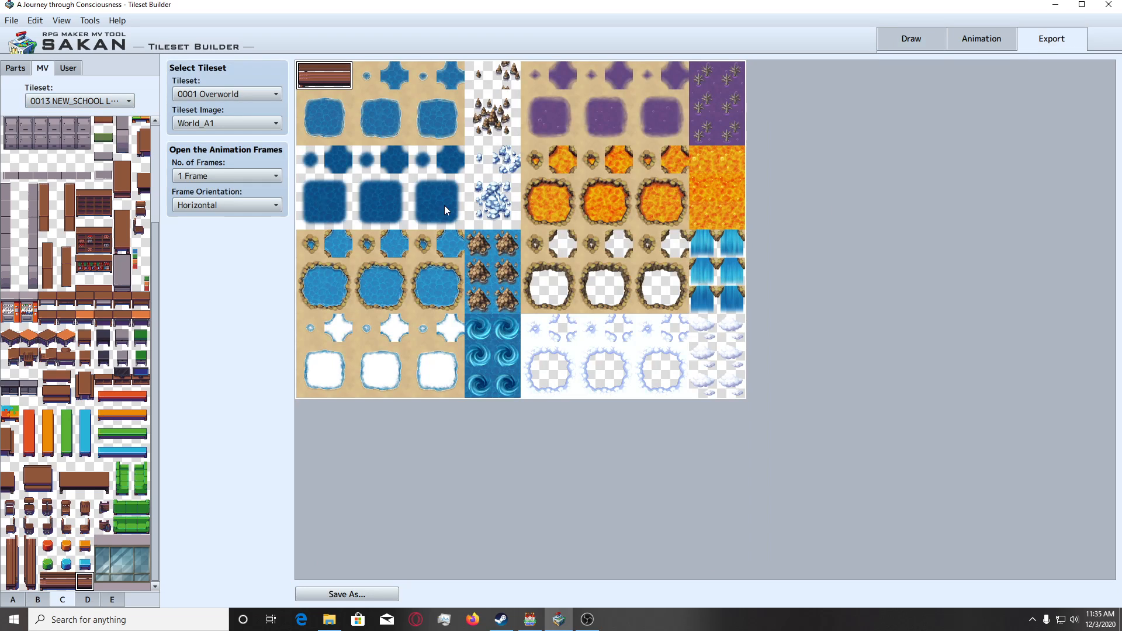
left_click(229, 92)
left_click(249, 257)
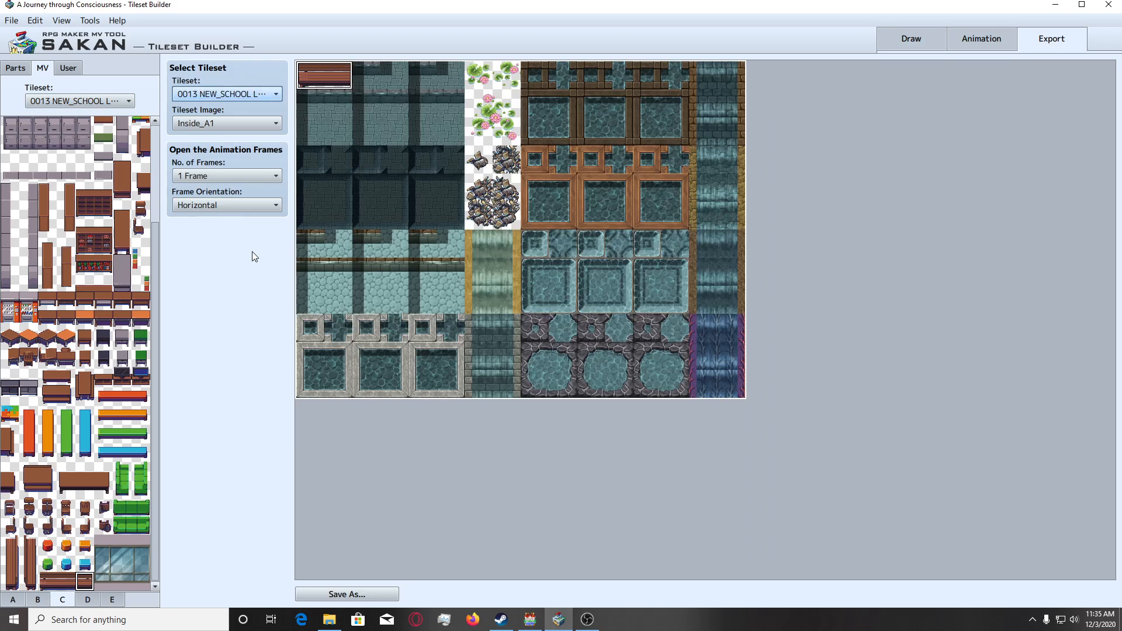
left_click(224, 124)
left_click(226, 219)
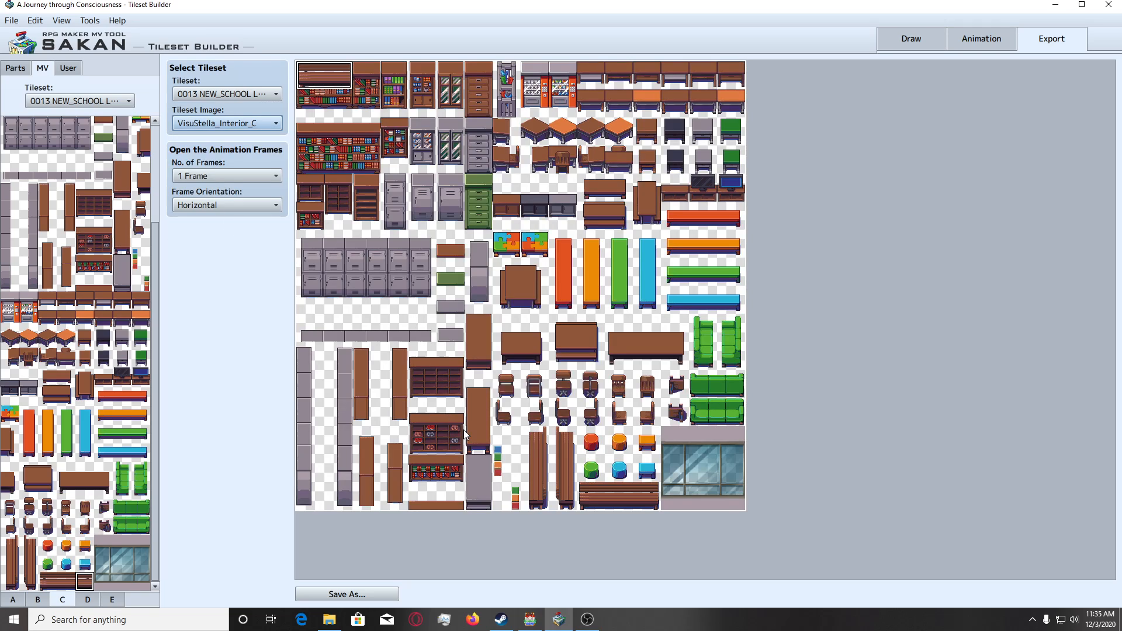
Place the edited two-tile bench from the user parts over the brown bench's left and middle tiles in the sheet.
left_click(53, 586)
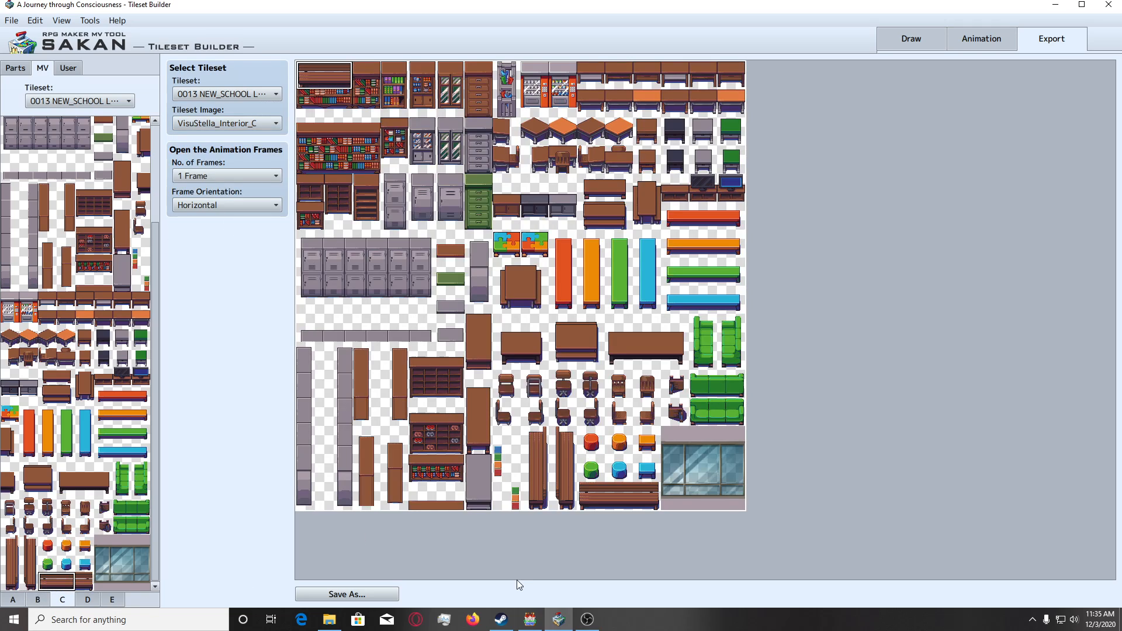
left_click(584, 502)
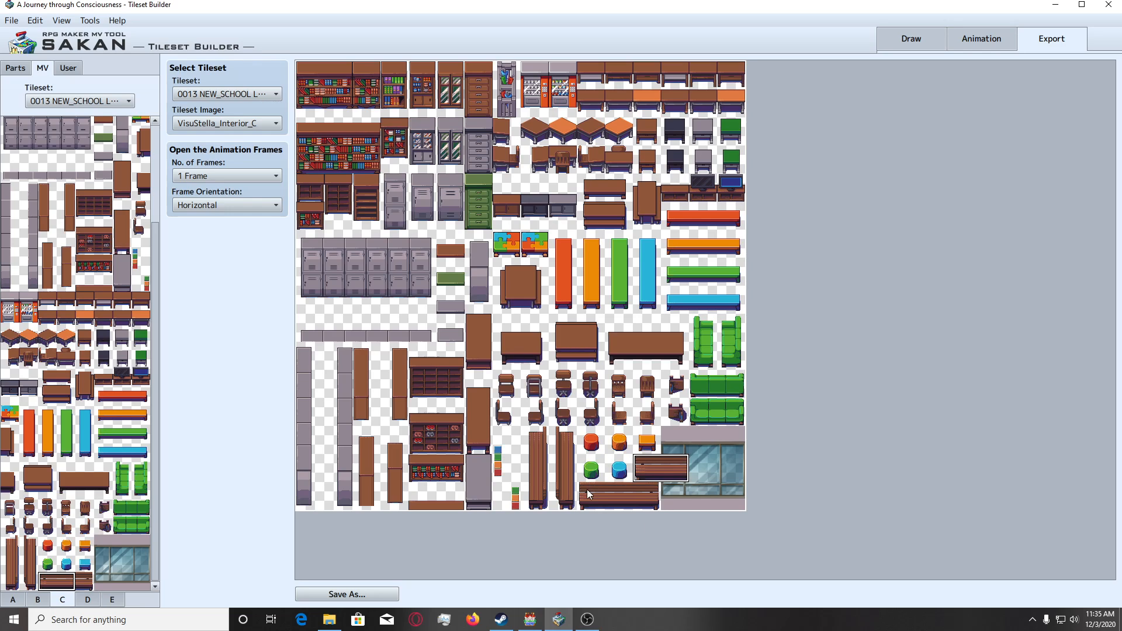
left_click(68, 67)
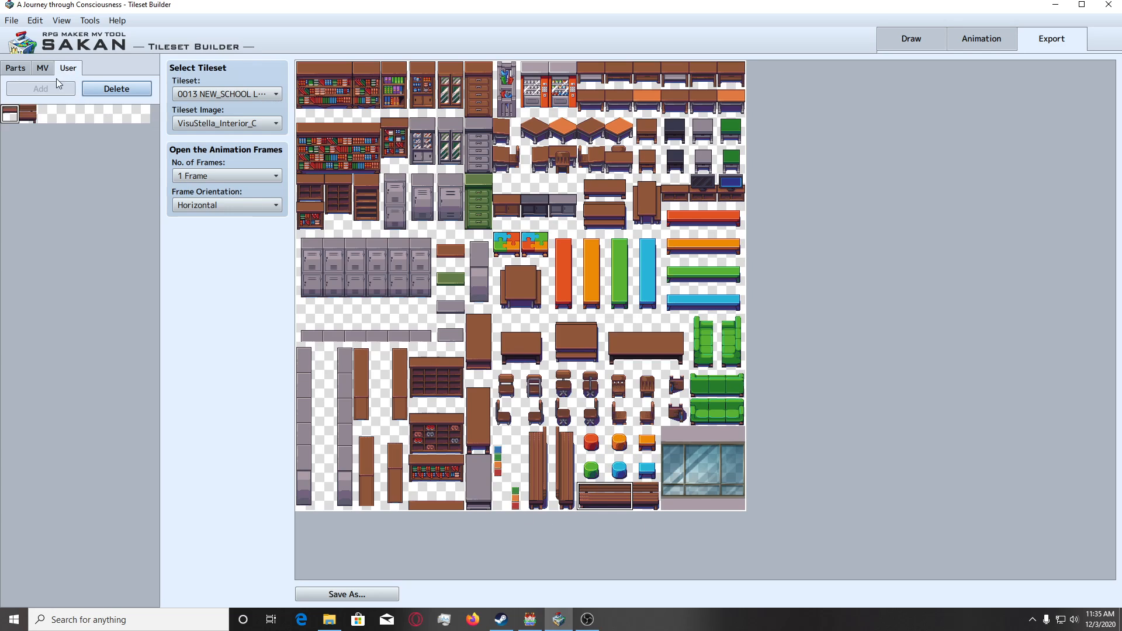
left_click(6, 115)
Save the tileset image in the project's tilesets folder as VisuStella_Interior_C.png, overwriting the existing file.
left_click(347, 594)
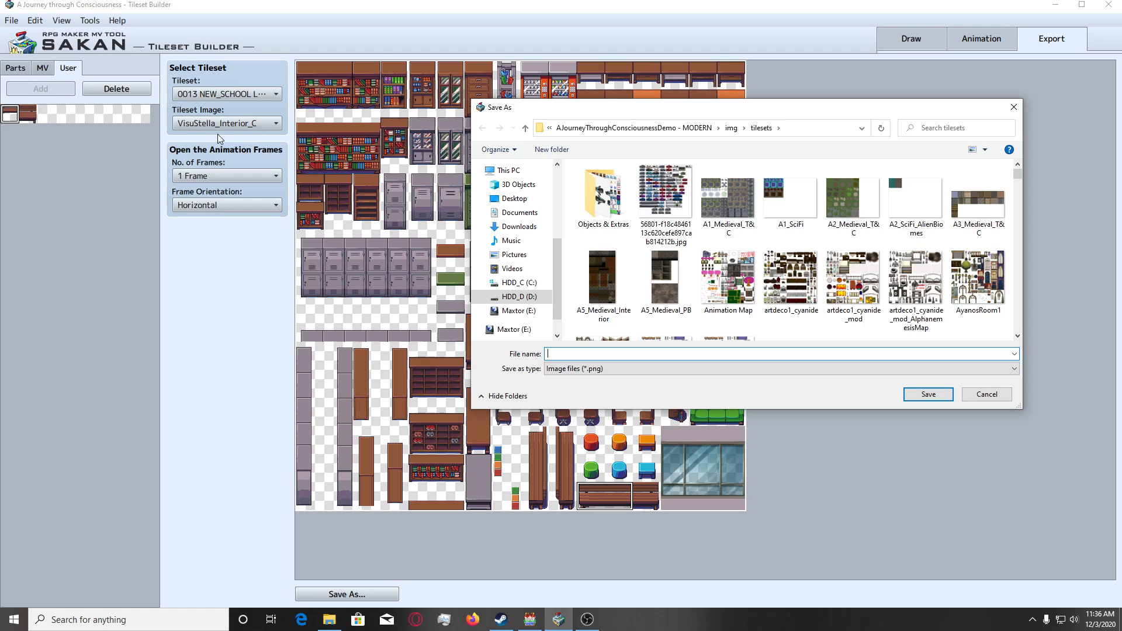
type("Vis")
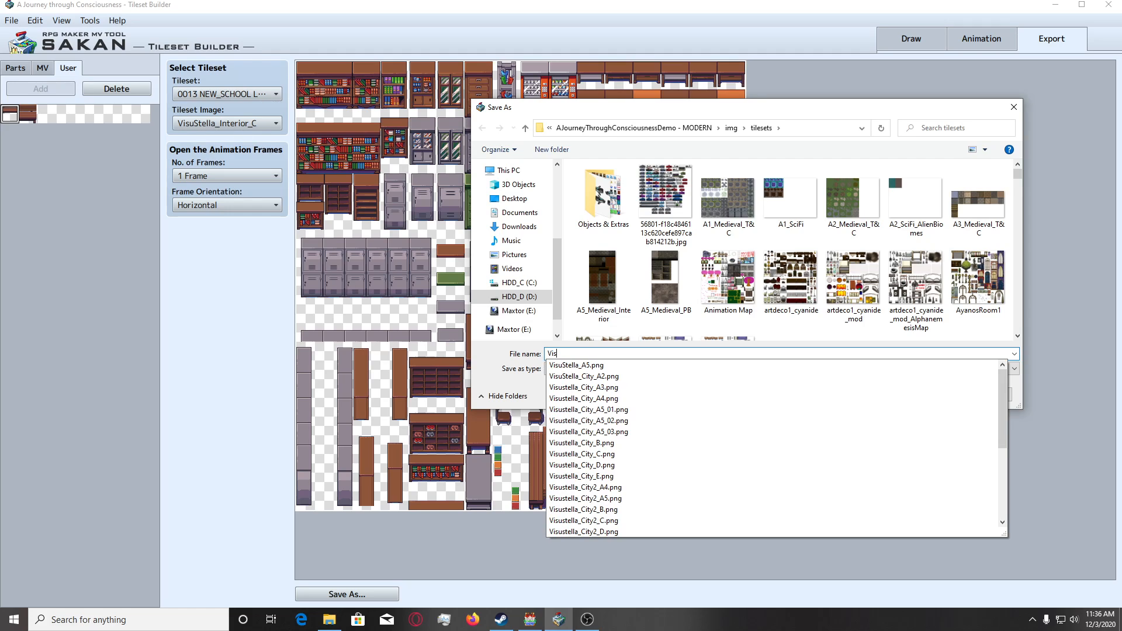
type("ustella_I")
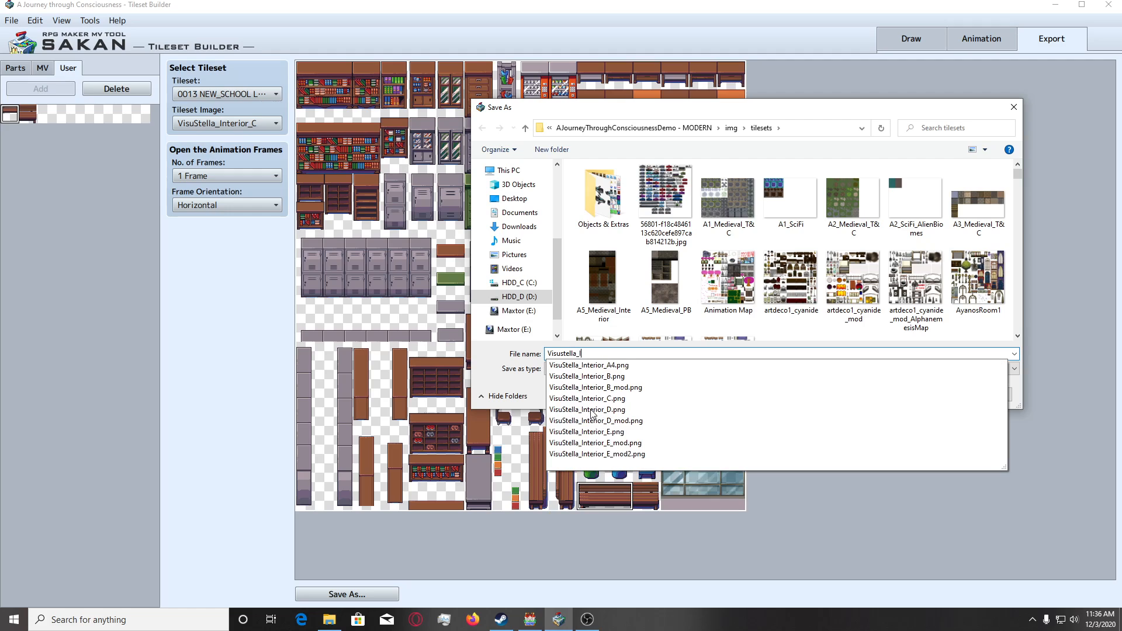
type("nter")
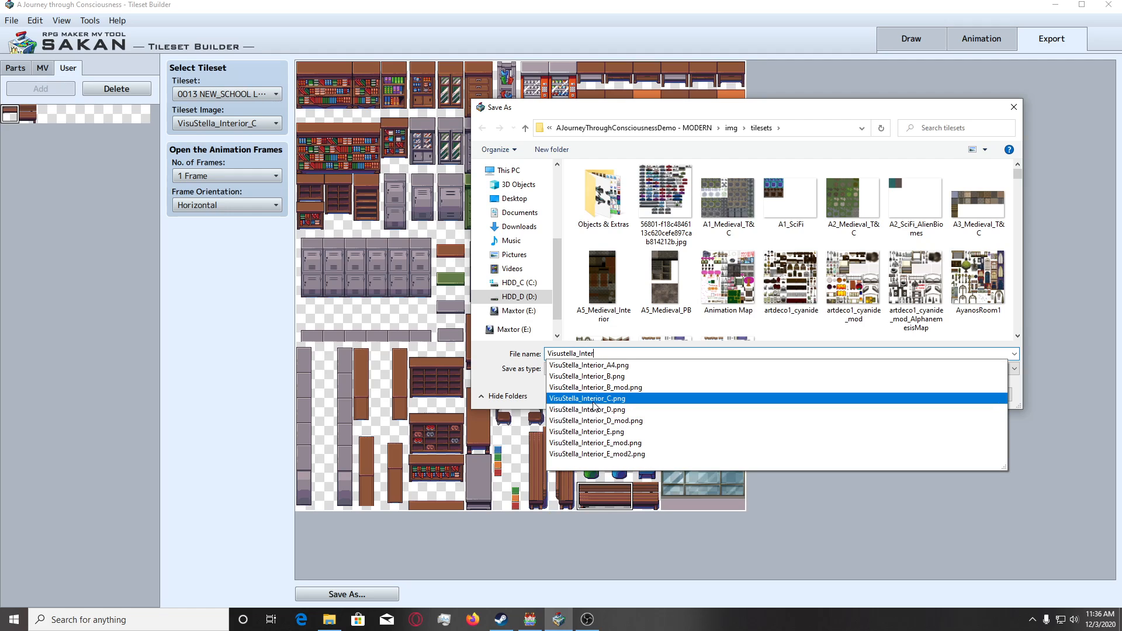
left_click(593, 401)
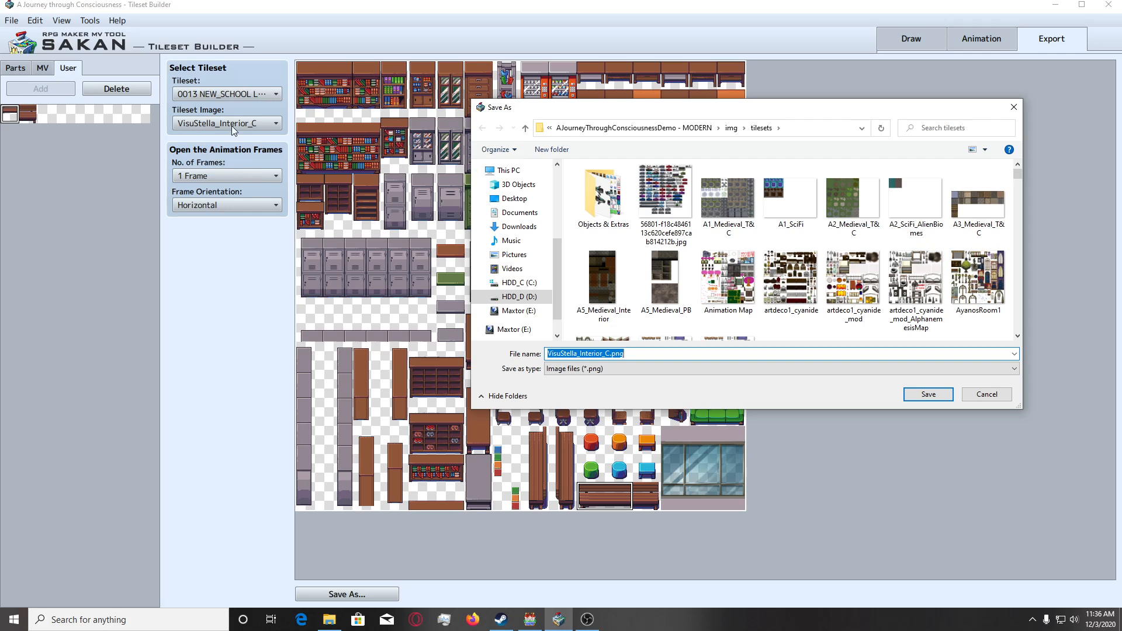
key("Return")
left_click(595, 310)
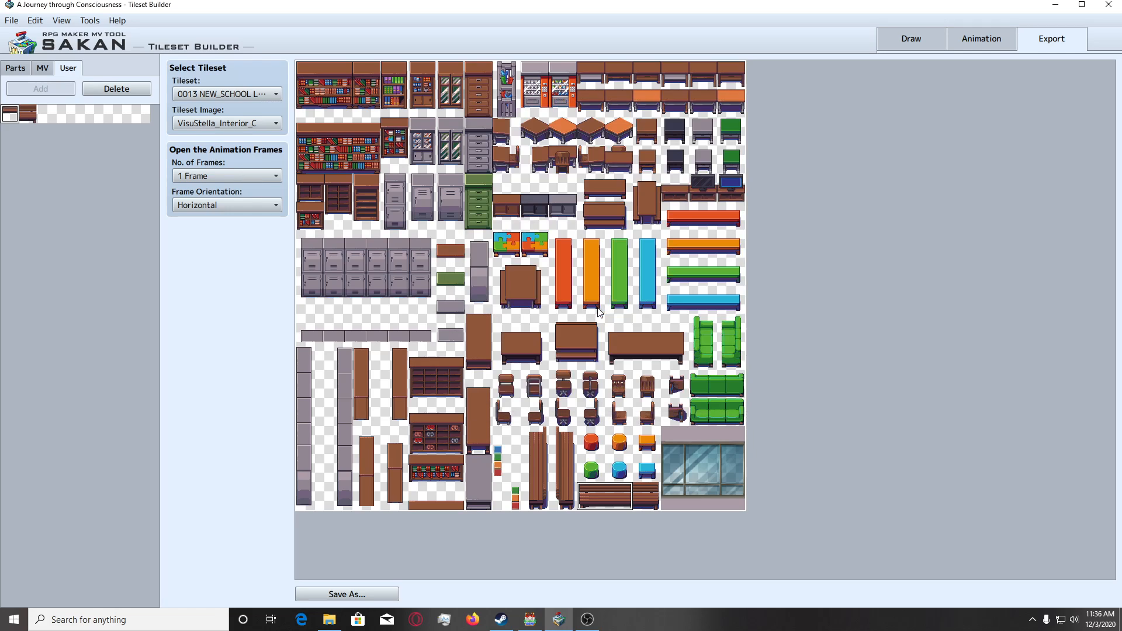
Place the edited end tile from the user parts over the brown bench's right tile and save as VisuStella_Interior_C.png, replacing the existing file.
left_click(32, 114)
left_click(653, 496)
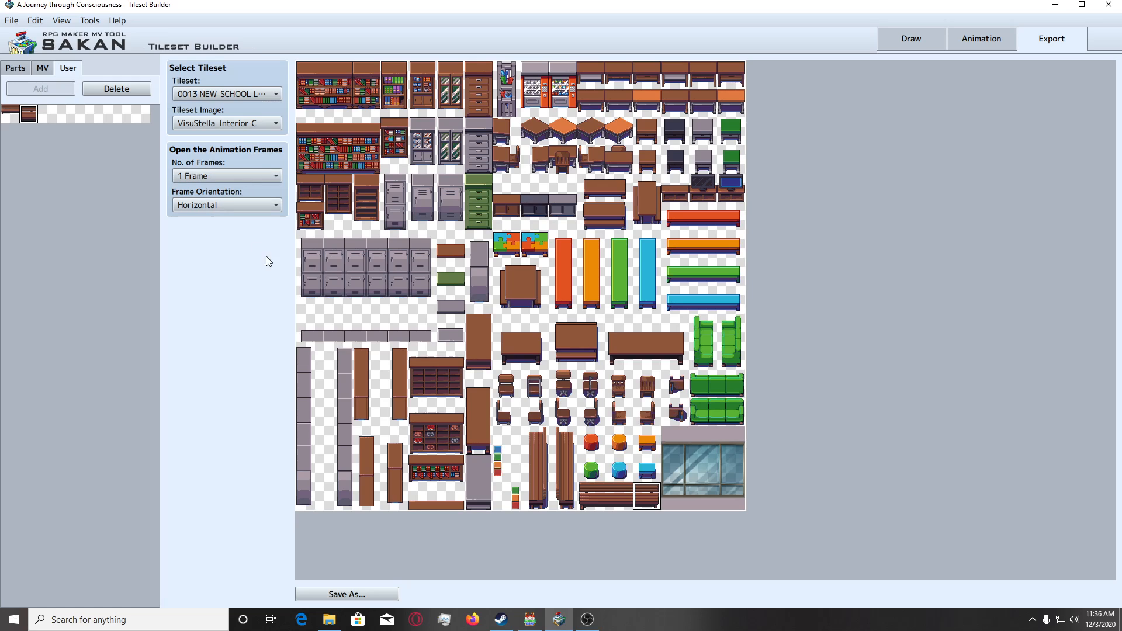
left_click(348, 593)
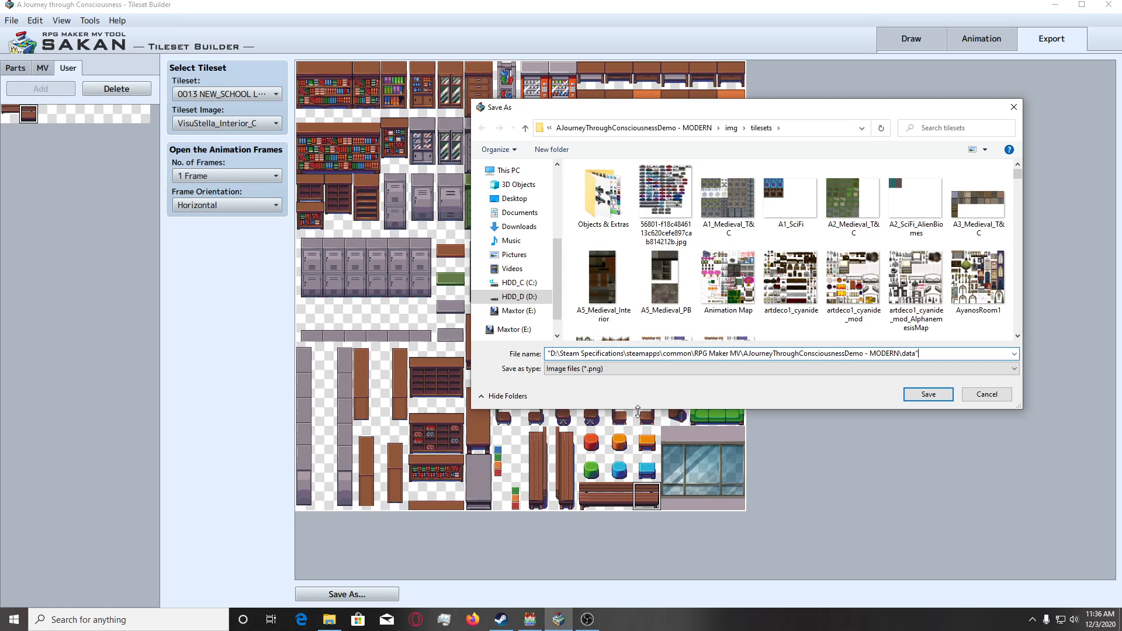
key("ctrl+a")
key("BackSpace")
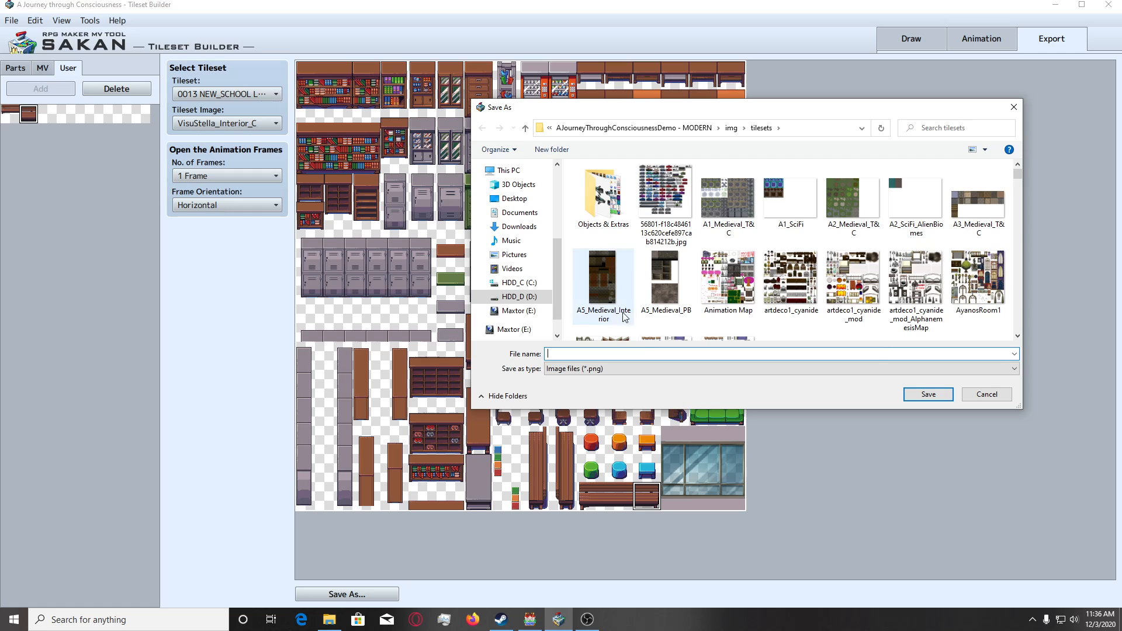
type("Visus")
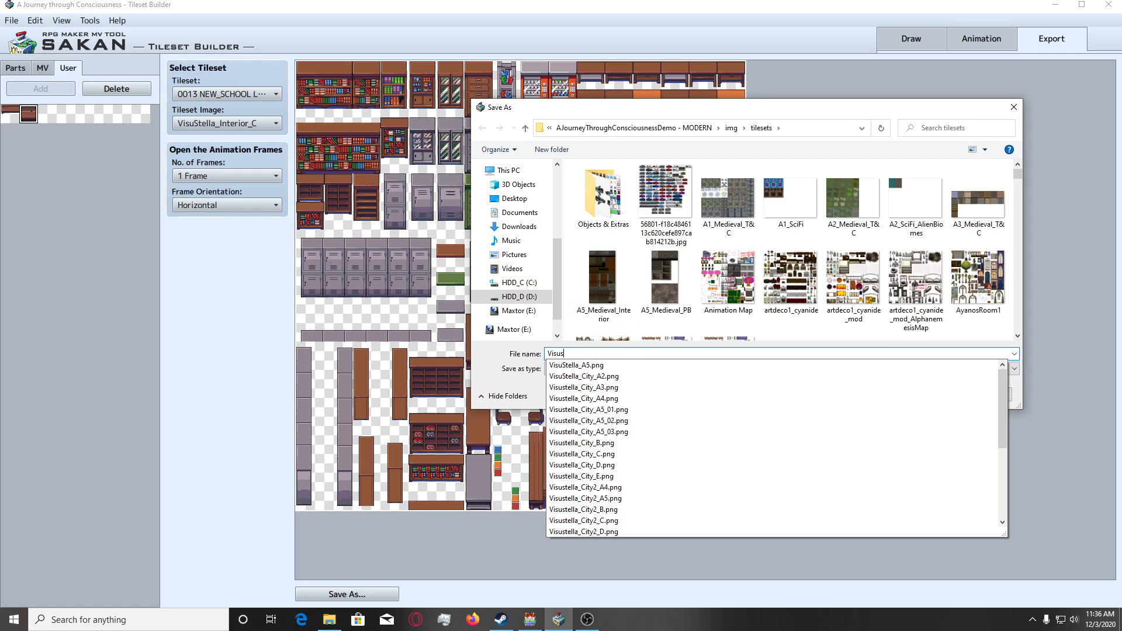
type("tella_In t")
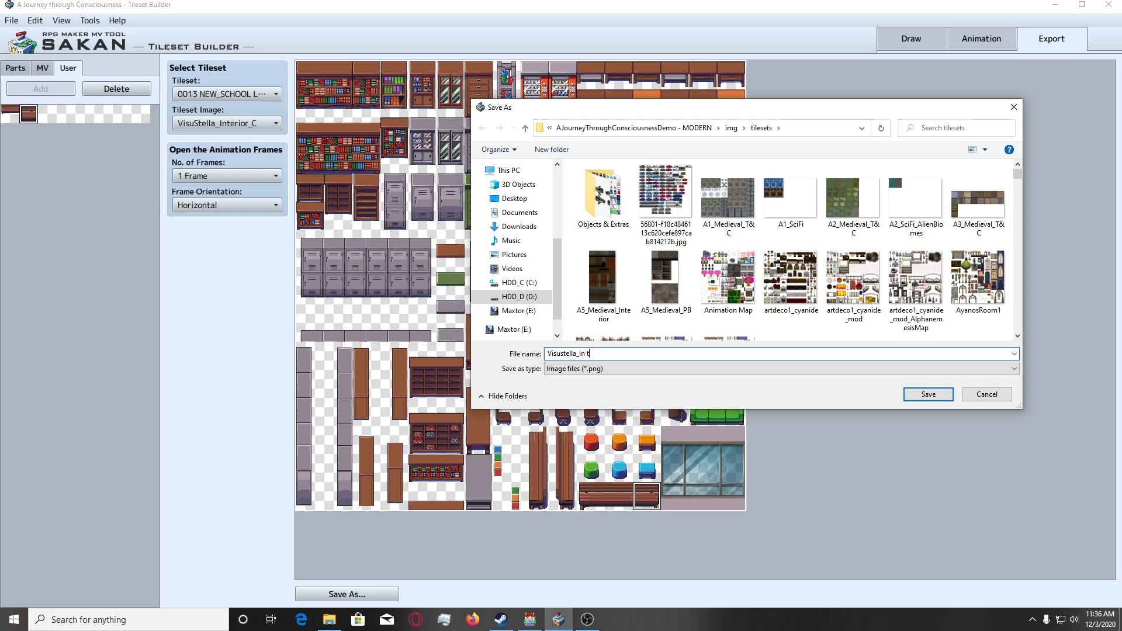
key("BackSpace")
key("BackSpace")
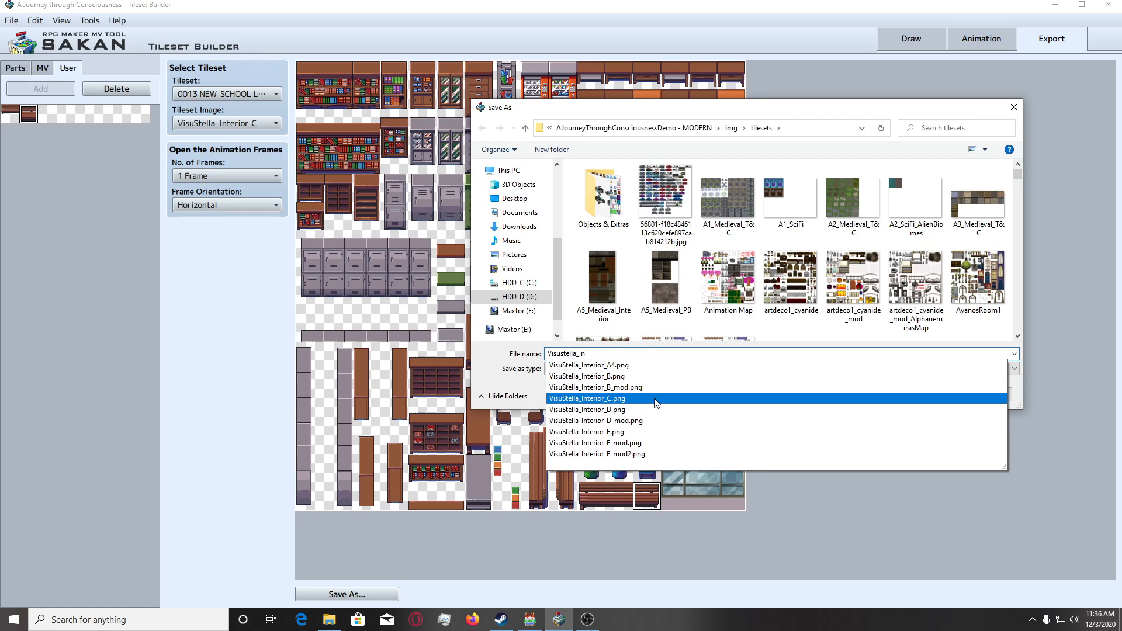
left_click(643, 398)
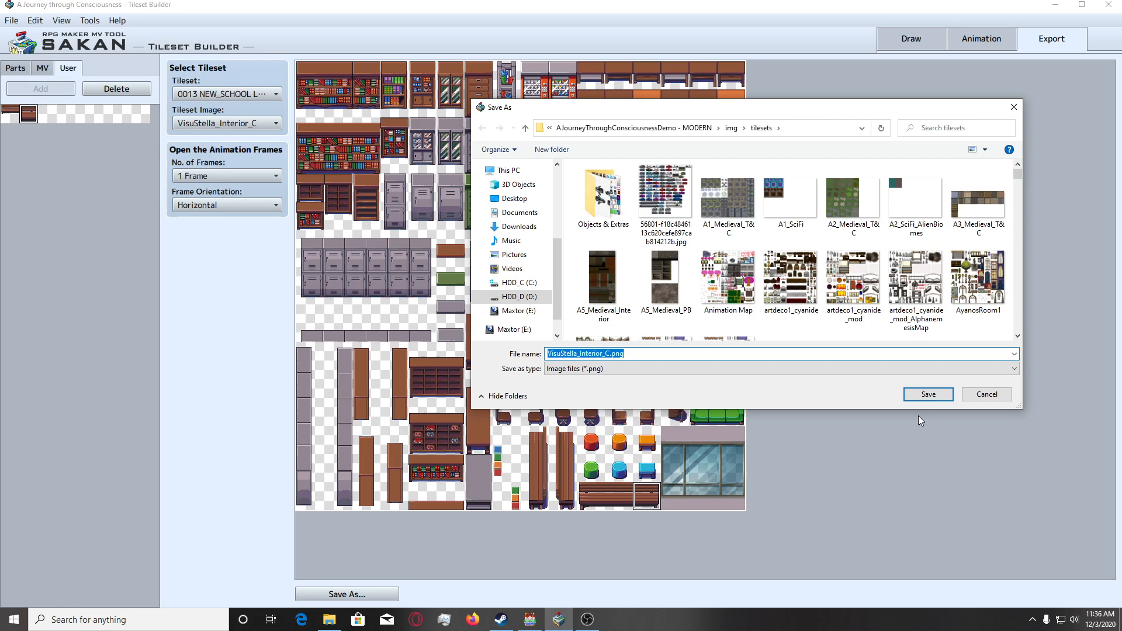
left_click(928, 394)
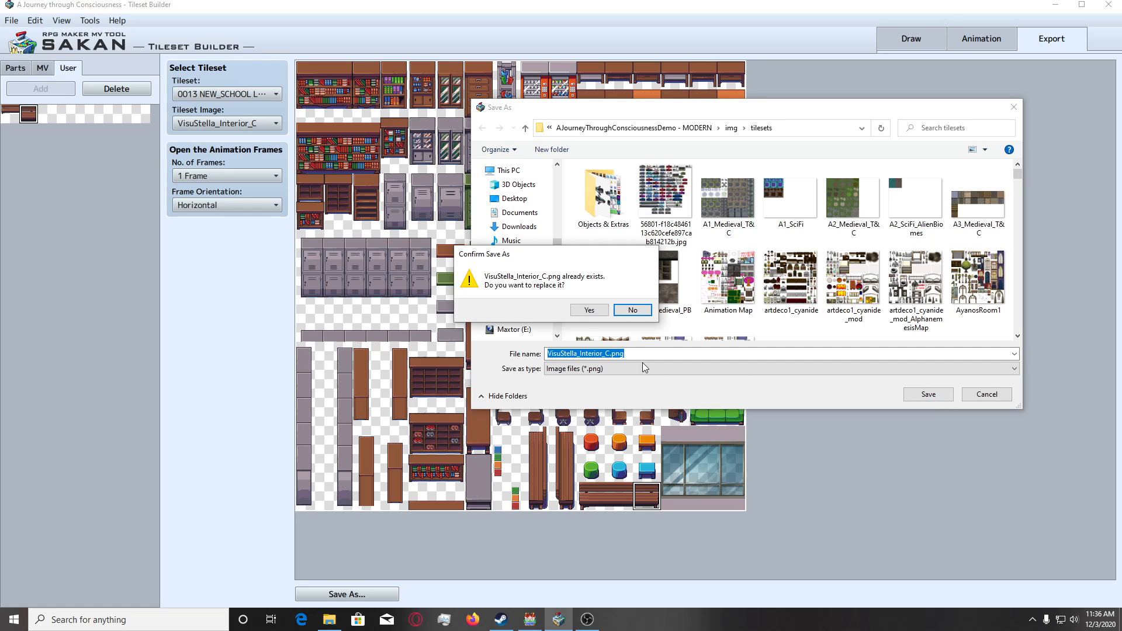
left_click(589, 311)
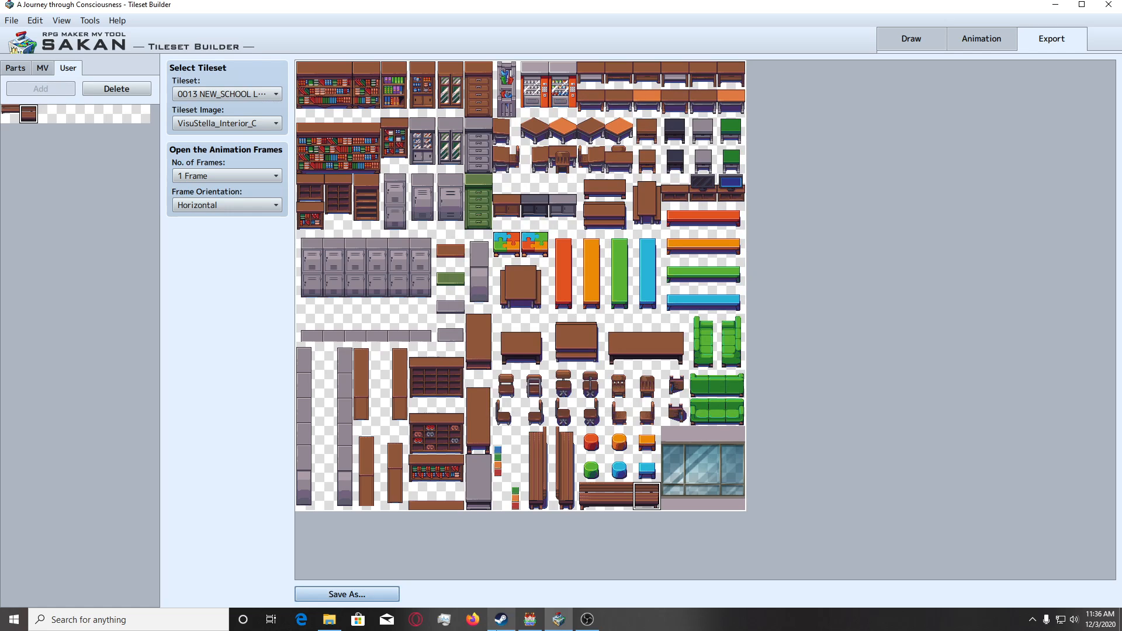
Switch to RPG Maker MV and reload the University Floor 2 (3Kai) map to check the edited benches.
left_click(530, 620)
scroll(481, 451, "up", 1)
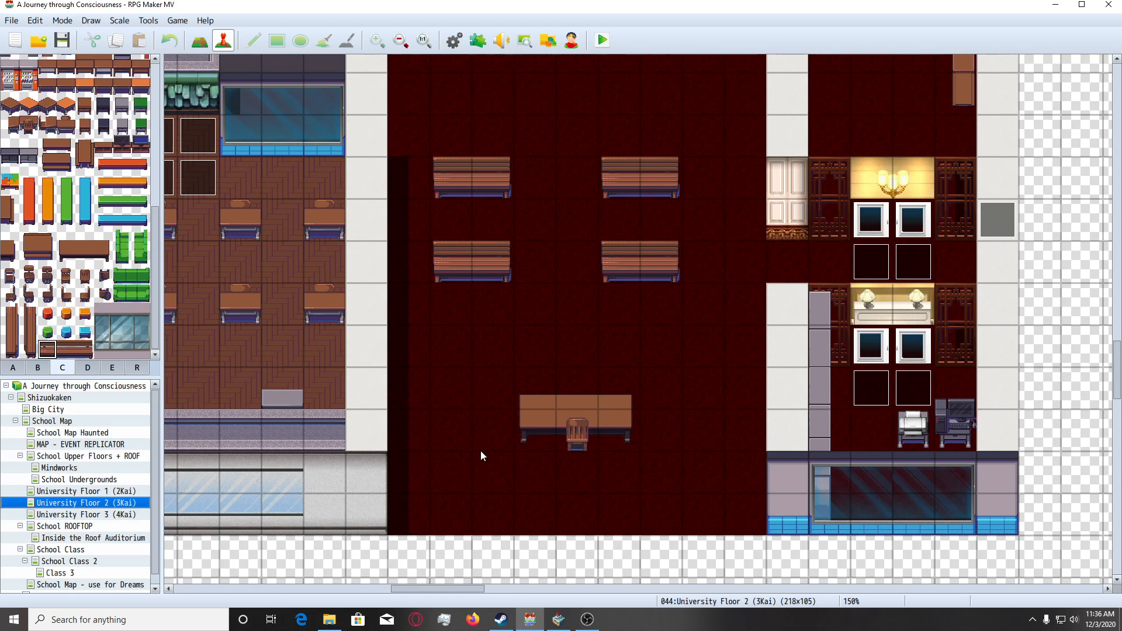
right_click(117, 521)
left_click(118, 511)
left_click(121, 503)
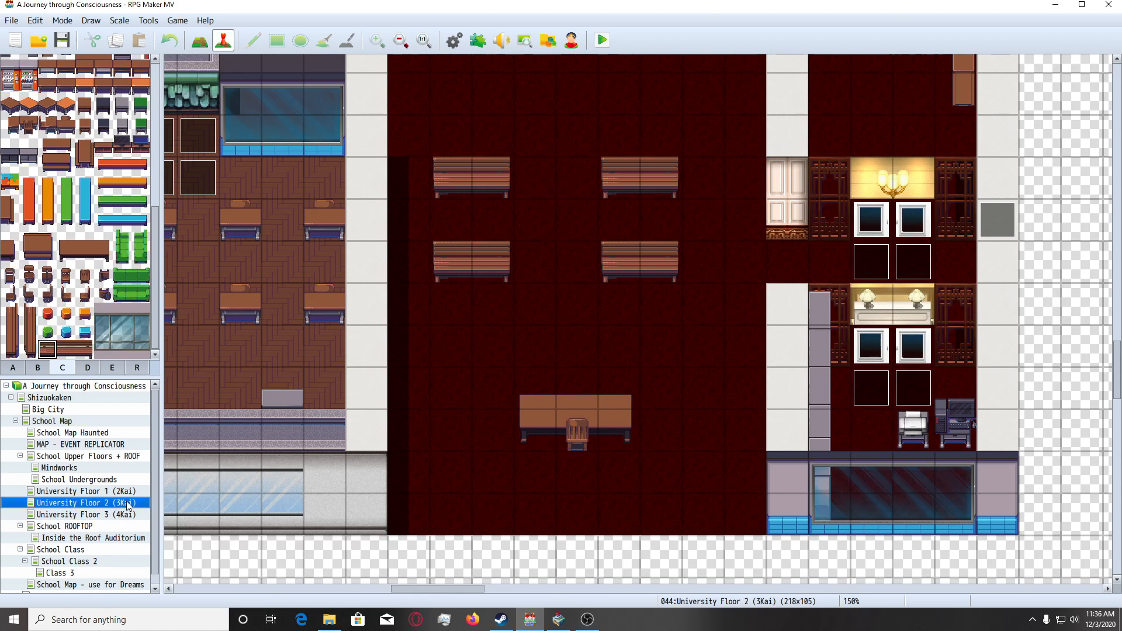
scroll(517, 310, "up", 3)
scroll(453, 336, "up", 1)
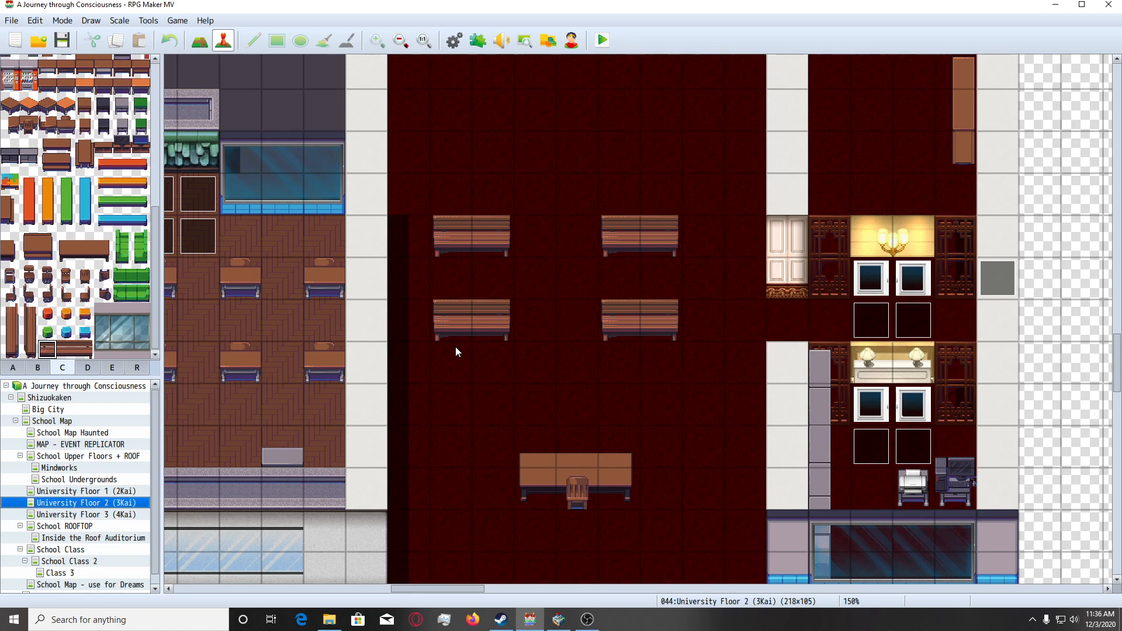
scroll(491, 407, "down", 2)
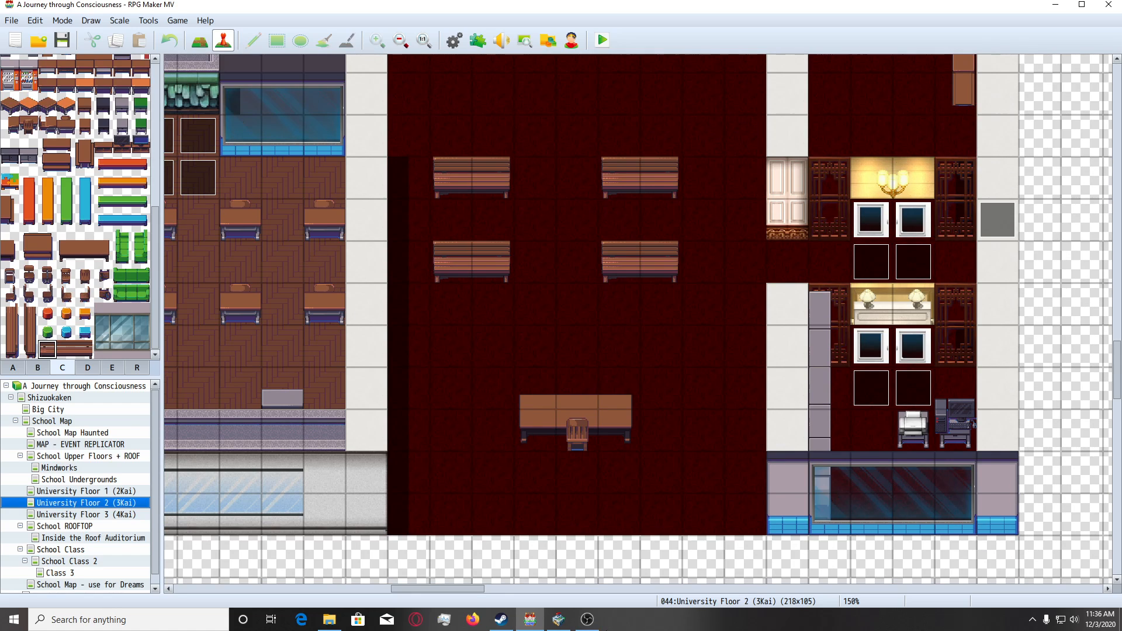
Switch back to SAKAN Tileset Builder and show the MV tileset's brown vertical benches in the Draw view.
left_click(558, 620)
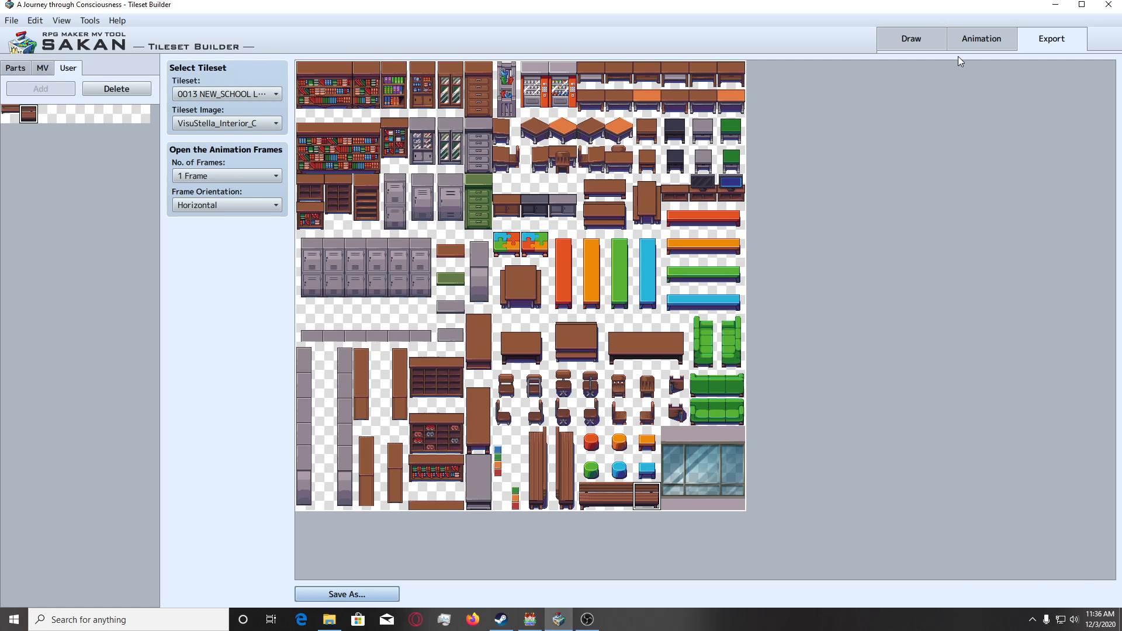
left_click(911, 39)
left_click(42, 68)
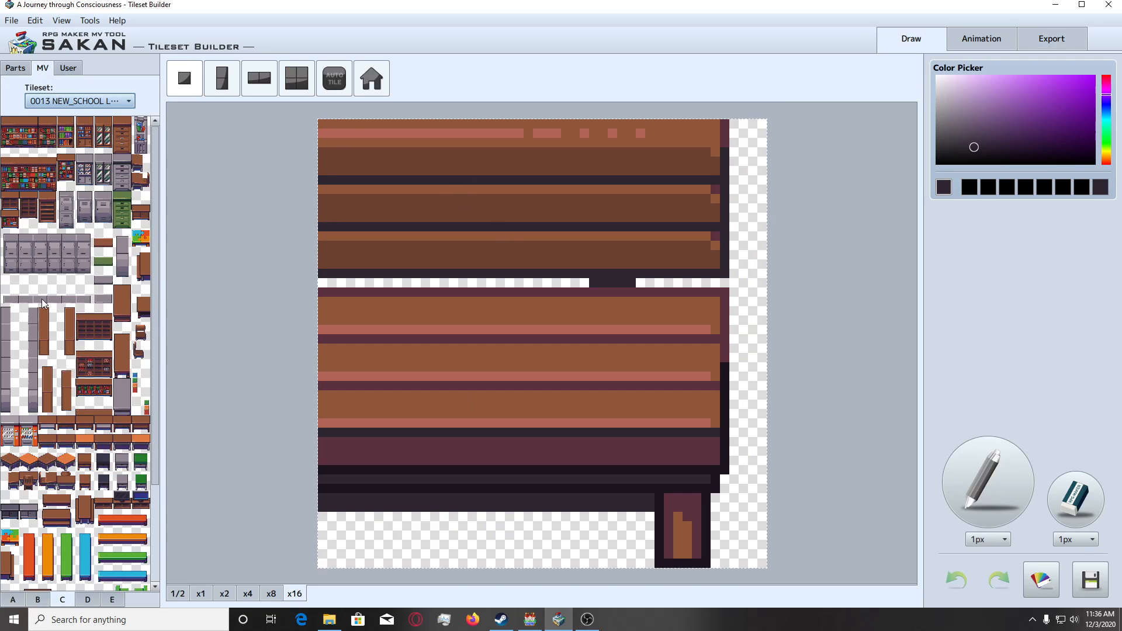
scroll(49, 451, "down", 5)
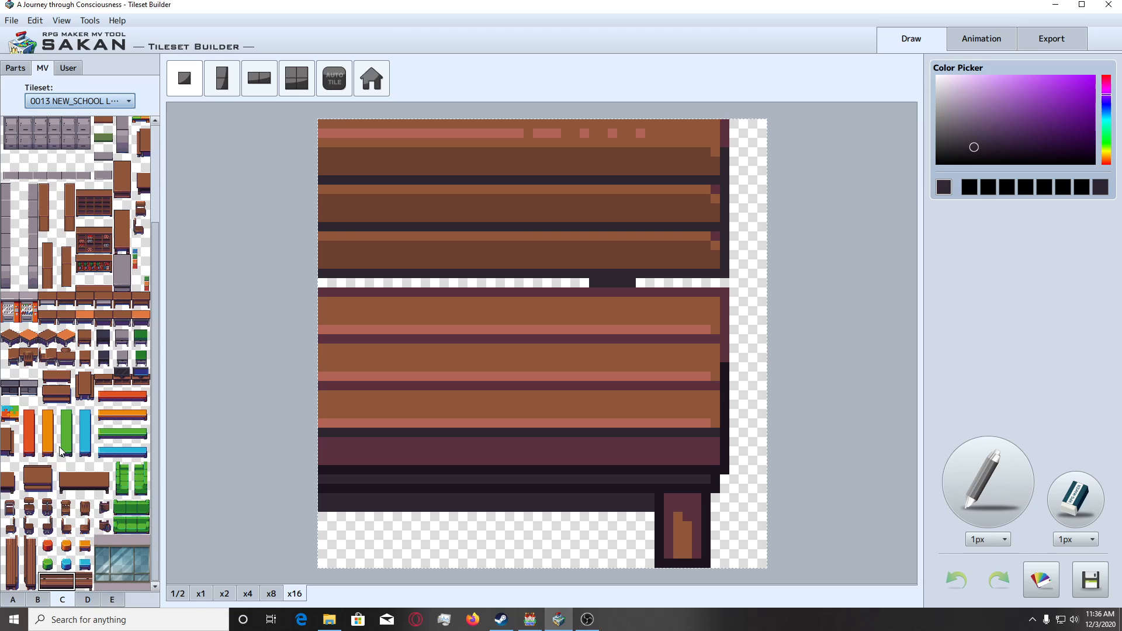
left_click(123, 287)
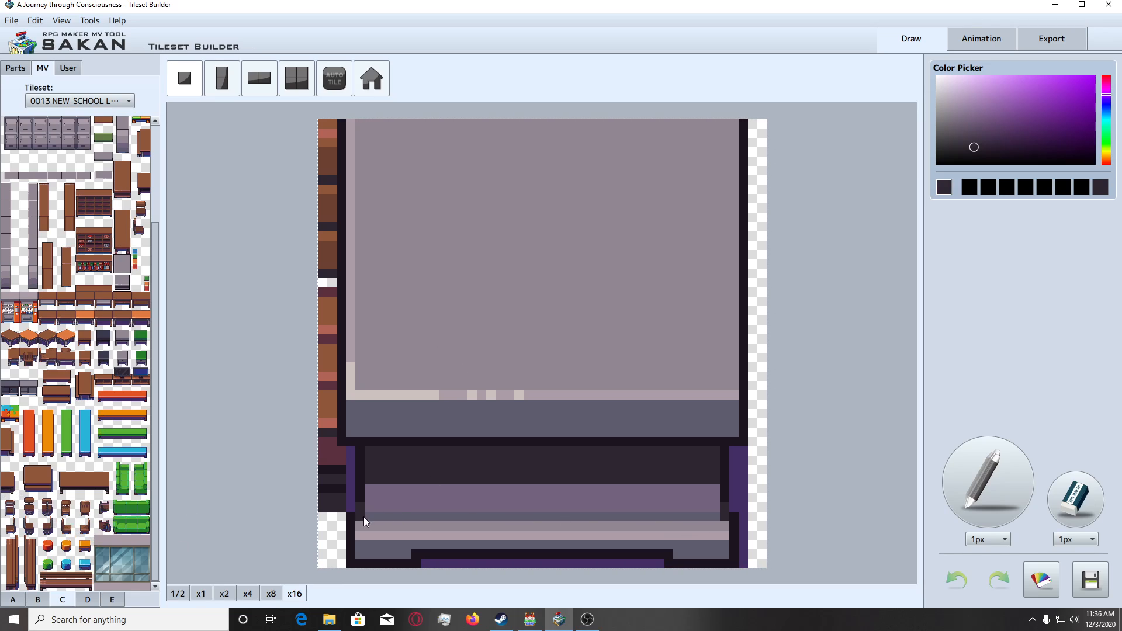
left_click(34, 585)
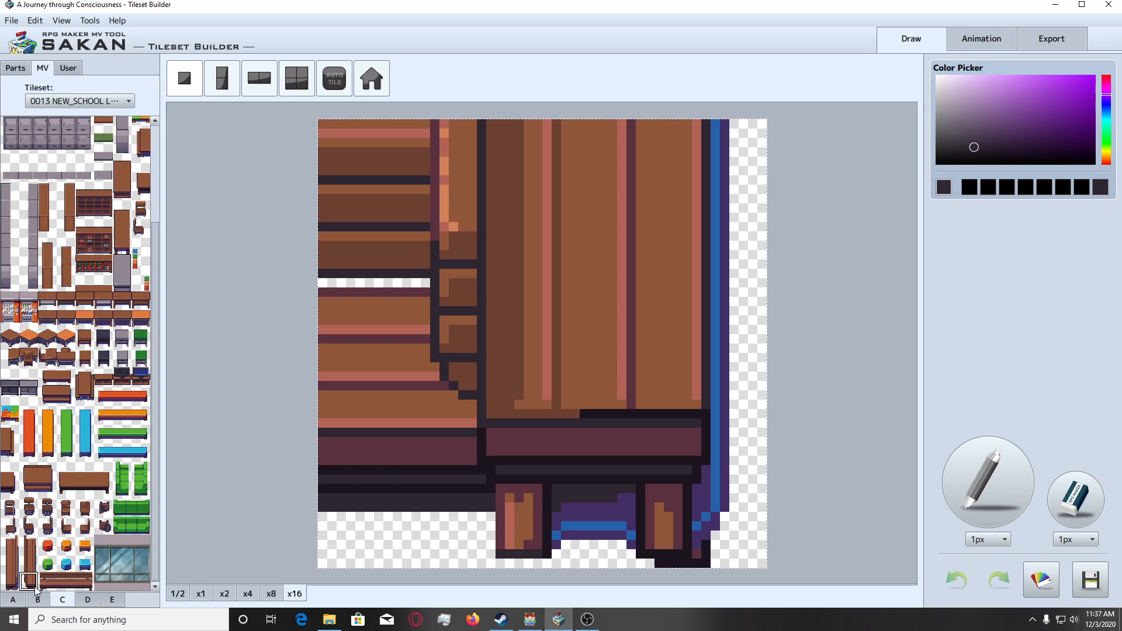
left_click_drag(31, 582, 29, 539)
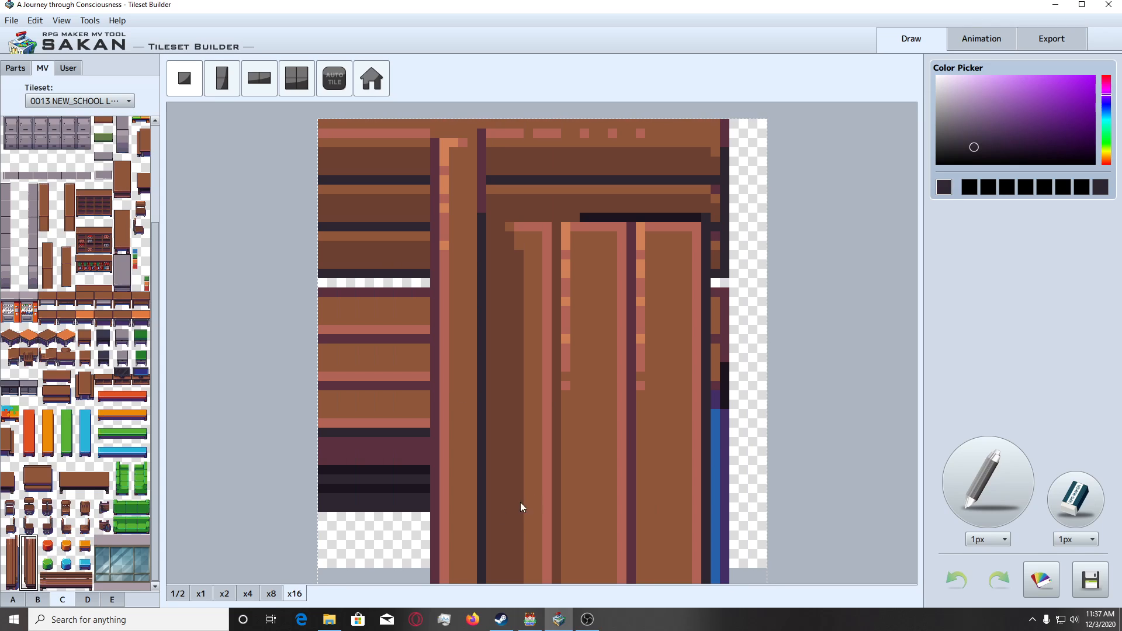
left_click(1071, 507)
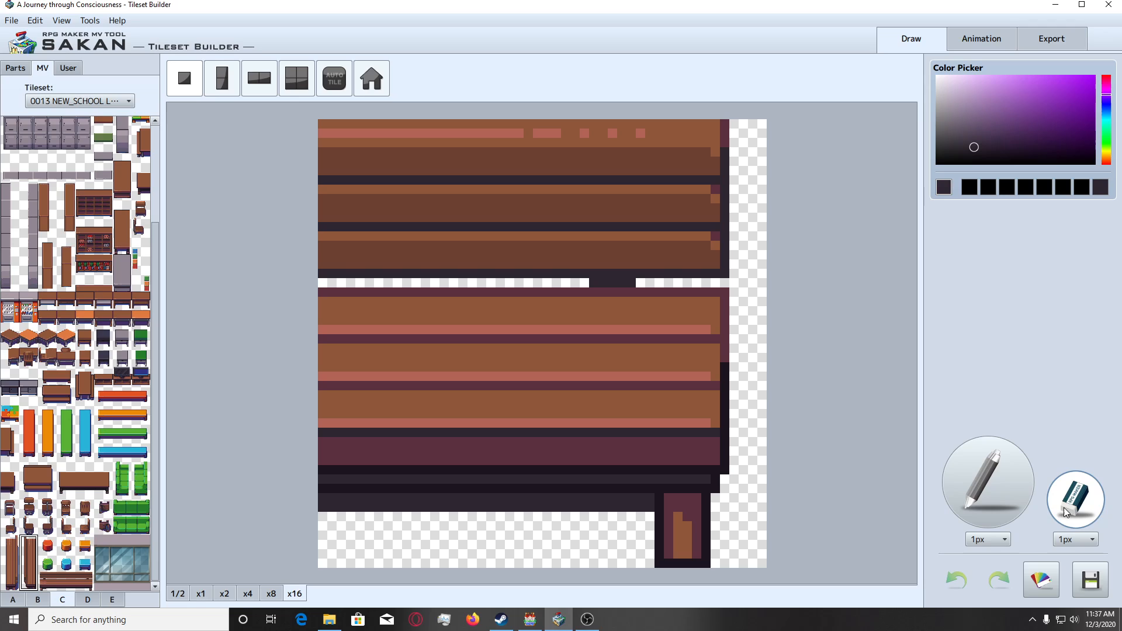
left_click(220, 87)
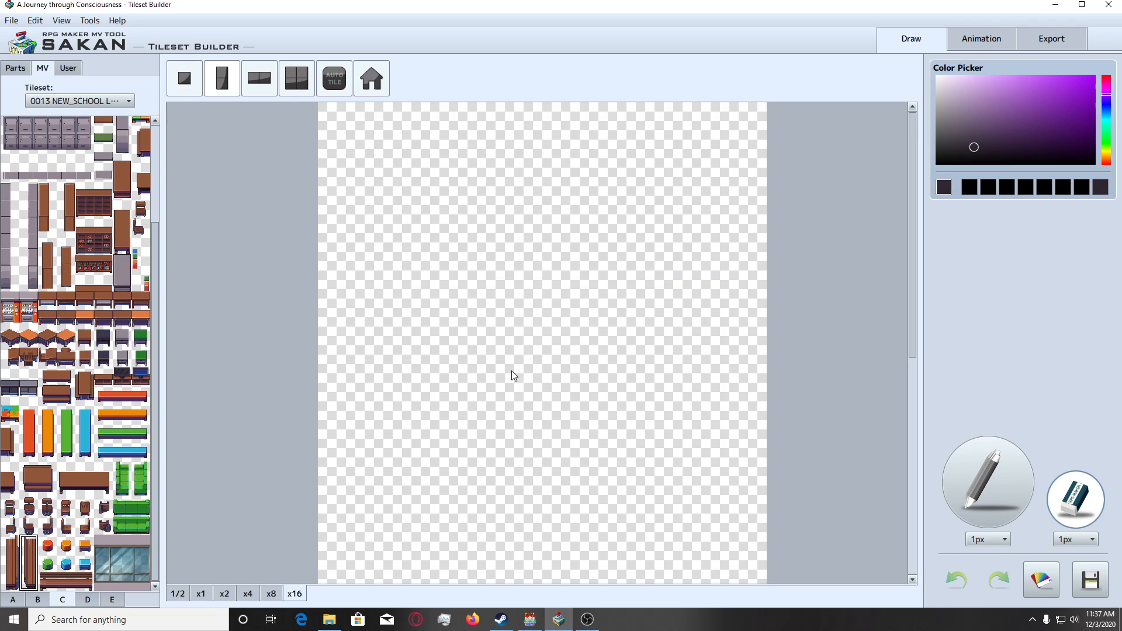
left_click(282, 593)
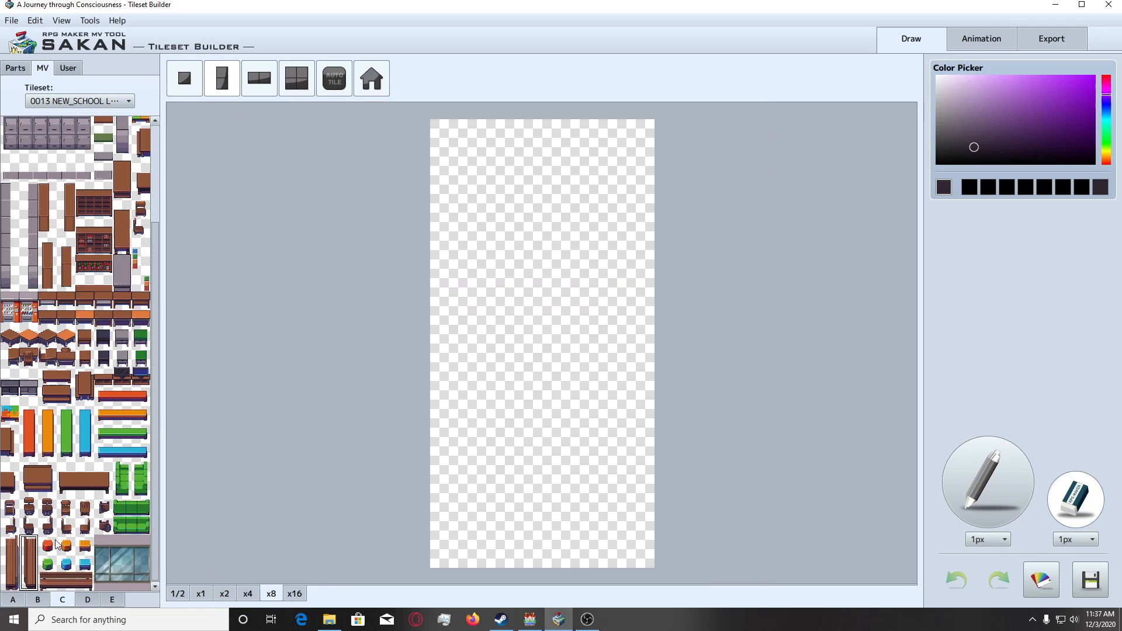
left_click(33, 561)
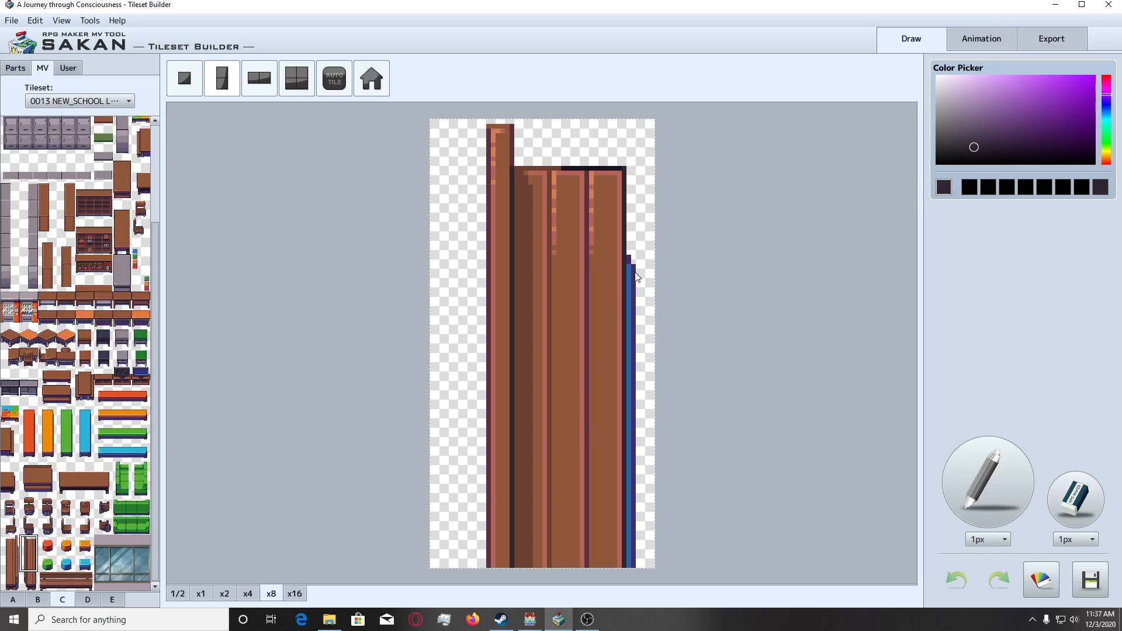
left_click(186, 88)
left_click(28, 581)
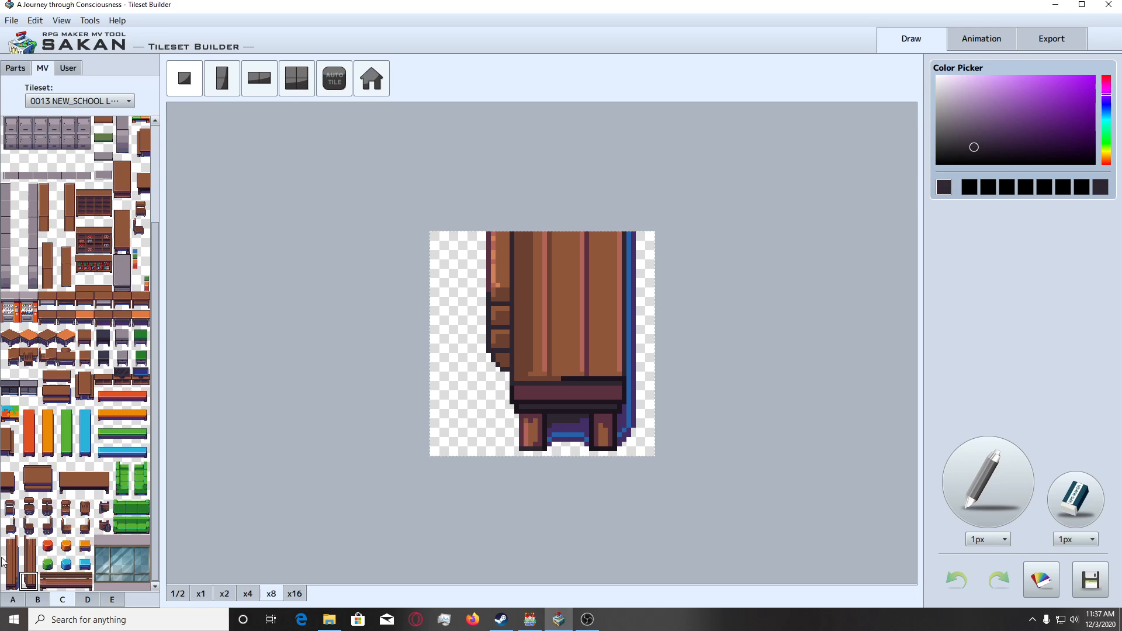
left_click(11, 587)
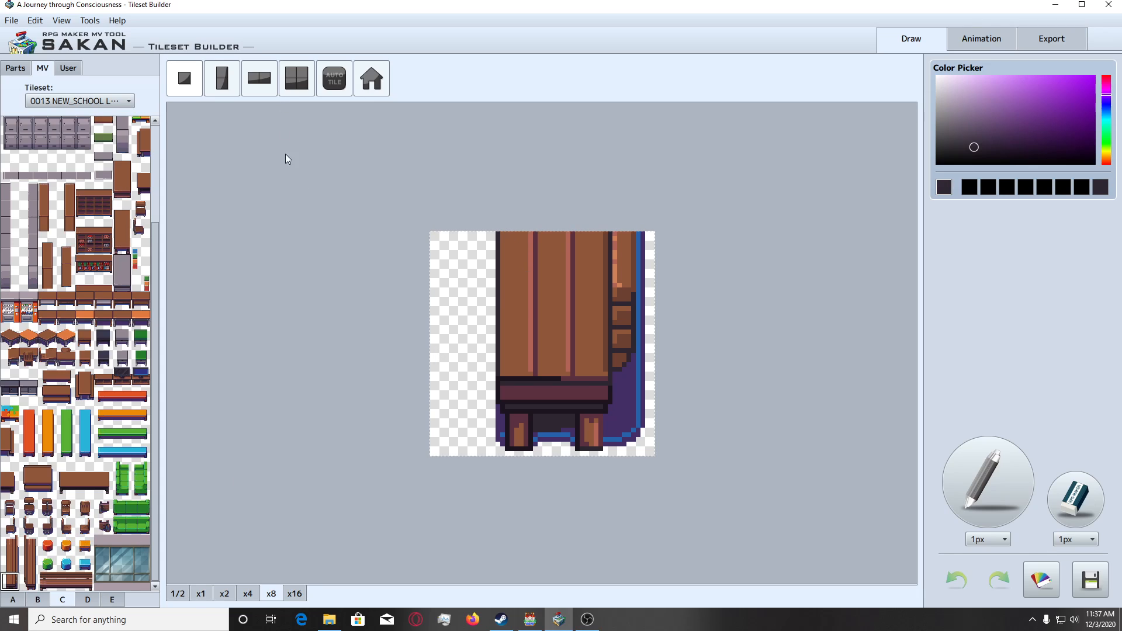
left_click(546, 360)
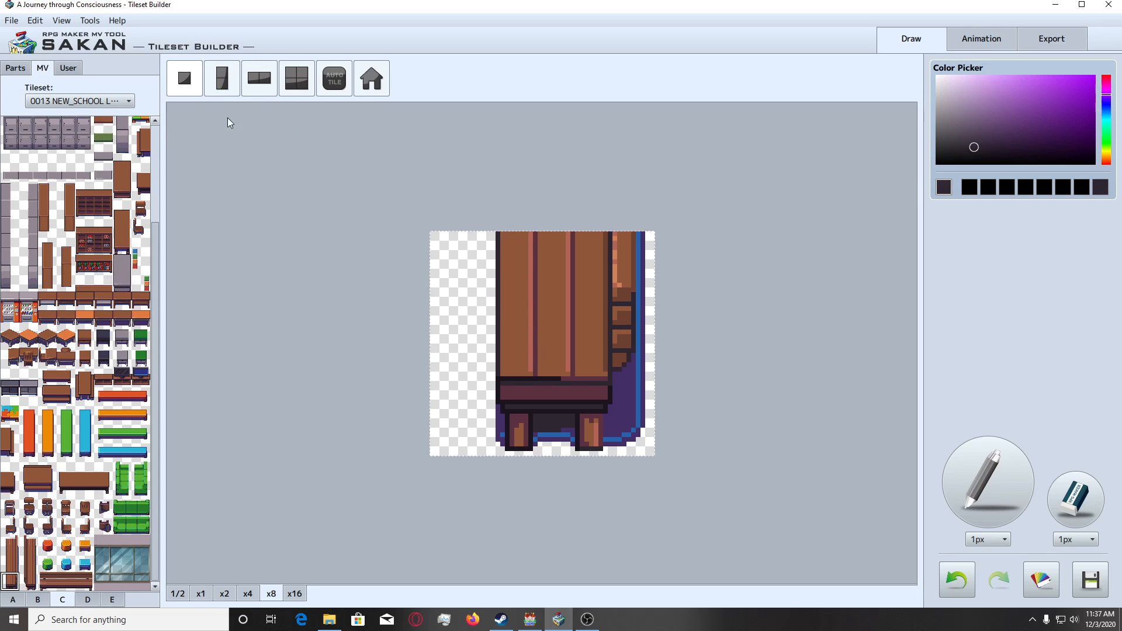
Set up an empty vertical two-tile canvas and place the lower two tiles of the first brown vertical bench on it.
left_click(221, 88)
left_click(559, 338)
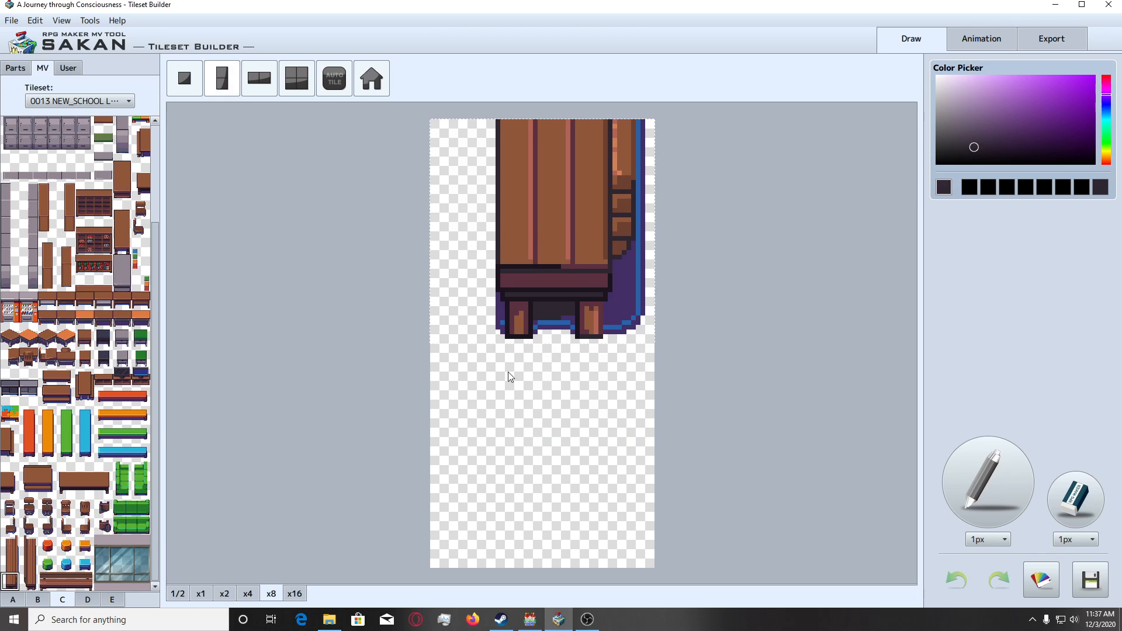
double_click(1081, 497)
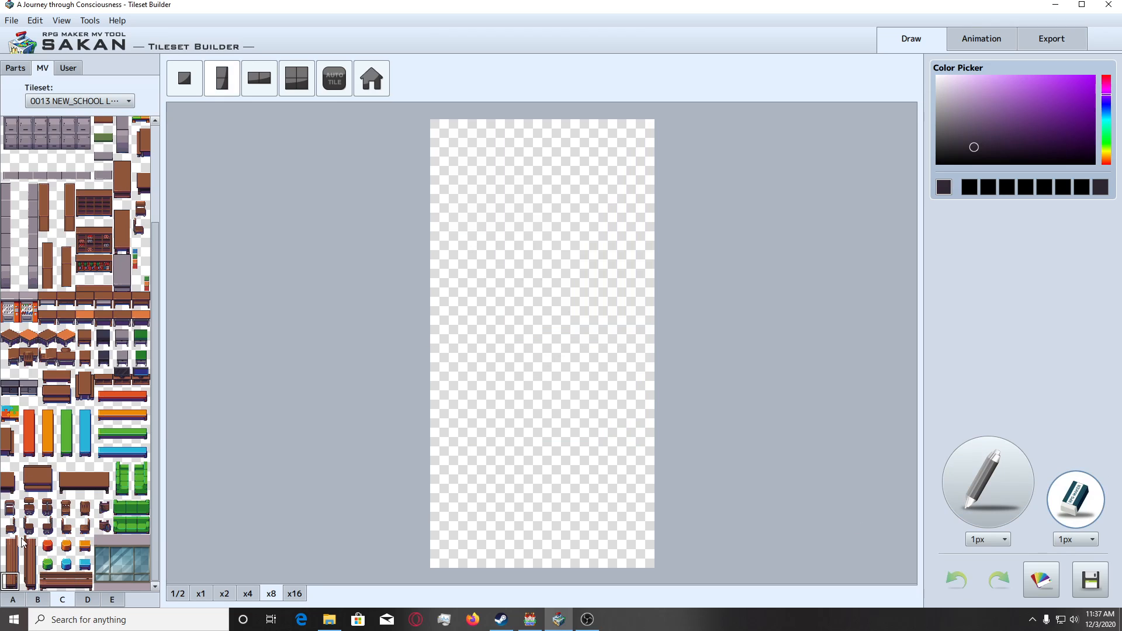
left_click_drag(12, 582, 11, 558)
left_click(542, 445)
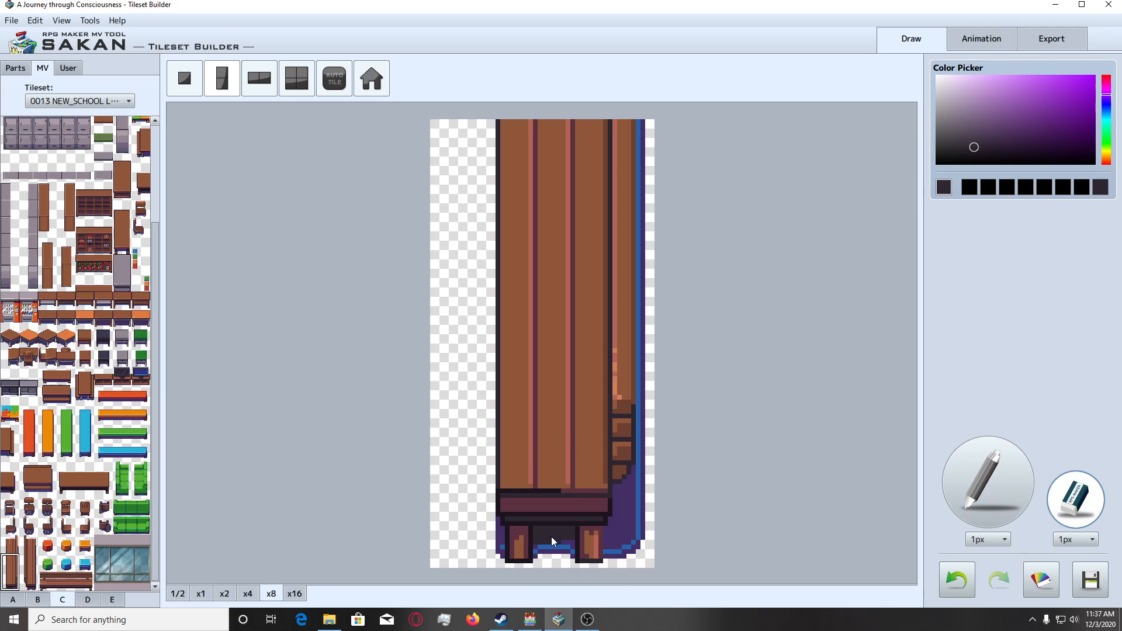
Erase the blue and purple shadow between the bench's legs and outside the left leg with the 1px eraser.
left_click(541, 547)
left_click(285, 595)
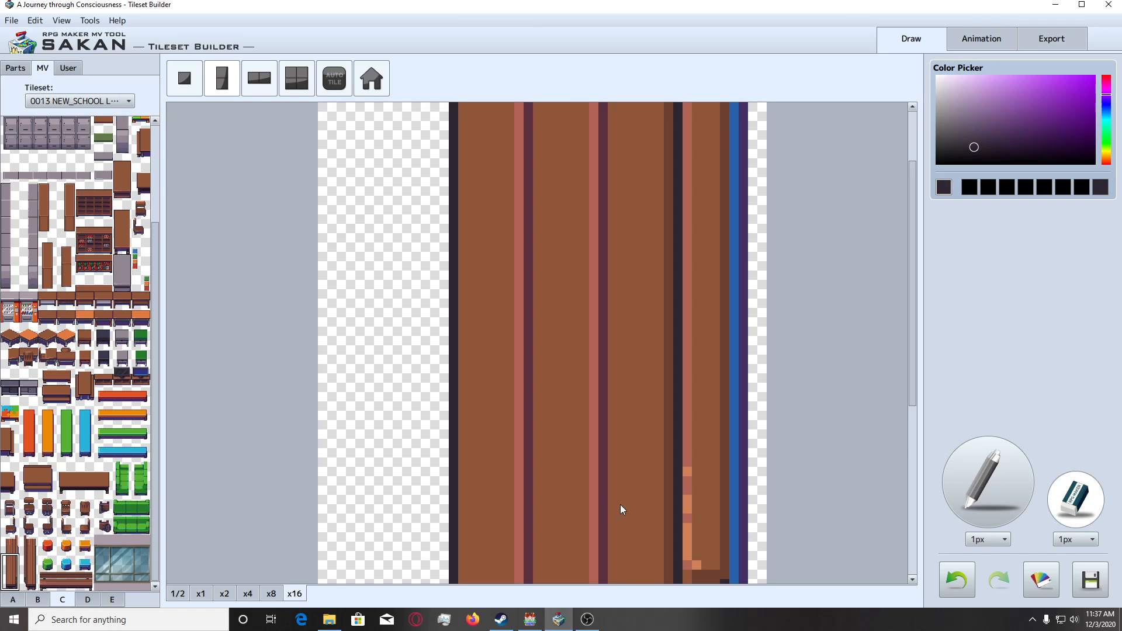
scroll(628, 508, "down", 5)
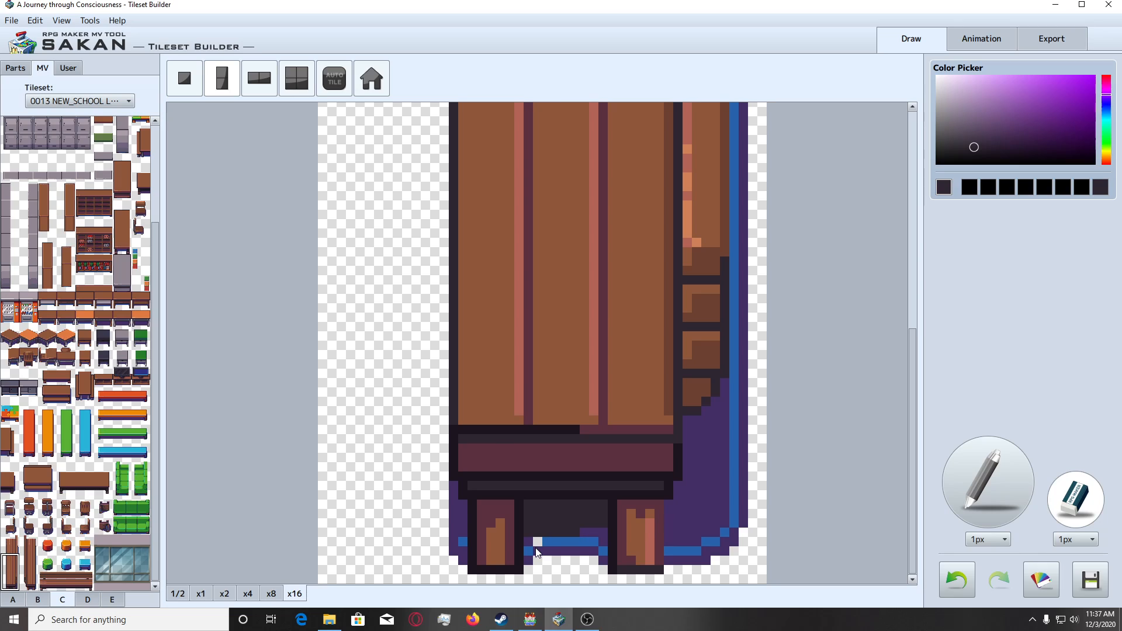
left_click_drag(547, 549, 574, 550)
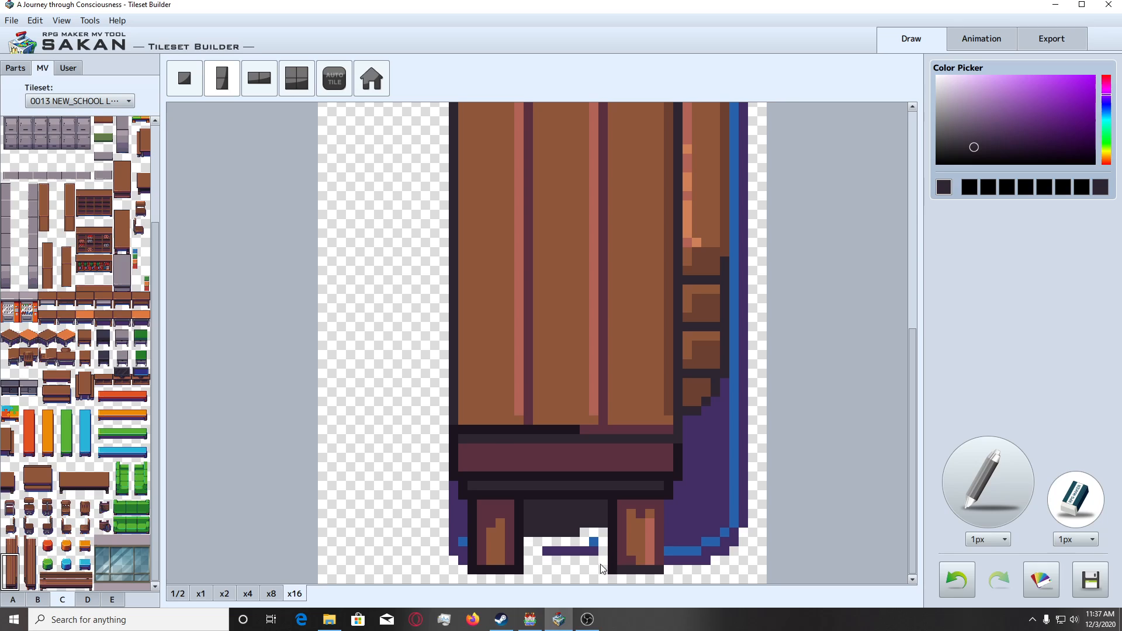
left_click_drag(590, 552, 547, 555)
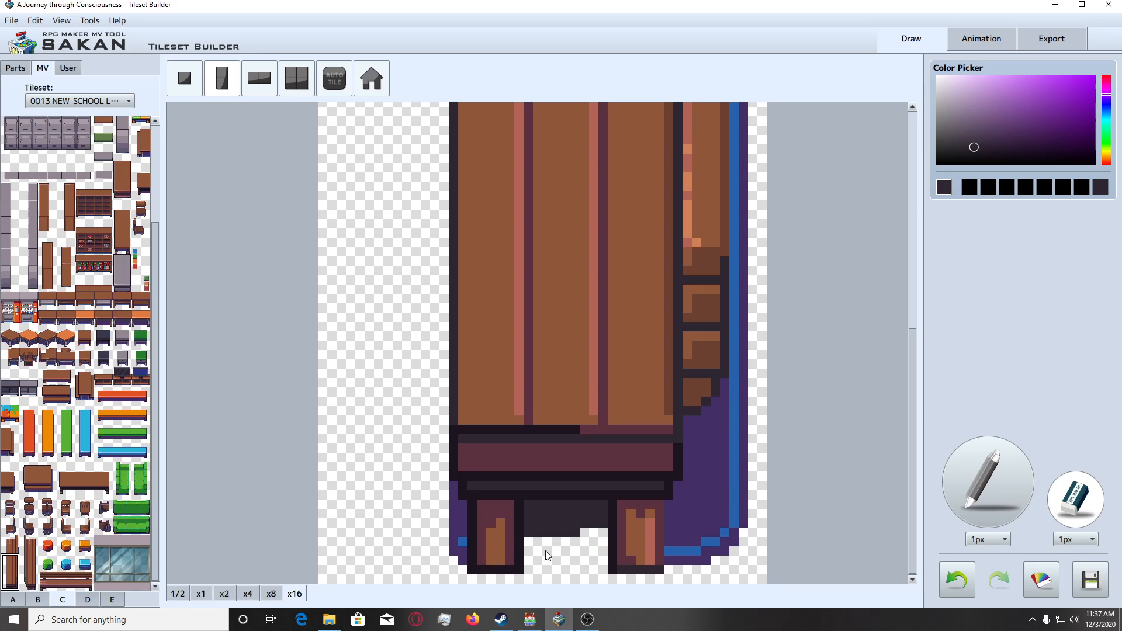
left_click(461, 510)
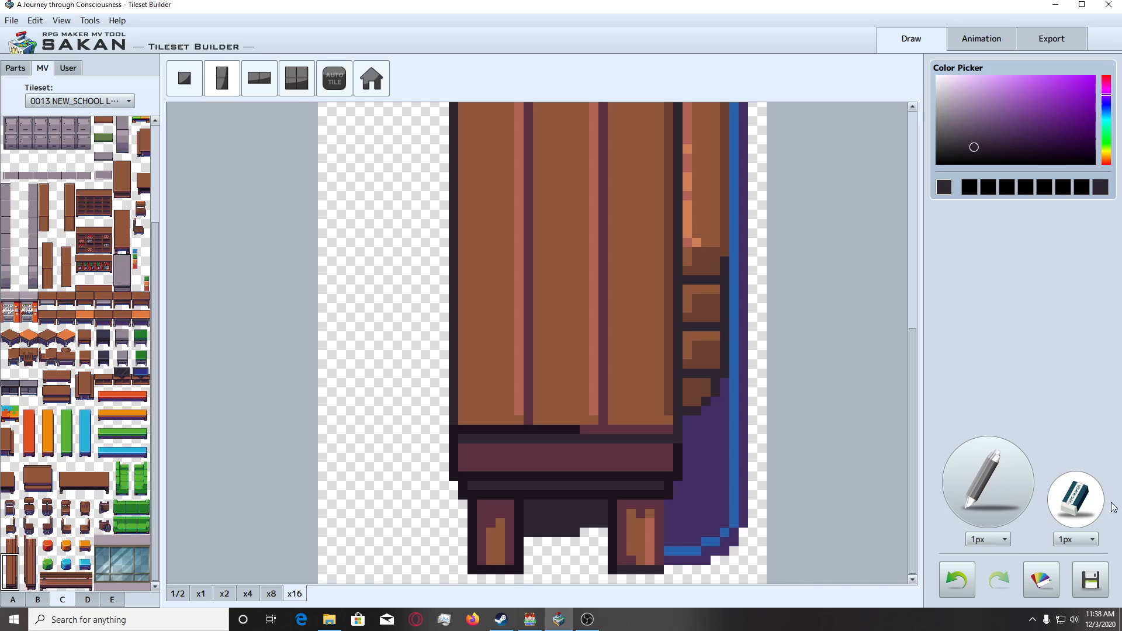
Set the eraser to 6px and erase the wide shadow area beside the right leg and below the bench's backrest.
left_click(1075, 539)
left_click(1074, 593)
left_click_drag(700, 542, 707, 522)
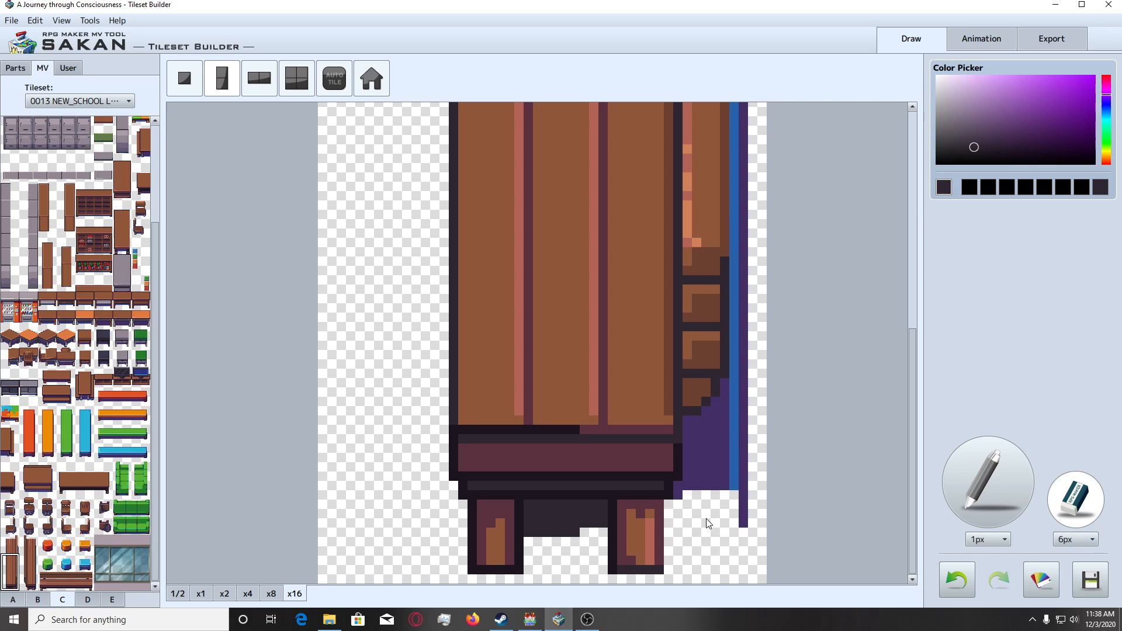
left_click(715, 453)
left_click(741, 438)
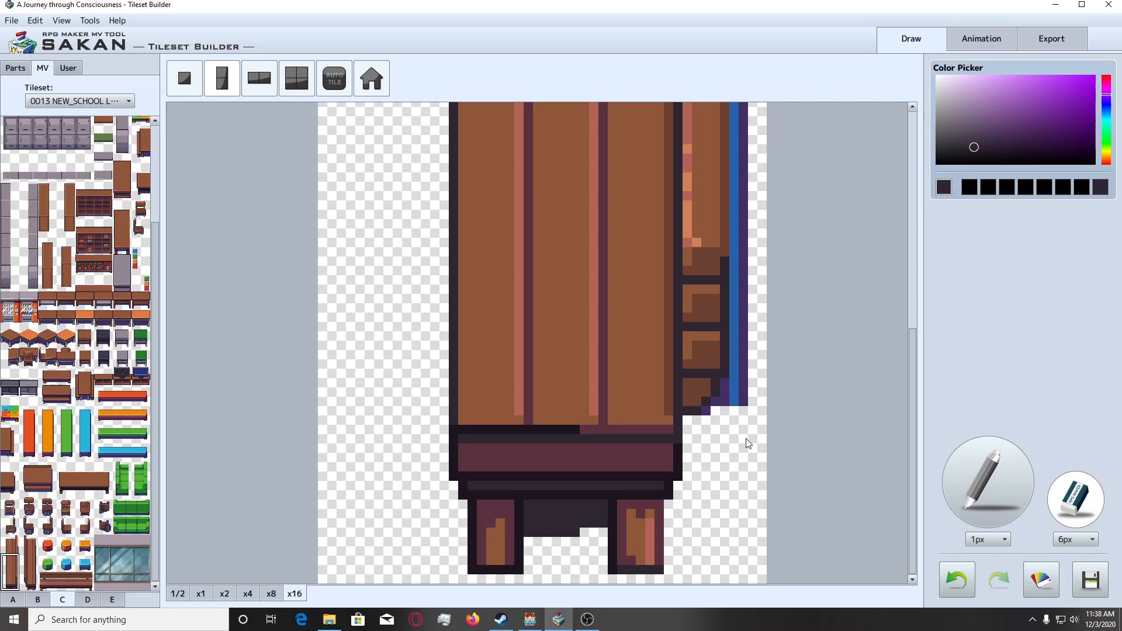
Erase the lower stretch of blue and purple shadow beside the first vertical bench's backrest with the 6px eraser.
left_click(728, 442)
key("ctrl+z")
left_click(733, 442)
left_click(741, 433)
scroll(753, 413, "up", 1)
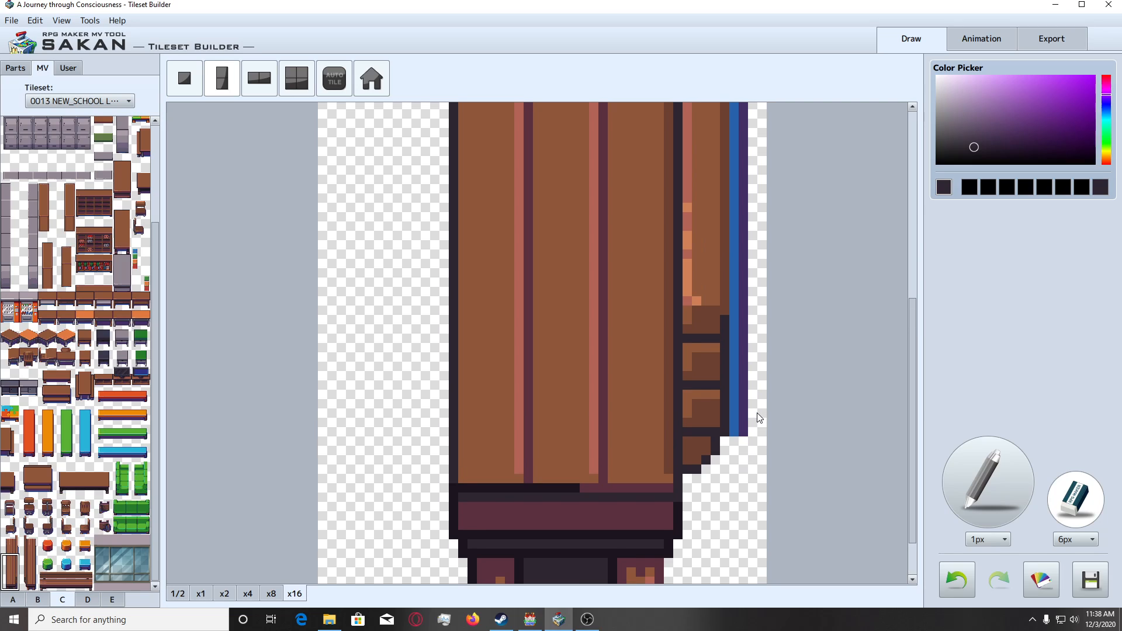
left_click(756, 412)
left_click(759, 400)
key("ctrl+z")
left_click(758, 395)
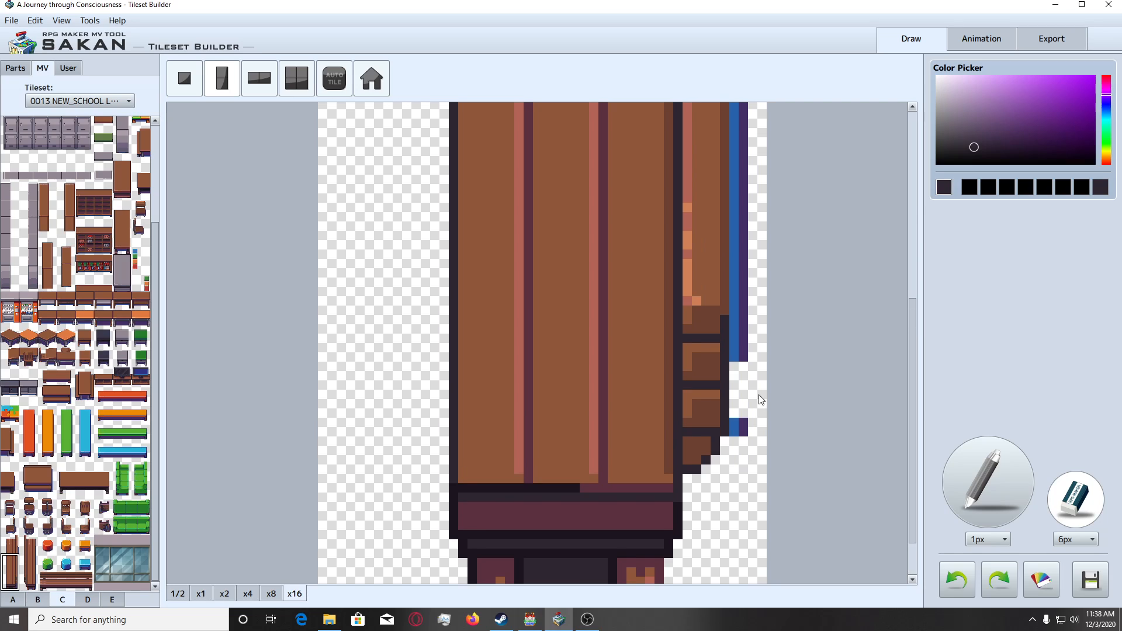
left_click(760, 409)
Erase the remaining blue and purple strip along the backrest up to the canvas's upper edge.
scroll(760, 410, "up", 1)
scroll(759, 410, "up", 1)
left_click_drag(759, 409, 759, 462)
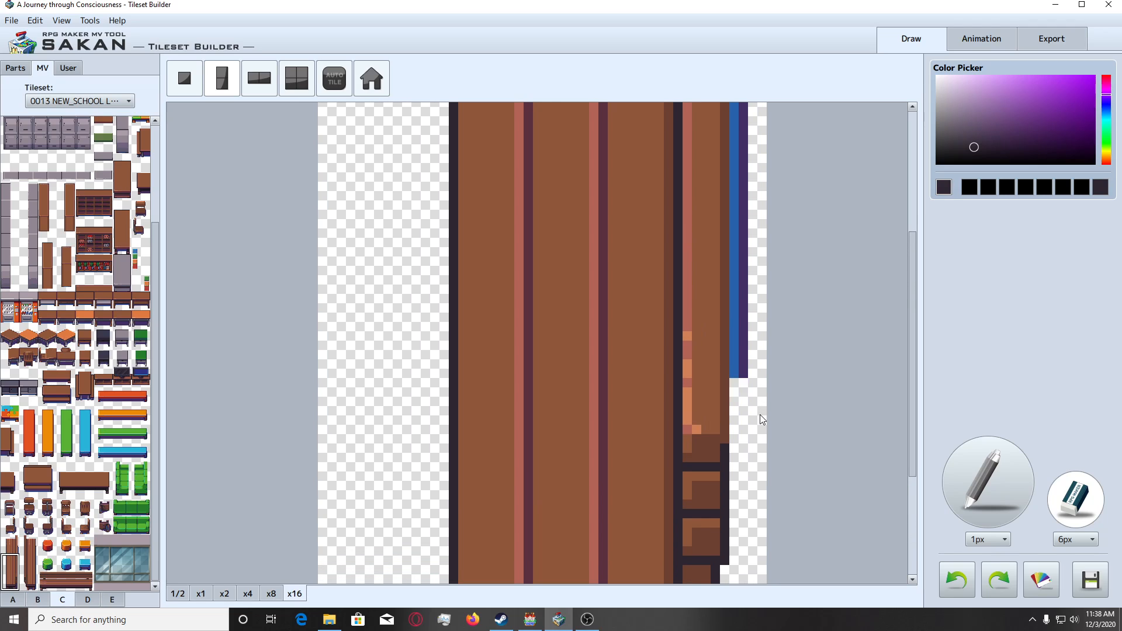
scroll(762, 404, "up", 1)
left_click(762, 404)
scroll(762, 400, "up", 2)
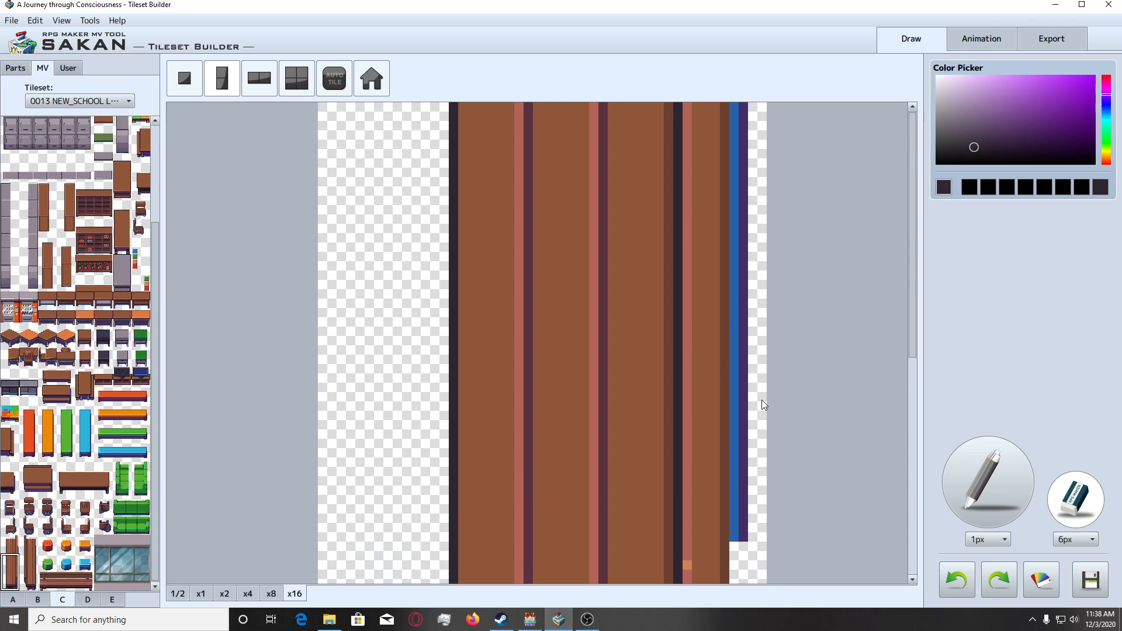
left_click_drag(762, 400, 761, 388)
left_click(760, 335)
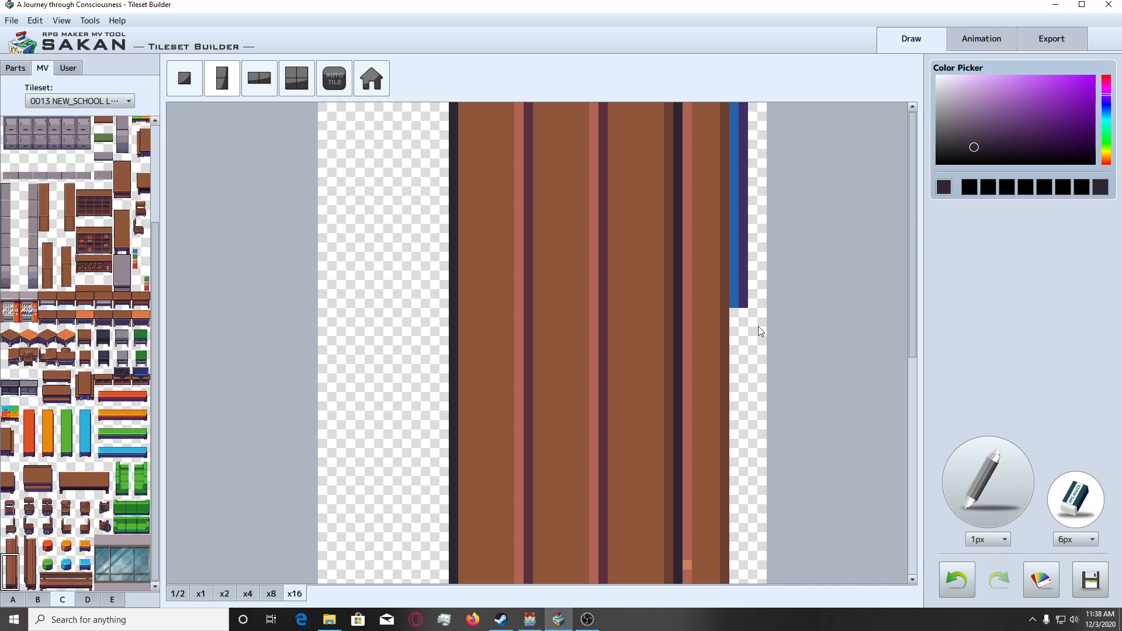
key("ctrl+z")
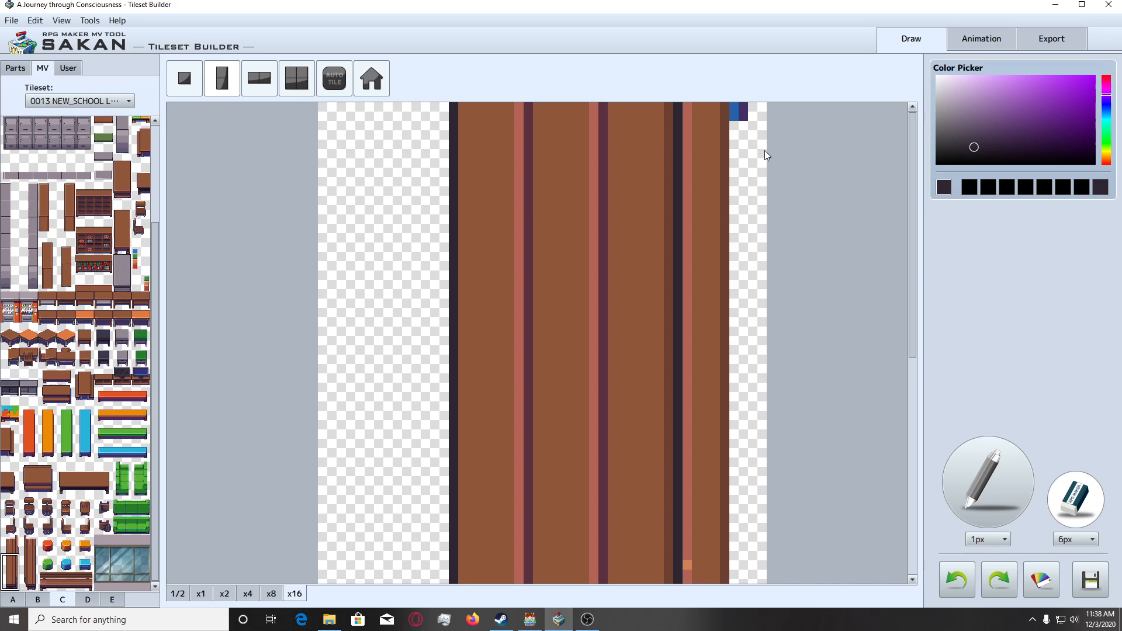
left_click(760, 164)
scroll(745, 340, "down", 4)
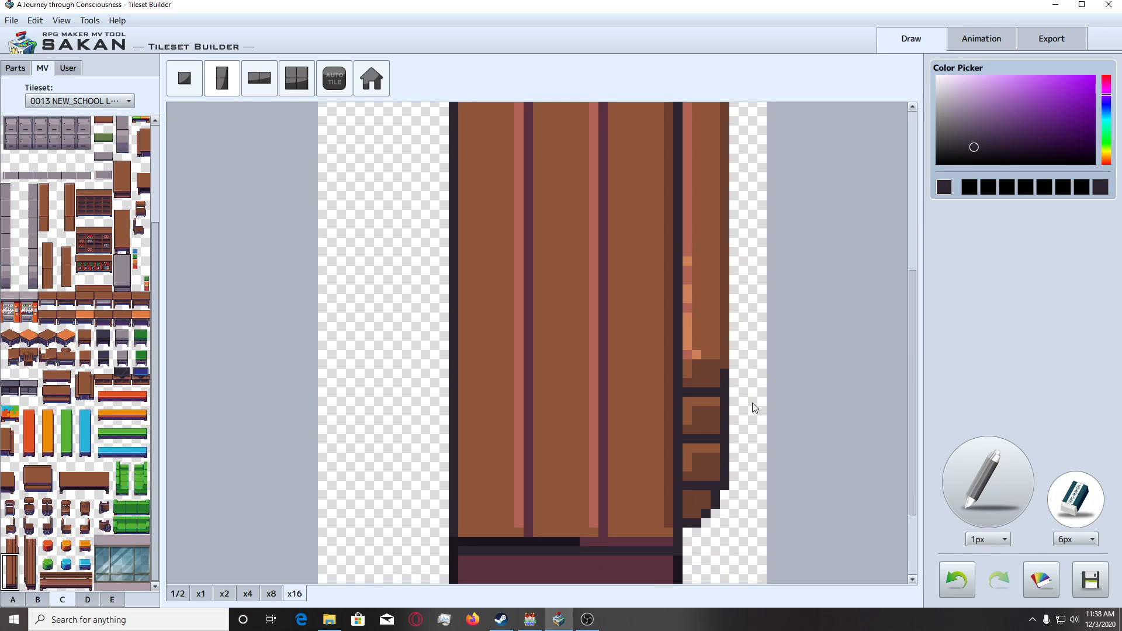
Add the cleaned lower two tiles of the first vertical bench to the user parts and return to the MV tileset.
scroll(753, 409, "down", 3)
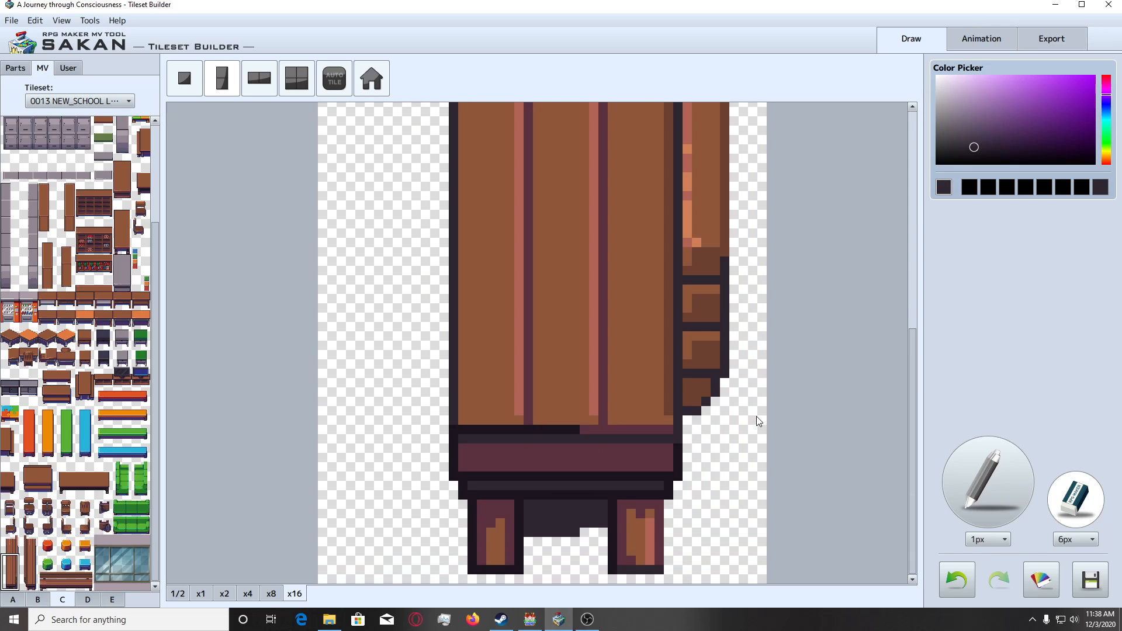
left_click(70, 71)
left_click(43, 69)
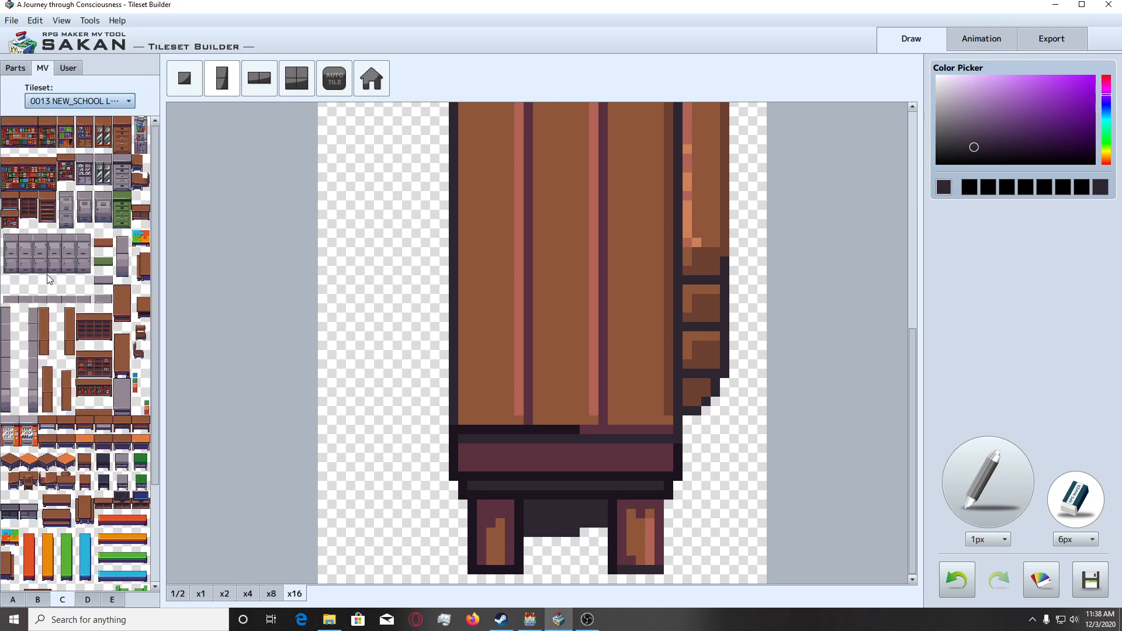
Set up an empty one-tile canvas and place the top tile of the first brown vertical bench on it.
left_click(184, 81)
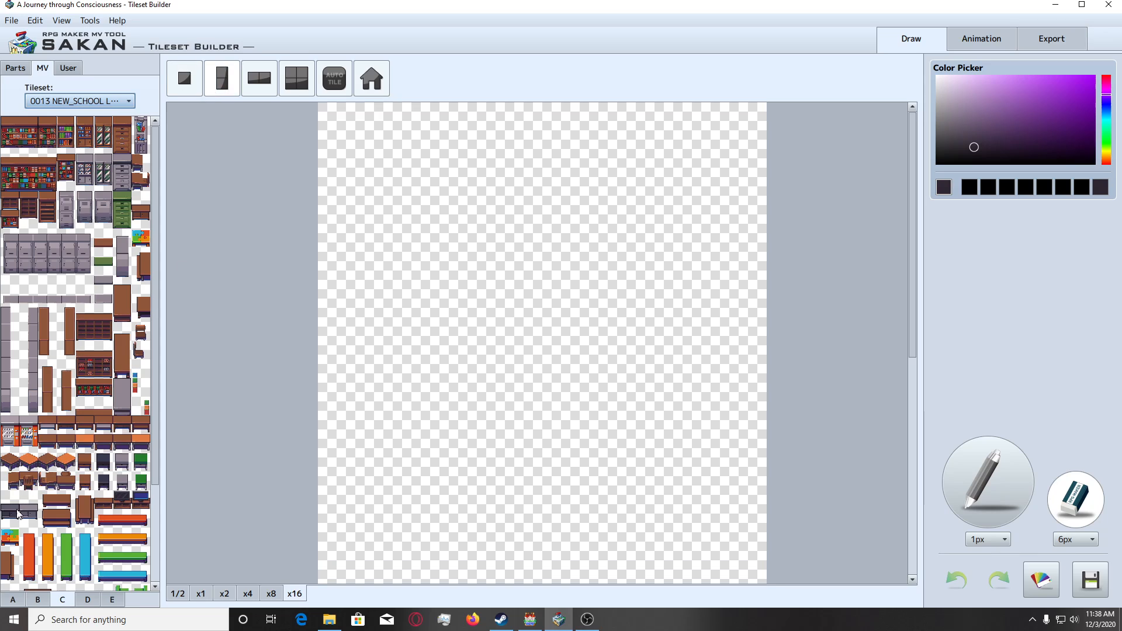
scroll(53, 517, "down", 3)
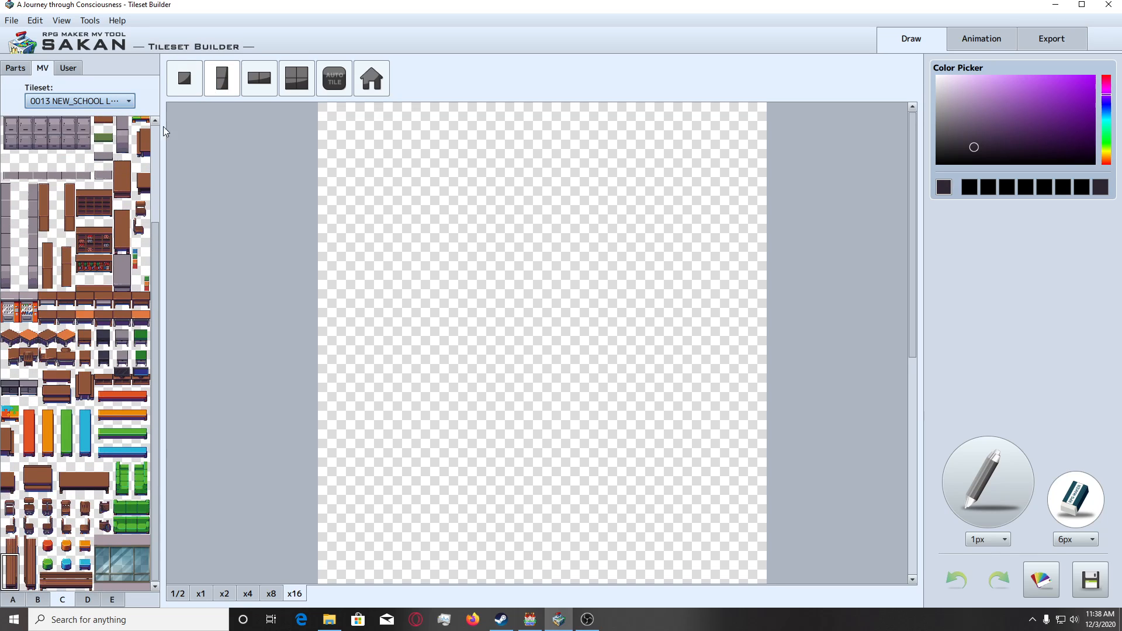
left_click(184, 88)
left_click(10, 553)
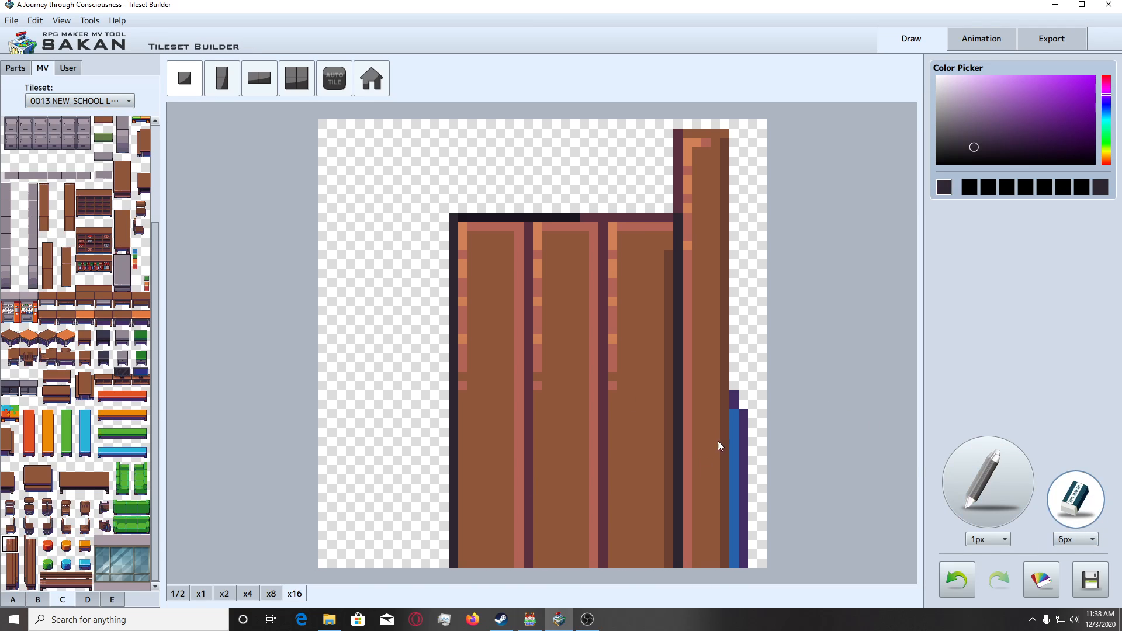
Erase the shadow strip beside the top tile's backrest with the 1px eraser and add the cleaned tile to the user parts.
left_click(1075, 538)
left_click(1069, 553)
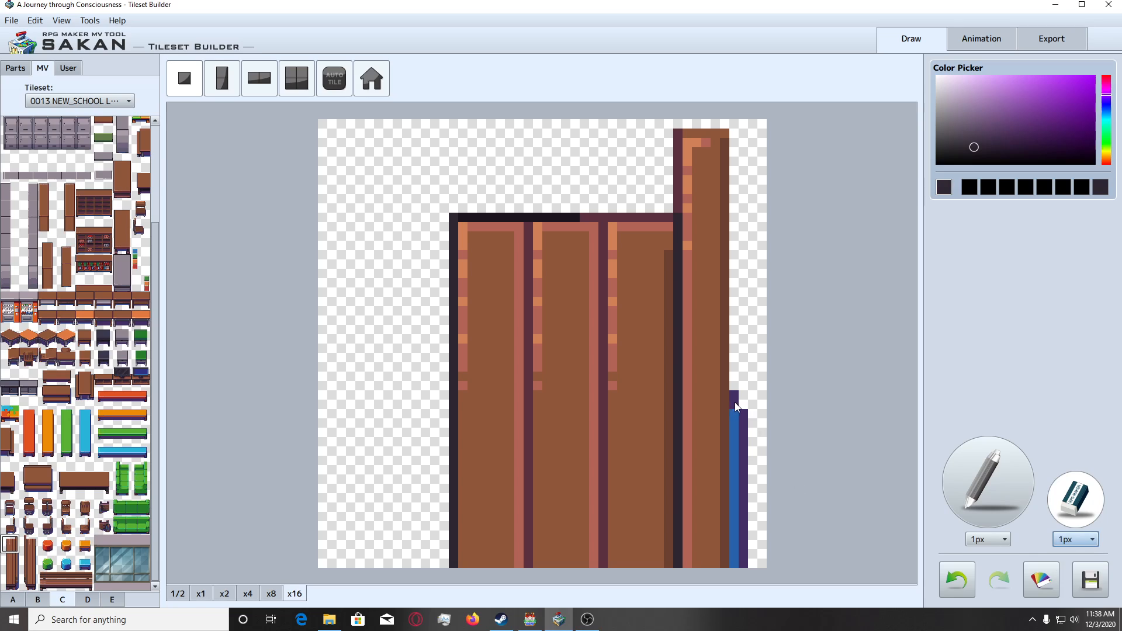
left_click_drag(735, 402, 736, 540)
left_click(68, 68)
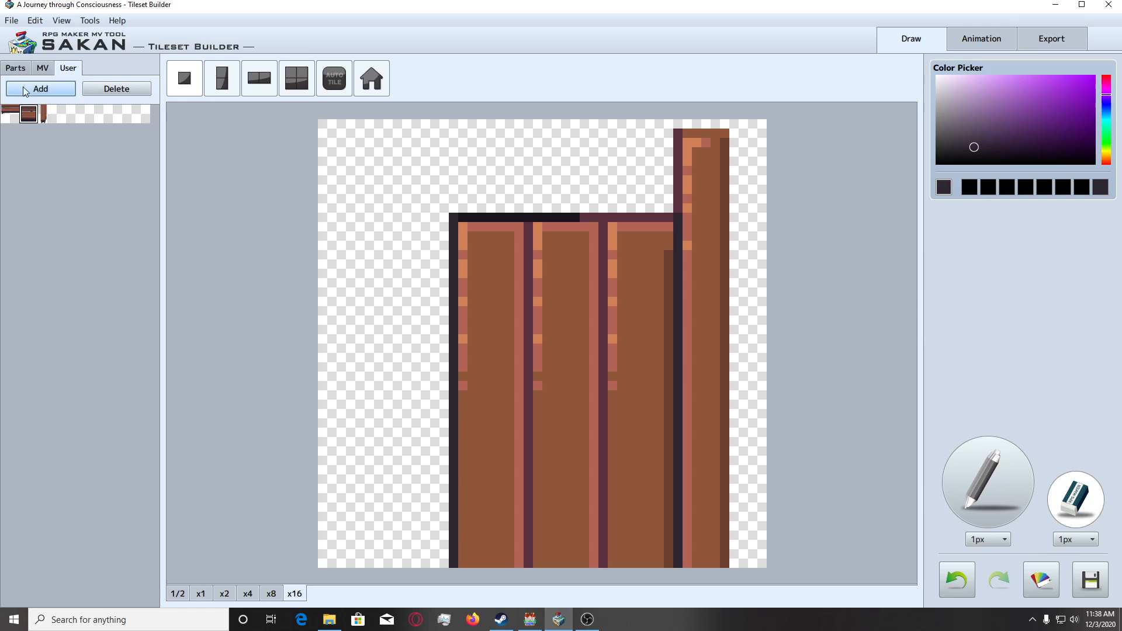
left_click(42, 68)
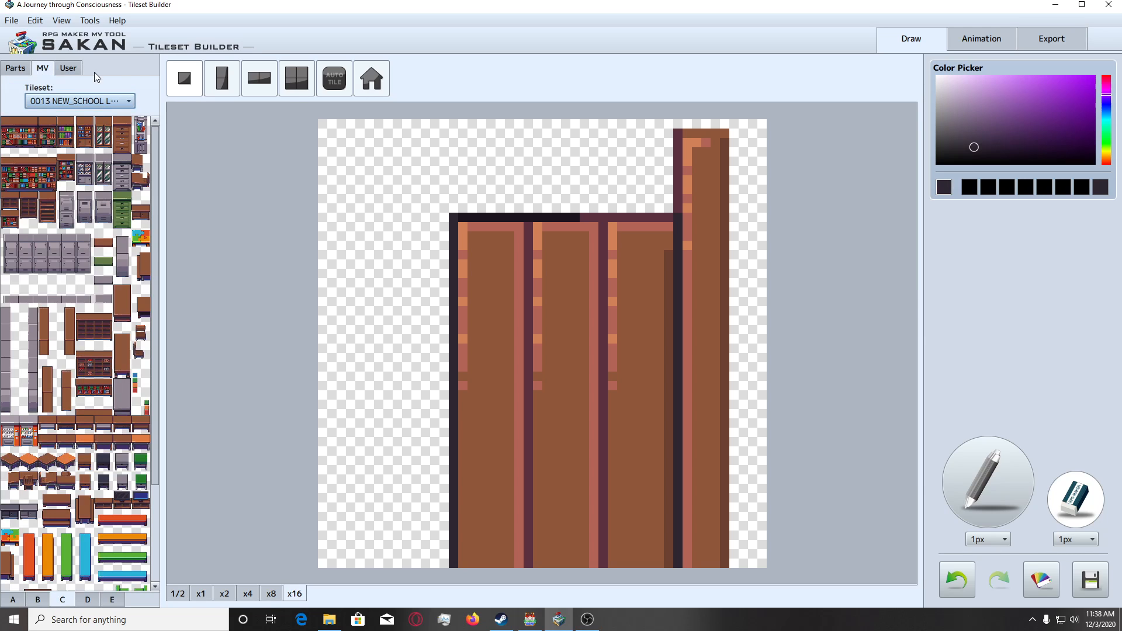
Set up an empty vertical two-tile canvas and place the lower two tiles of the second brown vertical bench on it.
left_click(236, 83)
scroll(364, 401, "down", 4)
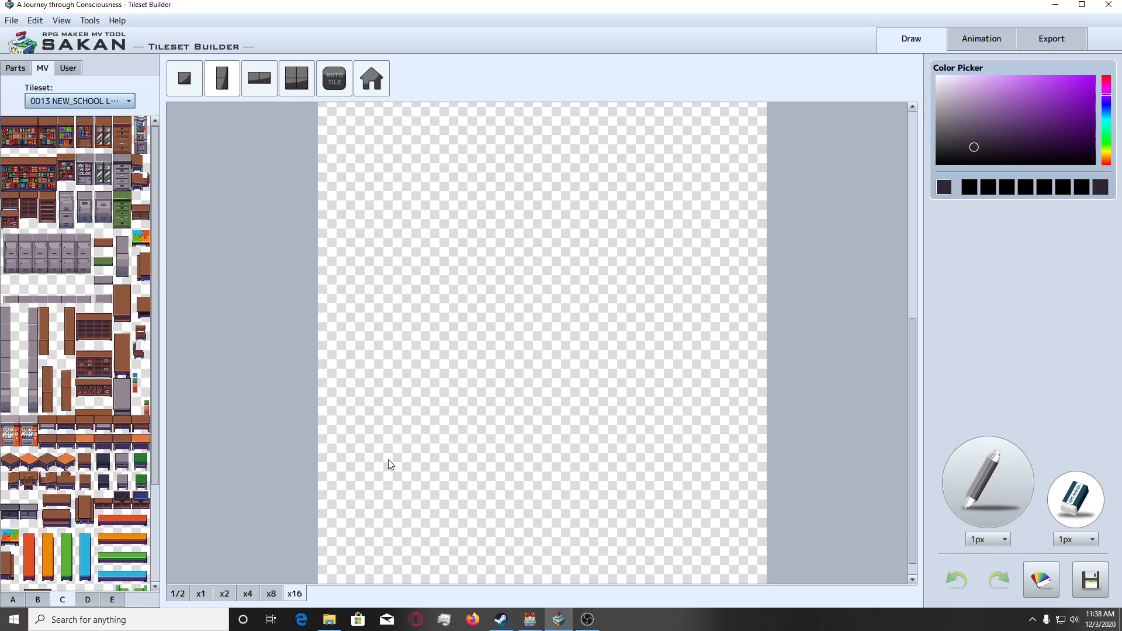
scroll(49, 506, "down", 3)
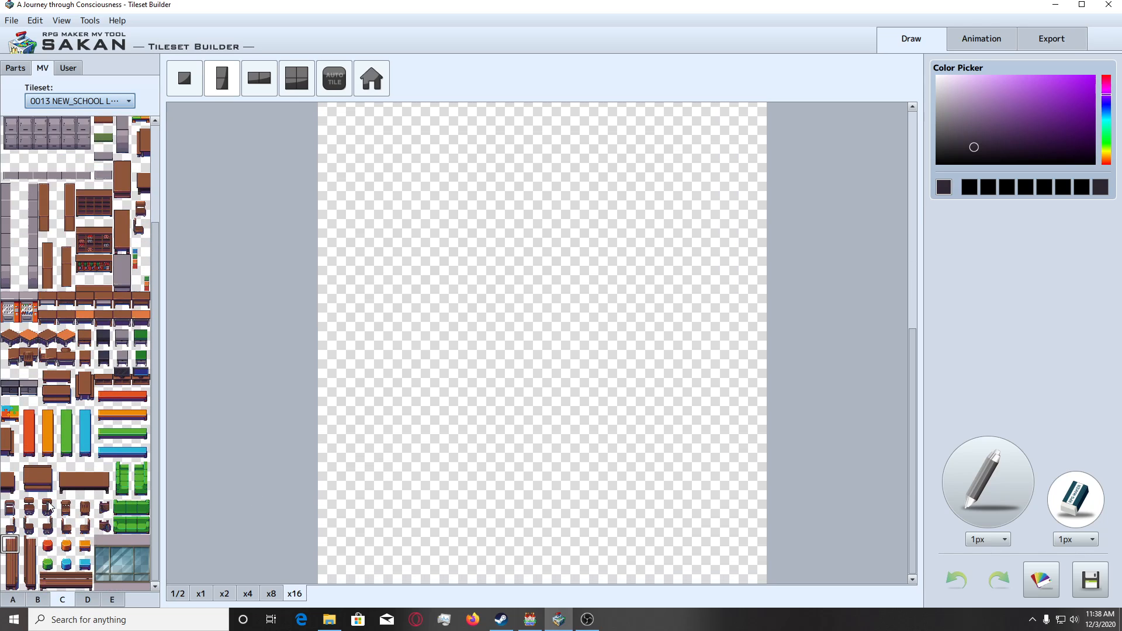
left_click(33, 576)
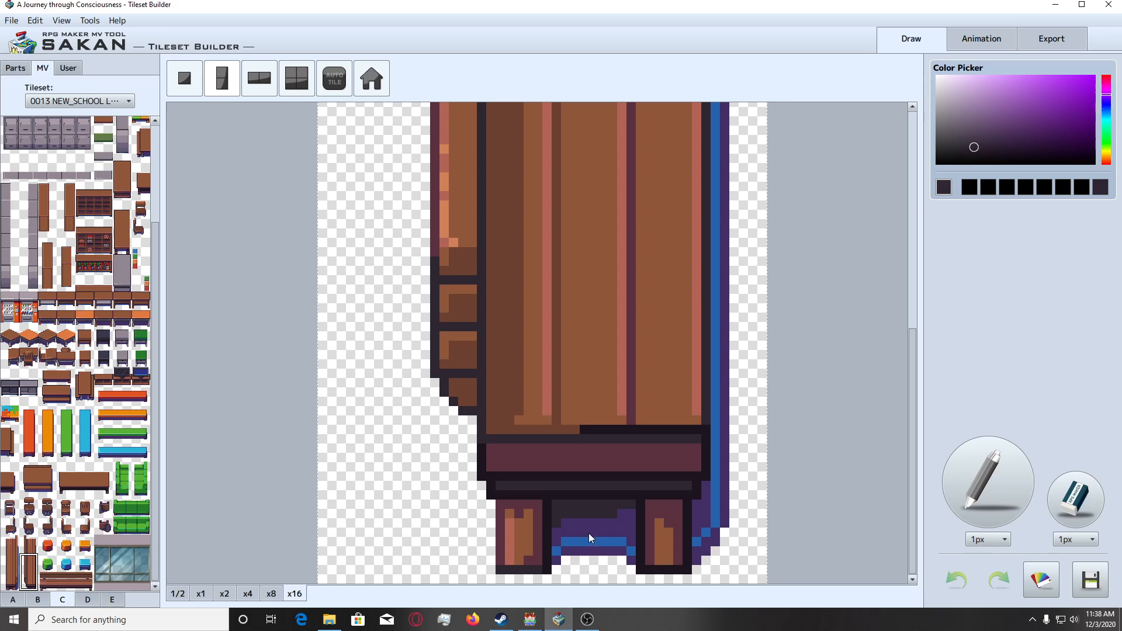
left_click(1076, 506)
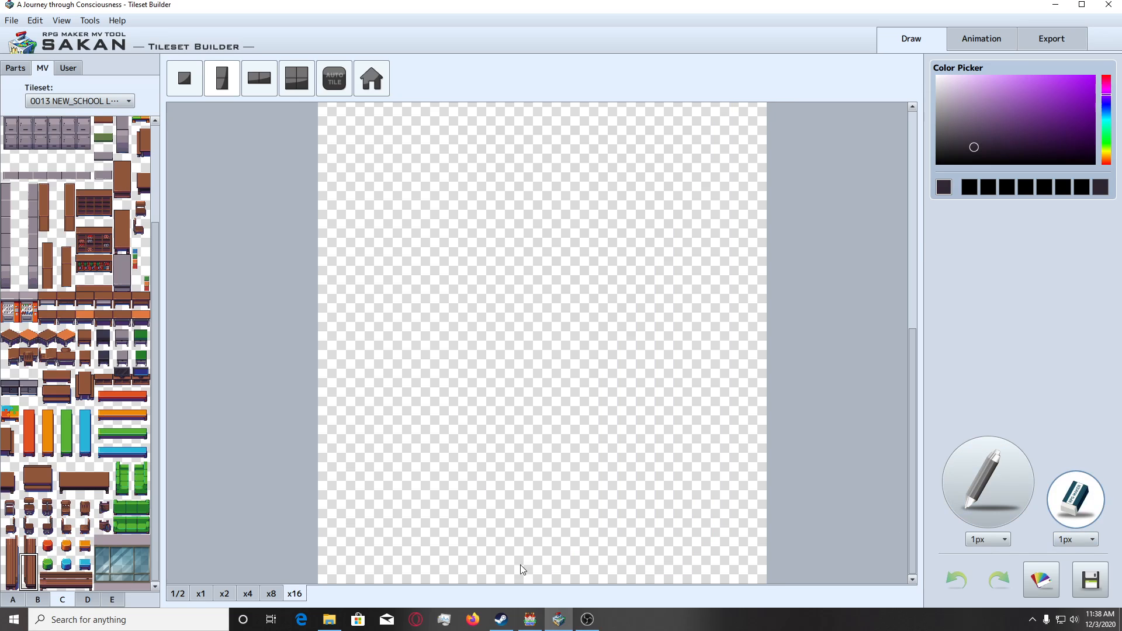
left_click(26, 584)
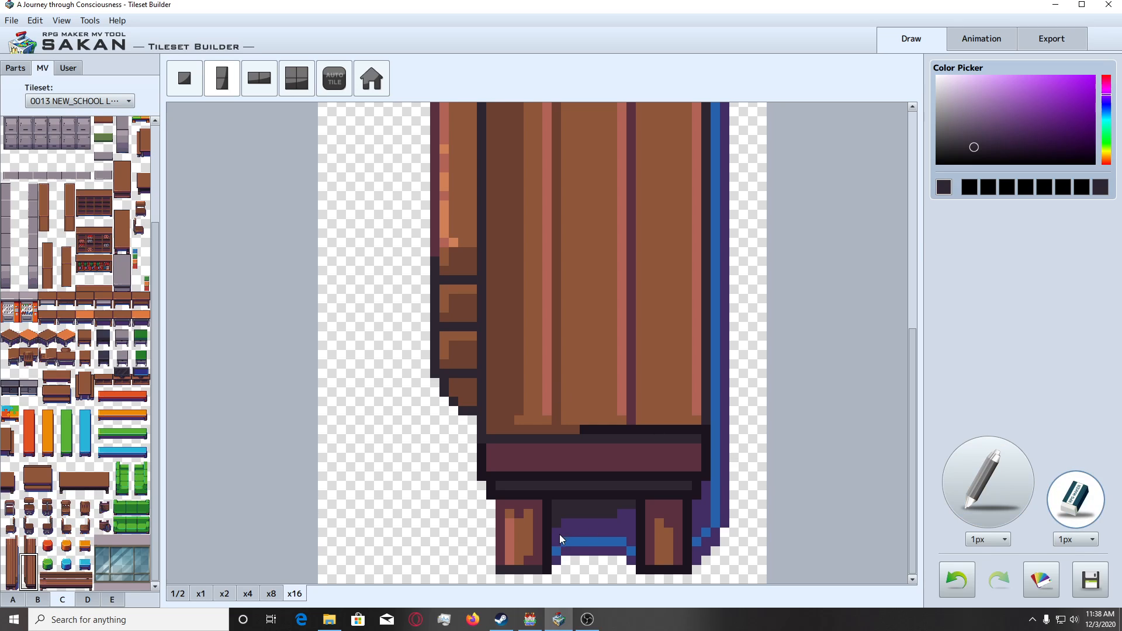
Erase the shadow between the second bench's legs, beside its right leg and partly along its right edge with the 1px eraser.
mouse_move(559, 534)
left_mouse_down()
mouse_move(555, 560)
mouse_move(633, 516)
mouse_move(625, 560)
left_mouse_up()
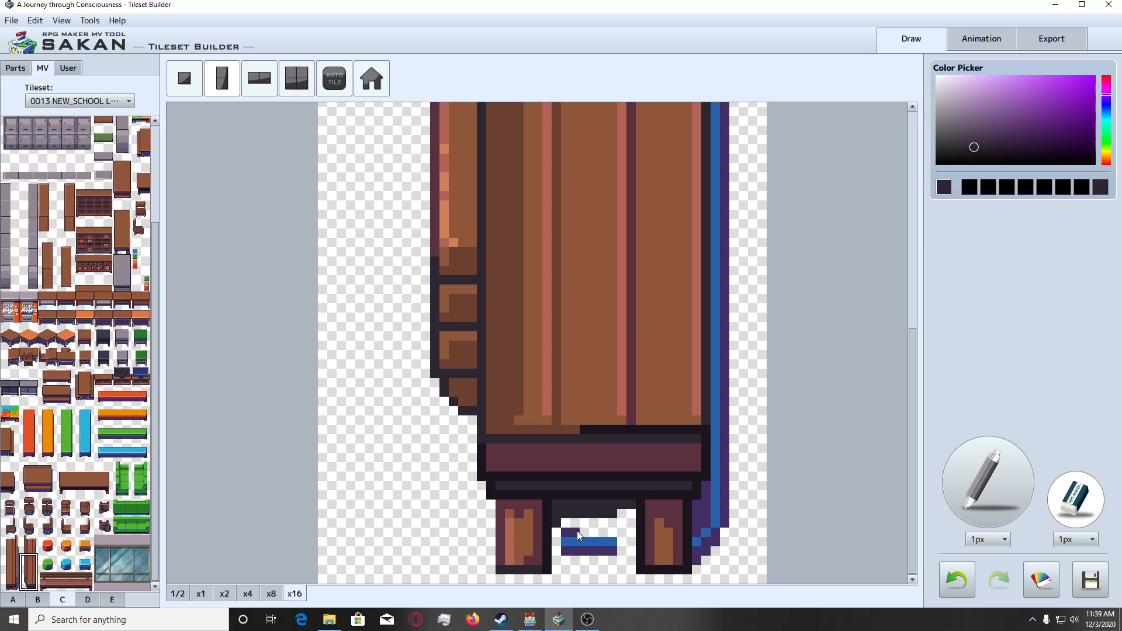
left_click_drag(608, 552, 612, 547)
mouse_move(695, 523)
left_mouse_down()
mouse_move(708, 564)
mouse_move(721, 528)
mouse_move(706, 492)
mouse_move(723, 514)
mouse_move(727, 346)
left_mouse_up()
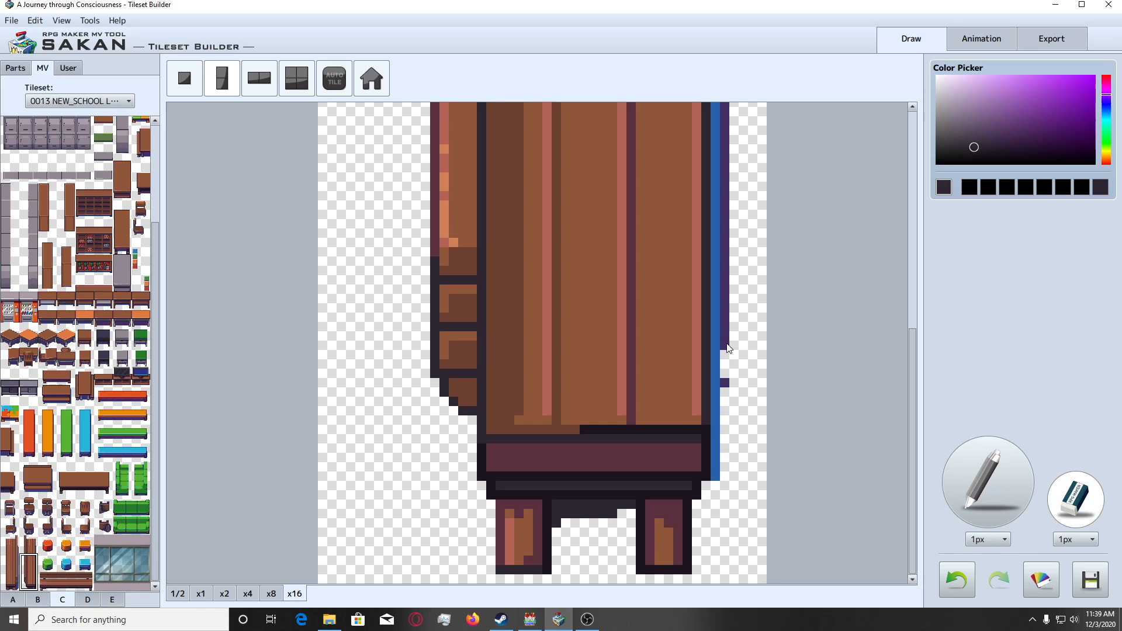
Set the eraser to 6px and erase the rest of the blue and purple strip along the second bench's right edge.
left_click(1090, 539)
left_click(1088, 576)
left_click(751, 461)
left_click(745, 457)
scroll(744, 455, "up", 4)
left_click_drag(744, 455, 742, 438)
scroll(746, 456, "up", 5)
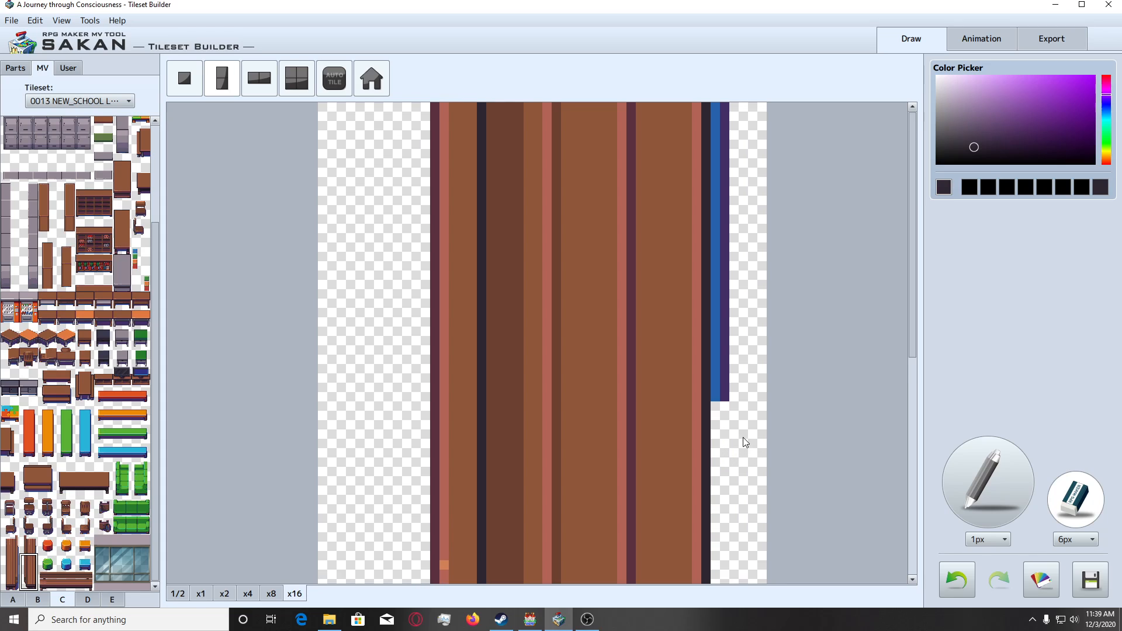
left_click_drag(743, 340, 738, 212)
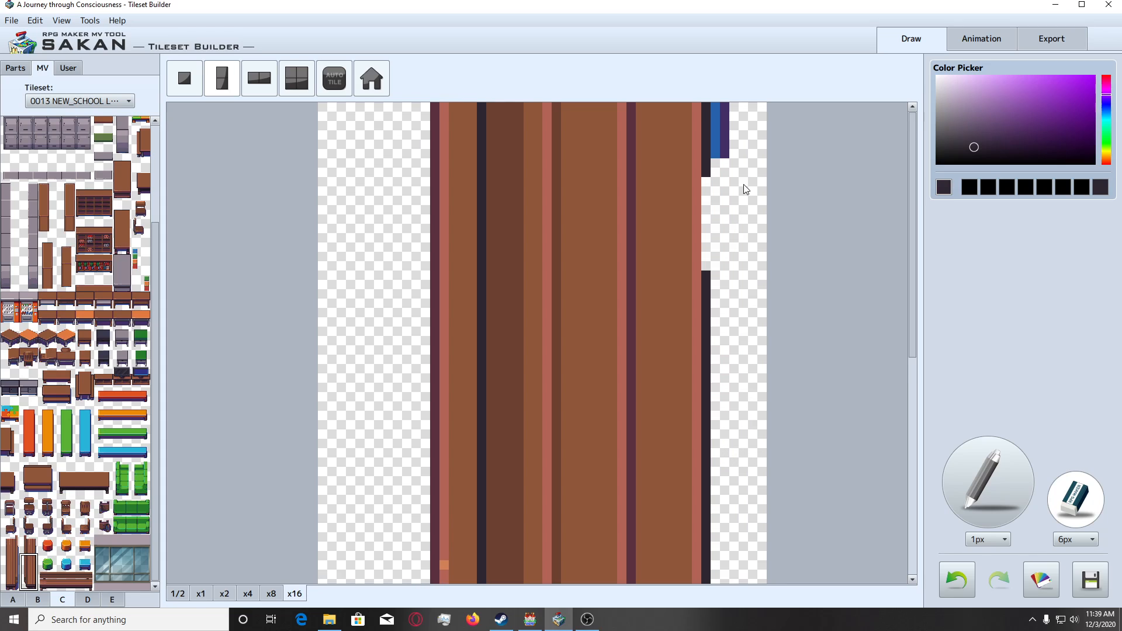
left_click_drag(754, 124, 750, 130)
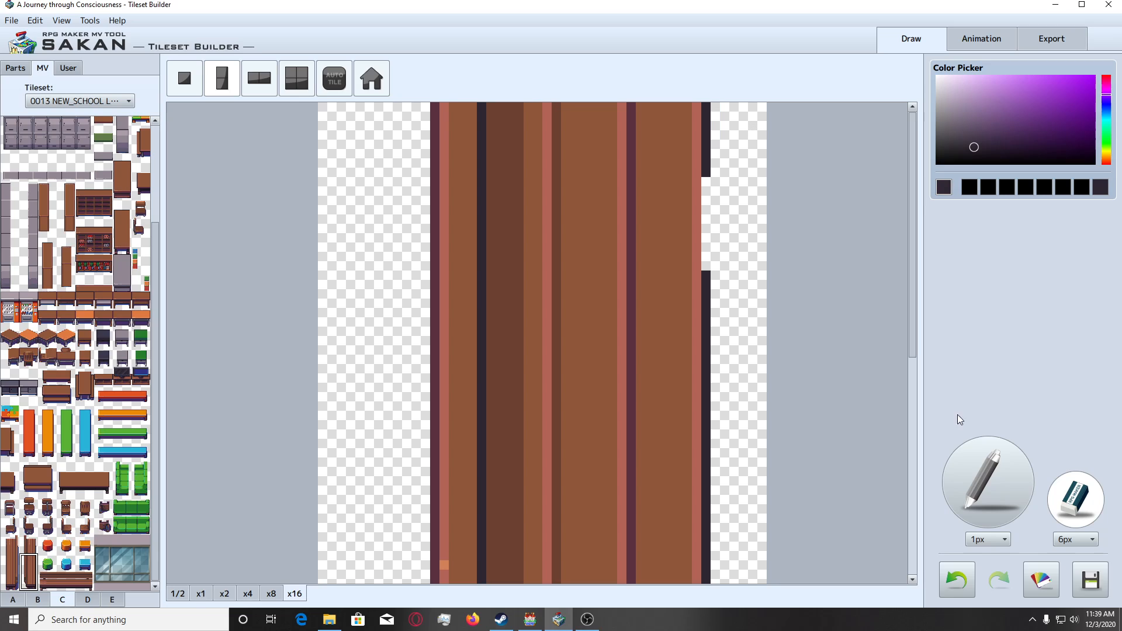
Redraw the missing part of the bench's dark right outline with the 1px pencil and add the two-tile piece to the user parts.
left_click(976, 467)
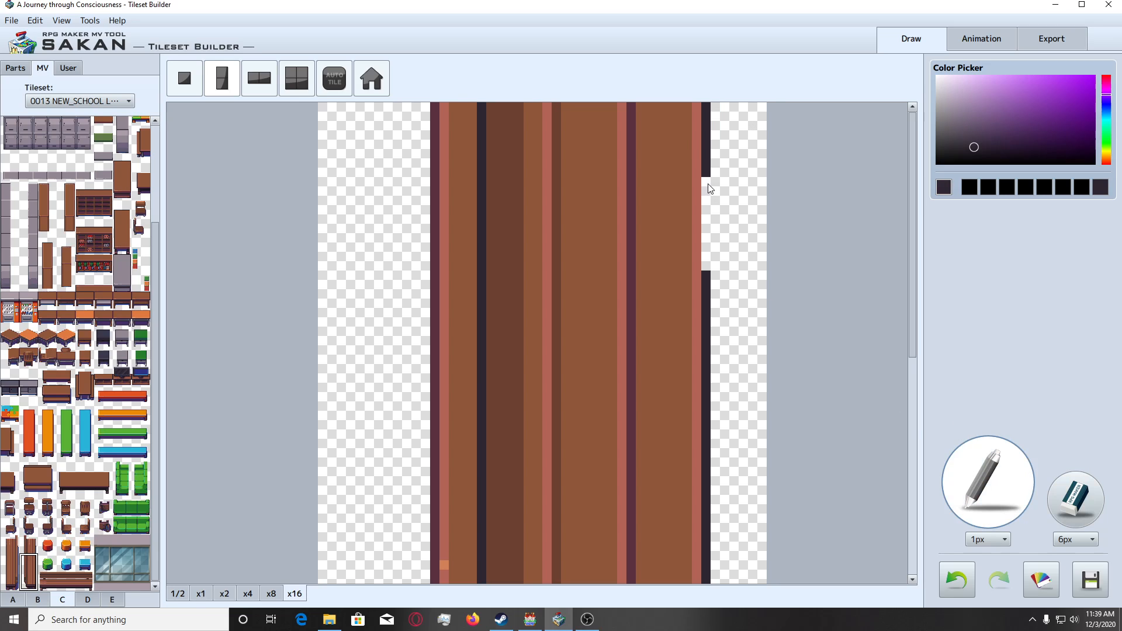
left_click_drag(709, 188, 712, 279)
scroll(734, 443, "down", 1)
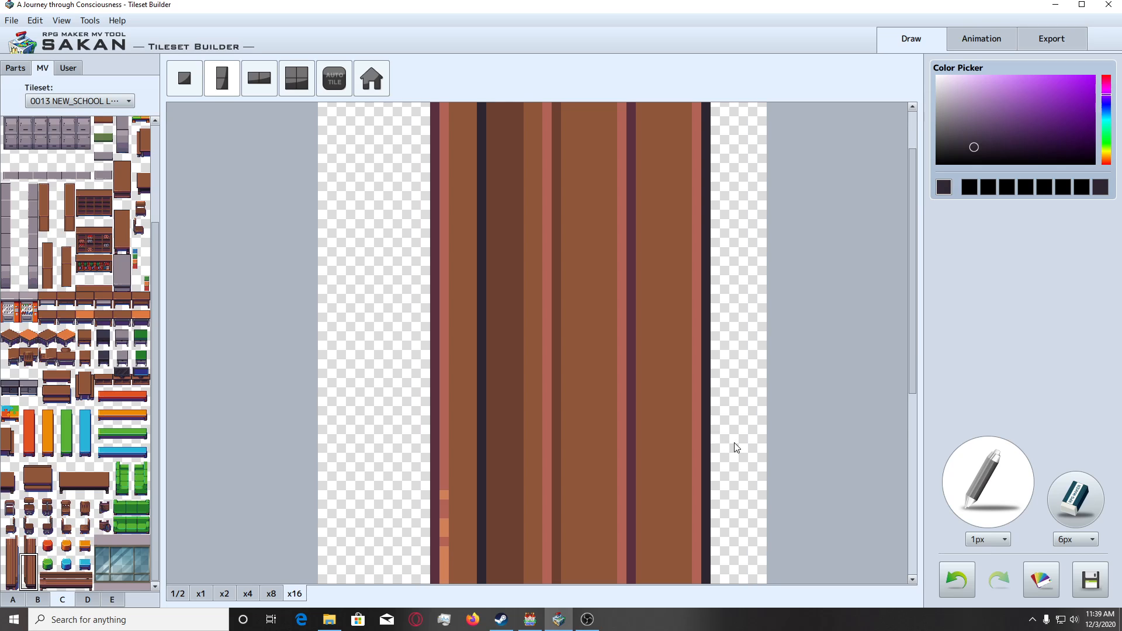
scroll(734, 445, "down", 1)
left_click(68, 67)
left_click(42, 69)
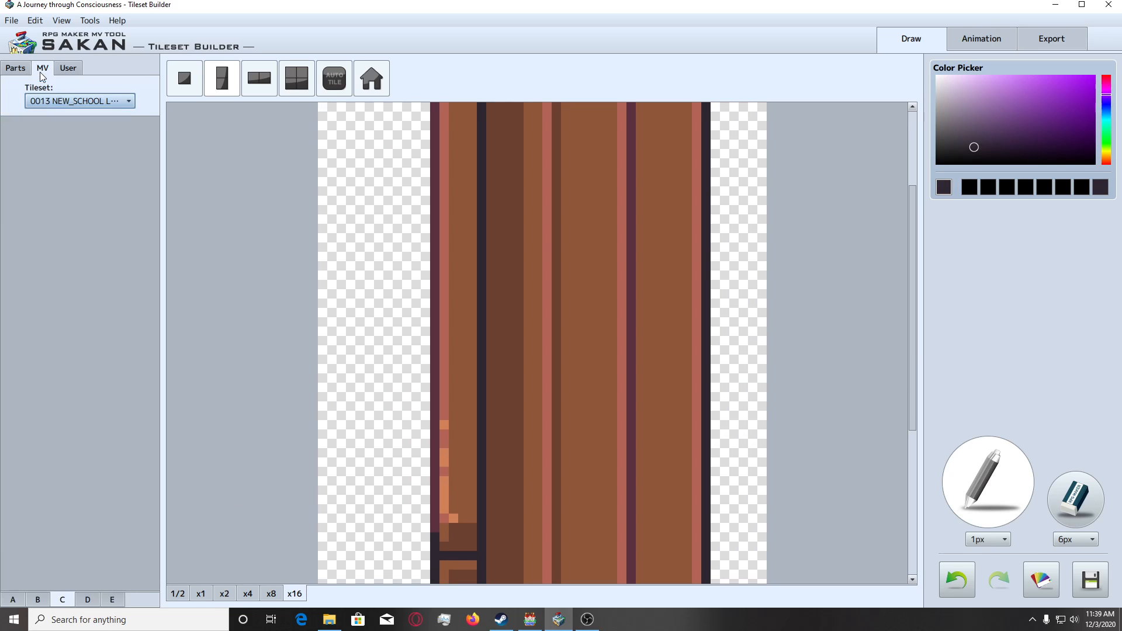
Place the top tile of the second brown vertical bench on an empty one-tile canvas.
scroll(111, 466, "down", 1)
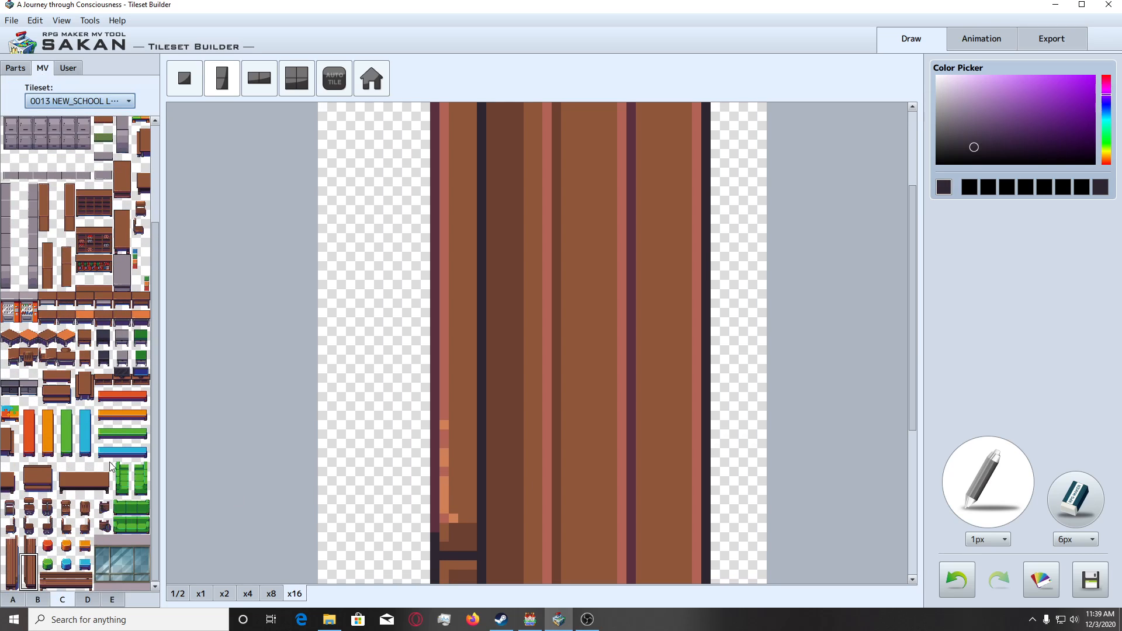
left_click(27, 542)
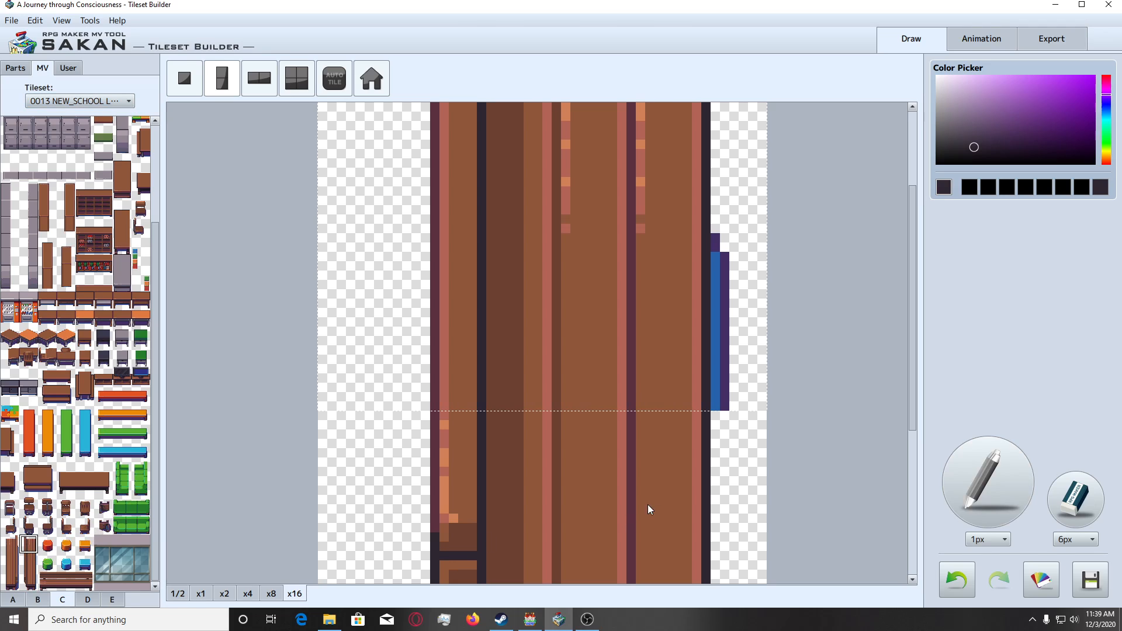
left_click(179, 81)
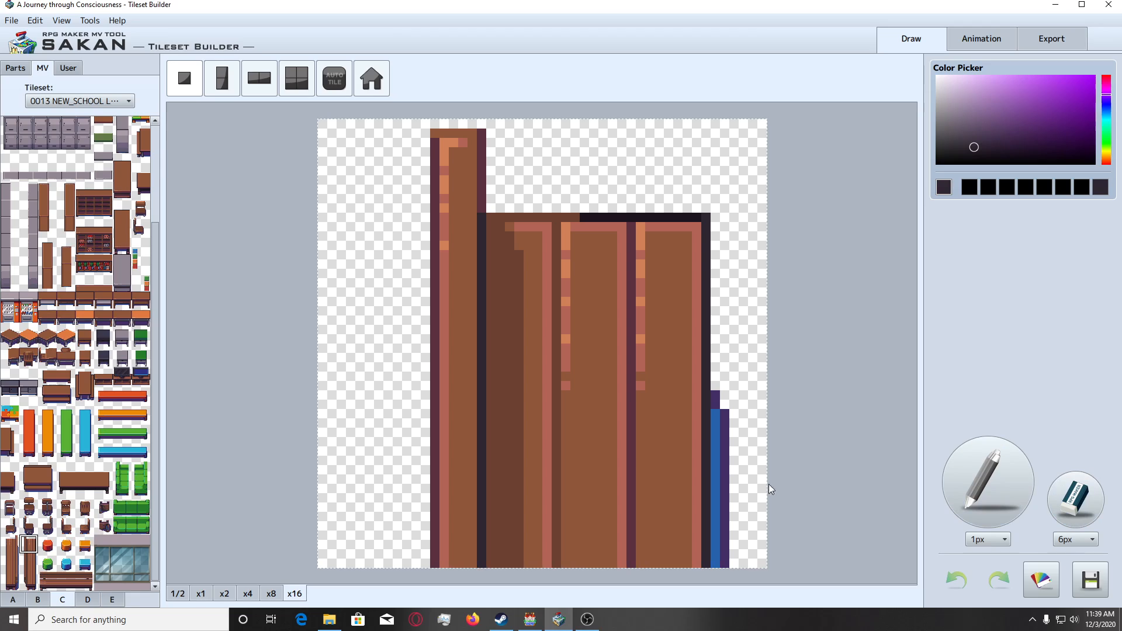
left_click(560, 458)
Erase the shadow beside the second bench's top tile with the 6px eraser and add the cleaned tile to the user parts.
left_click(1097, 507)
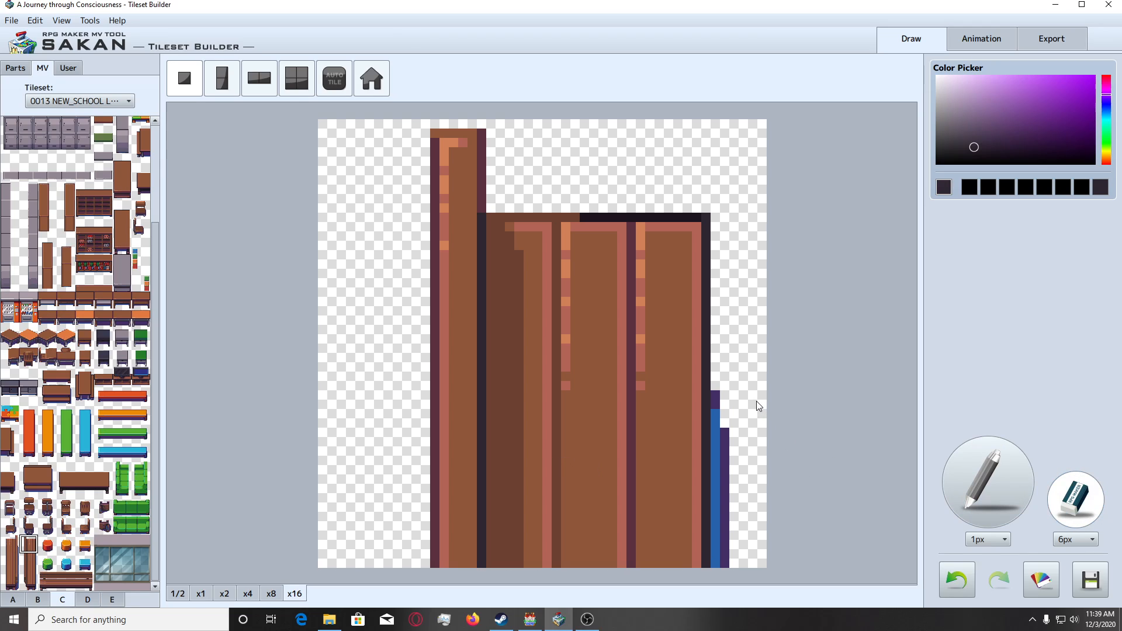
left_click_drag(753, 405, 749, 560)
left_click(76, 67)
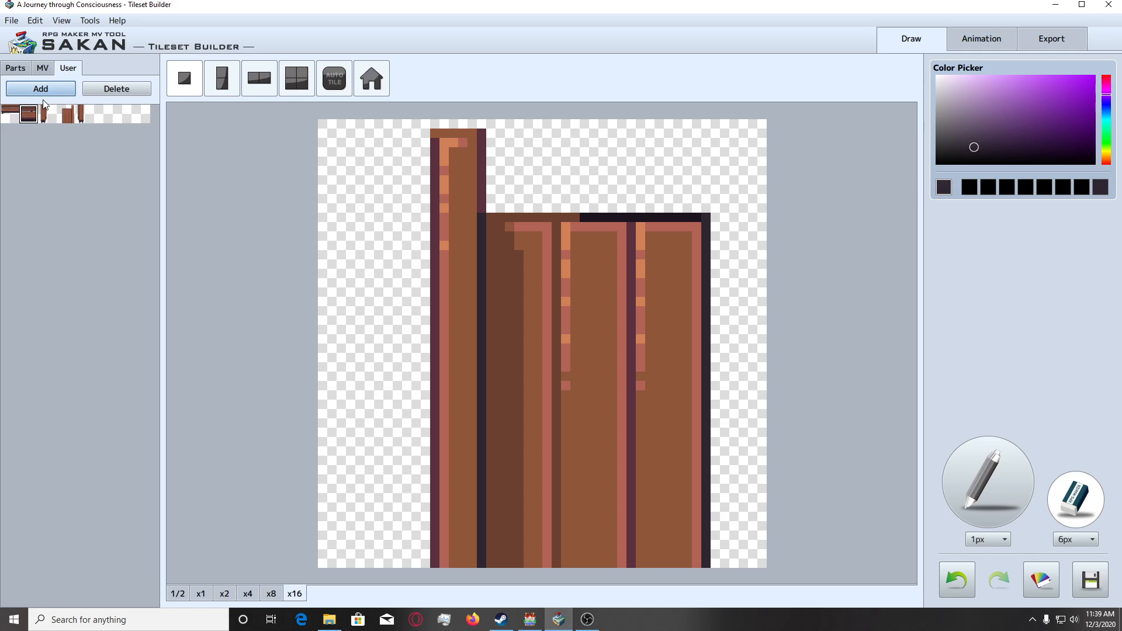
Place the cleaned two-tile piece over the first vertical bench's lower part in the export sheet and overwrite VisuStella_Interior_C.png.
left_click(1059, 46)
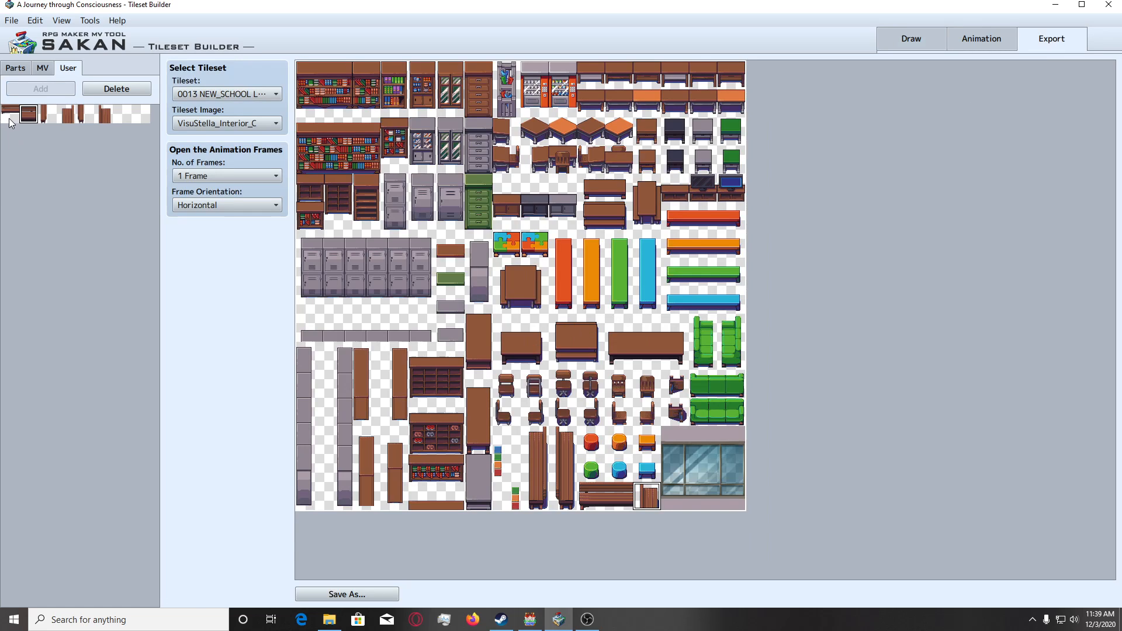
left_click(53, 116)
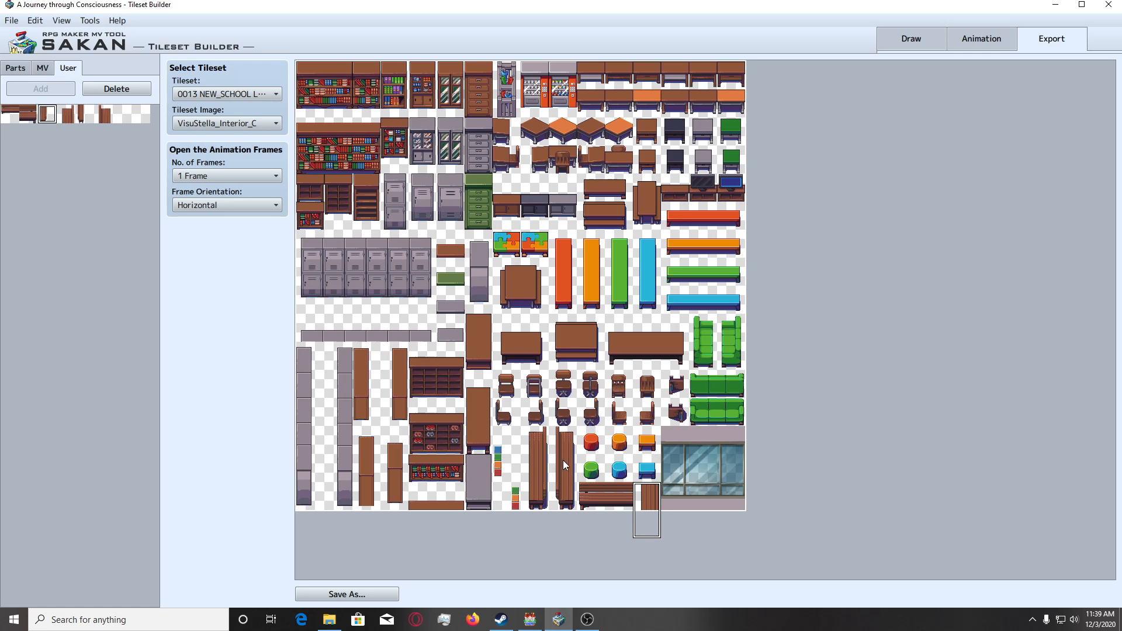
left_click(532, 480)
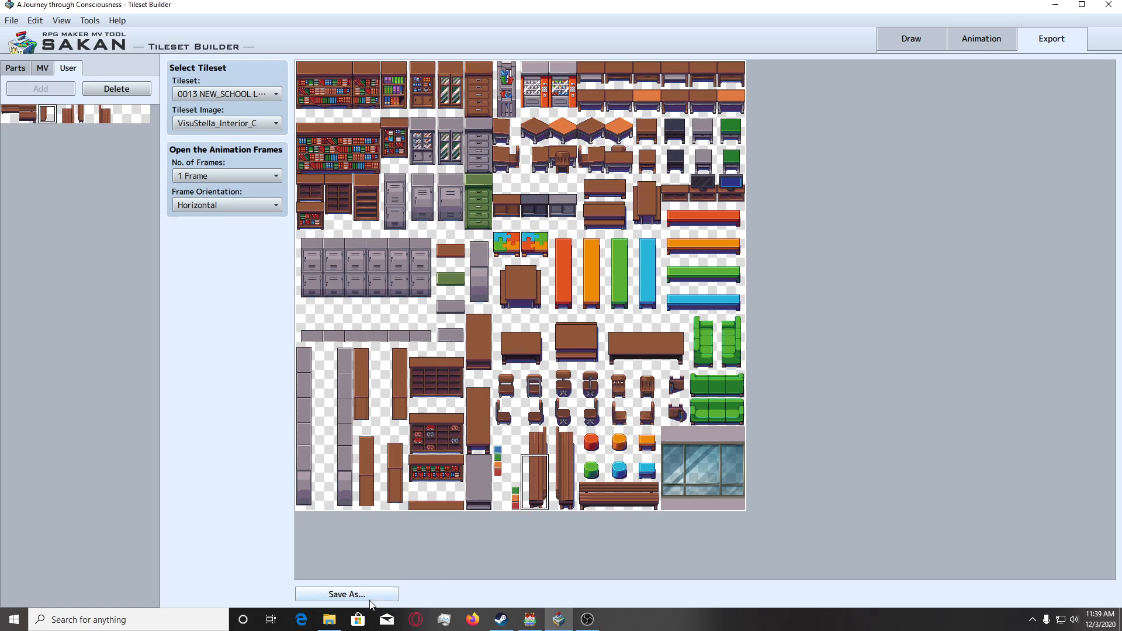
left_click(347, 593)
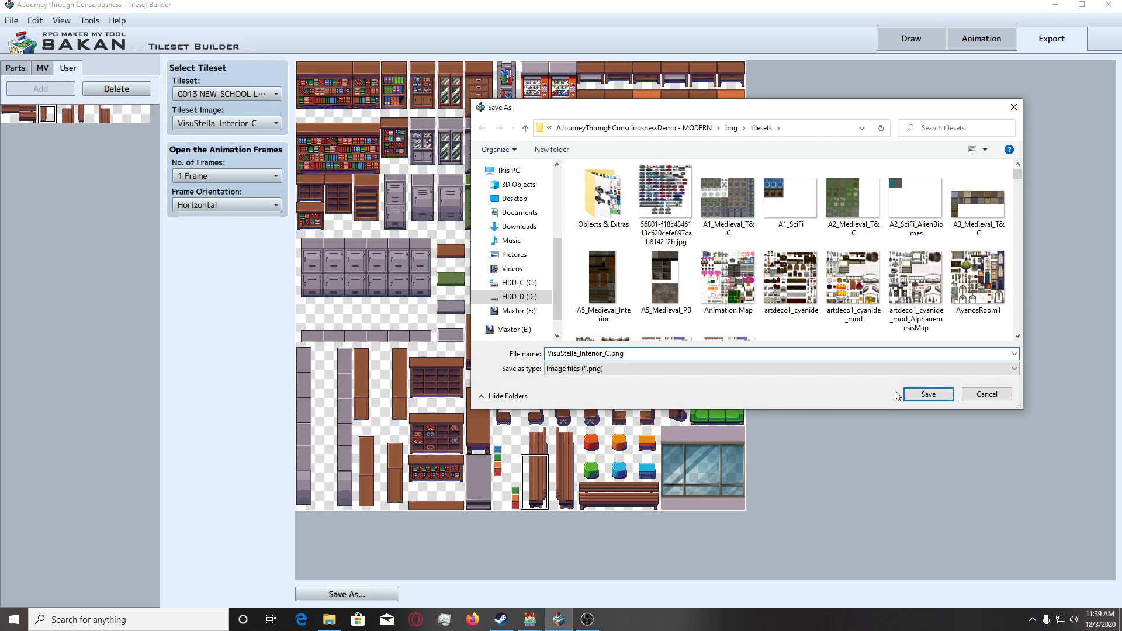
left_click(927, 395)
left_click(590, 309)
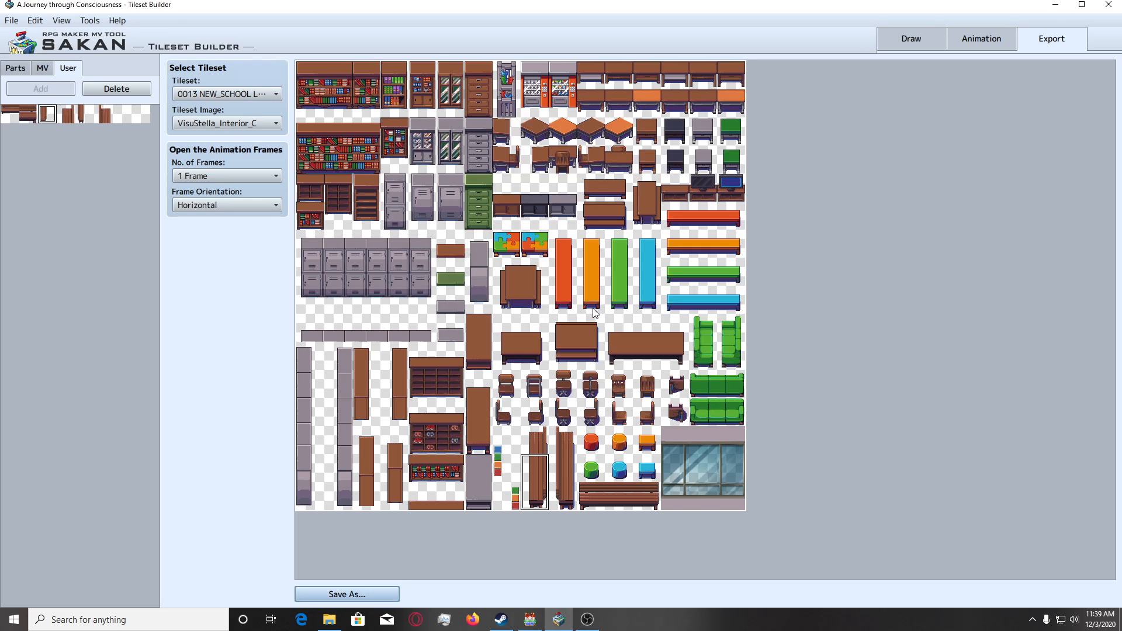
Place the cleaned top tile over the first vertical bench's upper end and save the sheet over VisuStella_Interior_C.png.
left_click(60, 116)
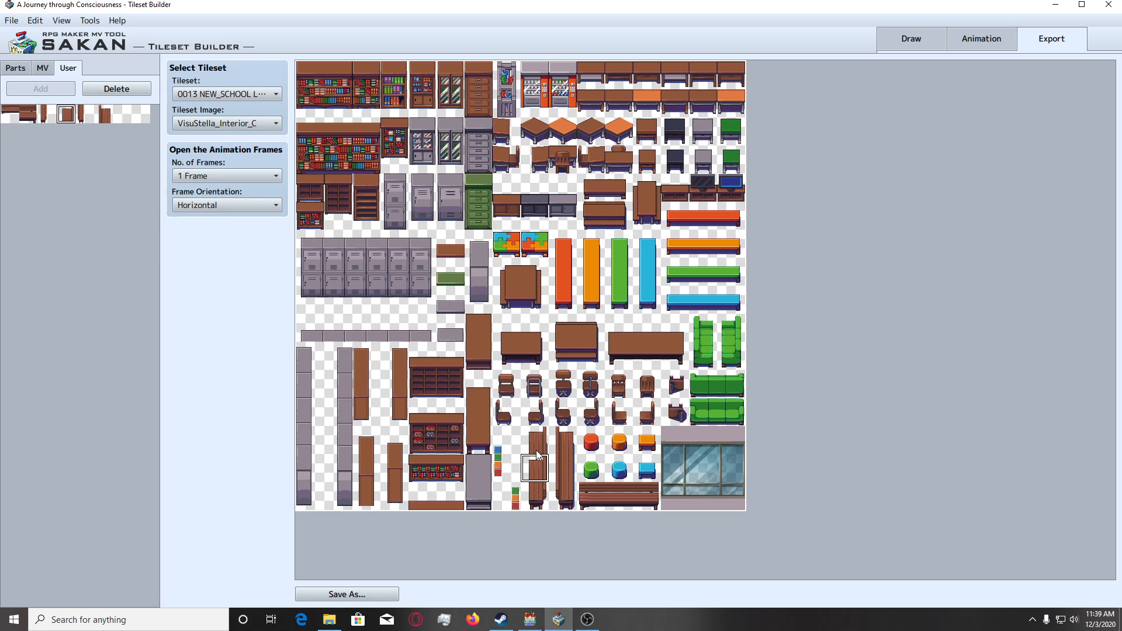
left_click(384, 594)
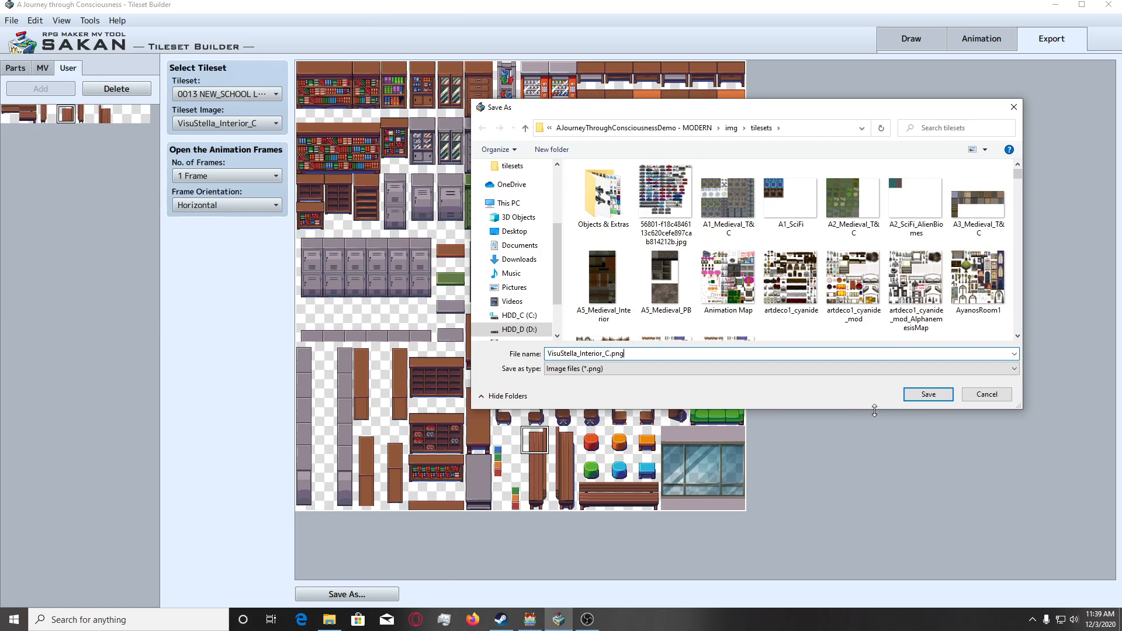
left_click(927, 394)
left_click(590, 311)
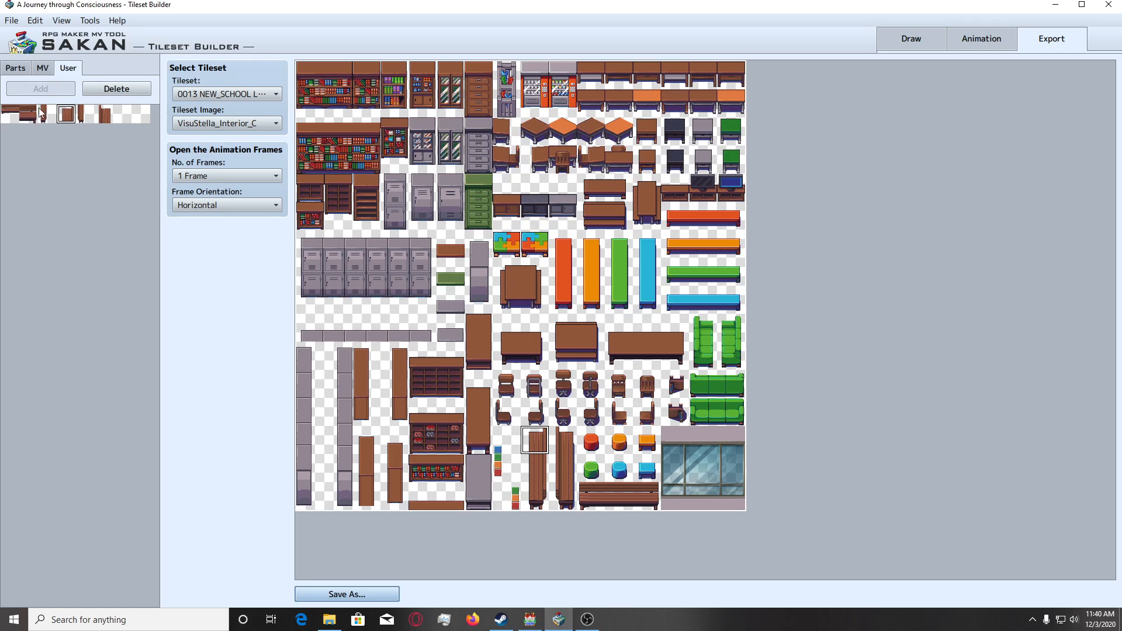
Place the second vertical bench's cleaned two-tile piece over its lower part and replace VisuStella_Interior_C.png.
left_click(83, 114)
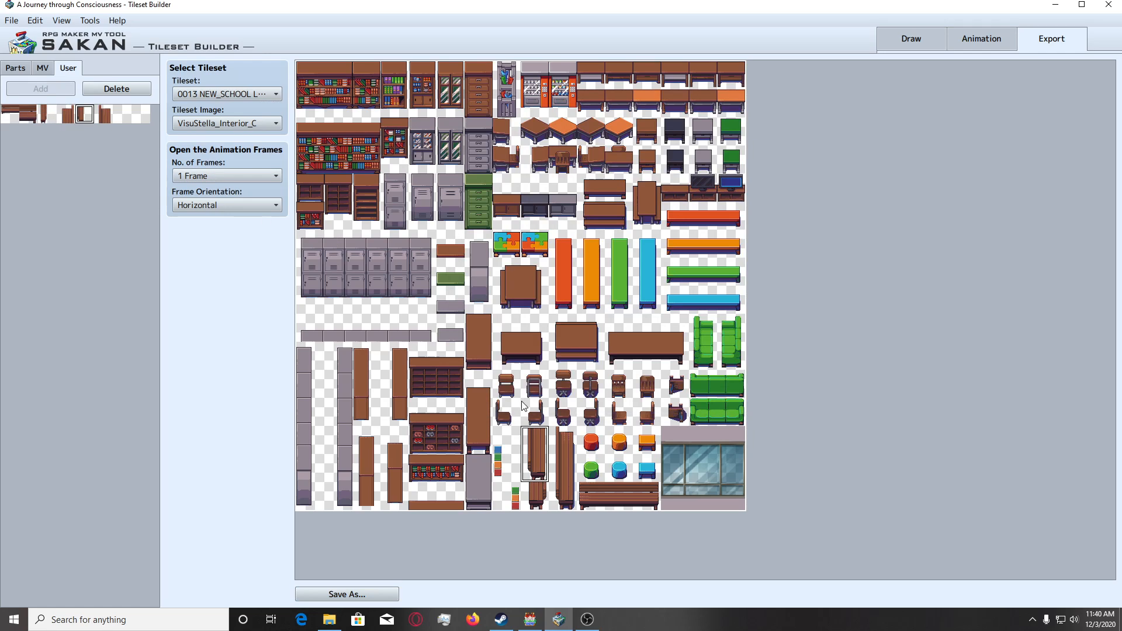
left_click(570, 471)
left_click(354, 593)
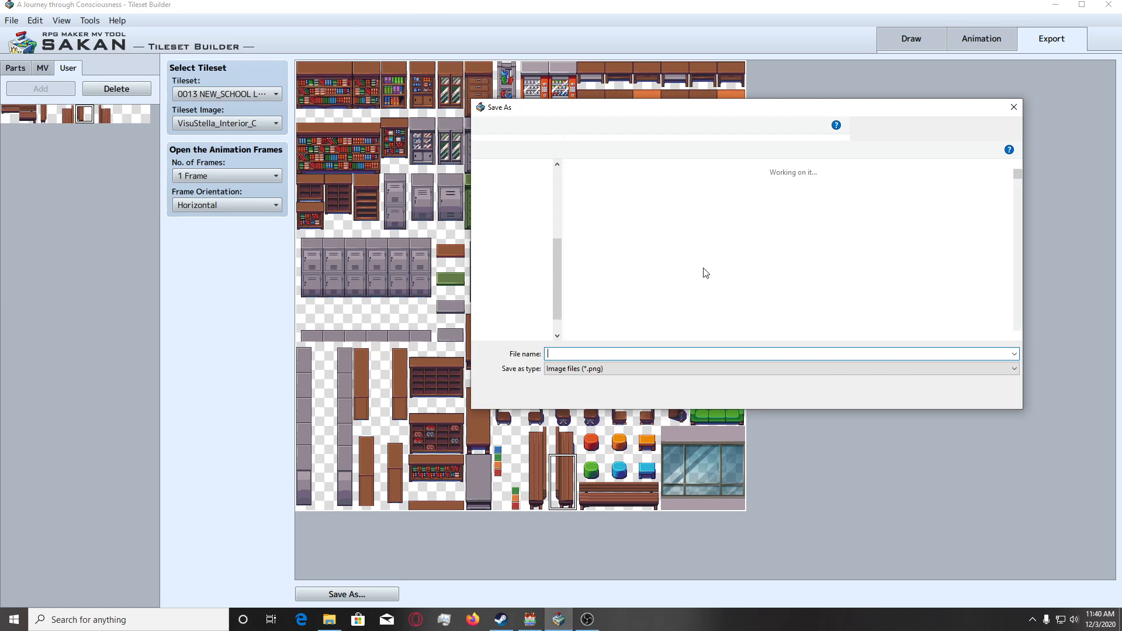
left_click(928, 394)
left_click(587, 310)
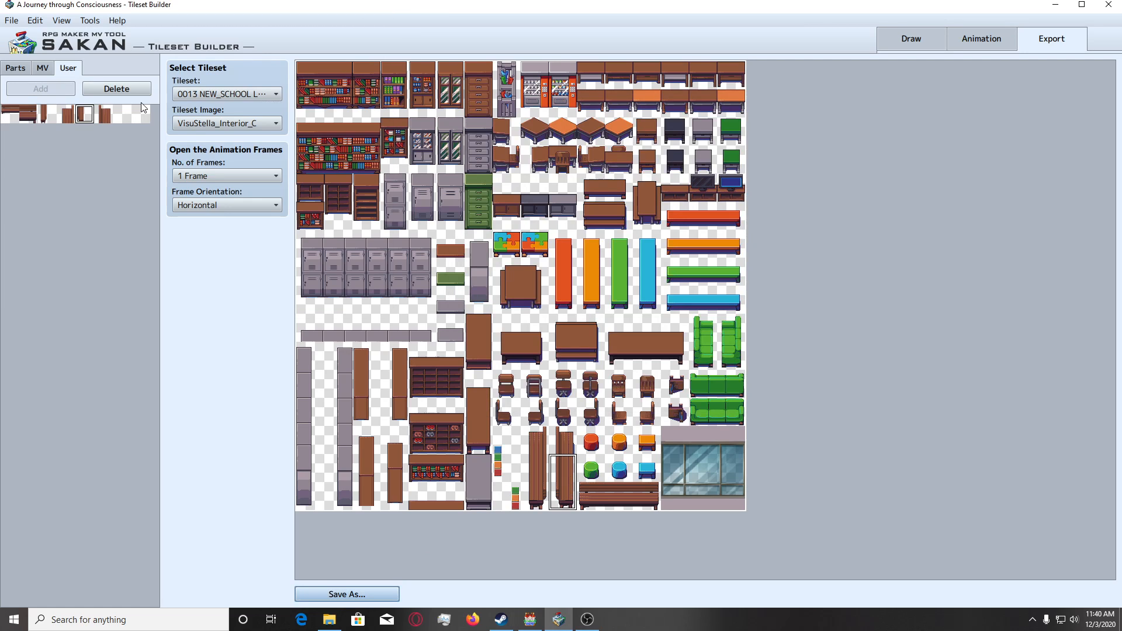
Place the cleaned top tile over the second vertical bench's upper end and save over the existing VisuStella_Interior_C.png.
left_click(567, 441)
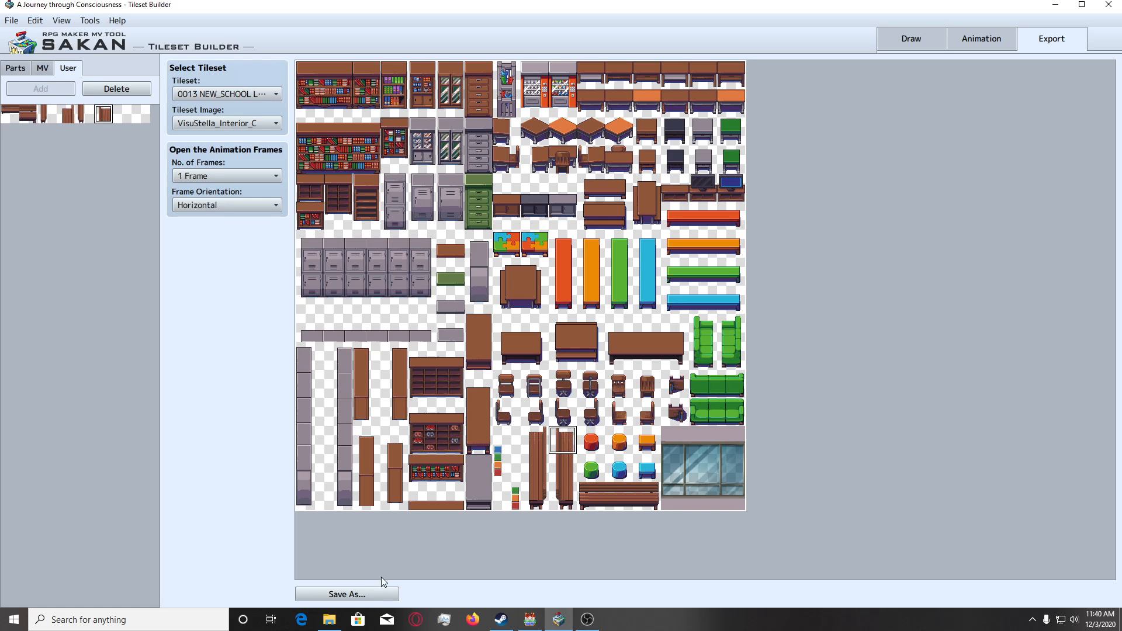
left_click(376, 593)
left_click(929, 395)
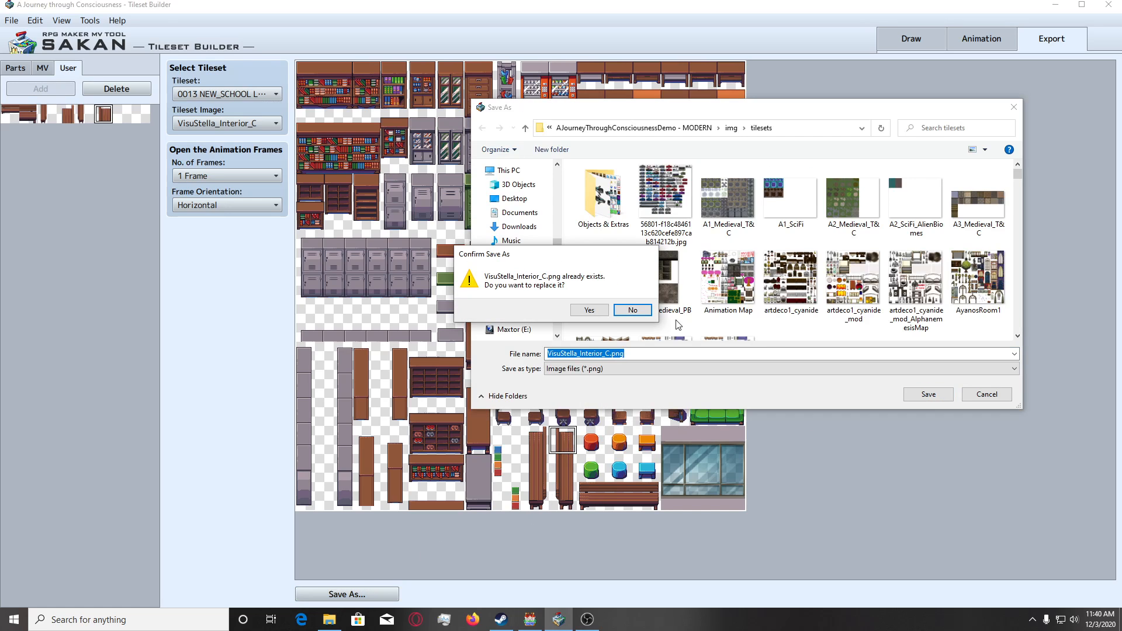
left_click(589, 310)
Switch to RPG Maker MV, open the University Floor 3 (4Kai) map and return to University Floor 2 (3Kai) to reload it.
left_click(532, 620)
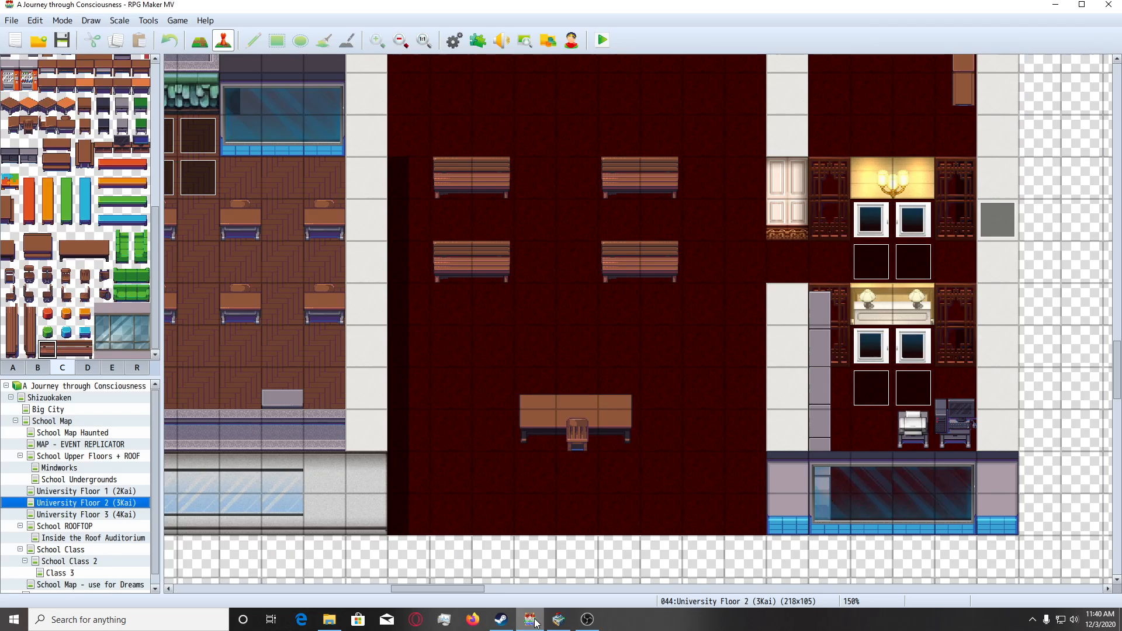
left_click(122, 515)
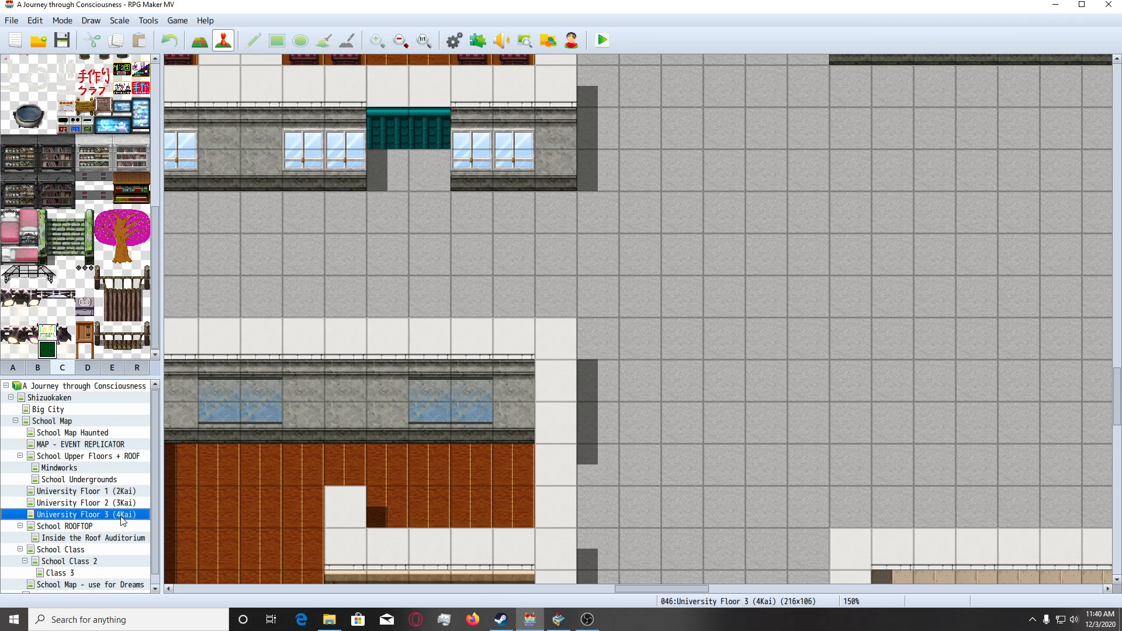
left_click(107, 506)
Look over the University Floor 2 (3Kai) map from the dark red classroom up to the red-carpeted hall and its tables.
scroll(474, 420, "up", 5)
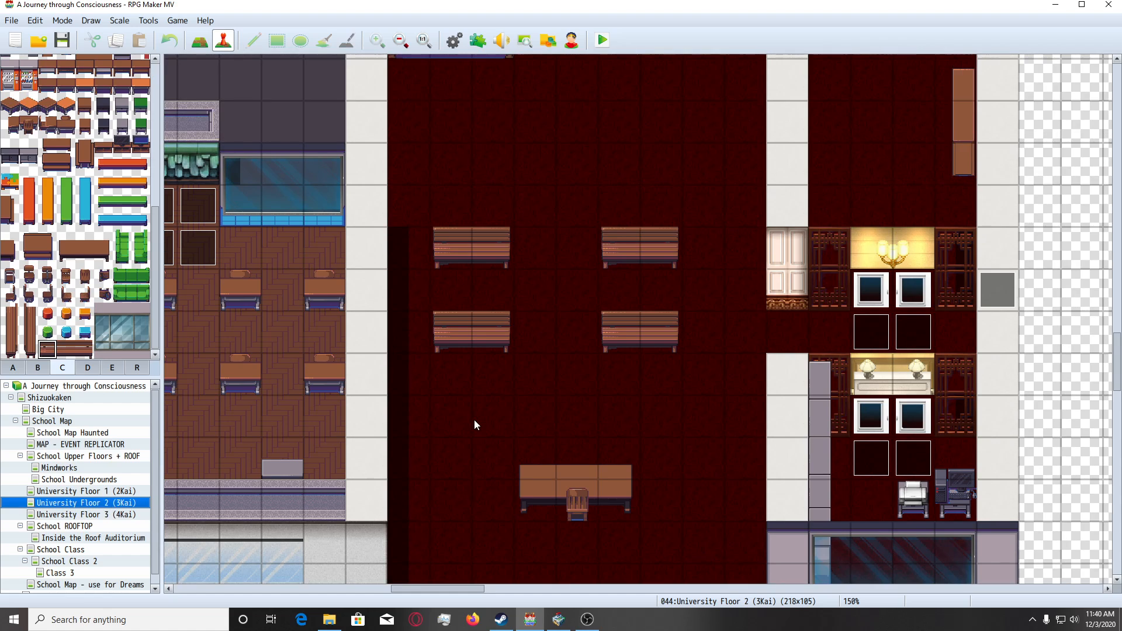
scroll(485, 490, "up", 4)
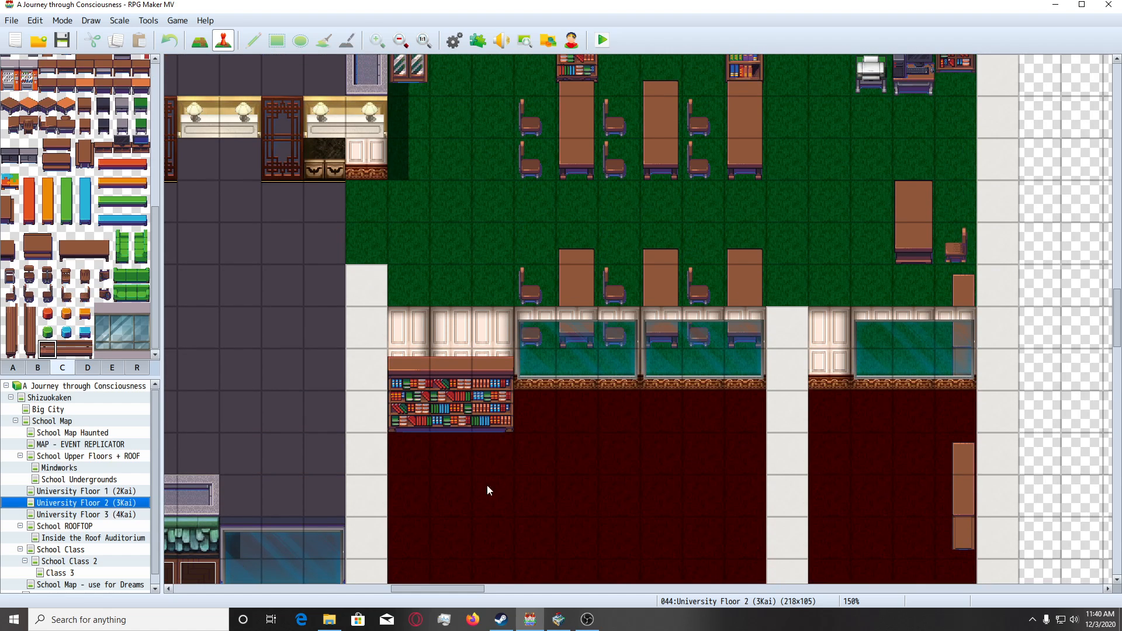
scroll(590, 379, "up", 1)
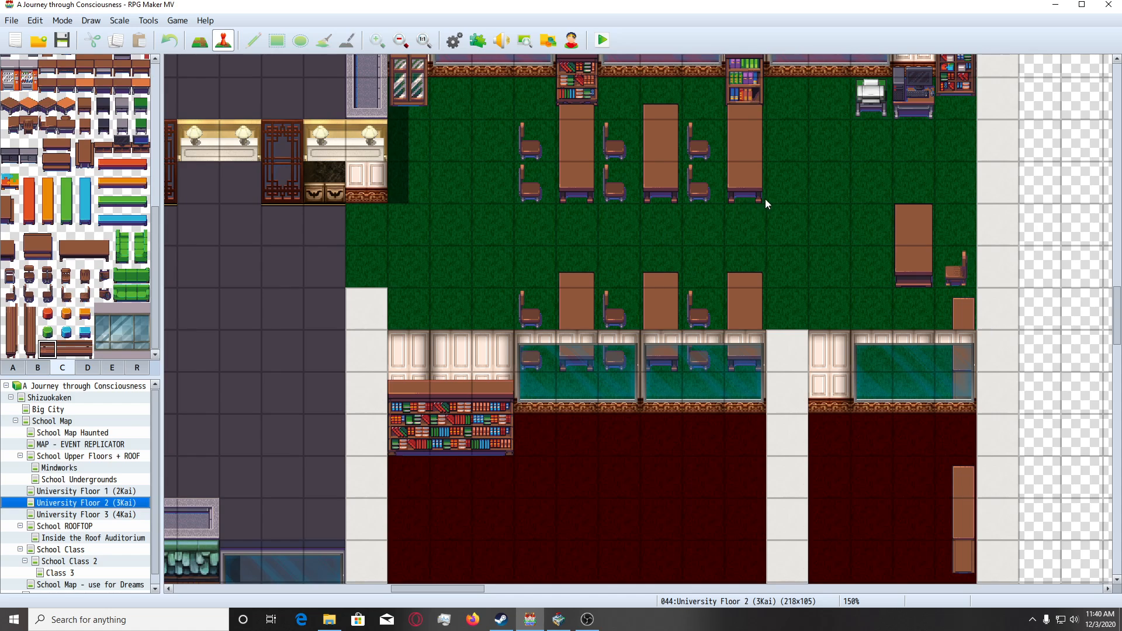
scroll(705, 231, "up", 2)
scroll(616, 286, "up", 1)
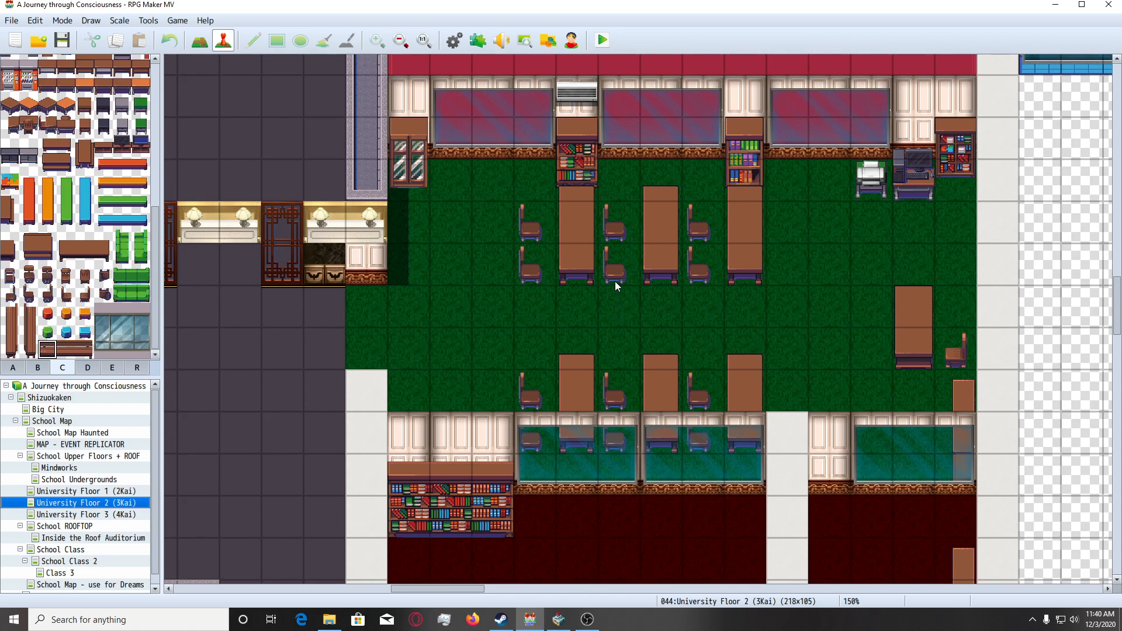
scroll(576, 280, "up", 2)
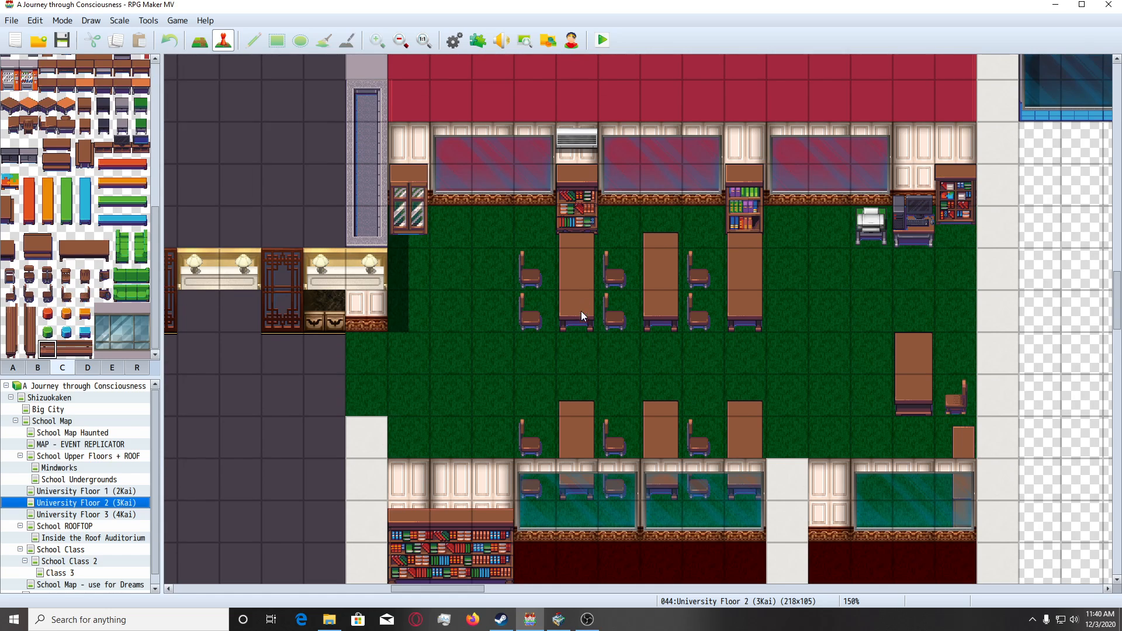
scroll(580, 327, "up", 6)
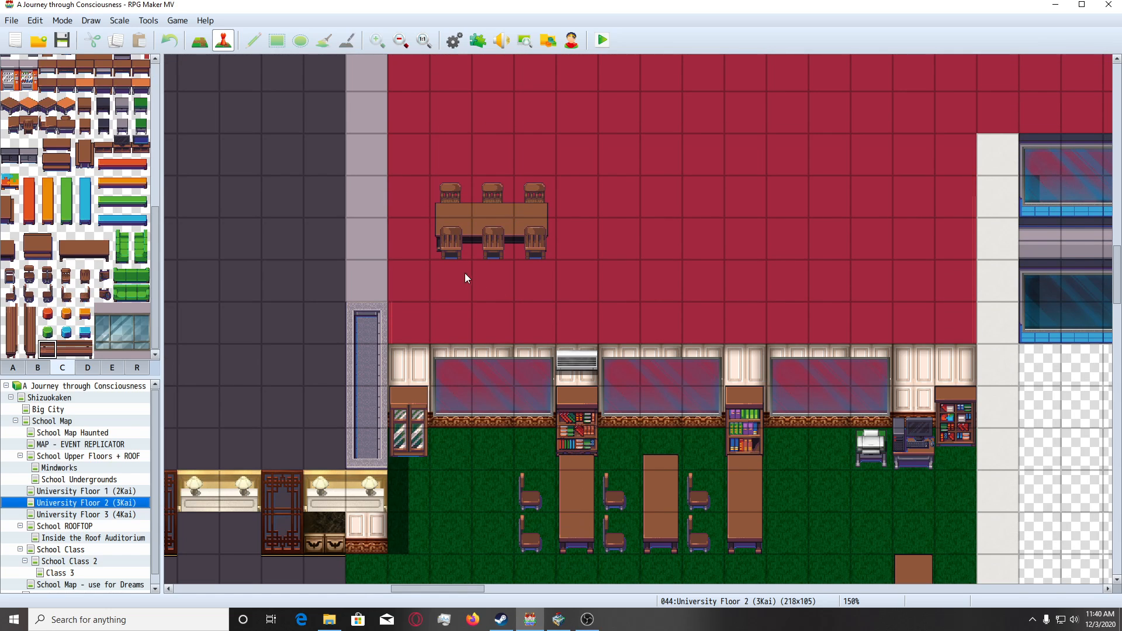
scroll(504, 339, "up", 10)
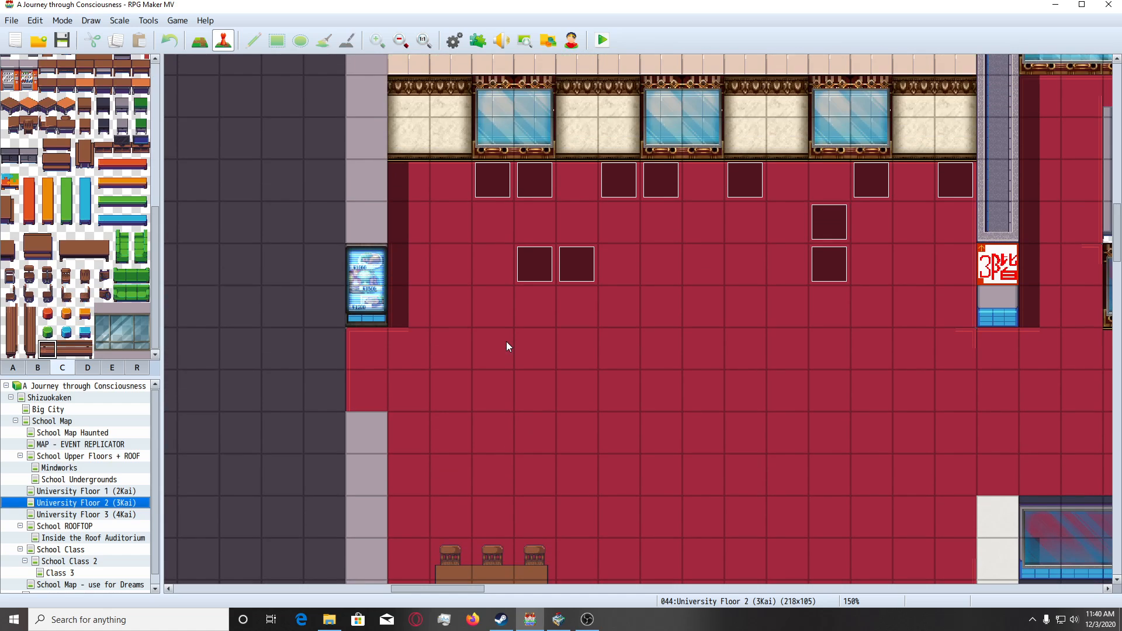
scroll(401, 311, "up", 4)
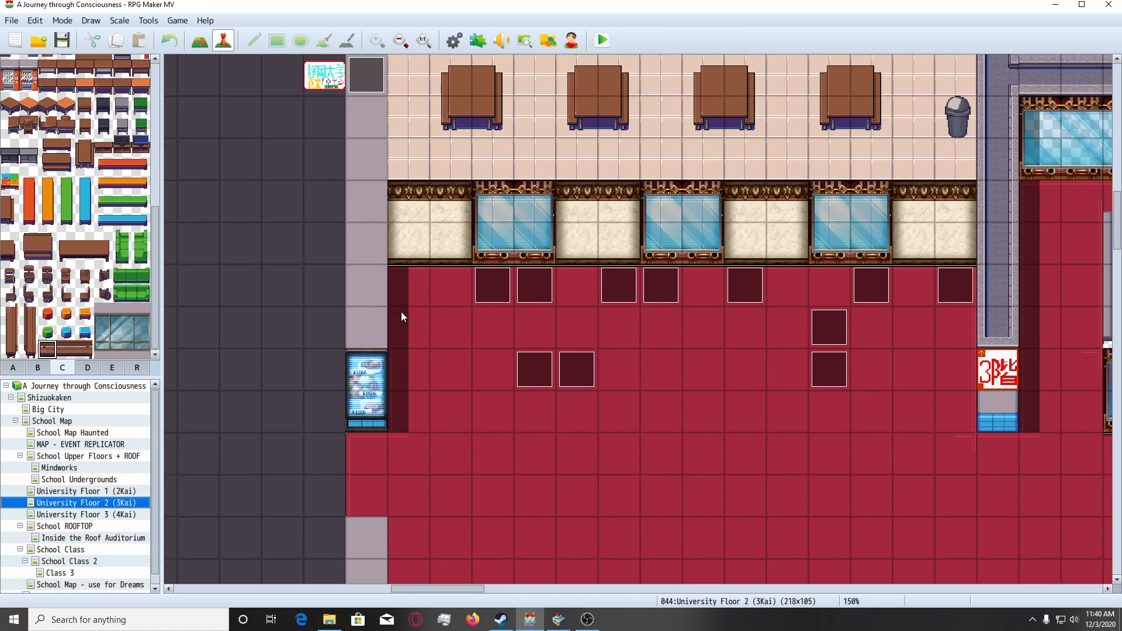
Test the second vertical bench's bottom tile on the red carpet near the vending machine and undo the placement.
left_click(35, 352)
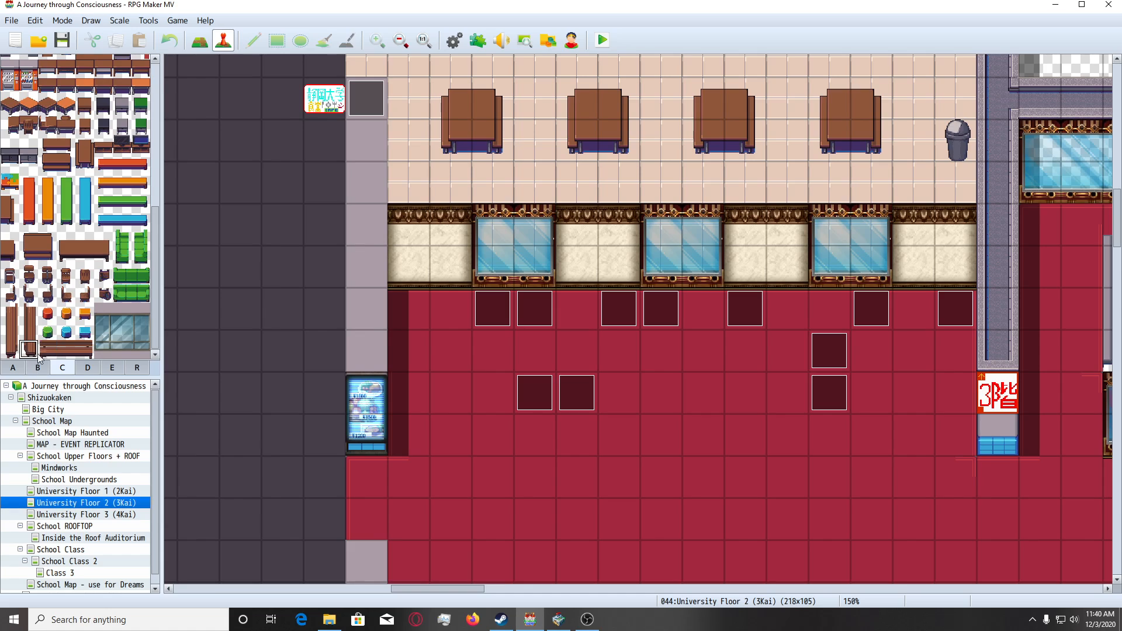
left_click(205, 47)
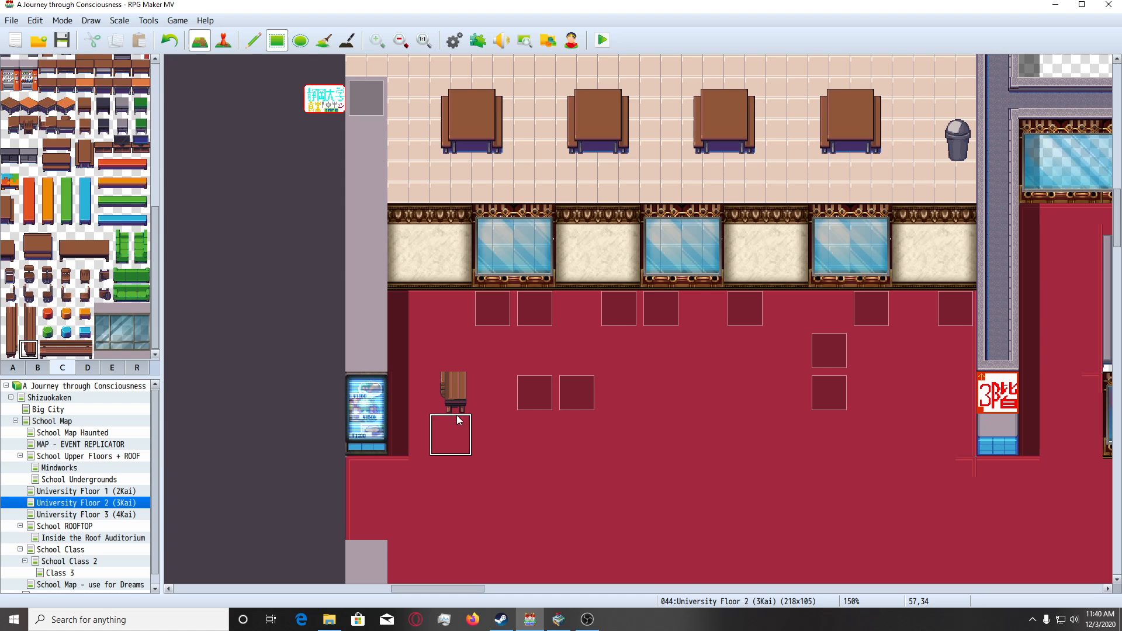
key("ctrl+z")
With the pencil, place the long brown desk's left end in front of the left half of each of the four classroom benches.
scroll(595, 478, "down", 6)
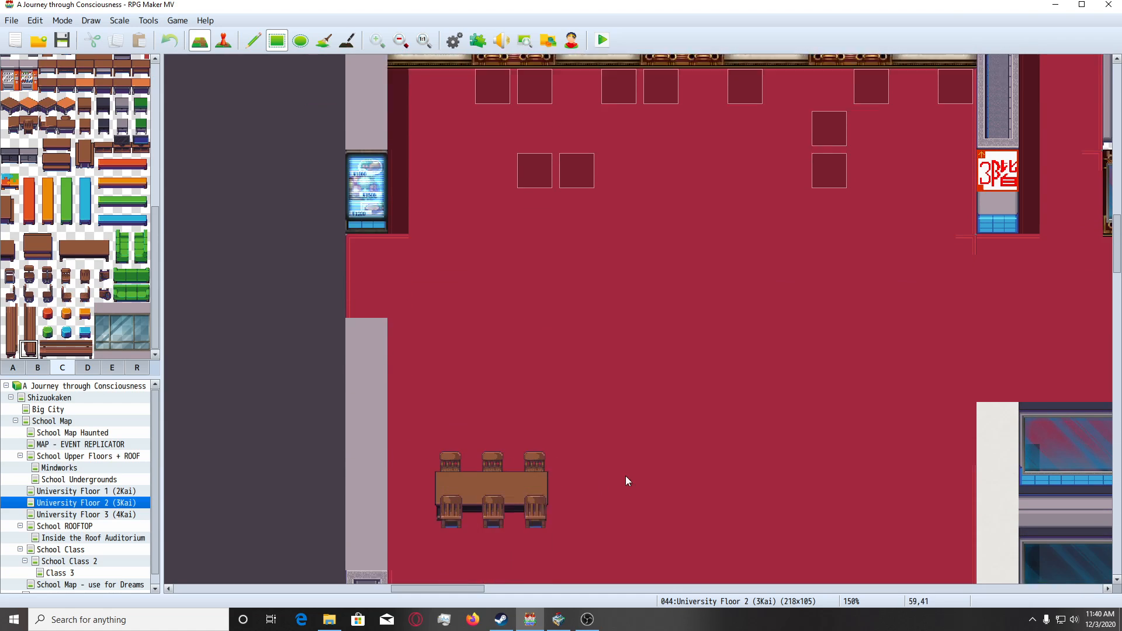
mouse_move(1117, 248)
left_mouse_down()
mouse_move(1117, 546)
mouse_move(1116, 356)
left_mouse_up()
left_click(253, 41)
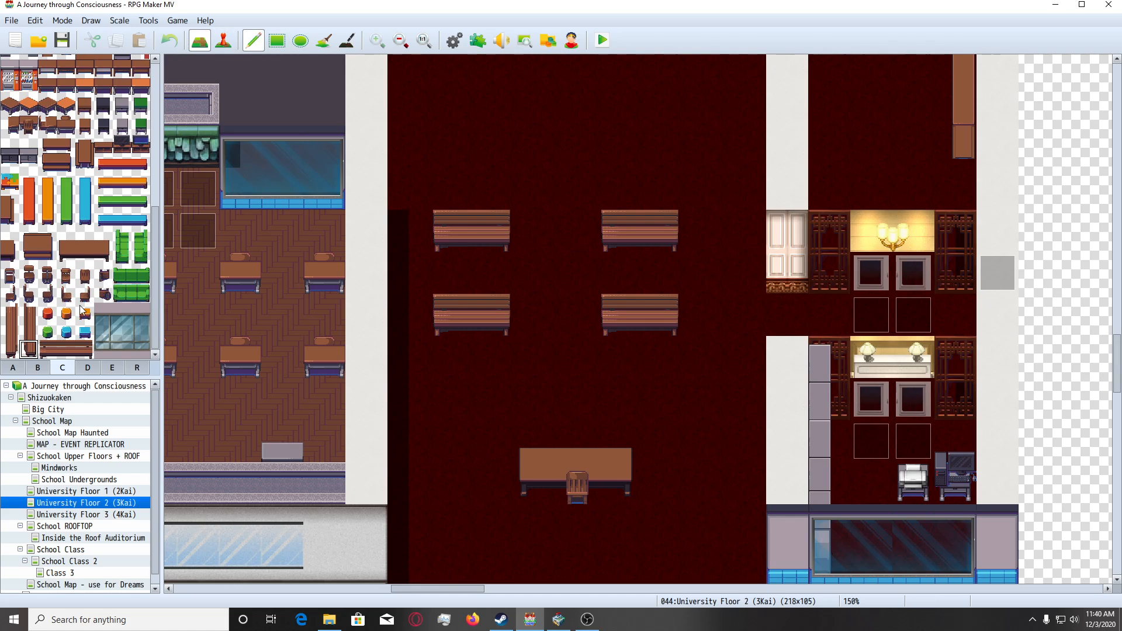
left_click_drag(66, 238, 66, 257)
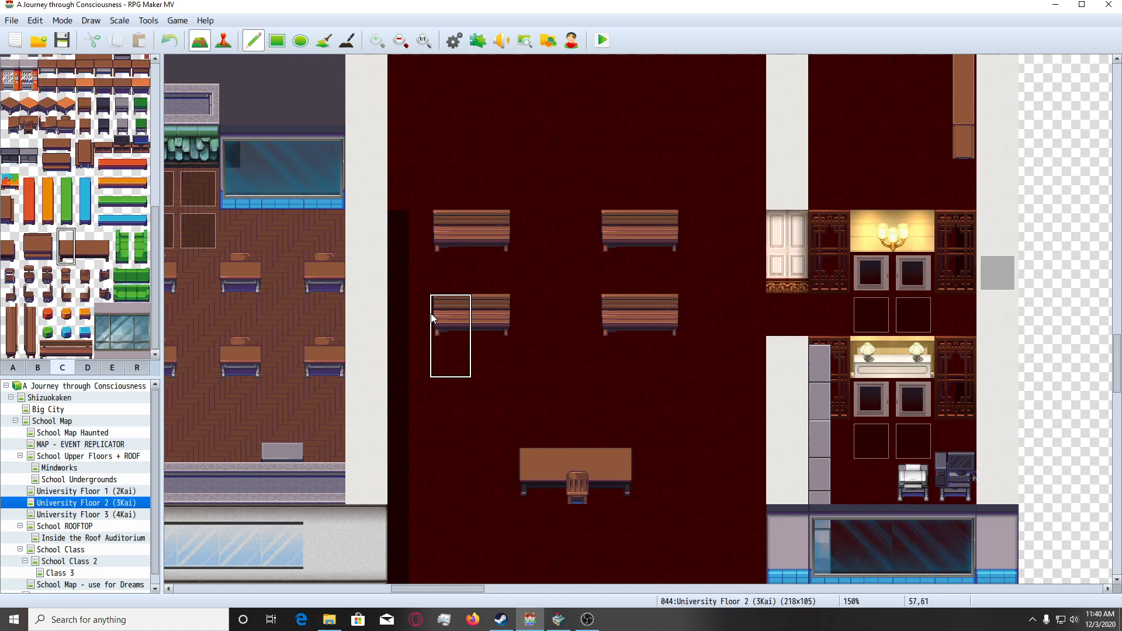
left_click(436, 247)
left_click(606, 246)
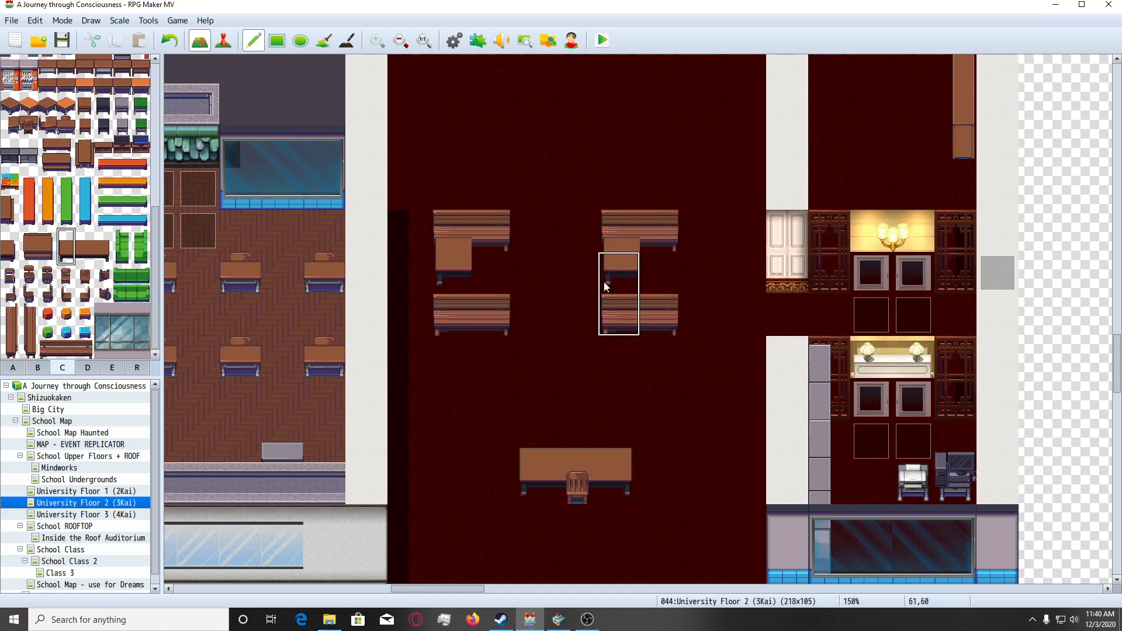
left_click(611, 311)
left_click(440, 311)
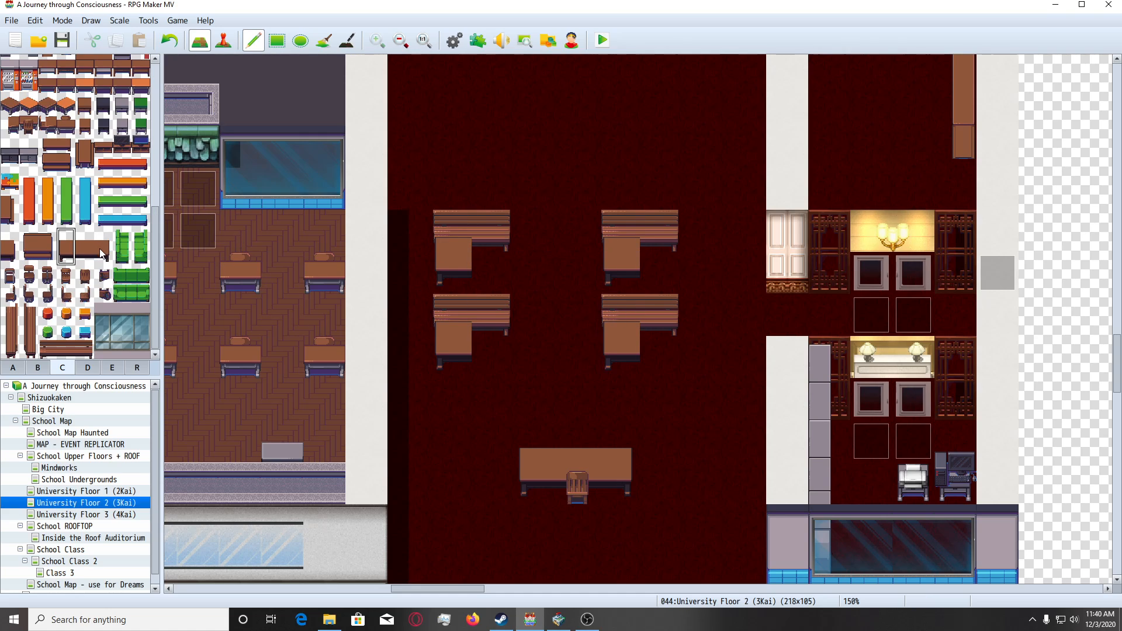
Complete the four classroom desks by placing the long brown desk's right end beside each left piece.
left_click_drag(103, 238, 105, 260)
left_click(479, 247)
left_click(666, 247)
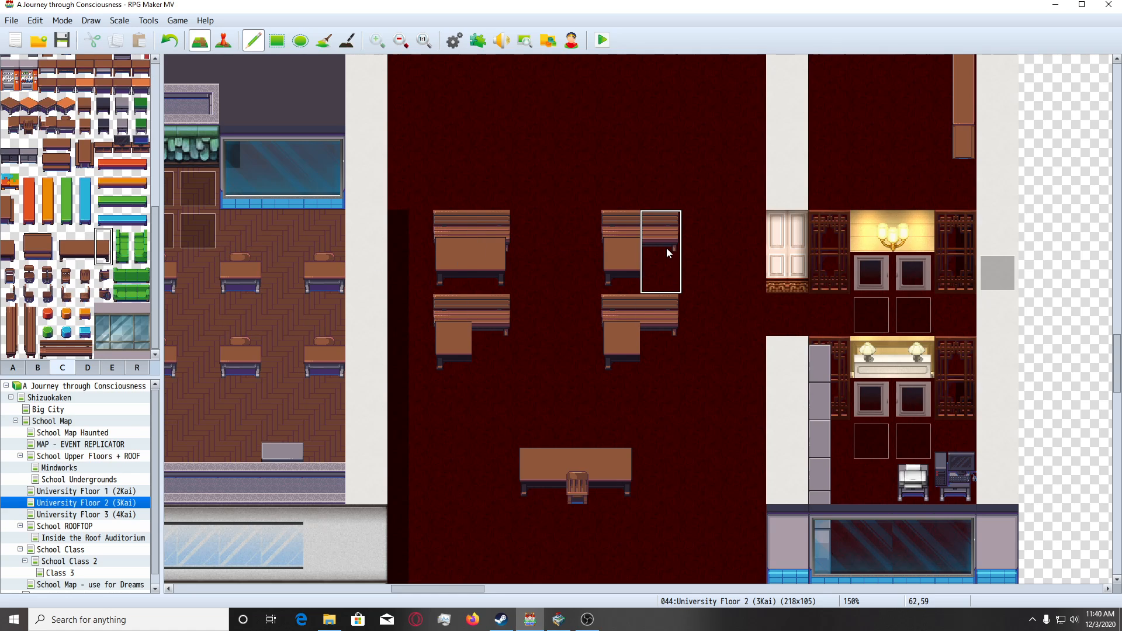
left_click(671, 321)
left_click(485, 320)
Paint region ID 1 on the lower end of the white wall east of the dark red classroom, down to the map's lower edge.
scroll(579, 344, "down", 1)
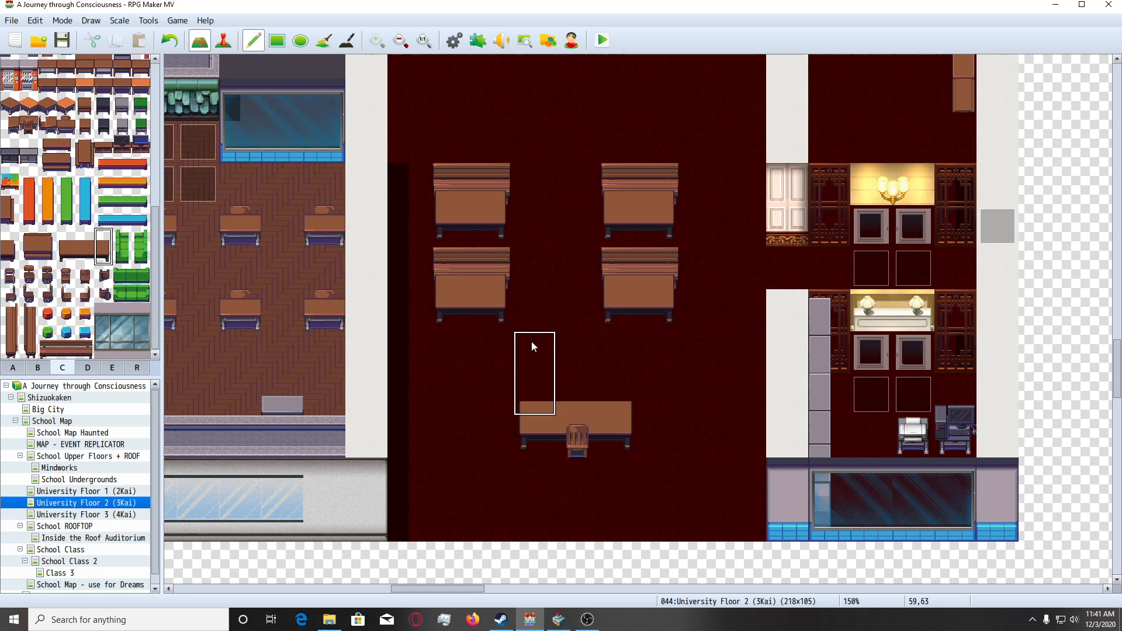
scroll(521, 344, "down", 1)
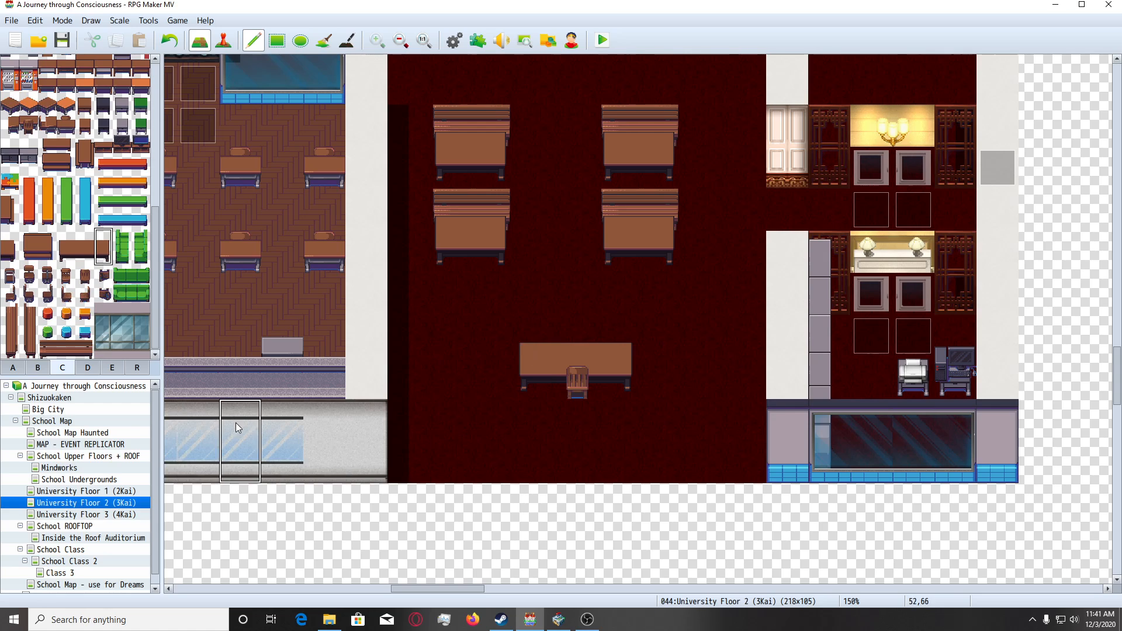
left_click(137, 367)
scroll(596, 428, "up", 1)
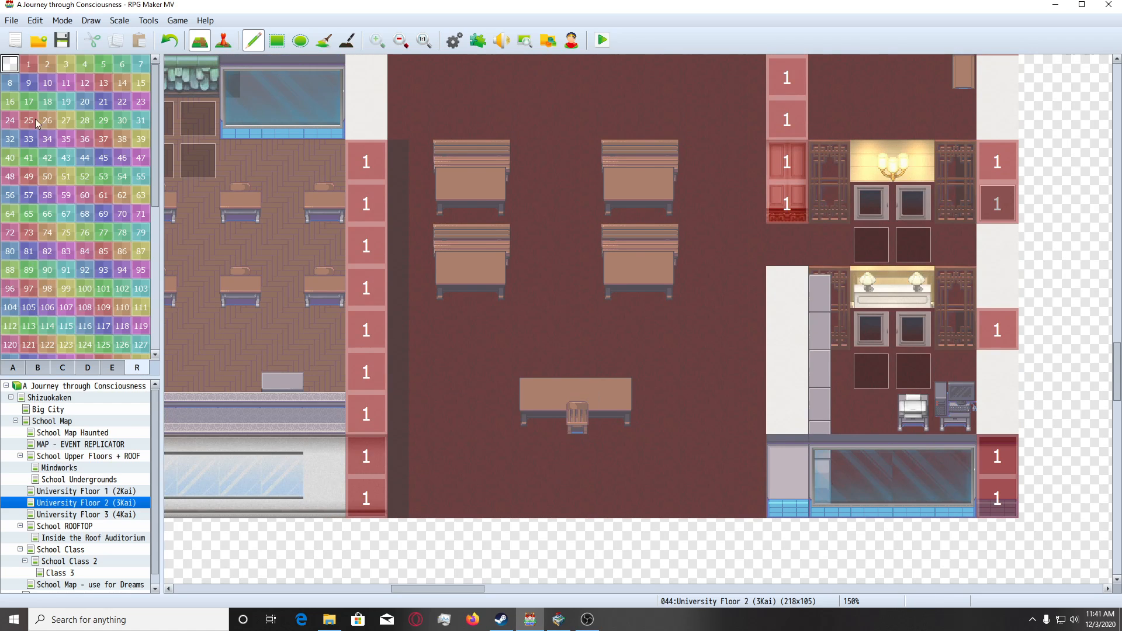
left_click(29, 67)
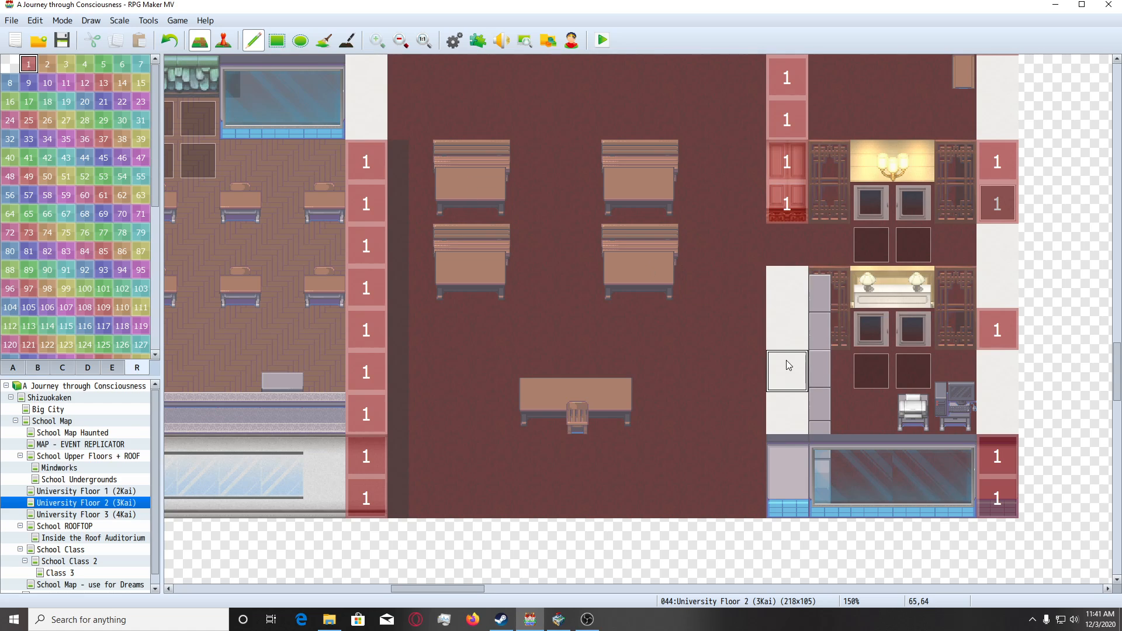
mouse_move(787, 360)
left_mouse_down()
mouse_move(790, 475)
mouse_move(806, 391)
left_mouse_up()
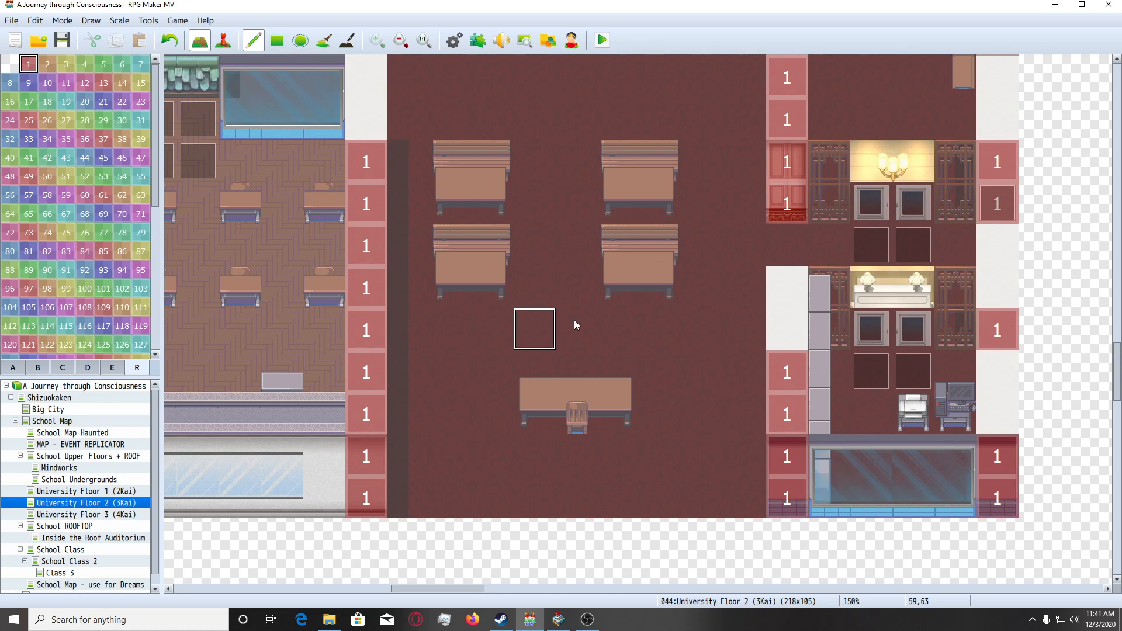
Look through the A and B tilesets for classroom furniture and examine the empty floor around the four desks.
left_click(10, 369)
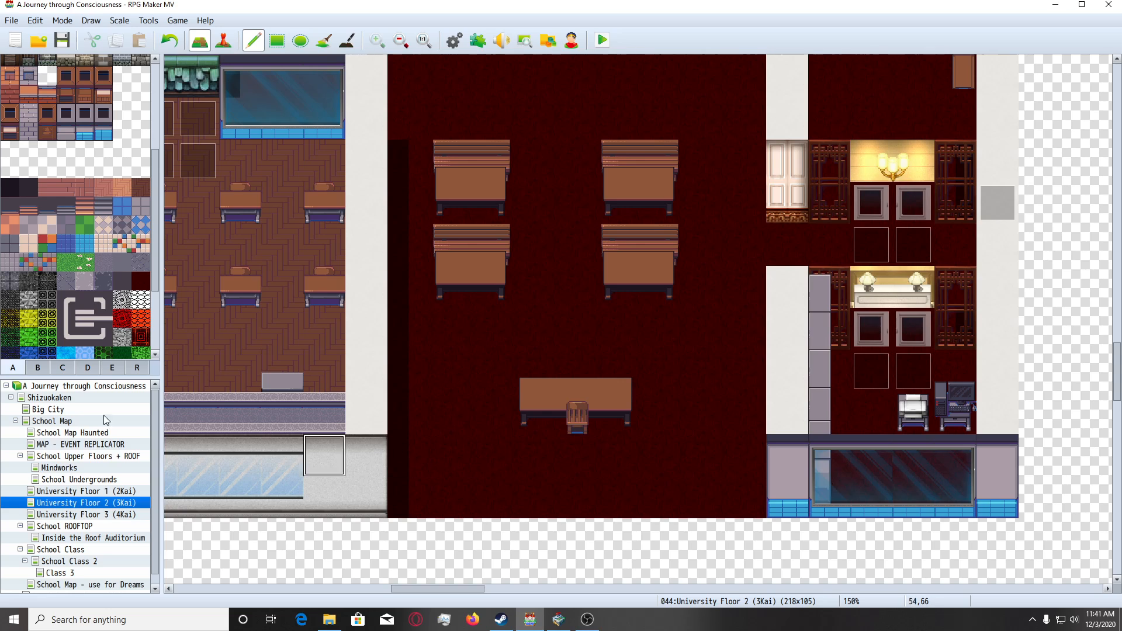
left_click(40, 365)
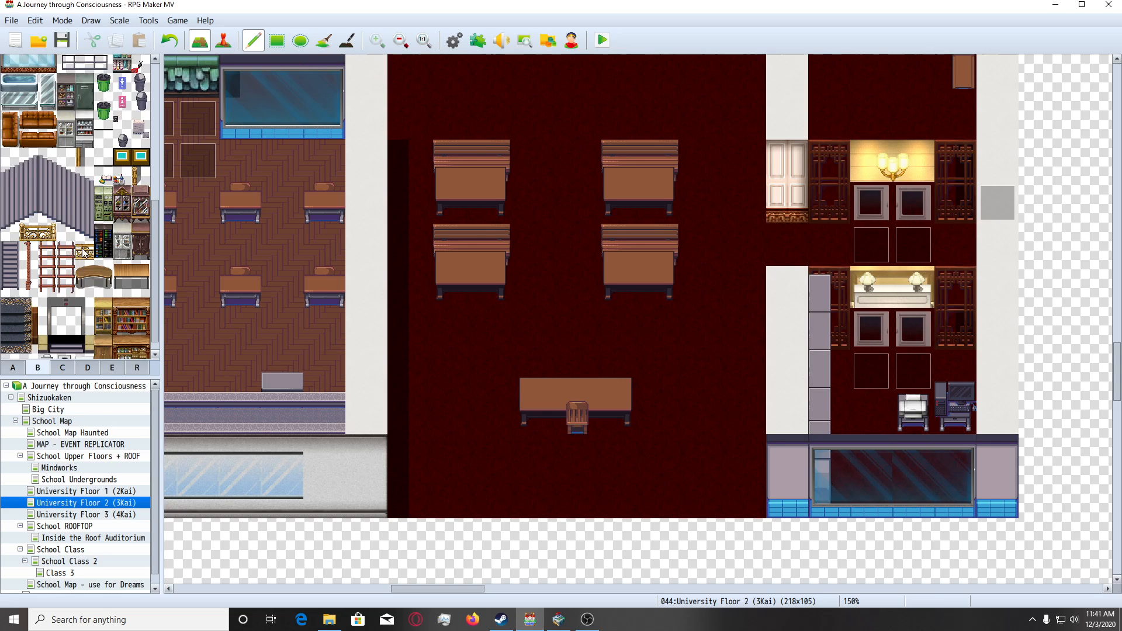
scroll(82, 245, "down", 1)
scroll(82, 246, "up", 3)
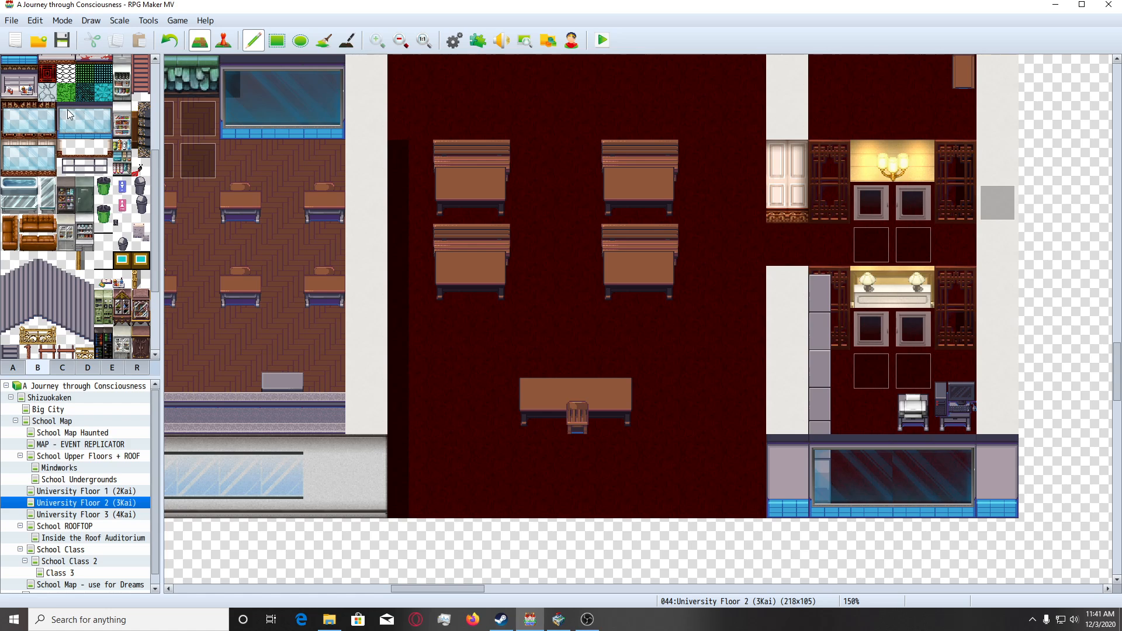
scroll(426, 397, "up", 5)
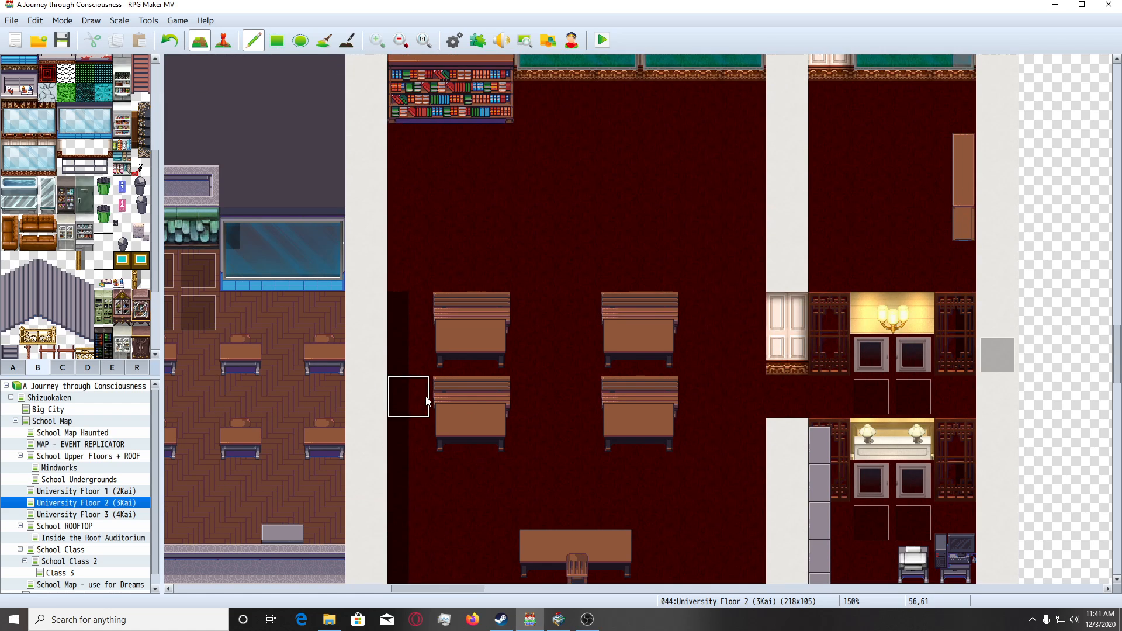
scroll(443, 375, "down", 2)
scroll(604, 307, "down", 1)
scroll(582, 281, "up", 3)
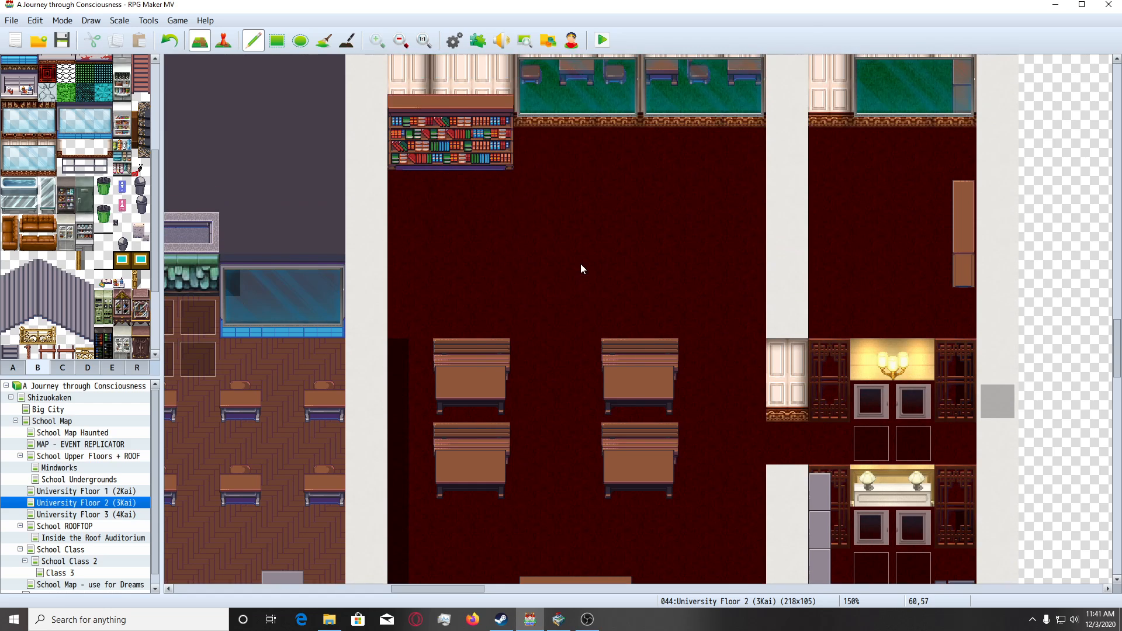
Place the vertical row of grey lockers from tileset C against the classroom's east wall, starting at the baseboard beside the windows.
left_click(62, 367)
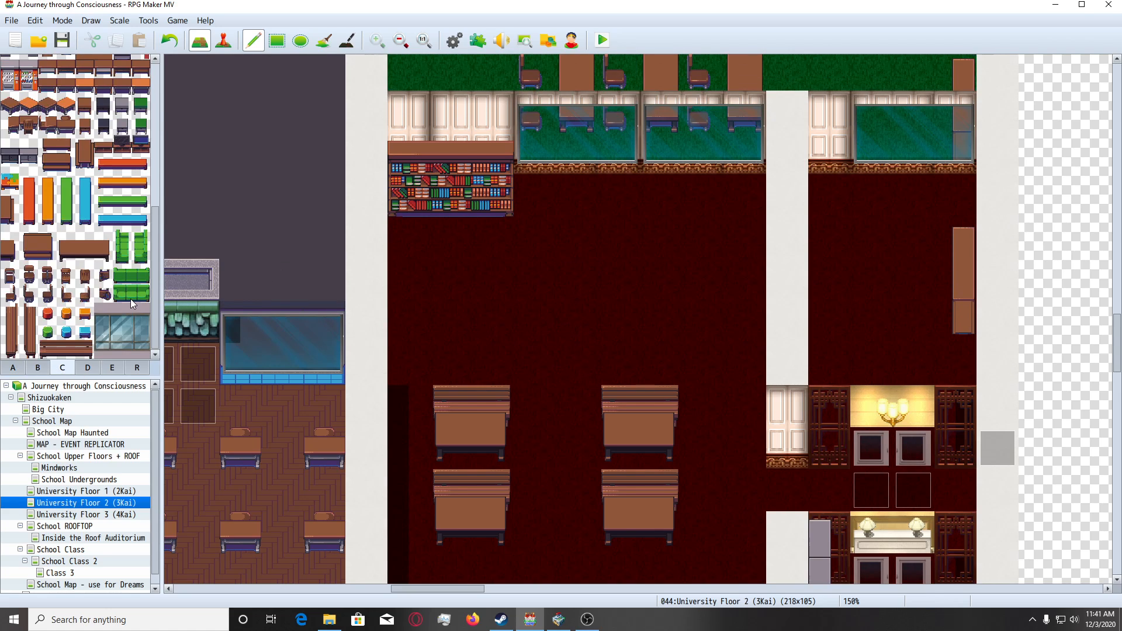
scroll(131, 299, "up", 3)
scroll(131, 303, "up", 3)
scroll(465, 341, "down", 4)
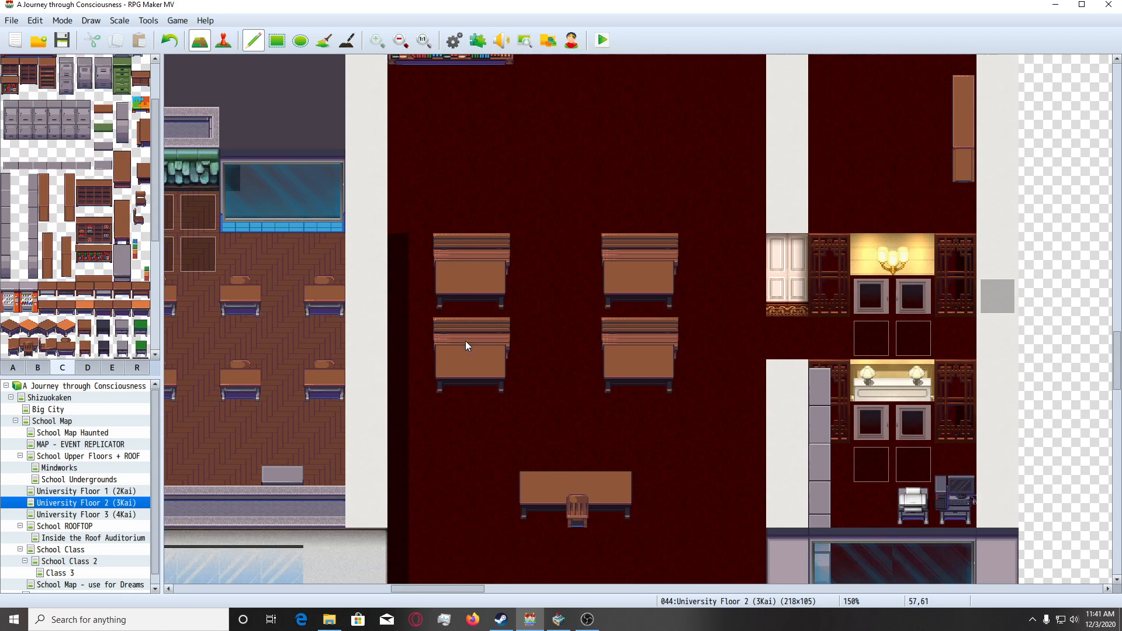
scroll(118, 224, "up", 3)
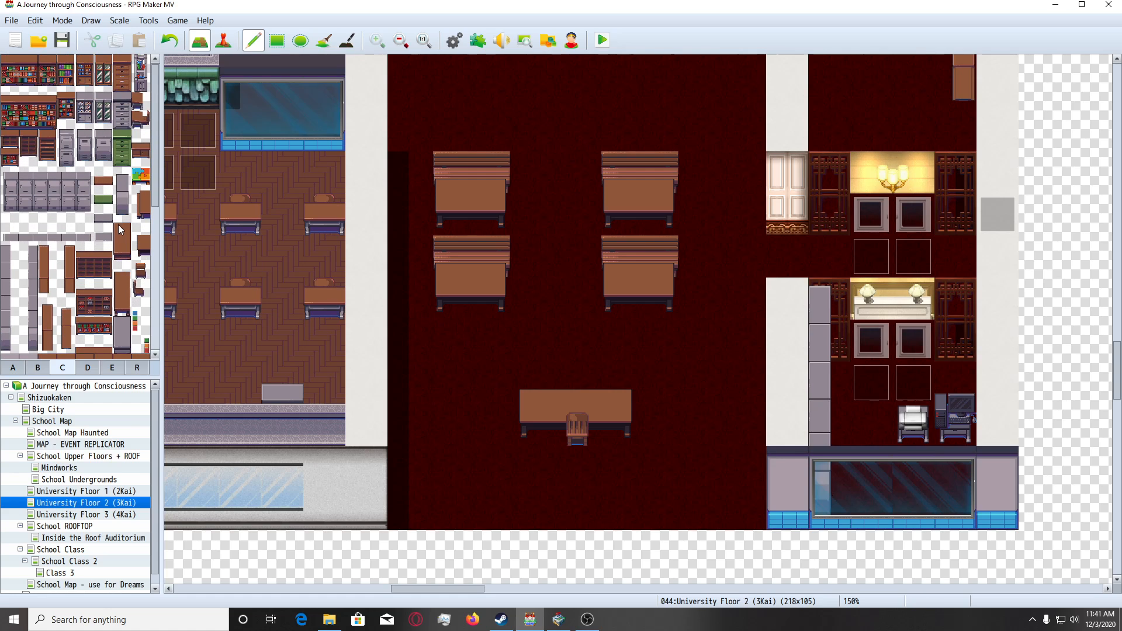
scroll(529, 257, "up", 4)
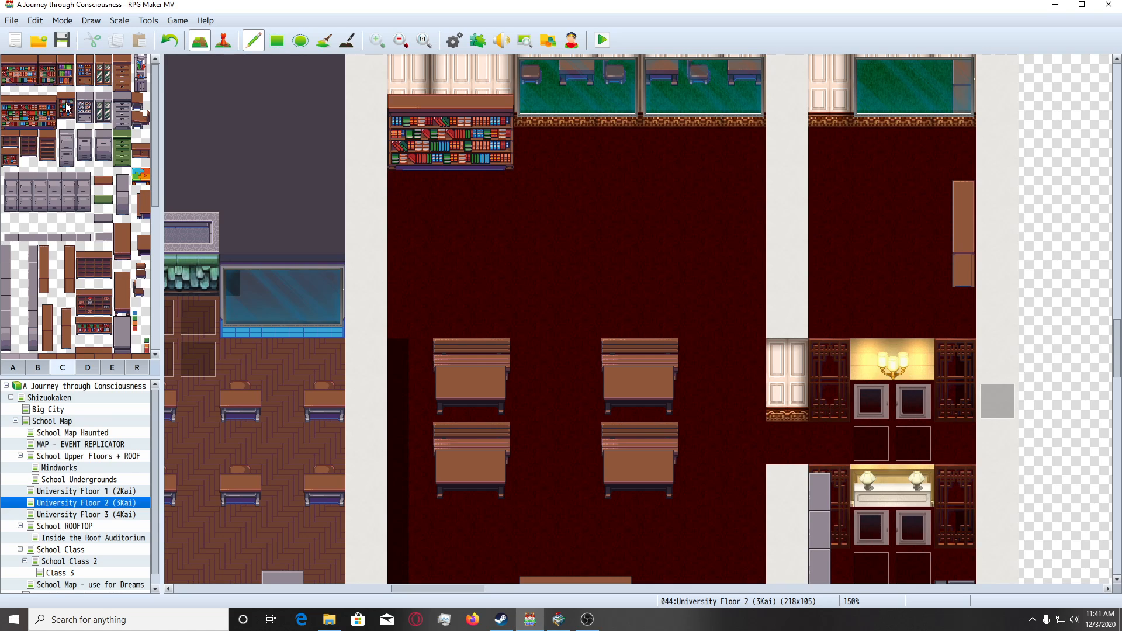
scroll(122, 214, "down", 1)
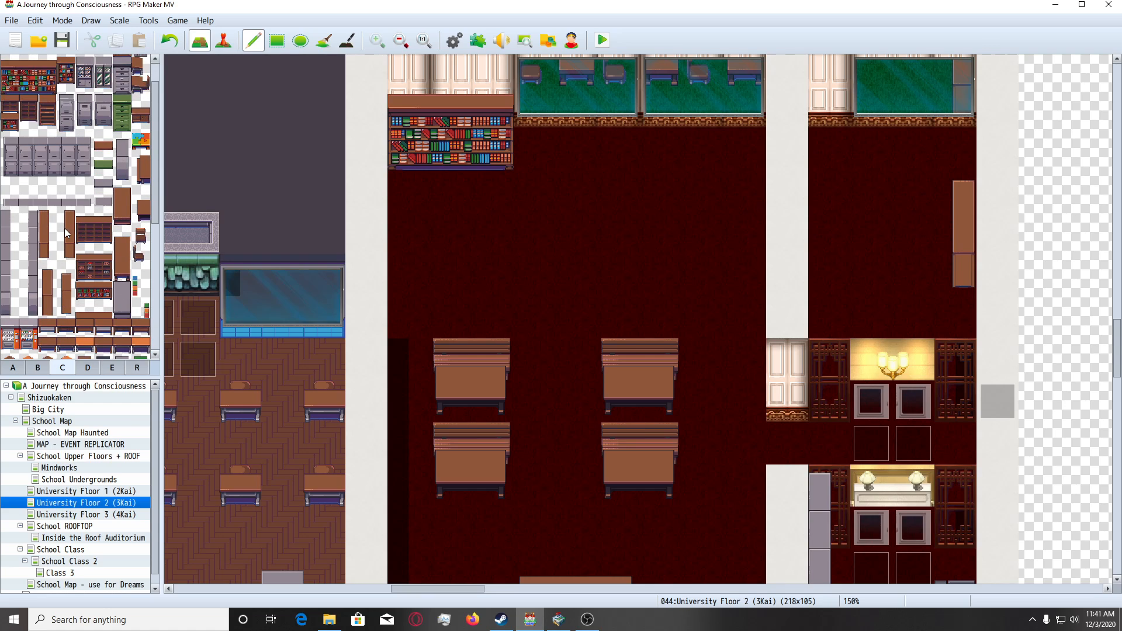
left_click_drag(66, 221, 66, 250)
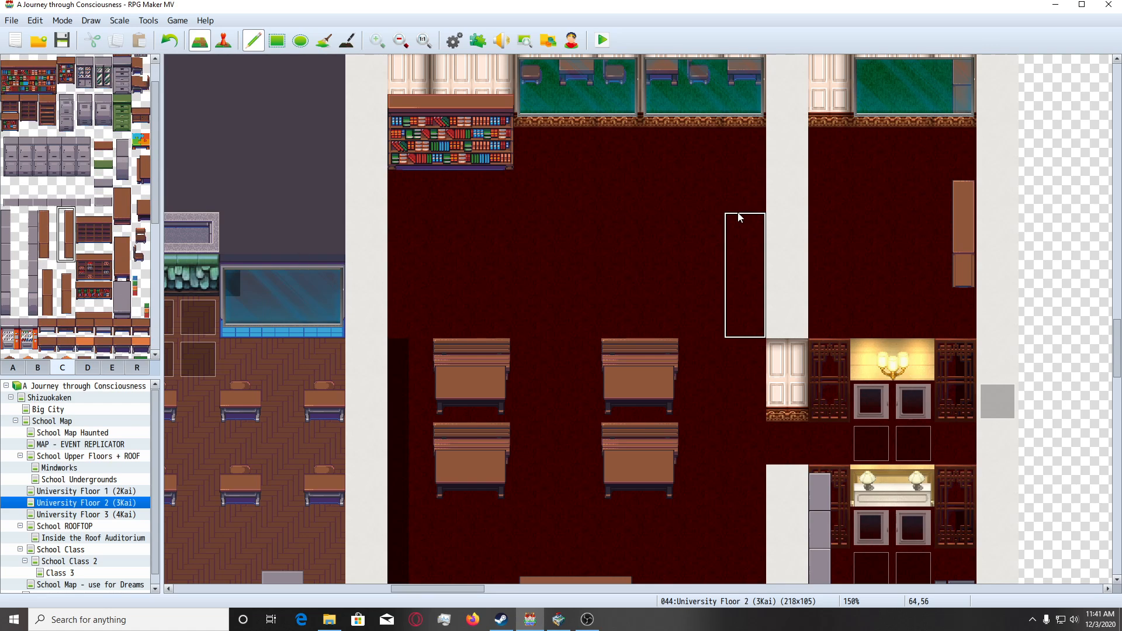
left_click_drag(33, 222, 29, 310)
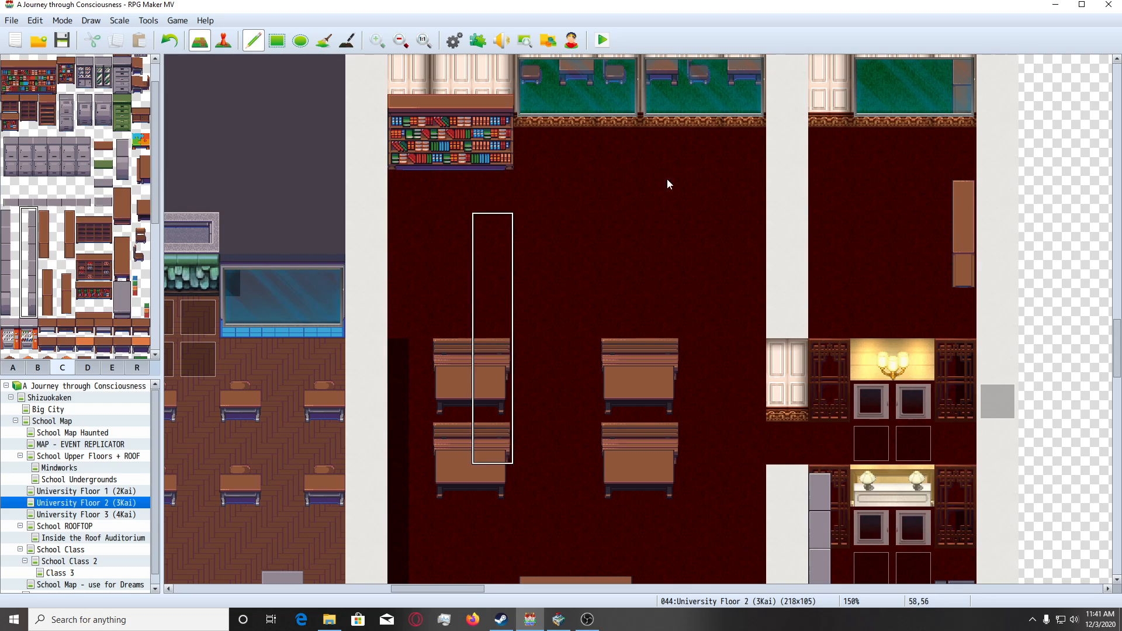
left_click(753, 169)
scroll(670, 231, "up", 1)
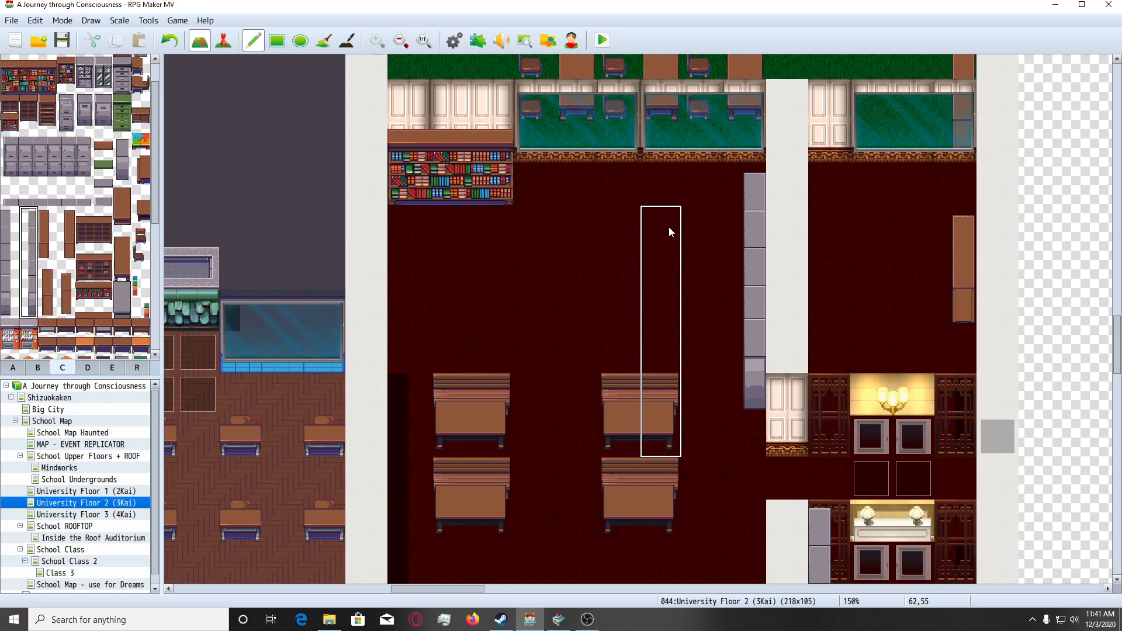
left_click(755, 159)
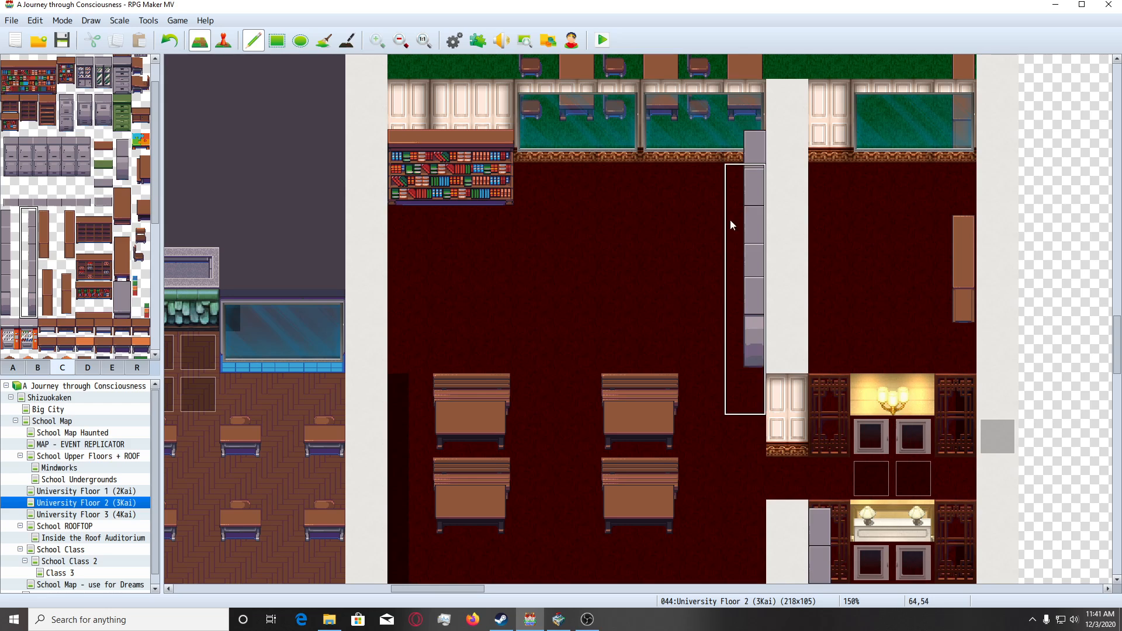
Try the shorter vertical brown cabinet below the grey lockers on the east wall and undo the placement.
scroll(629, 198, "down", 2)
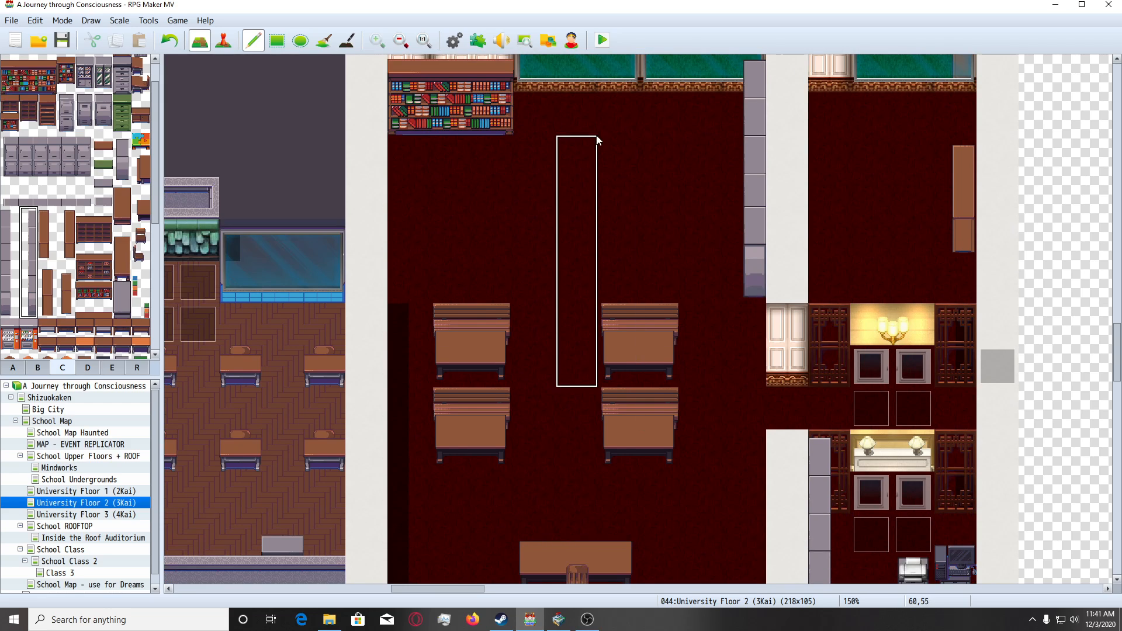
scroll(132, 169, "down", 2)
left_click_drag(66, 211, 66, 250)
left_click(758, 268)
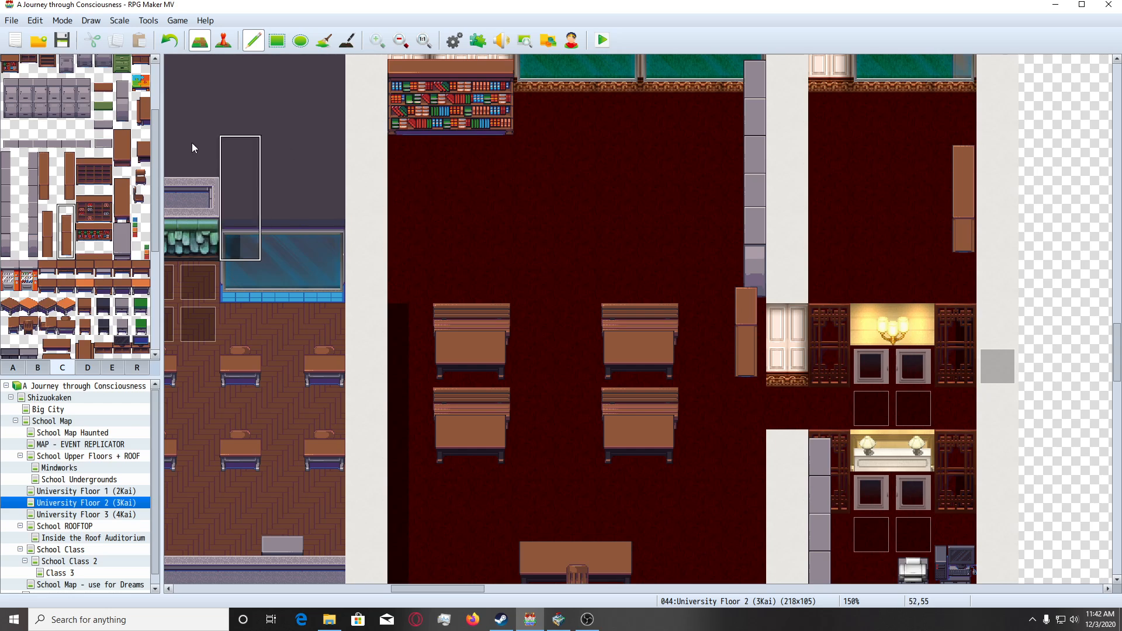
key("ctrl+z")
Place the other vertical brown cabinet, three tiles tall, against the east wall over the lockers' lower end, beside the white door.
left_click_drag(68, 164, 68, 195)
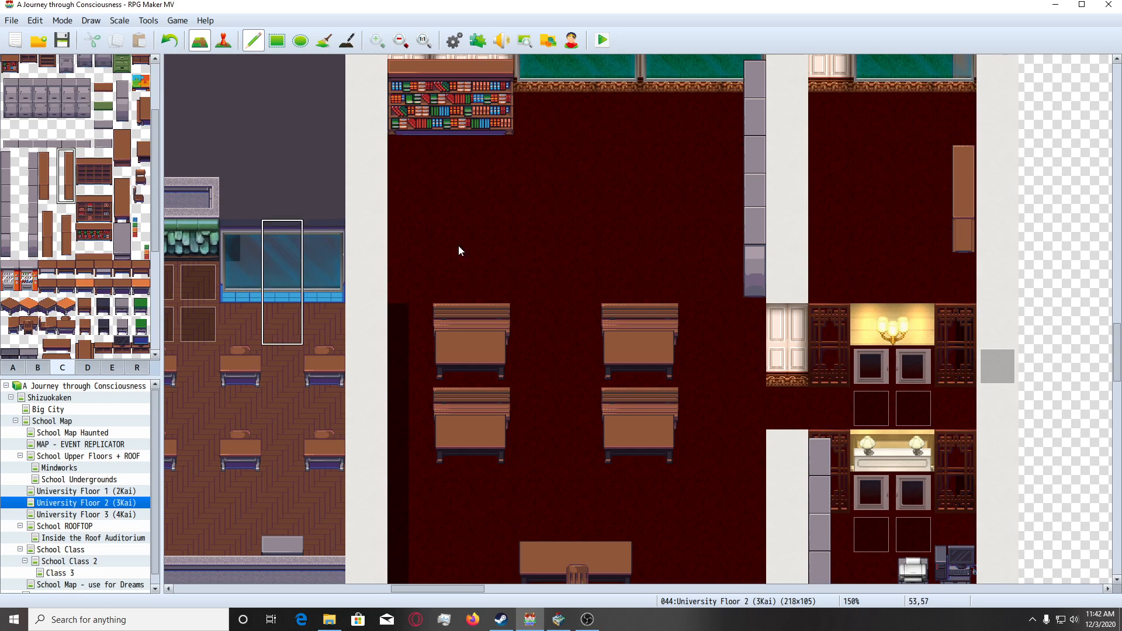
left_click(743, 295)
scroll(574, 172, "down", 2)
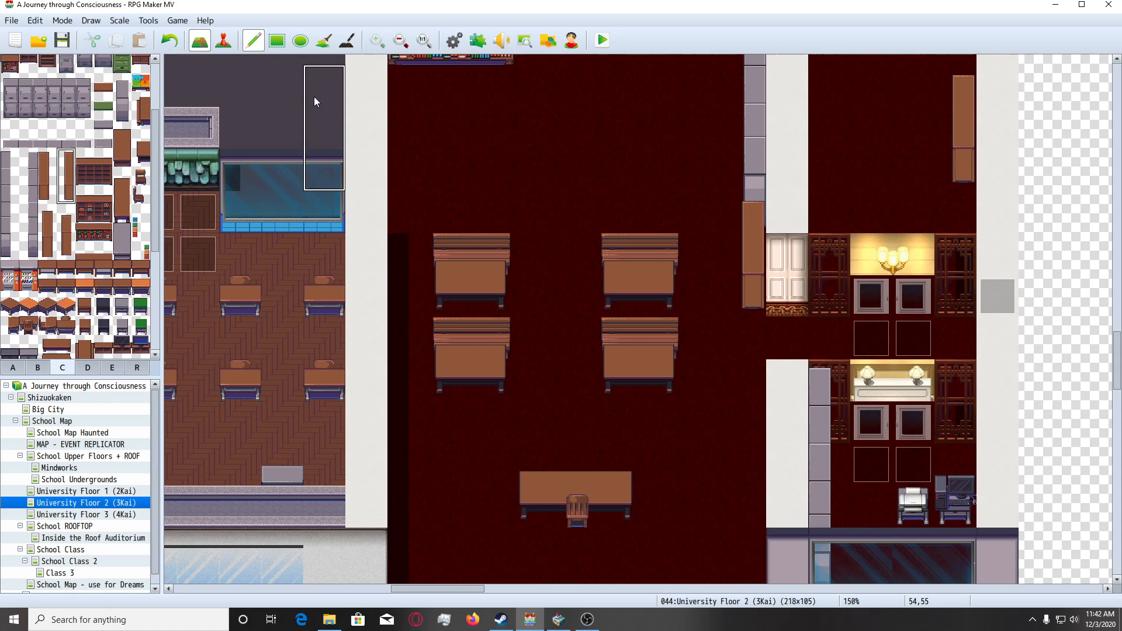
Examine the classroom from the bookshelf and new wall cabinets to the teacher's desk for spots that still need furniture.
scroll(314, 96, "up", 2)
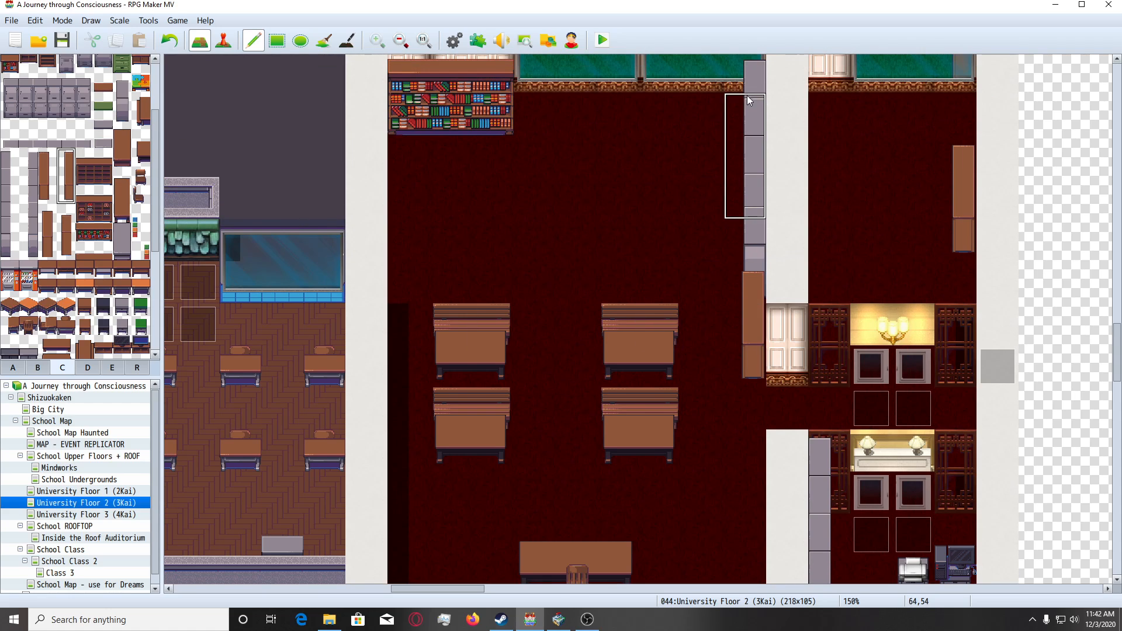
scroll(545, 185, "down", 2)
scroll(546, 187, "down", 2)
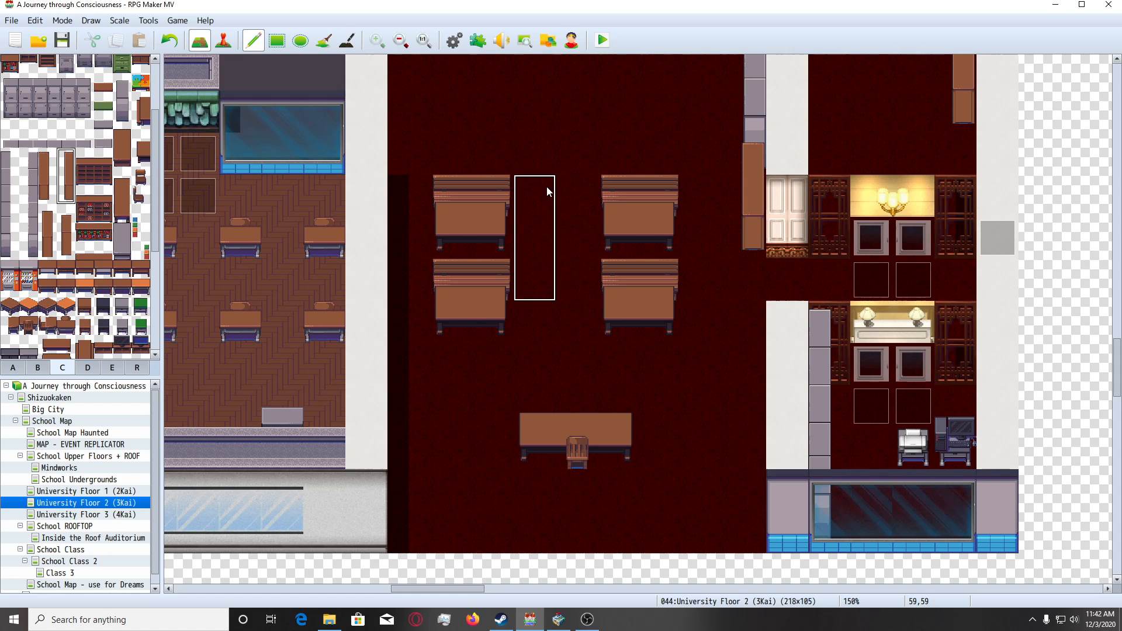
scroll(587, 270, "up", 4)
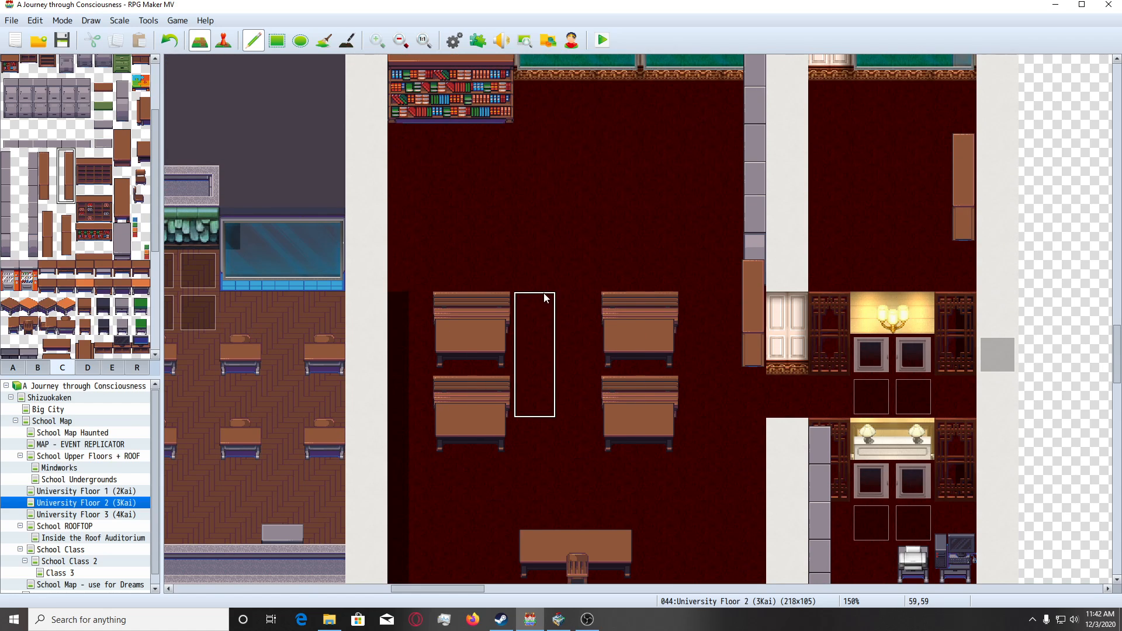
scroll(535, 292, "down", 2)
scroll(515, 284, "up", 2)
scroll(501, 275, "up", 1)
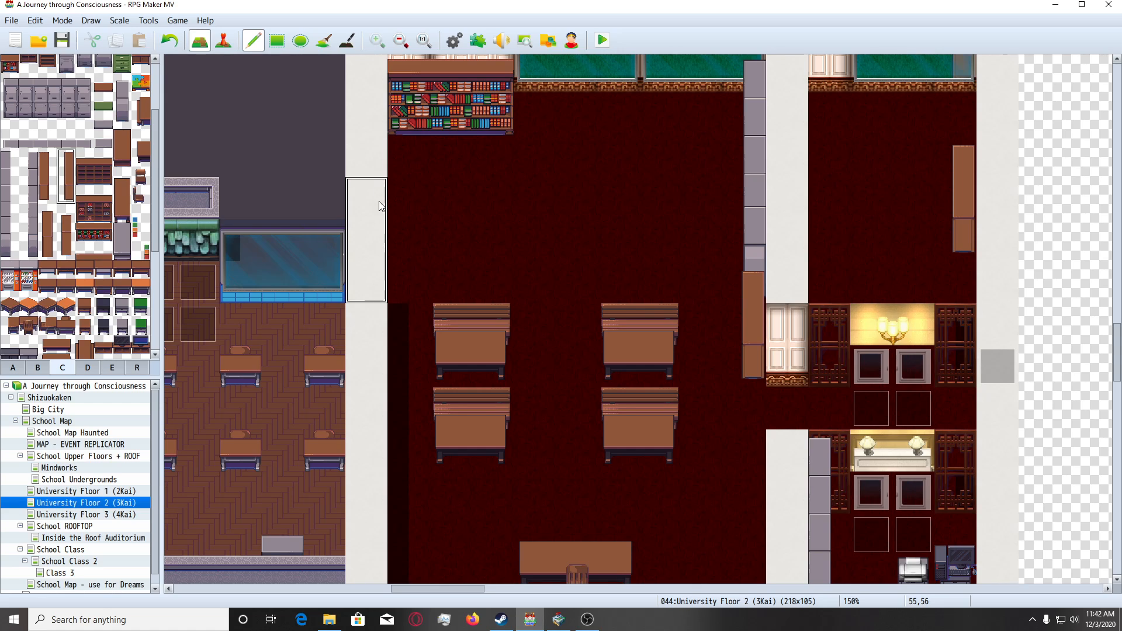
scroll(381, 203, "up", 2)
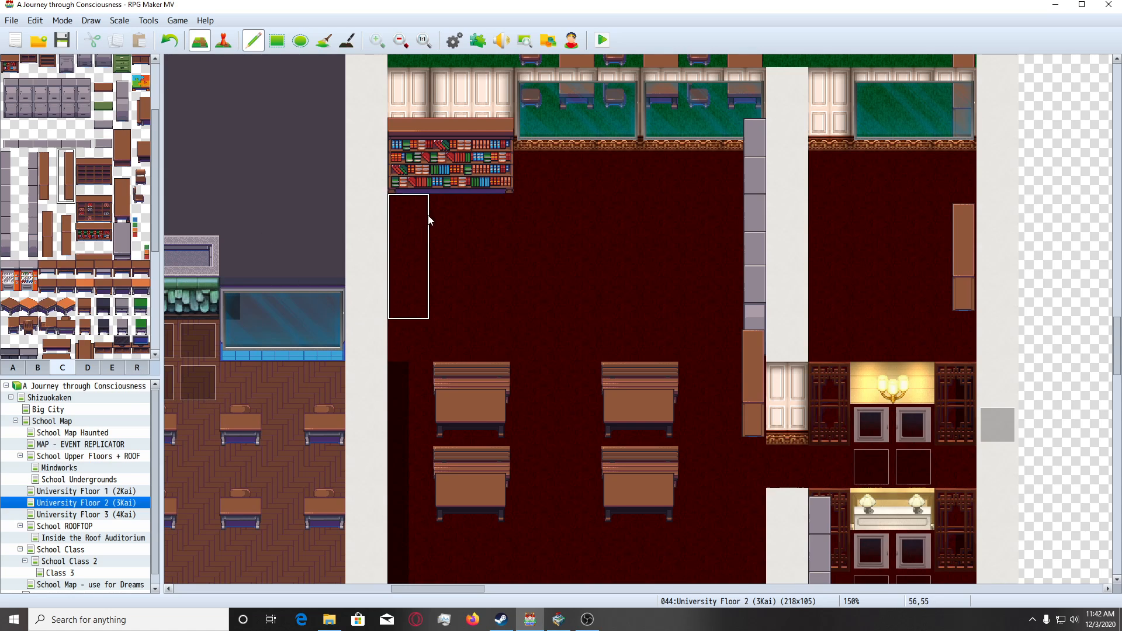
scroll(485, 298, "down", 5)
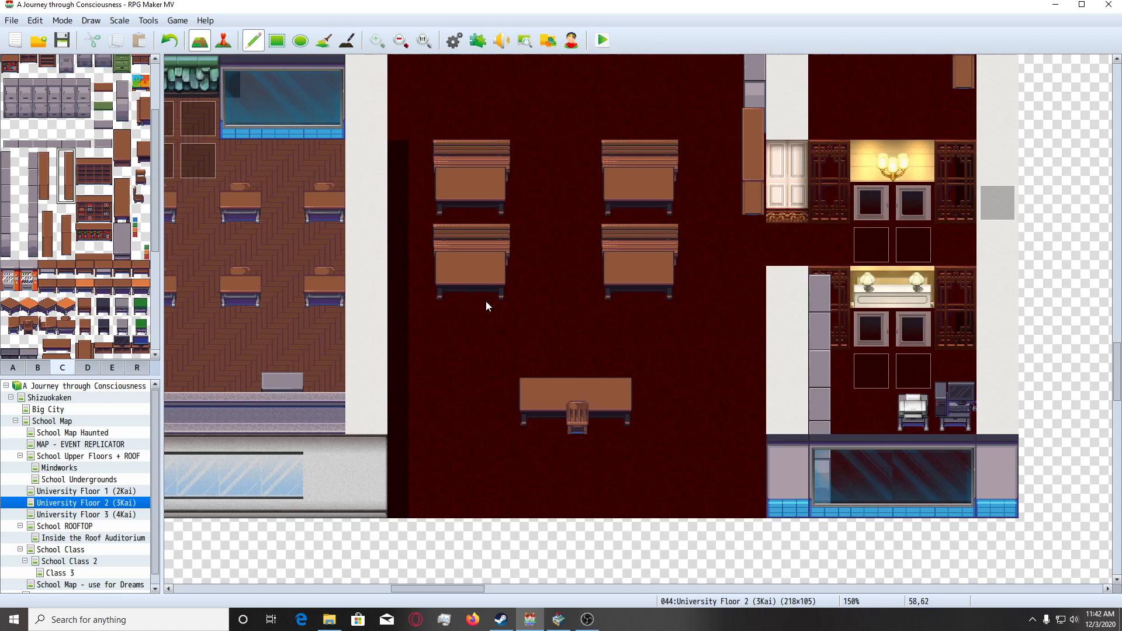
scroll(485, 300, "up", 4)
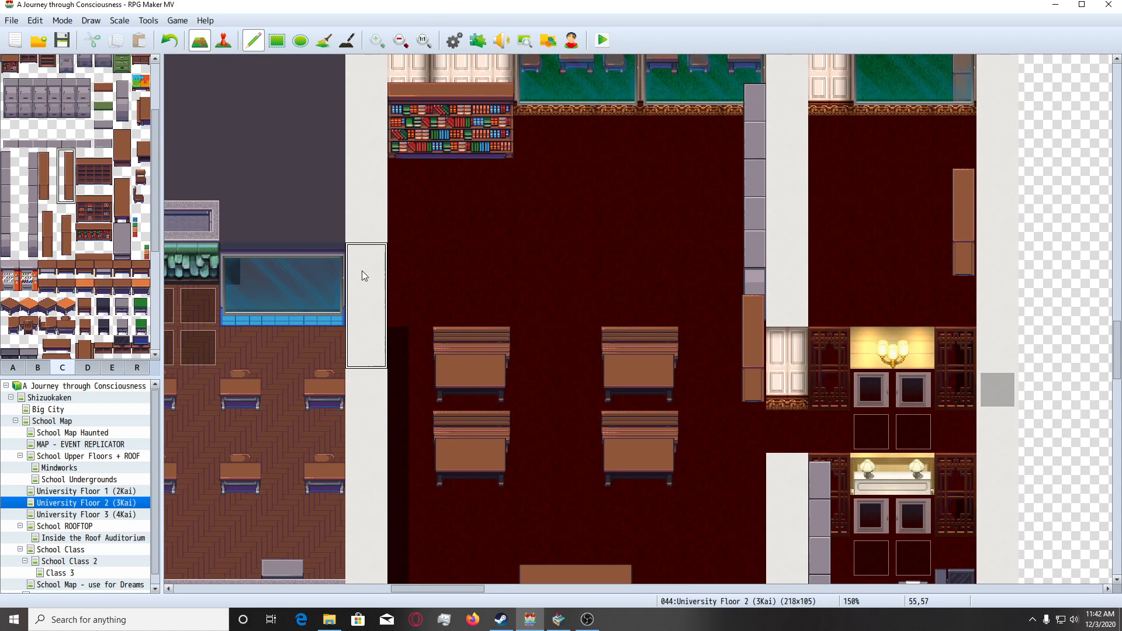
scroll(527, 276, "down", 4)
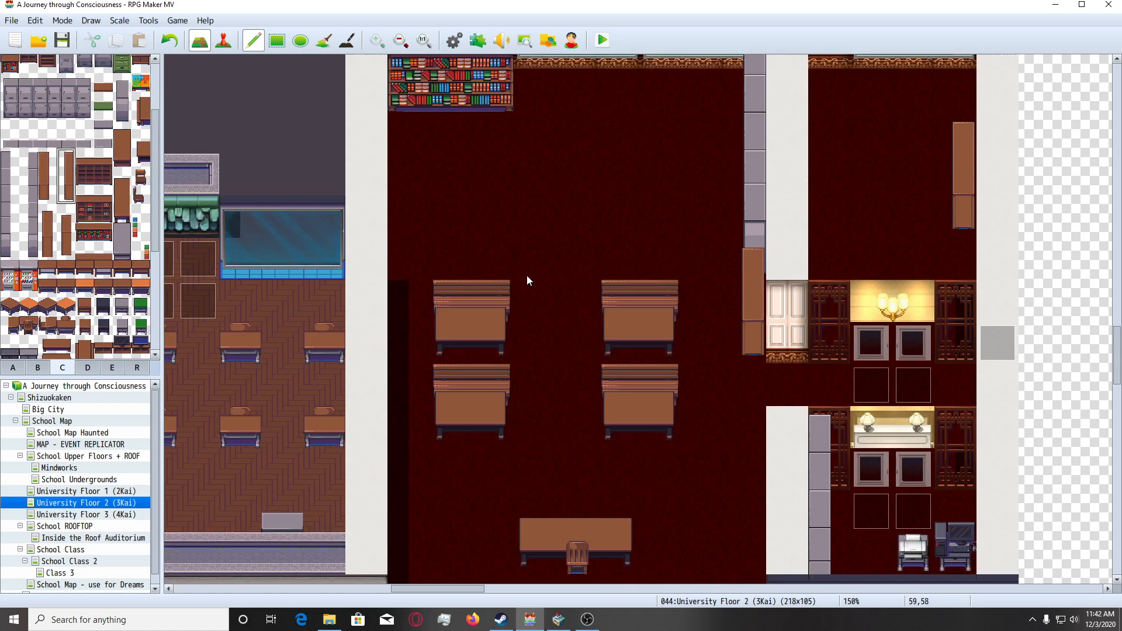
scroll(527, 275, "down", 2)
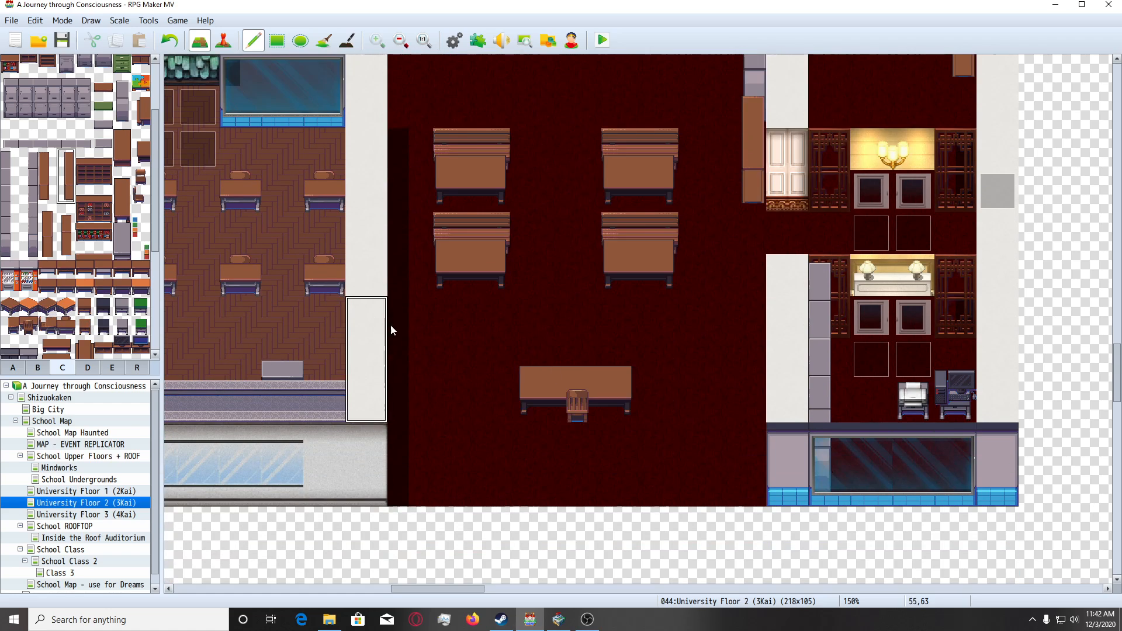
Place the single narrow grey cabinet from tileset C, three tiles tall, in the classroom's southeast corner beside the lower east wall.
scroll(70, 234, "up", 2)
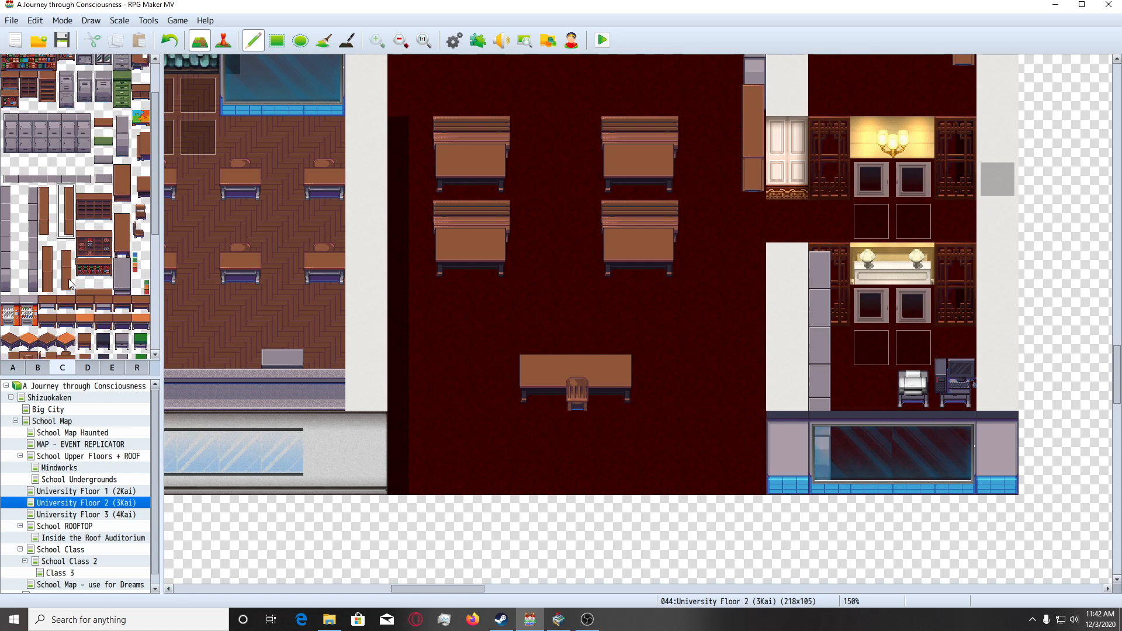
scroll(551, 280, "up", 5)
scroll(553, 284, "down", 4)
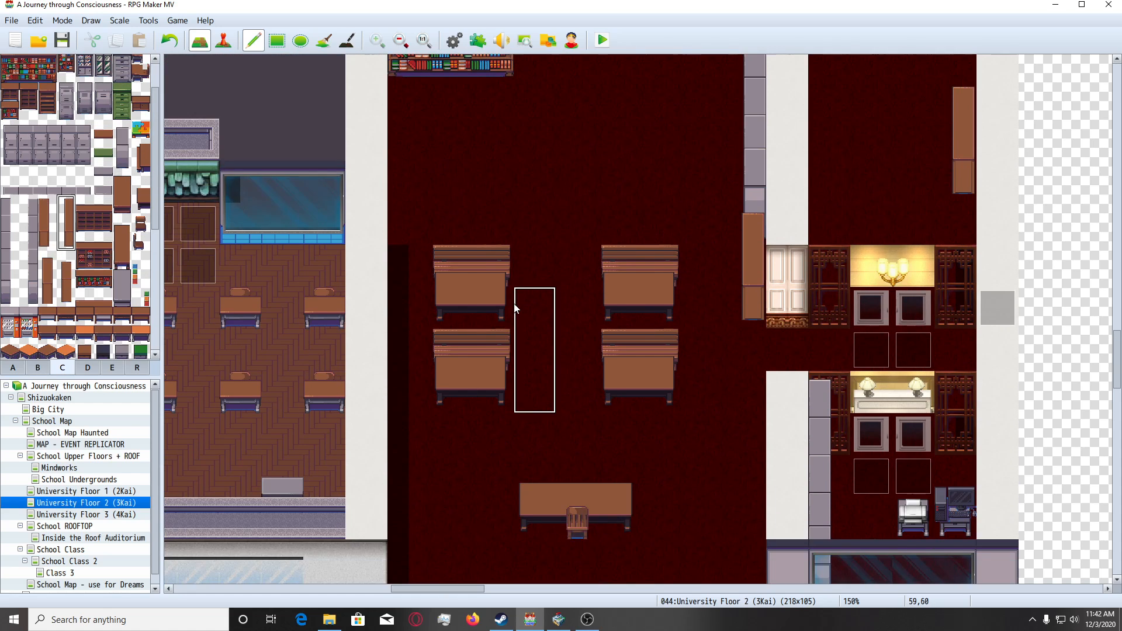
scroll(116, 306, "up", 2)
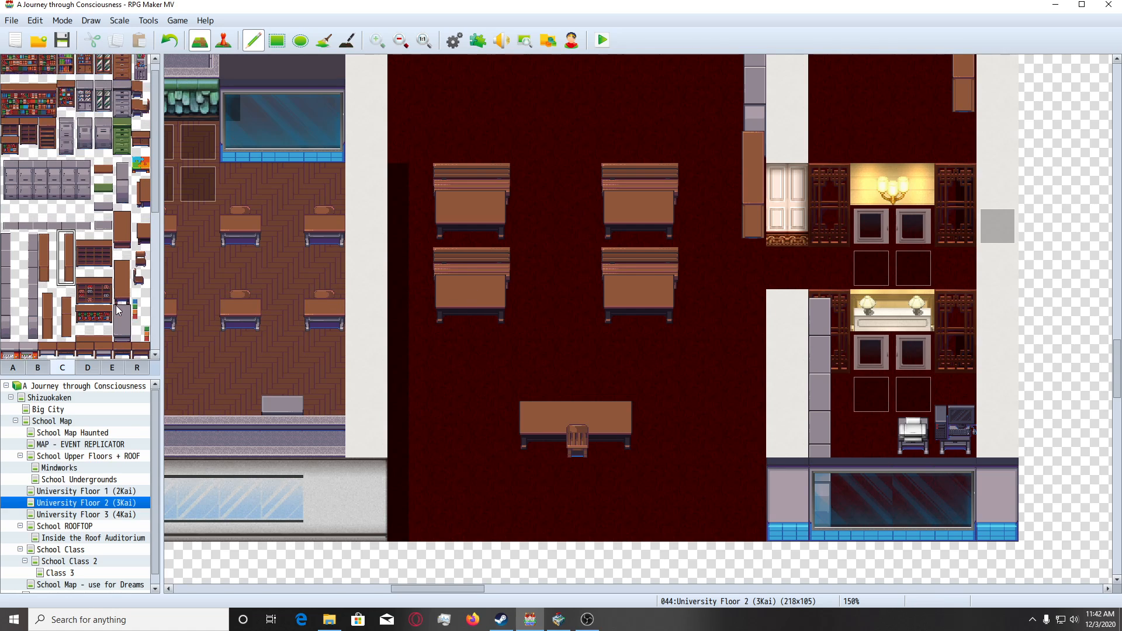
scroll(458, 342, "down", 1)
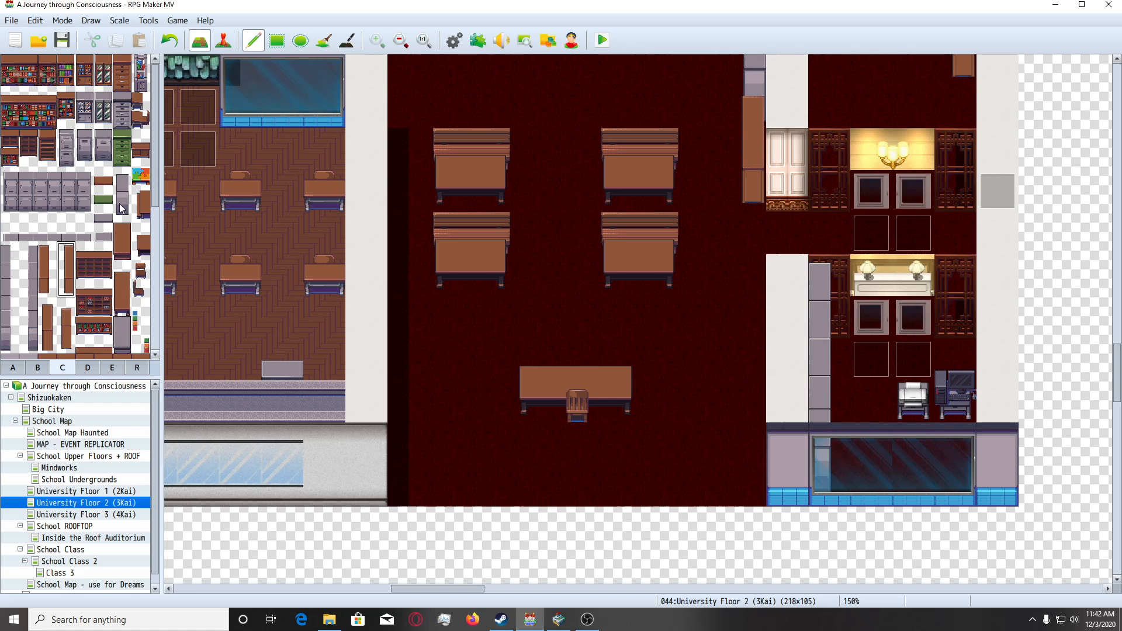
left_click_drag(122, 175, 122, 215)
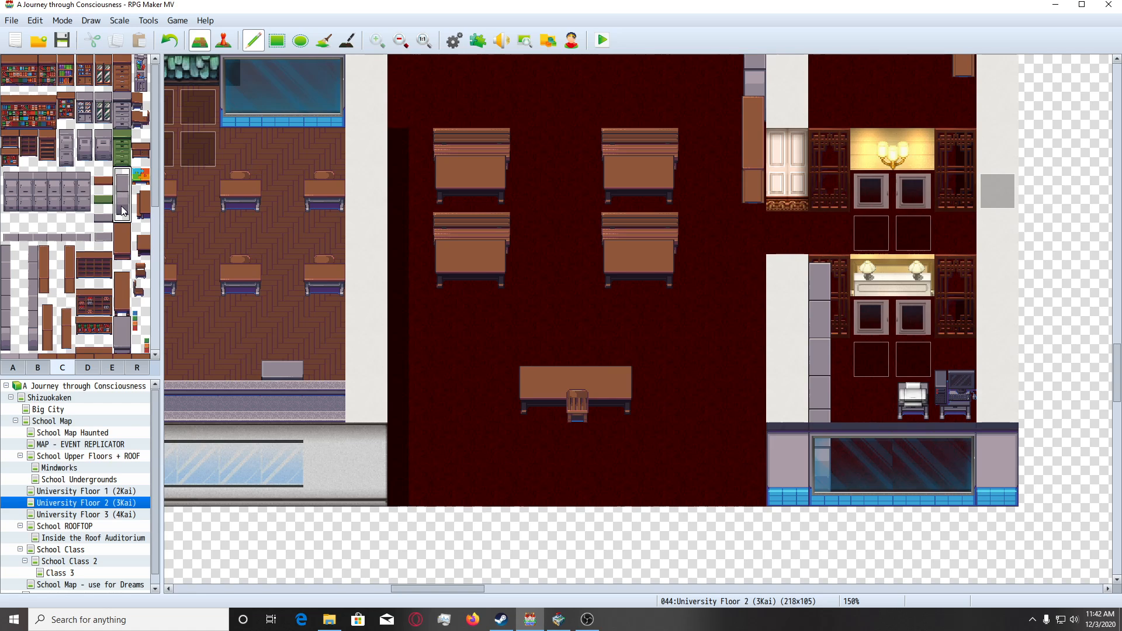
left_click(725, 386)
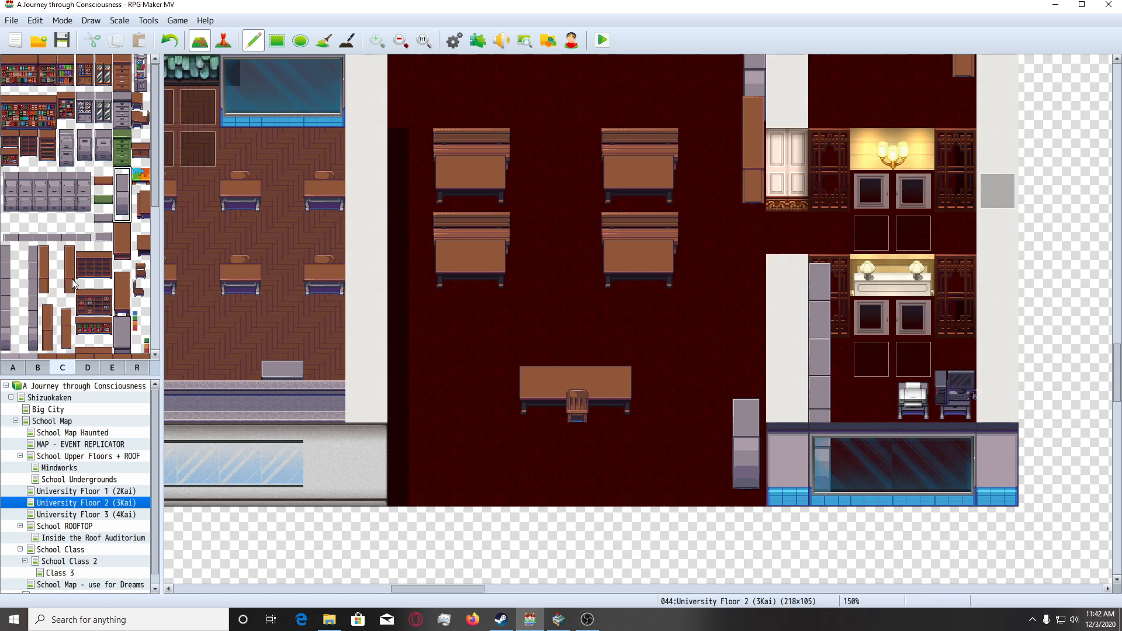
Place the left-aligned vertical brown cabinet from tileset C, three tiles tall, in the classroom's southwest corner against the west wall.
scroll(72, 279, "down", 2)
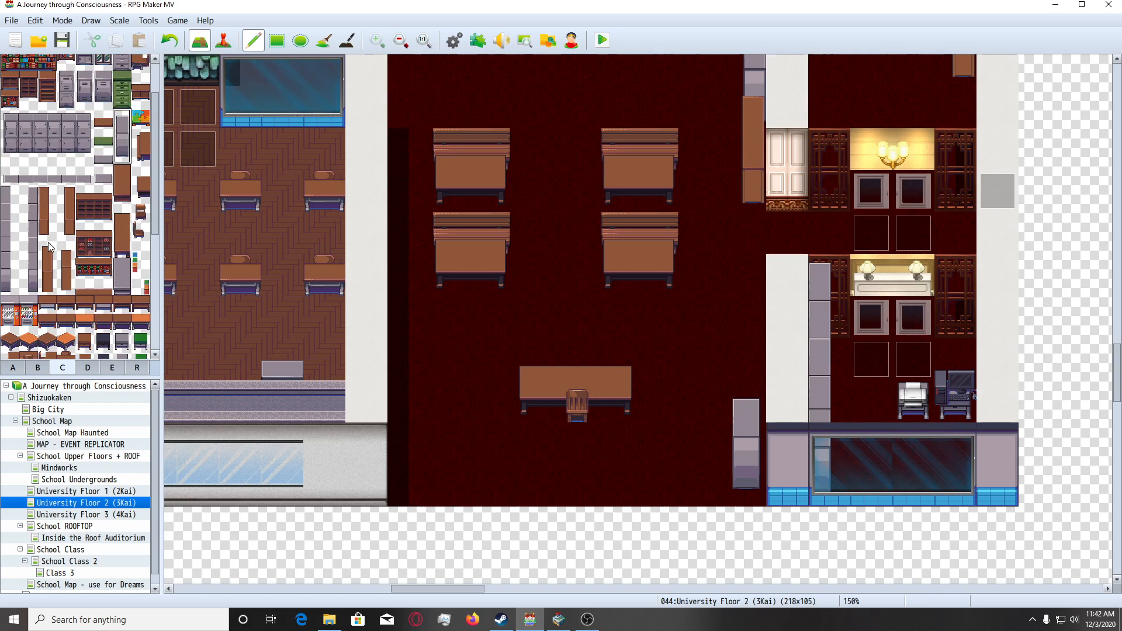
left_click(50, 212)
left_click_drag(48, 192, 48, 230)
left_click(411, 404)
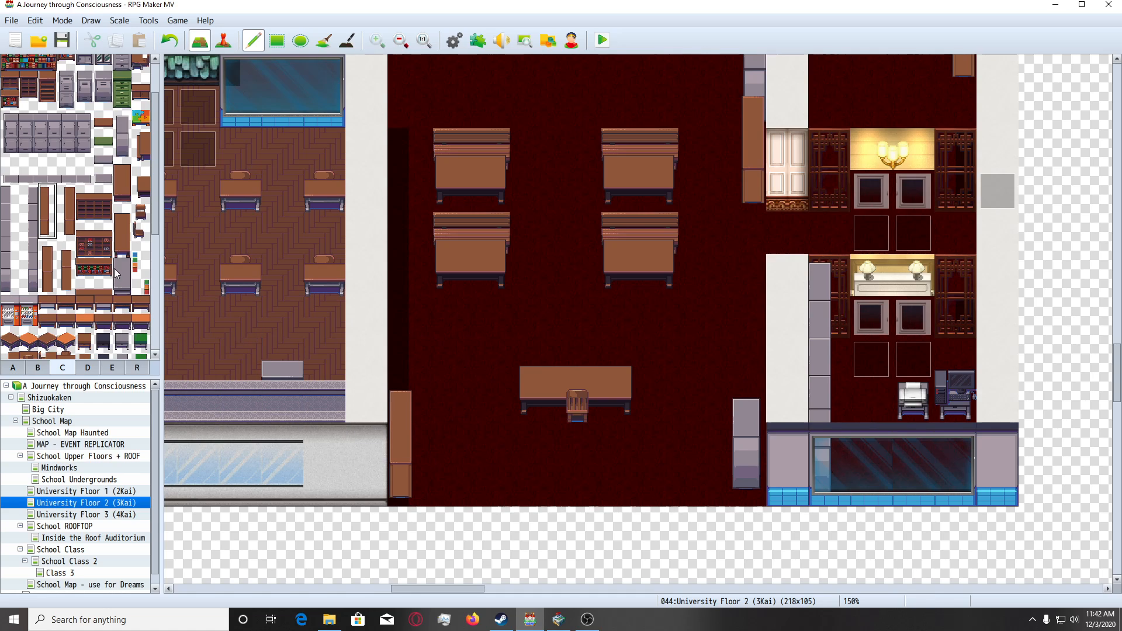
Place a grey trash can from tileset B on the floor below the classroom's north windows.
scroll(114, 267, "up", 2)
left_click(37, 365)
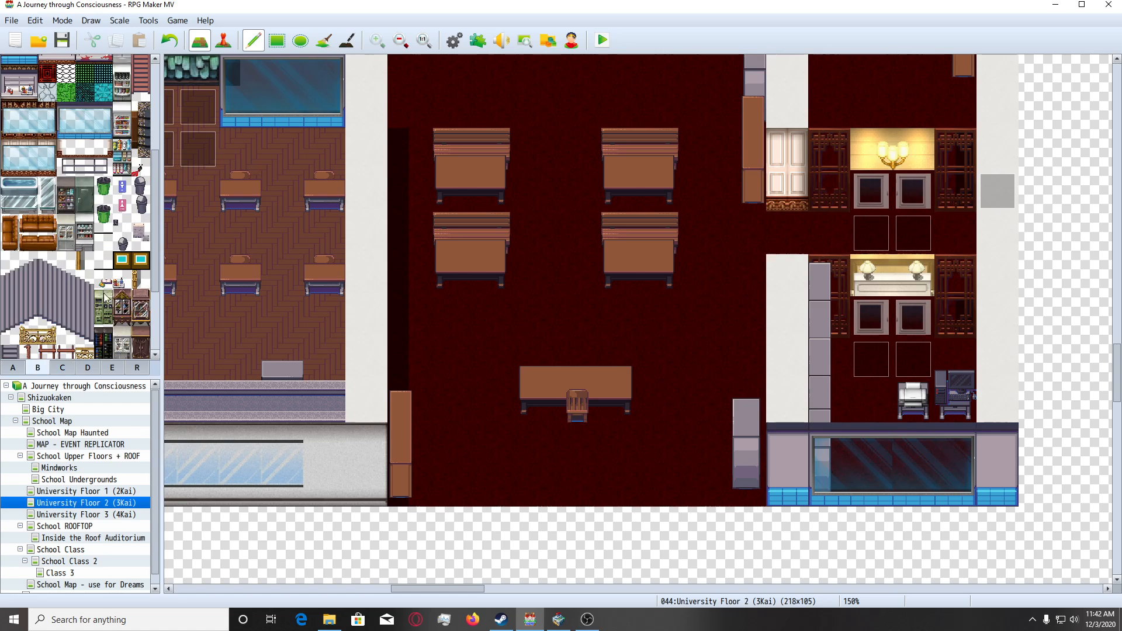
scroll(105, 298, "up", 2)
left_click(141, 251)
scroll(643, 274, "up", 4)
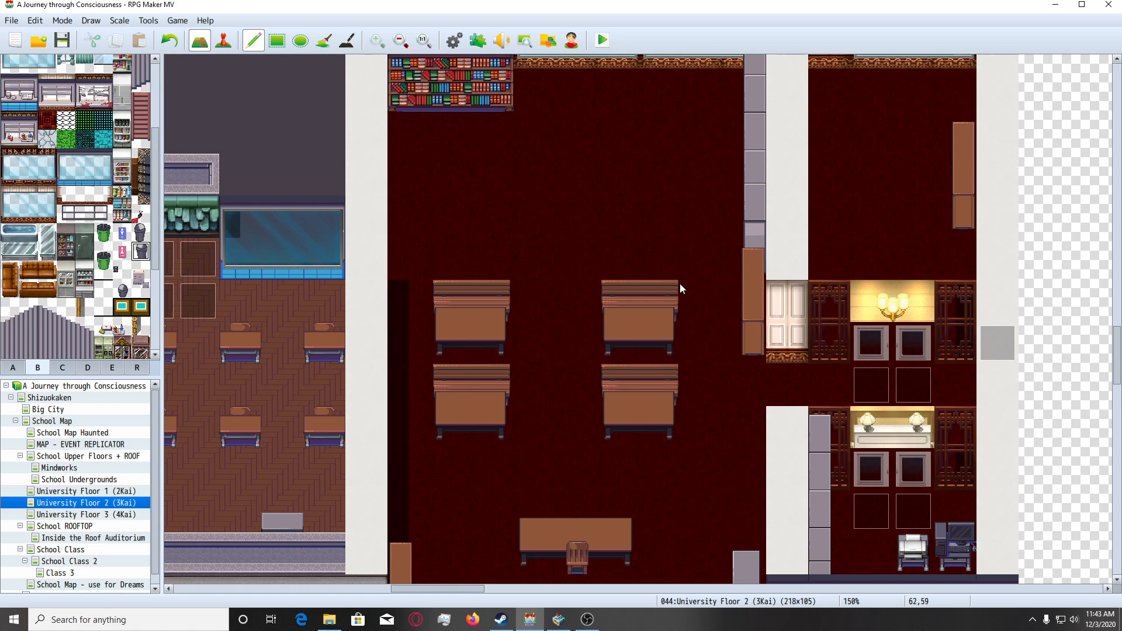
scroll(682, 289, "up", 4)
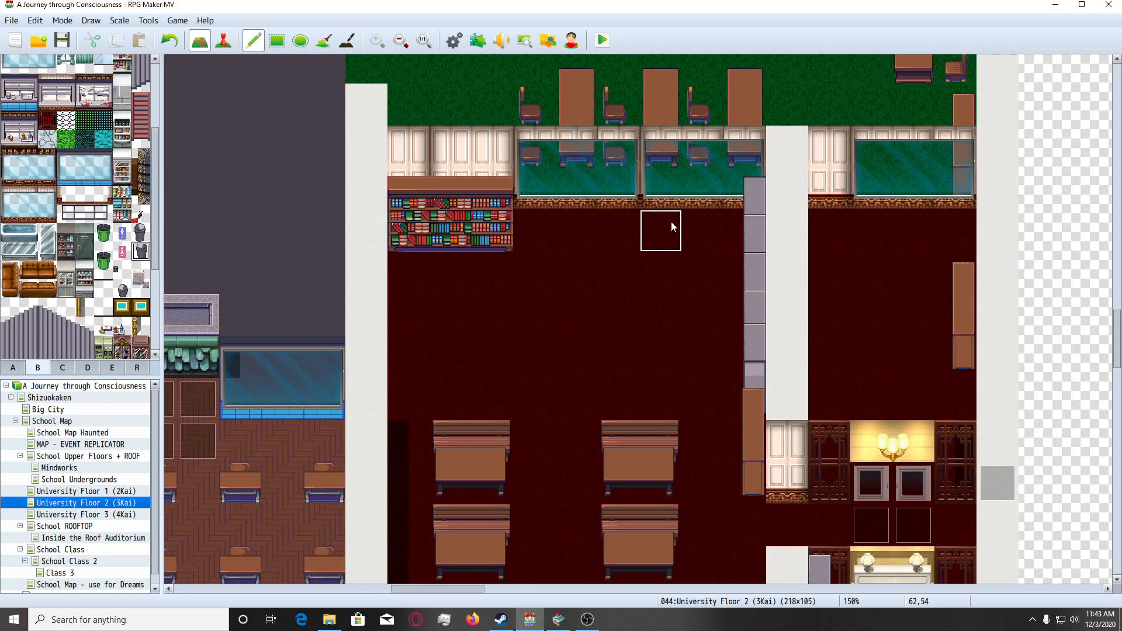
left_click(671, 226)
Place the other grey trash can variant from tileset B at the classroom's south edge, near the brown cabinet in the southwest corner.
scroll(626, 369, "down", 7)
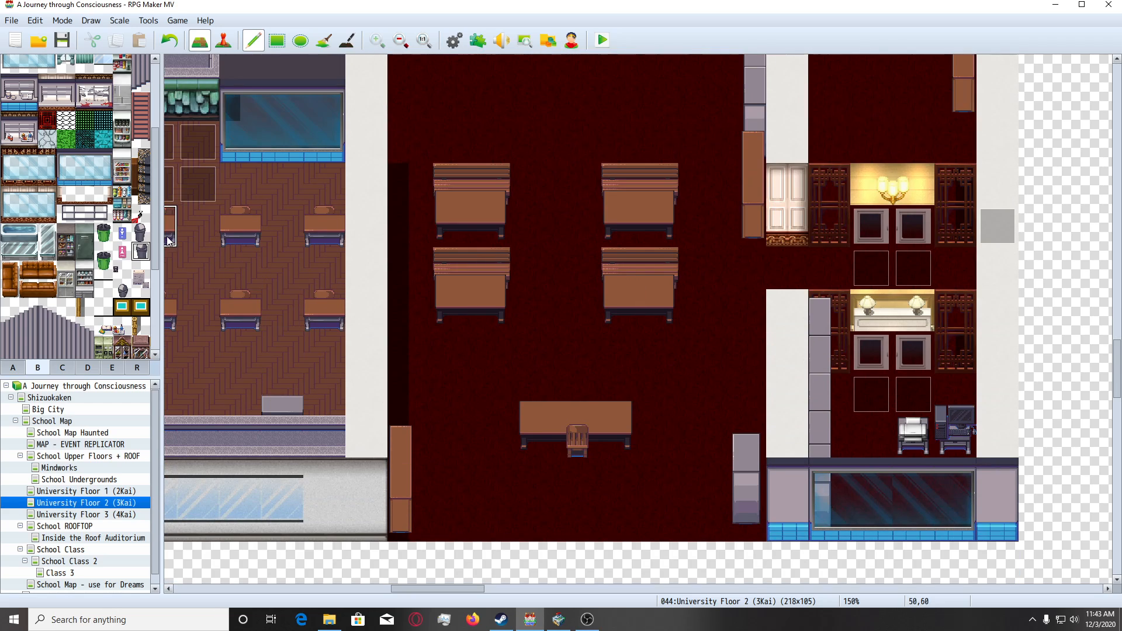
left_click(140, 232)
left_click(491, 520)
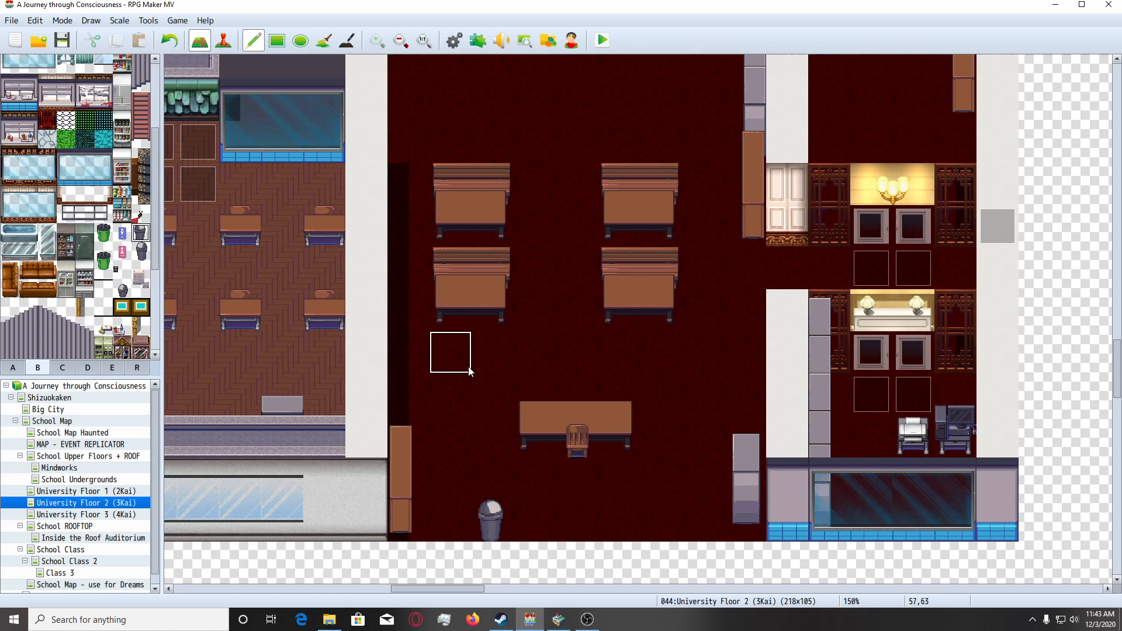
Place the two-tile desktop computer from tileset D on the west end of the teacher's desk, undoing a first placement on its east end.
scroll(490, 419, "up", 1)
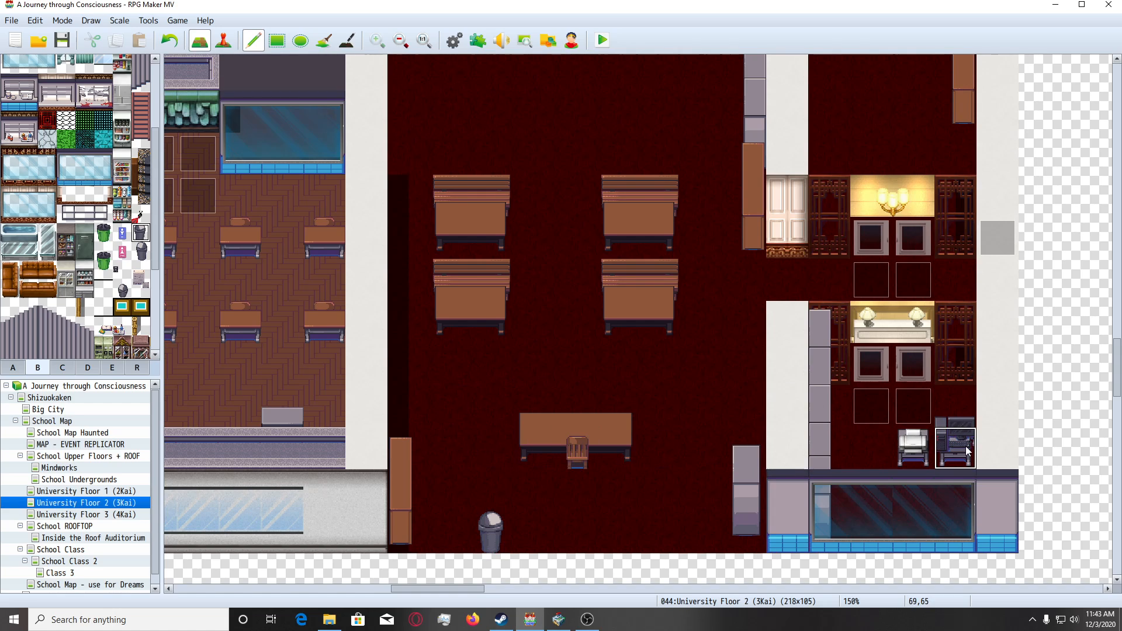
scroll(627, 416, "down", 2)
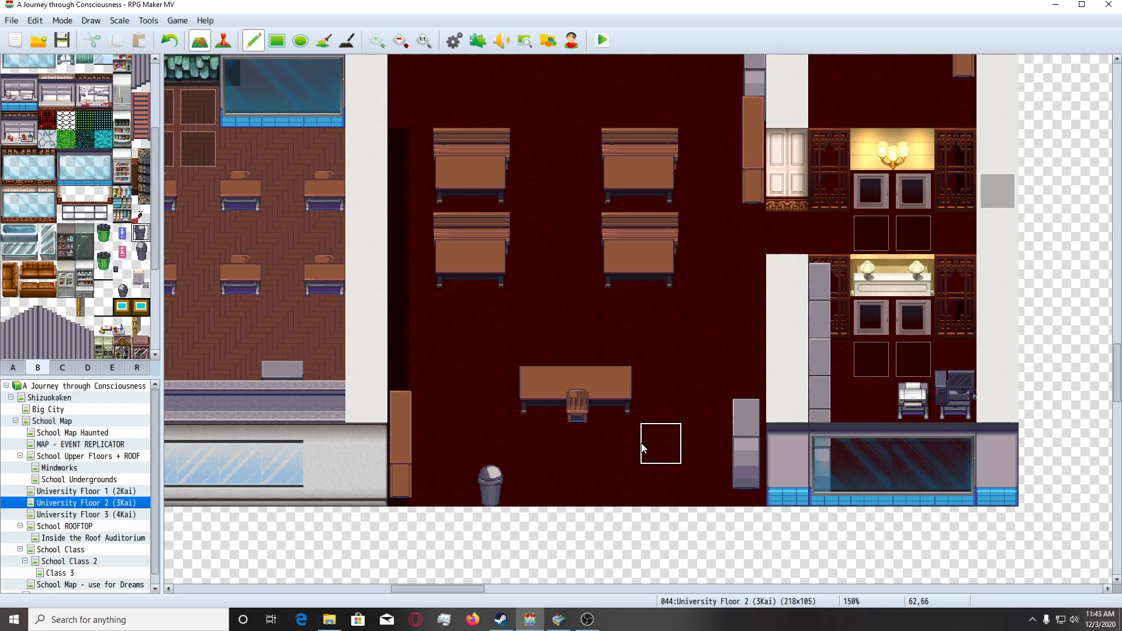
left_click(88, 367)
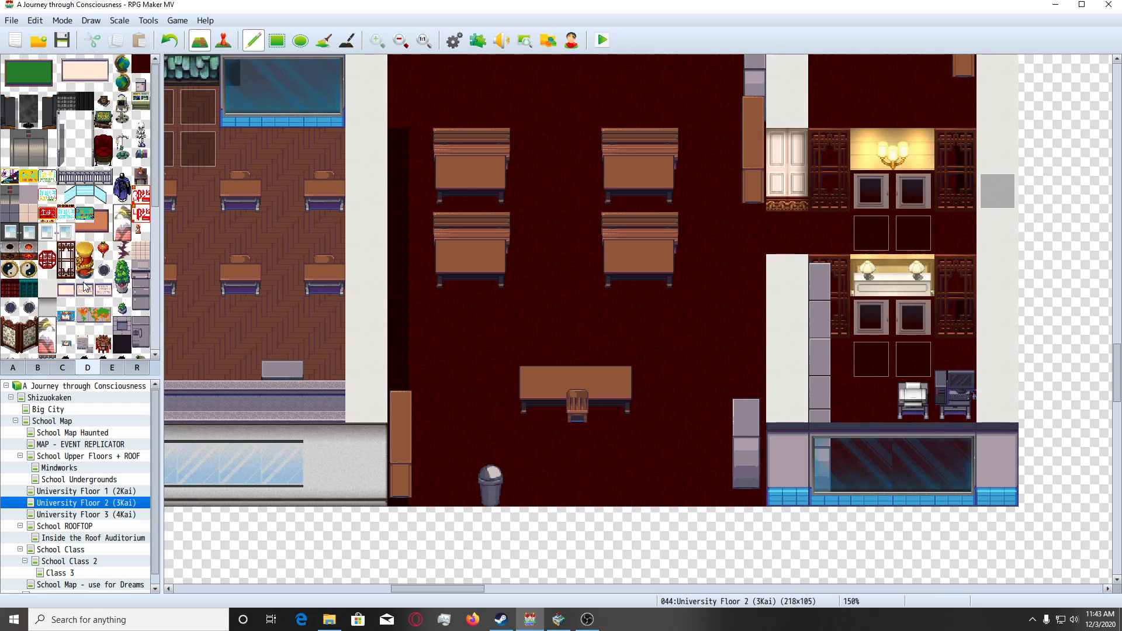
scroll(85, 287, "down", 4)
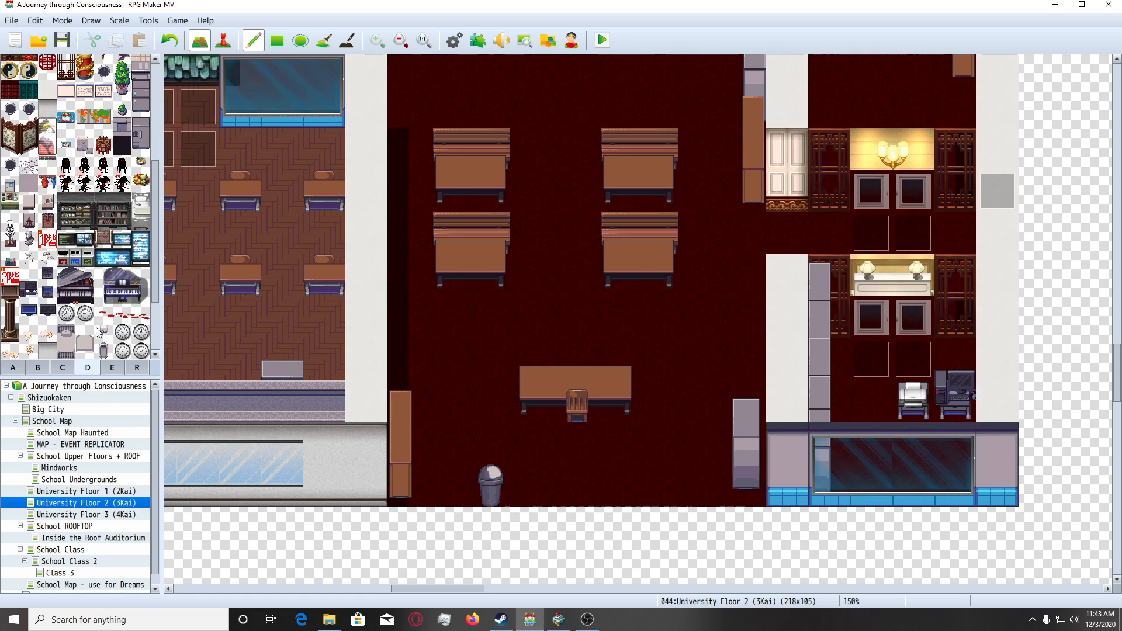
left_click_drag(28, 236, 29, 223)
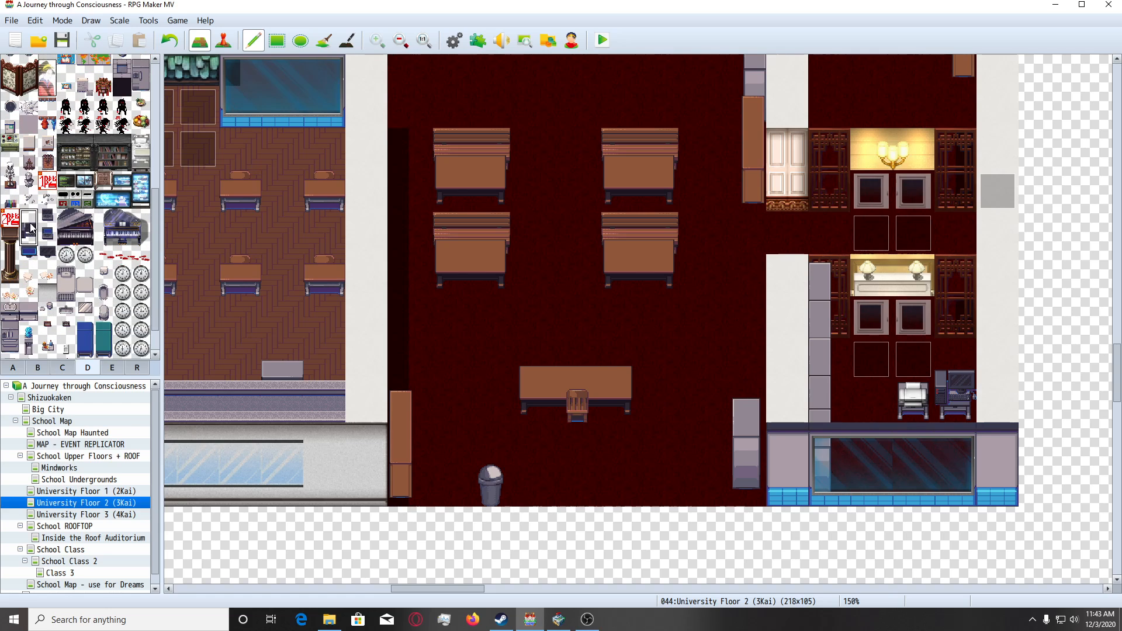
left_click(601, 346)
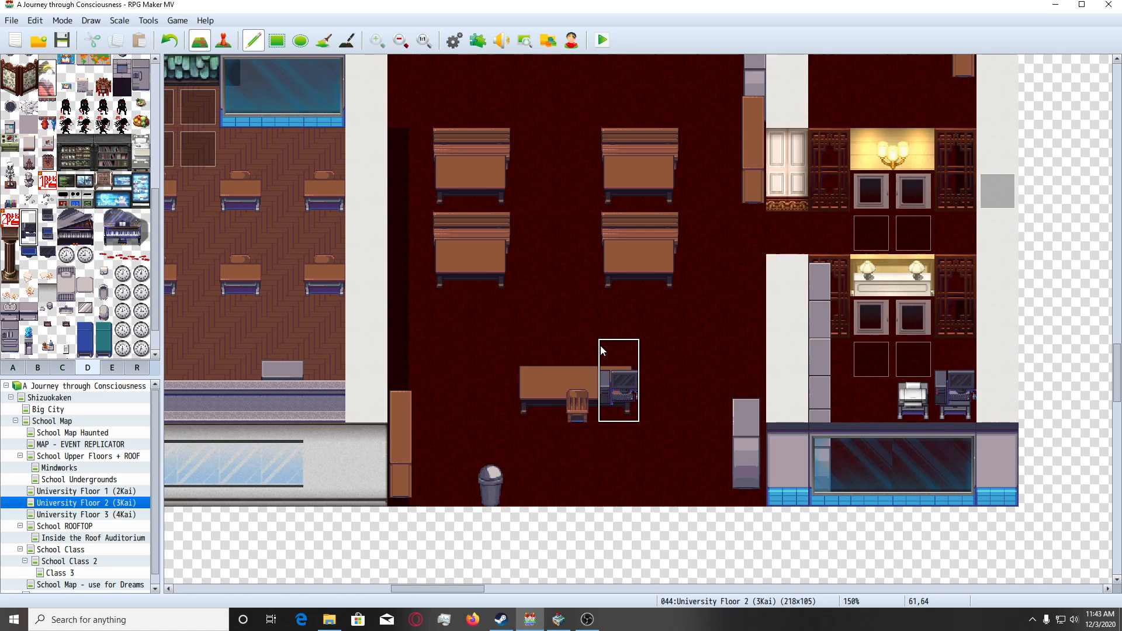
key("ctrl+z")
left_click(539, 356)
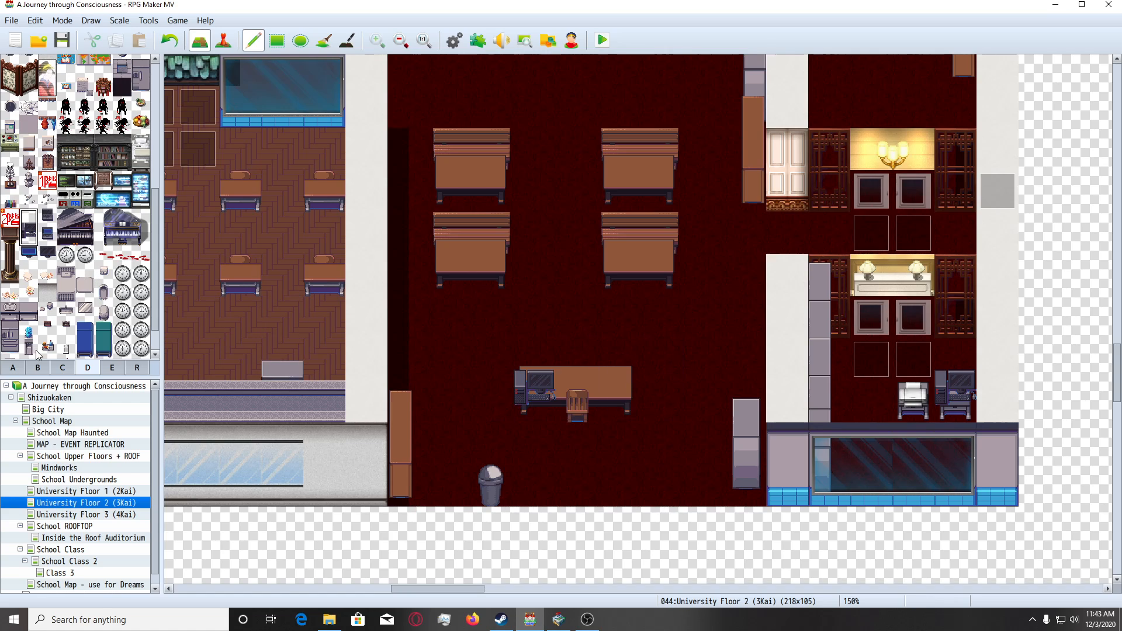
Place the small white table from tileset E against the west wall, just above the brown corner cabinet.
scroll(55, 315, "down", 1)
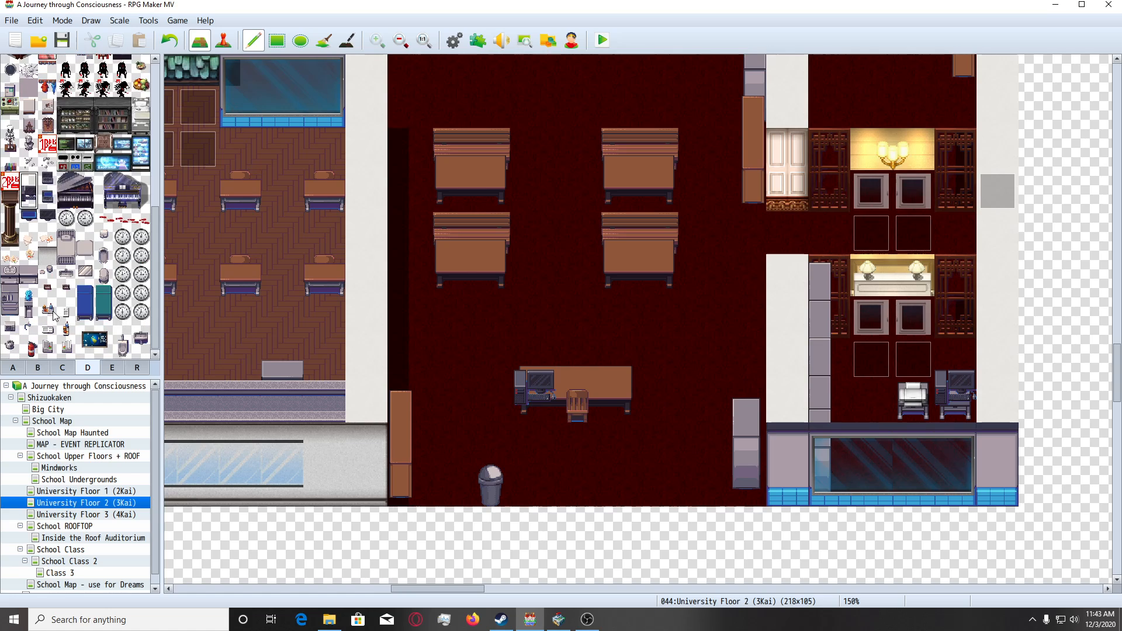
left_click(37, 368)
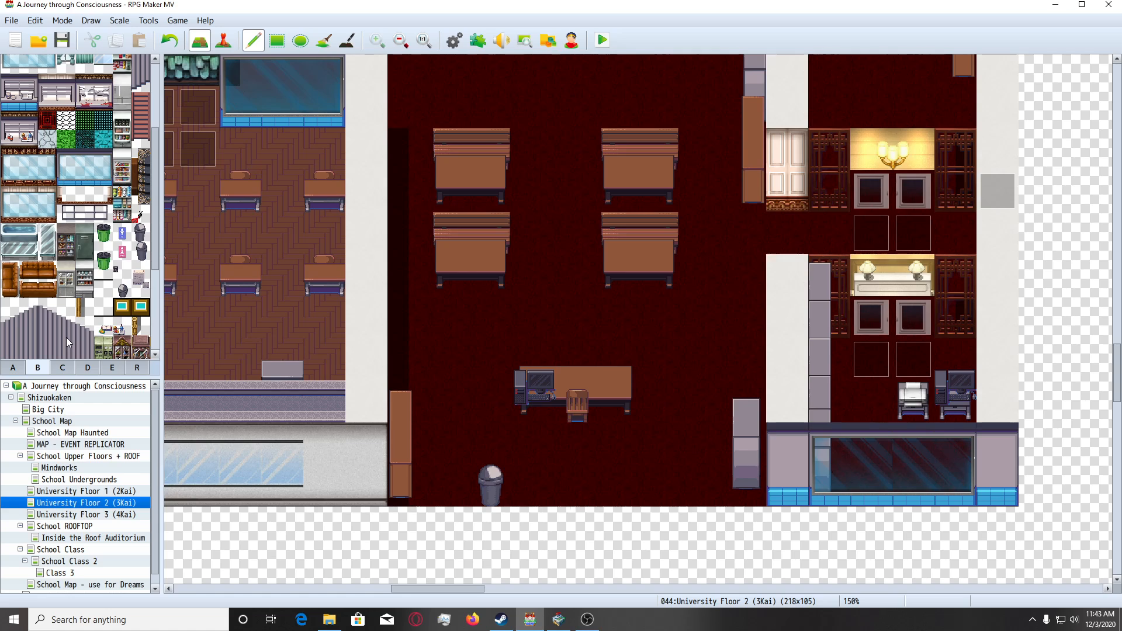
left_click(62, 369)
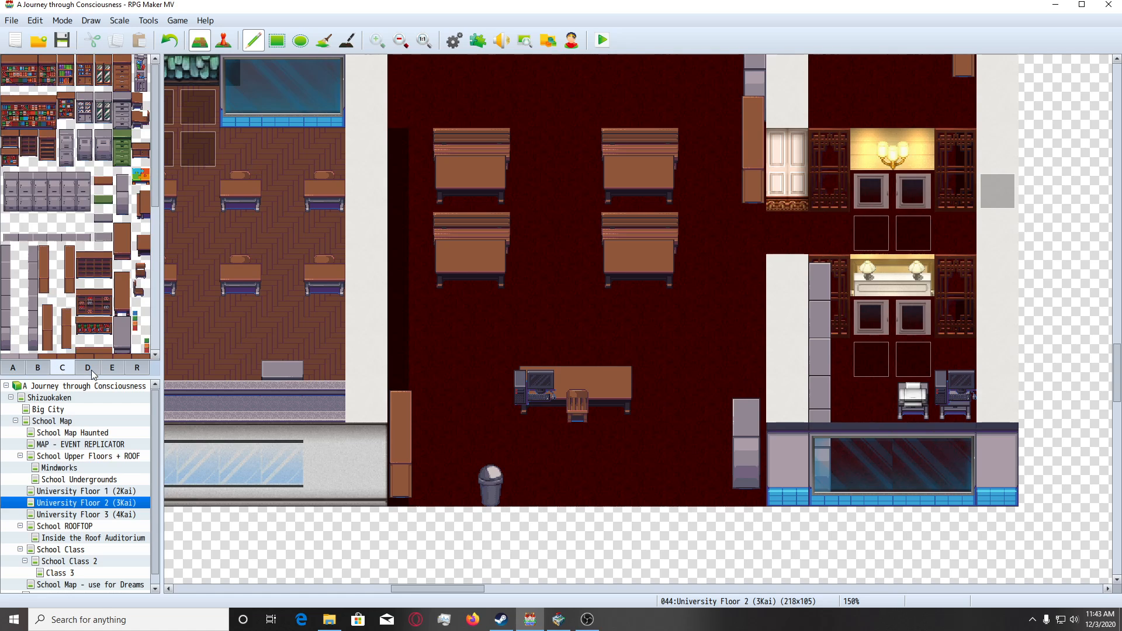
scroll(128, 212, "down", 3)
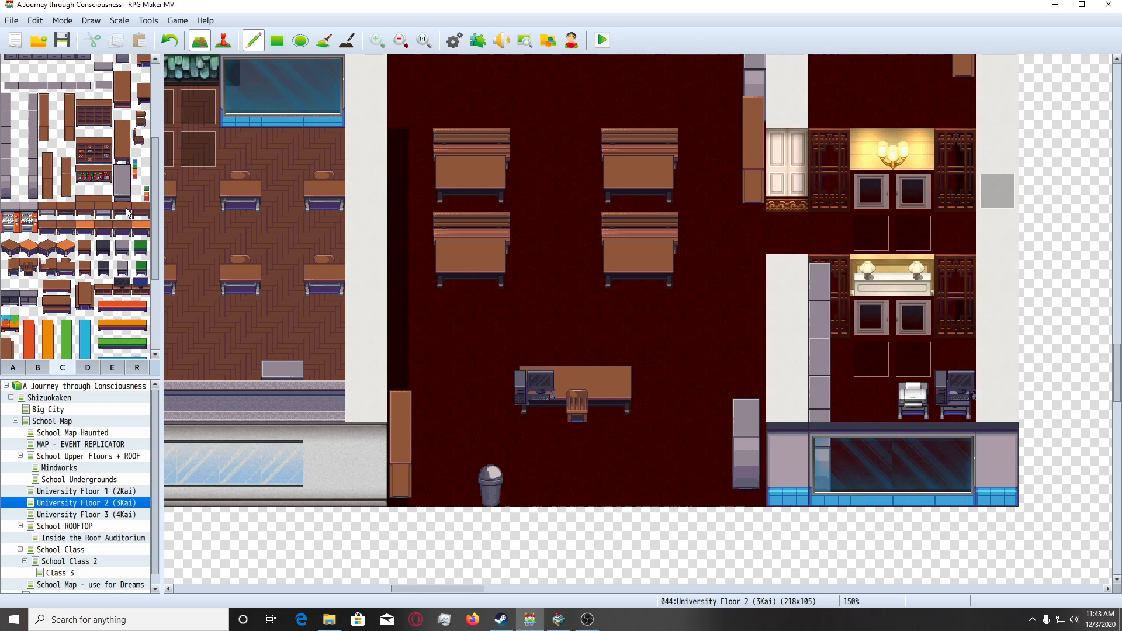
left_click(113, 368)
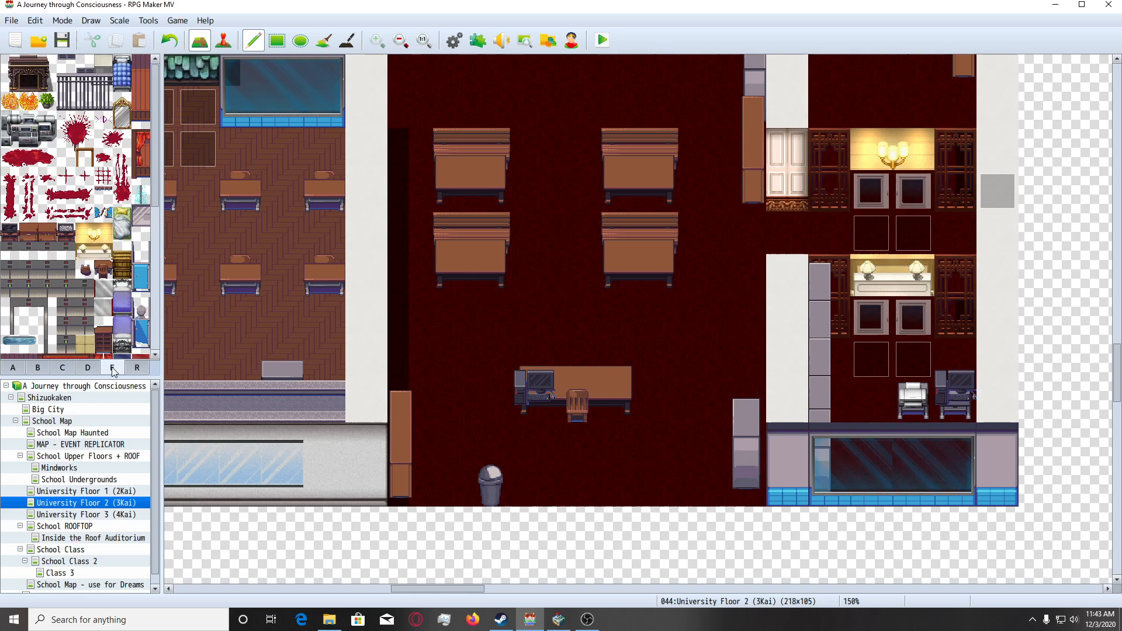
left_click(104, 63)
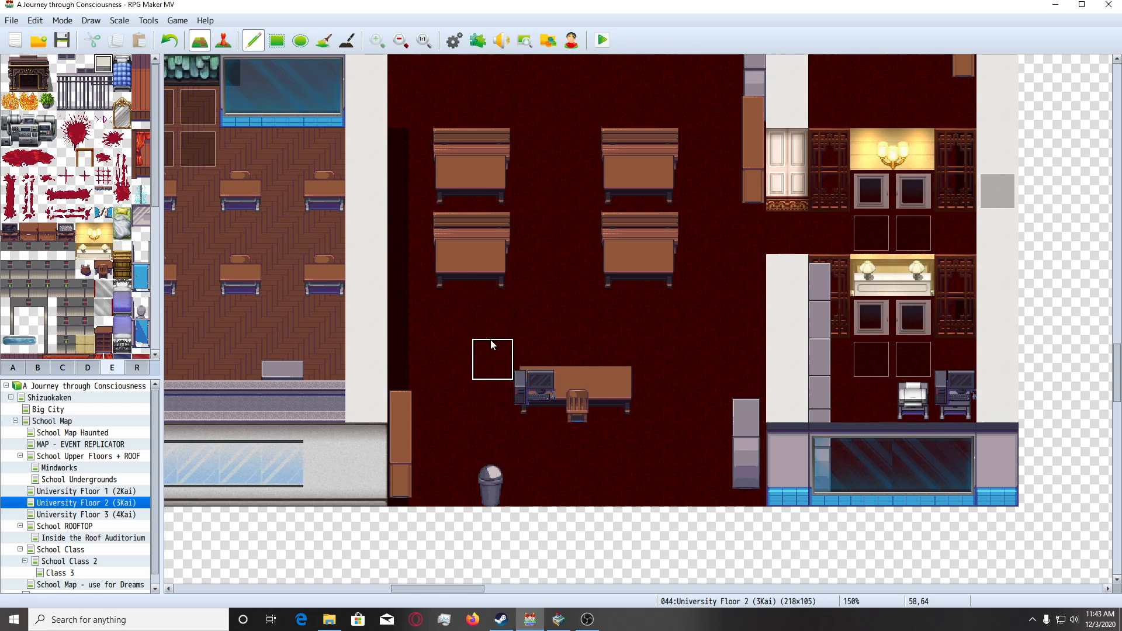
left_click(409, 360)
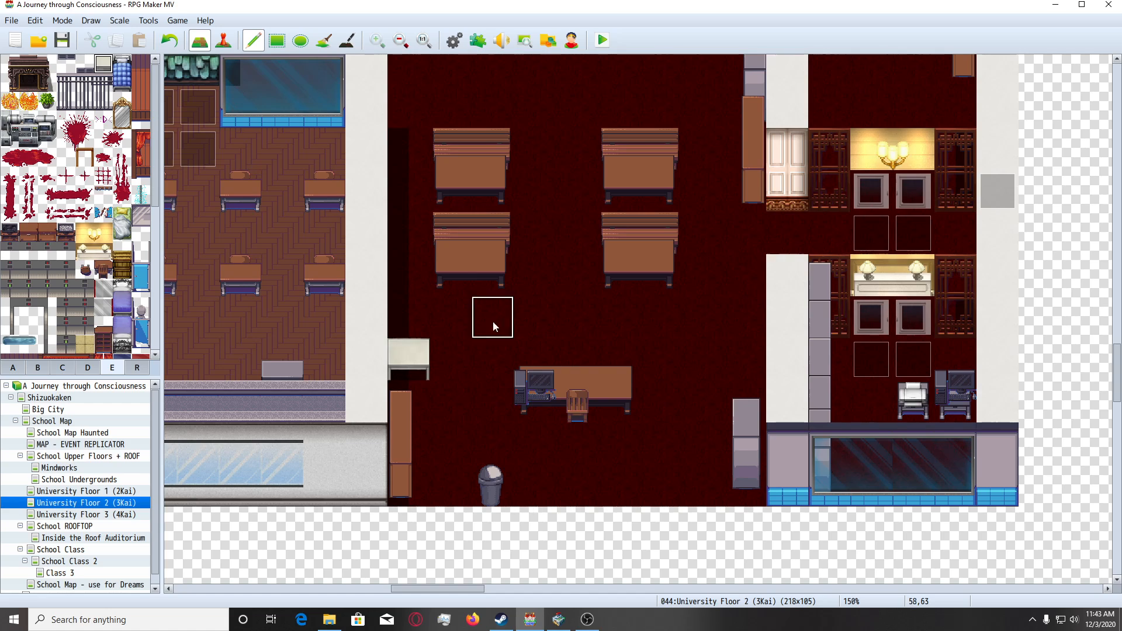
Place the wall-mounted air conditioner from tileset B on the north wall above the bookshelf's east end.
left_click(62, 368)
left_click(39, 369)
scroll(83, 341, "down", 5)
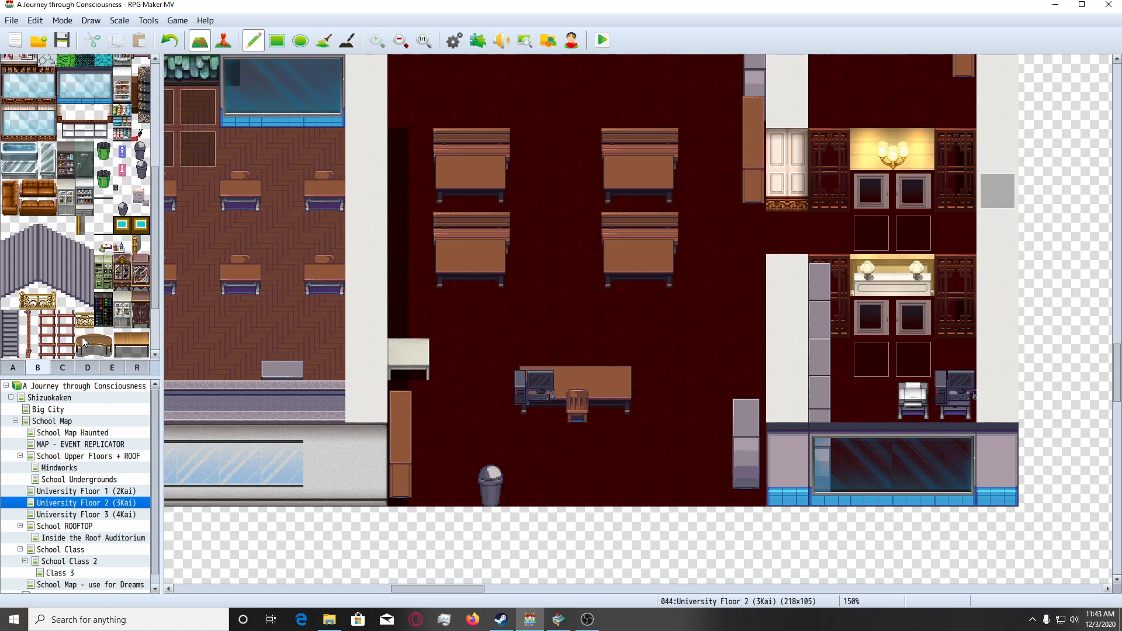
scroll(549, 352, "up", 3)
scroll(549, 353, "up", 5)
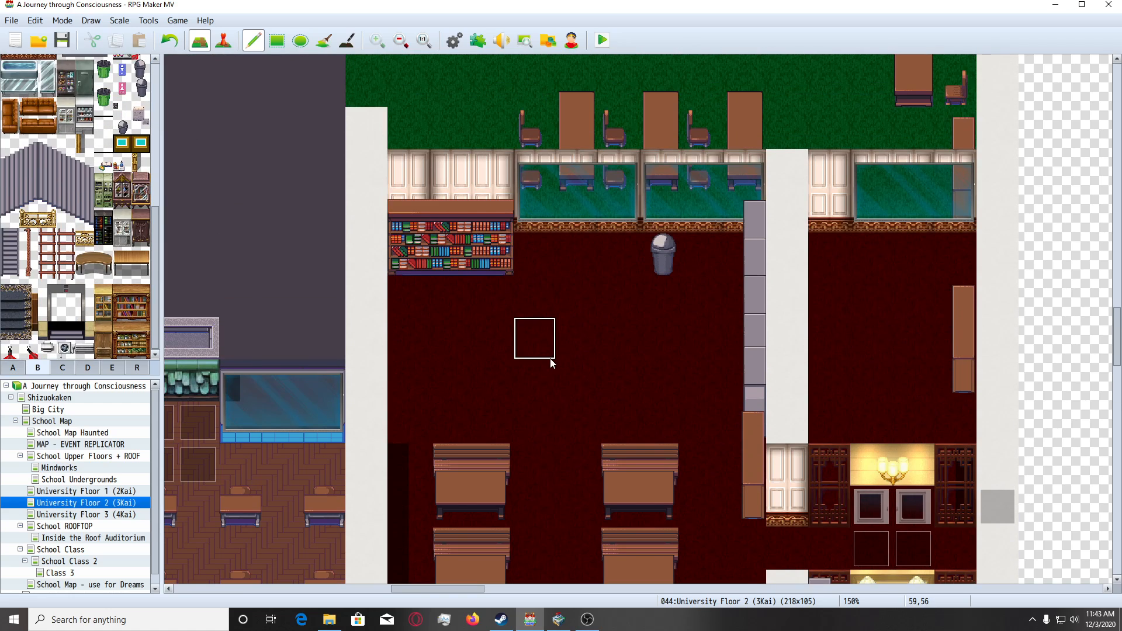
left_click(81, 349)
left_click(489, 167)
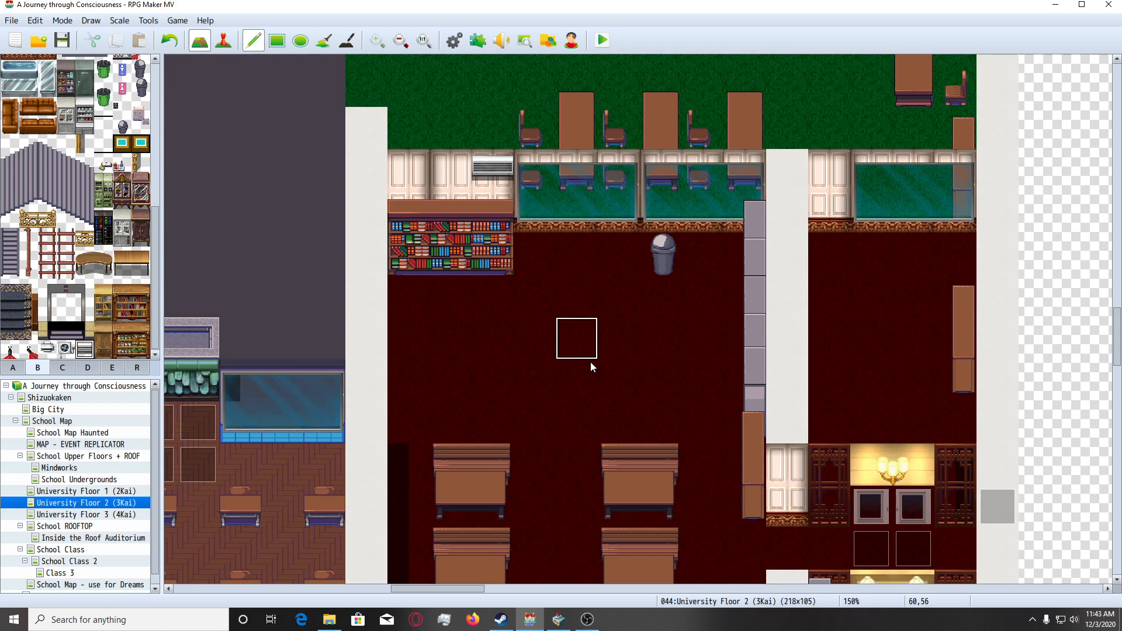
Examine the classroom from its north wall down to the teacher's desk for empty spots that still need furnishing.
scroll(590, 361, "down", 2)
scroll(533, 367, "down", 4)
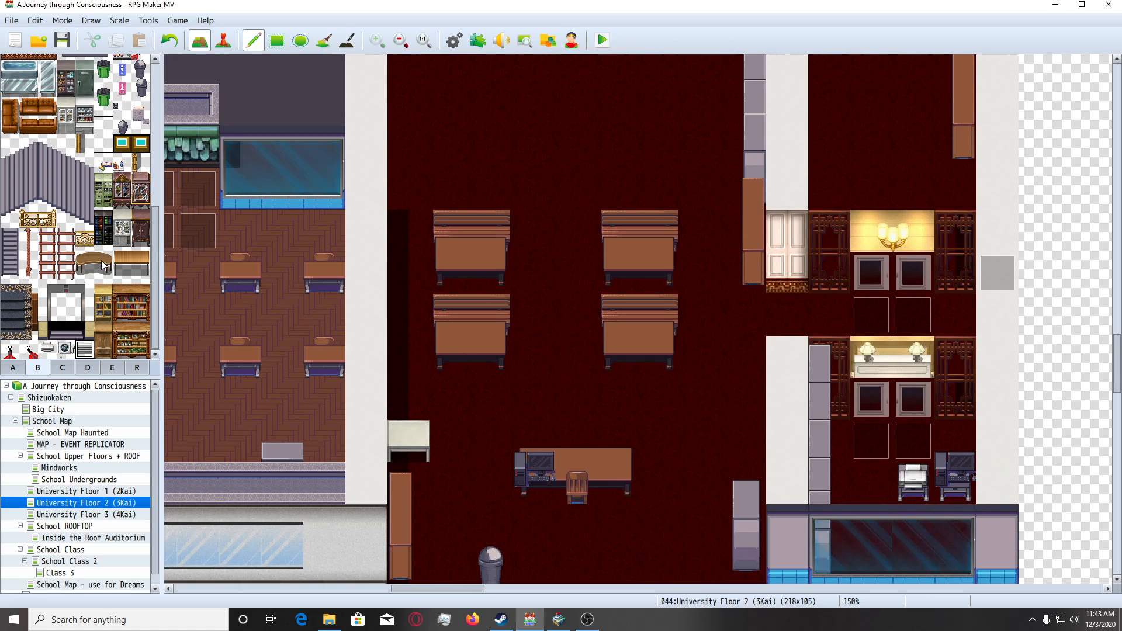
scroll(611, 316, "up", 3)
scroll(608, 315, "up", 2)
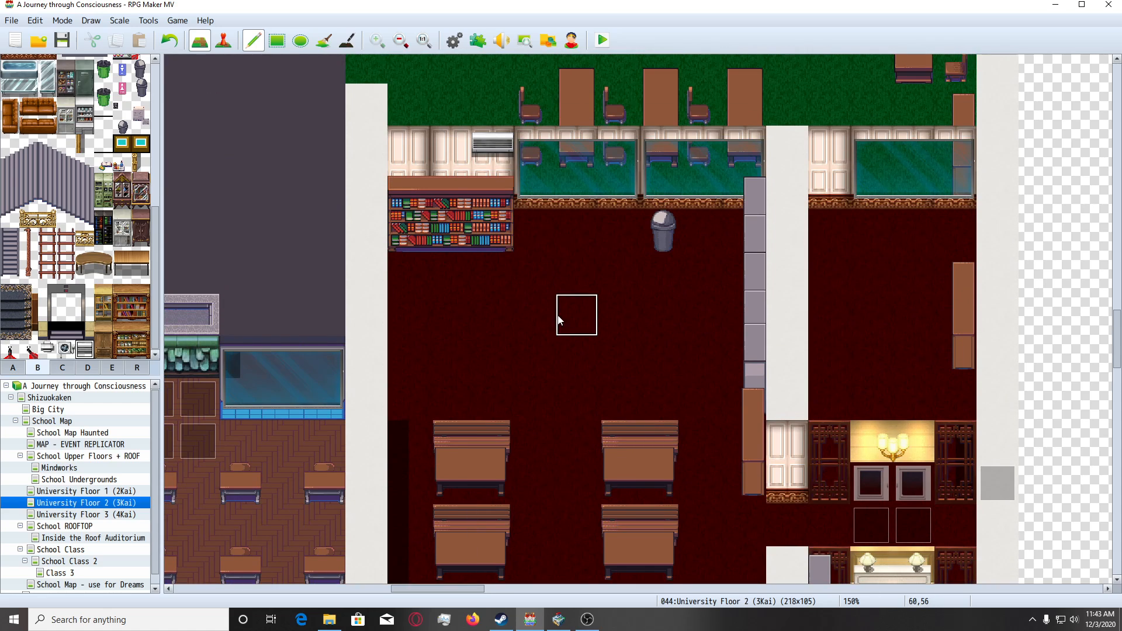
scroll(559, 321, "down", 5)
scroll(535, 346, "down", 2)
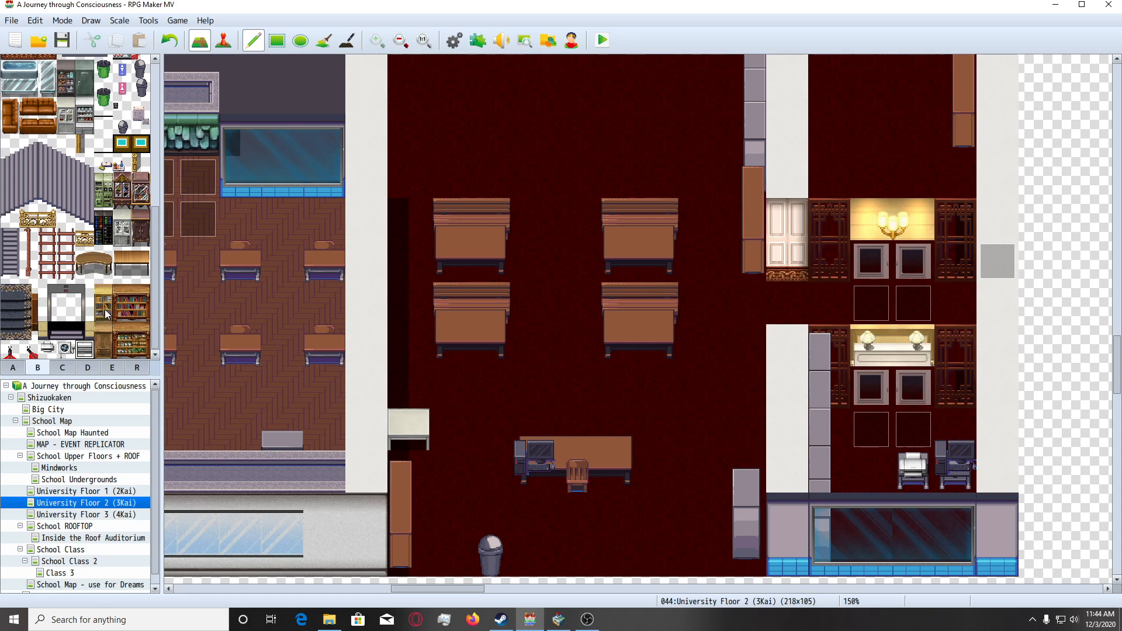
scroll(105, 310, "up", 1)
scroll(99, 327, "down", 1)
Browse tilesets D, E, B and C for further objects that suit the classroom.
left_click(85, 373)
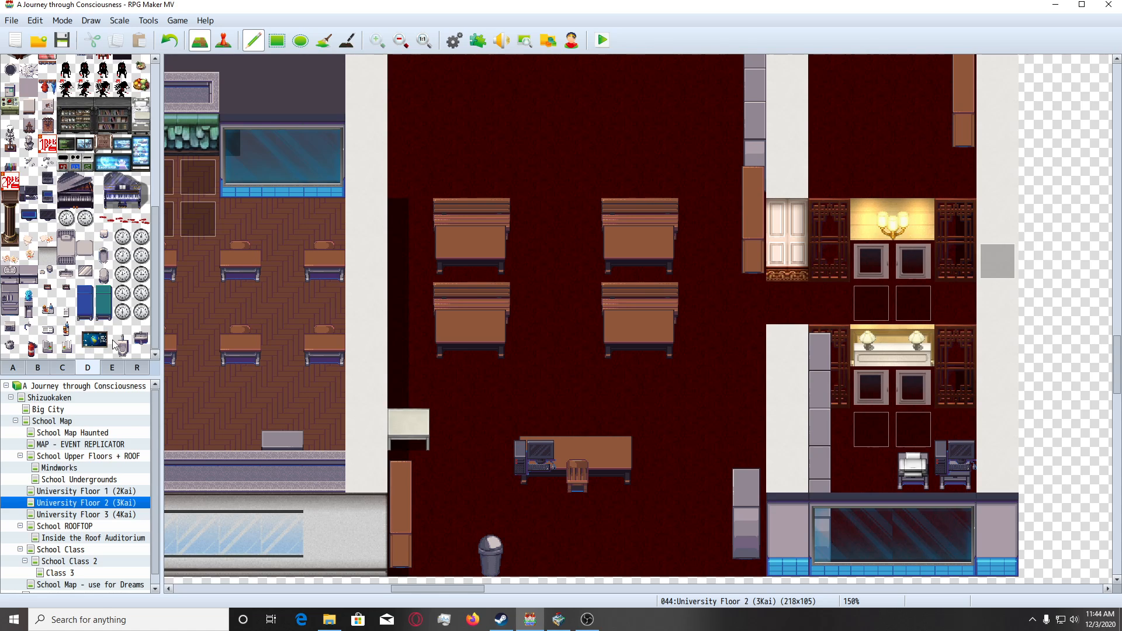
scroll(105, 332, "up", 1)
scroll(105, 331, "up", 1)
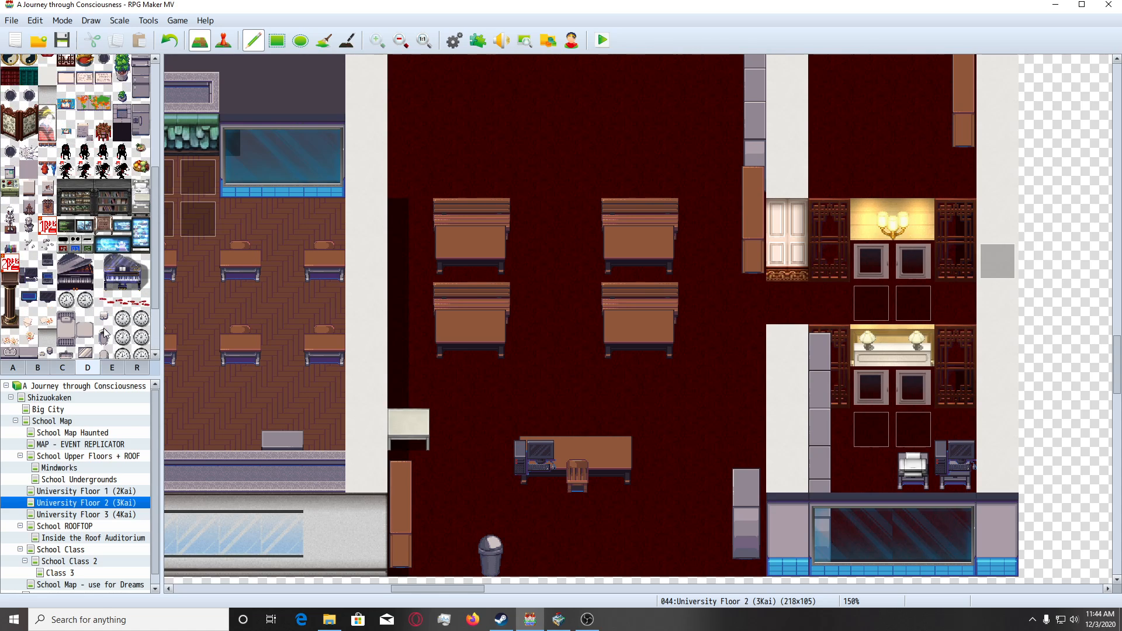
scroll(105, 331, "down", 2)
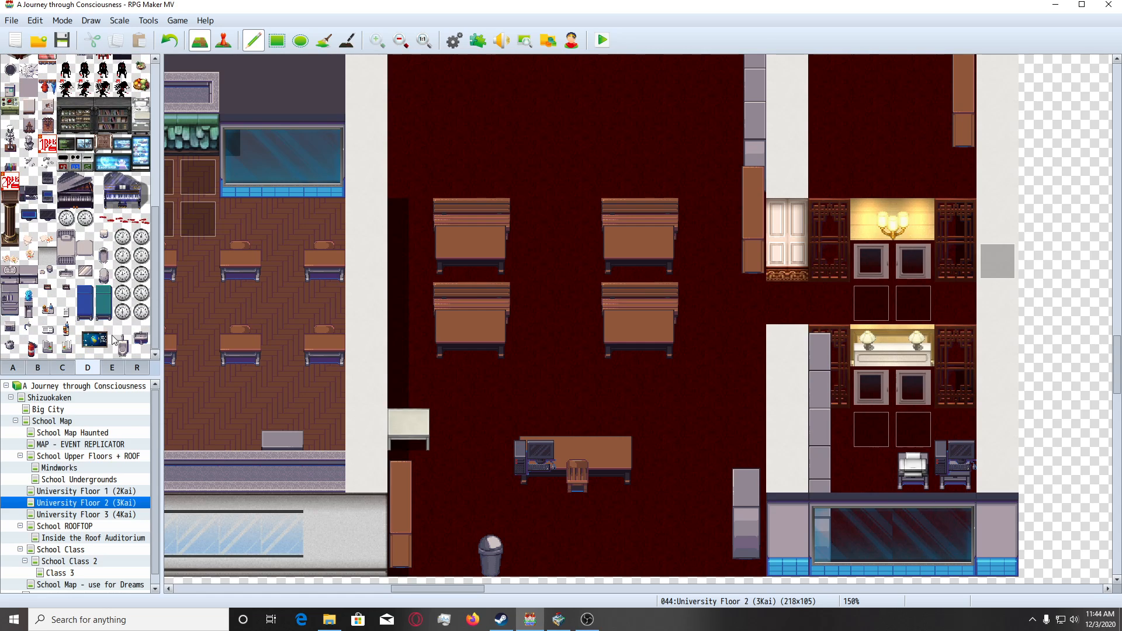
left_click(120, 370)
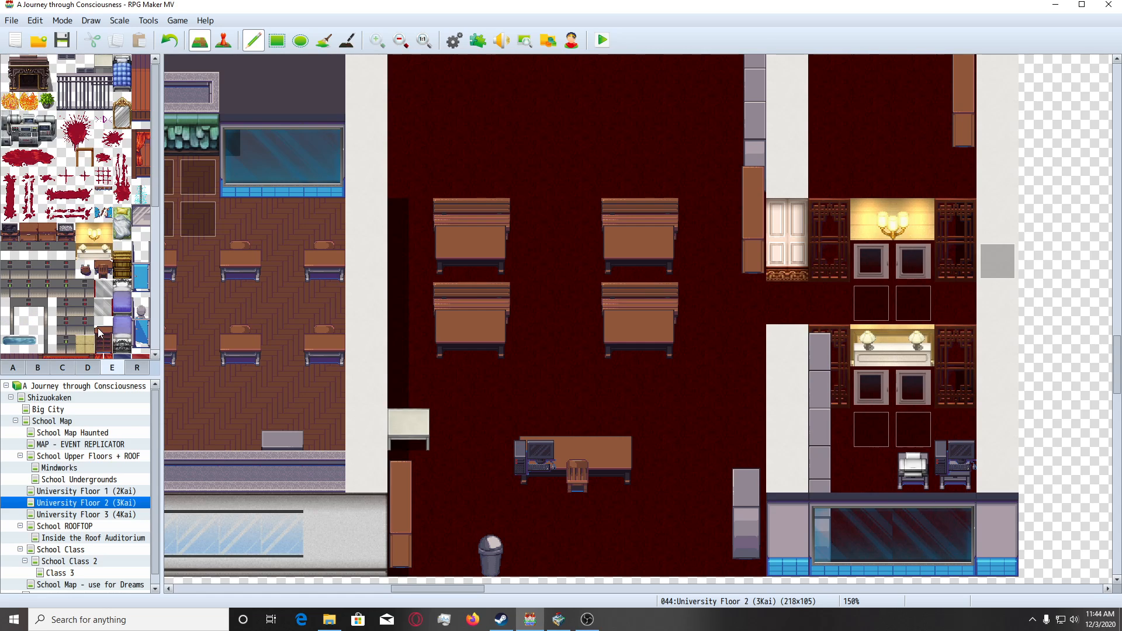
scroll(98, 331, "down", 6)
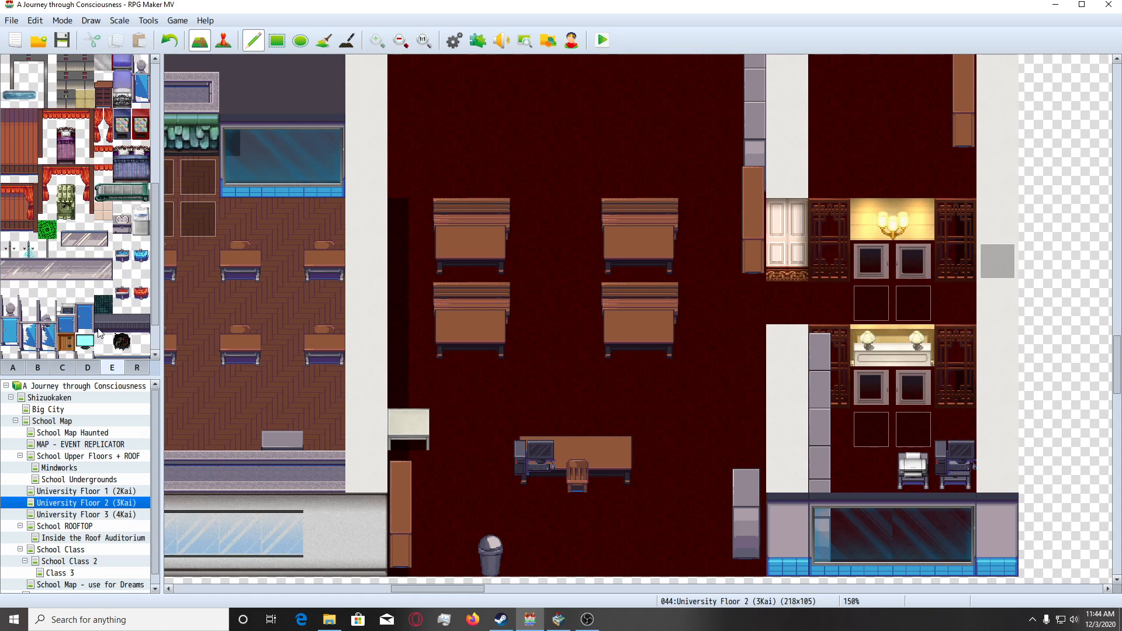
left_click(43, 368)
scroll(80, 332, "down", 3)
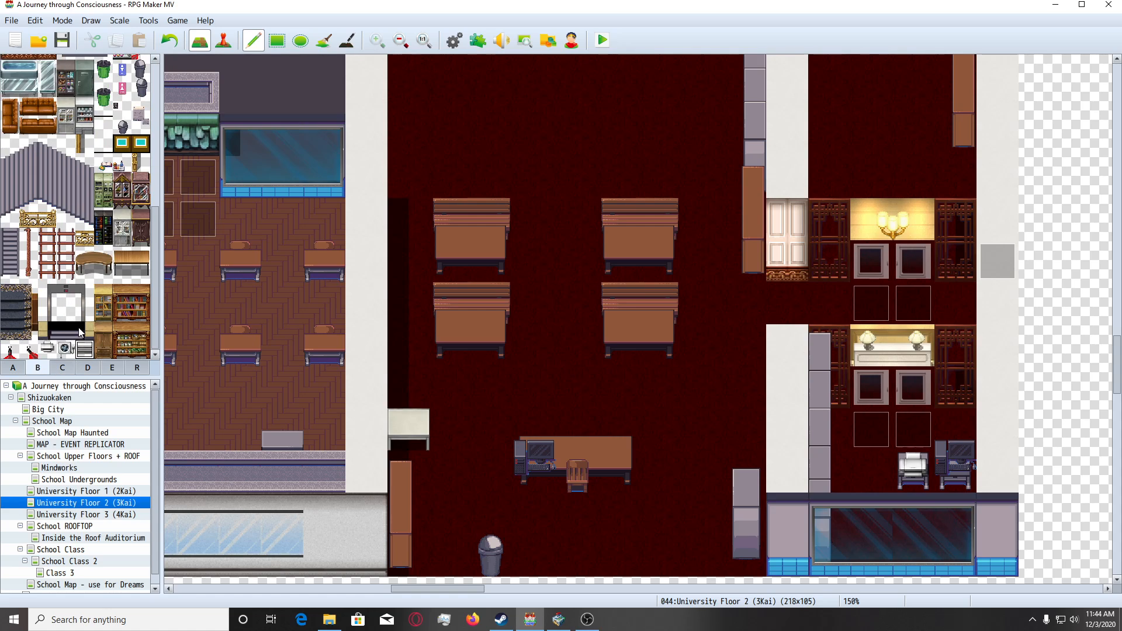
scroll(80, 332, "down", 5)
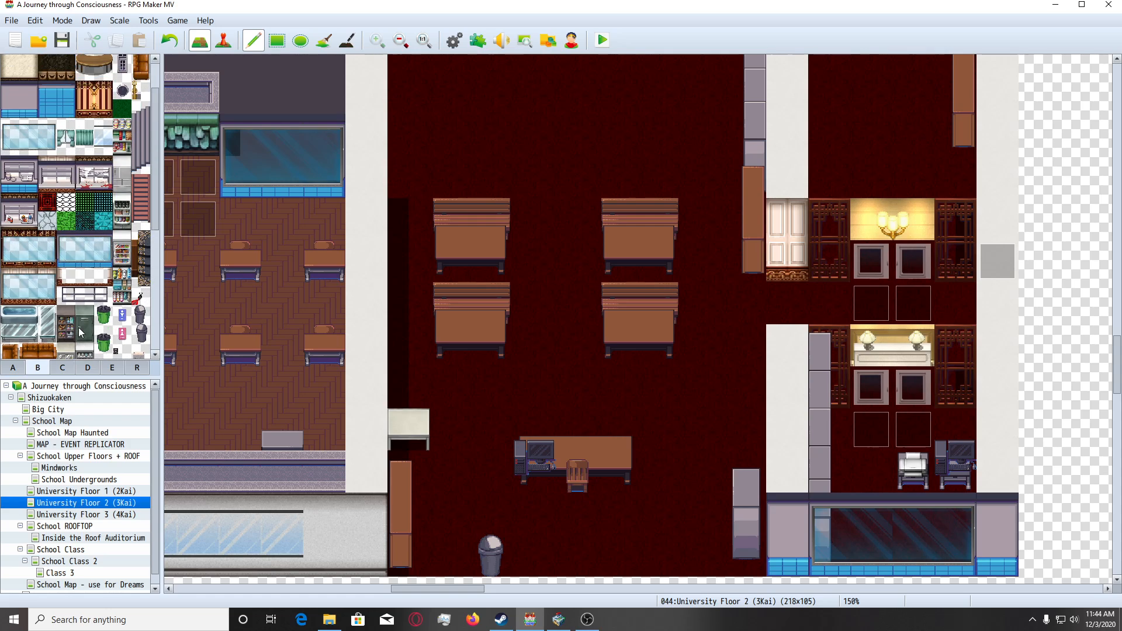
left_click(63, 367)
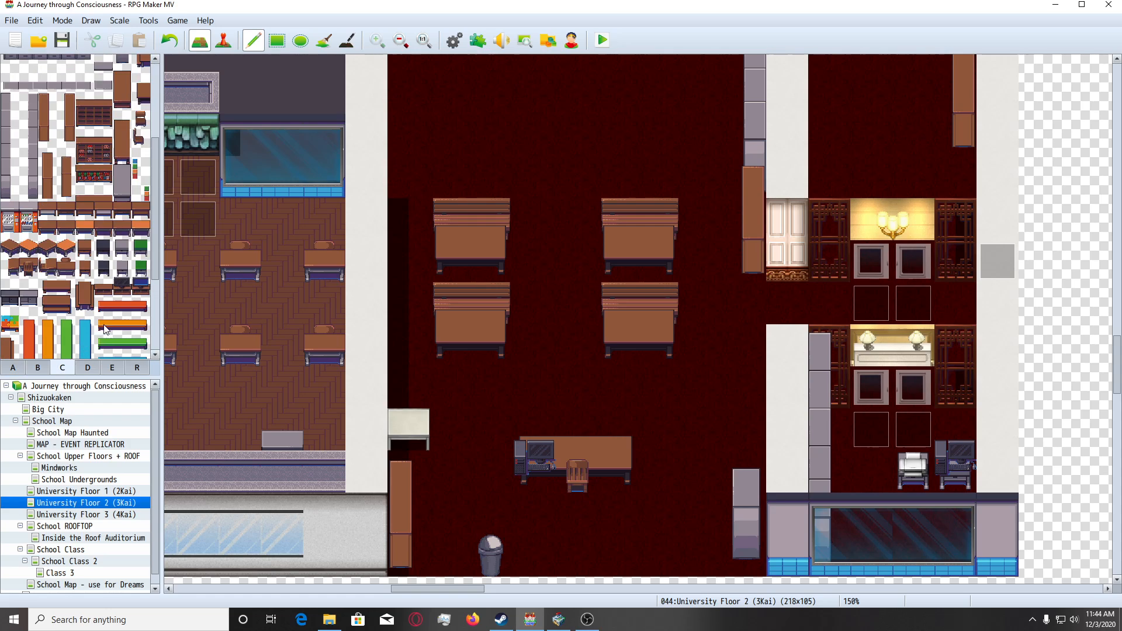
scroll(107, 330, "down", 3)
scroll(105, 325, "down", 1)
scroll(106, 325, "up", 1)
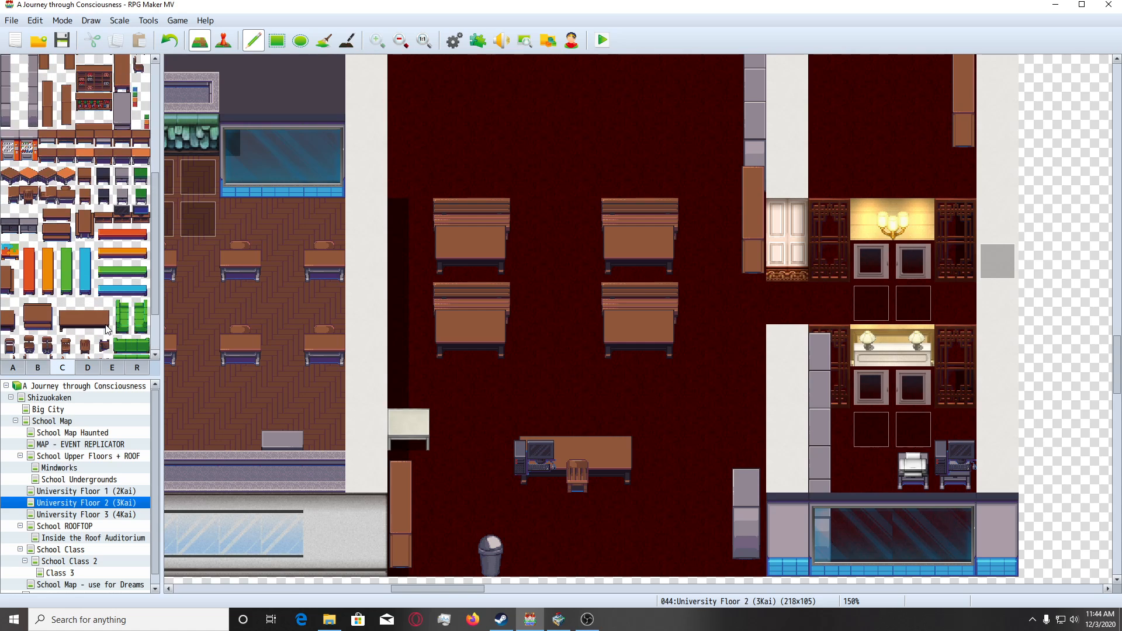
scroll(107, 330, "up", 5)
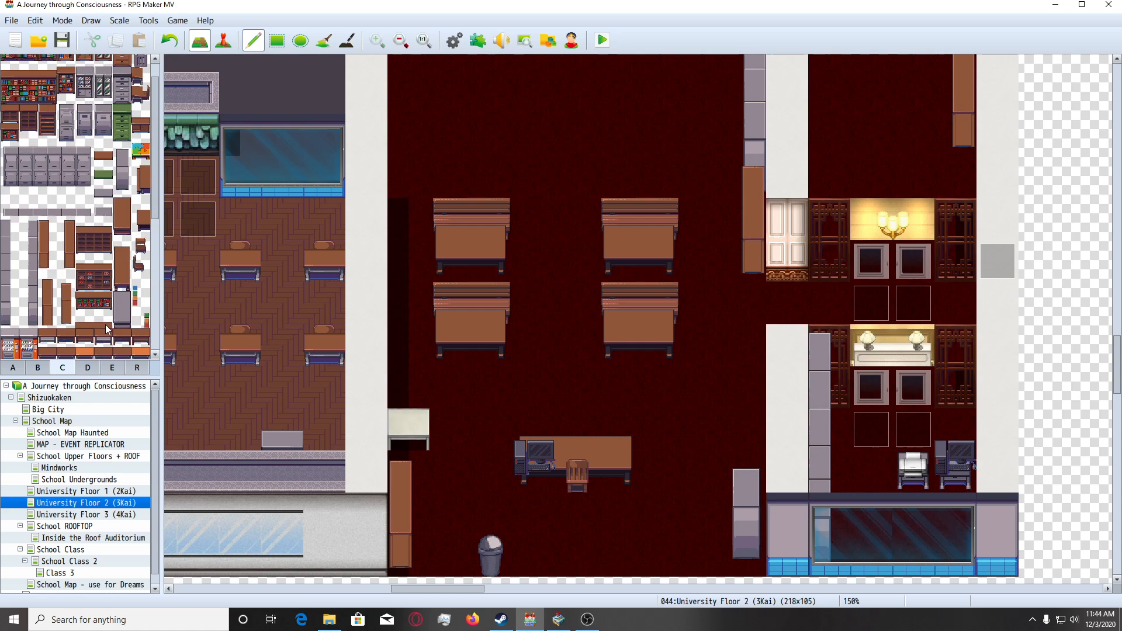
left_click(92, 368)
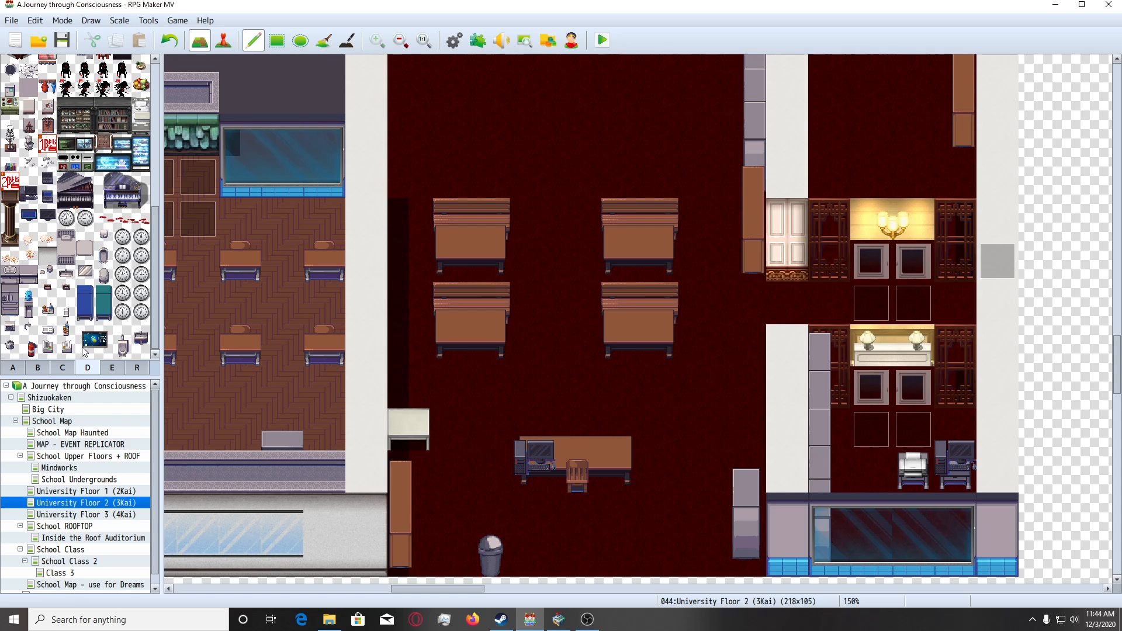
scroll(85, 351, "up", 3)
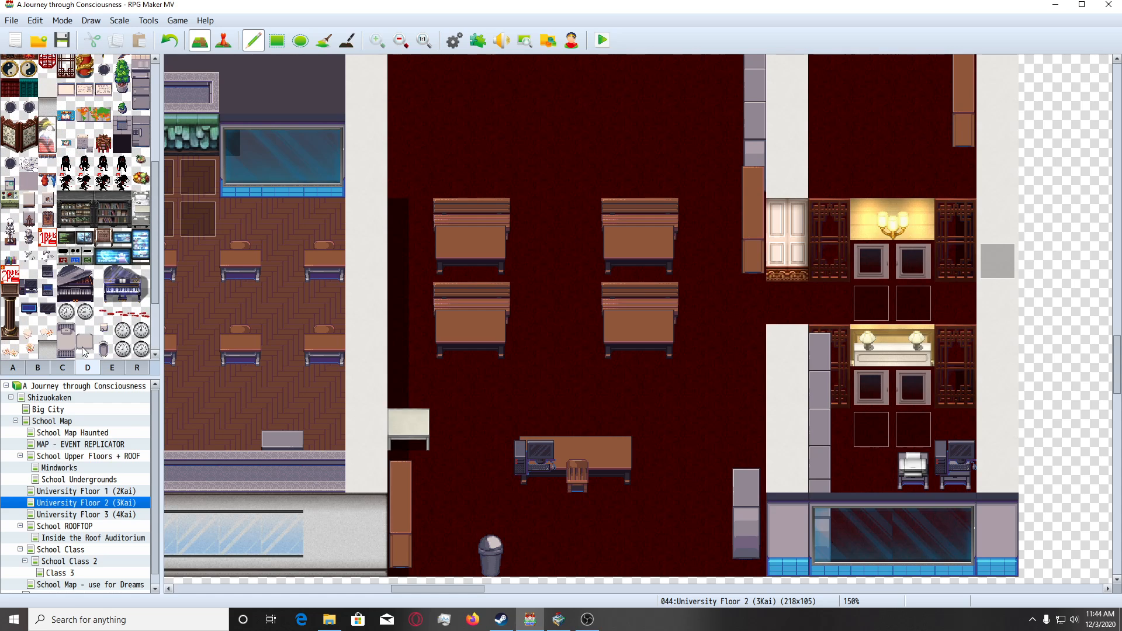
scroll(84, 351, "up", 6)
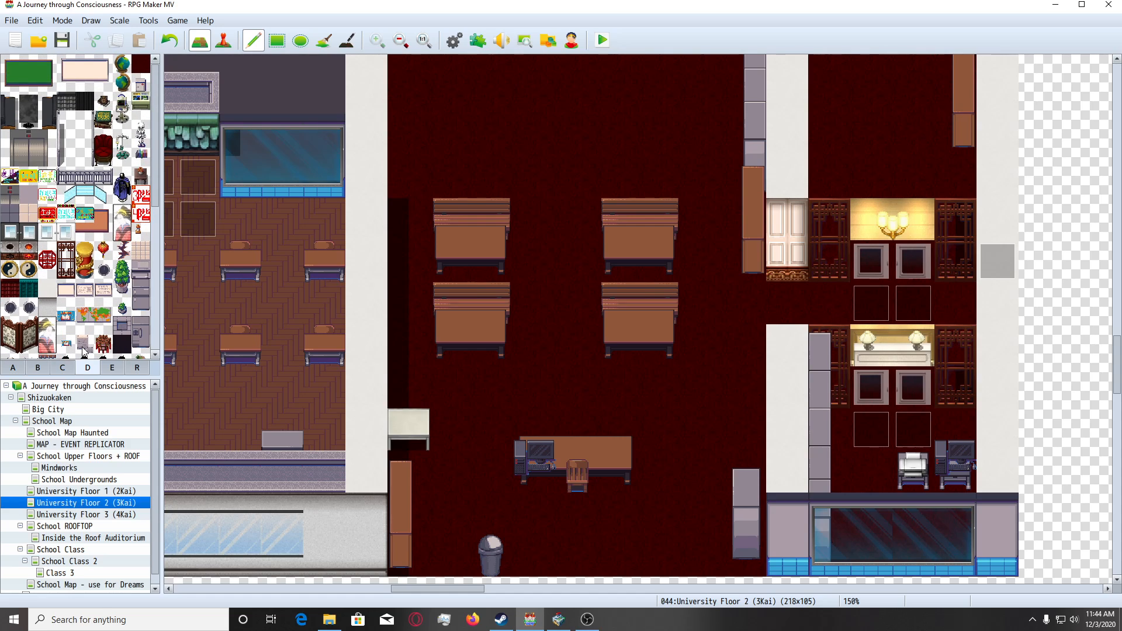
scroll(83, 349, "down", 2)
scroll(84, 351, "down", 2)
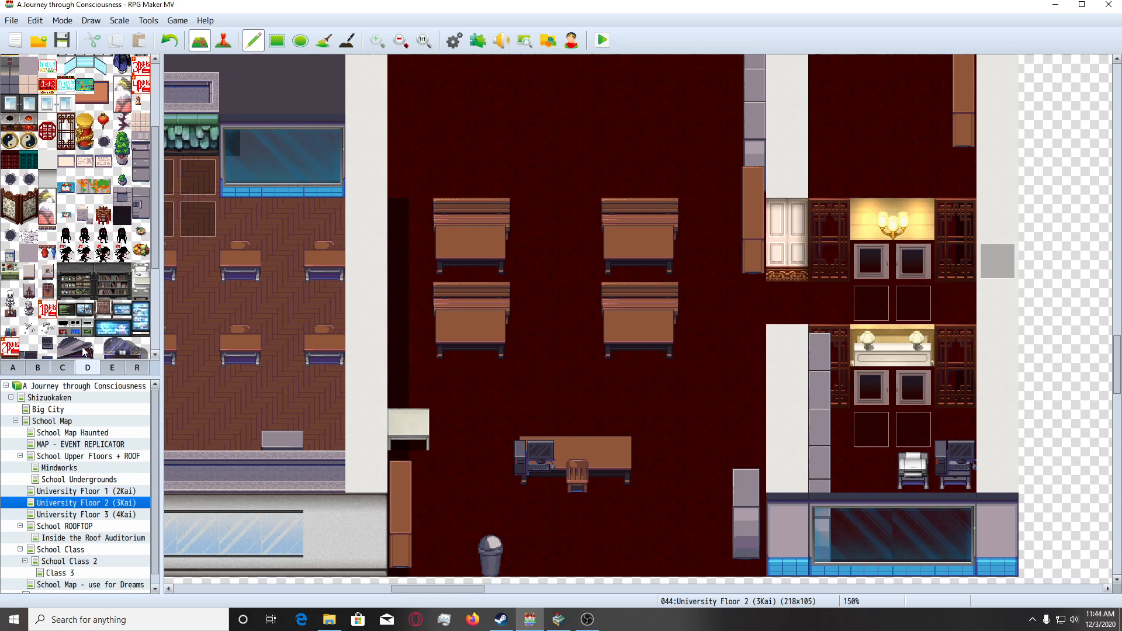
scroll(85, 351, "down", 5)
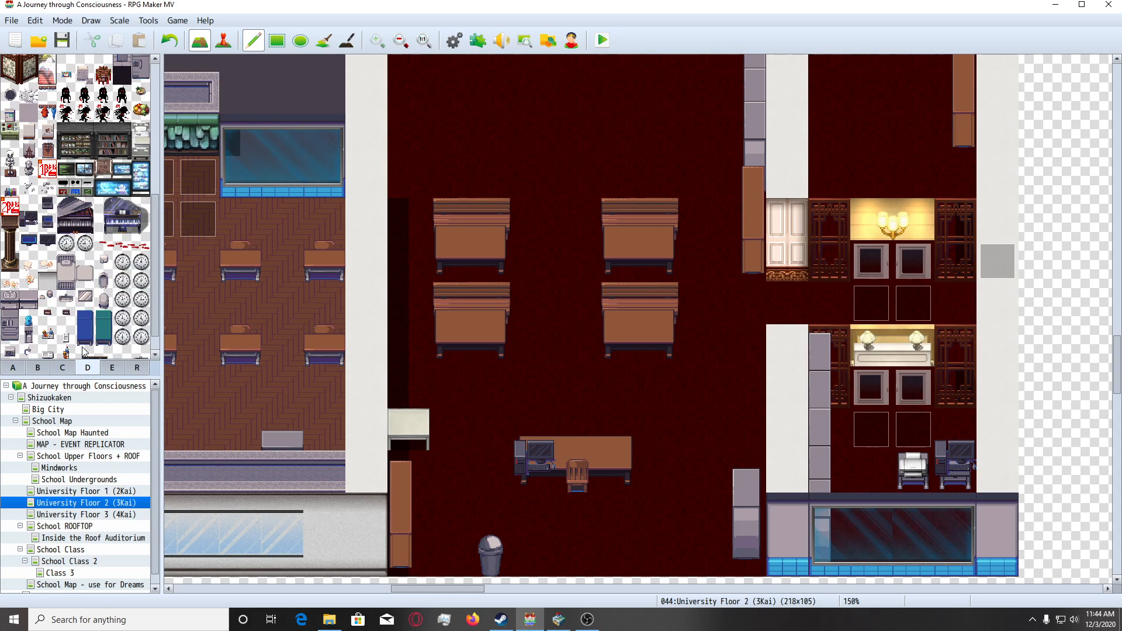
scroll(84, 351, "down", 1)
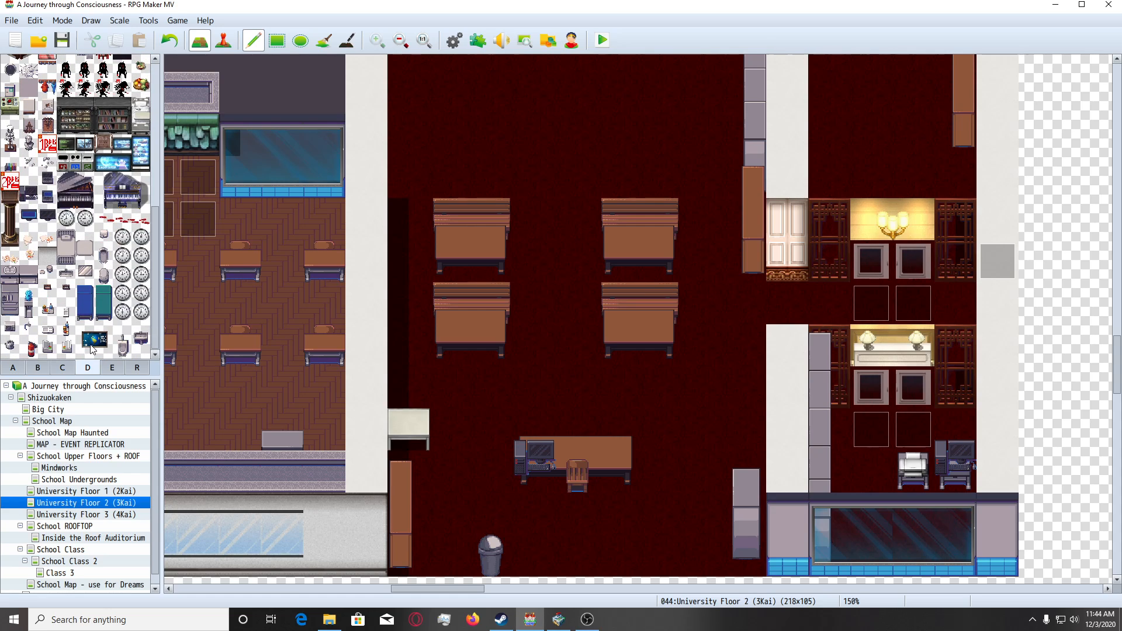
Compare the classroom and its neighbouring rooms with the wall decorations available in tileset D.
scroll(585, 246, "up", 1)
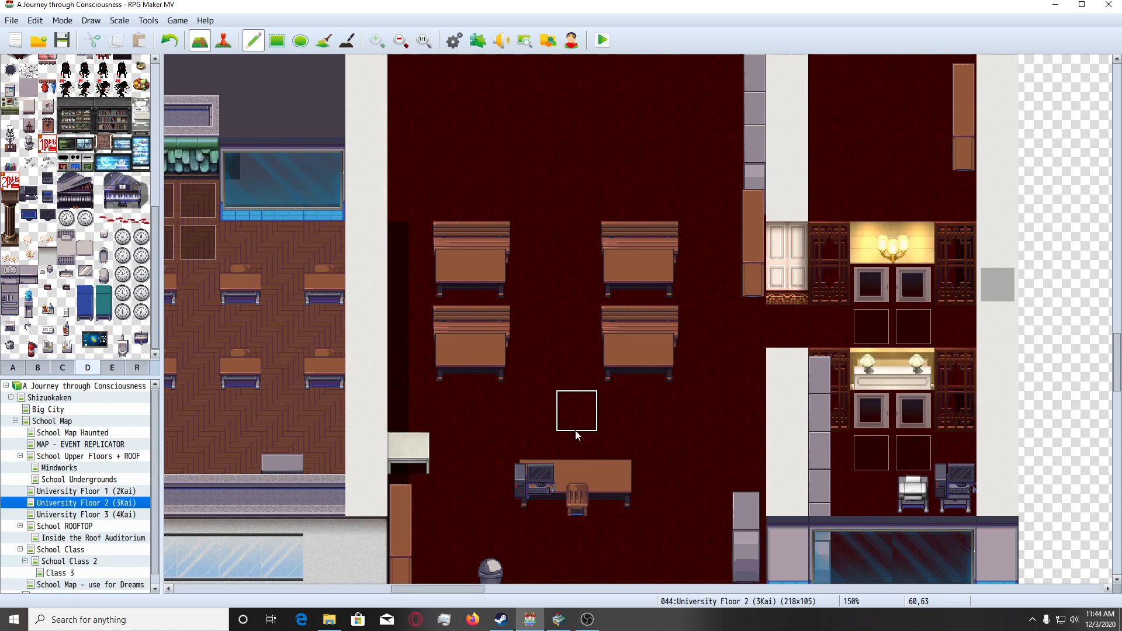
scroll(575, 435, "down", 2)
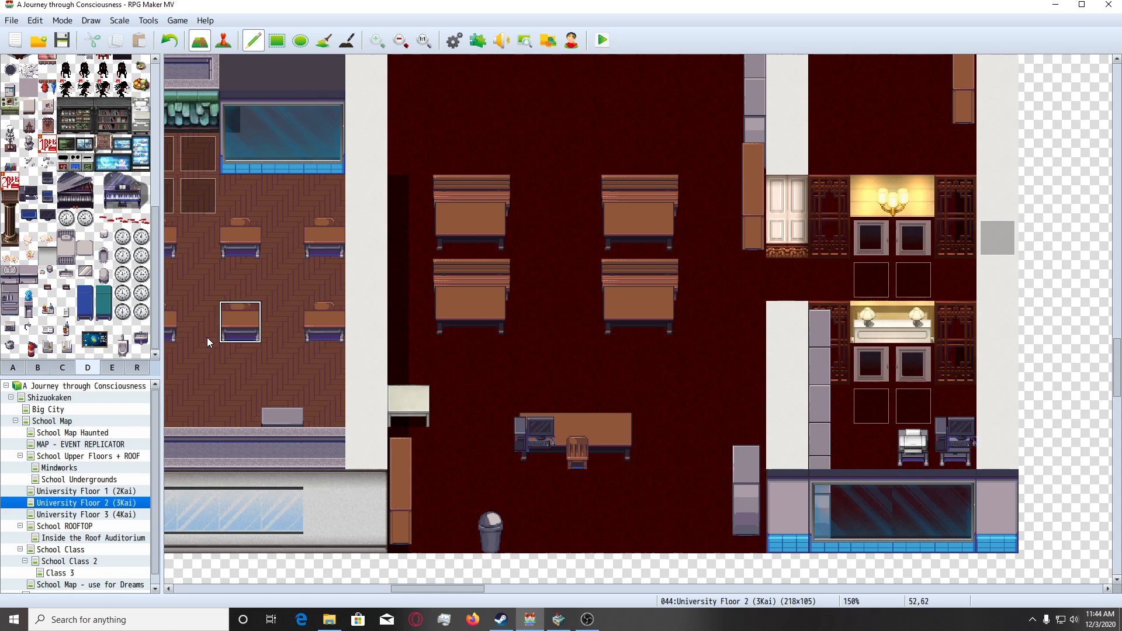
scroll(83, 340, "up", 2)
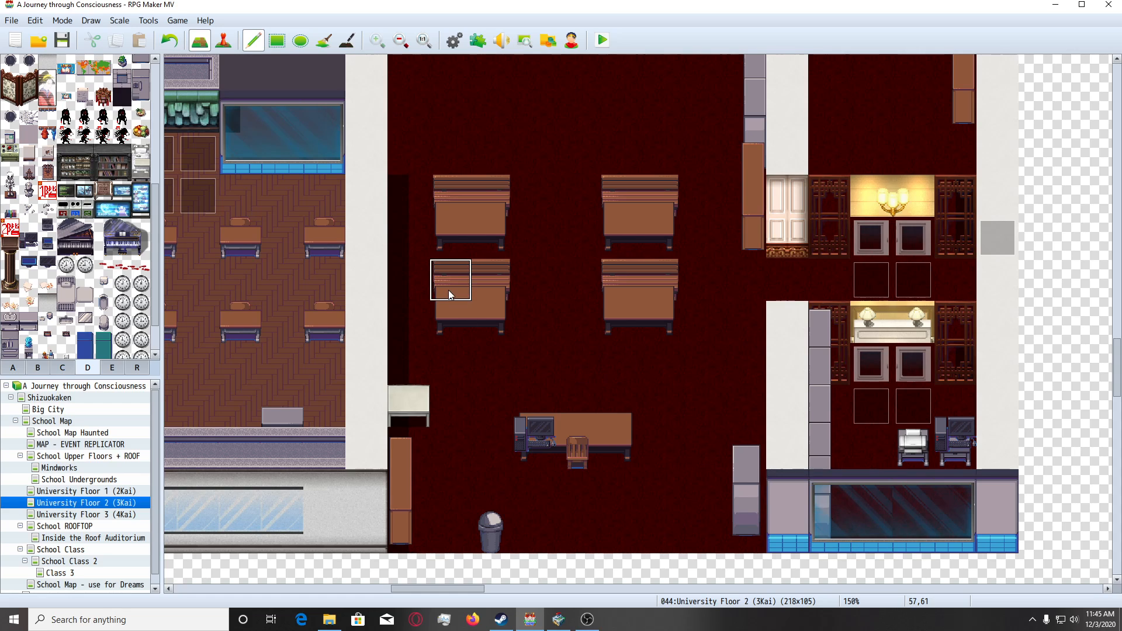
scroll(523, 346, "up", 2)
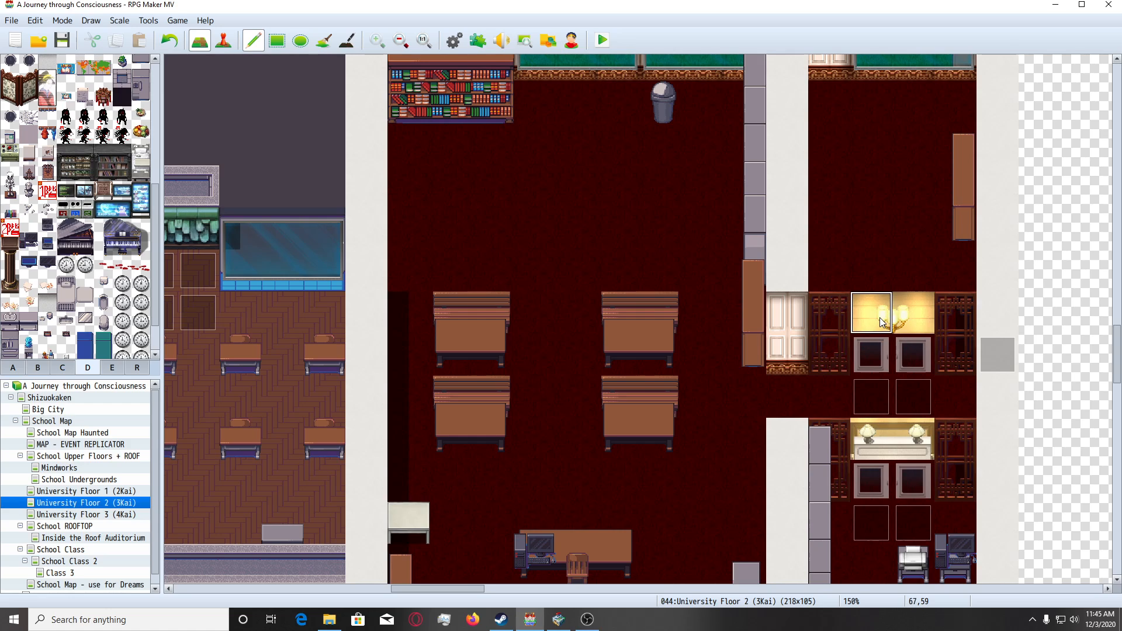
scroll(903, 345, "down", 2)
scroll(897, 361, "down", 1)
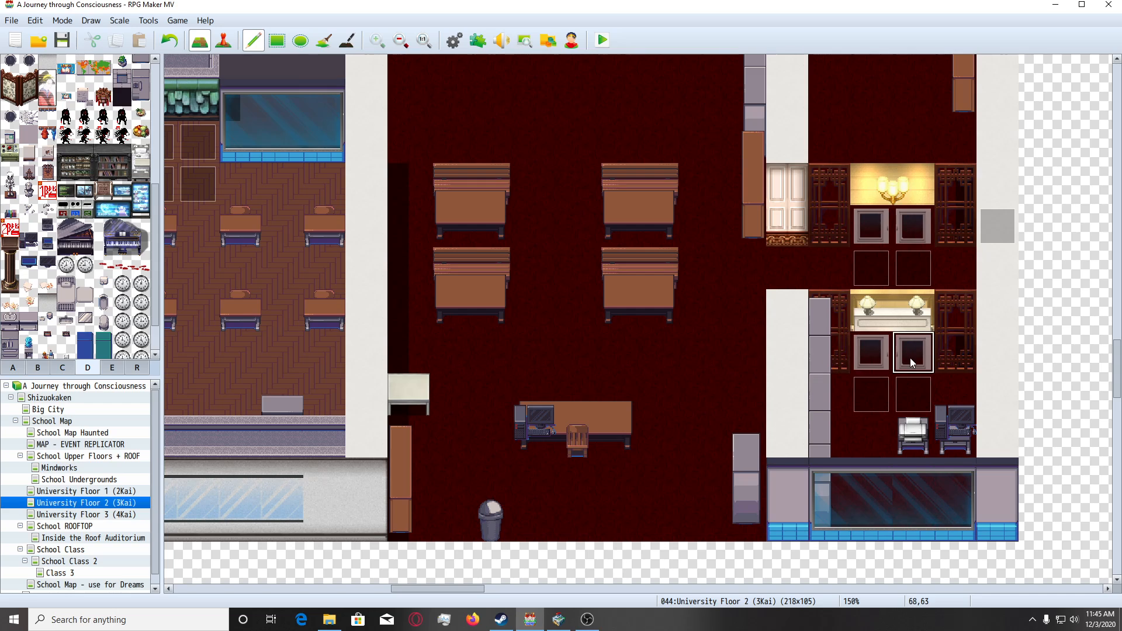
scroll(95, 299, "up", 4)
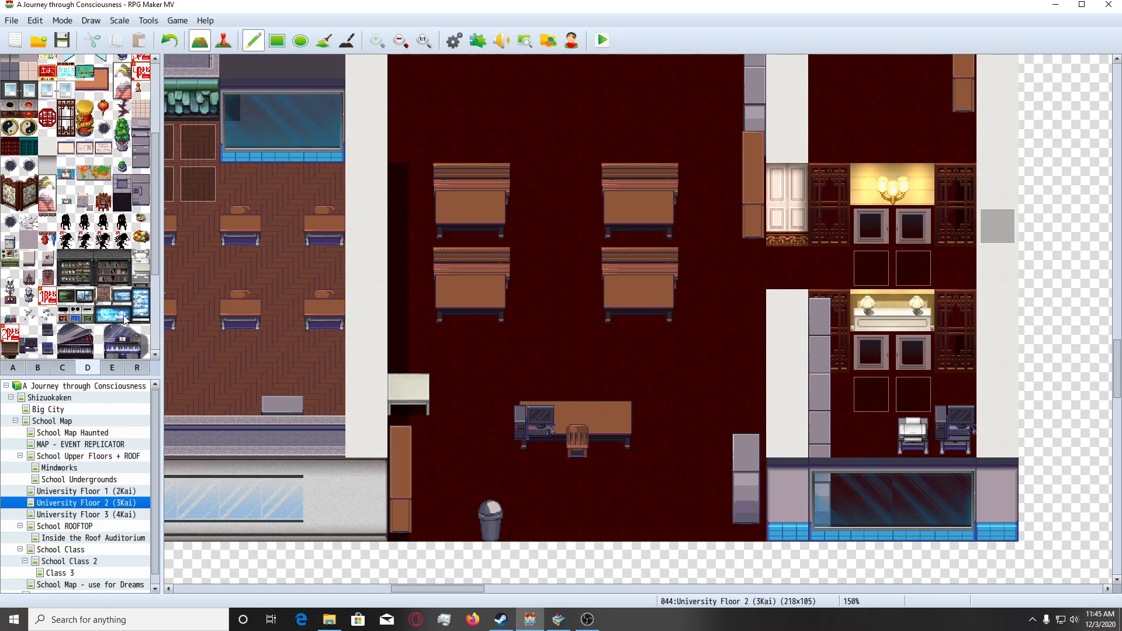
scroll(117, 315, "up", 2)
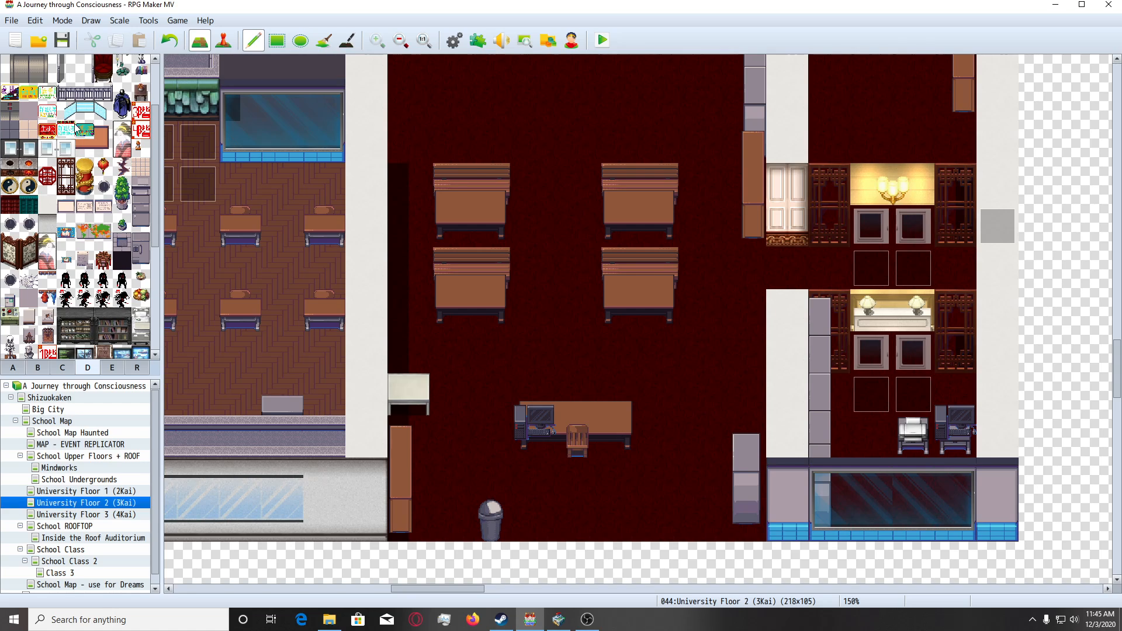
scroll(659, 450, "up", 2)
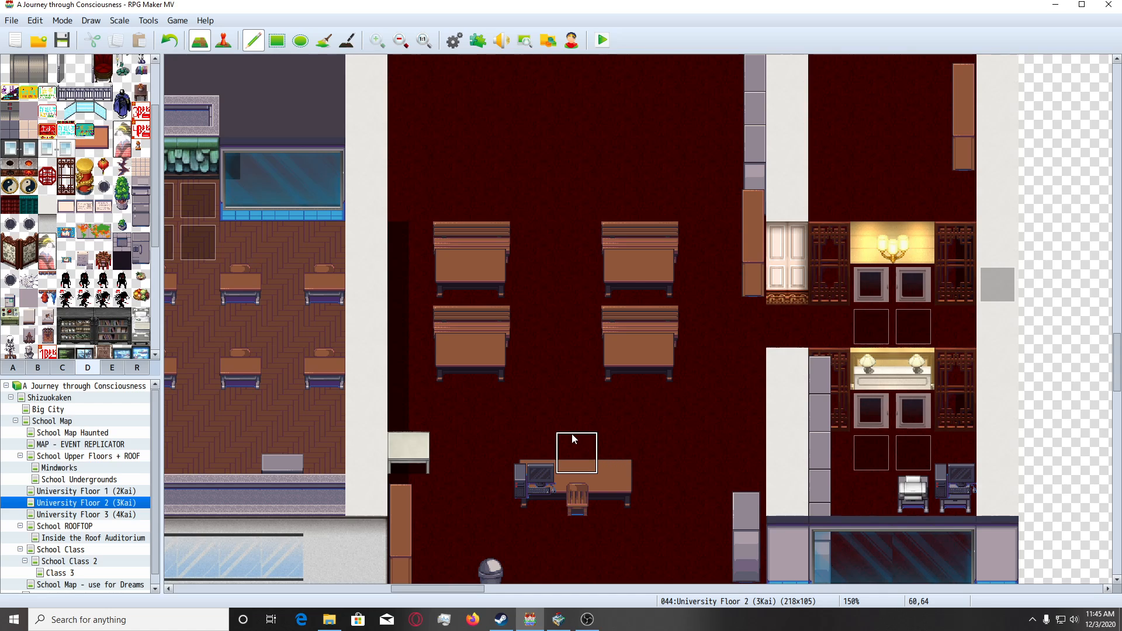
scroll(570, 433, "up", 2)
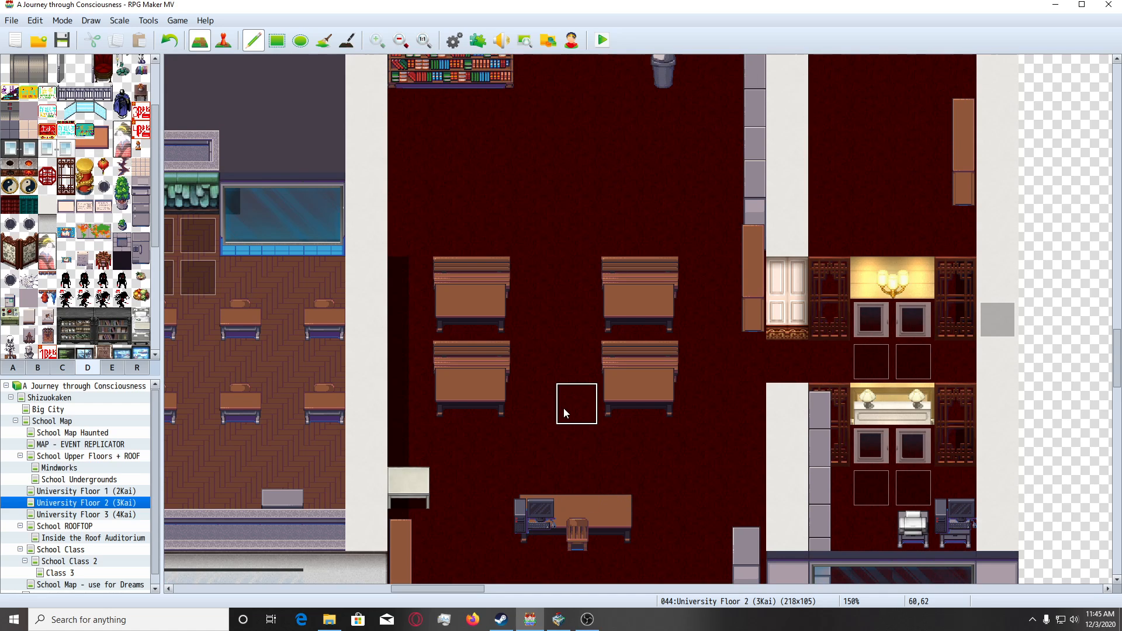
scroll(564, 412, "up", 2)
scroll(565, 413, "up", 1)
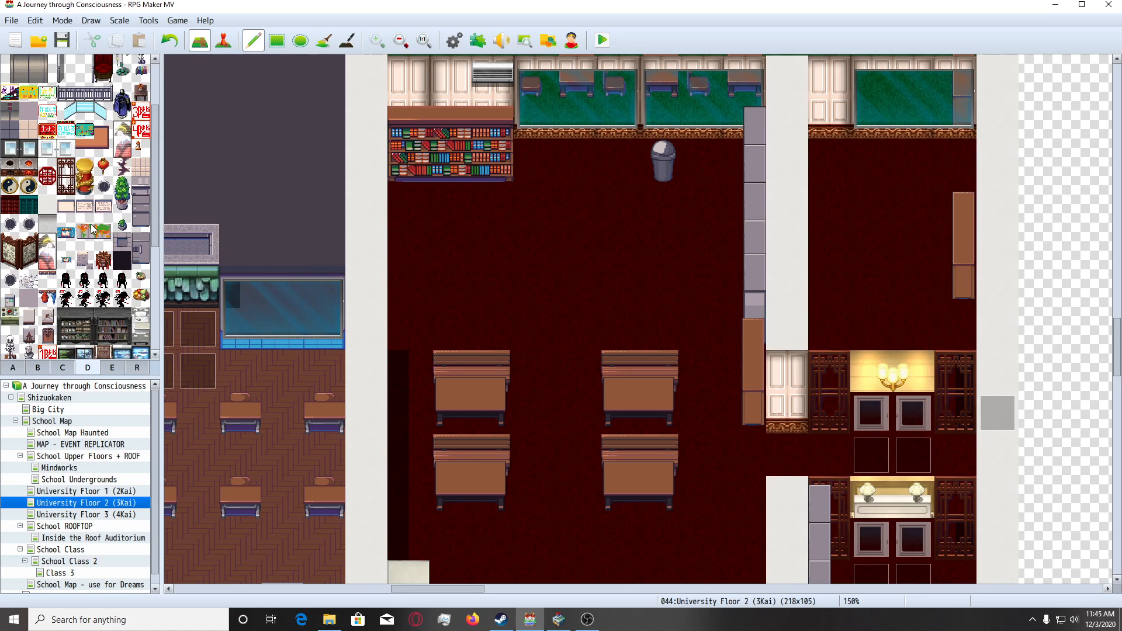
Try the small teal board tile from tileset D on the open floor southeast of the bookshelf, and undo the placement.
left_click(84, 130)
left_click(535, 245)
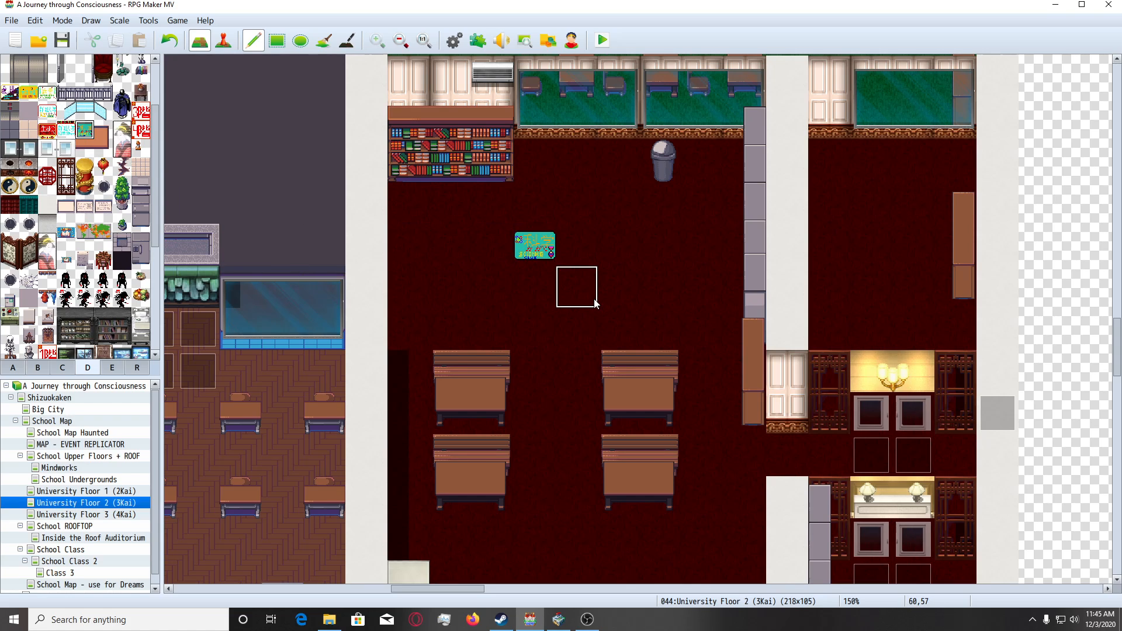
key("ctrl+z")
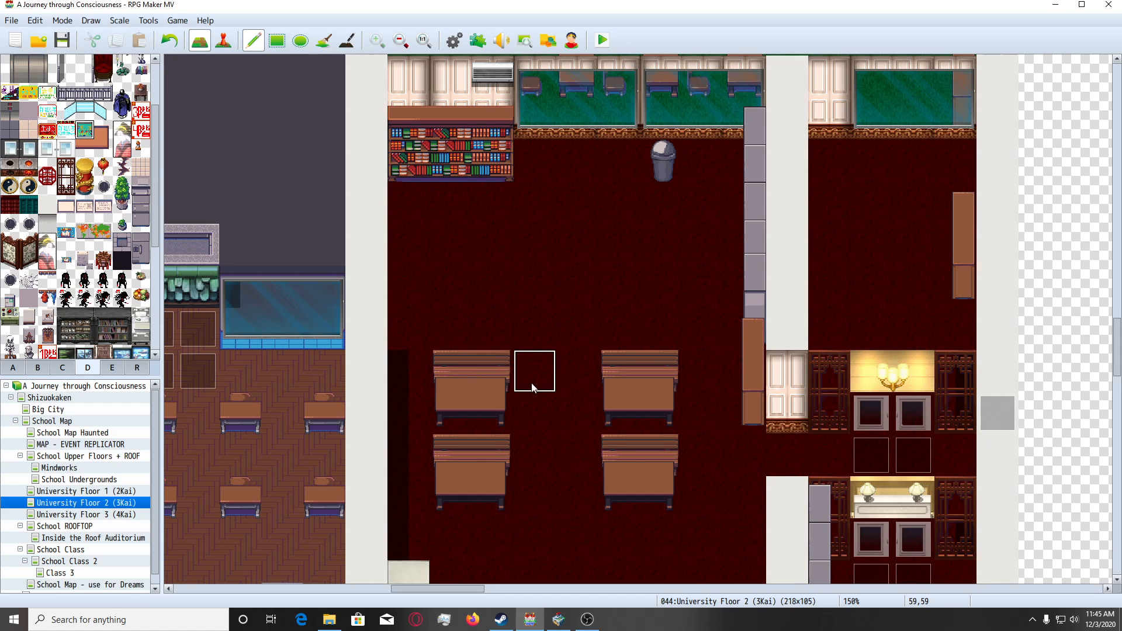
Try the red-framed notice tile with cyan lettering from tileset D on the dark area just west of the classroom wall.
scroll(559, 405, "down", 3)
scroll(296, 292, "up", 4)
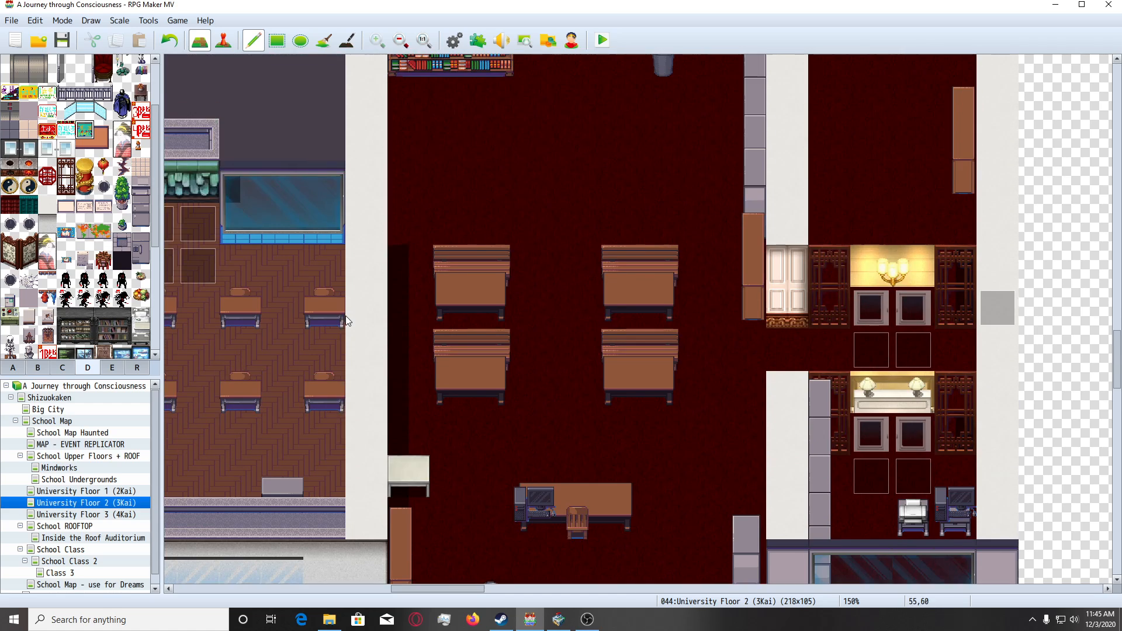
left_click(66, 130)
left_click(315, 177)
scroll(439, 292, "up", 1)
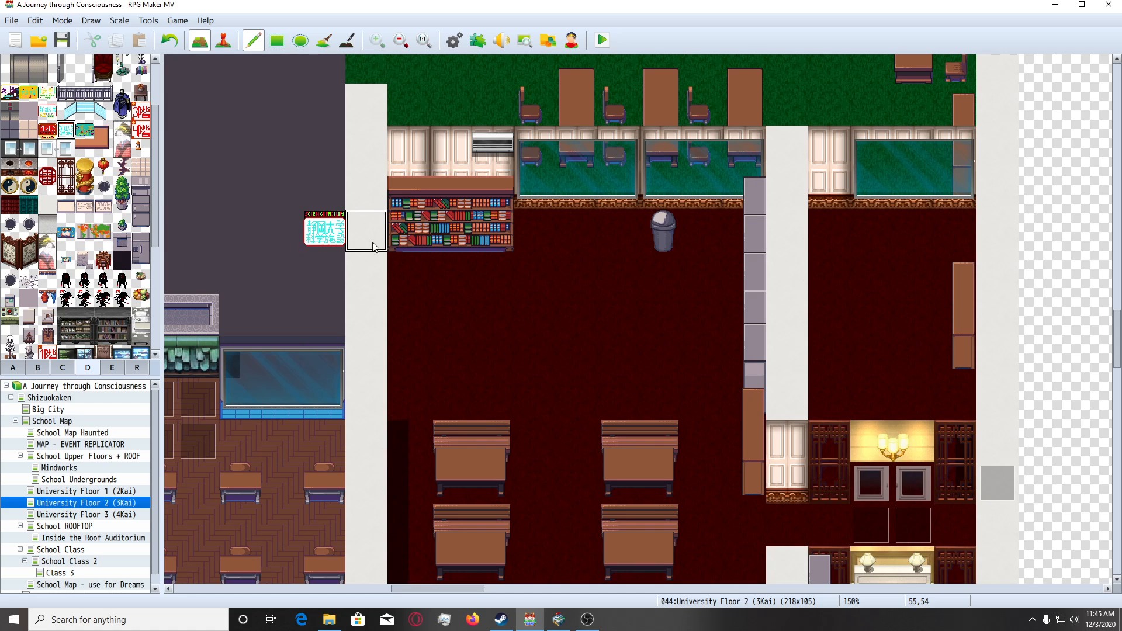
scroll(362, 246, "down", 1)
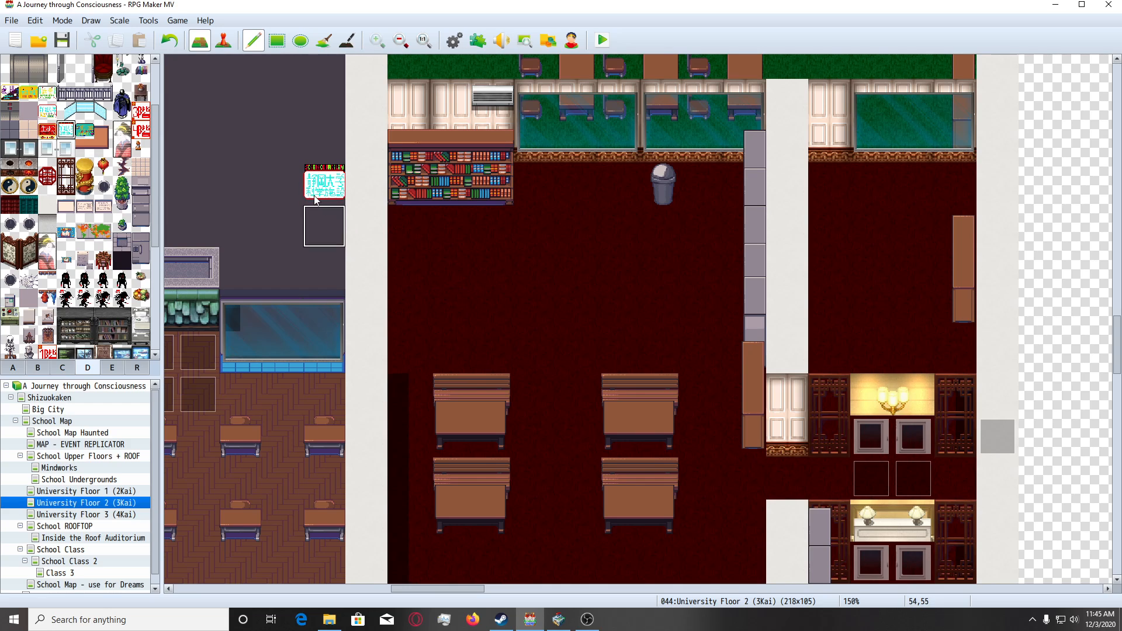
scroll(467, 315, "down", 2)
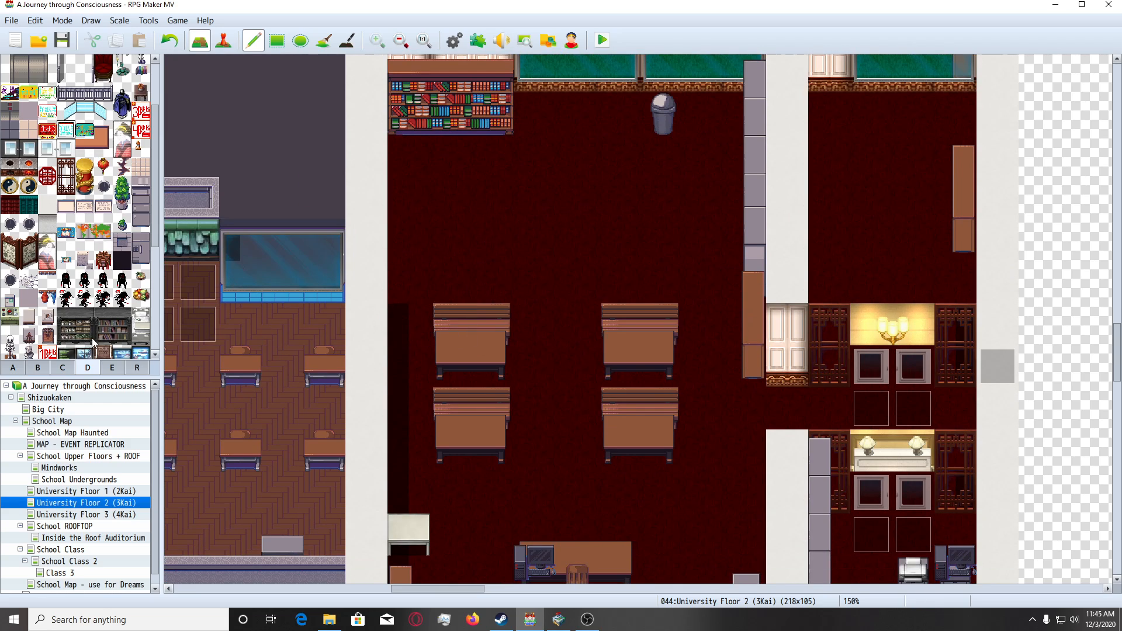
Look through the School Map's corridors, rooms and classrooms for furnishings and wall decorations that could suit the university classroom.
scroll(94, 342, "down", 1)
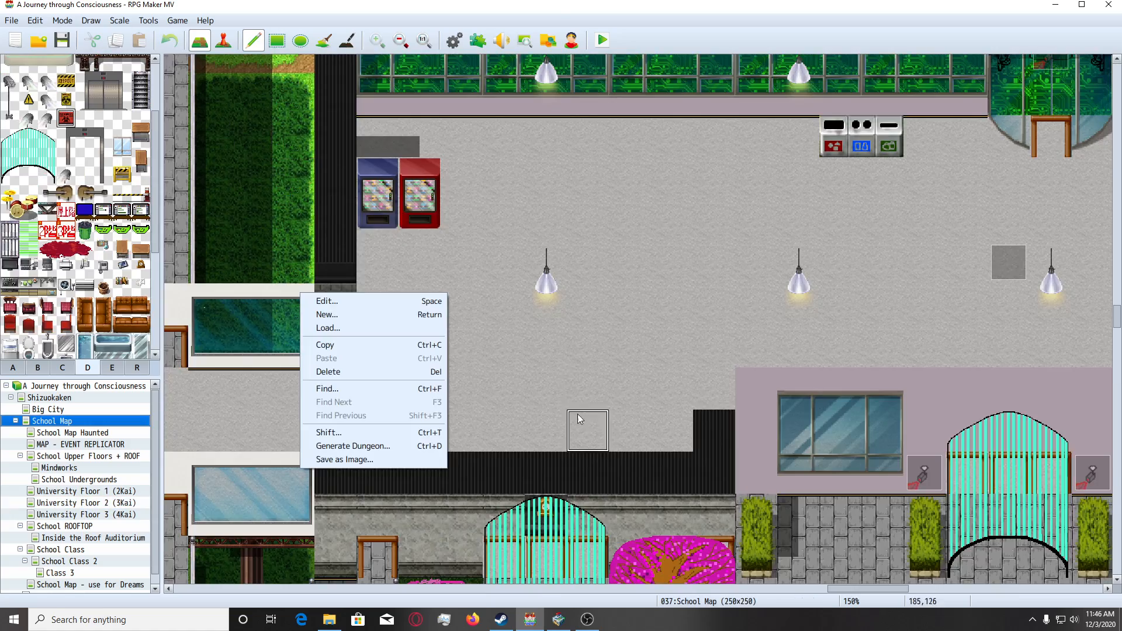
left_click(550, 42)
scroll(702, 380, "up", 2)
scroll(703, 383, "up", 1)
left_click_drag(825, 589, 432, 589)
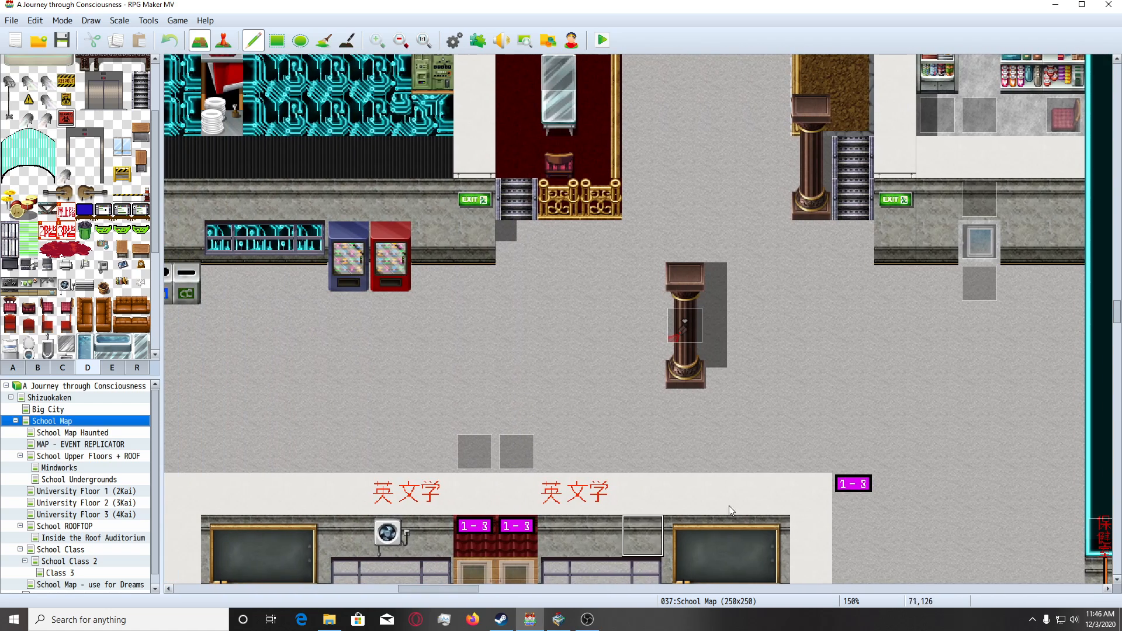
scroll(759, 467, "down", 2)
scroll(854, 401, "down", 1)
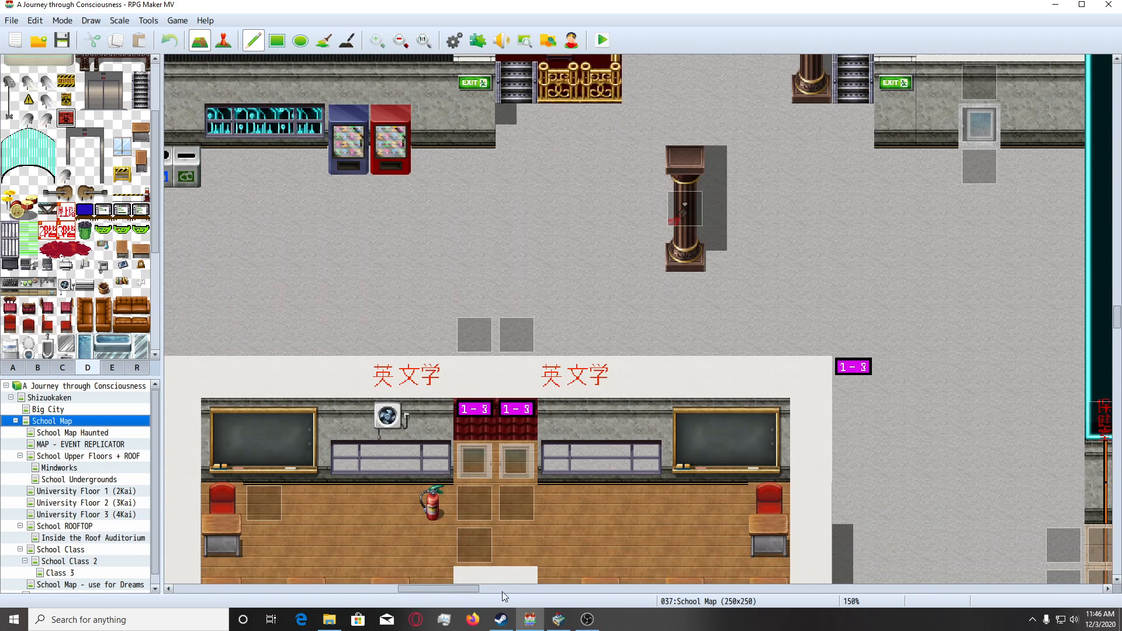
scroll(812, 441, "left", 5)
scroll(745, 401, "up", 2)
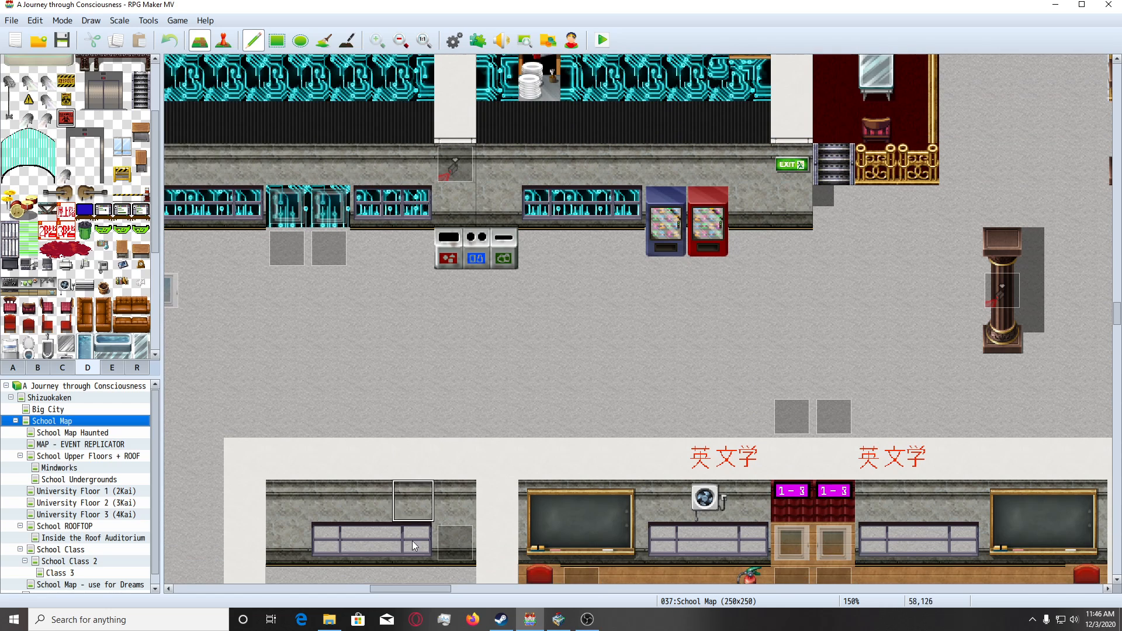
left_click_drag(433, 588, 396, 588)
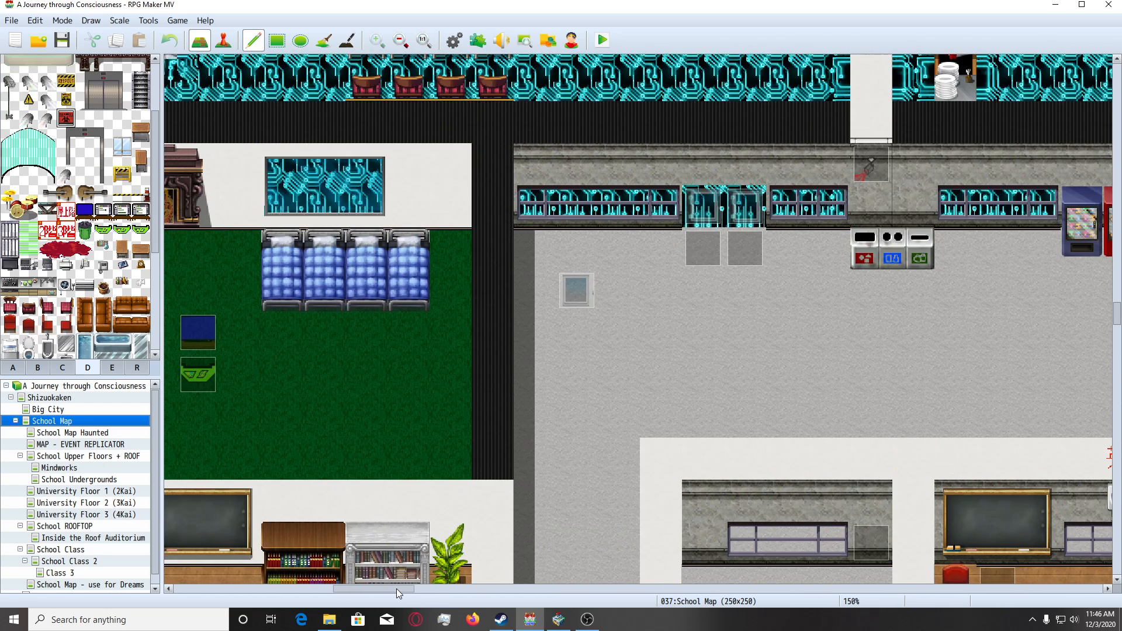
scroll(768, 384, "up", 3)
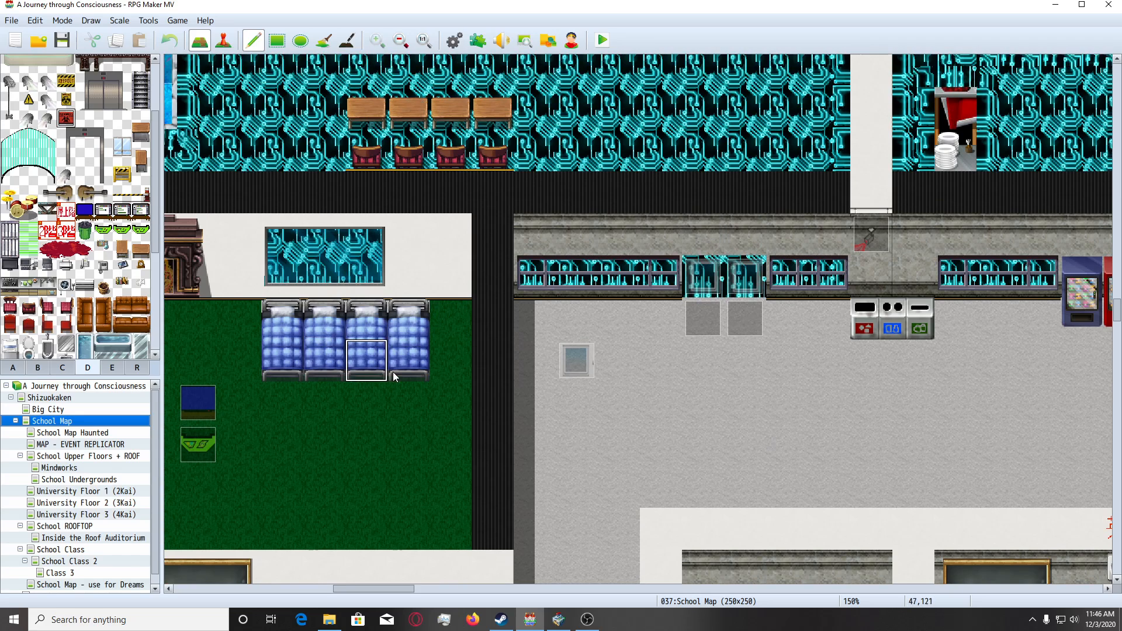
scroll(603, 510, "down", 2)
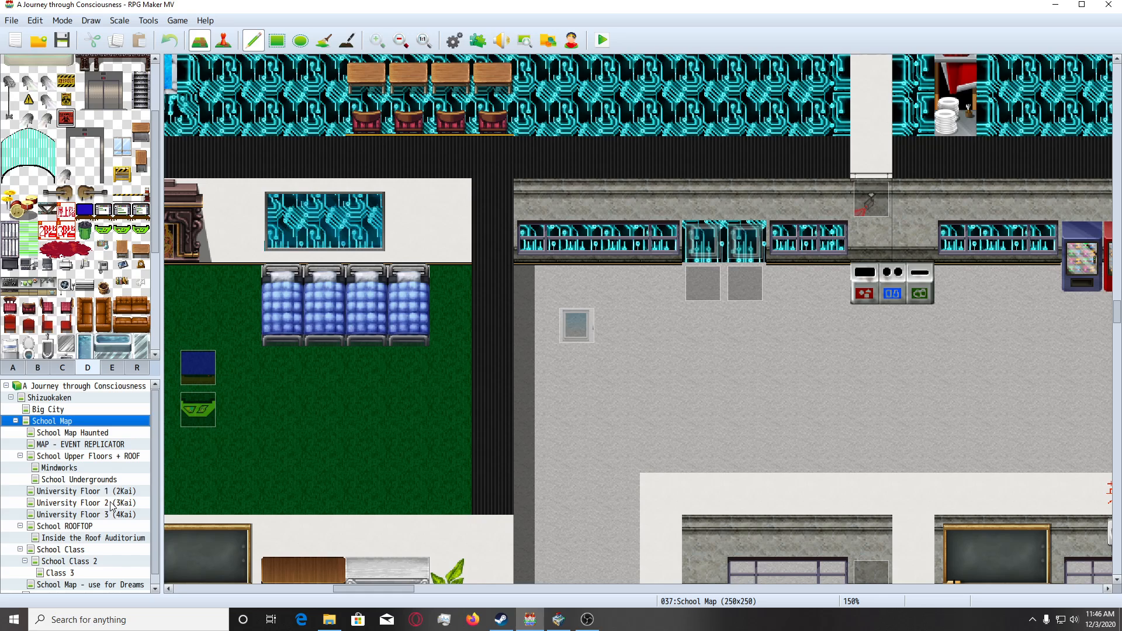
Return to the University Floor 2 (3Kai) map and examine its furnished rooms and the classroom against the tiles in tileset D.
left_click(86, 502)
left_click_drag(403, 589, 260, 587)
left_click_drag(1116, 534, 1113, 317)
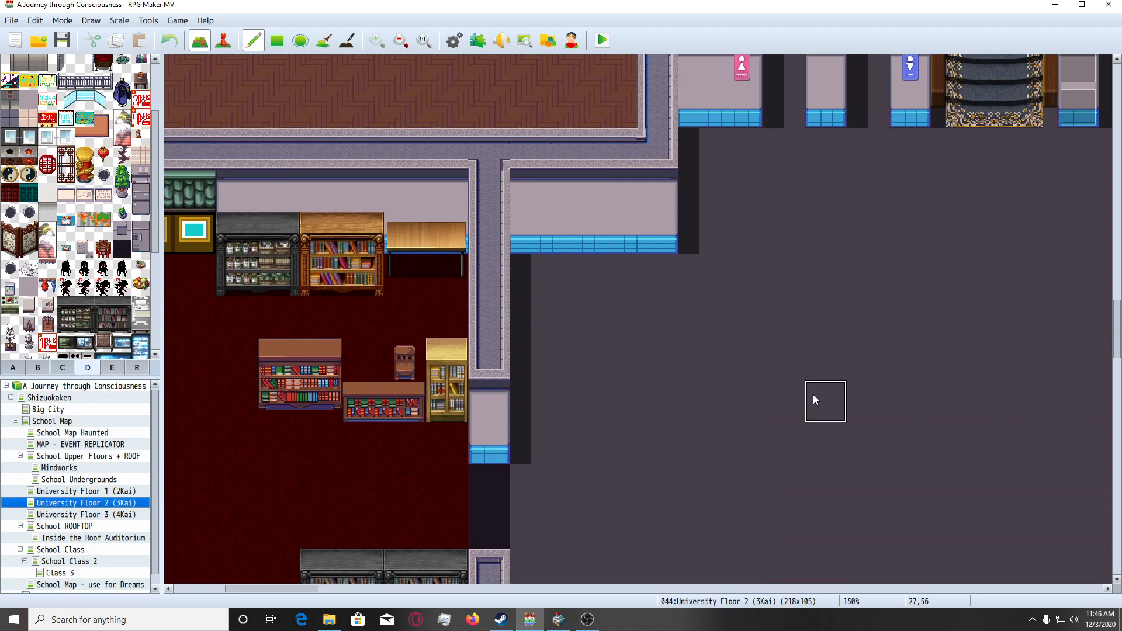
scroll(564, 451, "down", 4, "ctrl")
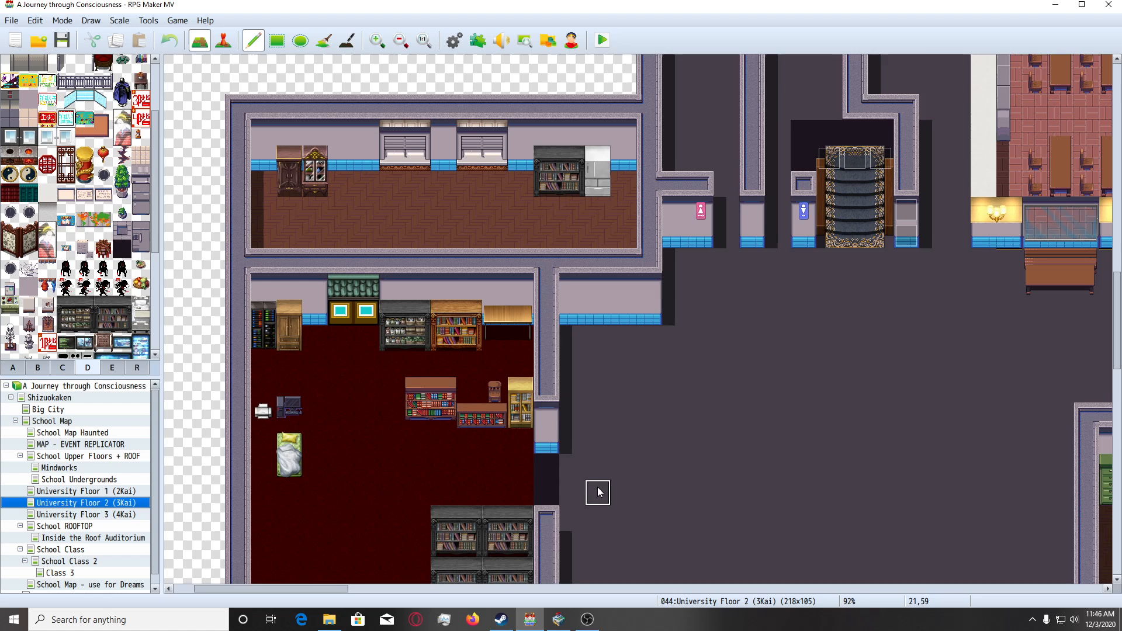
left_click_drag(307, 589, 465, 588)
scroll(549, 503, "down", 5)
scroll(679, 436, "up", 3, "ctrl")
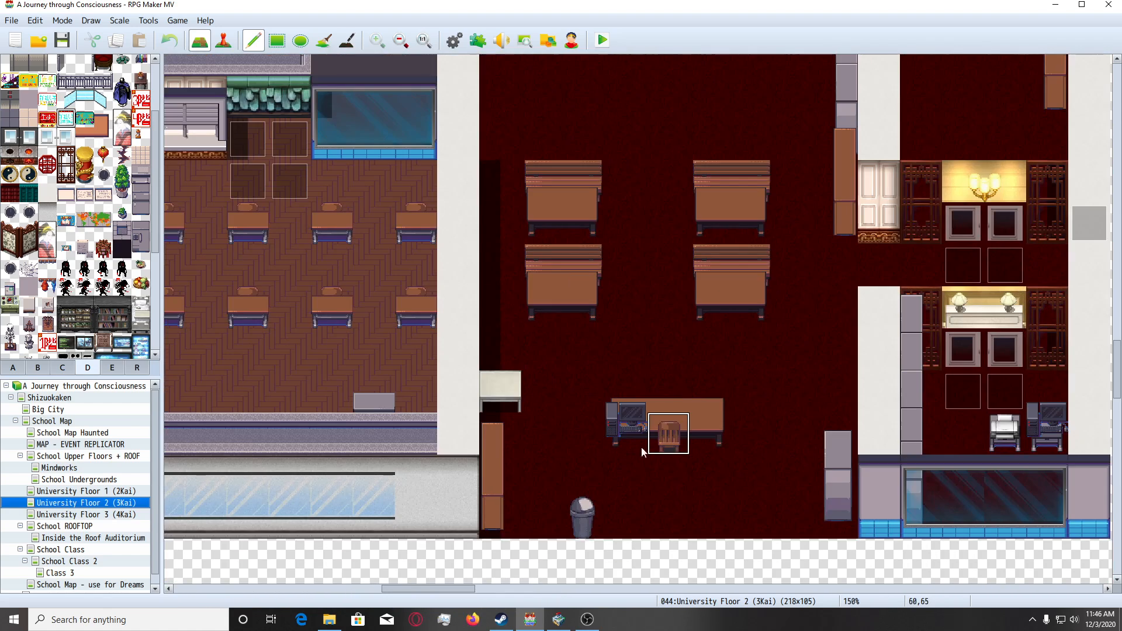
scroll(537, 403, "down", 1)
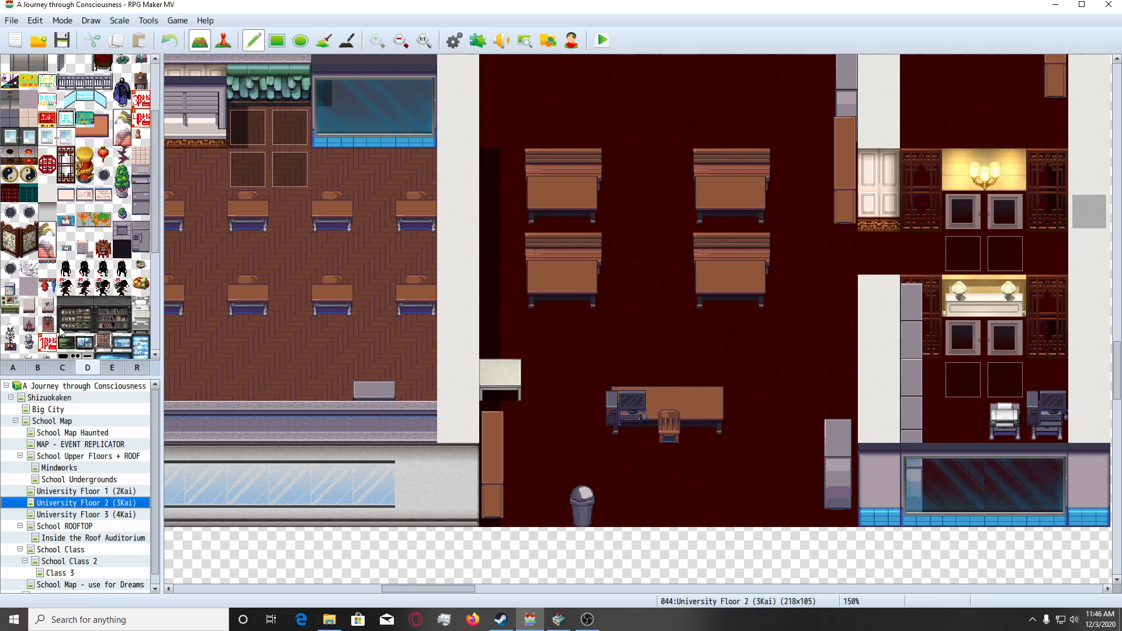
scroll(120, 297, "up", 3)
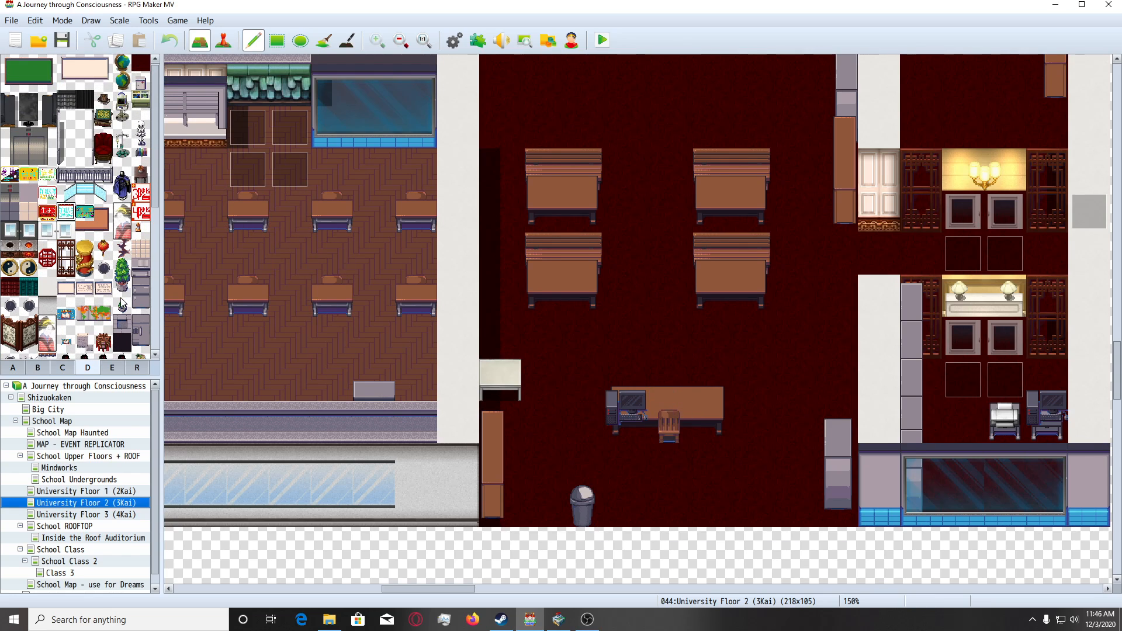
Switch to the SAKAN Tileset Builder and load the VisuStella_Interior_E tileset image of the 0013 NEW_SCHOOL tileset.
left_click(558, 619)
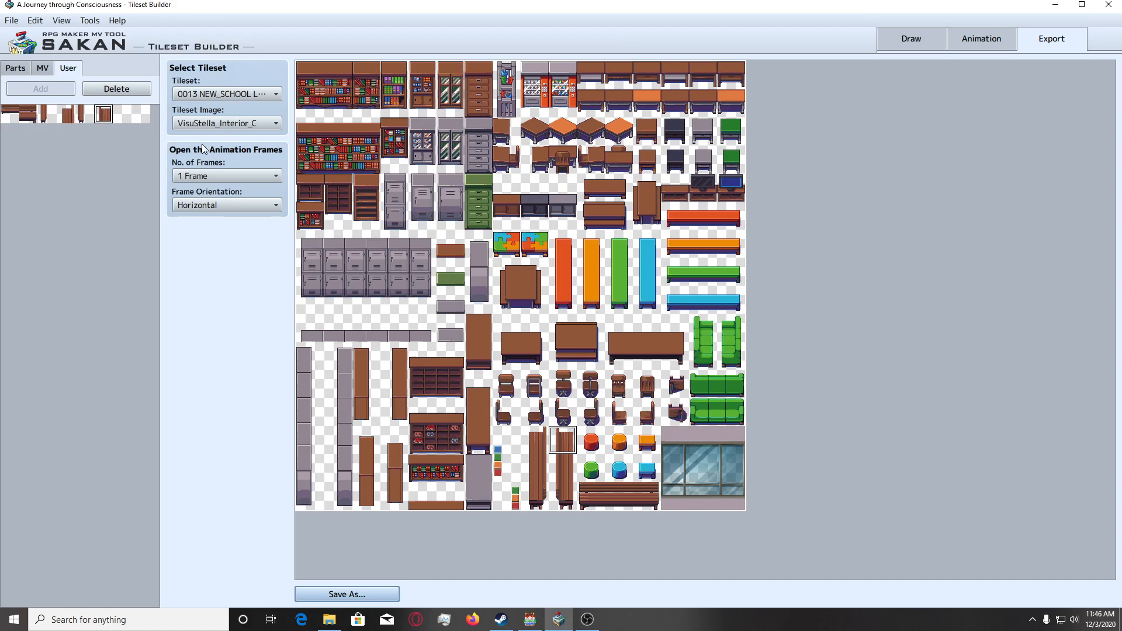
left_click(271, 124)
left_click(265, 245)
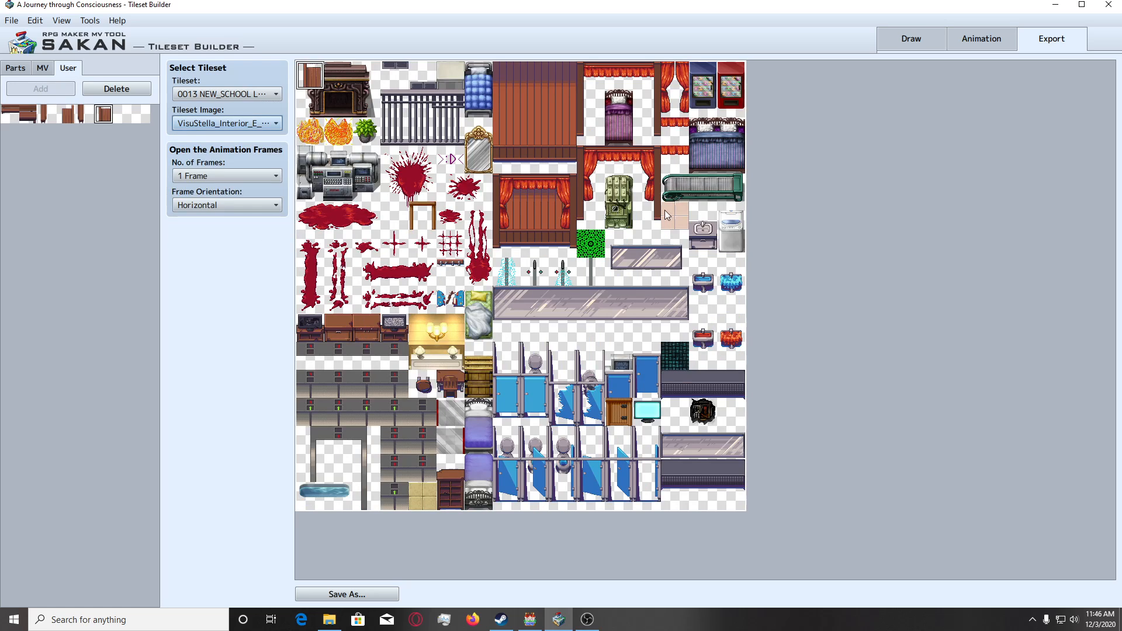
scroll(213, 127, "up", 1)
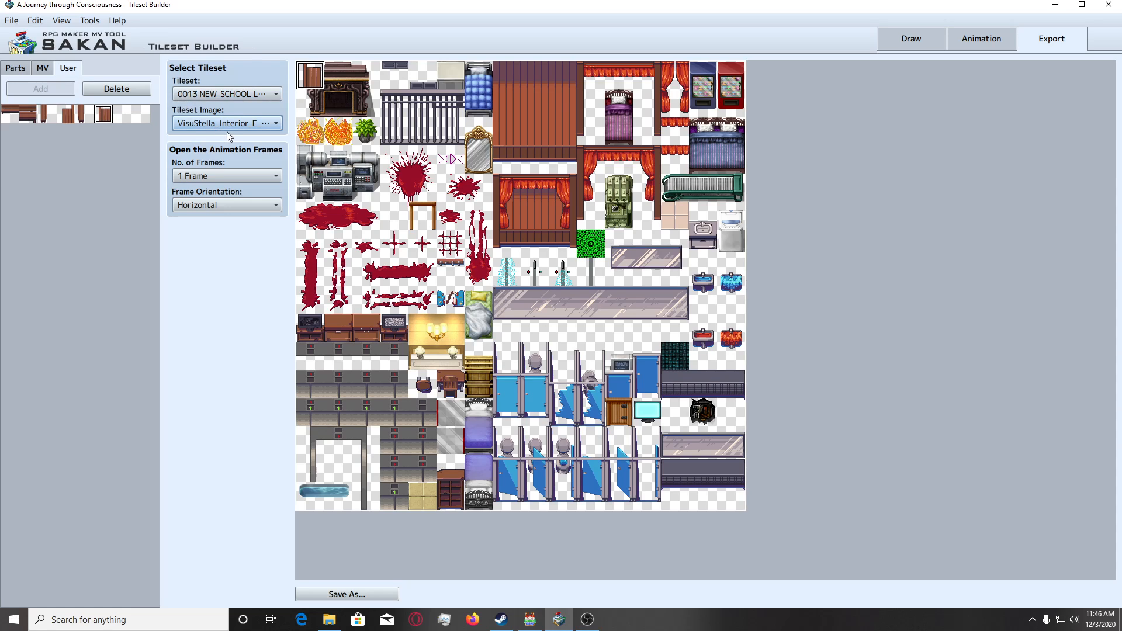
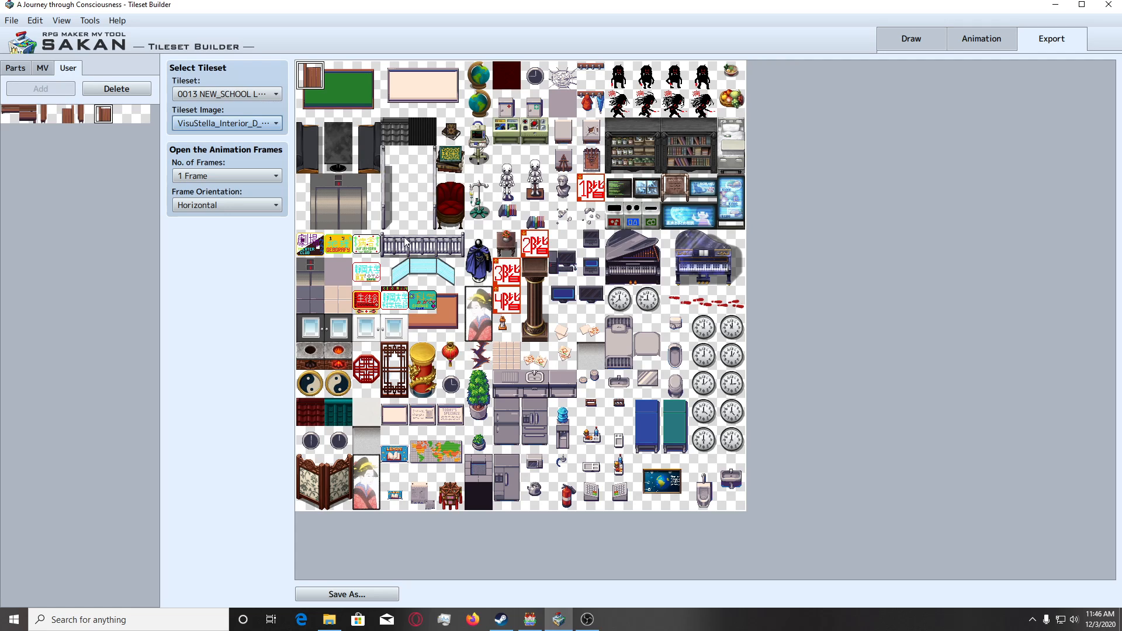
Load the VisuStella_Interior_B image of the 0013 tileset and bring up the 0010 Present Day_School tileset as the parts source.
key("Up")
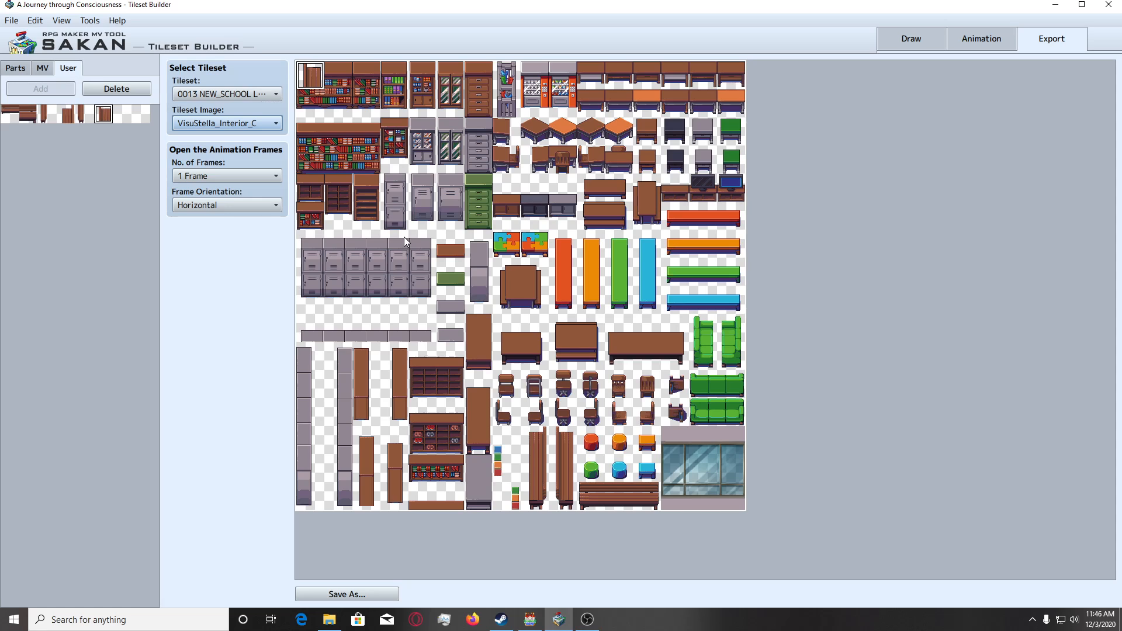
key("Up")
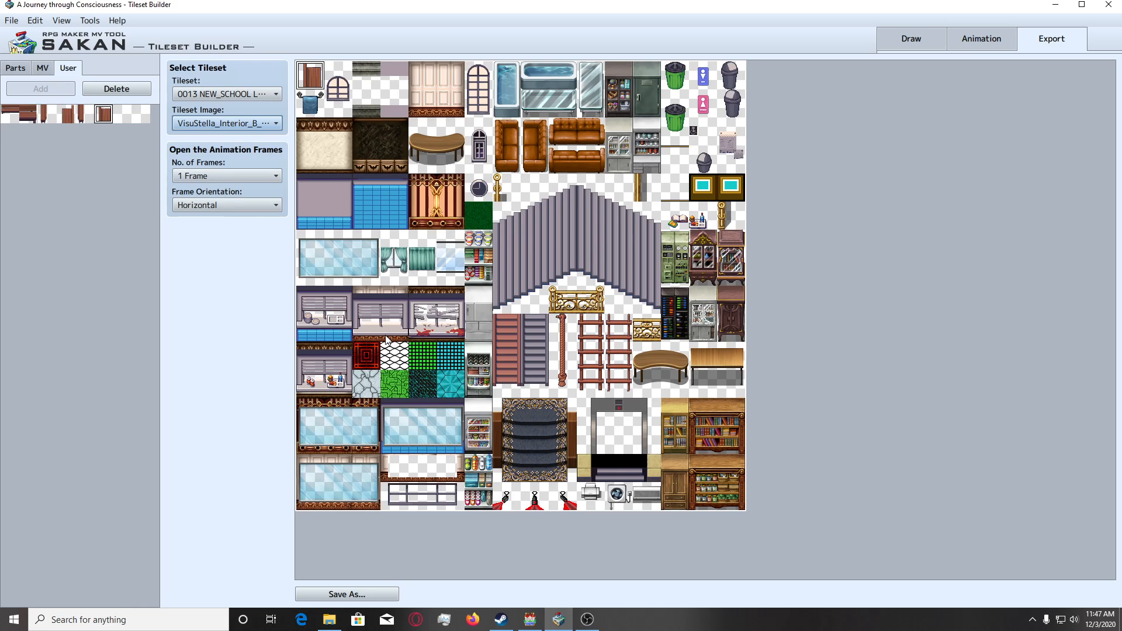
left_click(45, 67)
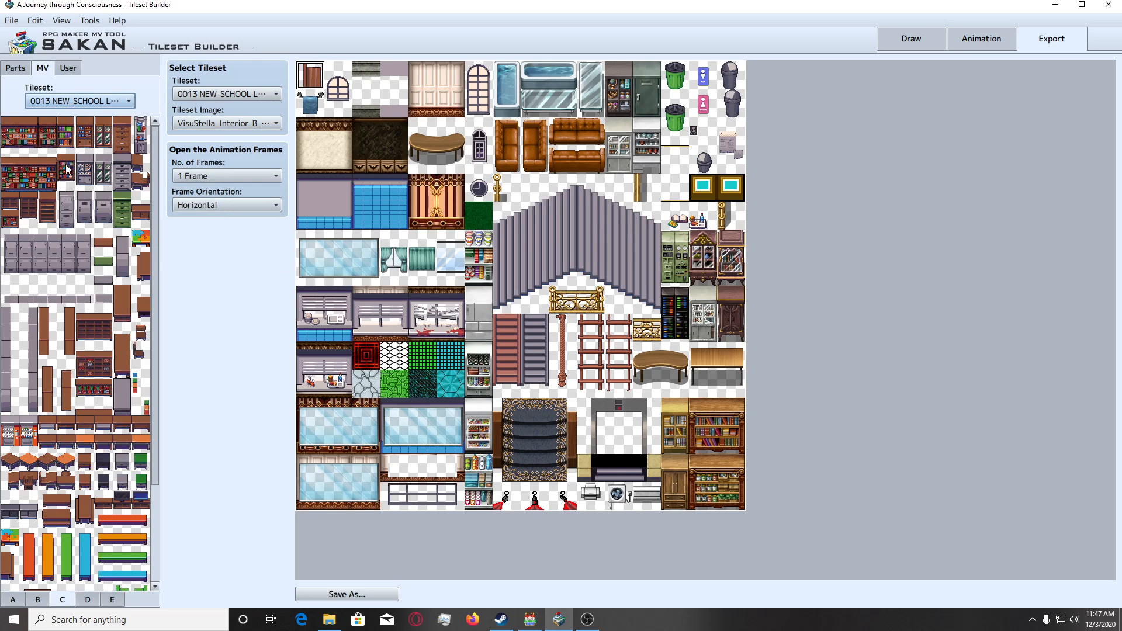
left_click(88, 101)
scroll(110, 148, "up", 3)
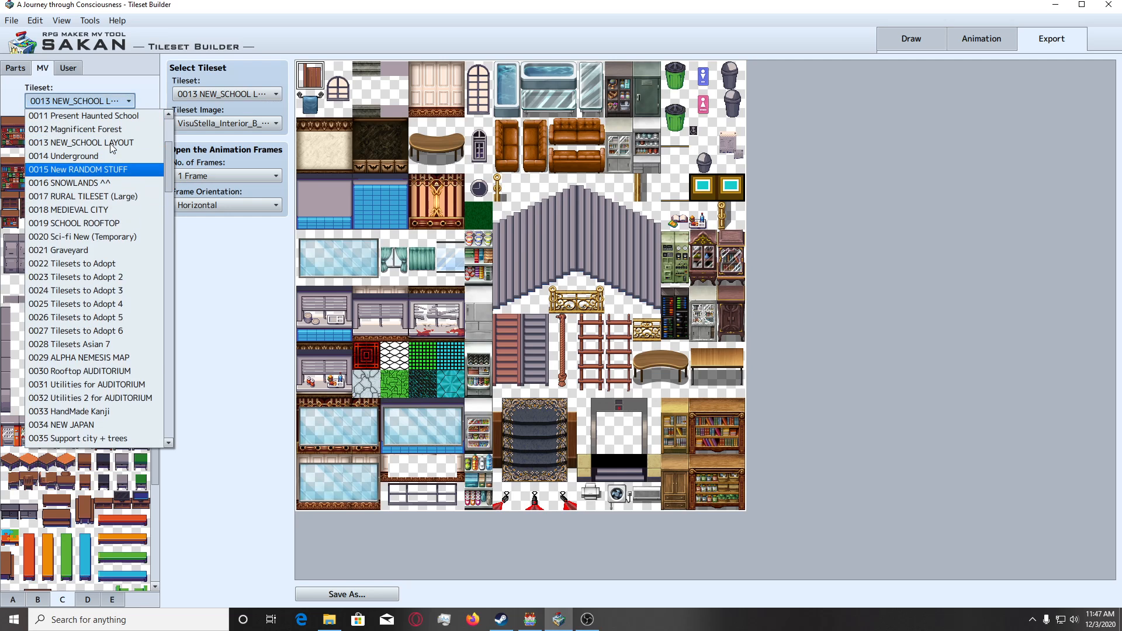
left_click(121, 120)
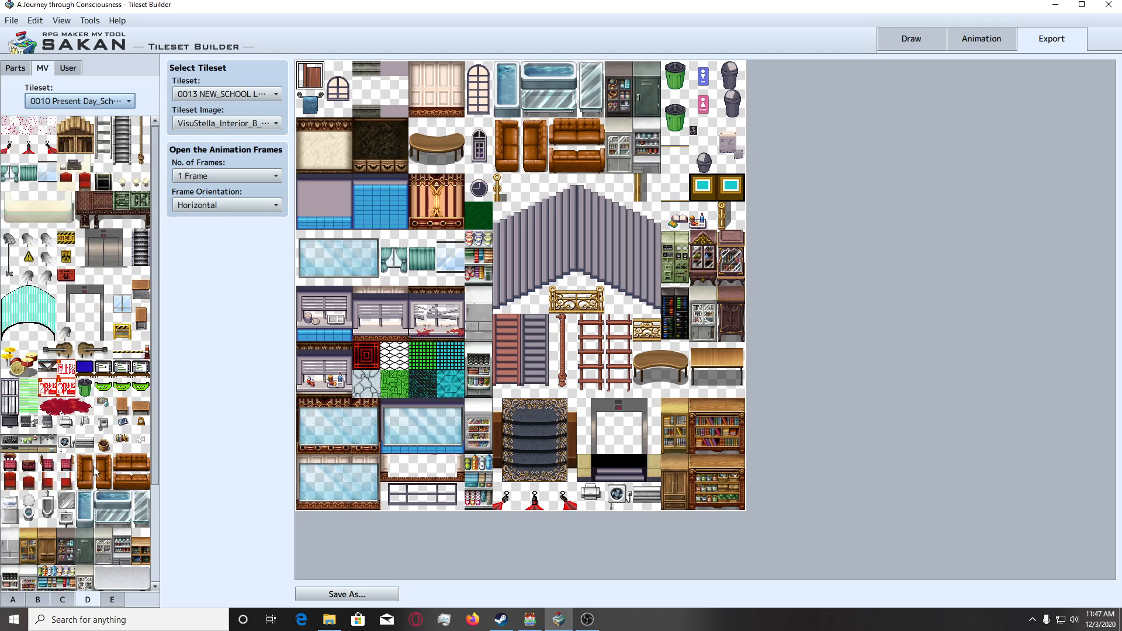
Select the two adjacent telephone tiles on page D of the 0010 Present Day_School tileset as the part to place.
left_click(102, 425)
left_click(86, 421)
left_click(98, 423)
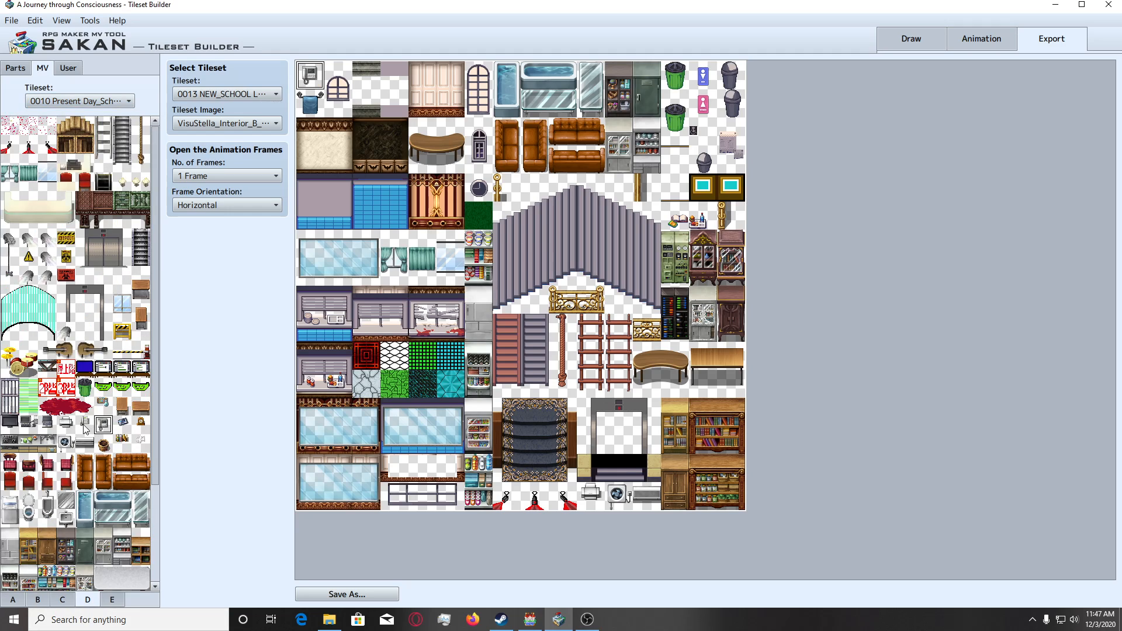
left_click_drag(83, 425, 99, 425)
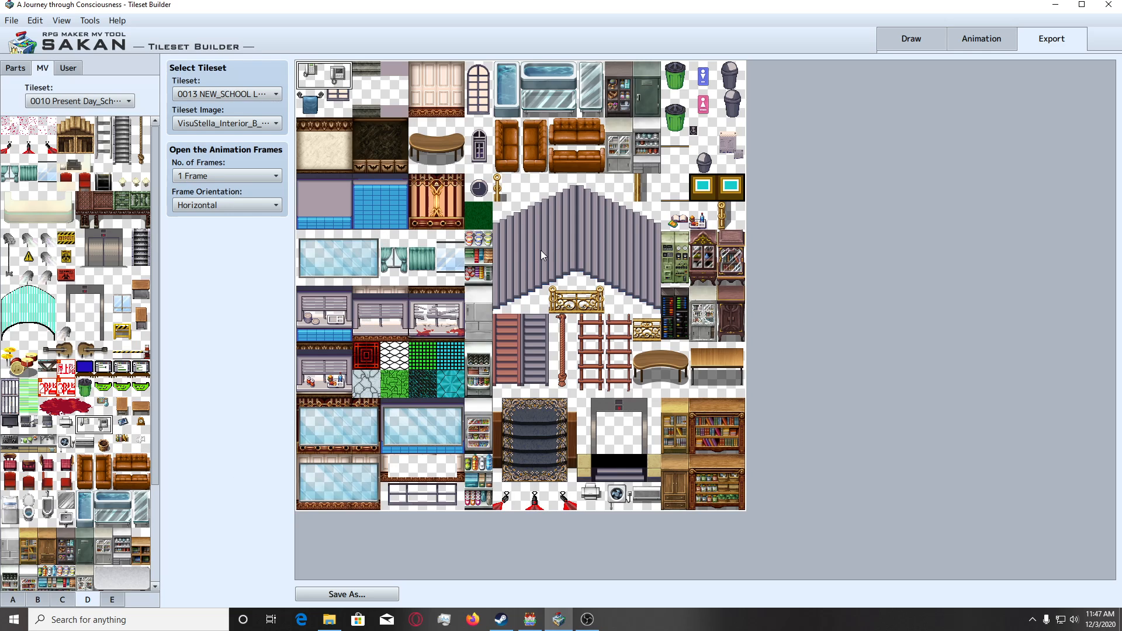
Try the pair of telephone tiles at several spots on the VisuStella_Interior_B image, including beside the yellow-framed pictures.
left_click_drag(534, 271, 376, 243)
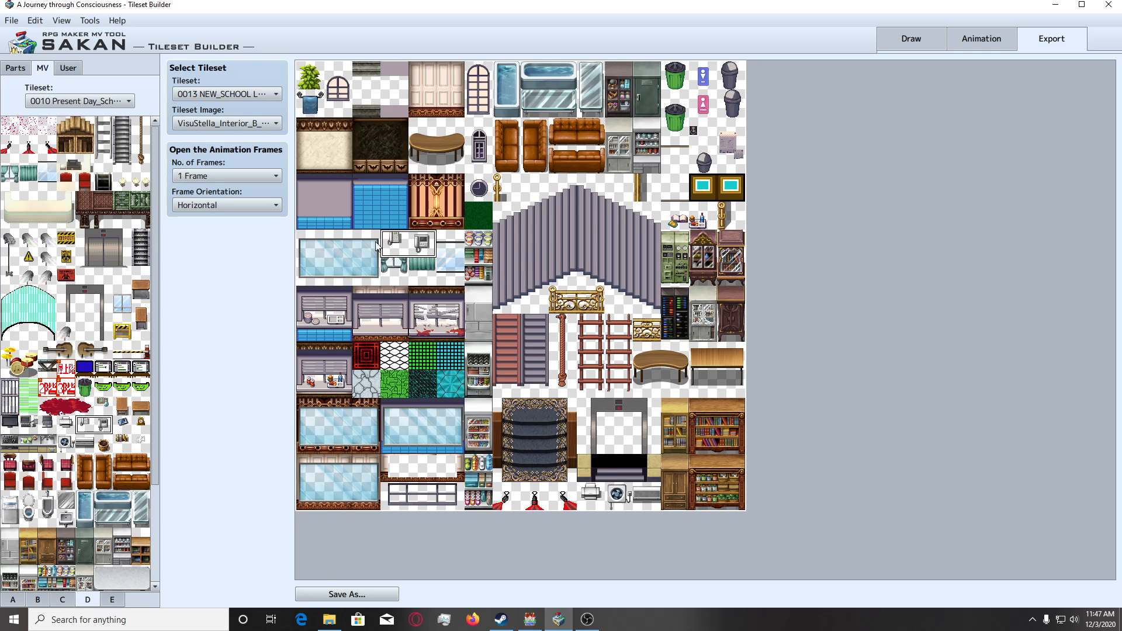
left_click(708, 128)
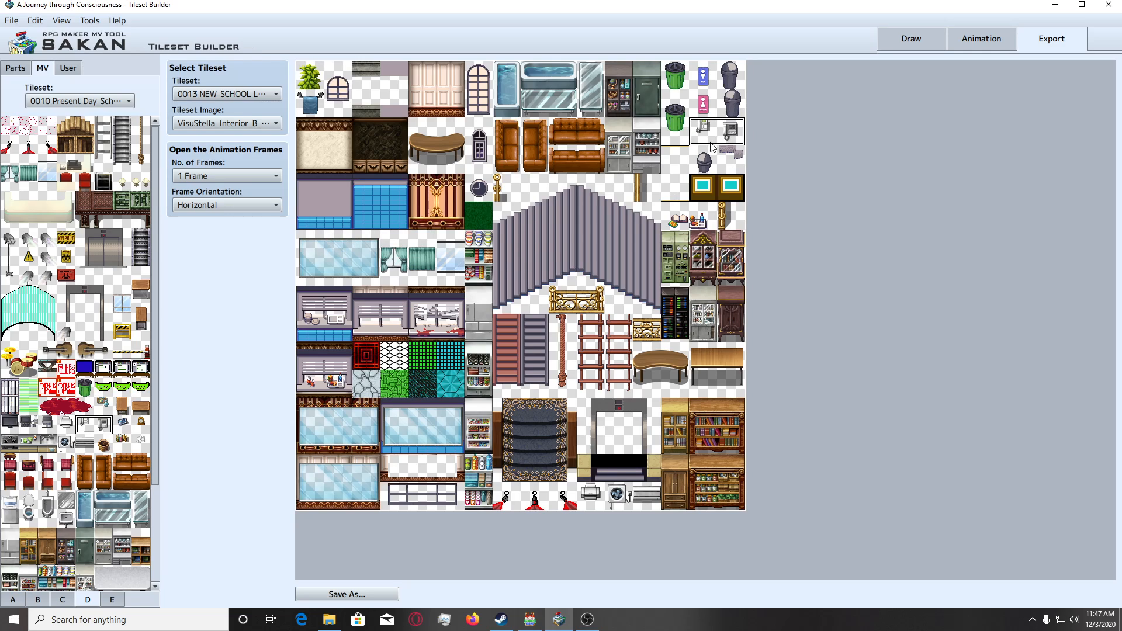
left_click(646, 194)
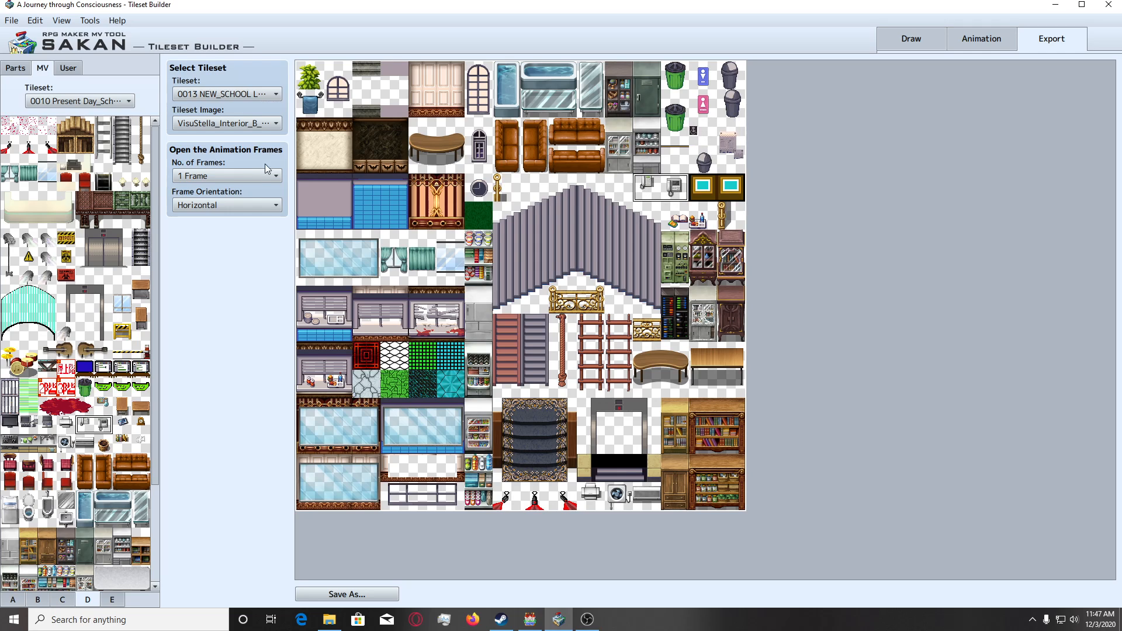
Load the VisuStella_Interior_D image and place the telephone pair over the two bottom-row tiles just left of the red ornate chair.
left_click(259, 128)
left_click(261, 245)
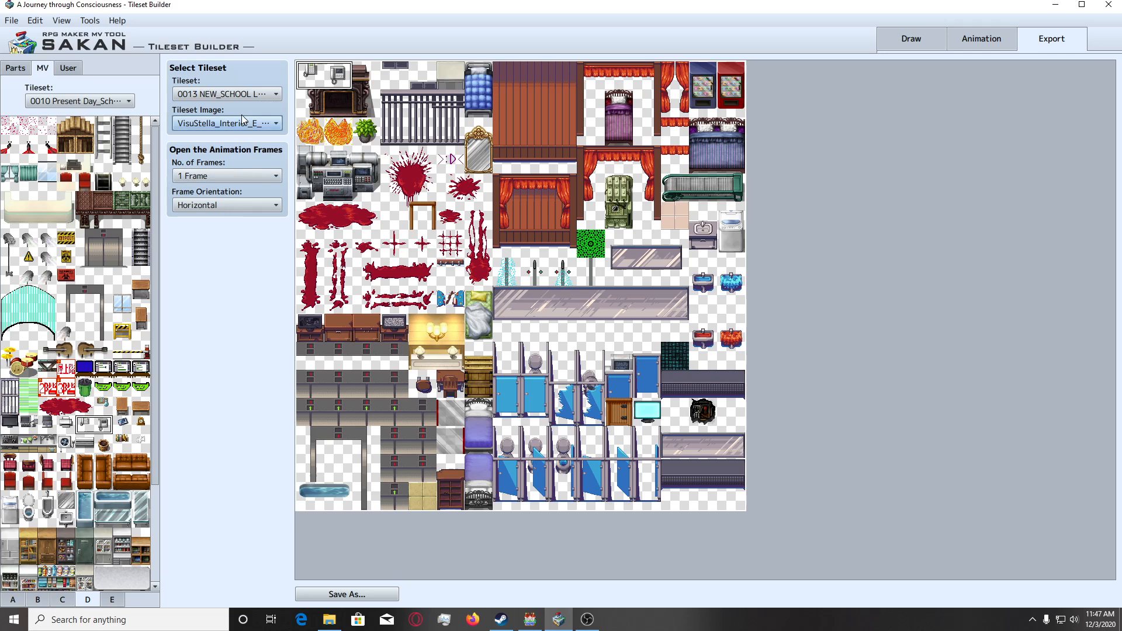
scroll(244, 123, "up", 1)
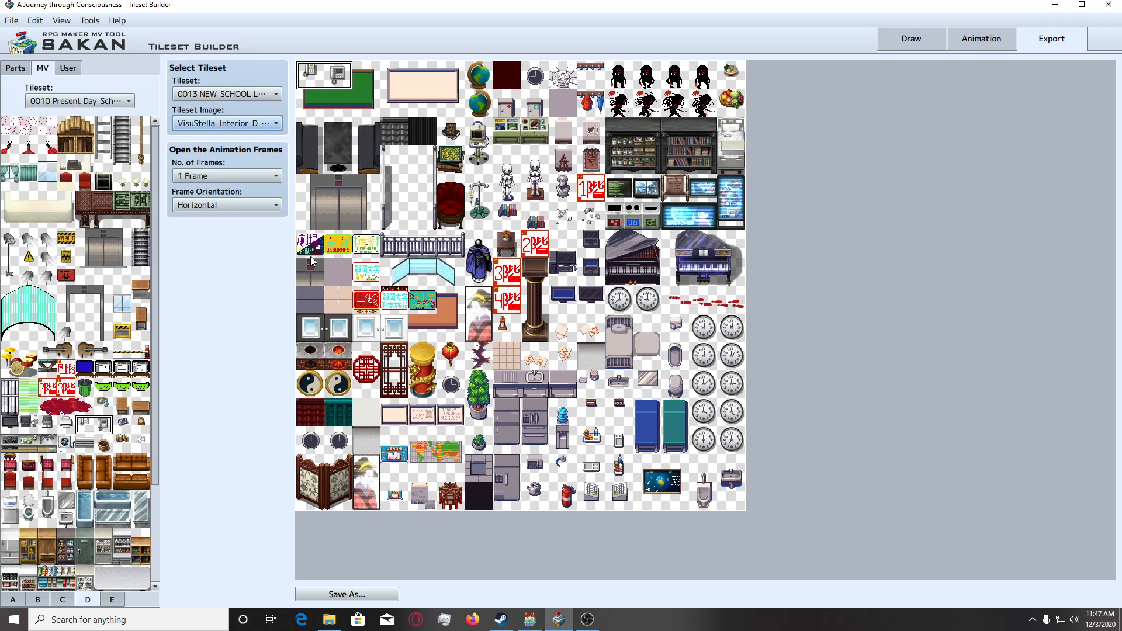
left_click(389, 495)
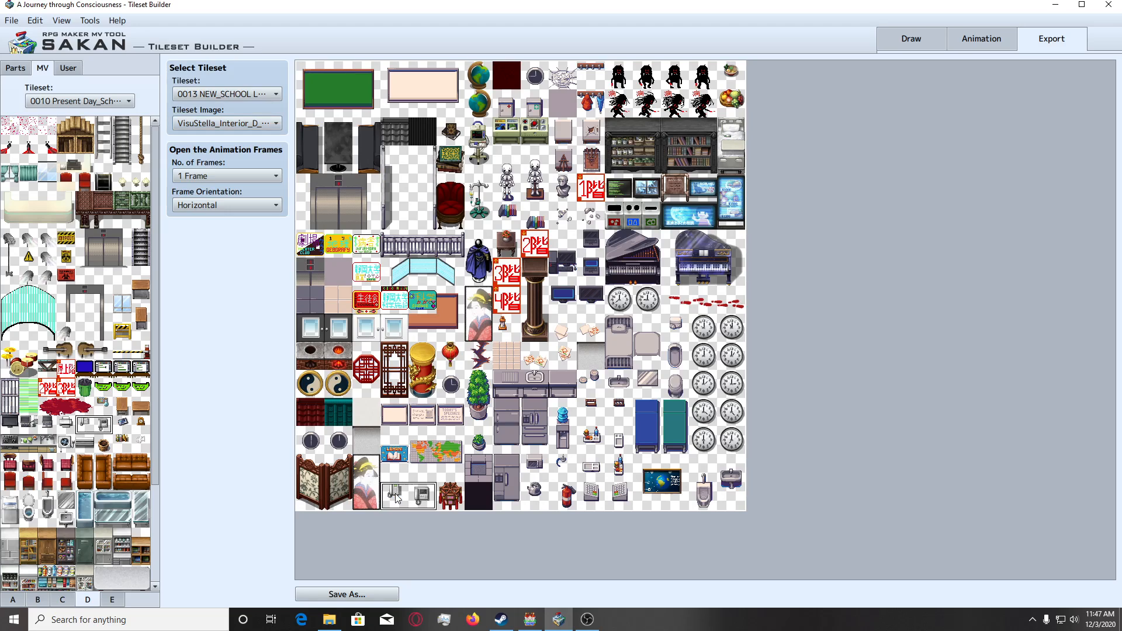
Save the edited tileset image as VisuStella_Interior_D_mod.png in the project's tilesets folder, replacing the existing file.
left_click(344, 594)
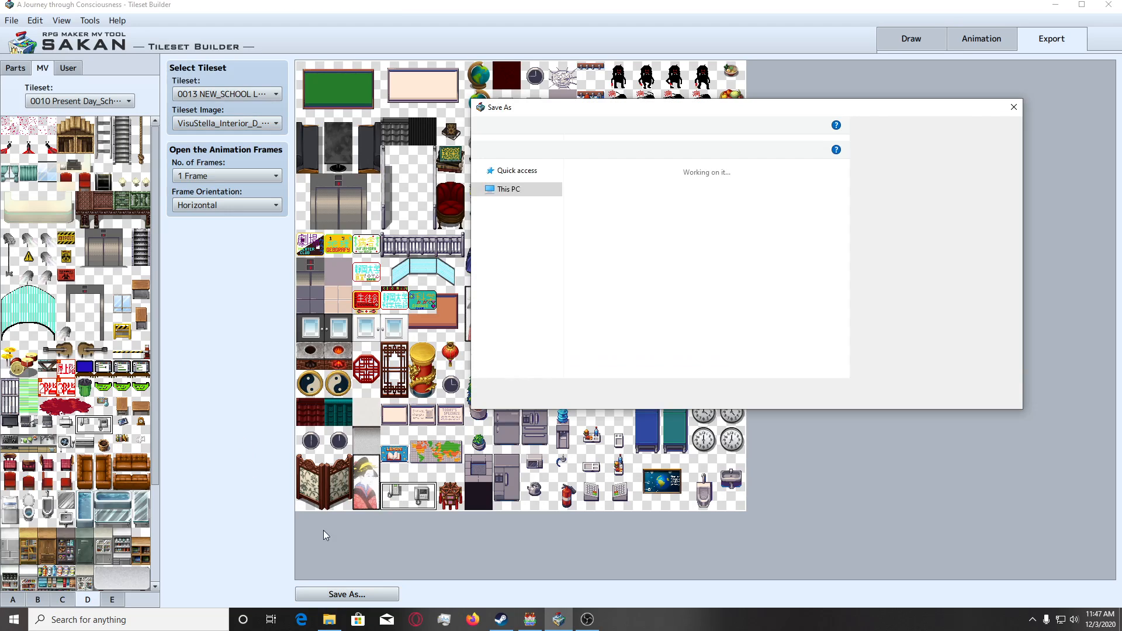
type("Vis")
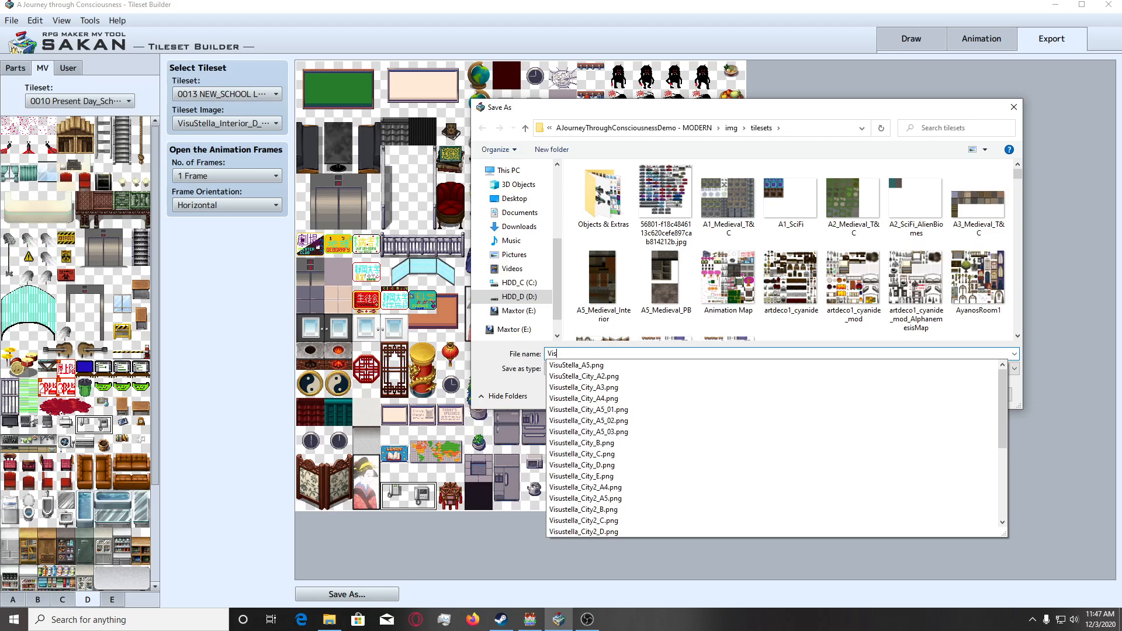
type("ustella_Inter")
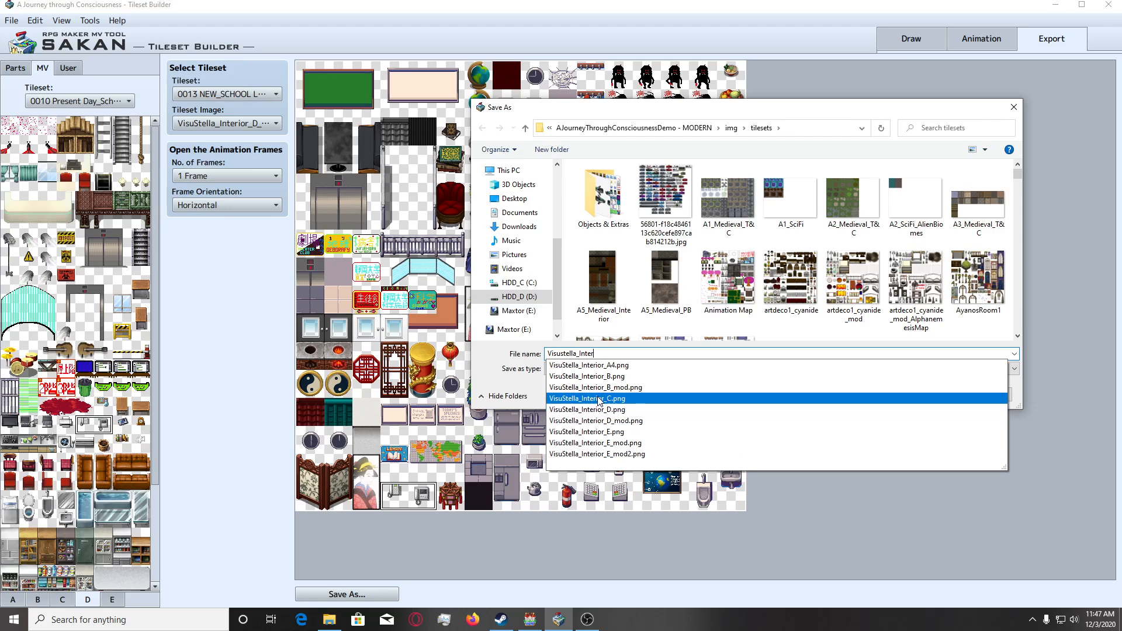
left_click(598, 420)
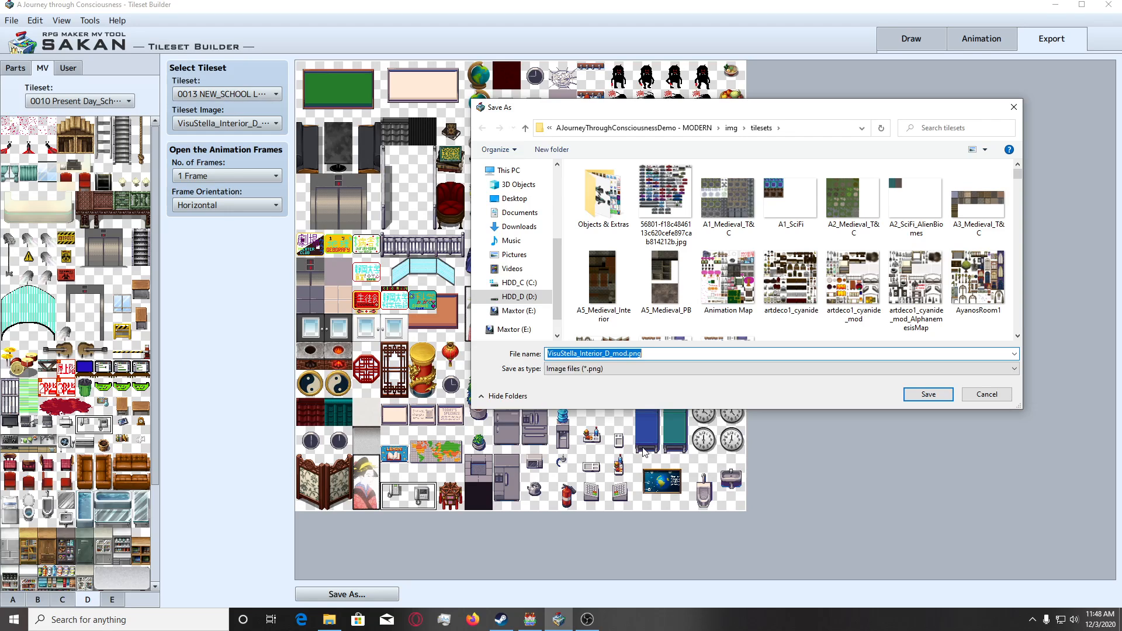
left_click(928, 394)
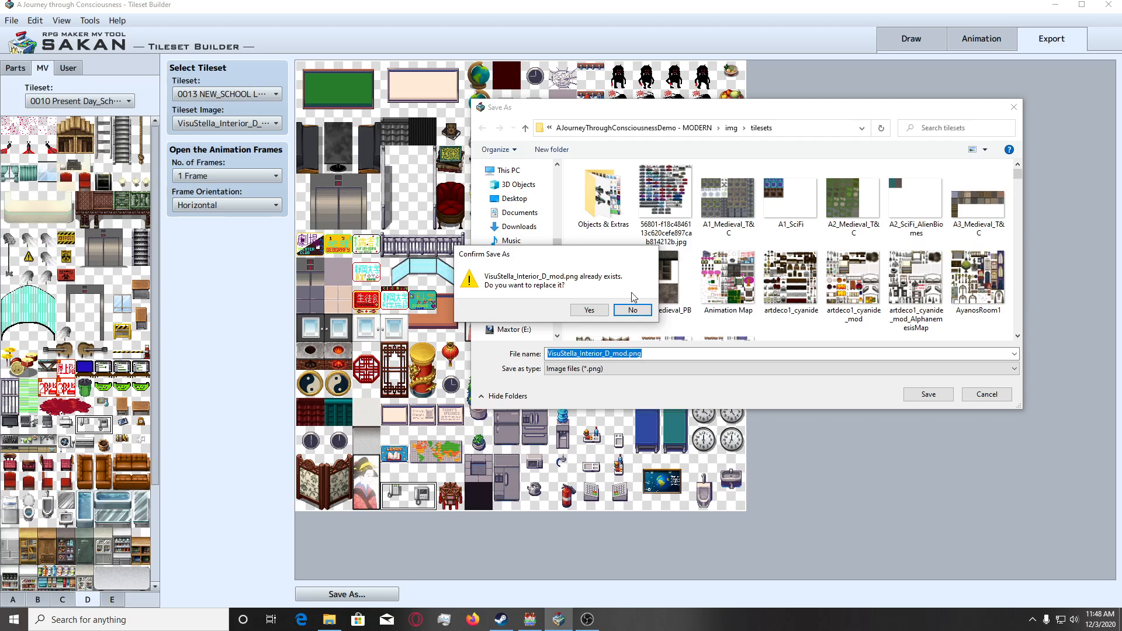
left_click(598, 313)
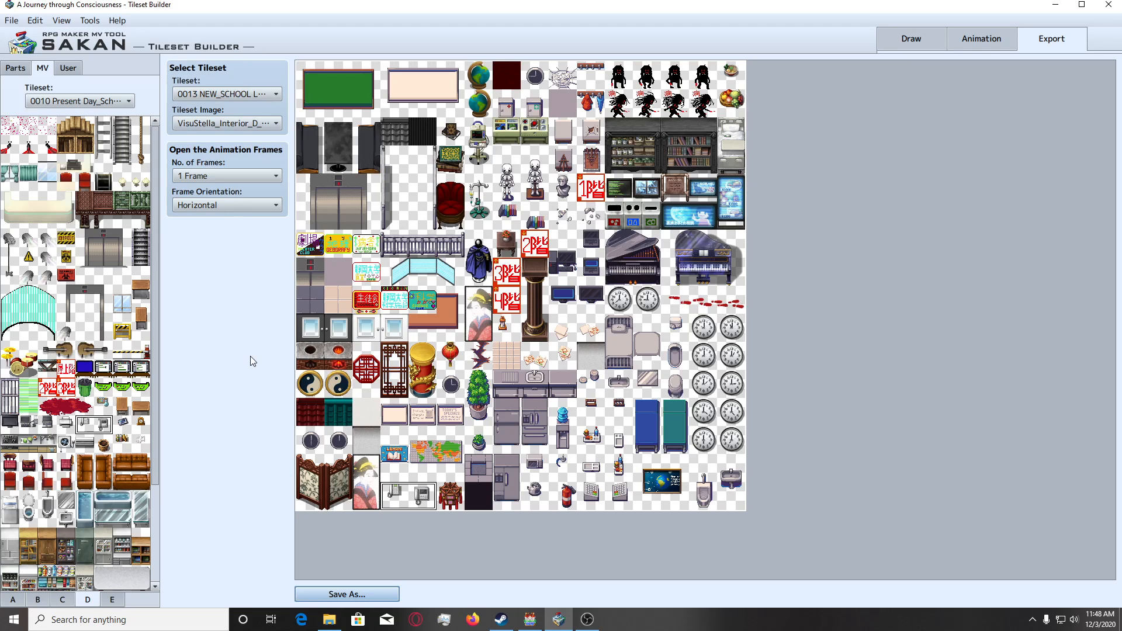
Switch to RPG Maker MV and reload the University Floor 2 (3Kai) map by opening University Floor 3 (4Kai) and returning.
scroll(140, 435, "down", 2)
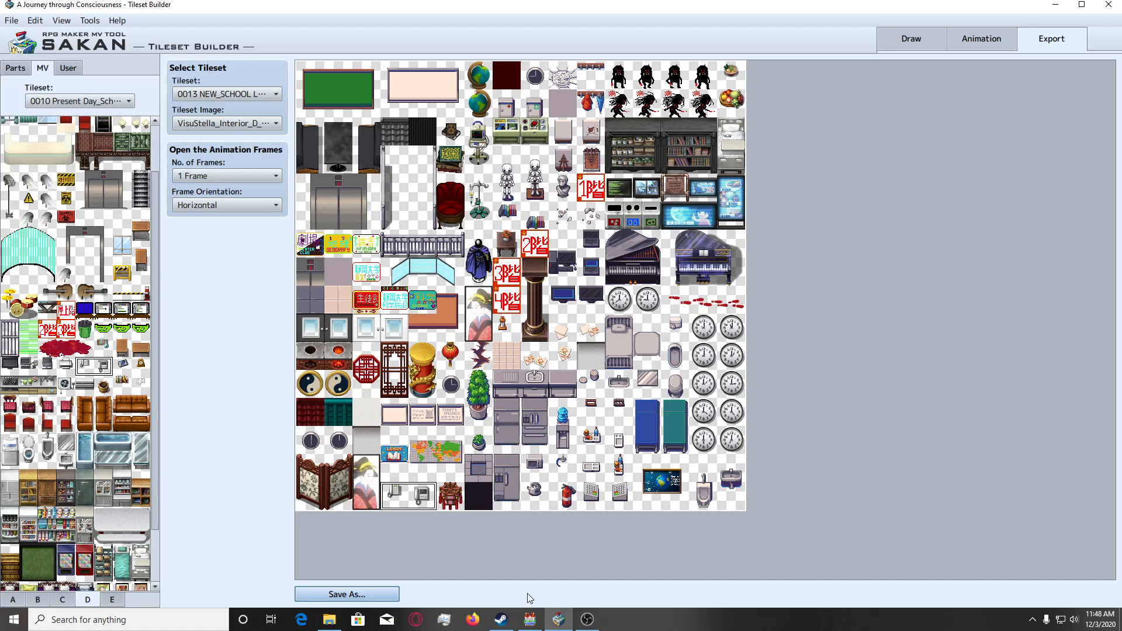
left_click(530, 620)
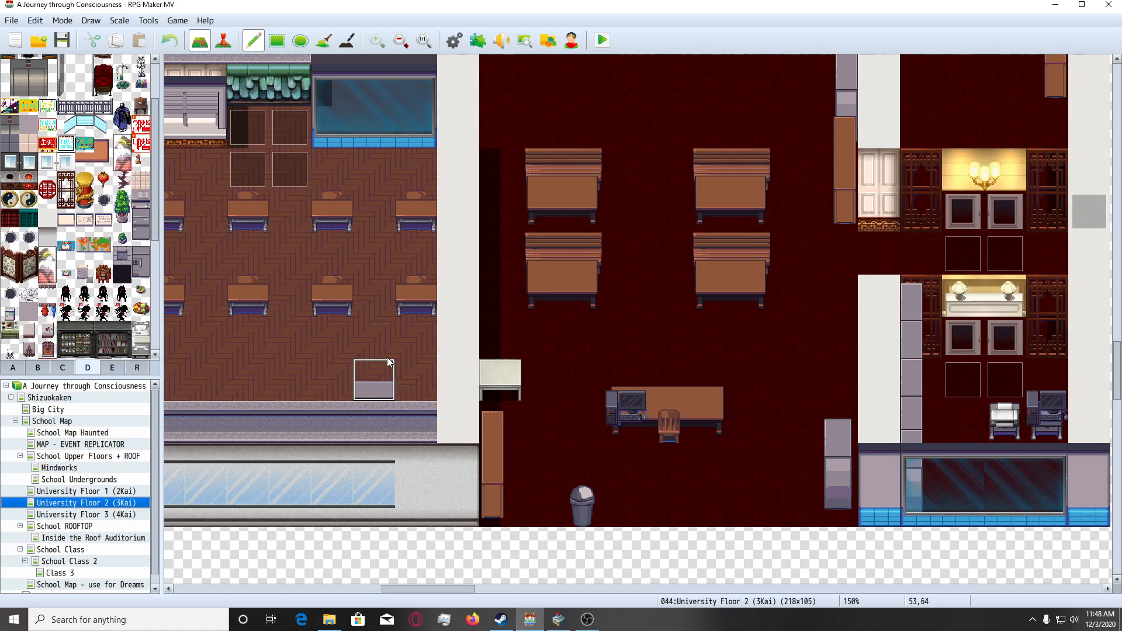
left_click(81, 515)
left_click(84, 502)
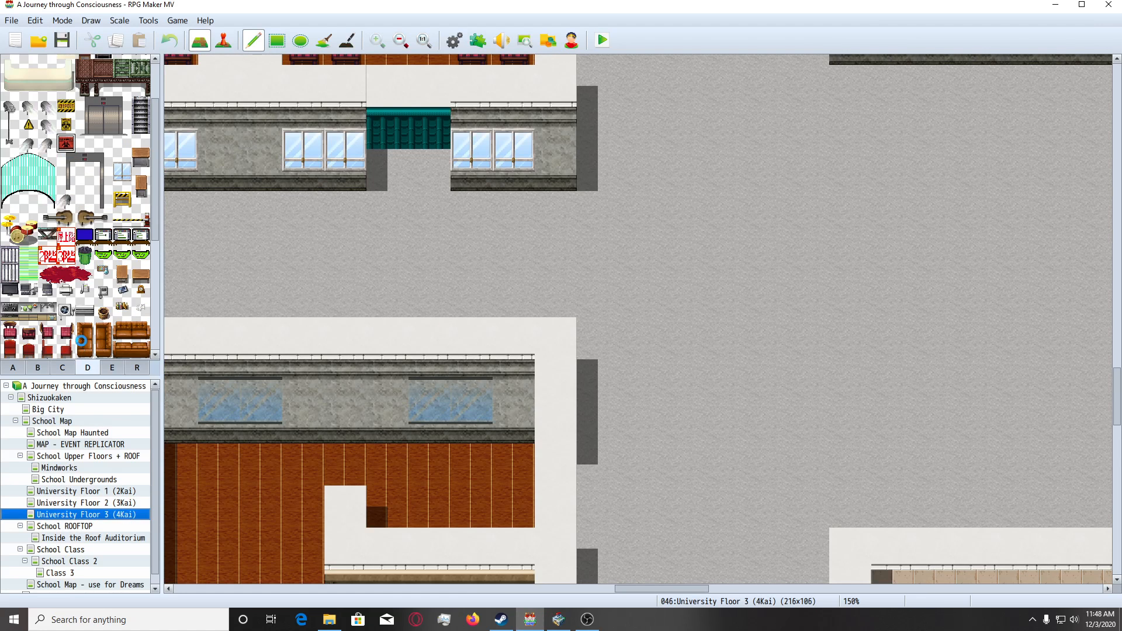
Try the second new telephone tile from tileset D on the right end of the teacher's desk, then undo it.
scroll(100, 341, "down", 4)
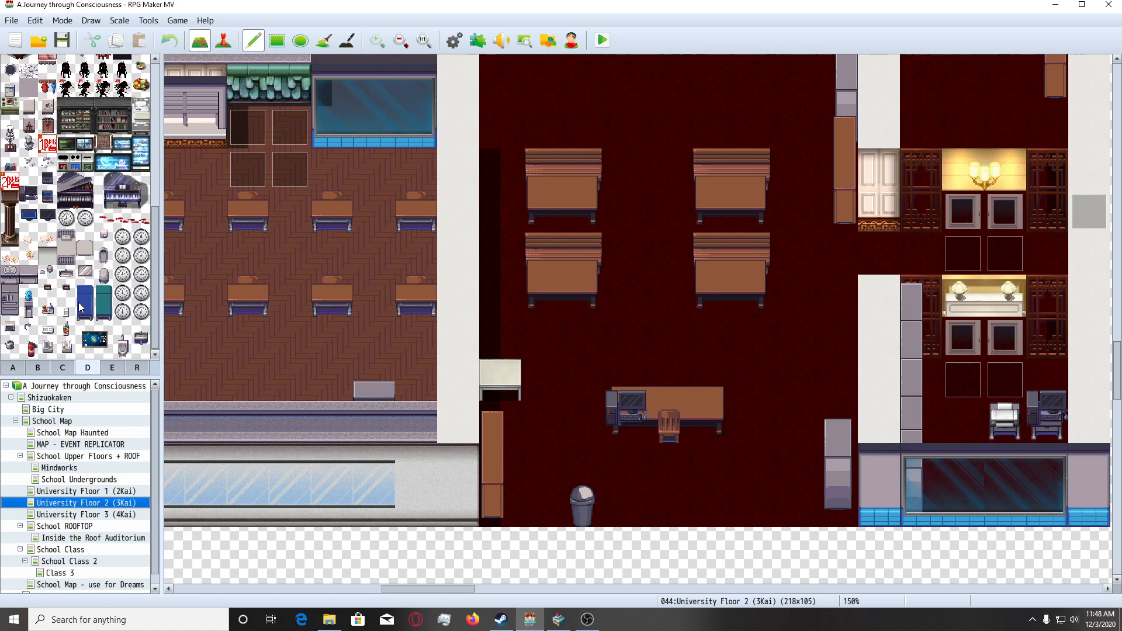
scroll(85, 344, "up", 1)
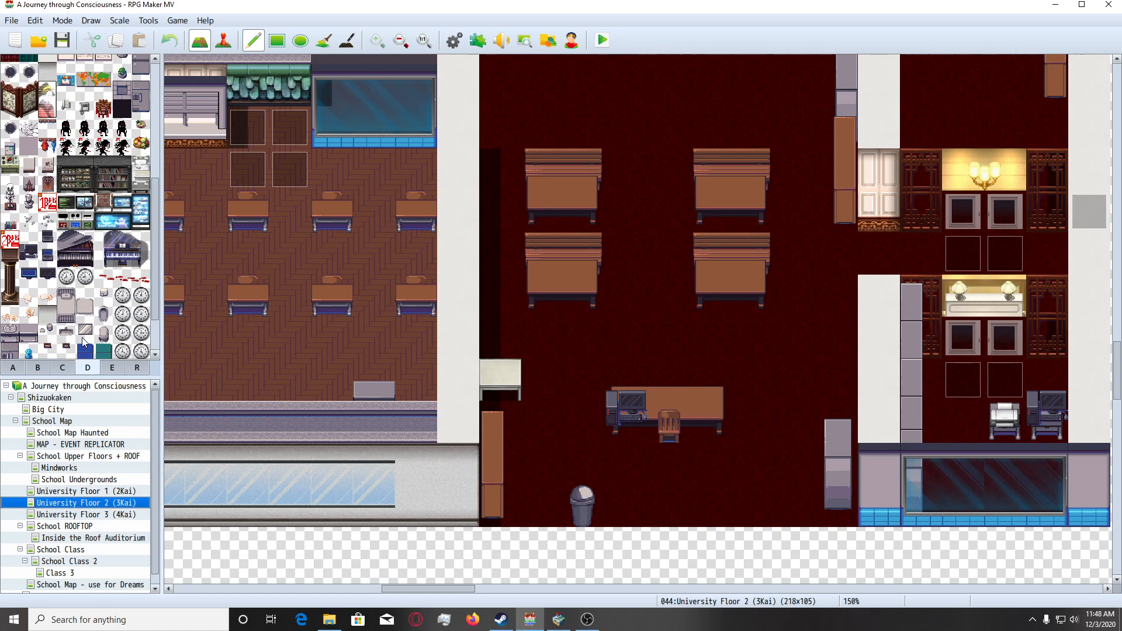
scroll(84, 343, "up", 5)
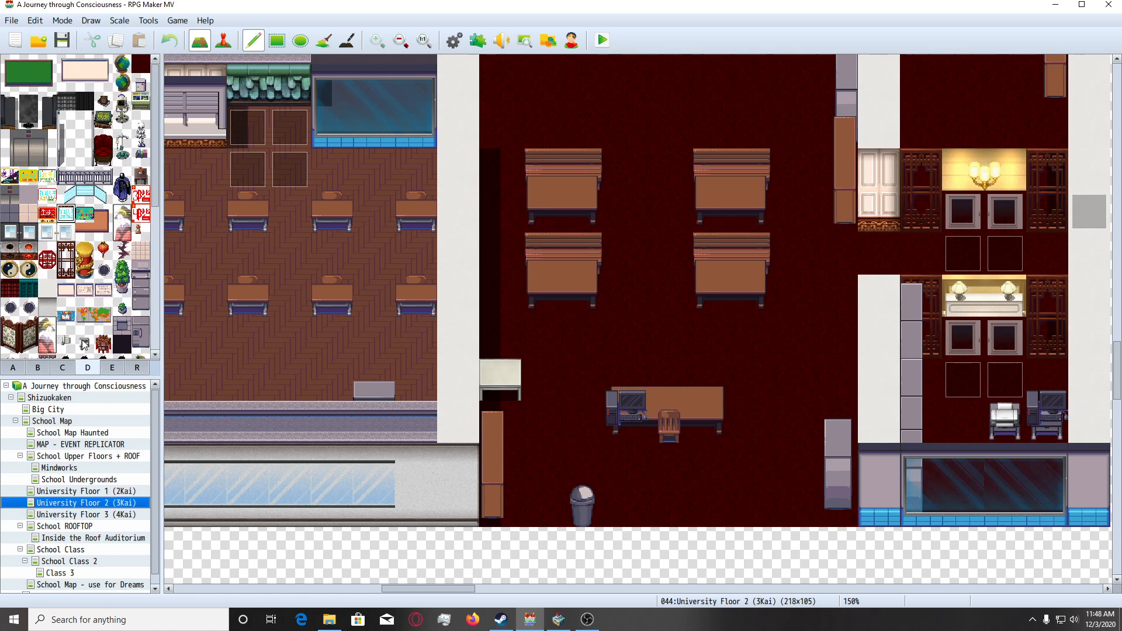
scroll(84, 343, "down", 1)
left_click(84, 297)
scroll(626, 401, "down", 2)
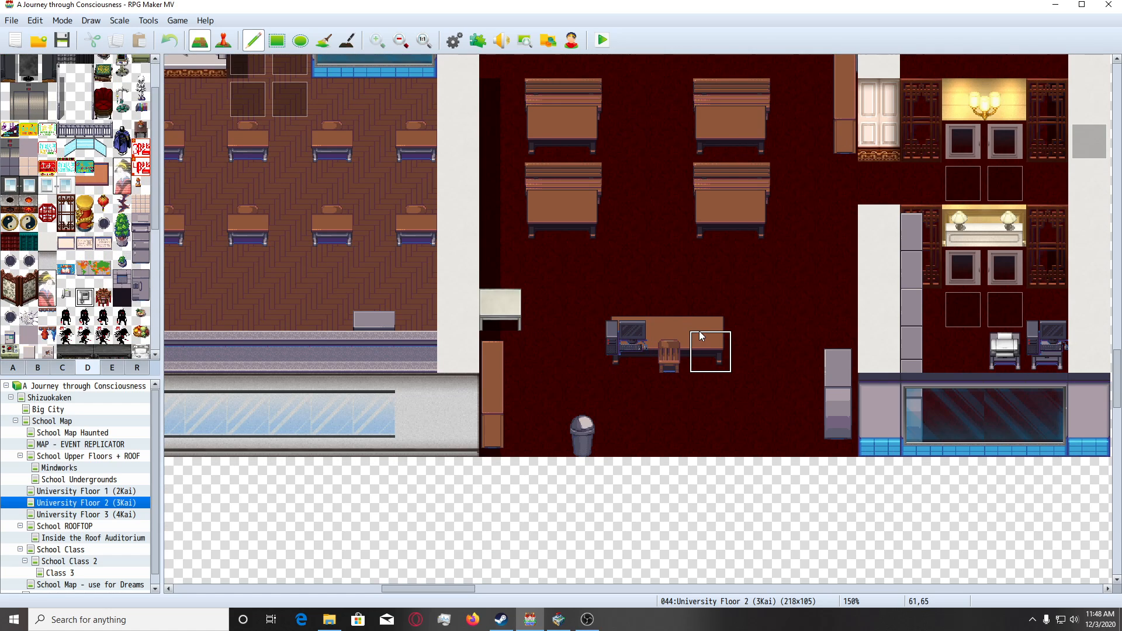
left_click(703, 337)
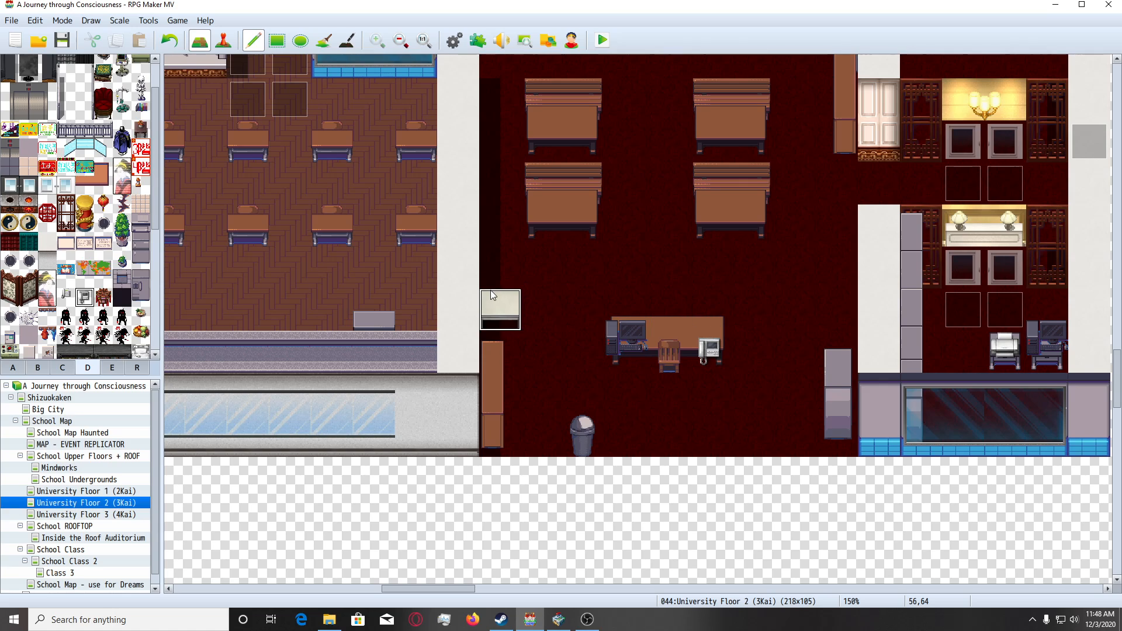
key("ctrl+z")
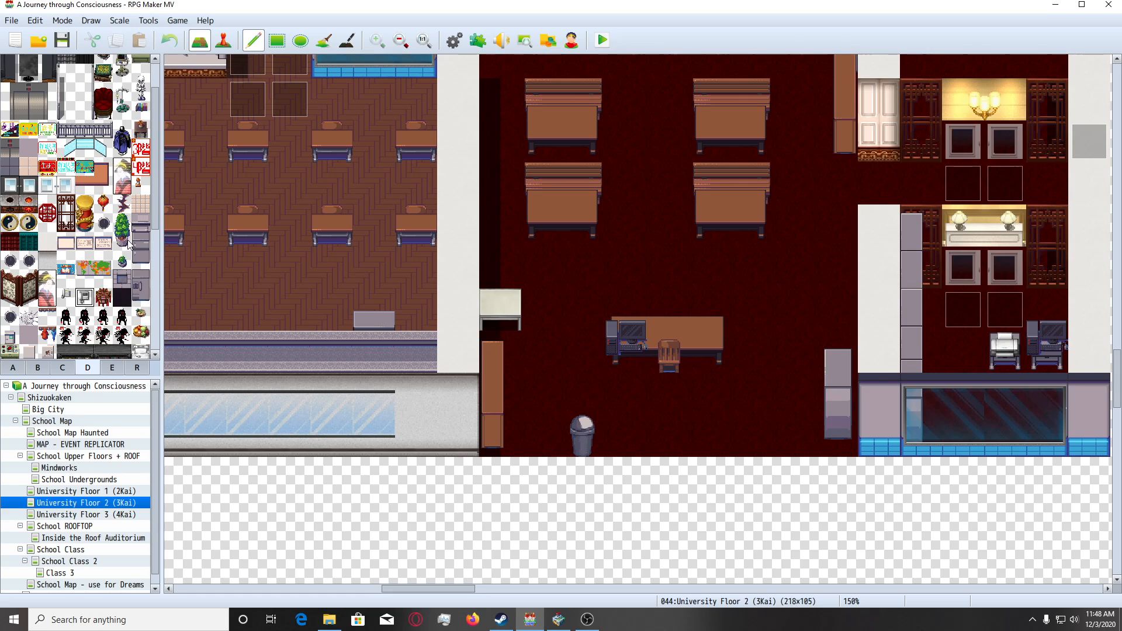
Place the first new telephone tile from tileset D on the small white table against the classroom's west wall.
left_click(66, 297)
left_click(501, 309)
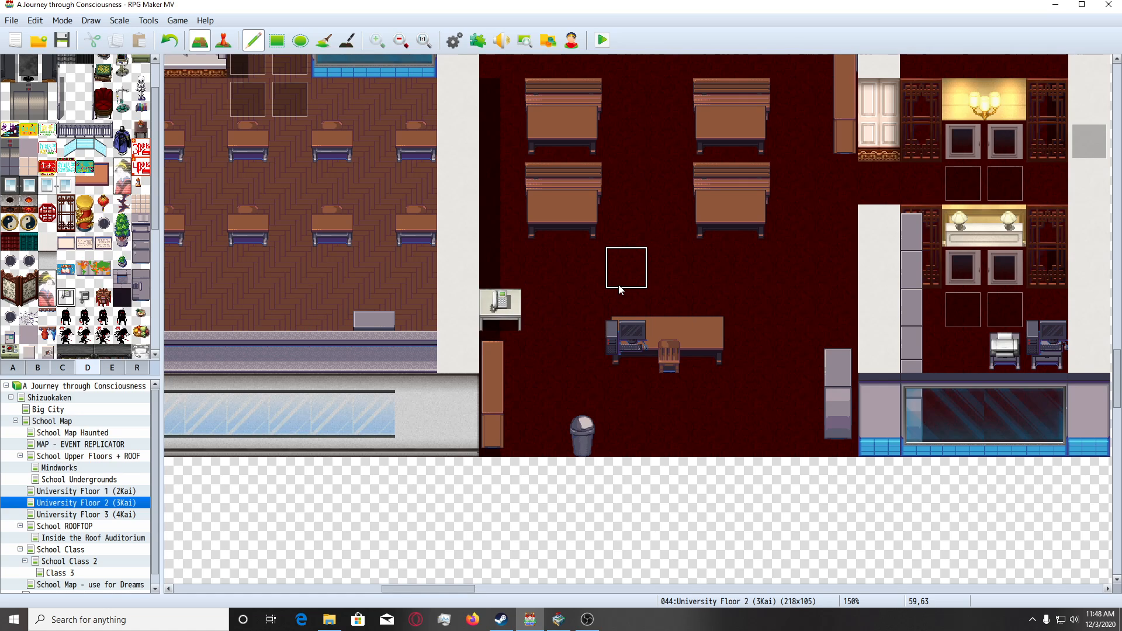
Try the two-panel folding screen from tileset D on the open floor north of the student desks, then undo it.
scroll(839, 293, "up", 3)
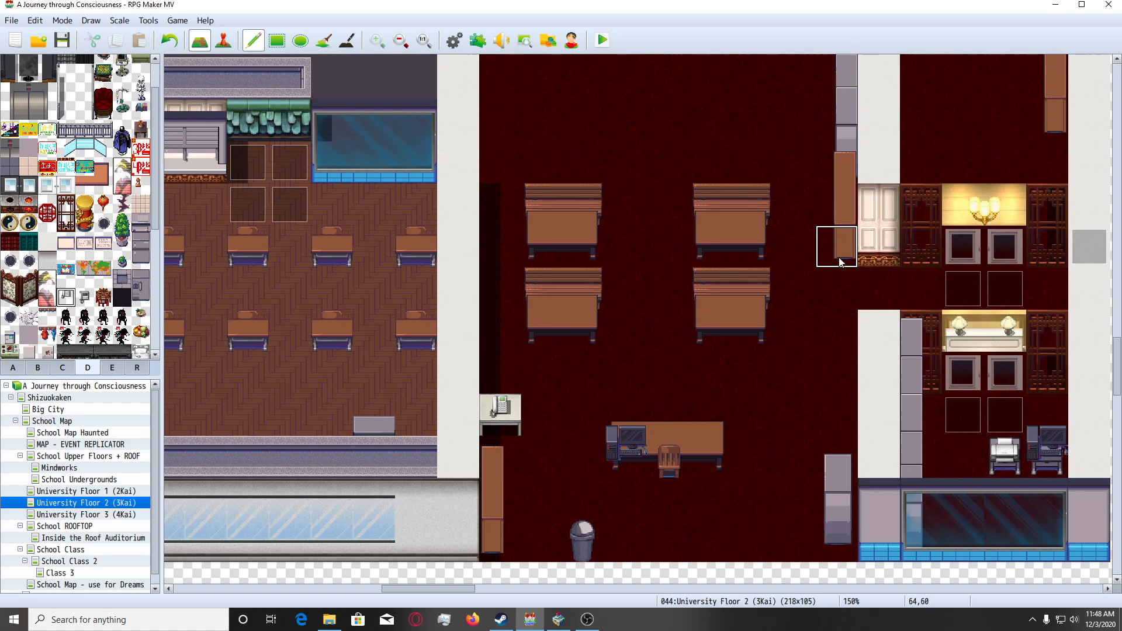
scroll(843, 257, "up", 5)
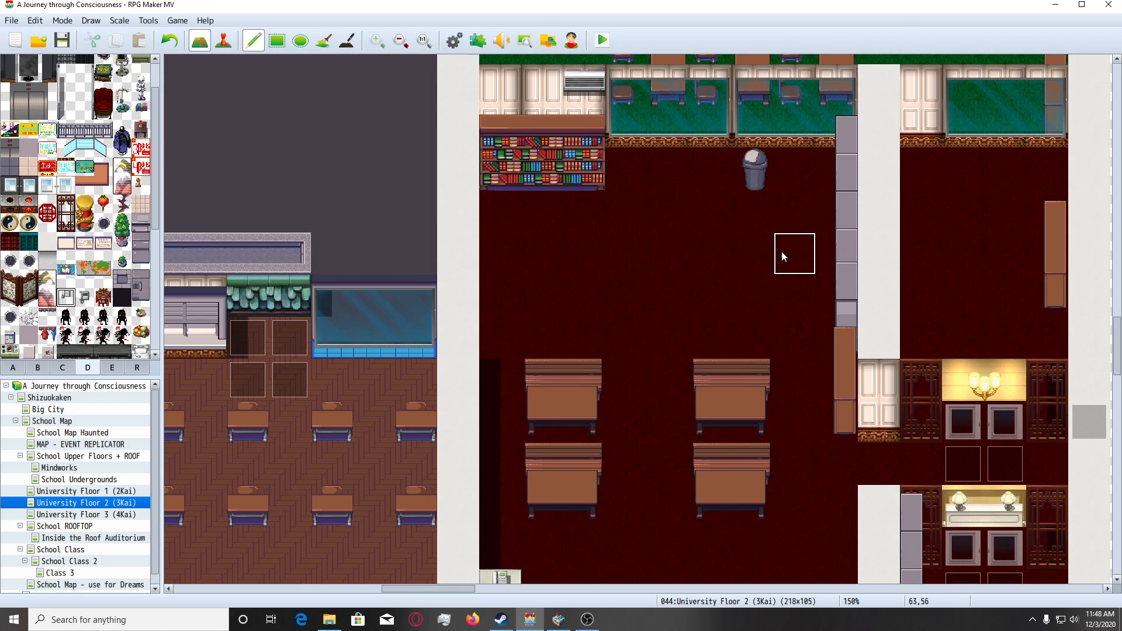
left_click(38, 367)
scroll(70, 331, "down", 3)
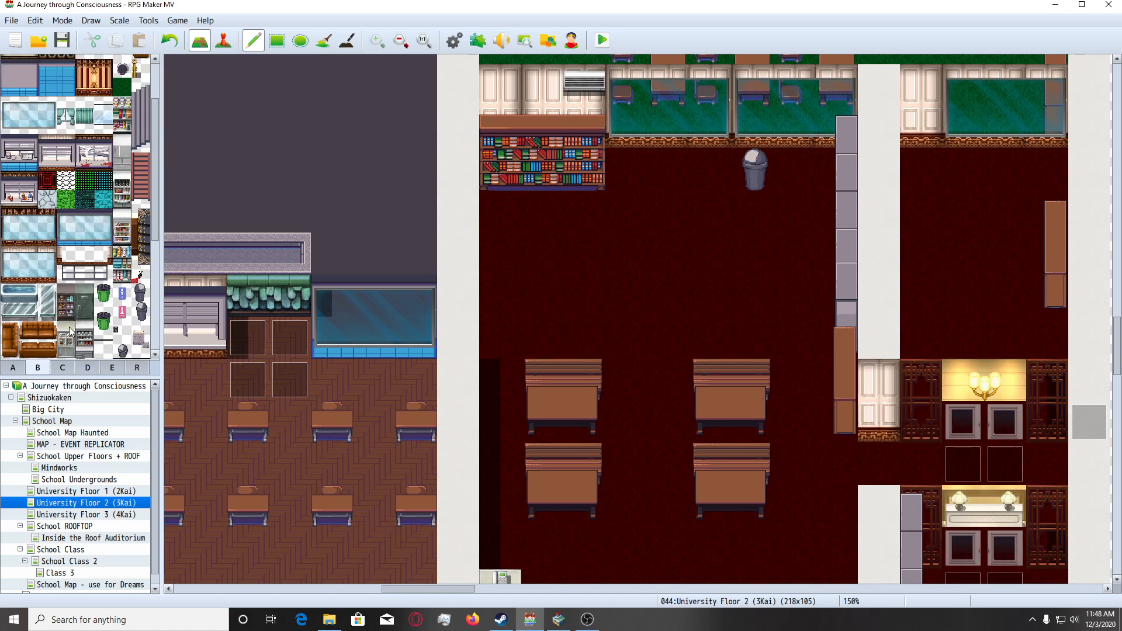
left_click(62, 367)
left_click(87, 367)
scroll(65, 298, "down", 1)
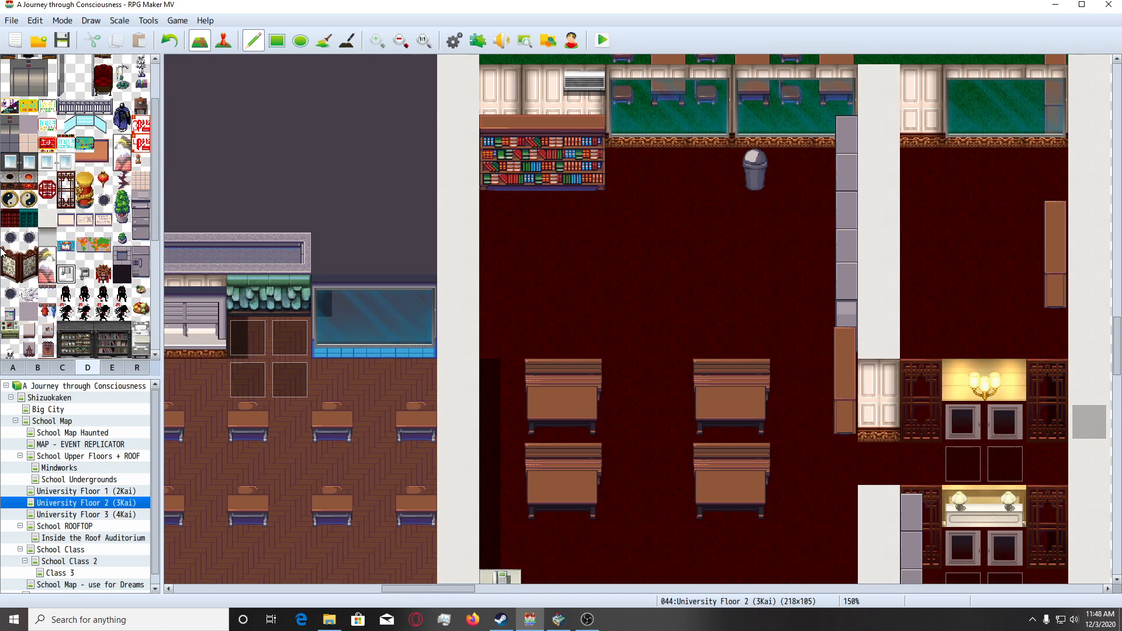
left_click(9, 258)
left_click(685, 257)
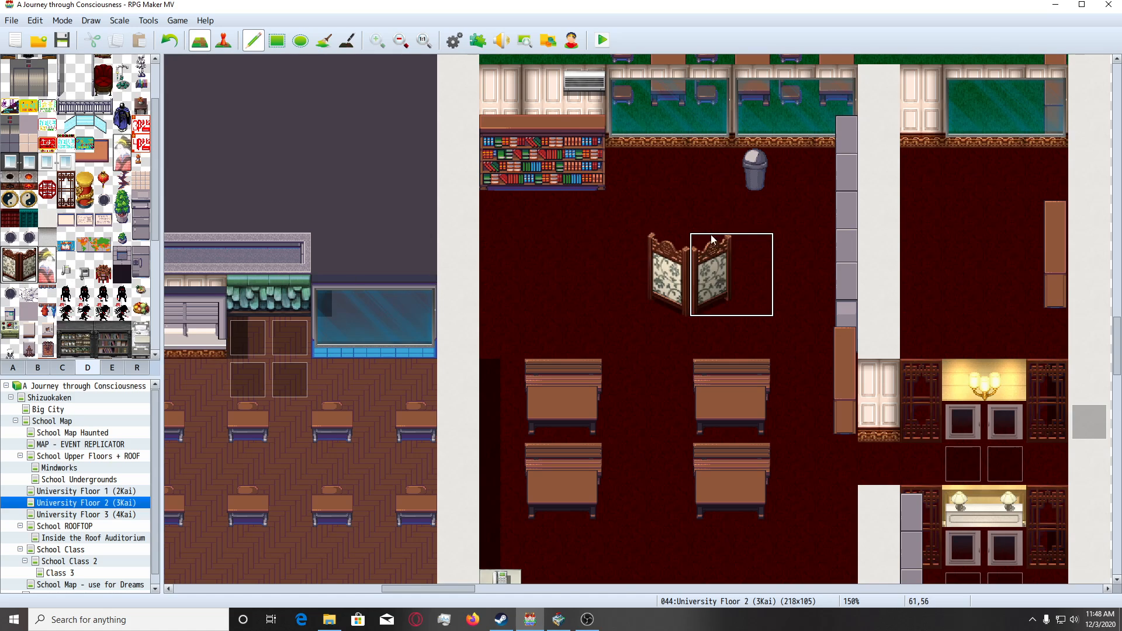
key("ctrl+z")
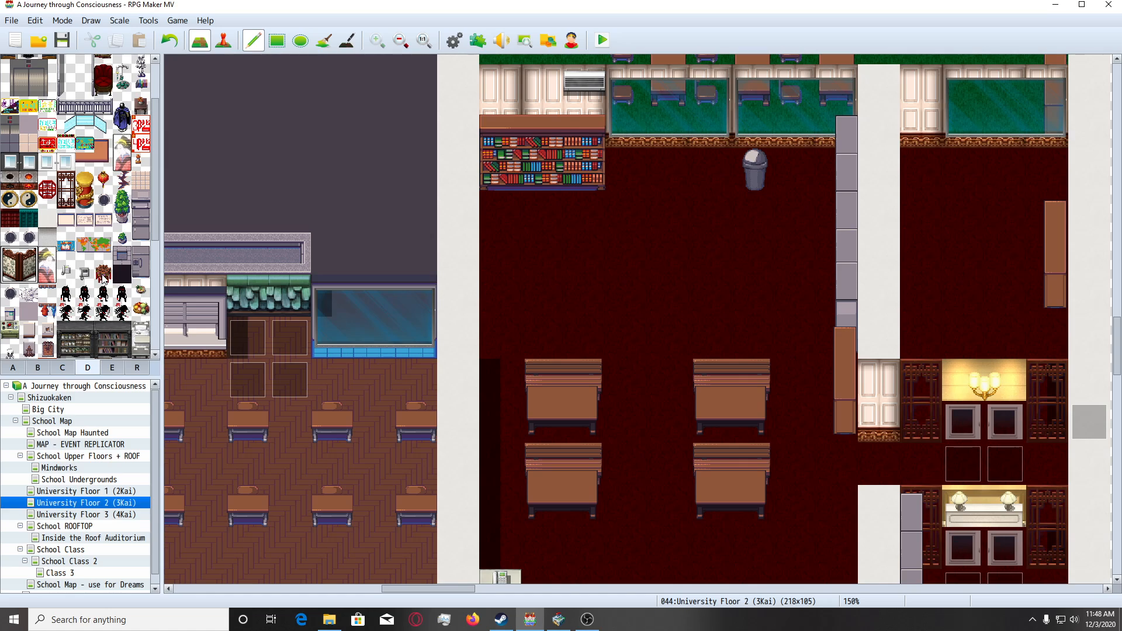
Try the ornate red tasselled furniture tile from tileset D on the open floor north of the student desks, then undo it.
left_click(103, 275)
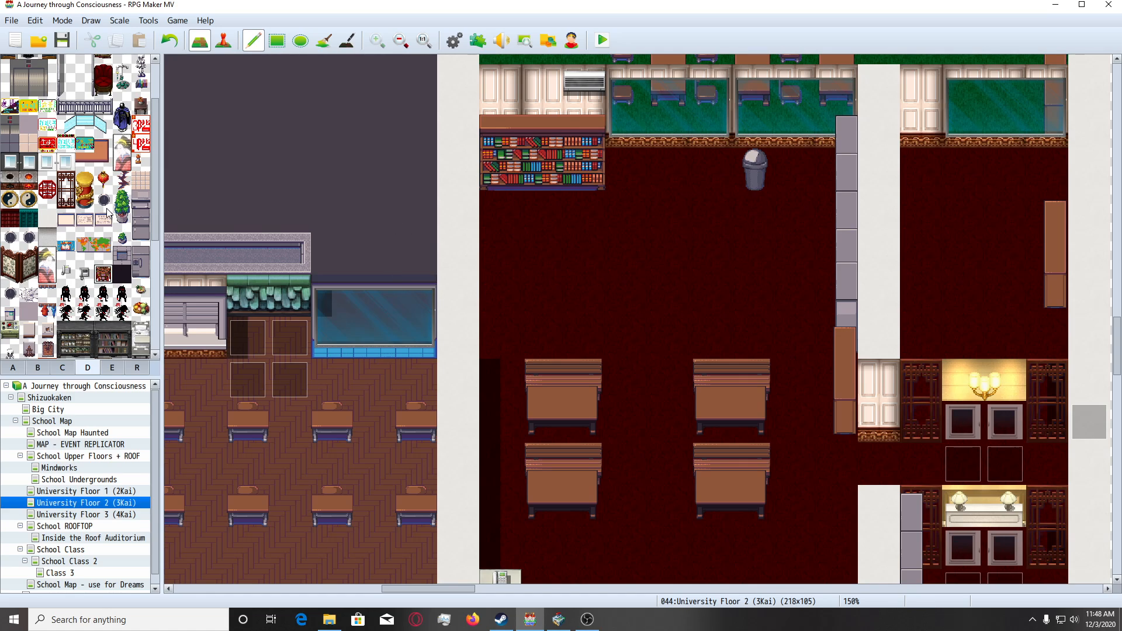
scroll(105, 212, "up", 1)
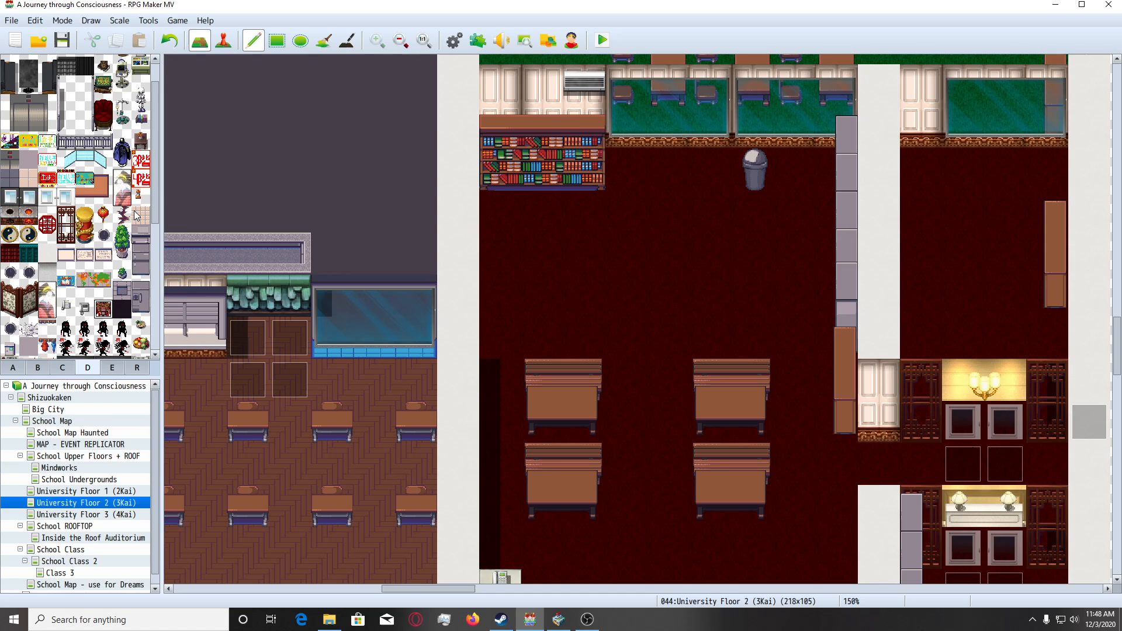
left_click(710, 253)
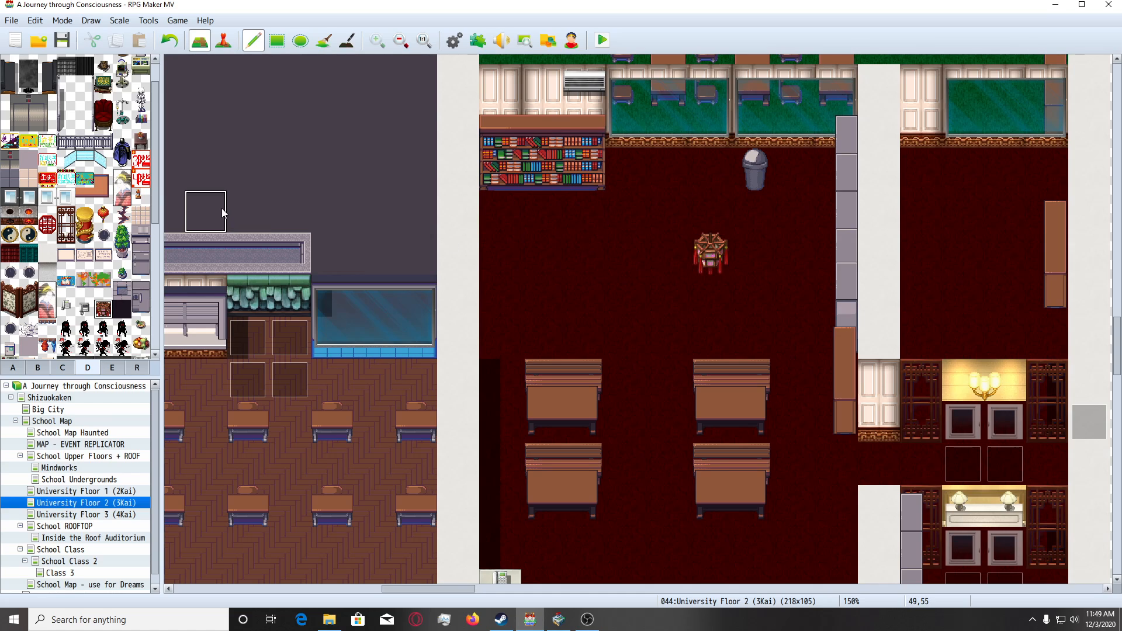
key("ctrl+z")
Place the tall potted plant from tileset D against the classroom's north wall, just east of the bookshelf.
scroll(713, 232, "down", 3)
scroll(703, 234, "down", 1)
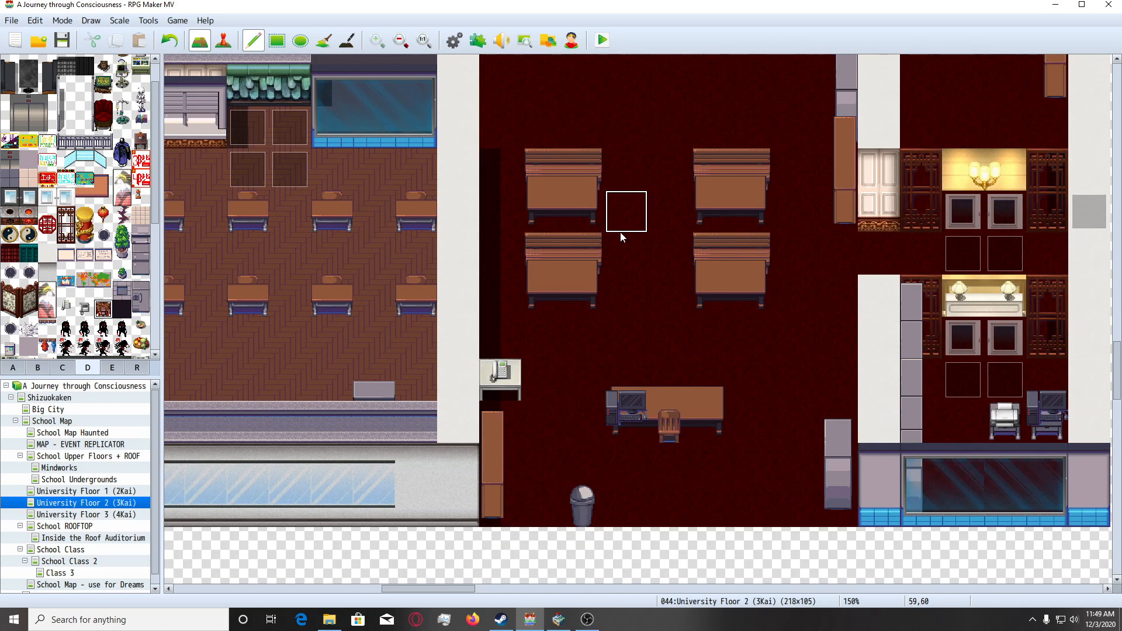
scroll(622, 233, "up", 4)
scroll(581, 228, "up", 1)
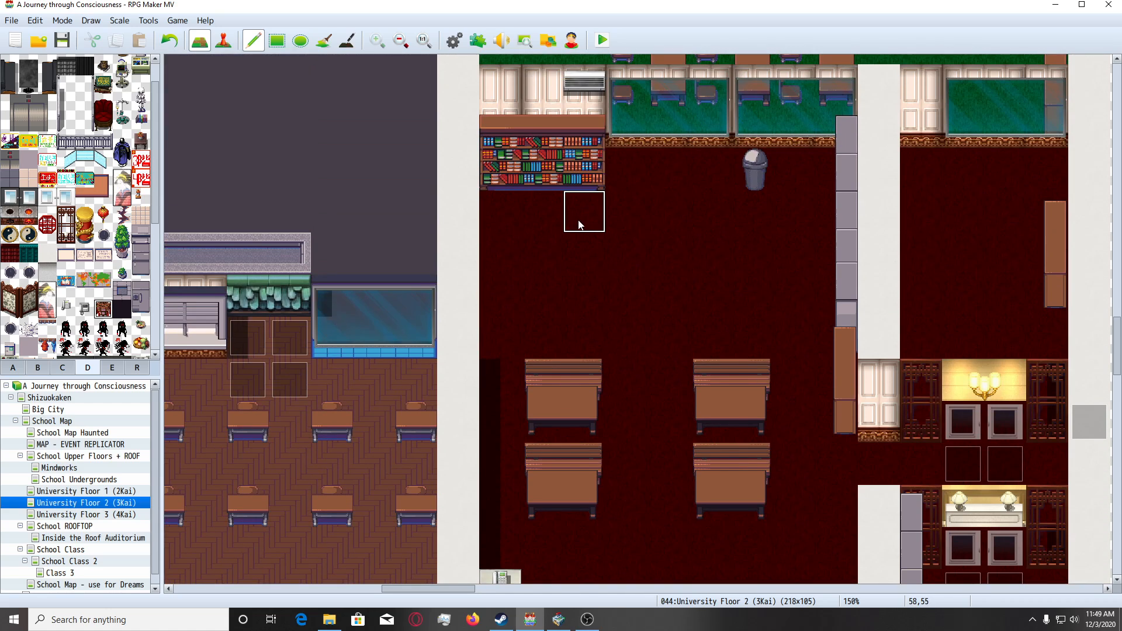
left_click_drag(122, 253, 122, 234)
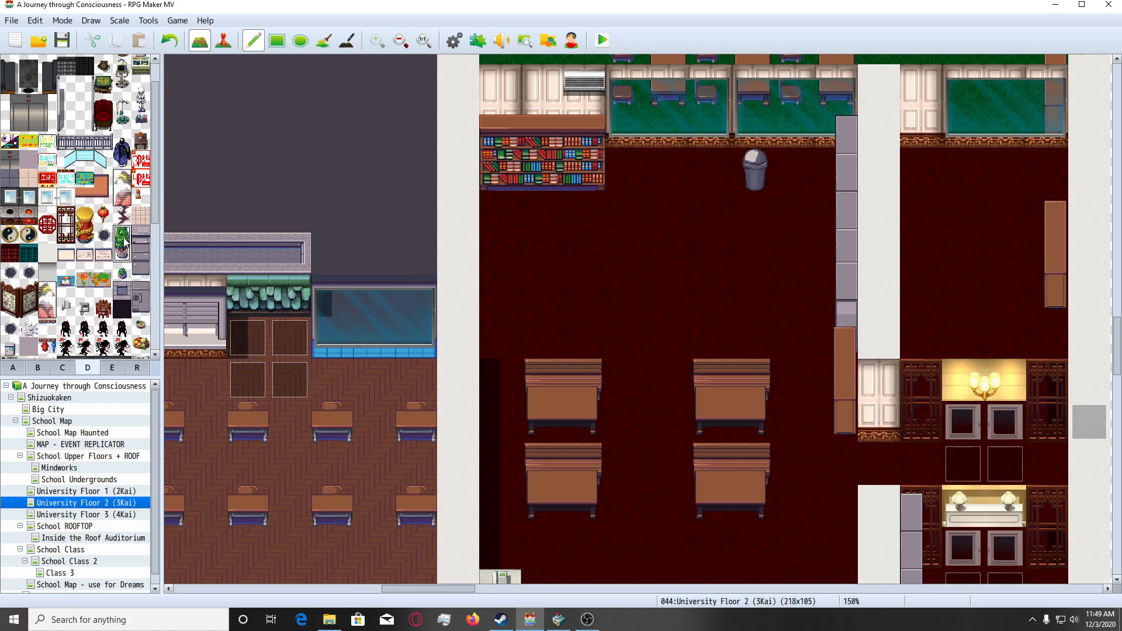
left_click(635, 168)
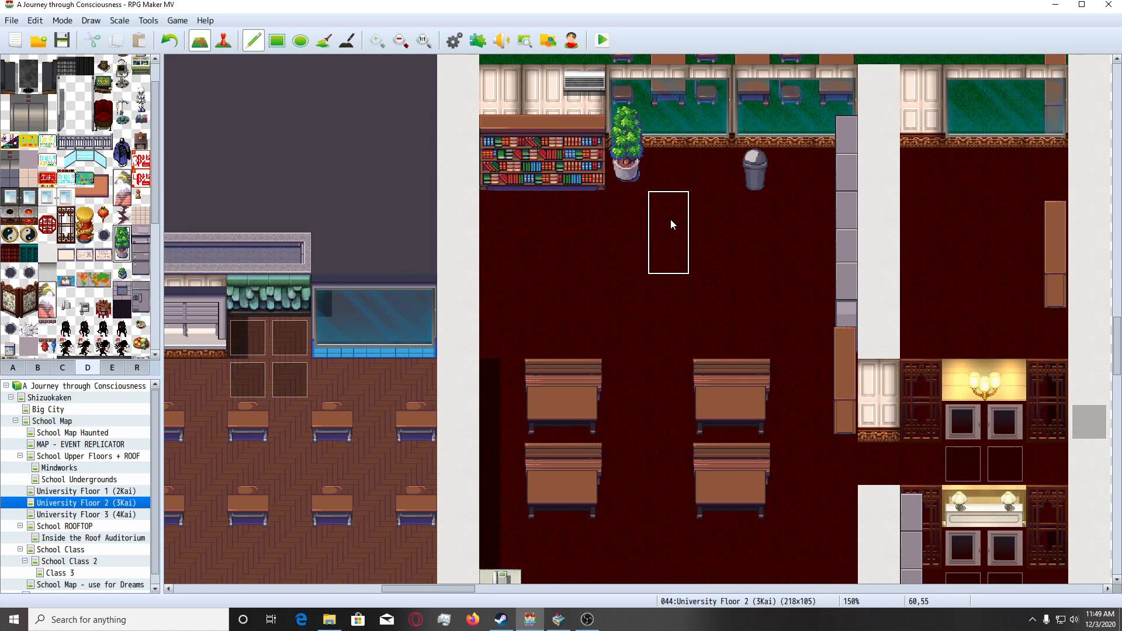
Place a second tall potted plant outside the classroom, in the dark area north of the neighbouring room's window.
scroll(671, 224, "down", 4)
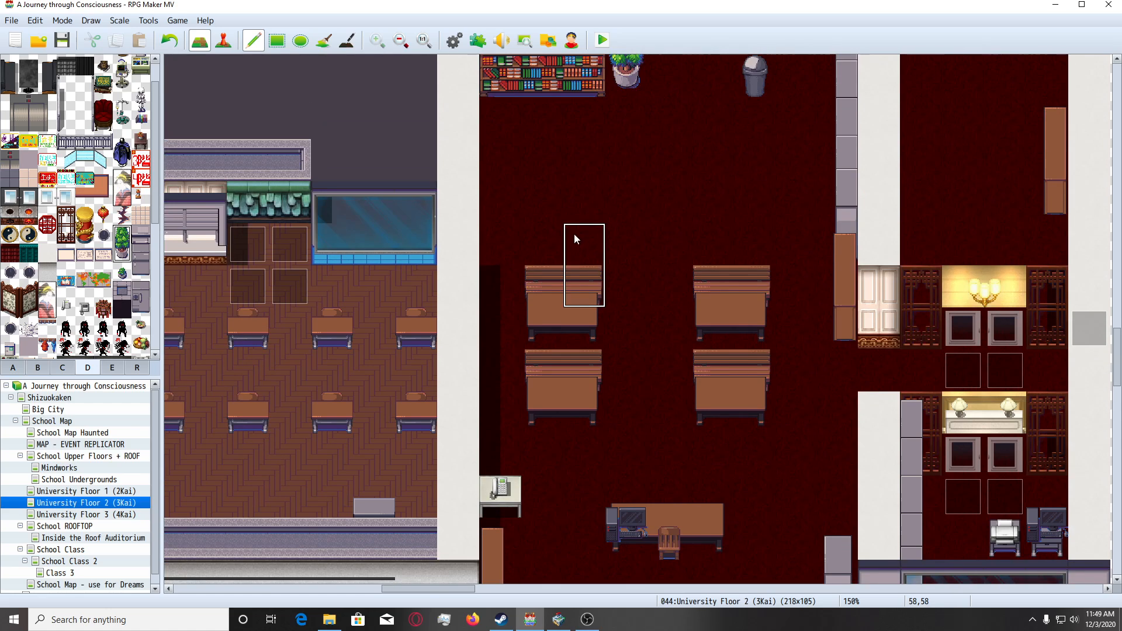
scroll(667, 254, "down", 2)
scroll(587, 240, "up", 4)
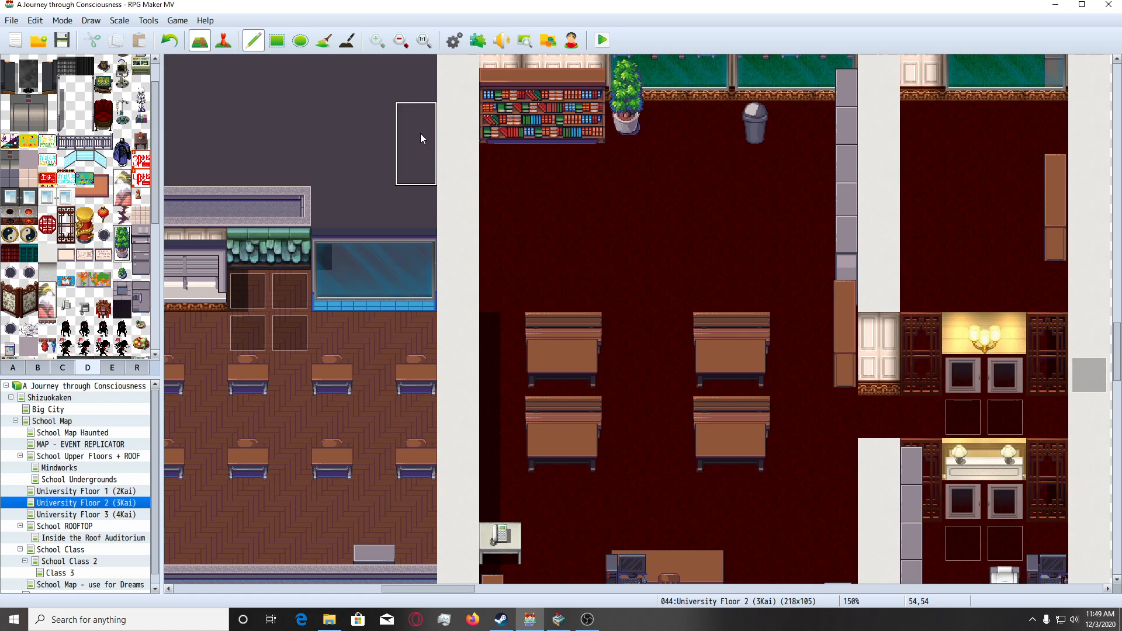
left_click(420, 137)
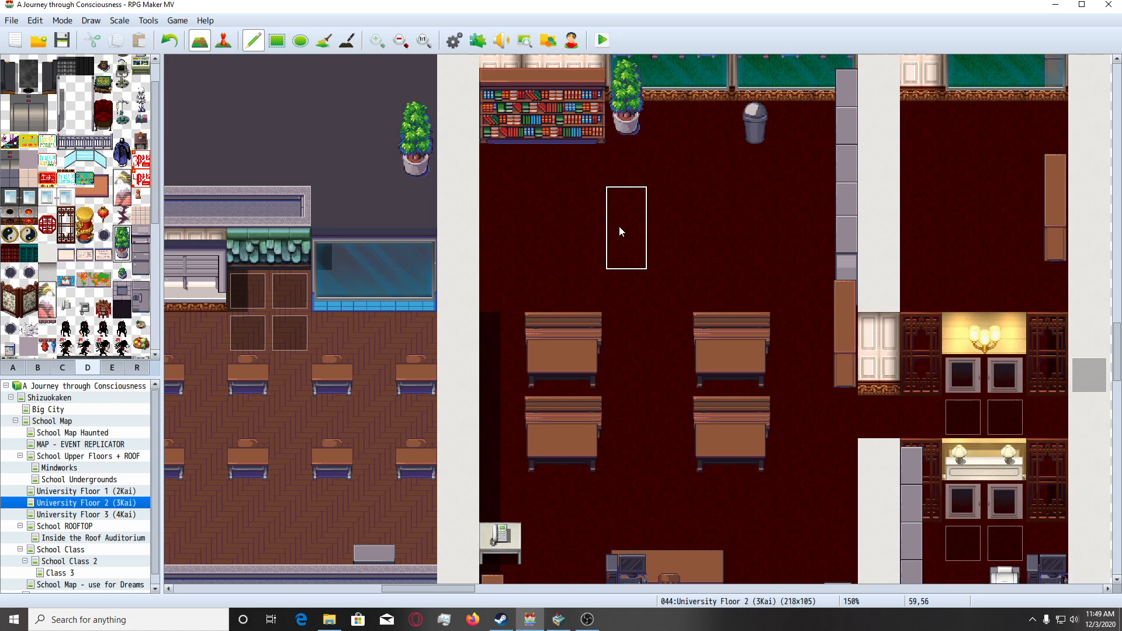
Paint a row of three wide blue-based windows from tileset B along the classroom's south wall.
scroll(619, 231, "up", 1)
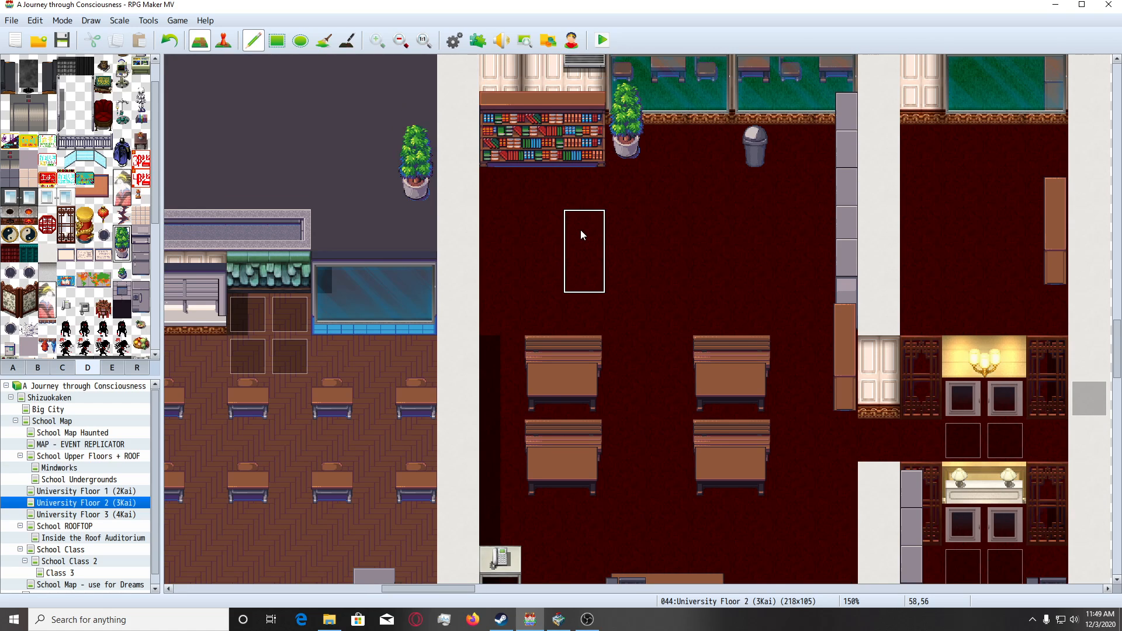
scroll(581, 234, "down", 3)
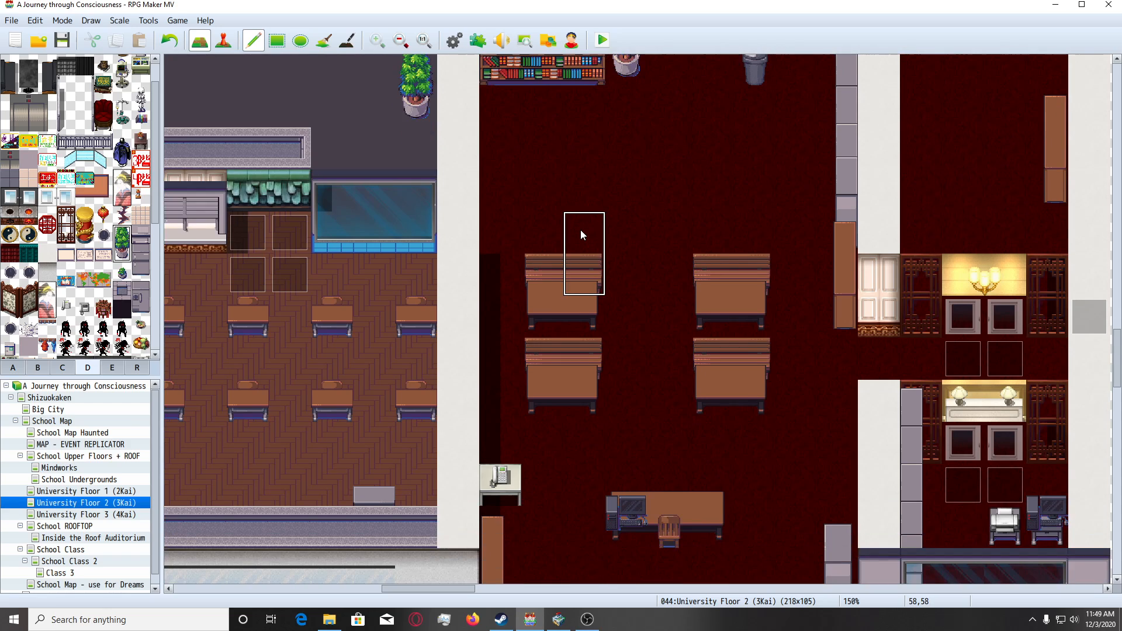
scroll(580, 230, "down", 4)
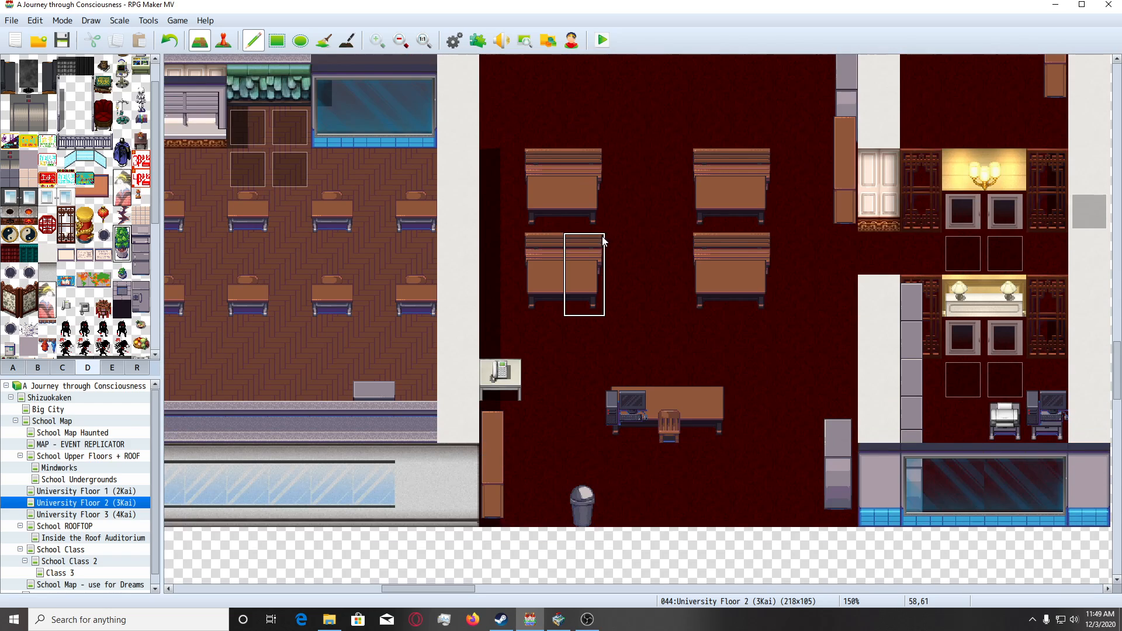
left_click(37, 367)
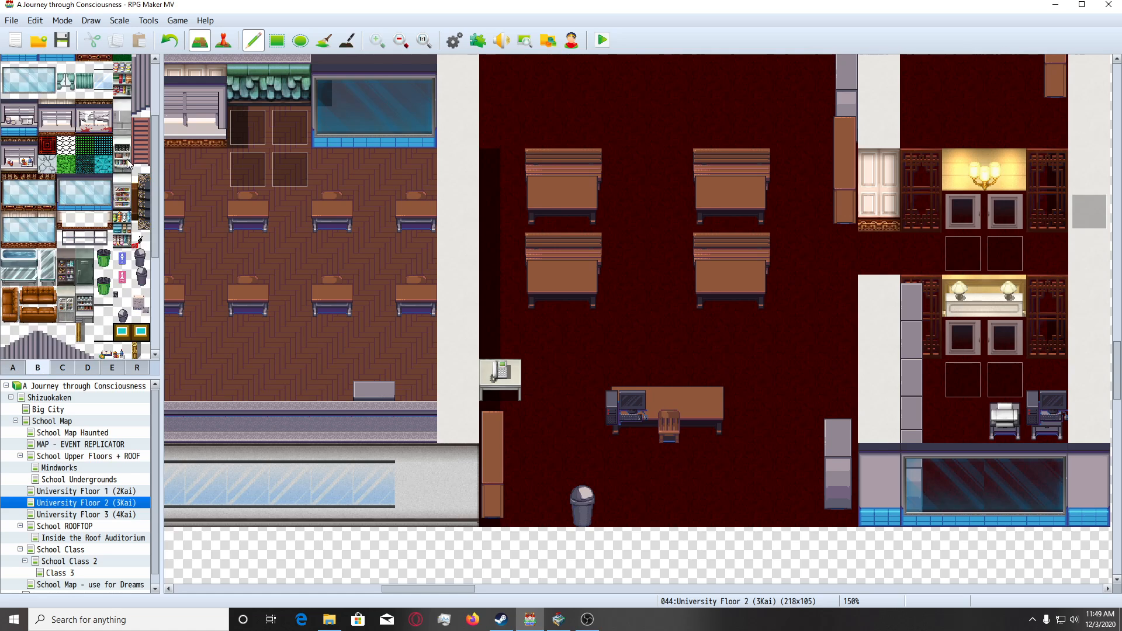
scroll(130, 160, "up", 1)
left_click(84, 231)
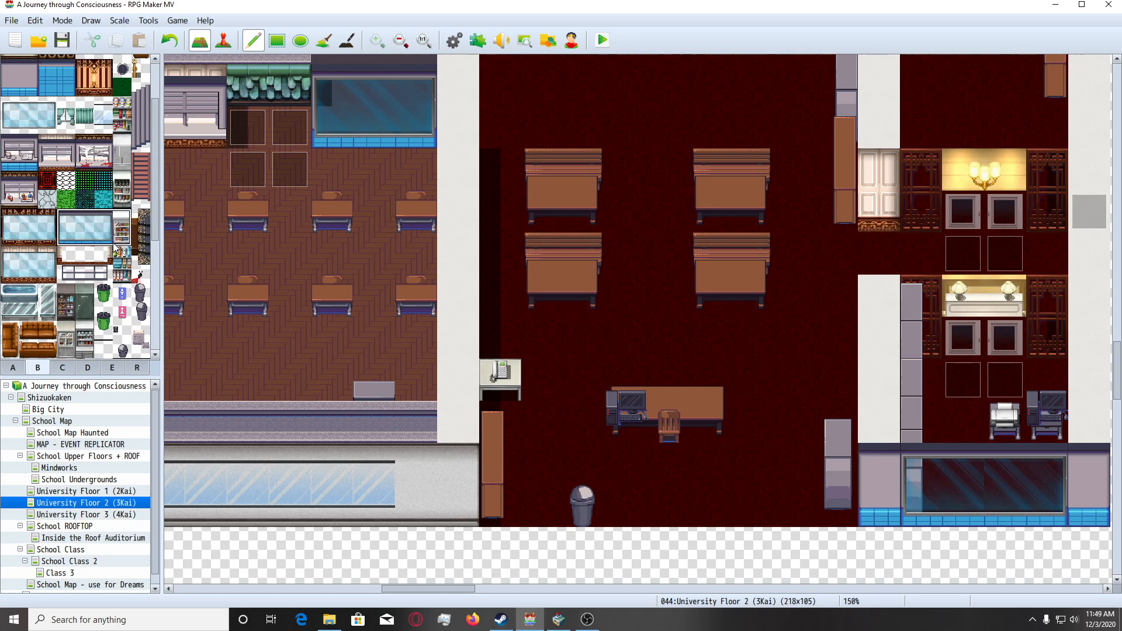
scroll(555, 359, "down", 4)
mouse_move(505, 356)
left_mouse_down()
mouse_move(603, 374)
mouse_move(744, 376)
left_mouse_up()
scroll(677, 298, "up", 3)
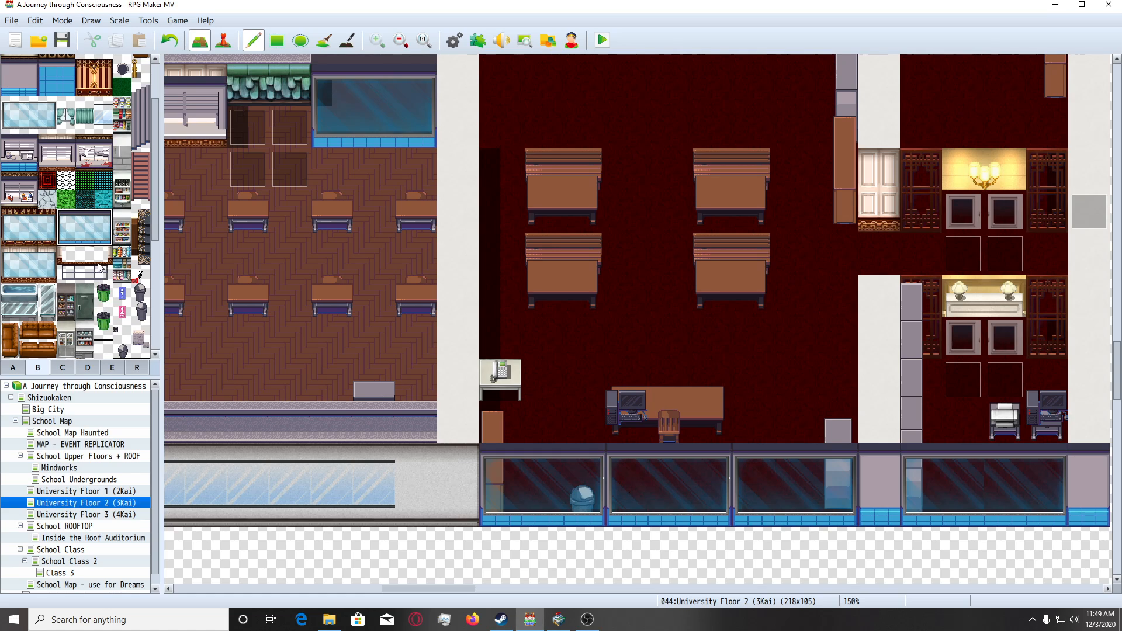
scroll(100, 267, "down", 2)
left_click(104, 302)
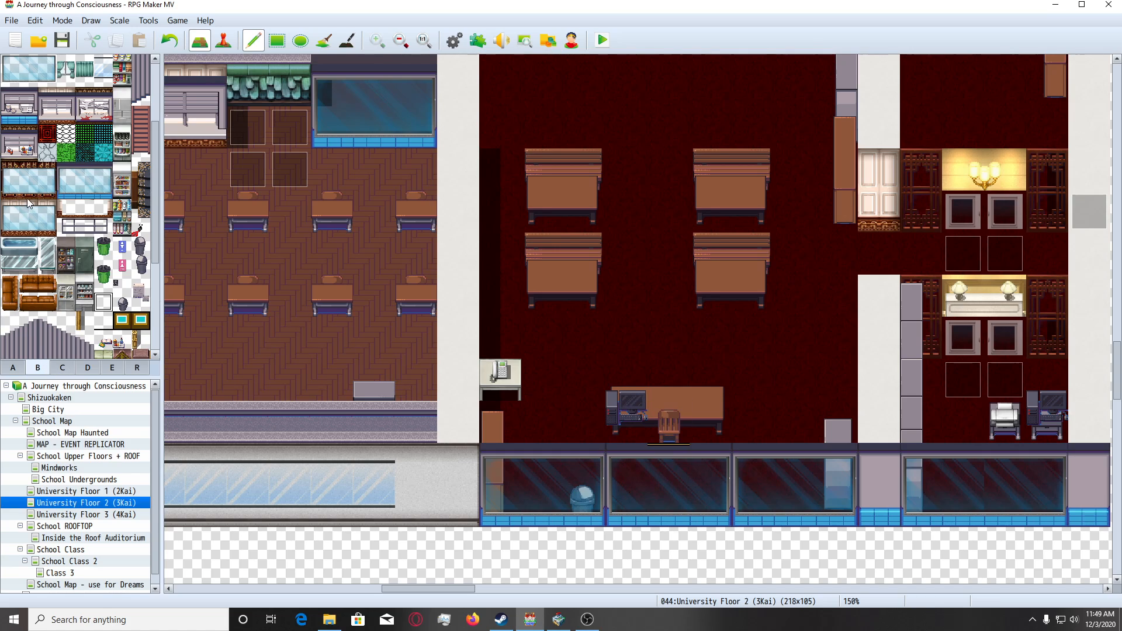
left_click(85, 171)
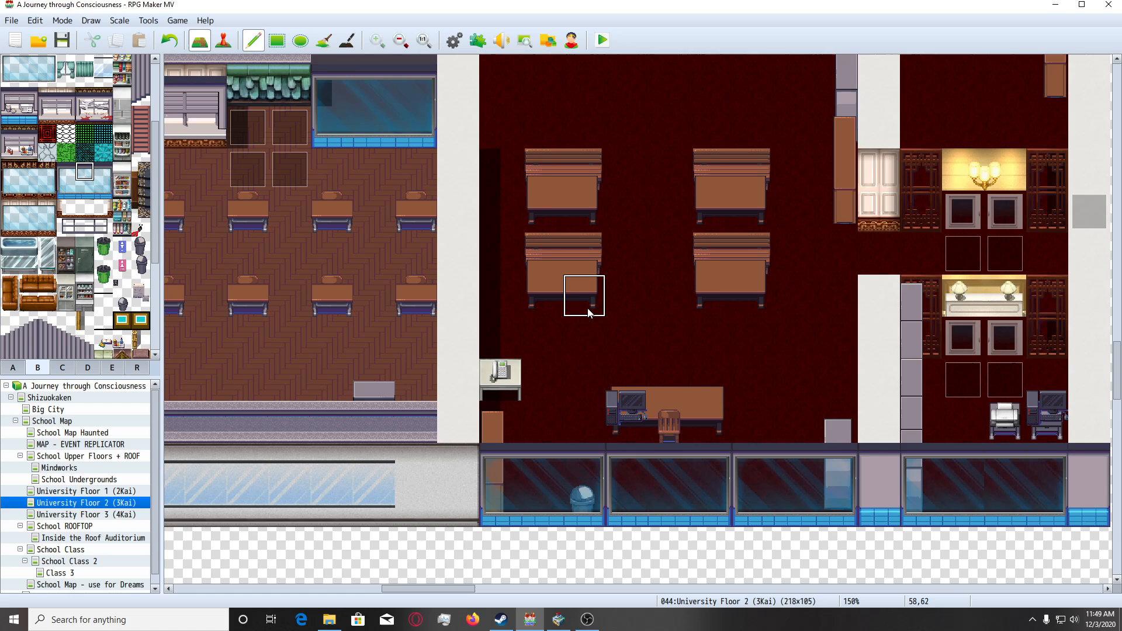
scroll(589, 323, "down", 2)
scroll(538, 390, "up", 3)
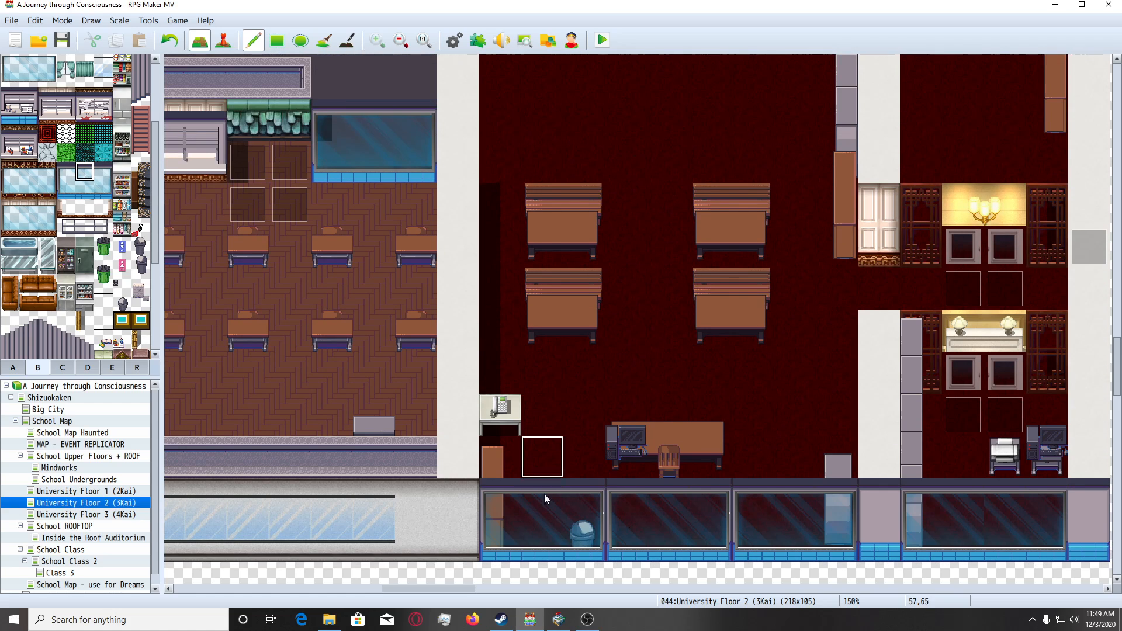
scroll(528, 518, "up", 2)
scroll(574, 496, "down", 1)
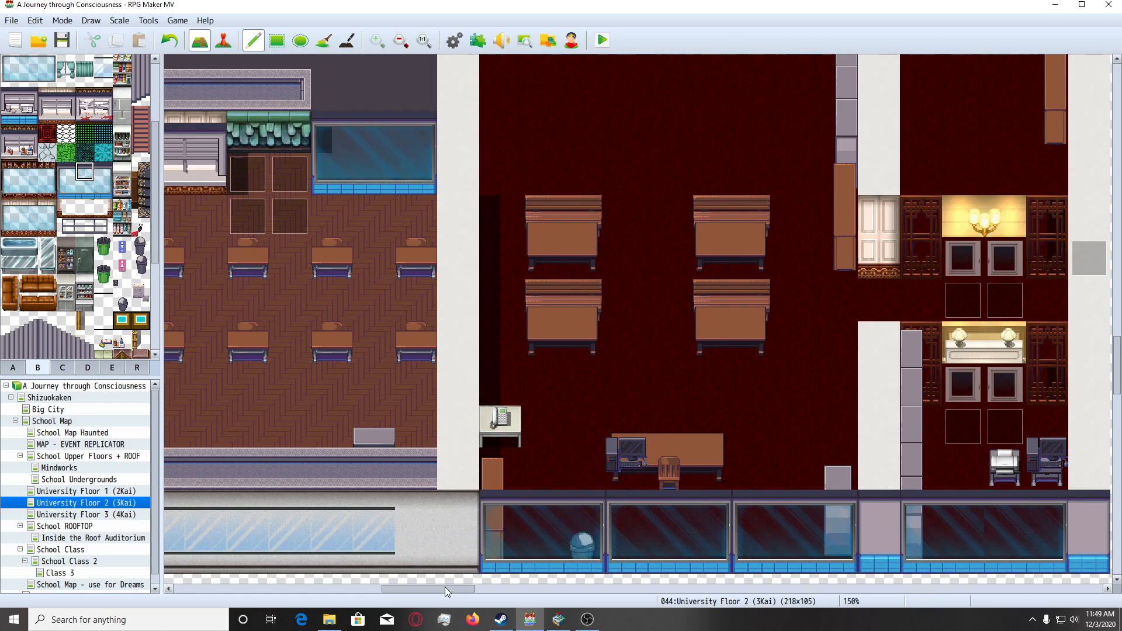
Switch the map to event editing and look over the rooms east and west of the classroom.
left_click_drag(444, 586, 484, 588)
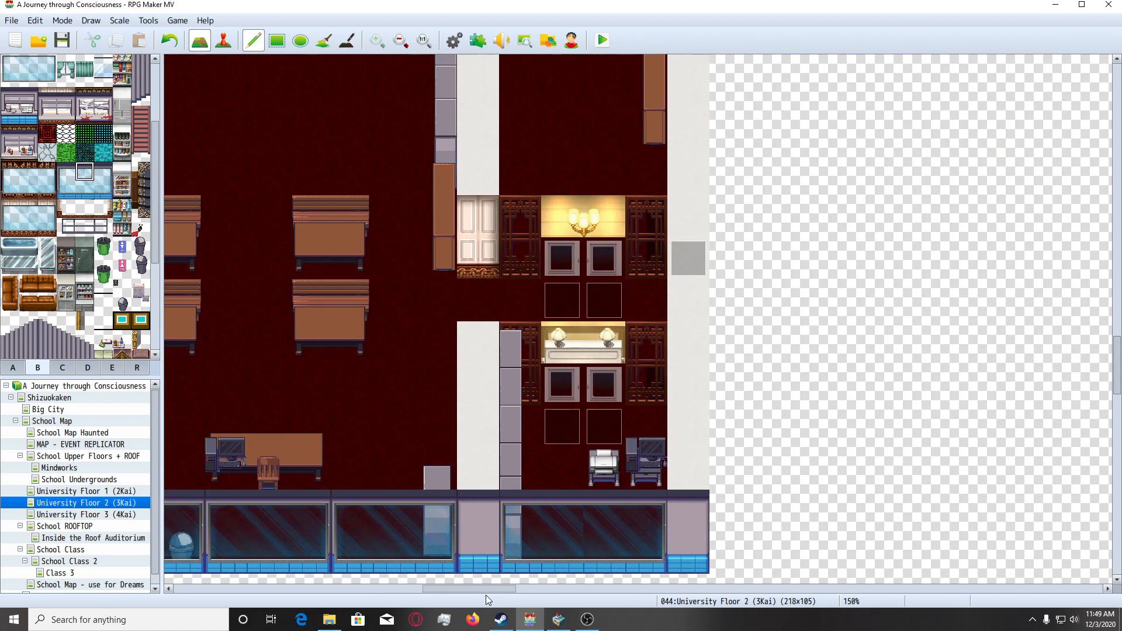
left_click(233, 44)
left_click_drag(479, 587, 401, 606)
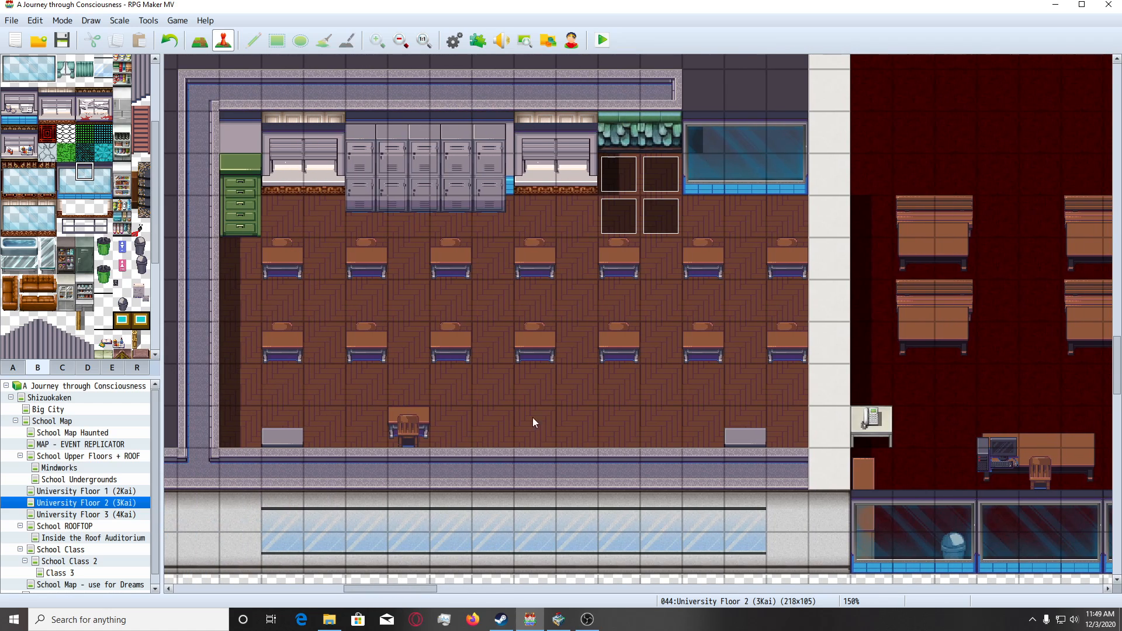
Close the SAKAN tileset builder and RPG Maker MV, and minimize OBS to reach the desktop.
left_click(559, 619)
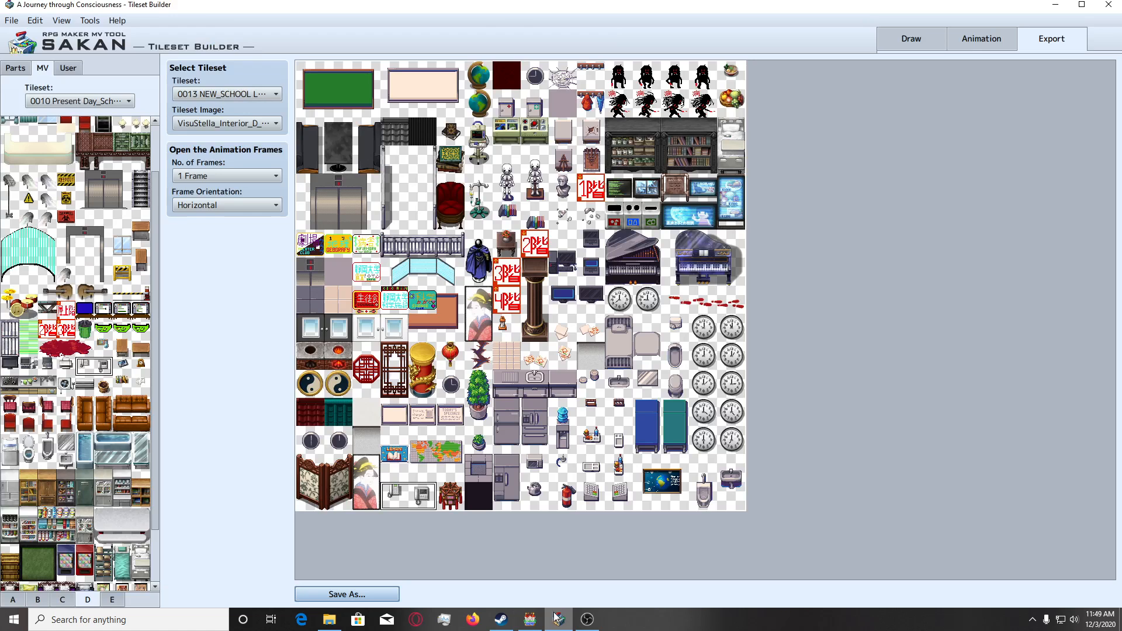
left_click(1109, 4)
left_click(520, 338)
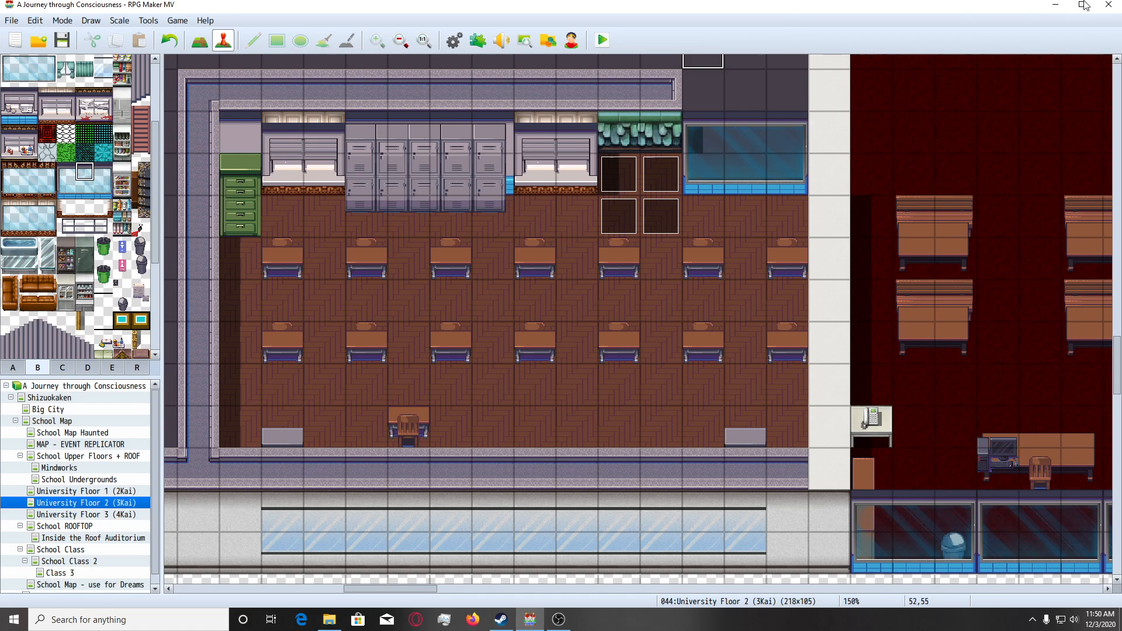
left_click(1108, 5)
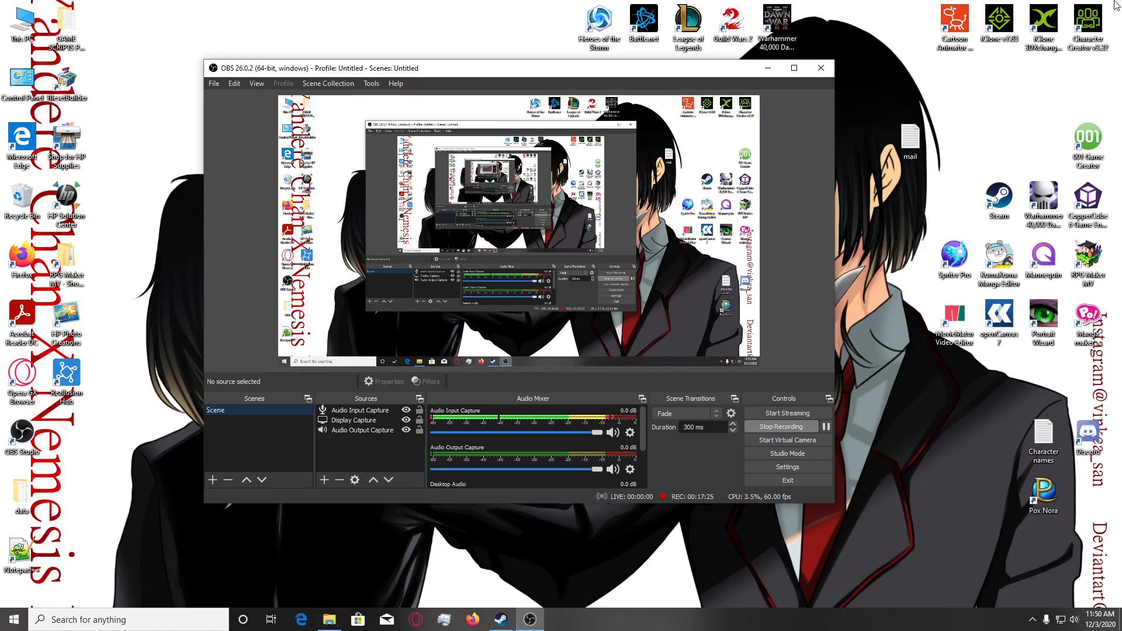
left_click(768, 67)
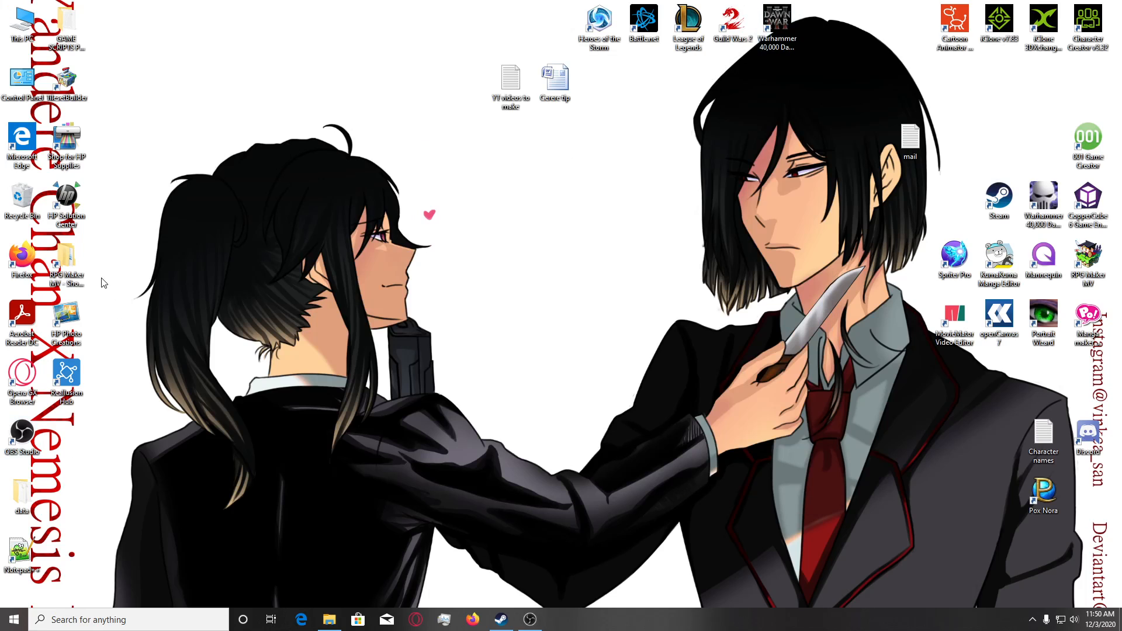
Copy the data folder from the RPG Maker MV project AJourneyThroughConsciousnessDemo - MODERN to the Desktop, replacing the existing files.
double_click(66, 260)
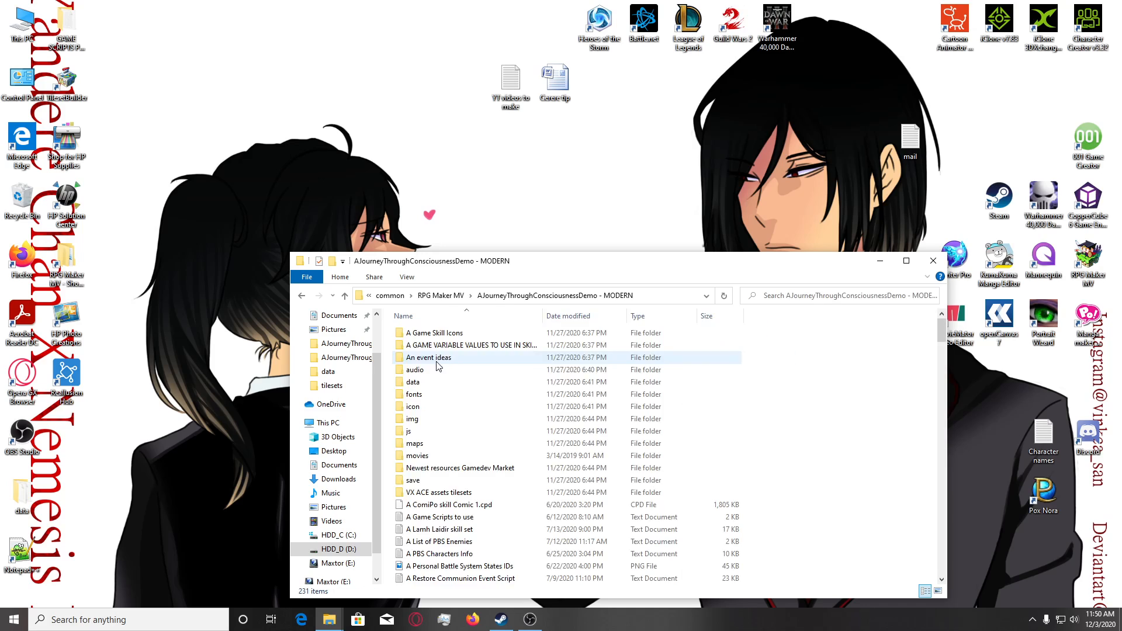
left_click_drag(425, 384, 219, 382)
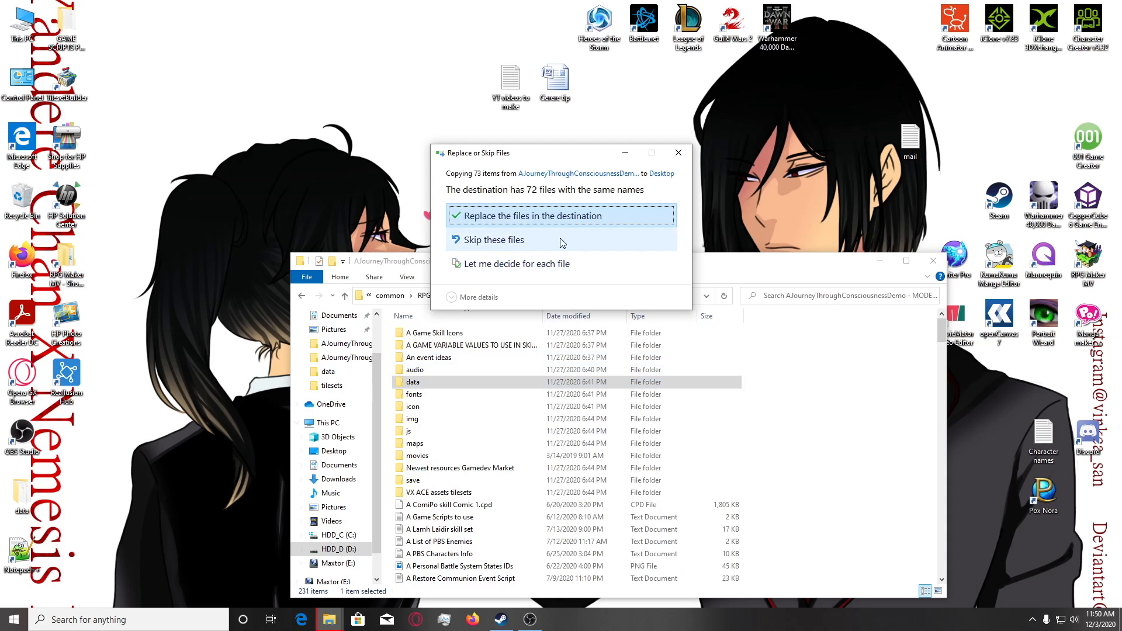
left_click(571, 216)
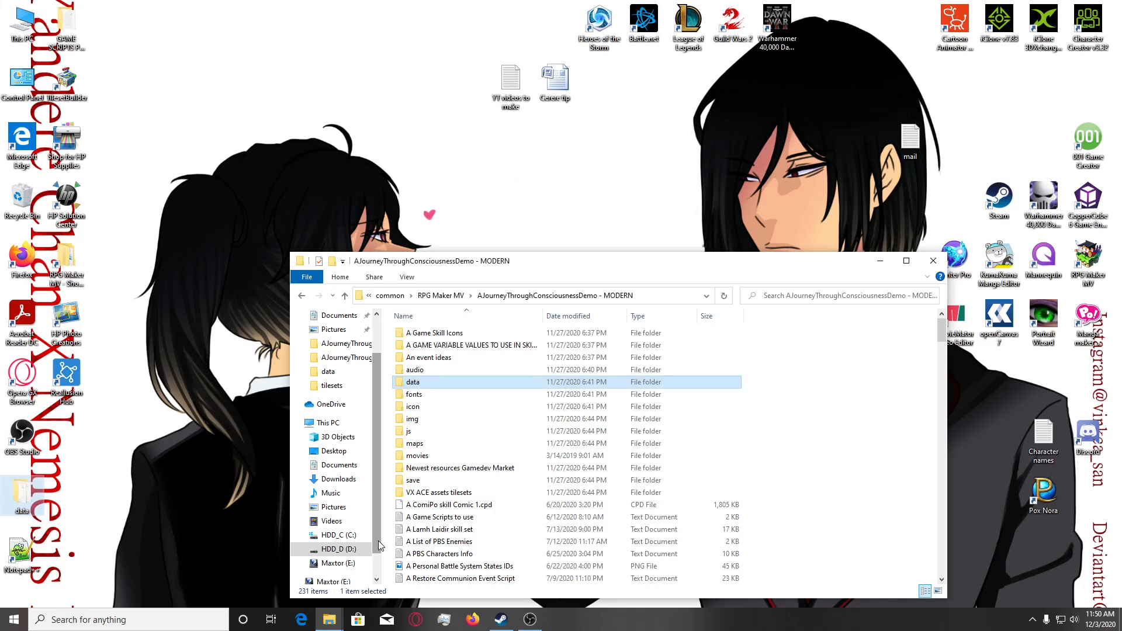
Paste the data folder into the AJourneyThroughConsciousnessDemo - MODERN copy under YANDERYN, replacing the existing files.
left_click(338, 562)
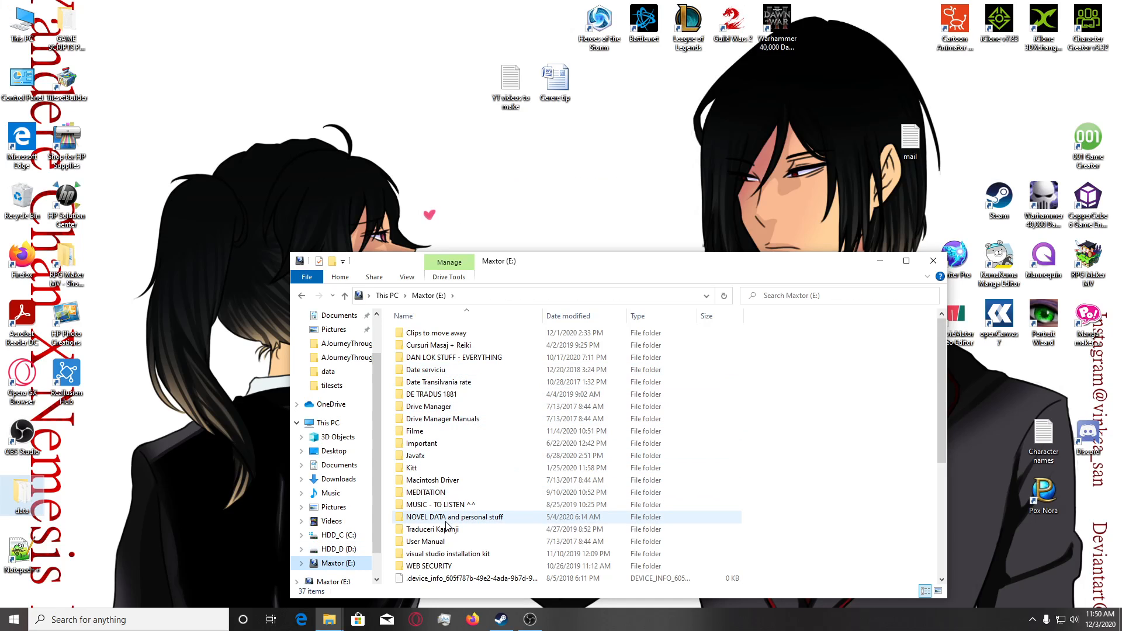
left_click(345, 357)
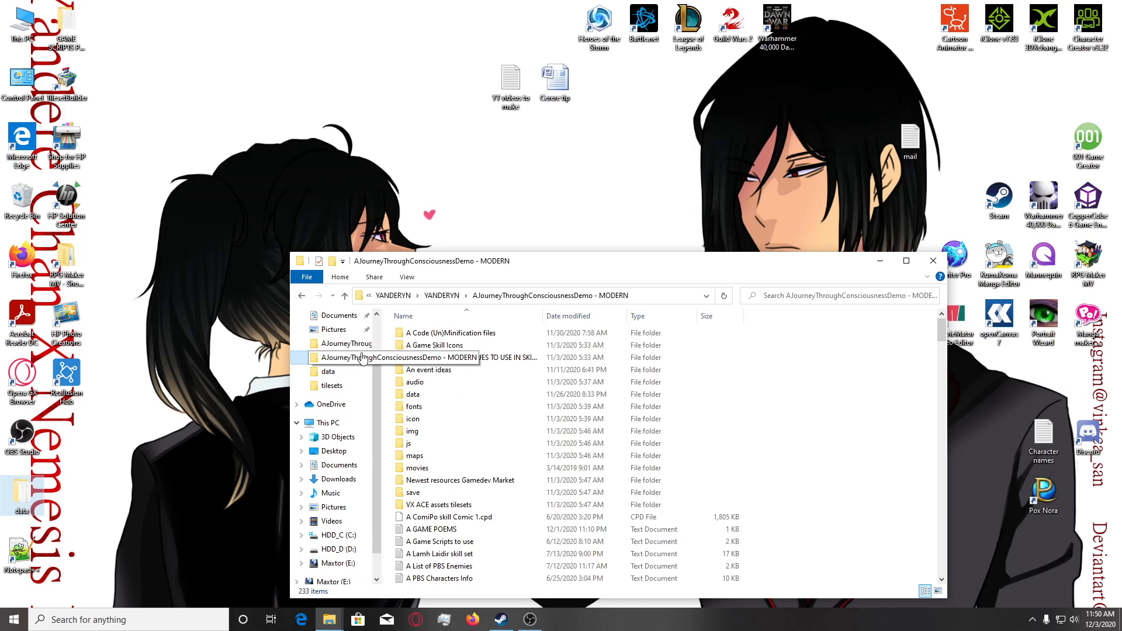
left_click(443, 395)
key("ctrl+v")
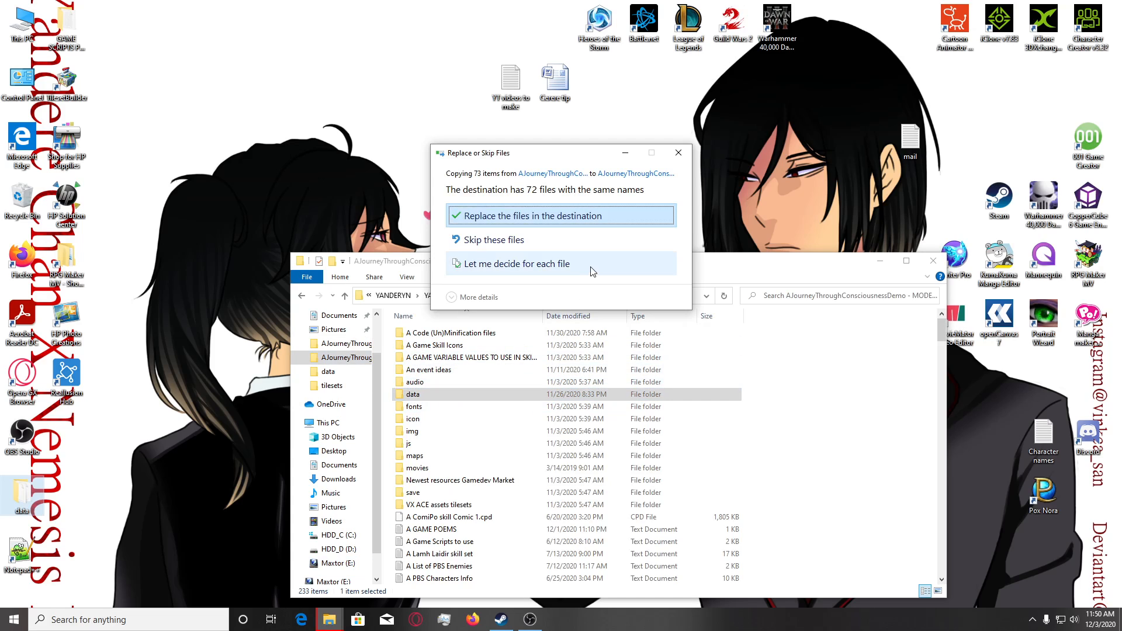
left_click(581, 215)
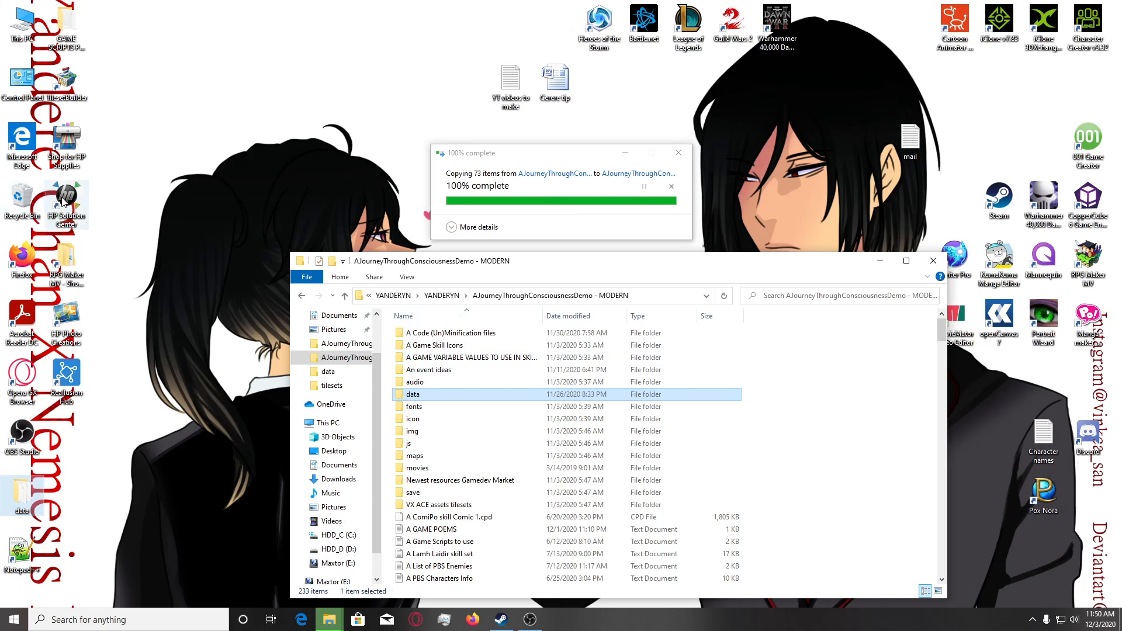
Copy all the loose image files from the RPG Maker MV project's img/tilesets folder, leaving out the Objects & Extras folder.
left_click(332, 345)
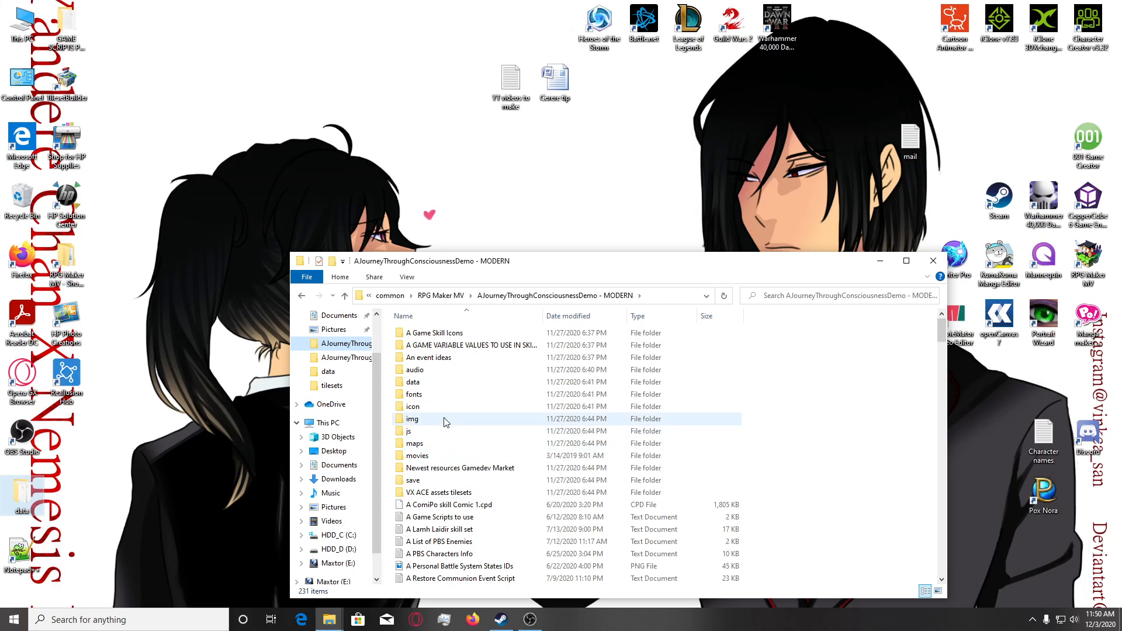
double_click(445, 418)
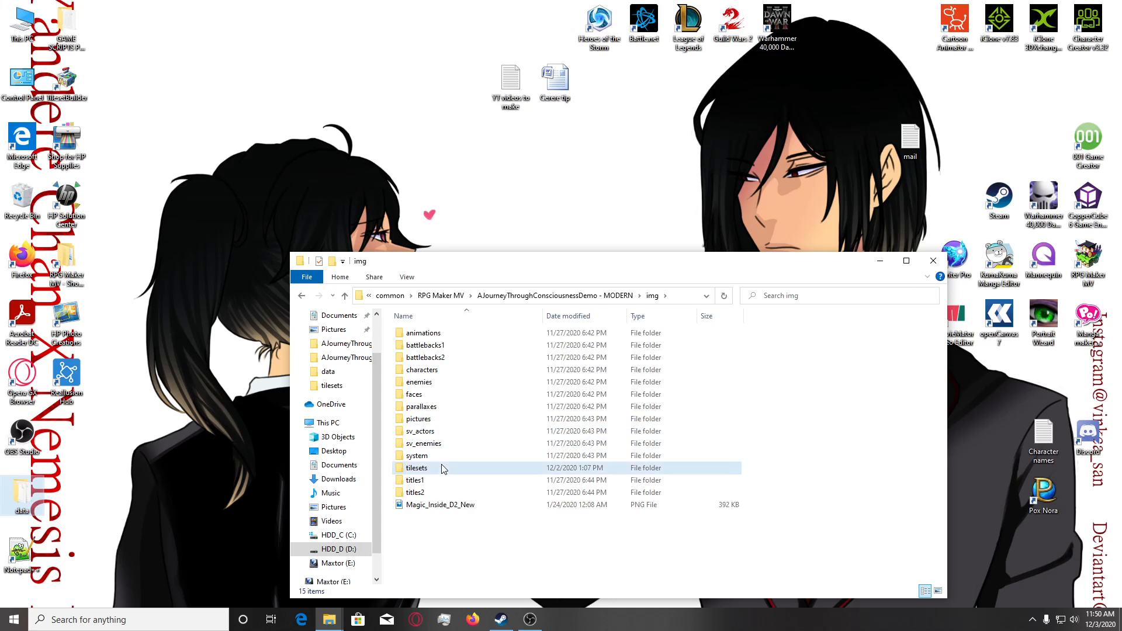
double_click(416, 467)
key("ctrl+a")
left_click(434, 352, "ctrl")
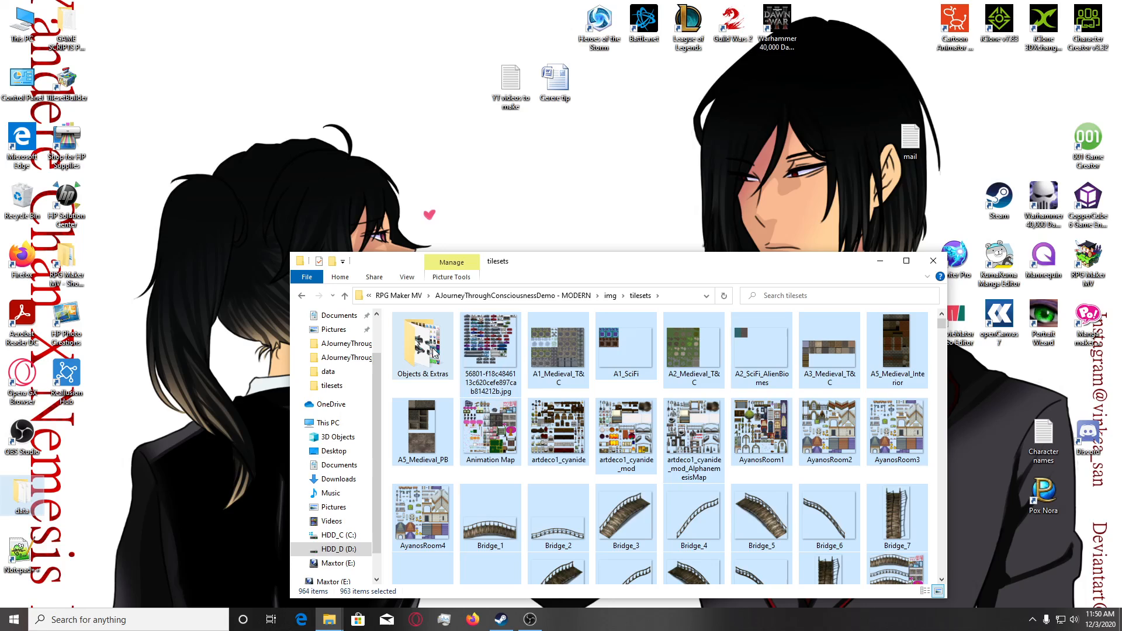
Paste the tileset files into the img/tilesets folder of the YANDERYN copy of the project, replacing the files in the destination.
left_click(345, 356)
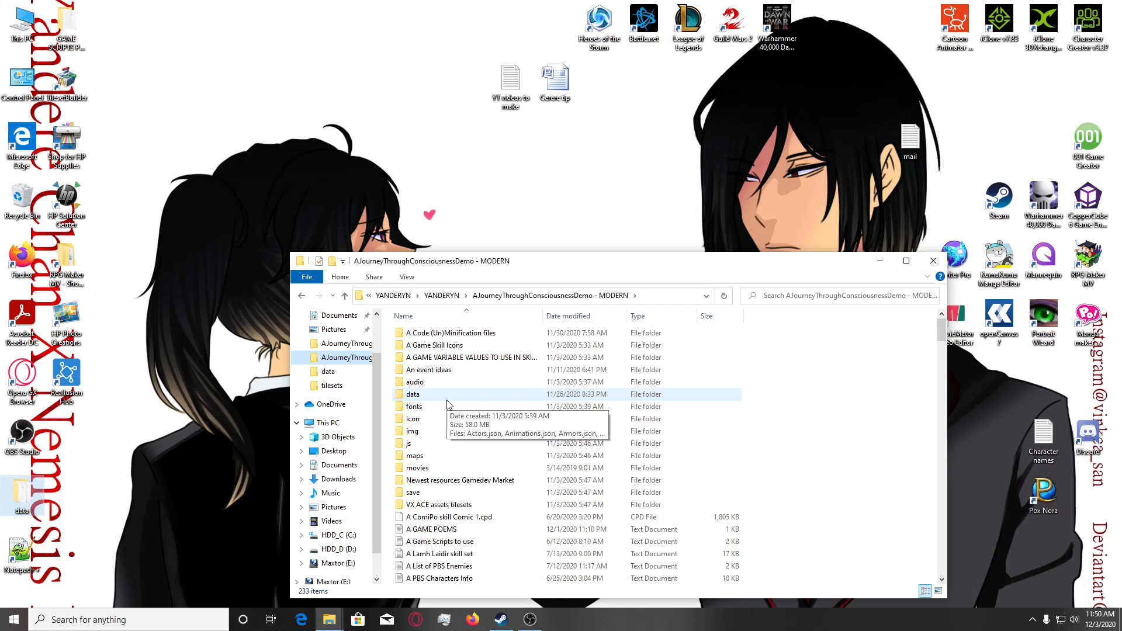
double_click(416, 431)
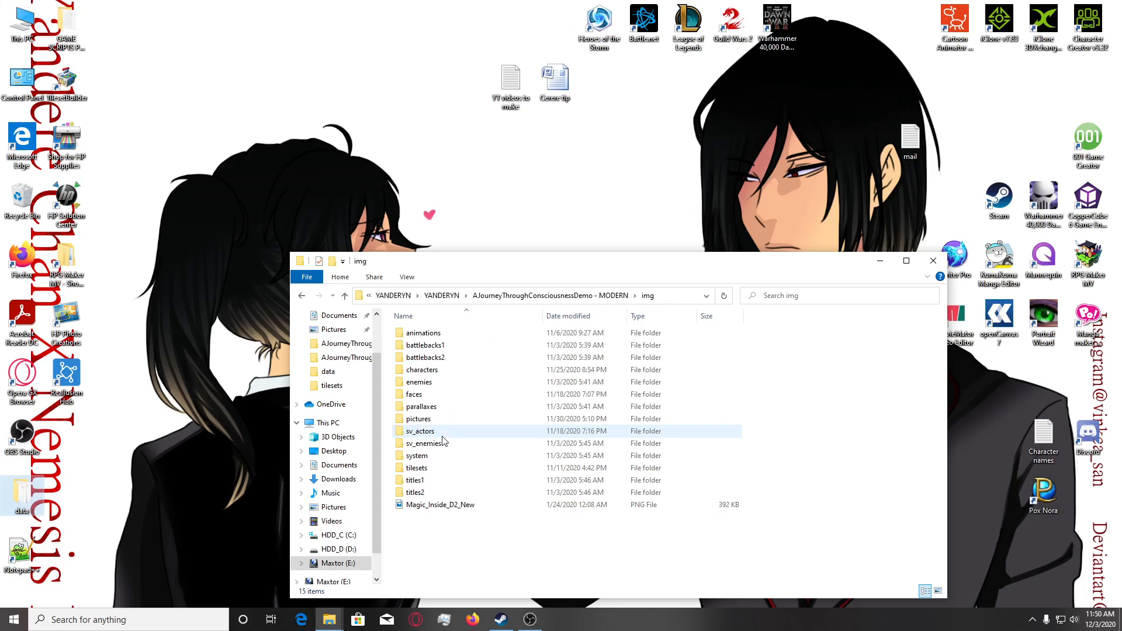
double_click(442, 469)
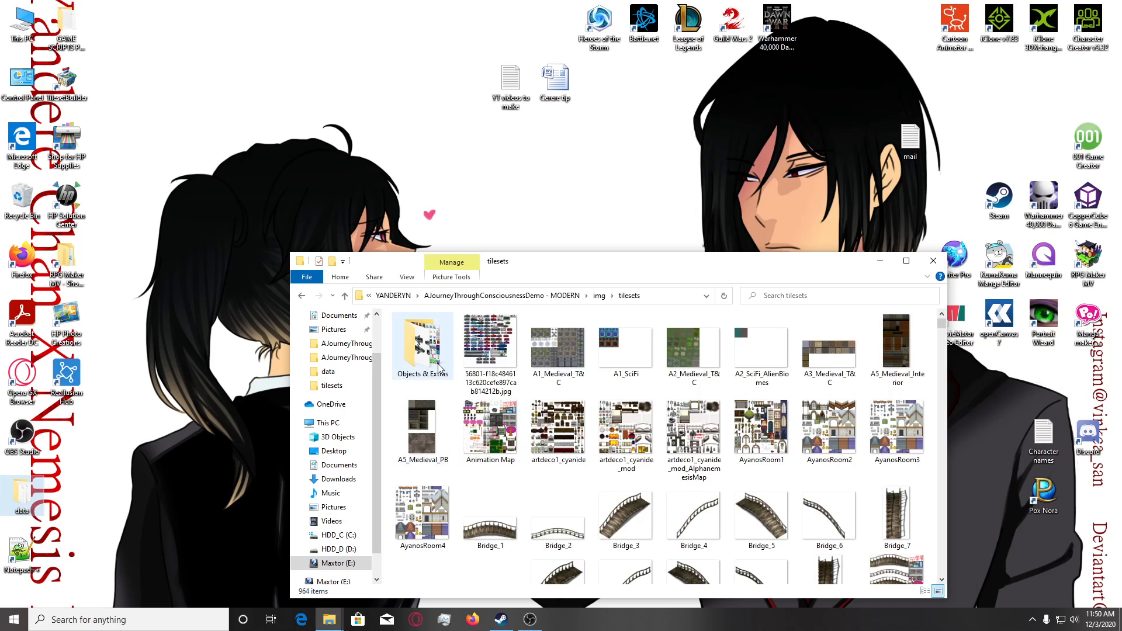
left_click(439, 369)
key("ctrl+v")
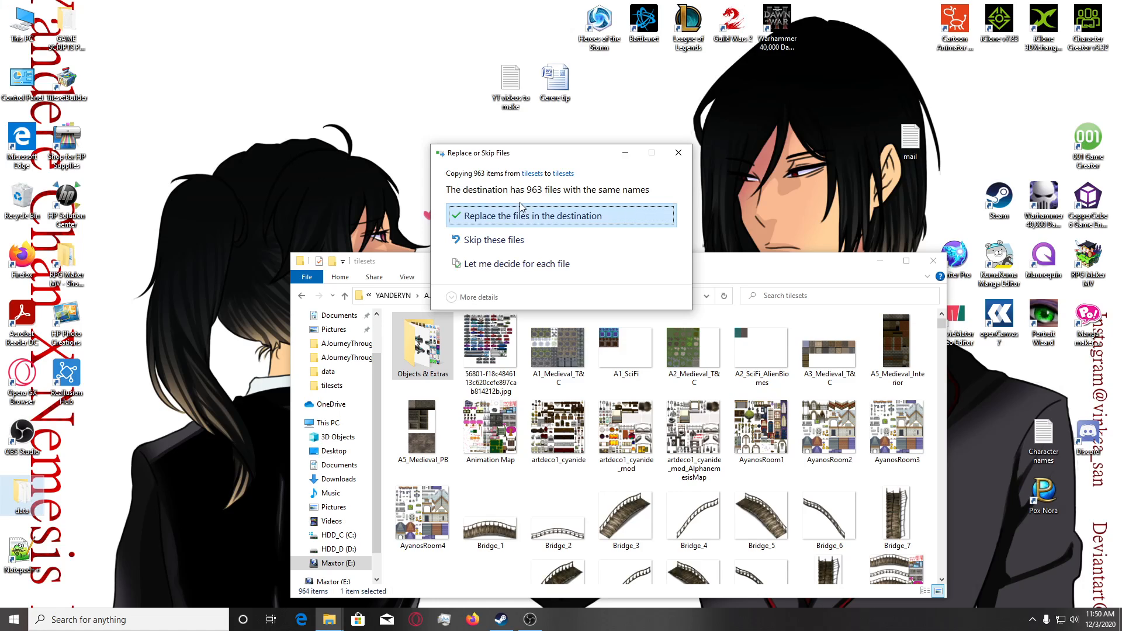
left_click(518, 216)
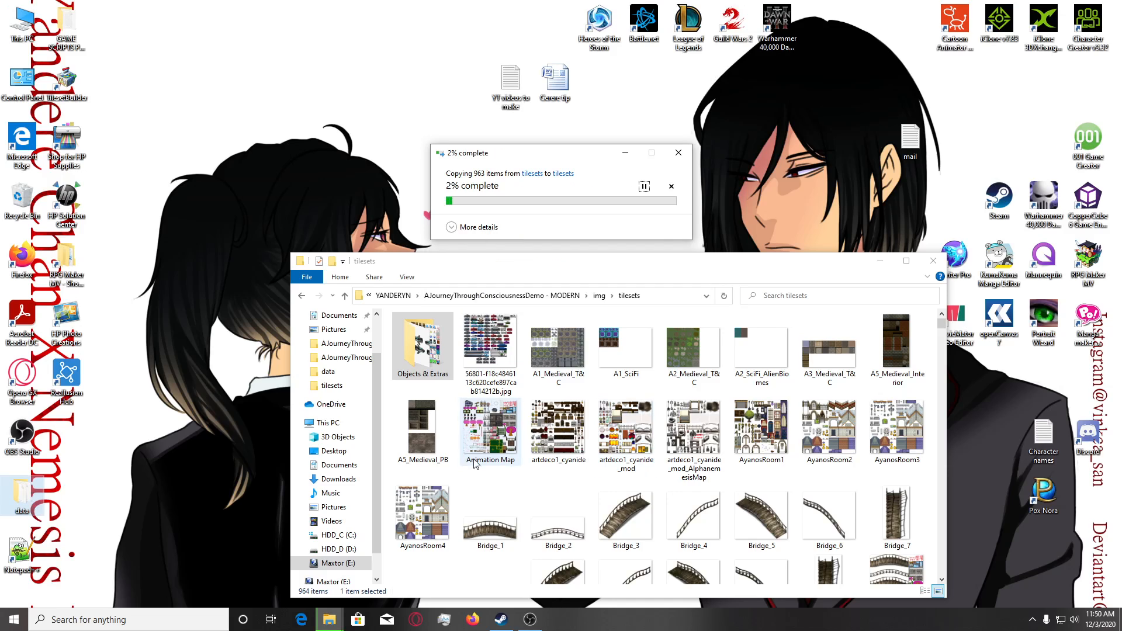
Close the tilesets folder window and relaunch RPG Maker MV from the desktop.
left_click_drag(769, 268, 690, 252)
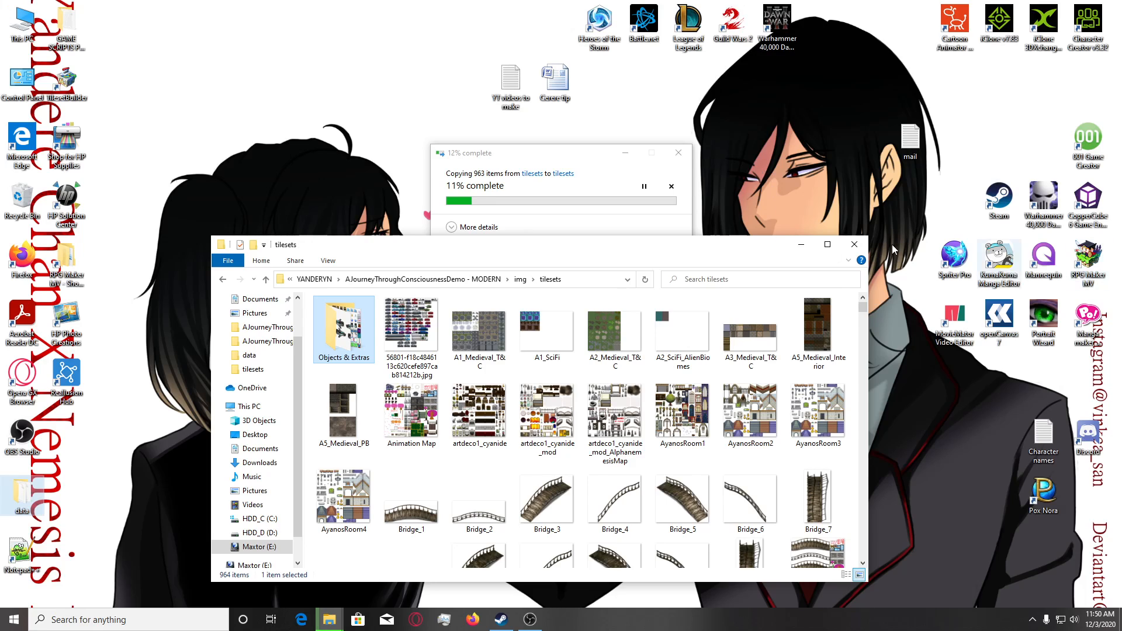
left_click(854, 244)
double_click(1103, 250)
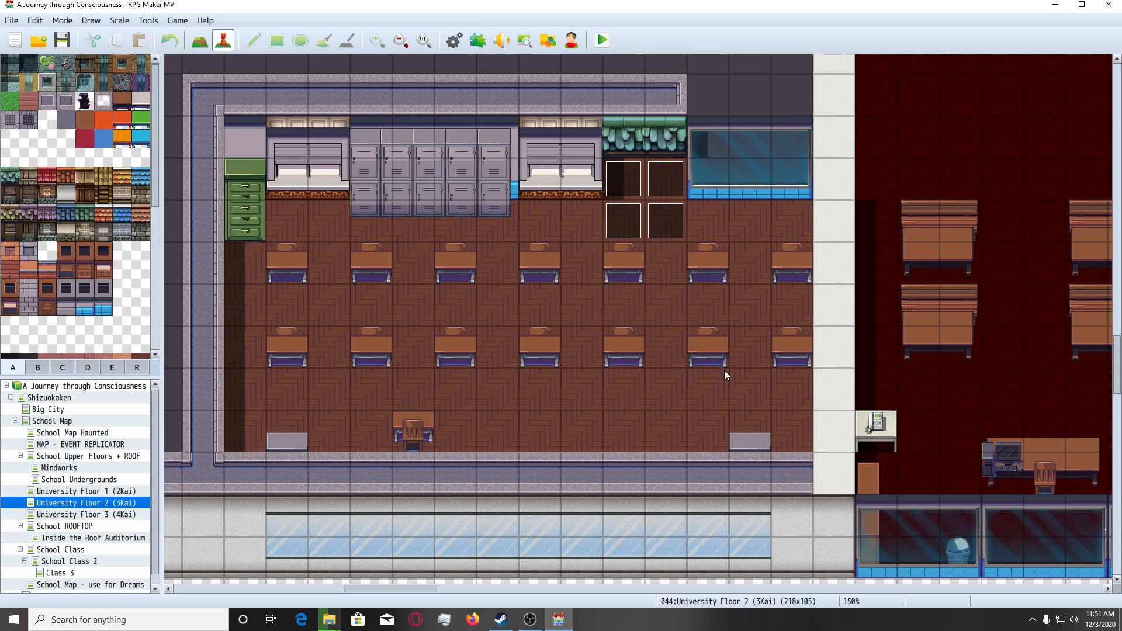
Switch to map editing and cover the classroom's north wall and its furniture with an 11 by 3 tile rectangle of the dark void tile.
scroll(573, 282, "down", 3)
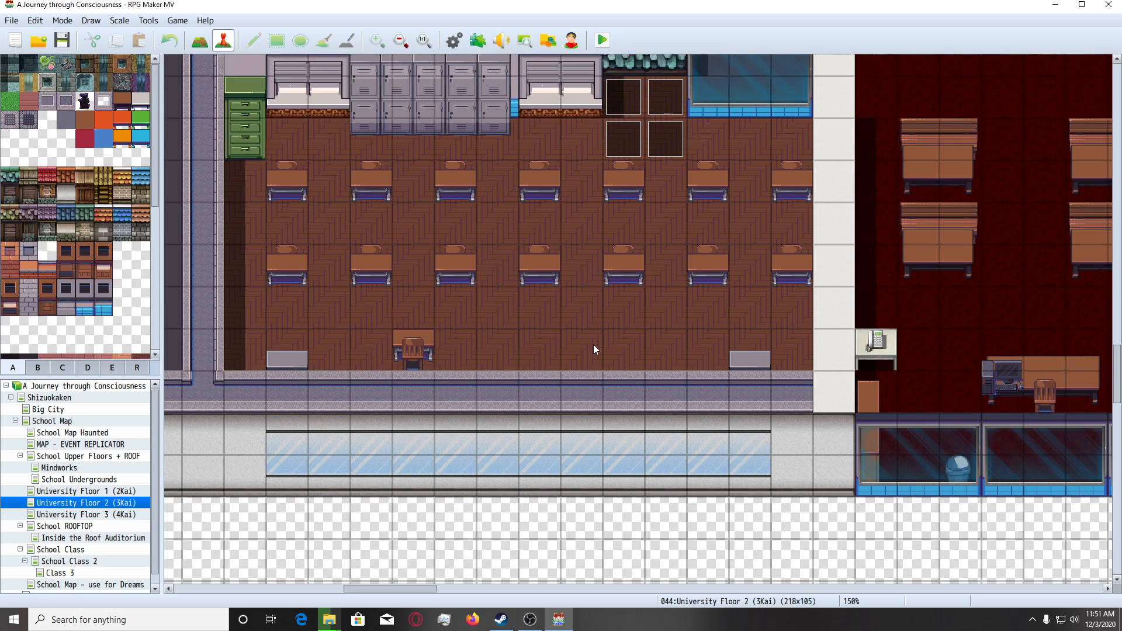
scroll(593, 344, "up", 4)
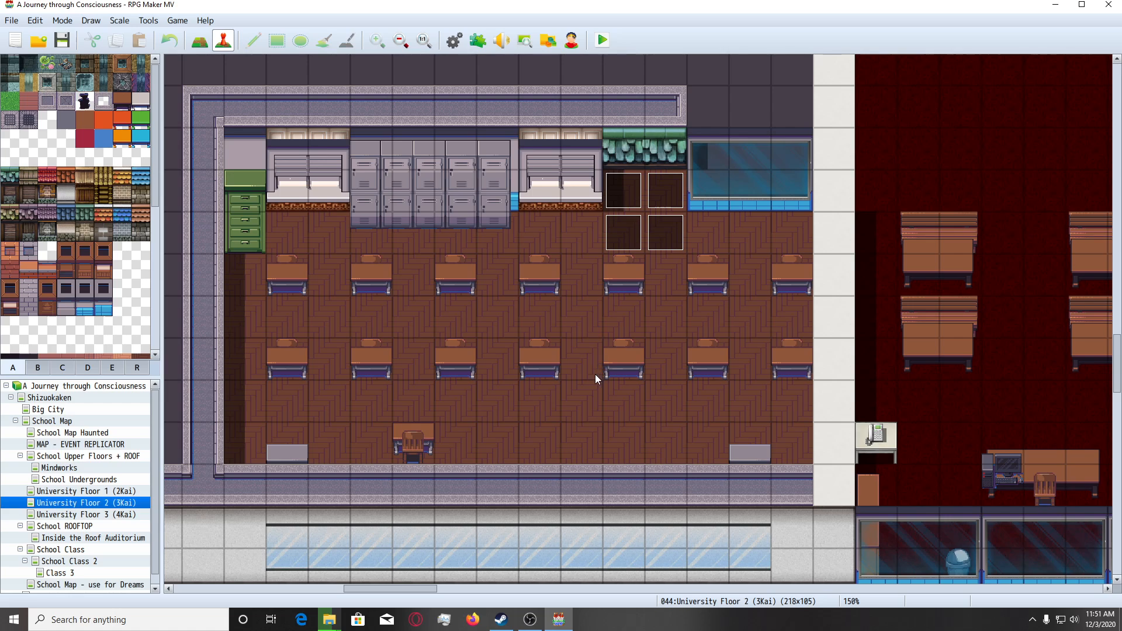
scroll(595, 373, "up", 2)
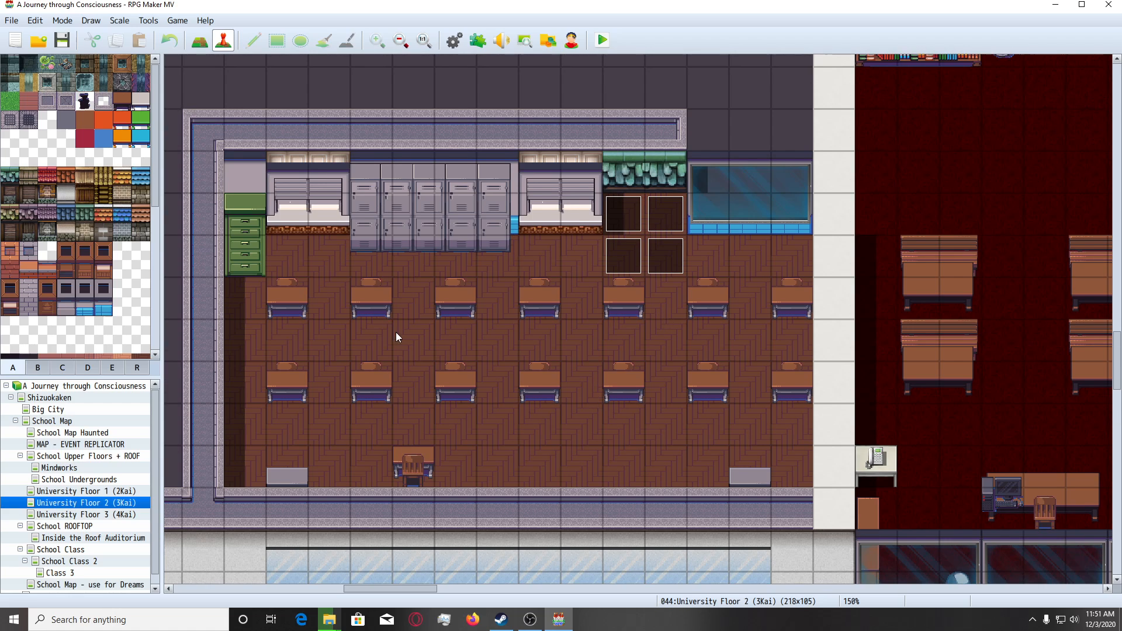
scroll(403, 337, "up", 3)
scroll(374, 328, "down", 4)
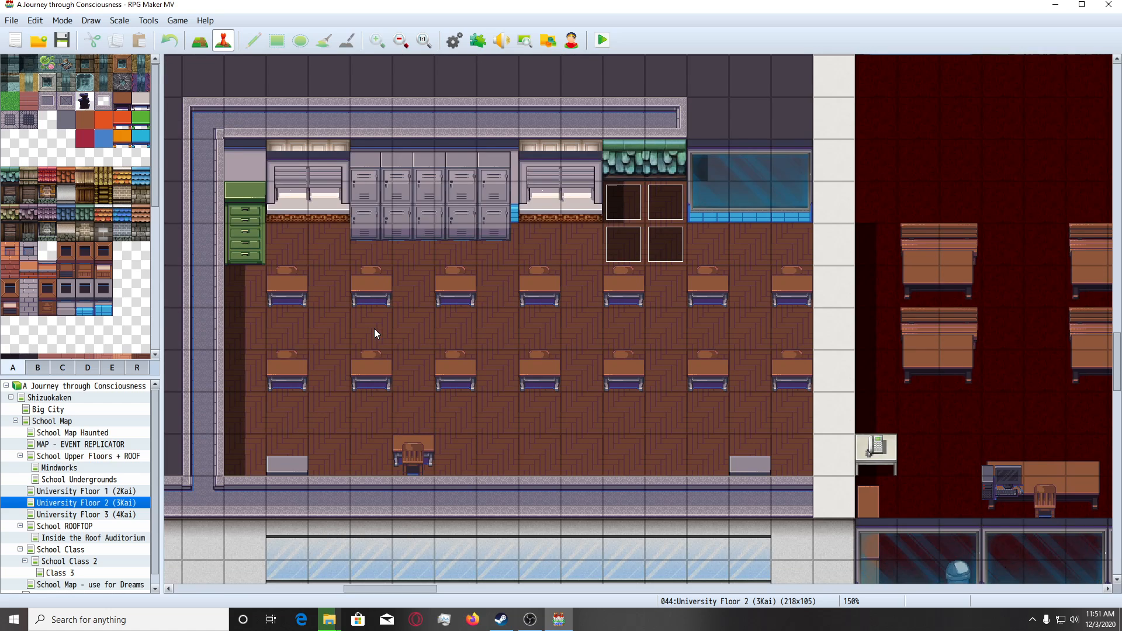
scroll(374, 329, "up", 3)
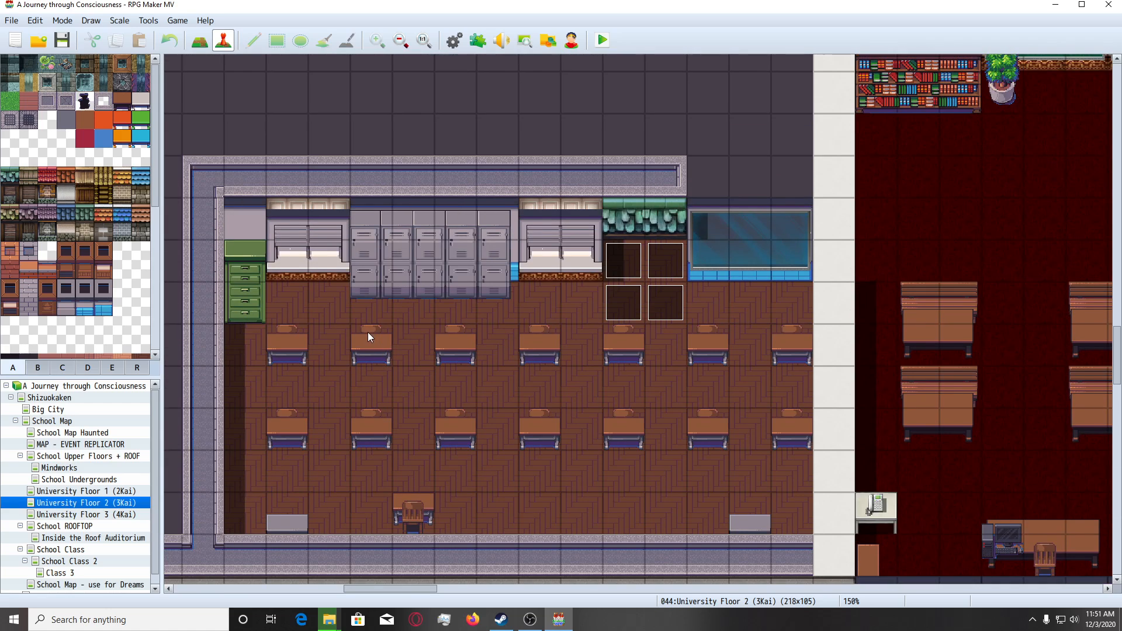
left_click(199, 39)
scroll(73, 326, "down", 3)
scroll(72, 326, "down", 5)
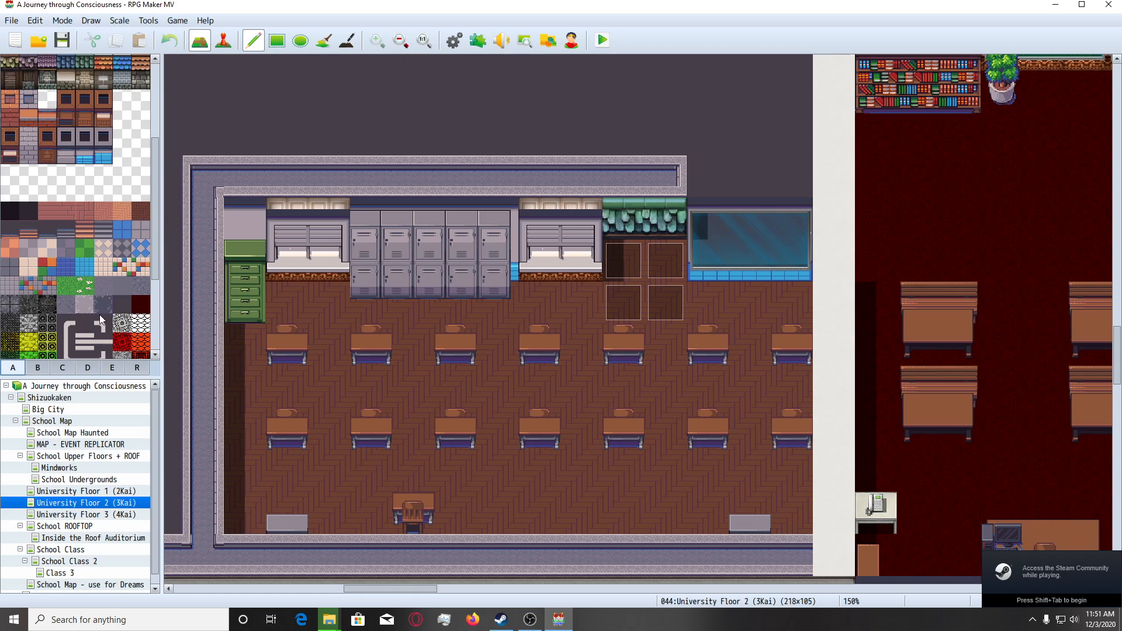
scroll(271, 313, "up", 2)
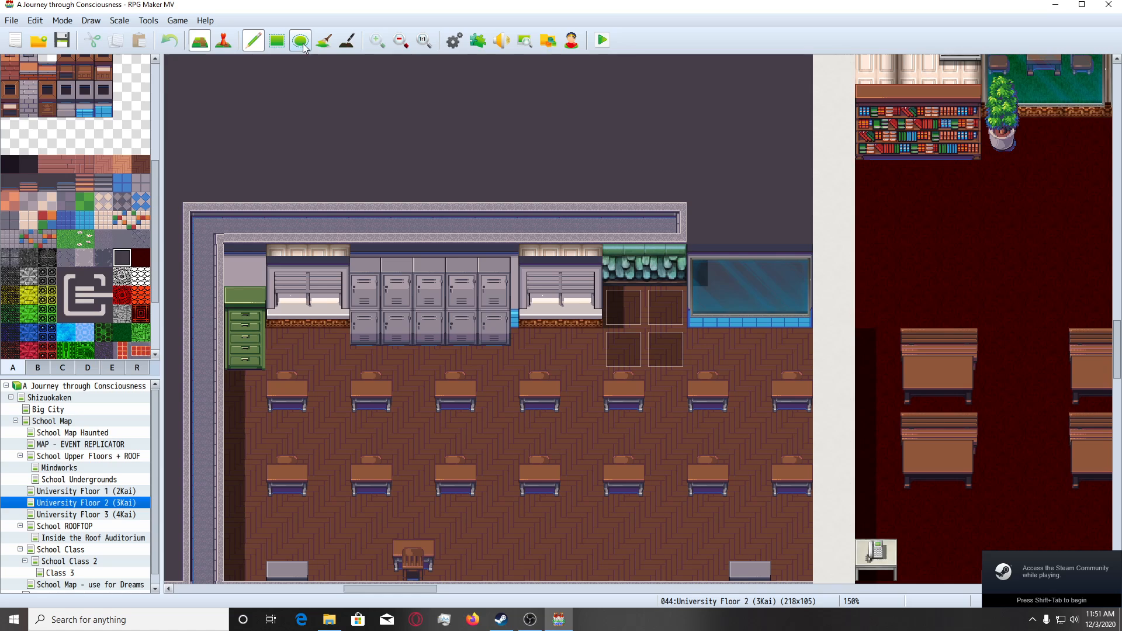
left_click(273, 46)
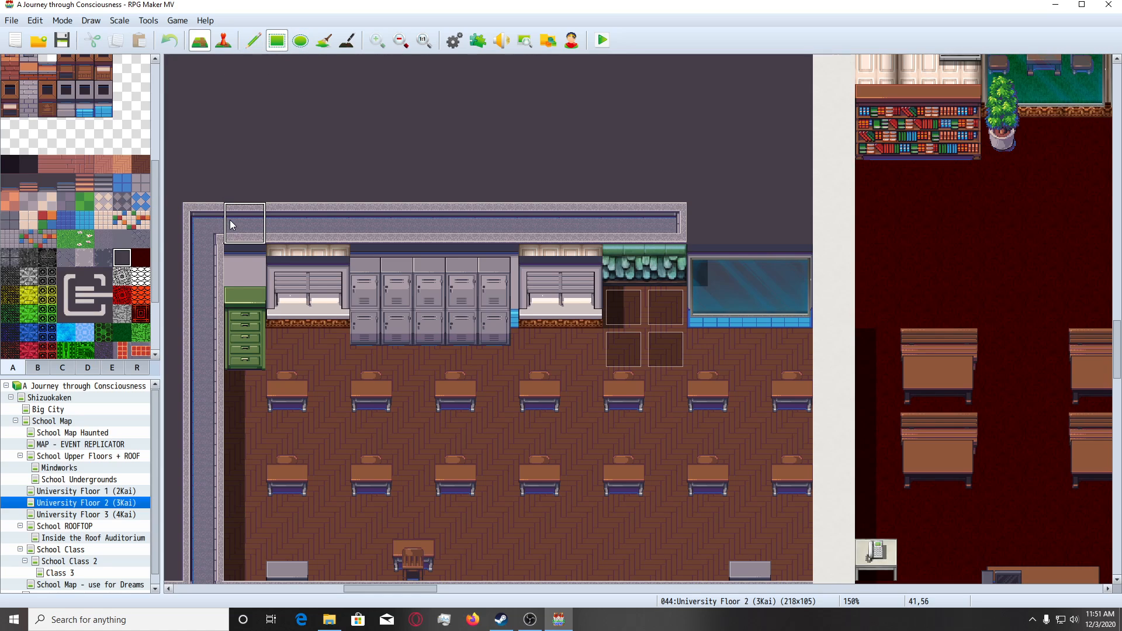
mouse_move(229, 220)
left_mouse_down()
mouse_move(247, 264)
mouse_move(314, 289)
mouse_move(660, 295)
left_mouse_up()
Cover the classroom's whole west wall column with the dark void tile, down to the south wall.
scroll(528, 251, "down", 2)
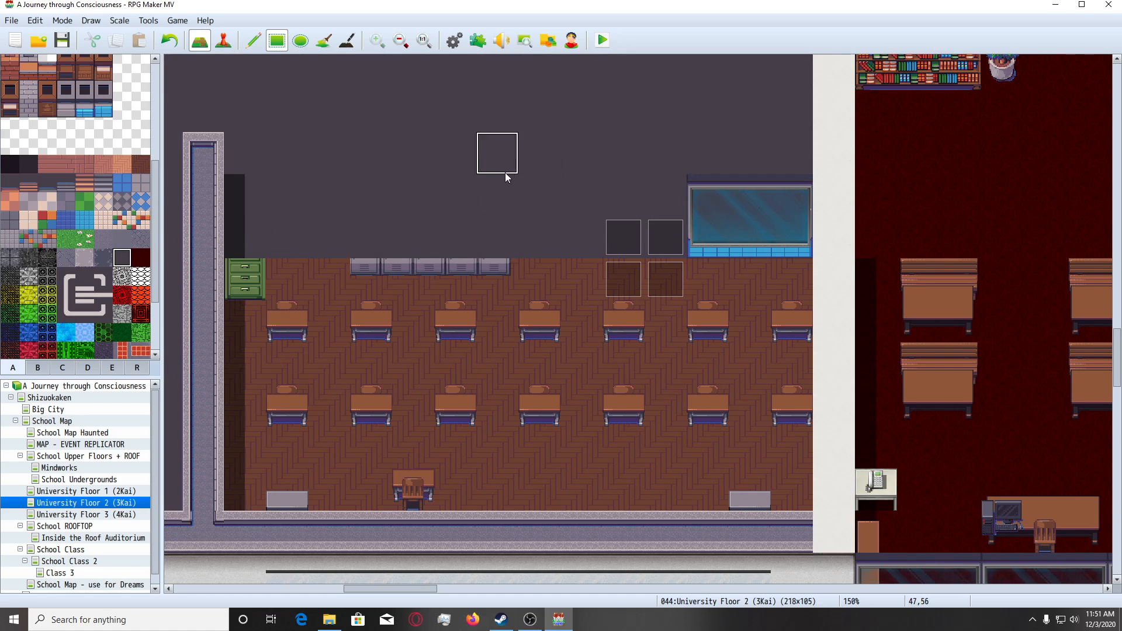
left_click_drag(202, 153, 205, 239)
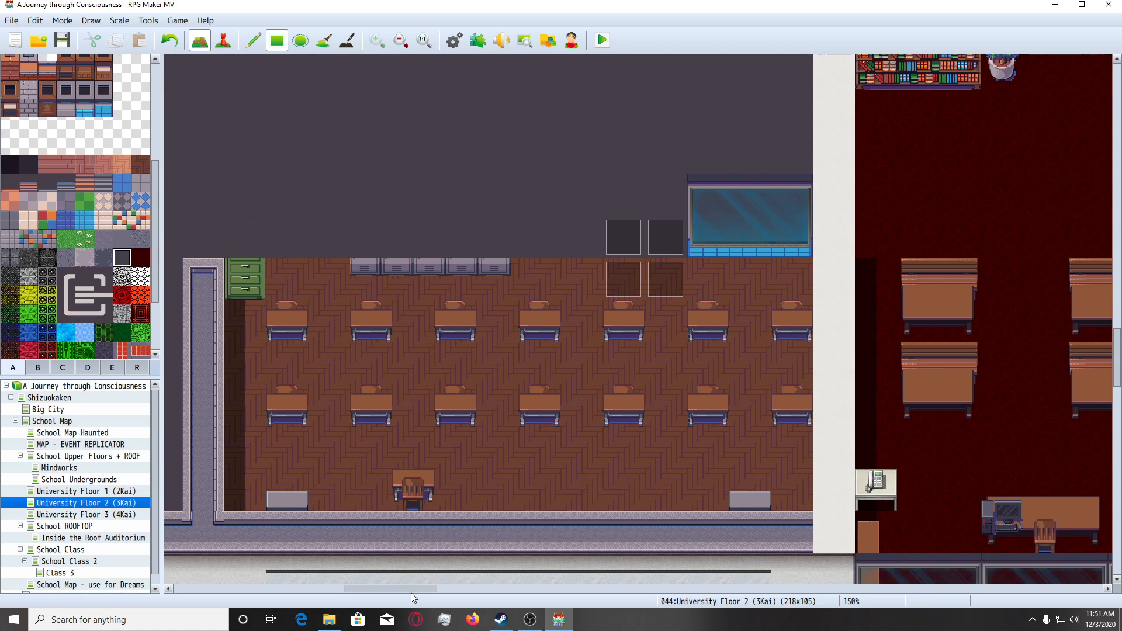
mouse_move(411, 591)
left_mouse_down()
mouse_move(380, 591)
mouse_move(398, 592)
left_mouse_up()
left_click_drag(323, 278, 337, 485)
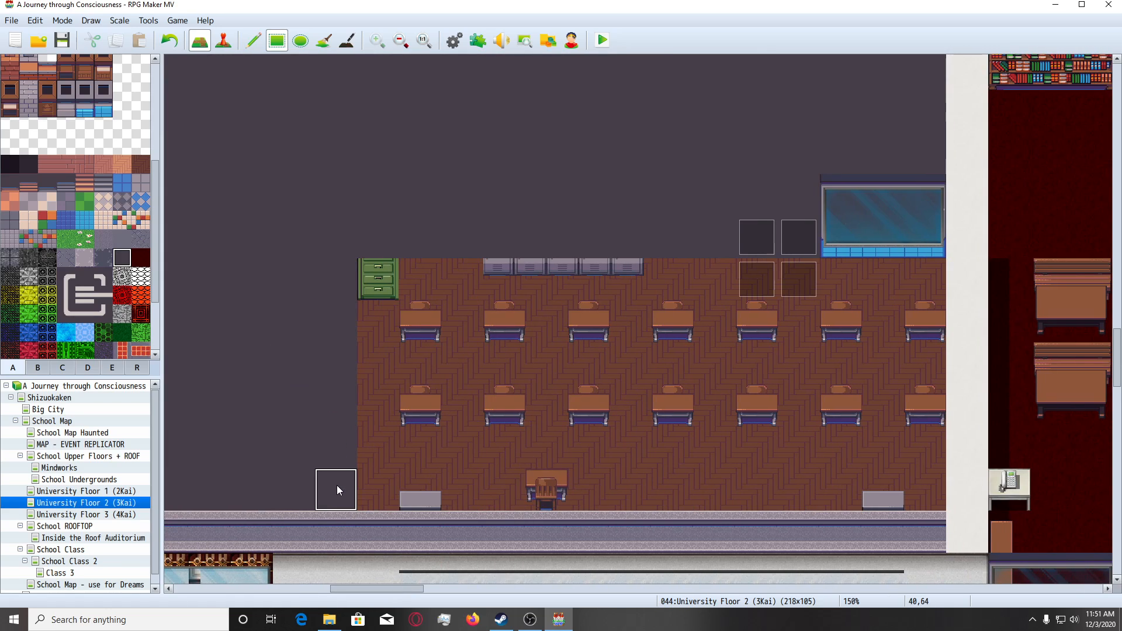
Extend the brown wood floor over the south wall and its windows with a 14 by 3 tile rectangle.
scroll(337, 485, "down", 1)
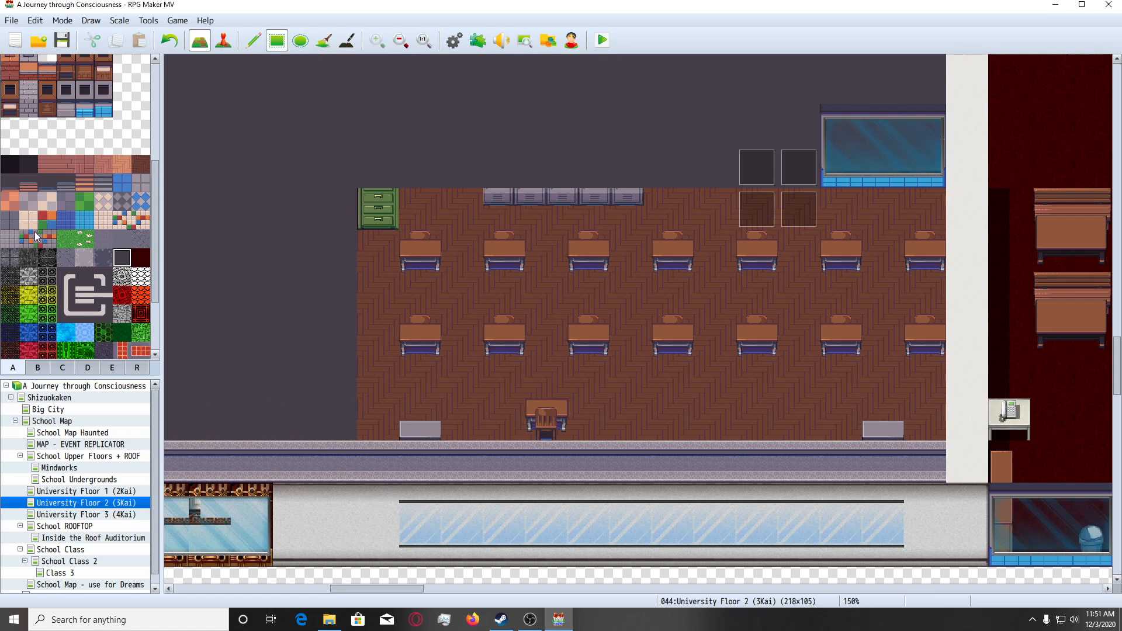
left_click(141, 164)
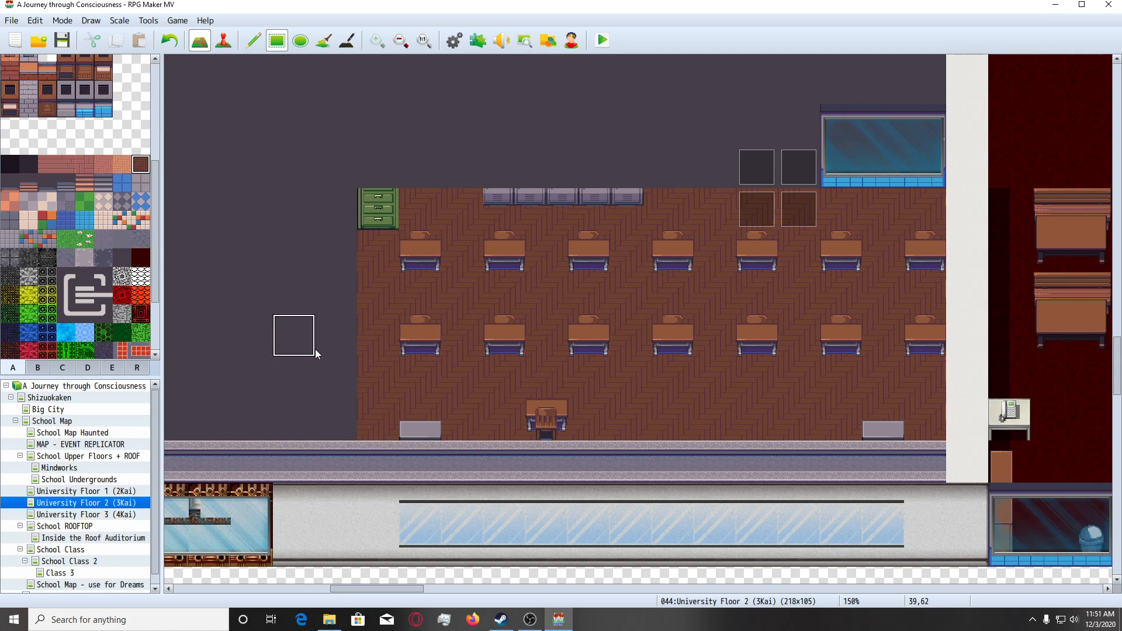
mouse_move(391, 451)
left_mouse_down()
mouse_move(503, 496)
mouse_move(733, 530)
mouse_move(916, 535)
left_mouse_up()
scroll(801, 488, "down", 1)
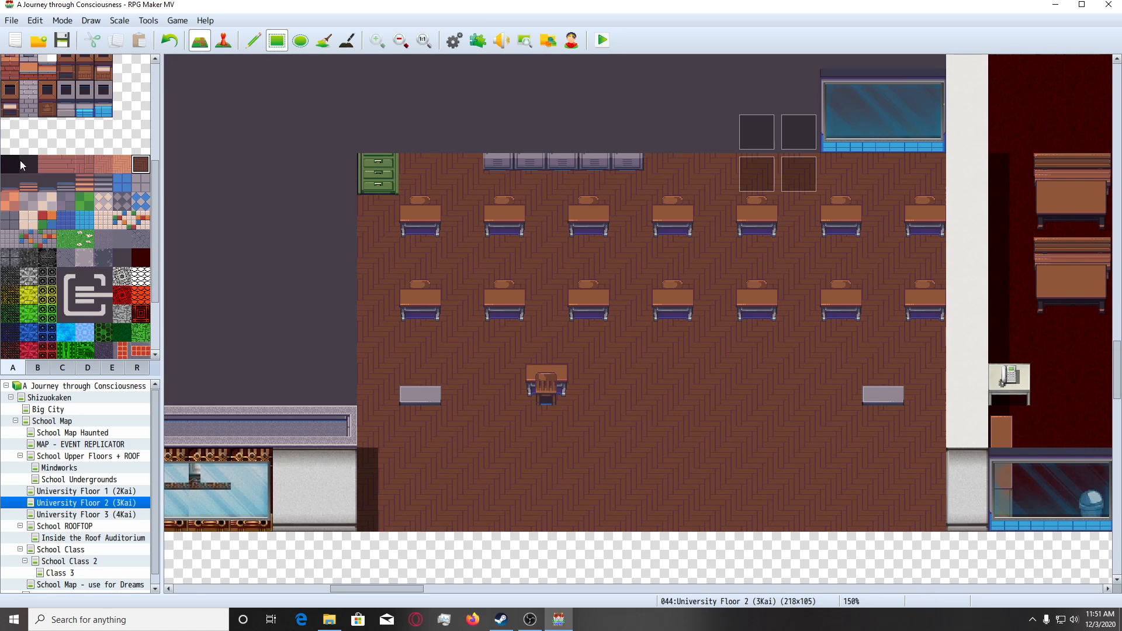
Replace the white wall section at the classroom's southeast corner with the lilac wall tile that has a blue base.
left_click(85, 108)
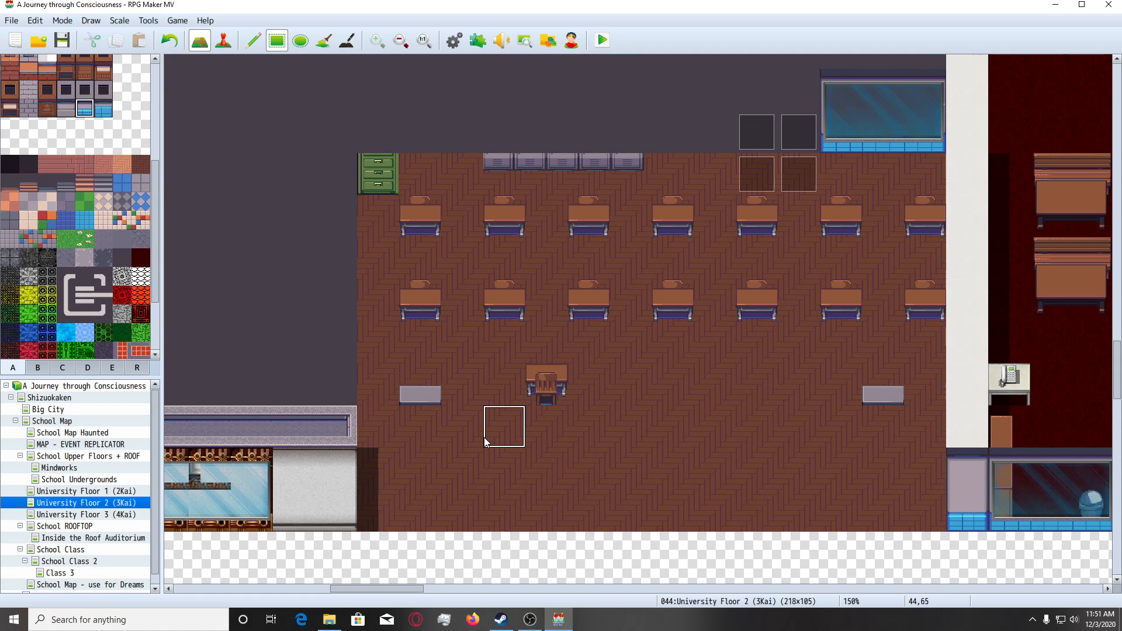
scroll(485, 439, "up", 1)
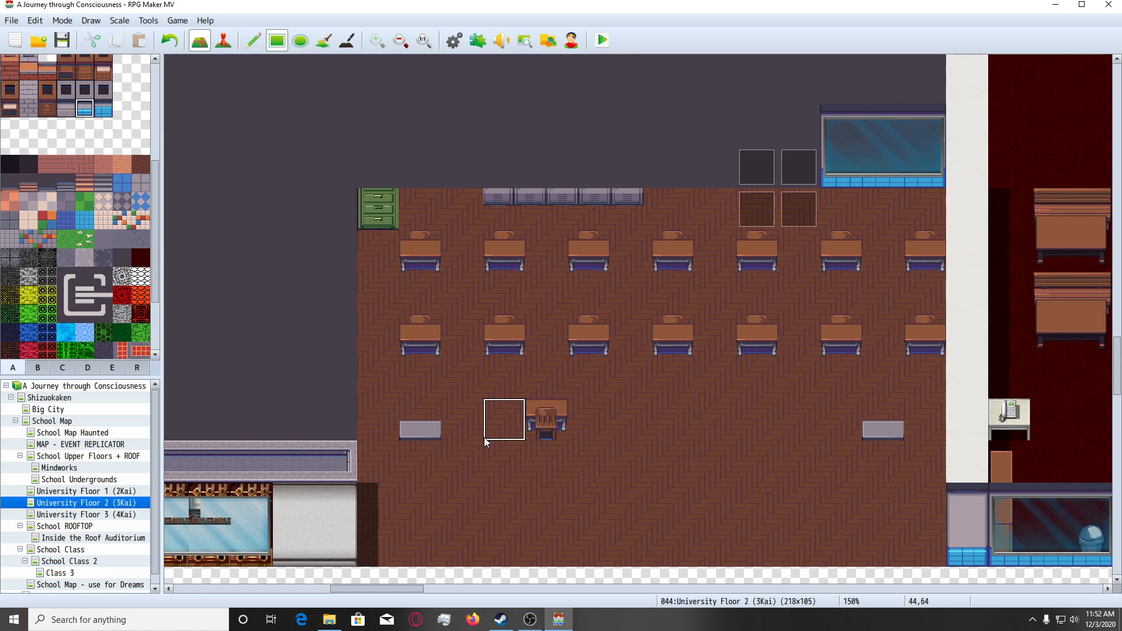
scroll(484, 437, "down", 1)
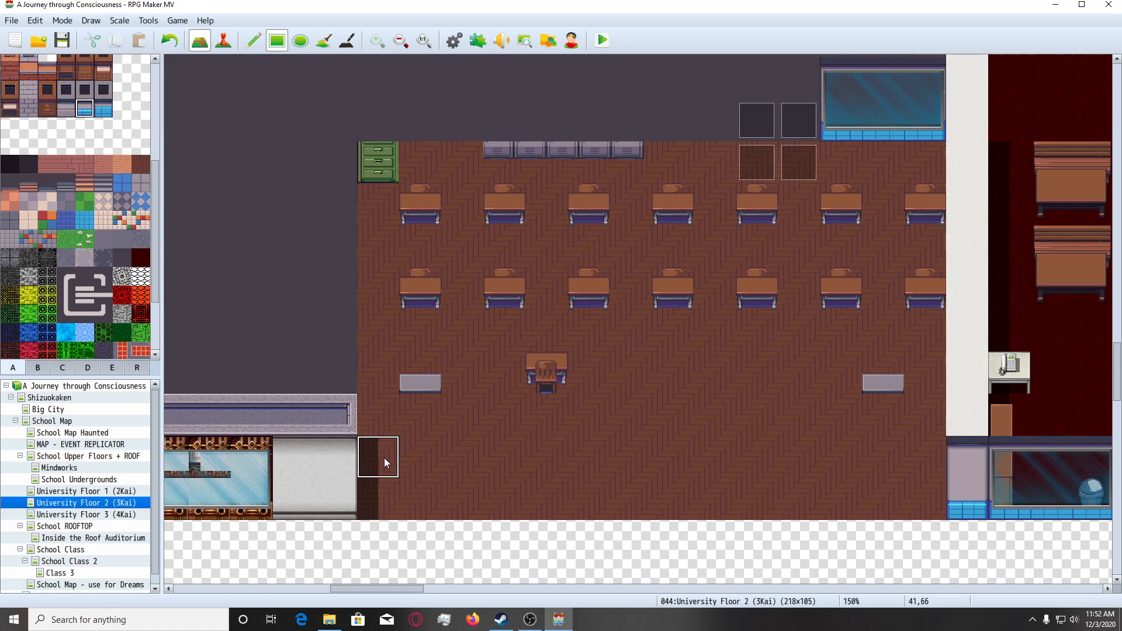
scroll(381, 458, "up", 2)
Place two blue-based windows, each two tiles wide, along the north wall on either side of the grey lockers' remains.
left_click(36, 369)
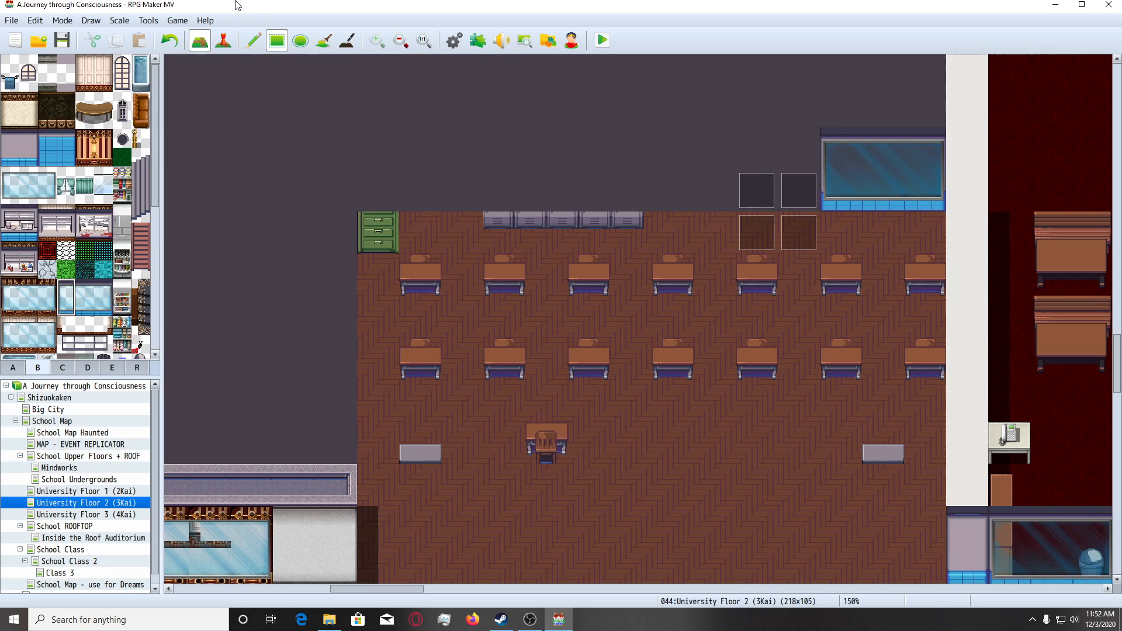
left_click(253, 40)
left_click(412, 139)
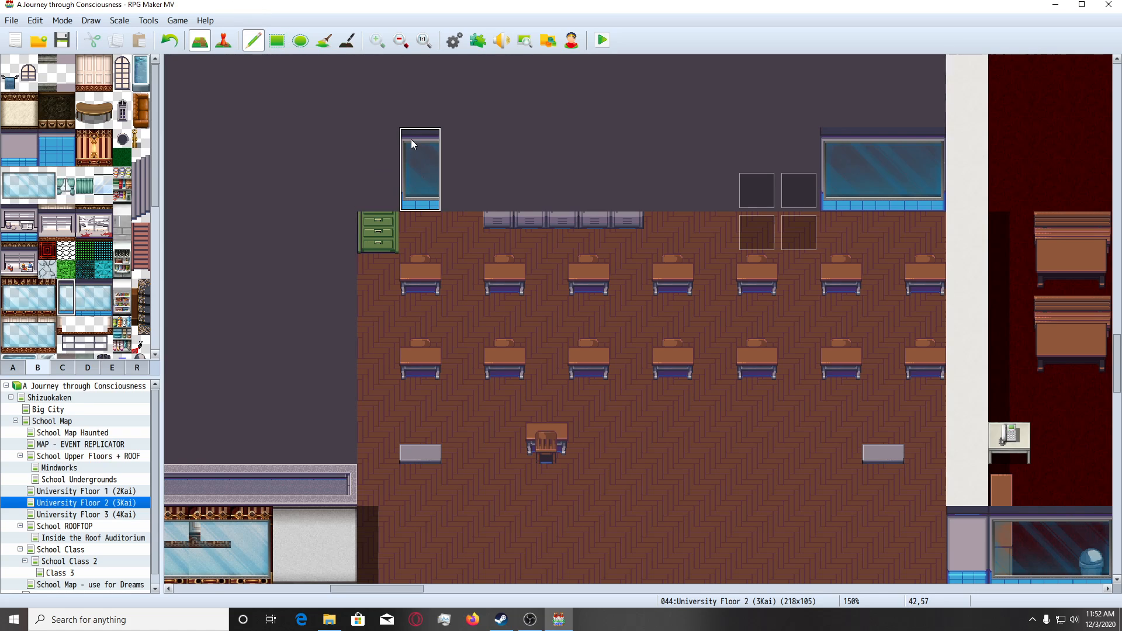
left_click(673, 153)
left_click_drag(103, 289, 103, 307)
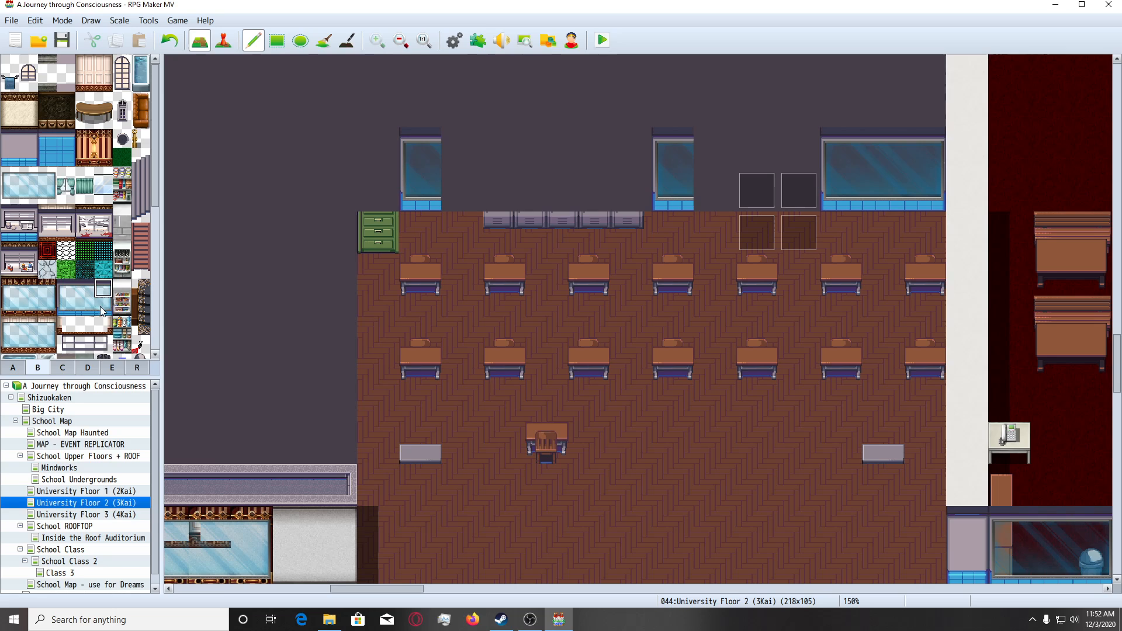
left_click(446, 152)
left_click(713, 152)
Fill the north wall with the lilac blue-based wall tile, one tile wide at the west end and four tiles between the two-tile windows.
scroll(584, 329, "up", 2)
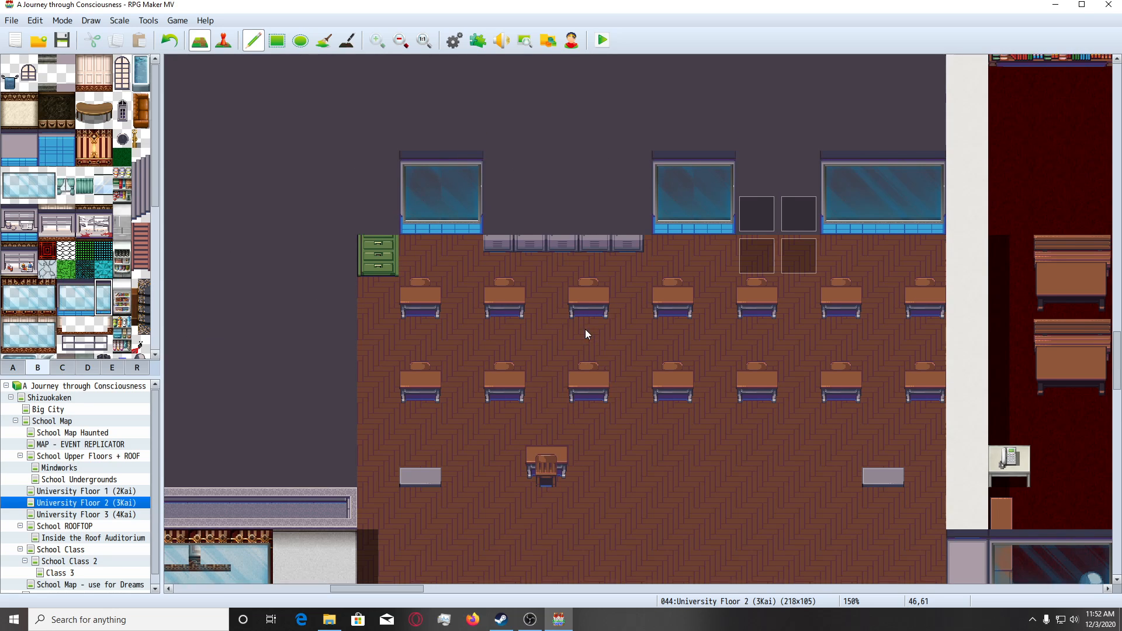
scroll(458, 302, "down", 2)
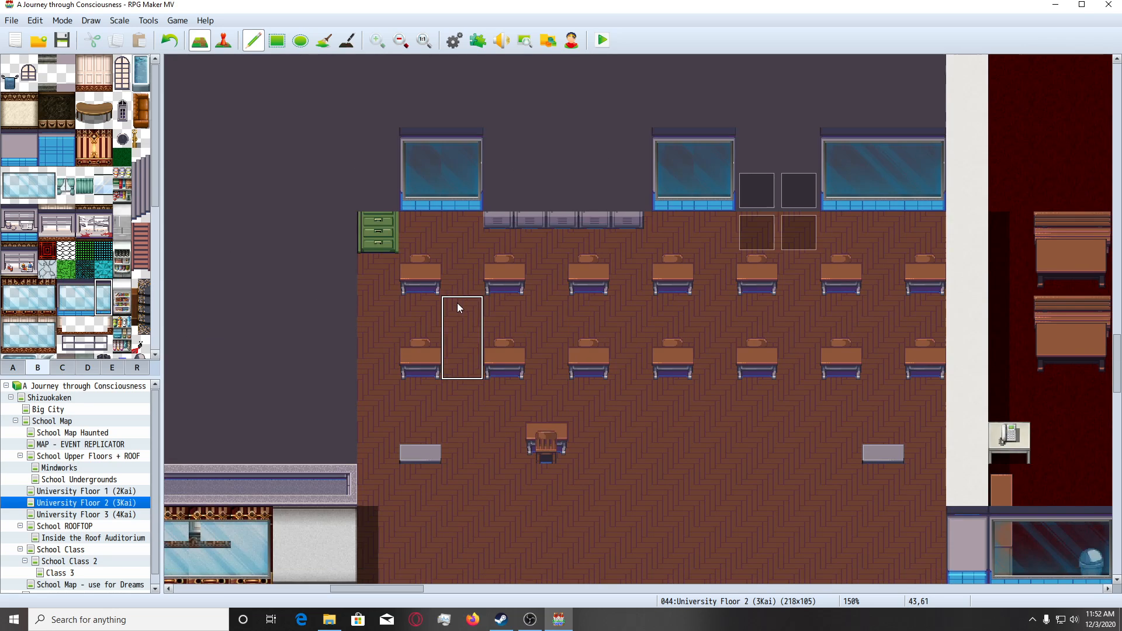
scroll(254, 304, "up", 2)
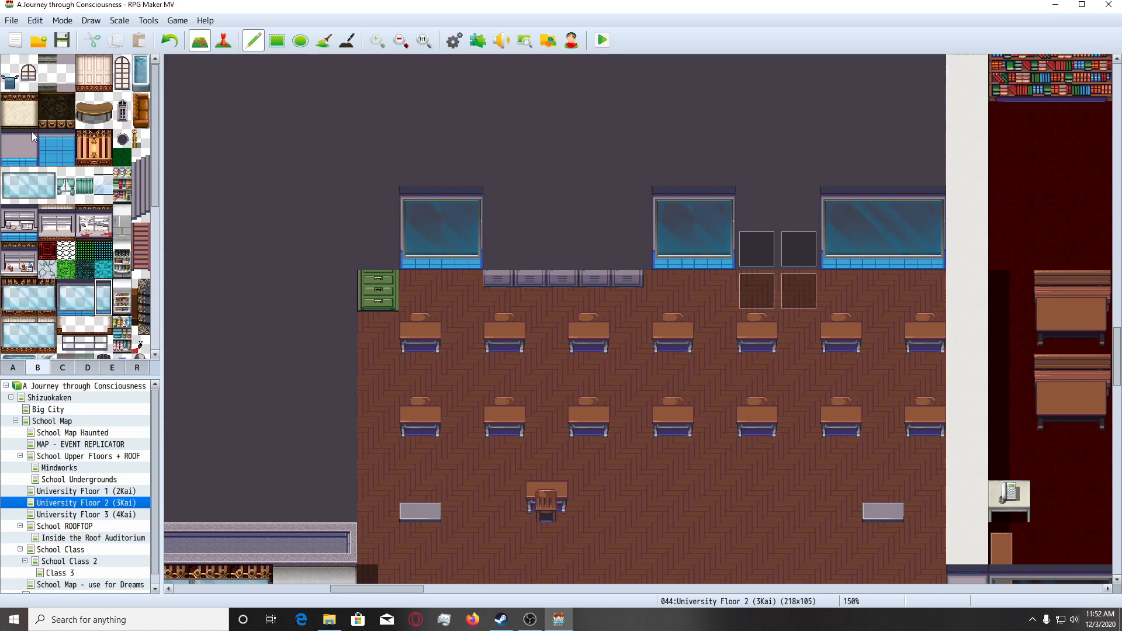
left_click_drag(32, 132, 33, 164)
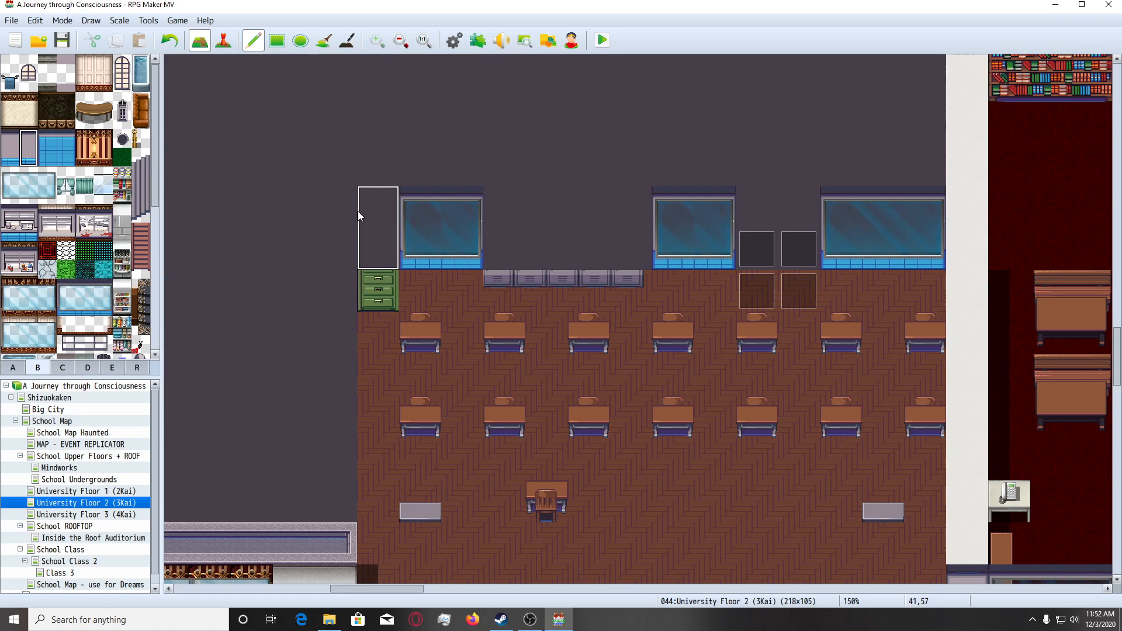
left_click(374, 214)
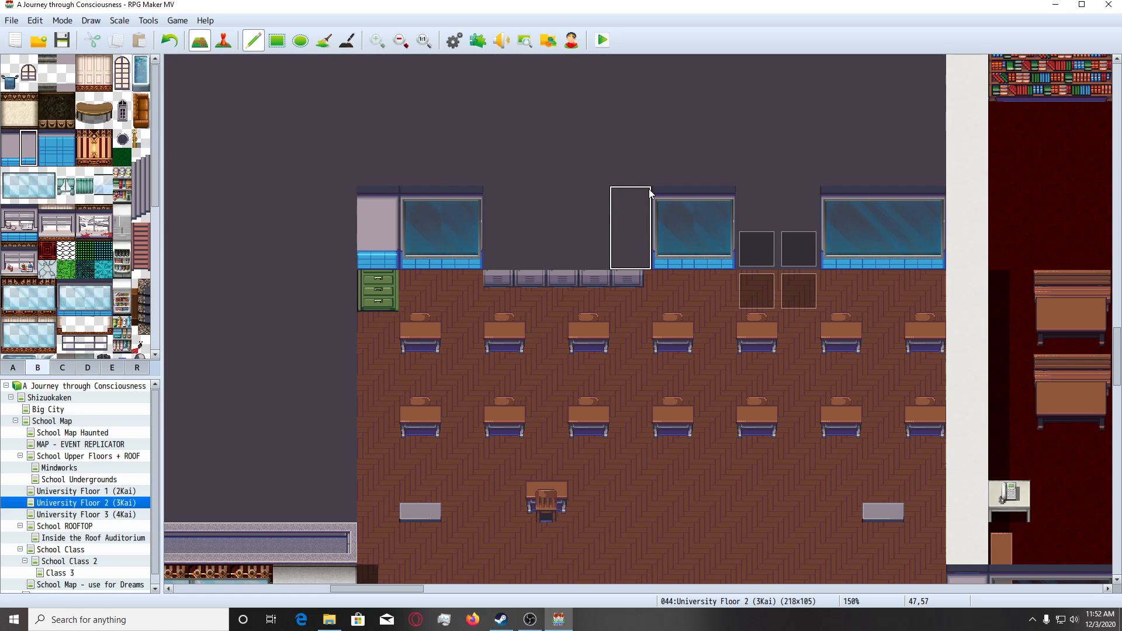
left_click_drag(12, 139, 30, 163)
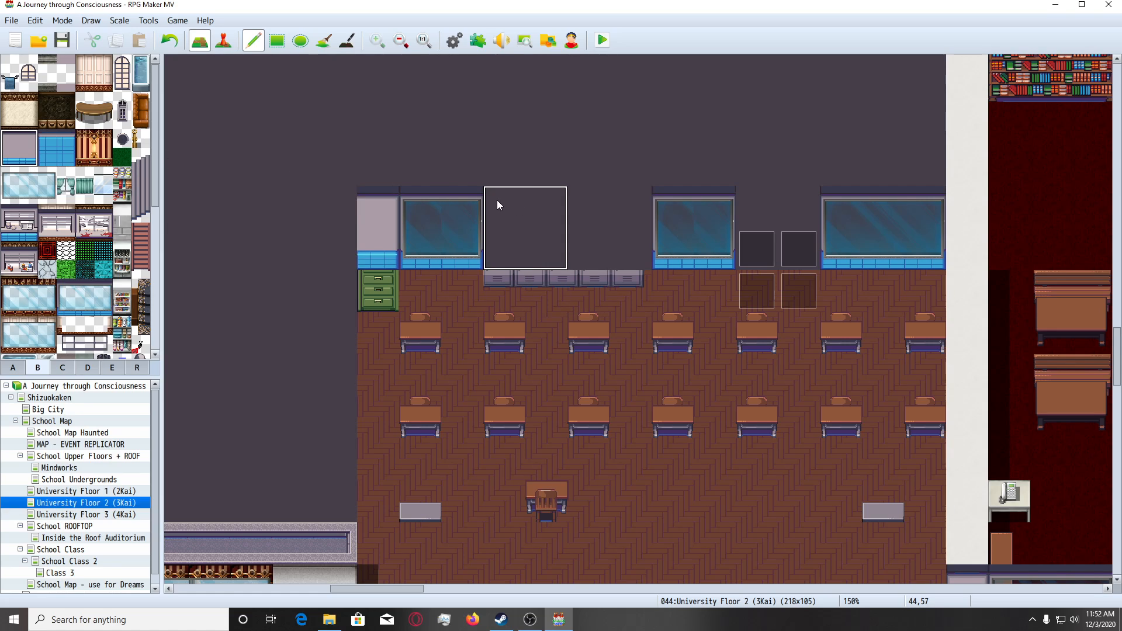
left_click_drag(496, 200, 594, 203)
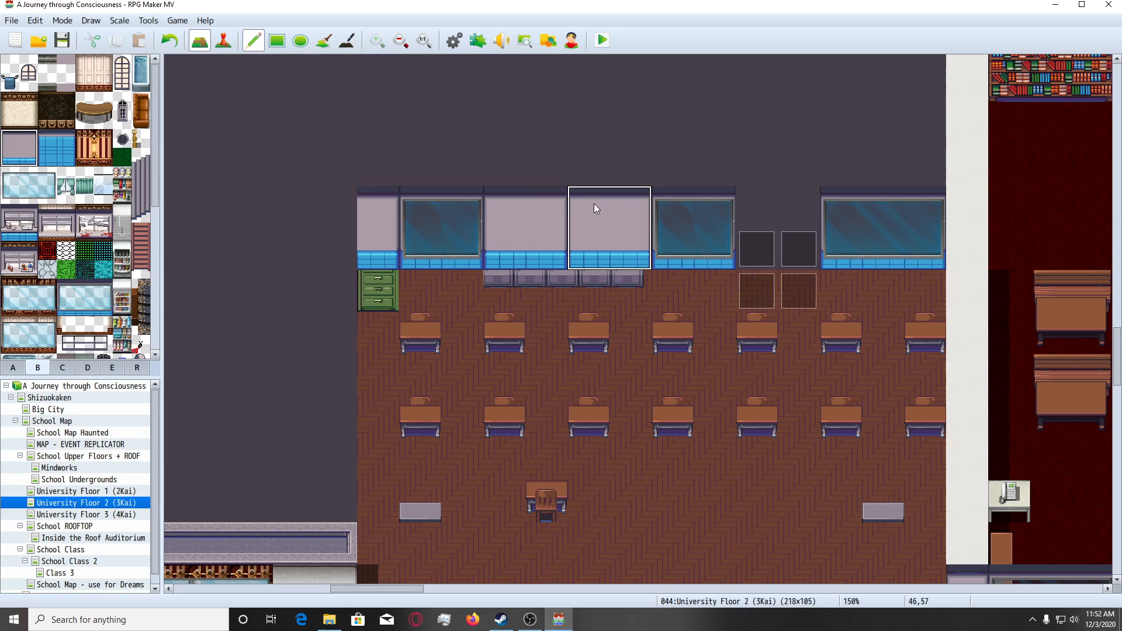
Place the row of five grey lockers against the north wall between the two-tile windows, undoing the misplaced copies.
left_click(62, 368)
left_click_drag(5, 174, 89, 198)
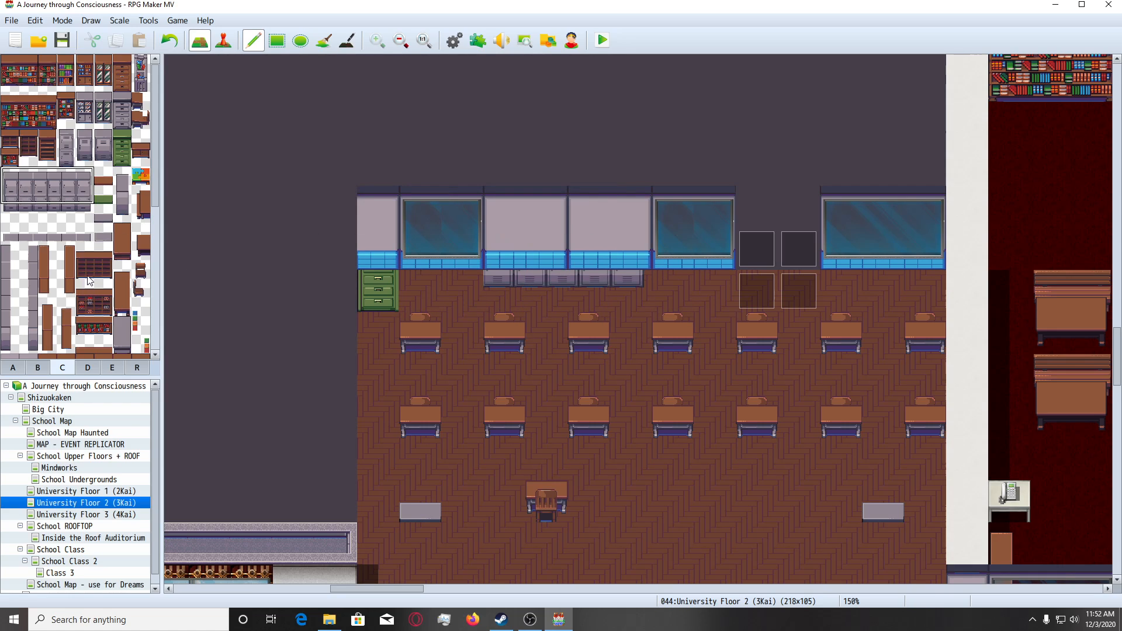
left_click_drag(85, 175, 34, 210)
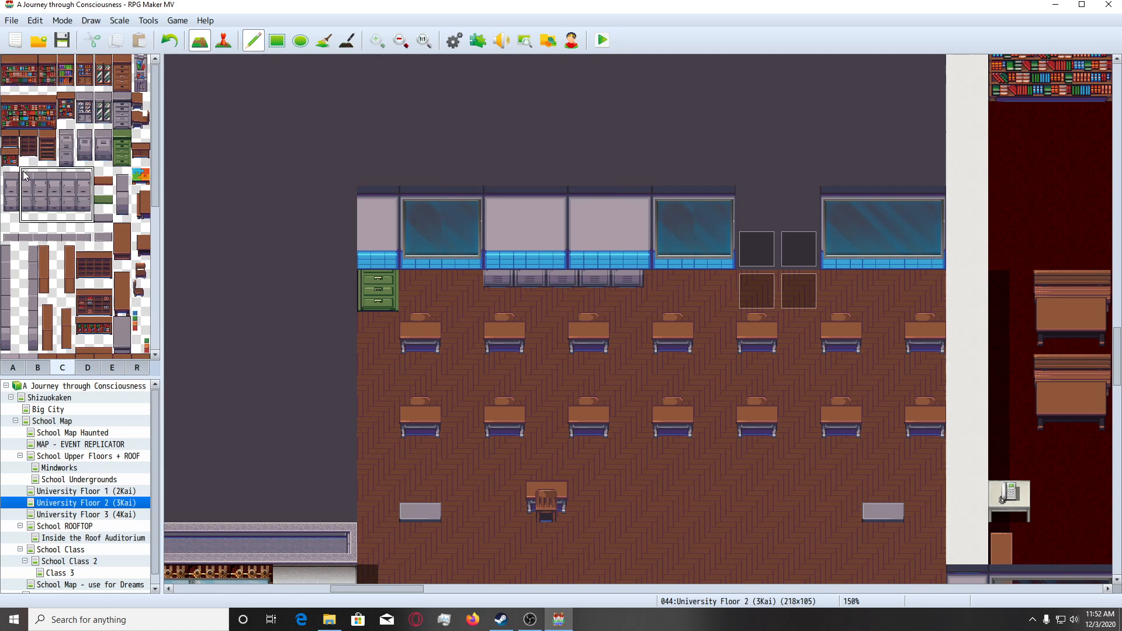
left_click_drag(25, 175, 85, 198)
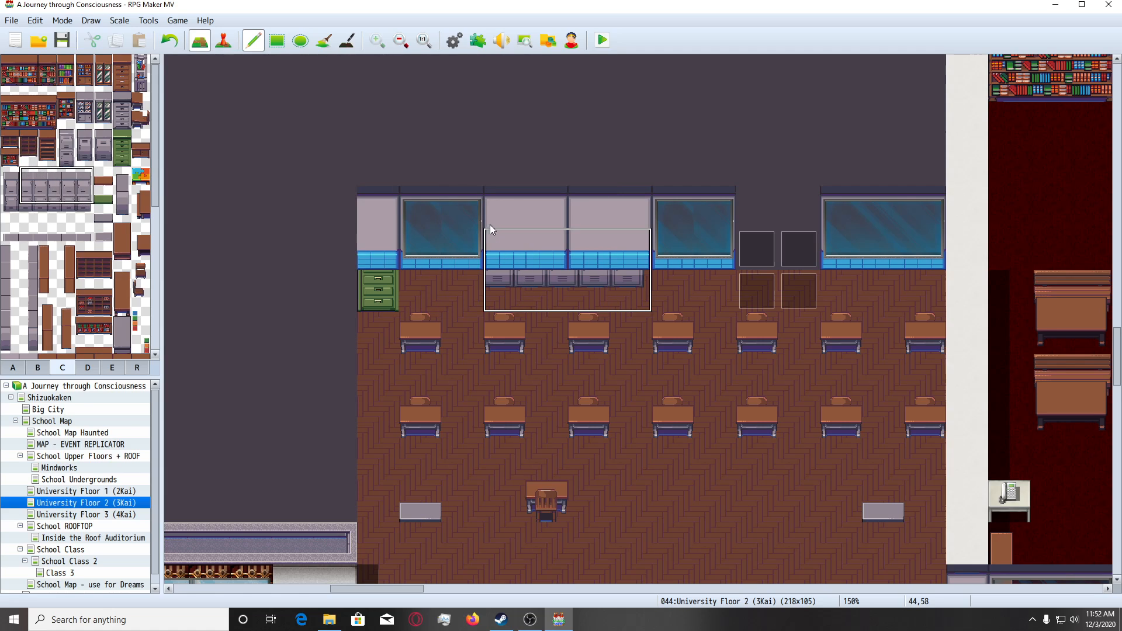
mouse_move(490, 227)
left_mouse_down()
mouse_move(531, 232)
mouse_move(490, 224)
left_mouse_up()
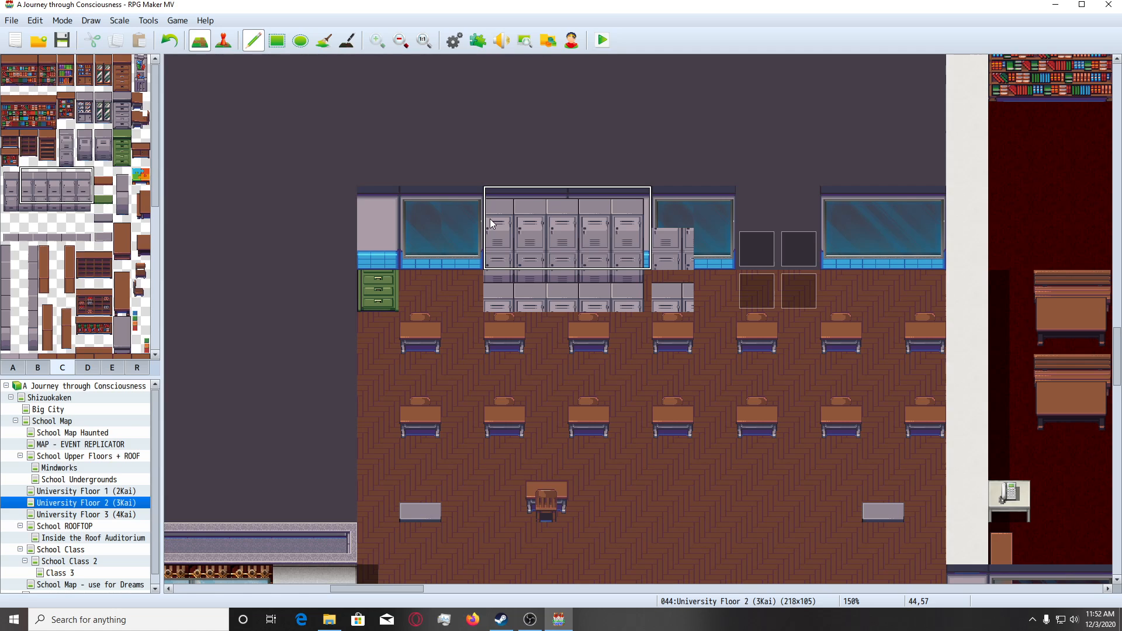
key("ctrl+z")
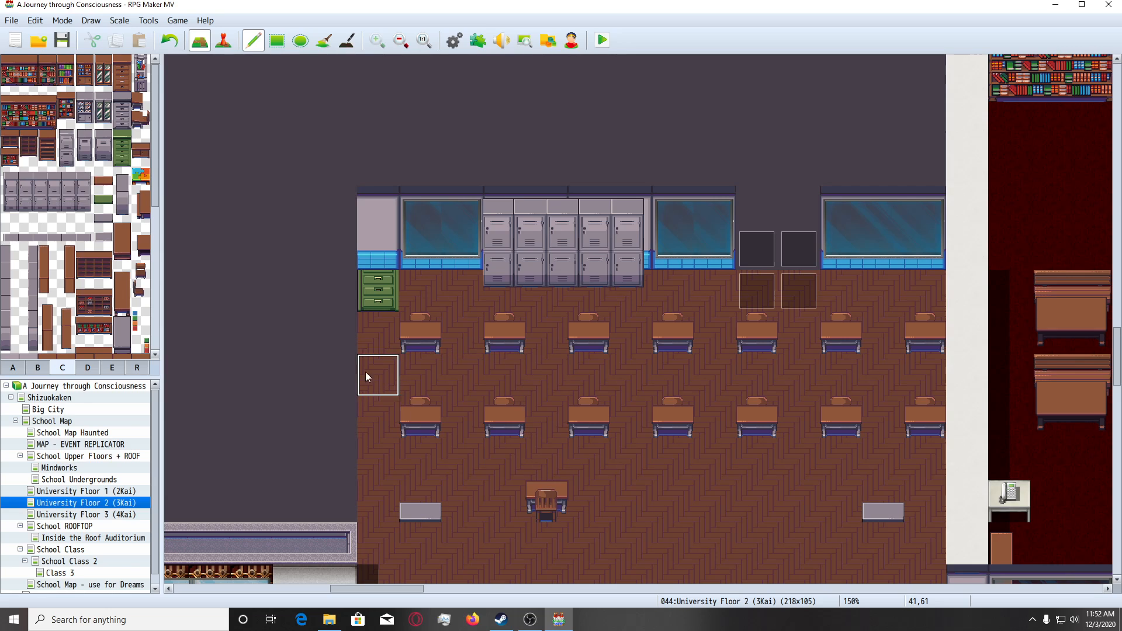
Cover both rows of student desks, the grey blocks and the teacher's desk with the brown wood floor tile.
left_click(13, 367)
scroll(82, 311, "up", 2)
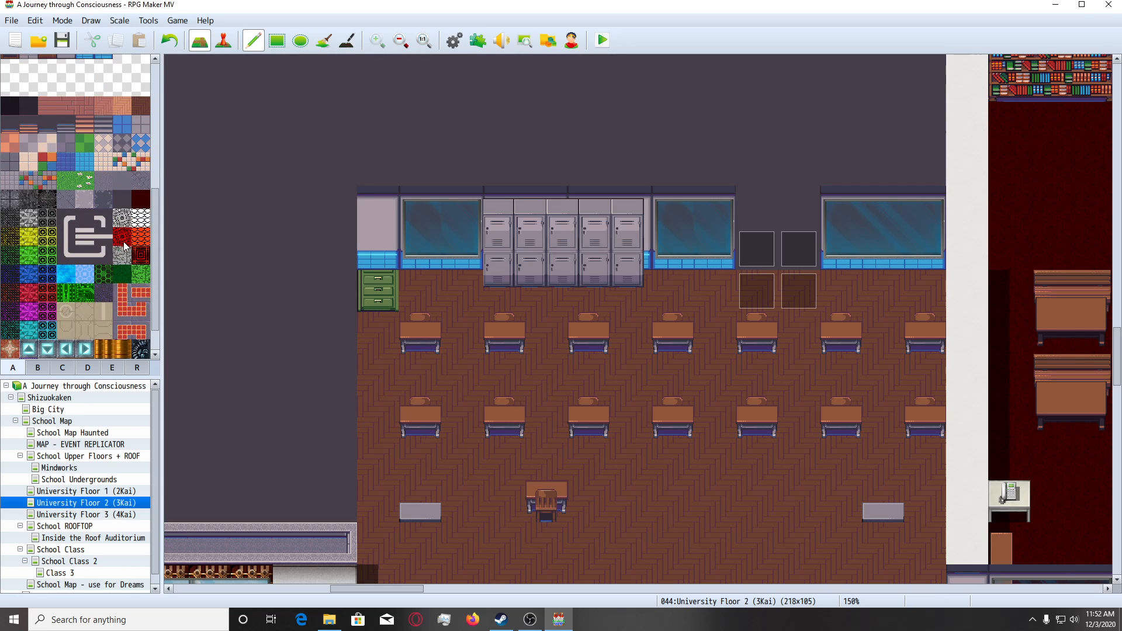
left_click(139, 143)
left_click_drag(421, 299, 915, 303)
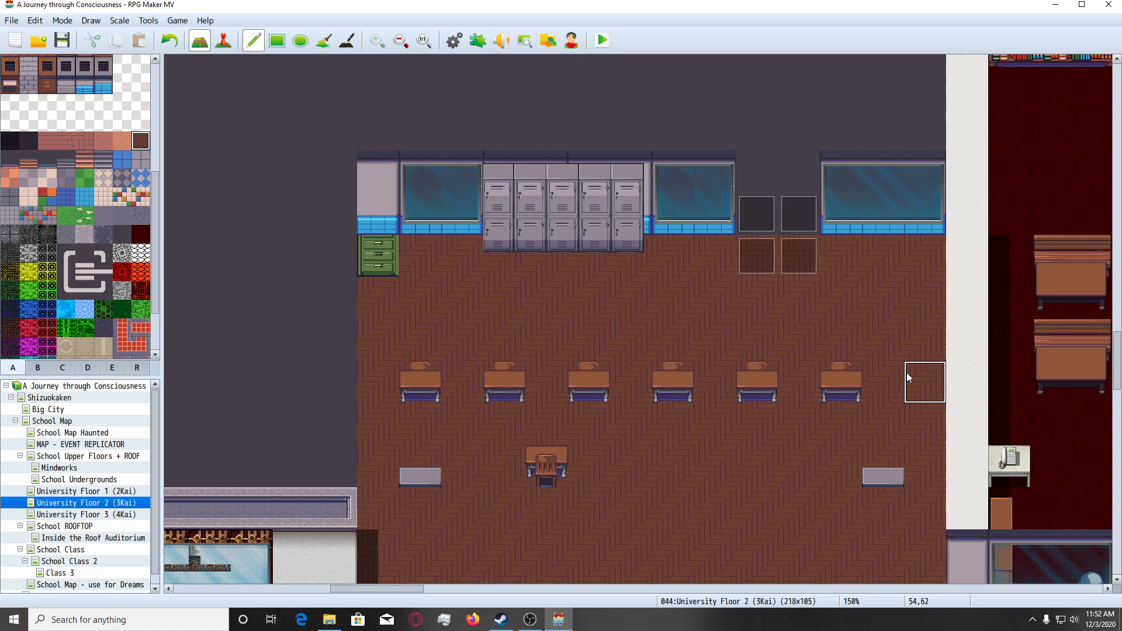
left_click_drag(907, 377, 421, 386)
scroll(430, 403, "down", 1)
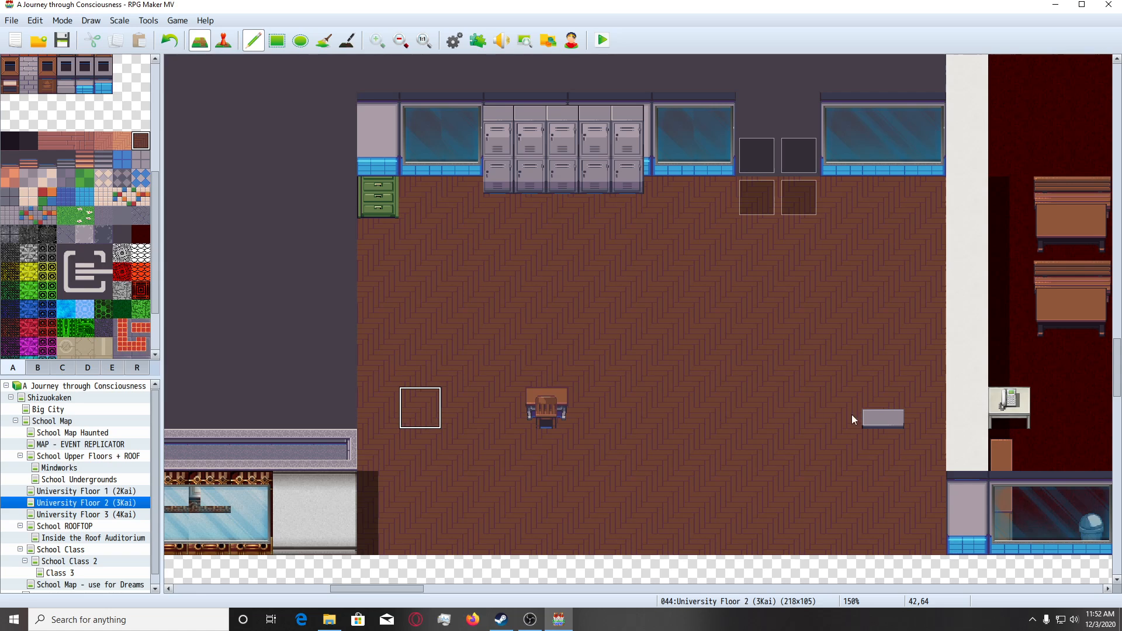
left_click(885, 415)
left_click(539, 406)
scroll(538, 405, "up", 1)
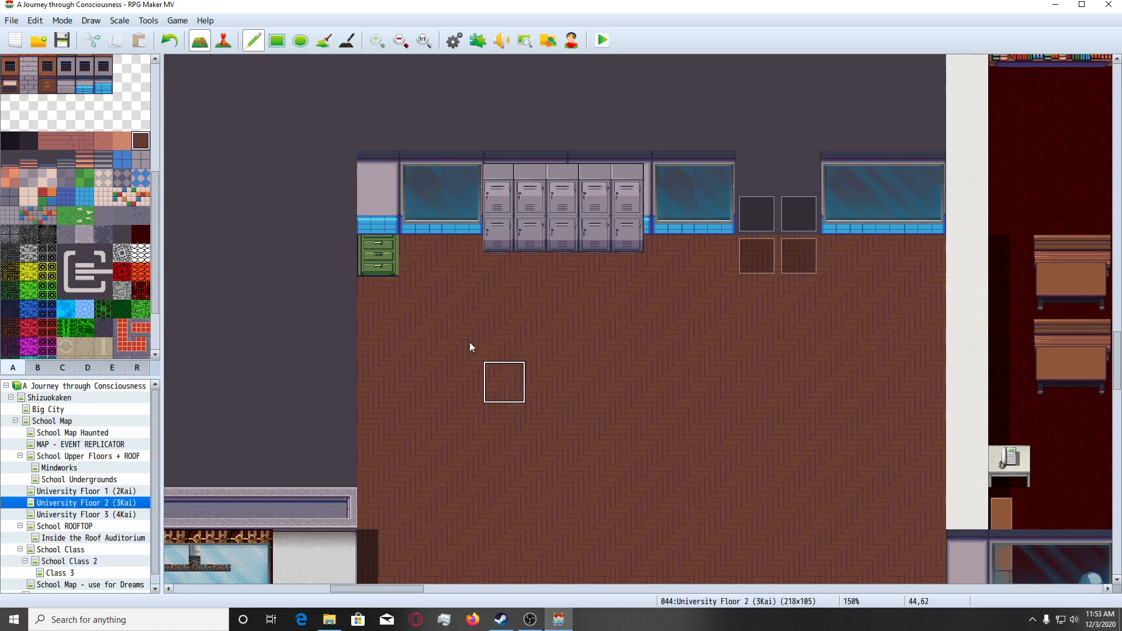
Place the two-tile-high green drawer cabinet in the classroom's northwest corner.
scroll(489, 401, "up", 1)
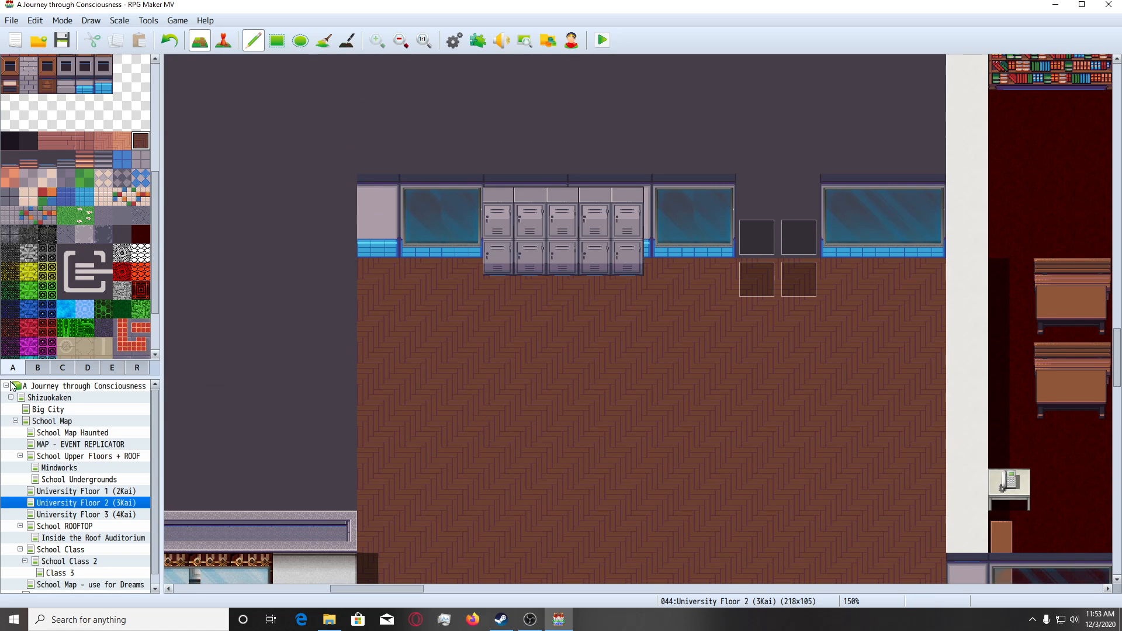
left_click(58, 369)
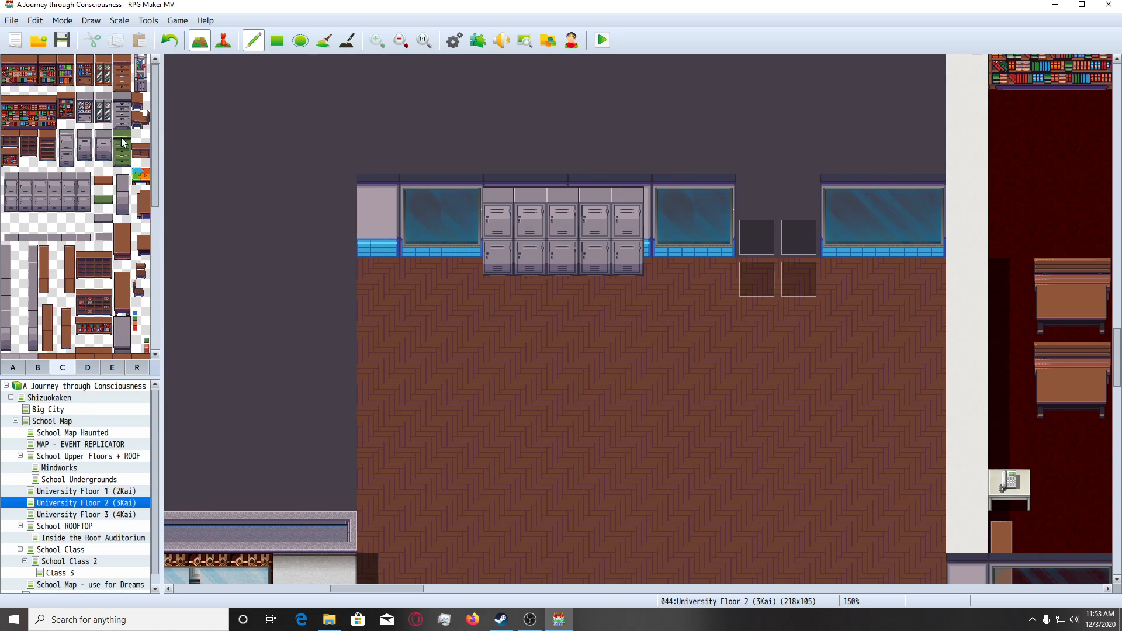
left_click_drag(124, 142, 121, 158)
left_click(376, 234)
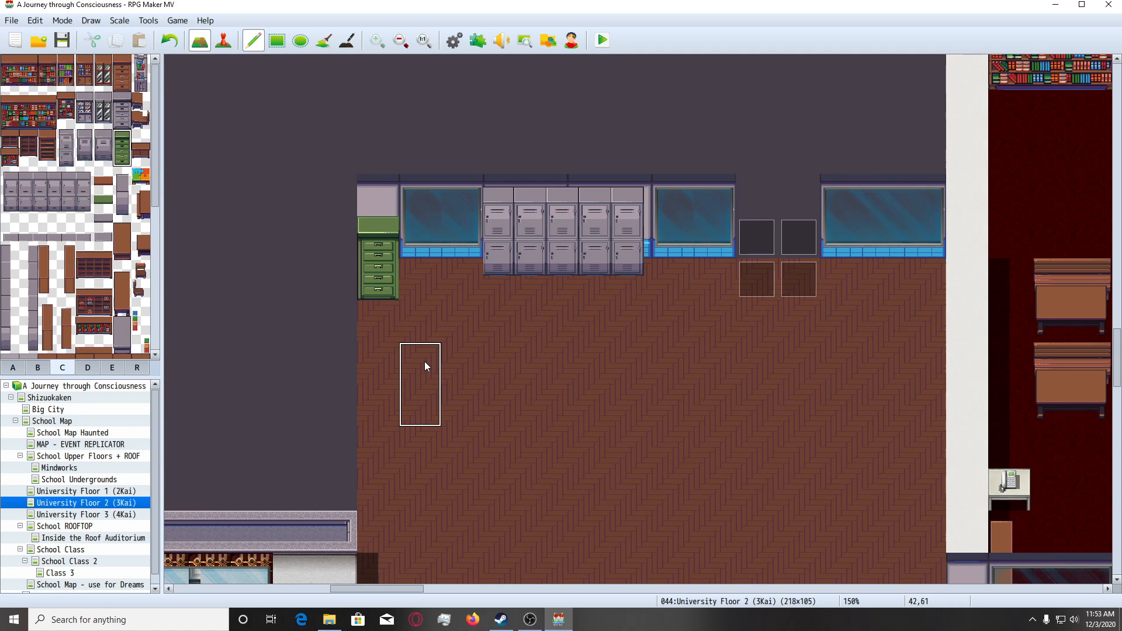
Paint a white wall-top column along the classroom's west side, from the north wall down to the south wall.
scroll(429, 363, "down", 1)
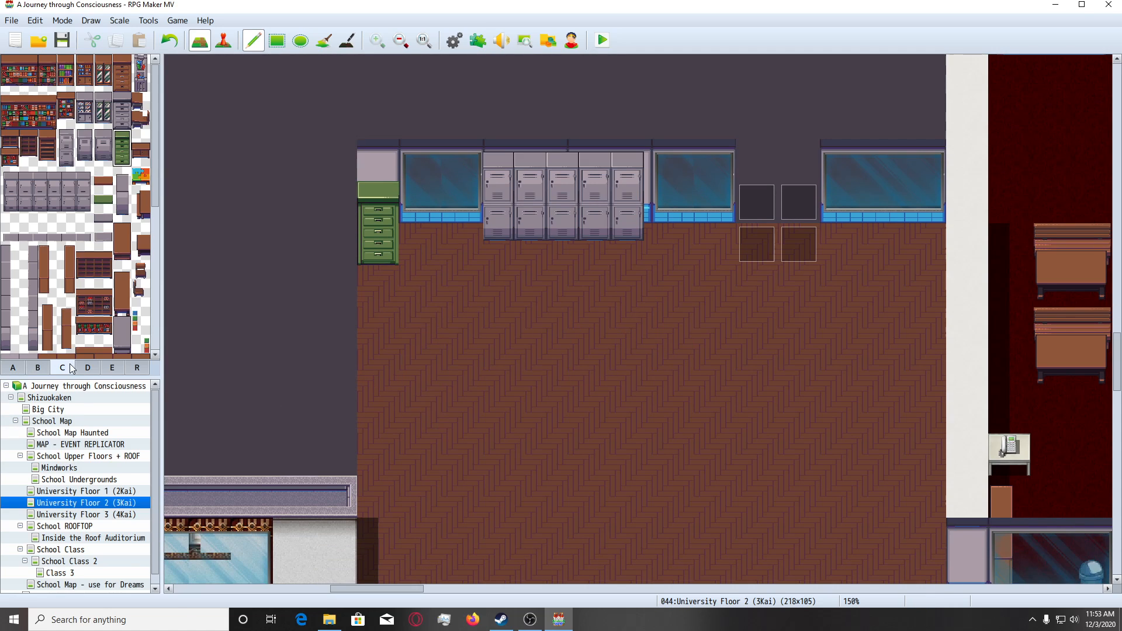
left_click(87, 367)
left_click(50, 288)
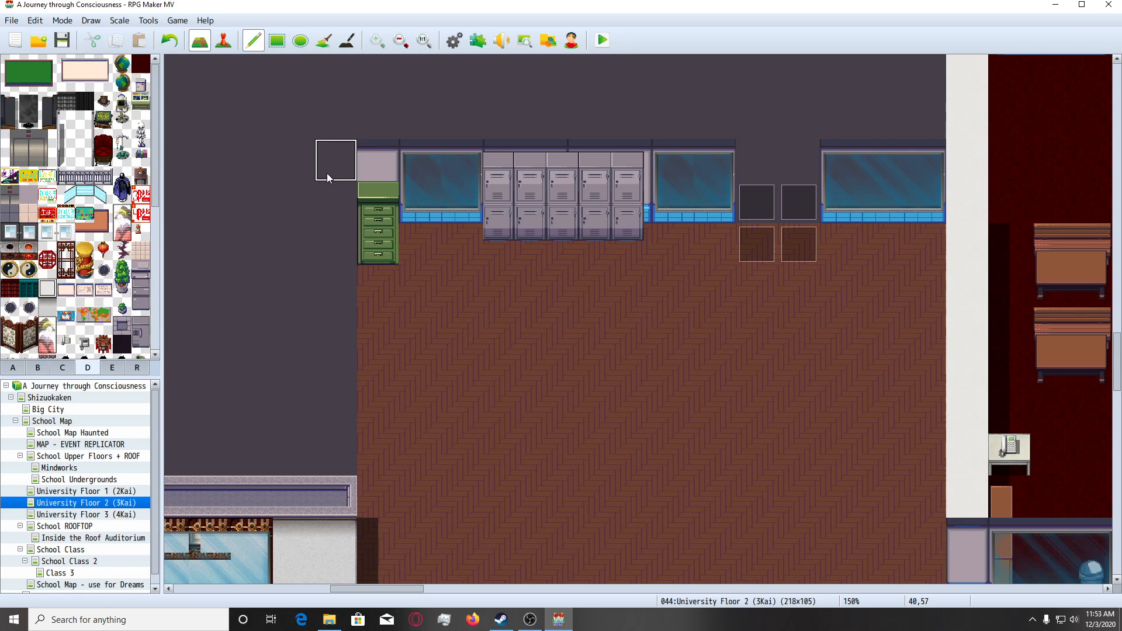
mouse_move(332, 223)
left_mouse_down()
mouse_move(321, 333)
mouse_move(329, 456)
left_mouse_up()
scroll(415, 406, "down", 2)
scroll(415, 406, "up", 2)
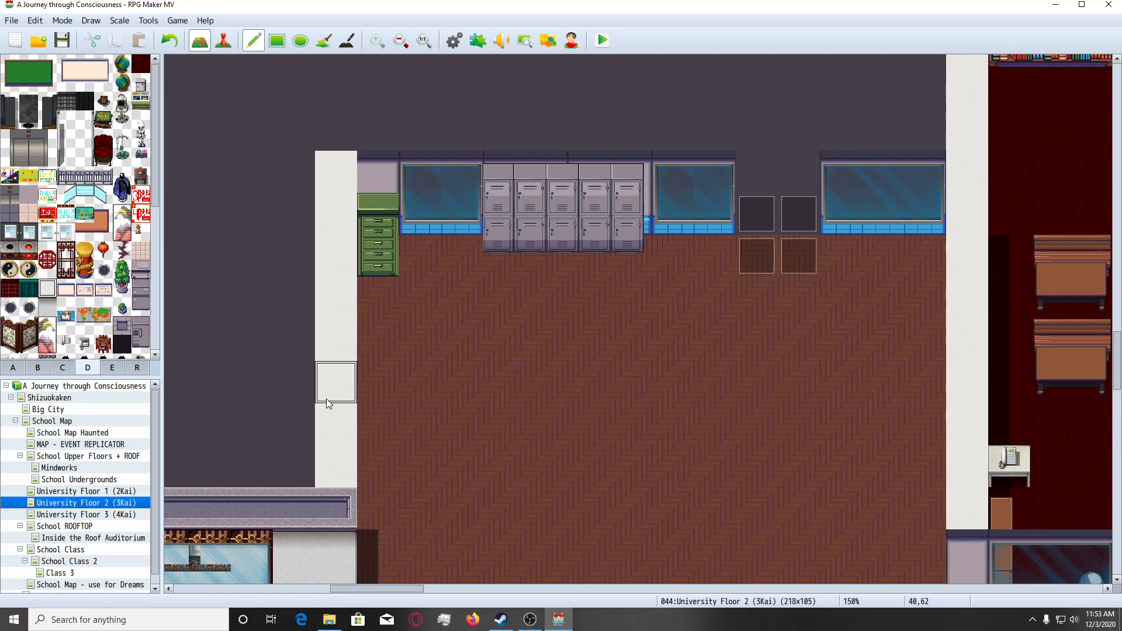
scroll(331, 432, "down", 2)
left_click(330, 431)
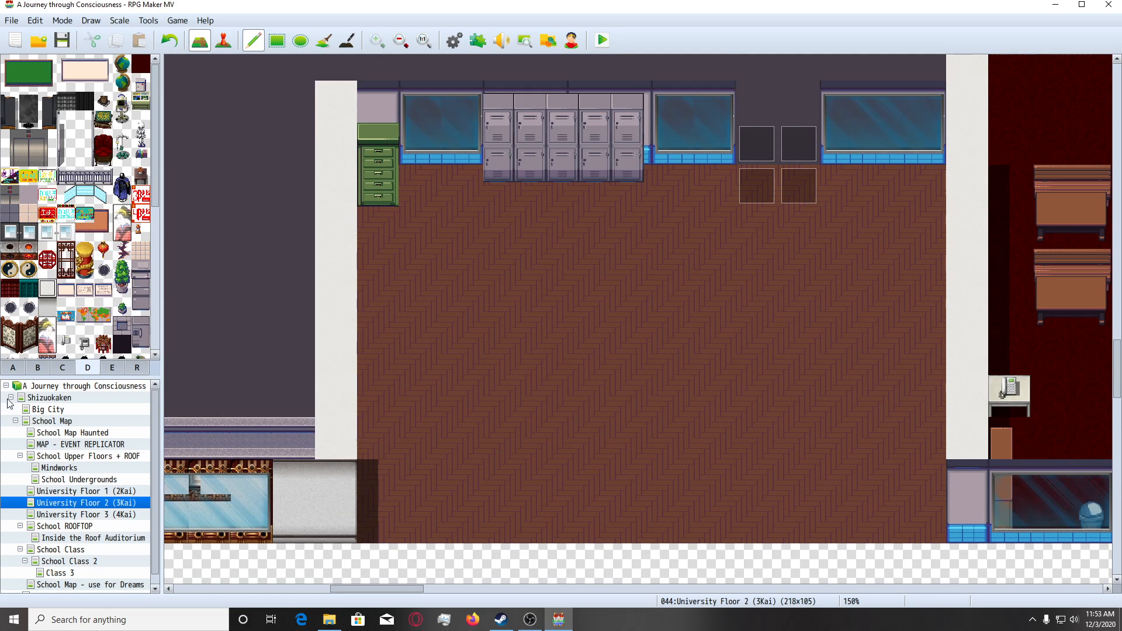
Replace the white wall section at the classroom's southwest corner with the lilac wall tile that has a blue base.
left_click(12, 367)
scroll(37, 240, "up", 2)
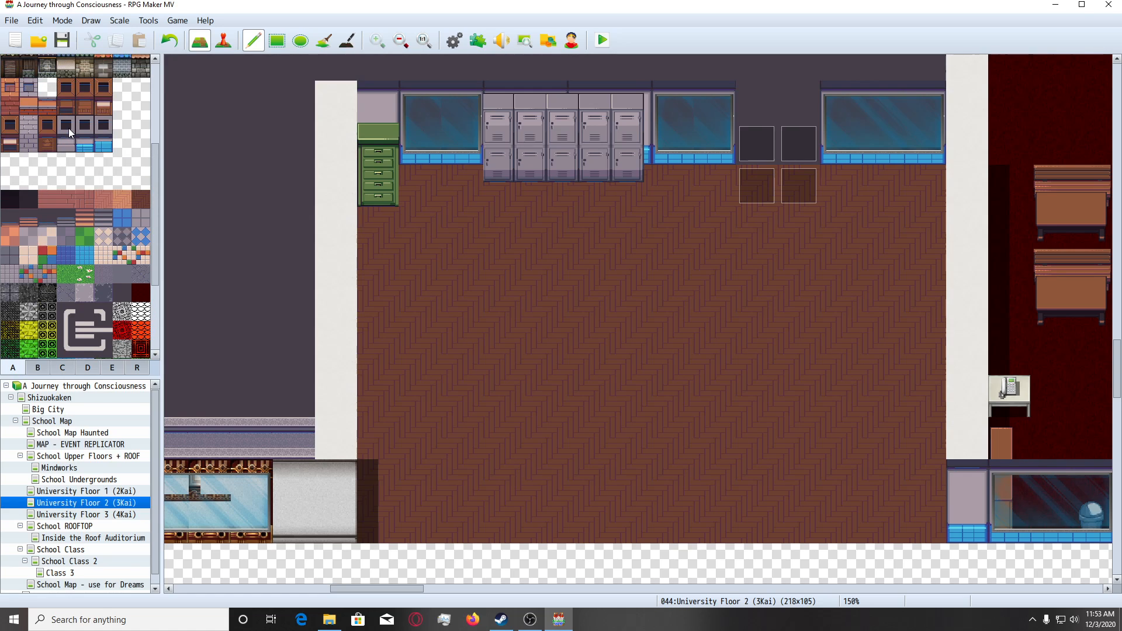
scroll(318, 488, "down", 2)
left_click(333, 438)
left_click(331, 470)
scroll(419, 408, "up", 3)
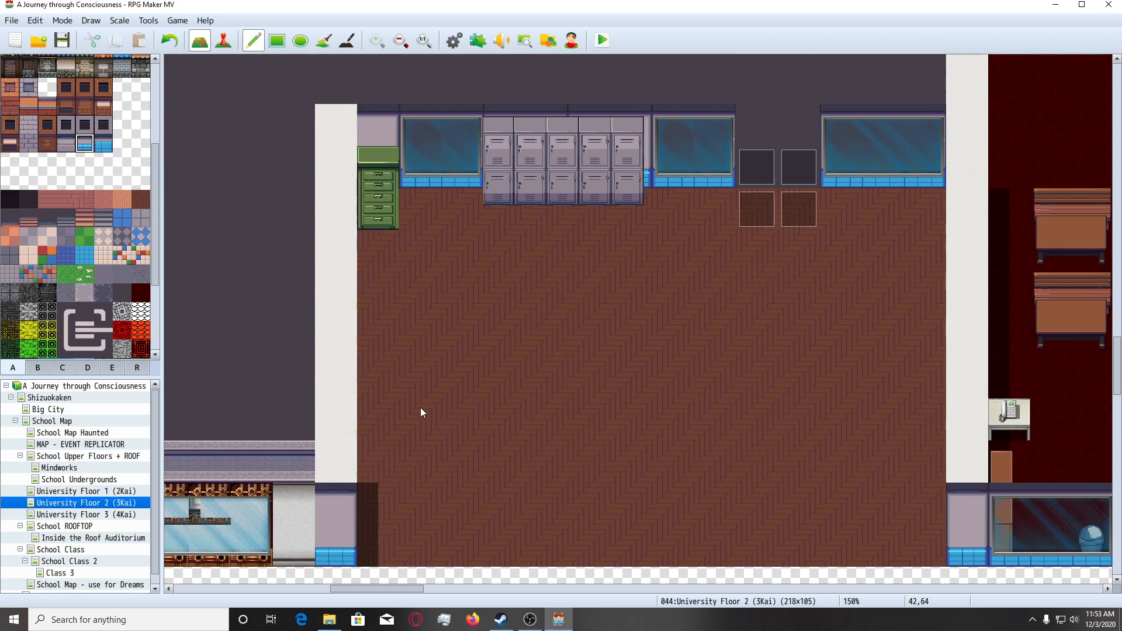
scroll(419, 409, "down", 2)
scroll(419, 409, "up", 2)
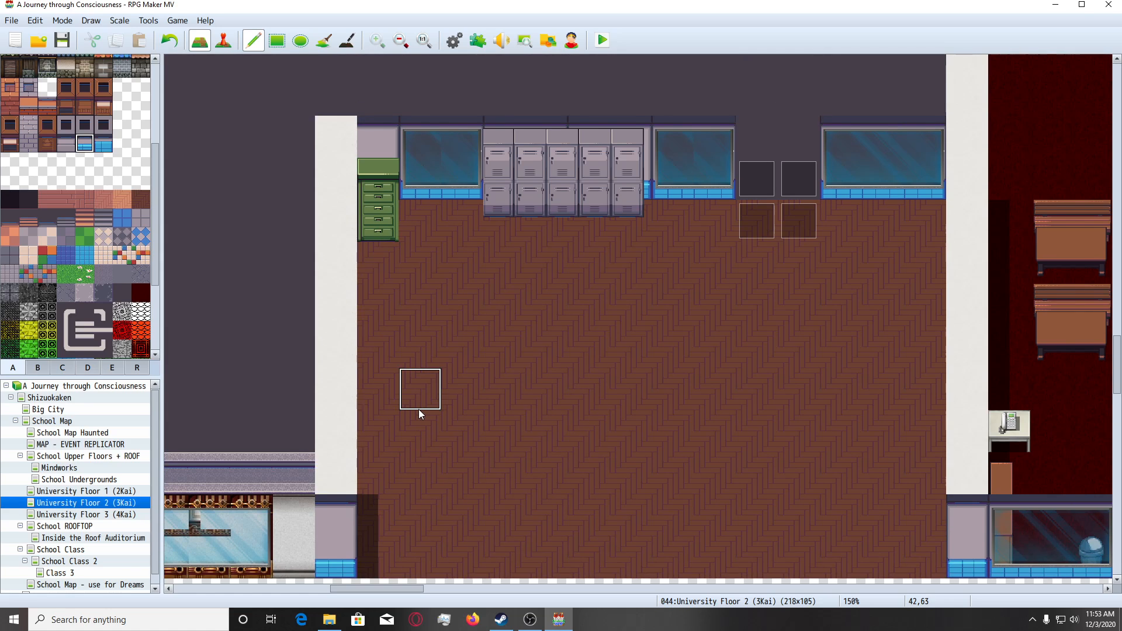
Mark the white west wall column with region ID 1 from the first floor row down to the south wall.
scroll(418, 409, "up", 2)
left_click(136, 367)
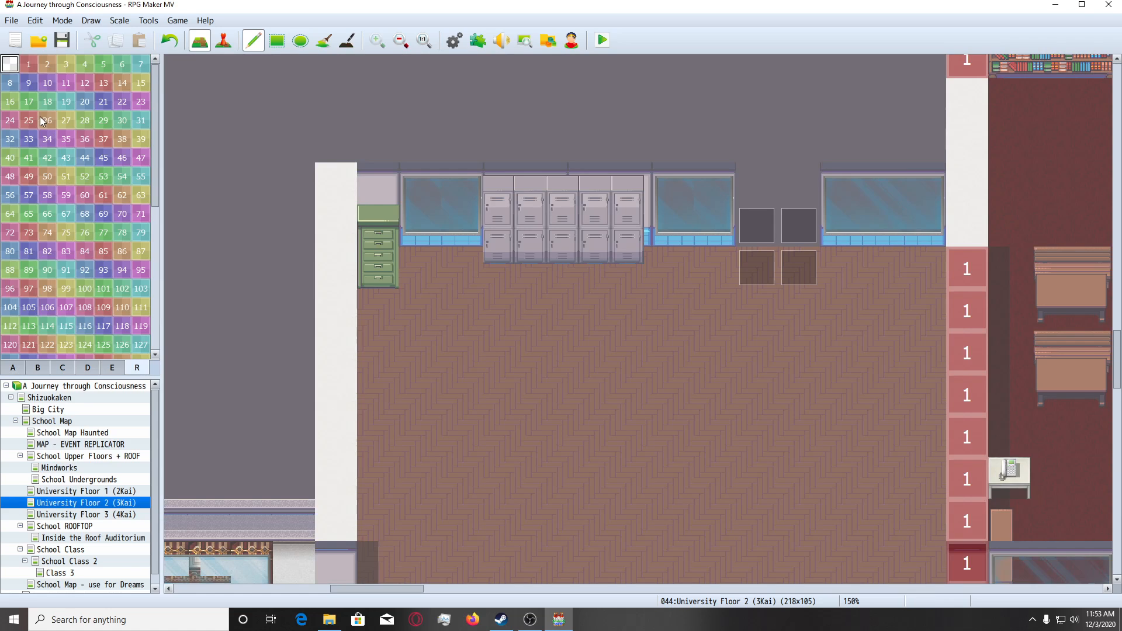
left_click(28, 64)
left_click_drag(342, 269, 335, 544)
scroll(418, 446, "up", 3)
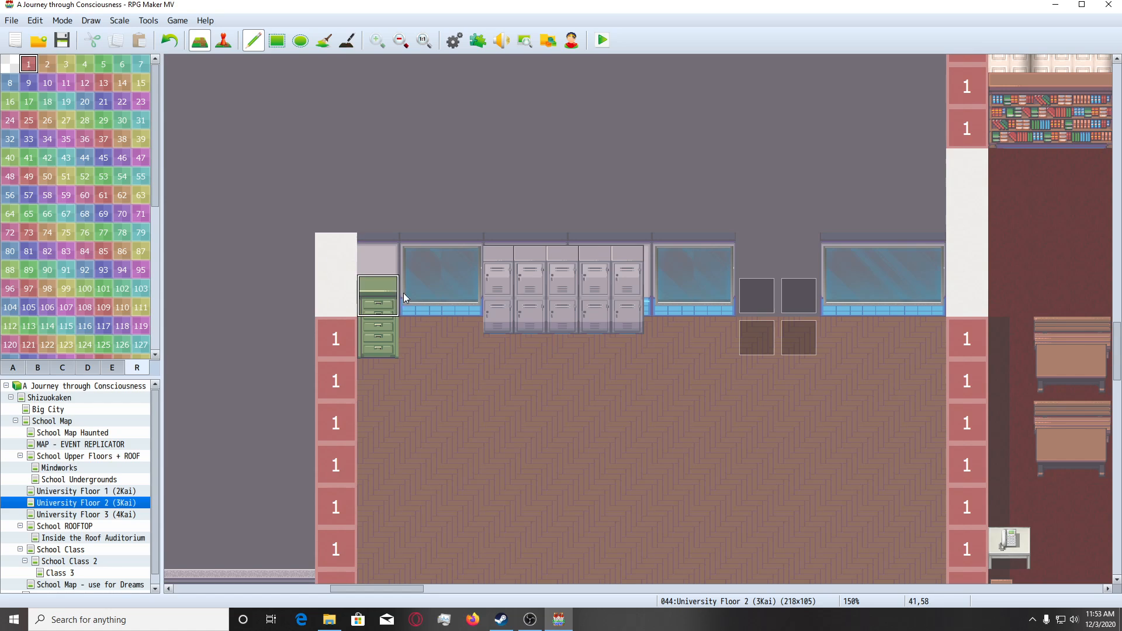
Browse the furniture and decoration tiles for pieces to furnish the emptied classroom.
left_click(13, 367)
scroll(552, 408, "down", 2)
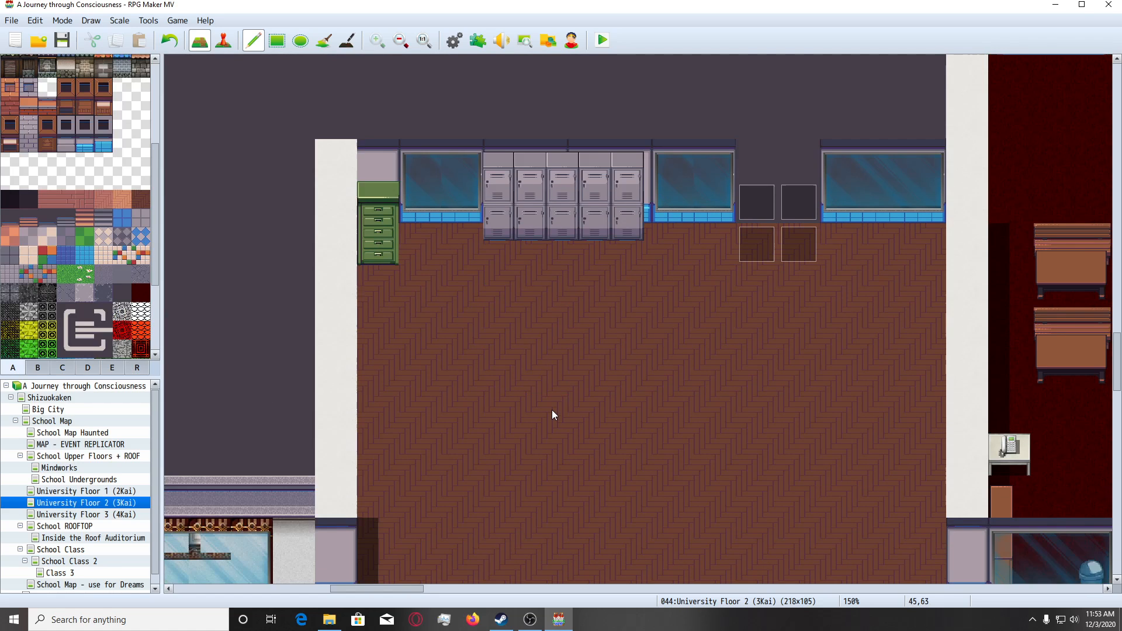
scroll(525, 363, "up", 1)
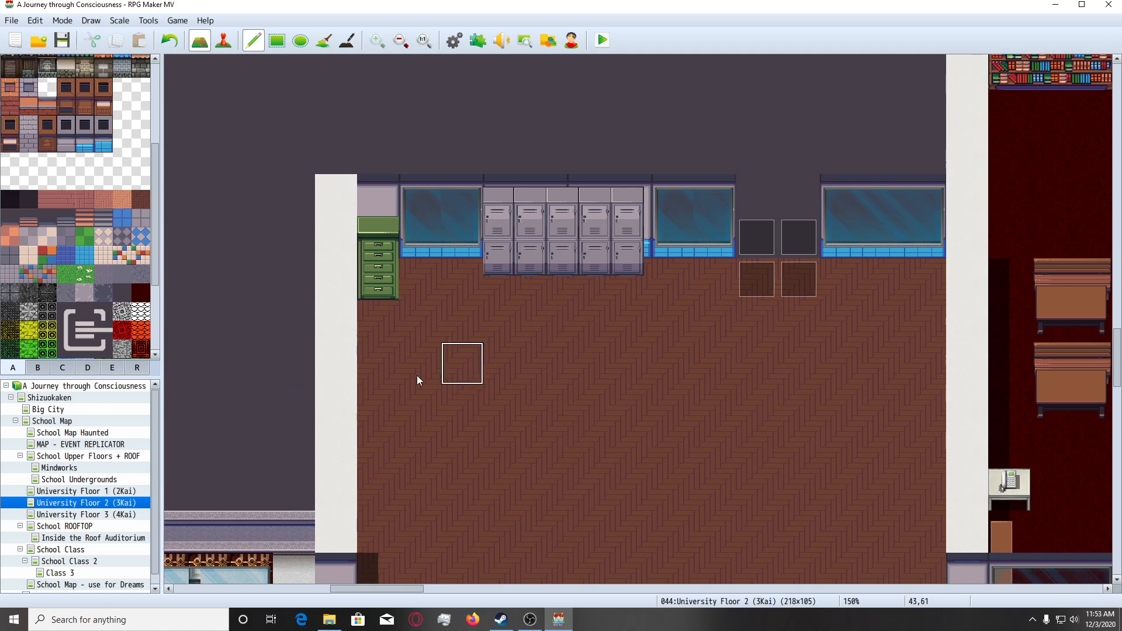
scroll(631, 365, "up", 1)
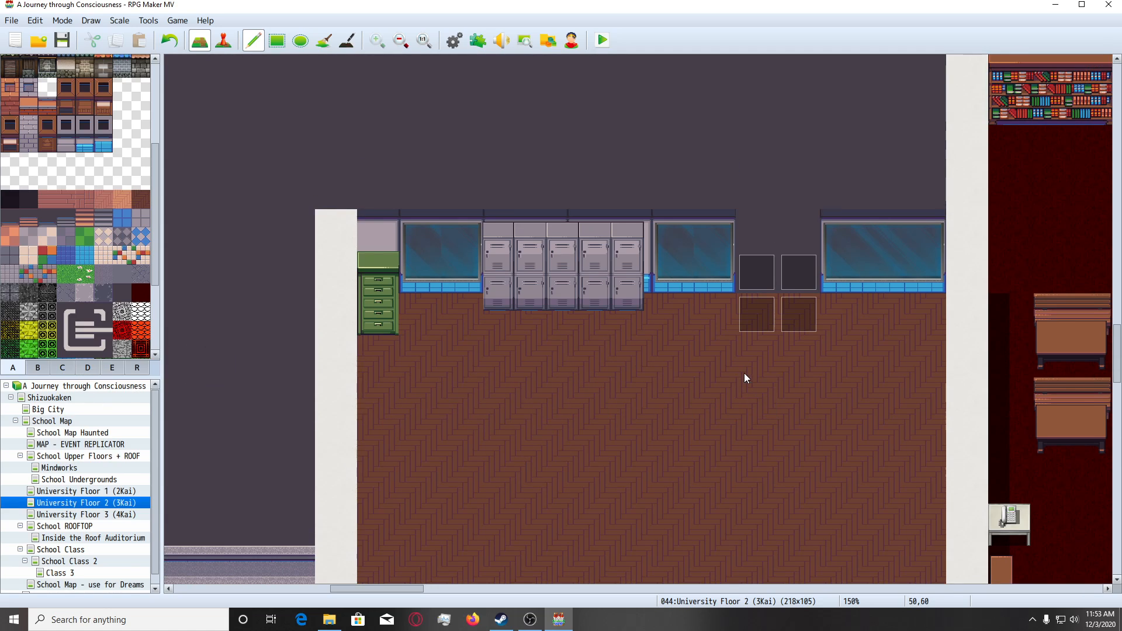
left_click(388, 331)
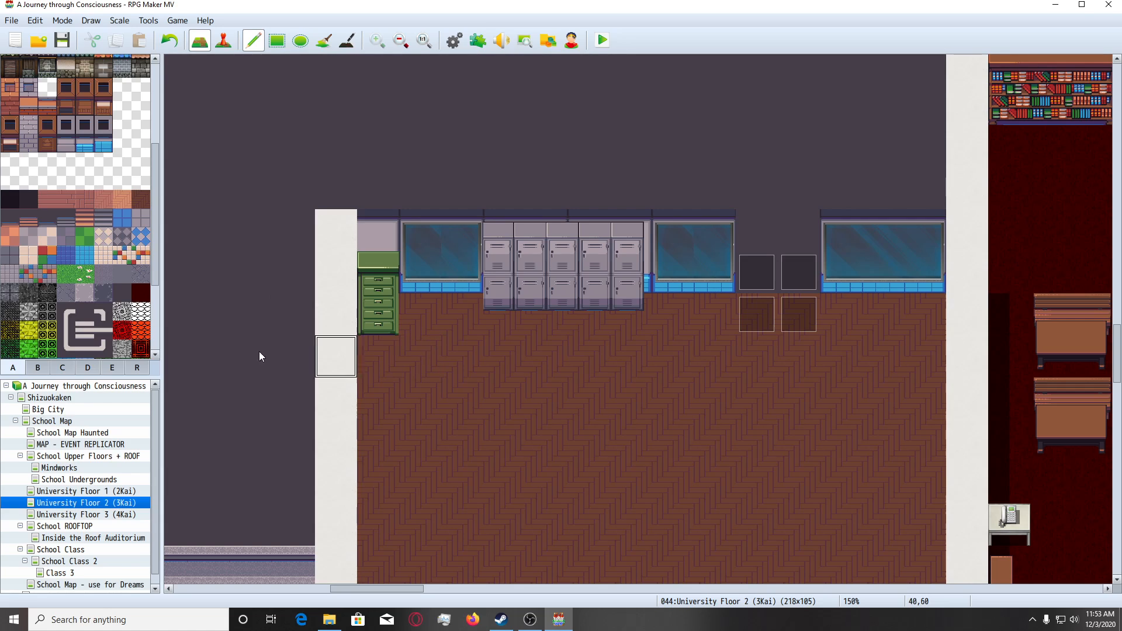
left_click(63, 369)
left_click(87, 368)
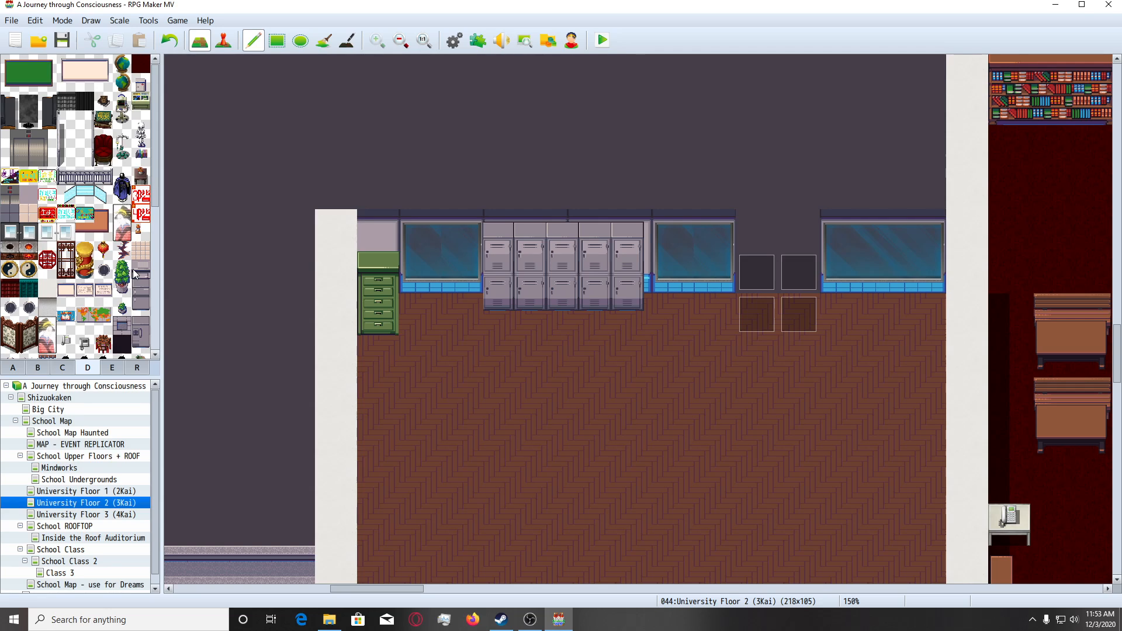
scroll(132, 269, "down", 5)
scroll(129, 313, "down", 2)
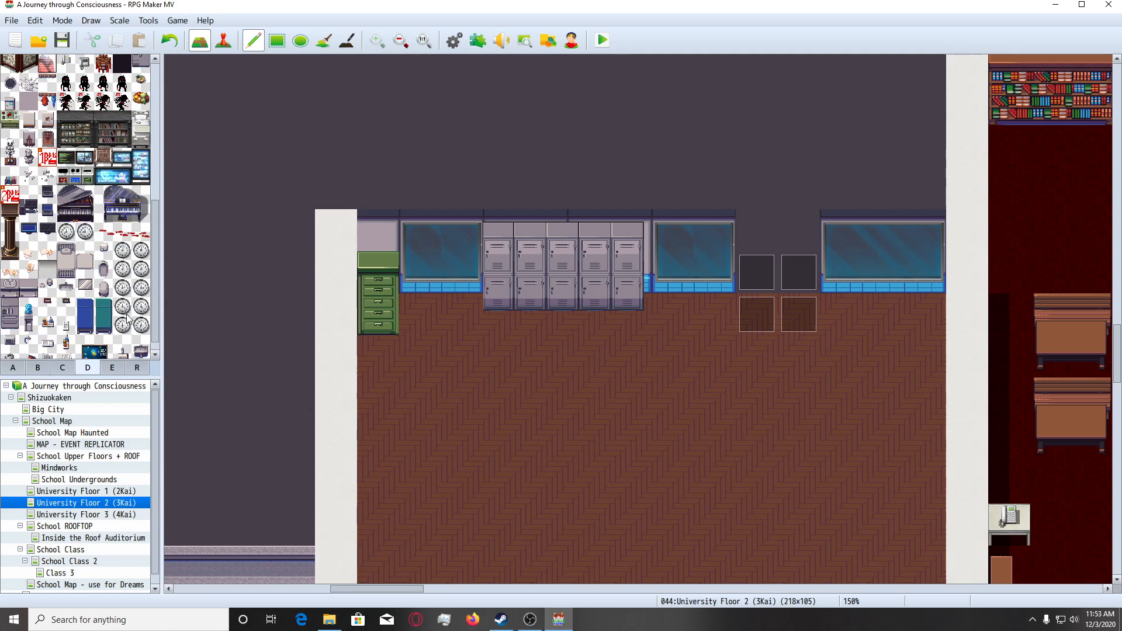
scroll(132, 336, "up", 4)
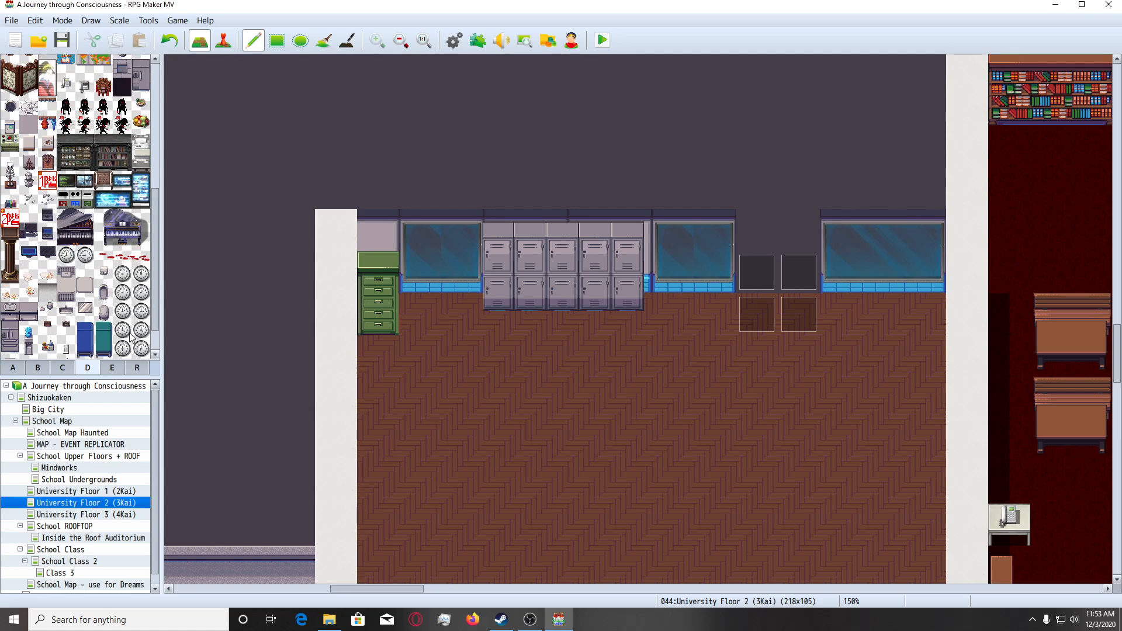
scroll(132, 338, "up", 1)
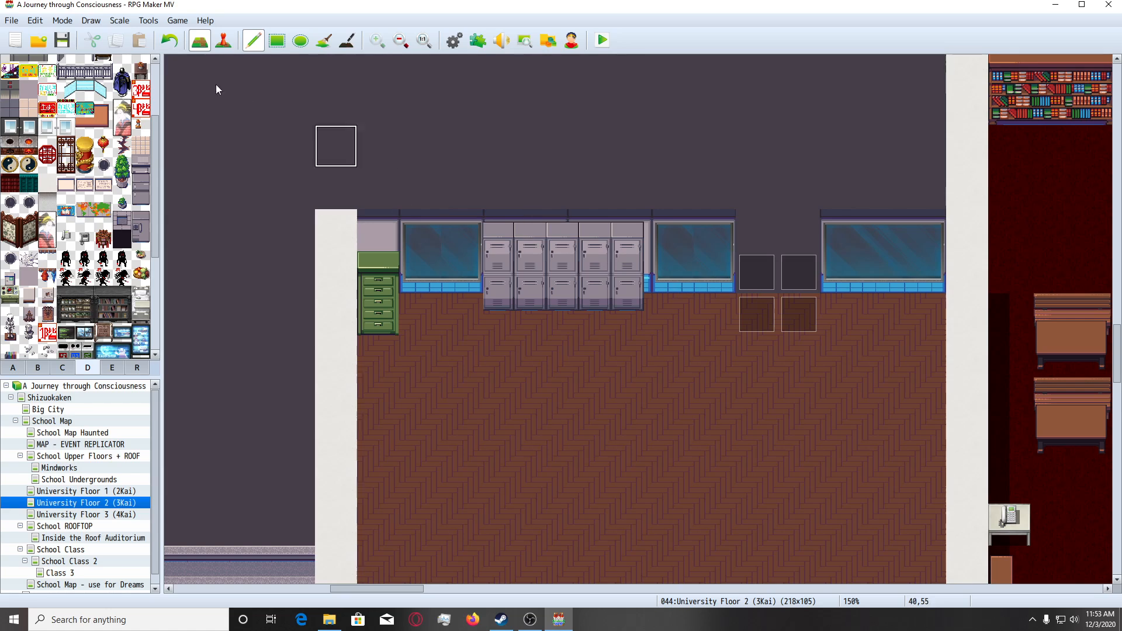
scroll(97, 264, "up", 2)
scroll(102, 247, "up", 1)
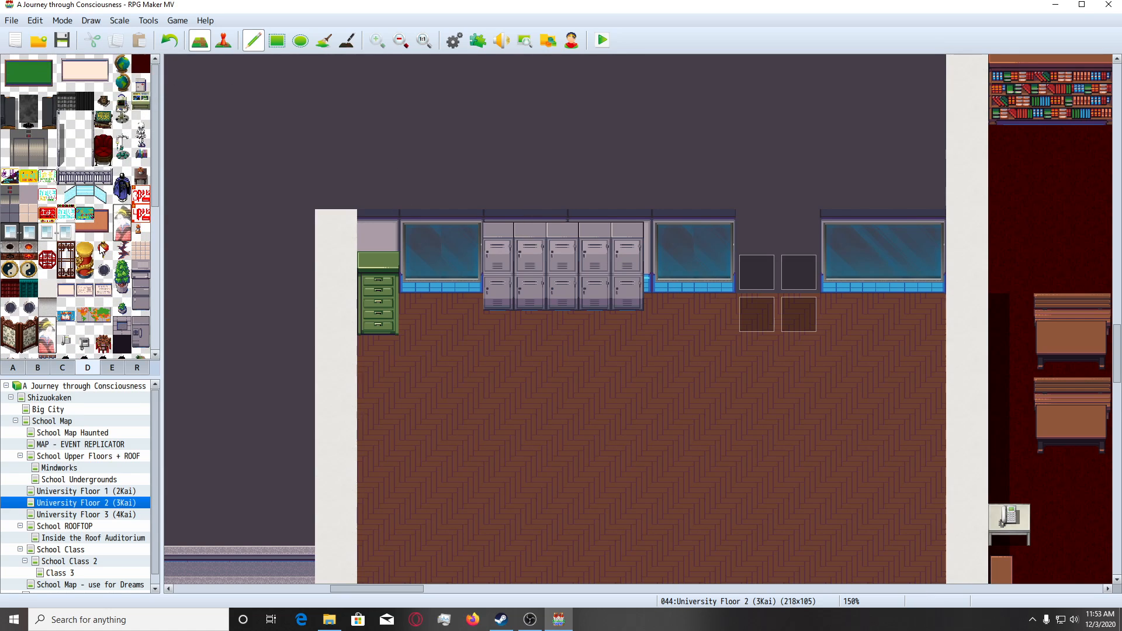
Browse tilesets D and E for furniture and decoration tiles that suit the classroom.
scroll(101, 248, "down", 6)
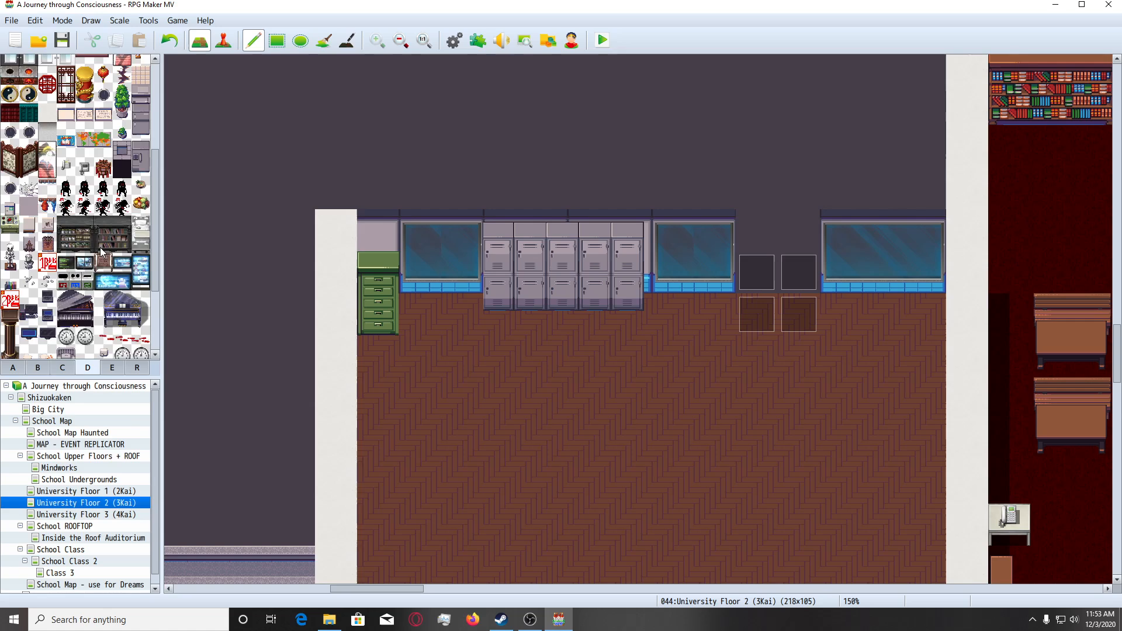
scroll(100, 250, "up", 2)
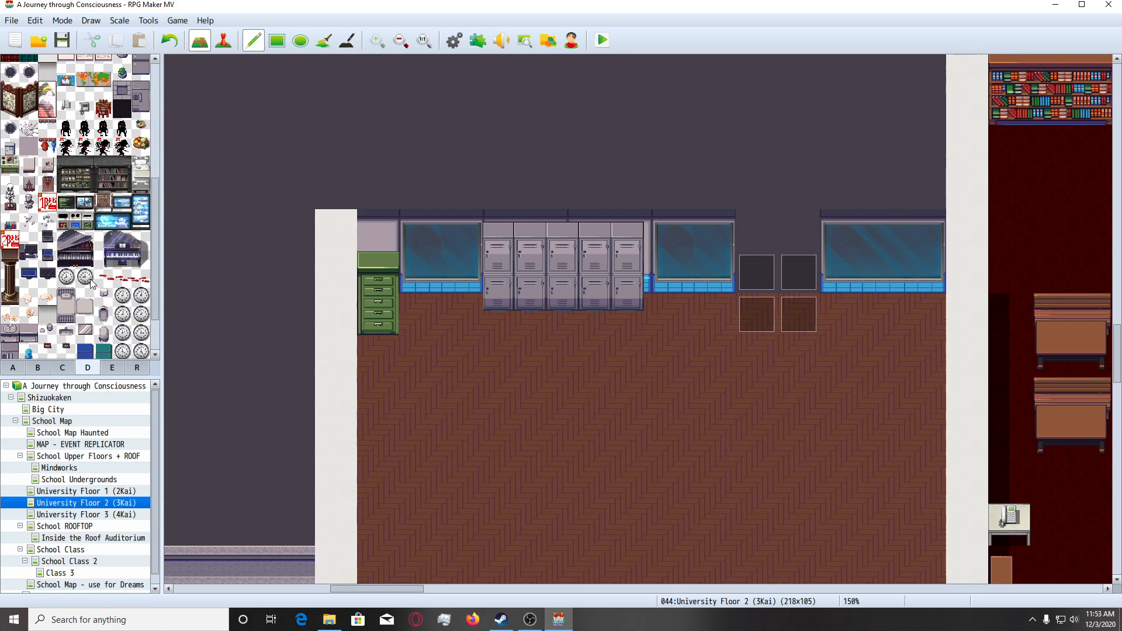
scroll(111, 332, "up", 5)
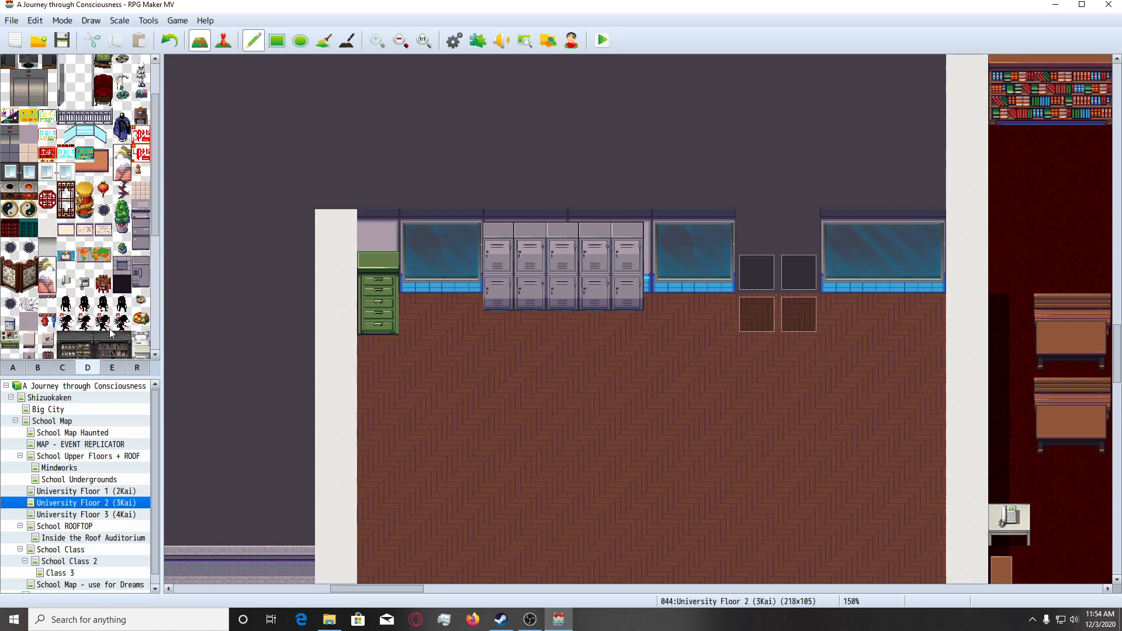
left_click(112, 368)
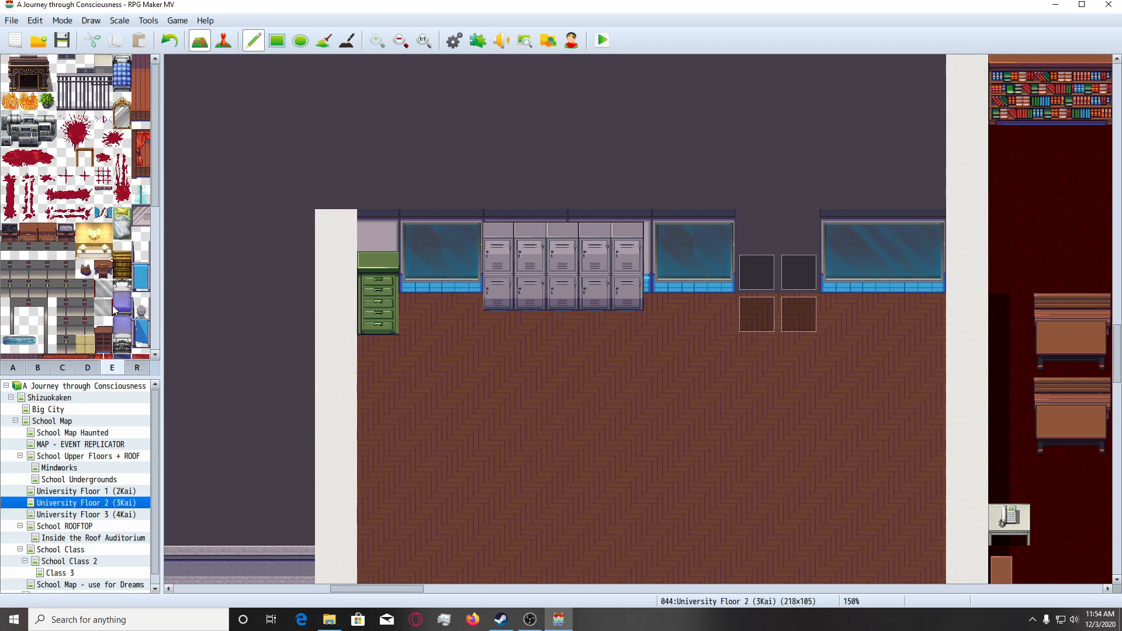
left_click(137, 255)
scroll(92, 243, "down", 1)
scroll(91, 243, "up", 1)
scroll(91, 243, "down", 1)
scroll(90, 240, "down", 4)
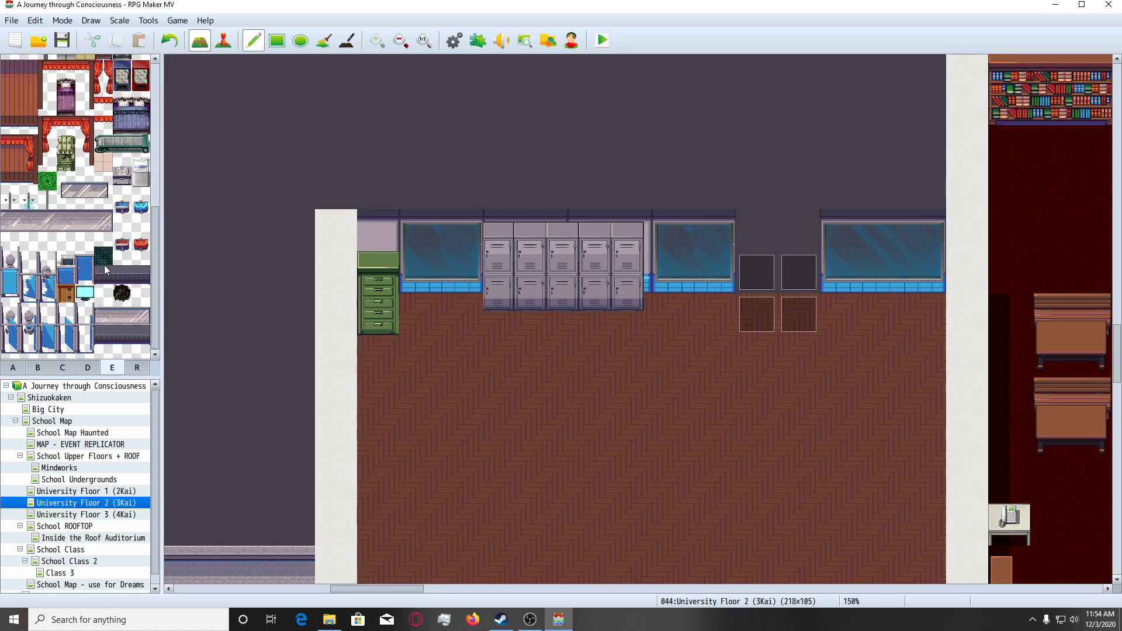
scroll(114, 292, "up", 4)
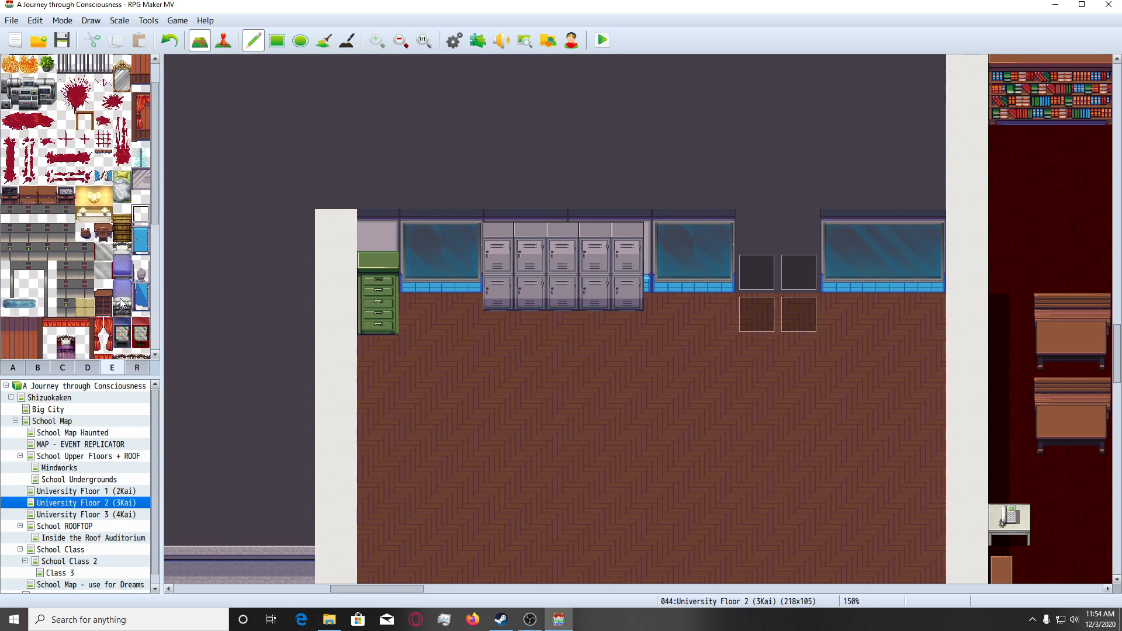
left_click(82, 370)
scroll(86, 295, "down", 3)
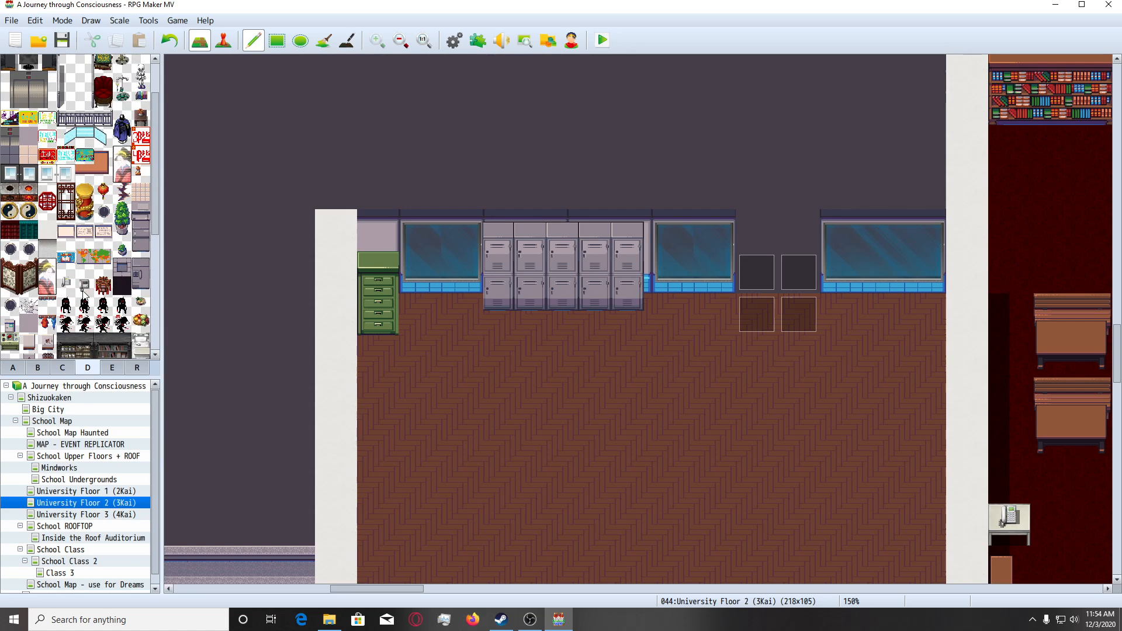
scroll(86, 295, "down", 1)
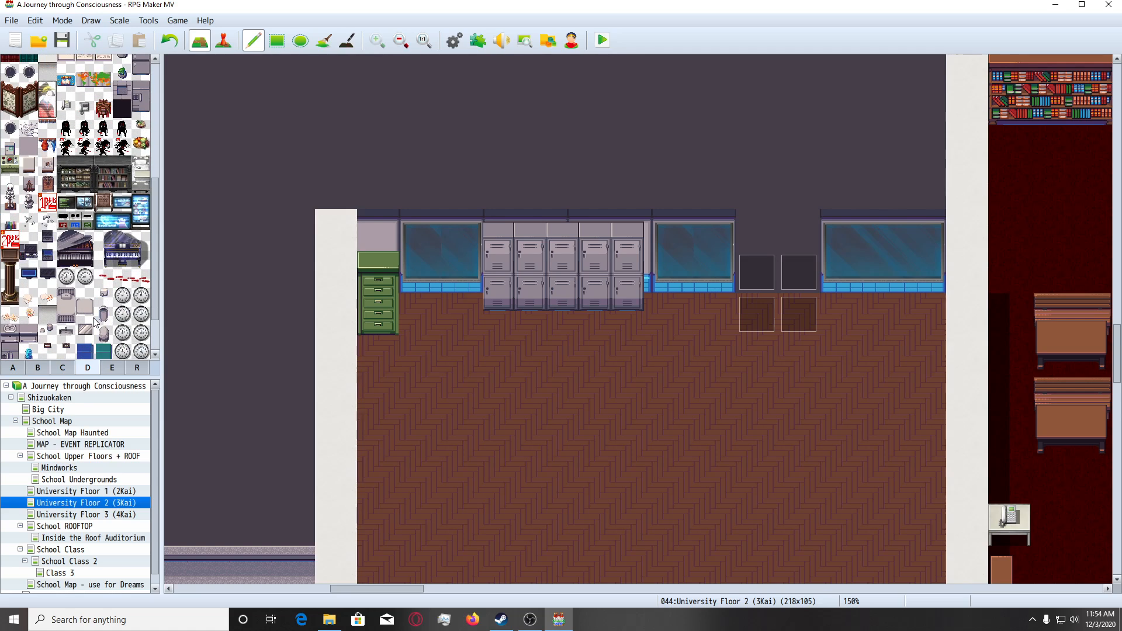
scroll(94, 319, "up", 3)
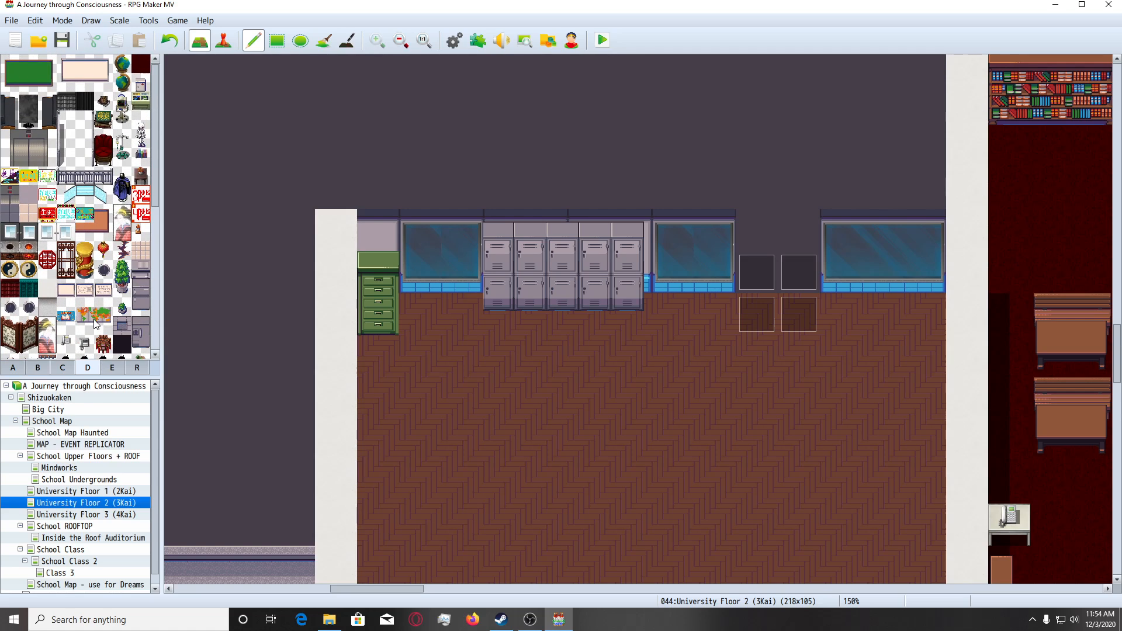
Look through tileset B's windows, shelves, cabinets and sofas for classroom pieces.
left_click(38, 367)
scroll(89, 290, "down", 5)
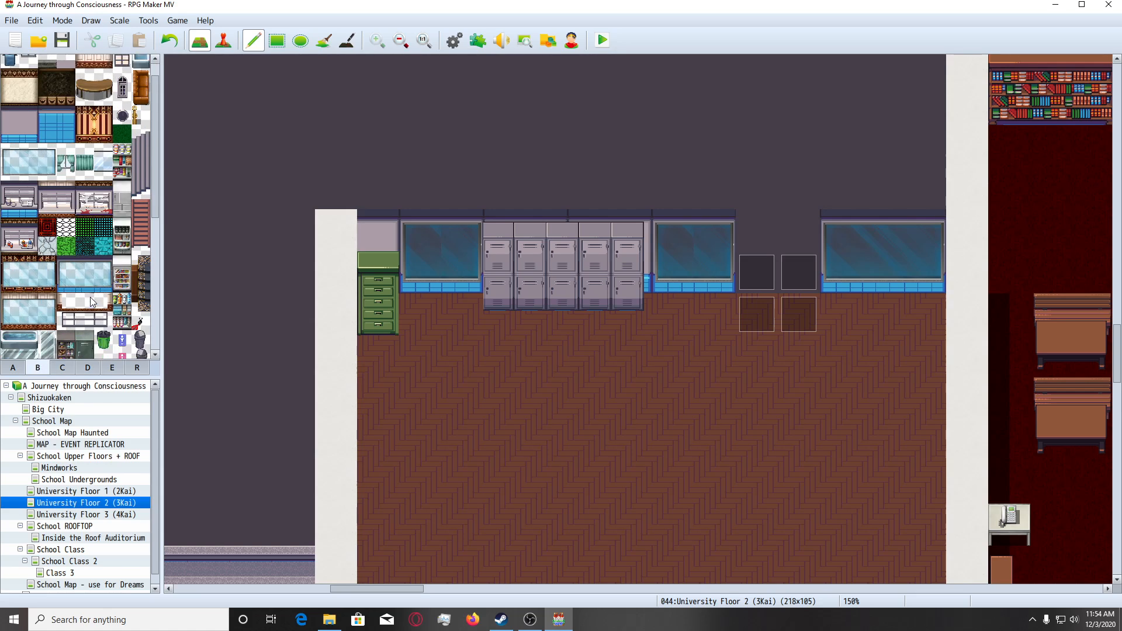
scroll(92, 305, "down", 5)
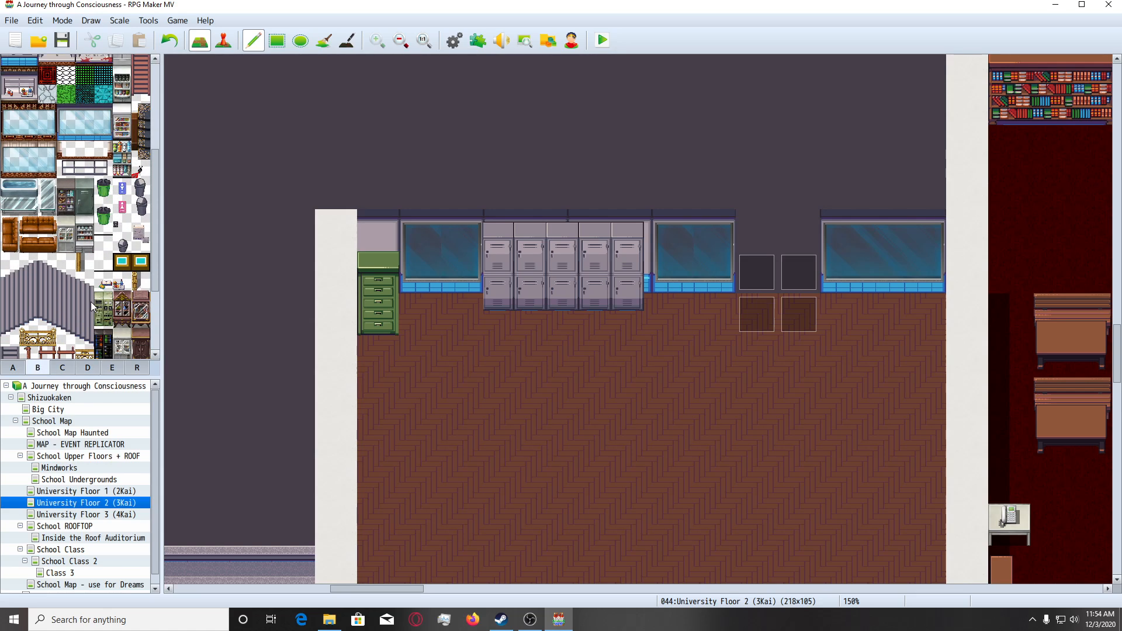
scroll(91, 306, "down", 2)
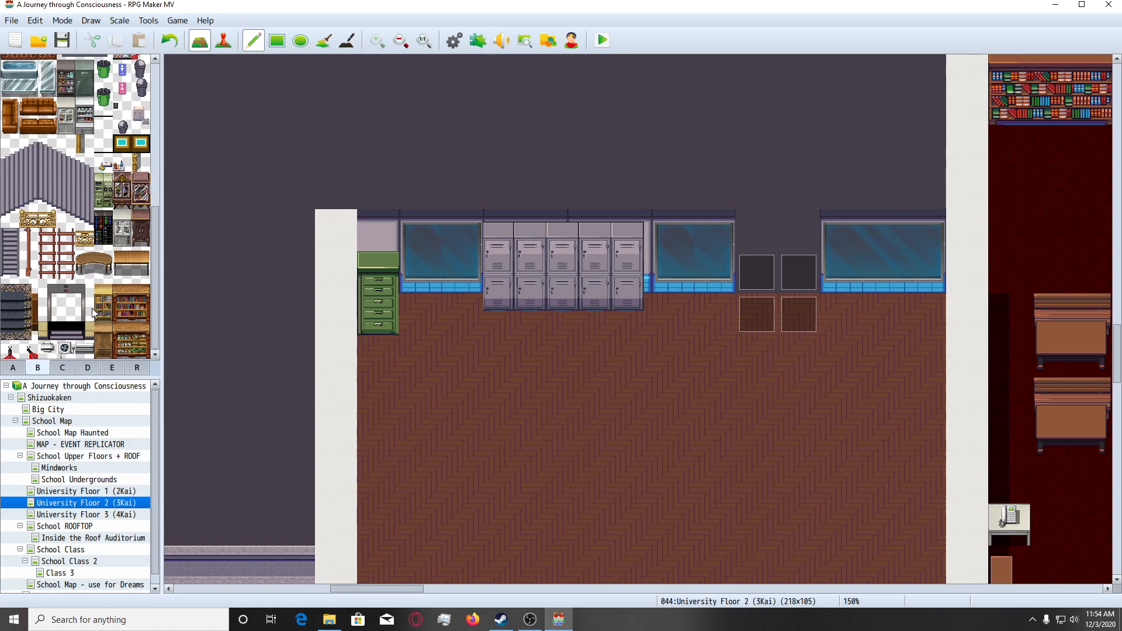
scroll(93, 310, "up", 4)
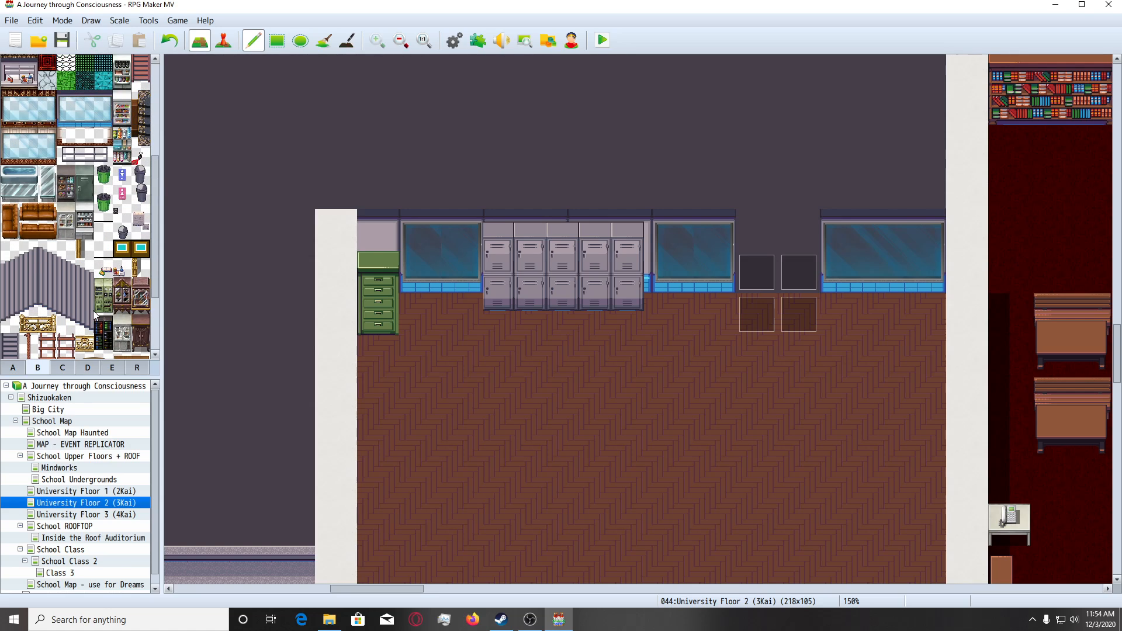
scroll(94, 314, "up", 5)
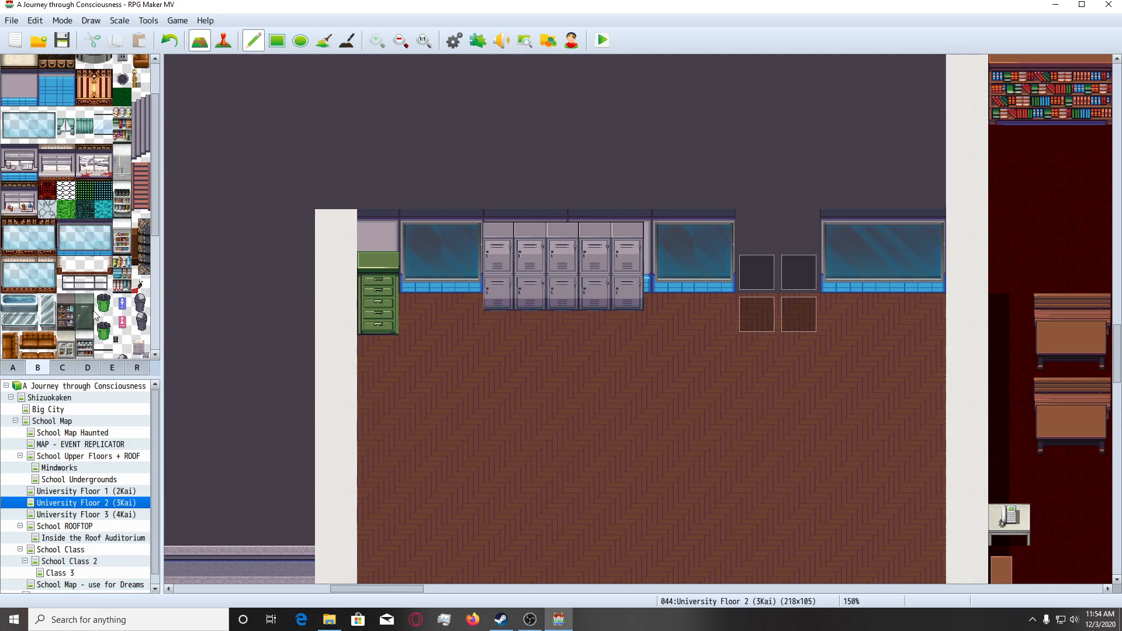
scroll(94, 314, "up", 2)
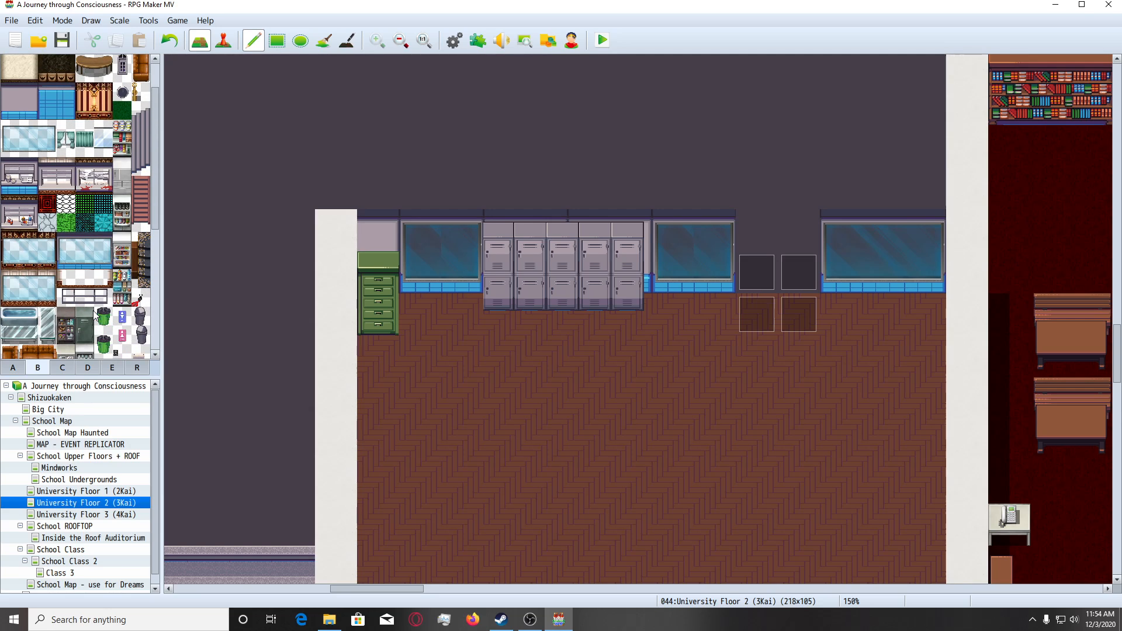
scroll(93, 311, "down", 2)
scroll(104, 300, "down", 3)
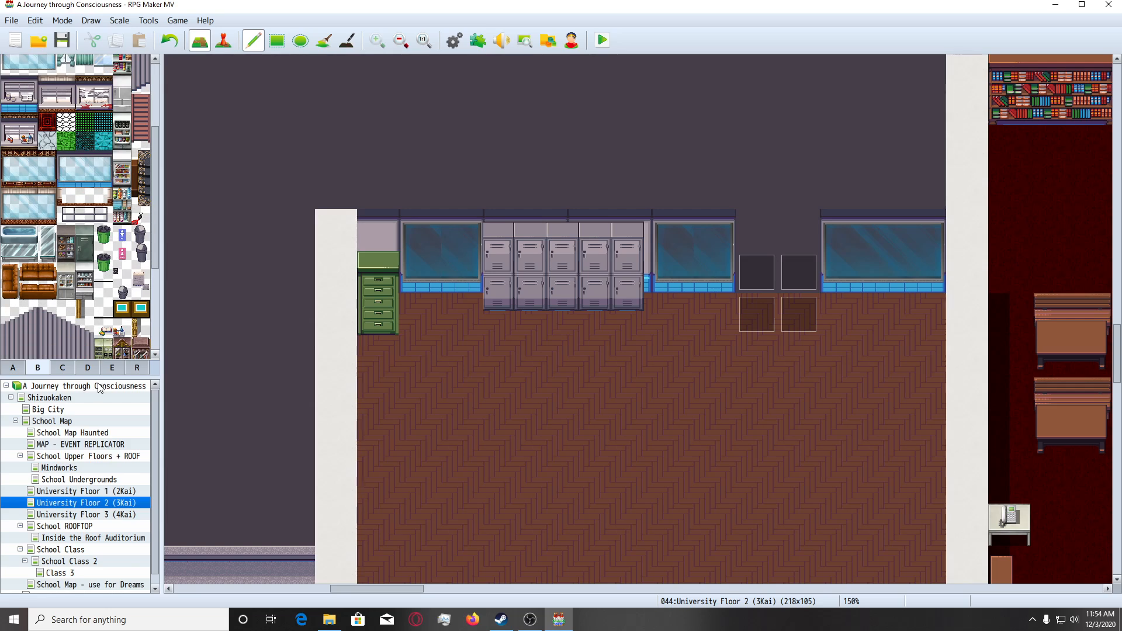
Re-examine tileset D's boards, posters, bookshelves and appliances for something to place in the classroom.
left_click(91, 367)
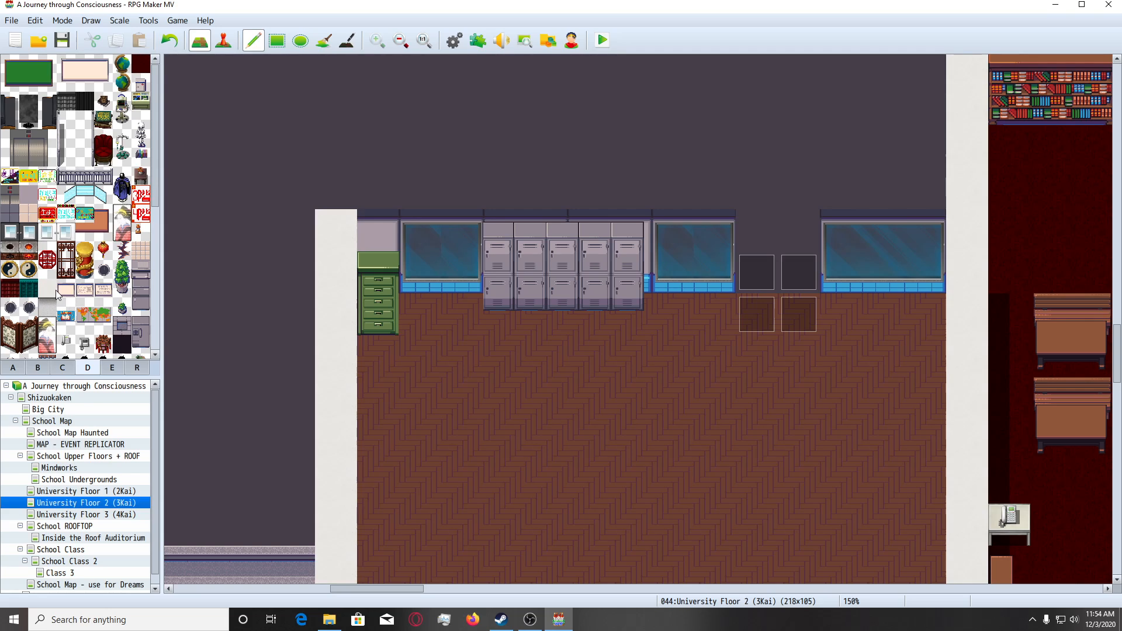
scroll(78, 230, "down", 4)
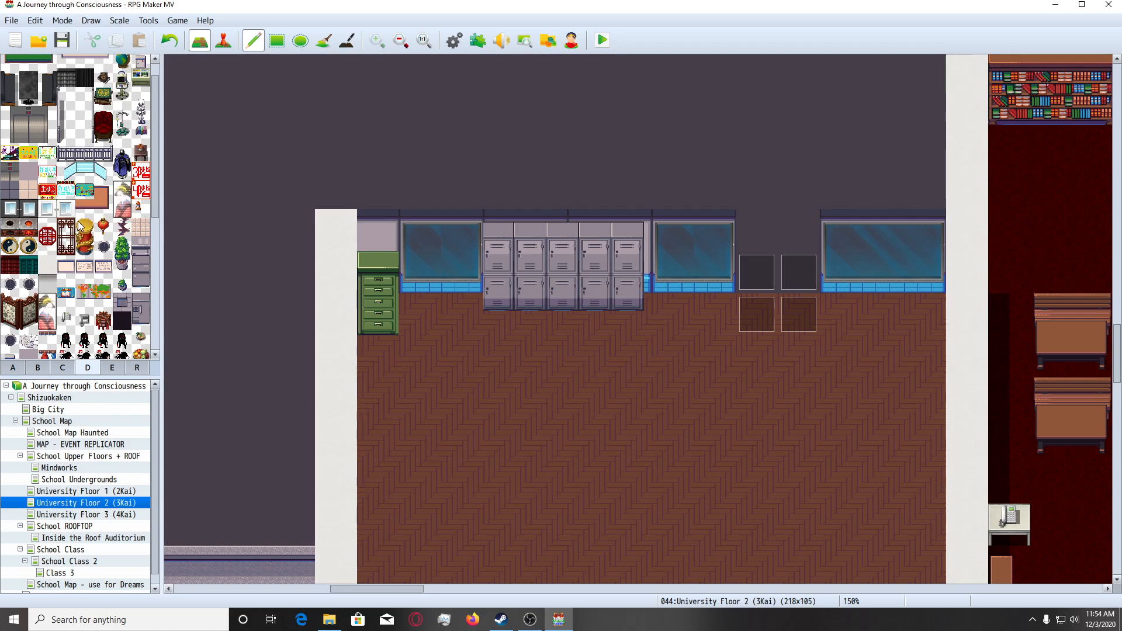
scroll(76, 230, "down", 4)
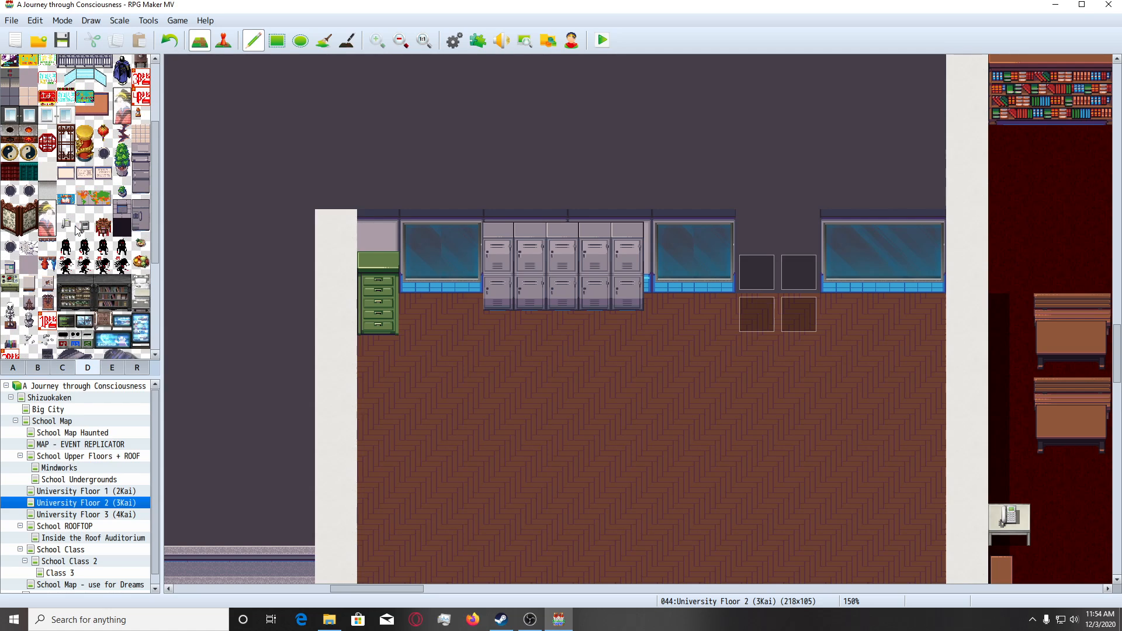
scroll(76, 229, "down", 4)
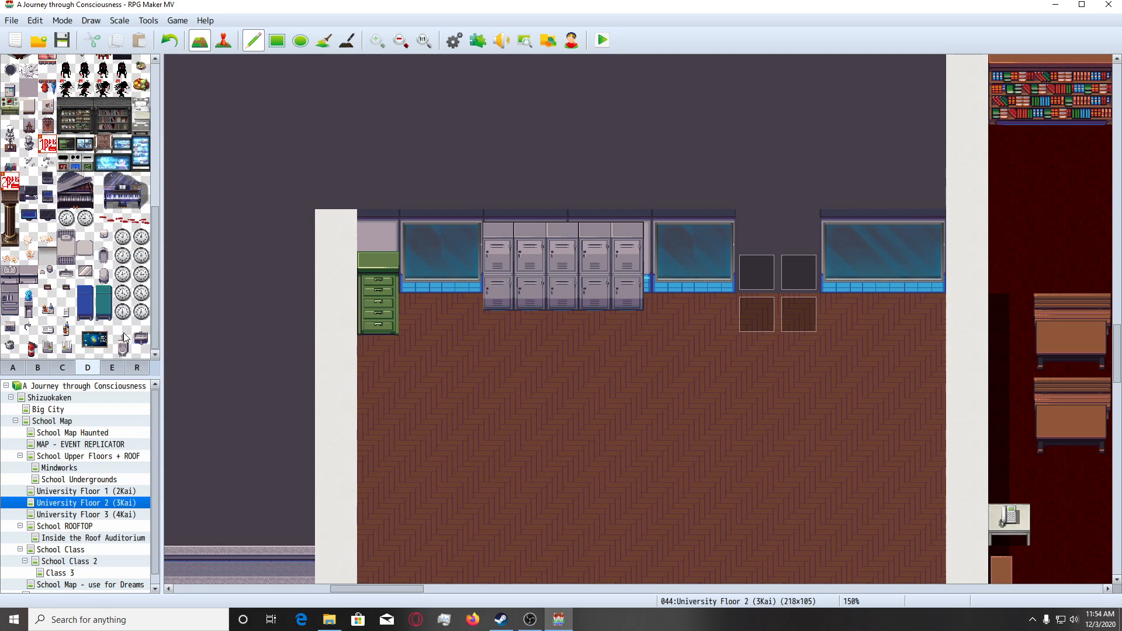
scroll(123, 337, "up", 4)
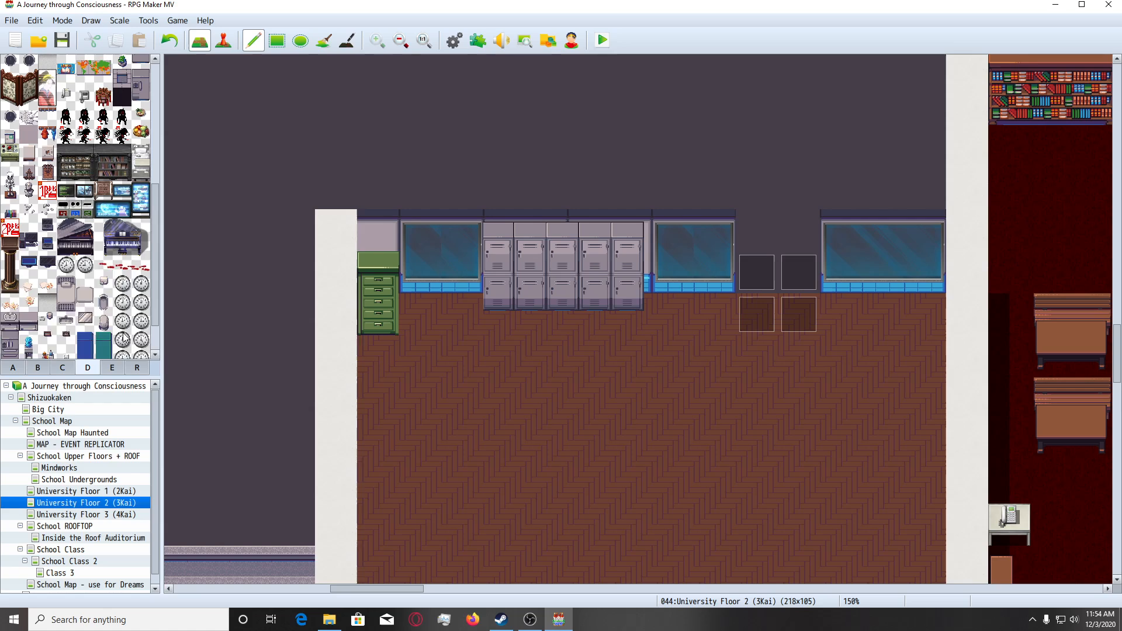
scroll(124, 338, "up", 5)
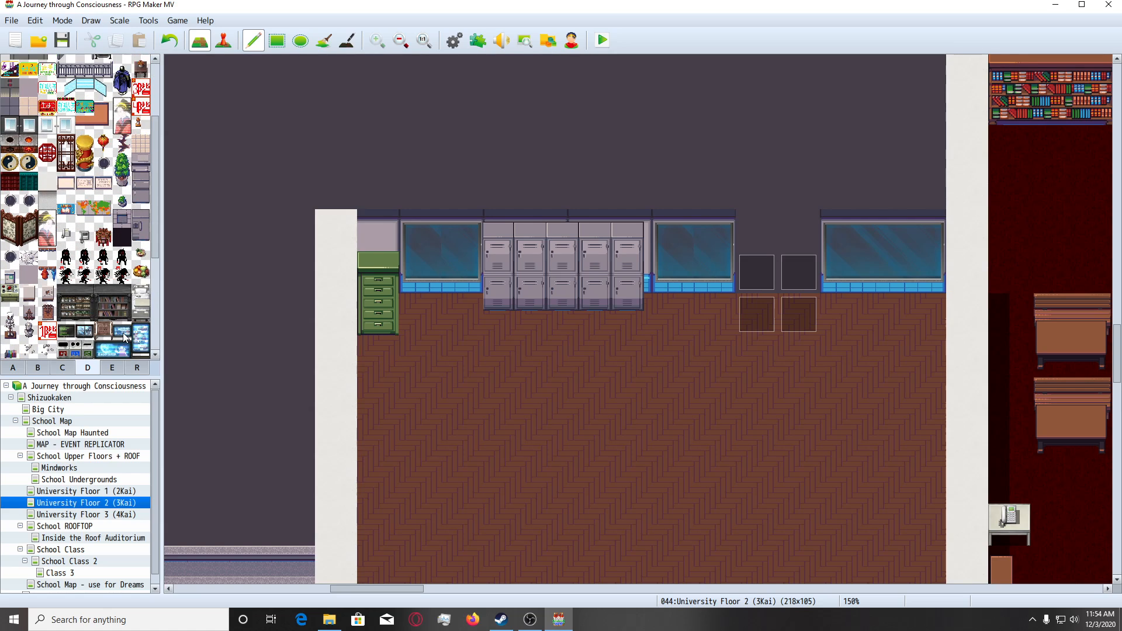
scroll(123, 338, "up", 4)
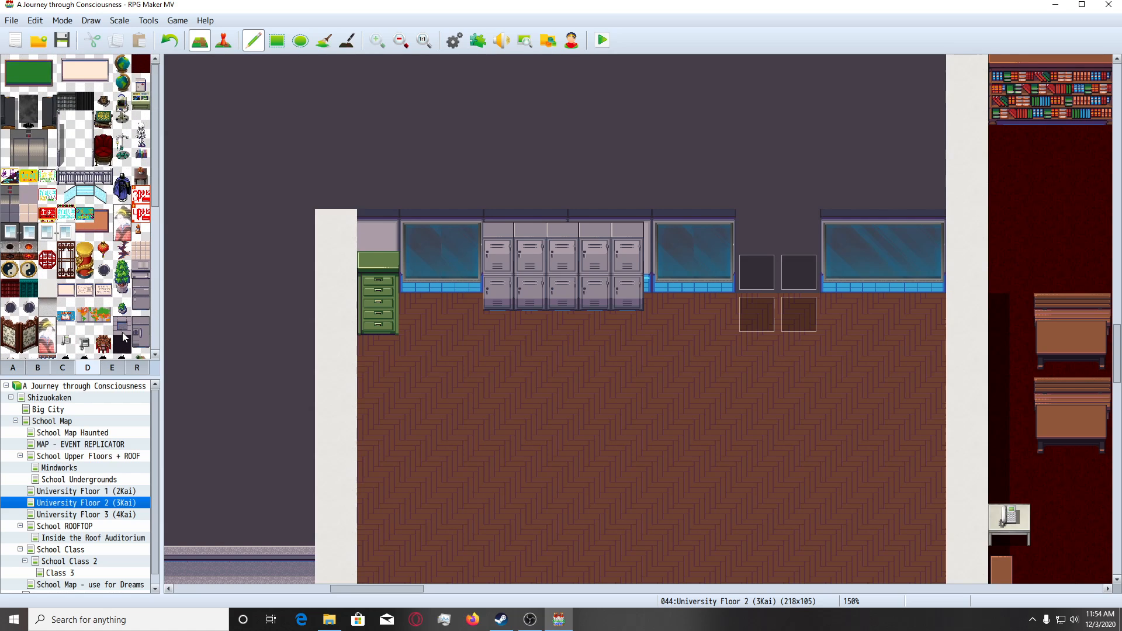
left_click(63, 368)
left_click(88, 366)
scroll(92, 328, "down", 13)
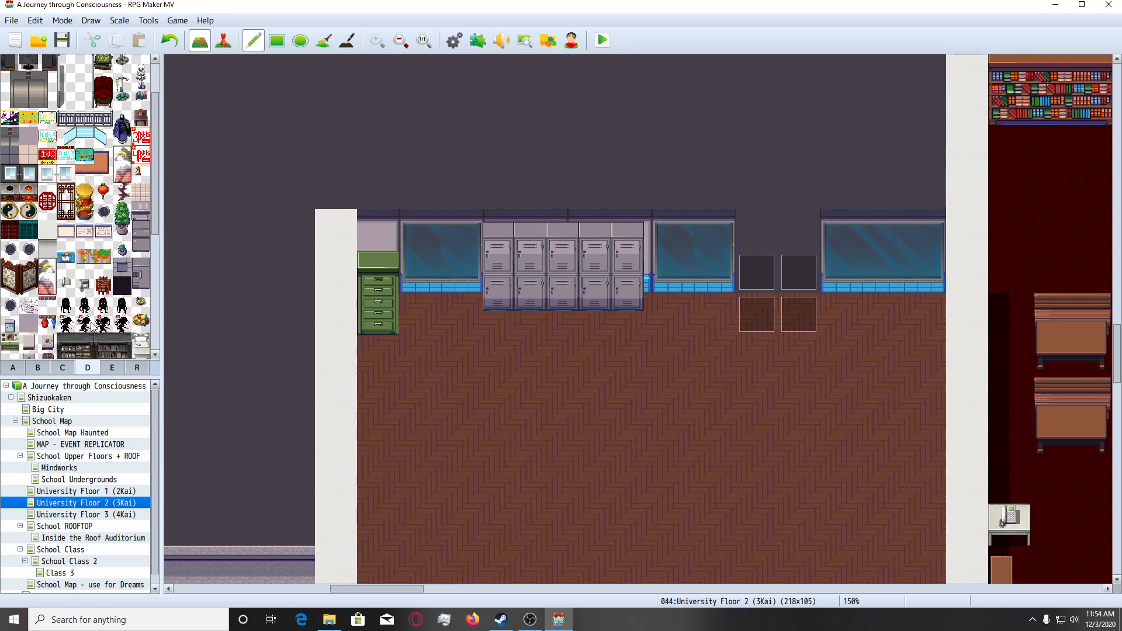
scroll(92, 327, "down", 2)
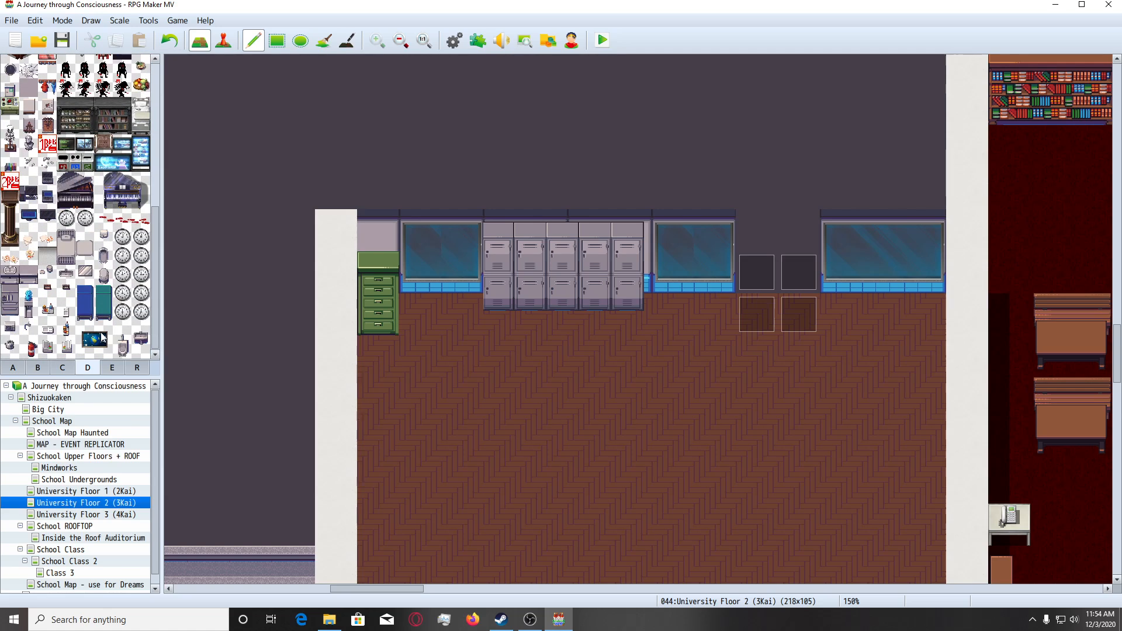
scroll(102, 337, "up", 8)
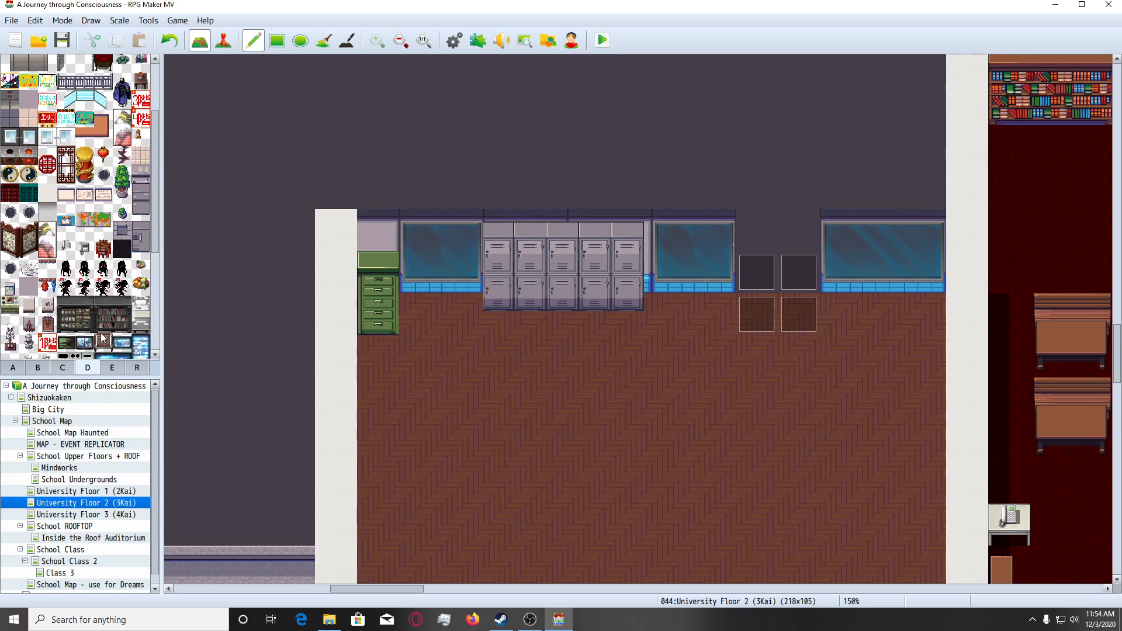
scroll(102, 338, "up", 4)
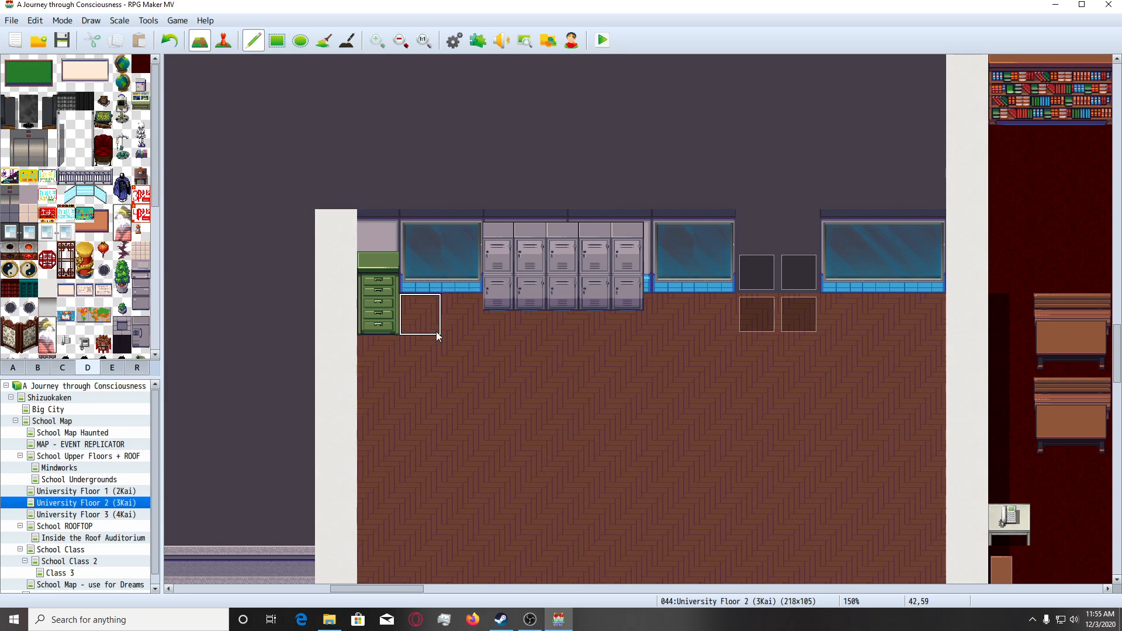
Place the two-tile-wide gold panel with twin lamps from tileset E in the north wall gap above the doorway.
scroll(104, 253, "down", 4)
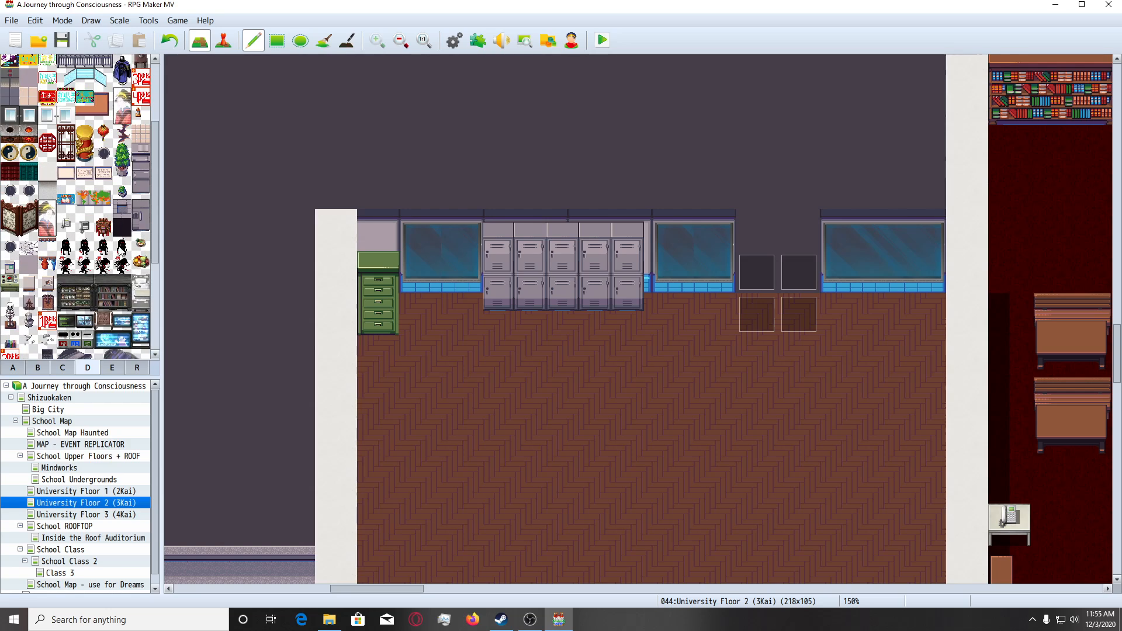
scroll(126, 254, "down", 4)
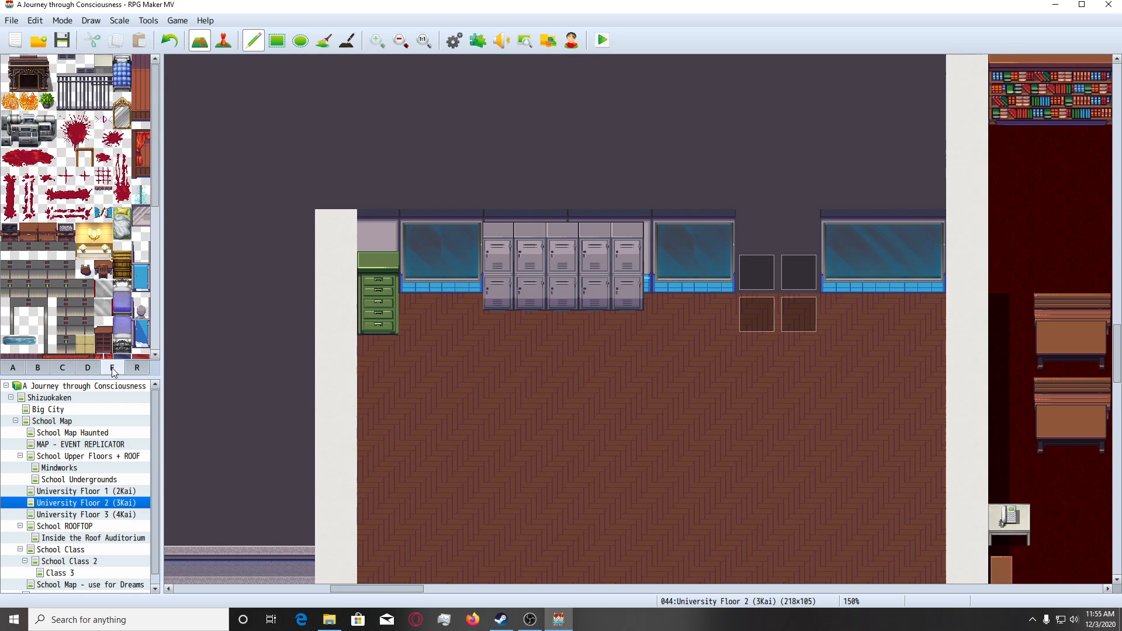
left_click_drag(82, 204, 107, 203)
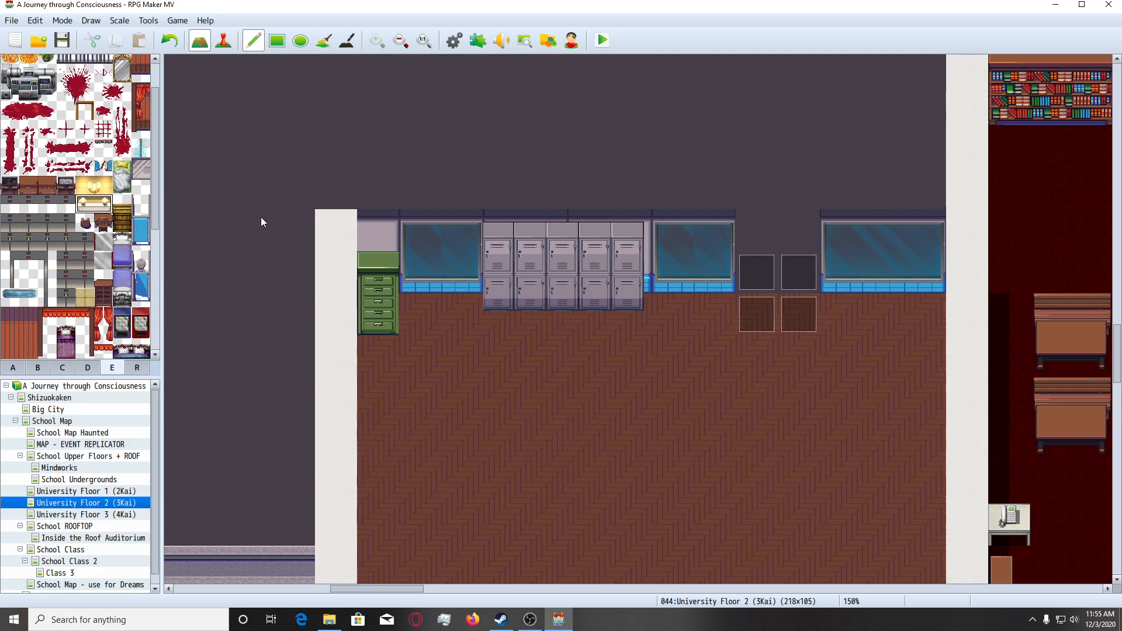
left_click(741, 233)
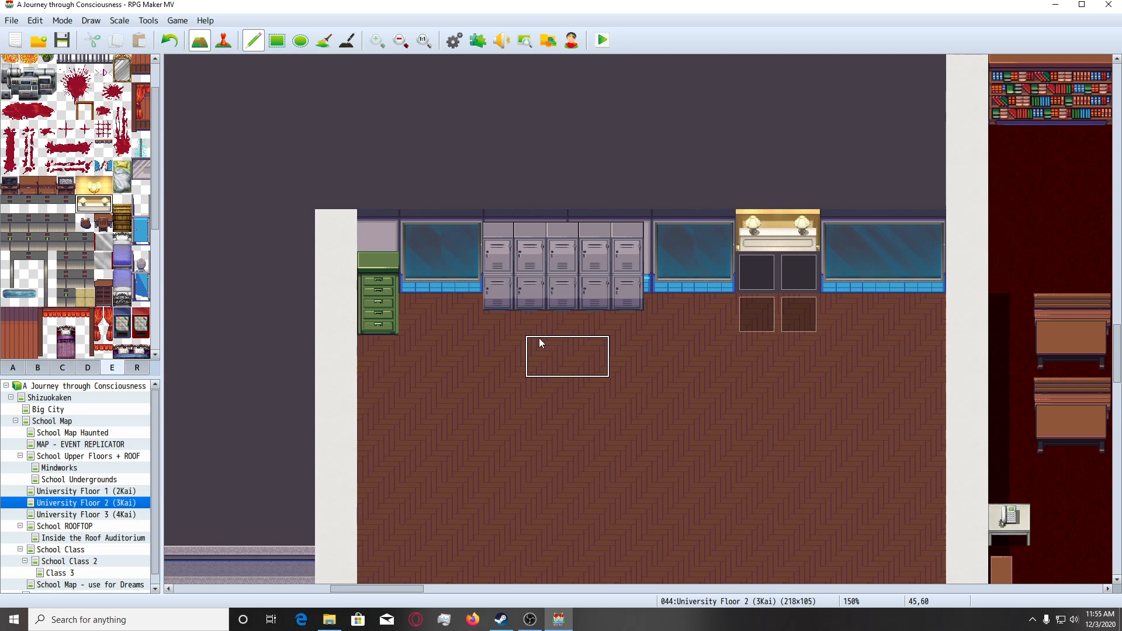
Paint the thin dark edge-line tile from tileset B along the first floor row beneath the north wall's windows, from the green cabinet to the east wall.
scroll(508, 383, "down", 3)
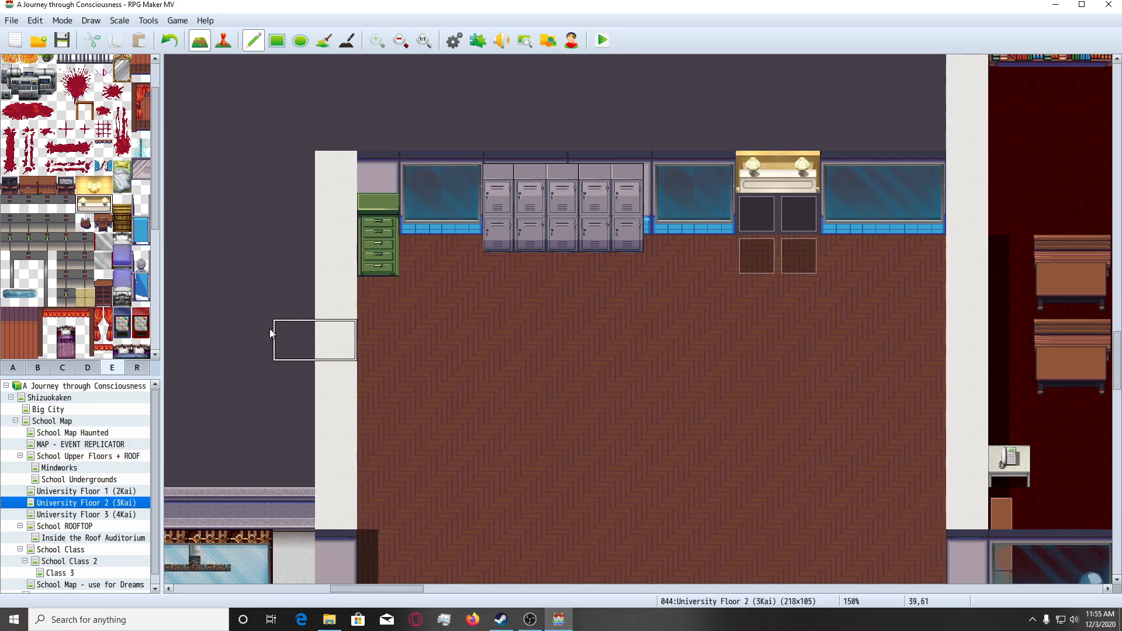
left_click(38, 367)
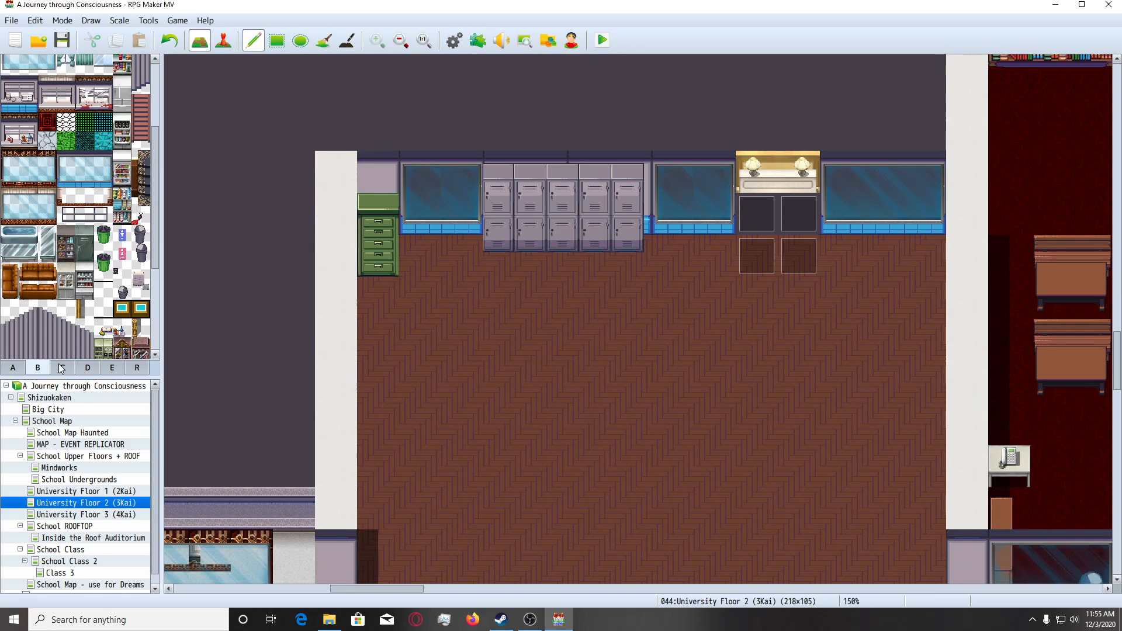
scroll(94, 320, "down", 1)
left_click(106, 250)
left_click_drag(421, 268, 464, 260)
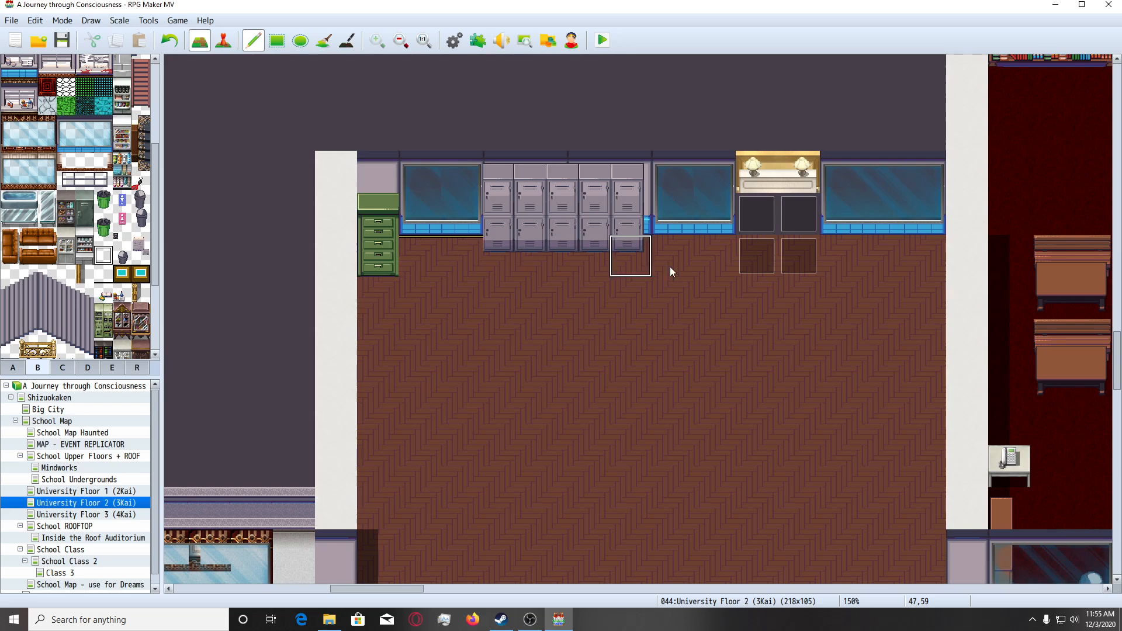
left_click_drag(670, 266, 920, 258)
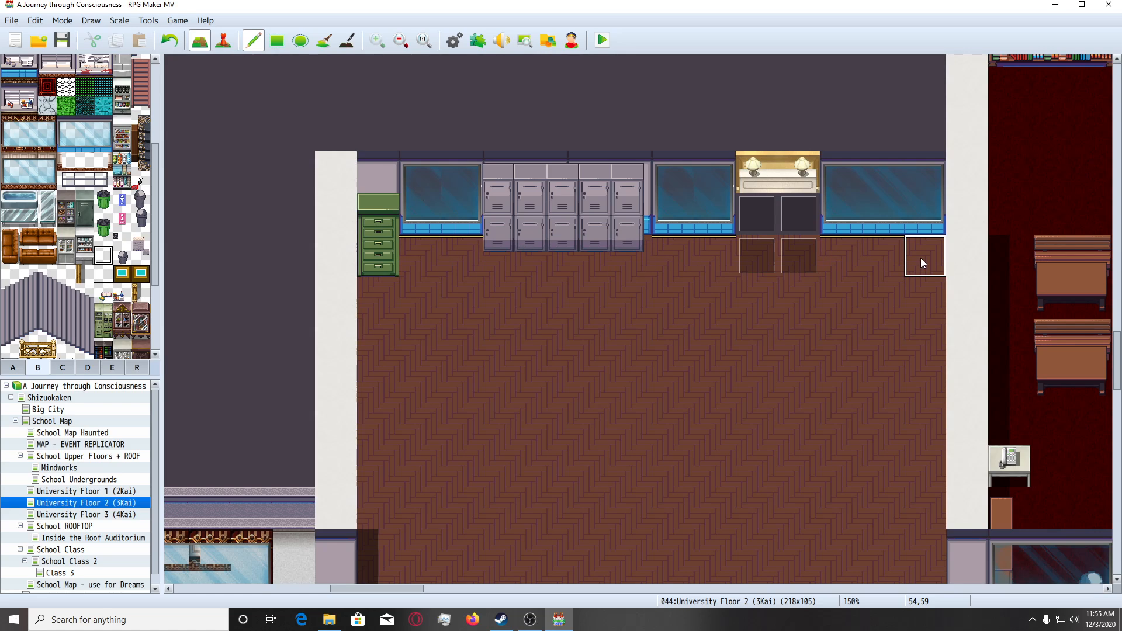
Switch to event editing and inspect the event on the north doorway's upper-left square beneath the twin-lamp panel.
scroll(753, 298, "down", 1)
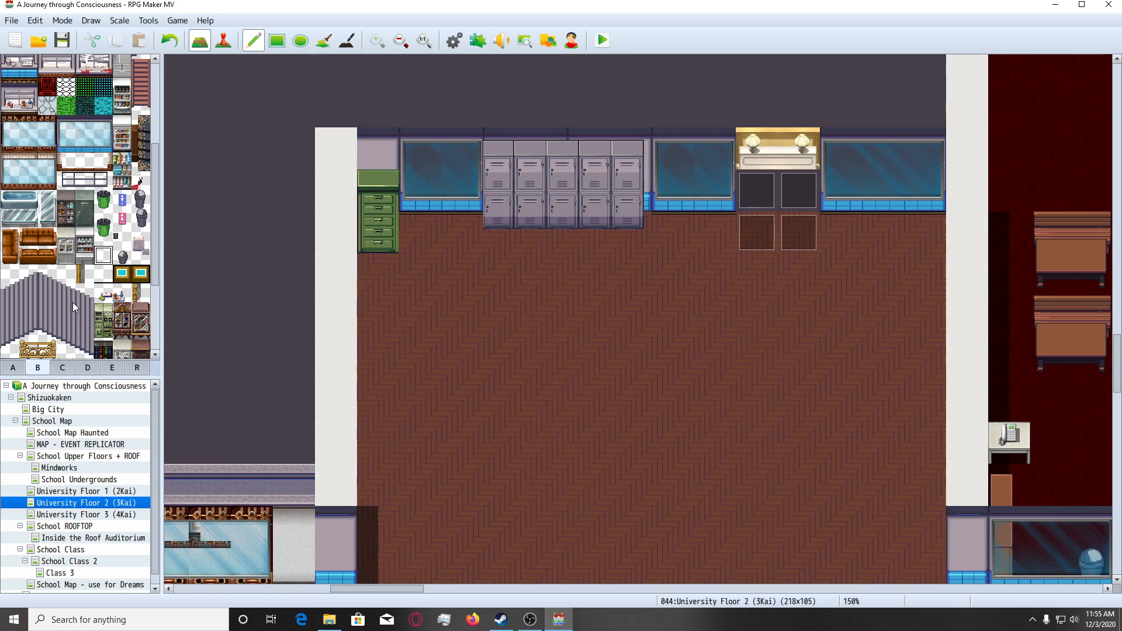
scroll(72, 304, "down", 1)
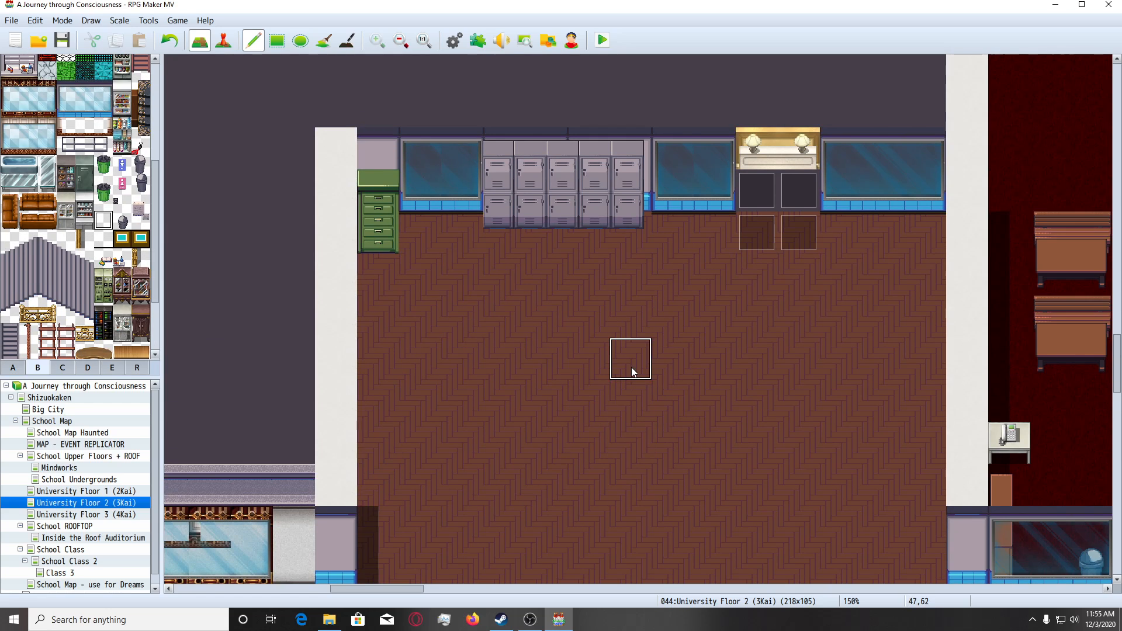
left_click(223, 40)
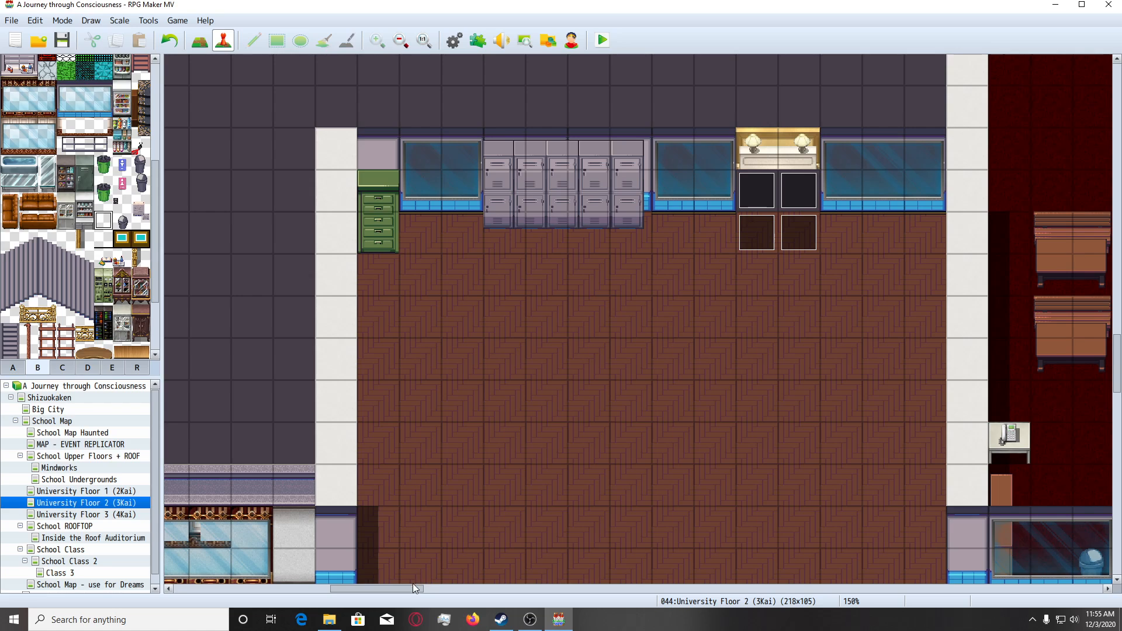
left_click_drag(412, 583, 451, 594)
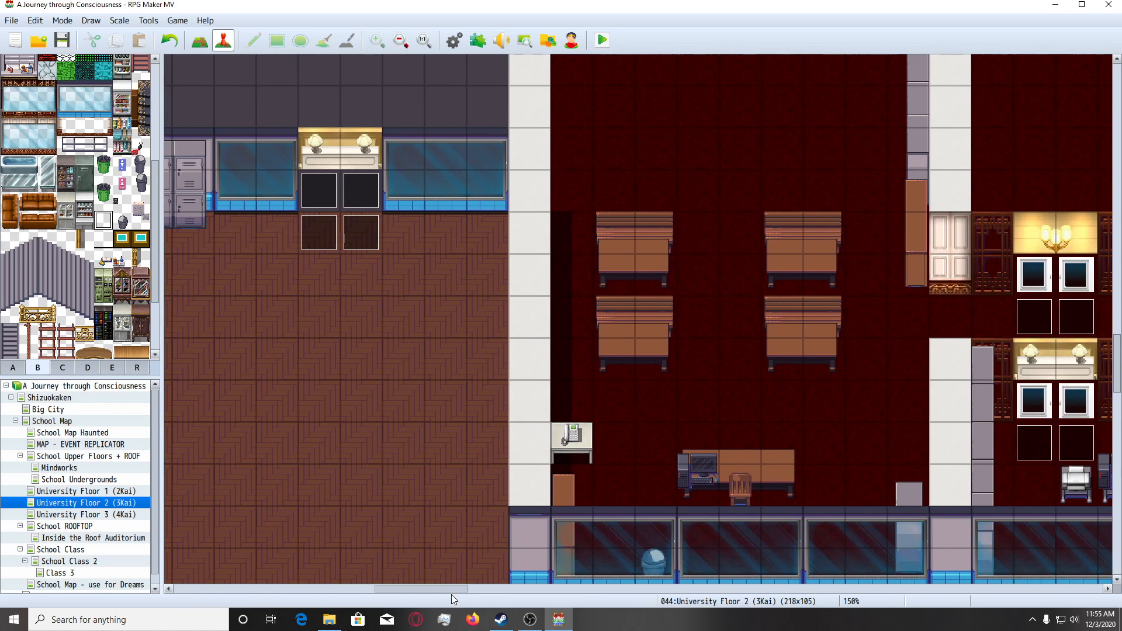
double_click(321, 194)
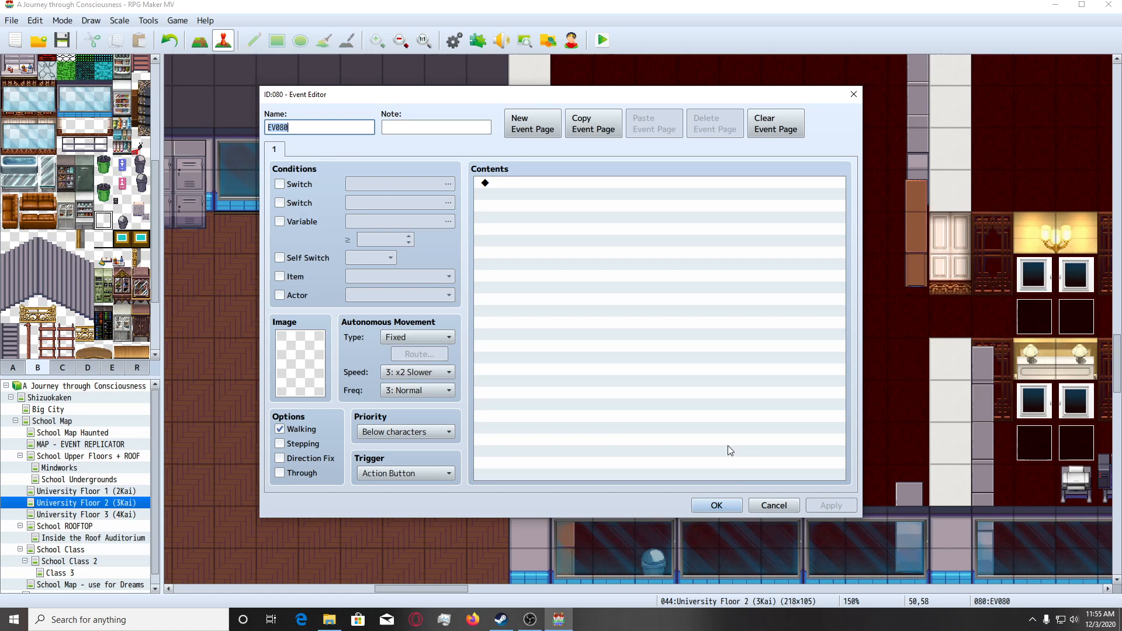
left_click(716, 505)
Survey the whole University Floor 2 map, comparing the new classroom with the neighbouring classrooms, corridors and wings.
scroll(493, 364, "down", 1, "ctrl")
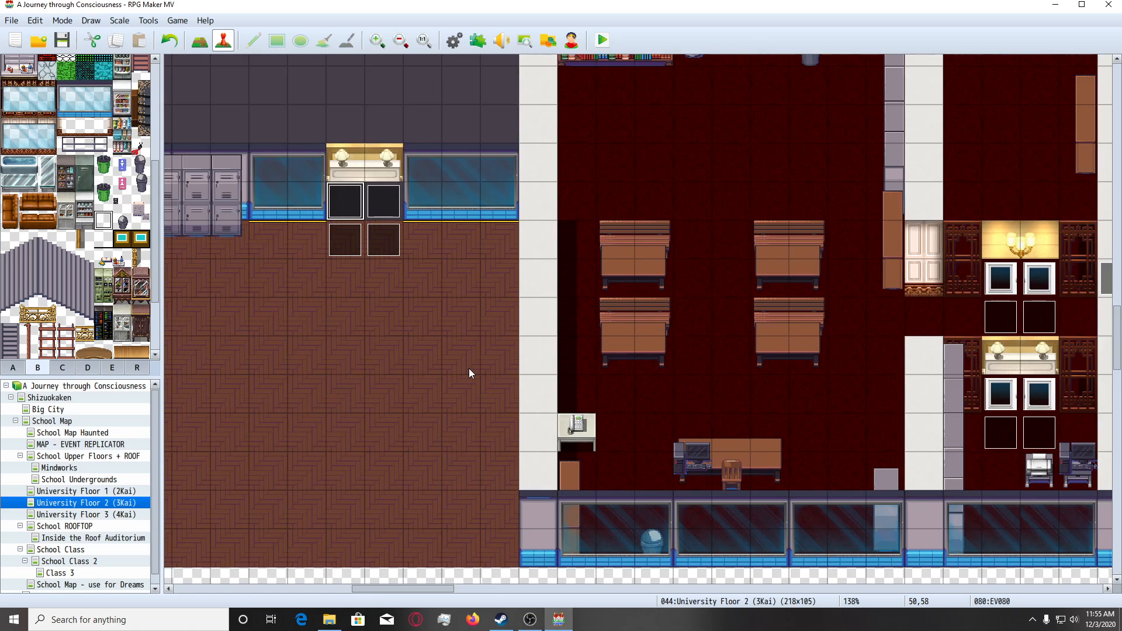
scroll(469, 369, "down", 7, "ctrl")
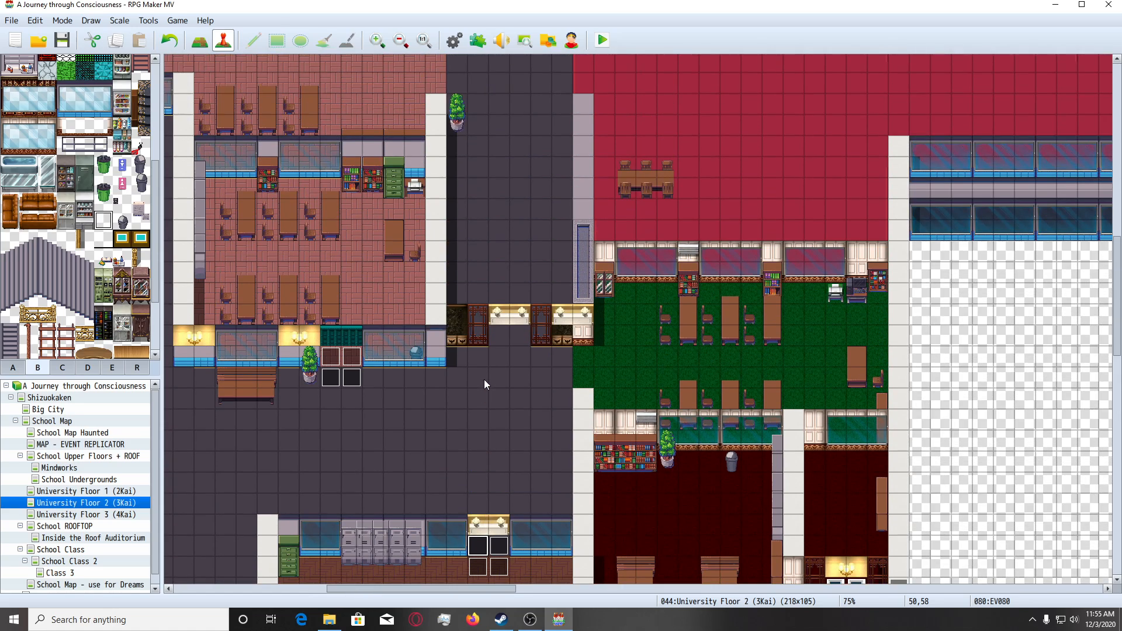
scroll(484, 380, "up", 3)
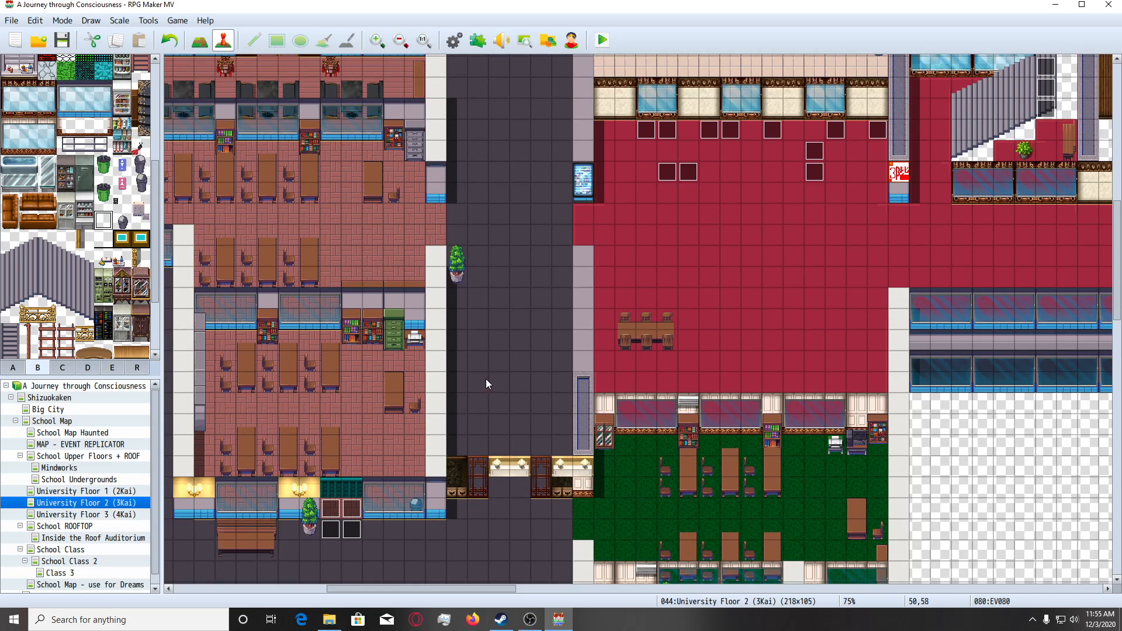
scroll(486, 378, "down", 4, "ctrl")
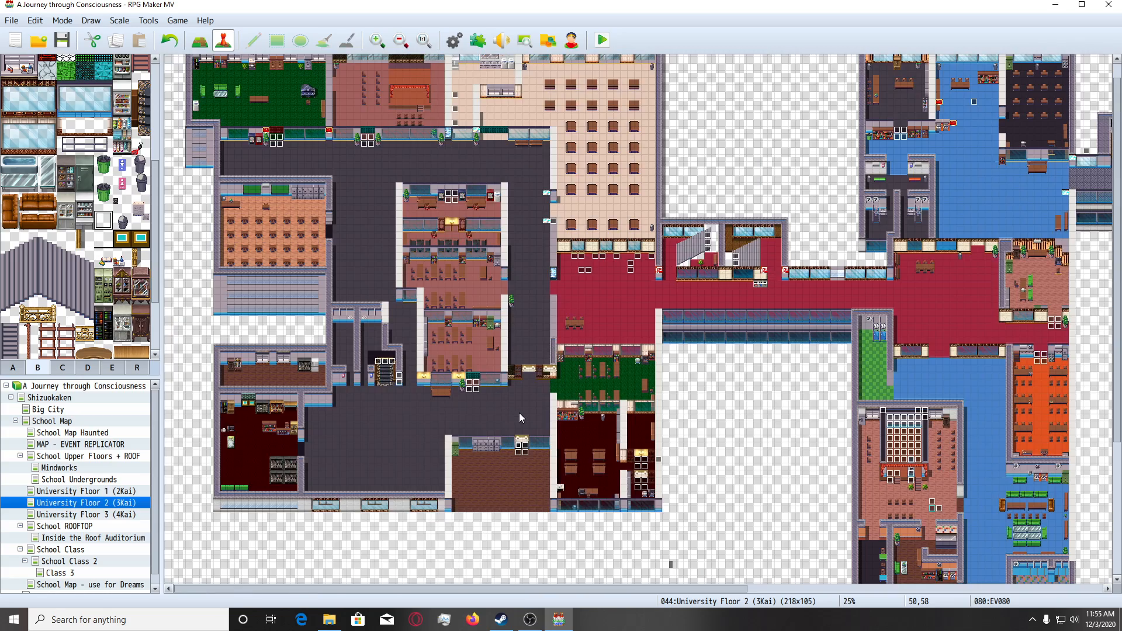
scroll(501, 419, "down", 3)
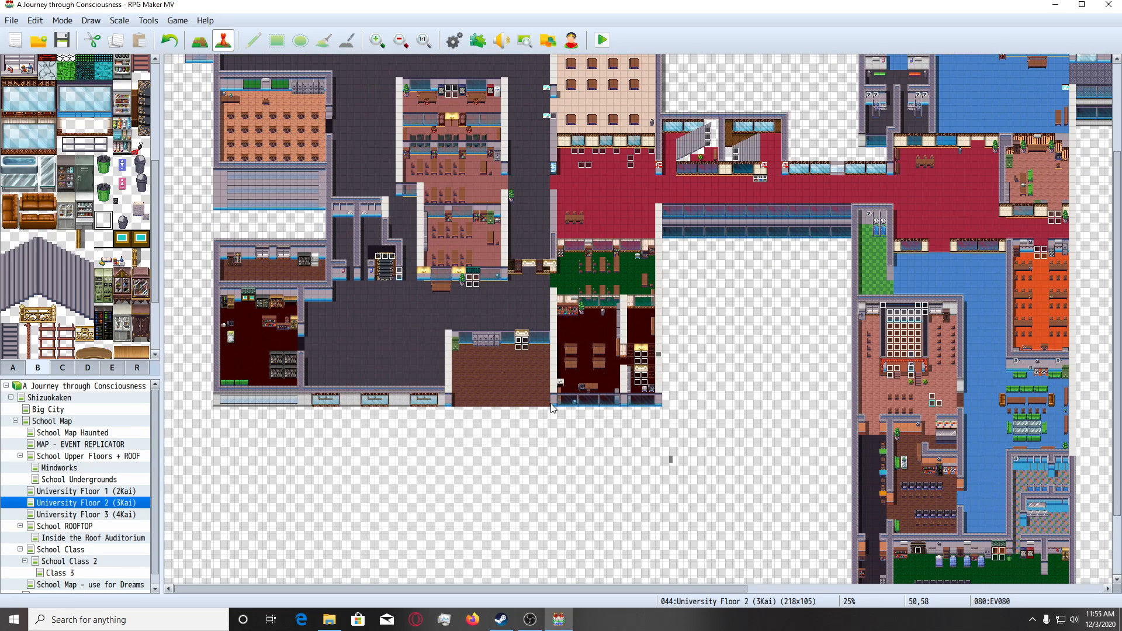
scroll(553, 408, "down", 2)
scroll(559, 443, "up", 1)
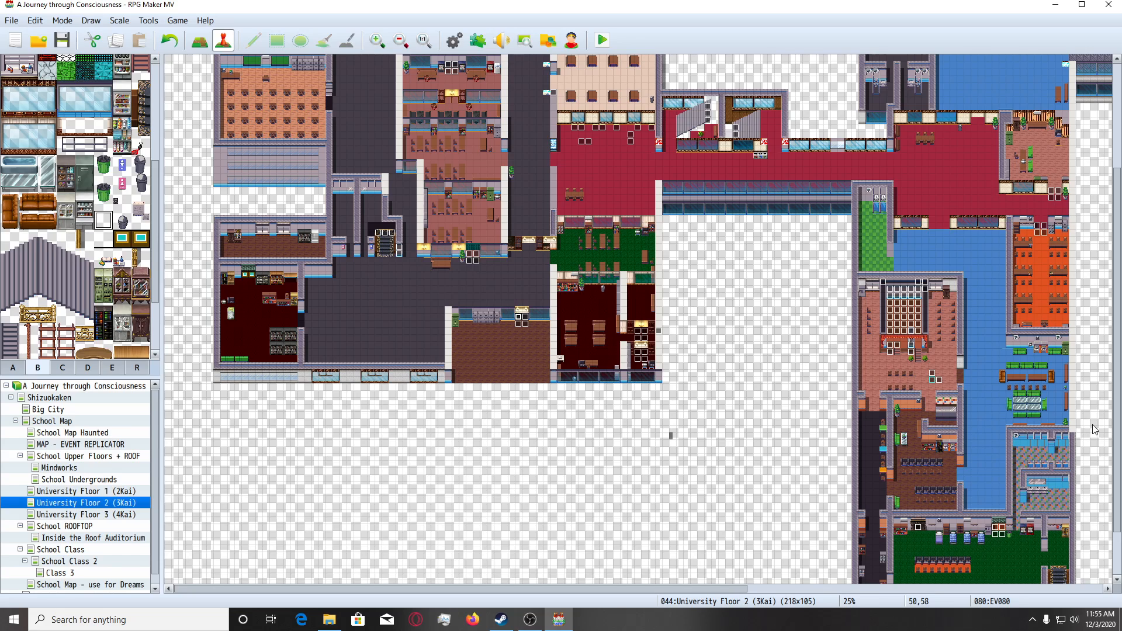
scroll(1078, 428, "down", 1)
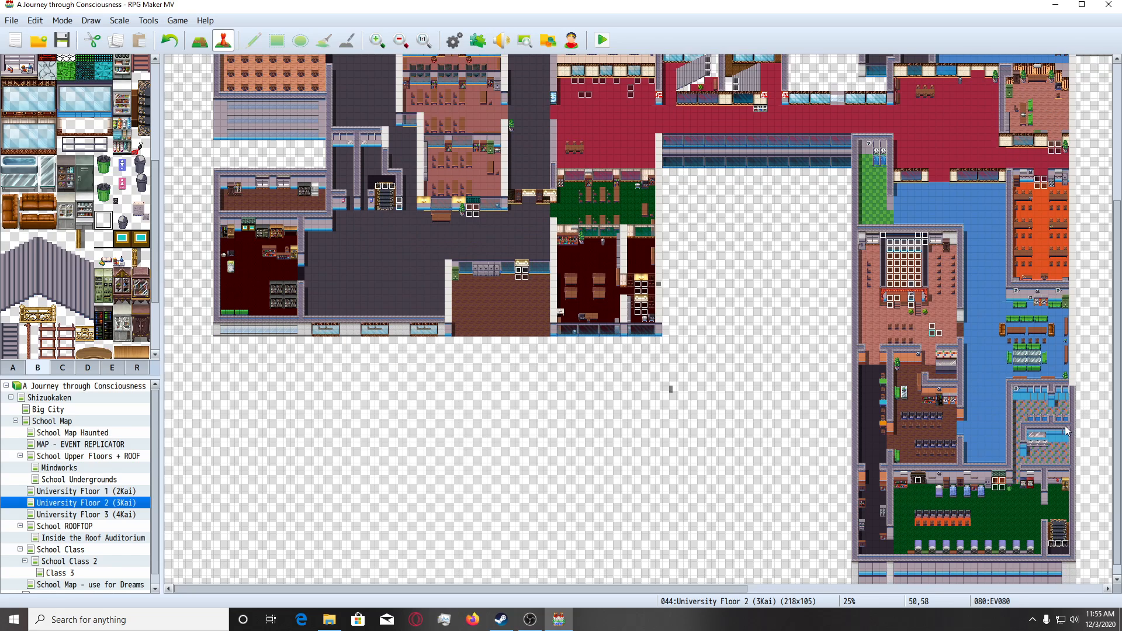
scroll(1065, 430, "up", 2)
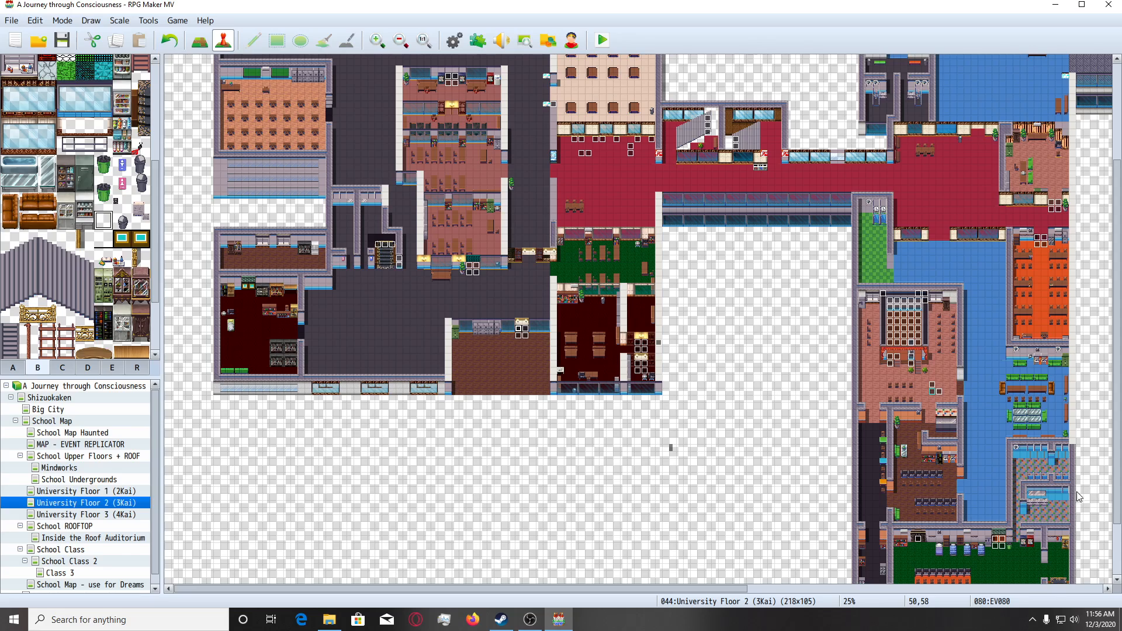
scroll(1034, 524, "down", 1)
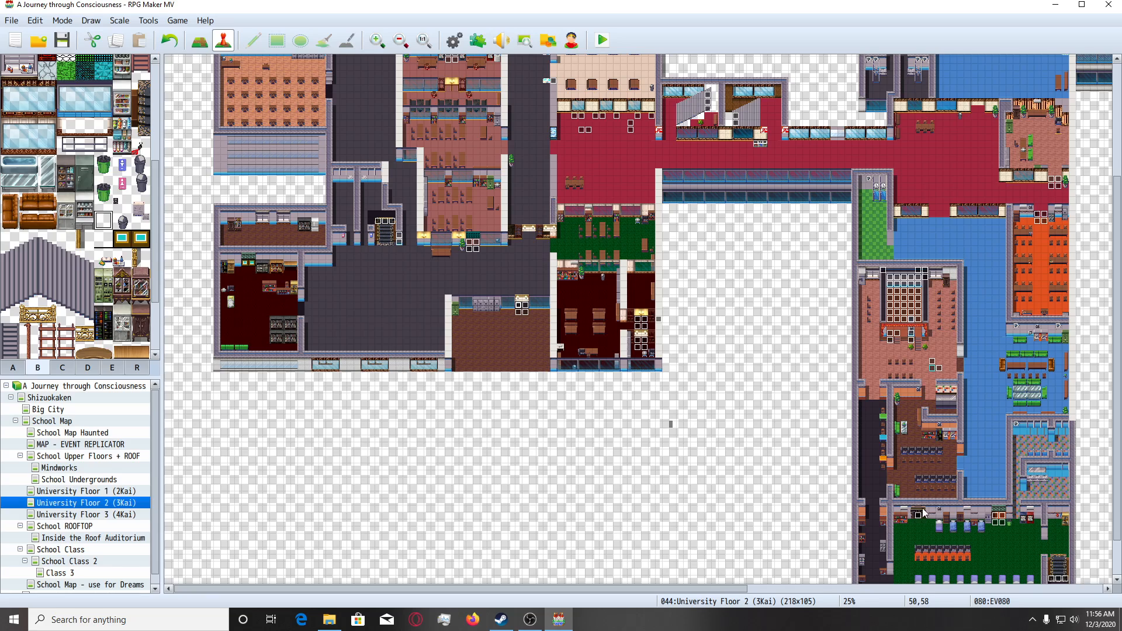
scroll(919, 520, "down", 2)
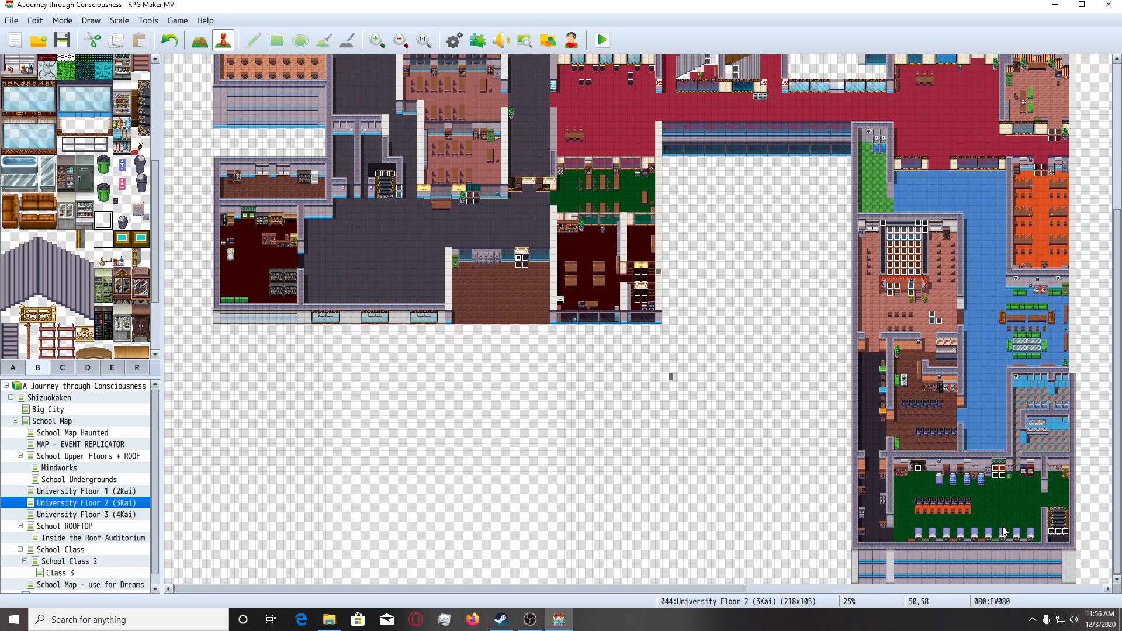
scroll(1040, 380, "up", 5)
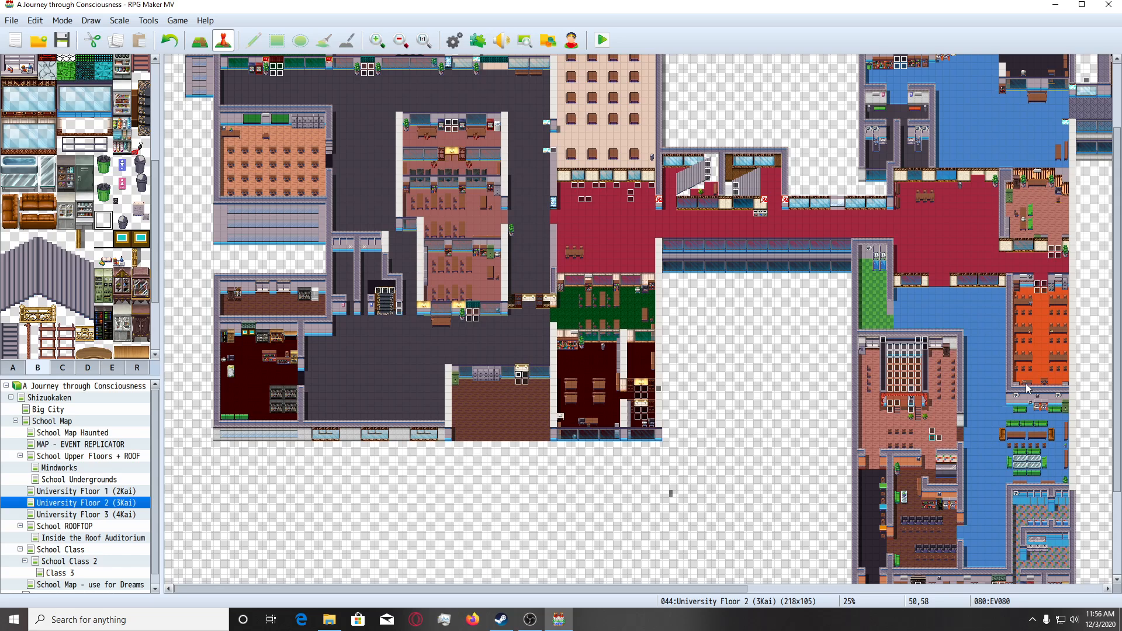
scroll(1026, 384, "up", 3)
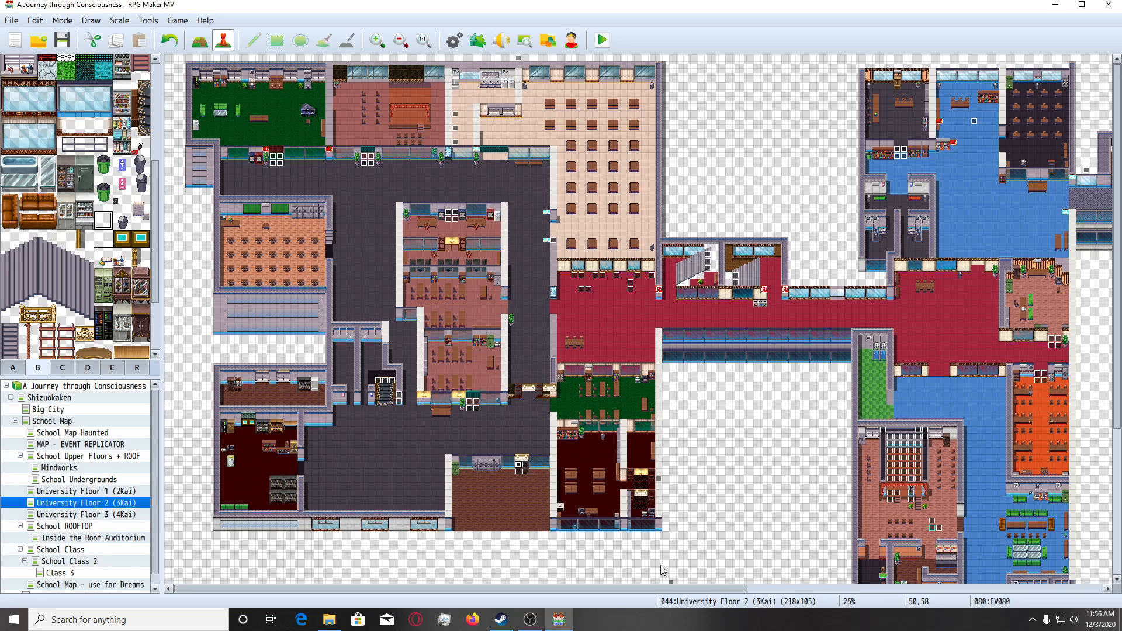
left_click_drag(658, 589, 664, 590)
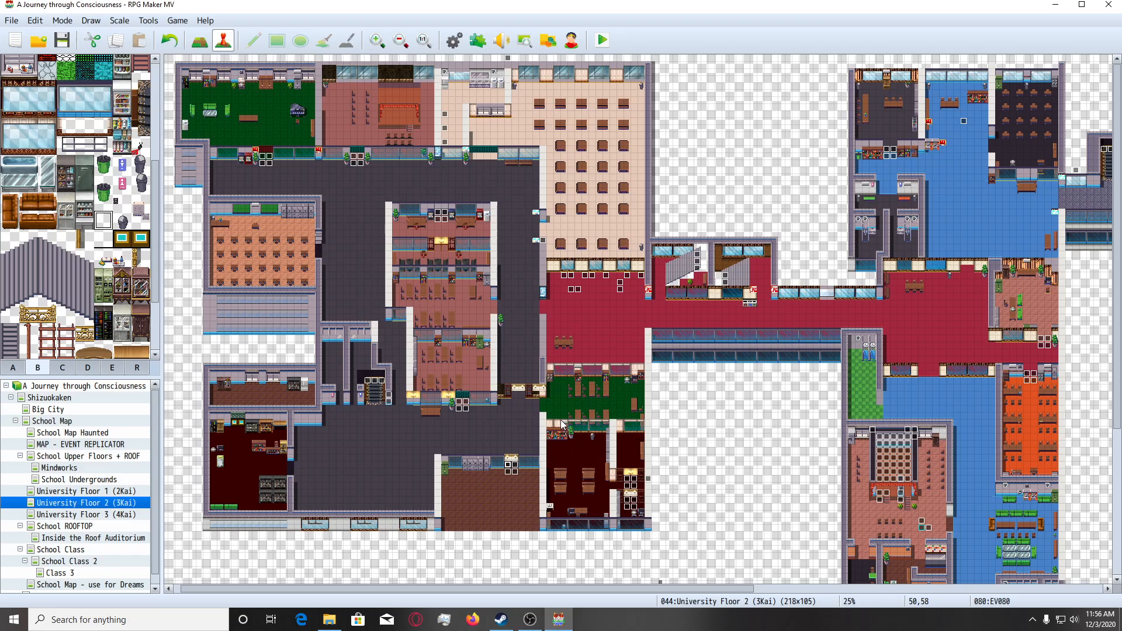
scroll(546, 435, "up", 6, "ctrl")
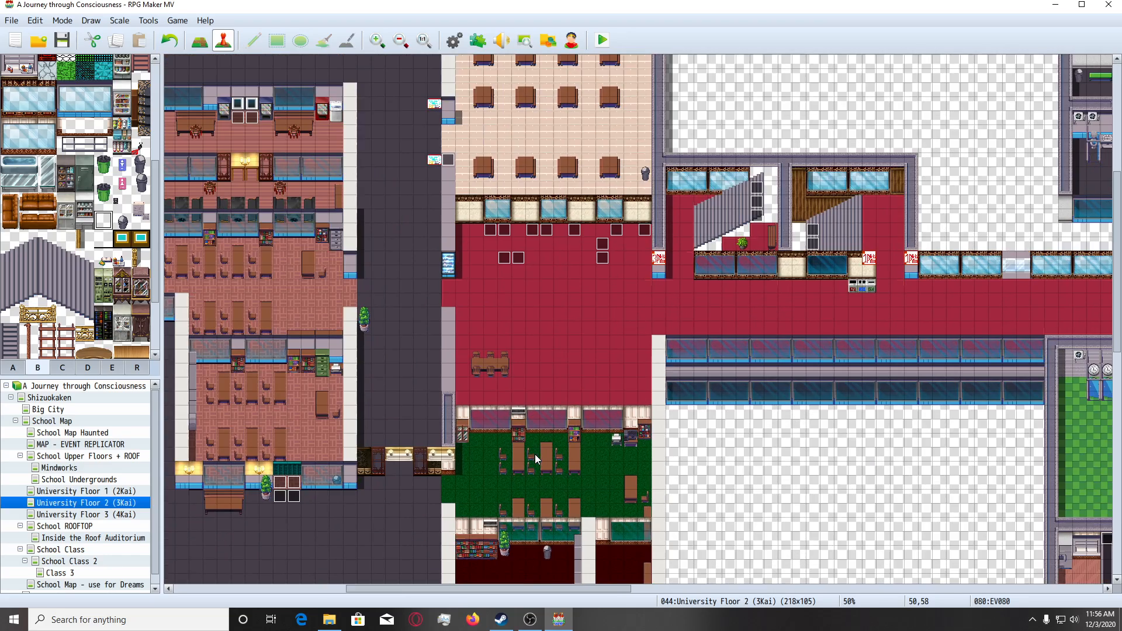
scroll(533, 455, "up", 2, "ctrl")
scroll(467, 454, "down", 5)
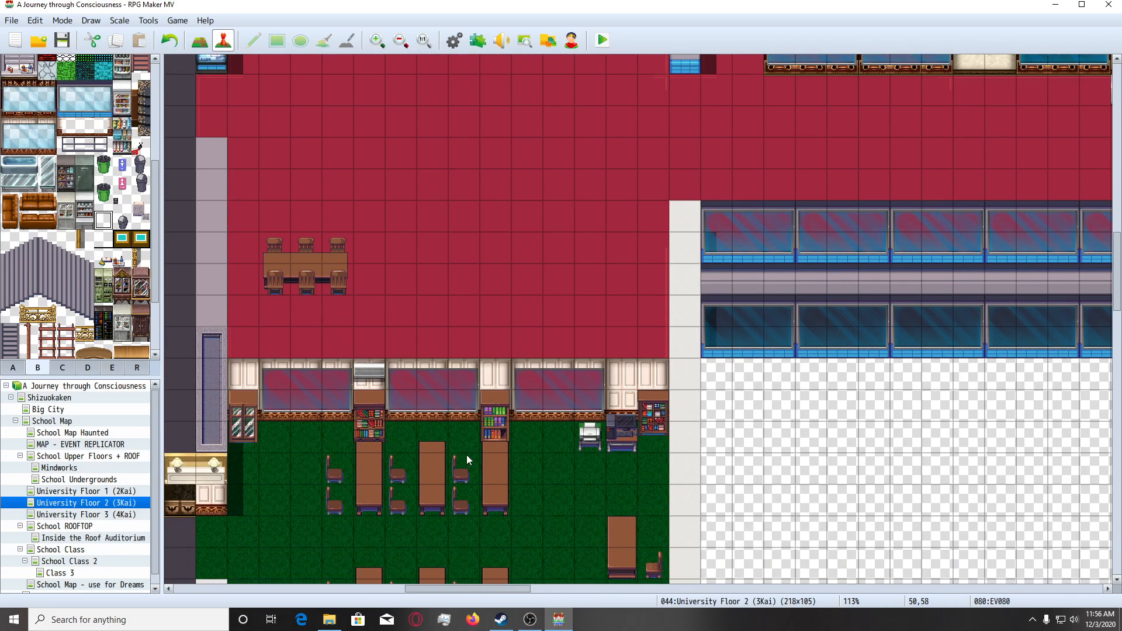
Launch the Tileset Builder from the desktop and switch to it once it has loaded.
left_click(559, 619)
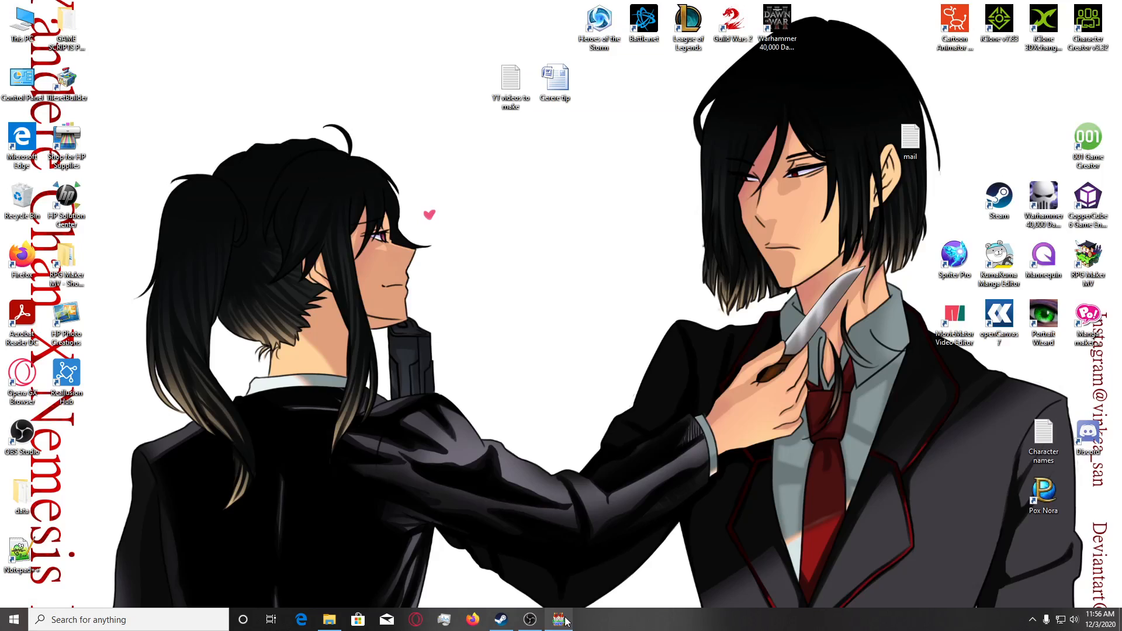
double_click(66, 79)
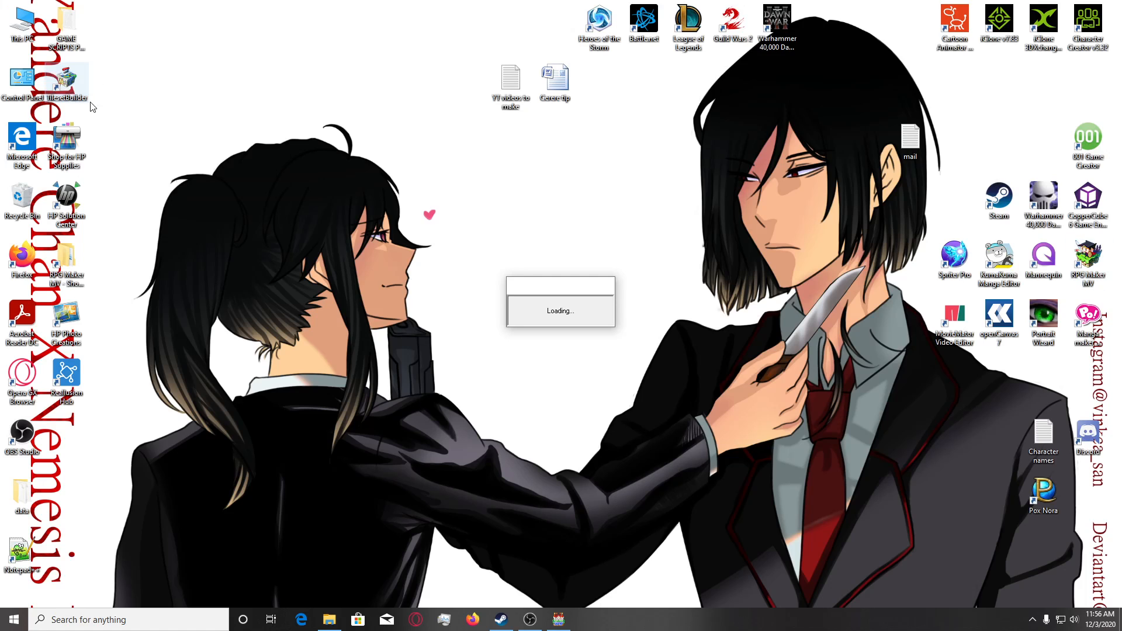
left_click(569, 620)
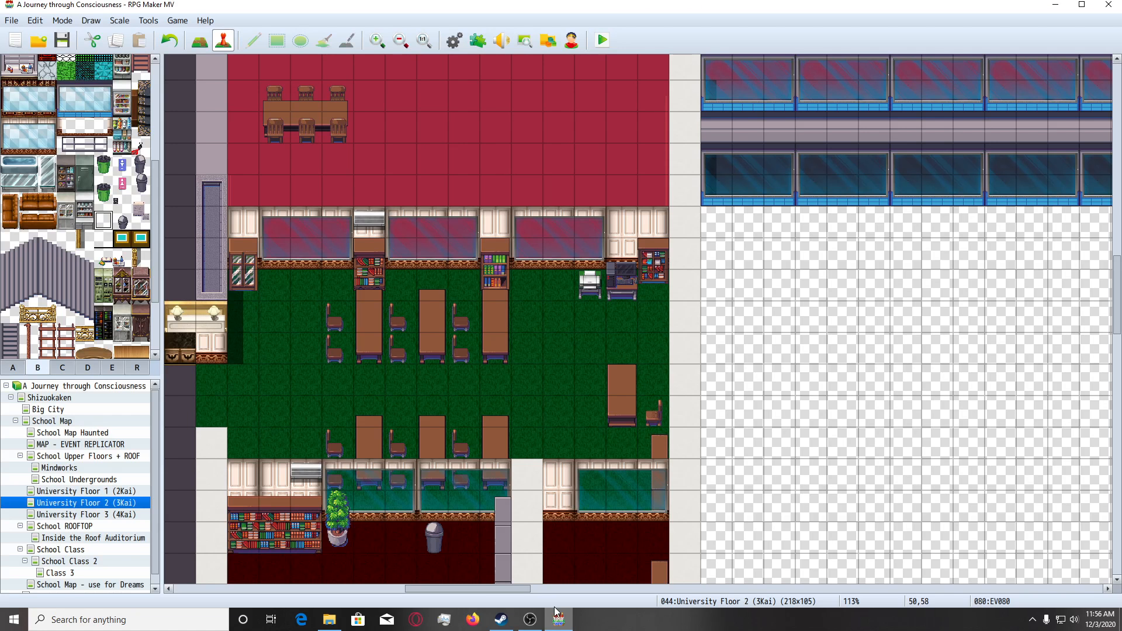
left_click_drag(494, 588, 478, 591)
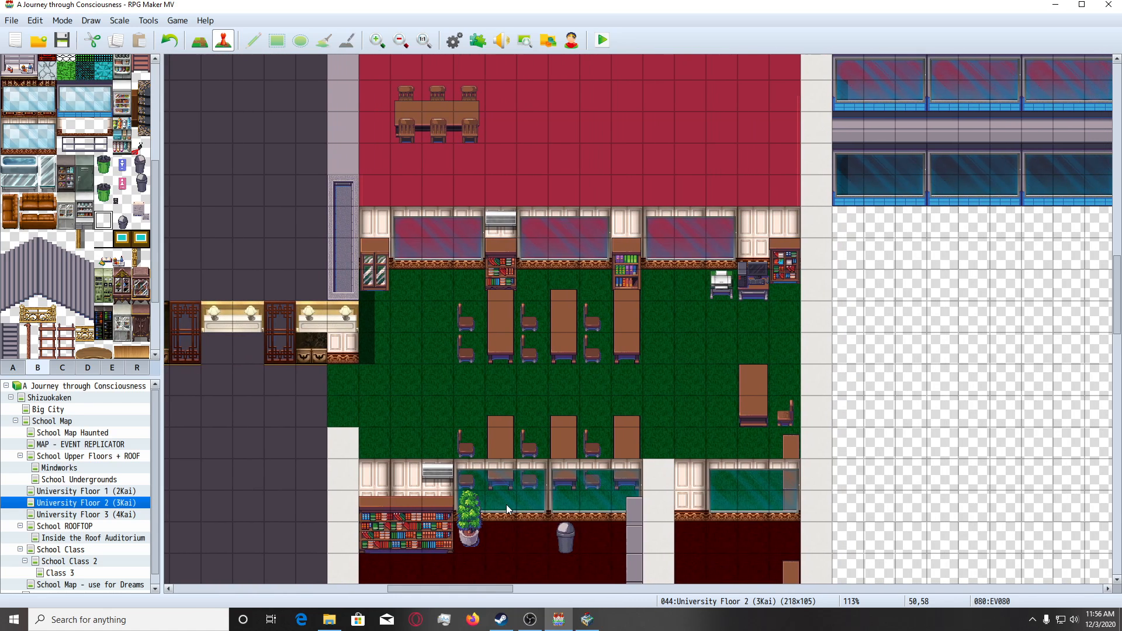
left_click(586, 620)
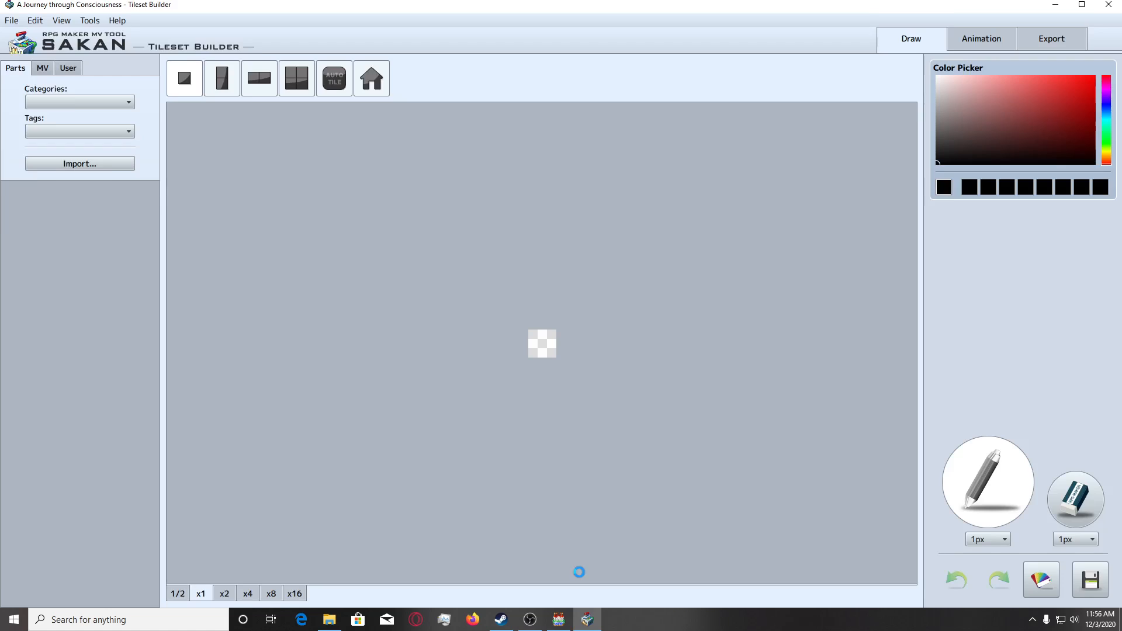
Load the project's 0010 Present Day_School tileset as the source and enlarge the drawing canvas to x8.
left_click(42, 68)
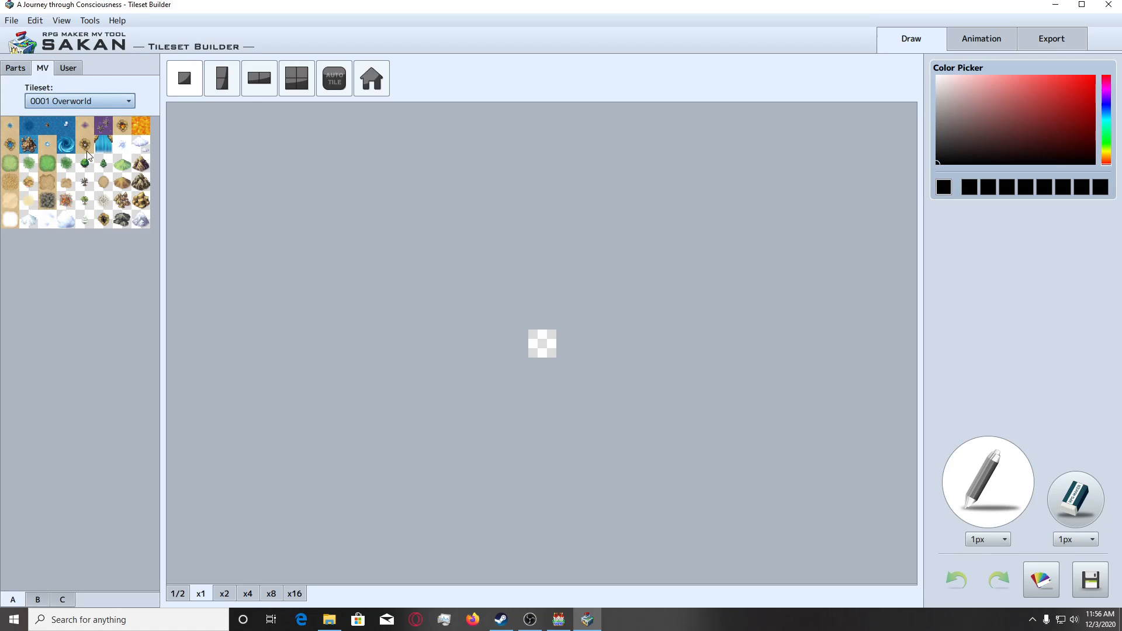
left_click(80, 101)
scroll(104, 209, "down", 2)
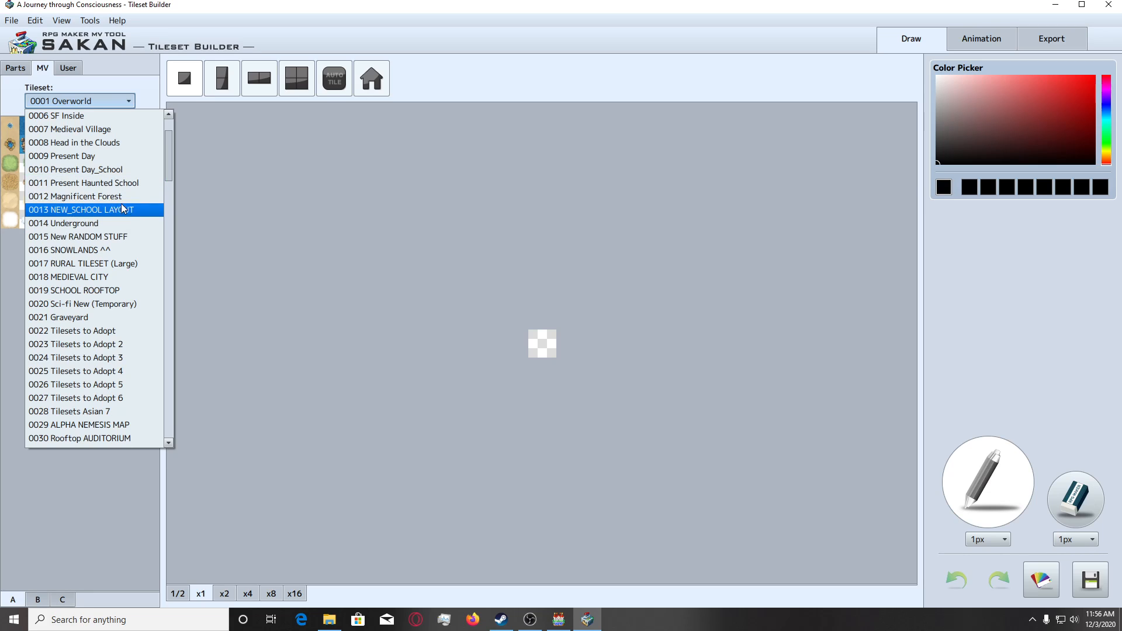
left_click(558, 619)
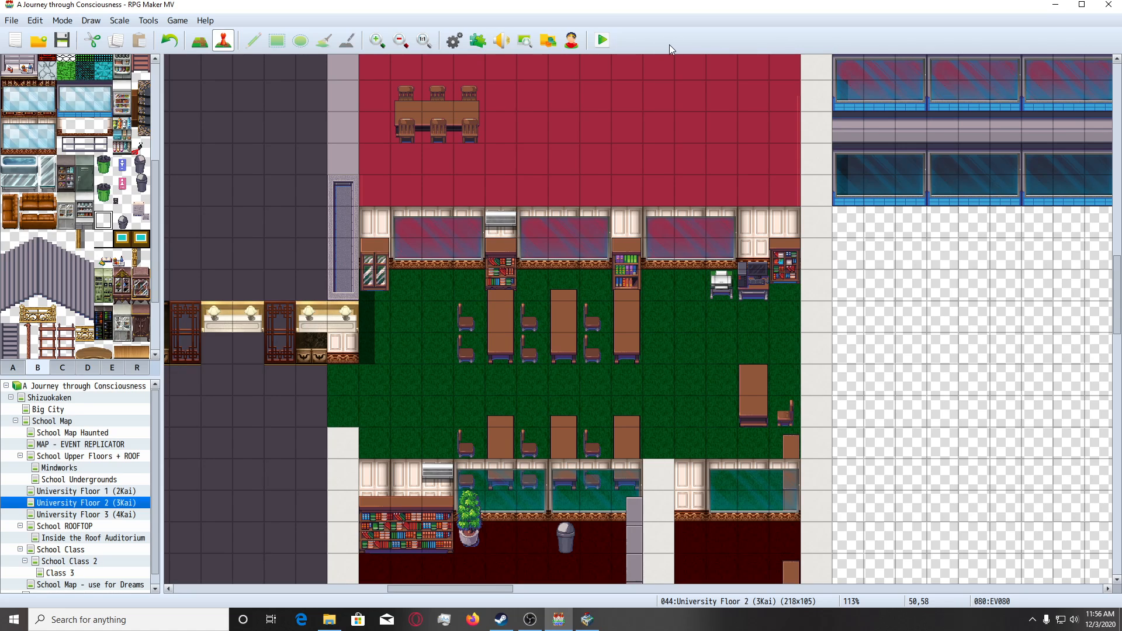
left_click(589, 622)
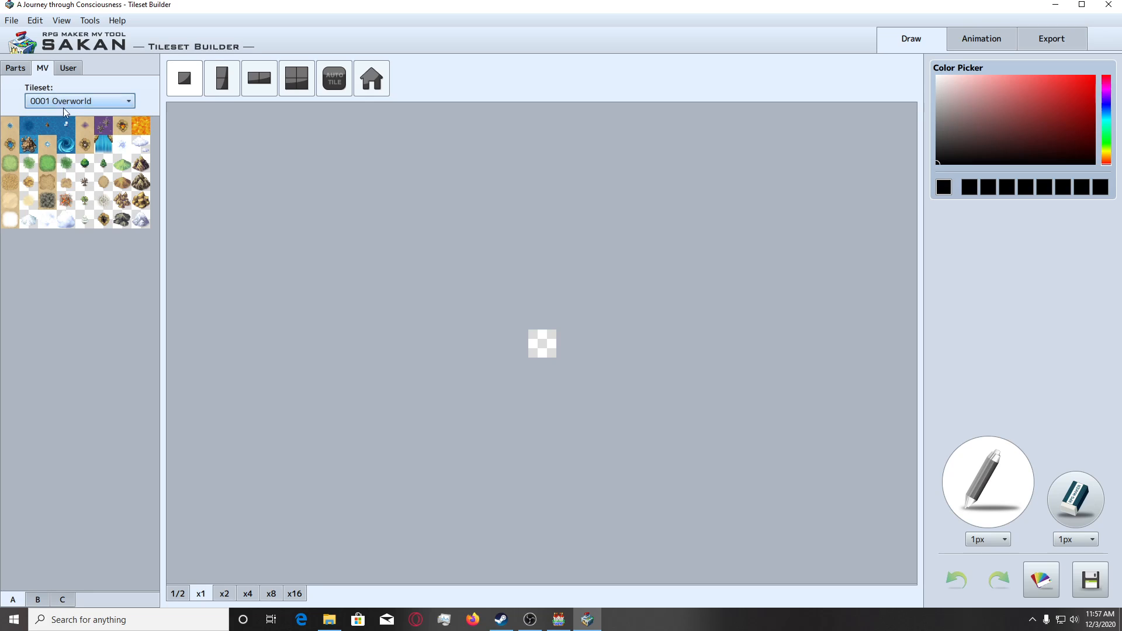
left_click(56, 97)
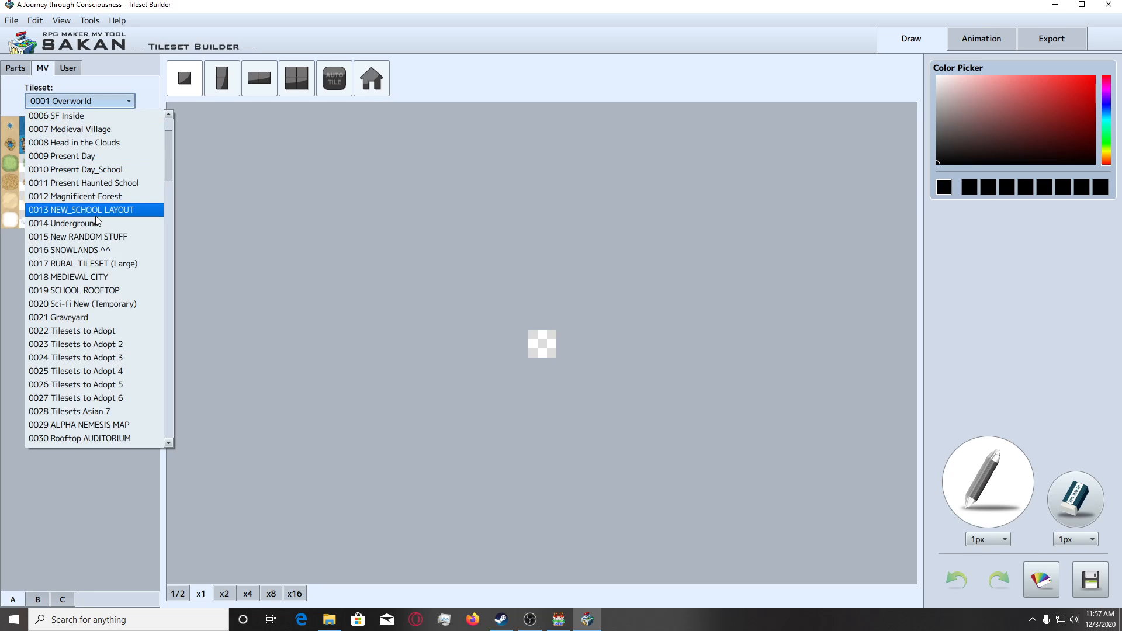
left_click(103, 173)
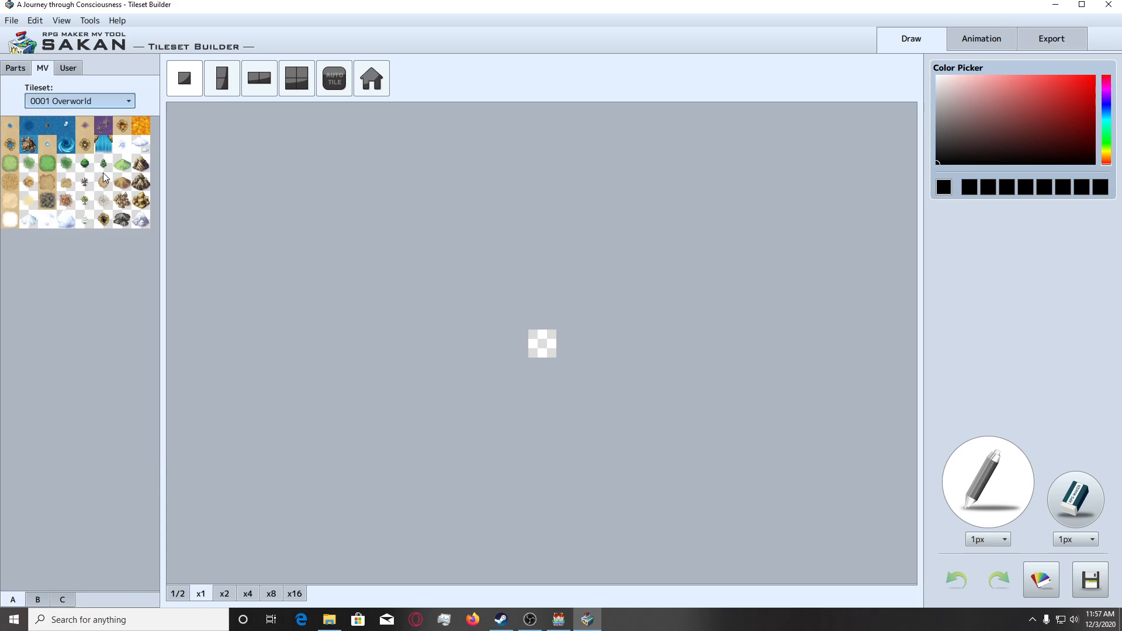
left_click(271, 594)
Place the cyan 1 - 2 sign from the school tileset's B sheet on the canvas and enlarge the canvas to x16.
left_click(47, 602)
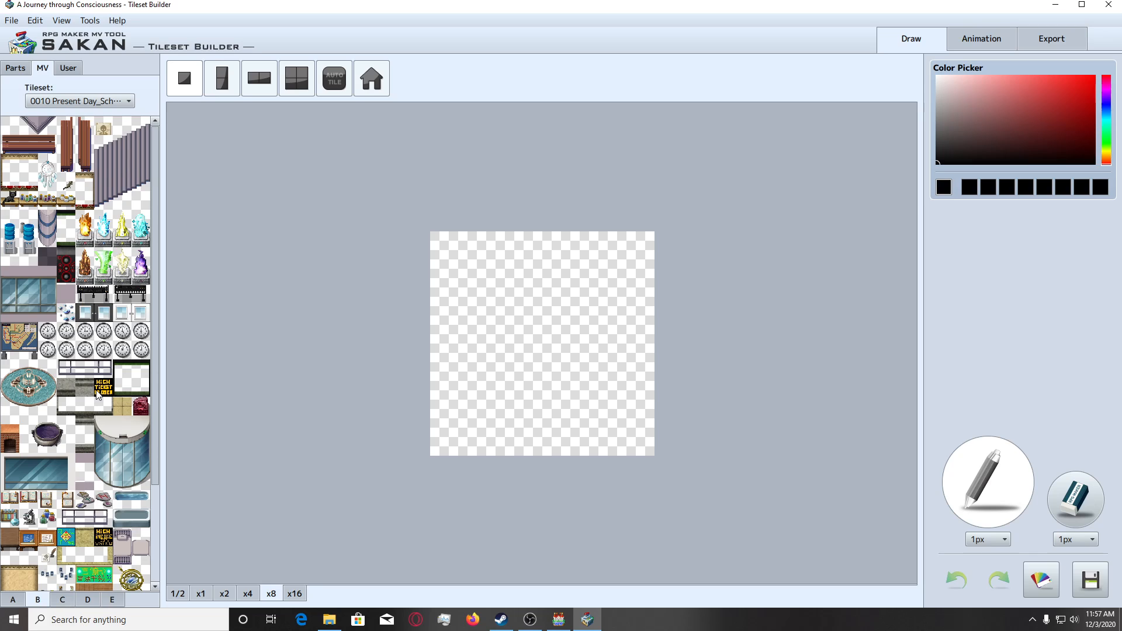
scroll(92, 523, "down", 3)
scroll(86, 558, "down", 1)
left_click(87, 601)
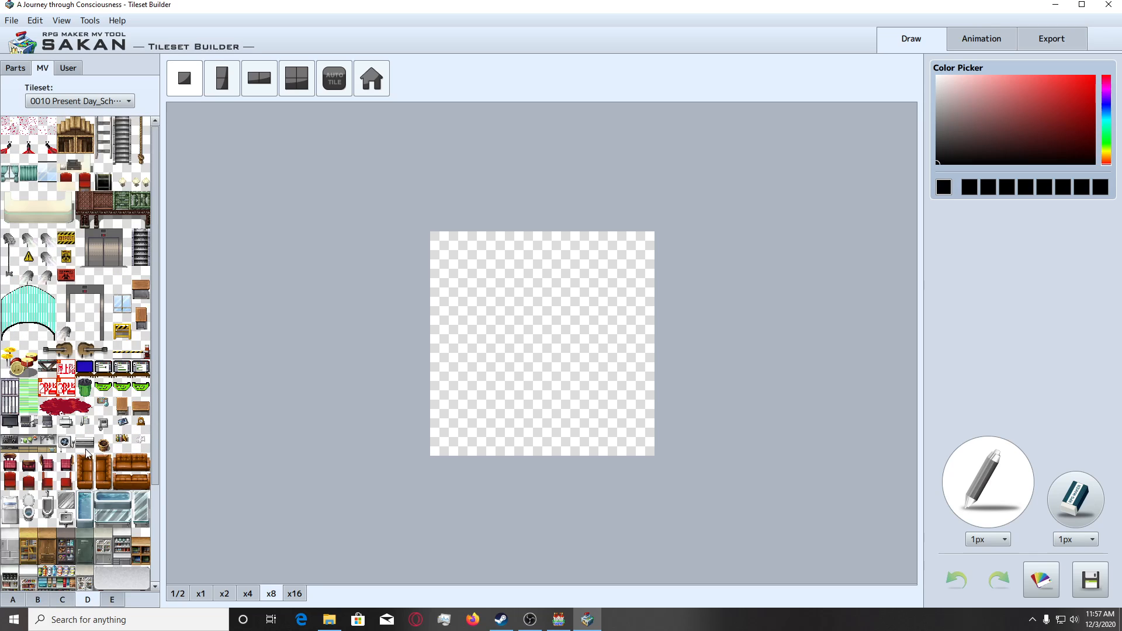
scroll(85, 451, "down", 4)
scroll(57, 539, "up", 4)
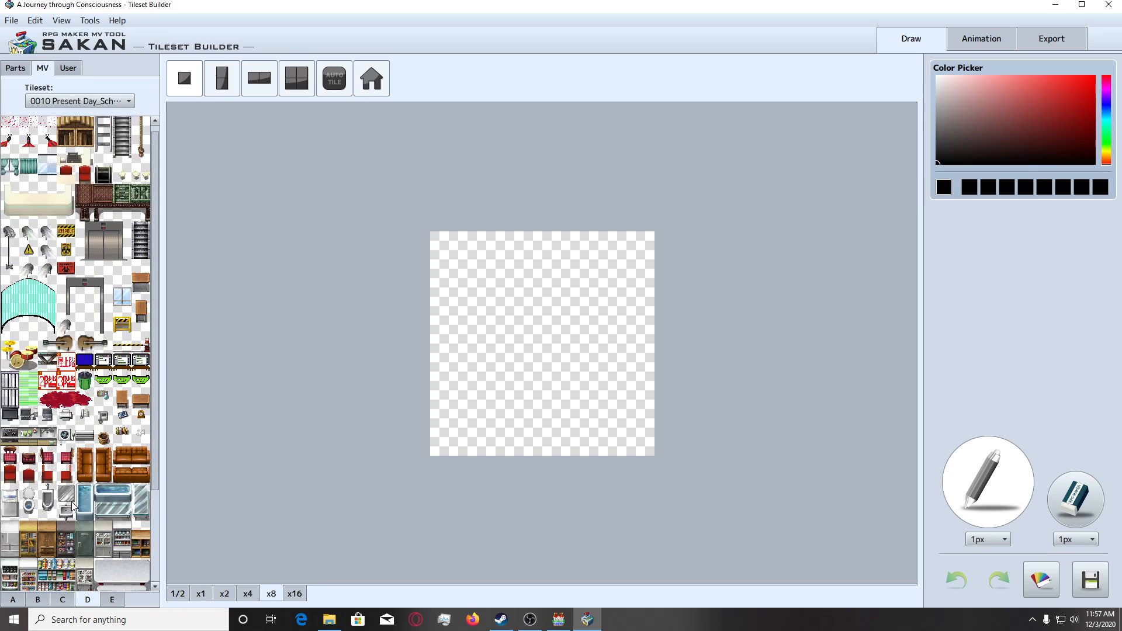
left_click(44, 599)
scroll(74, 529, "up", 2)
scroll(76, 527, "up", 3)
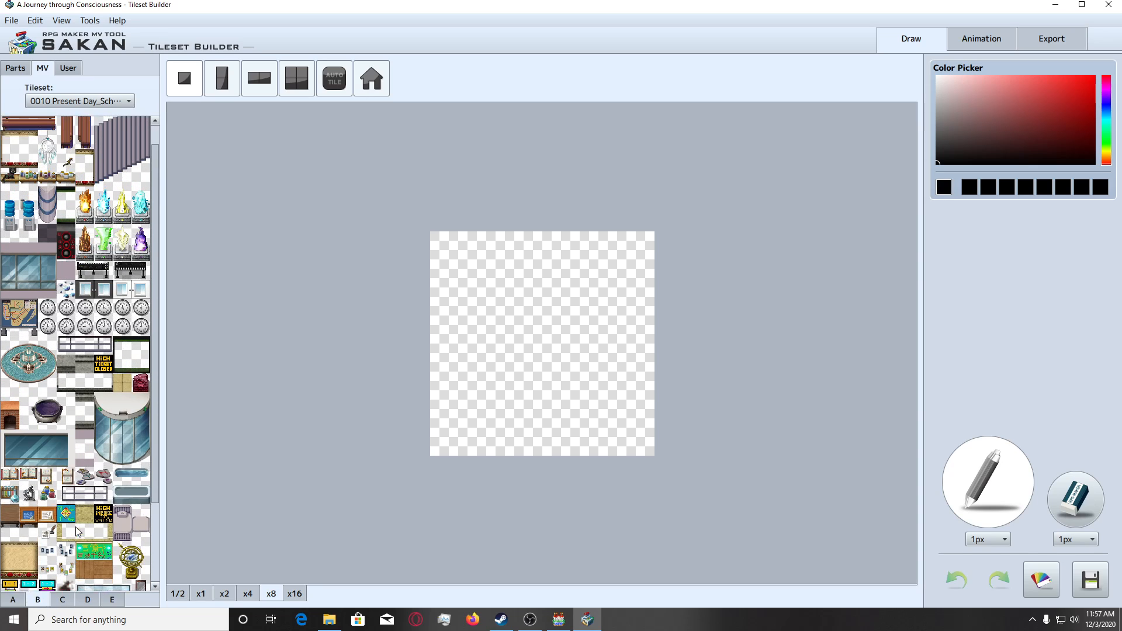
scroll(76, 527, "down", 5)
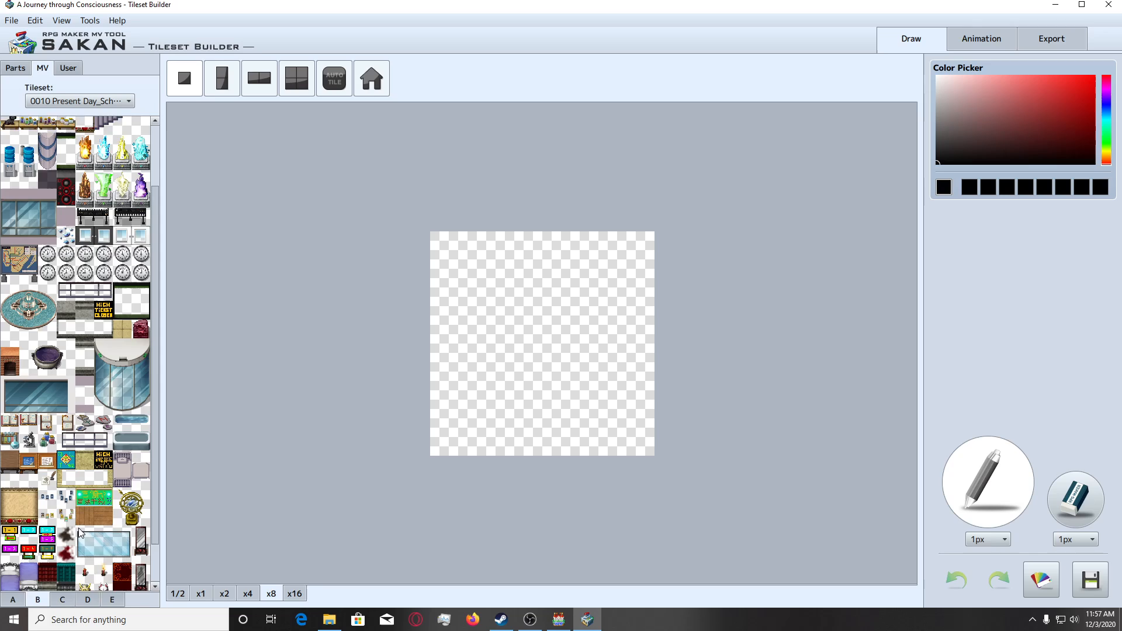
scroll(77, 530, "up", 2)
left_click(31, 515)
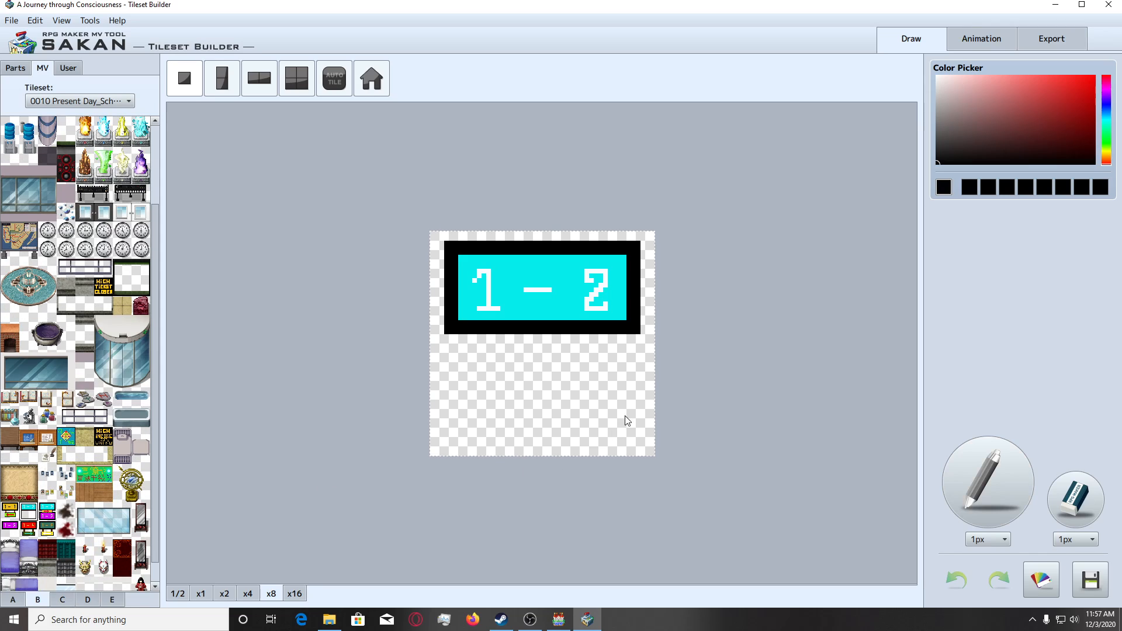
left_click(294, 594)
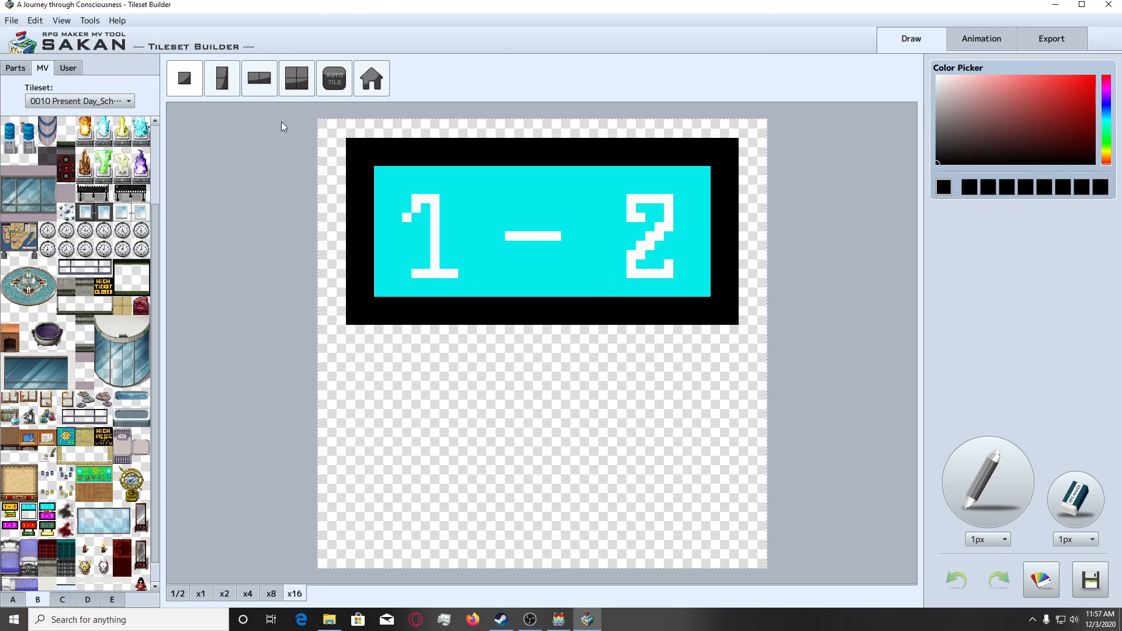
left_click(502, 400)
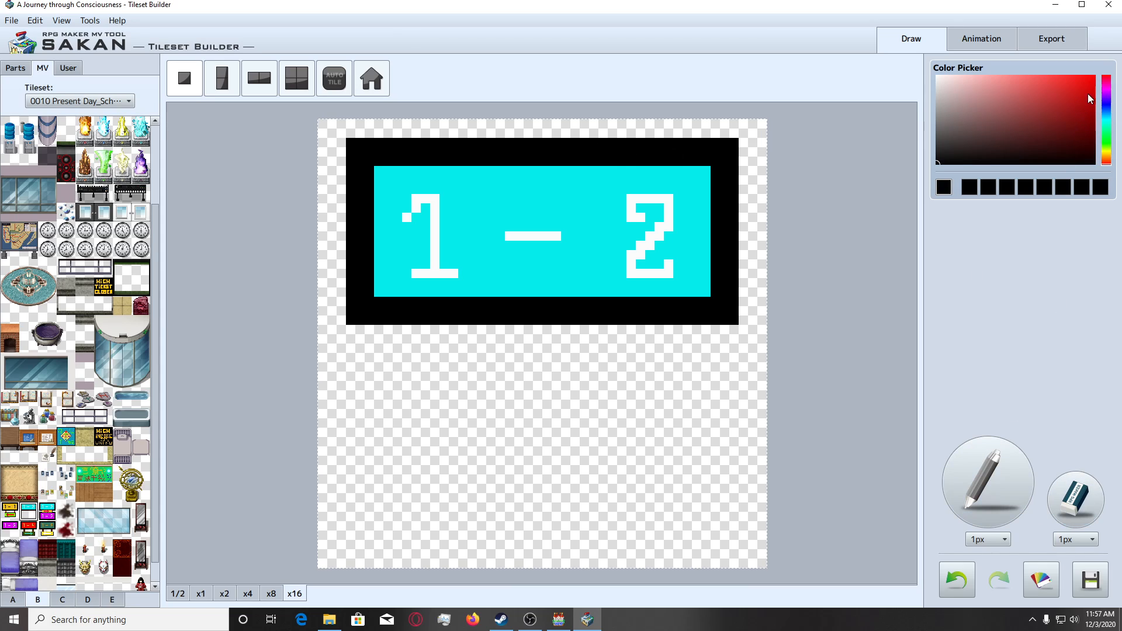
Try to cover the 1 and the surrounding cyan on the sign with a near-white 12px pencil.
left_click(938, 79)
left_click(987, 539)
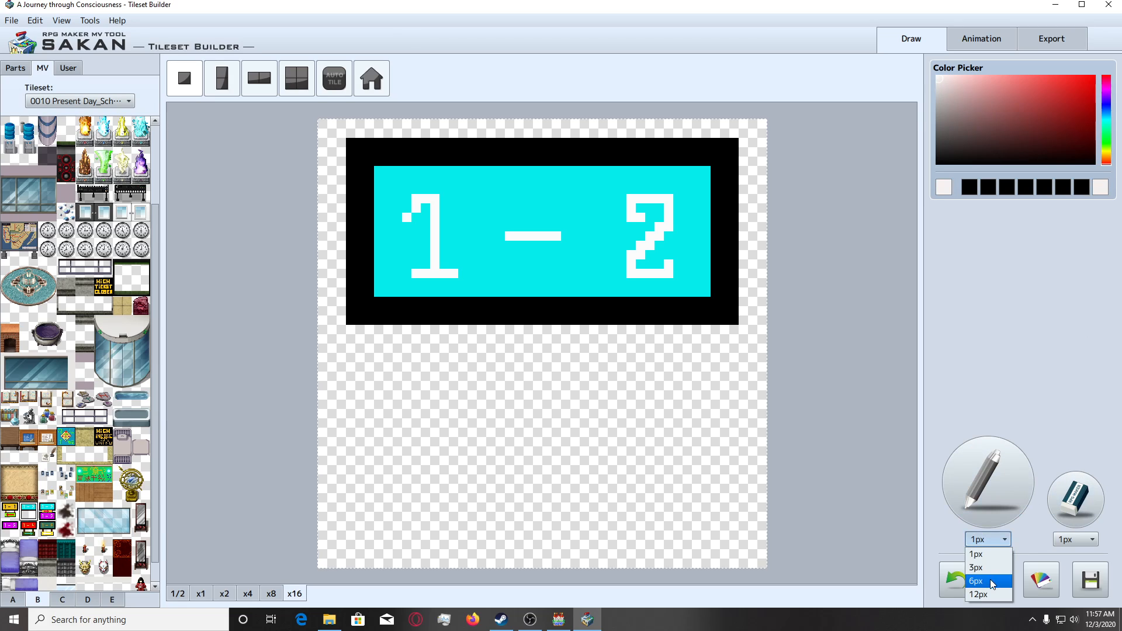
left_click(991, 595)
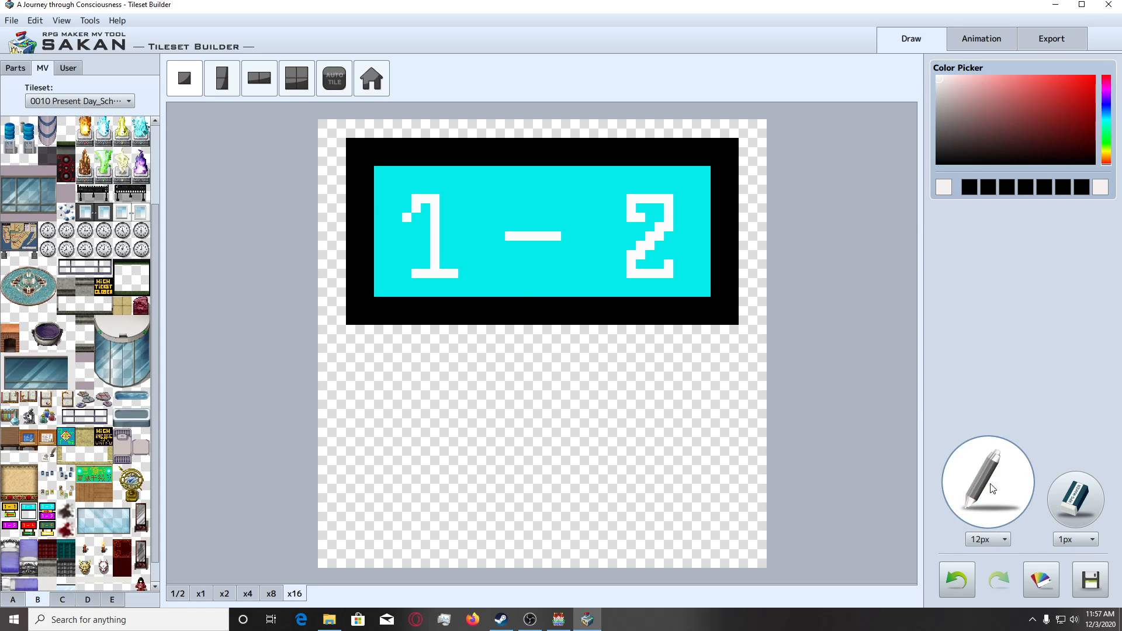
left_click(414, 212)
key("ctrl+z")
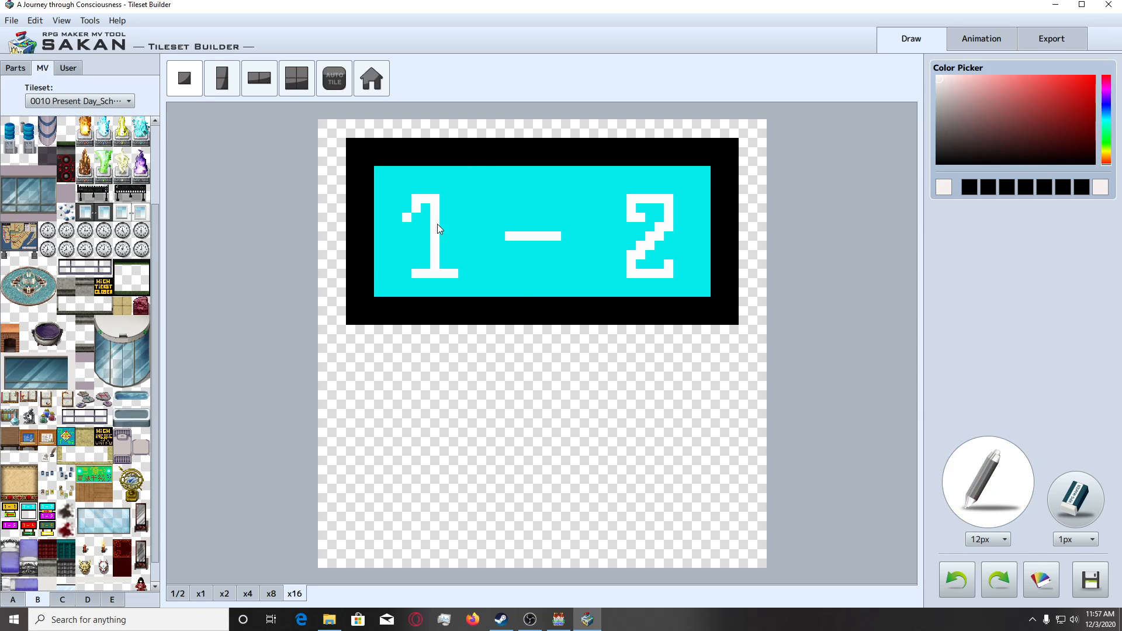
left_click_drag(437, 223, 444, 243)
left_click(440, 238)
key("ctrl+z")
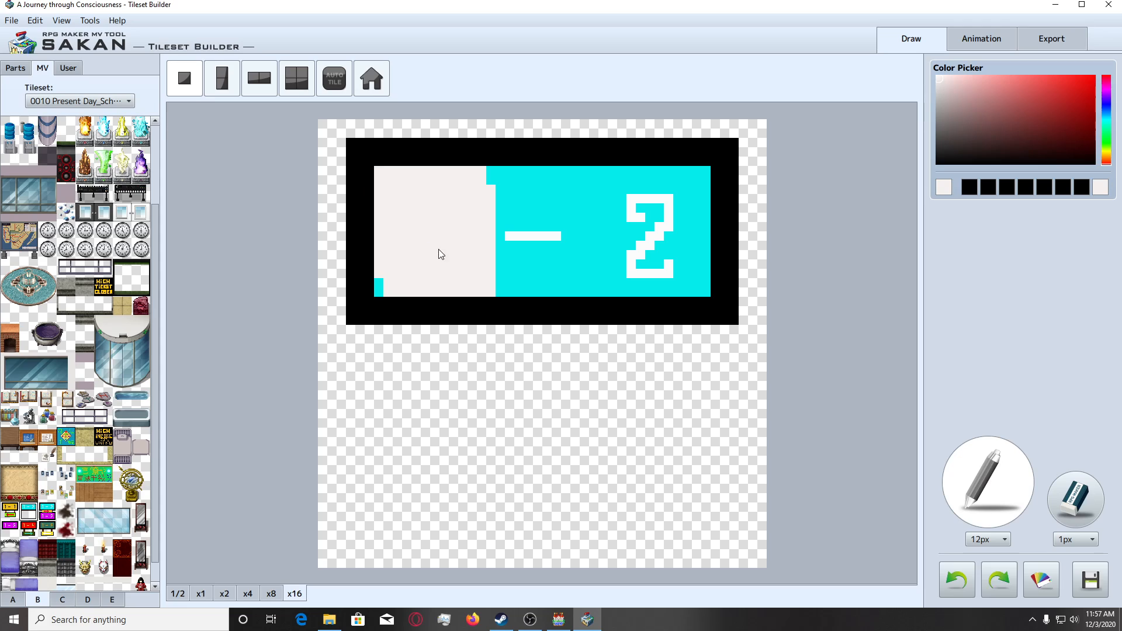
left_click(428, 249)
key("ctrl+z")
left_click(432, 256)
key("ctrl+z")
left_click(431, 248)
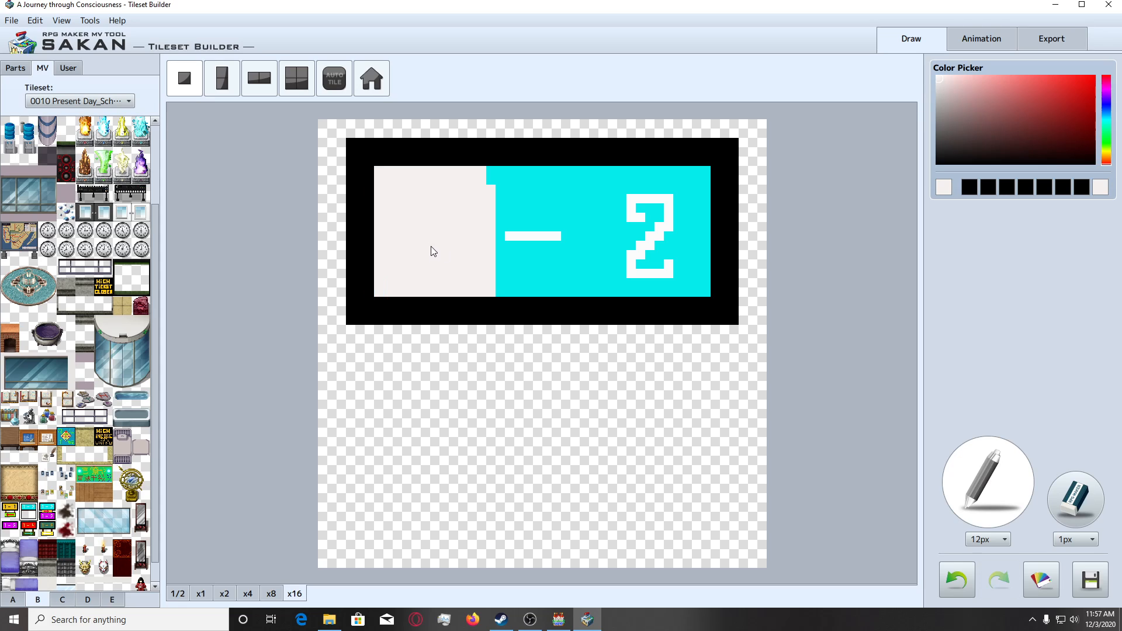
Try to paint over the dash, the 2 and the remaining cyan inside the black frame in near-white.
left_click(537, 256)
key("ctrl+z")
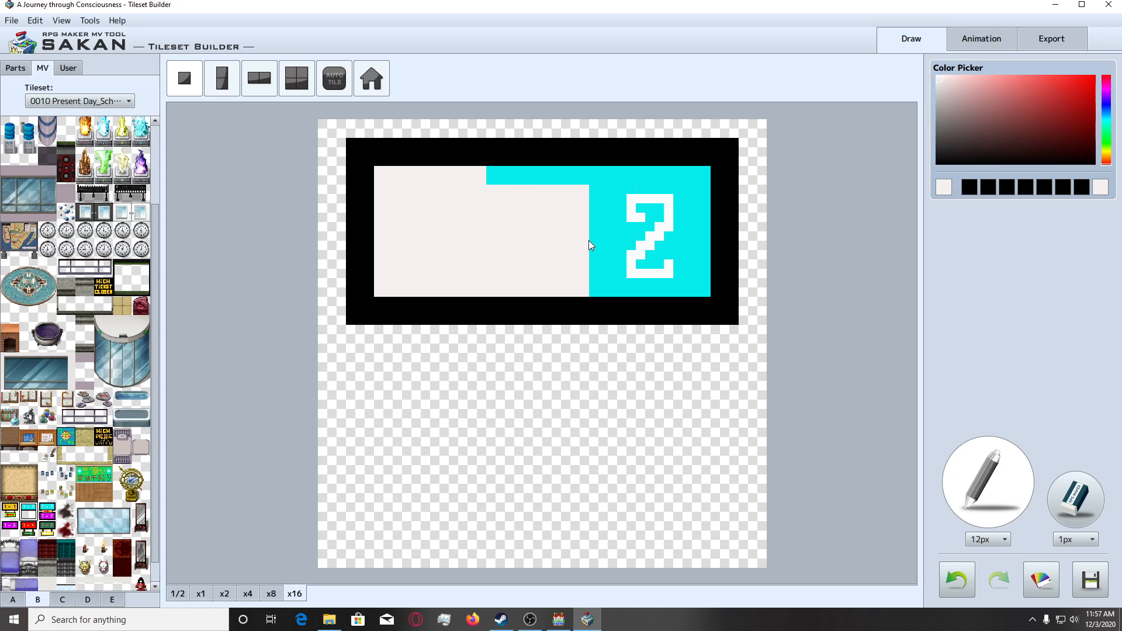
left_click(582, 234)
left_click(619, 243)
left_click(665, 252)
key("ctrl+z")
left_click(664, 246)
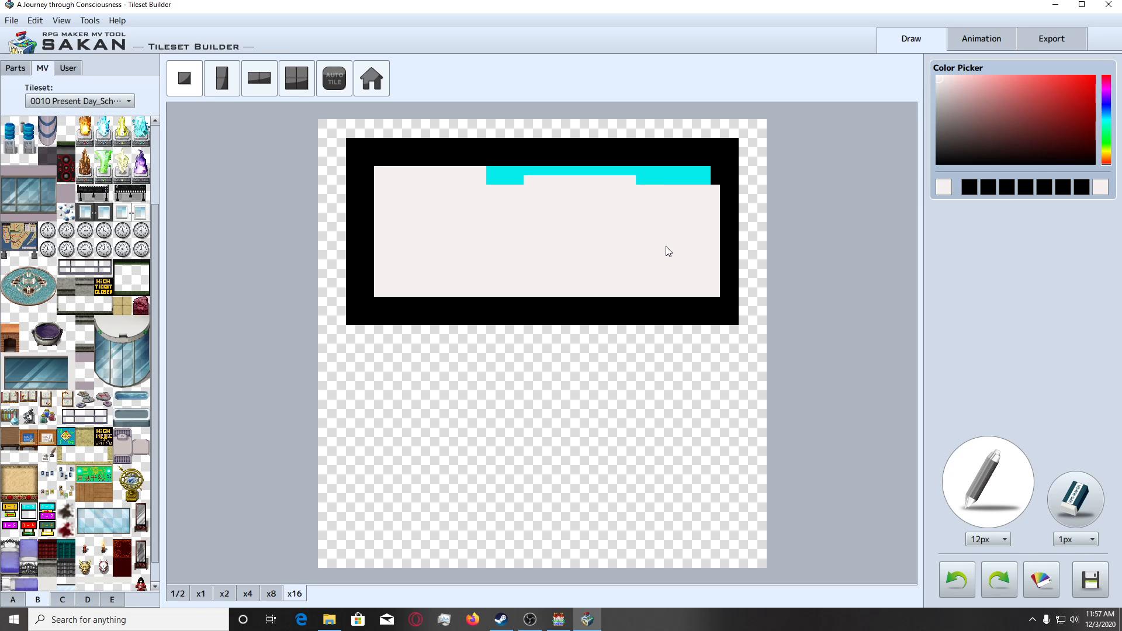
key("ctrl+z")
left_click(665, 244)
key("ctrl+z")
left_click(659, 244)
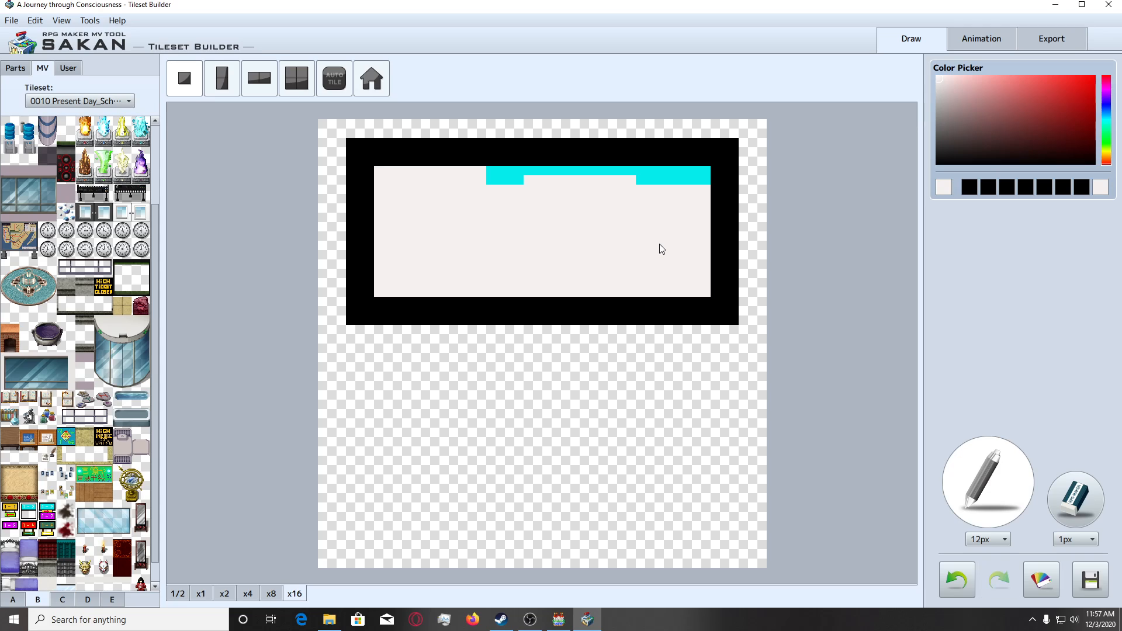
left_click(660, 244)
key("ctrl+z")
left_click(653, 226)
left_click(657, 228)
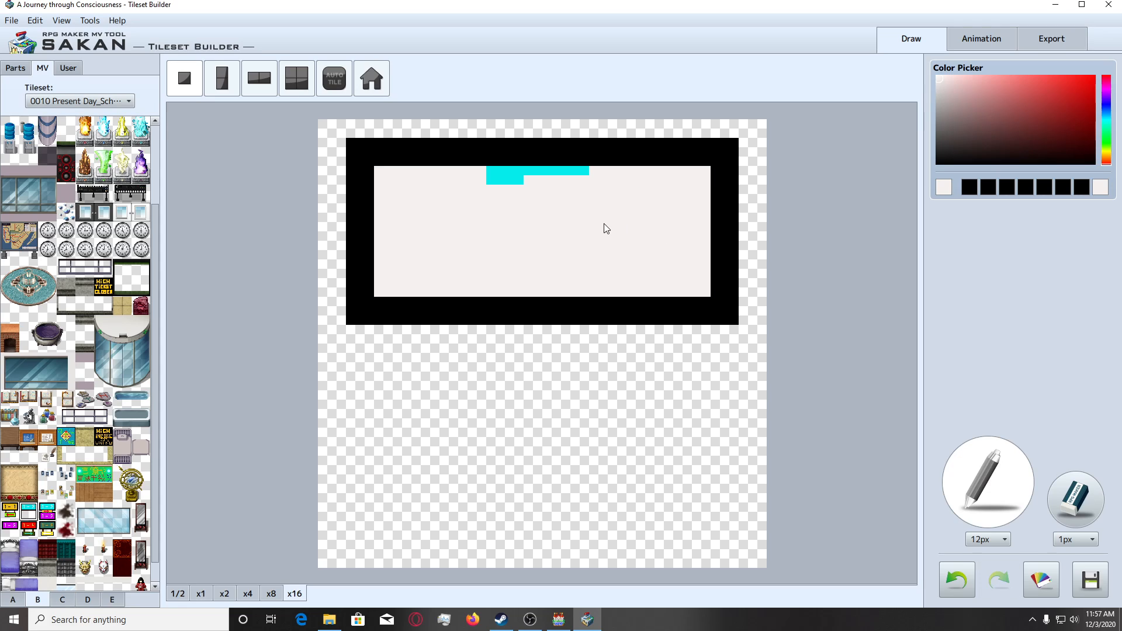
left_click(599, 223)
left_click(535, 223)
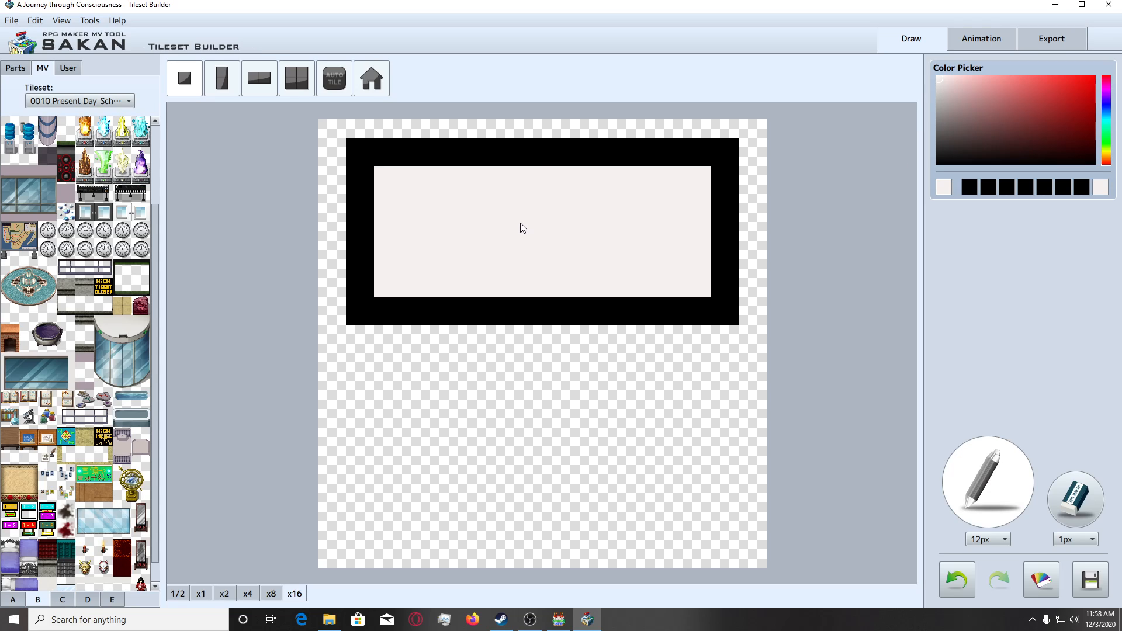
Undo all the near-white pencil strokes on the sign's face.
key("ctrl+z")
key("ctrl+z")
key("ctrl+z")
key("ctrl+z")
key("ctrl+z")
key("ctrl+z")
key("ctrl+z")
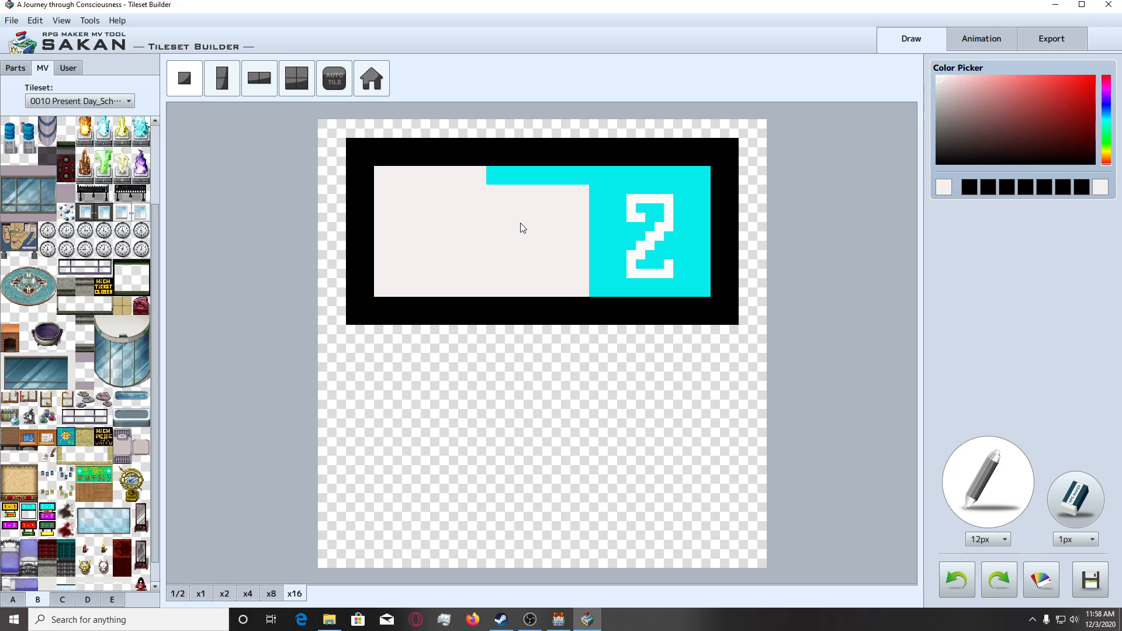
key("ctrl+z")
key("ctrl+z")
key("ctrl+z")
key("ctrl+z")
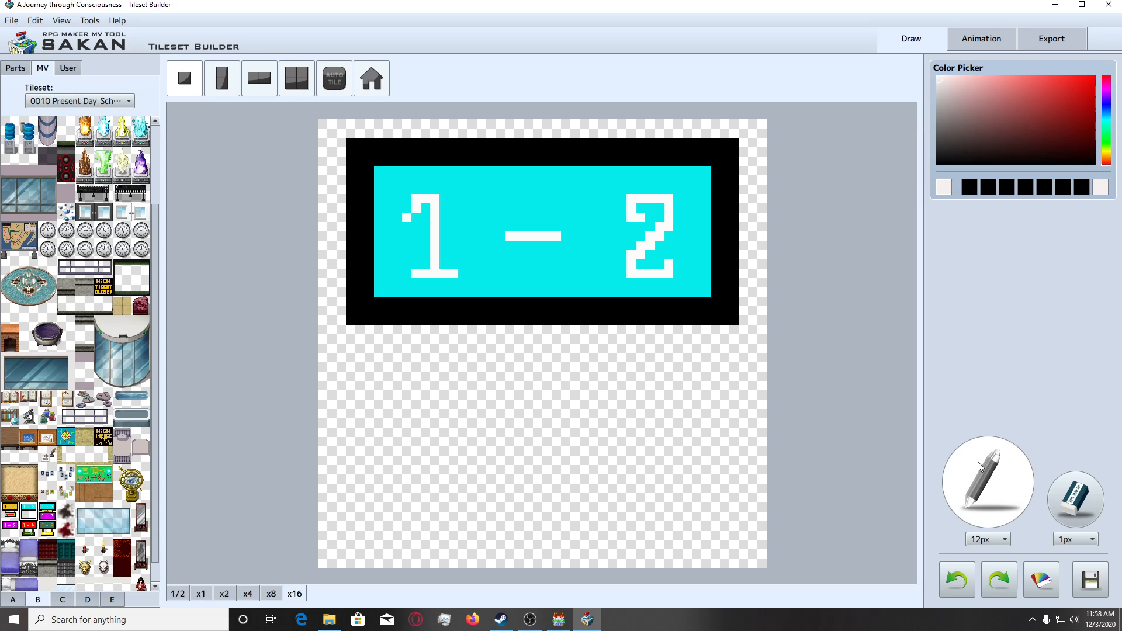
Set the pencil to 1px and golden yellow, and mark the starting pixel of a new digit outline beside the top of the 1.
left_click(994, 538)
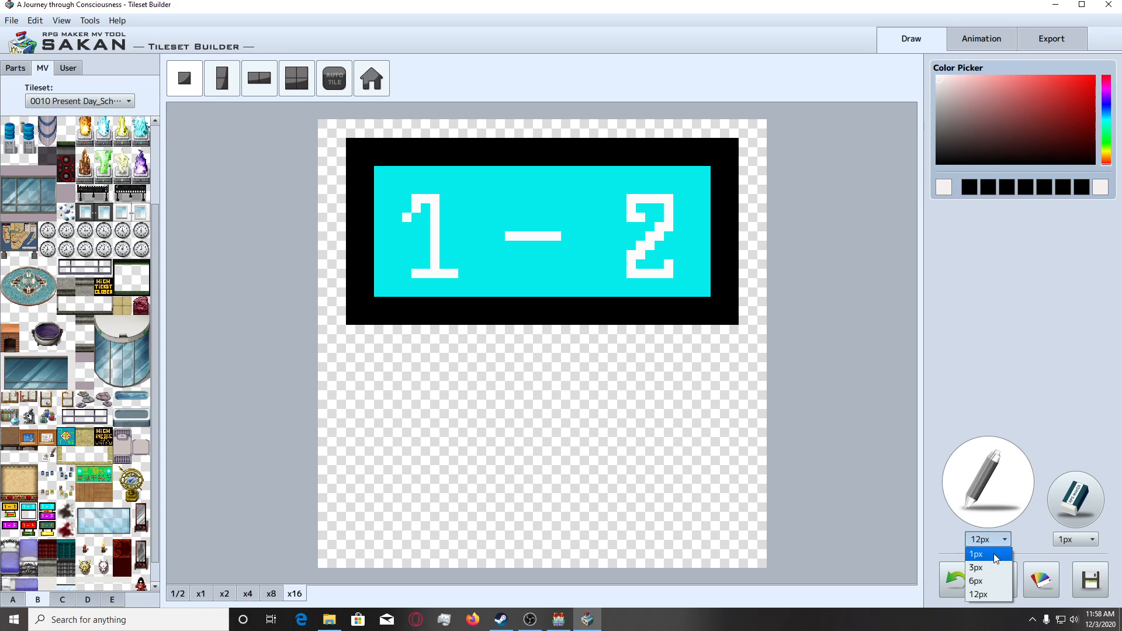
left_click(994, 555)
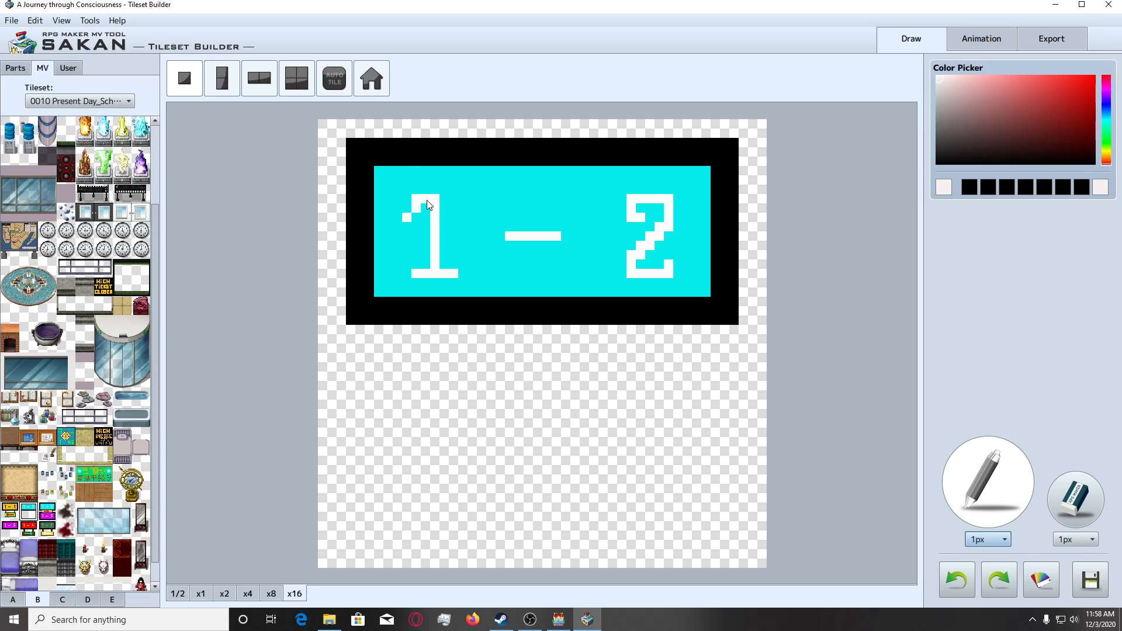
left_click(1107, 157)
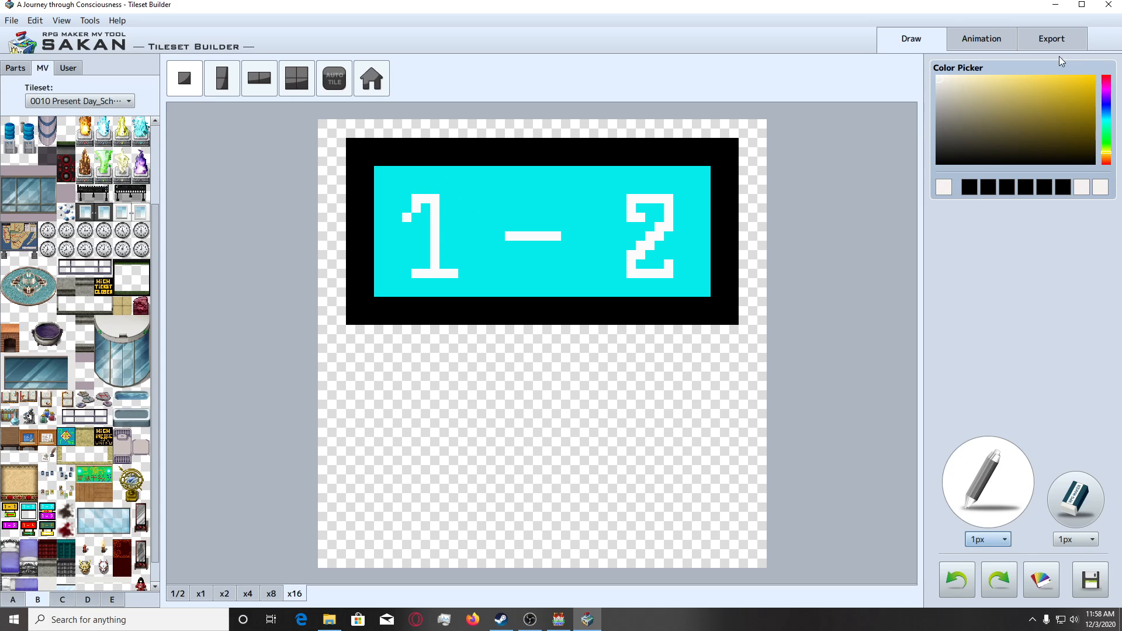
left_click(1093, 78)
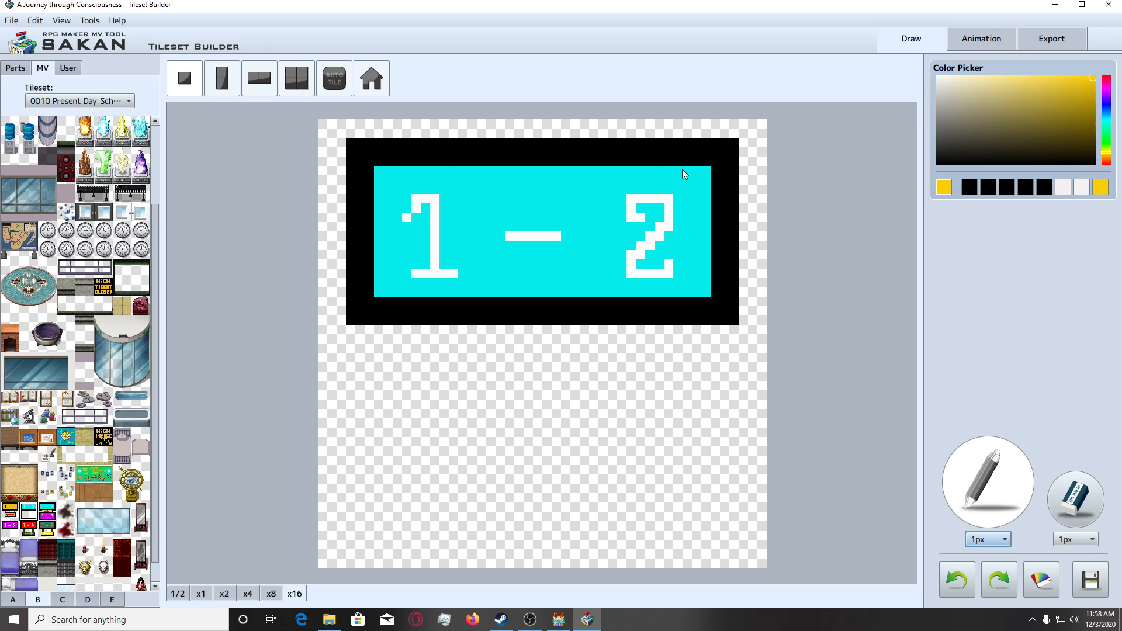
left_click(416, 199)
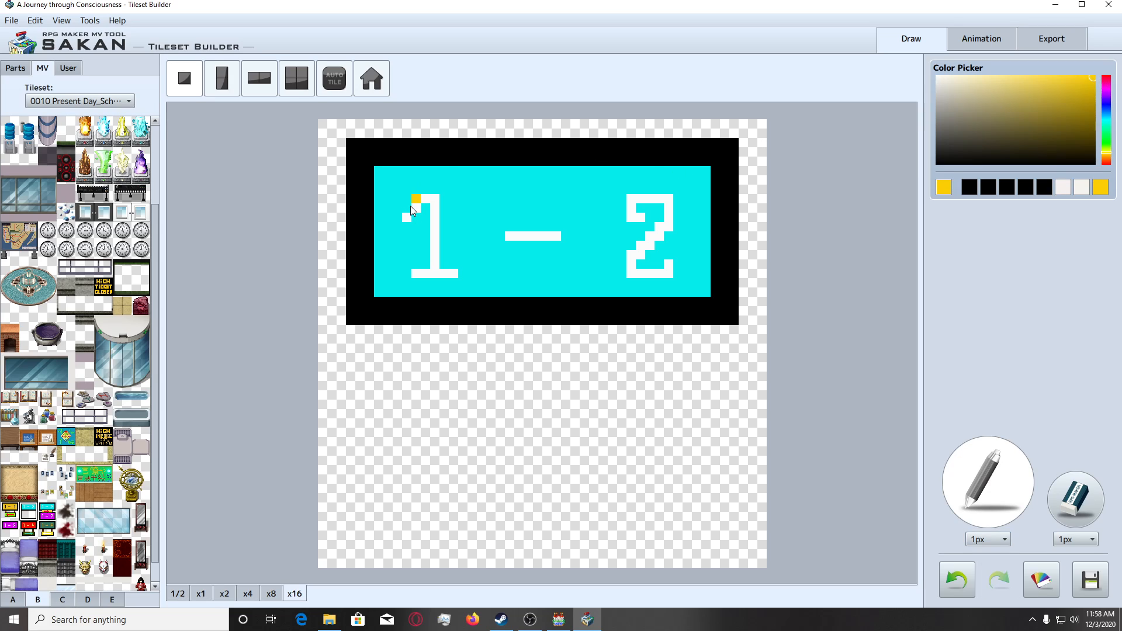
key("ctrl+z")
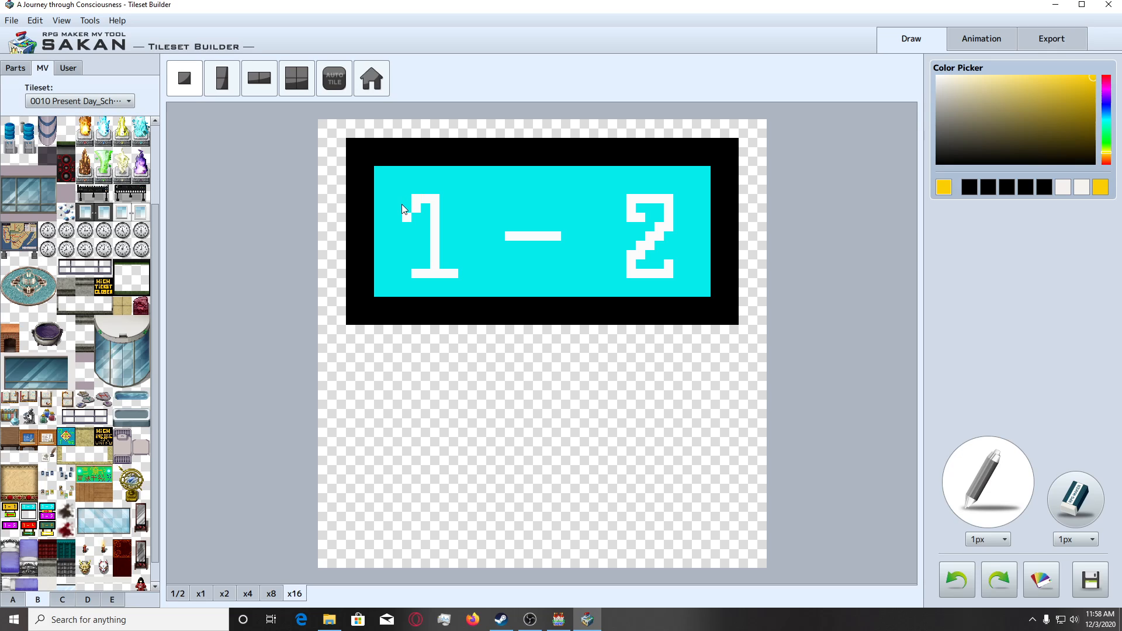
left_click(405, 202)
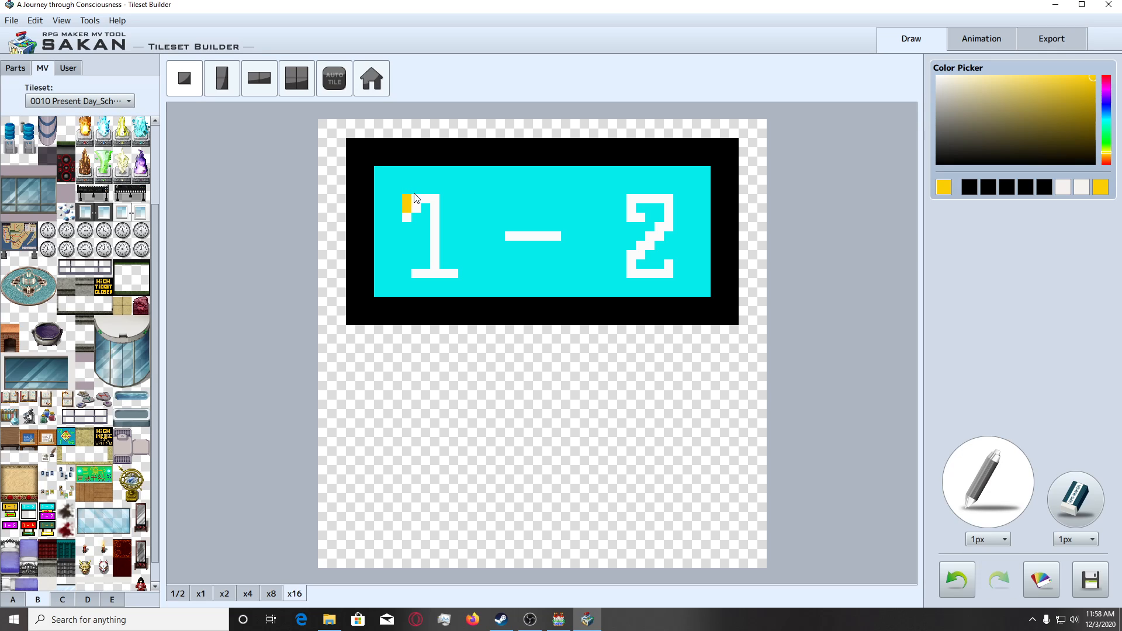
left_click(417, 190)
key("ctrl+z")
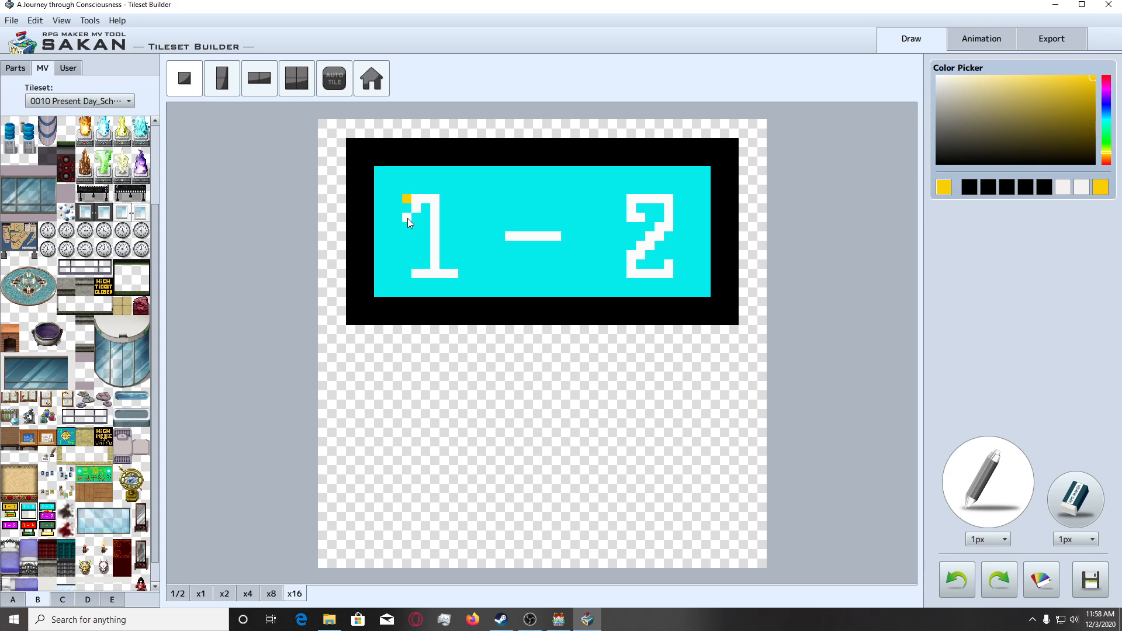
Draw a golden-yellow outline shaped like a 3 around the sign's 1, correcting misplaced pixels.
left_click(412, 218)
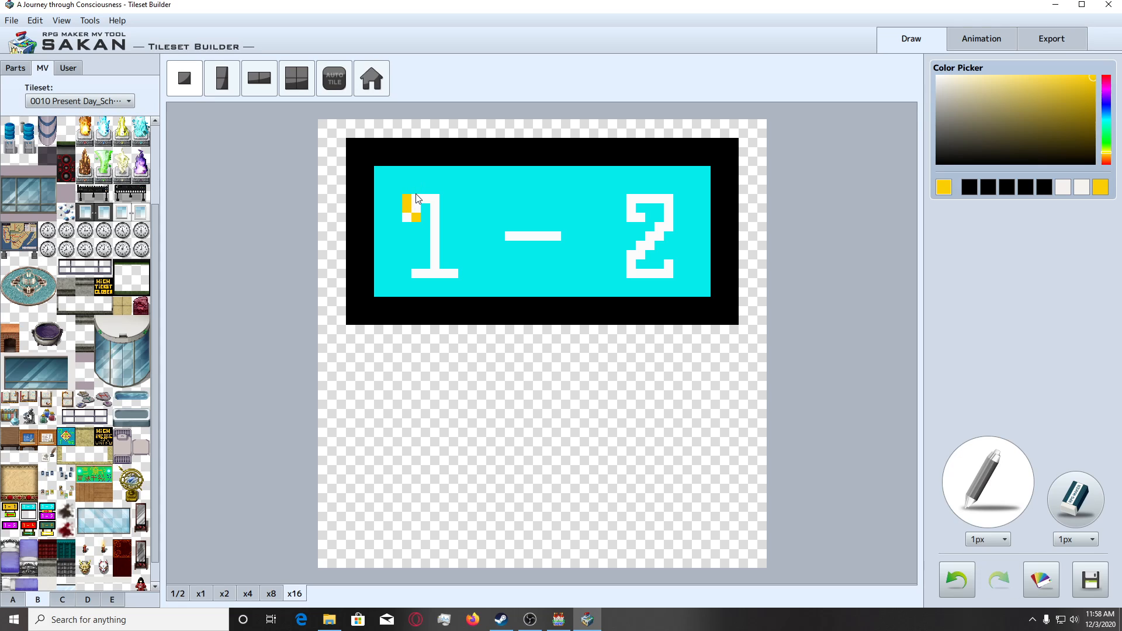
key("ctrl+z")
left_click(413, 227)
key("ctrl+z")
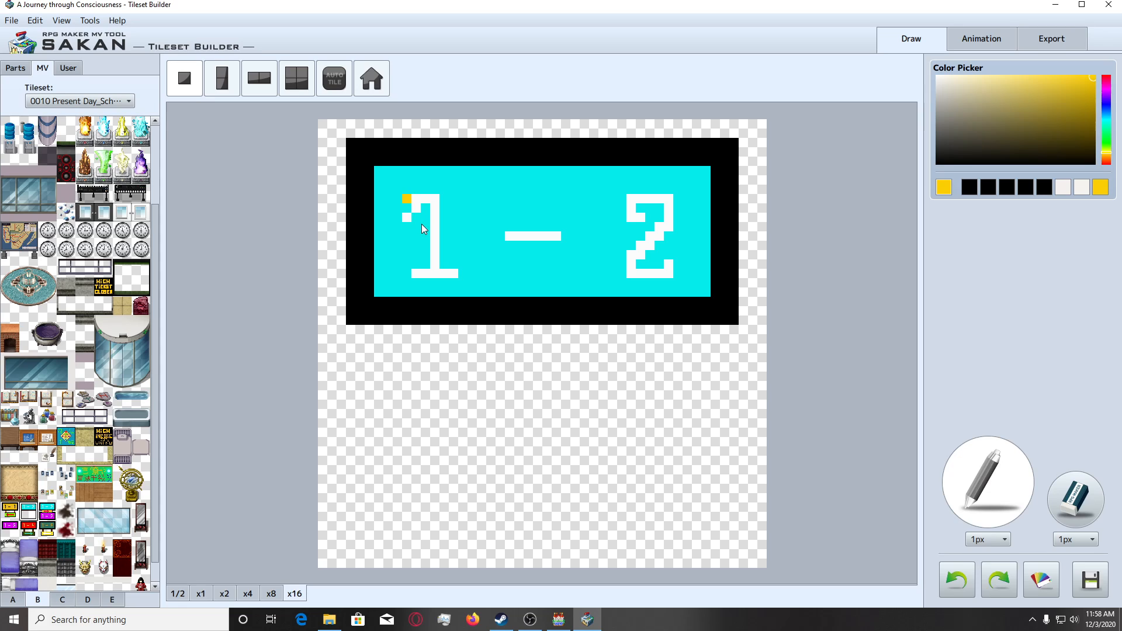
left_click_drag(417, 224, 405, 216)
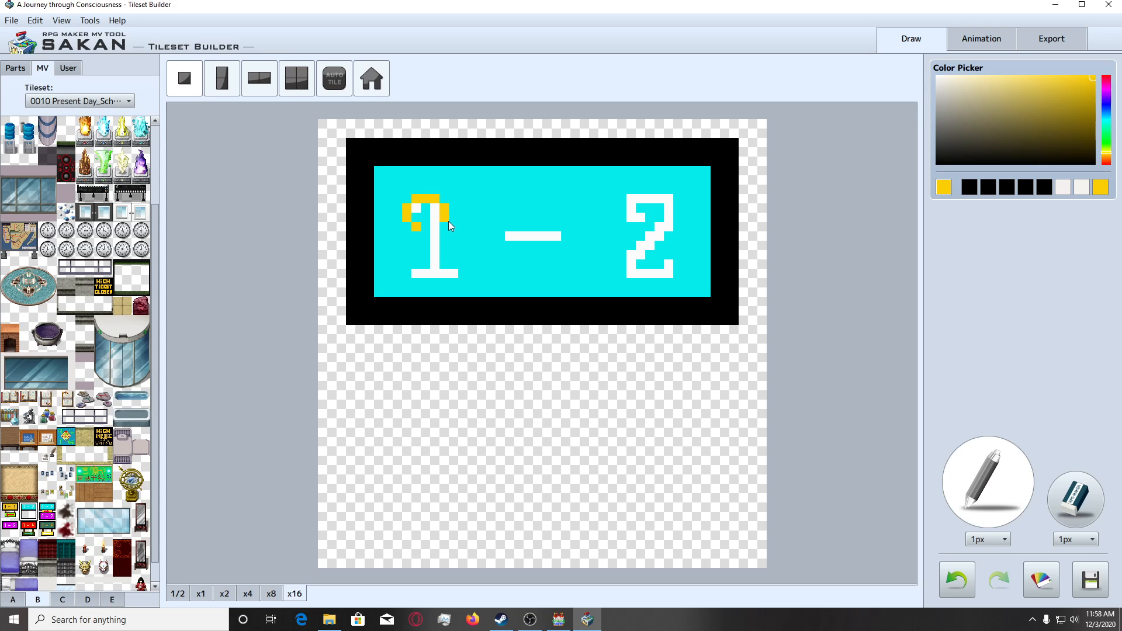
key("ctrl+z")
left_click(443, 199)
left_click(410, 256)
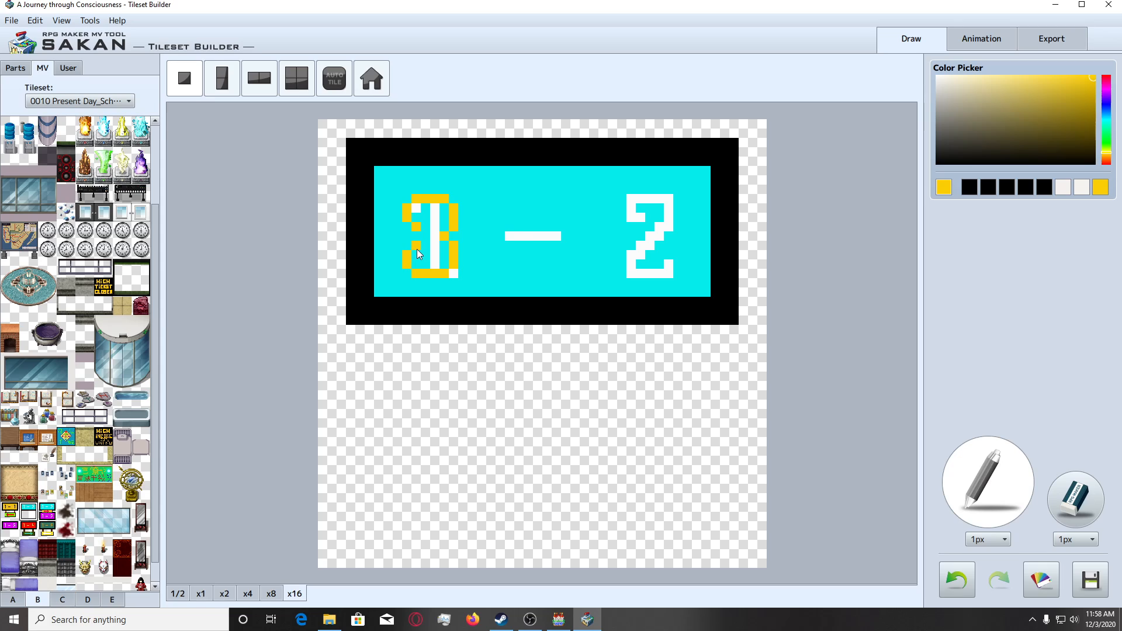
Fill the inside of the yellow digit outline with white sampled from the original 1.
right_click(472, 190)
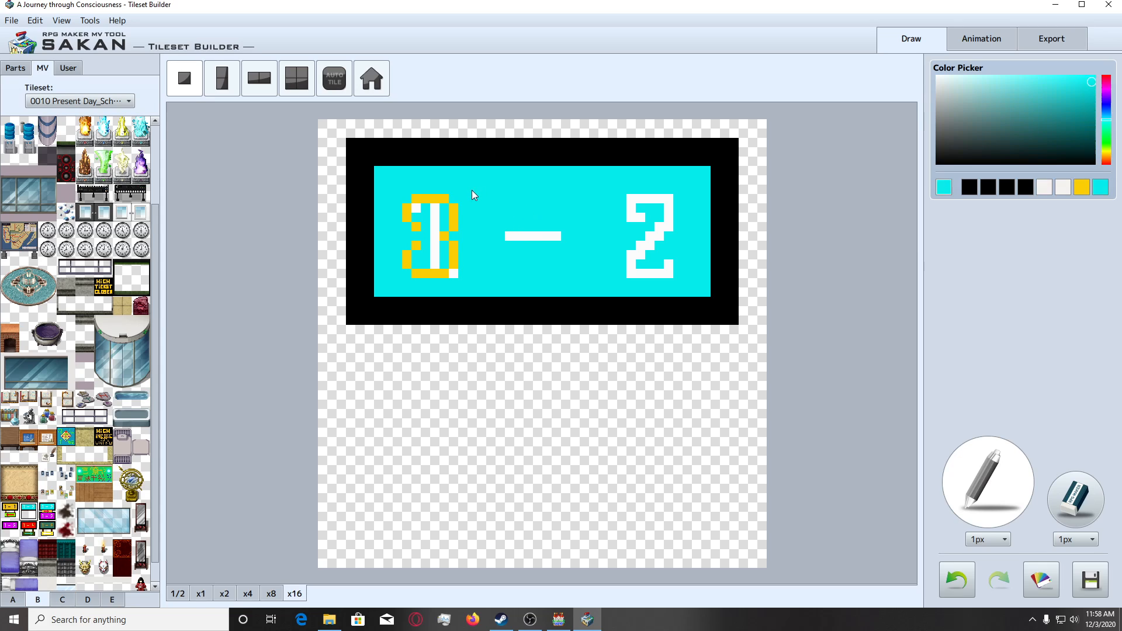
right_click(433, 217)
left_click(427, 212)
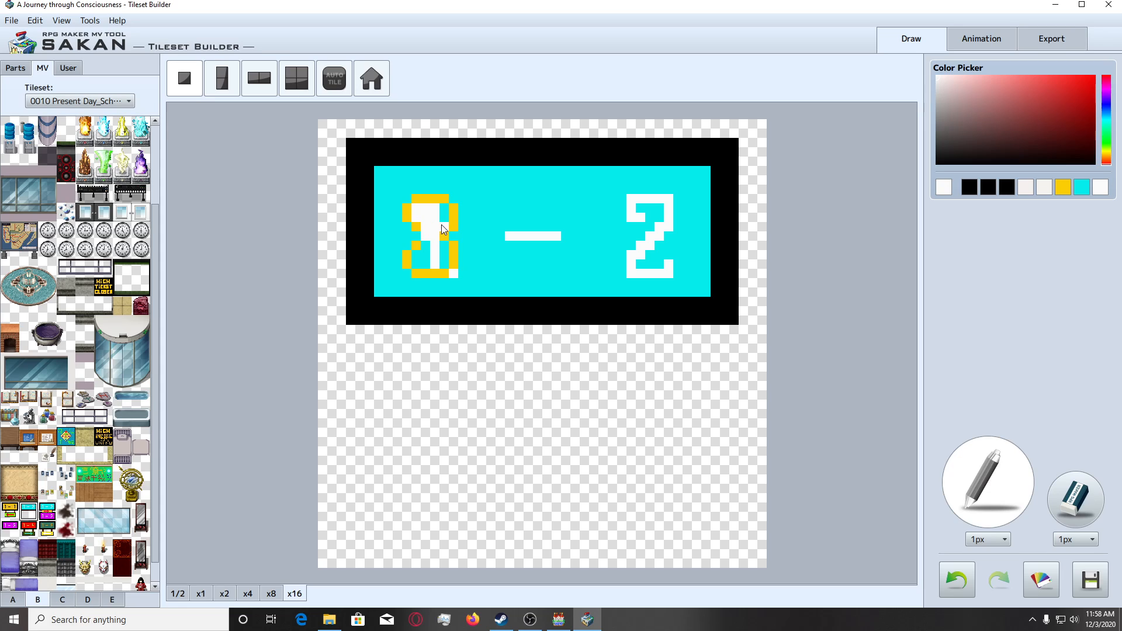
left_click(444, 208)
left_click(444, 217)
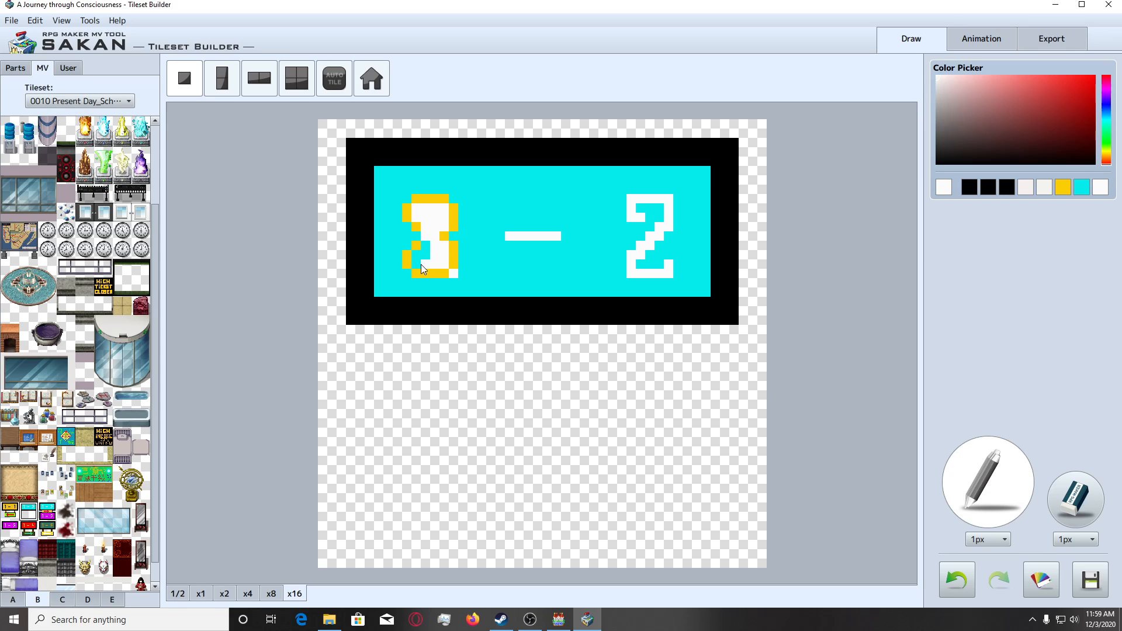
Paint a white block inside and around the golden-yellow 3 on the sign.
left_click_drag(419, 258, 422, 241)
left_click(397, 191)
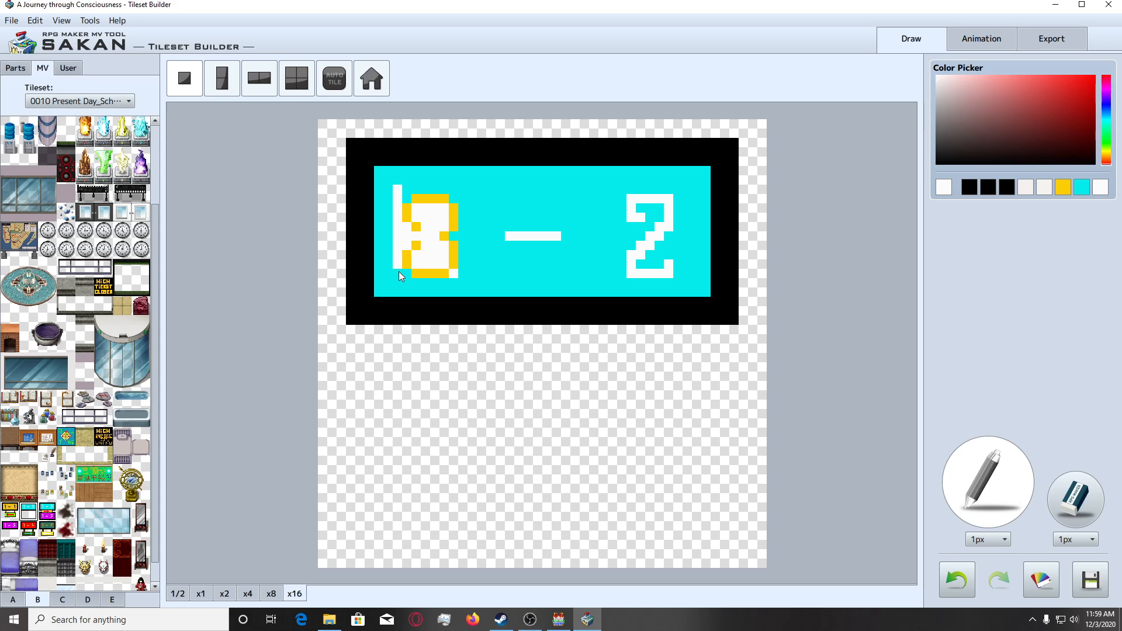
left_click_drag(398, 271, 405, 274)
left_click(415, 228)
left_click(415, 243)
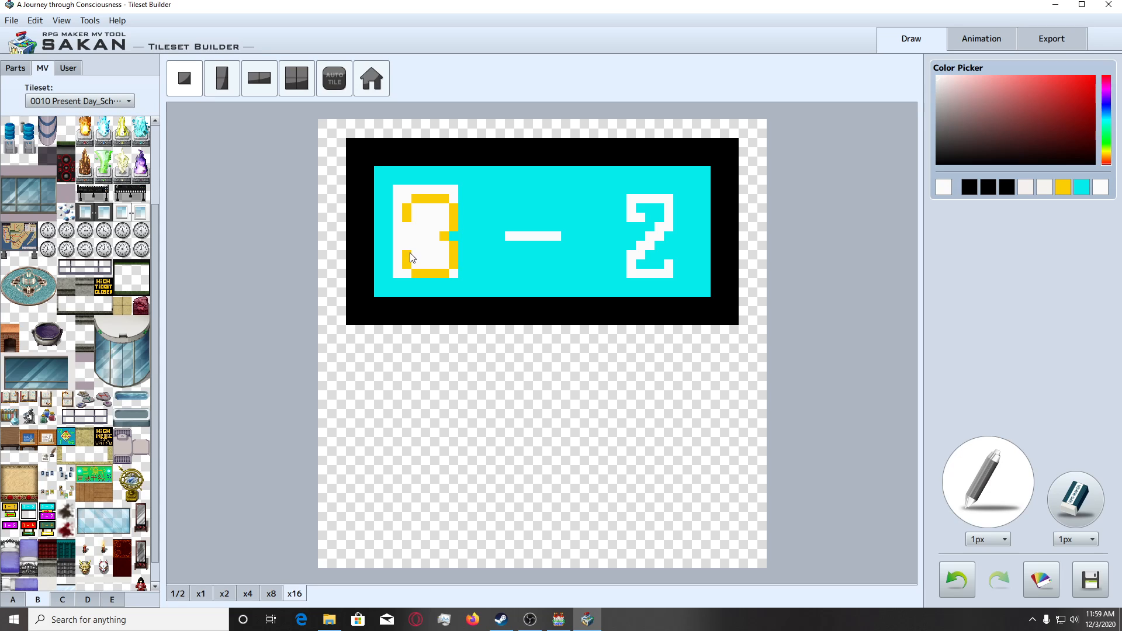
Lengthen the 3's middle bar with sampled golden yellow and cover the white block around the digit with sampled cyan.
right_click(440, 236)
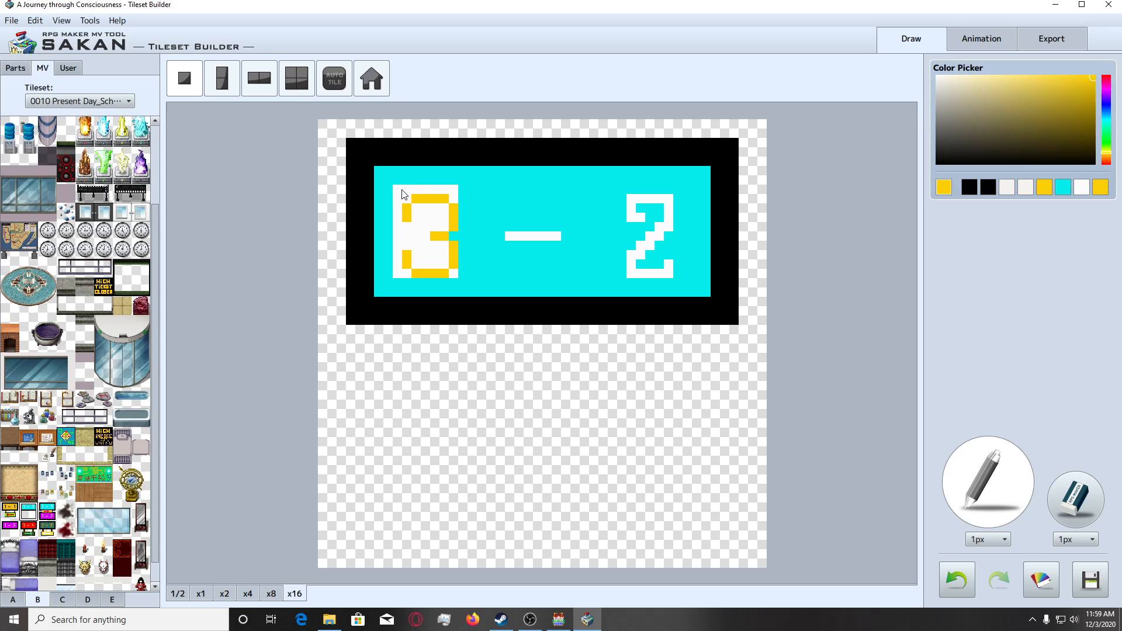
right_click(430, 206)
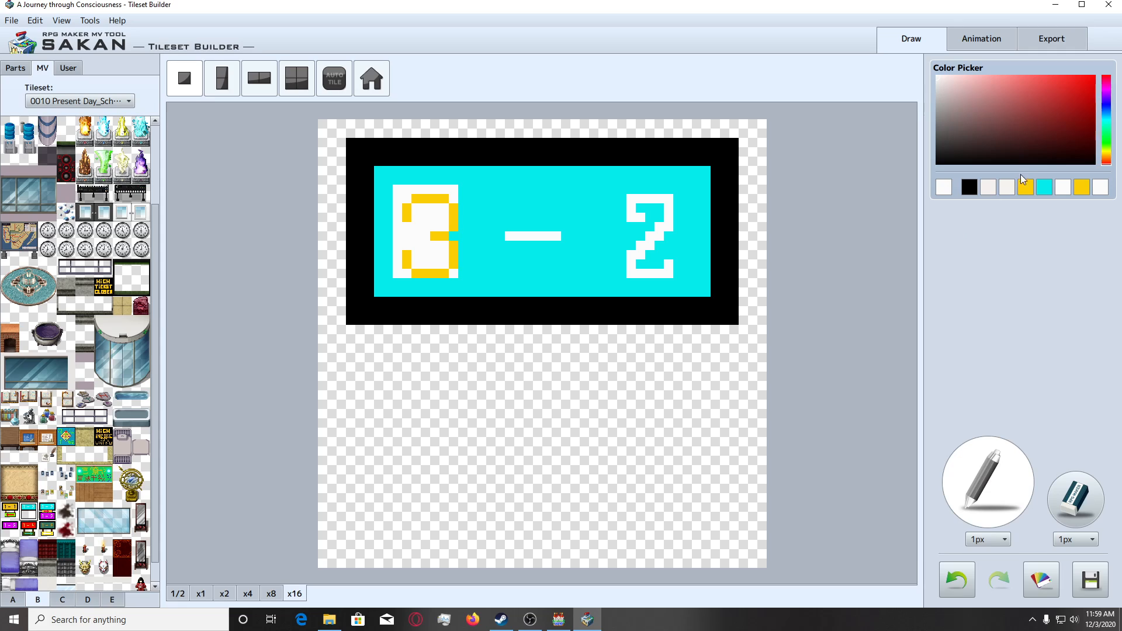
right_click(555, 167)
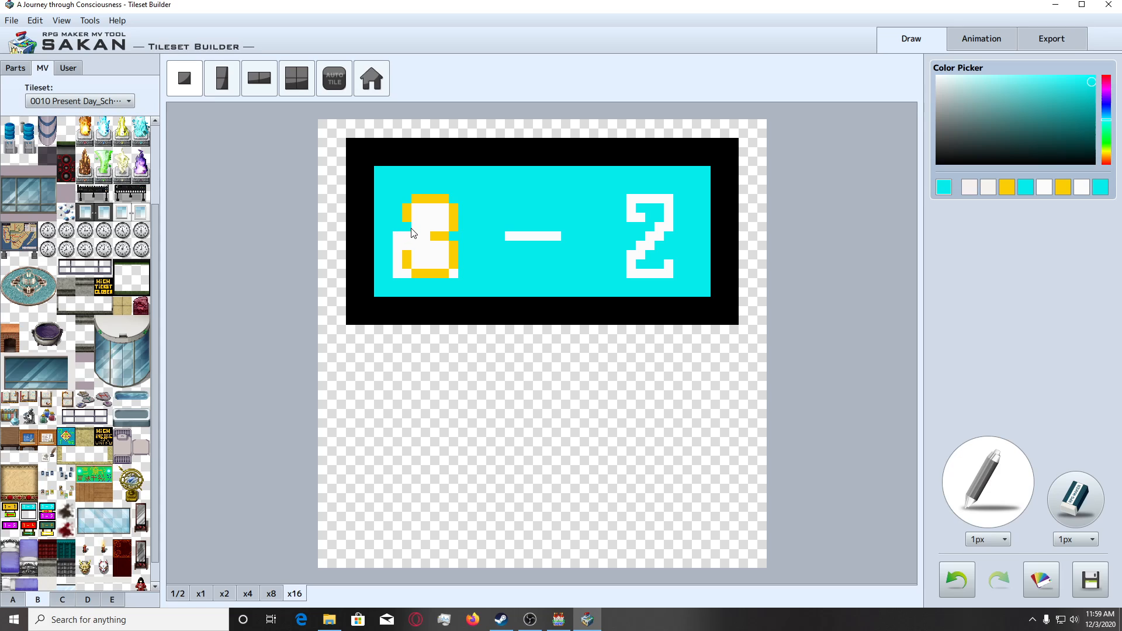
left_click_drag(417, 213, 441, 221)
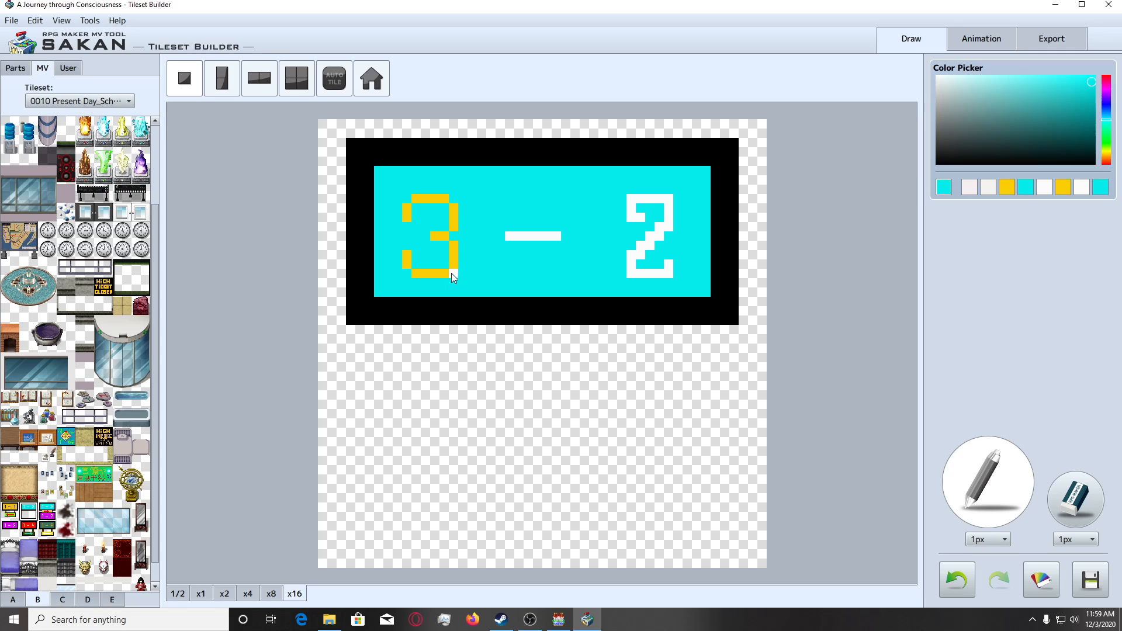
Recolor the golden-yellow 3 in bright red, checking the sign's legibility at x2 zoom before and after.
left_click(232, 593)
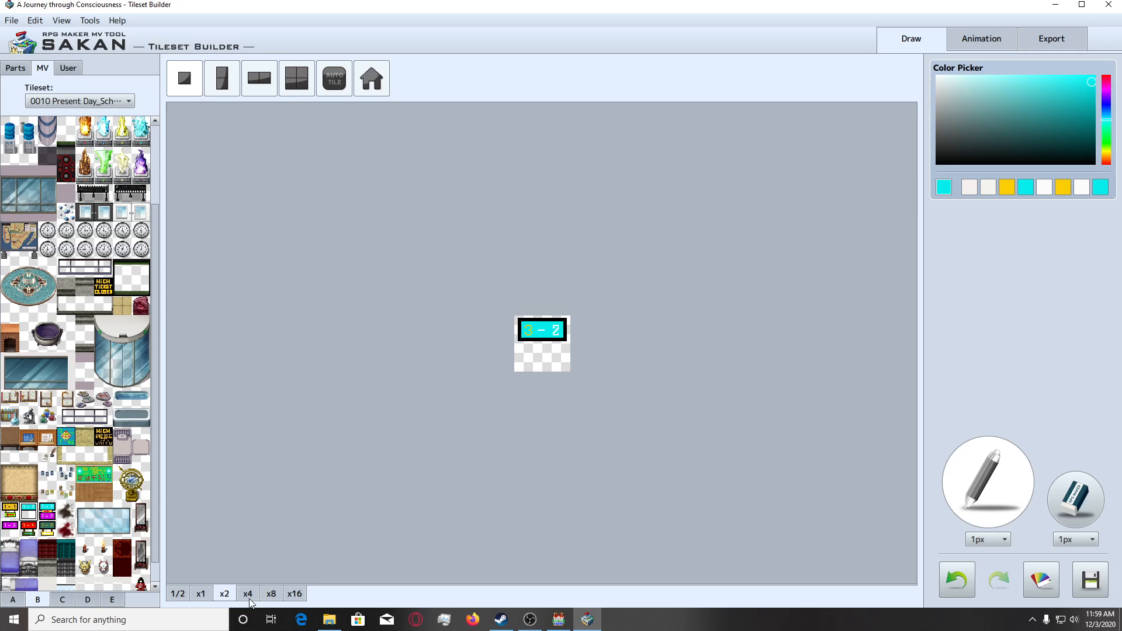
left_click(248, 596)
left_click(226, 596)
left_click(270, 595)
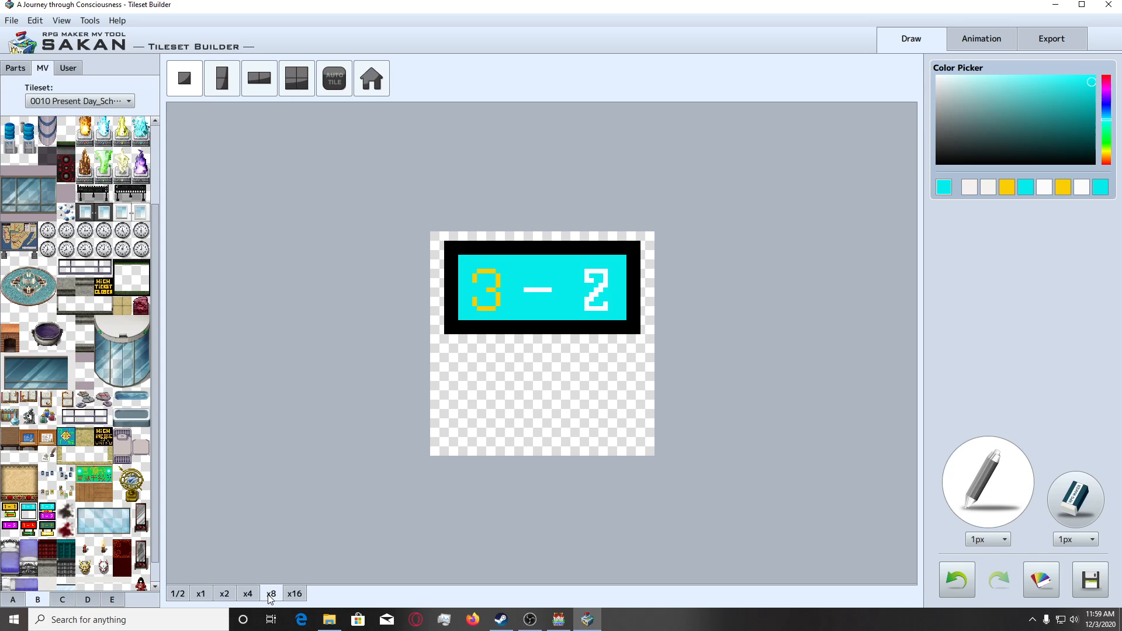
left_click(292, 594)
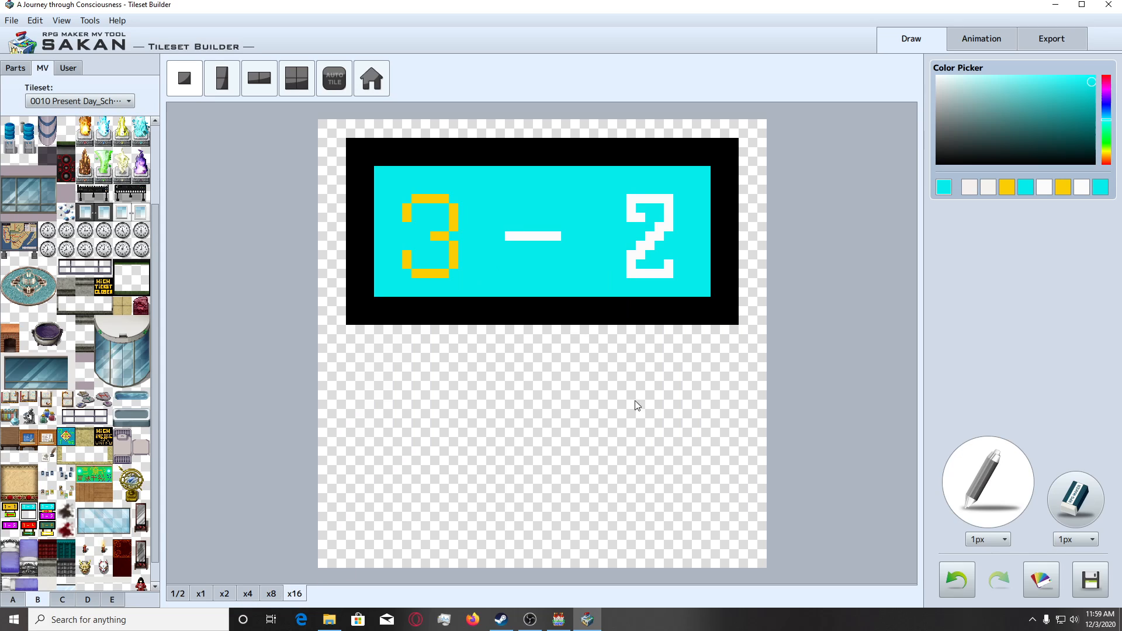
left_click(1106, 165)
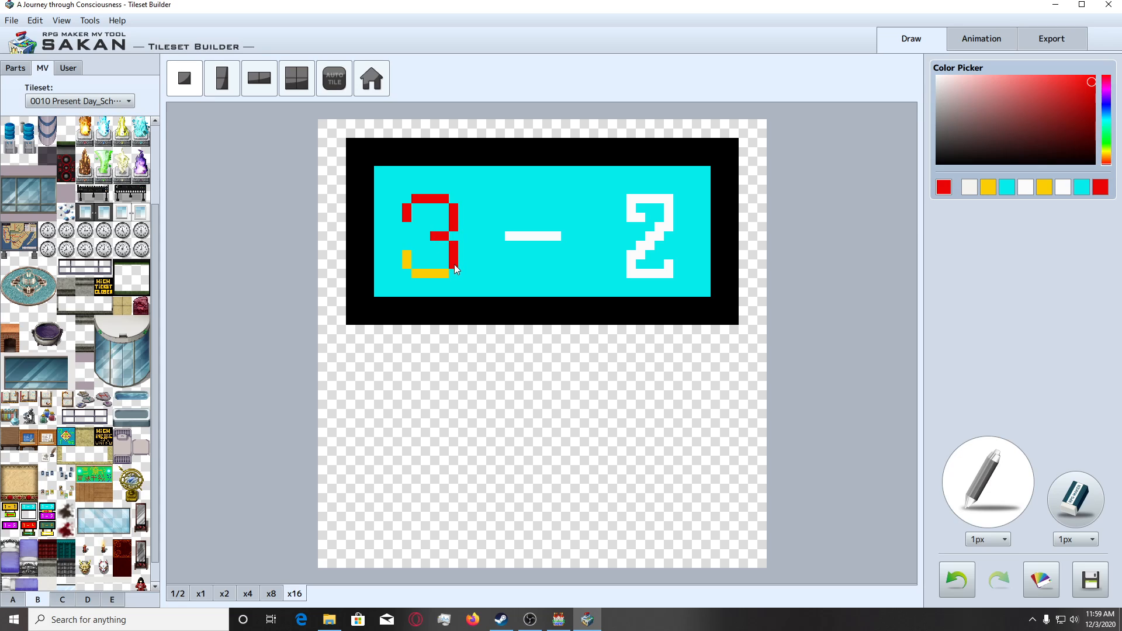
left_click_drag(403, 255, 407, 267)
left_click(248, 593)
left_click(224, 594)
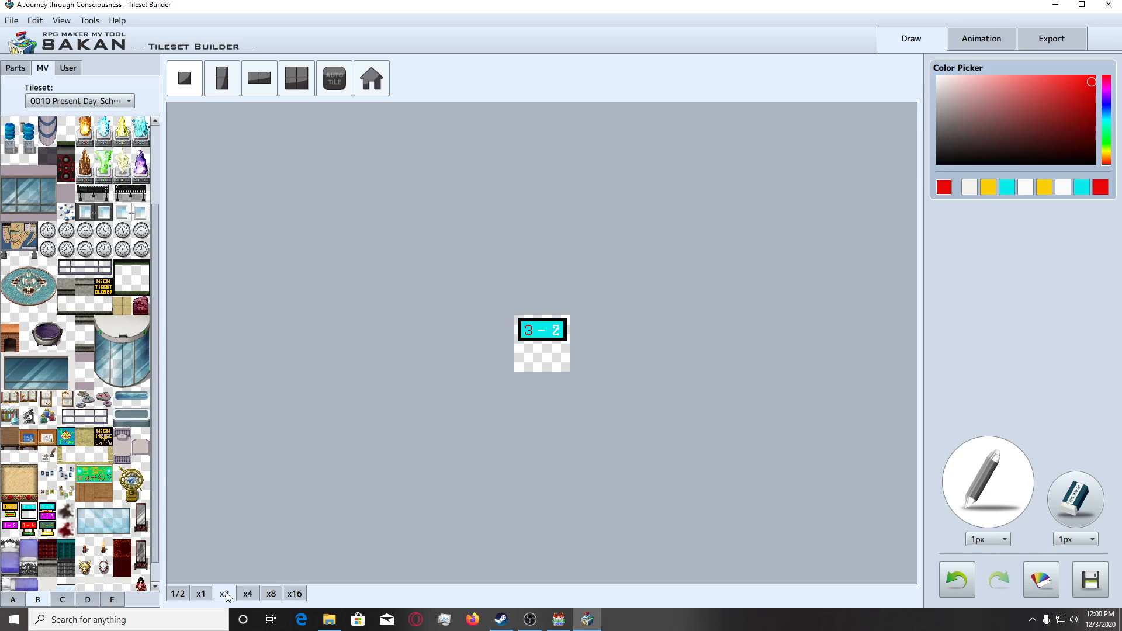
left_click(294, 594)
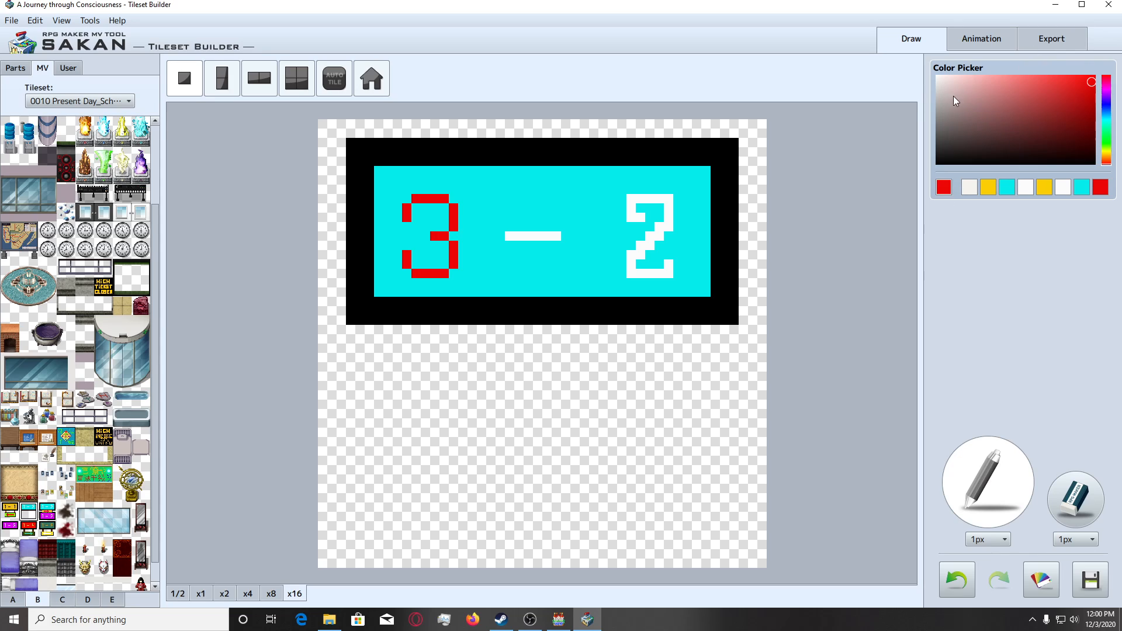
Recolor the sign's 3 in black, undoing any stray pixels.
left_click(1093, 162)
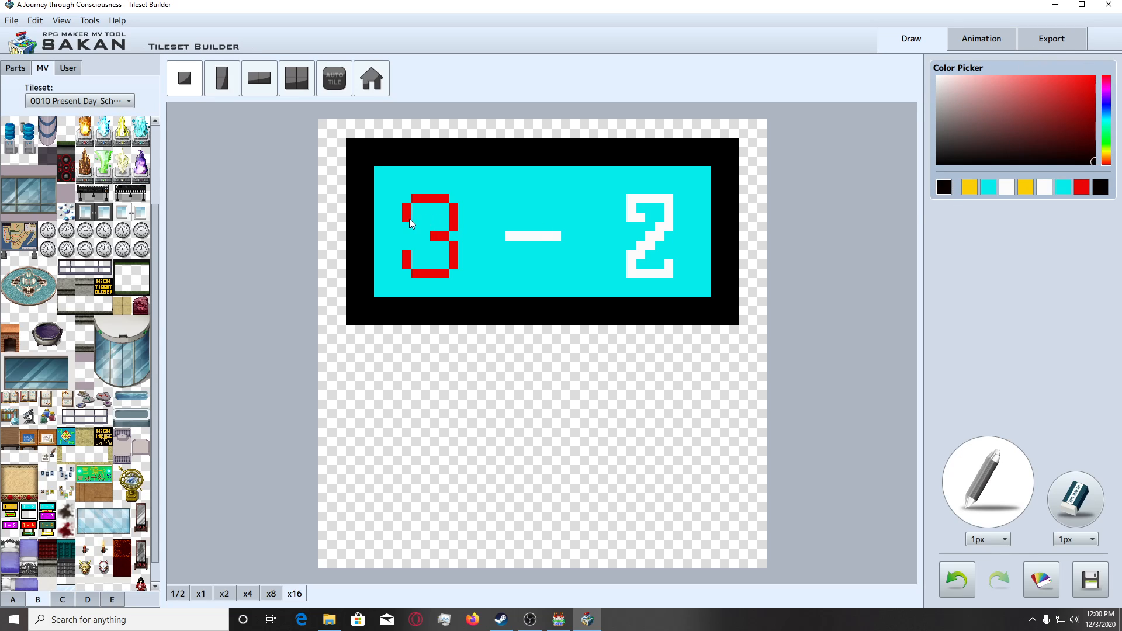
mouse_move(409, 218)
left_mouse_down()
mouse_move(417, 202)
mouse_move(456, 212)
mouse_move(453, 230)
mouse_move(407, 264)
left_mouse_up()
key("ctrl+z")
left_click(435, 237)
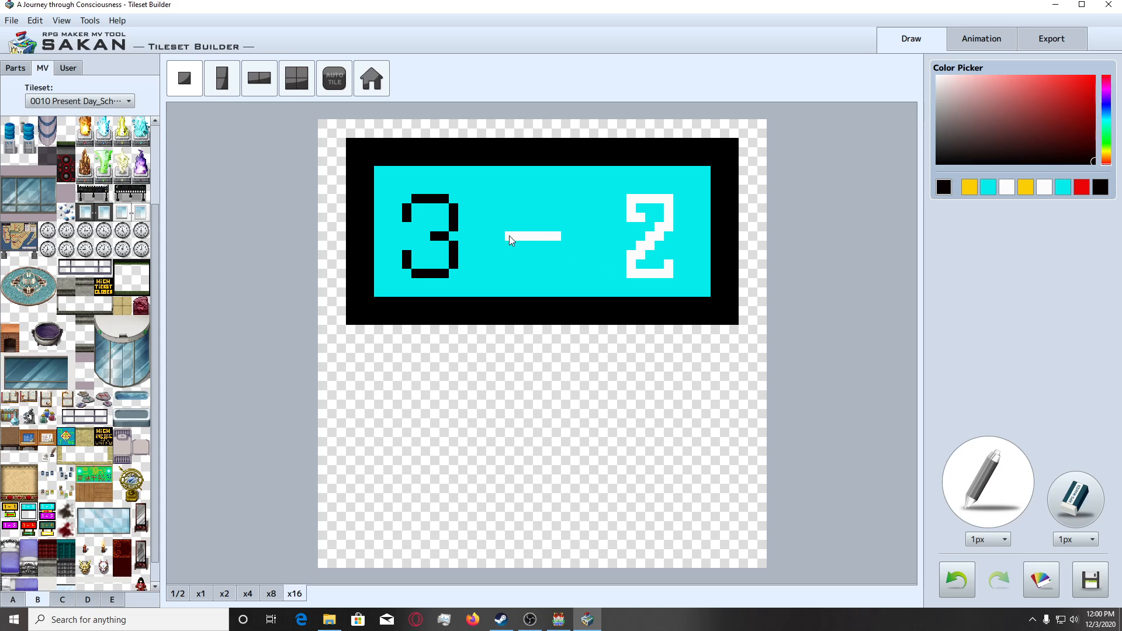
Recolor the sign's white dash and the white 2 in black.
left_click_drag(509, 236, 561, 236)
mouse_move(630, 217)
left_mouse_down()
mouse_move(640, 215)
mouse_move(632, 199)
mouse_move(666, 207)
left_mouse_up()
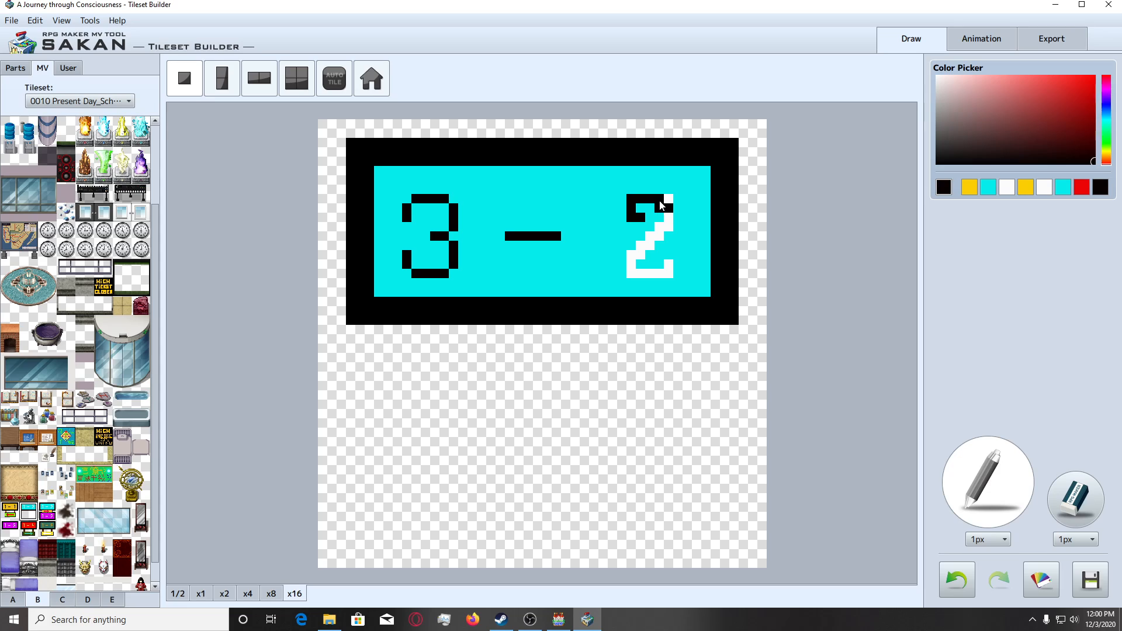
key("ctrl+z")
left_click(670, 199)
mouse_move(639, 215)
left_mouse_down()
mouse_move(631, 205)
mouse_move(659, 202)
mouse_move(670, 229)
mouse_move(631, 275)
mouse_move(669, 274)
mouse_move(670, 264)
left_mouse_up()
Add the finished 3 - 2 sign to the user tiles.
left_click(70, 71)
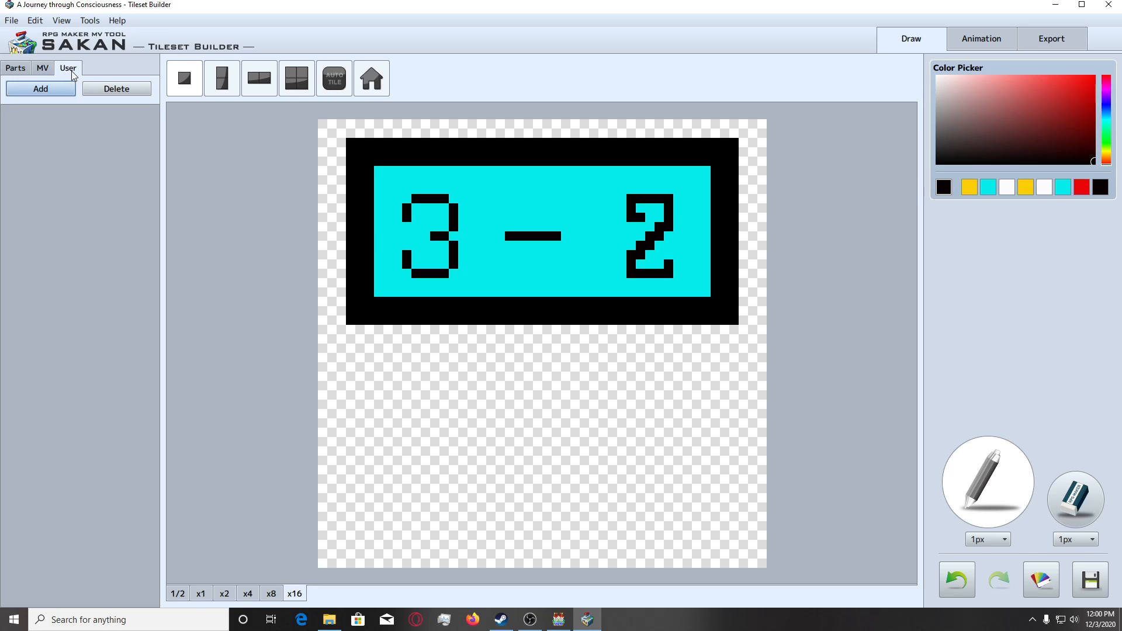
left_click(37, 90)
left_click(47, 73)
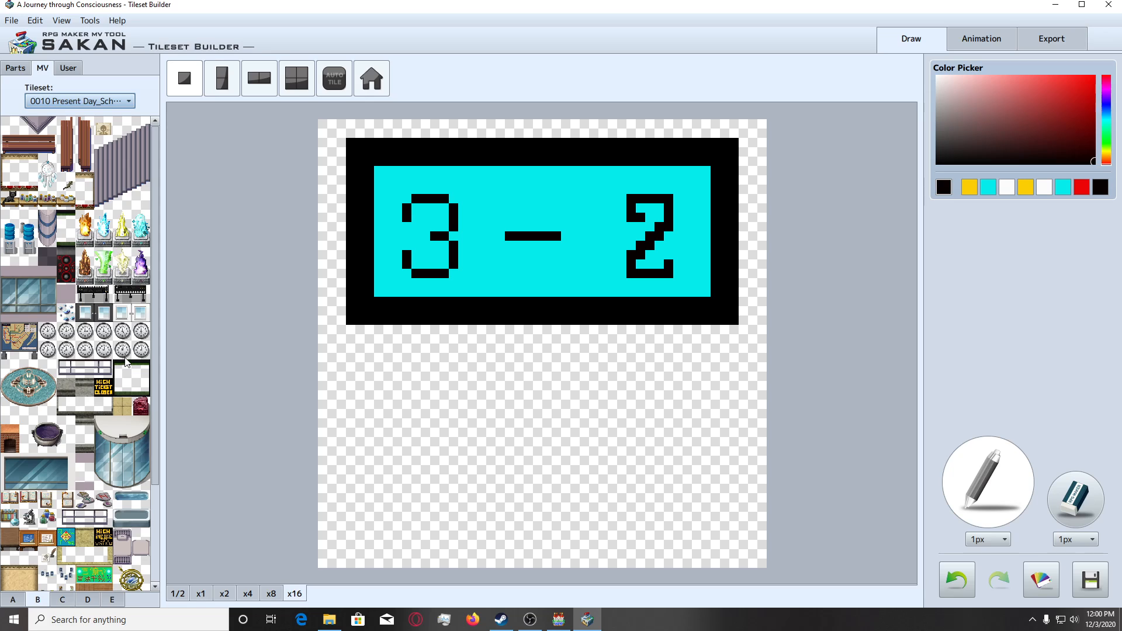
Browse the D sheet of the 0013 NEW_SCHOOL LAYOUT tileset and load the lower part of its brown board onto the canvas.
left_click(117, 105)
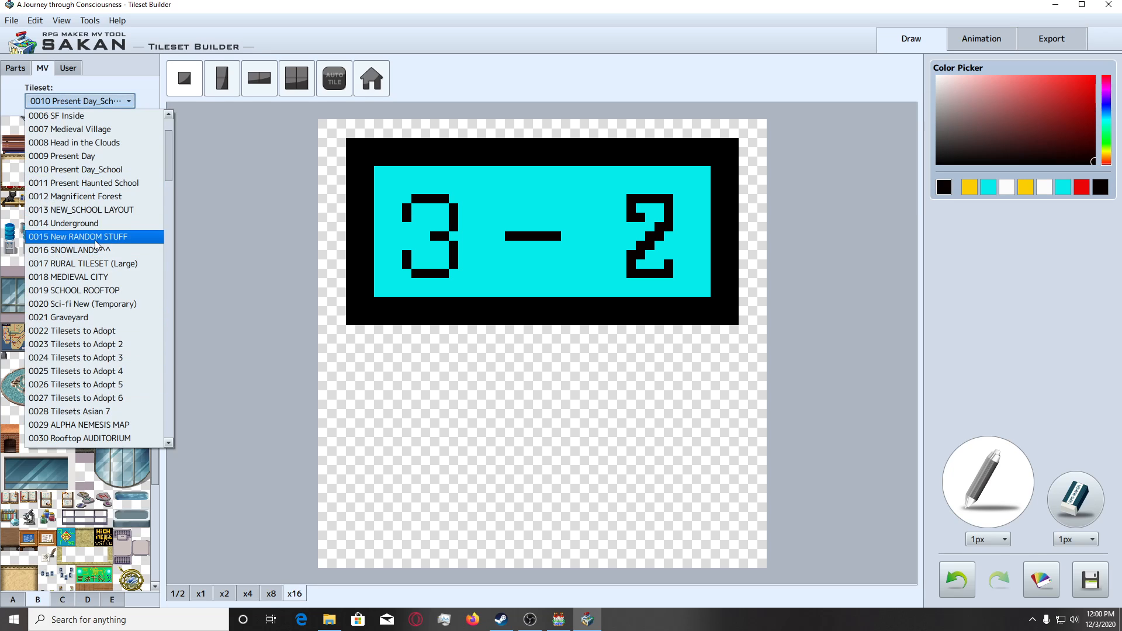
left_click(87, 211)
scroll(99, 387, "down", 3)
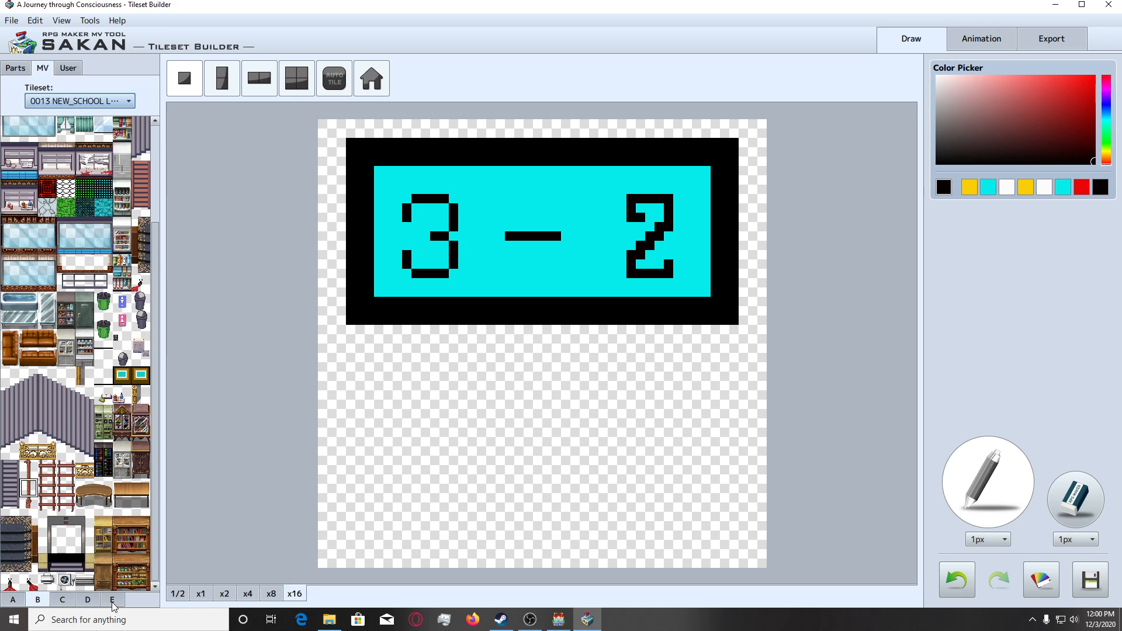
left_click(86, 601)
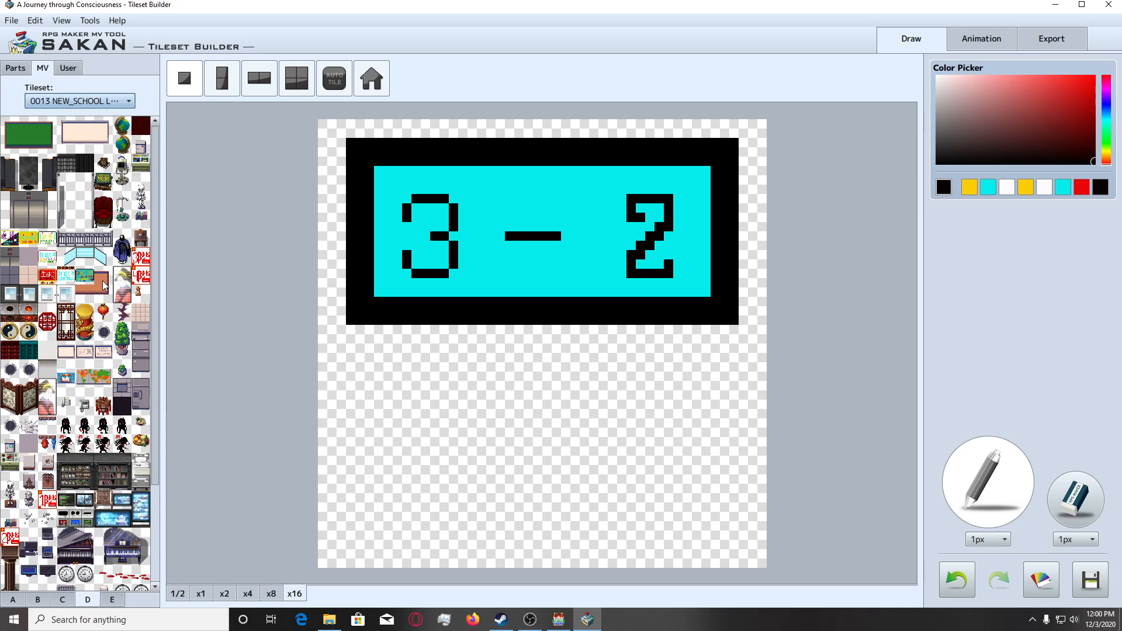
left_click(84, 291)
Load the saved 3 - 2 sign from the user tiles onto the canvas.
left_click(69, 69)
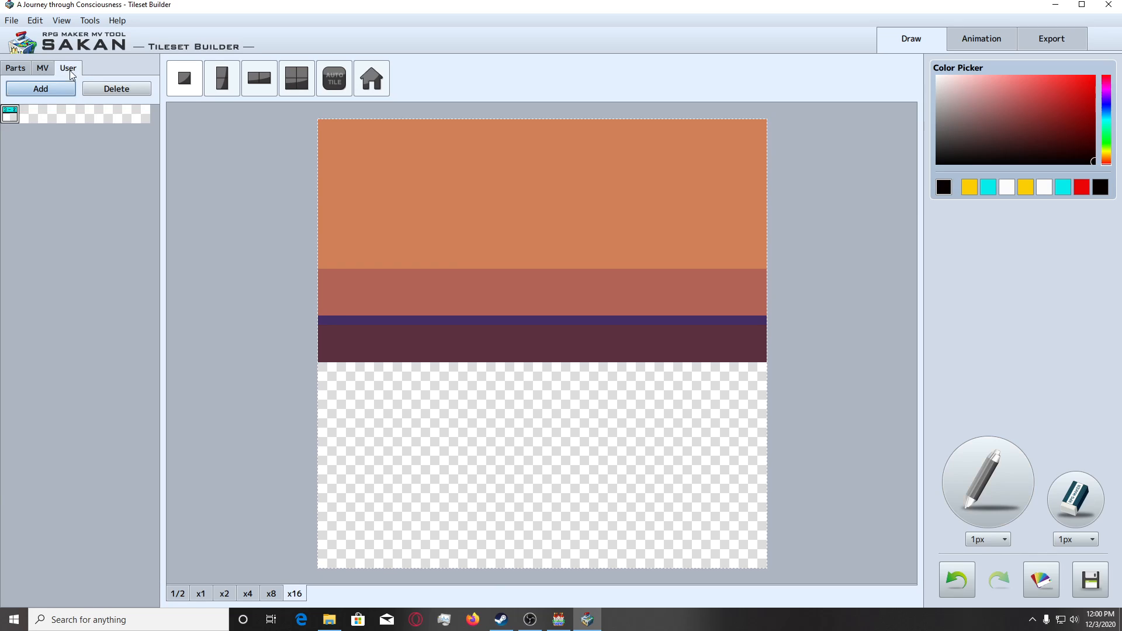
left_click(10, 113)
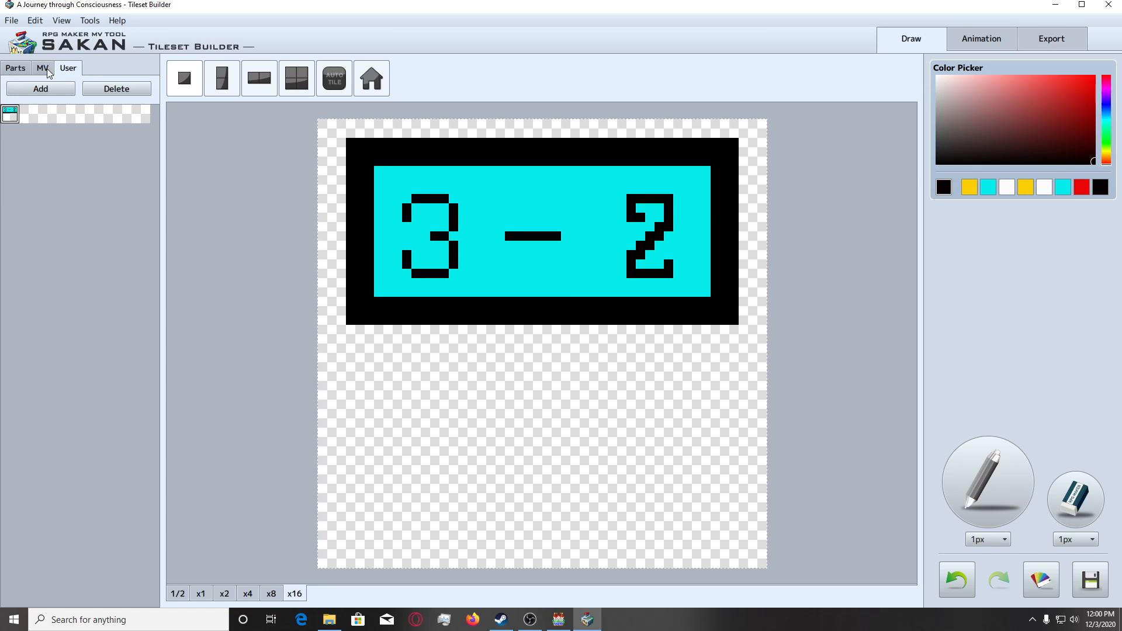
left_click(43, 68)
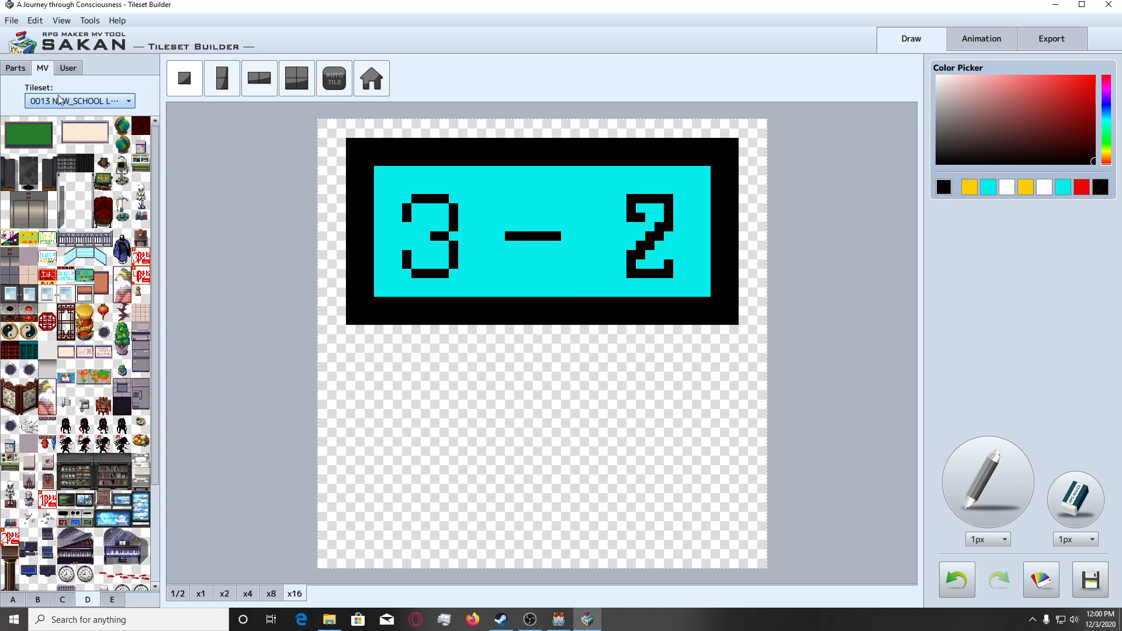
Start the tileset export and choose 0013 NEW_SCHOOL LAYOUT as the target tileset.
left_click(1058, 42)
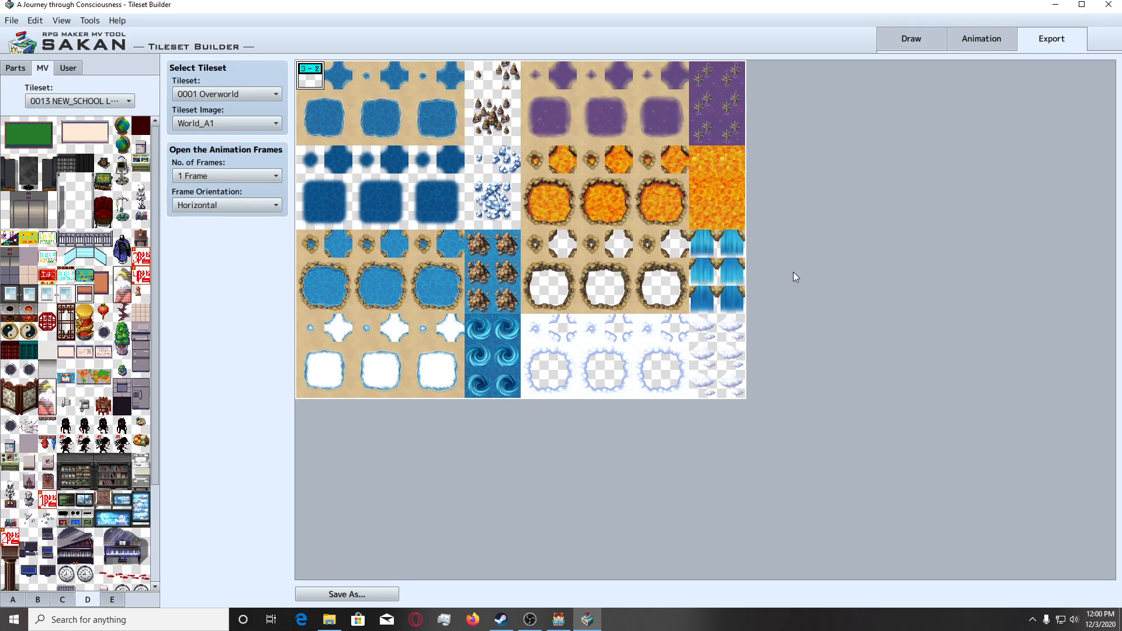
left_click(193, 94)
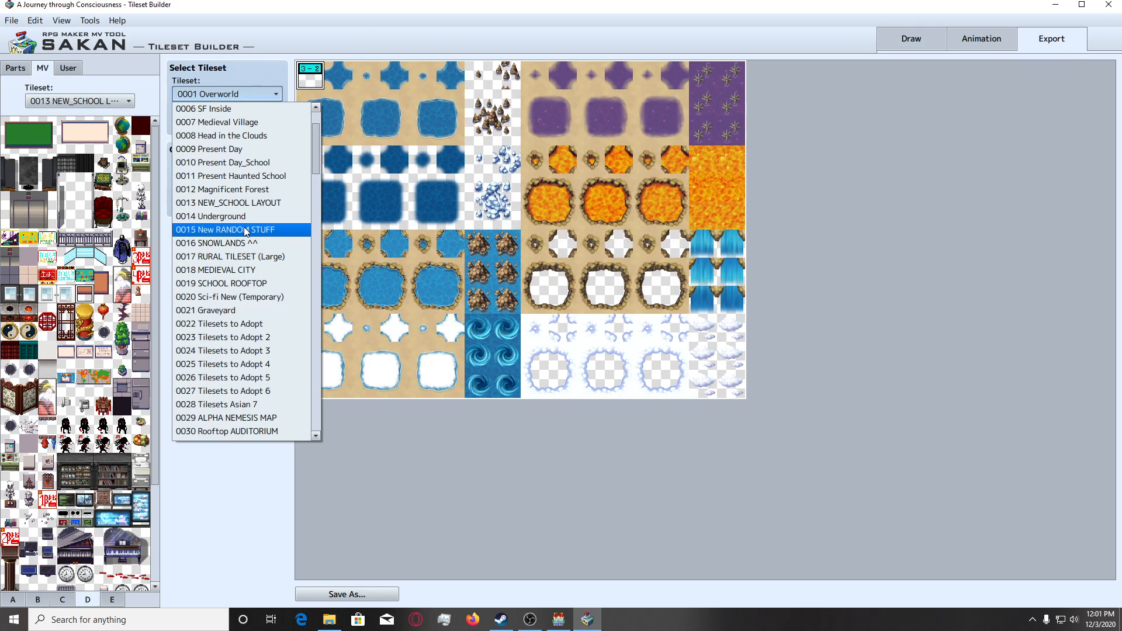
left_click(244, 230)
left_click(237, 95)
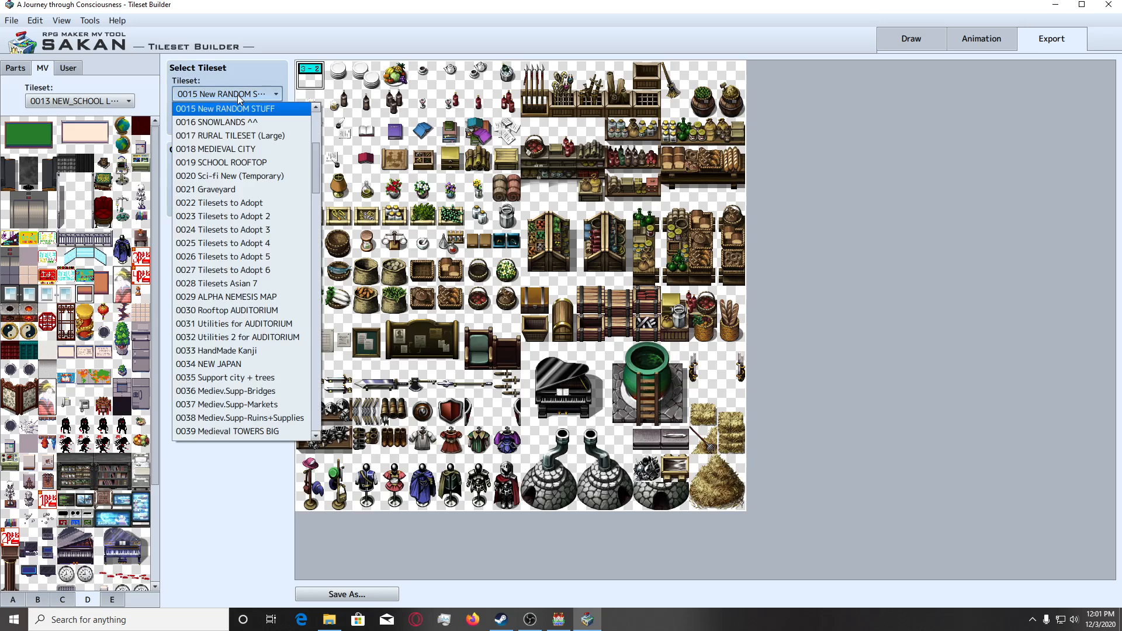
scroll(251, 126, "up", 1)
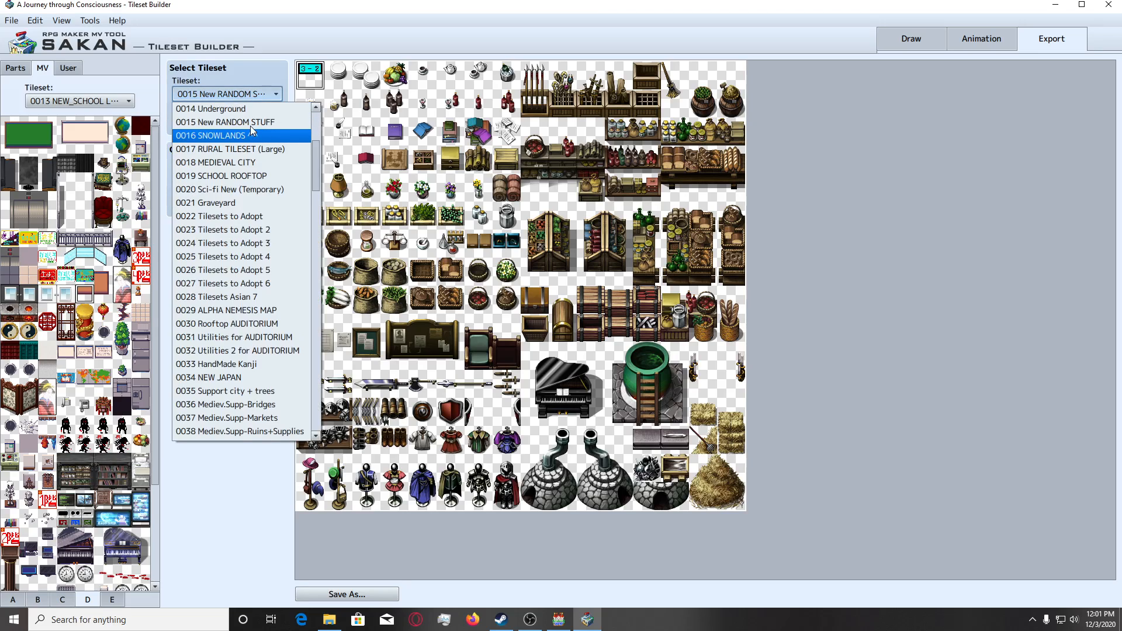
scroll(251, 129, "up", 1)
left_click(264, 110)
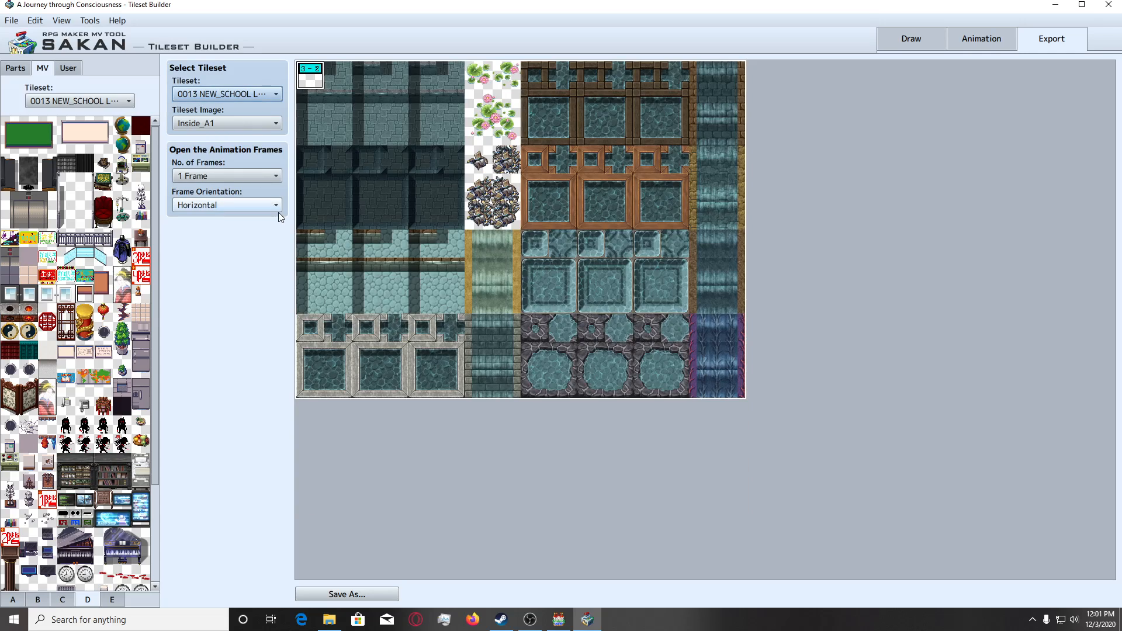
Select the VisuStella_Interior_D tileset image and place the sign in the empty slot directly below the teal board.
left_click(267, 124)
left_click(251, 231)
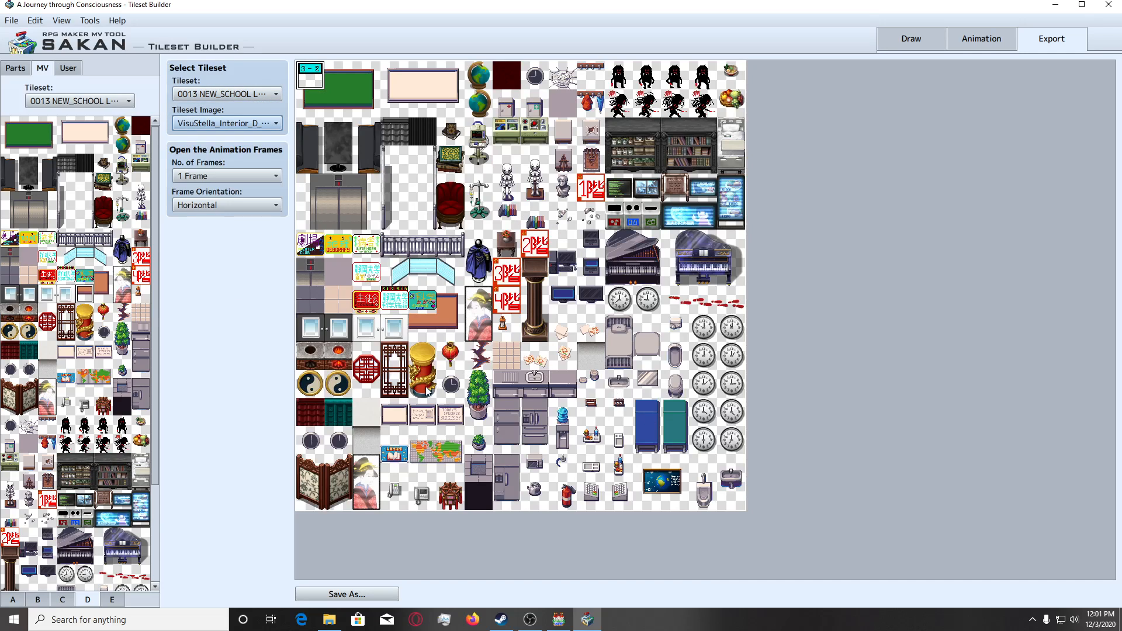
left_click(420, 329)
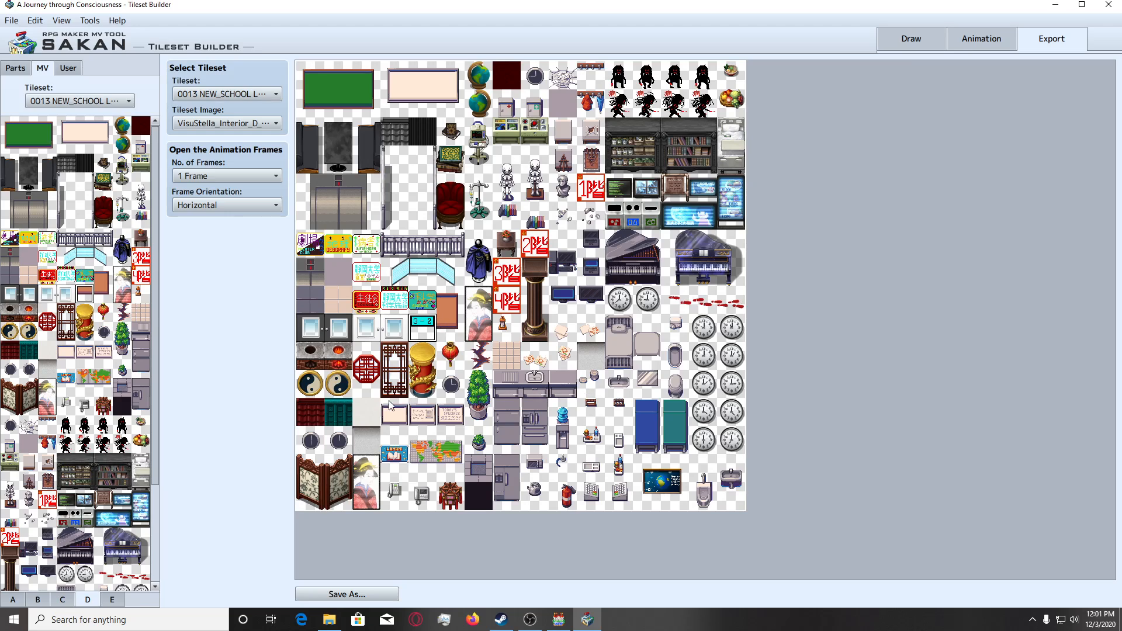
Save the edited tileset image over VisuStella_Interior_D_mod.png in the project's img/tilesets folder.
left_click(351, 592)
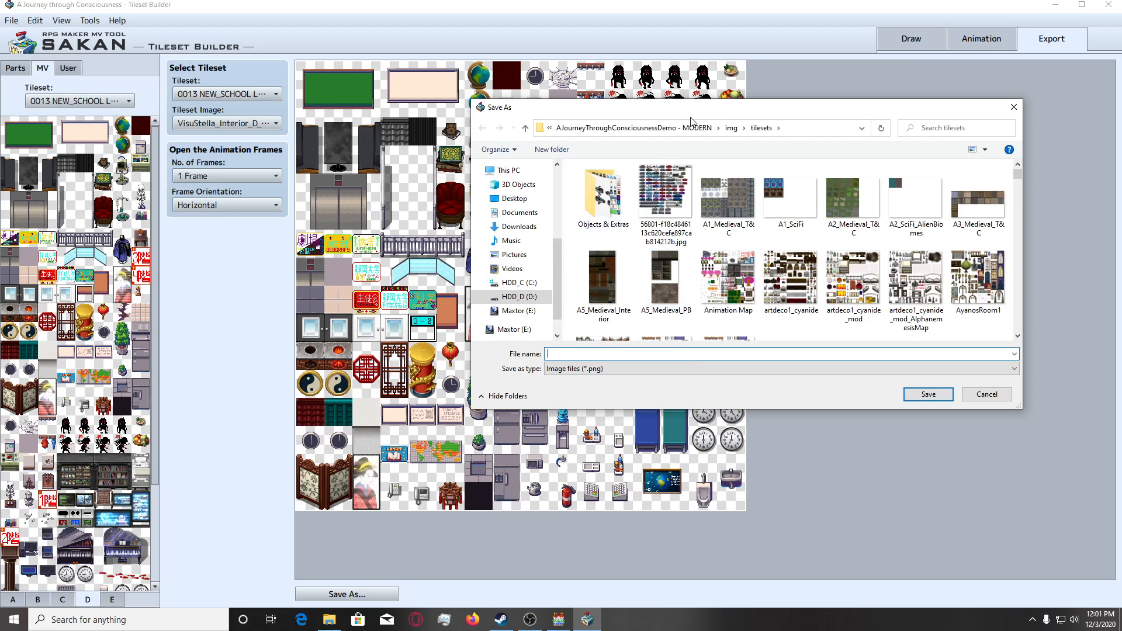
left_click_drag(701, 111, 758, 127)
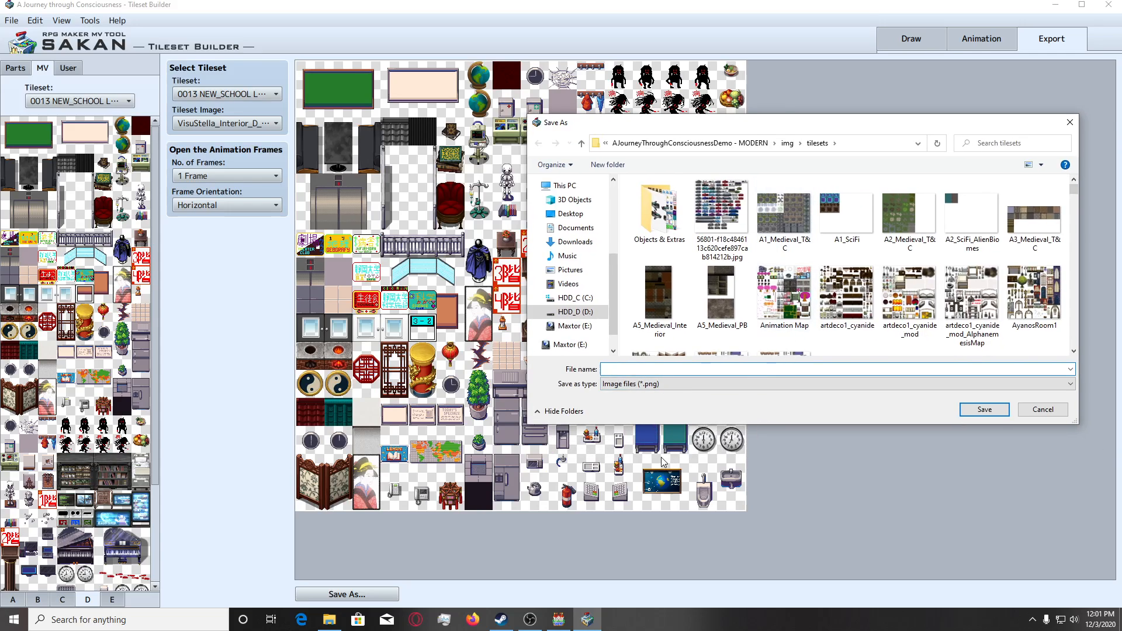
type("Visustella")
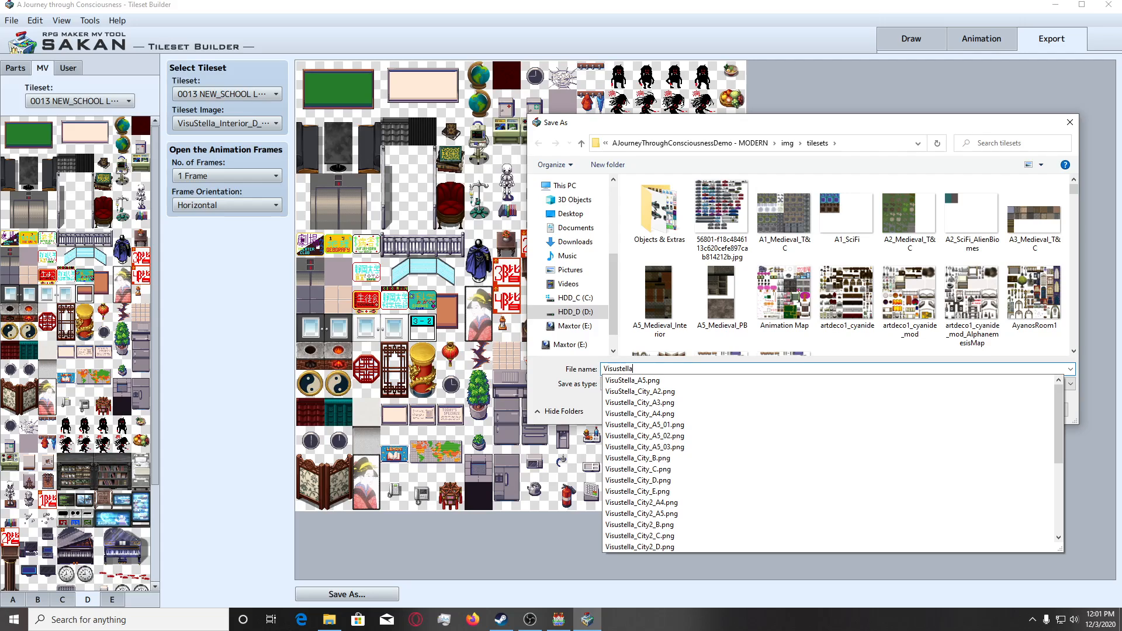
type("_Interior_")
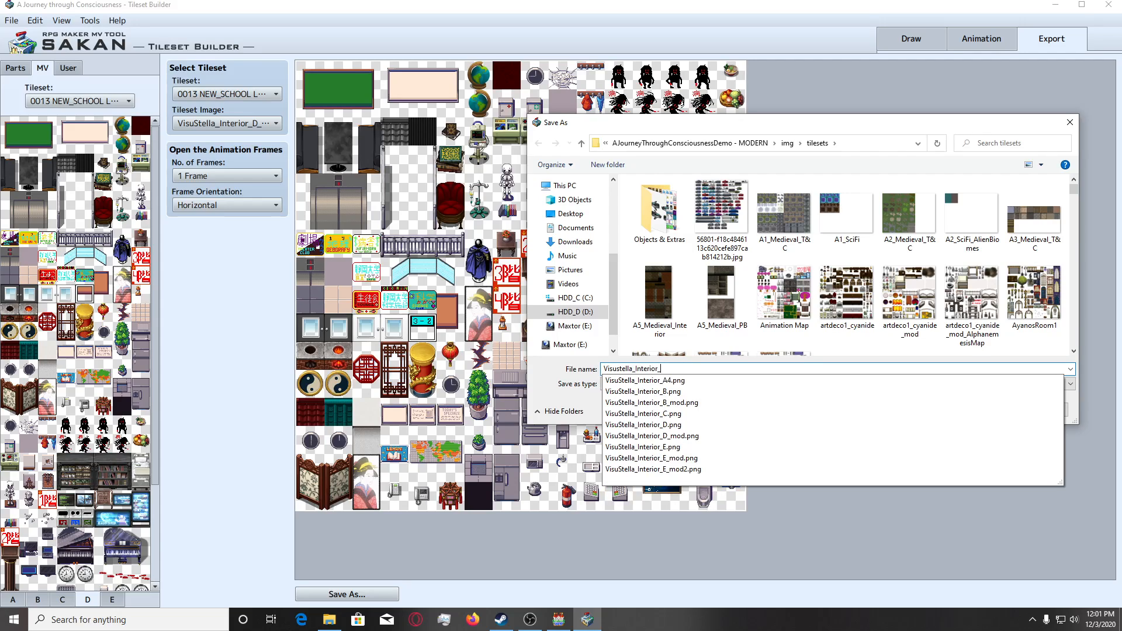
type("D")
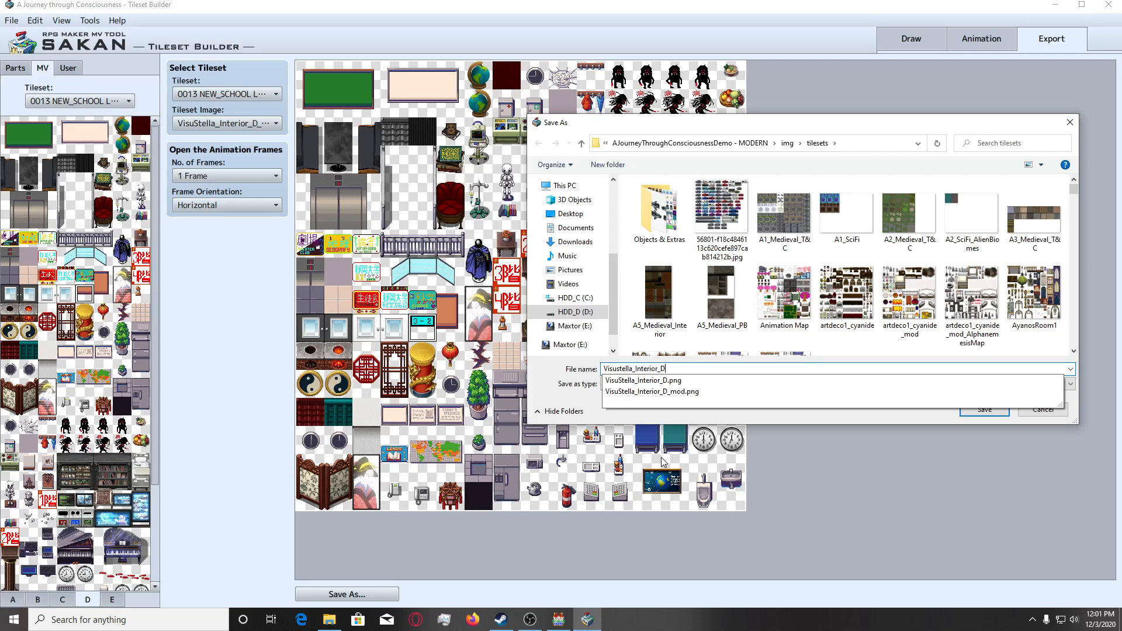
left_click(730, 393)
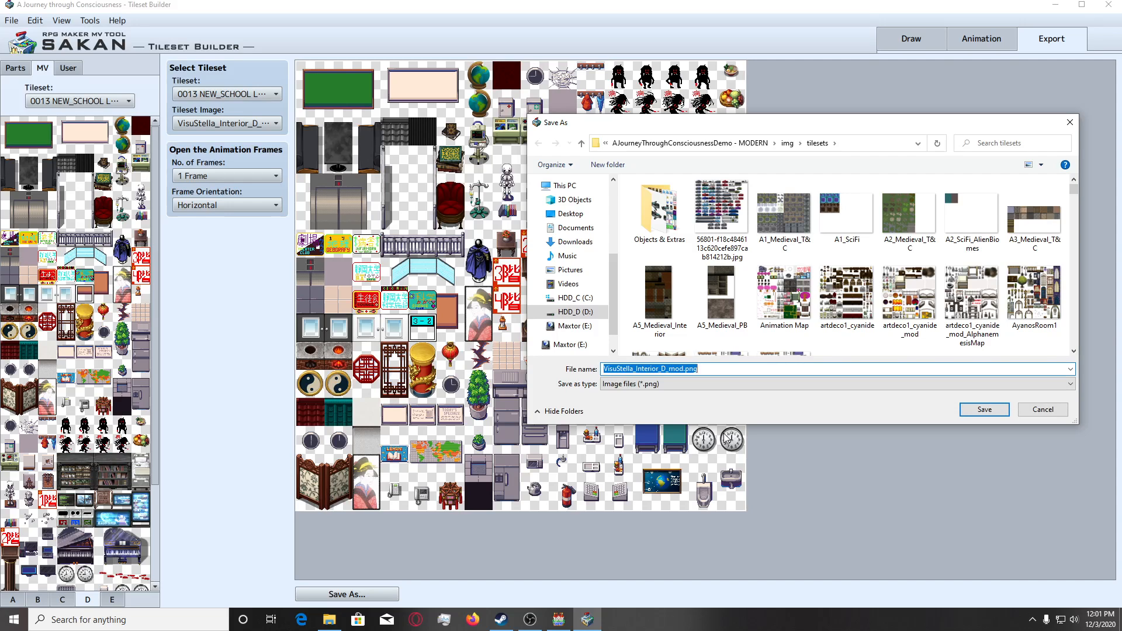
left_click(991, 415)
left_click(590, 312)
Switch to RPG Maker MV and examine the green-carpeted classroom and the central block of classrooms on University Floor 2 (3Kai).
key("alt+Tab")
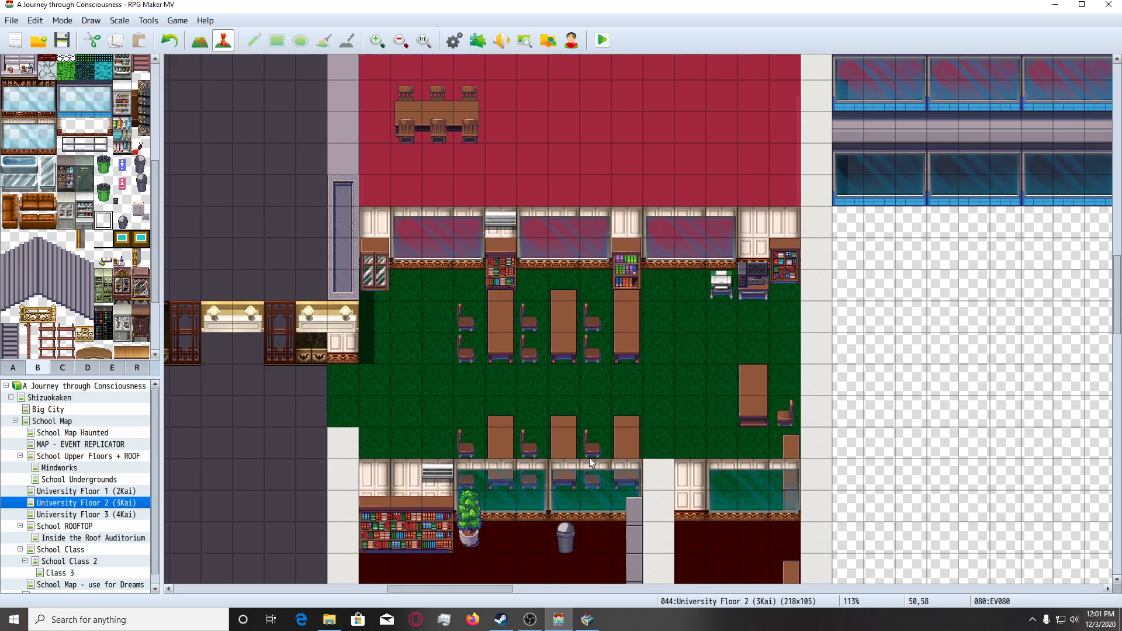
scroll(590, 462, "down", 3, "ctrl")
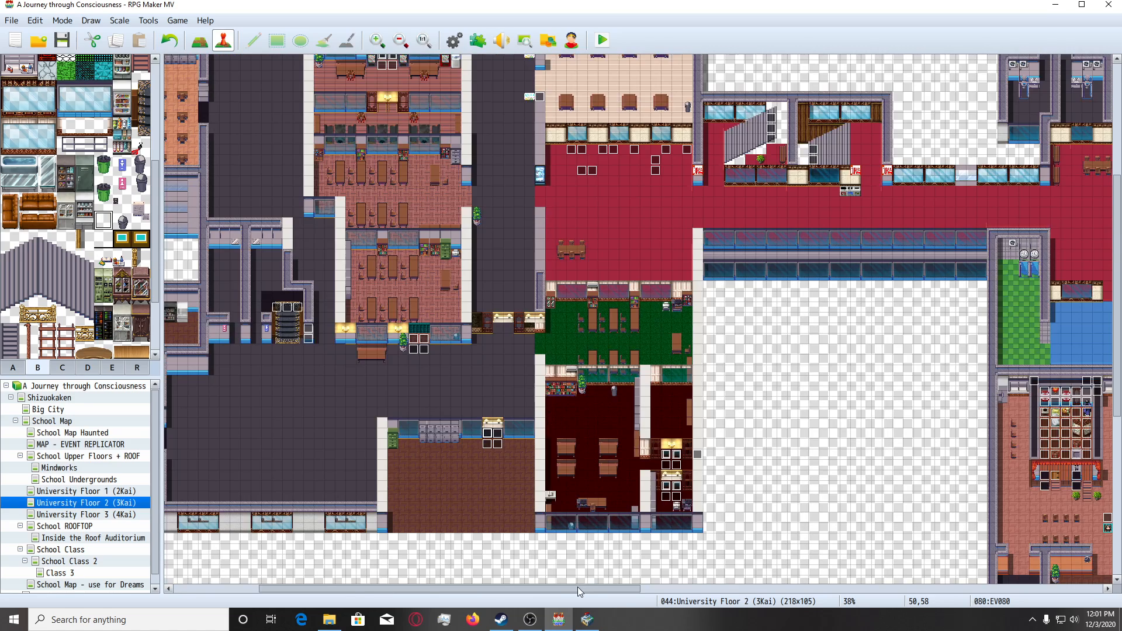
left_click_drag(578, 588, 600, 590)
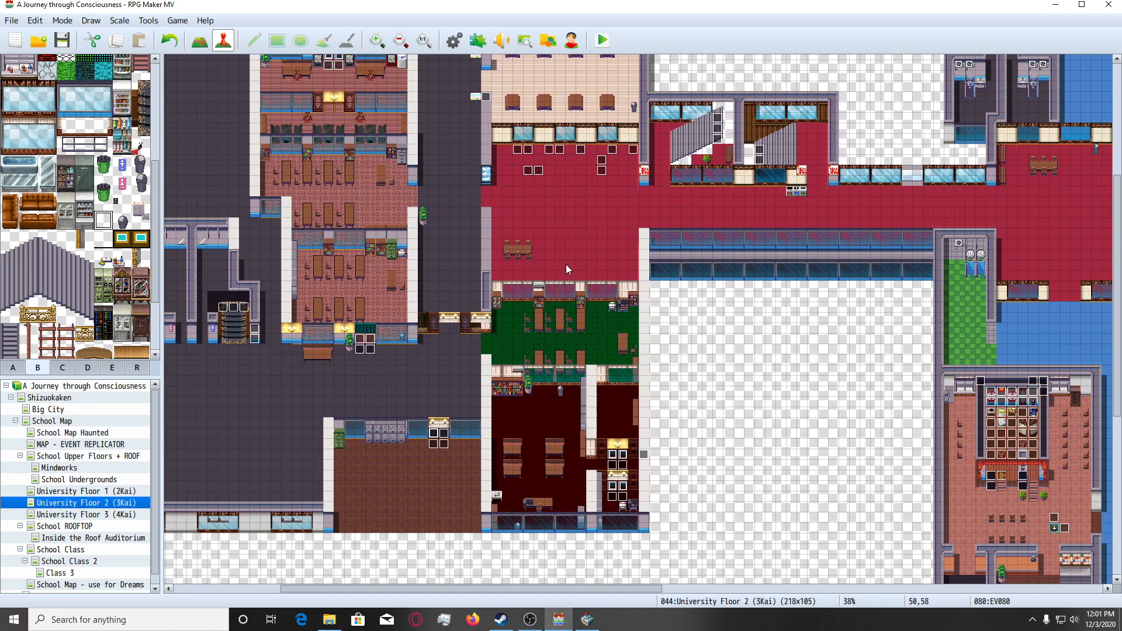
scroll(555, 345, "down", 3)
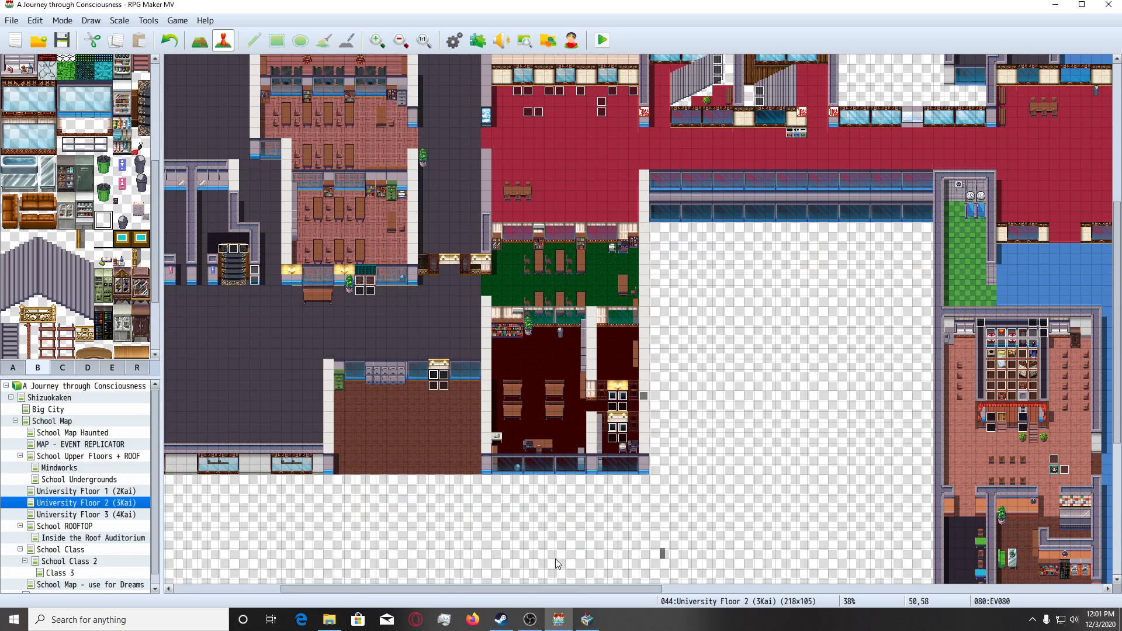
left_click_drag(573, 588, 468, 591)
scroll(547, 405, "up", 5)
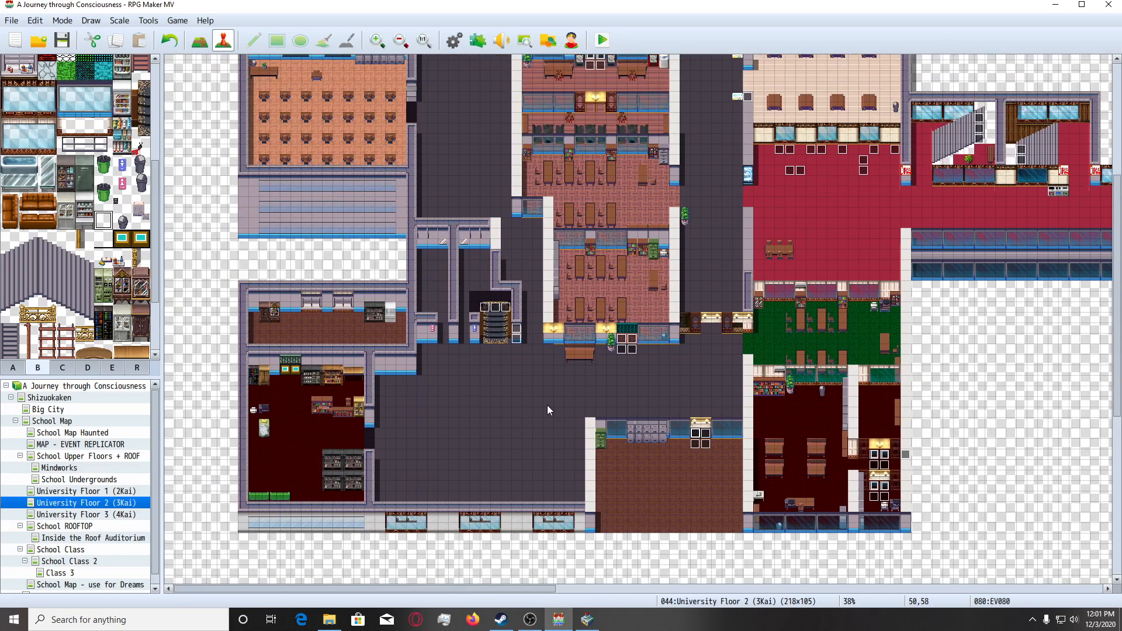
scroll(547, 405, "up", 6)
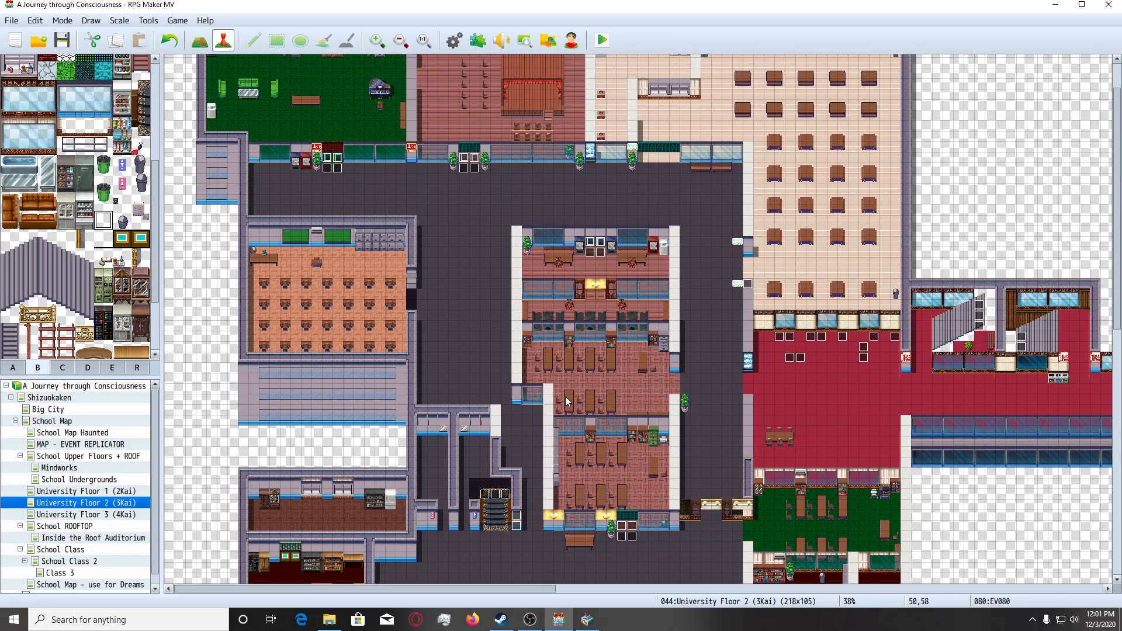
scroll(565, 409, "down", 4)
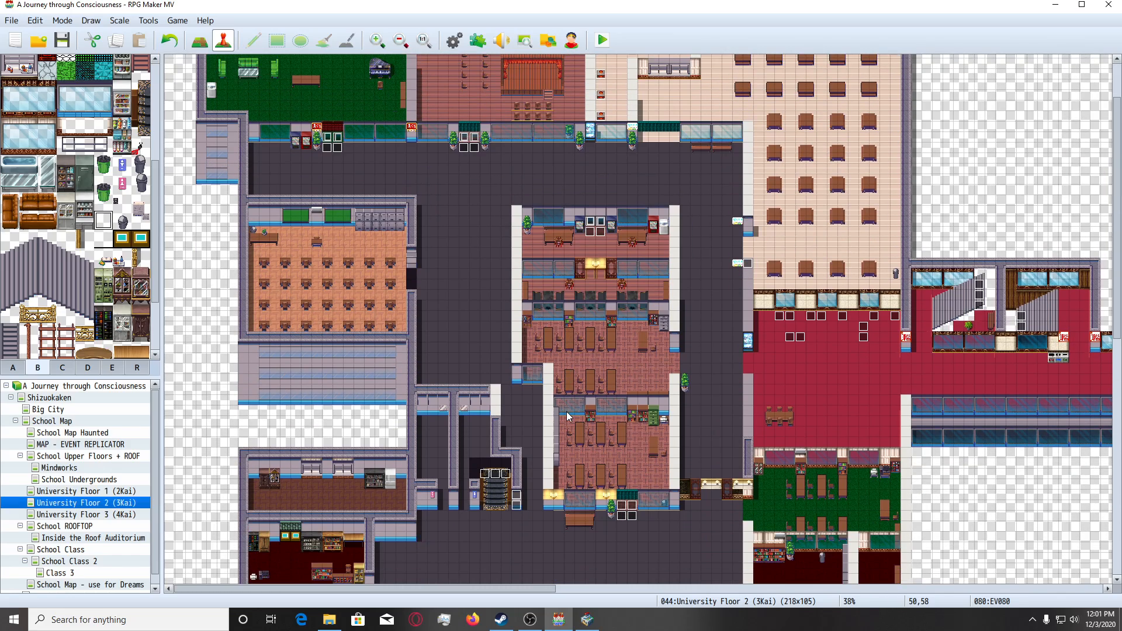
scroll(549, 240, "down", 1)
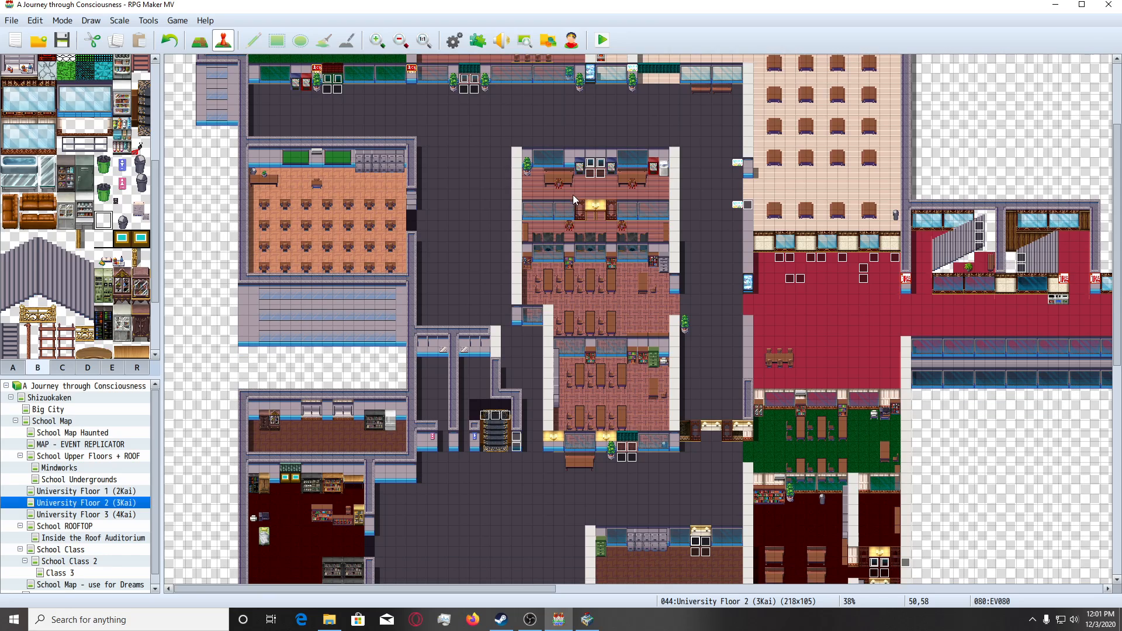
scroll(573, 194, "up", 5, "ctrl")
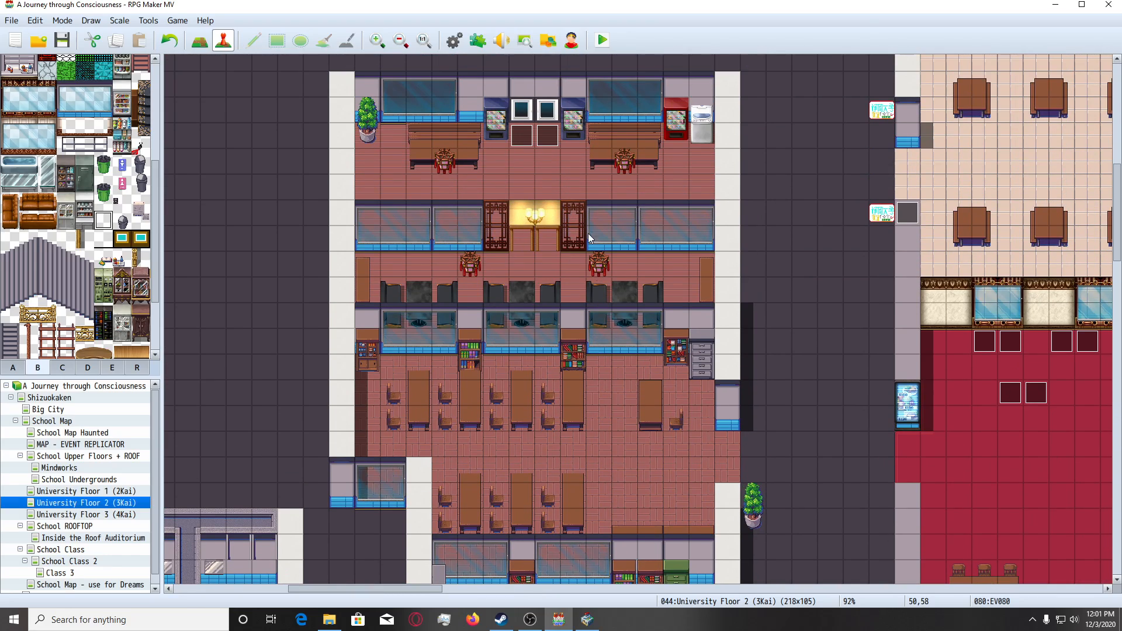
scroll(569, 246, "down", 5)
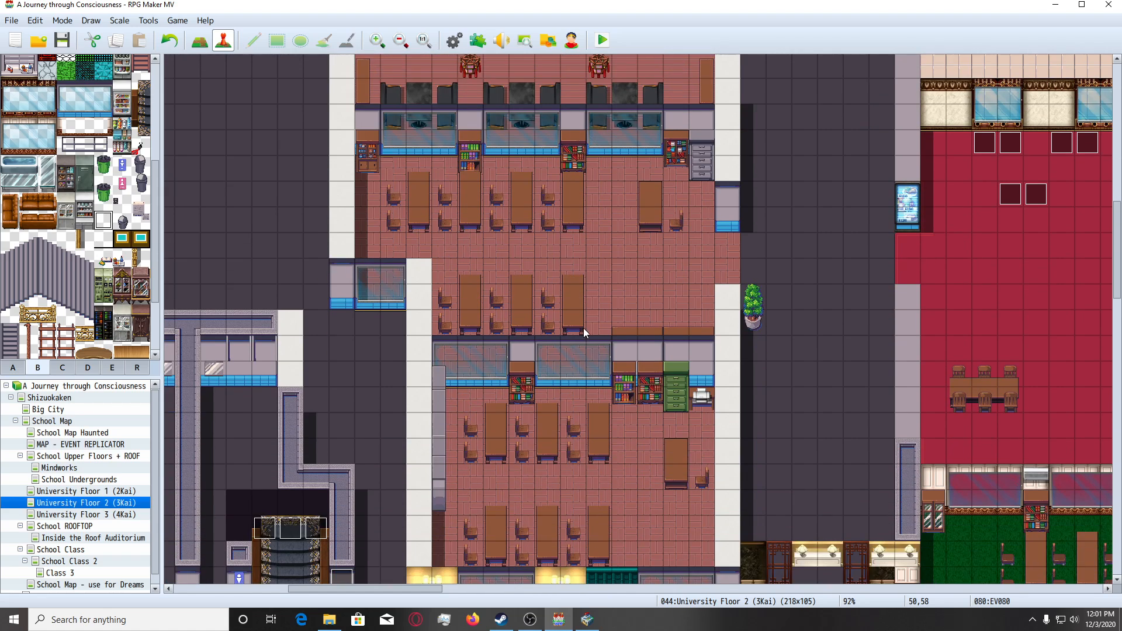
scroll(584, 409, "down", 4)
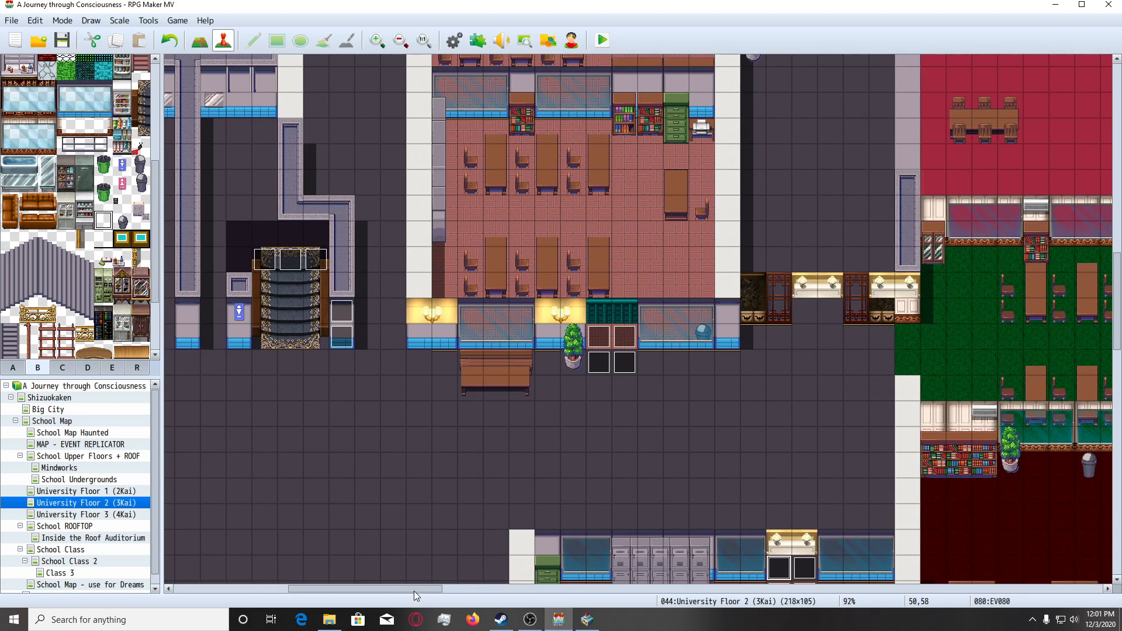
Survey the western rooms, corridors and remaining classrooms of University Floor 2 to see which rooms need number signs.
left_click_drag(413, 590, 305, 590)
scroll(427, 522, "down", 3)
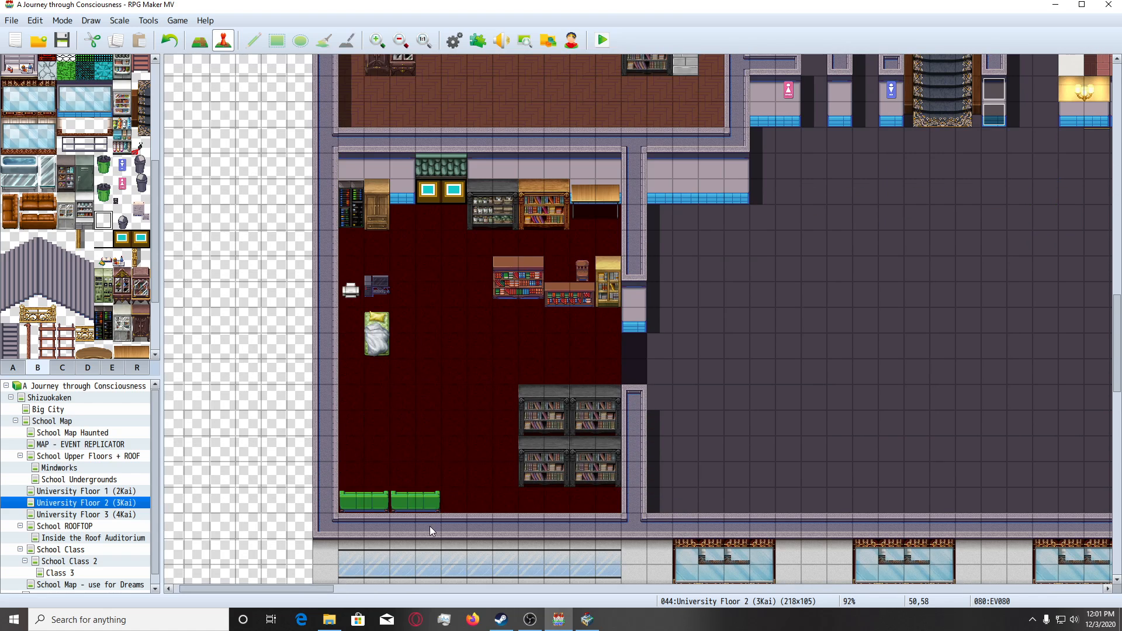
scroll(541, 341, "up", 5)
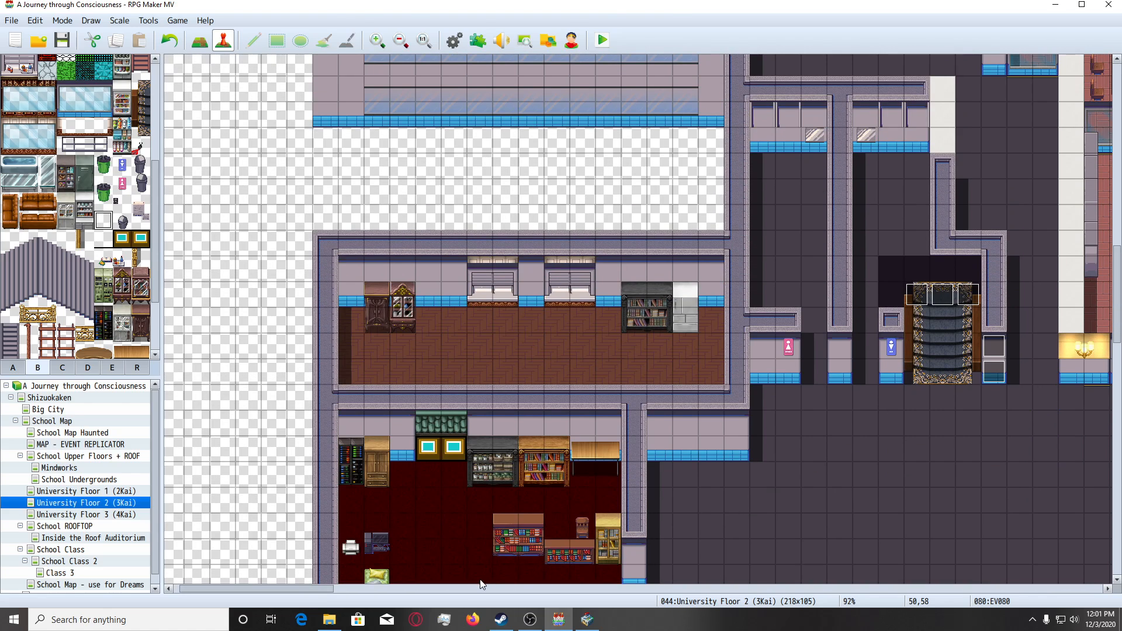
left_click_drag(304, 588, 437, 577)
scroll(468, 450, "down", 1, "ctrl")
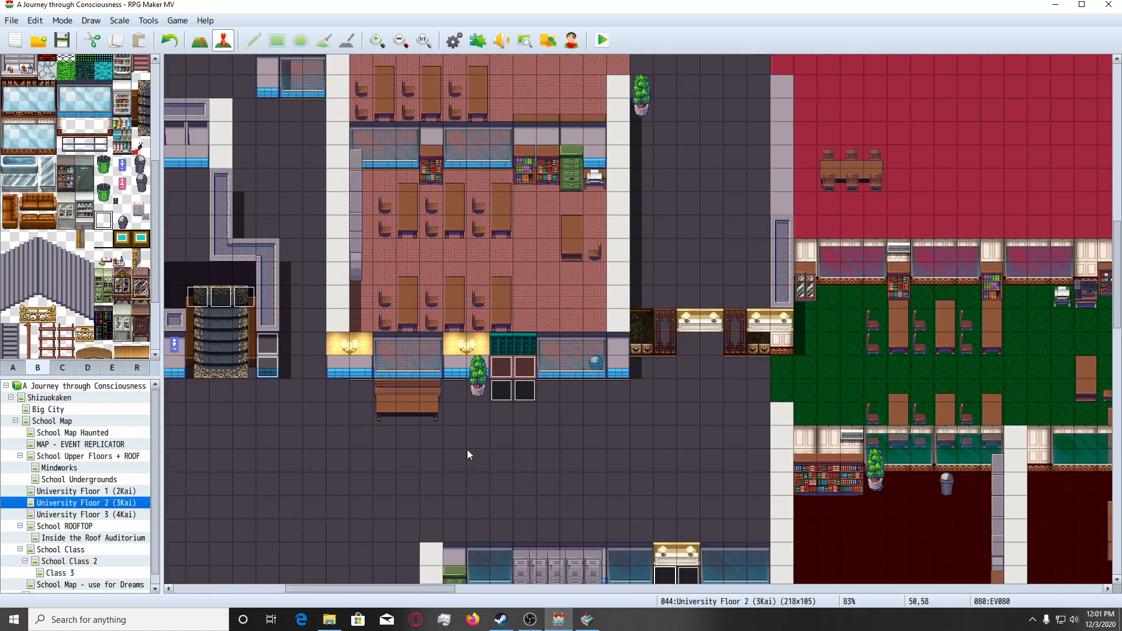
scroll(467, 449, "down", 5, "ctrl")
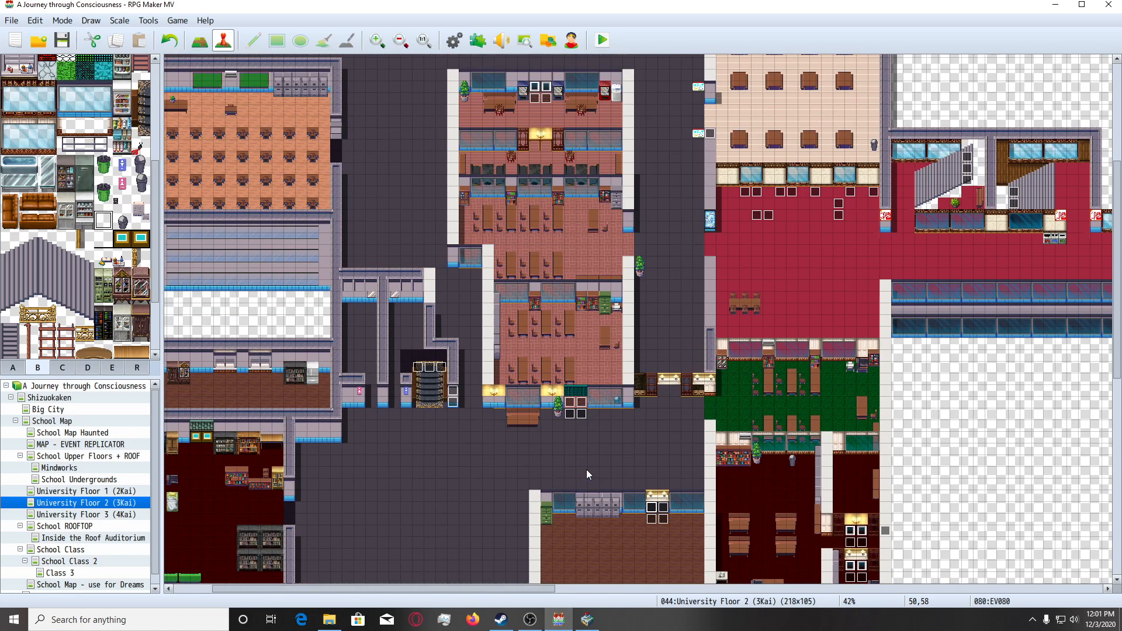
scroll(587, 469, "up", 1)
scroll(574, 339, "up", 6, "ctrl")
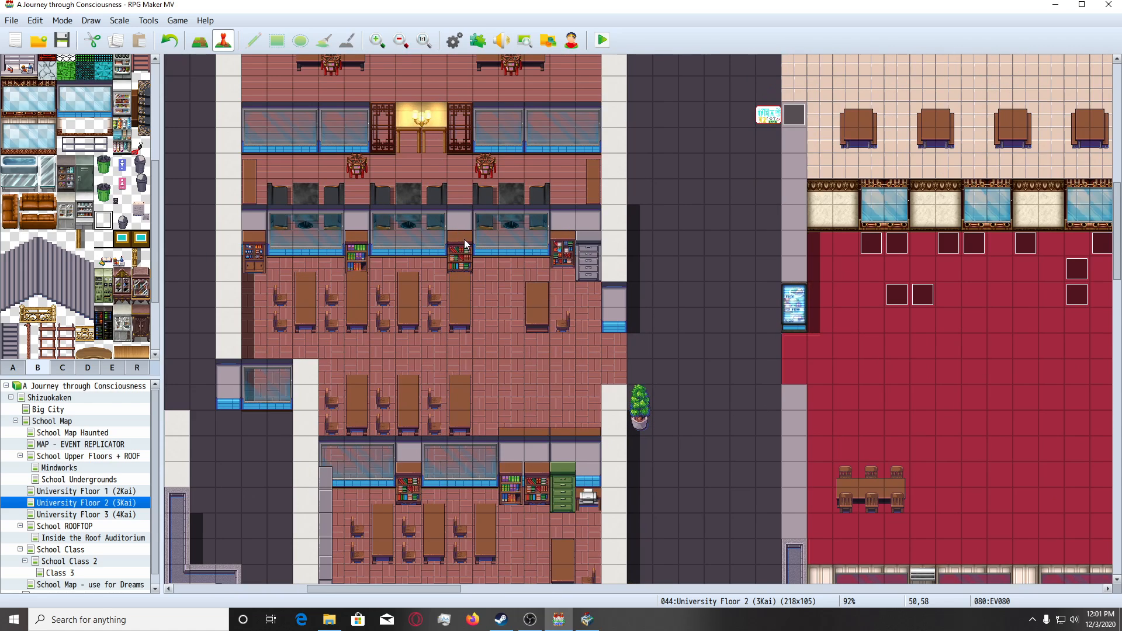
scroll(425, 187, "down", 2)
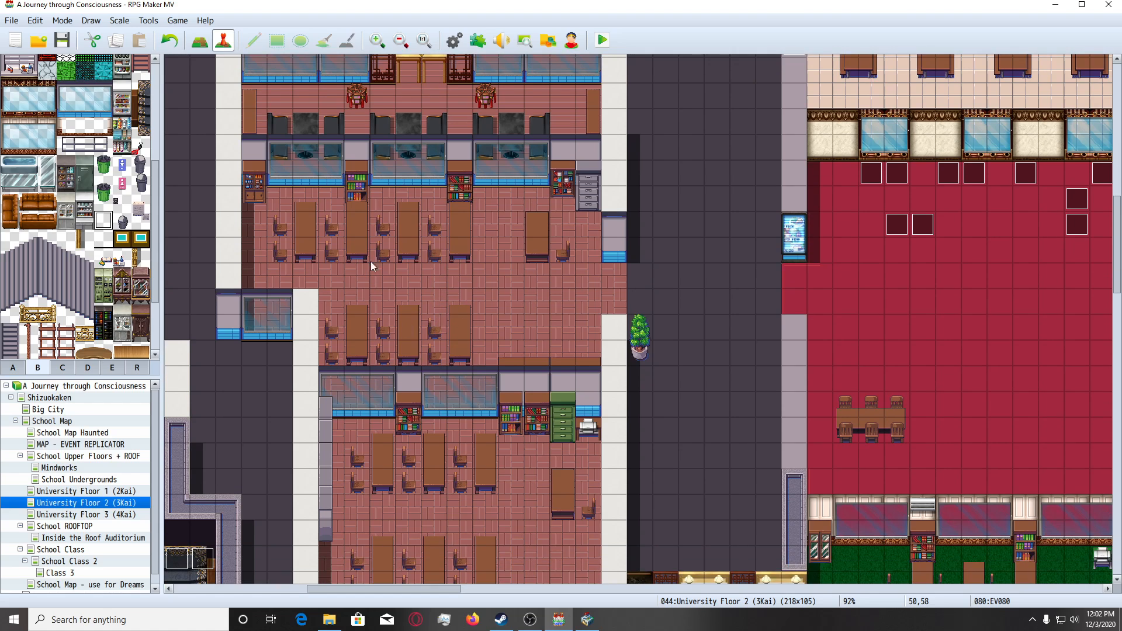
scroll(454, 378, "down", 4)
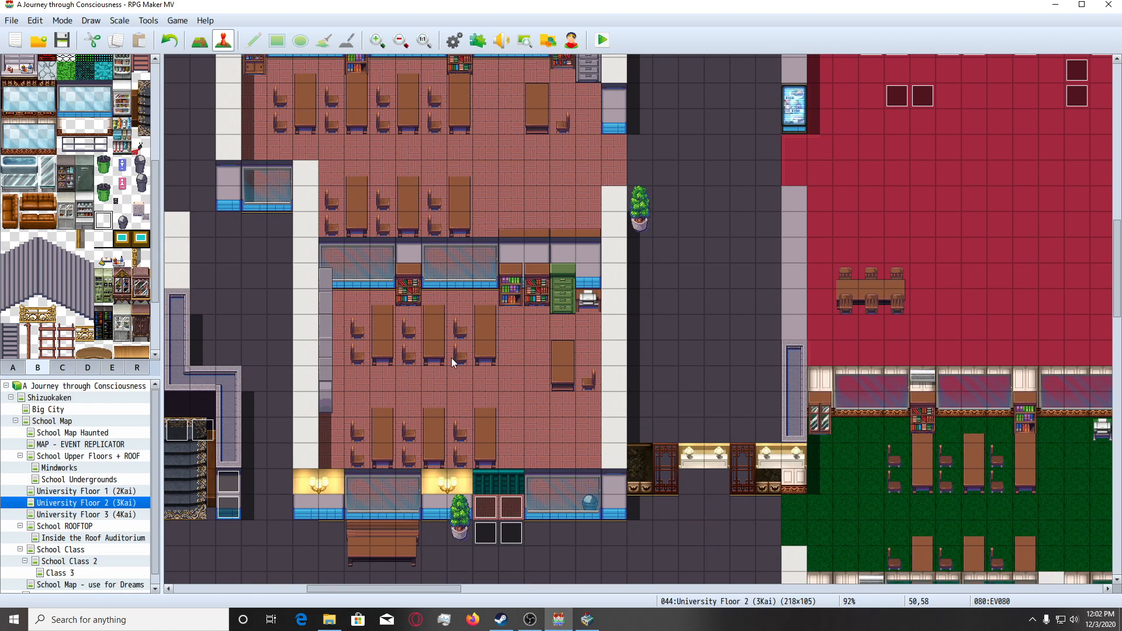
scroll(451, 358, "down", 6, "ctrl")
scroll(752, 511, "down", 2)
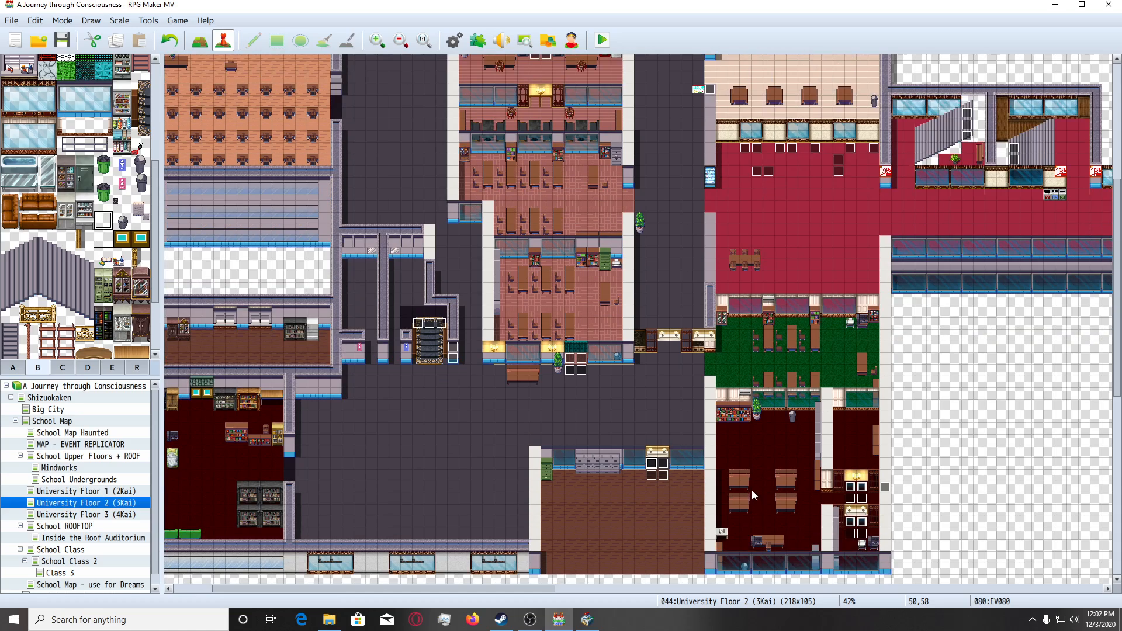
scroll(541, 338, "up", 2)
scroll(541, 316, "down", 3, "ctrl")
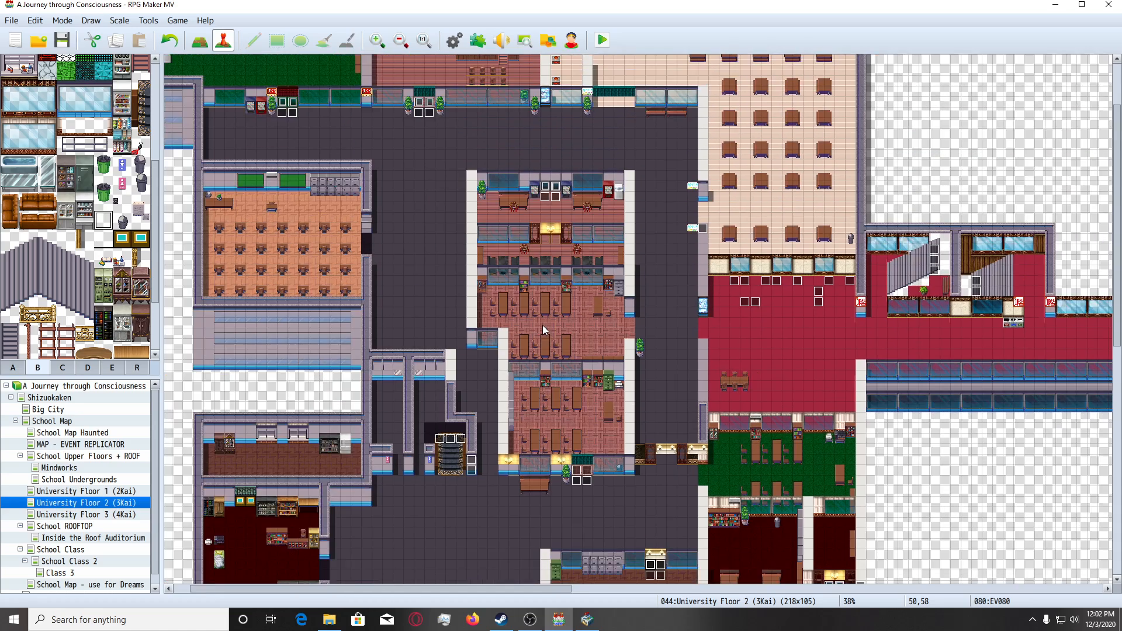
scroll(355, 247, "up", 1)
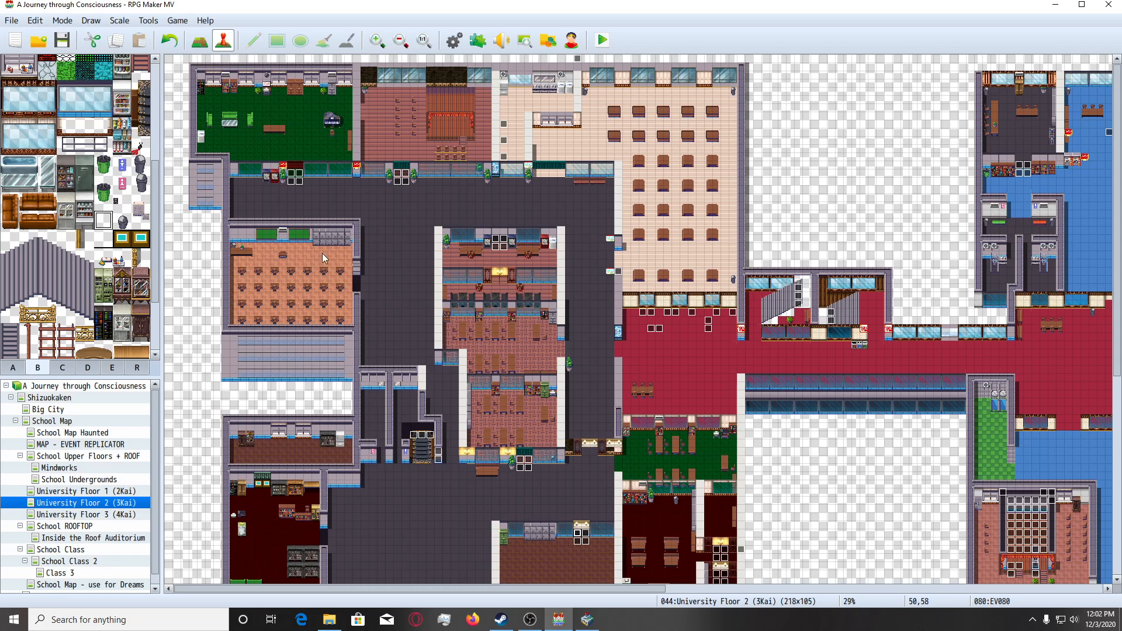
scroll(254, 306, "up", 1, "ctrl")
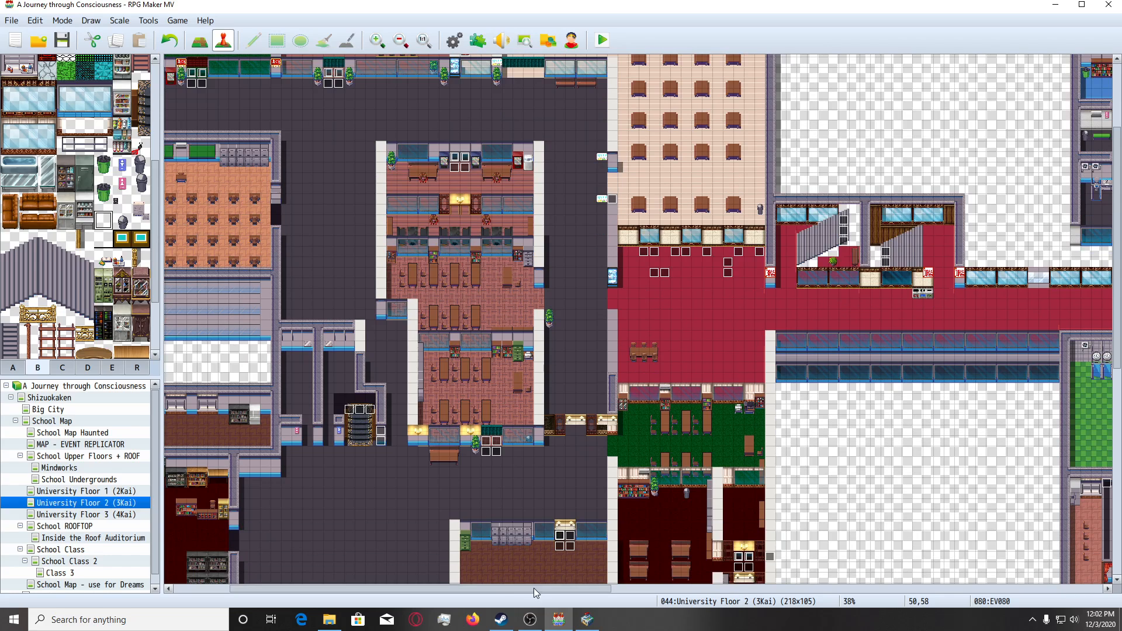
left_click_drag(534, 588, 510, 600)
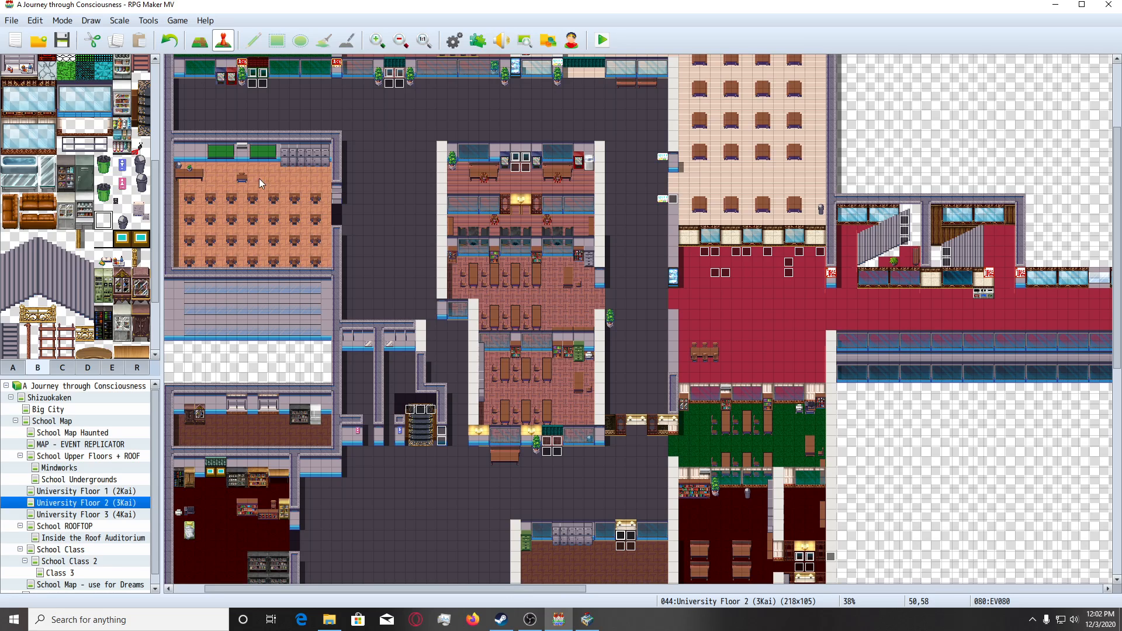
scroll(684, 301, "up", 8, "ctrl")
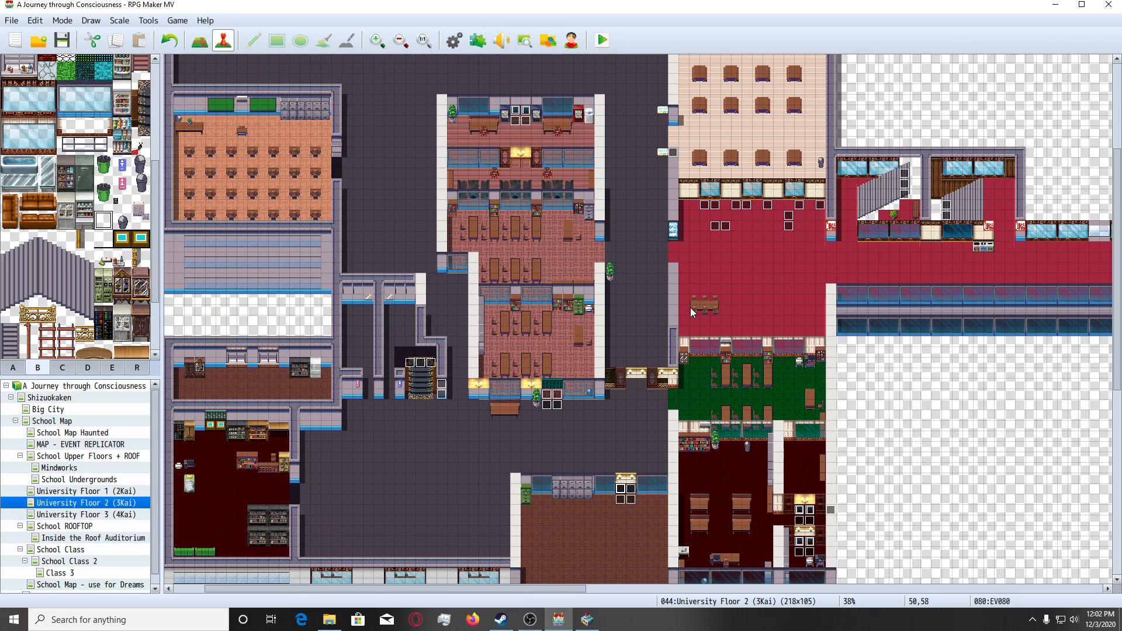
scroll(517, 390, "down", 8)
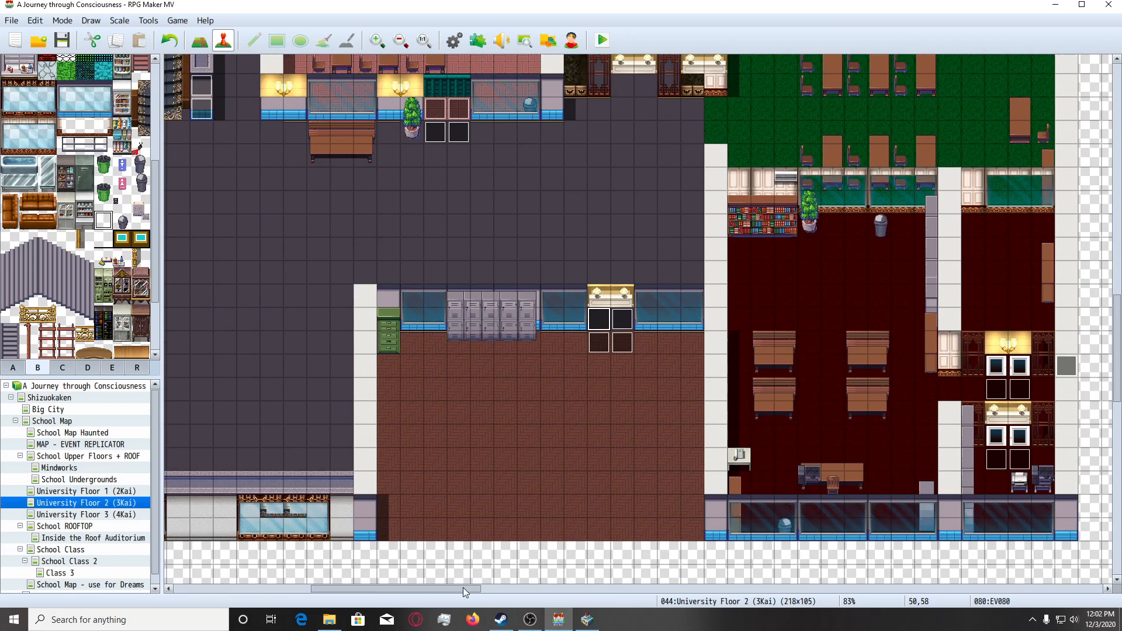
Switch to SAKAN's drawing canvas and pencil the flag of a yellow 1 over the 2 on the sign.
left_click(587, 619)
left_click(78, 67)
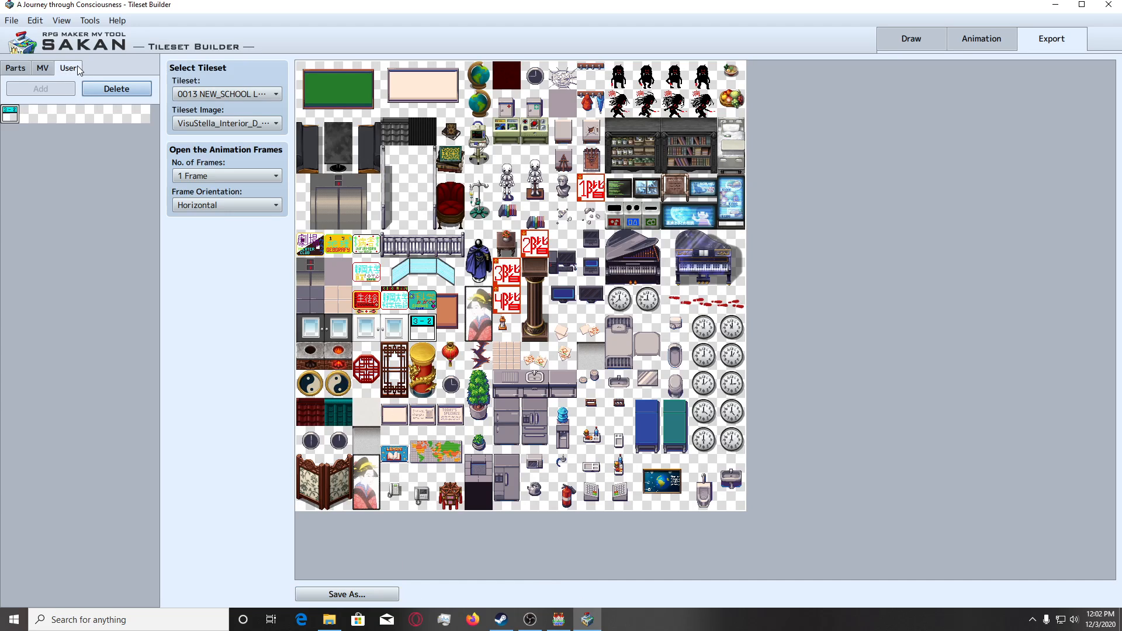
left_click(916, 37)
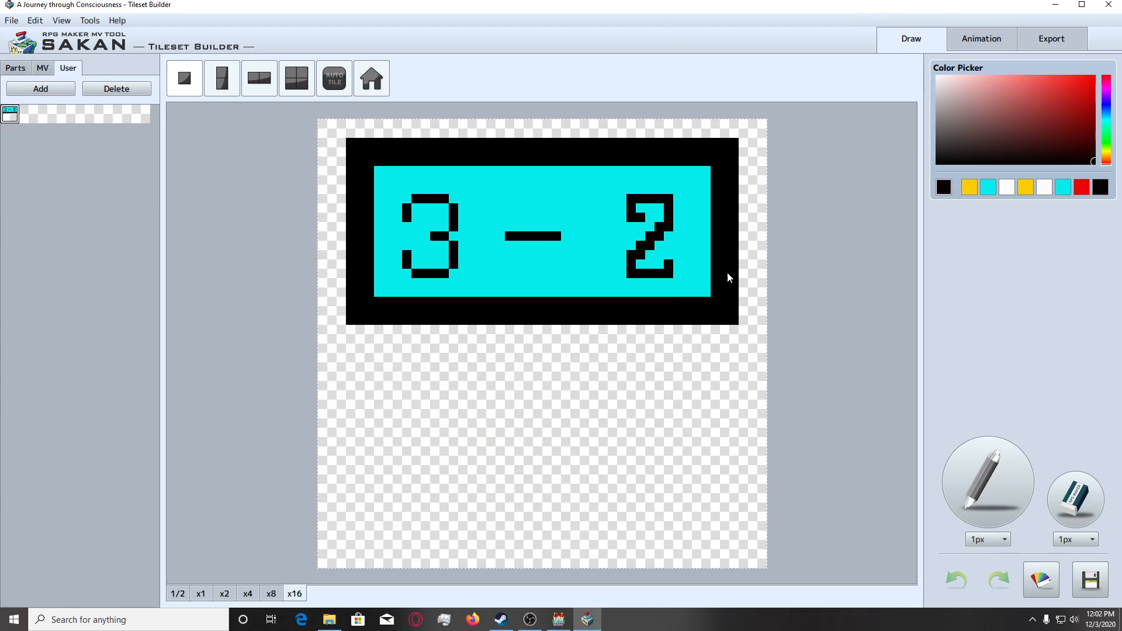
left_click(1012, 482)
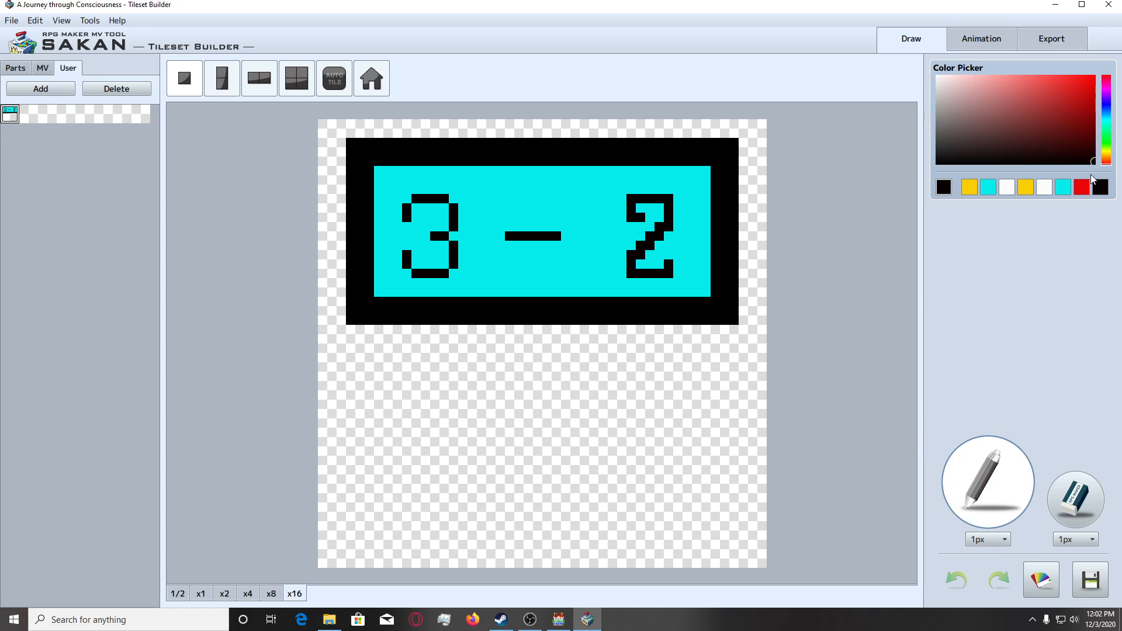
left_click(969, 186)
left_click(631, 227)
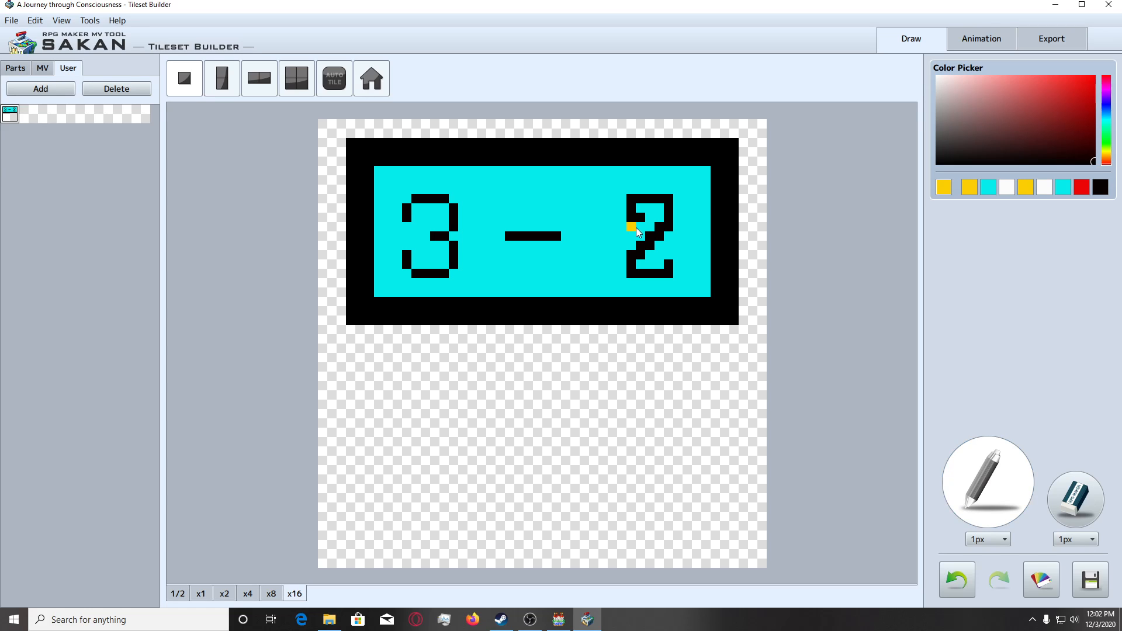
left_click_drag(637, 228, 631, 219)
left_click(649, 206)
left_click(667, 199)
left_click(661, 201)
left_click(671, 209)
left_click_drag(667, 245, 668, 270)
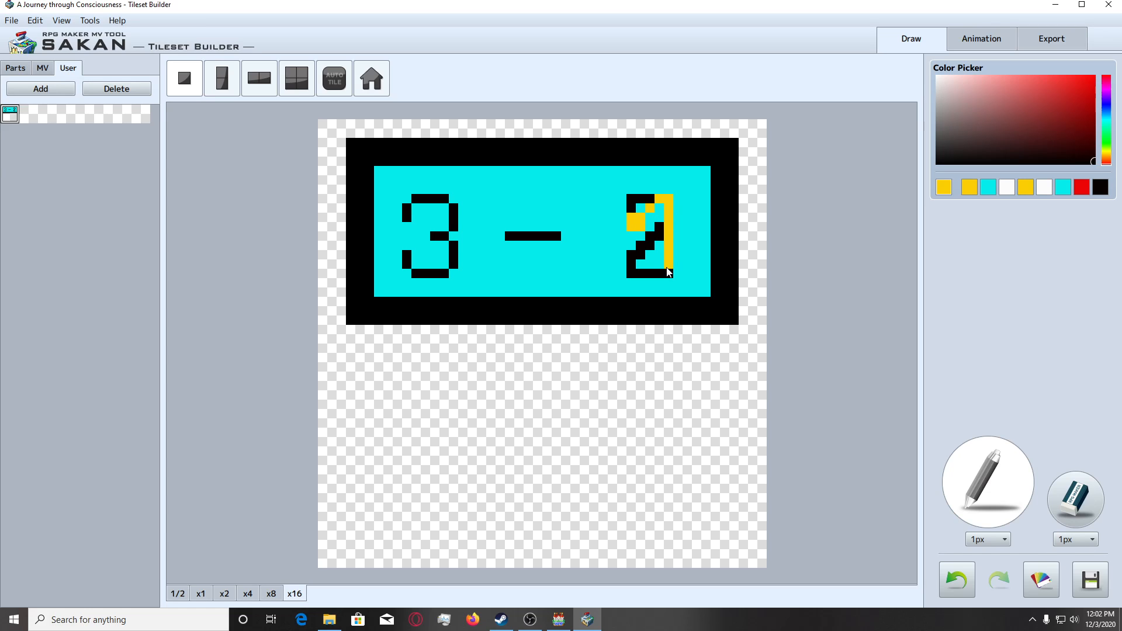
left_click(654, 273)
key("ctrl+z")
key("ctrl+z")
key("ctrl+z")
key("ctrl+z")
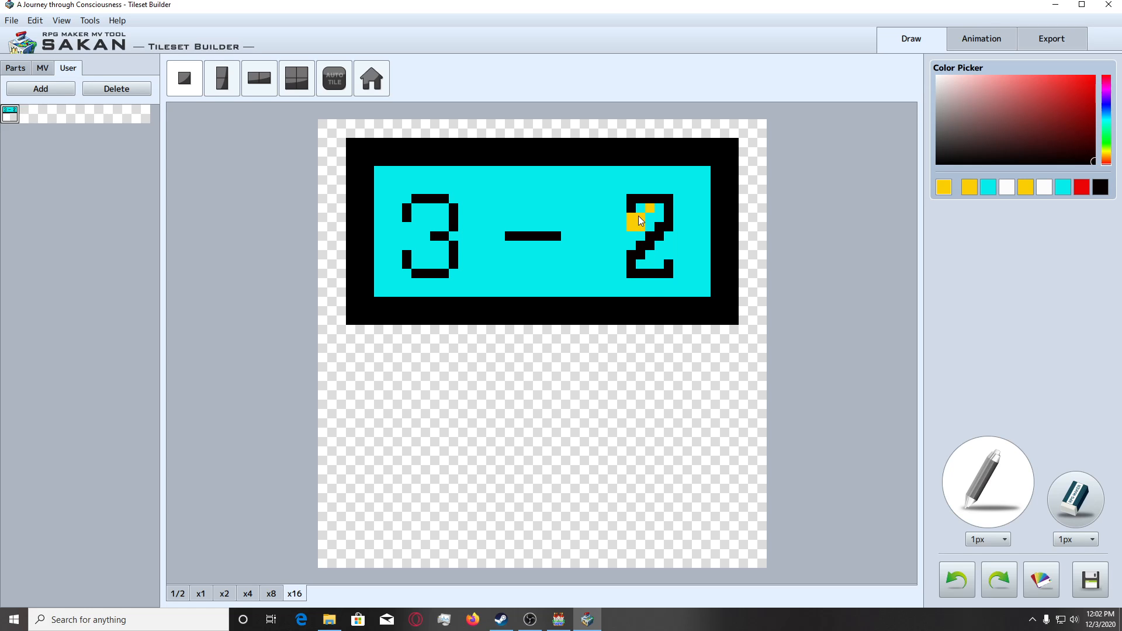
Draw the yellow 1's thick stem and base, and cover the leftover black pixels of the 2 with the sign's cyan.
left_click_drag(652, 200, 658, 201)
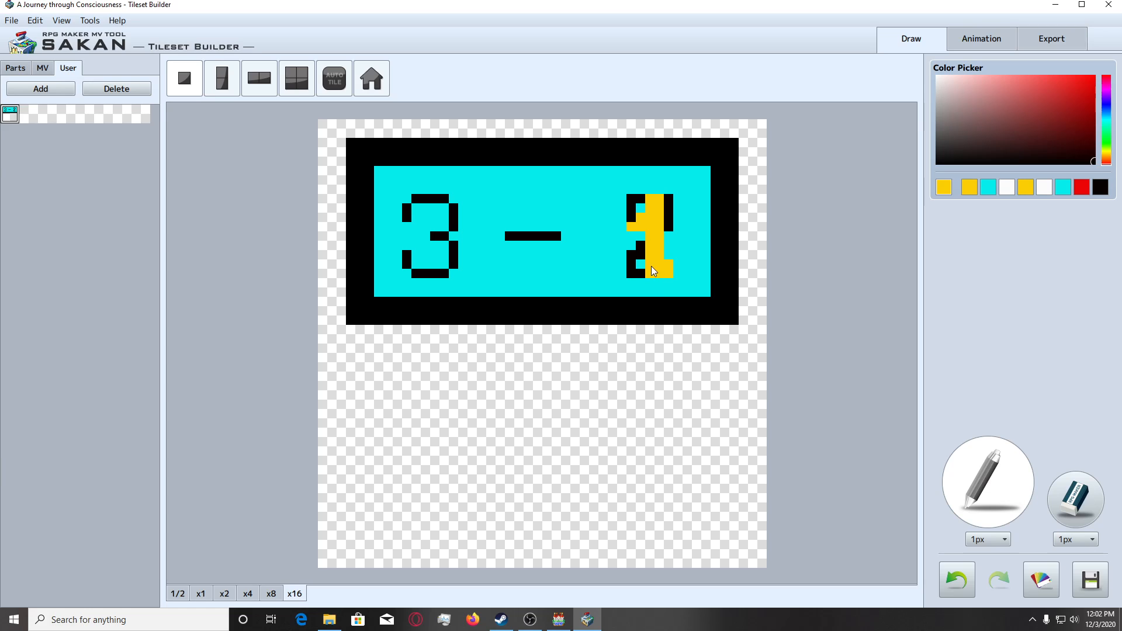
left_click_drag(652, 266, 632, 273)
right_click(614, 241)
left_click(641, 250)
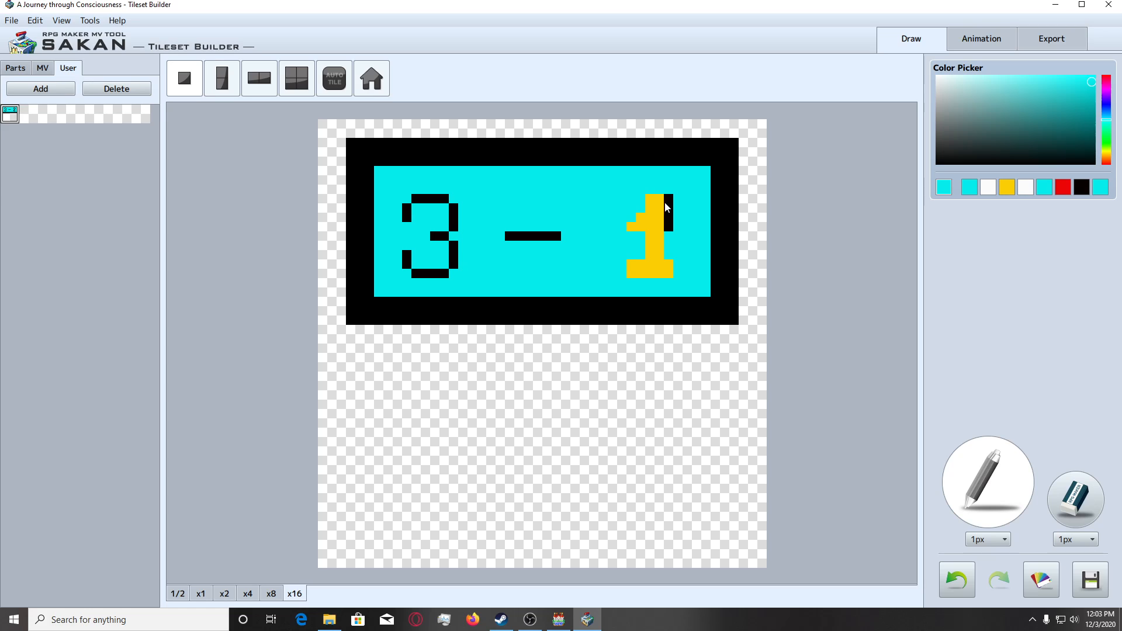
left_click_drag(667, 208, 666, 227)
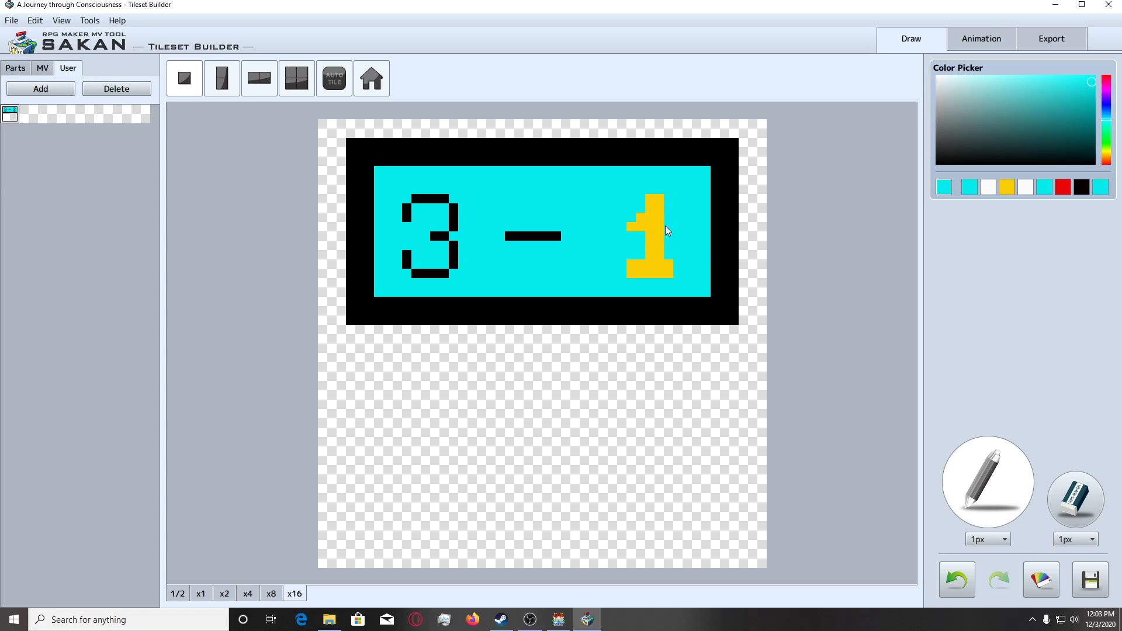
Recolour the yellow 1 in black and thicken the strokes of the 3 to match.
left_click(1081, 187)
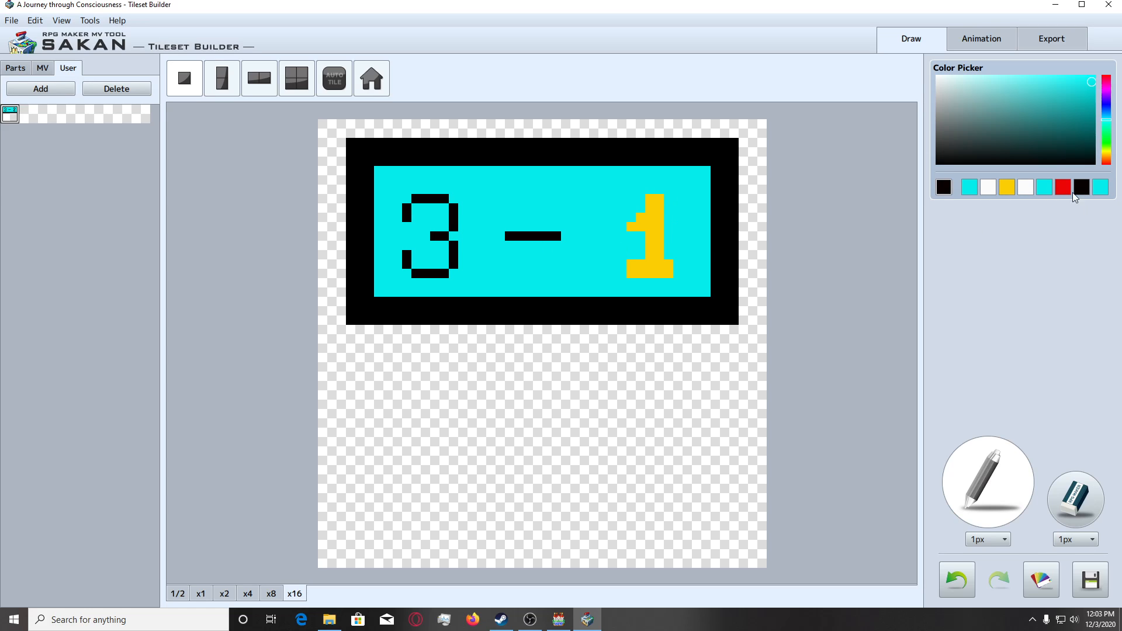
left_click(638, 223)
mouse_move(648, 207)
left_mouse_down()
mouse_move(658, 268)
mouse_move(630, 274)
mouse_move(670, 274)
mouse_move(658, 274)
left_mouse_up()
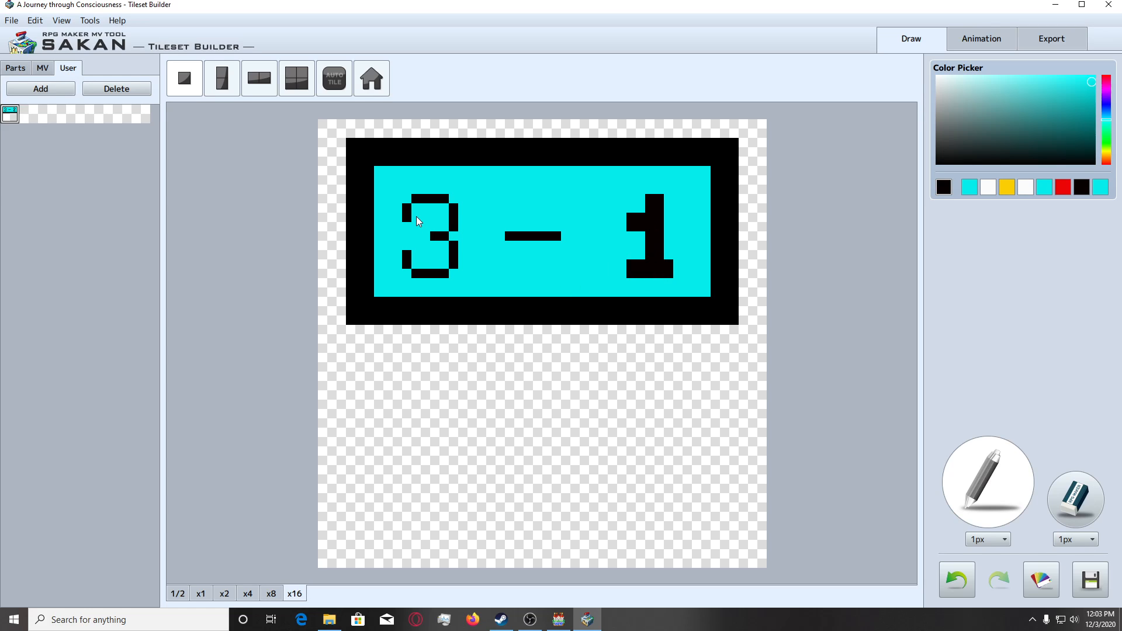
mouse_move(415, 212)
left_mouse_down()
mouse_move(439, 211)
mouse_move(447, 268)
mouse_move(415, 272)
mouse_move(415, 262)
left_mouse_up()
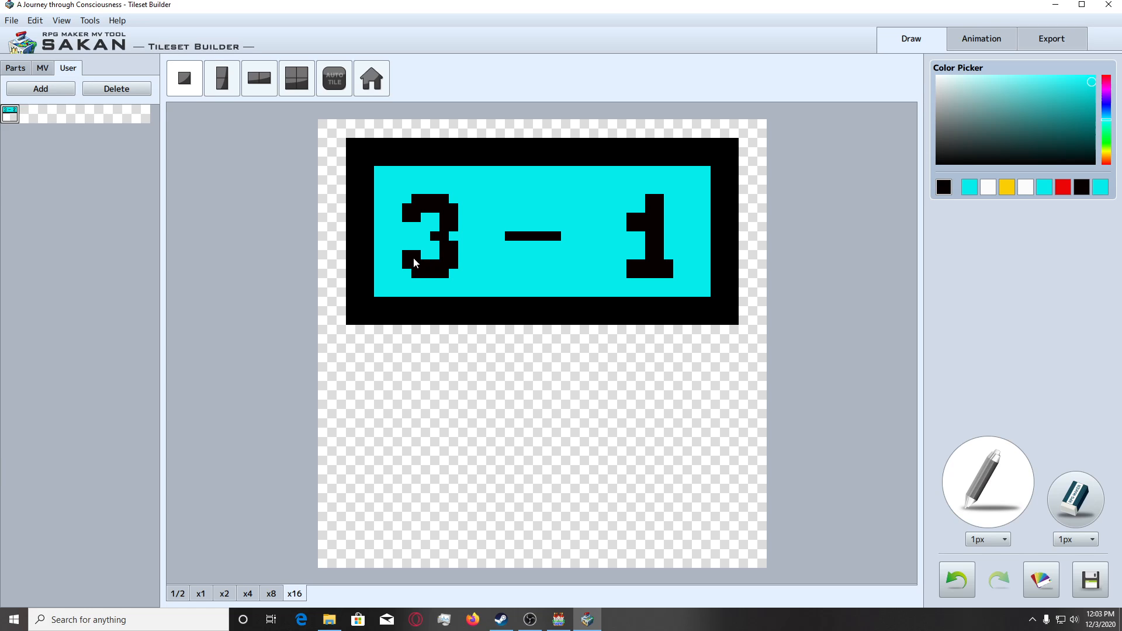
Thicken and lengthen the dash in black, and add the 3 - 1 sign to the User parts.
left_click(247, 593)
left_click(295, 594)
left_click_drag(507, 229, 575, 230)
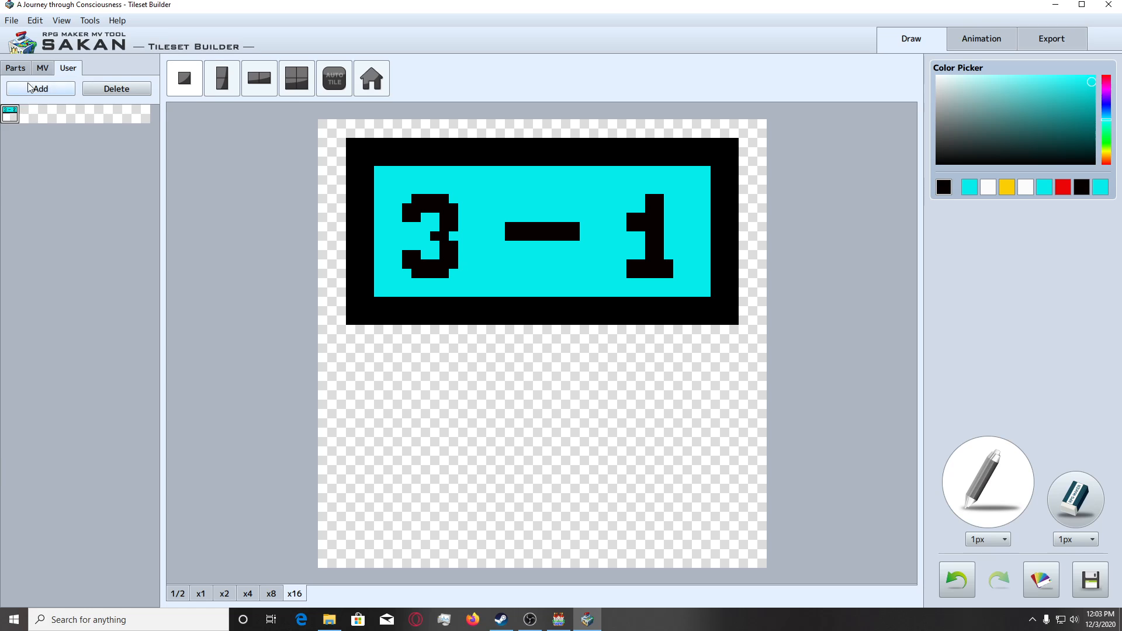
left_click(69, 88)
Load the 3 - 2 sign from the User parts and thicken its 3 and dash with the black pencil.
left_click(9, 114)
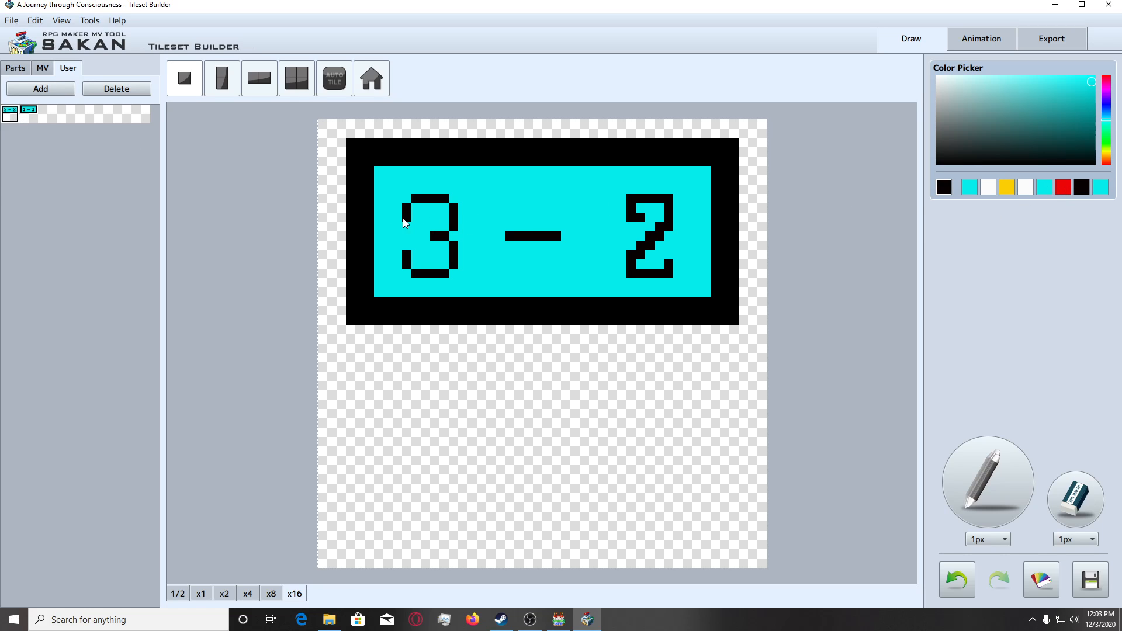
left_click_drag(412, 218, 412, 218)
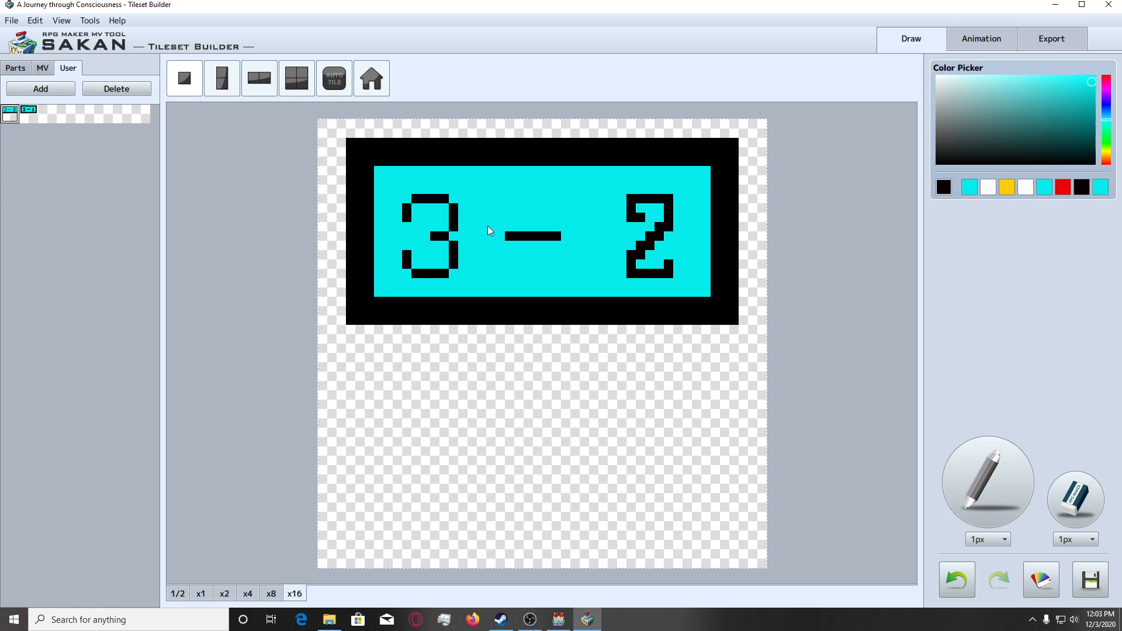
left_click(1072, 504)
left_click(10, 114)
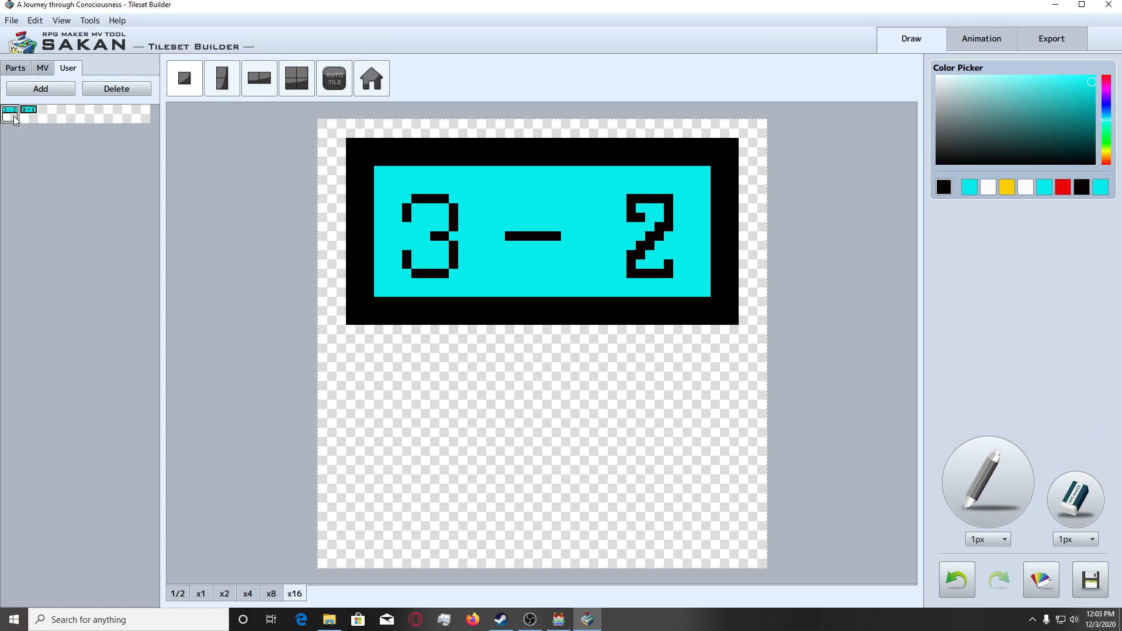
left_click(963, 463)
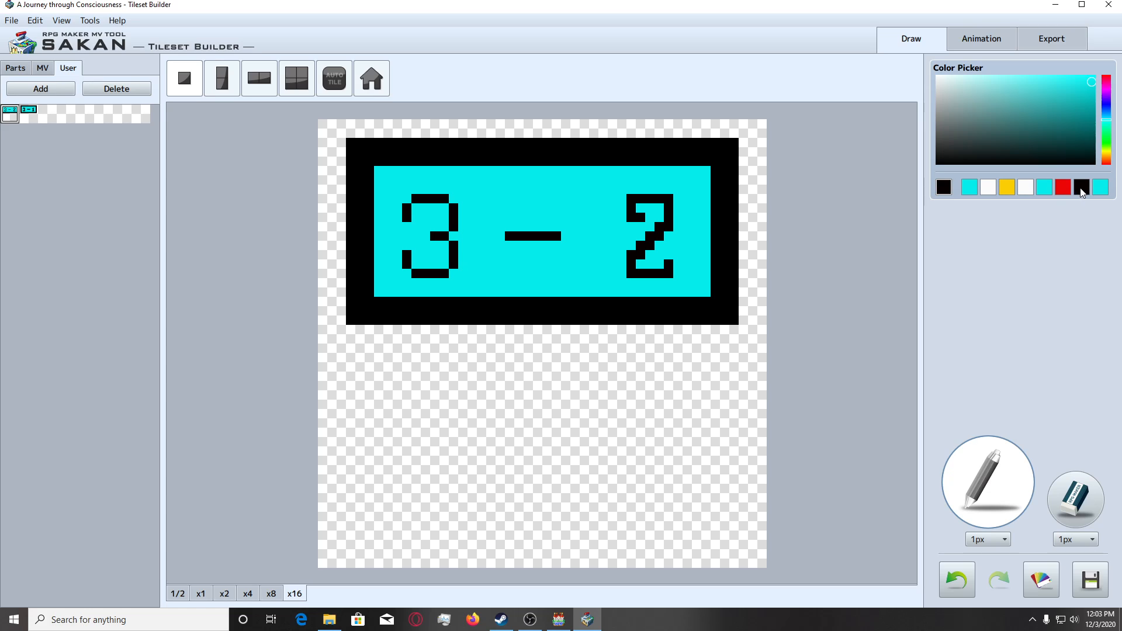
left_click(416, 217)
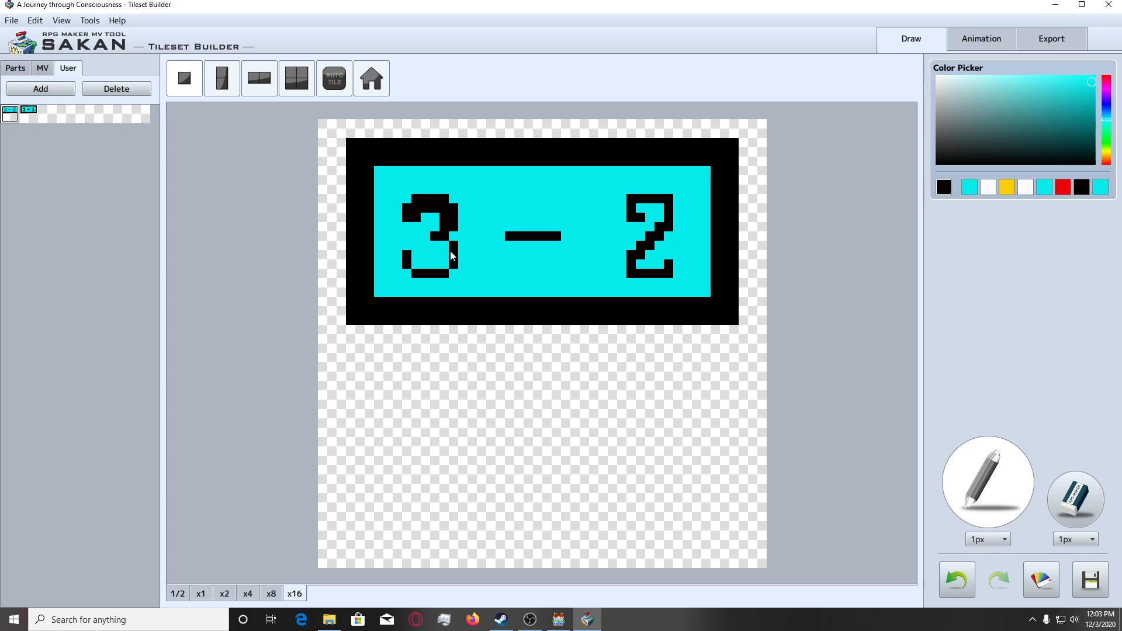
mouse_move(445, 248)
left_mouse_down()
mouse_move(445, 263)
mouse_move(416, 258)
mouse_move(441, 266)
left_mouse_up()
key("ctrl+z")
left_click_drag(575, 235, 516, 229)
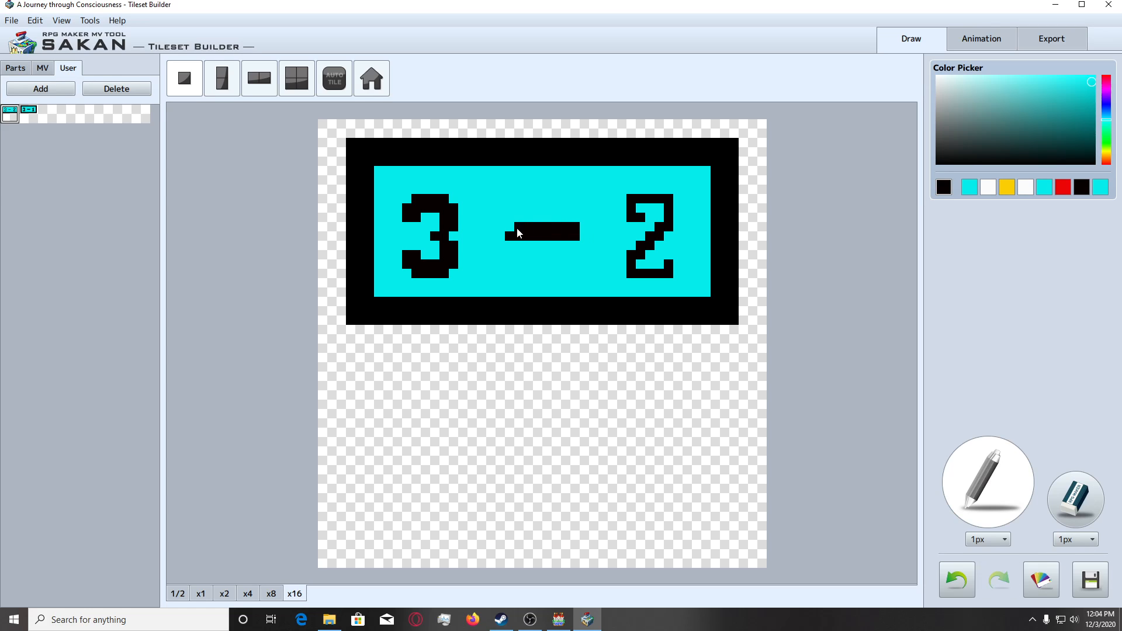
mouse_move(640, 224)
left_mouse_down()
mouse_move(645, 263)
mouse_move(670, 241)
left_mouse_up()
key("ctrl+z")
left_click(669, 236)
mouse_move(677, 232)
left_mouse_down()
mouse_move(676, 199)
mouse_move(665, 209)
left_mouse_up()
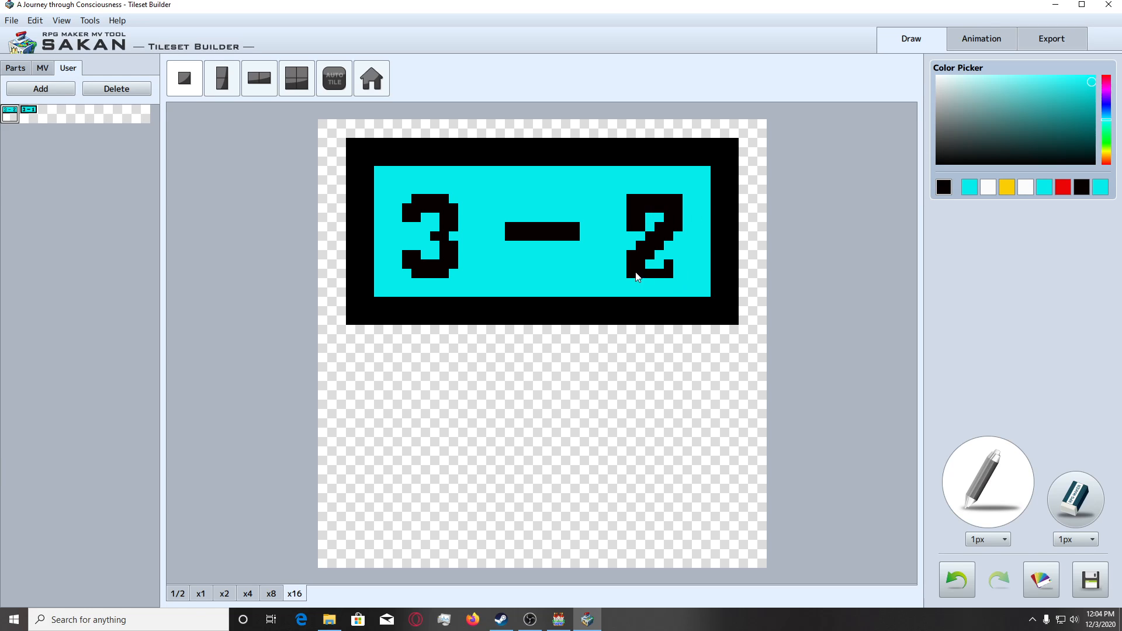
left_click(655, 266)
left_click_drag(651, 271, 676, 266)
left_click(679, 257)
mouse_move(682, 264)
left_mouse_down()
mouse_move(687, 257)
mouse_move(682, 284)
left_mouse_up()
key("ctrl+z")
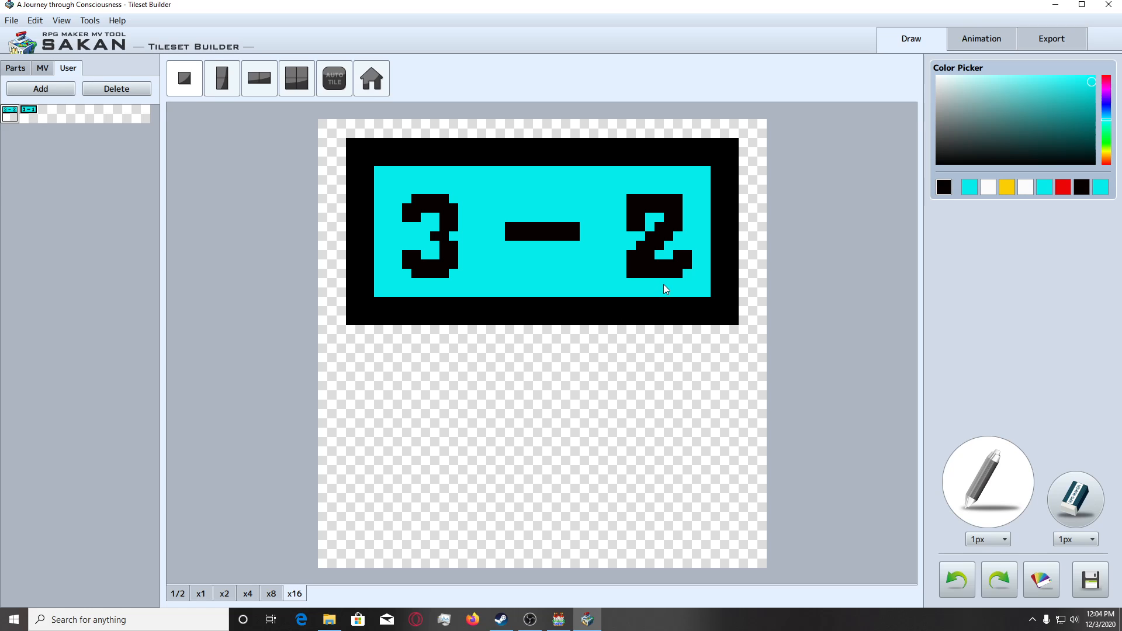
key("ctrl+z")
key("ctrl+z")
key("ctrl+z")
key("ctrl+z")
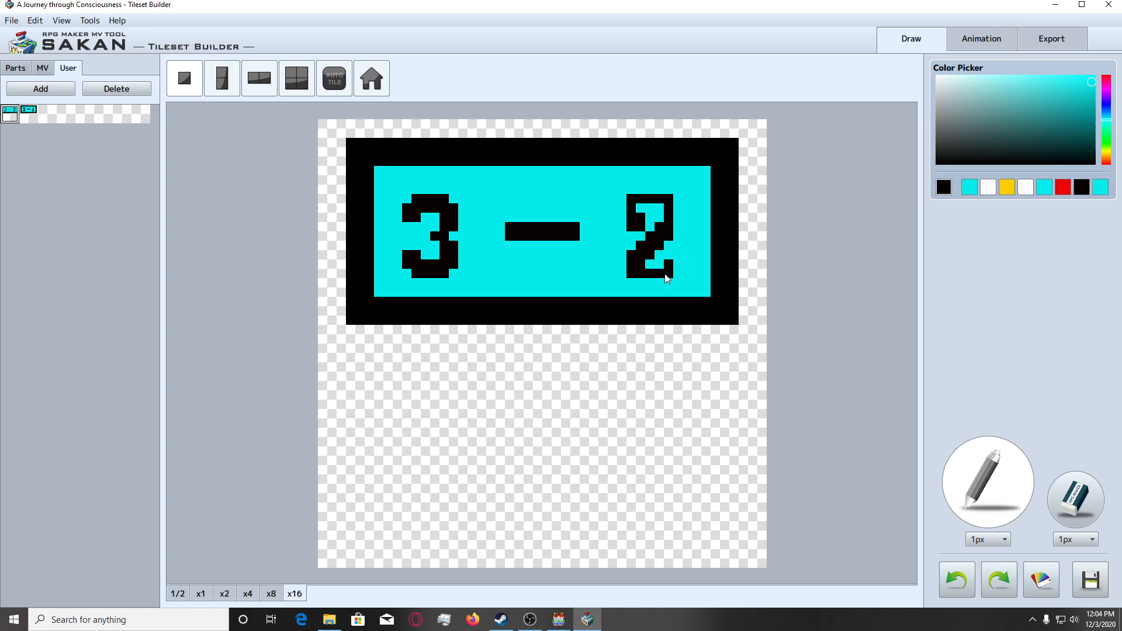
key("ctrl+z")
key("ctrl+z")
key("ctrl+z")
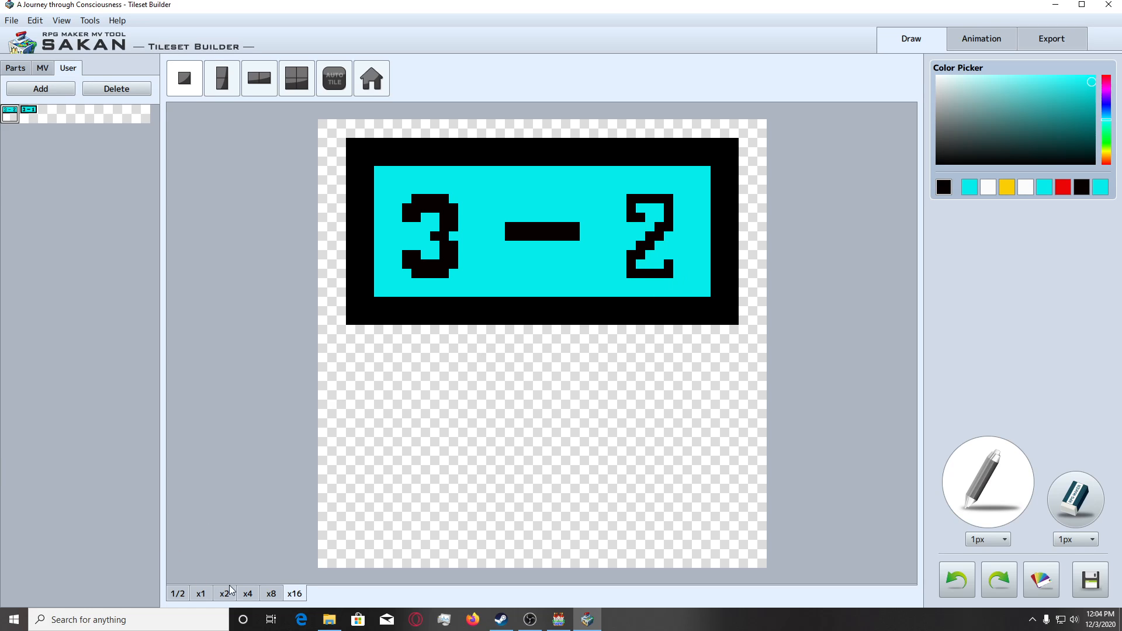
Thicken the strokes of the 2 inward in black within its original width, and check the sign at x2 size.
left_click(247, 594)
left_click(298, 594)
left_click(641, 209)
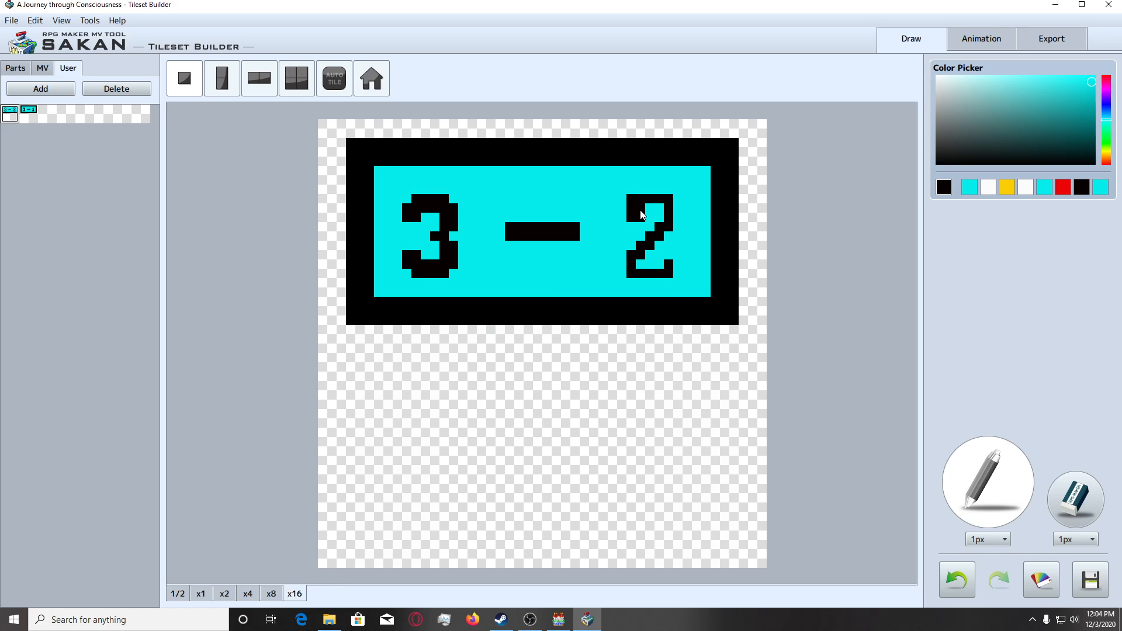
left_click_drag(662, 209, 636, 251)
left_click(619, 263)
mouse_move(621, 270)
left_mouse_down()
mouse_move(666, 267)
mouse_move(670, 255)
left_mouse_up()
left_click(670, 258)
left_click(224, 593)
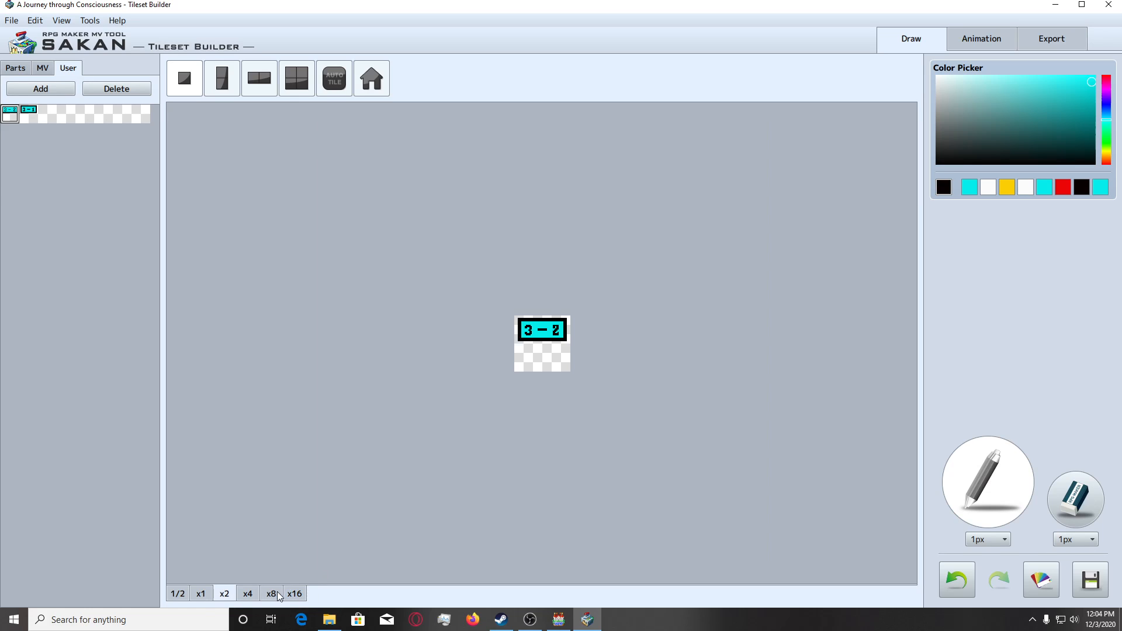
left_click(295, 594)
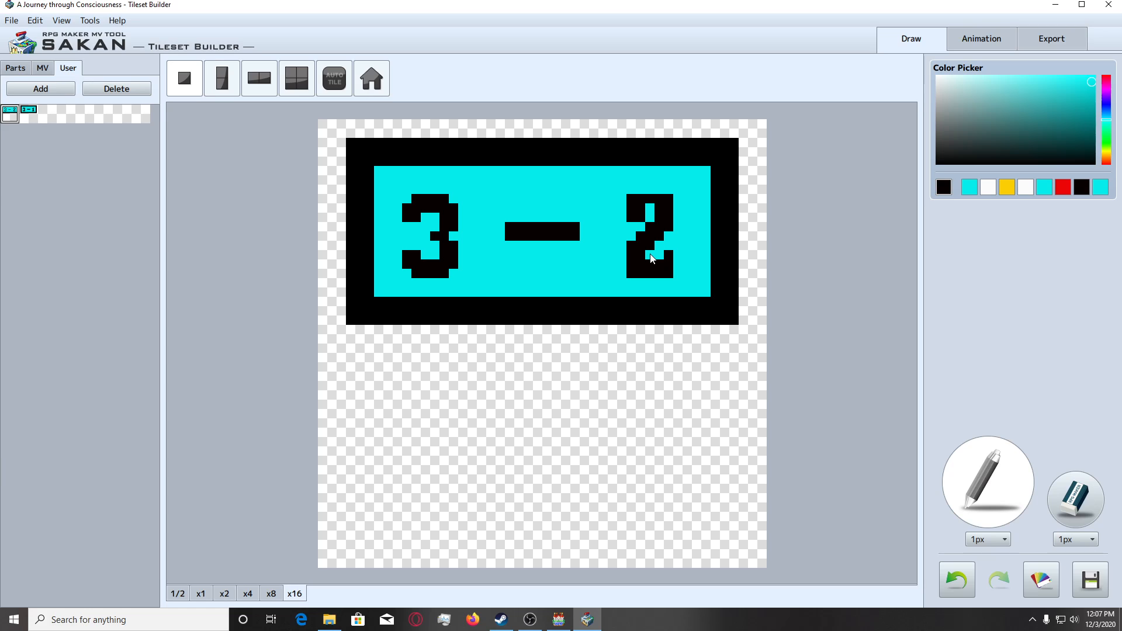
left_click(1031, 621)
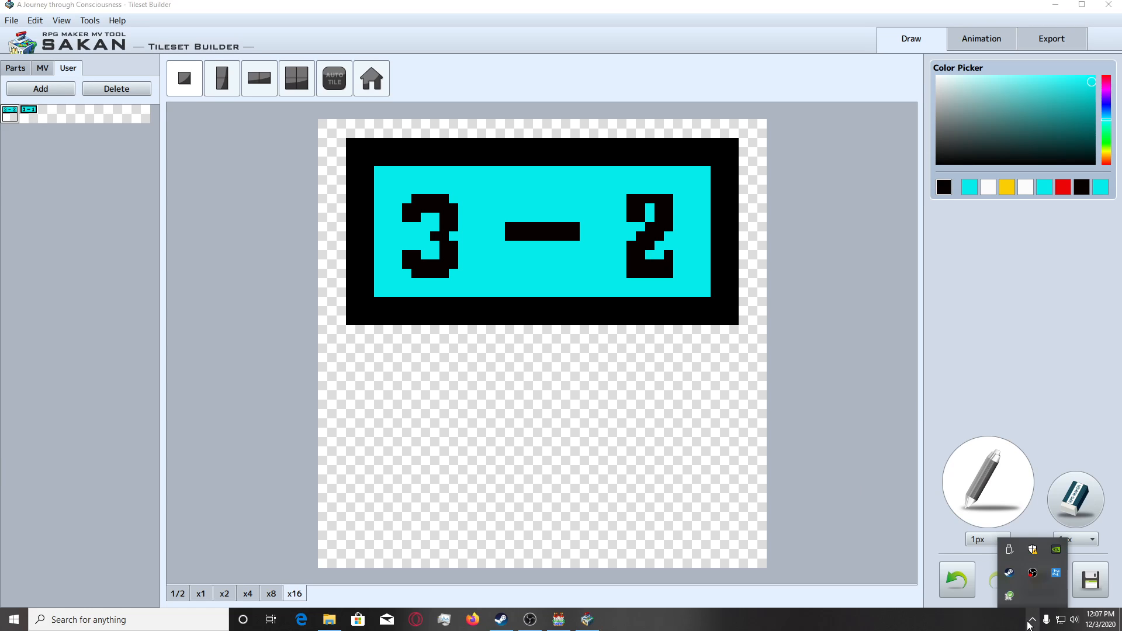
left_click(1031, 623)
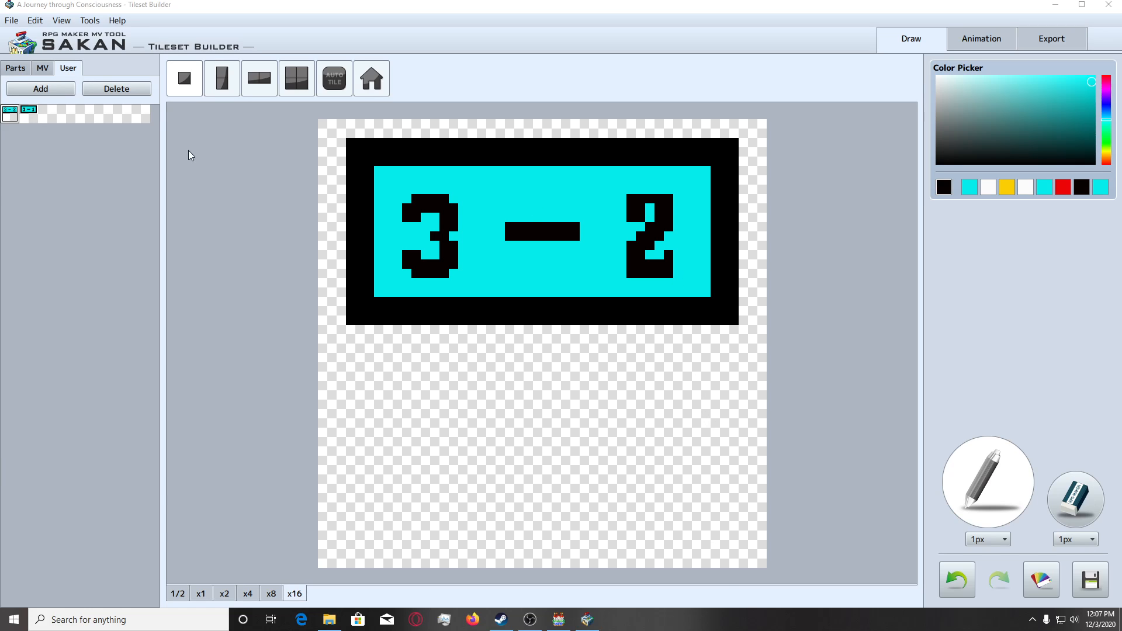
Fill the inner pixels beneath the 2's top stroke and above its base in black, and check the sign at smaller sizes.
left_click(647, 197)
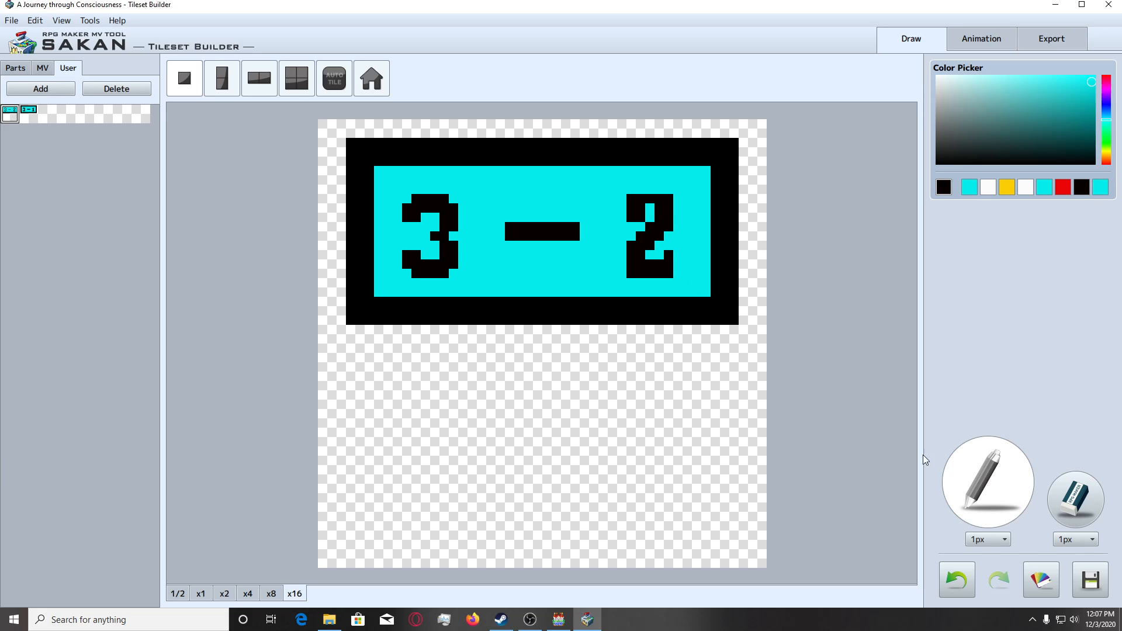
left_click(650, 209)
left_click(660, 254)
left_click(232, 594)
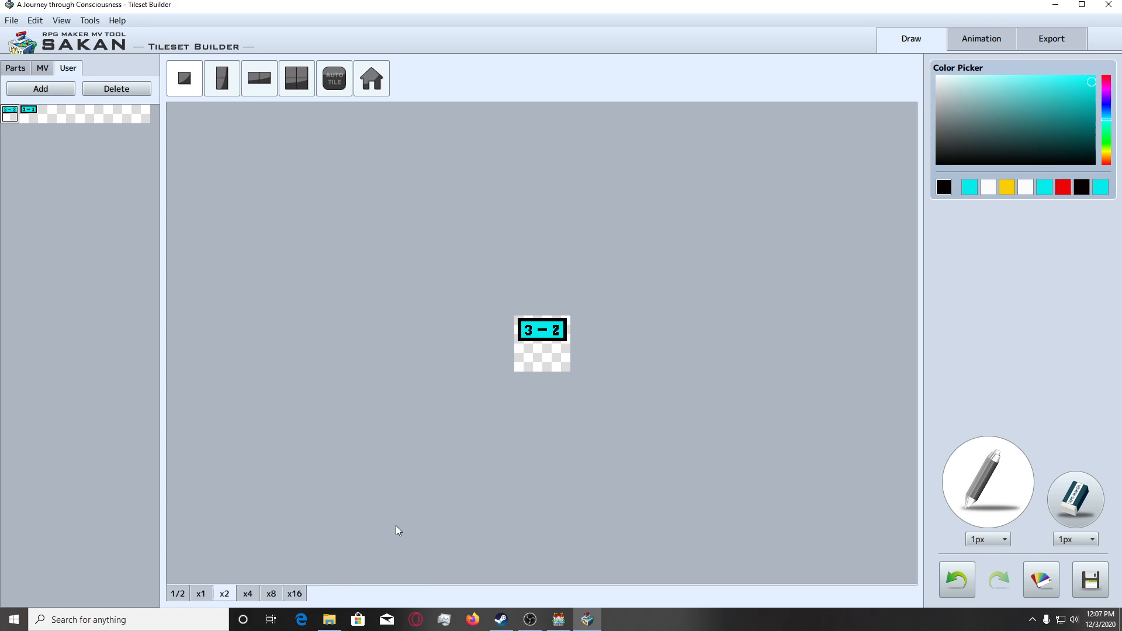
left_click(271, 594)
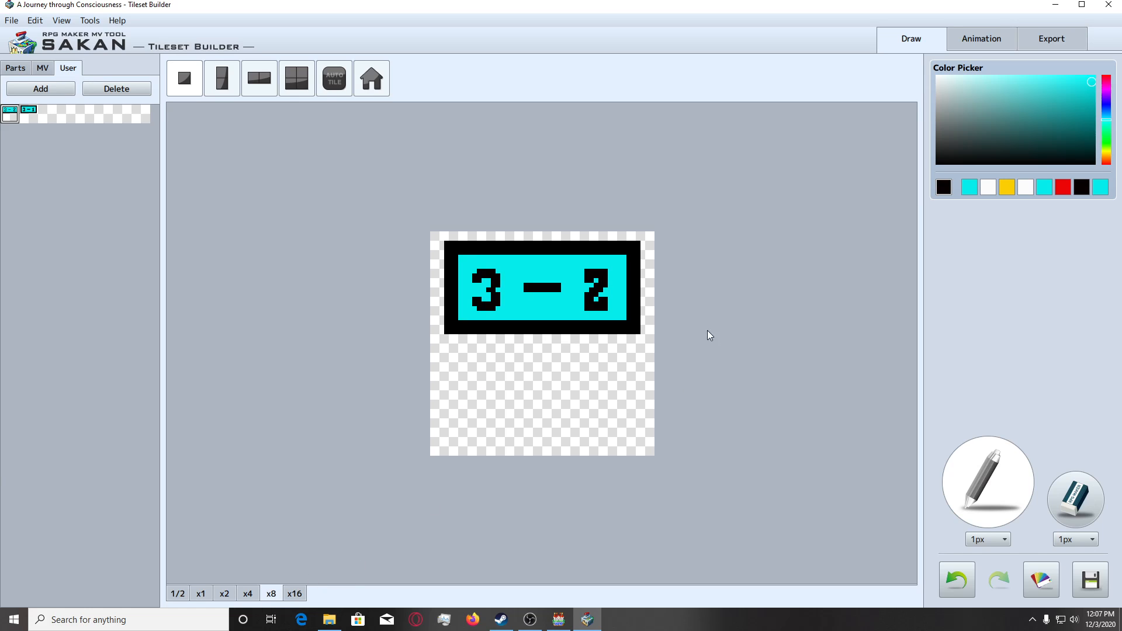
left_click(294, 593)
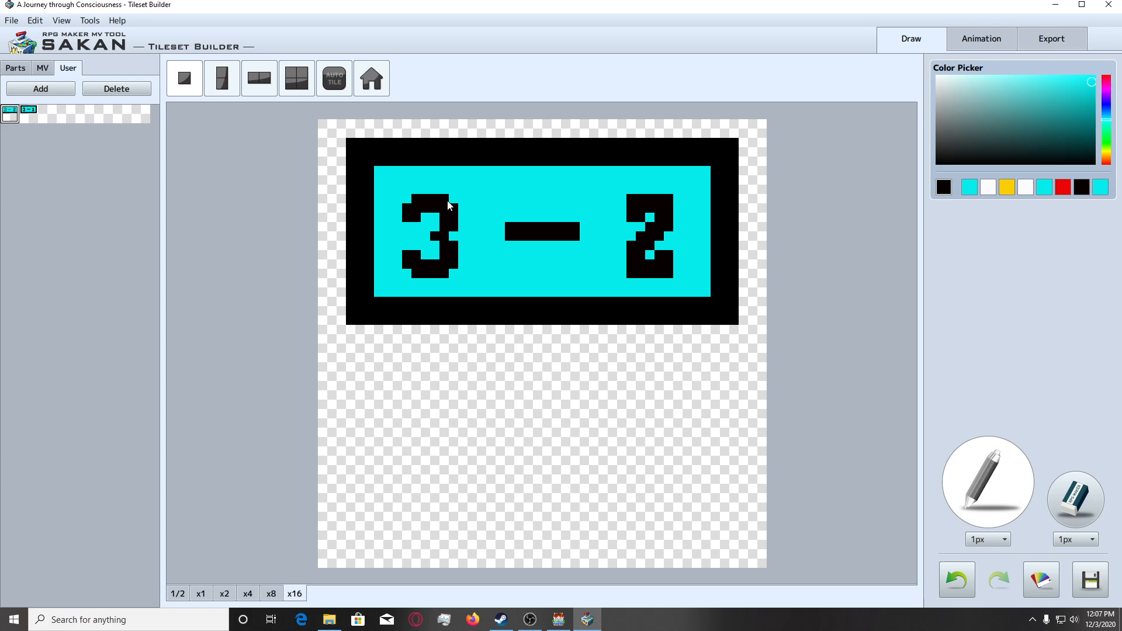
left_click_drag(635, 191, 670, 193)
key("ctrl+z")
key("ctrl+z")
key("ctrl+z")
key("ctrl+z")
key("ctrl+z")
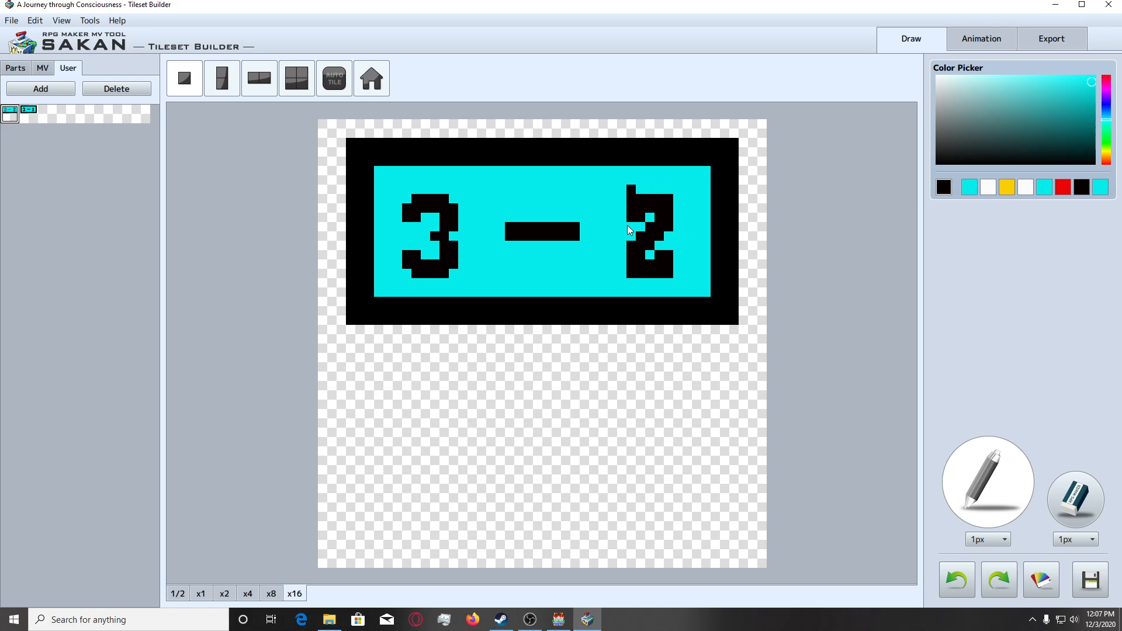
left_click(622, 216)
key("ctrl+z")
Extend the 2's top hook and base one pixel outward toward the dash in black, keeping the far base corner square.
left_click(621, 202)
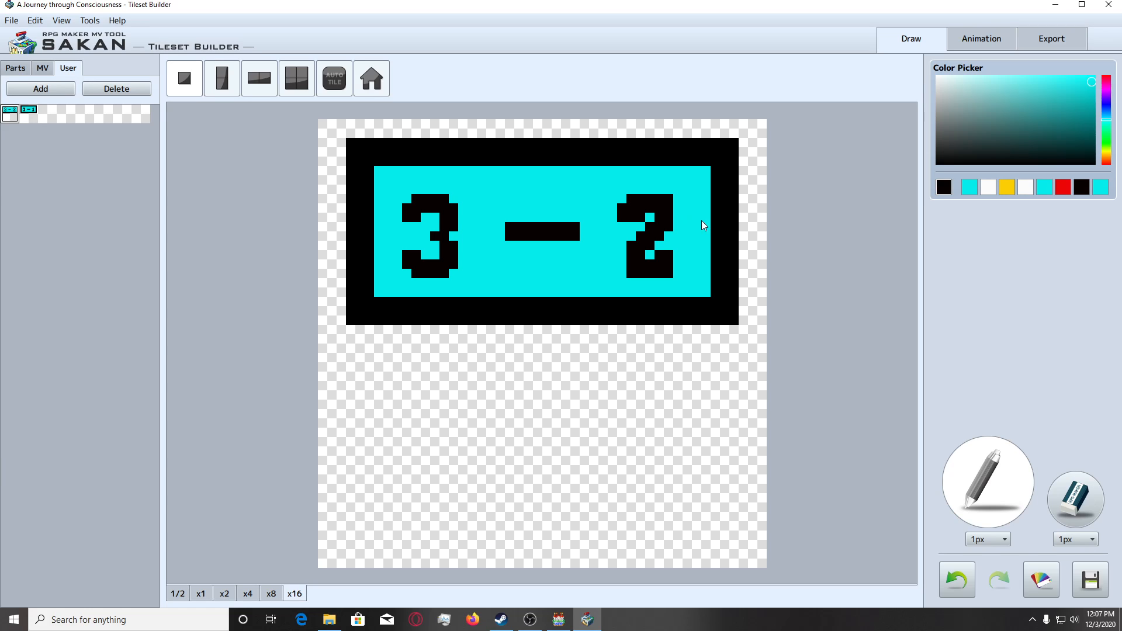
left_click(641, 215)
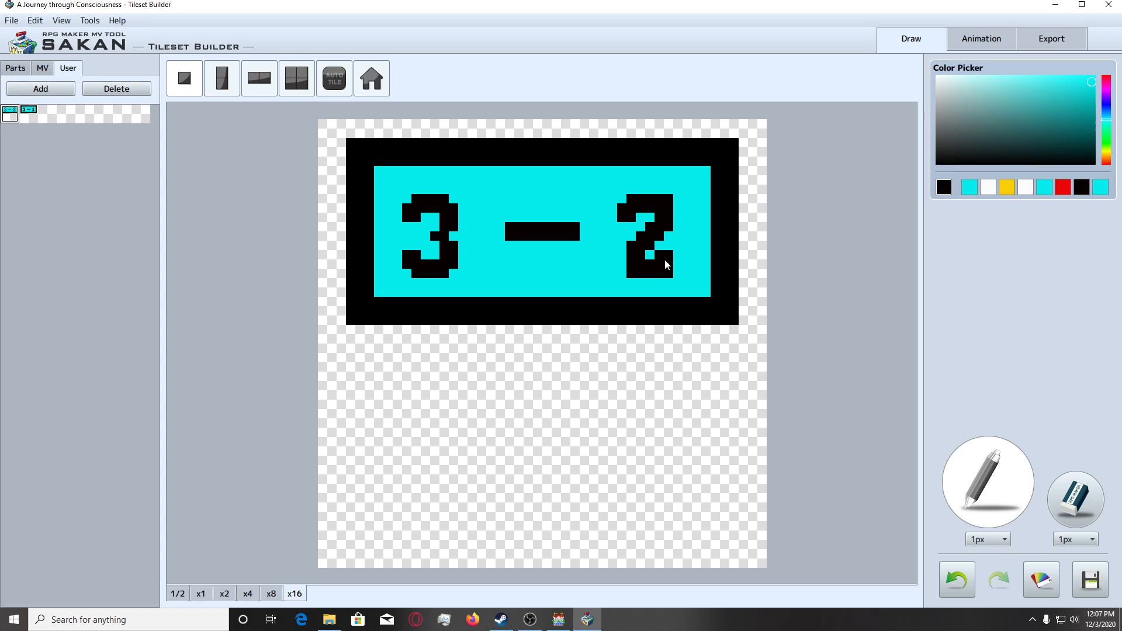
right_click(628, 263)
left_click(621, 256)
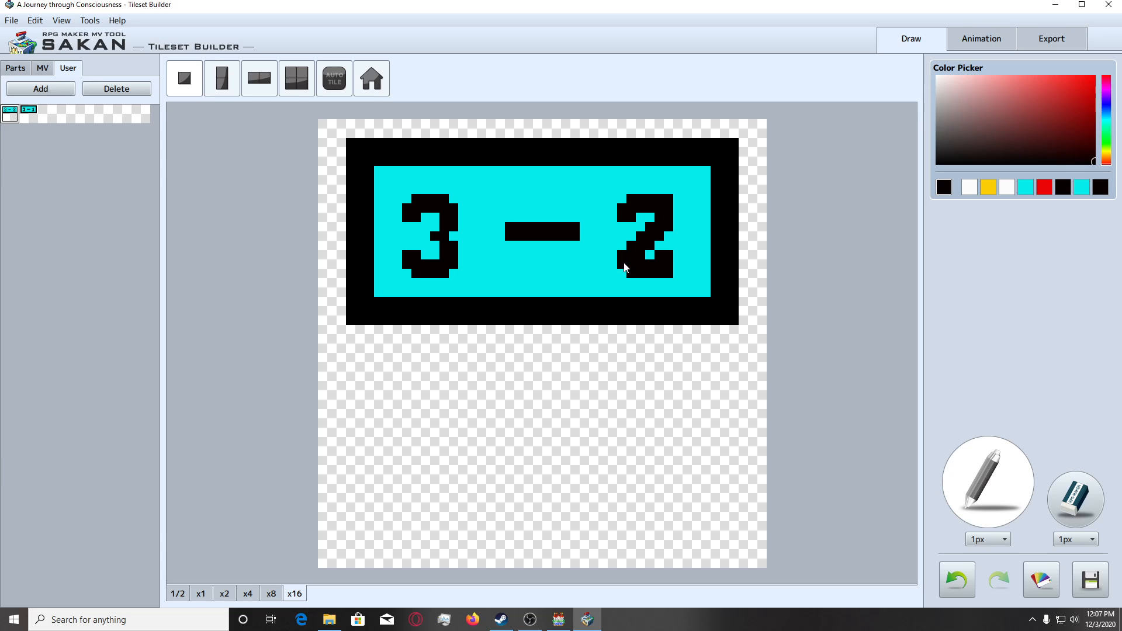
right_click(670, 273)
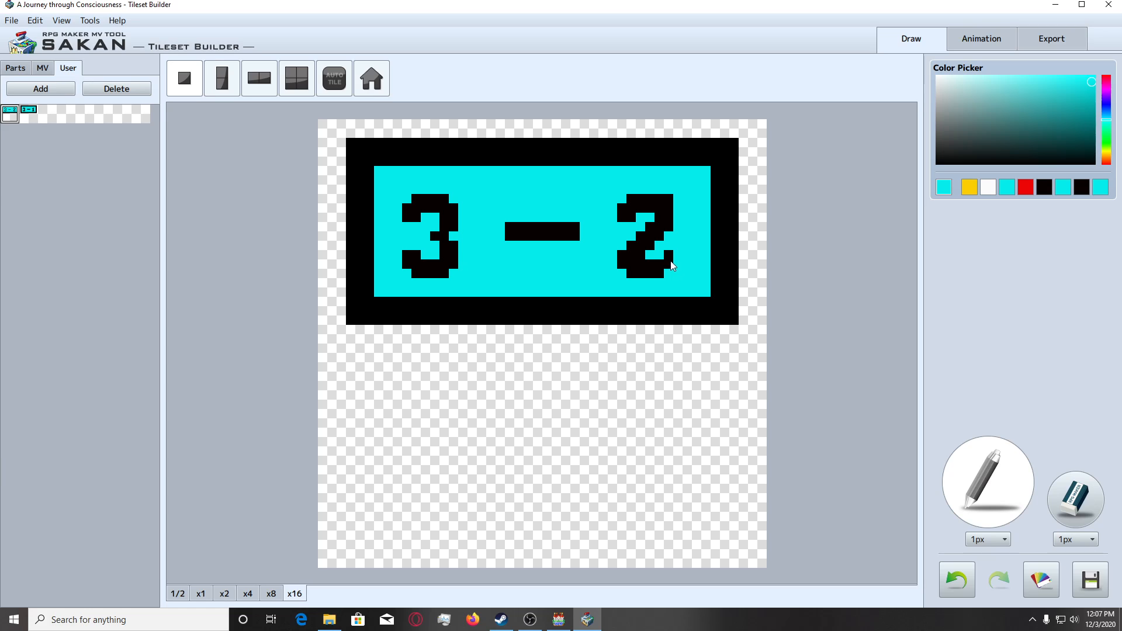
right_click(669, 270)
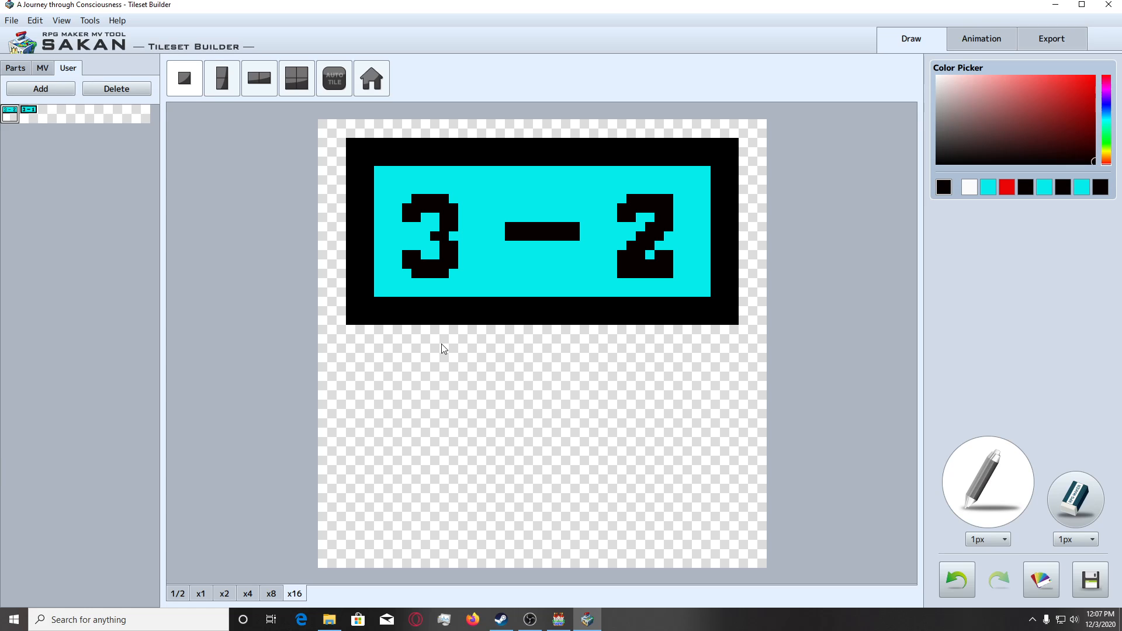
Add the reworked 3 - 2 sign to the User parts and review it alongside the 3 - 1 sign at several zoom levels.
left_click(227, 594)
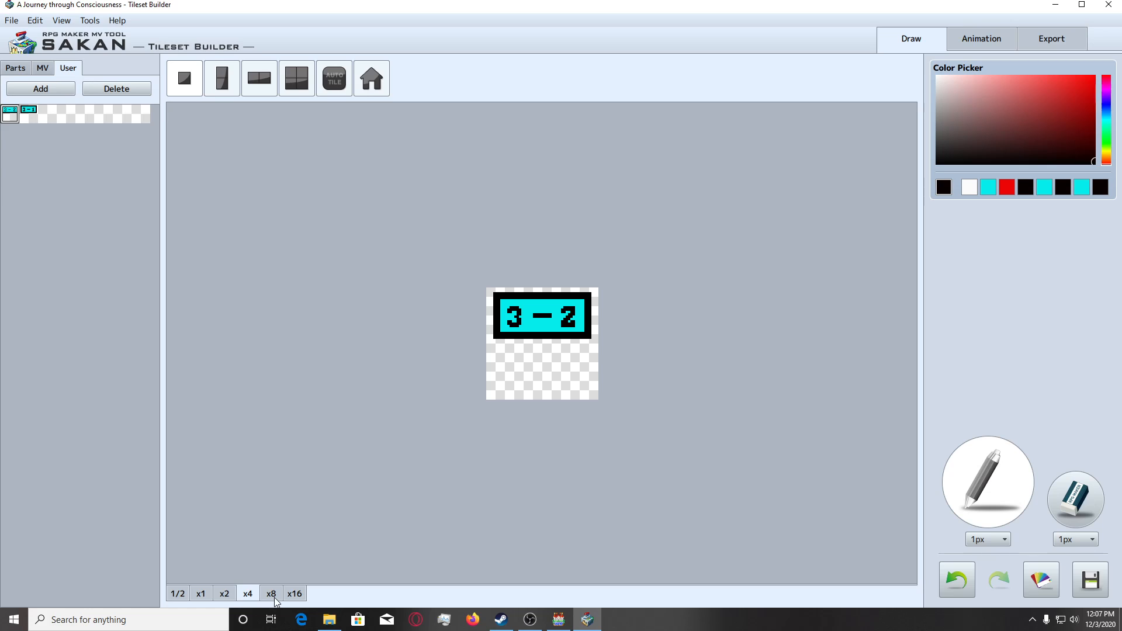
left_click(29, 111)
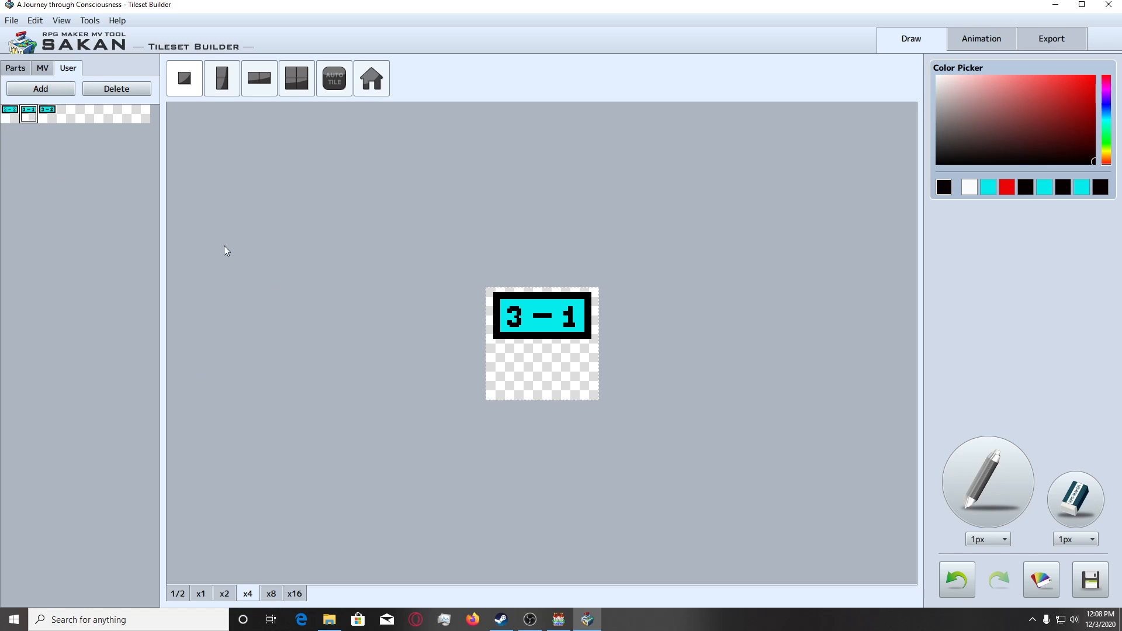
left_click(263, 593)
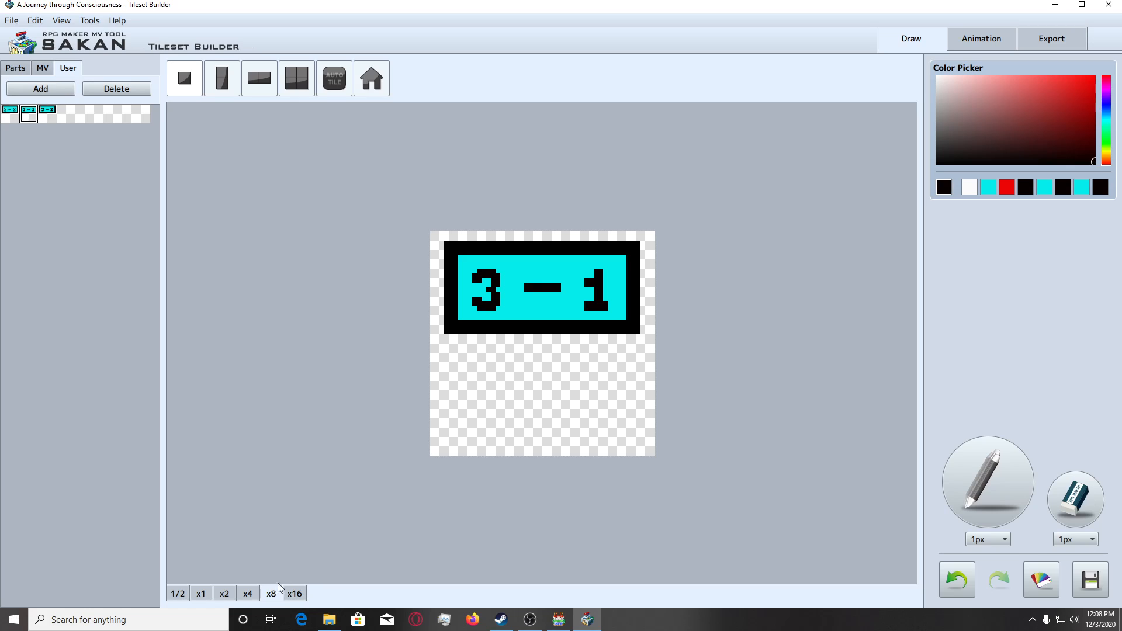
left_click(295, 593)
left_click(54, 117)
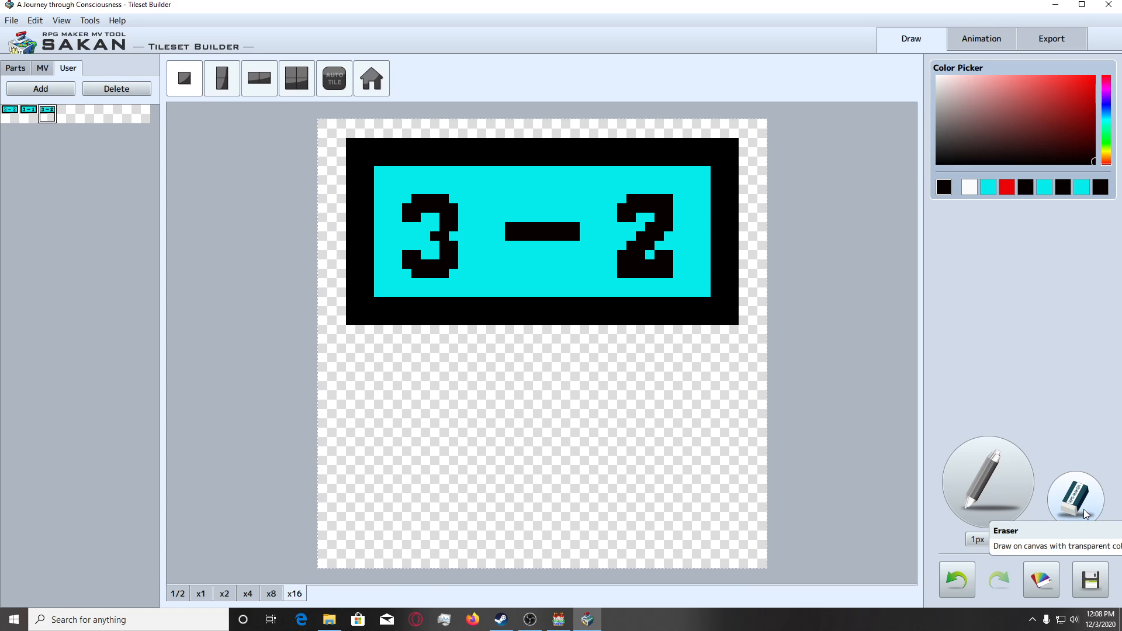
Redraw the 2 as a 3 with the 1px pencil in black and sampled cyan, and add the 3 - 3 sign to the User parts.
left_click(987, 506)
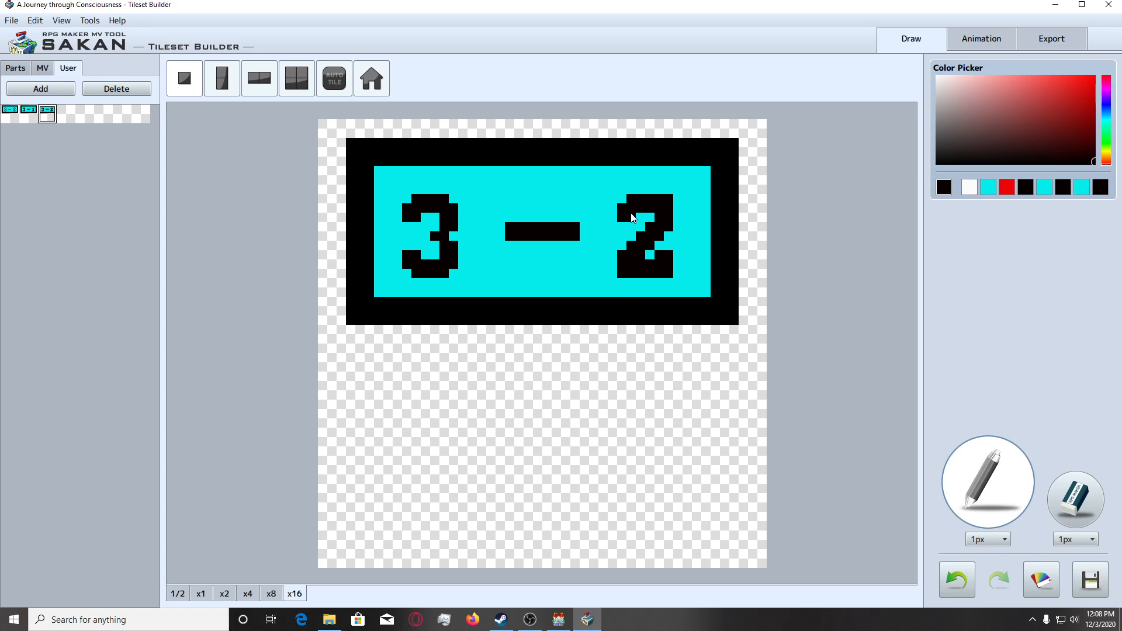
left_click(666, 245)
left_click(662, 246)
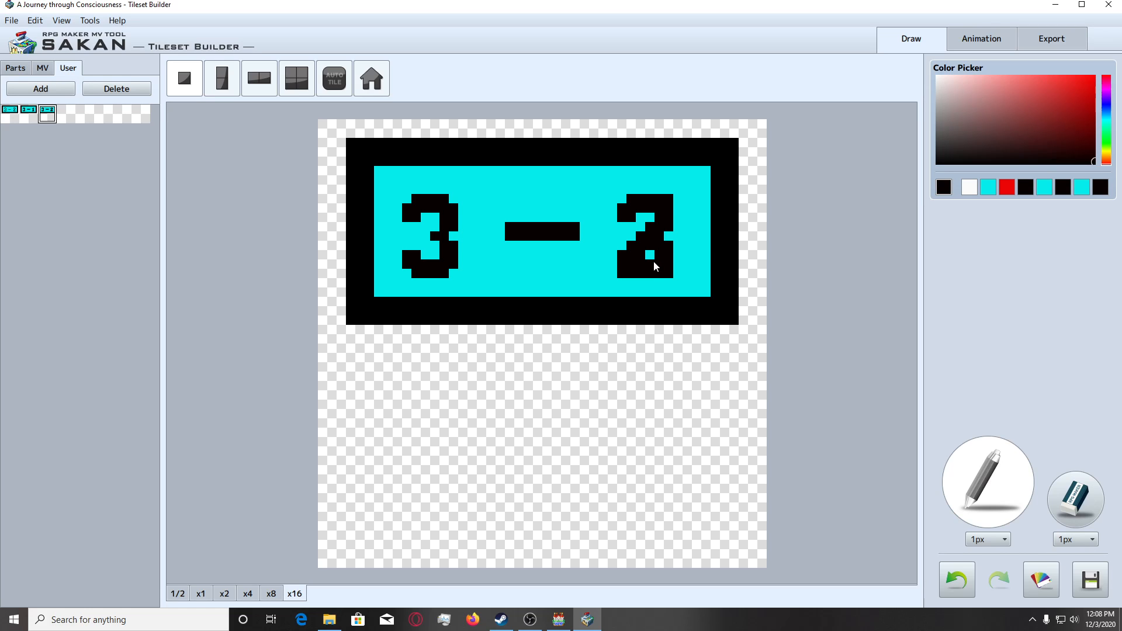
right_click(598, 219)
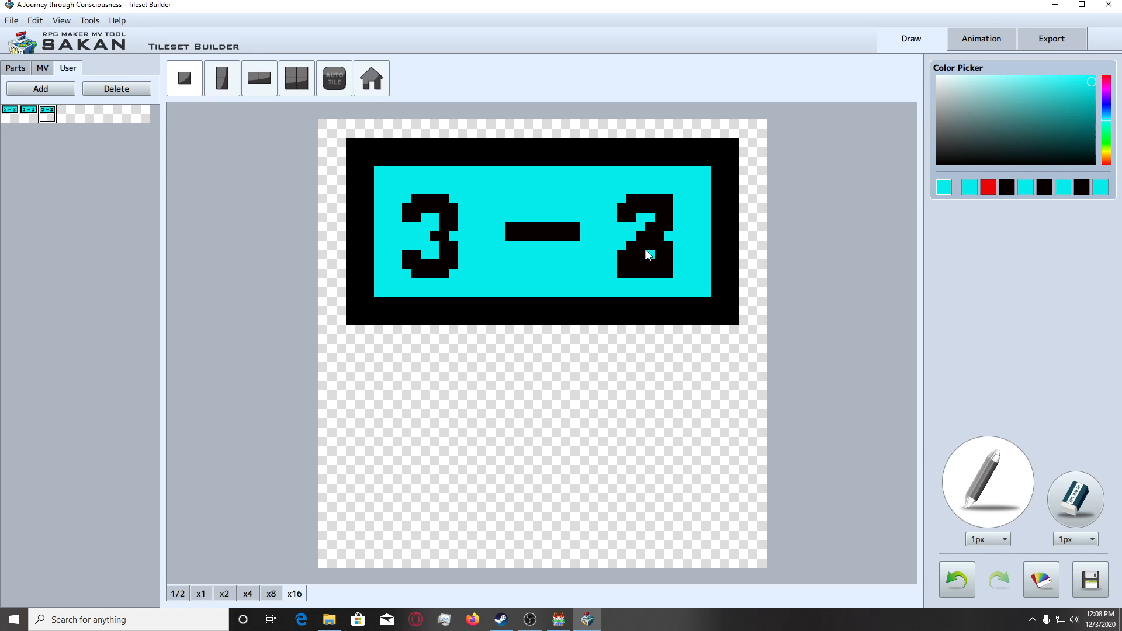
left_click(650, 248)
left_click(641, 247)
left_click(631, 249)
left_click(649, 227)
left_click(670, 198)
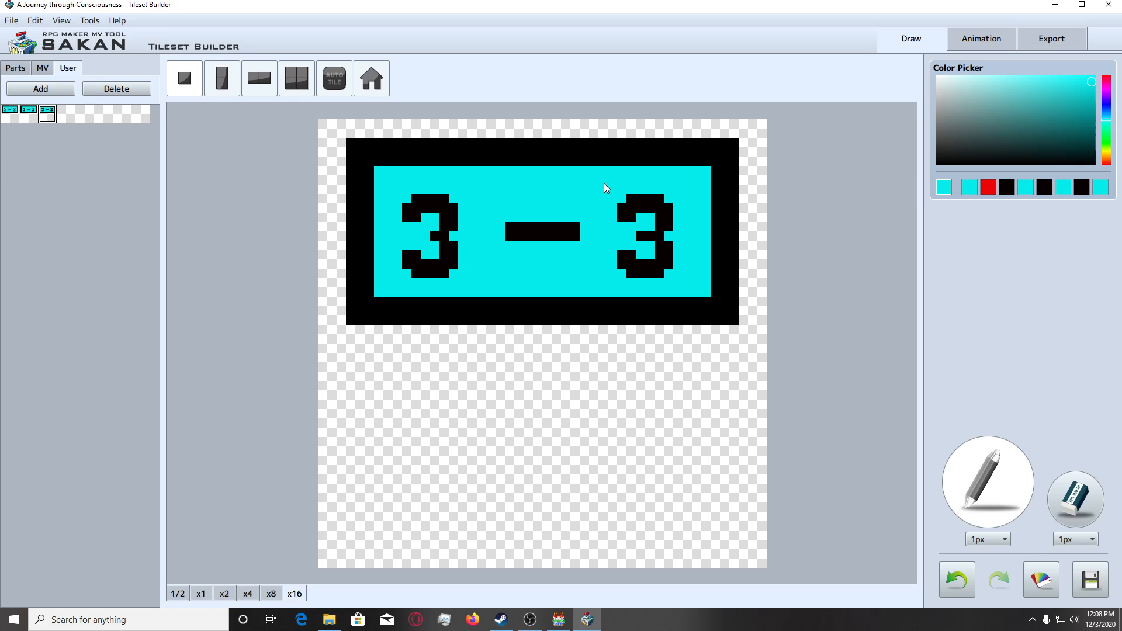
left_click(58, 89)
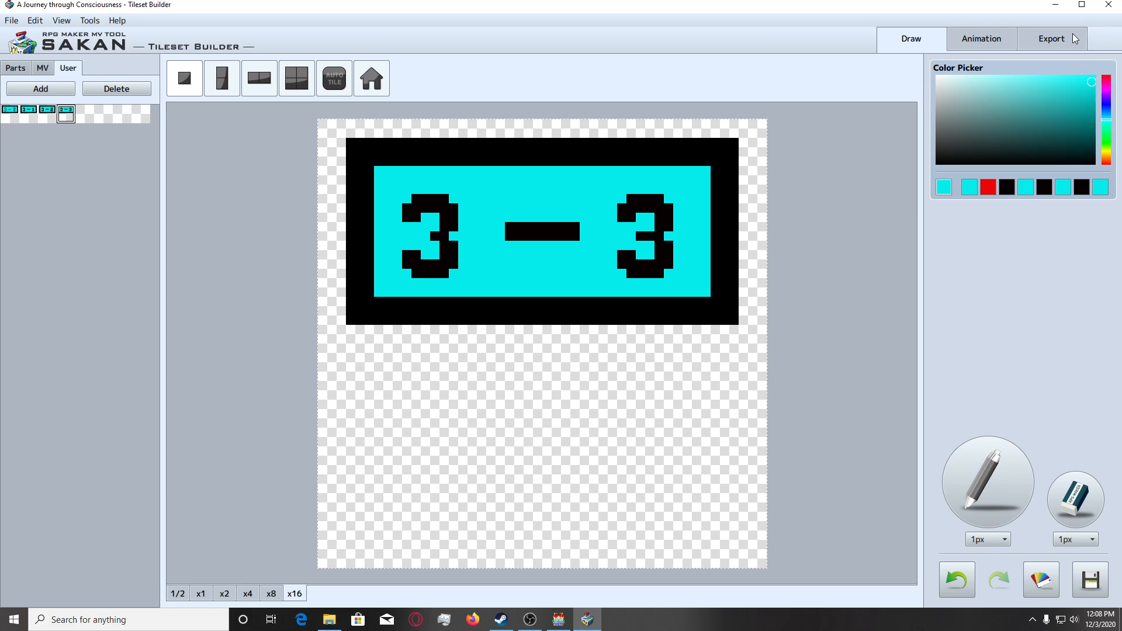
Open the tileset image for export with the 3 - 1 sign as the part for placement.
left_click(29, 110)
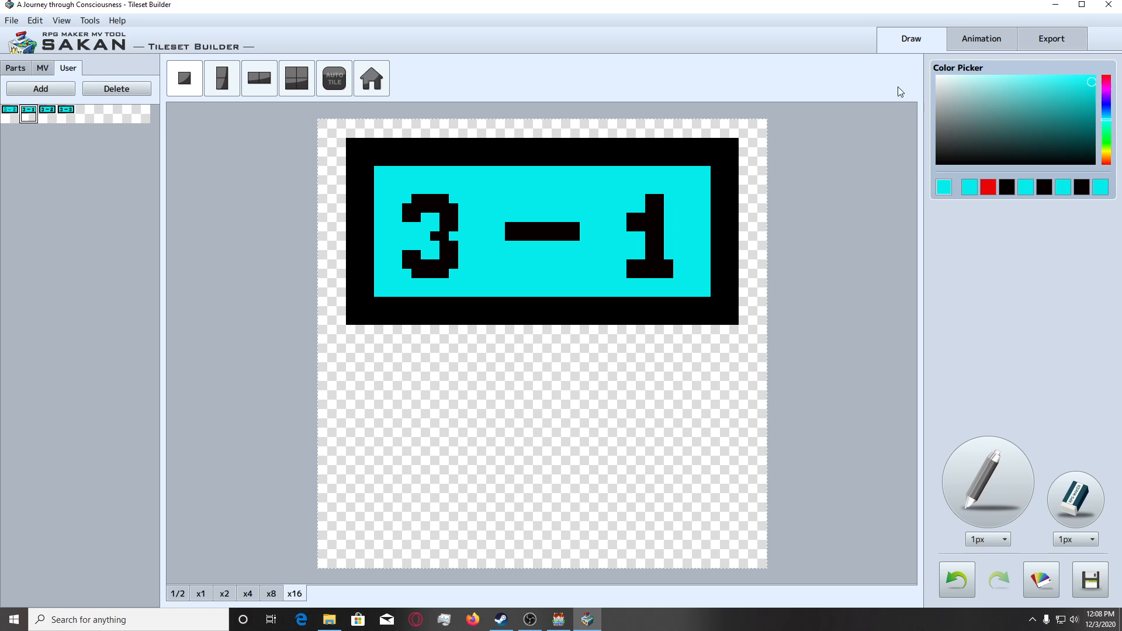
left_click(1038, 47)
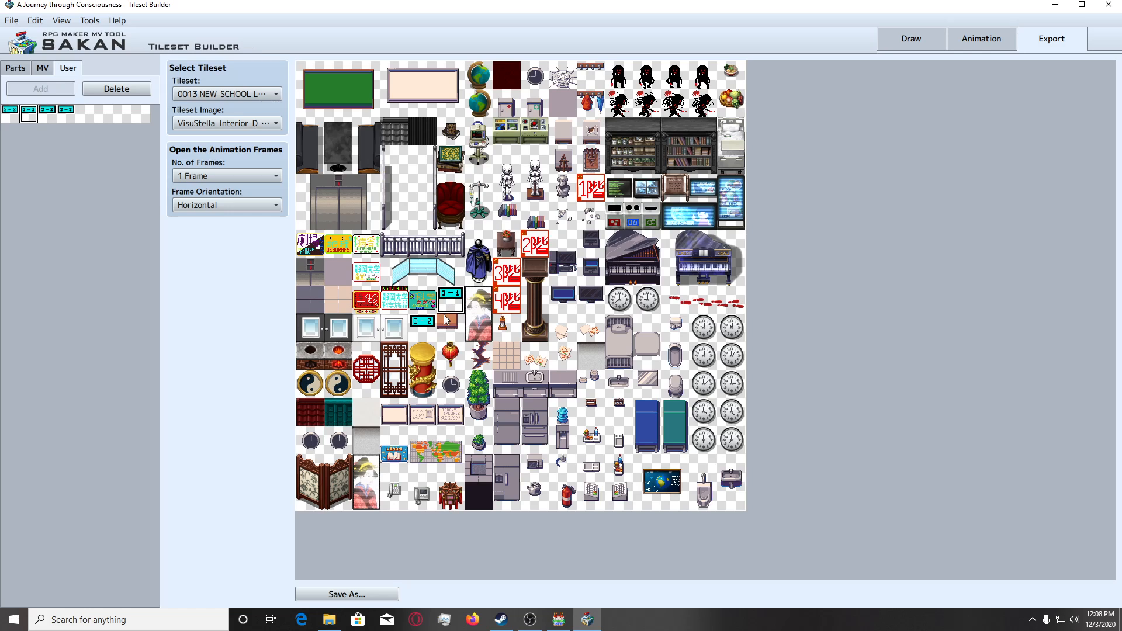
left_click(403, 276)
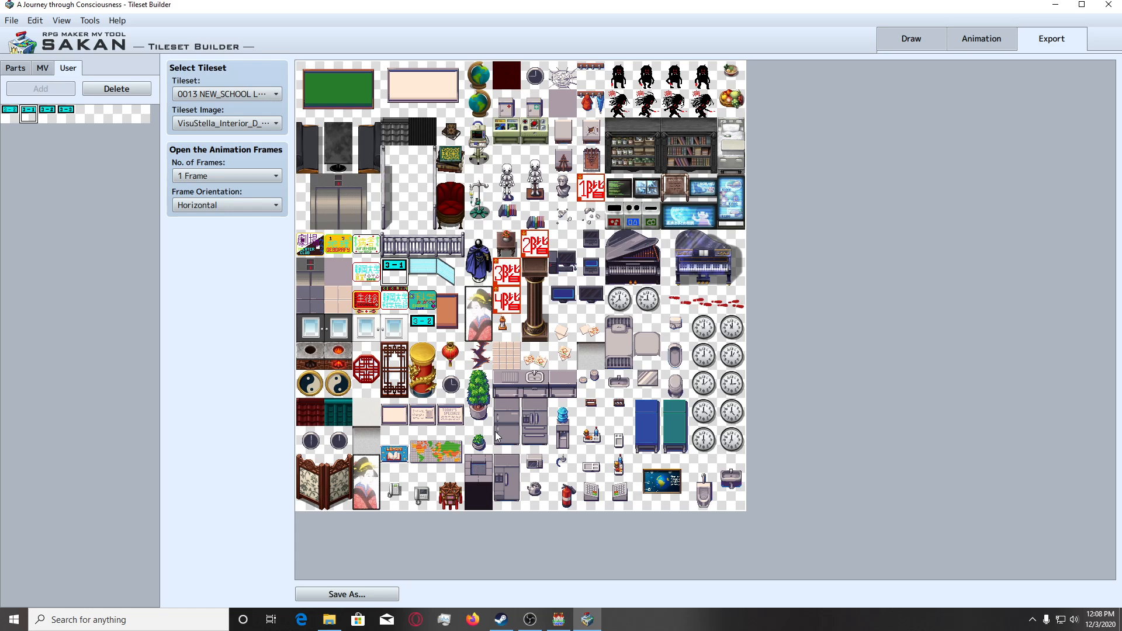
left_click(524, 177)
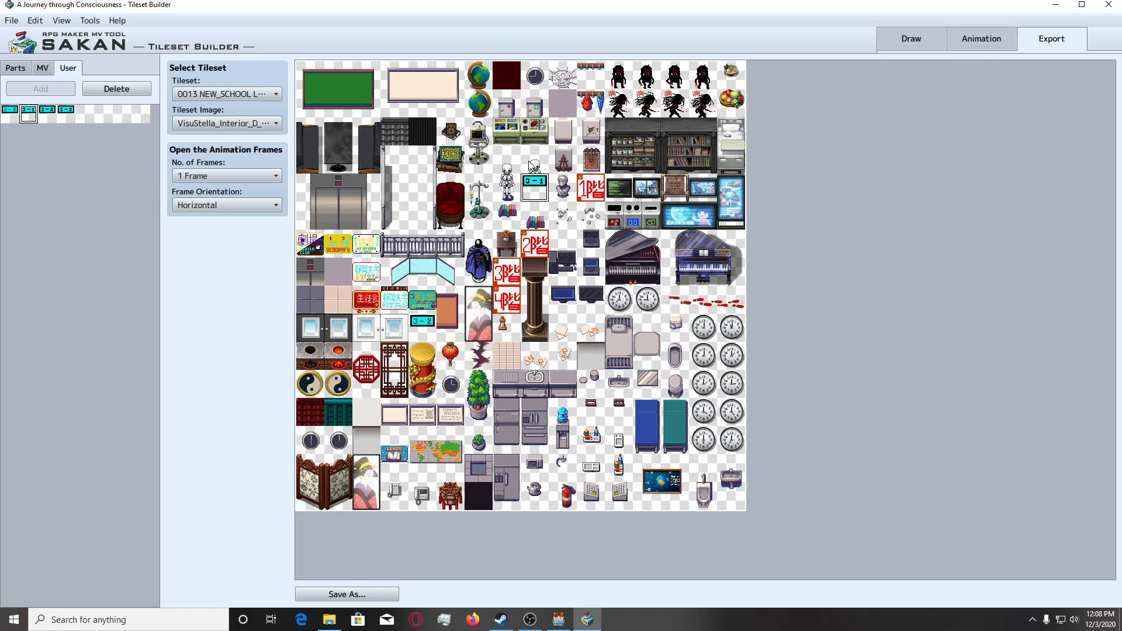
left_click(528, 160)
left_click(516, 169)
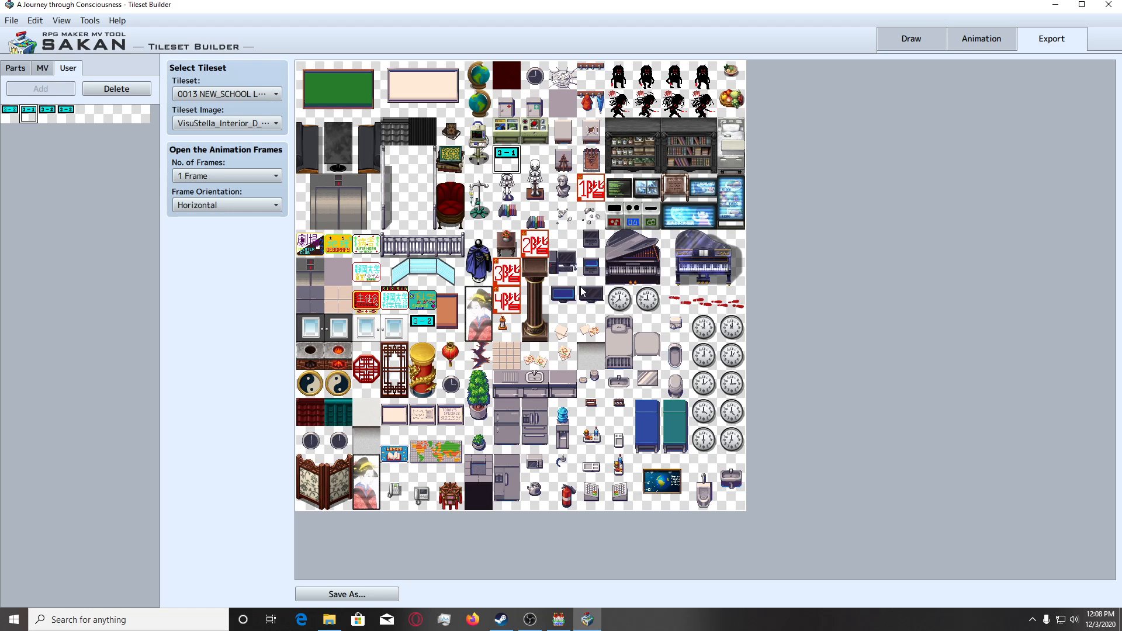
left_click(506, 213)
left_click(533, 218)
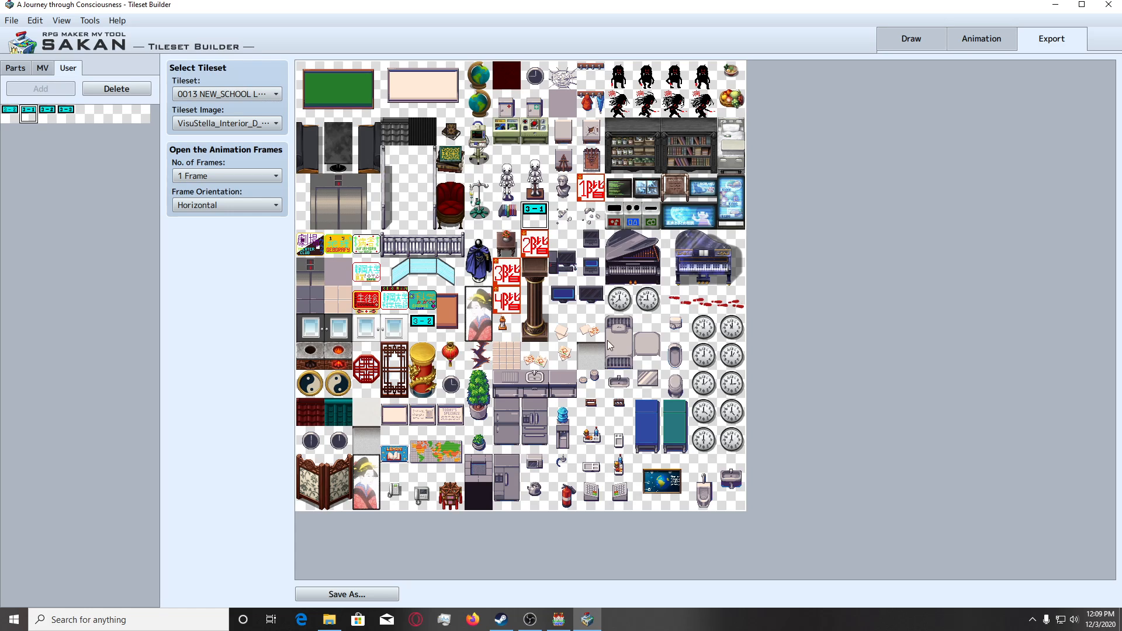
left_click(559, 221)
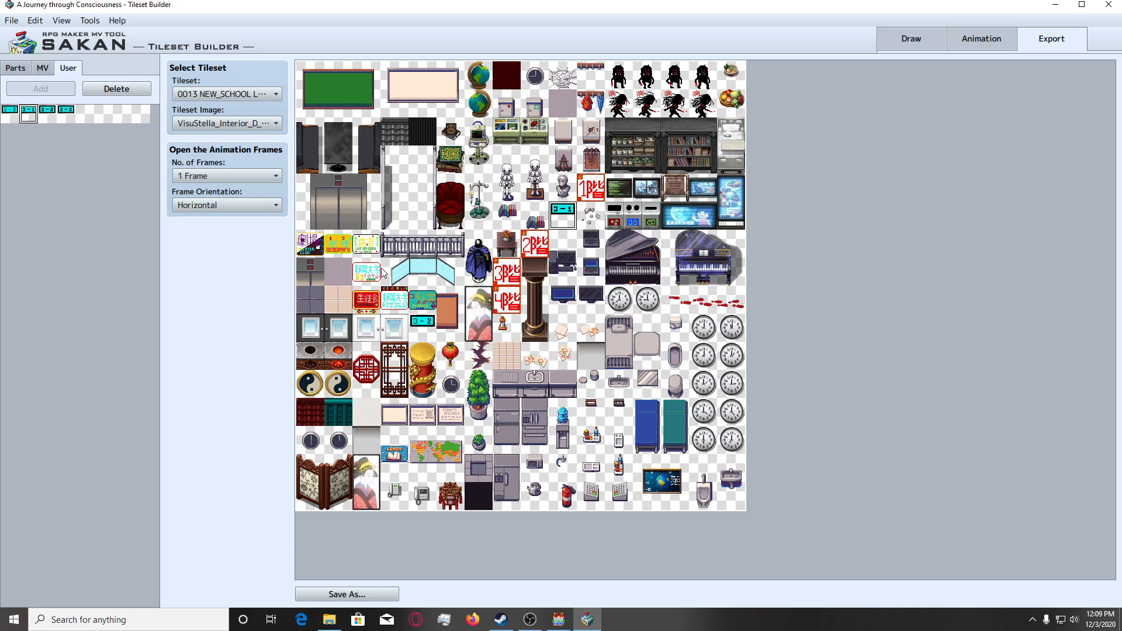
Place the 3 - 1 sign on the upper tile of the brown board and save the tileset over VisuStella_Interior_D_mod.png.
left_click(447, 303)
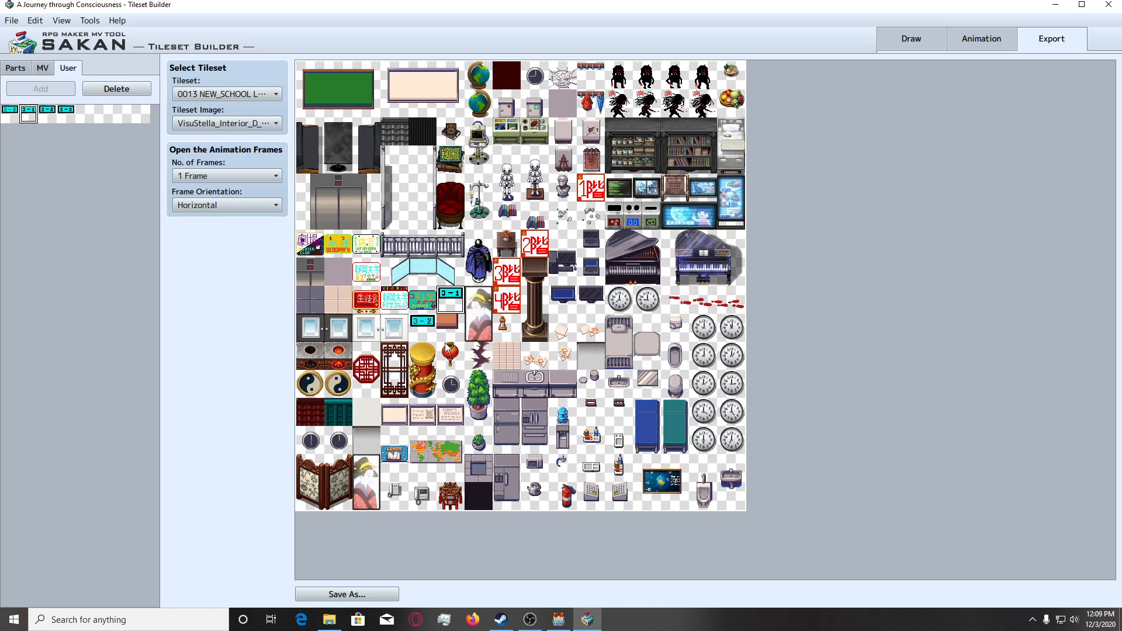
left_click(367, 591)
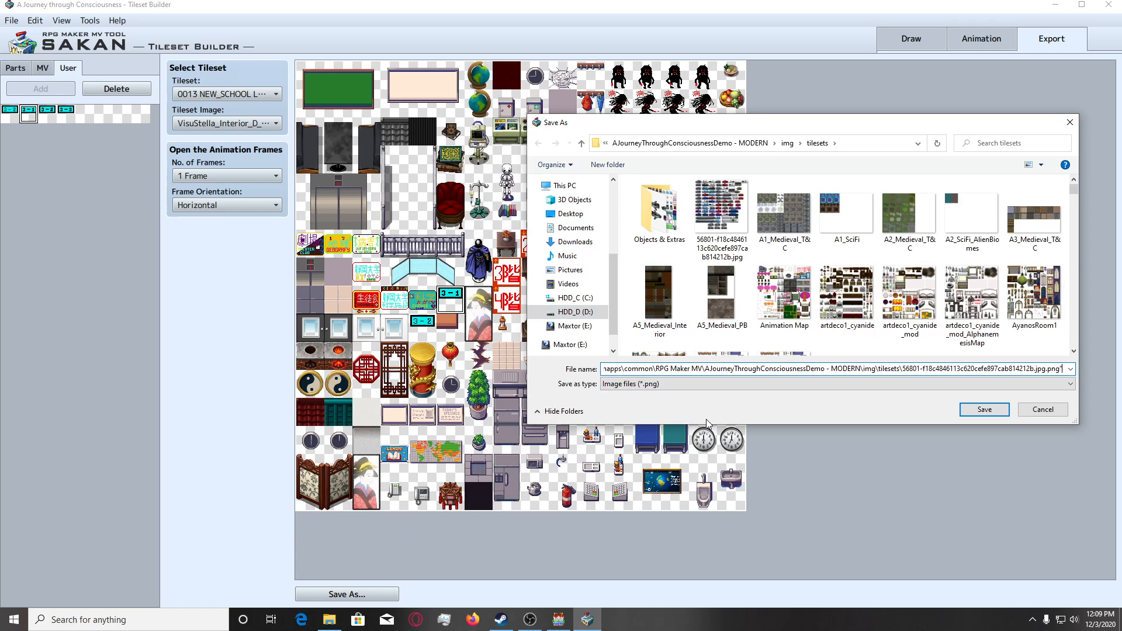
key("ctrl+a")
key("BackSpace")
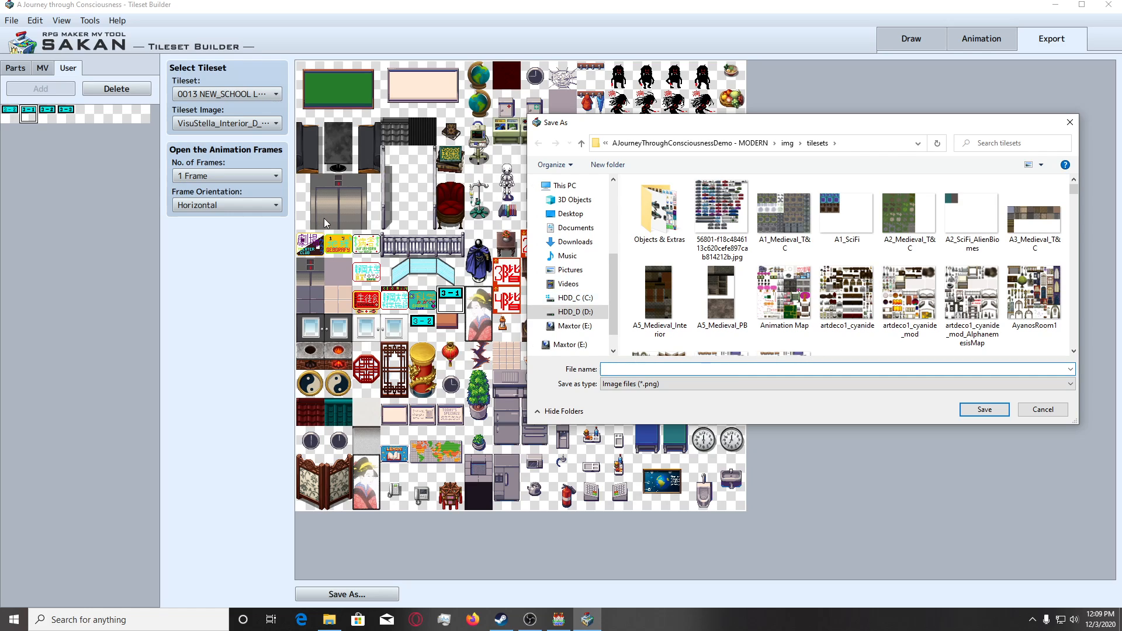
type("Visus")
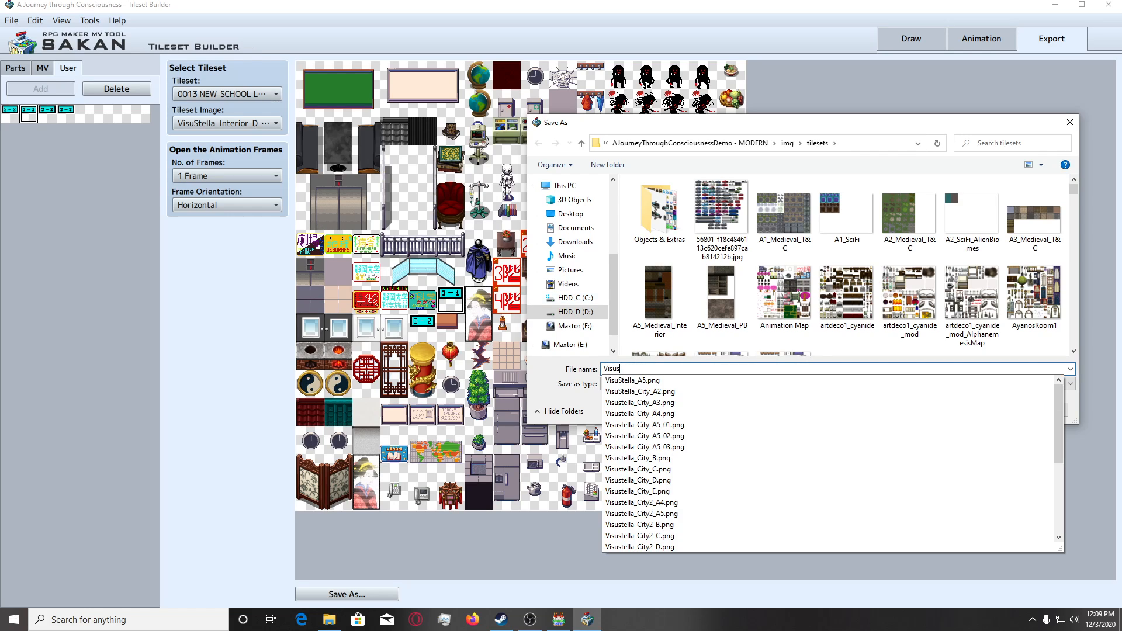
type("tella_Interior")
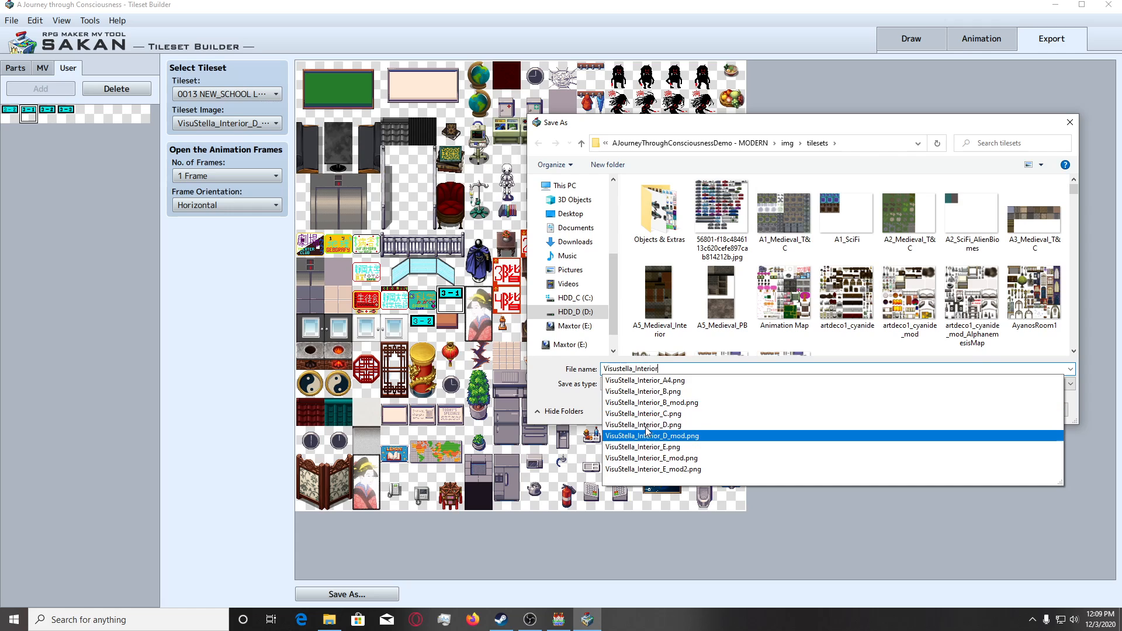
left_click(646, 435)
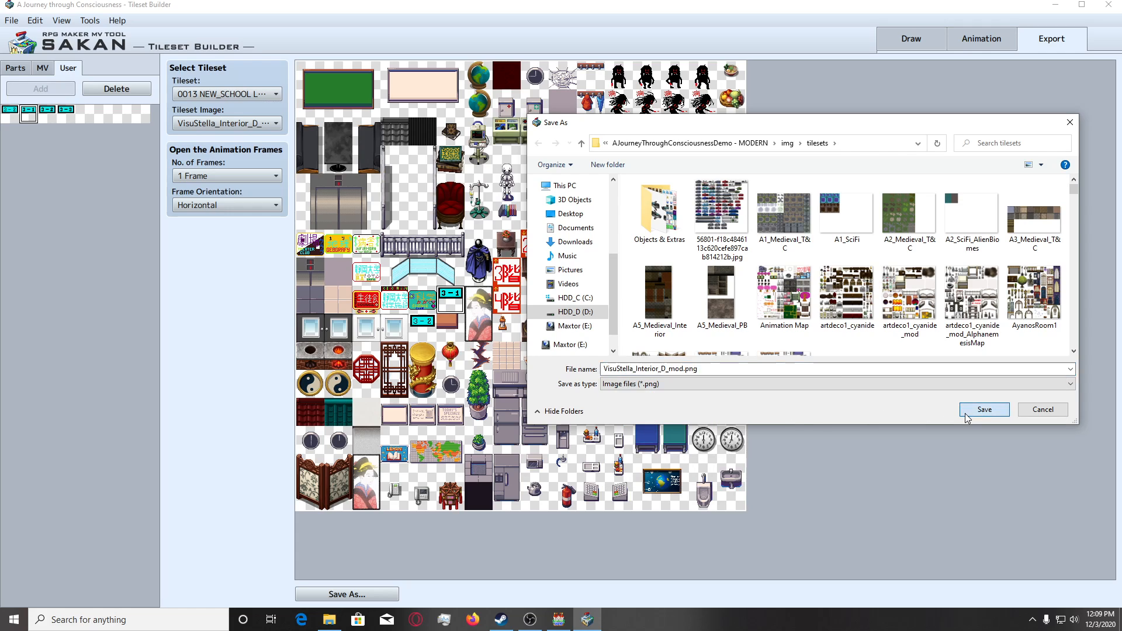
left_click(984, 409)
left_click(587, 311)
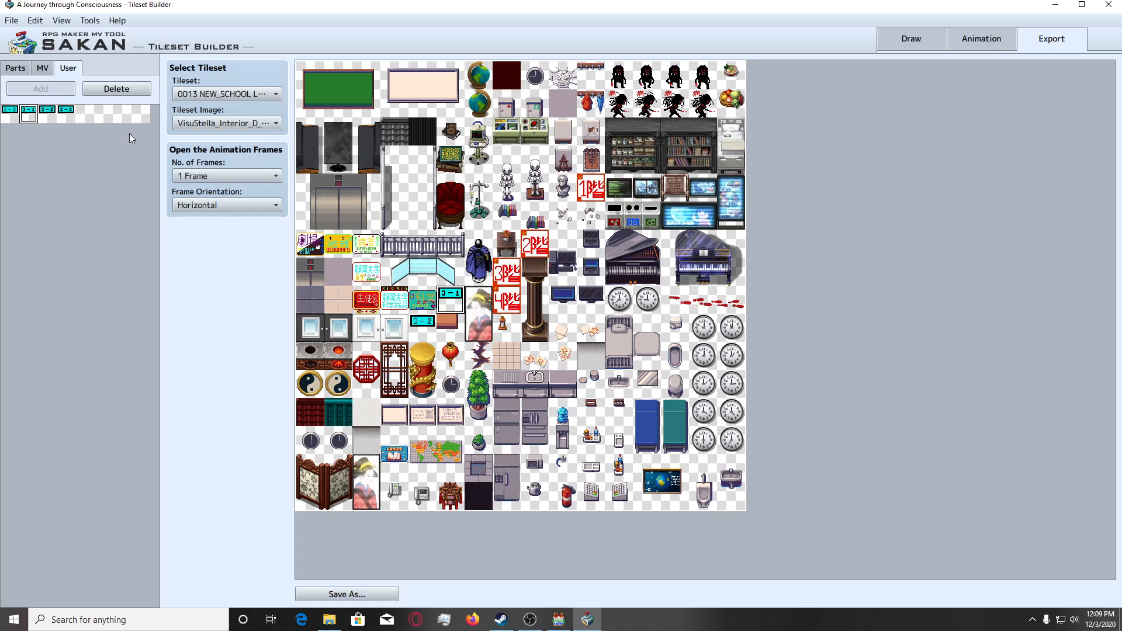
Place the bold 3 - 2 sign over its old version in the tileset and save over VisuStella_Interior_D_mod.png.
left_click(49, 115)
left_click(425, 326)
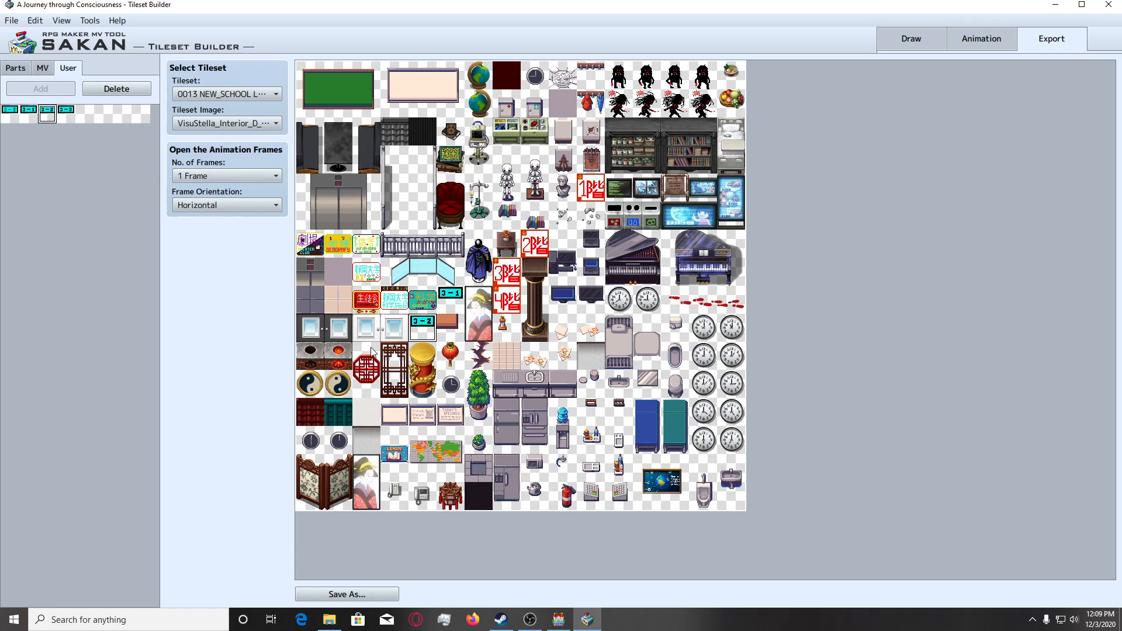
left_click(354, 595)
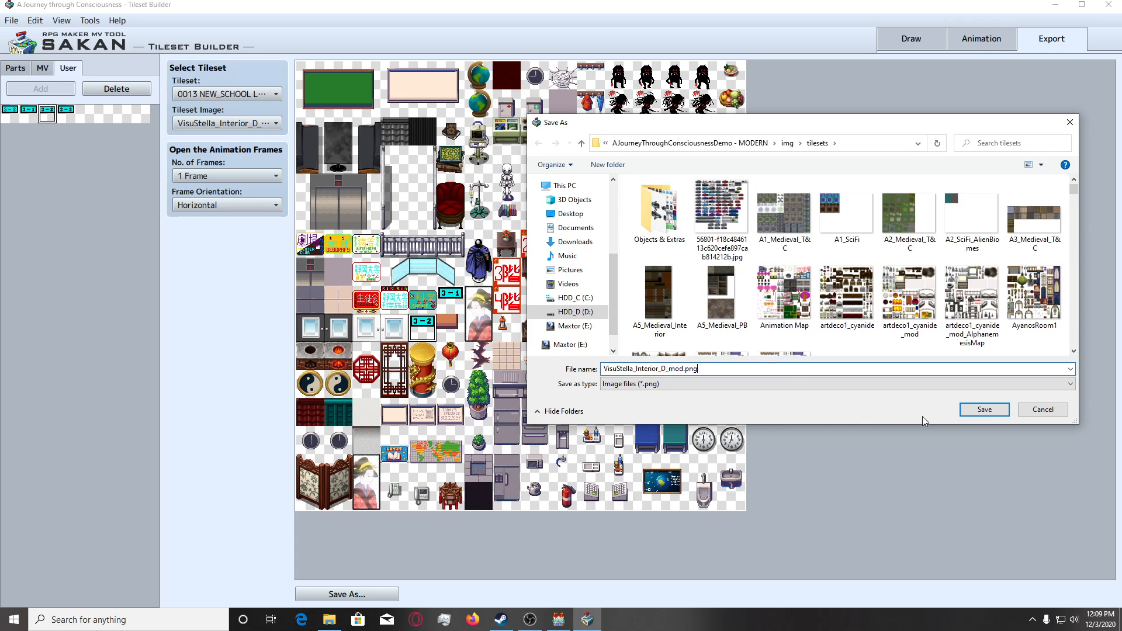
left_click(983, 409)
left_click(588, 311)
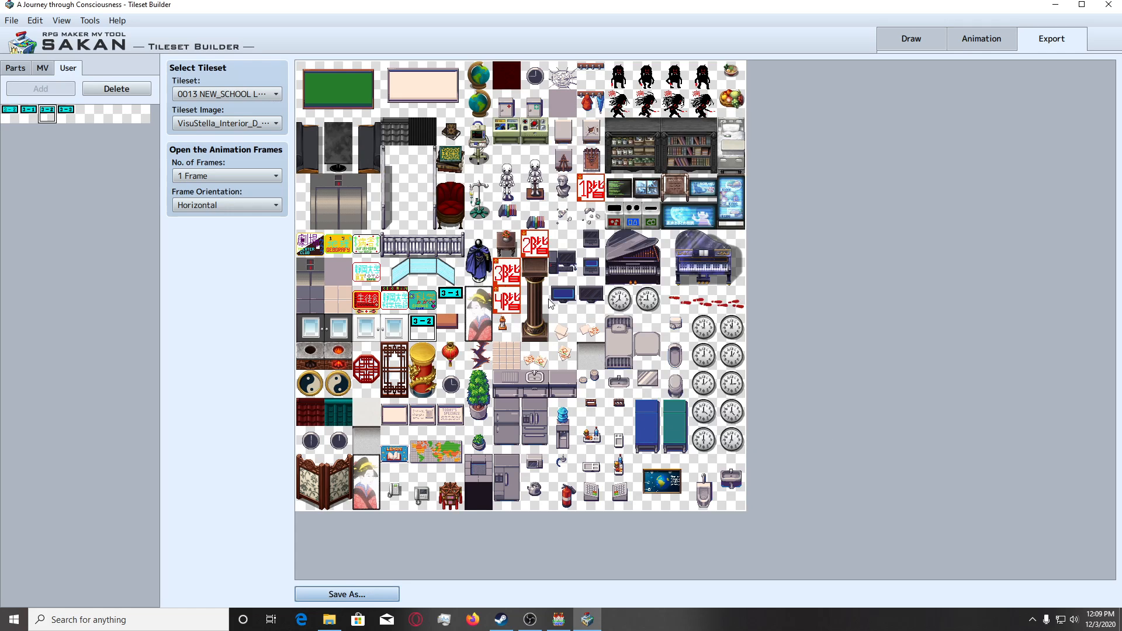
Place the 3 - 3 sign on the tile directly below 3 - 1 and save the tileset over VisuStella_Interior_D_mod.png.
left_click(68, 112)
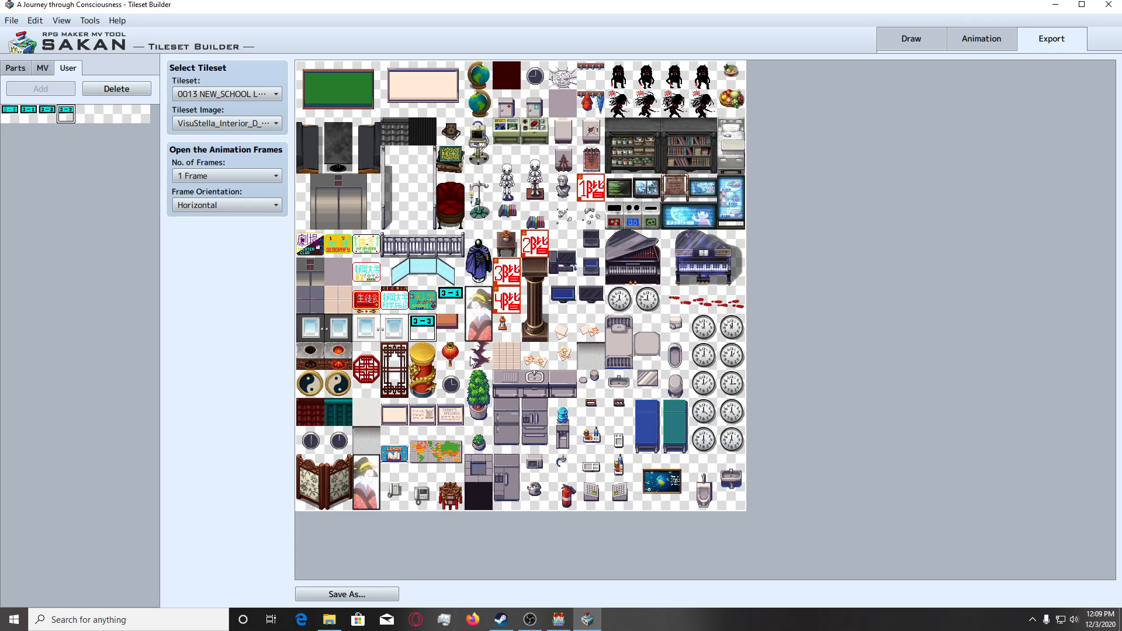
left_click(359, 593)
left_click(971, 409)
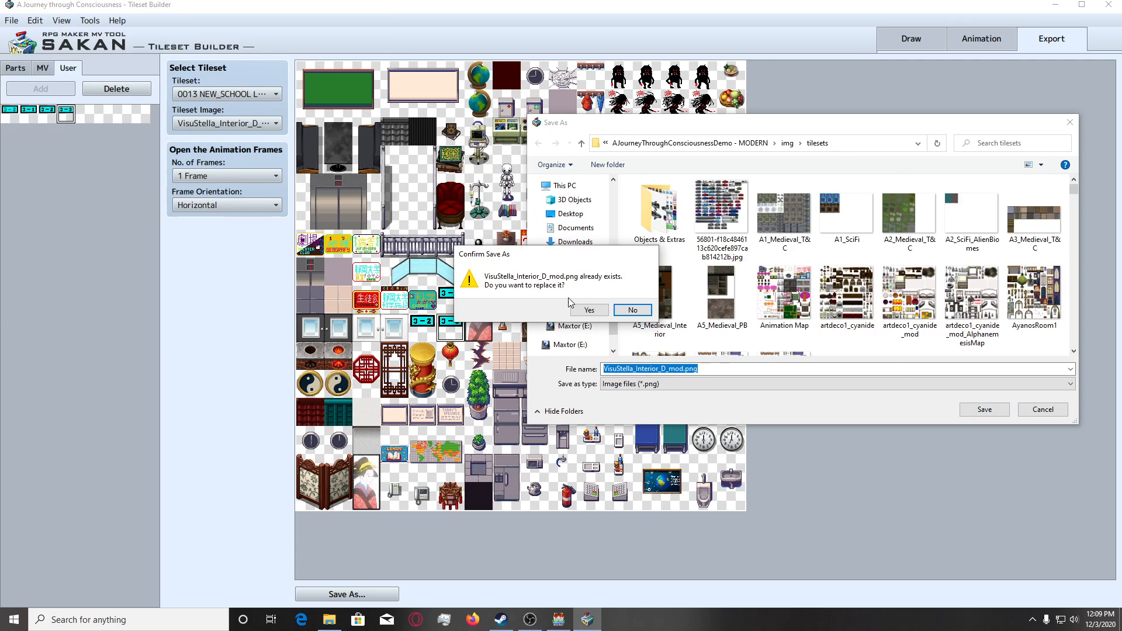
left_click(587, 309)
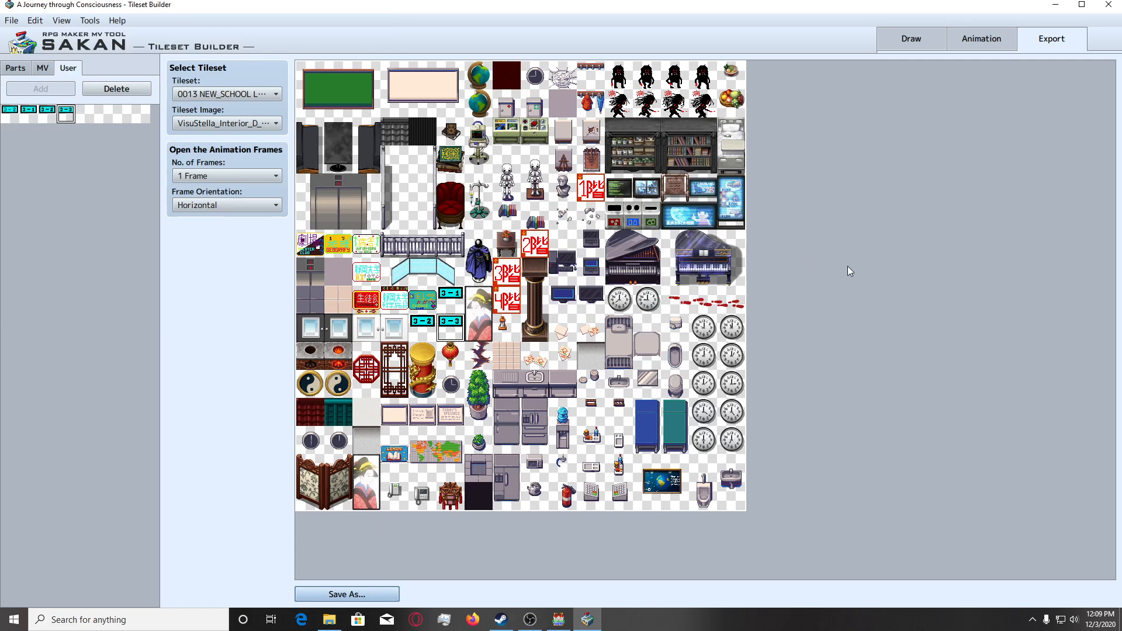
Return to drawing the 3 - 3 sign and close the open side of its second 3 with black 1px pencil strokes.
left_click(902, 37)
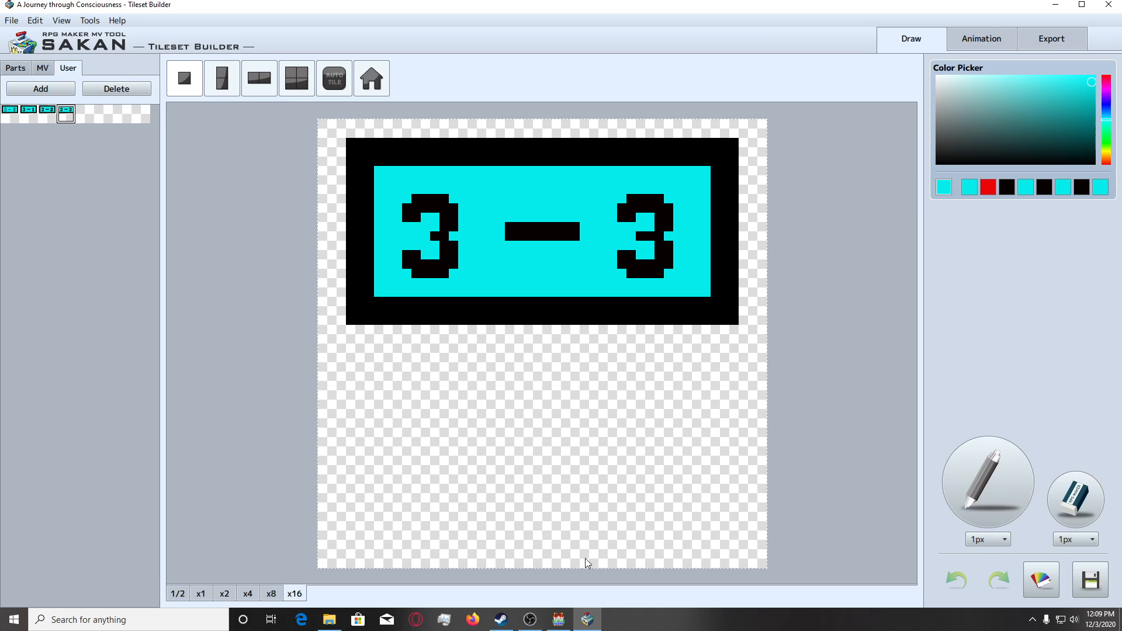
left_click(988, 482)
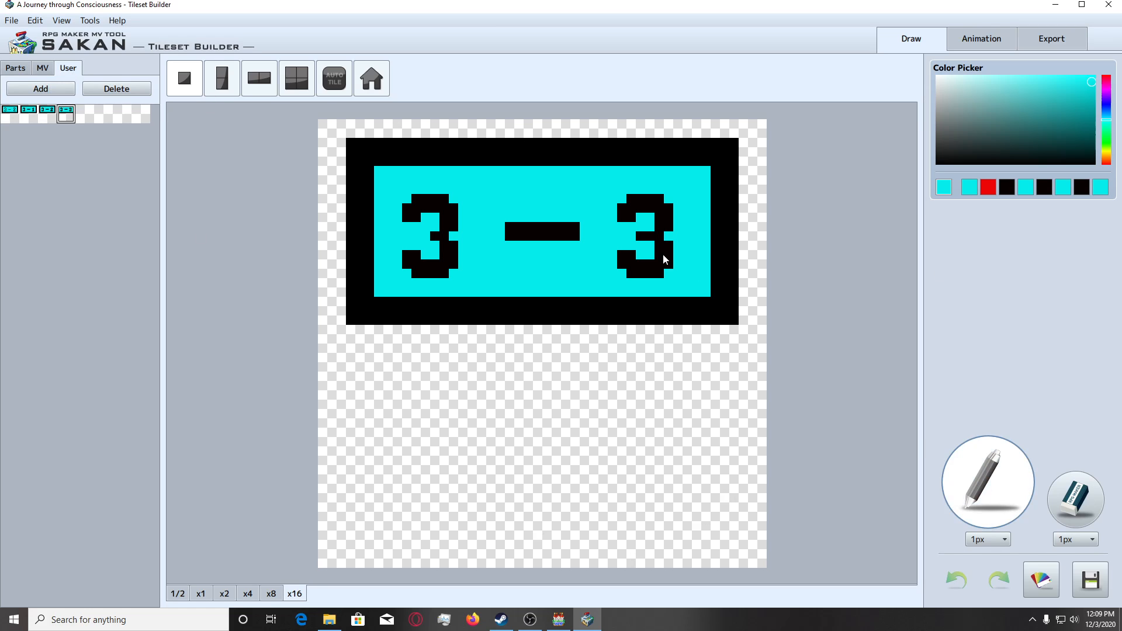
right_click(623, 208)
left_click(623, 205)
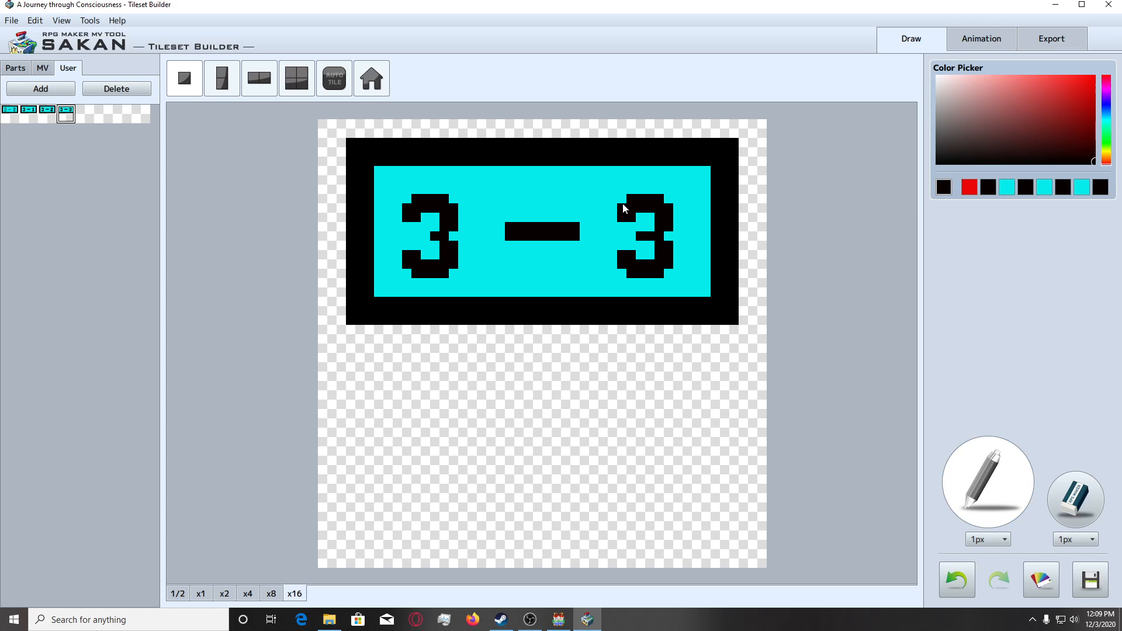
left_click_drag(620, 201, 622, 241)
mouse_move(627, 247)
left_mouse_down()
mouse_move(654, 249)
mouse_move(630, 226)
left_mouse_up()
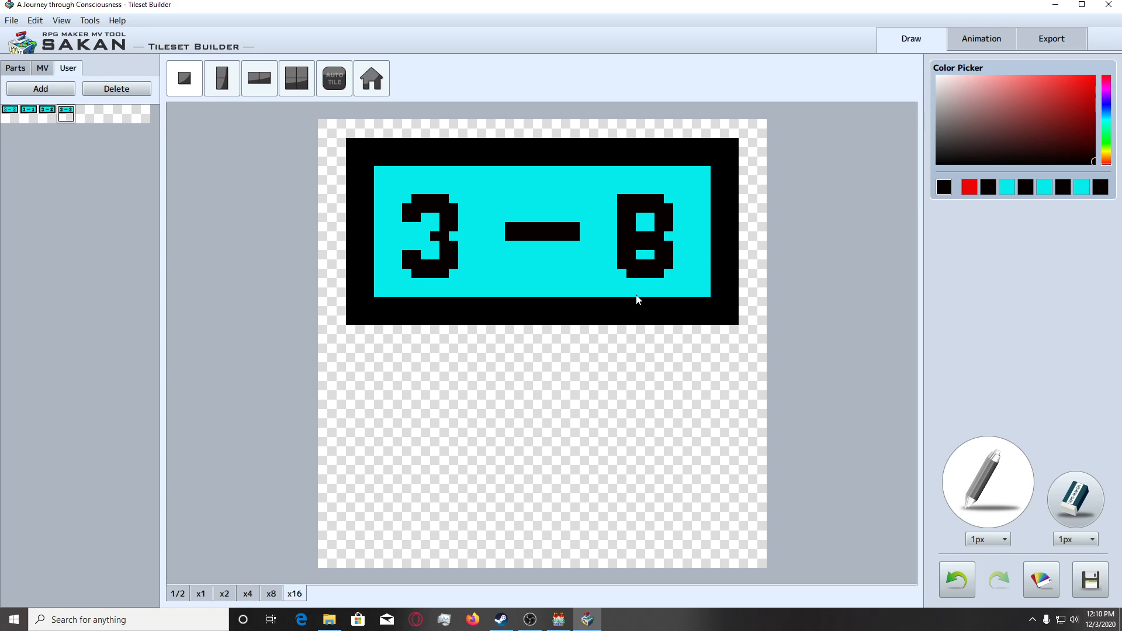
Shape the last digit into a 4: straighten its stem in black, clear the lower corner and top middle in cyan, and widen the foot in black.
left_click_drag(671, 205, 670, 279)
left_click(1082, 186)
mouse_move(624, 265)
left_mouse_down()
mouse_move(623, 253)
mouse_move(637, 255)
mouse_move(624, 265)
mouse_move(648, 274)
mouse_move(630, 275)
left_mouse_up()
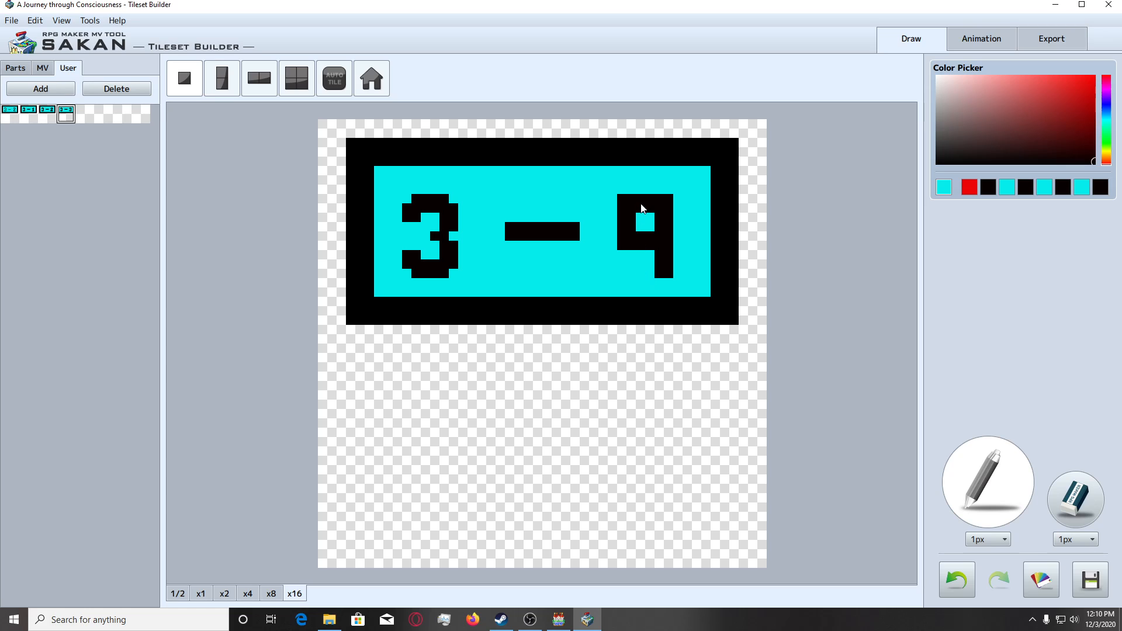
left_click_drag(643, 209, 638, 198)
left_click(1100, 187)
left_click_drag(650, 263, 649, 276)
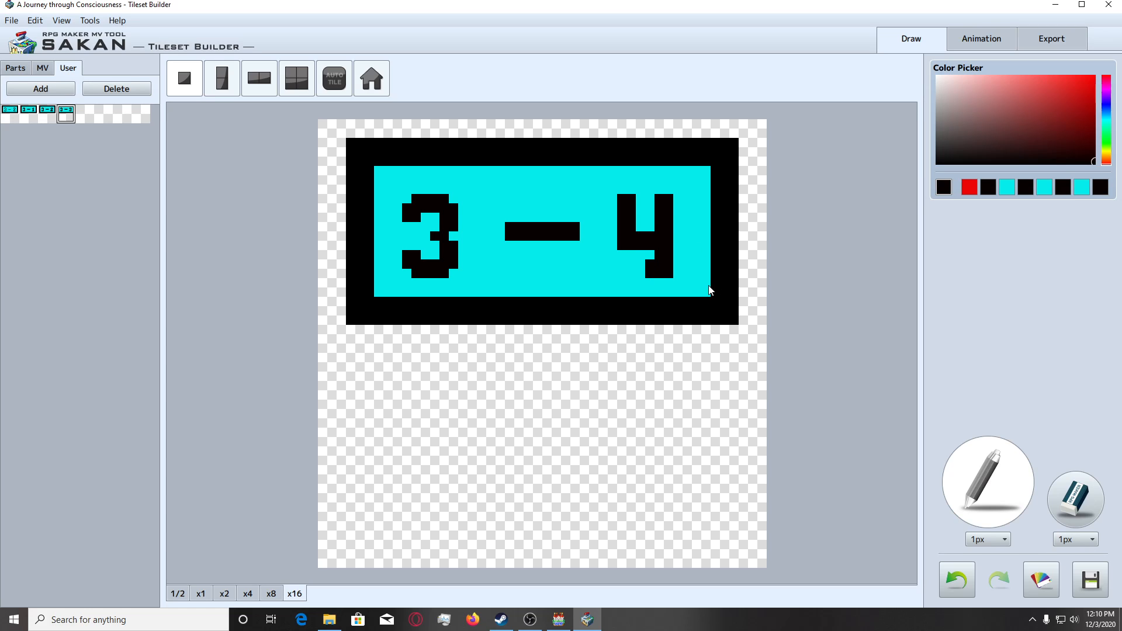
Undo the widening of the 4's foot and add the 3 - 4 sign to the user tiles.
key("ctrl+z")
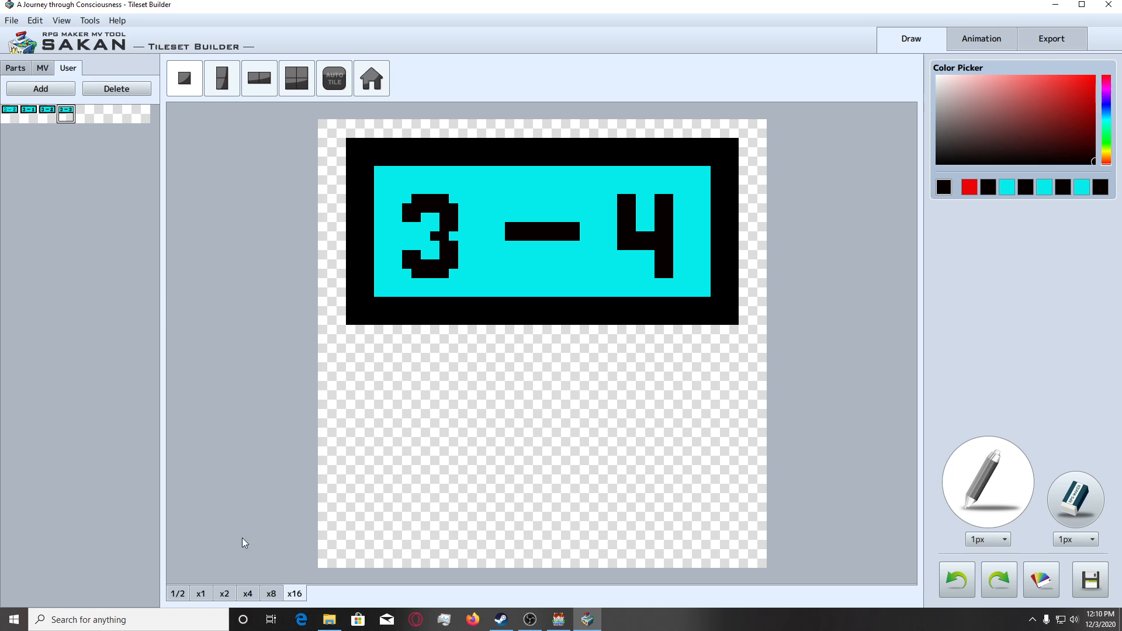
left_click(248, 593)
left_click(296, 594)
left_click(60, 89)
Redraw the 4 as a 5 with black top and bottom strokes and cyan gaps, and add the 3 - 5 sign to the user tiles.
left_click(987, 509)
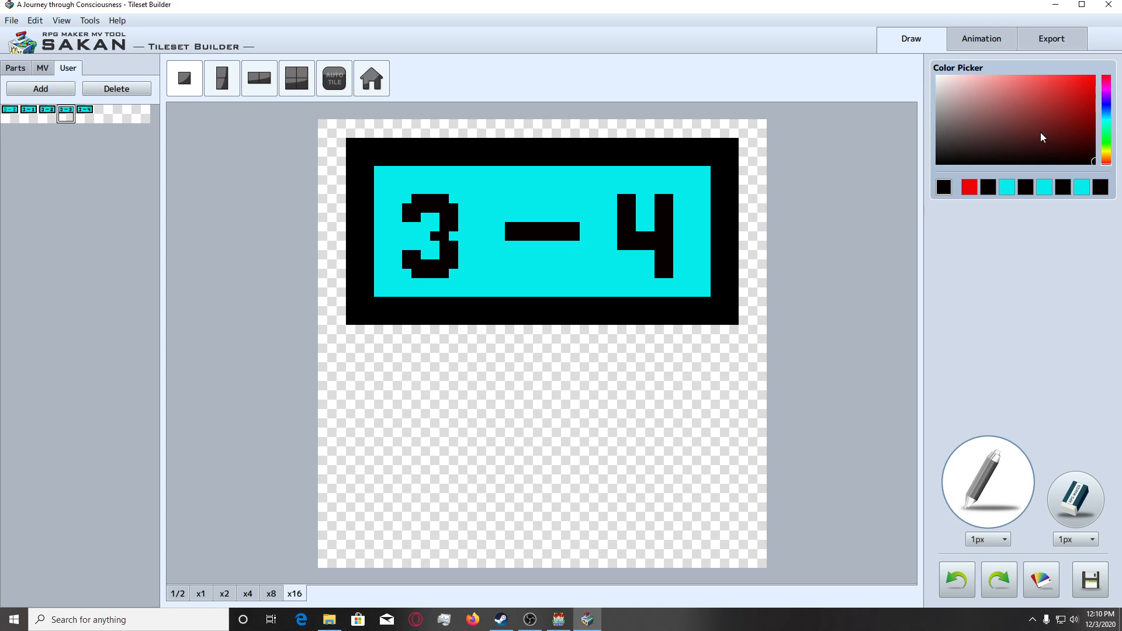
mouse_move(638, 198)
left_mouse_down()
mouse_move(652, 199)
mouse_move(640, 208)
left_mouse_up()
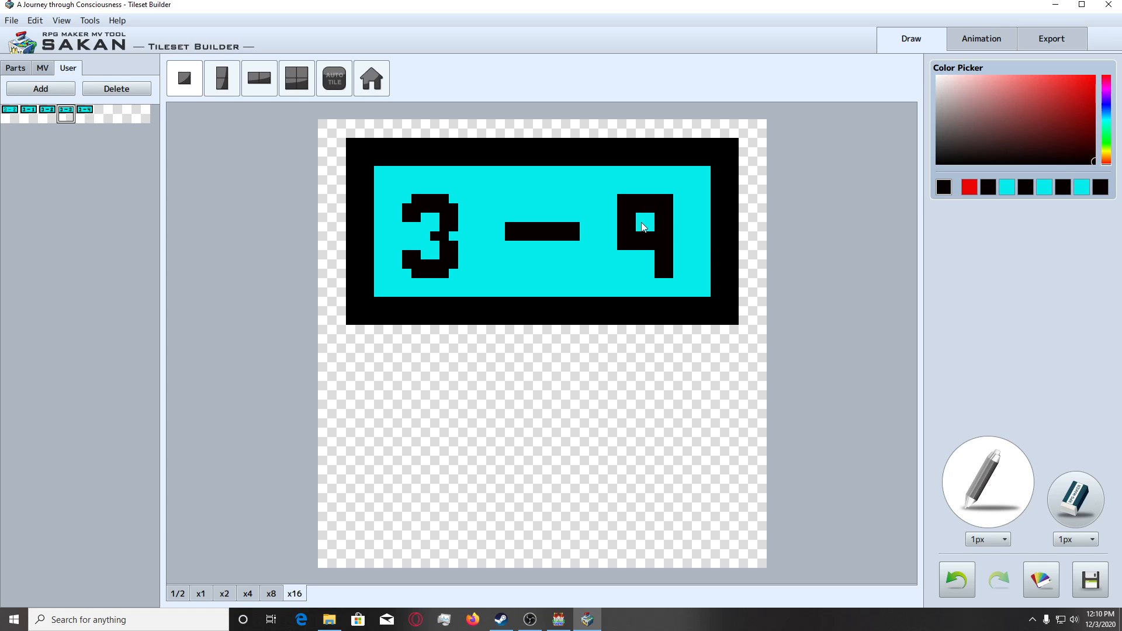
left_click_drag(655, 270, 626, 276)
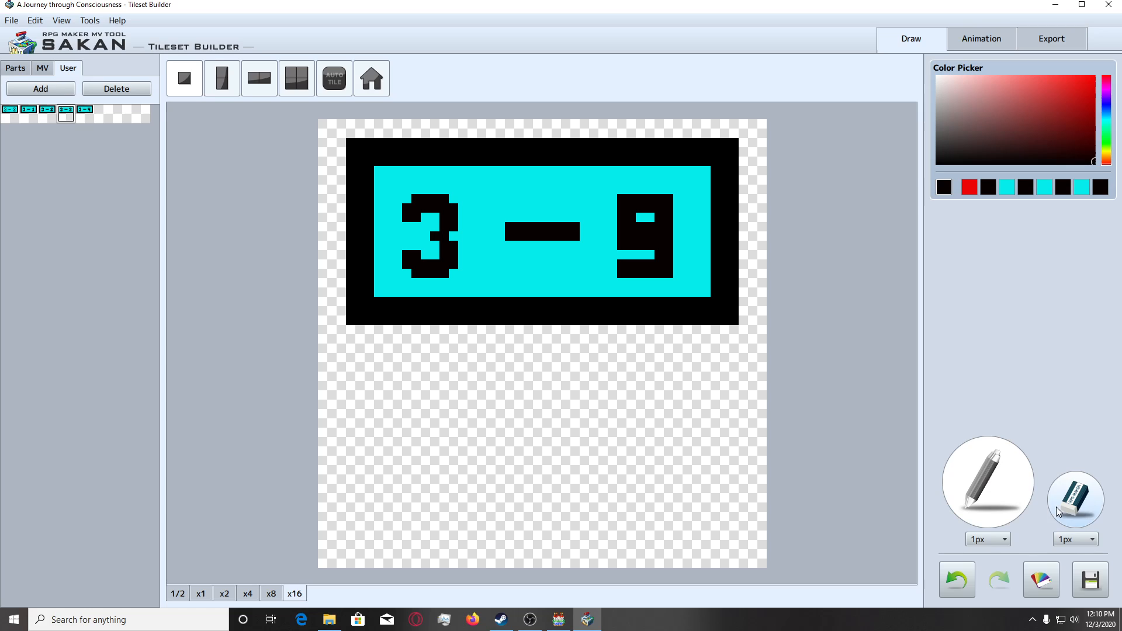
left_click(986, 496)
left_click(1081, 188)
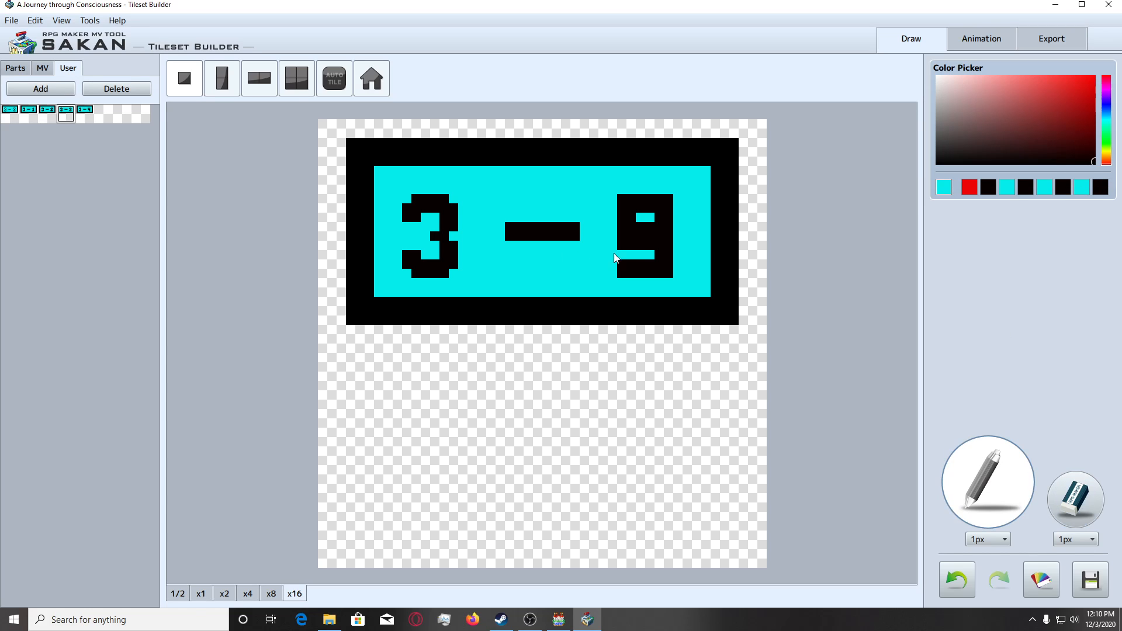
mouse_move(620, 246)
left_mouse_down()
mouse_move(651, 252)
mouse_move(668, 217)
left_mouse_up()
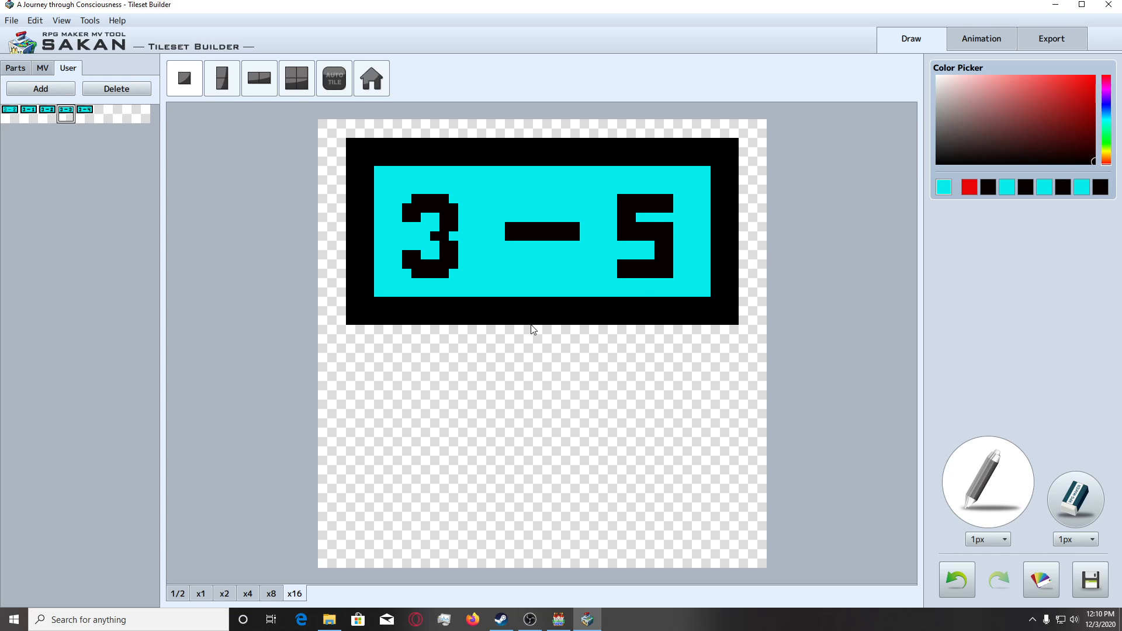
left_click(44, 91)
Turn the 5 into a 6 by closing its lower-left side in black and trimming its upper-left and lower corners in cyan.
left_click(1100, 187)
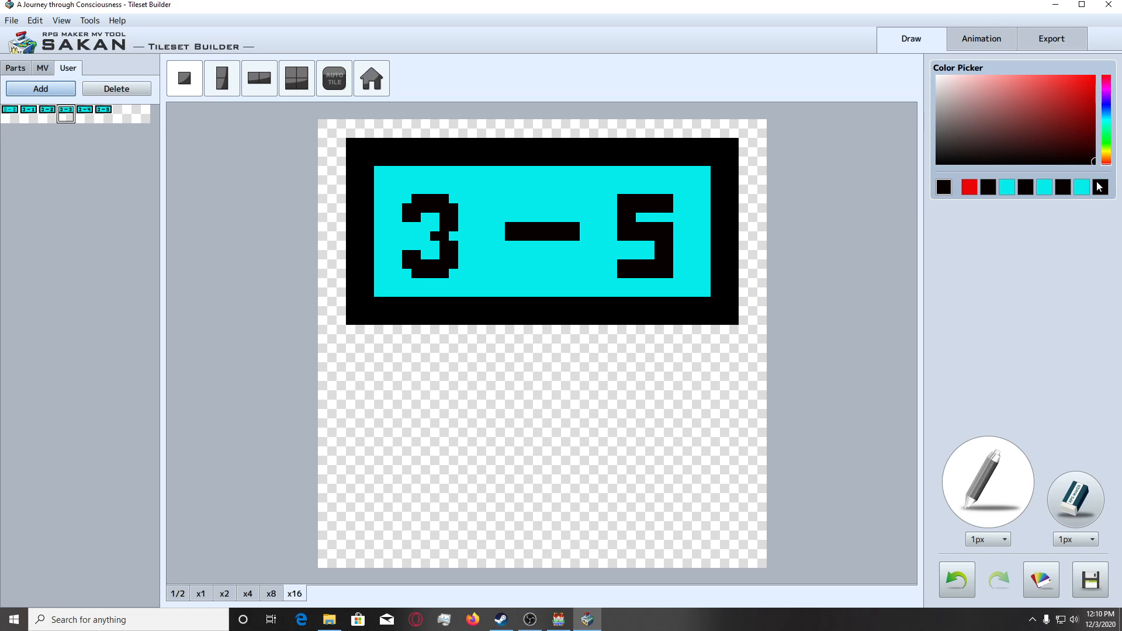
left_click_drag(624, 251, 627, 262)
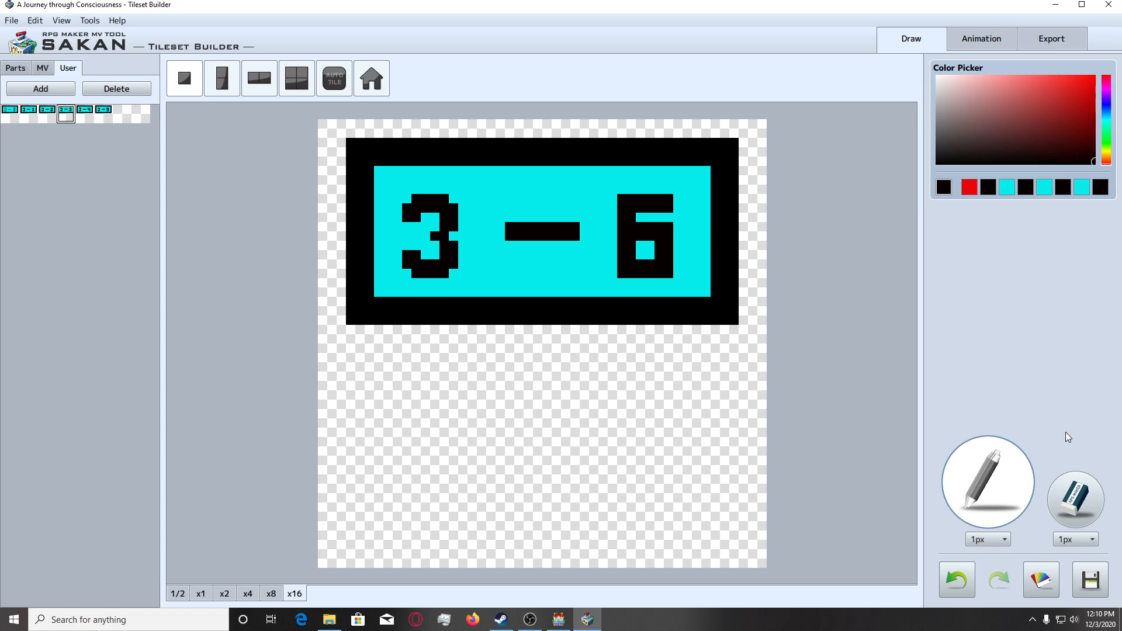
left_click(1081, 187)
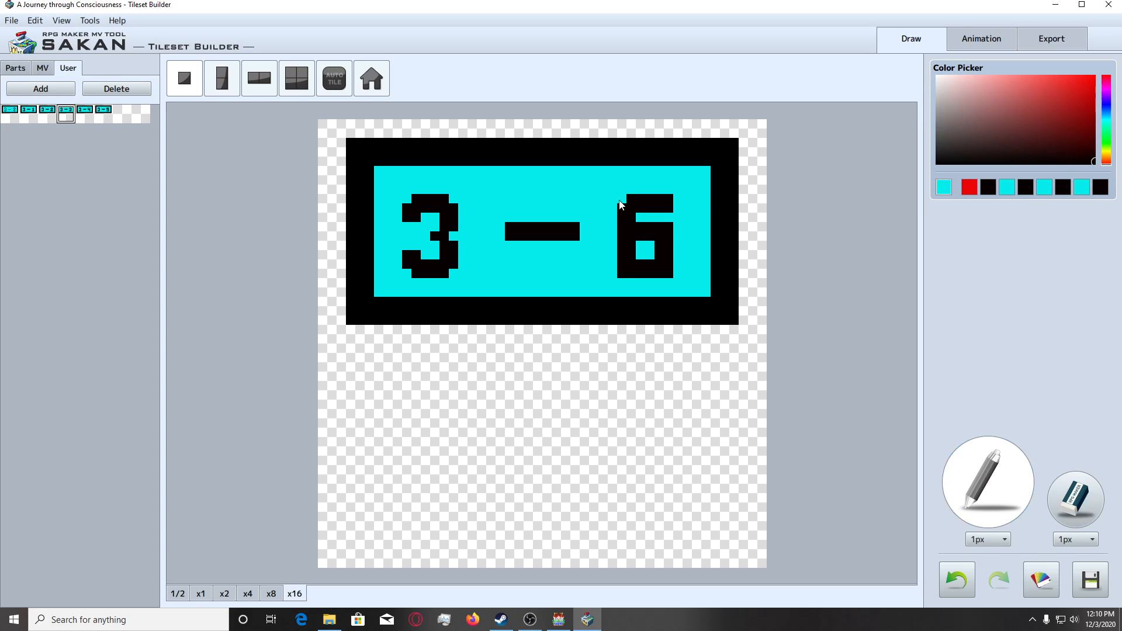
left_click(624, 272)
left_click(668, 274)
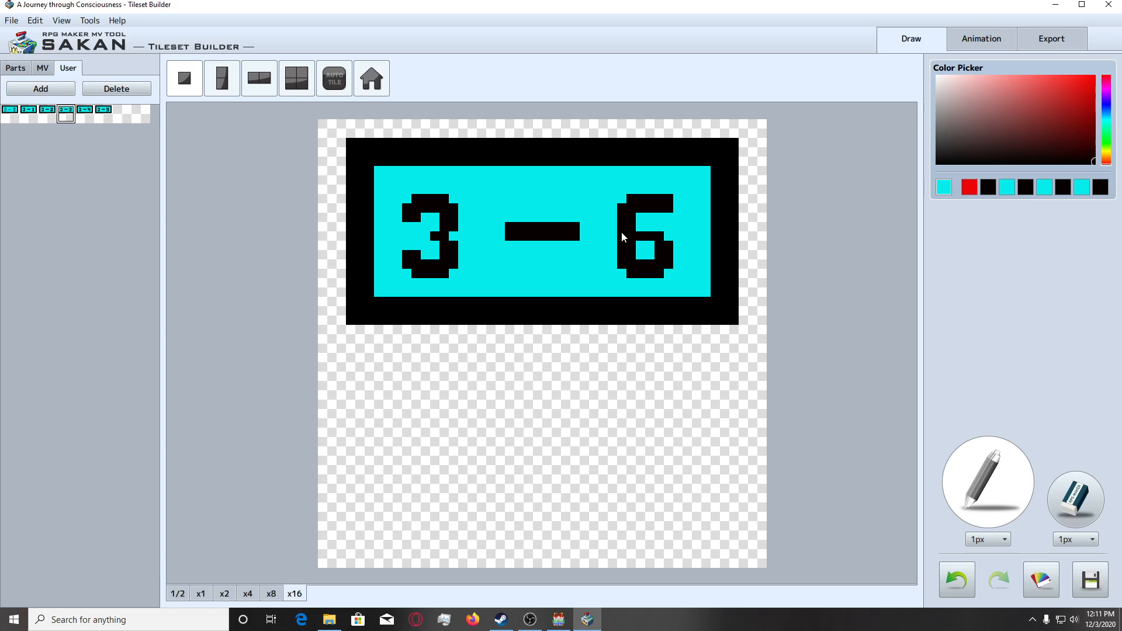
Refine the 6: thicken its middle bar in black, trim the upper-right corner in cyan, and lengthen the end of the top stroke in black.
left_click(1104, 188)
left_click_drag(639, 247, 651, 245)
left_click(1083, 188)
left_click(1104, 190)
left_click(669, 218)
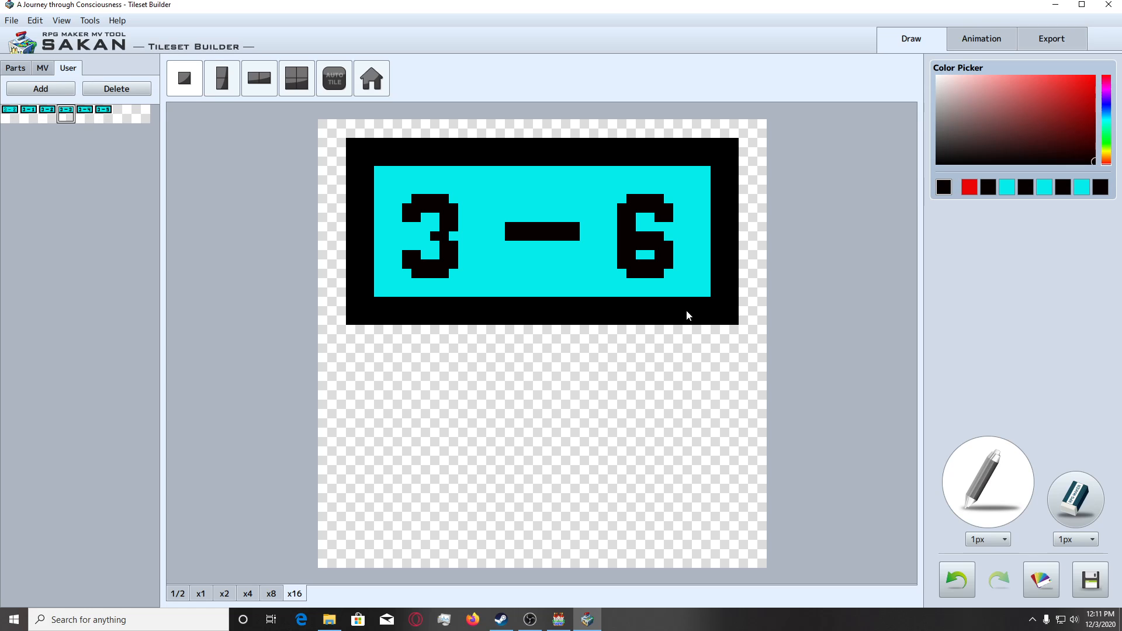
Check the 3 - 6 sign at x2 and x4 scale and add it to the user tiles.
left_click(225, 592)
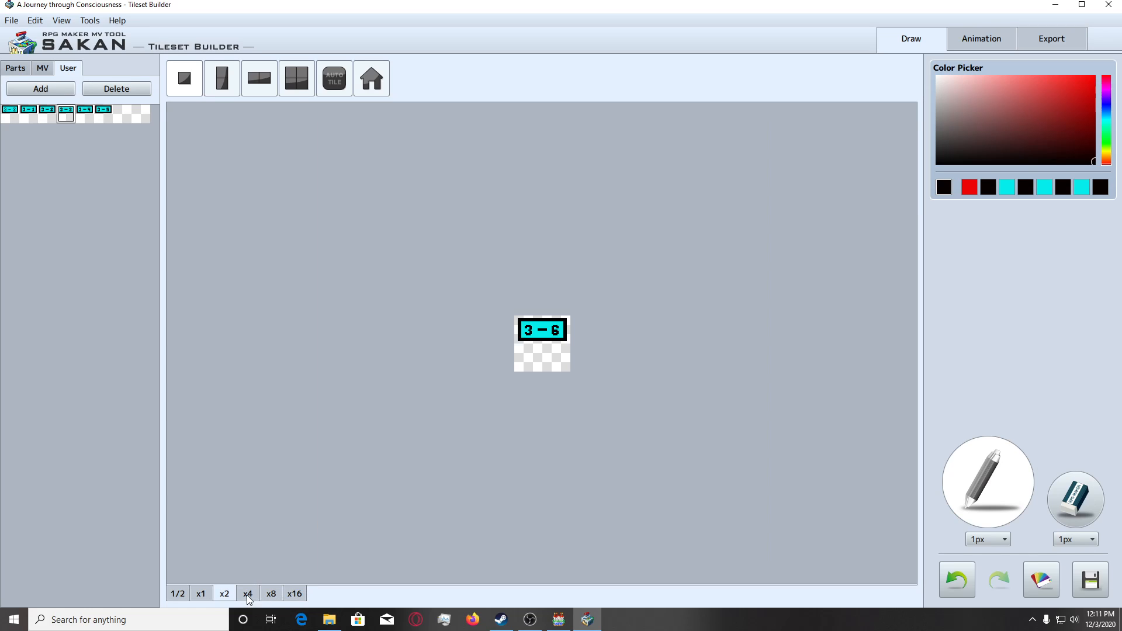
left_click(247, 594)
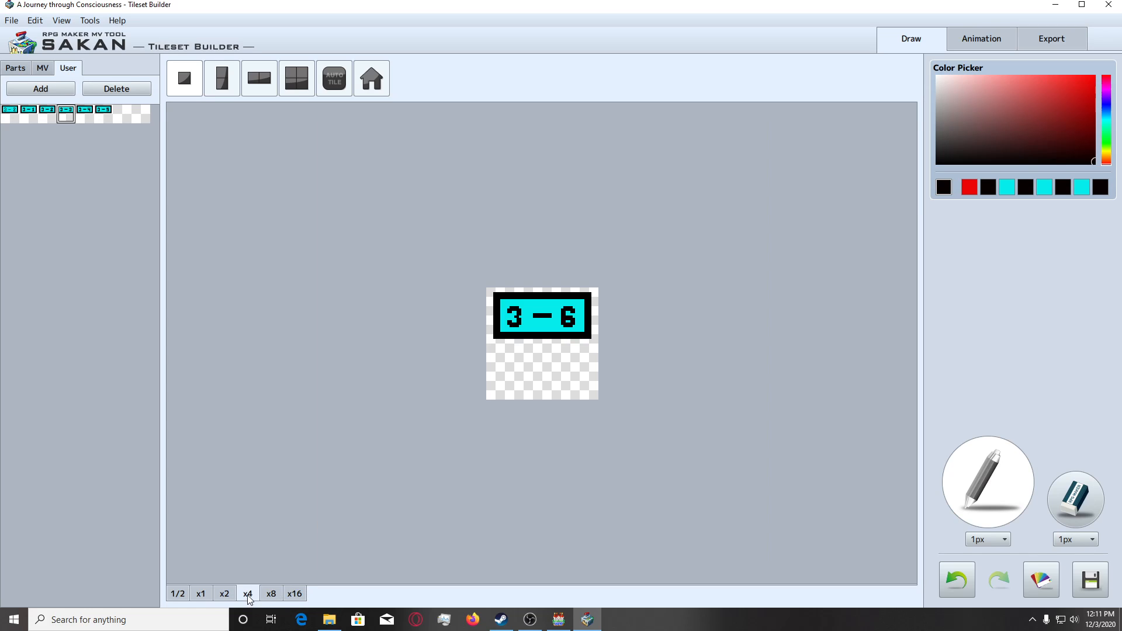
left_click(294, 594)
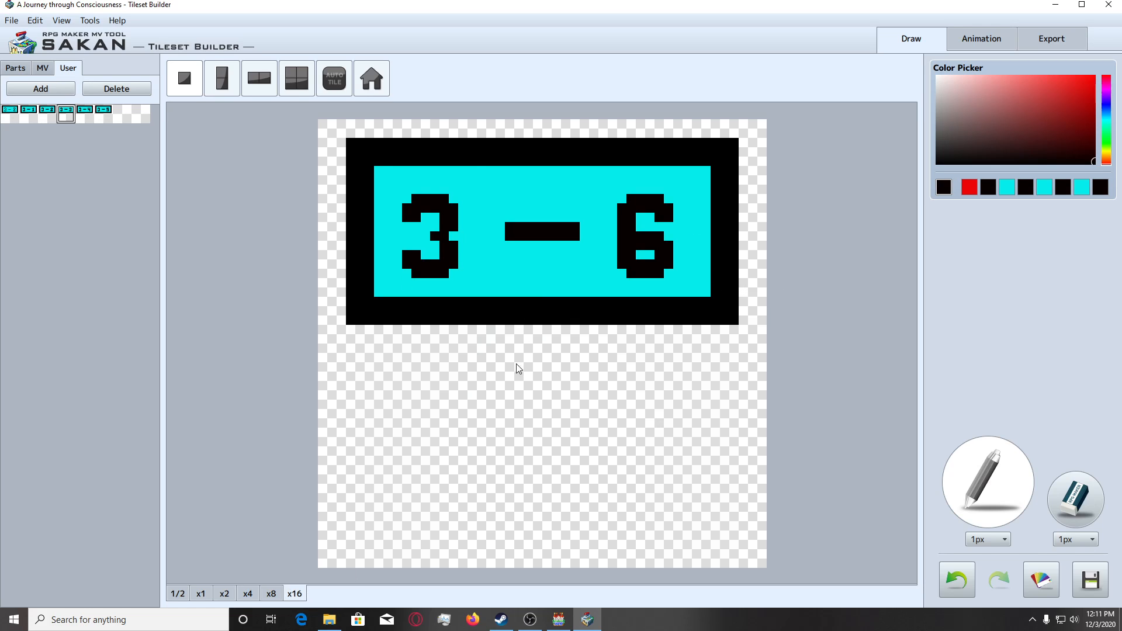
left_click(57, 90)
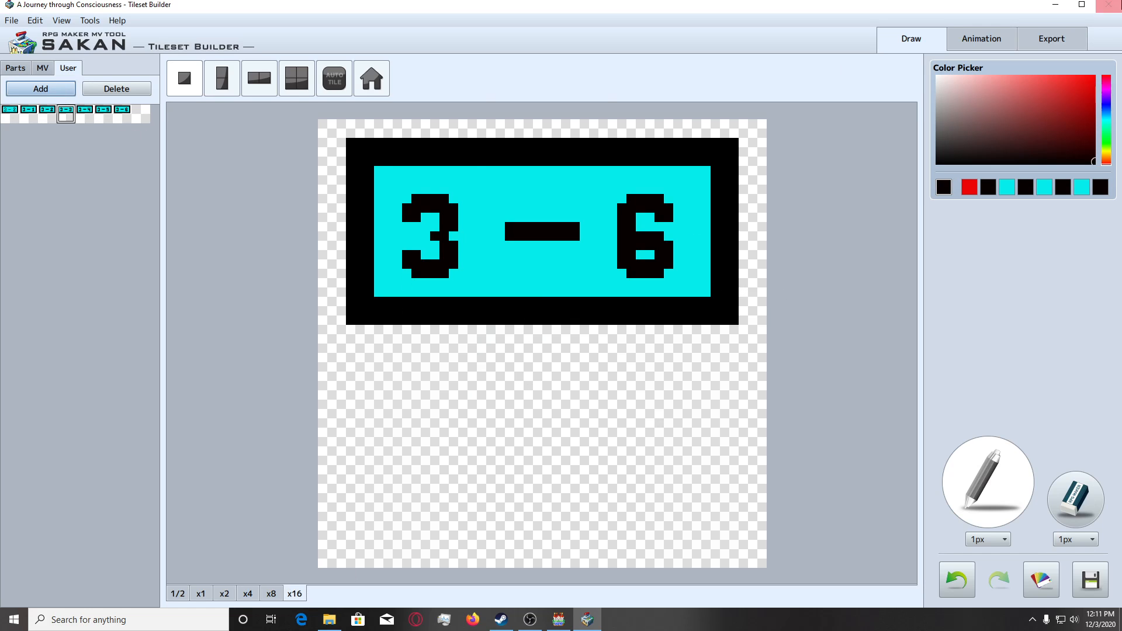
Place the 3 - 4 sign over the upper part of the first standing skeleton in the tileset and save over VisuStella_Interior_D_mod.png.
left_click(1062, 44)
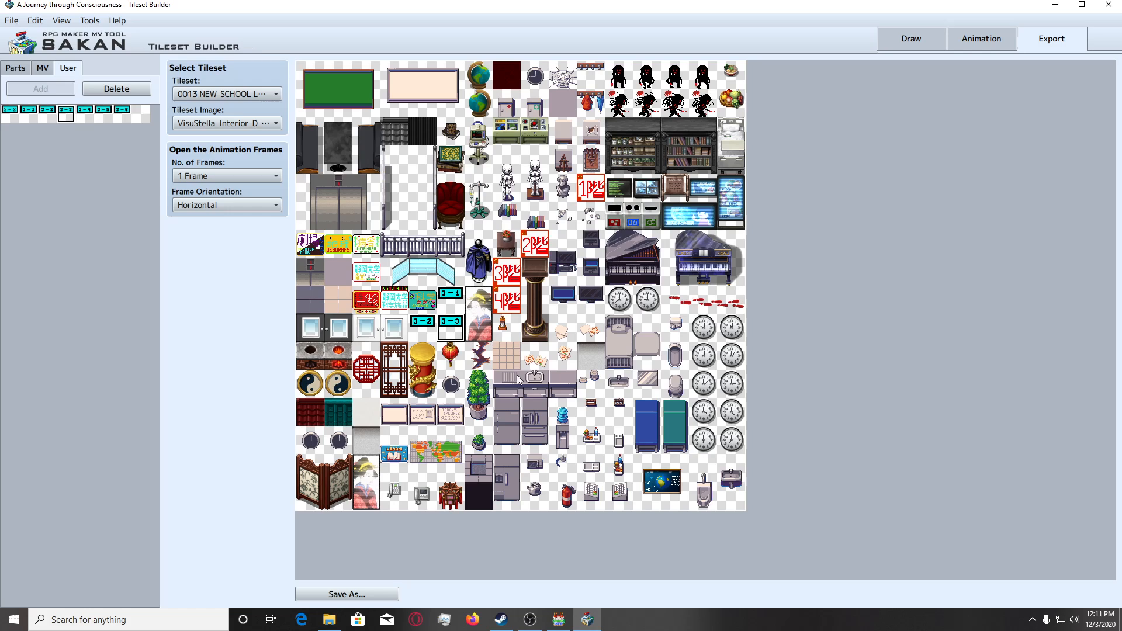
left_click(509, 167)
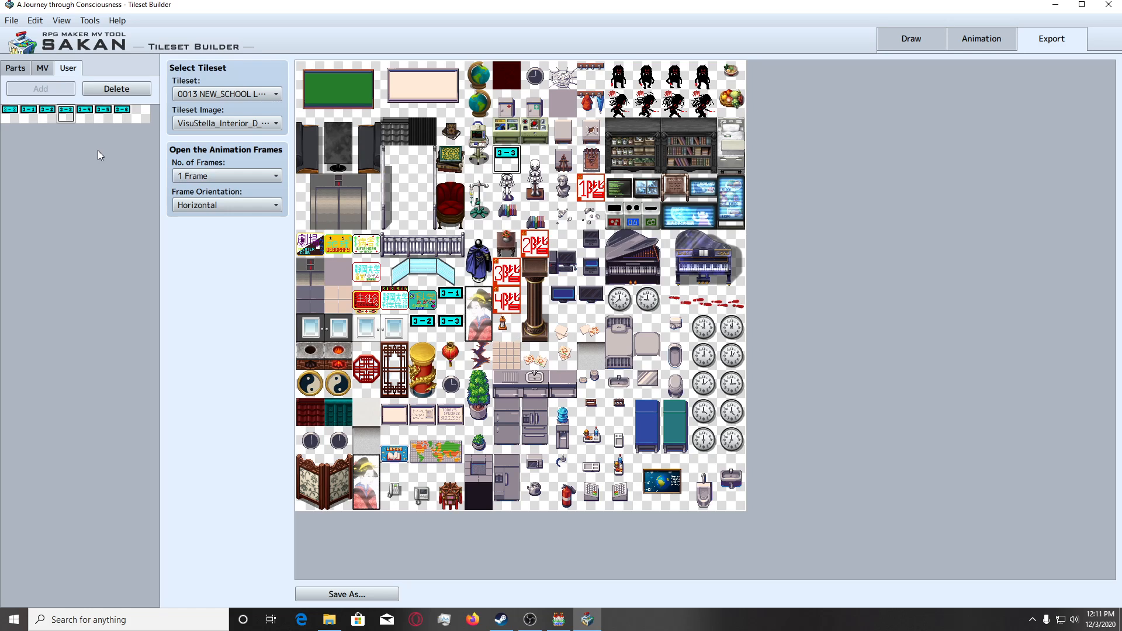
left_click(84, 111)
left_click(505, 167)
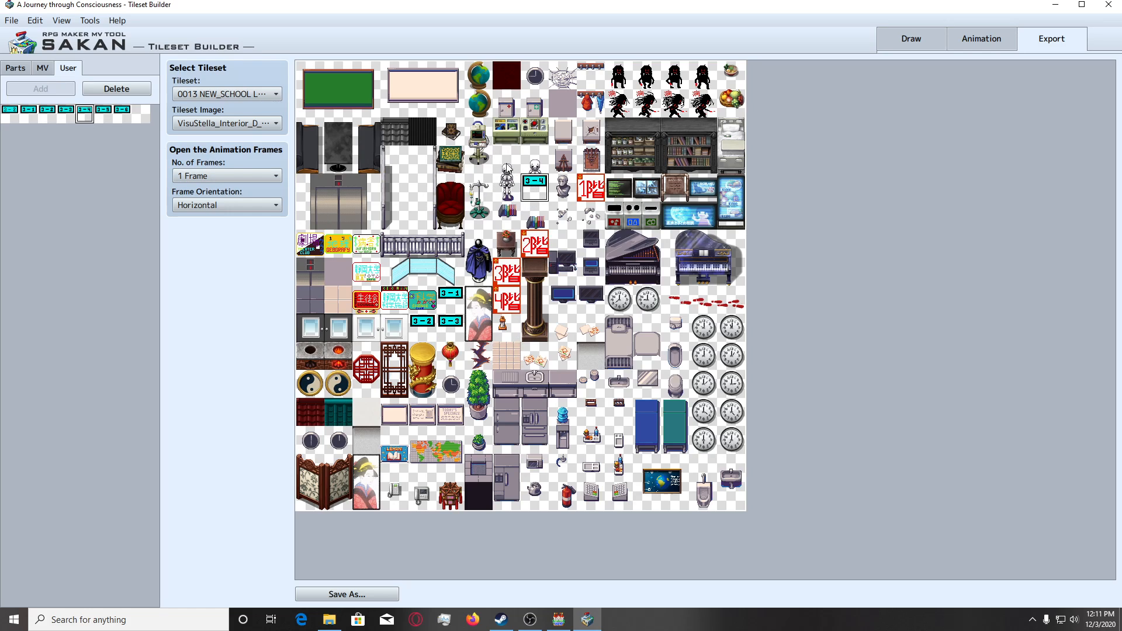
left_click(357, 594)
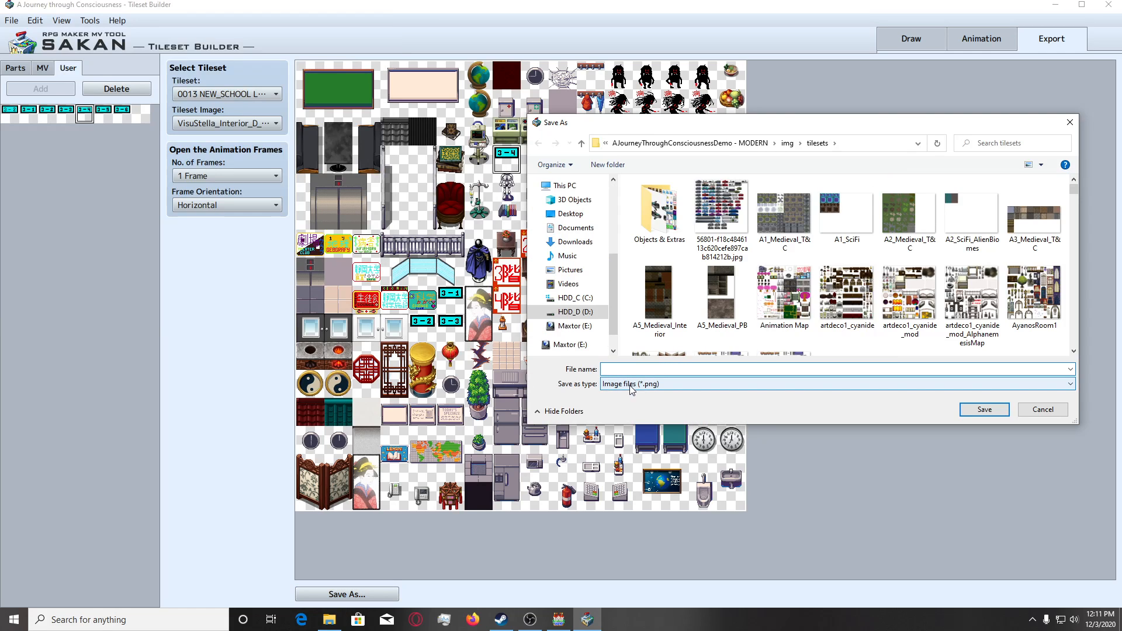
type("VisuStella_Interior_D_mod.png")
left_click(985, 416)
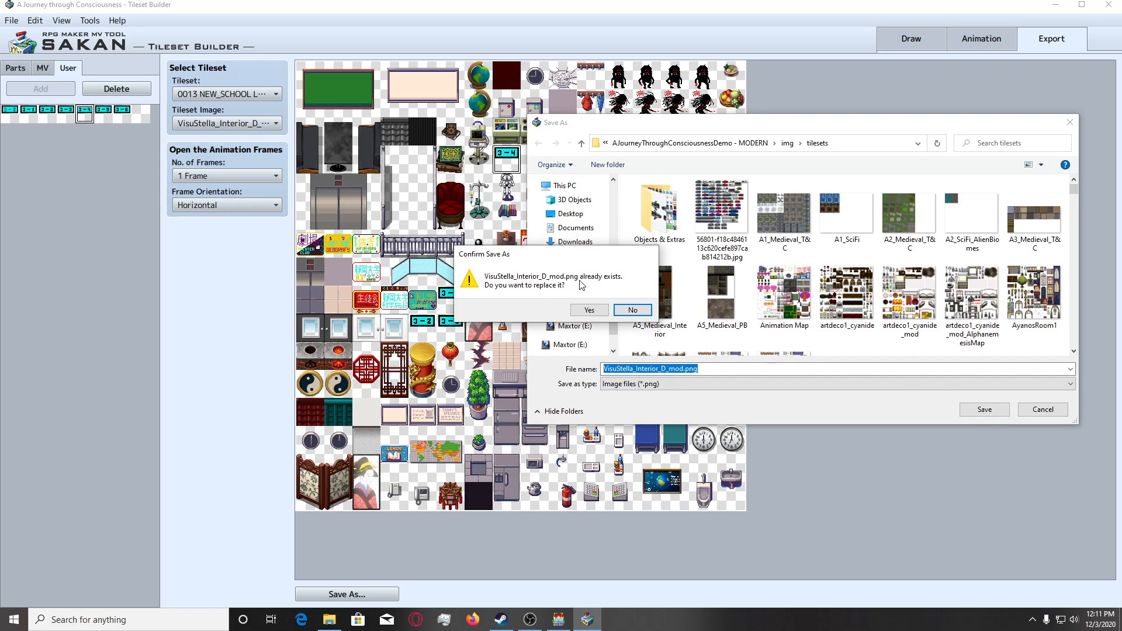
left_click(592, 311)
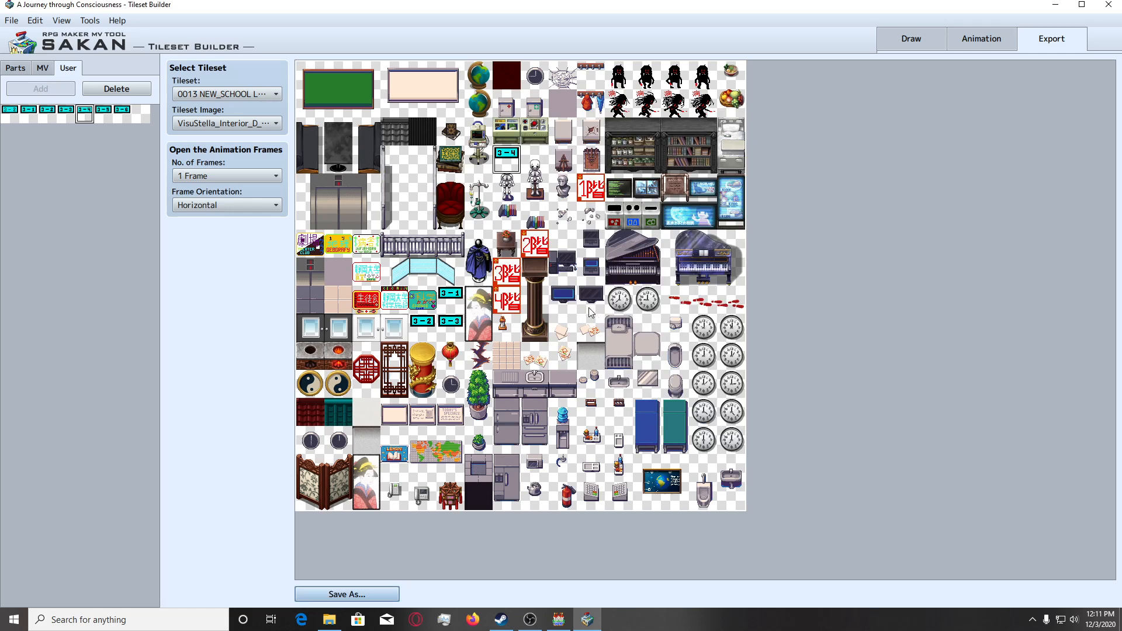
Place the 3 - 5 sign on the tile directly below 3 - 4 and save the tileset over VisuStella_Interior_D_mod.png.
left_click(103, 111)
left_click(506, 187)
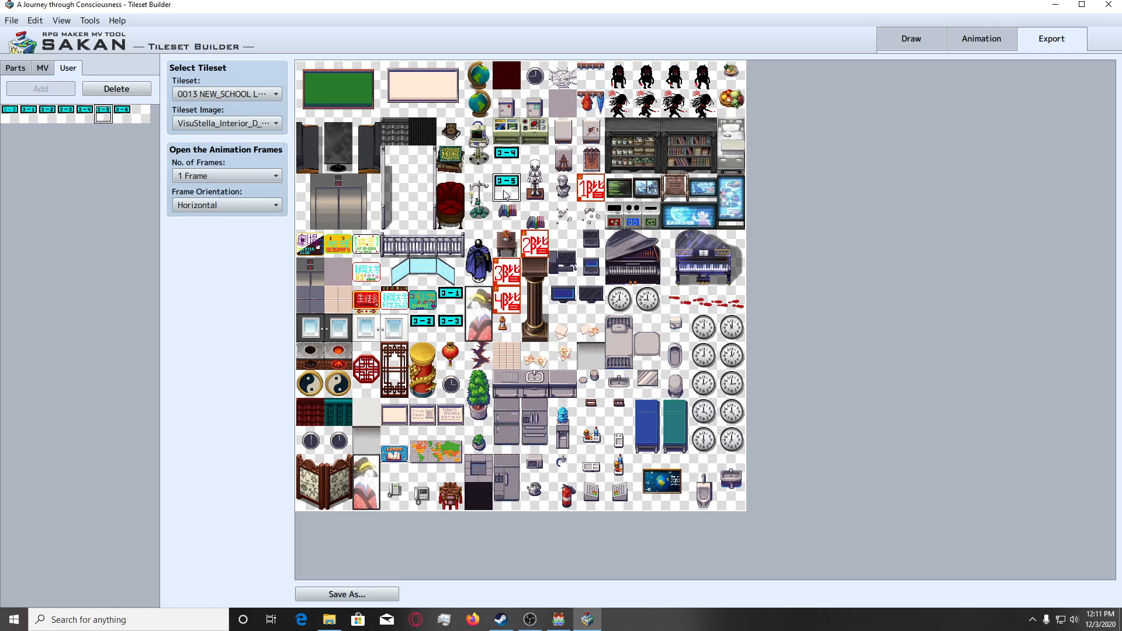
left_click(378, 596)
left_click(984, 409)
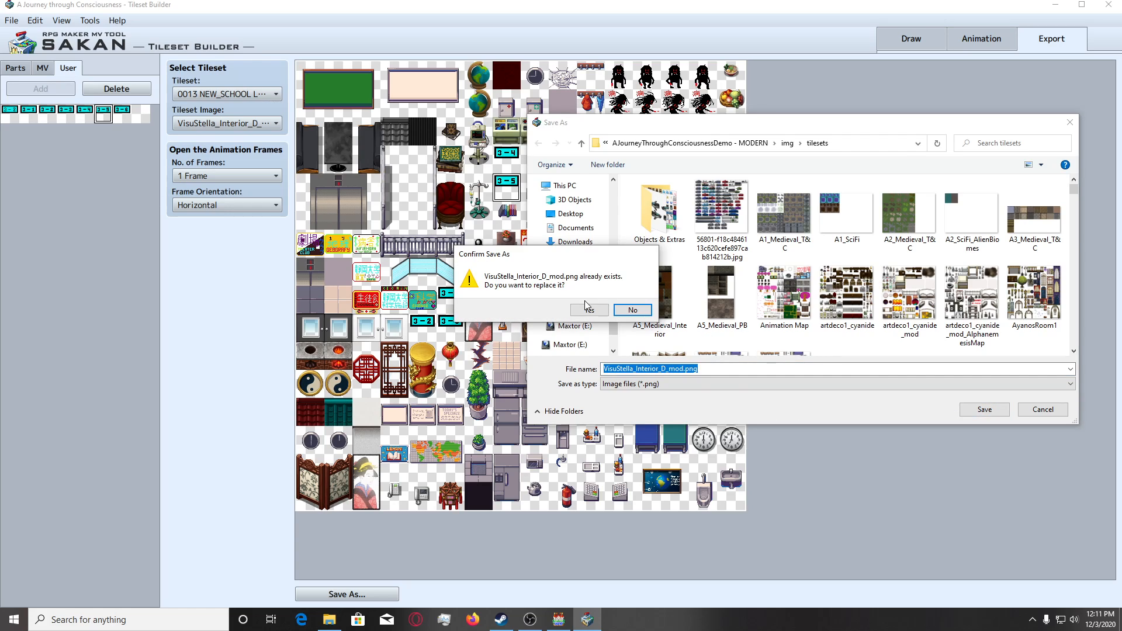
left_click(589, 308)
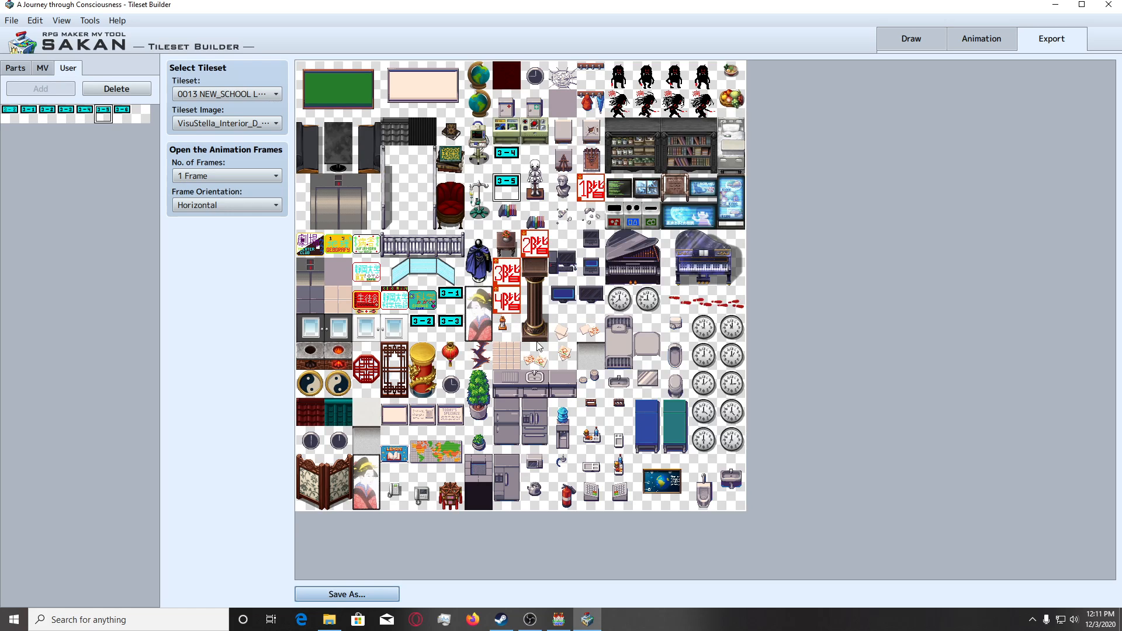
Place the 3 - 6 sign on the tile below the bust and save the tileset over VisuStella_Interior_D_mod.png.
left_click(121, 111)
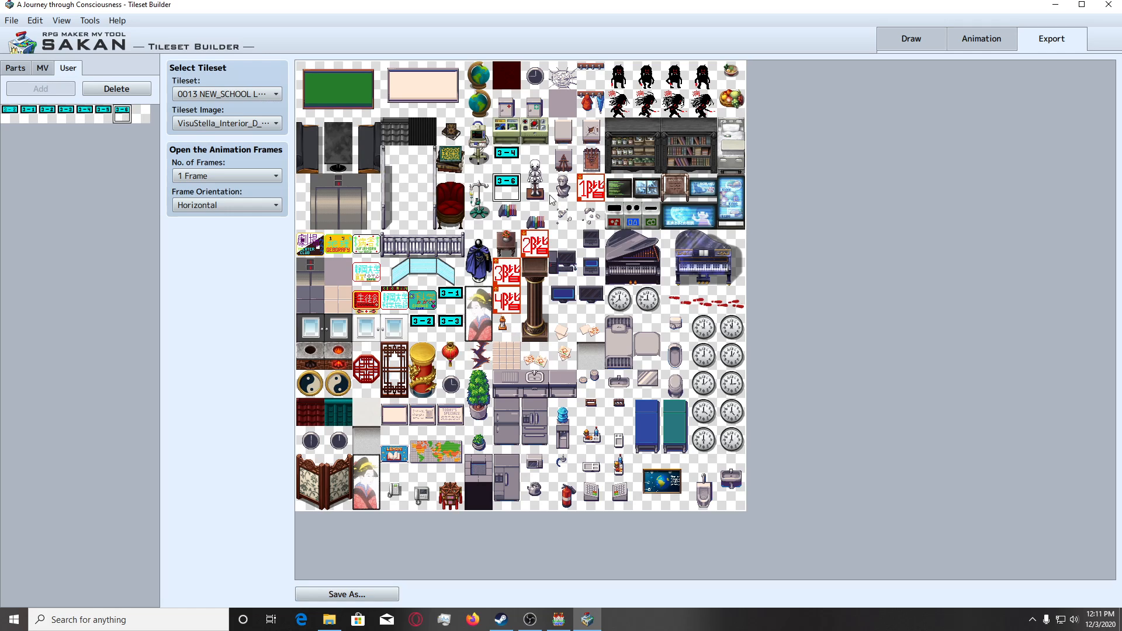
left_click(562, 216)
left_click(378, 596)
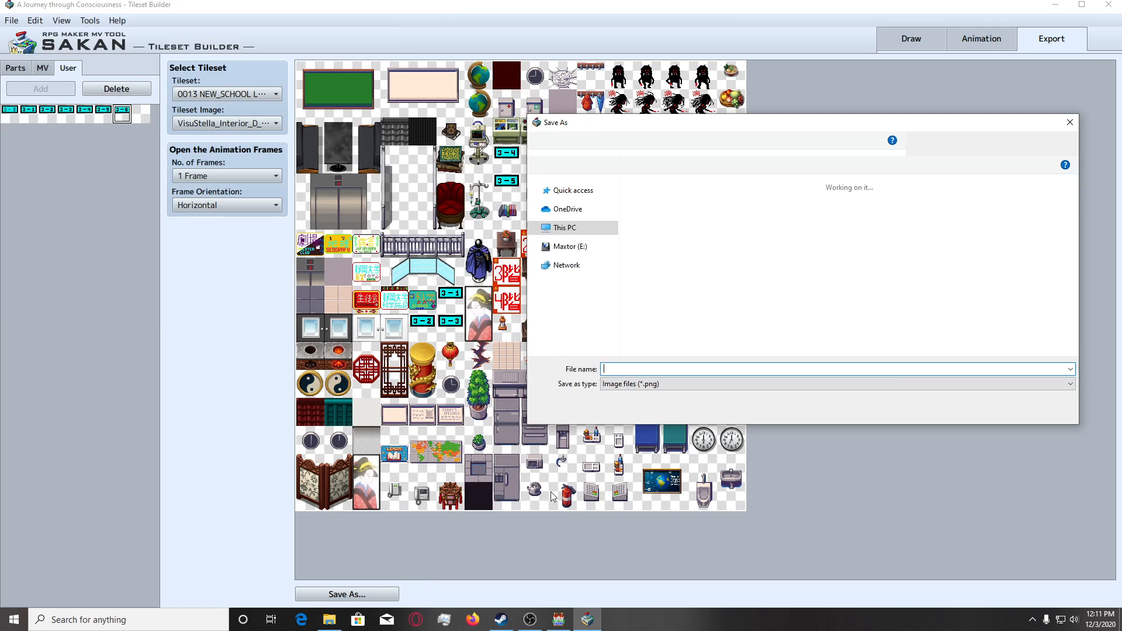
left_click(965, 411)
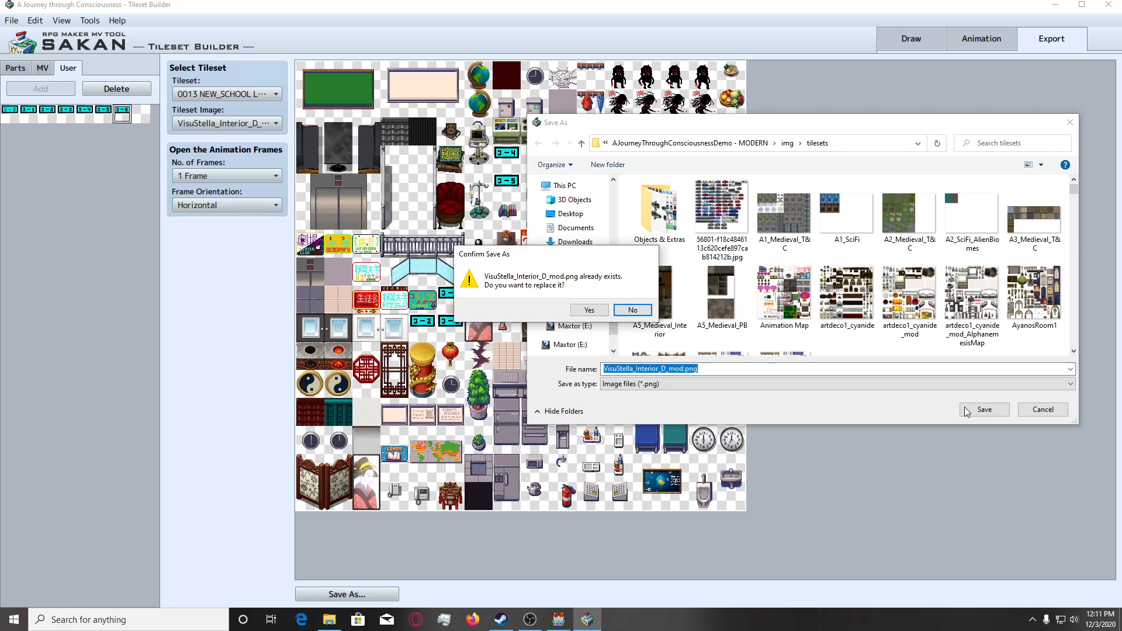
left_click(588, 309)
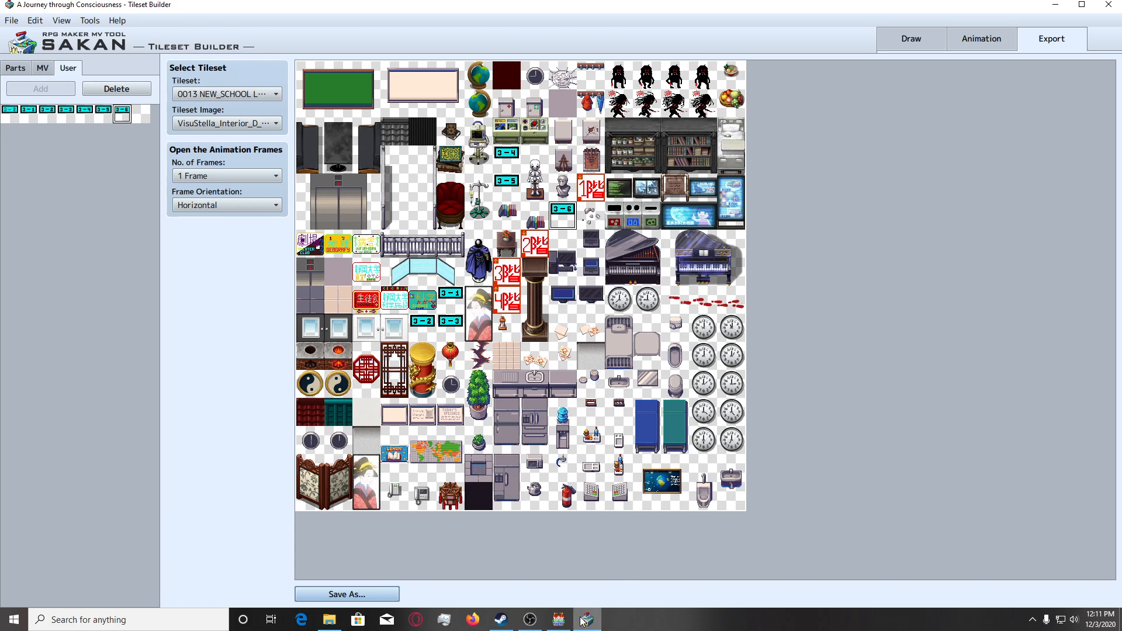
Switch to RPG Maker MV and reload the University Floor 2 (3Kai) map by opening another floor and returning to it.
left_click(558, 619)
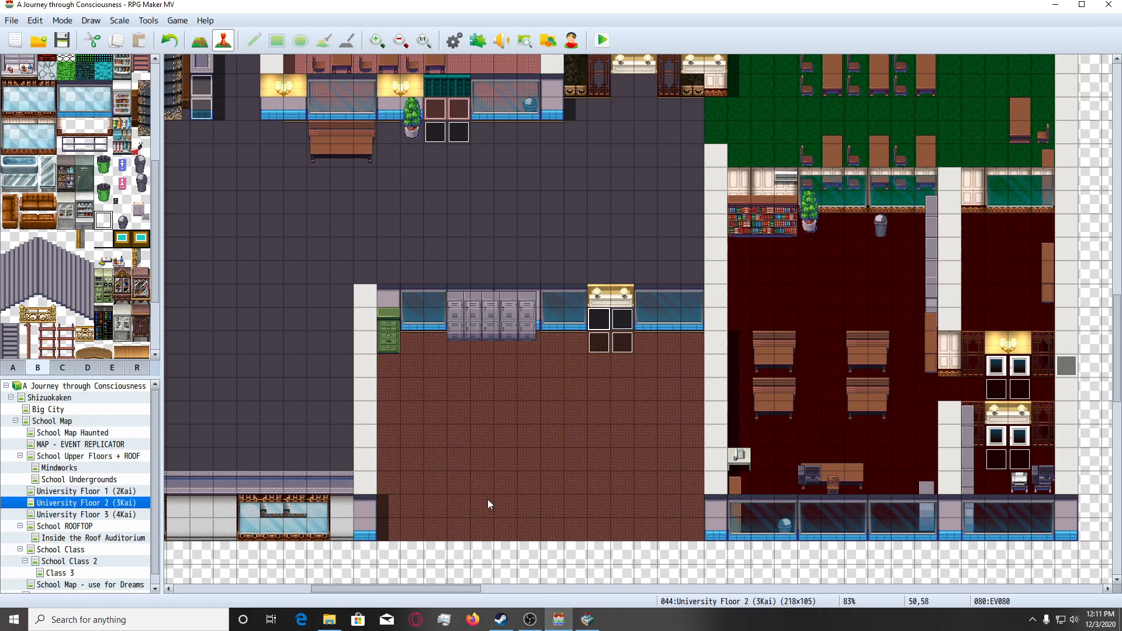
left_click(108, 513)
left_click(108, 503)
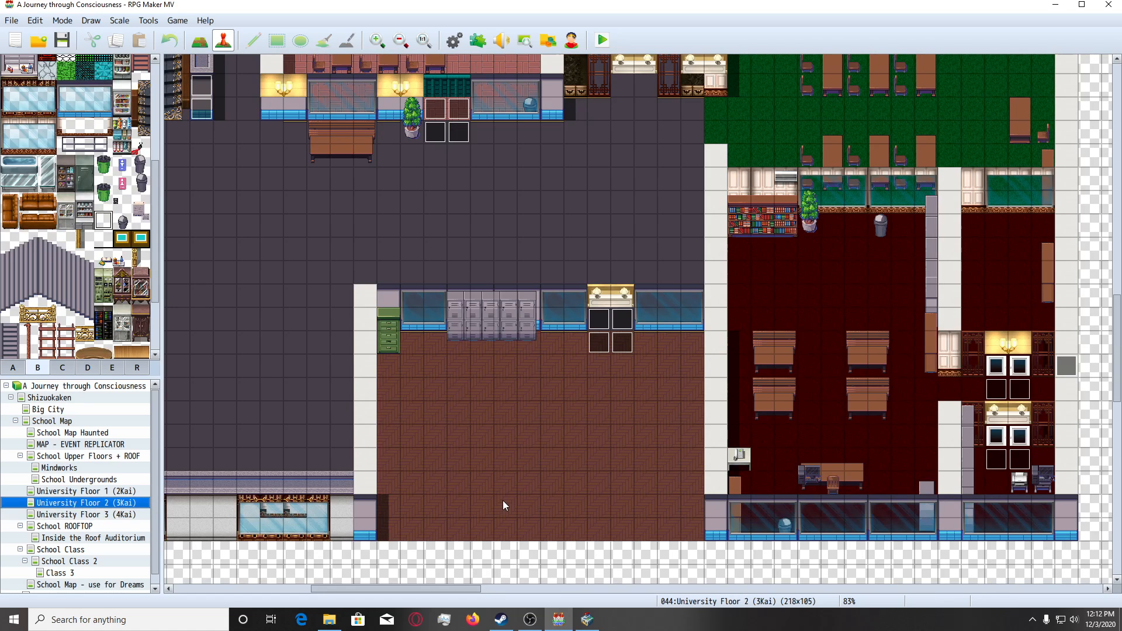
Look over the University Floor 2 map, following the rooms and corridors up to the dark classroom beside the blue hallway.
scroll(452, 494, "down", 5, "ctrl")
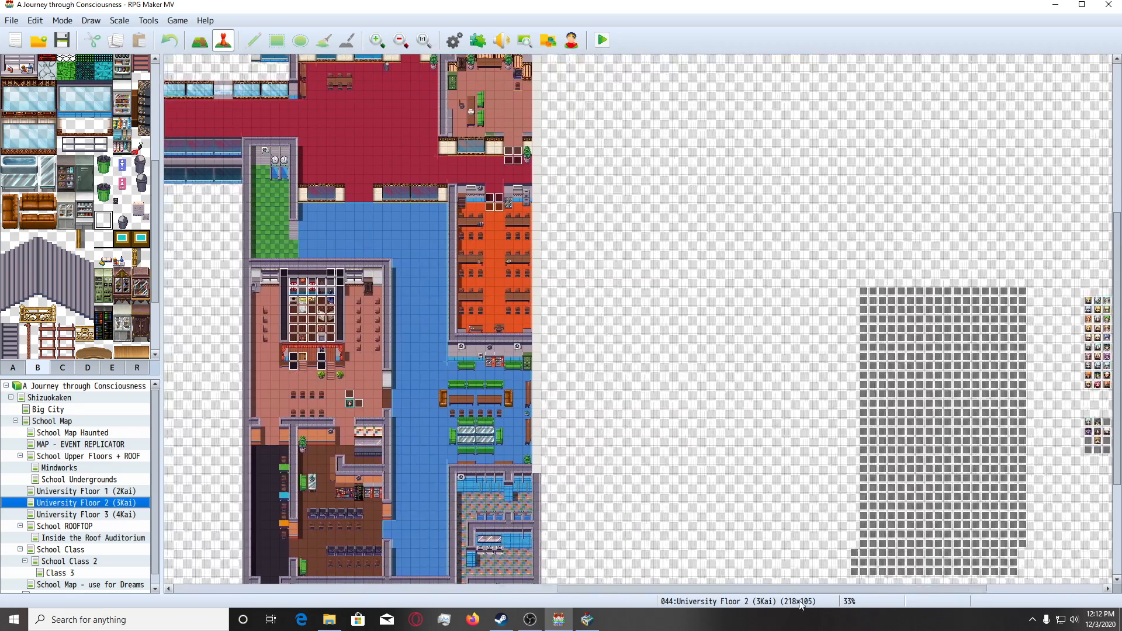
left_click_drag(799, 601, 737, 604)
scroll(609, 483, "down", 3)
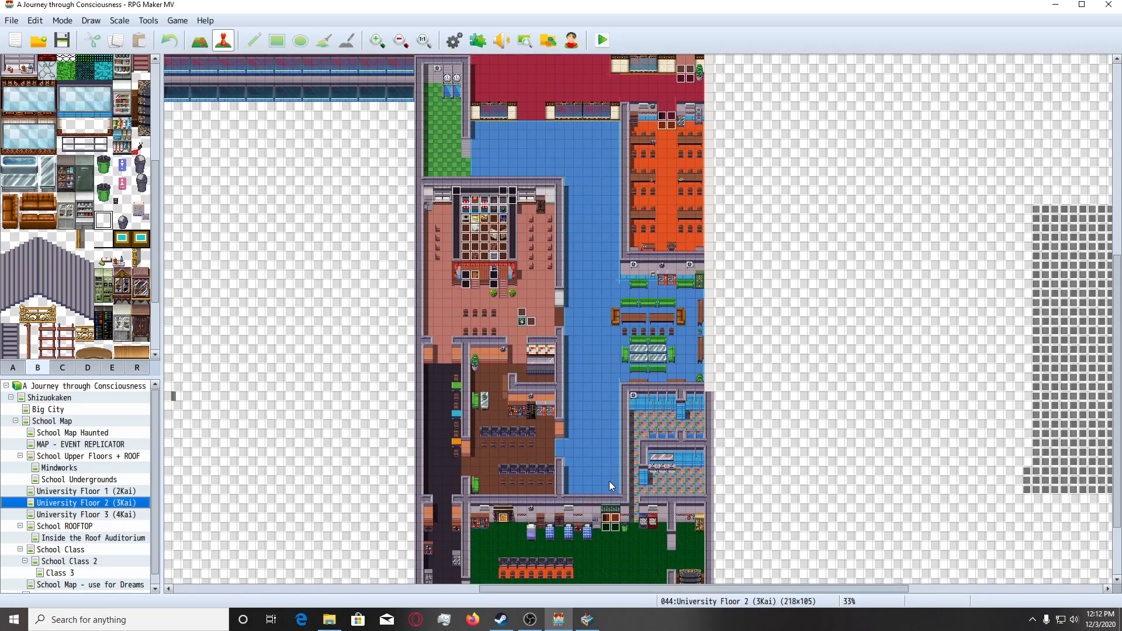
scroll(609, 486, "up", 3)
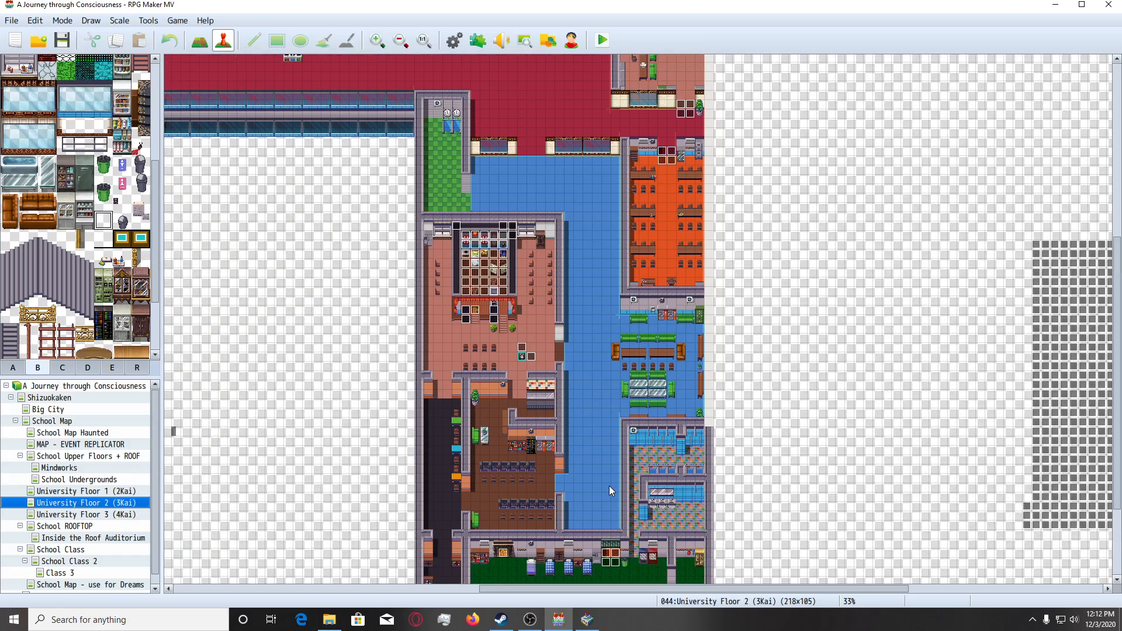
scroll(586, 472, "up", 3)
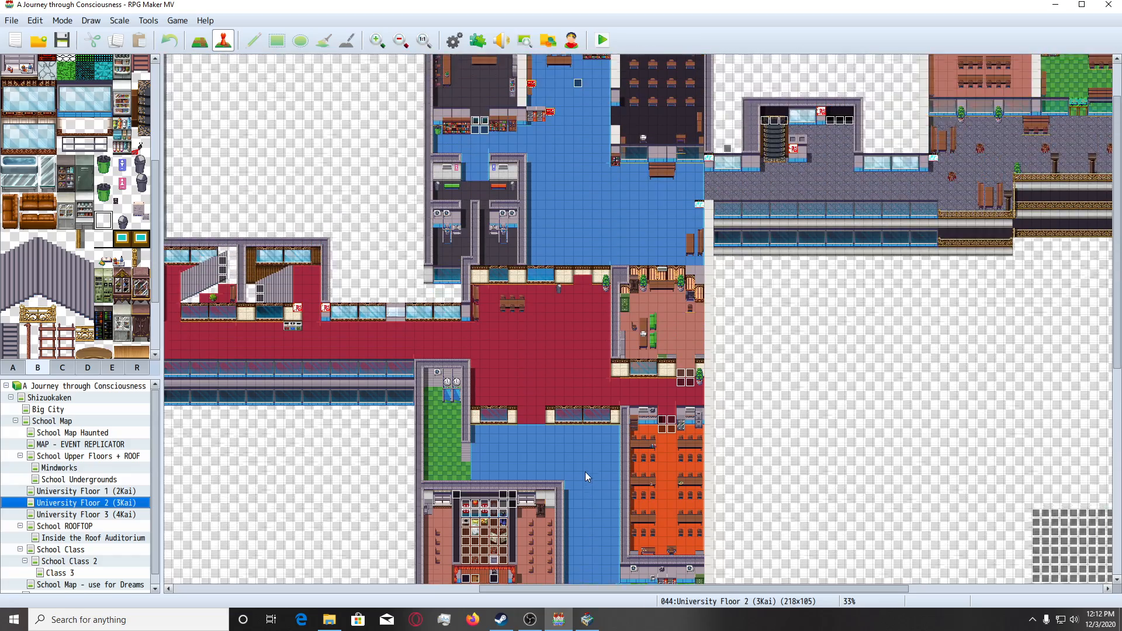
scroll(578, 219, "up", 4, "ctrl")
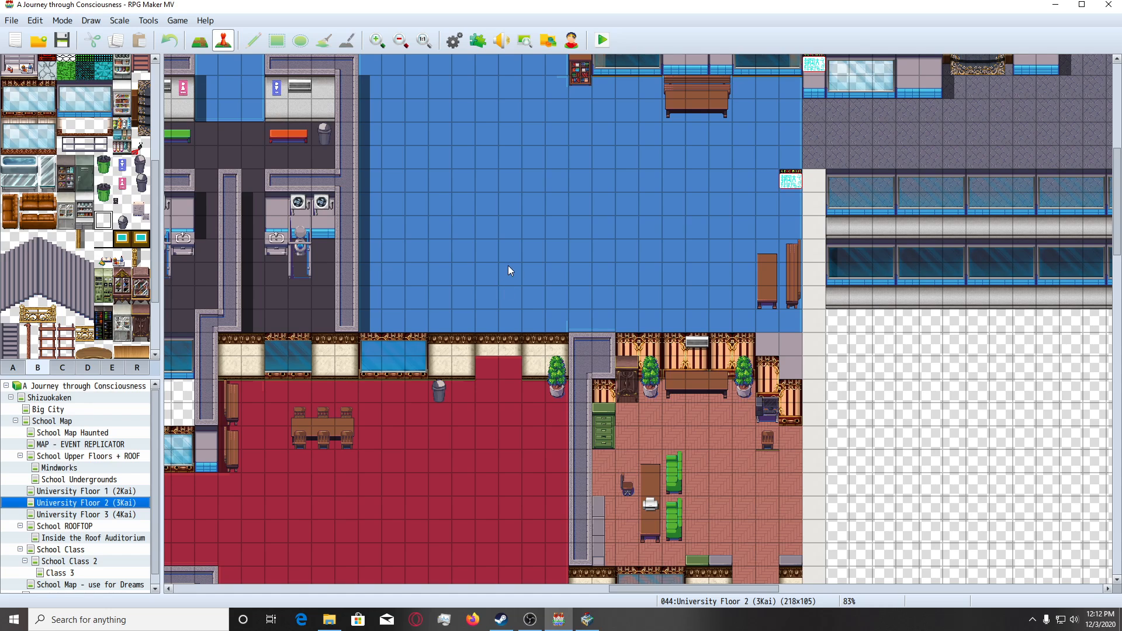
scroll(512, 316, "up", 3, "ctrl")
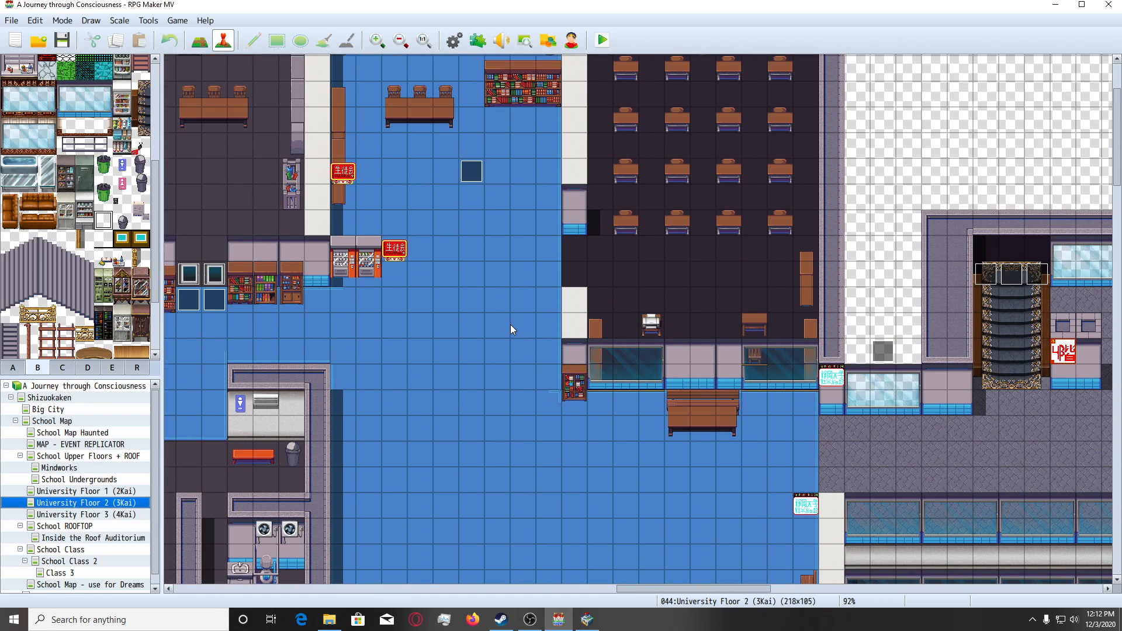
Examine the blue hallway and the entrances of the dark classroom beside it to decide where the room signs belong.
scroll(510, 325, "down", 3)
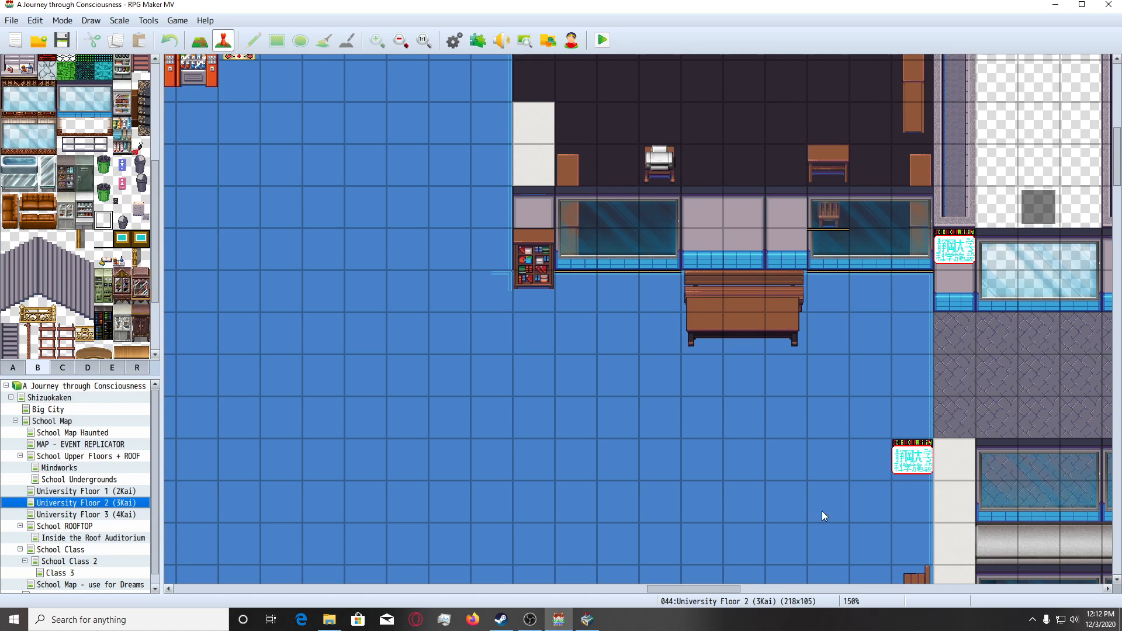
left_click_drag(696, 592, 709, 593)
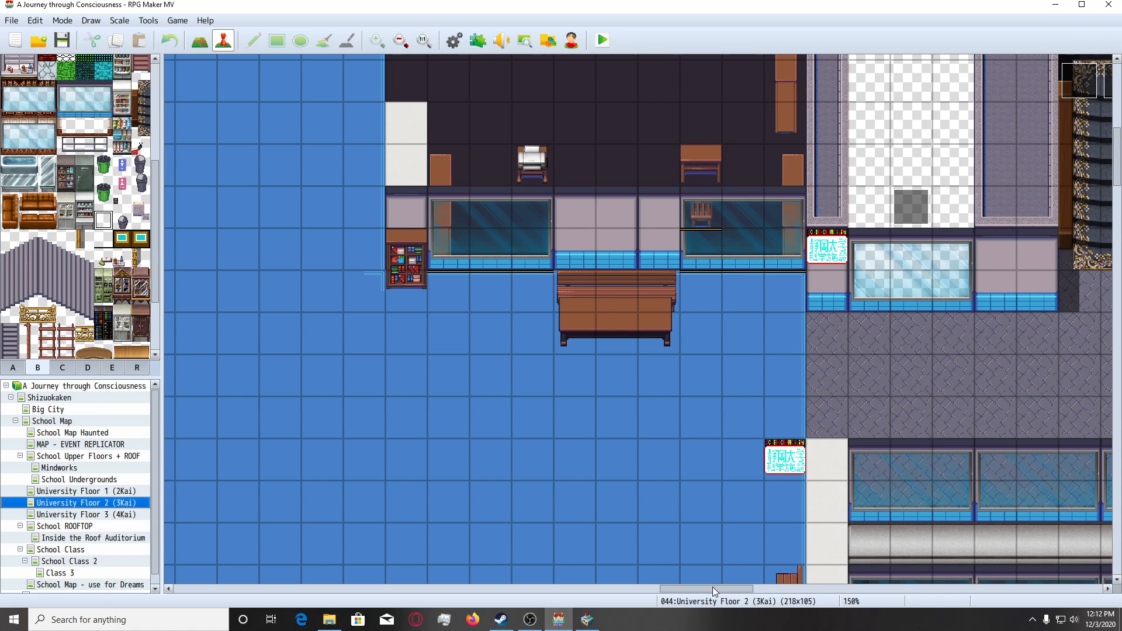
left_click_drag(713, 589, 690, 591)
scroll(637, 444, "up", 3)
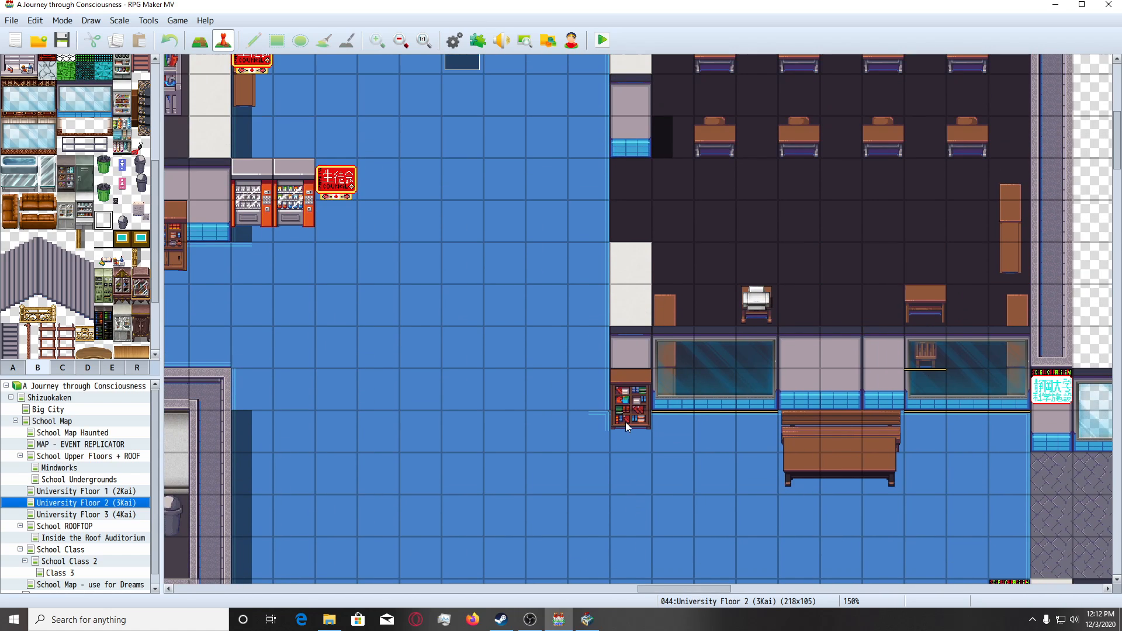
scroll(626, 422, "up", 1)
scroll(626, 422, "down", 3)
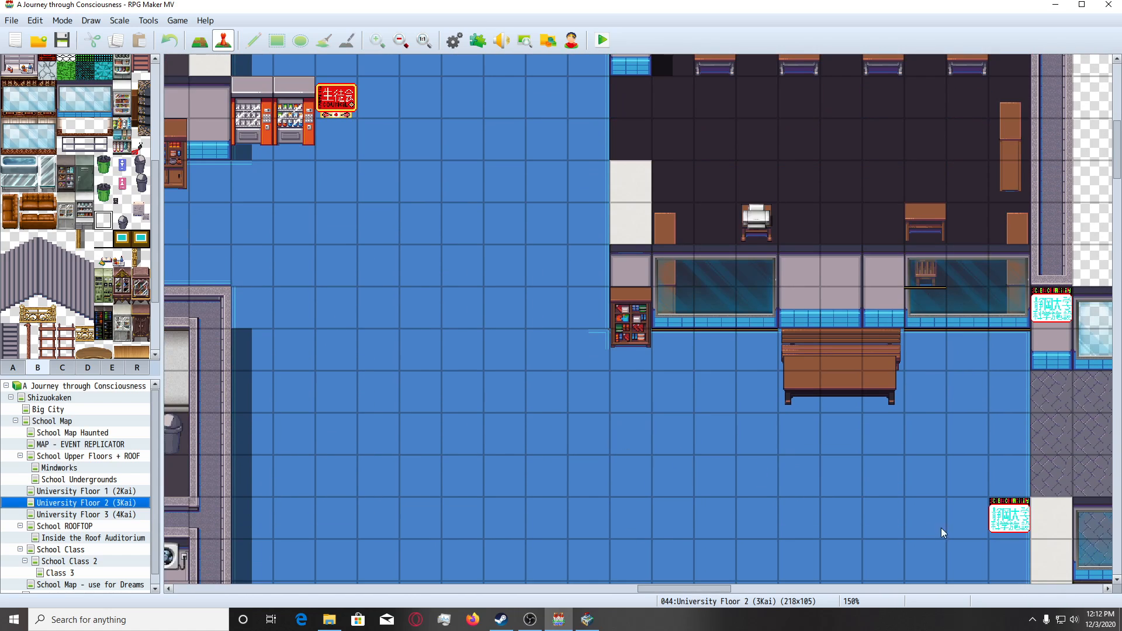
scroll(582, 430, "up", 3)
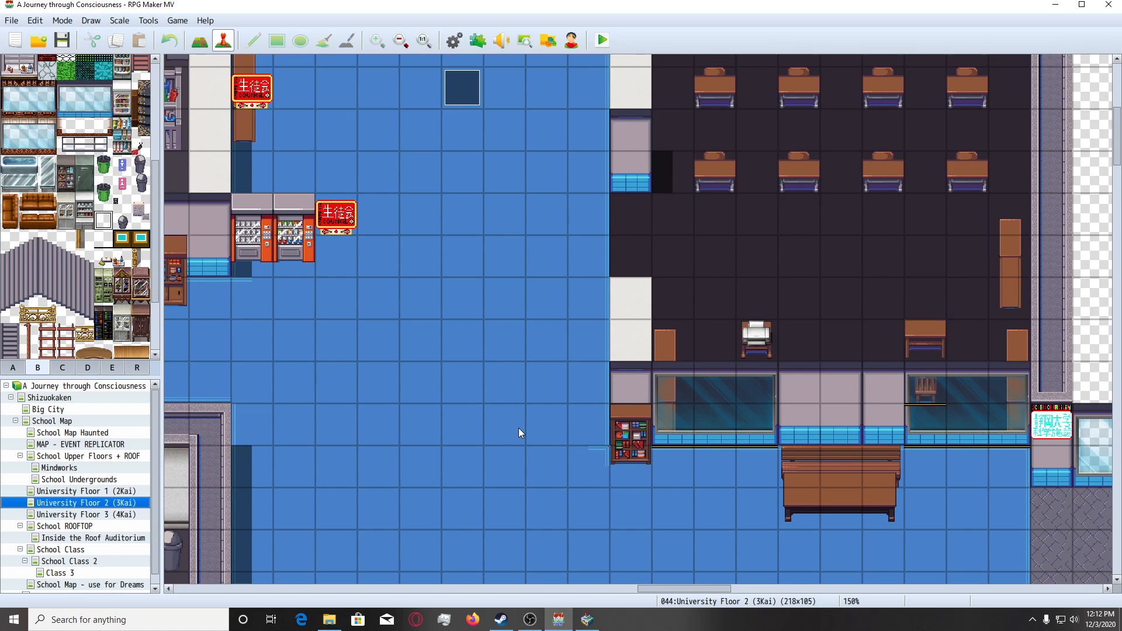
scroll(518, 432, "down", 3)
scroll(519, 432, "up", 2)
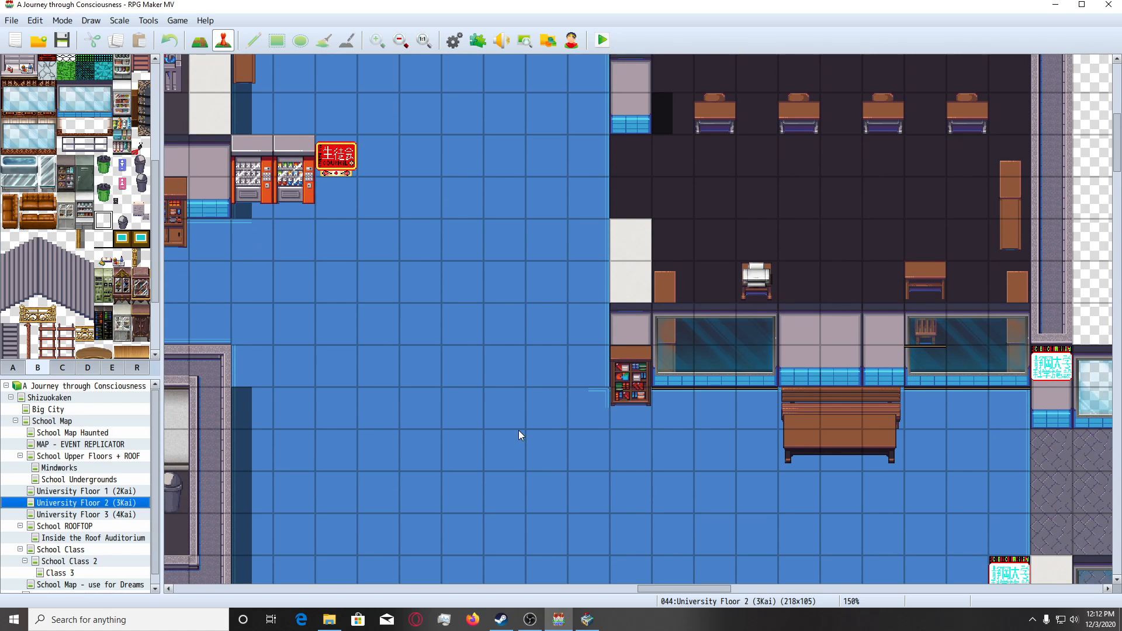
scroll(518, 432, "down", 1)
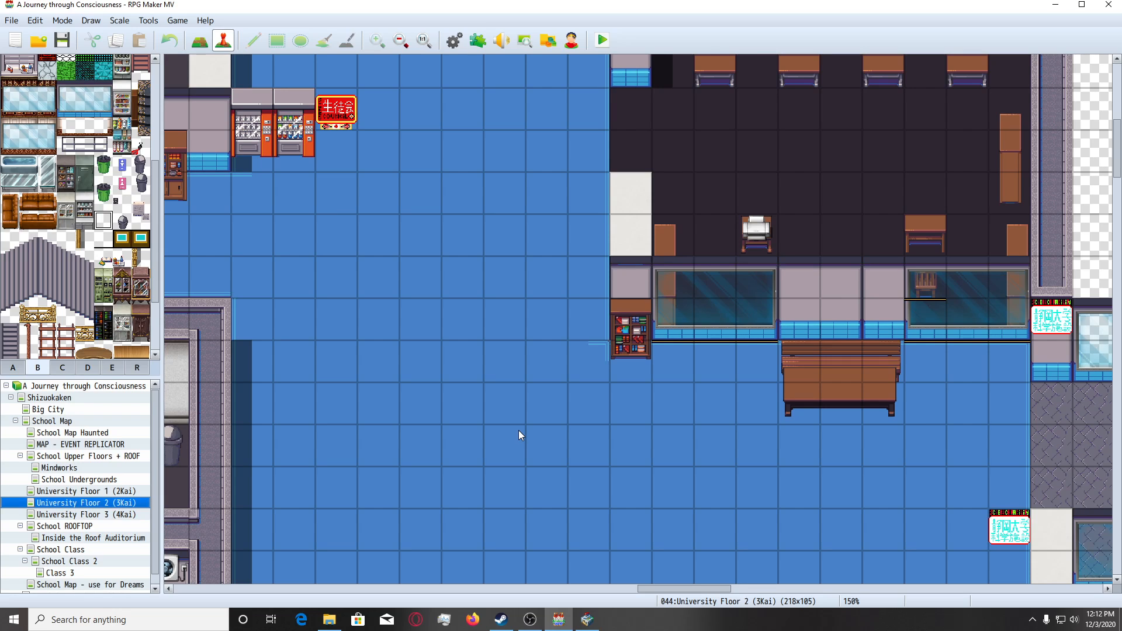
scroll(518, 435, "up", 2)
scroll(519, 435, "down", 1)
scroll(519, 437, "up", 2)
scroll(519, 436, "up", 3)
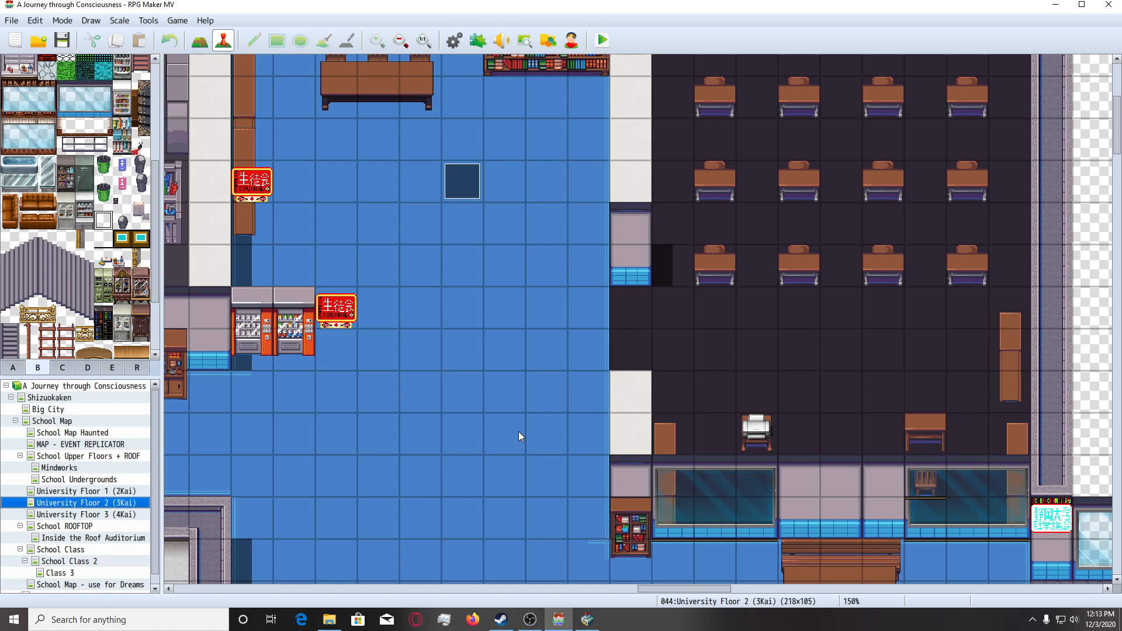
scroll(518, 431, "down", 5)
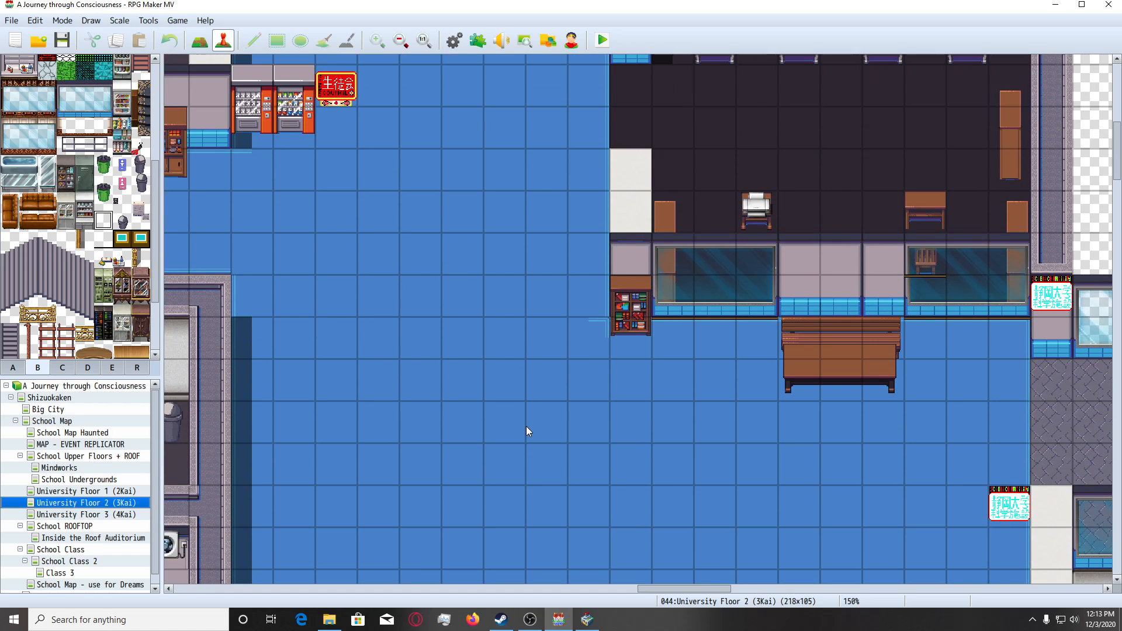
scroll(549, 444, "up", 8)
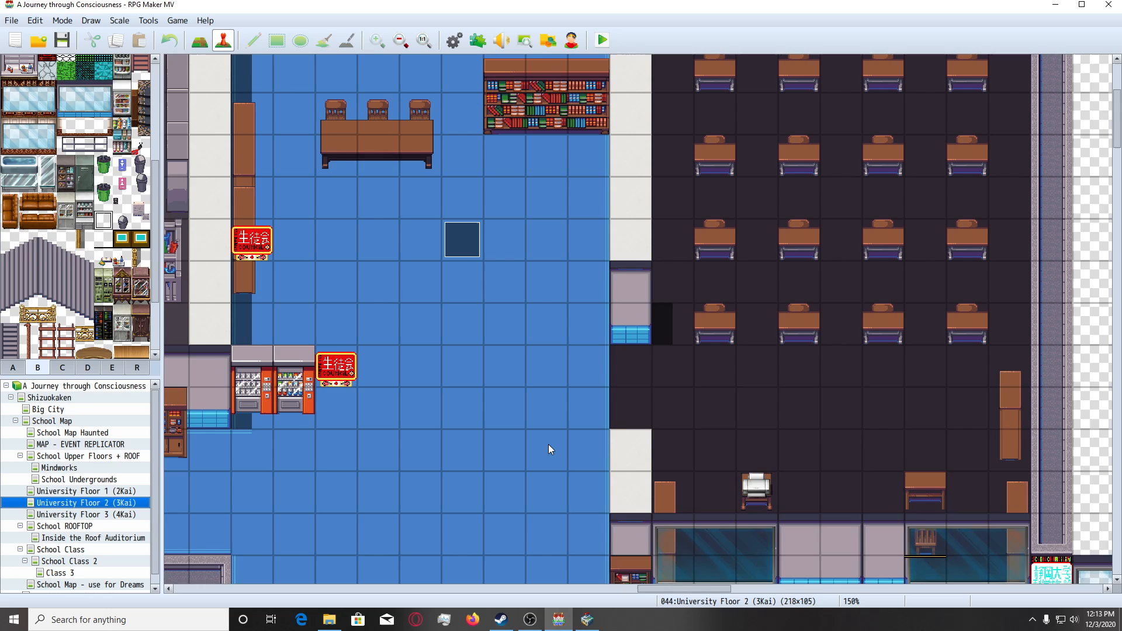
scroll(548, 444, "up", 2)
scroll(423, 325, "down", 3)
scroll(466, 416, "up", 2)
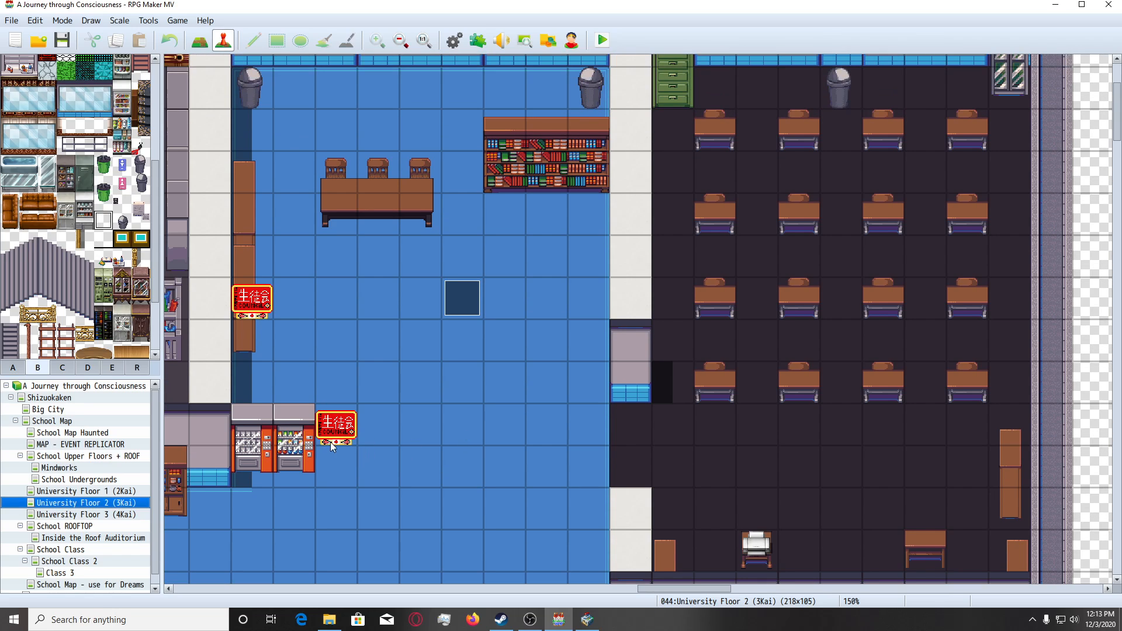
scroll(440, 459, "down", 2)
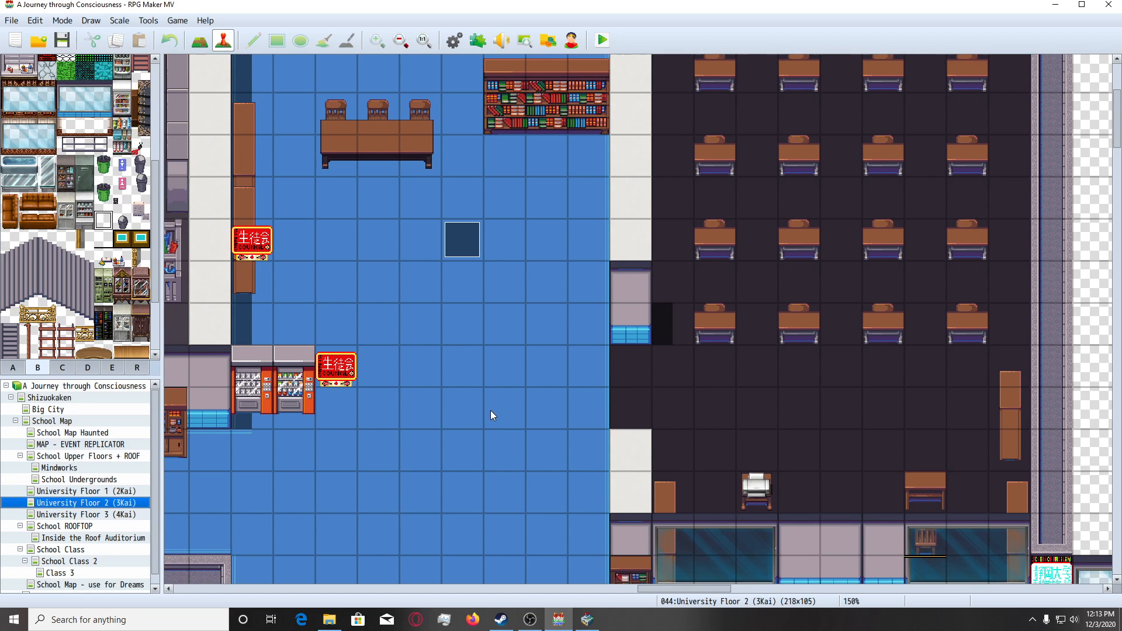
Place the 3 - 1 sign from tileset D on the blue hallway floor beside the dark classroom's doorway wall.
left_click(87, 367)
scroll(98, 345, "up", 3)
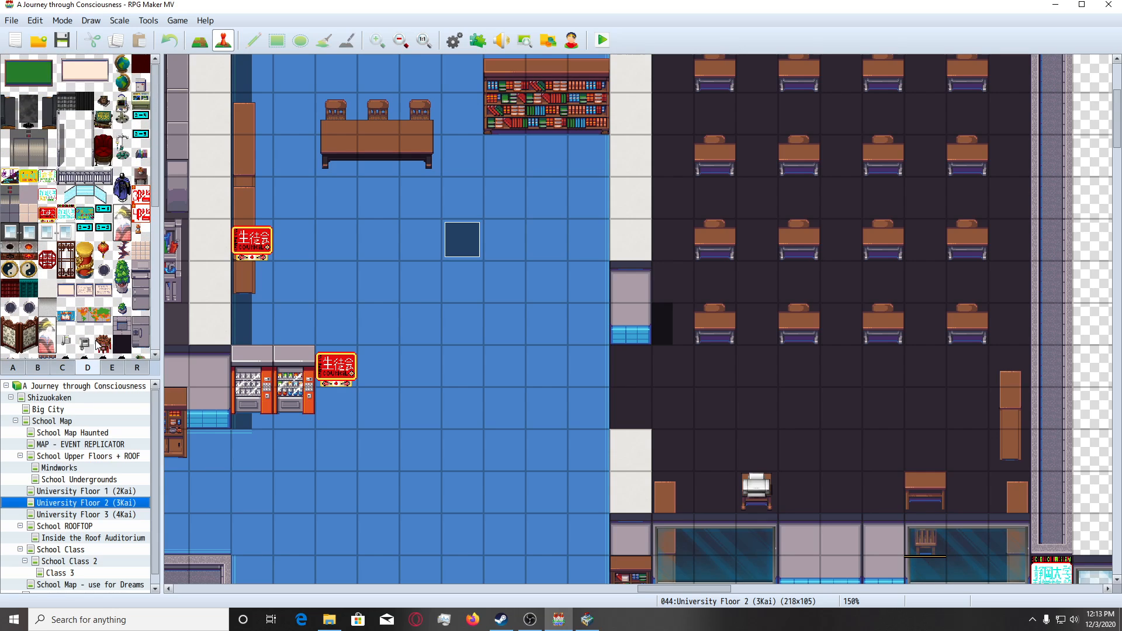
scroll(97, 345, "down", 2)
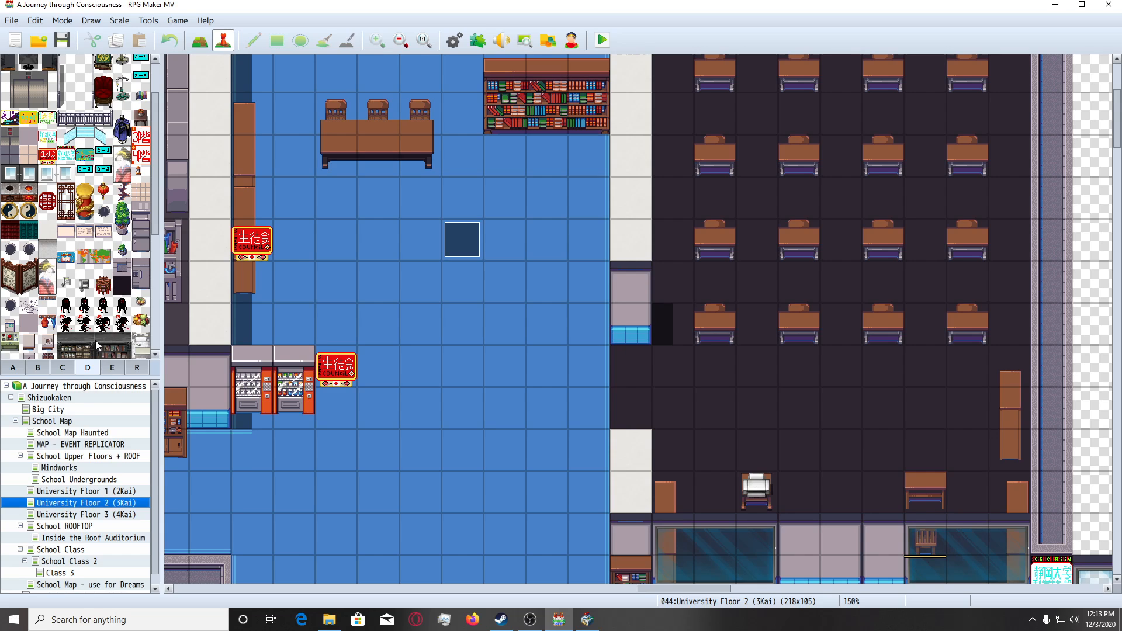
scroll(97, 345, "down", 4)
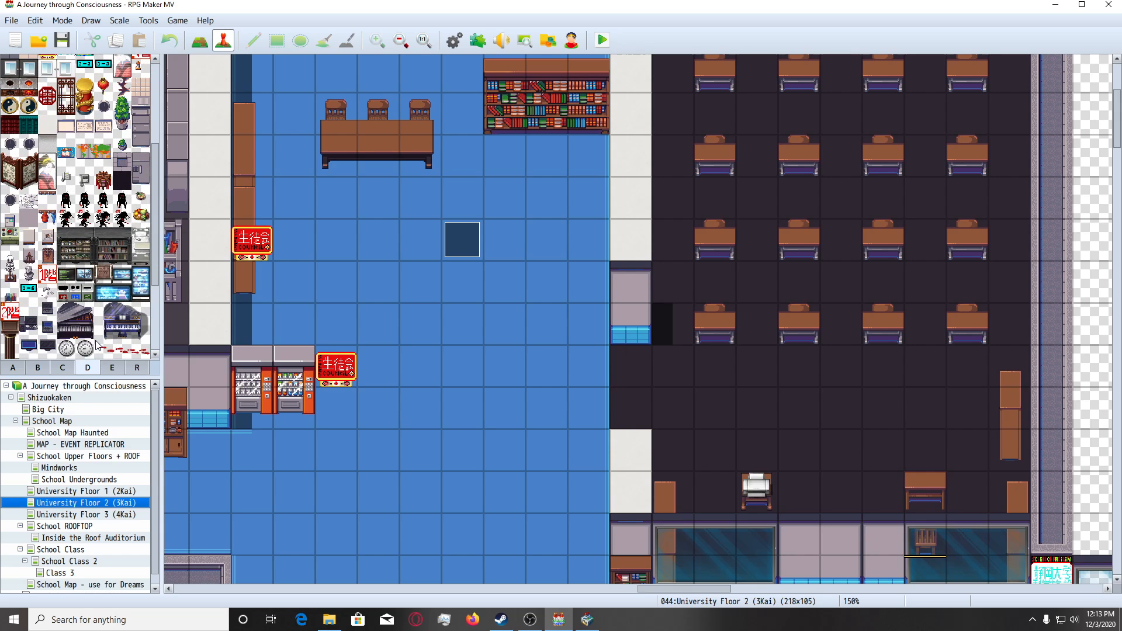
scroll(98, 345, "up", 6)
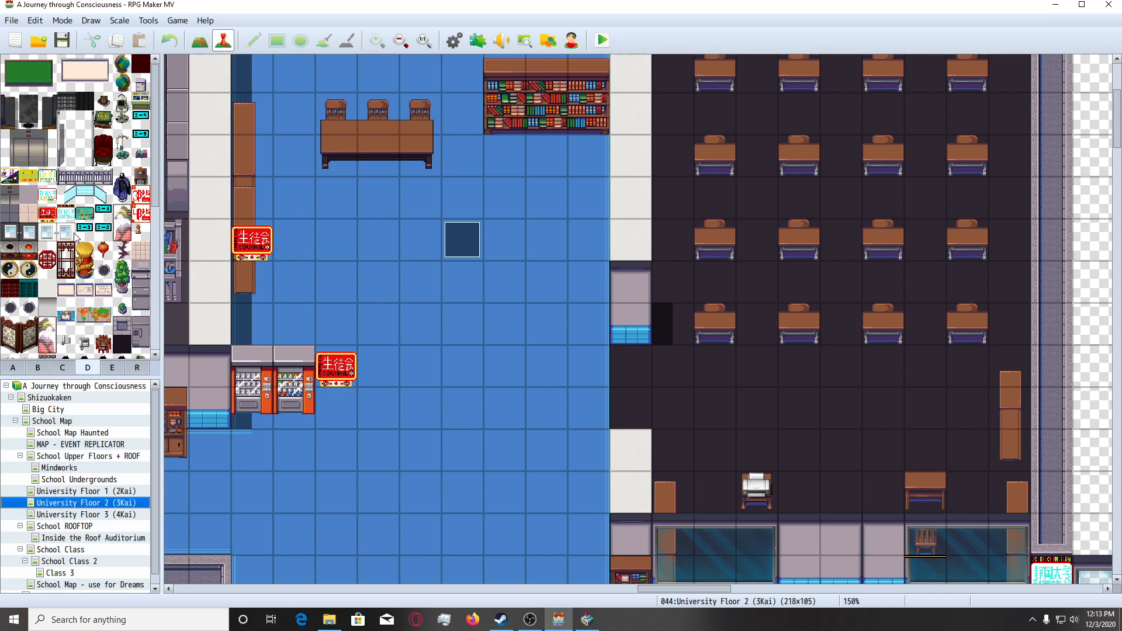
left_click(104, 214)
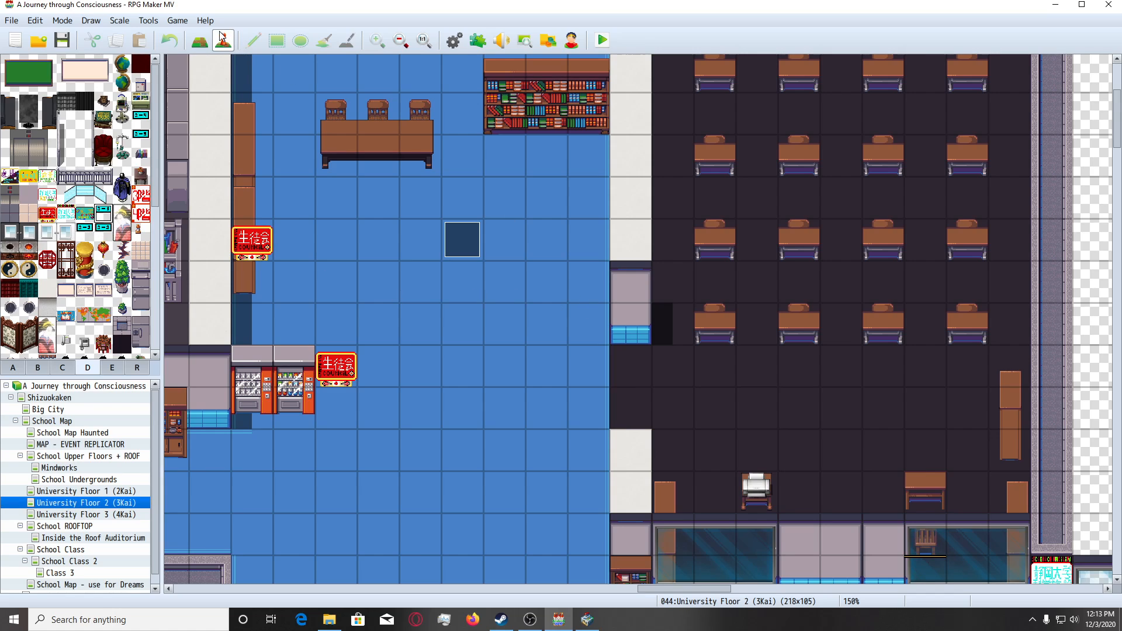
left_click(199, 39)
left_click(588, 281)
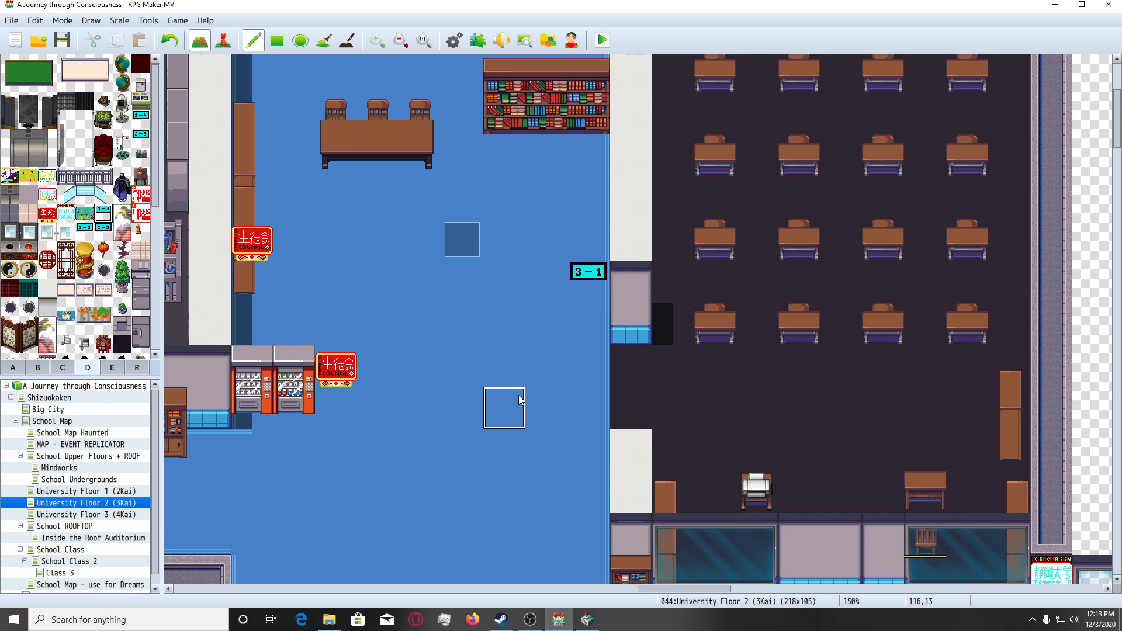
Rename the left door event of the teachers' office at 104,13 as Teacher Office Daw.
scroll(528, 392, "down", 8)
scroll(529, 408, "down", 3, "ctrl")
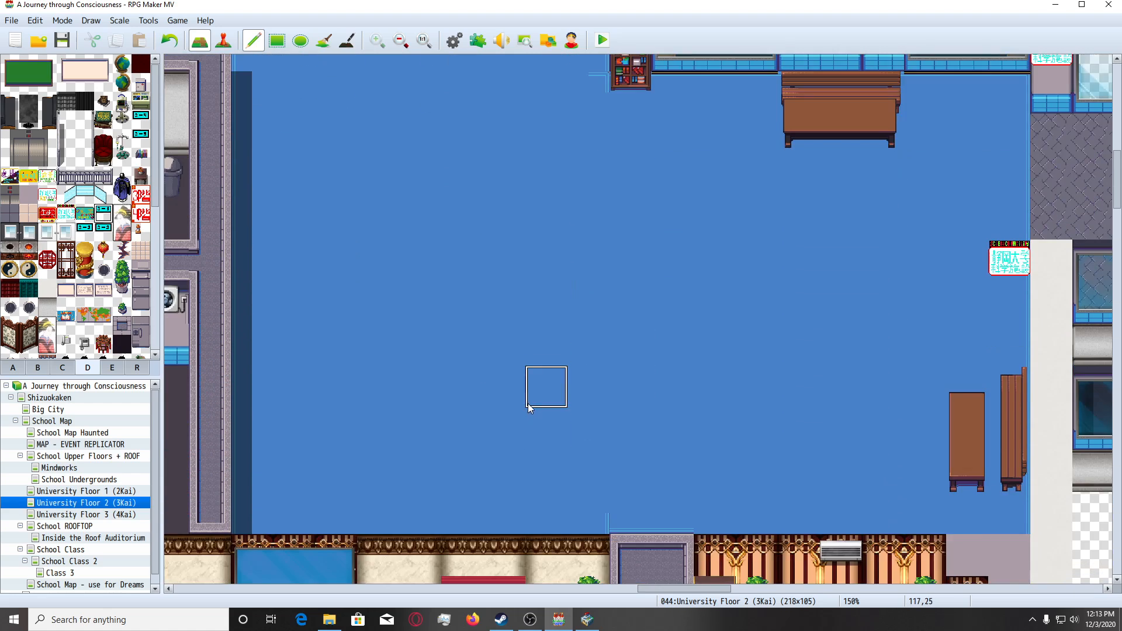
scroll(529, 407, "down", 6)
scroll(529, 409, "down", 3, "ctrl")
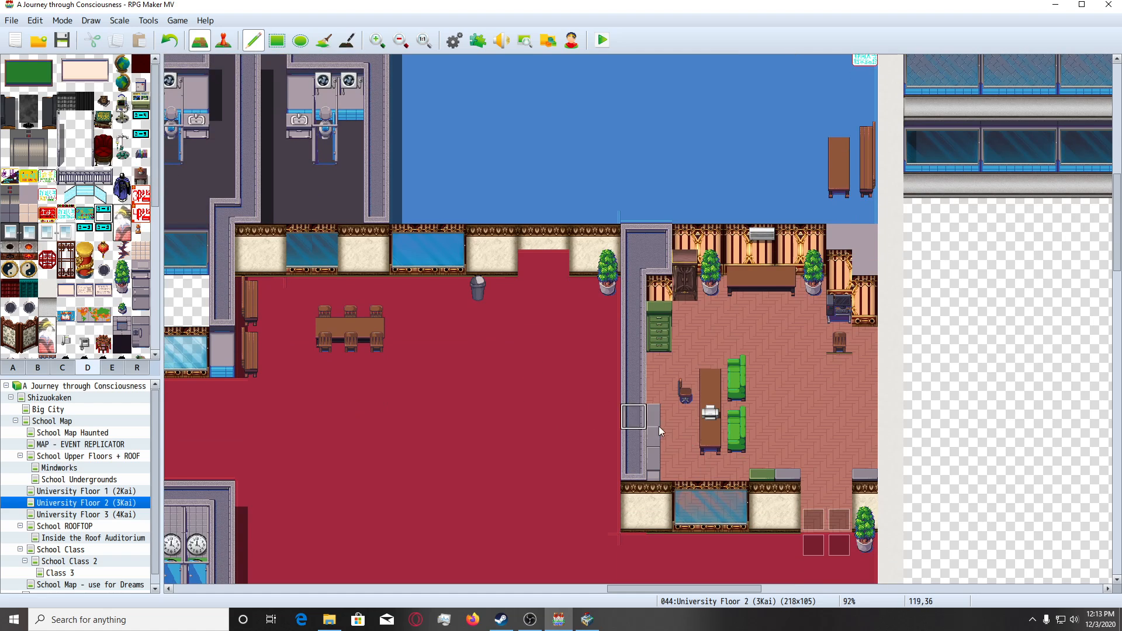
scroll(413, 406, "up", 6)
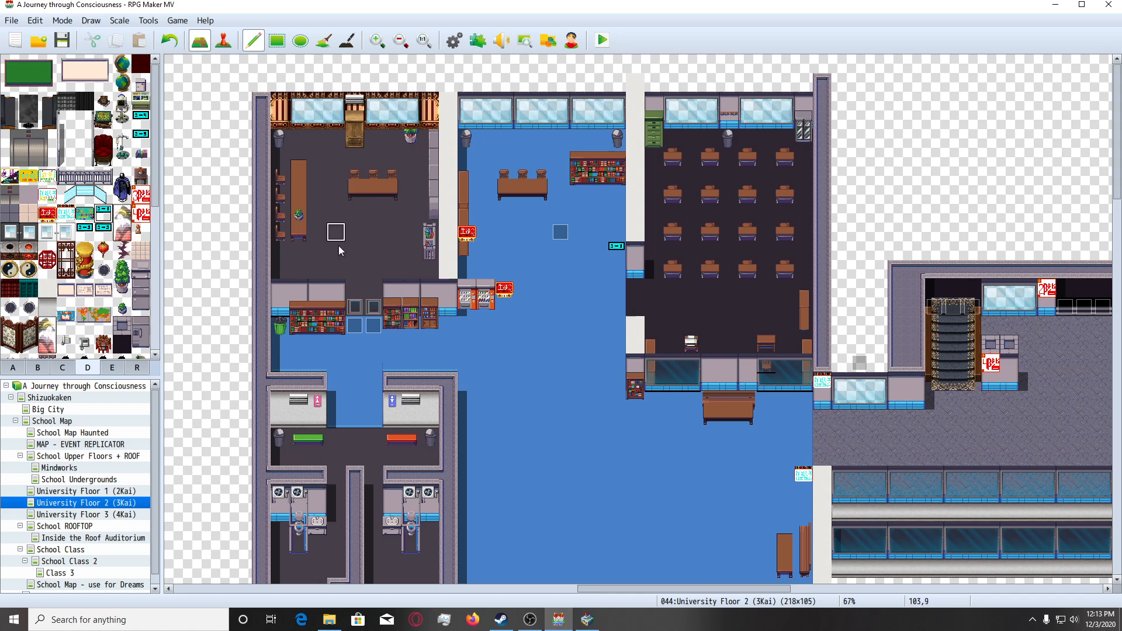
left_click(223, 40)
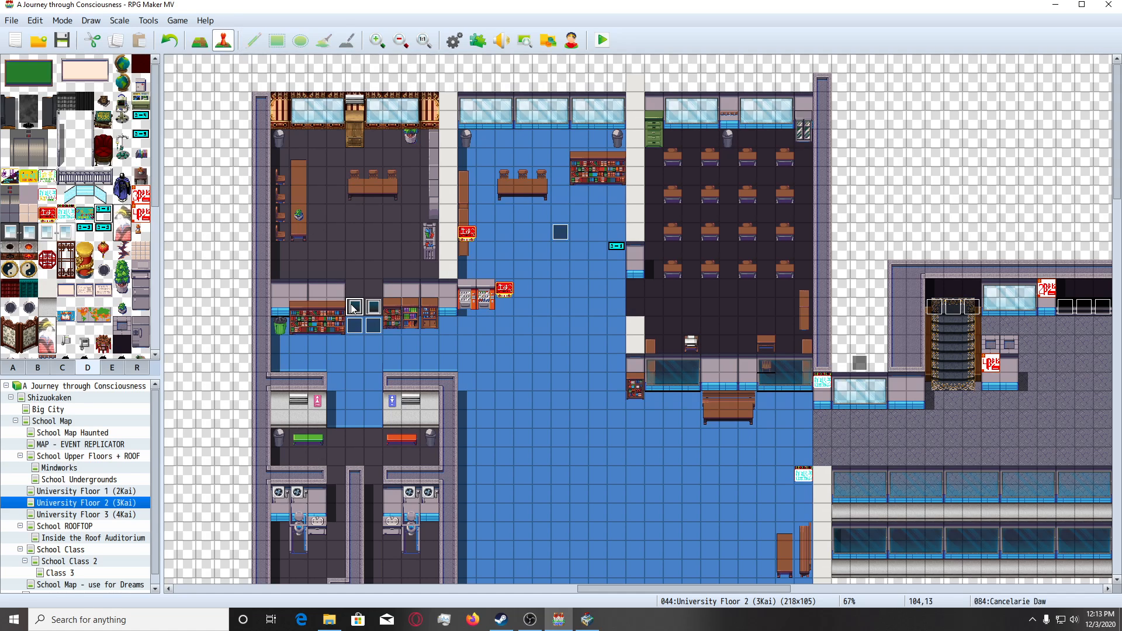
double_click(353, 308)
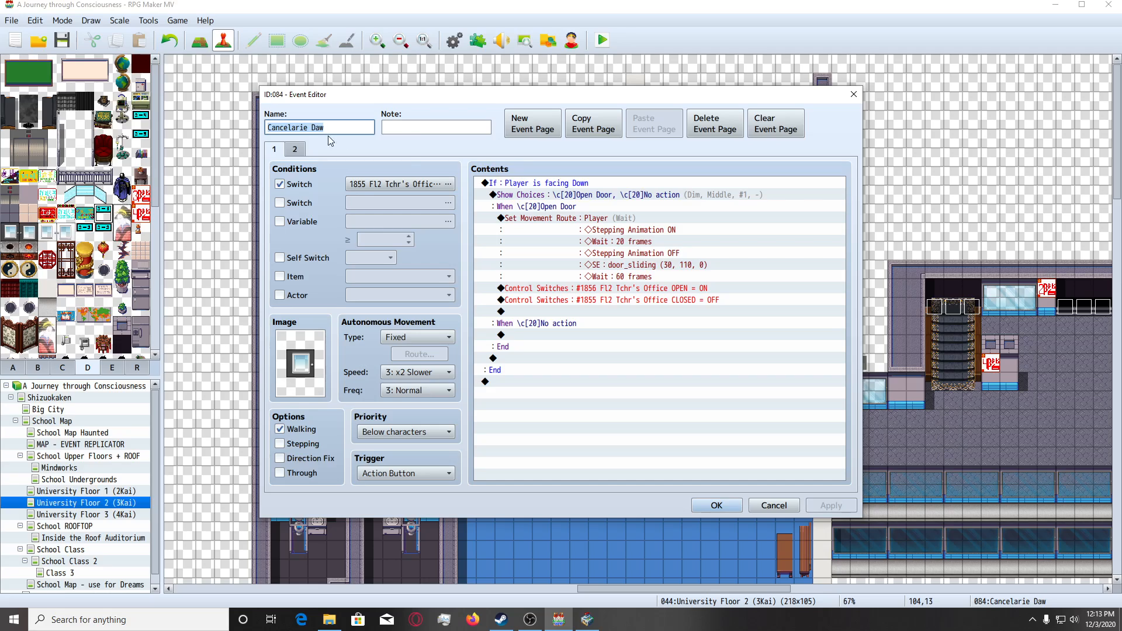
left_click(291, 128)
double_click(291, 128)
type("Teacher Me")
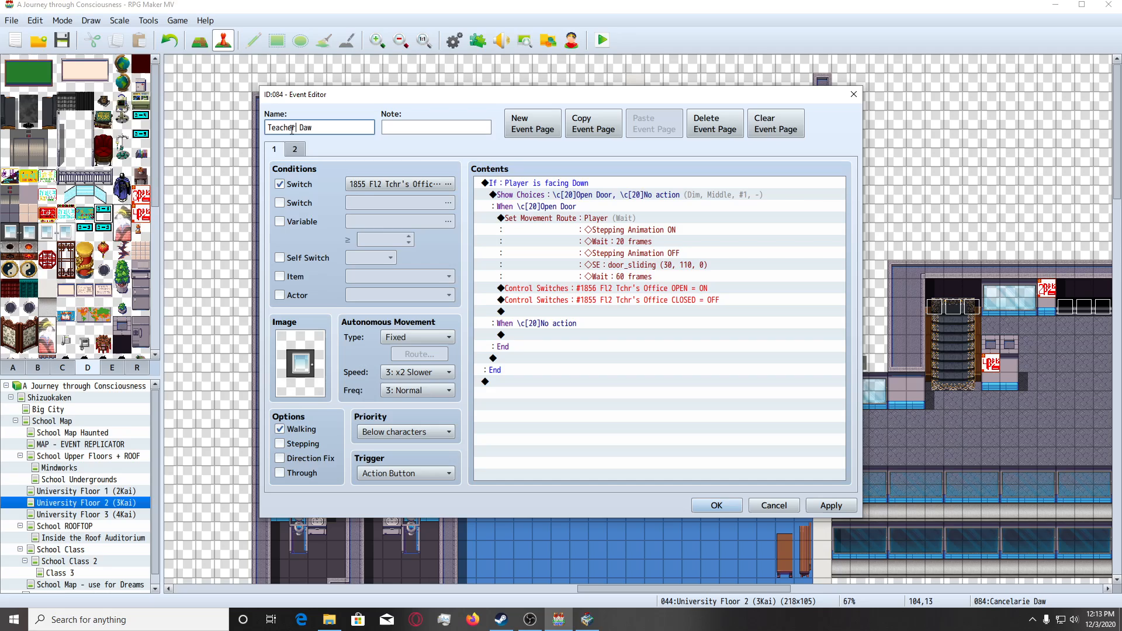
key("BackSpace")
type("Office")
left_click(306, 127)
key("BackSpace")
left_click(717, 505)
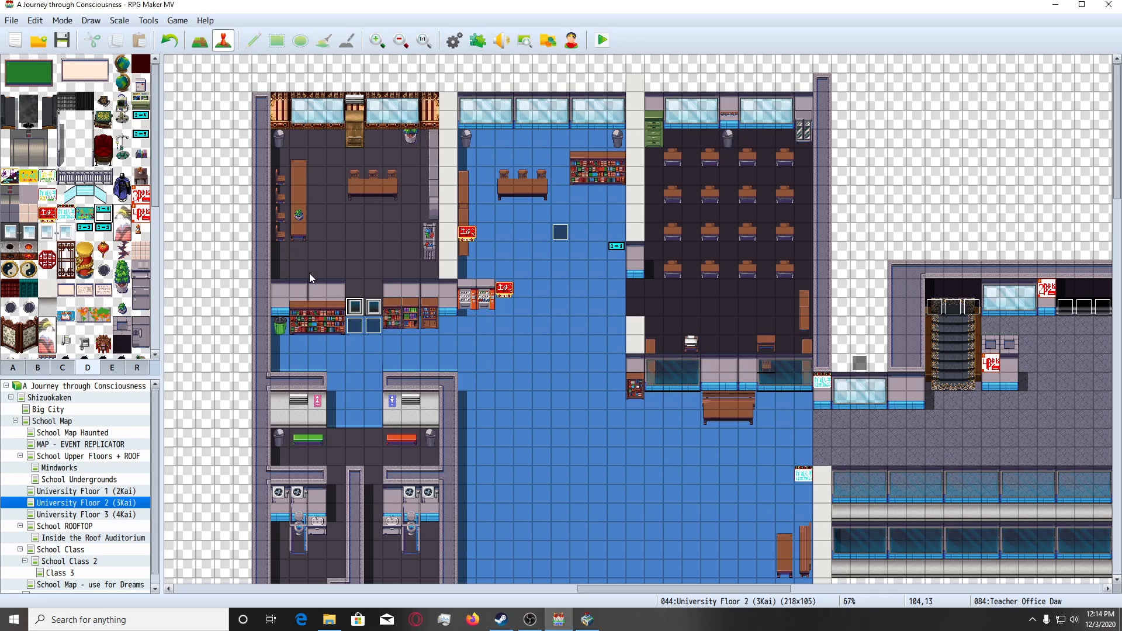
Rename the right door event of the teachers' office at 105,13 as Teacher Office Daw.
double_click(261, 134)
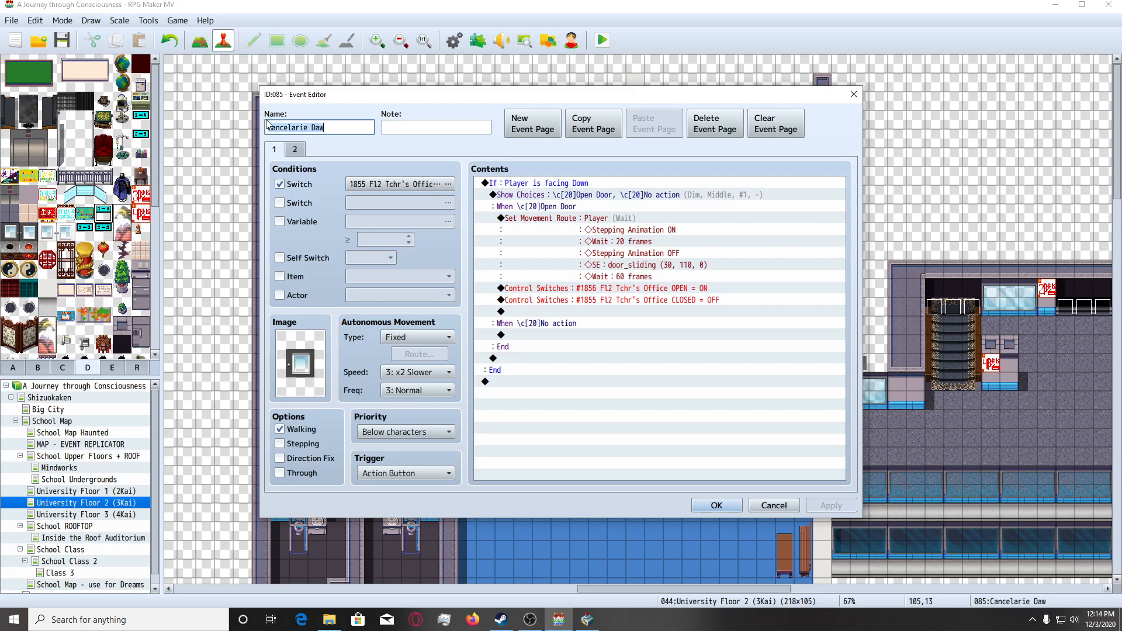
double_click(290, 128)
type("Teacher Office Daw")
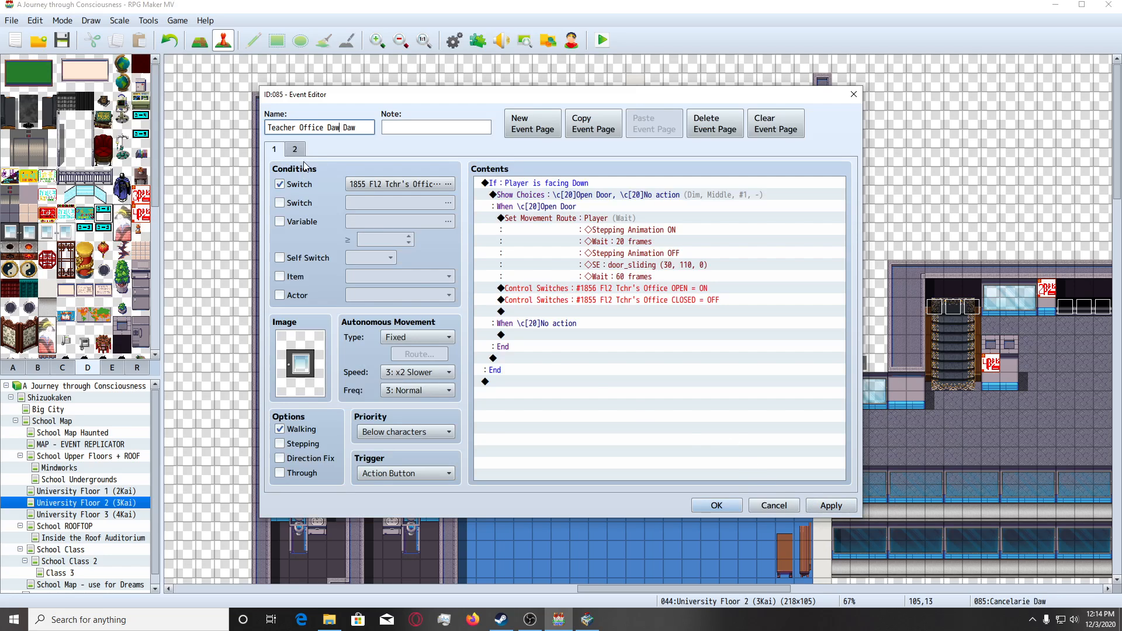
key("BackSpace")
key("BackSpace")
key("BackSpace")
left_click(713, 505)
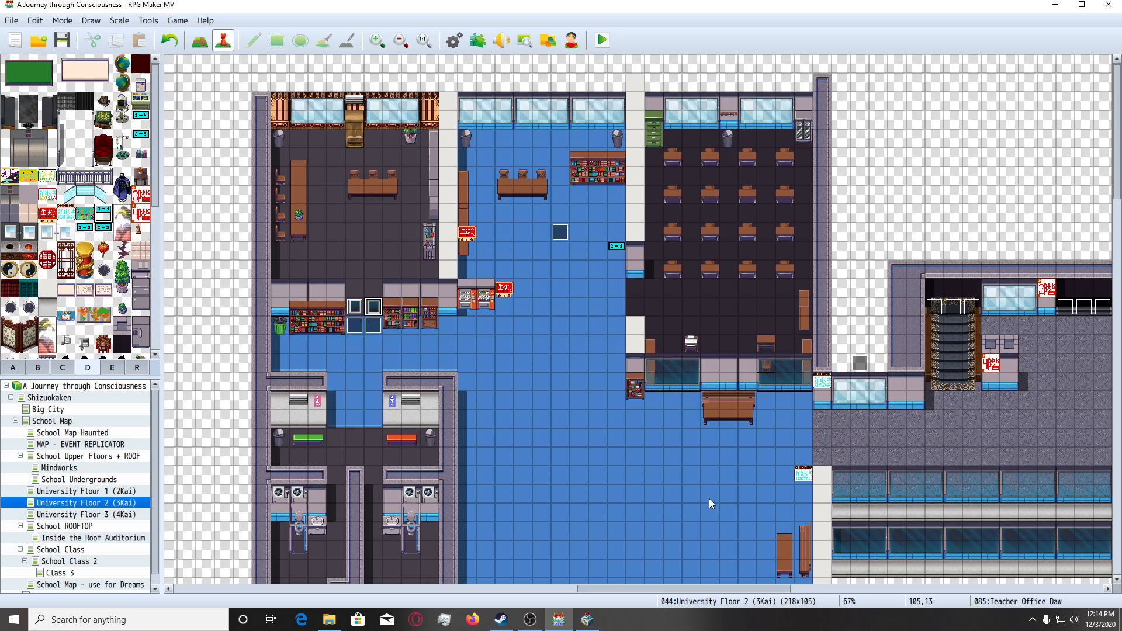
Look over the blue hallway between the red-floored hall and the 3 - 1 classroom.
scroll(557, 419, "down", 3)
scroll(604, 392, "down", 2)
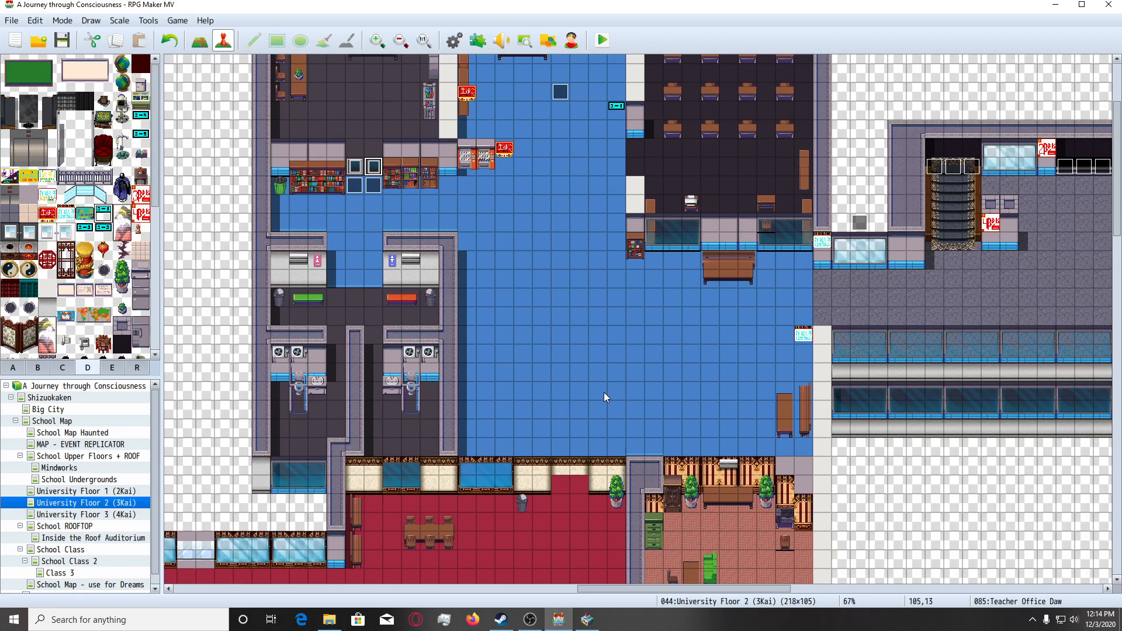
scroll(507, 422, "up", 2, "ctrl")
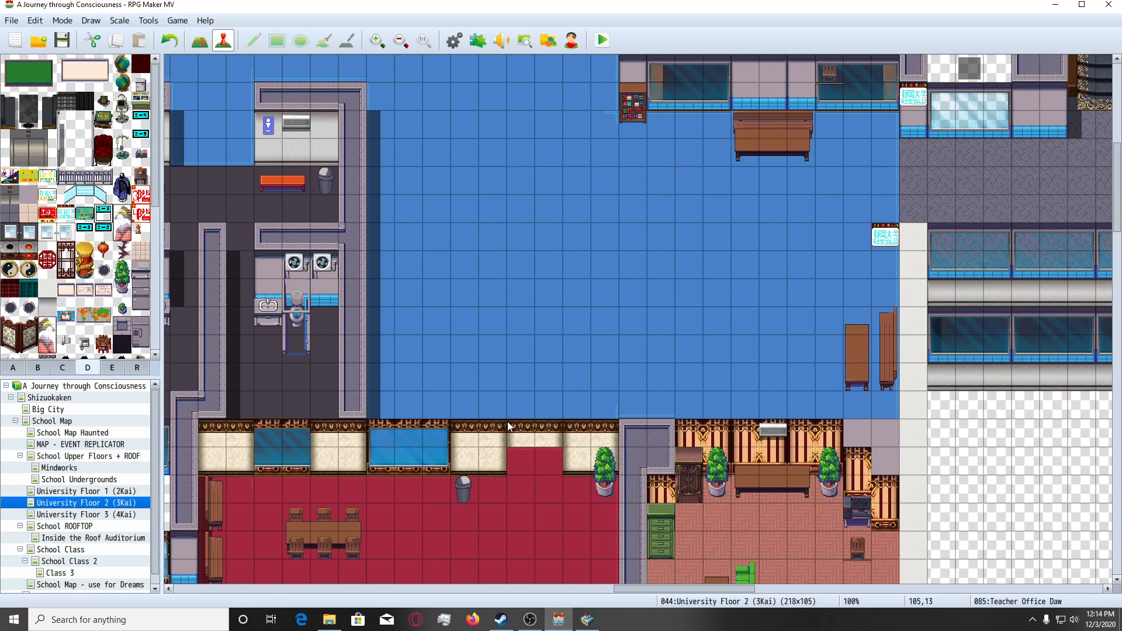
scroll(507, 421, "up", 4)
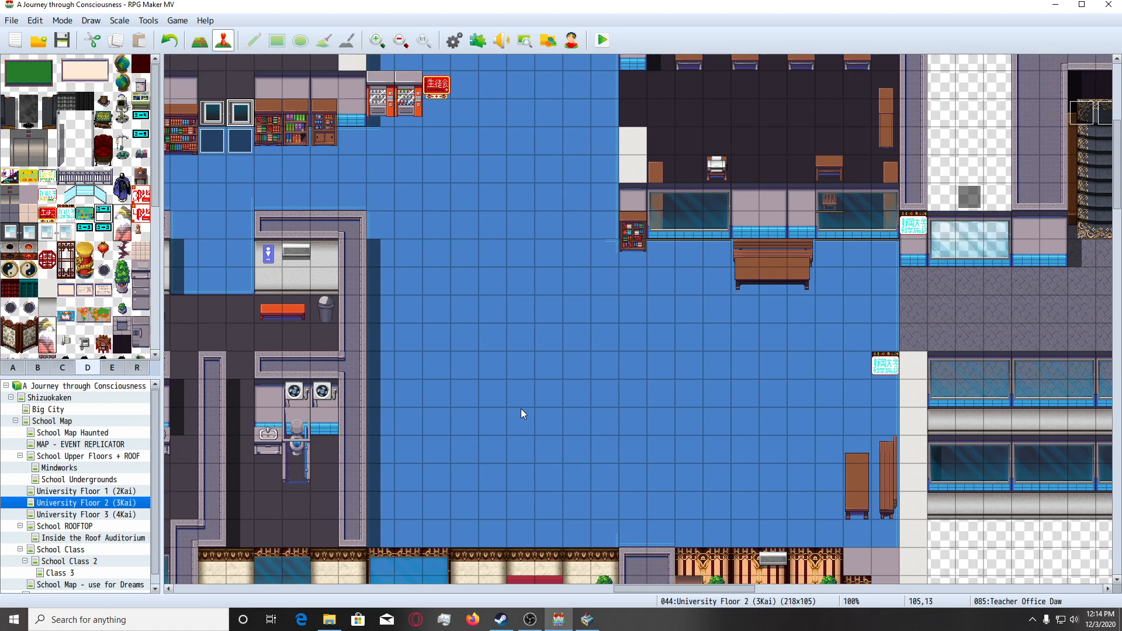
scroll(522, 412, "up", 10)
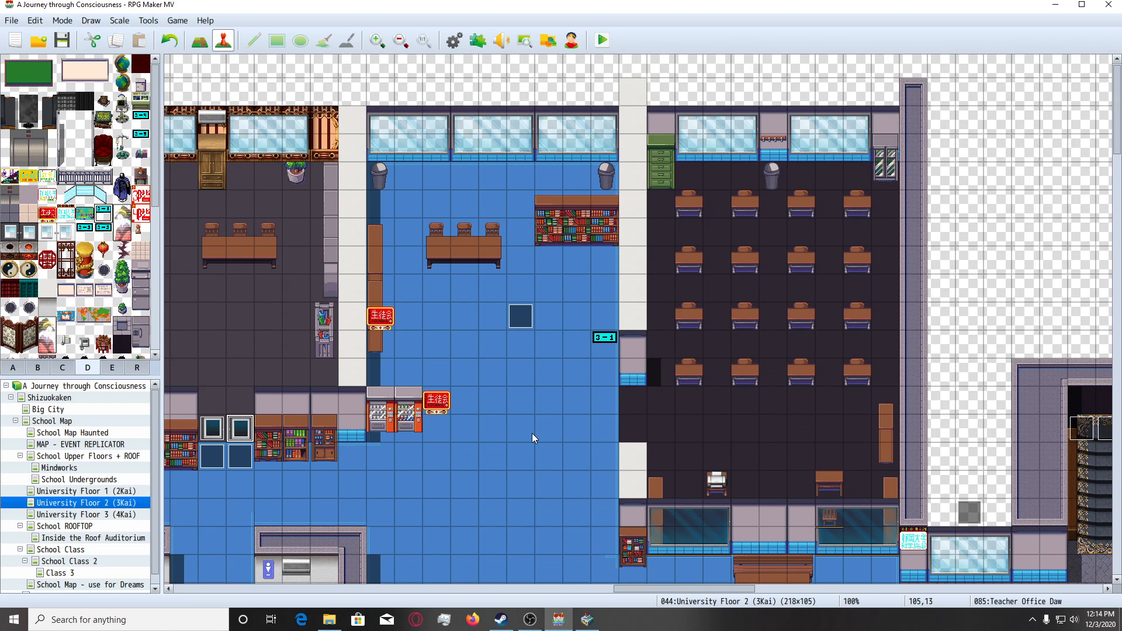
scroll(531, 434, "down", 8)
scroll(610, 472, "up", 2)
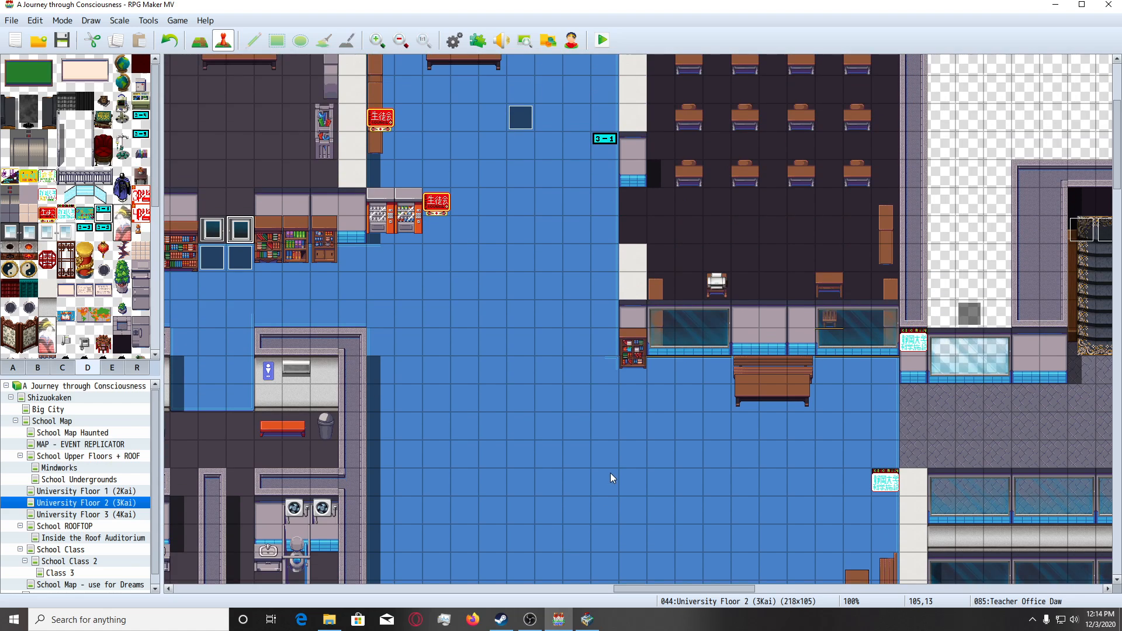
scroll(610, 472, "up", 5)
scroll(624, 468, "up", 2)
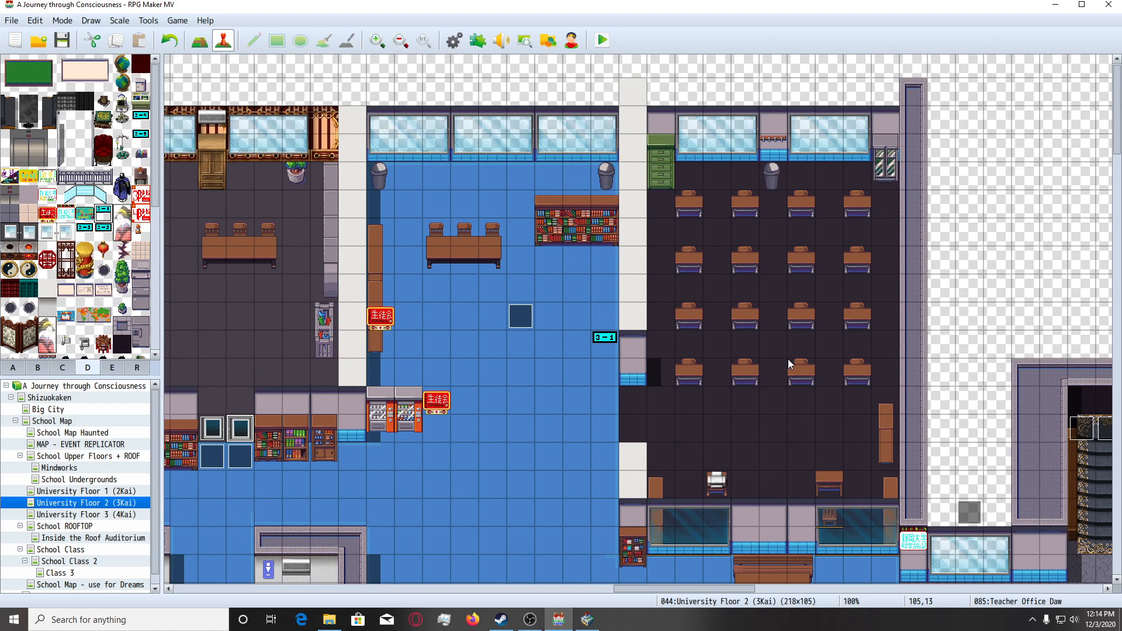
Try to cover the first desk of the 3 - 1 classroom's back row with a grey floor tile from tileset A.
scroll(790, 357, "up", 2, "ctrl")
left_click_drag(695, 589, 725, 595)
left_click(13, 367)
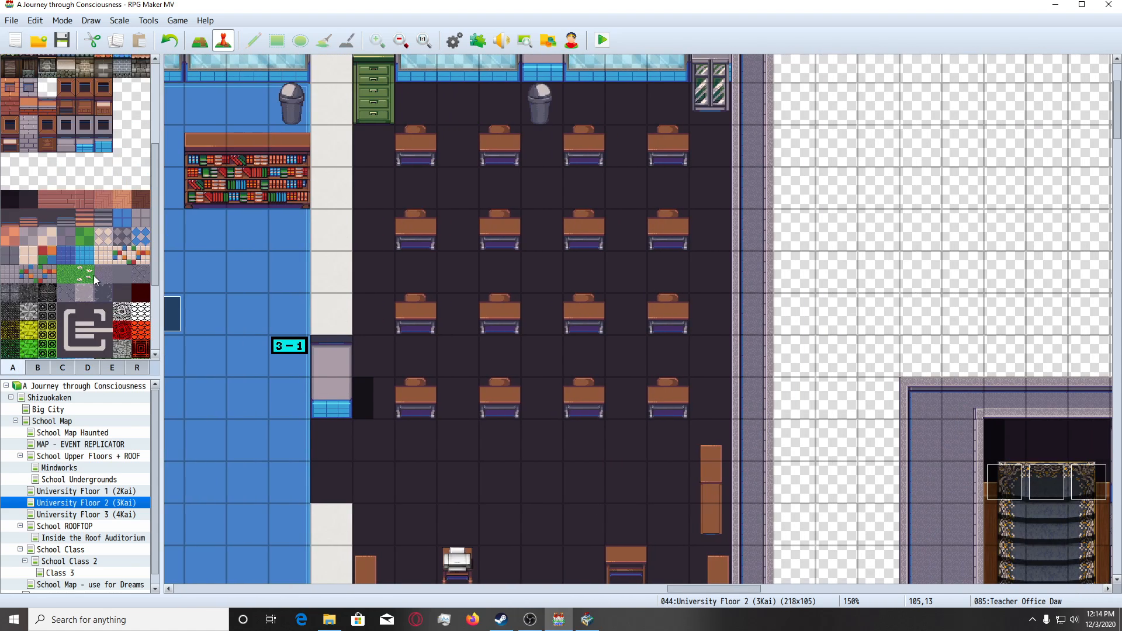
scroll(94, 276, "down", 1)
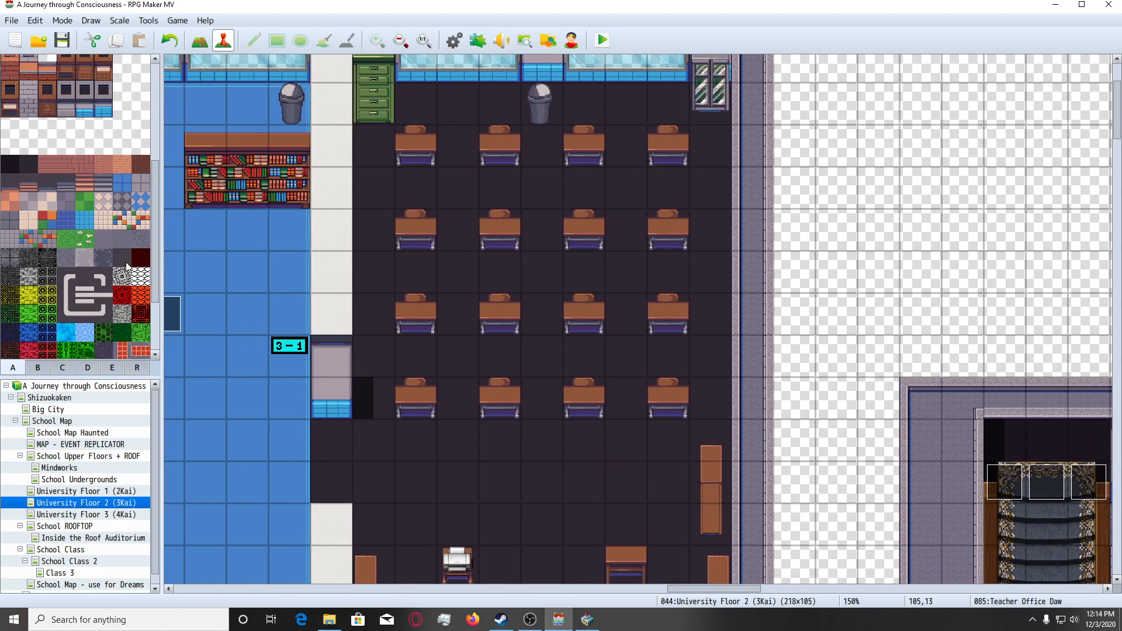
left_click(199, 39)
left_click(415, 147)
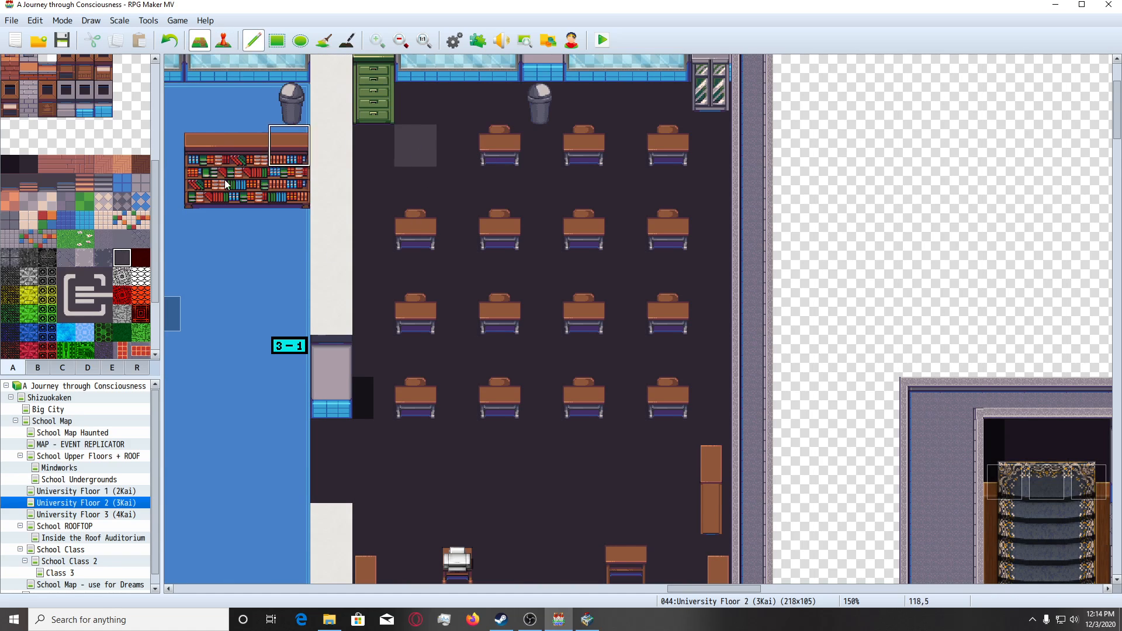
key("ctrl+z")
Paint the dark floor tile from tileset A over all eight desks in the upper two rows of the 3 - 1 classroom.
scroll(134, 260, "down", 3)
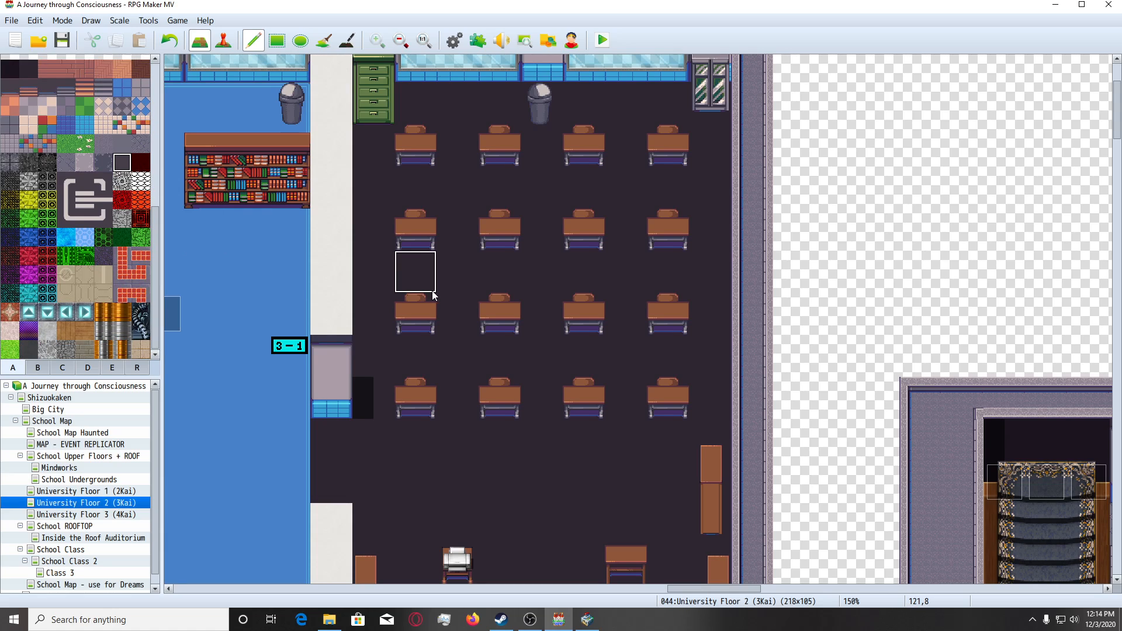
scroll(61, 274, "up", 3)
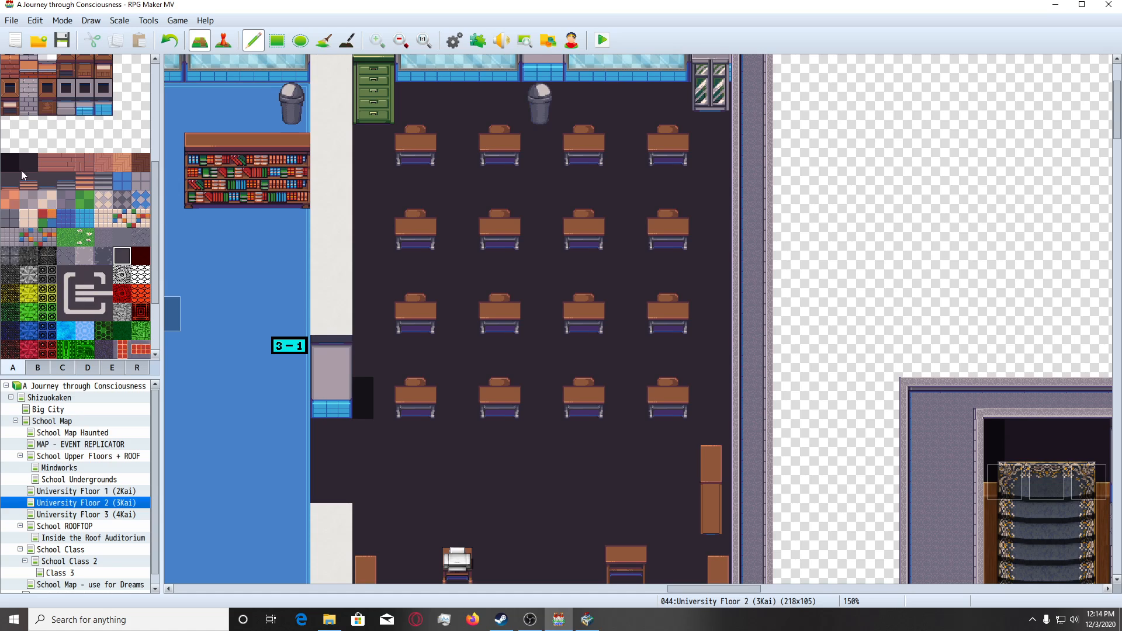
left_click(21, 170)
left_click(420, 153)
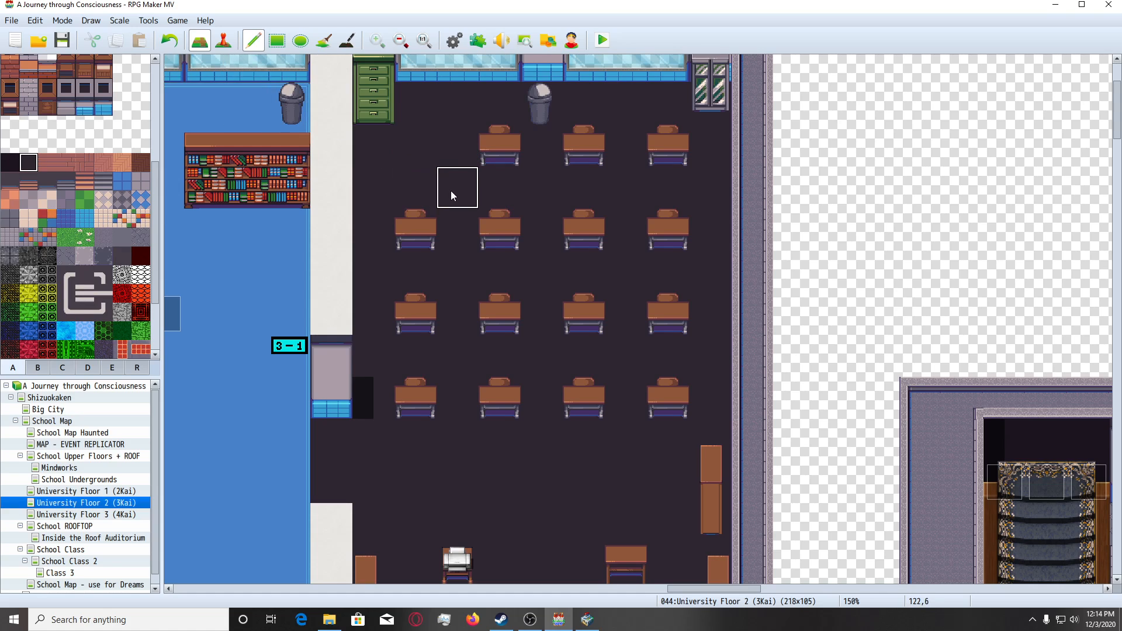
left_click(500, 147)
left_click(415, 229)
left_click(500, 229)
left_click(584, 146)
left_click(668, 147)
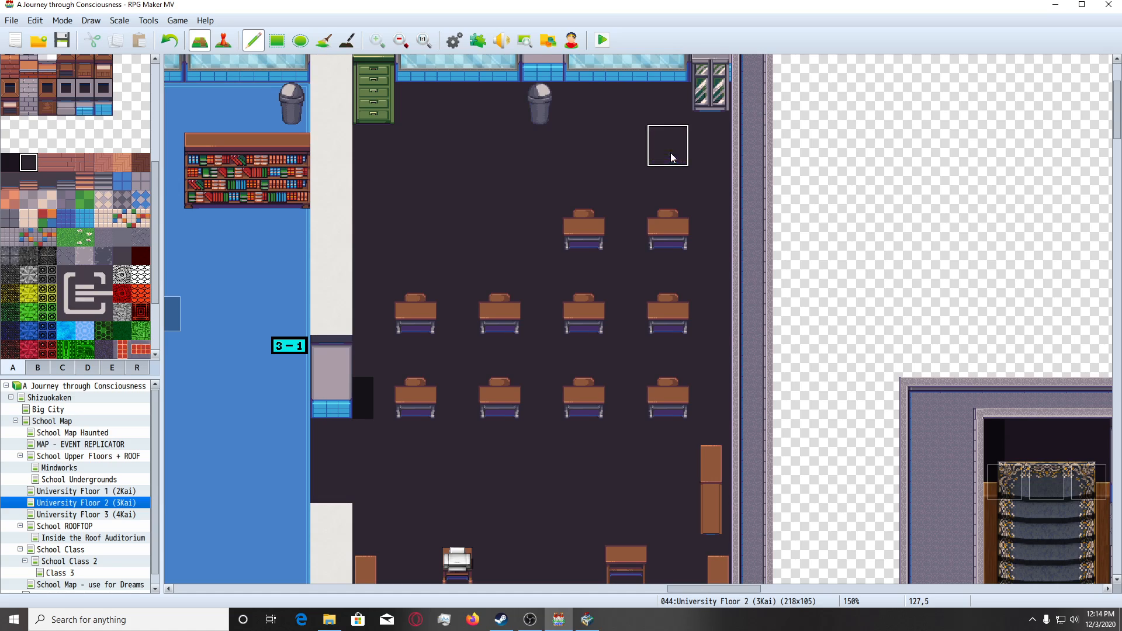
left_click(668, 231)
left_click(584, 230)
Paint the dark floor tile over all eight desks in the lower two rows of the 3 - 1 classroom.
left_click(416, 314)
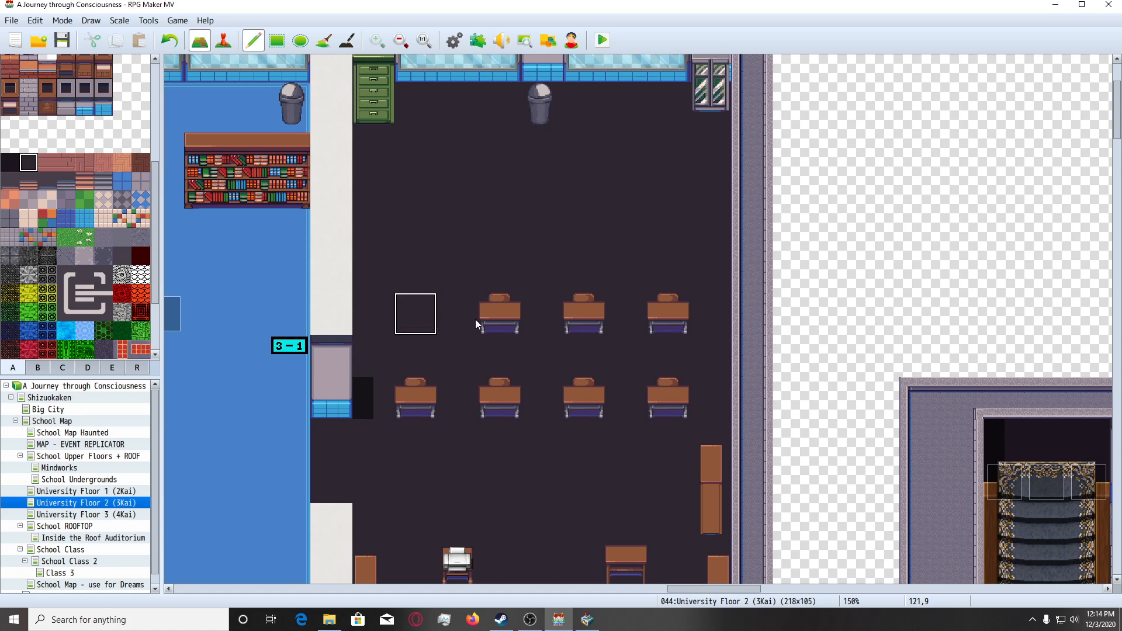
left_click(511, 327)
left_click(593, 325)
left_click(678, 325)
left_click(678, 409)
left_click(593, 409)
left_click(431, 407)
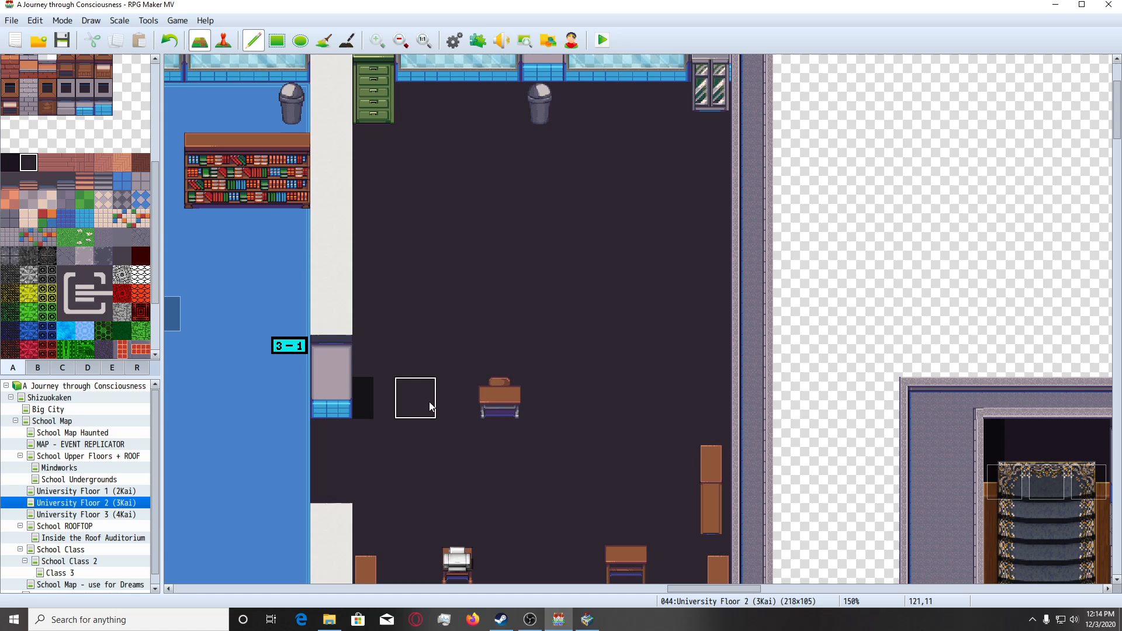
left_click(500, 404)
Place two brown wooden benches from tileset C, each two tiles wide, side by side in the upper part of the cleared classroom.
left_click(37, 368)
scroll(86, 310, "down", 2)
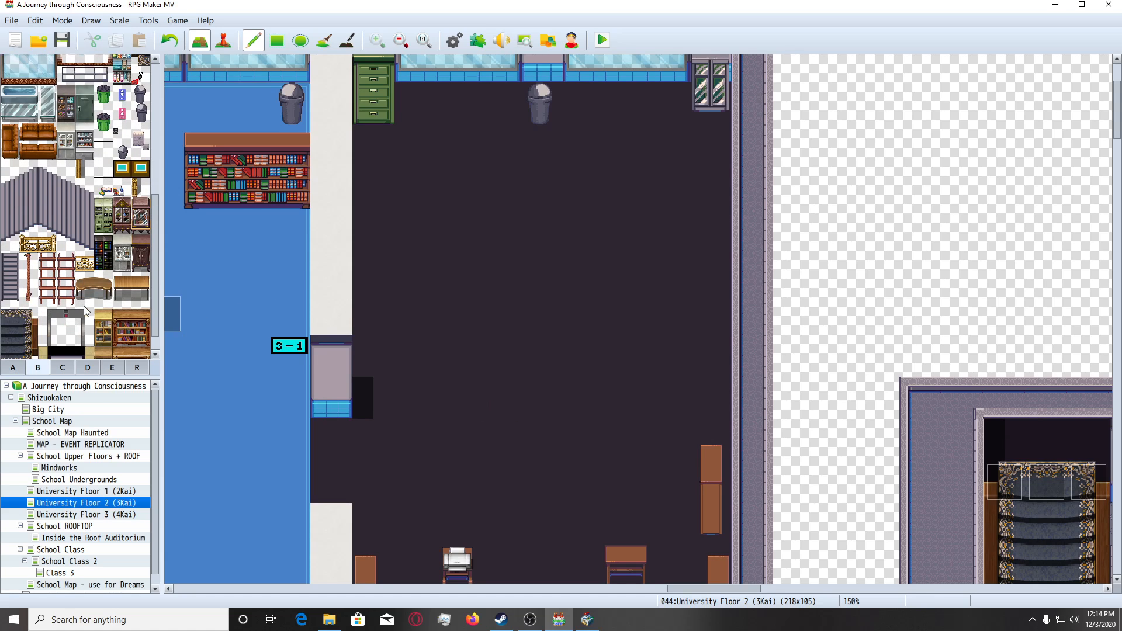
scroll(86, 312, "down", 1)
left_click(70, 368)
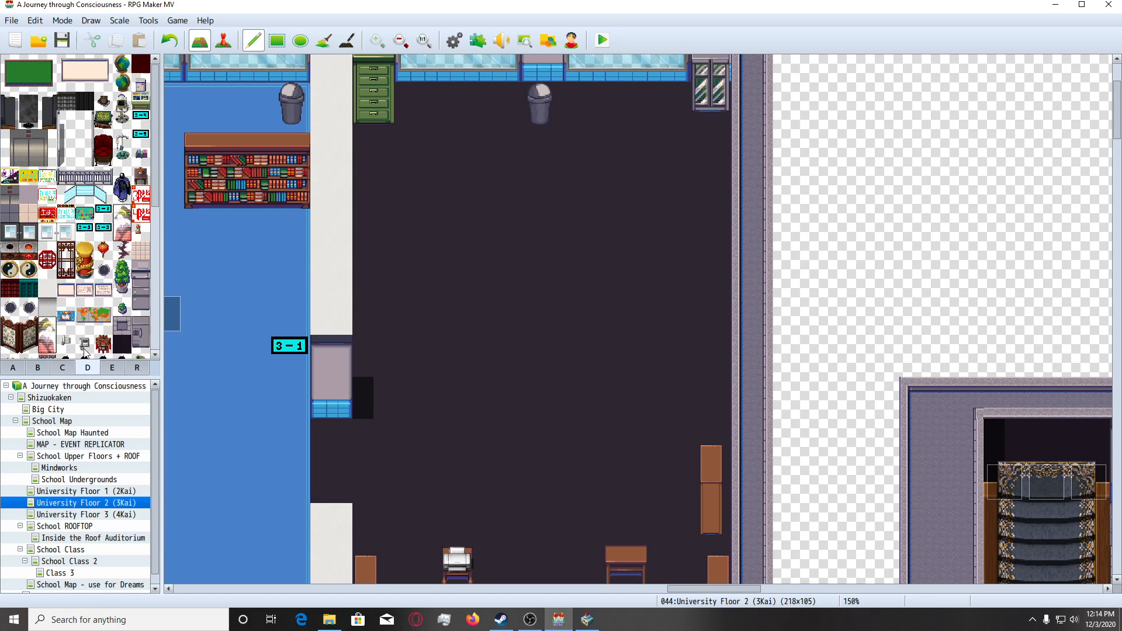
scroll(83, 351, "down", 6)
scroll(80, 338, "down", 5)
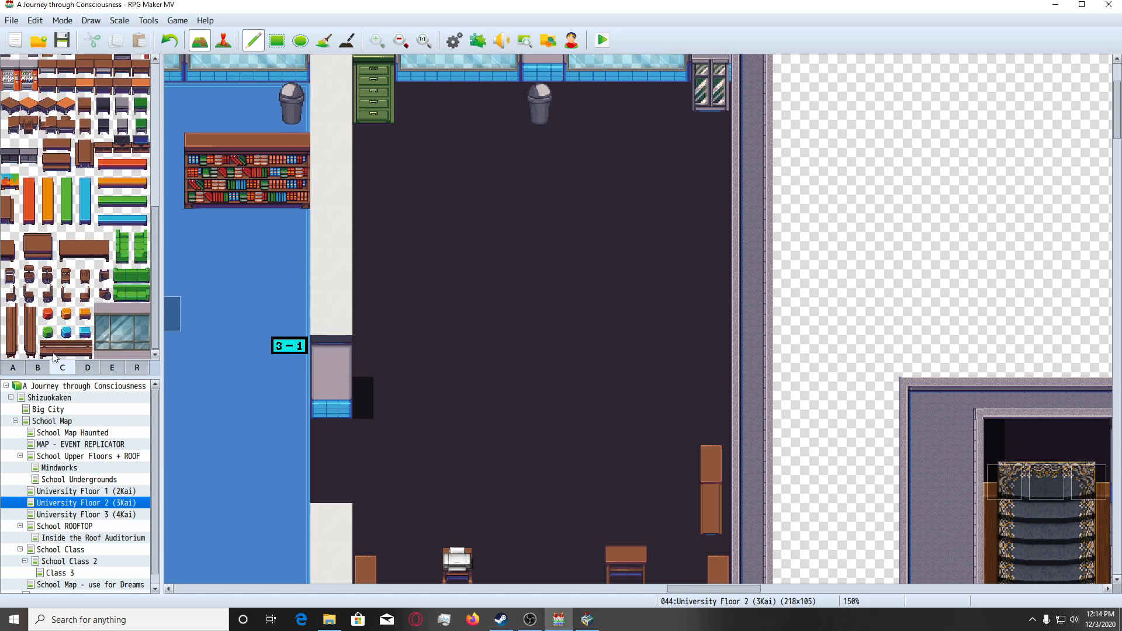
left_click(53, 354)
left_click(444, 218)
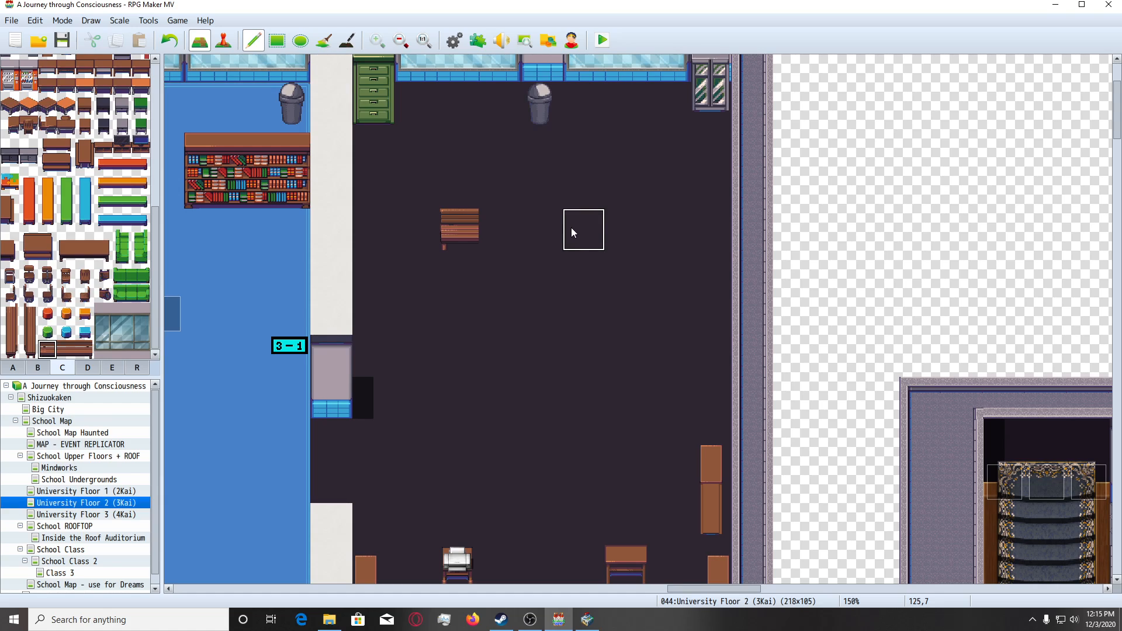
left_click(625, 230)
left_click(82, 349)
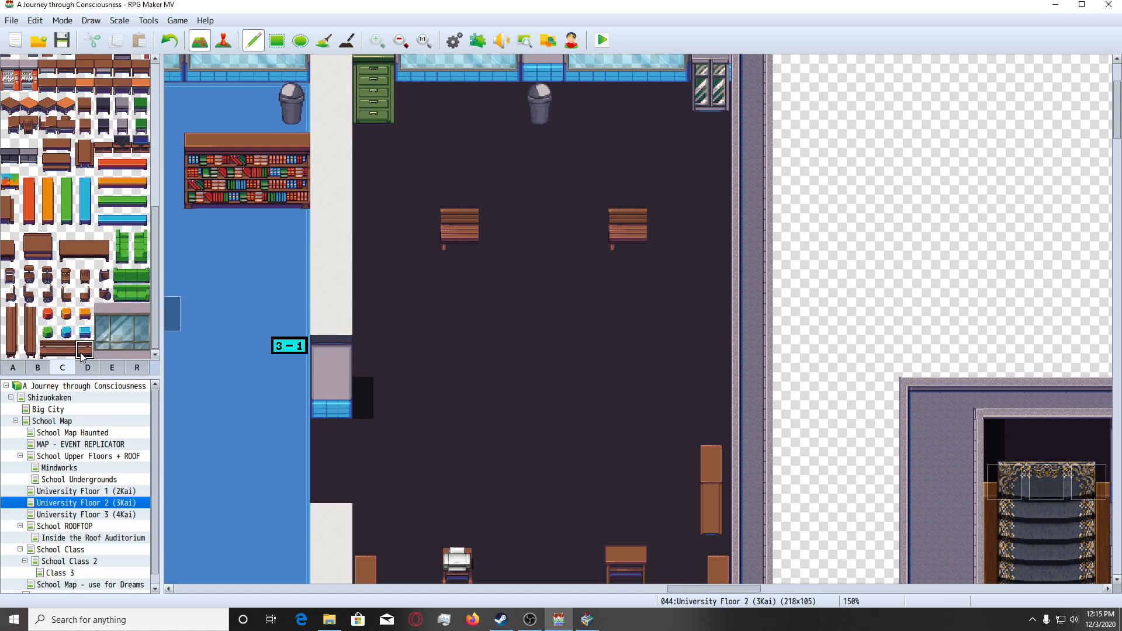
left_click(668, 222)
left_click(506, 229)
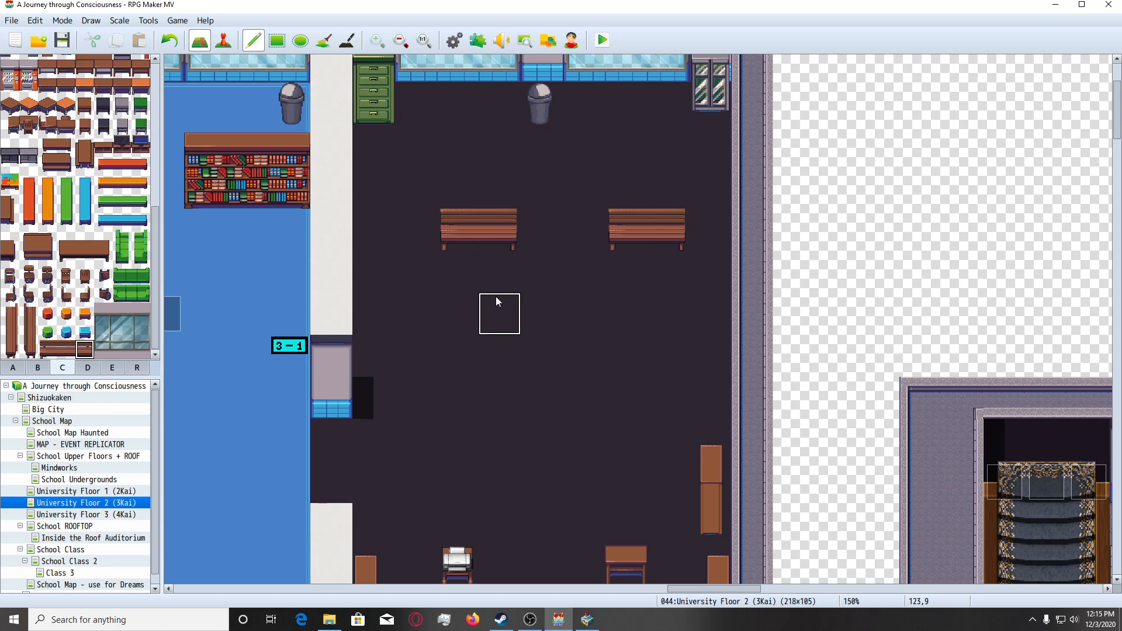
Add two more rows of paired two-tile wooden benches below the first pair, leaving one empty tile row between them.
left_click(671, 314)
left_click(665, 400)
left_click(499, 402)
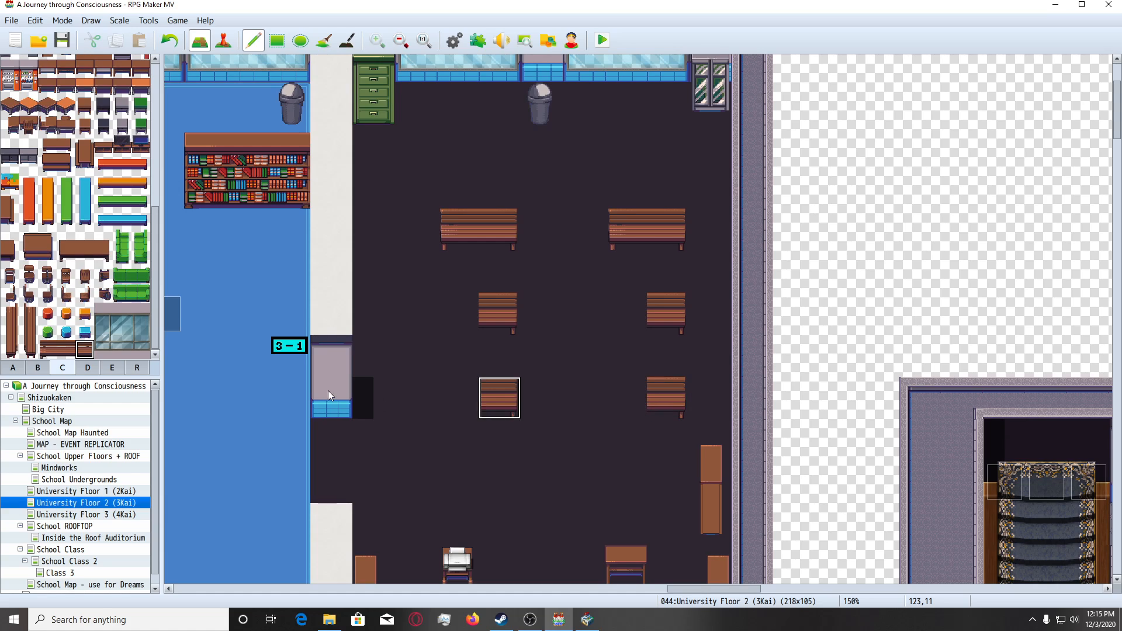
left_click(47, 348)
left_click(465, 392)
left_click(462, 304)
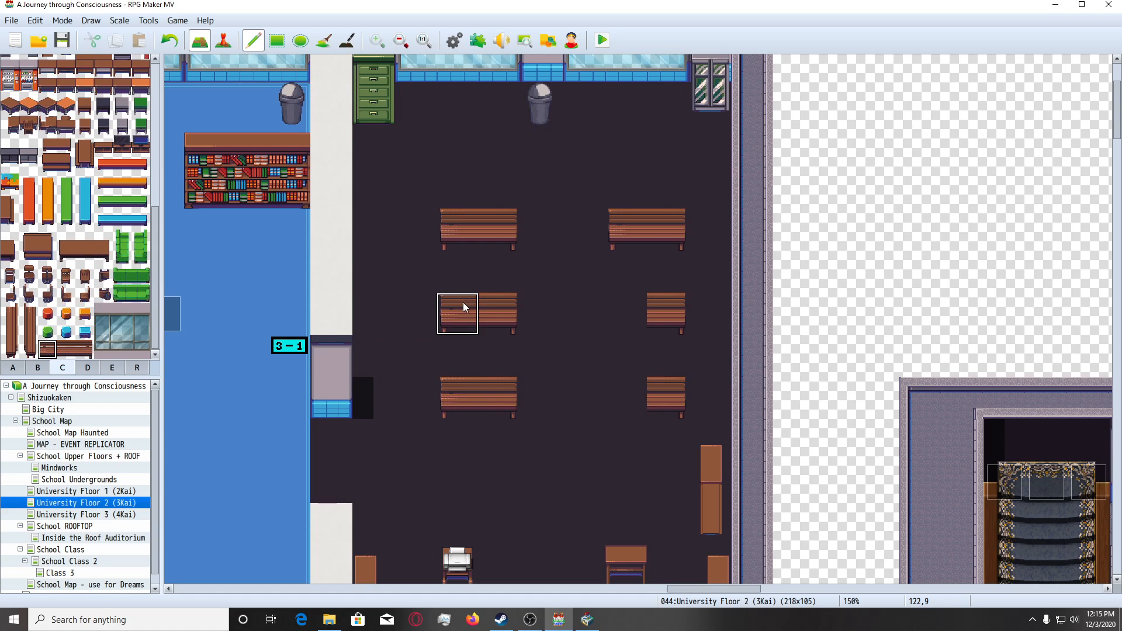
left_click(626, 304)
left_click(625, 395)
Place the left end of the long brown desk from tileset C in front of all six classroom benches.
left_click(66, 238)
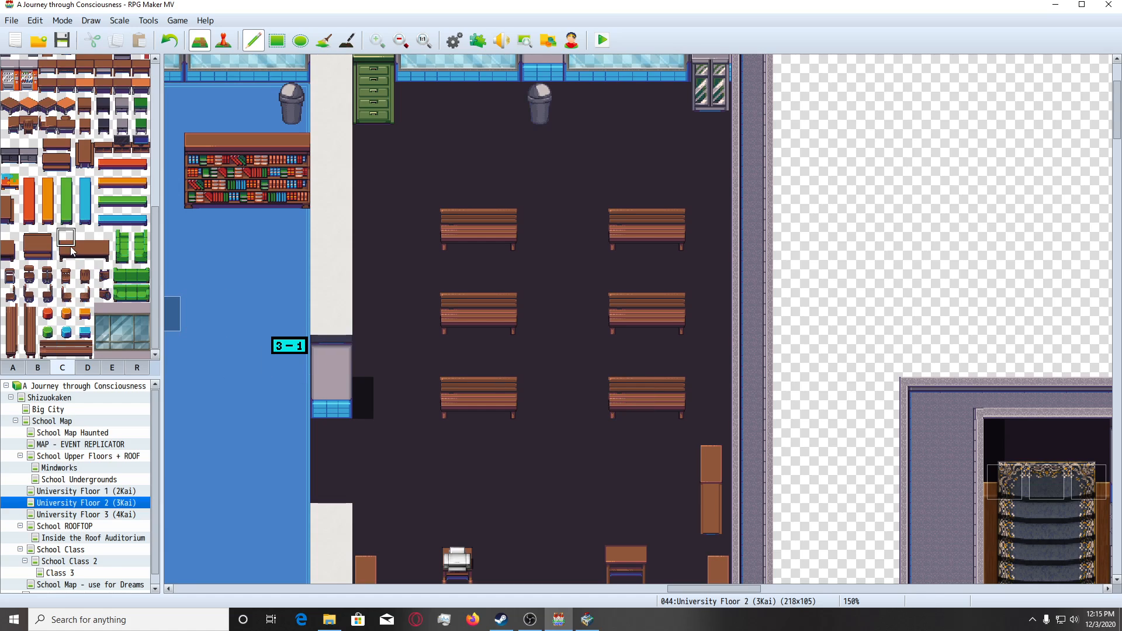
left_click_drag(71, 250, 71, 257)
left_click(444, 241)
left_click(444, 323)
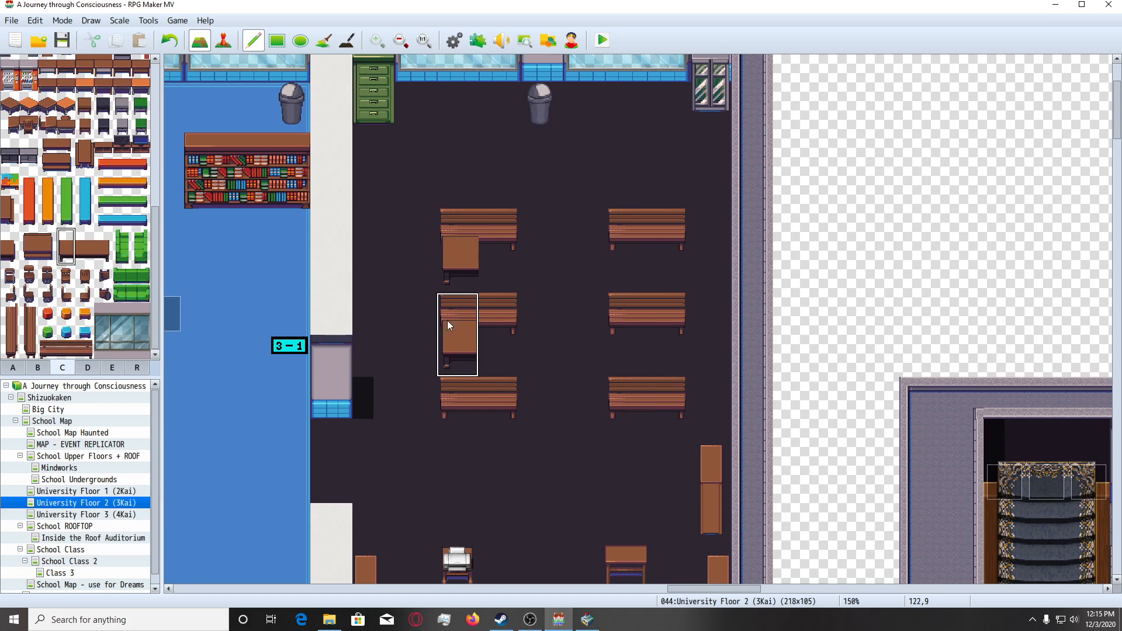
left_click(448, 400)
left_click(622, 390)
left_click(620, 305)
left_click(621, 227)
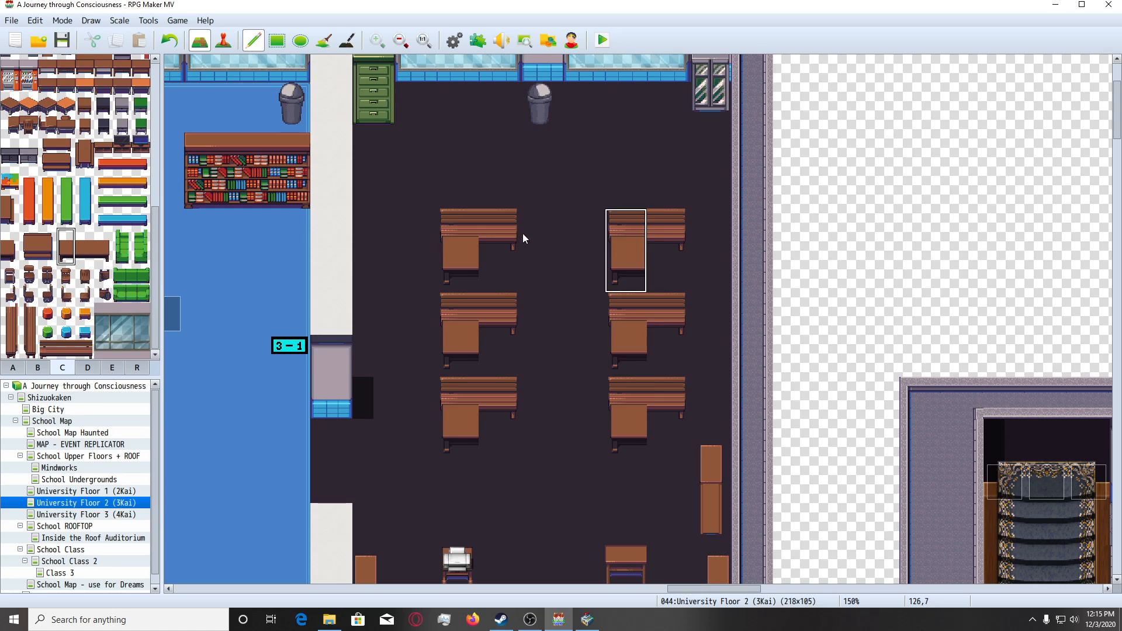
Complete the six desks by placing the long brown desk's right end beside each left half.
left_click_drag(102, 237, 103, 255)
left_click(502, 233)
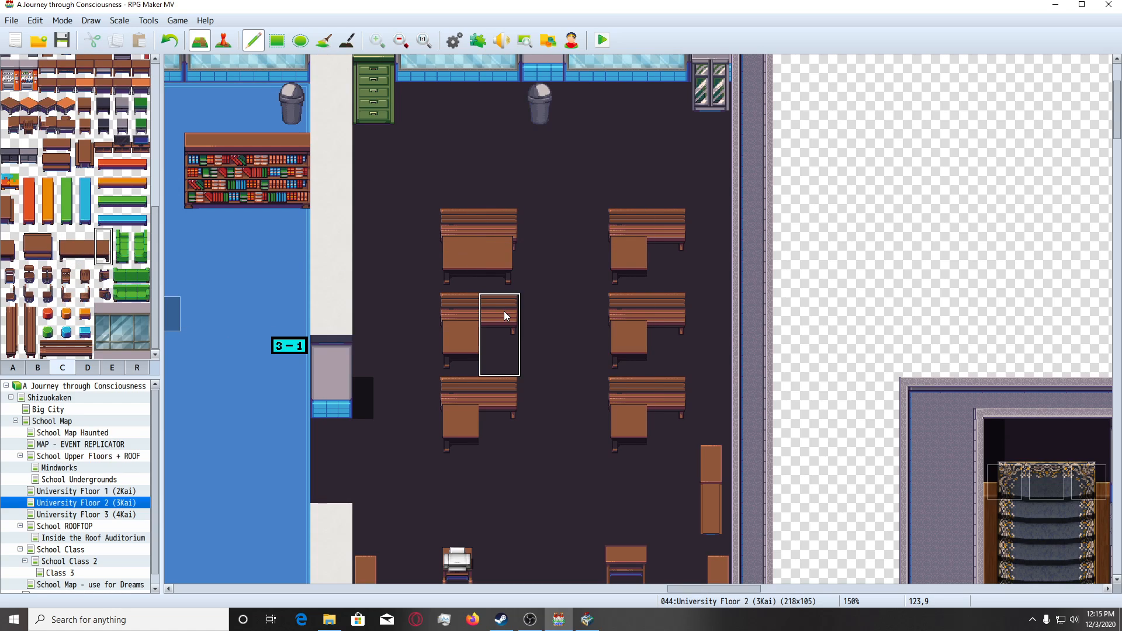
left_click(504, 313)
left_click(509, 391)
left_click(678, 394)
left_click(668, 296)
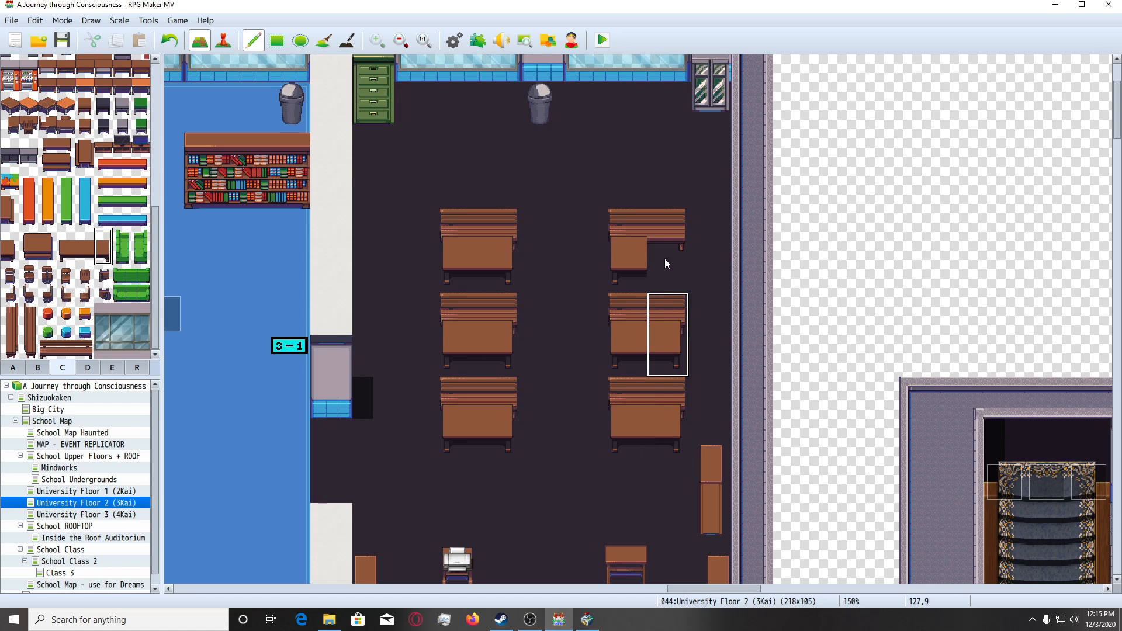
left_click(661, 236)
Pick up the bare dark floor tile below the desk rows as the drawing tile.
scroll(622, 255, "down", 3)
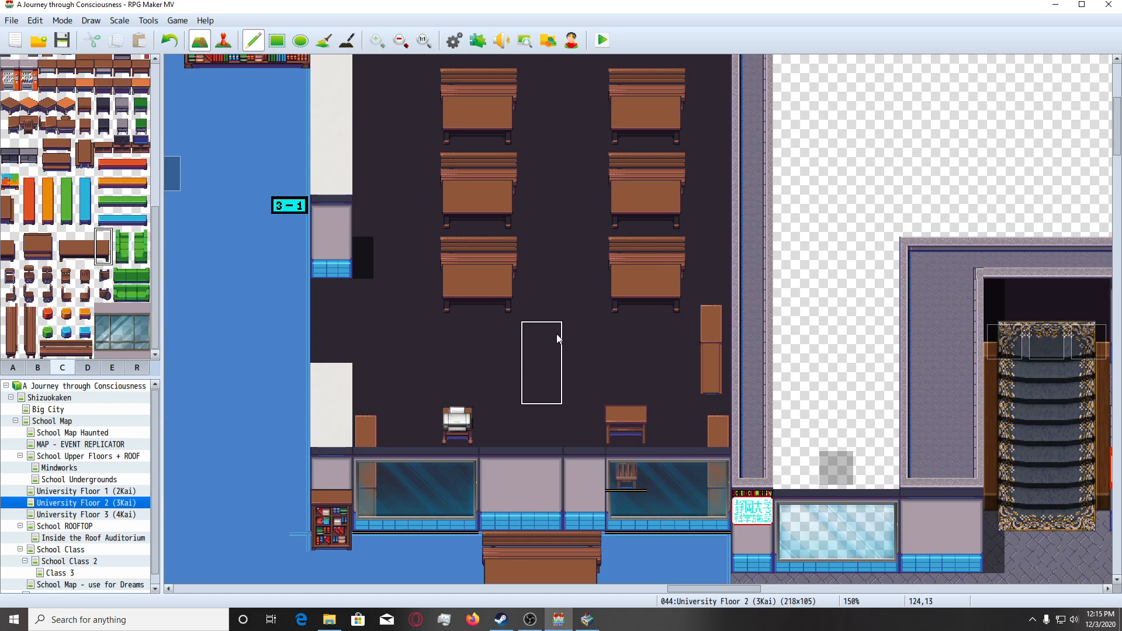
right_click(558, 339)
scroll(506, 338, "down", 1)
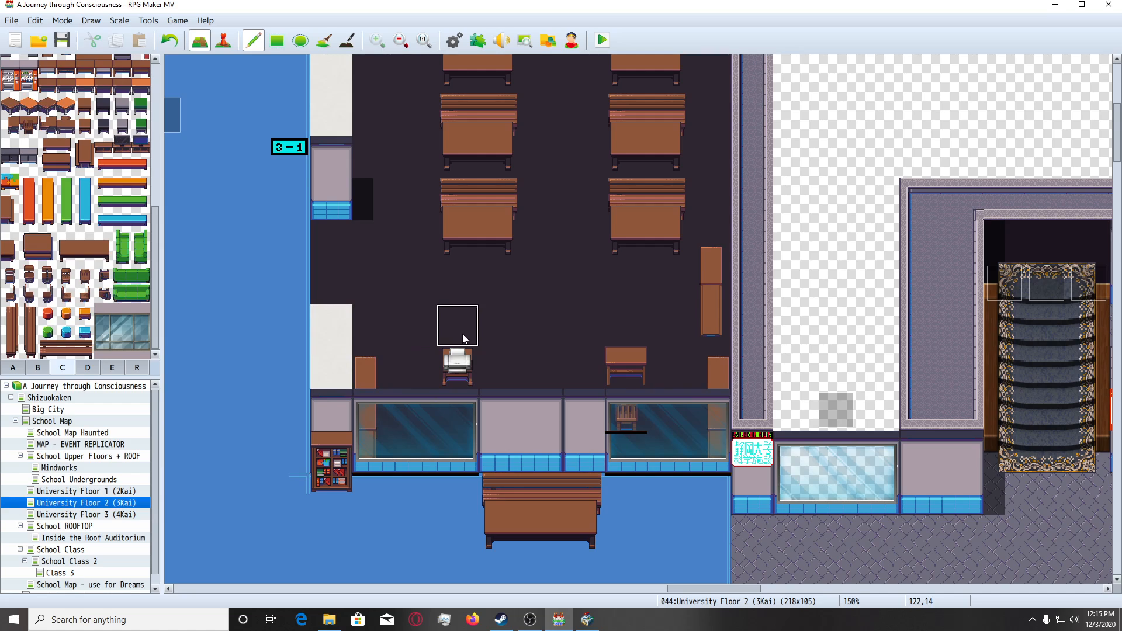
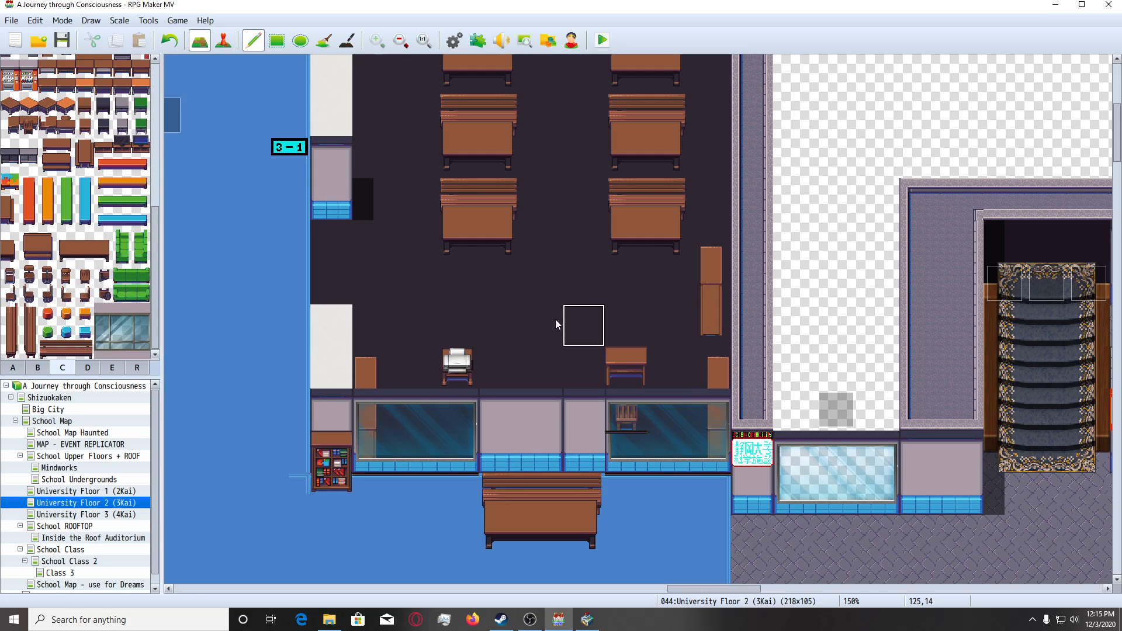
Paint dark floor from tileset A over the small desk's chair and the window tiles beneath it at the 3 - 1 classroom's lower wall.
left_click(13, 367)
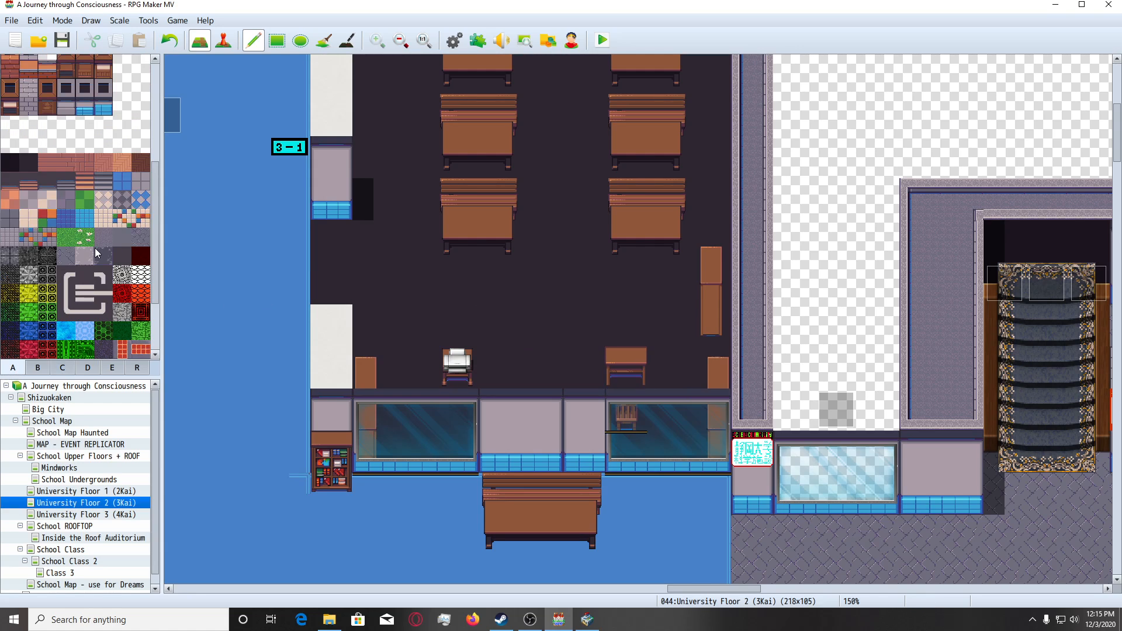
left_click(28, 162)
left_click(639, 428)
left_click(636, 445)
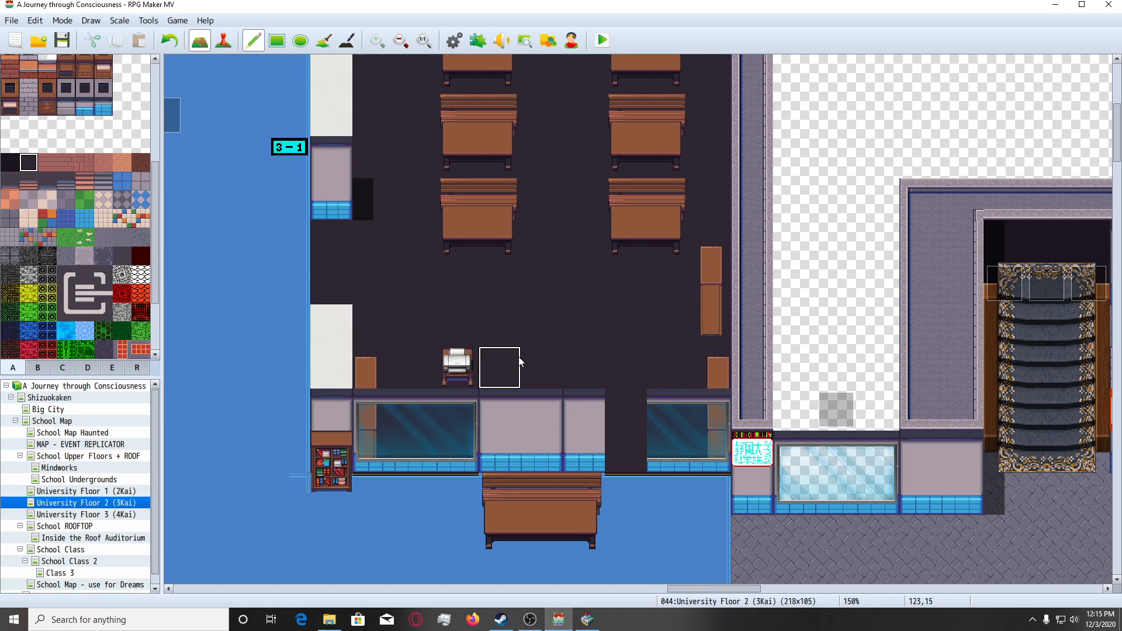
Place the long three-tile brown desk from tileset C right of the projector stand, with a wooden chair at its middle.
left_click(62, 367)
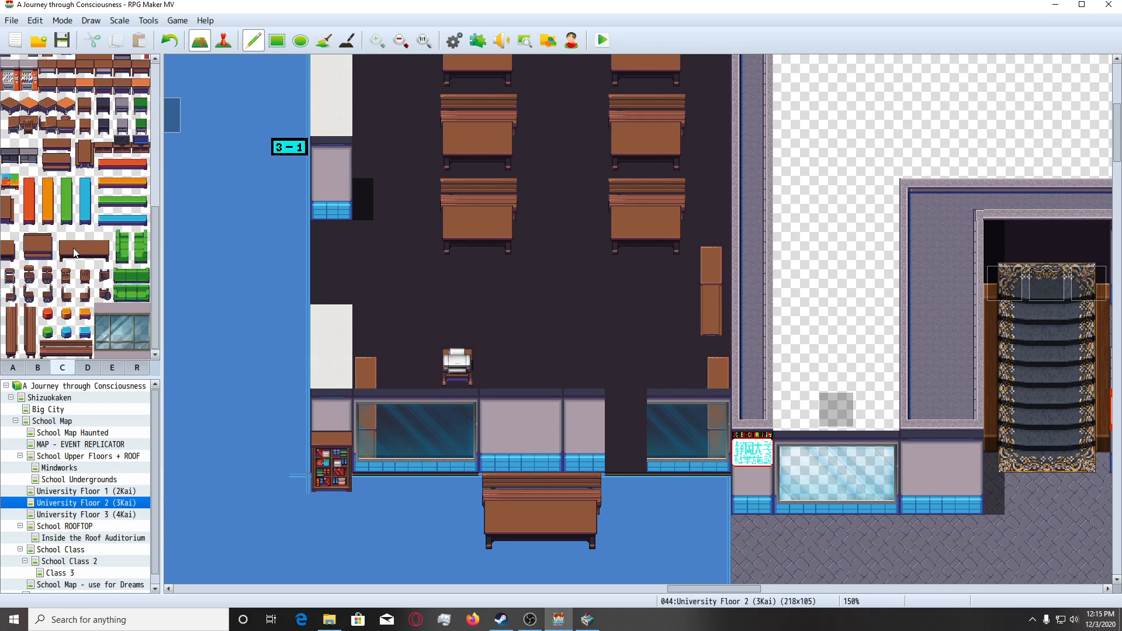
left_click_drag(69, 254, 102, 243)
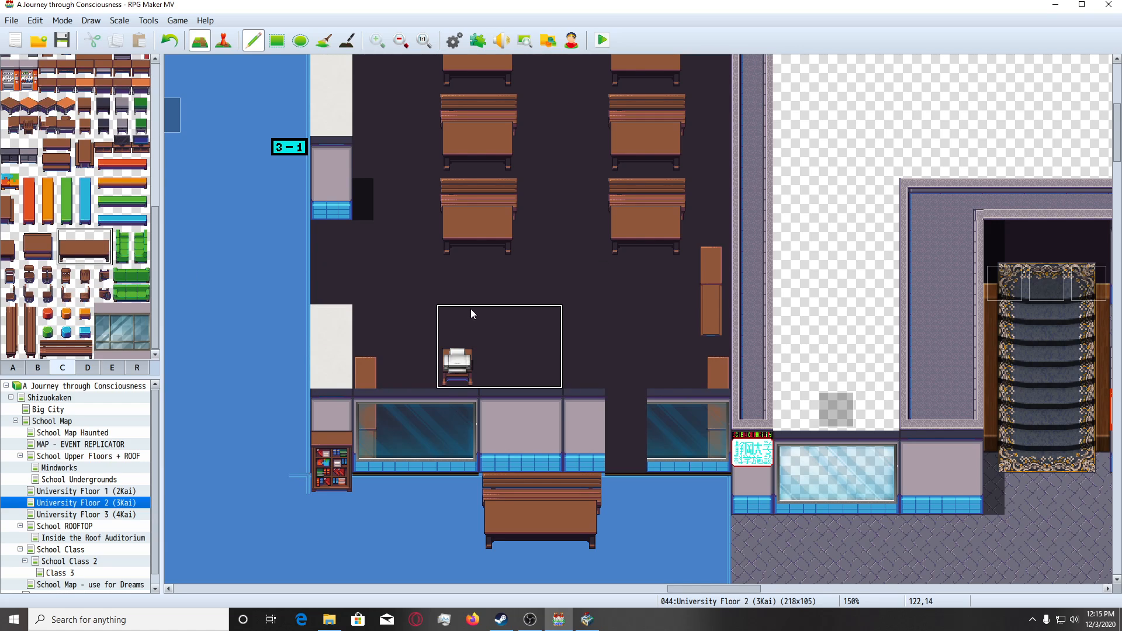
left_click_drag(67, 246, 66, 259)
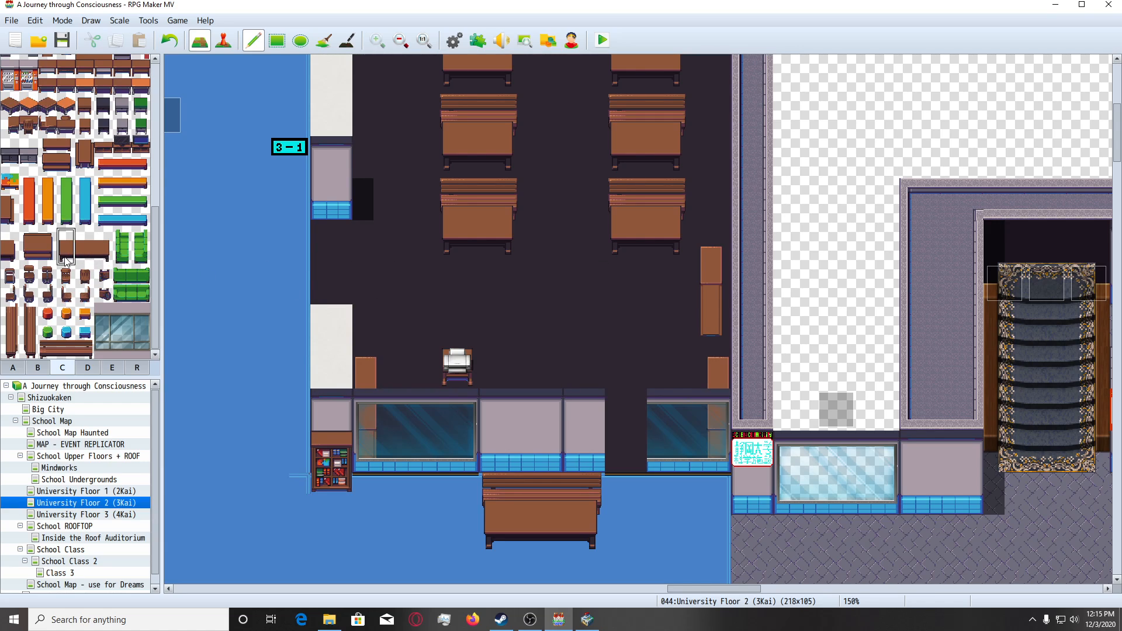
left_click(489, 331)
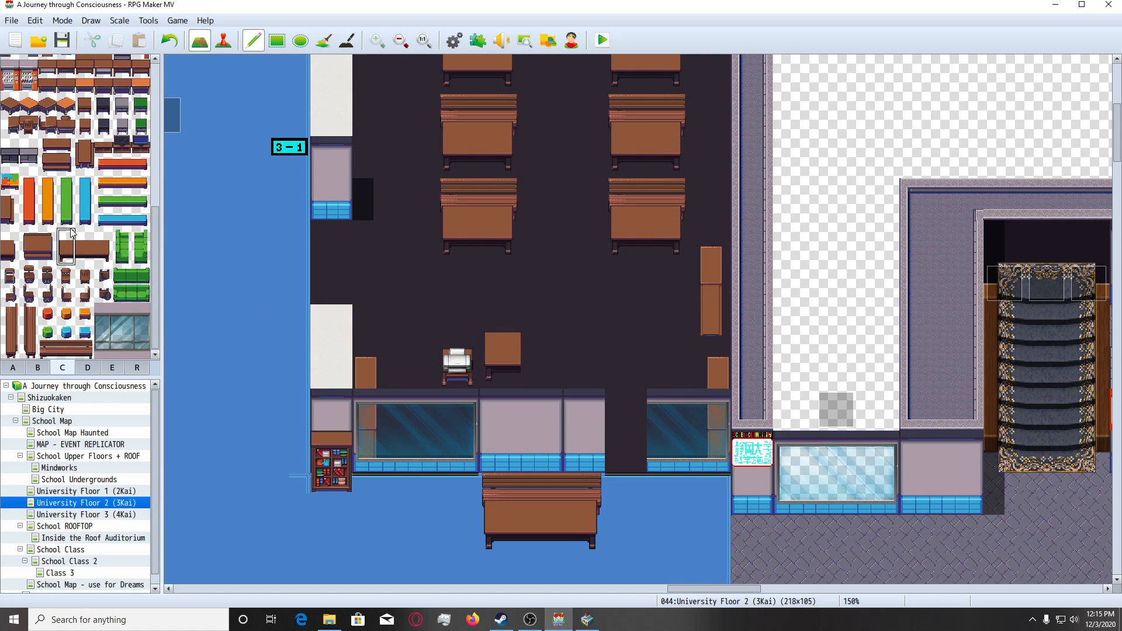
left_click_drag(82, 234, 104, 257)
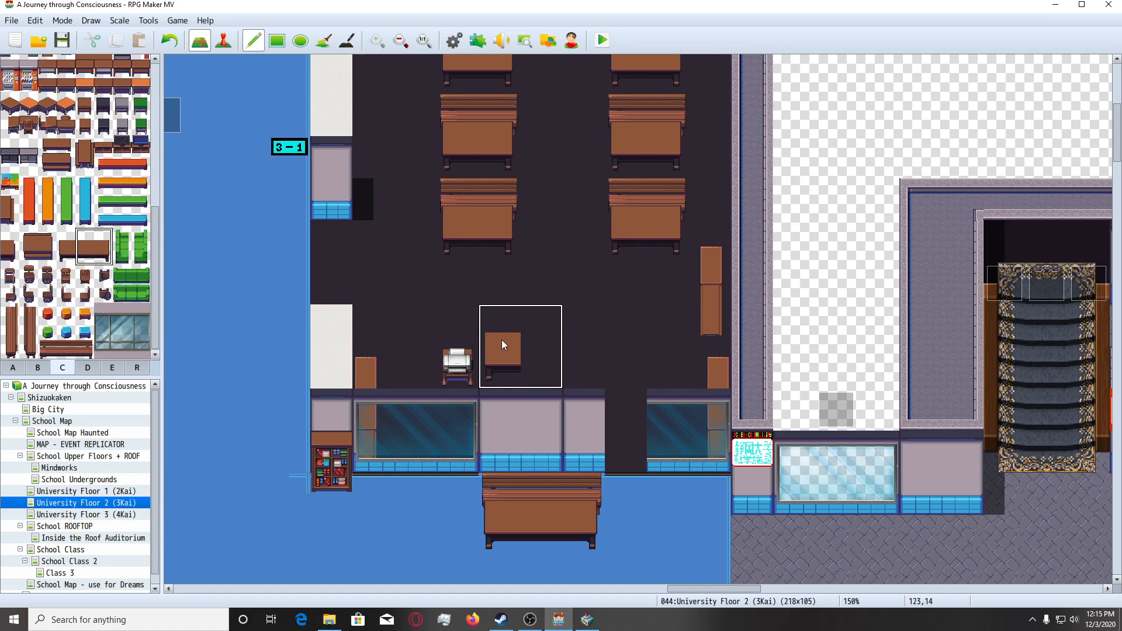
left_click(532, 341)
left_click(85, 275)
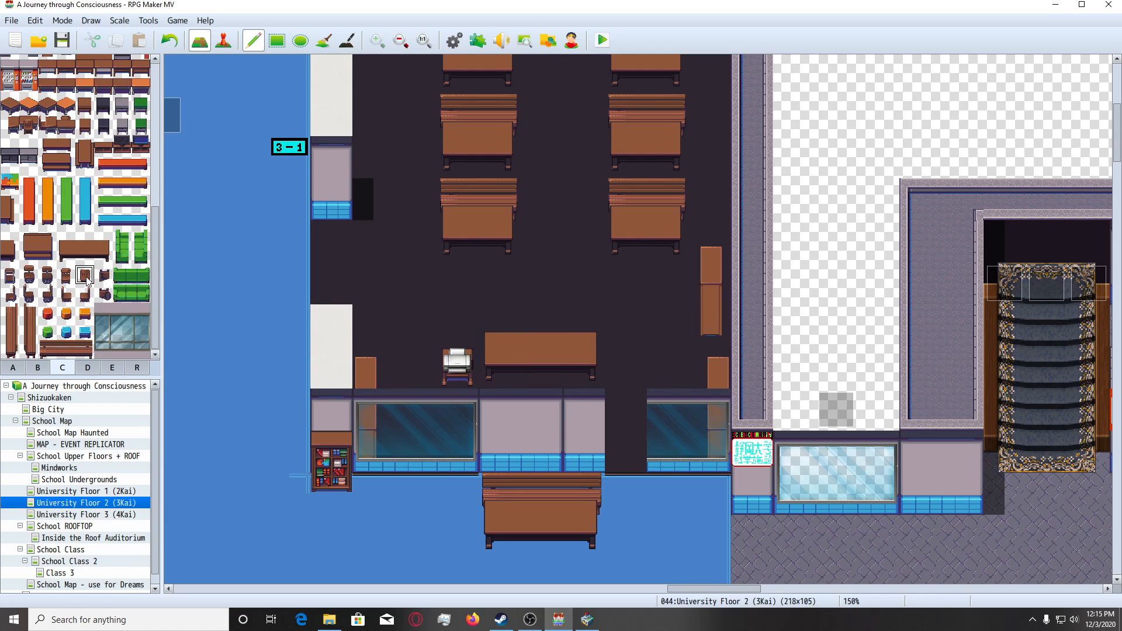
left_click(542, 372)
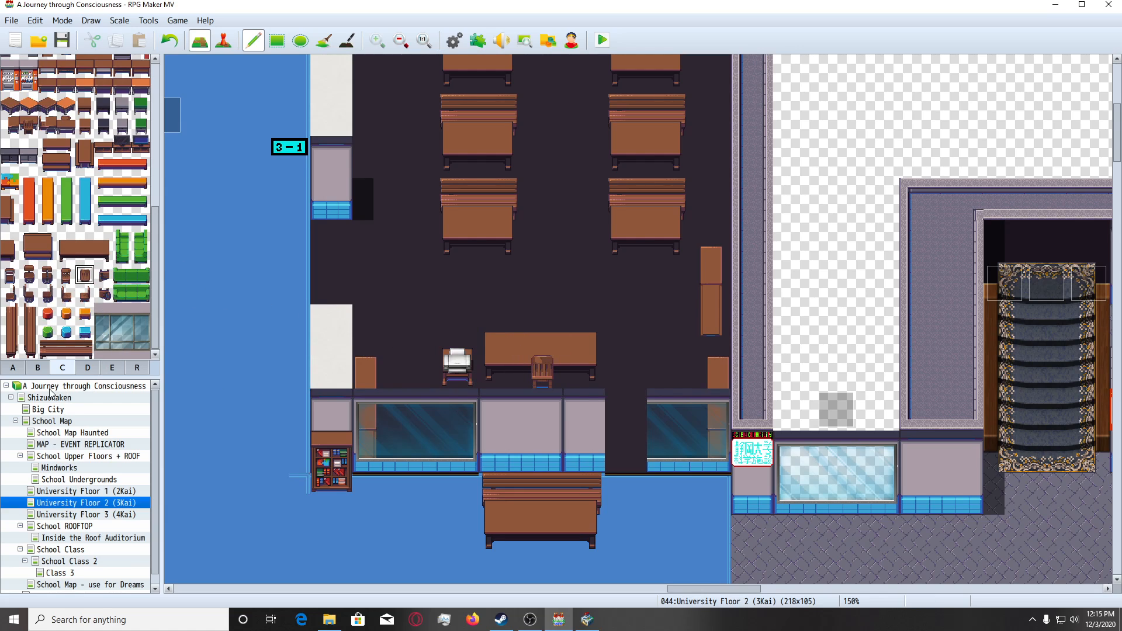
Place the thin black line tile from tileset B on the wall tile directly below the teacher's chair.
left_click(42, 367)
scroll(70, 263, "up", 4)
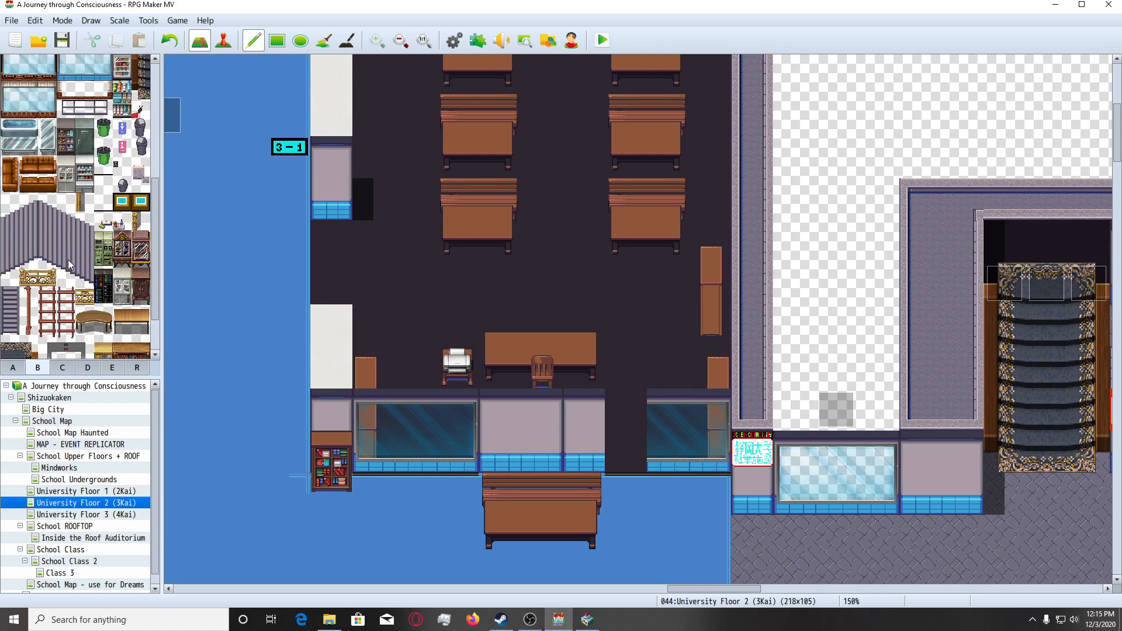
left_click(103, 233)
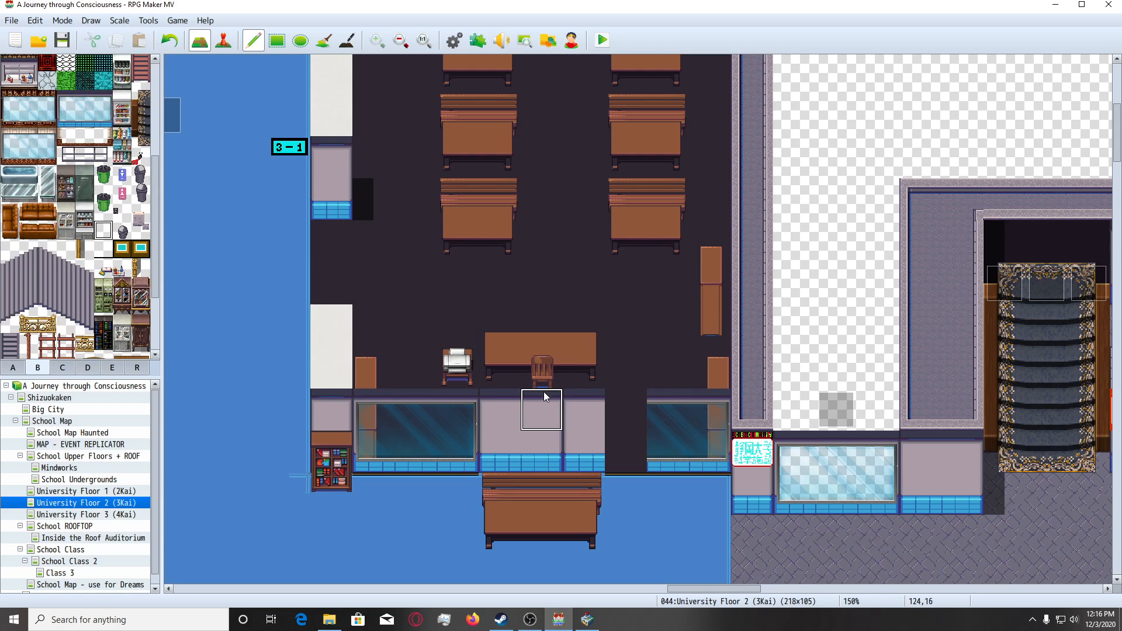
left_click(542, 395)
Clear the plain wall section below the teacher's desk by painting dark floor tiles from tileset A over it.
left_click(87, 369)
scroll(76, 349, "down", 5)
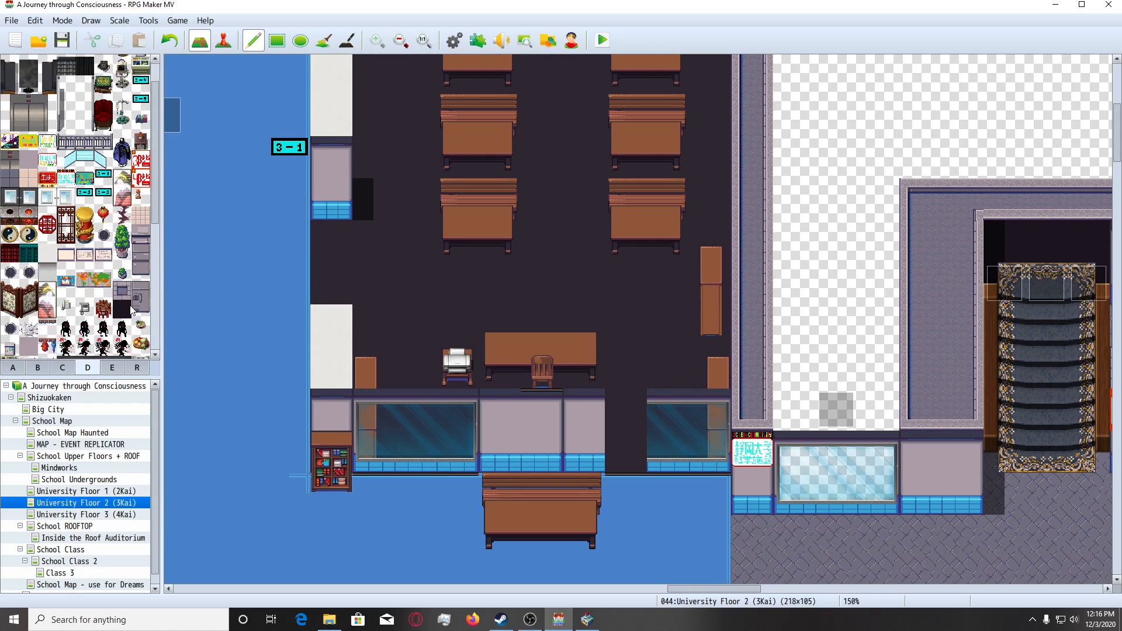
left_click(38, 366)
scroll(87, 276, "up", 4)
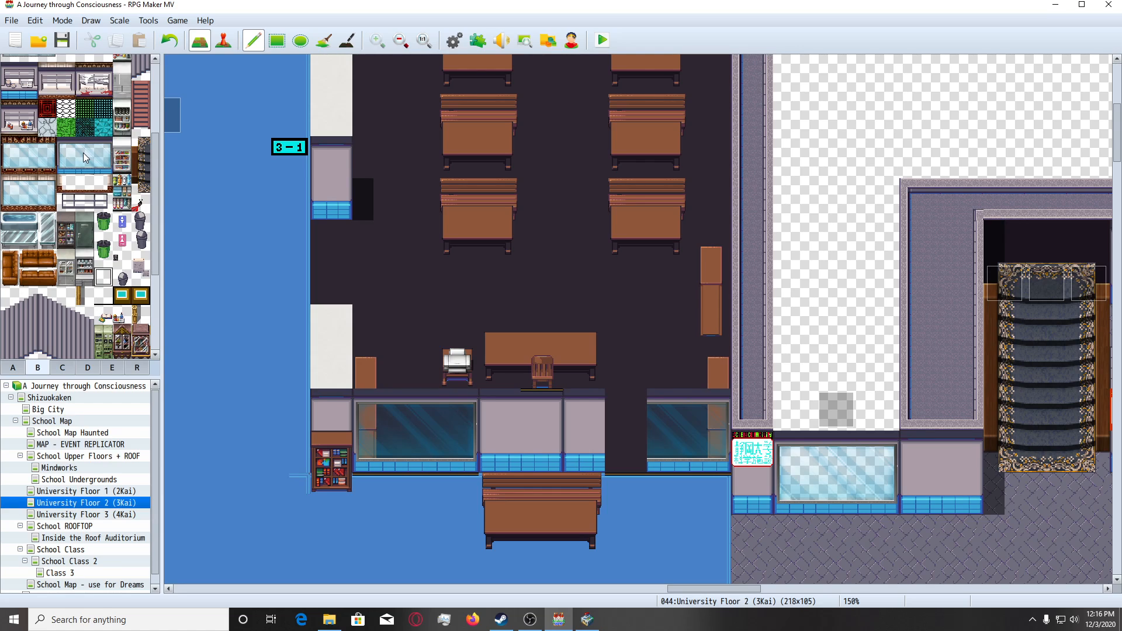
scroll(526, 310, "down", 2)
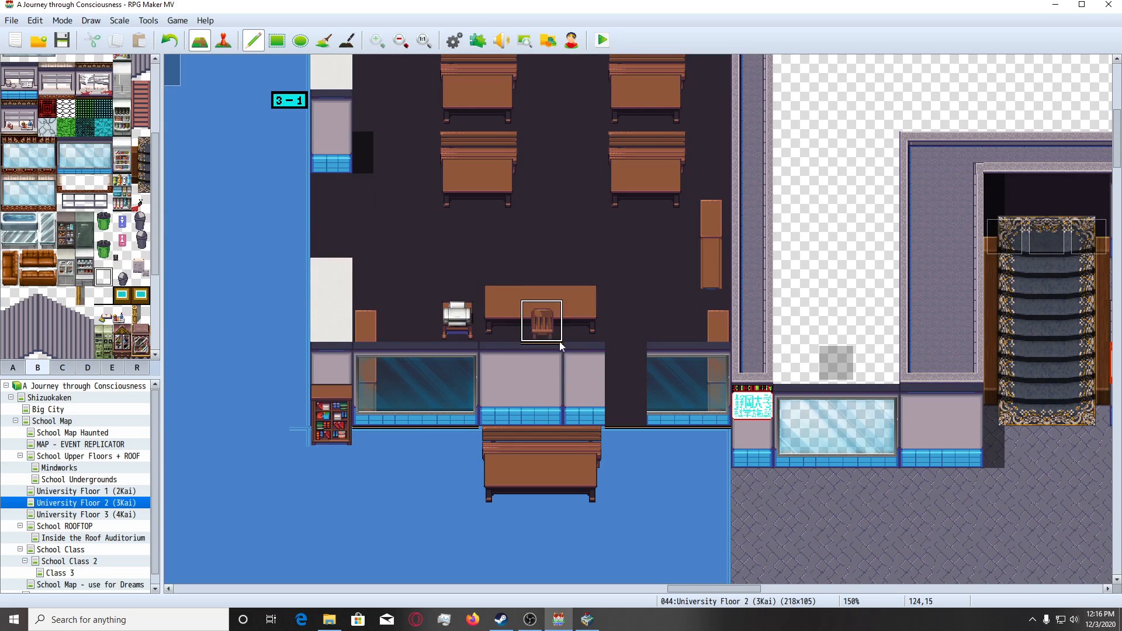
left_click(9, 369)
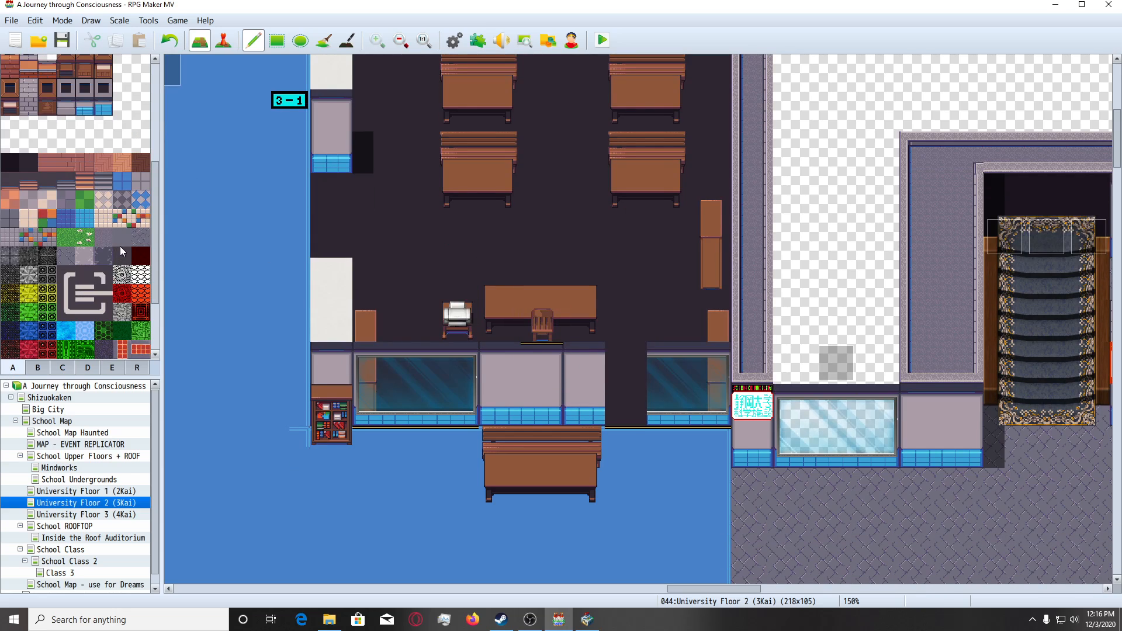
mouse_move(515, 379)
left_mouse_down()
mouse_move(576, 373)
mouse_move(573, 402)
mouse_move(511, 399)
mouse_move(629, 383)
left_mouse_up()
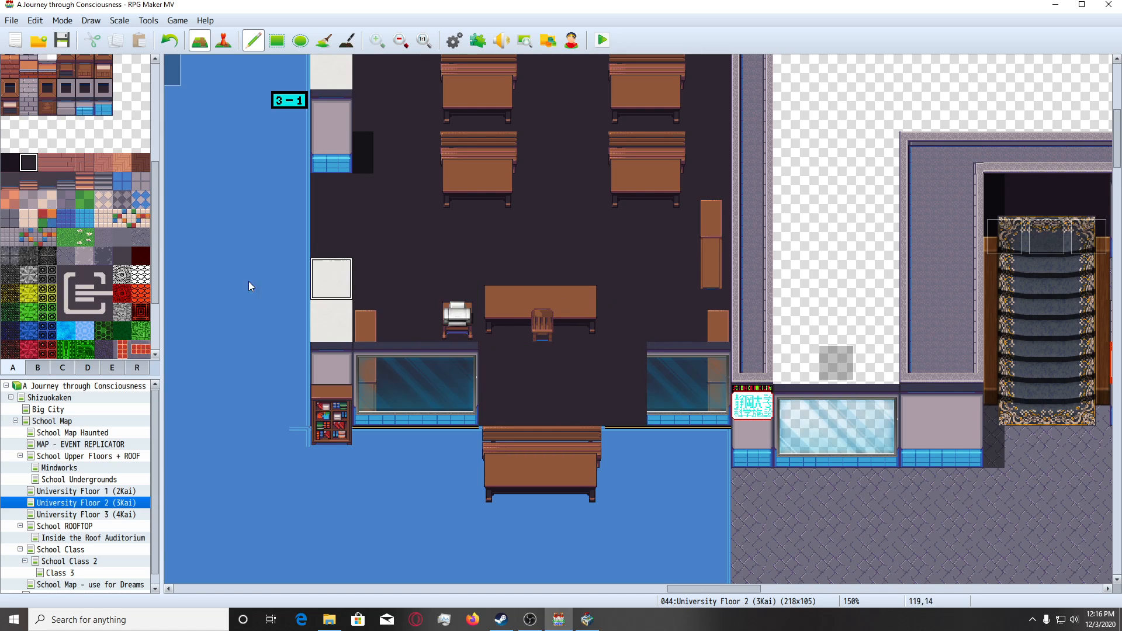
Fill the cleared wall below the teacher's desk with the three-tile window from tileset B and restore the adjacent window's missing left column.
left_click(37, 367)
scroll(25, 195, "up", 2)
scroll(26, 196, "up", 1)
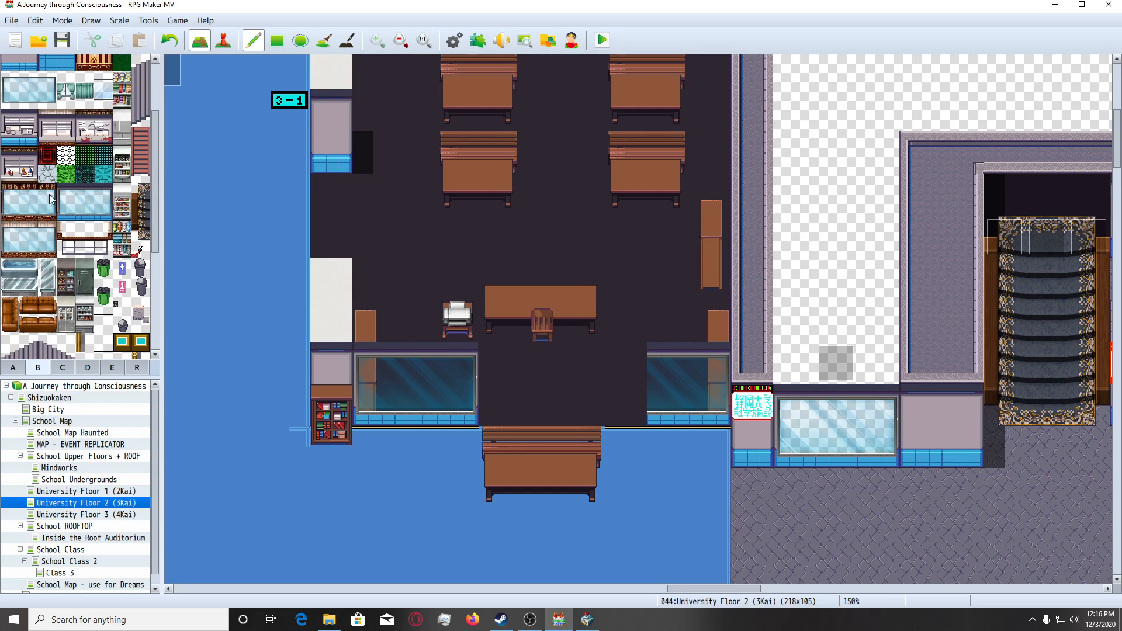
left_click(107, 328)
left_click_drag(68, 199, 108, 229)
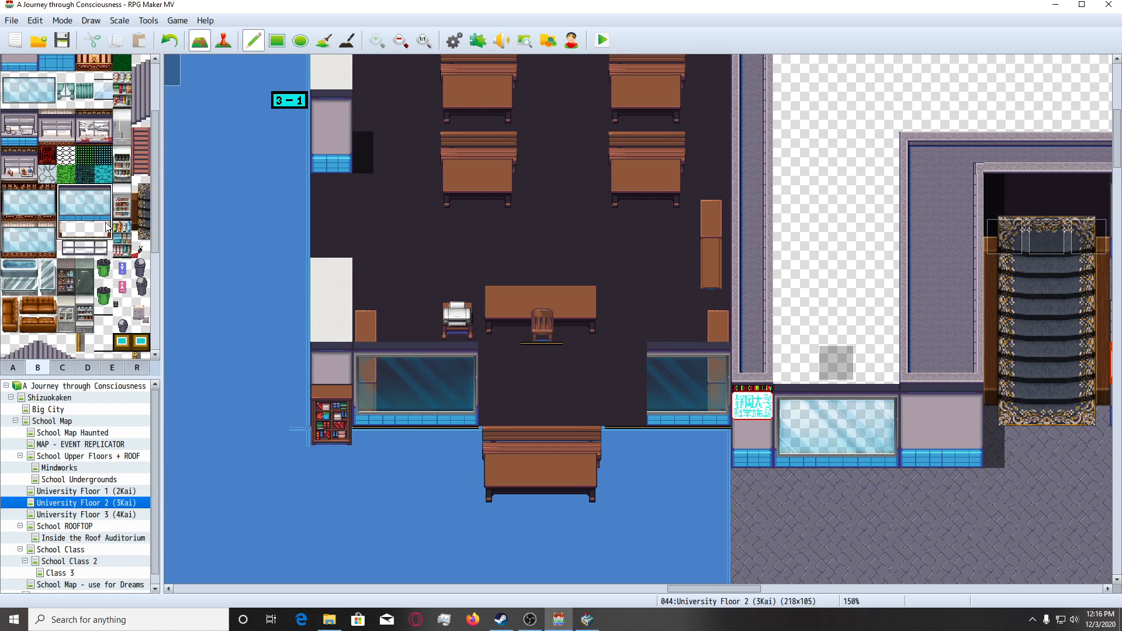
left_click(492, 367)
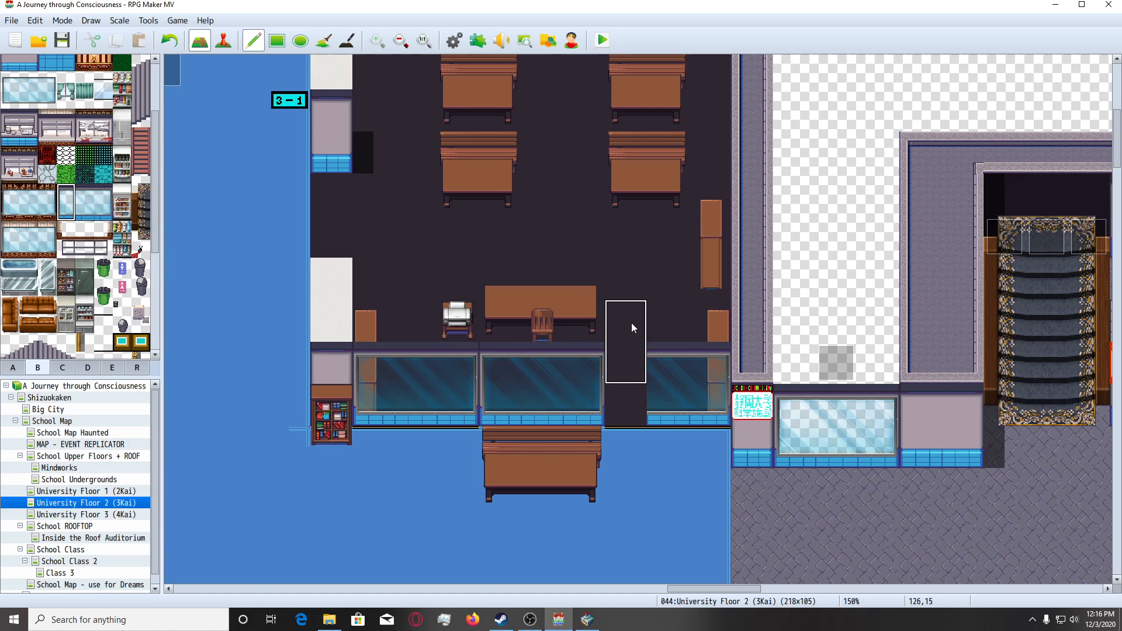
left_click(614, 362)
Review the region numbers and the overall furniture layout of the 3 - 1 classroom.
left_click(137, 368)
scroll(331, 362, "down", 2)
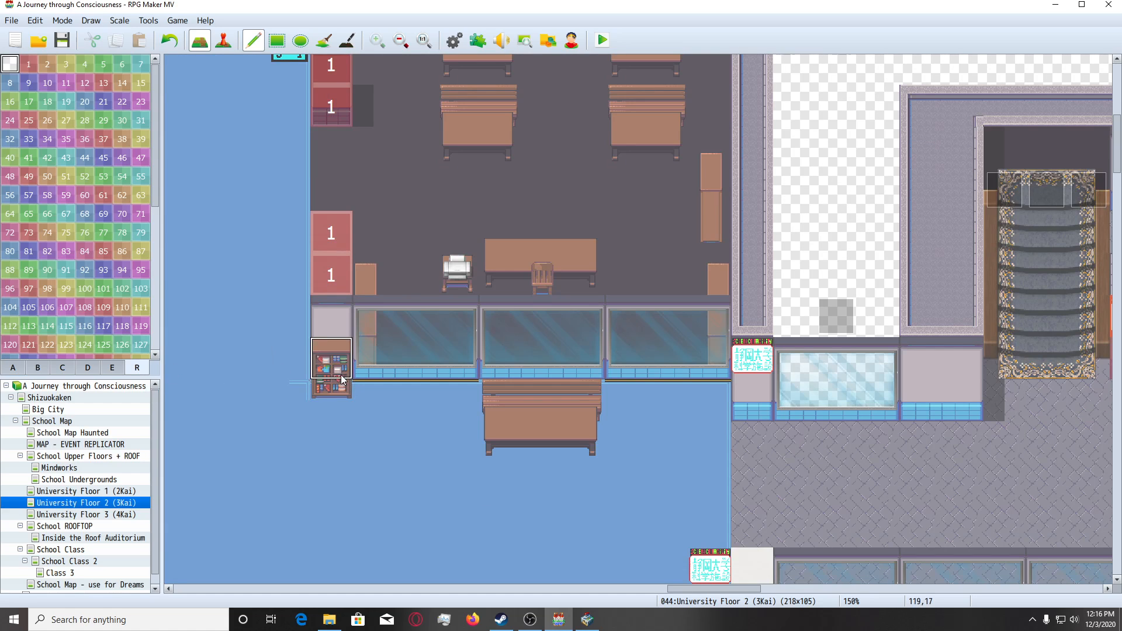
left_click(3, 372)
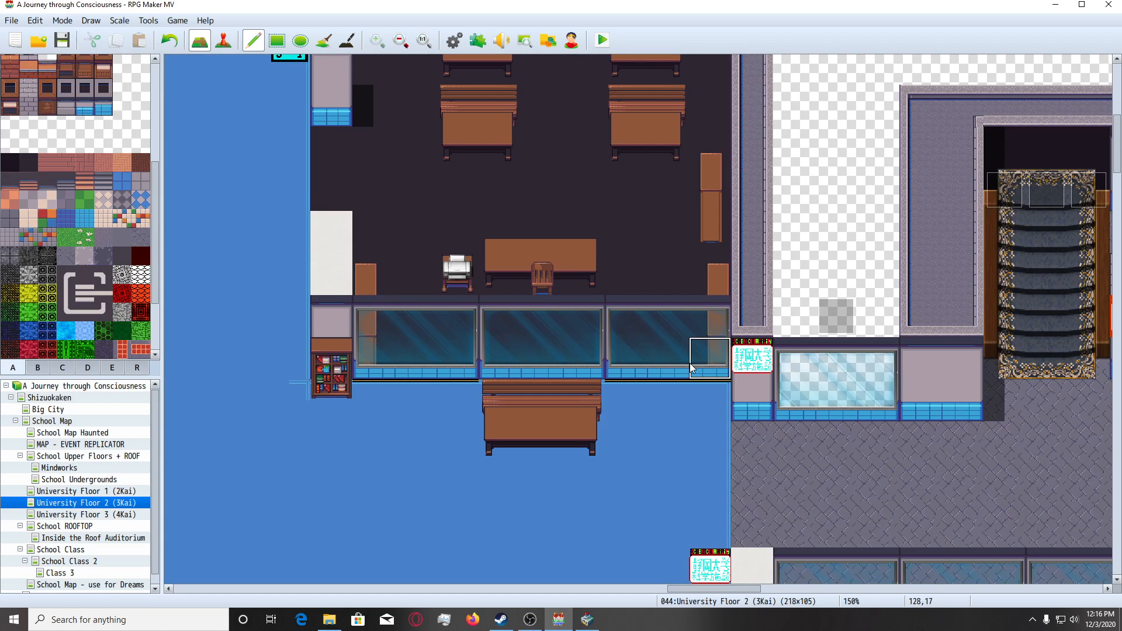
scroll(579, 374, "up", 4)
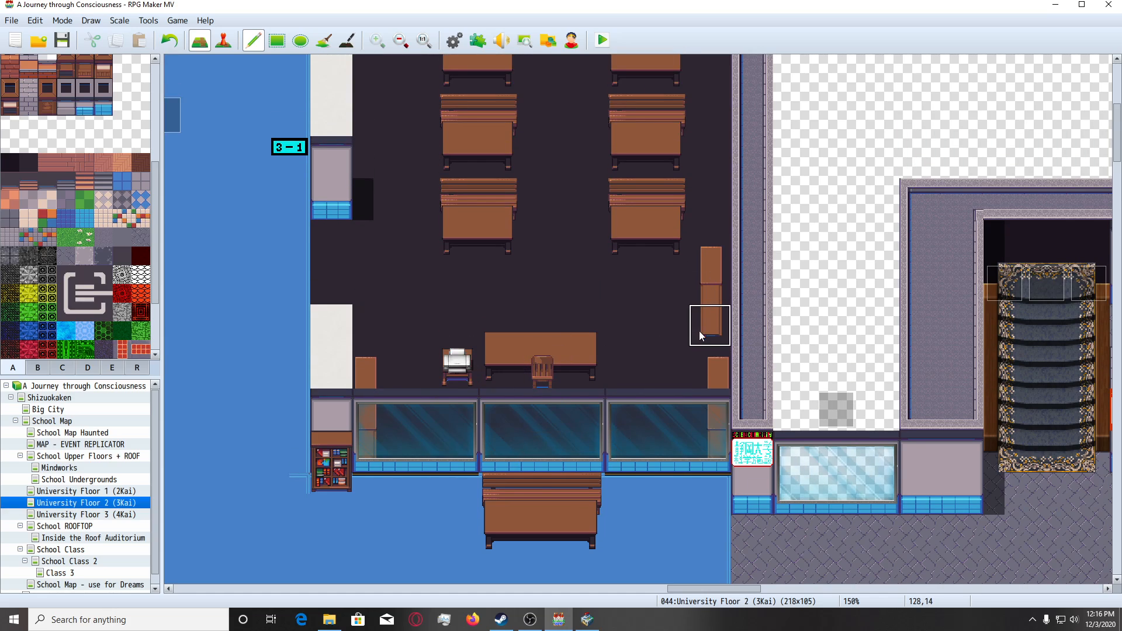
scroll(690, 344, "up", 8)
scroll(372, 111, "up", 3)
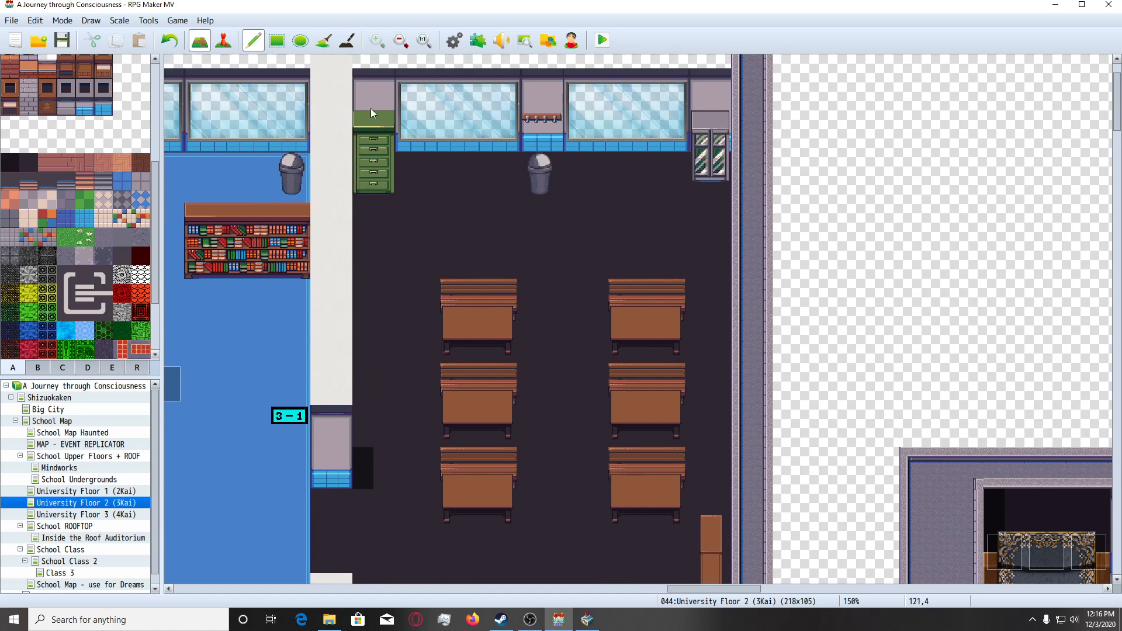
left_click(223, 41)
scroll(401, 254, "up", 2)
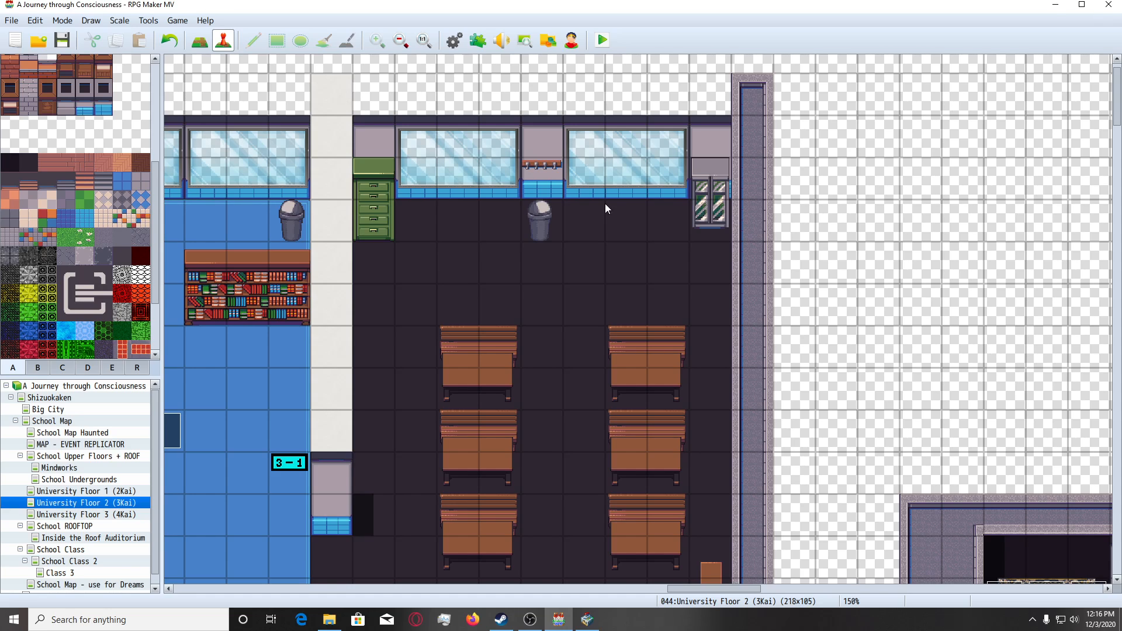
Close RPG Maker MV, minimise the Tileset Builder and open the AJourneyThroughConsciousnessDemo - MODERN project folder in File Explorer.
left_click(1108, 5)
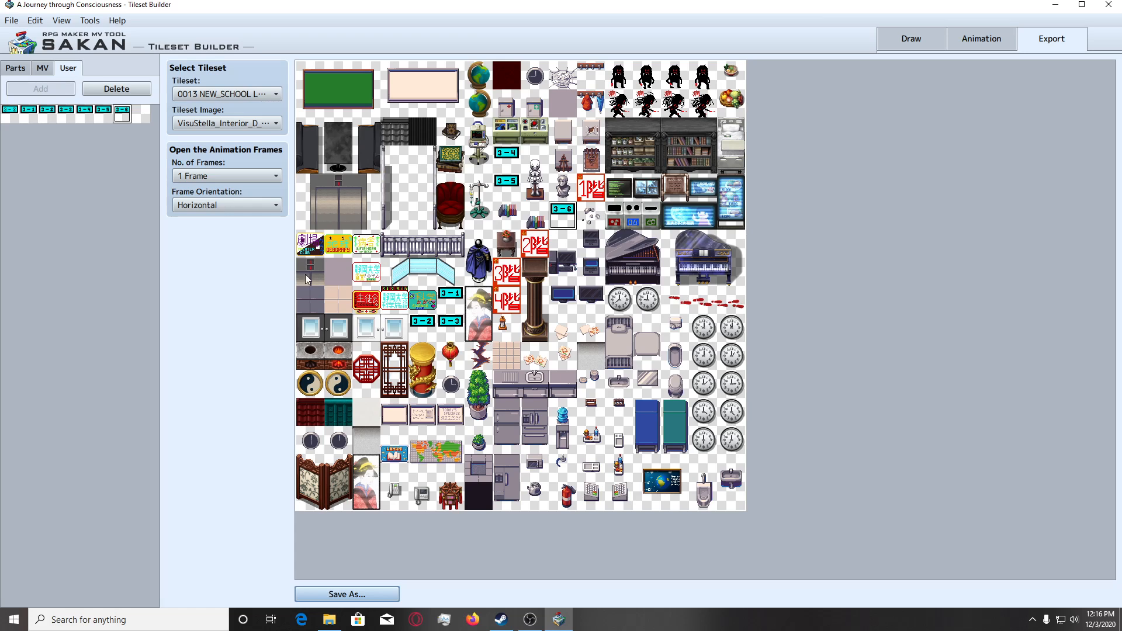
left_click(1054, 6)
double_click(66, 260)
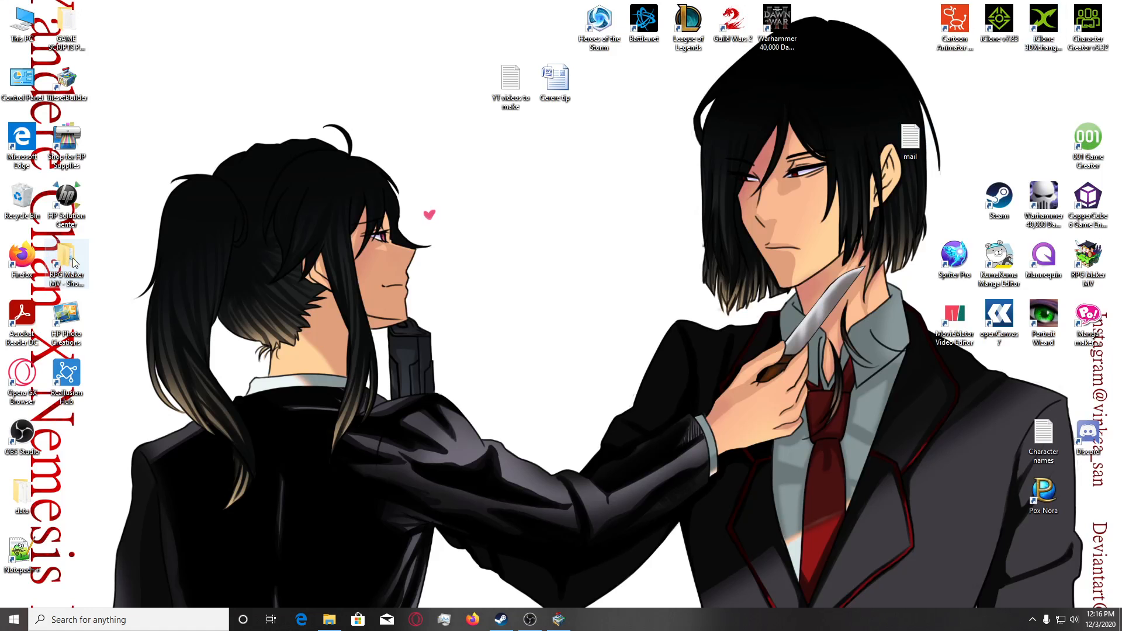
left_click(457, 345)
double_click(457, 345)
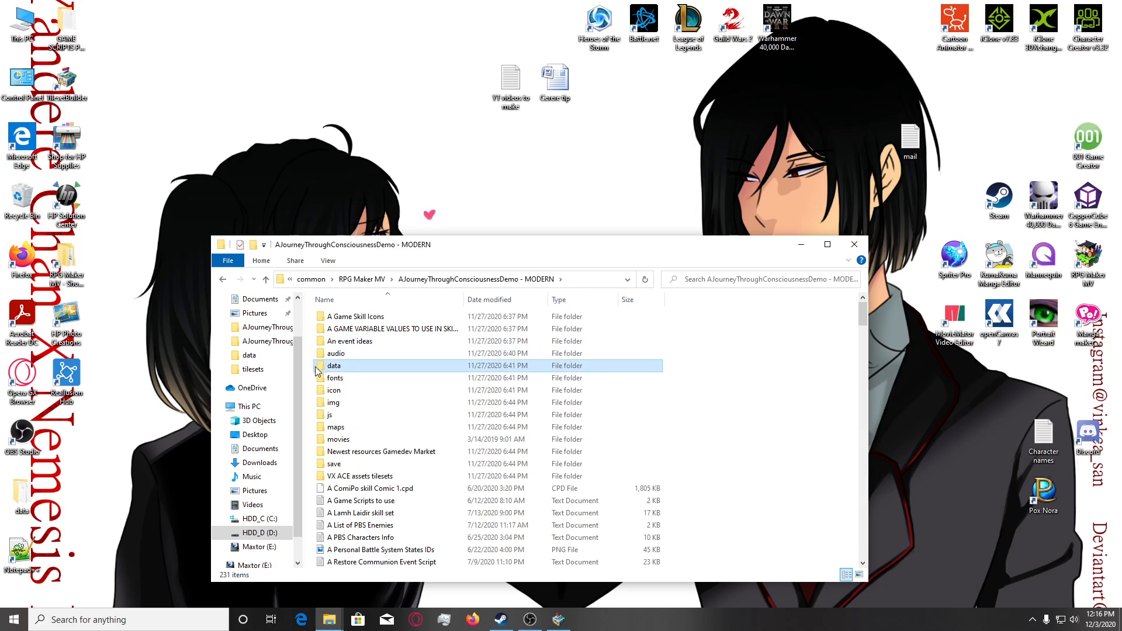
Copy the project's data folder to the Desktop and into the YANDERYN copy of AJourneyThroughConsciousnessDemo - MODERN.
left_click_drag(336, 366, 426, 208)
left_click(491, 217)
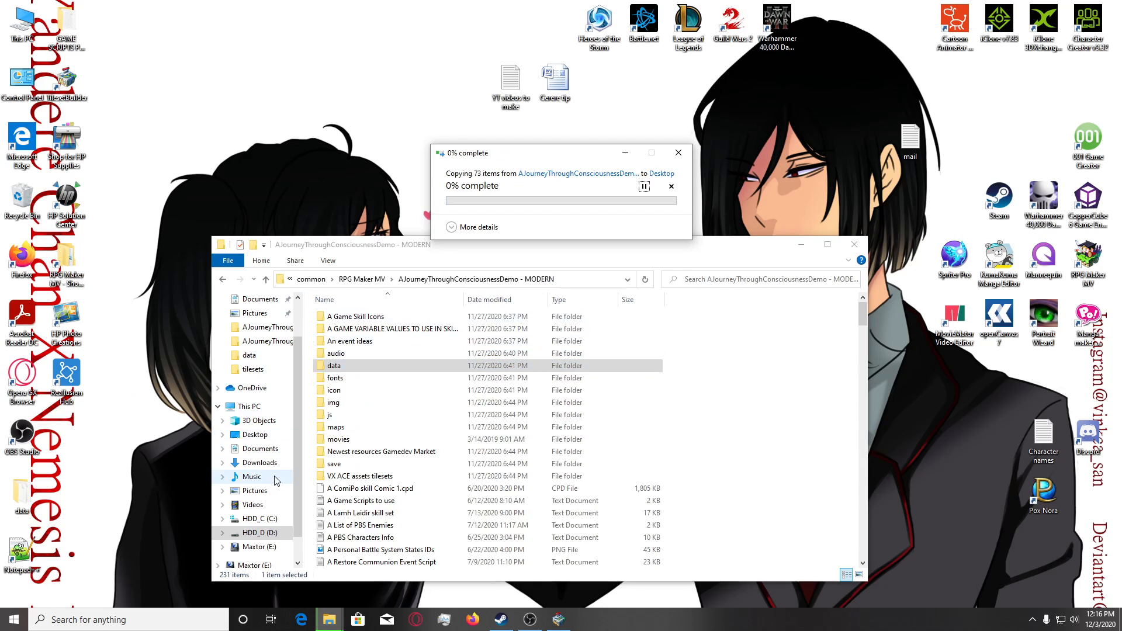
left_click(275, 347)
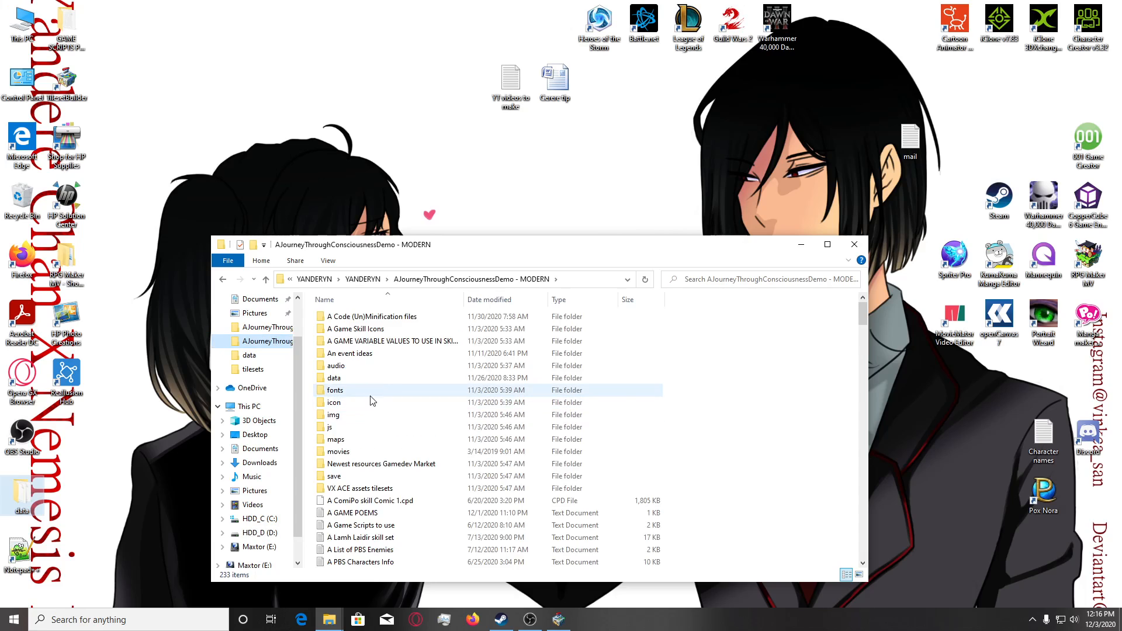
left_click_drag(372, 383, 224, 327)
key("Return")
Select everything in the RPG Maker MV project's img\tilesets folder except the Objects & Extras folder.
left_click(260, 327)
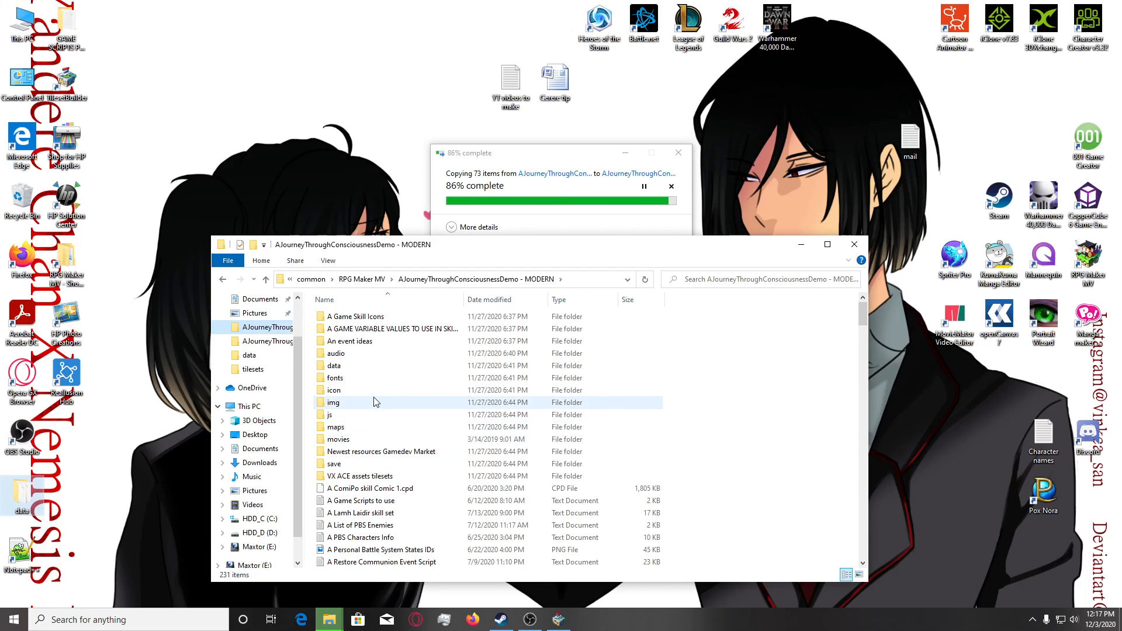
double_click(374, 402)
double_click(369, 453)
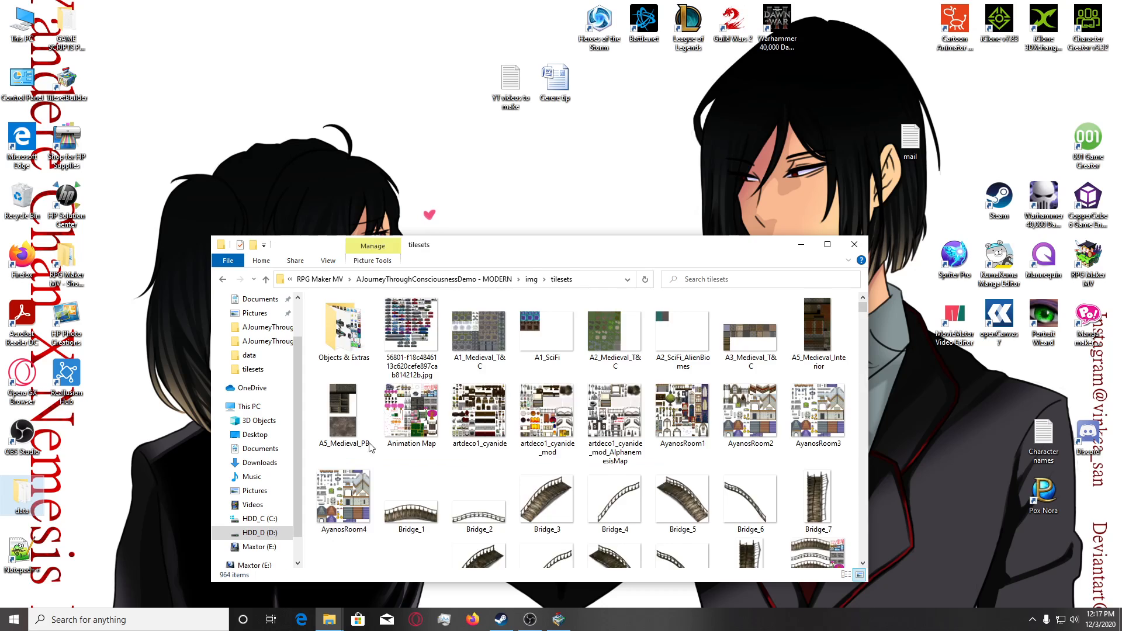
key("ctrl+a")
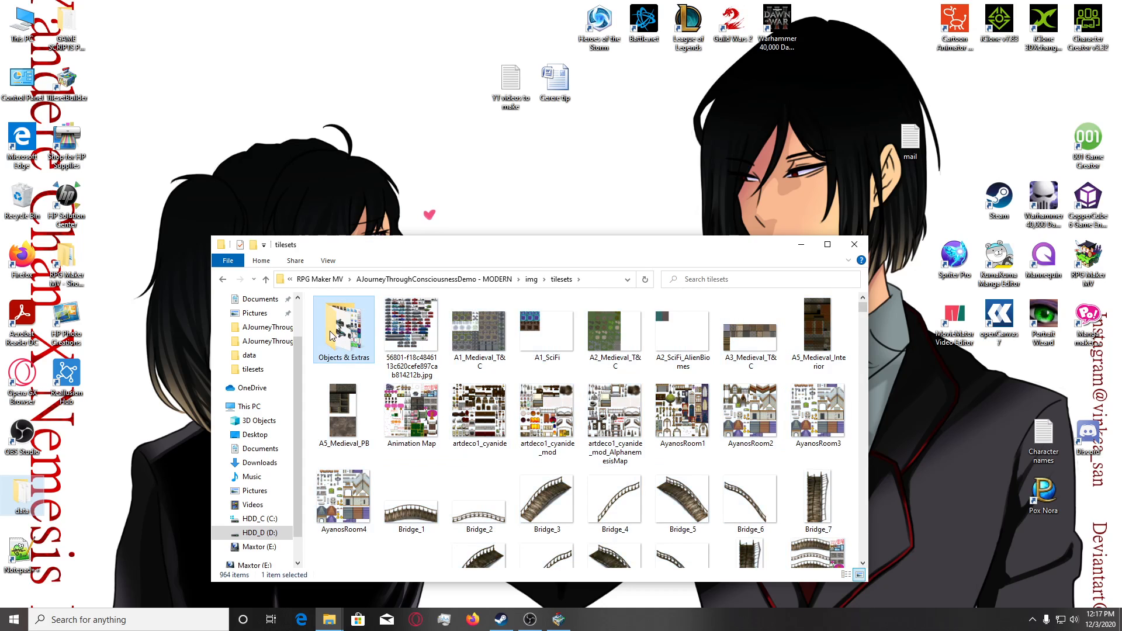
left_click(345, 333, "ctrl")
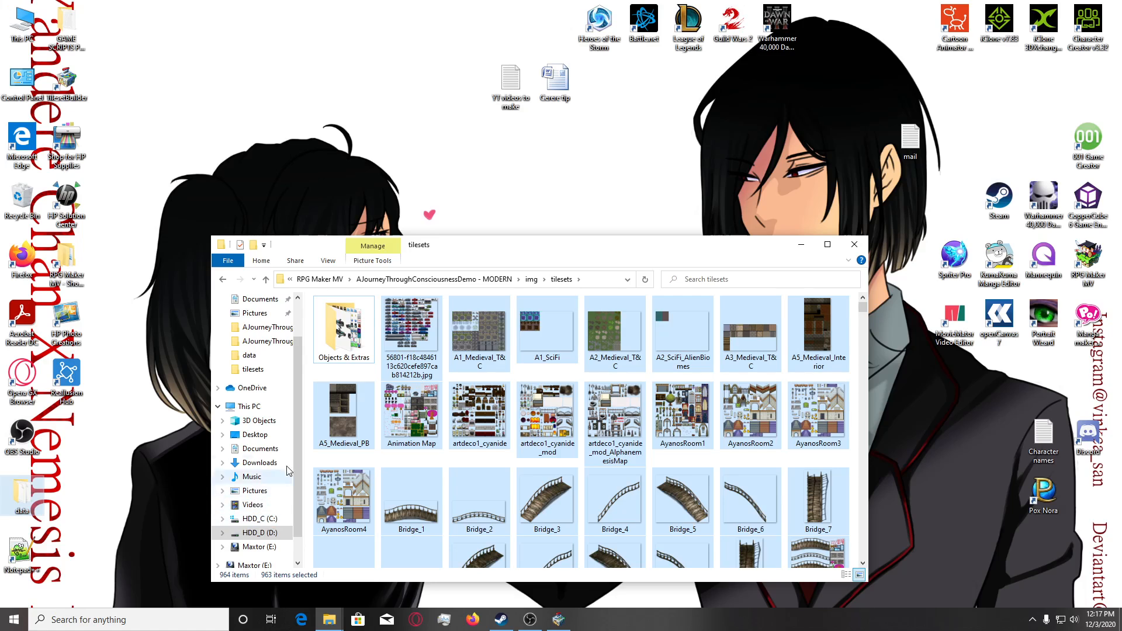
Copy the selected tilesets into the img\tilesets folder of the YANDERYN copy of AJourneyThroughConsciousnessDemo - MODERN.
left_click(268, 341)
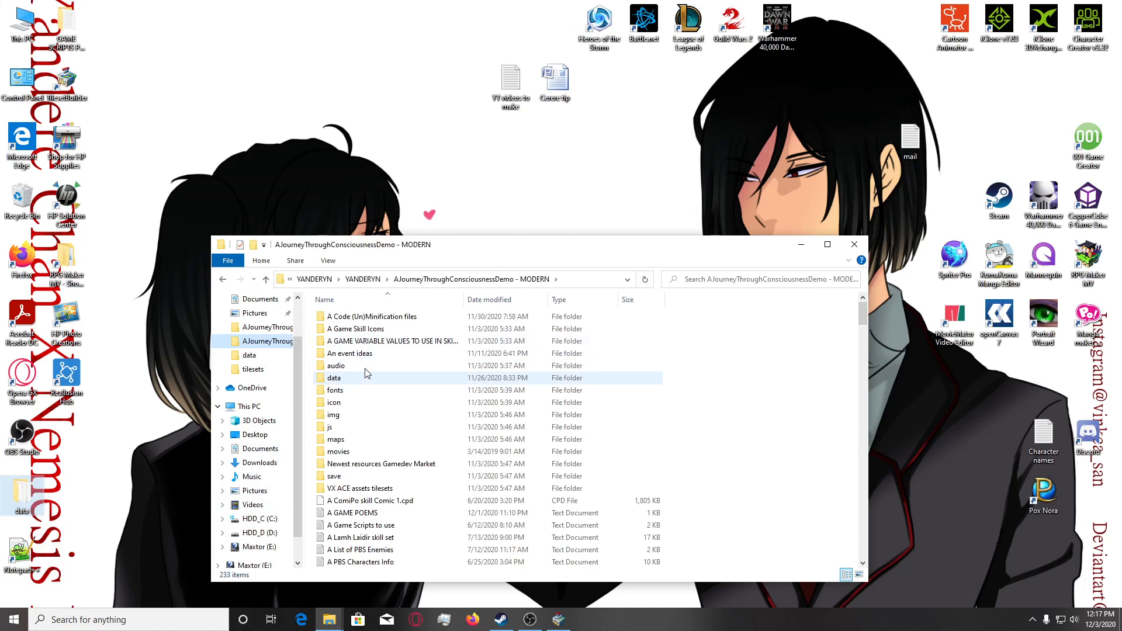
left_click(352, 418)
double_click(352, 418)
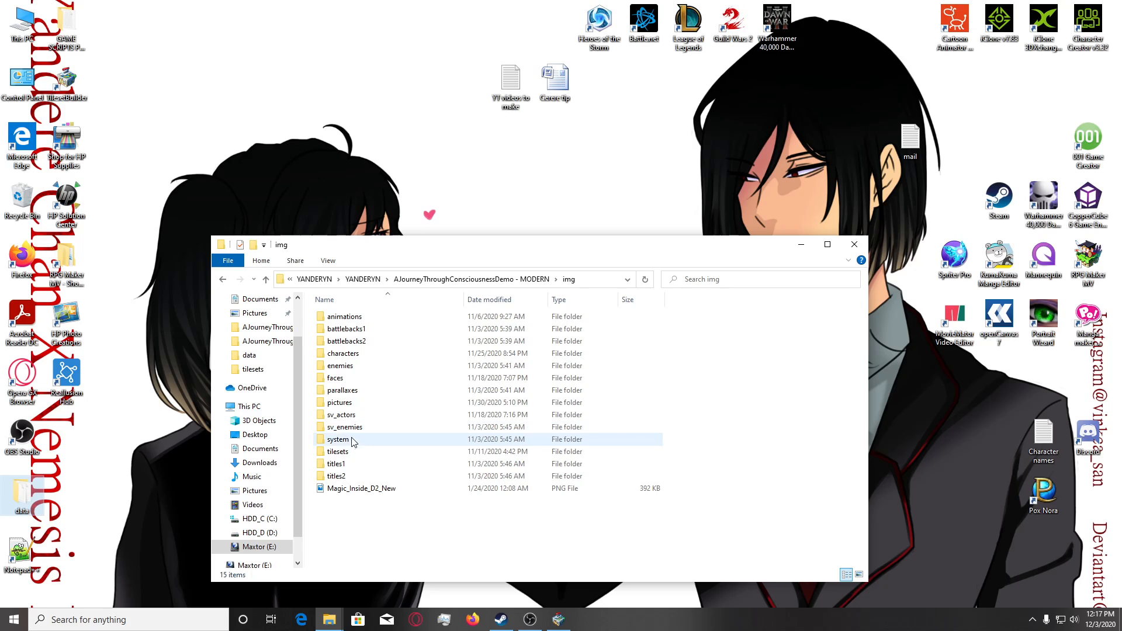
double_click(353, 453)
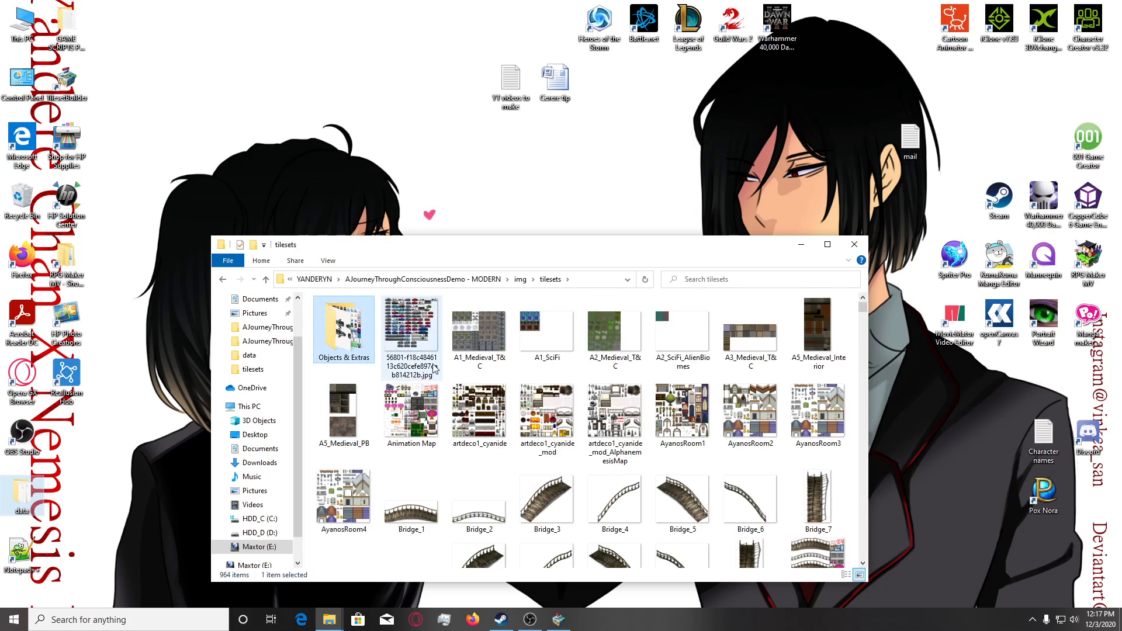
key("ctrl+v")
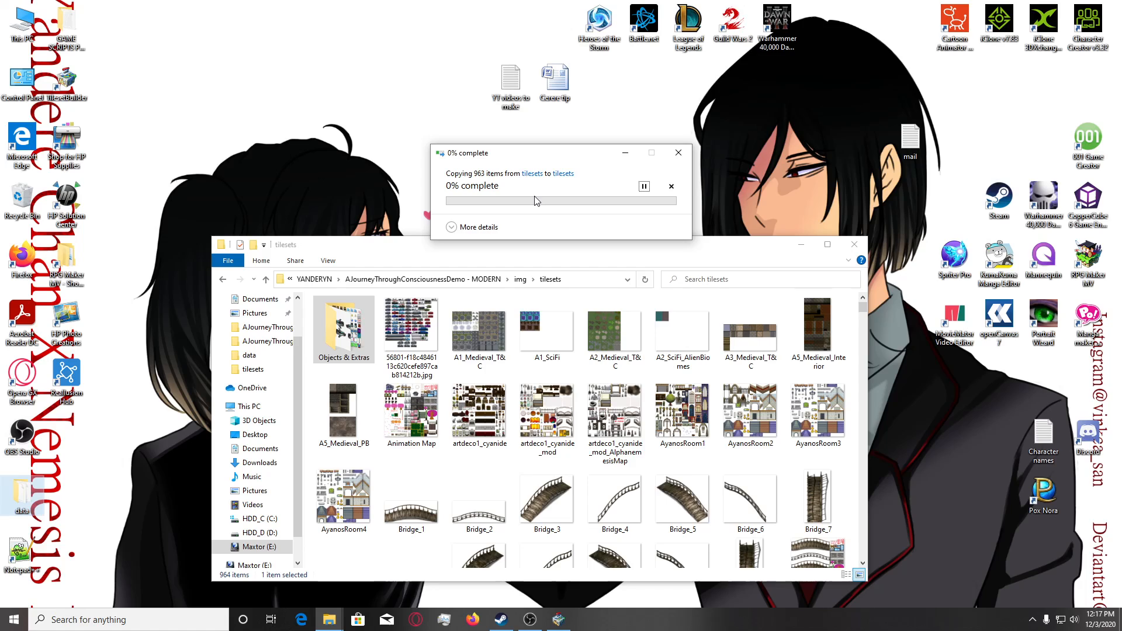
left_click(543, 214)
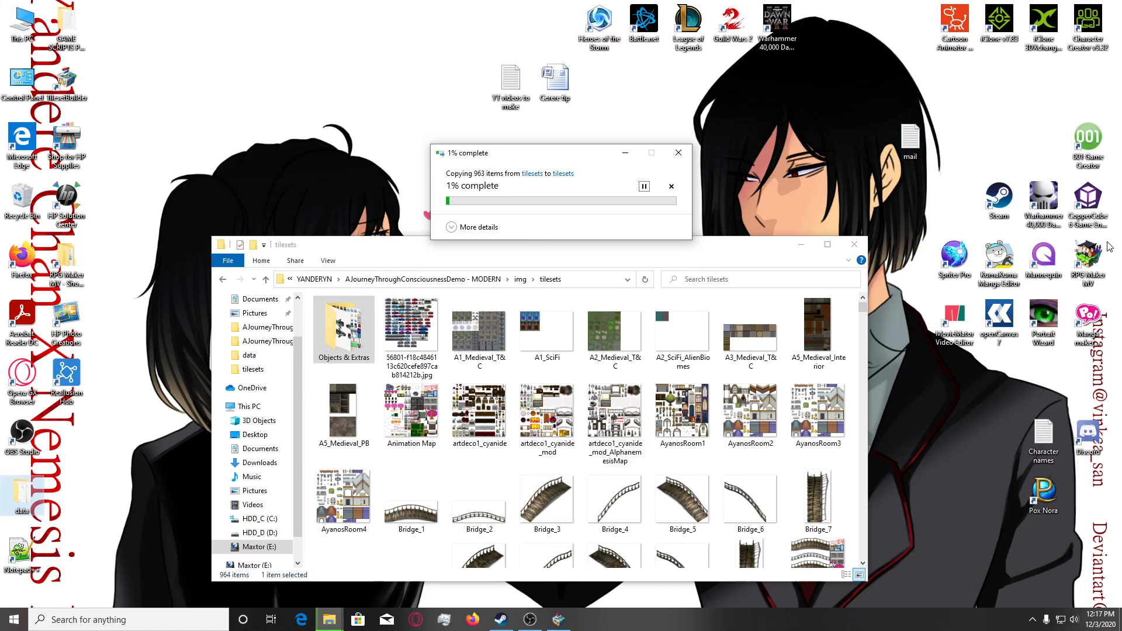
Open RPG Maker MV and examine University Floor 2 from the 3 - 1 classroom down to the office with the green sofas.
double_click(1088, 260)
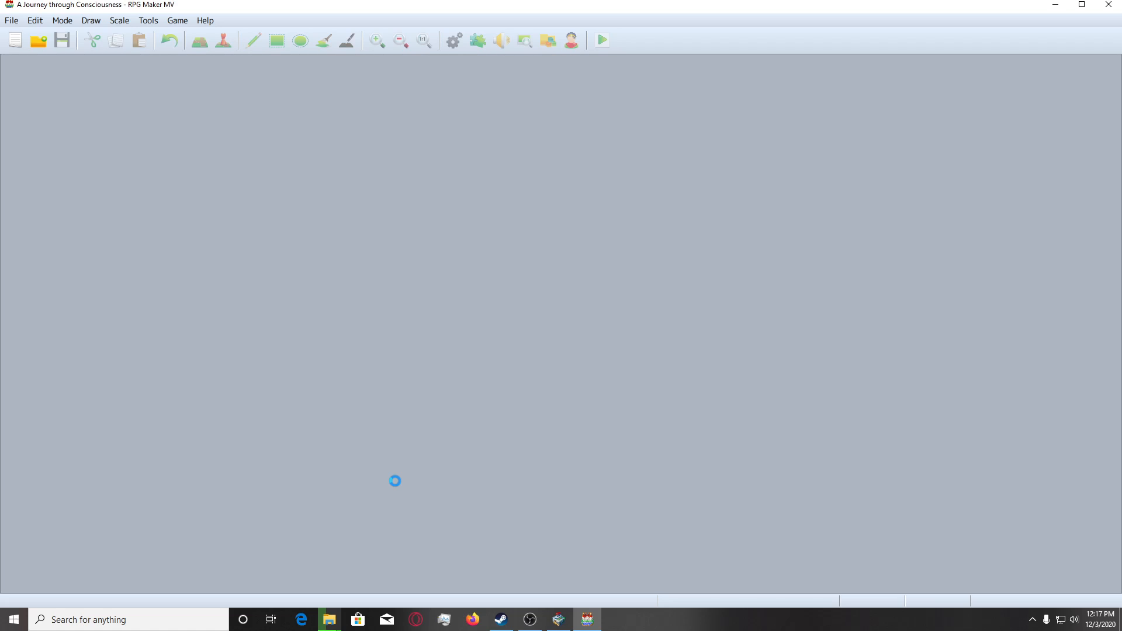
scroll(420, 418, "down", 10)
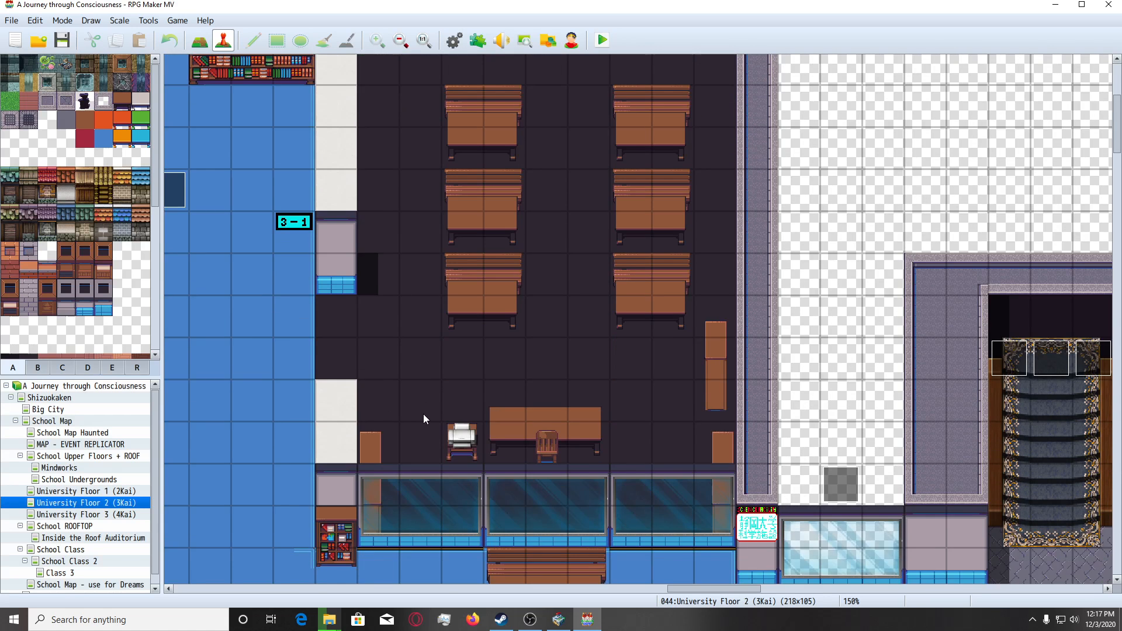
scroll(402, 462, "up", 4)
scroll(409, 471, "down", 10)
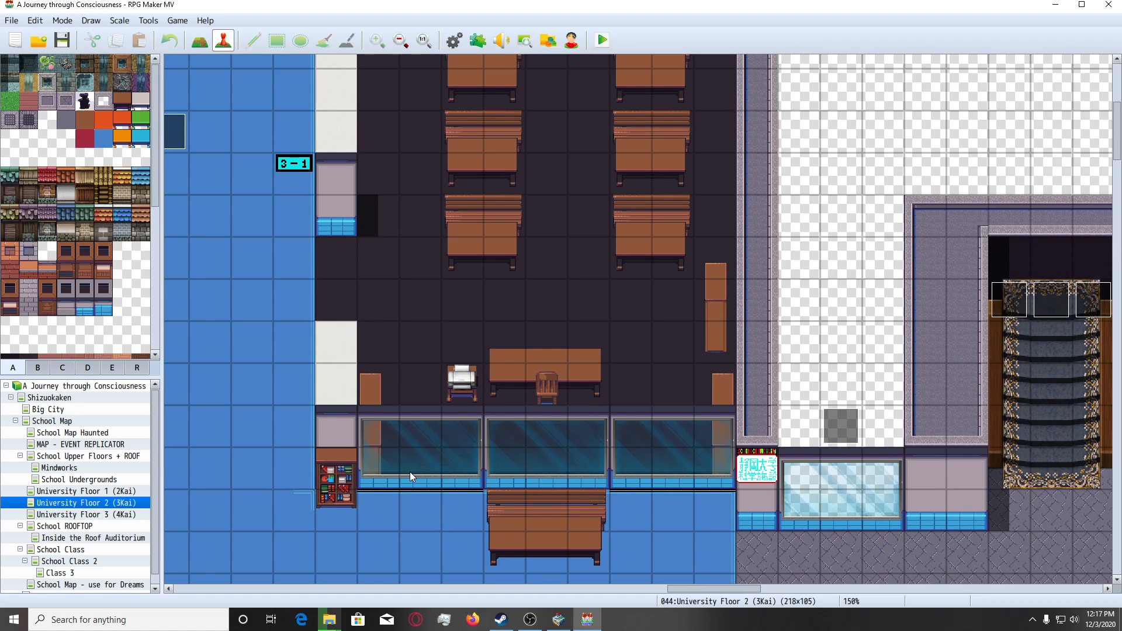
scroll(468, 520, "down", 4)
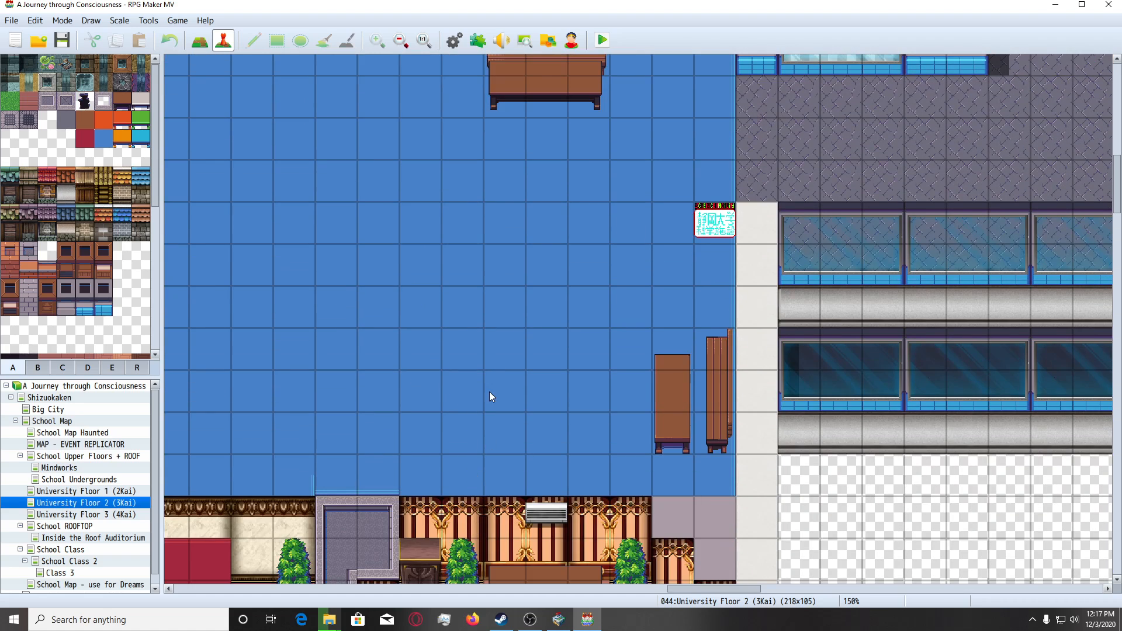
scroll(470, 393, "down", 1, "ctrl")
scroll(466, 399, "down", 10)
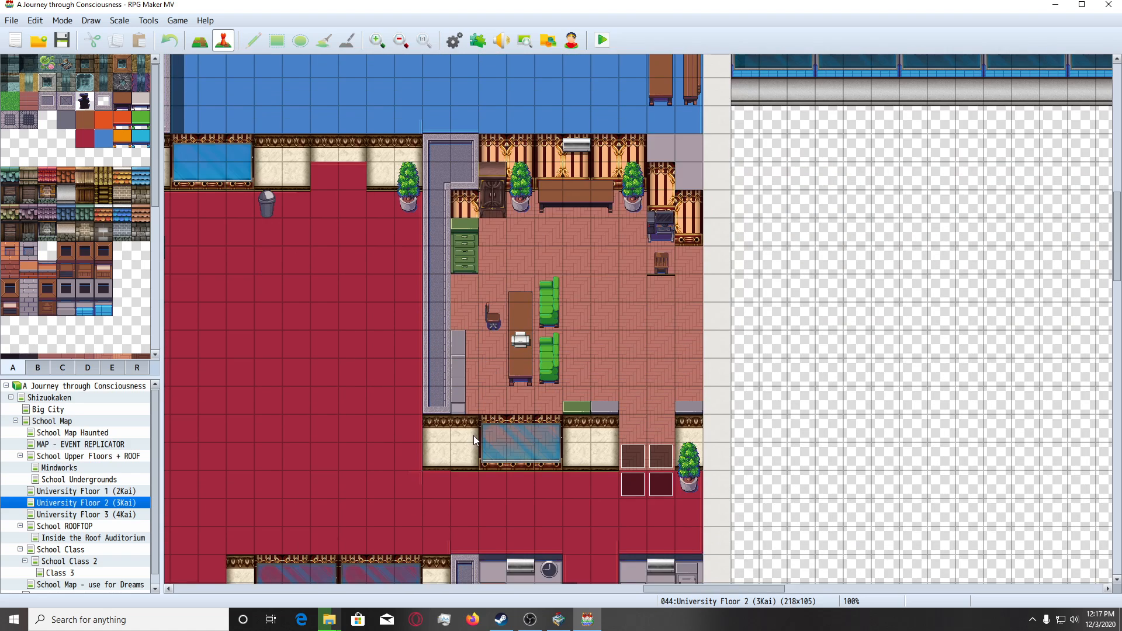
scroll(473, 436, "down", 1)
Switch to Firefox, restore the previous browsing session and open the WordHippo English-to-Japanese translation page for "science".
left_click(468, 621)
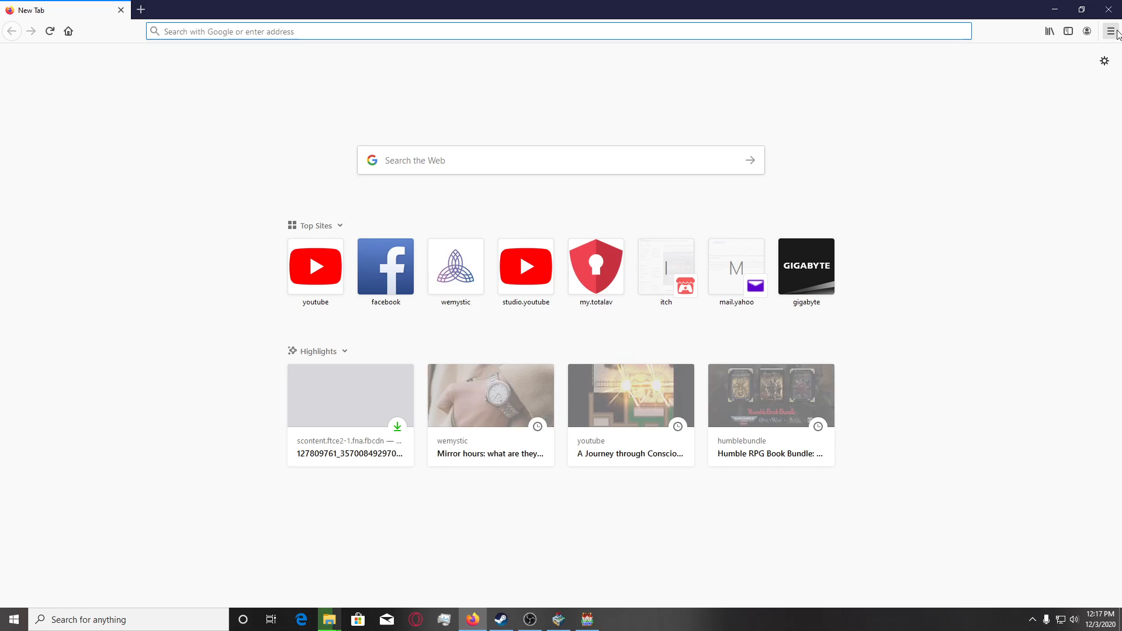
left_click(1110, 31)
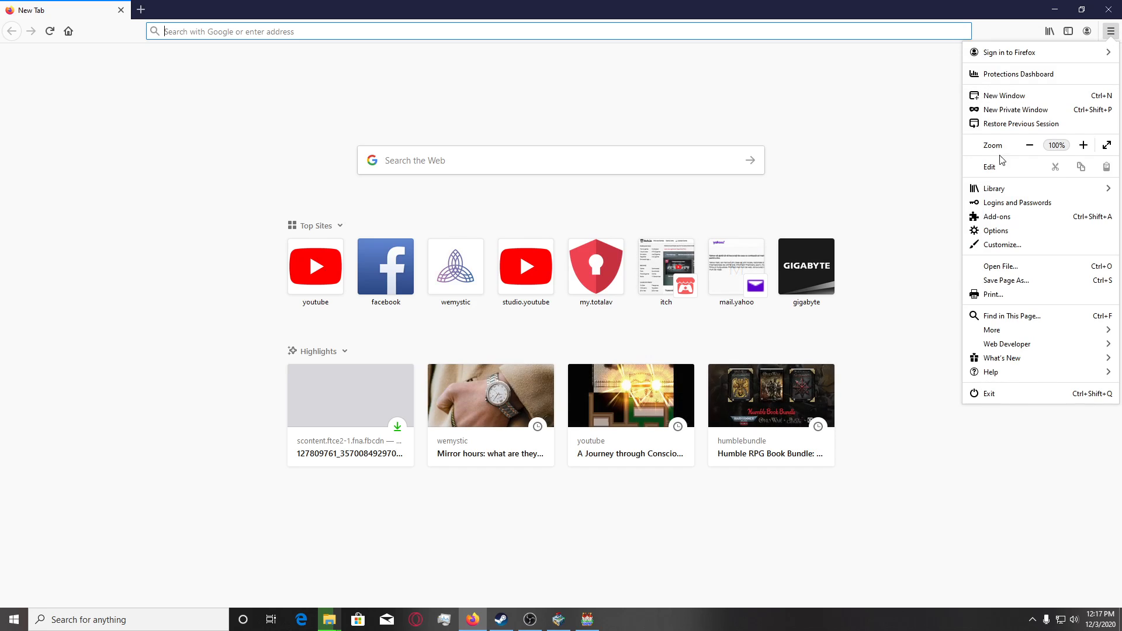
left_click(1008, 124)
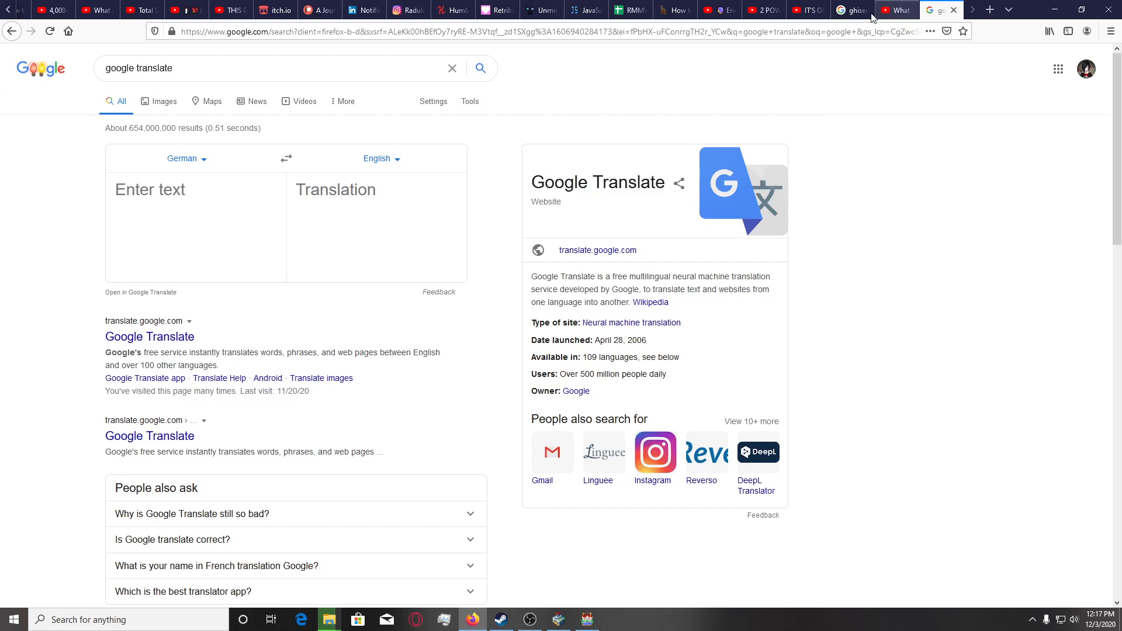
left_click(675, 10)
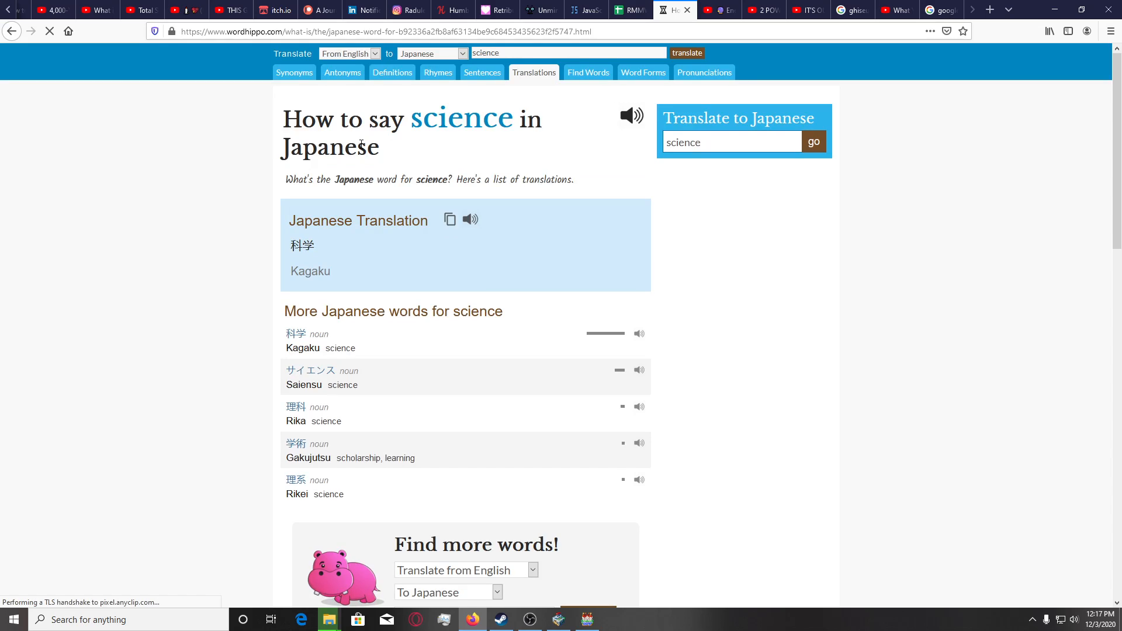
Translate "Principal's Office" from English to Japanese and enlarge the page to 170% to read the characters.
double_click(480, 52)
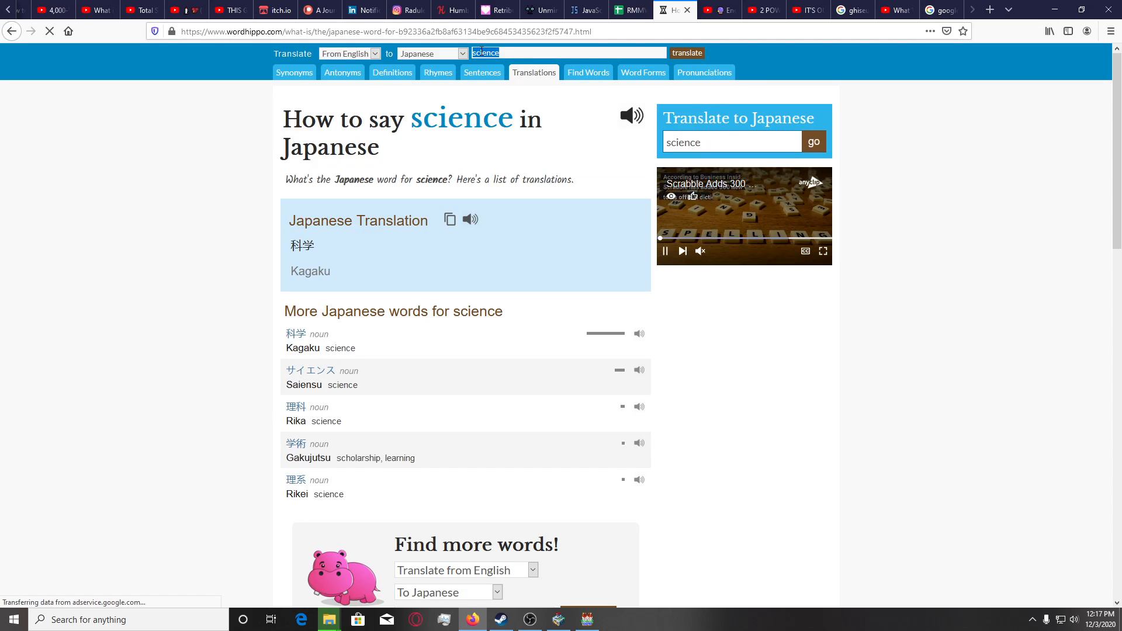
type("Principal")
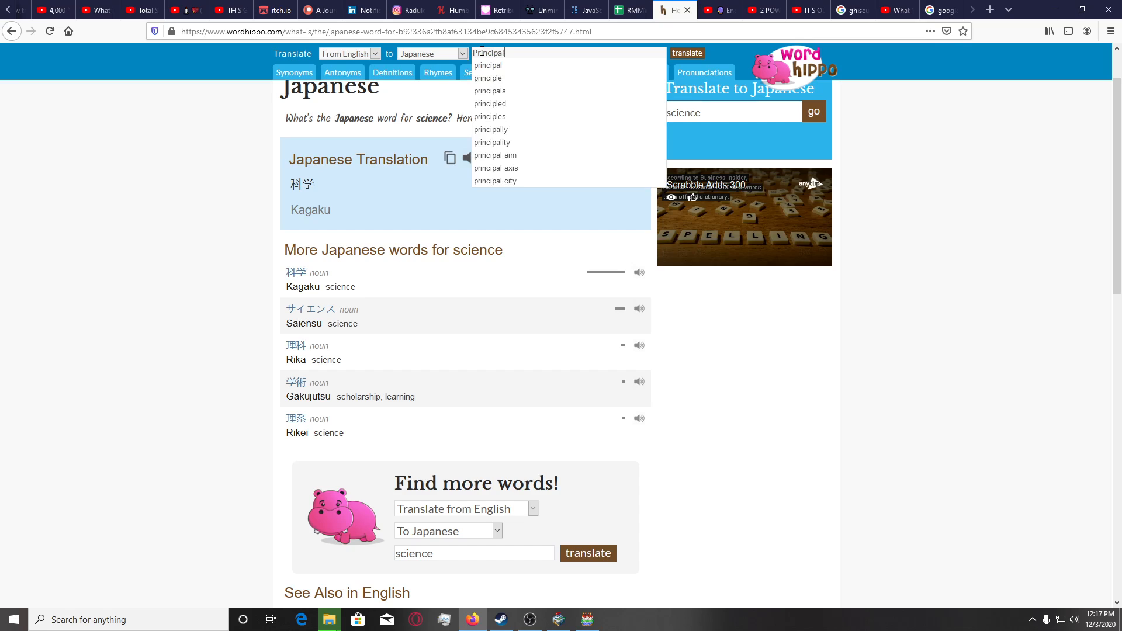
type("'s Office")
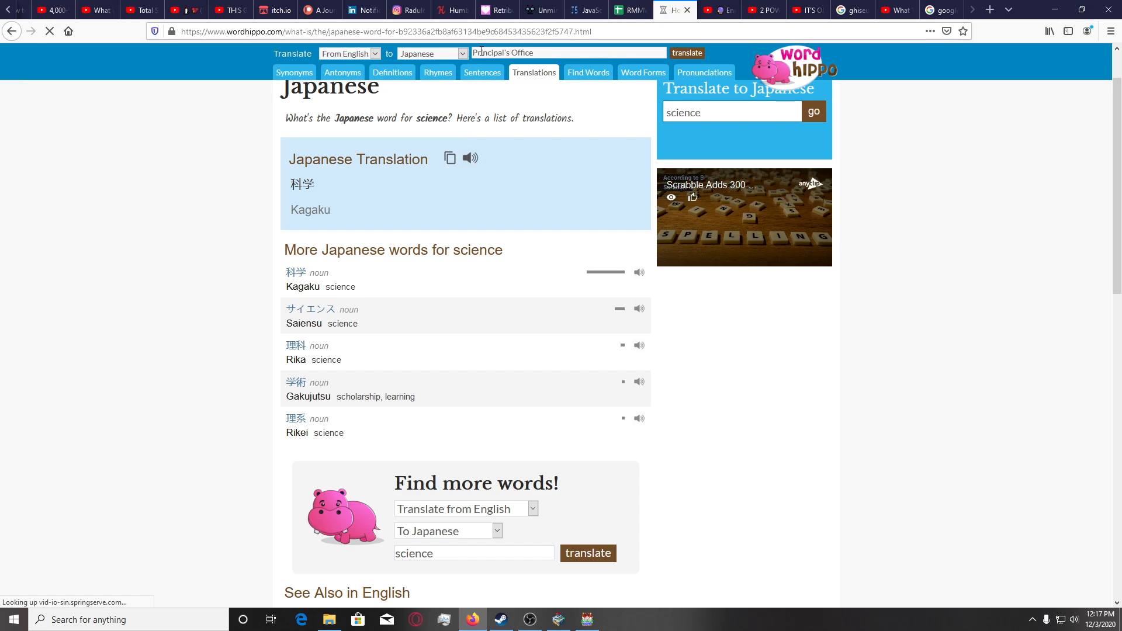
key("Return")
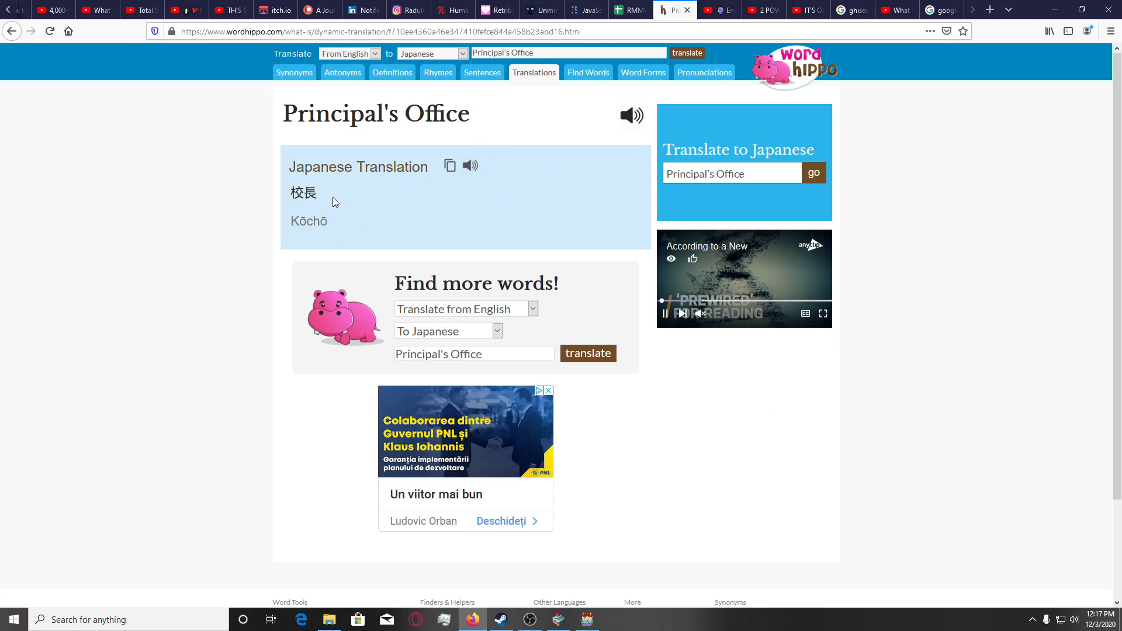
scroll(311, 193, "up", 1, "ctrl")
scroll(311, 193, "up", 2, "ctrl")
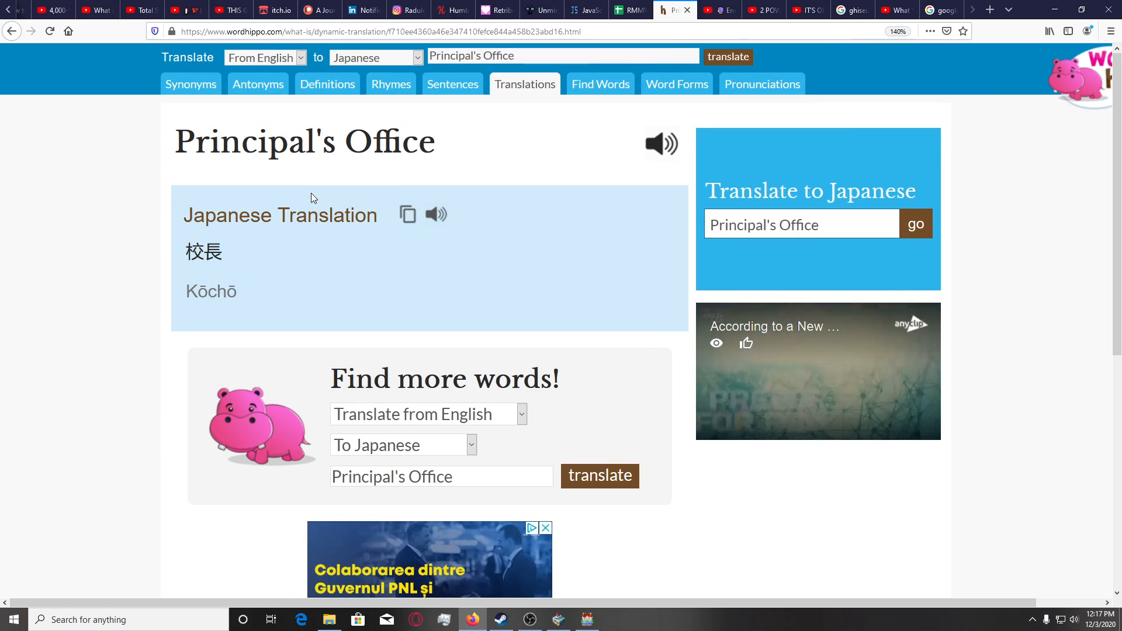
scroll(270, 262, "up", 2, "ctrl")
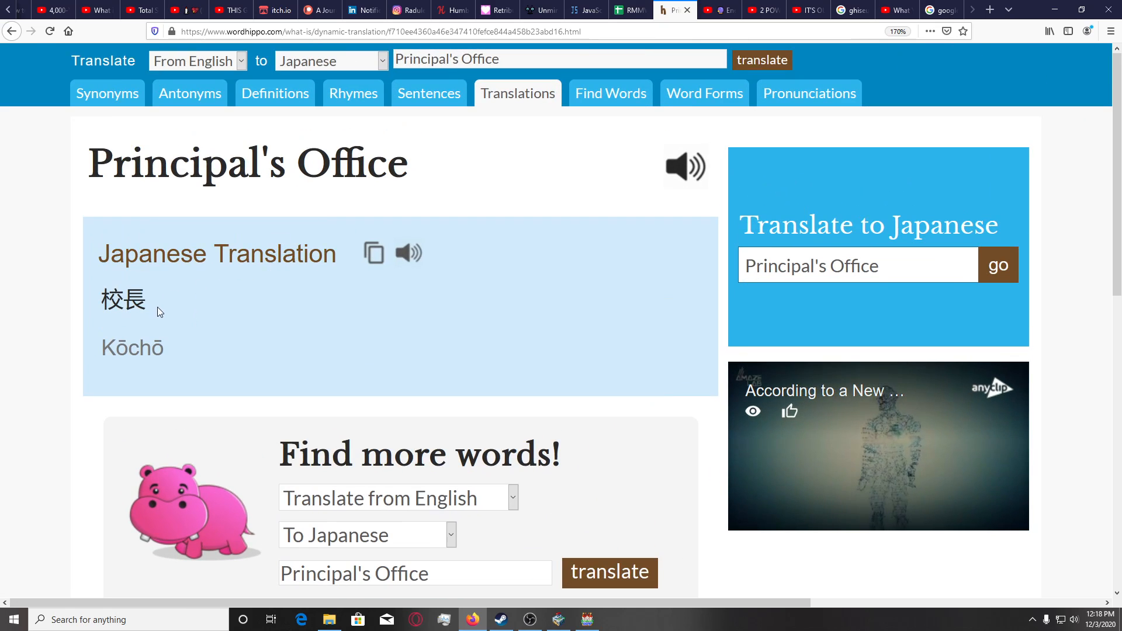
Translate the resulting word 校長 back from Japanese to English and review its listed meanings.
left_click_drag(150, 310, 101, 305)
key("ctrl+c")
left_click(476, 65)
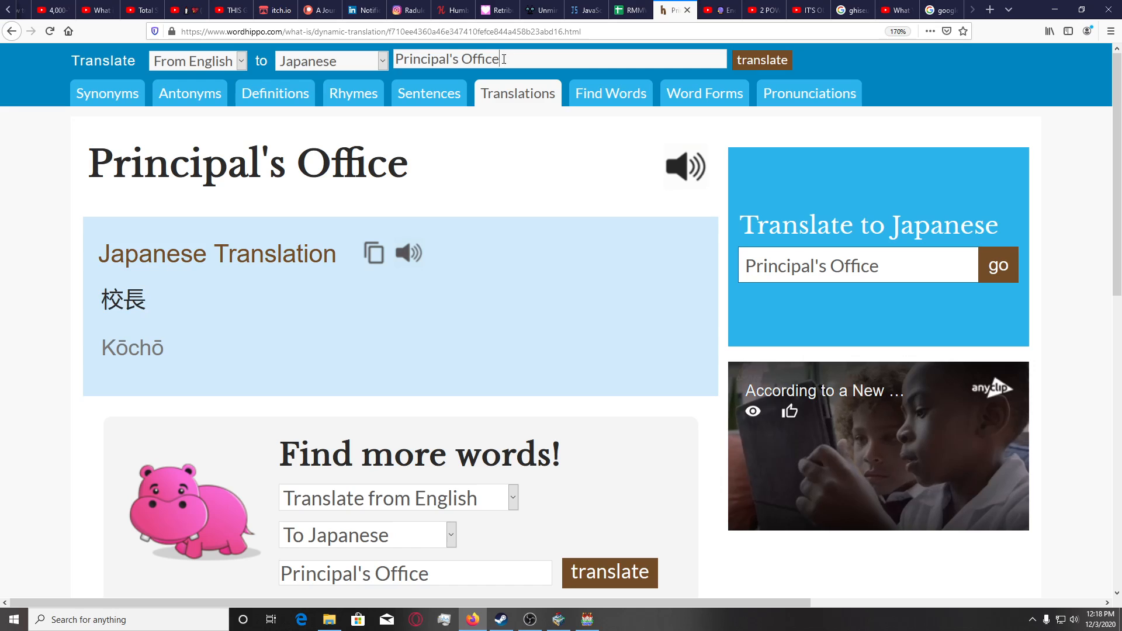
key("ctrl+a")
key("ctrl+v")
left_click(222, 59)
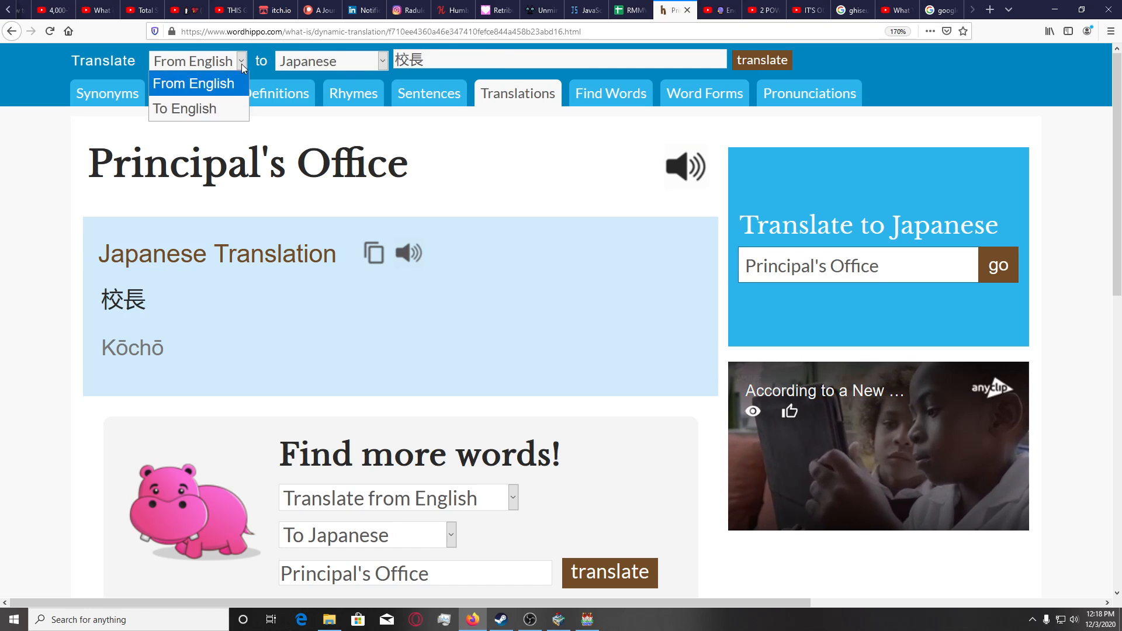
left_click(192, 107)
left_click(772, 61)
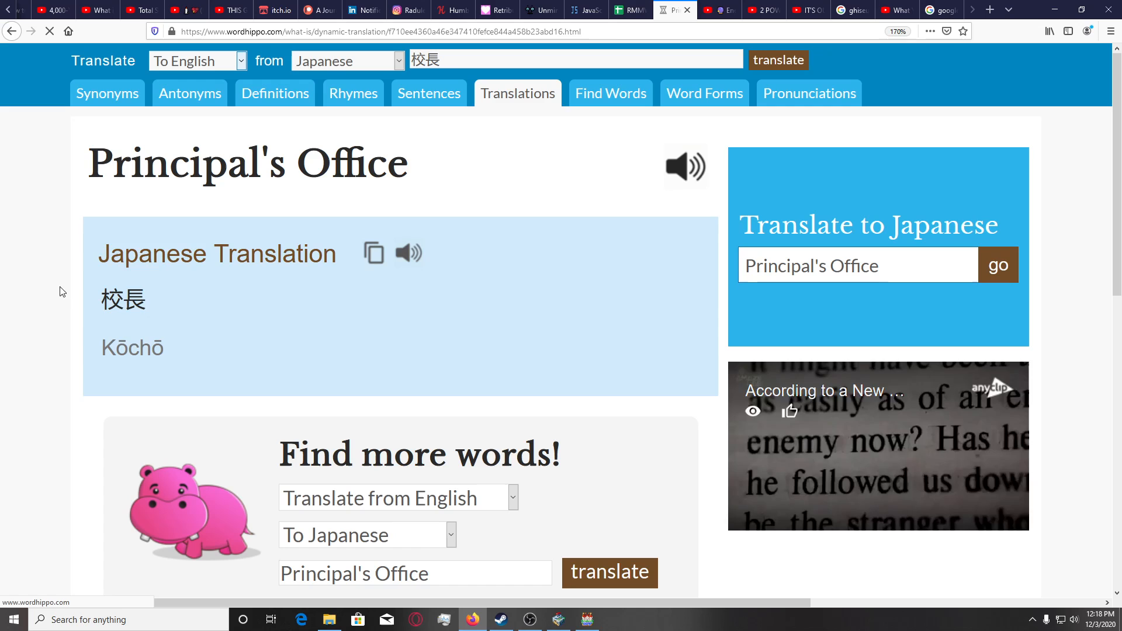
scroll(36, 285, "down", 4)
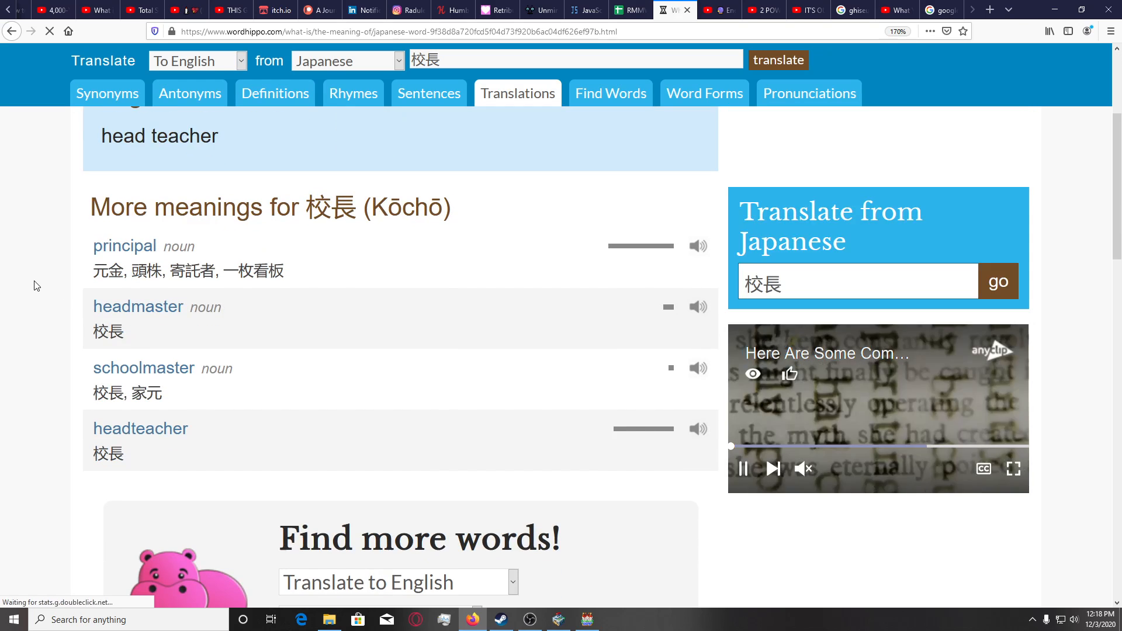
scroll(37, 285, "up", 2)
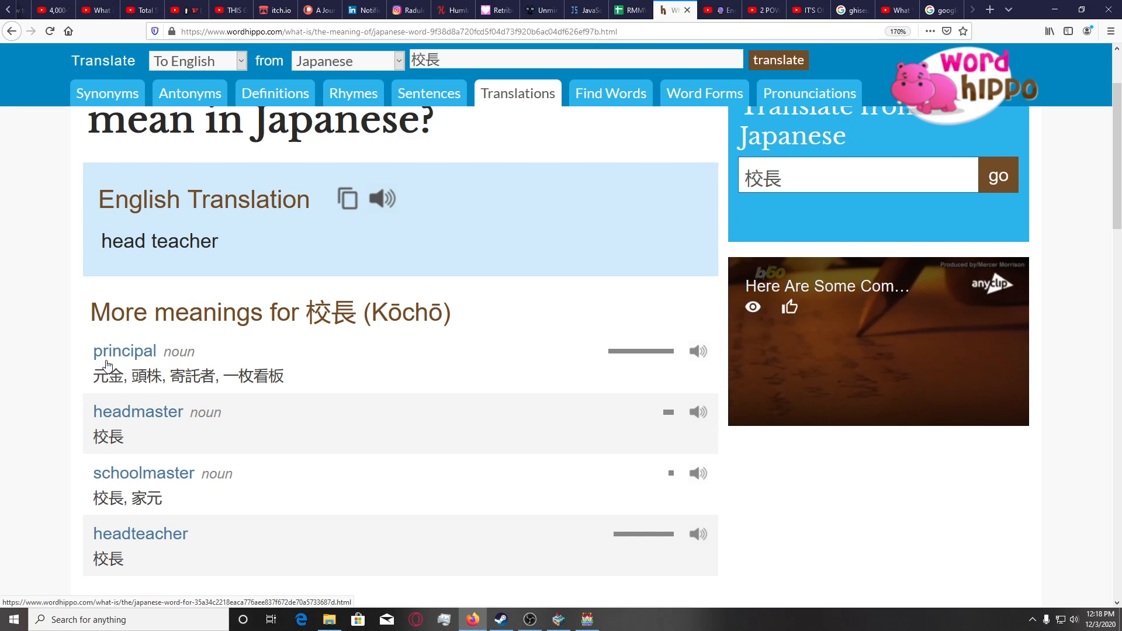
scroll(146, 380, "down", 2)
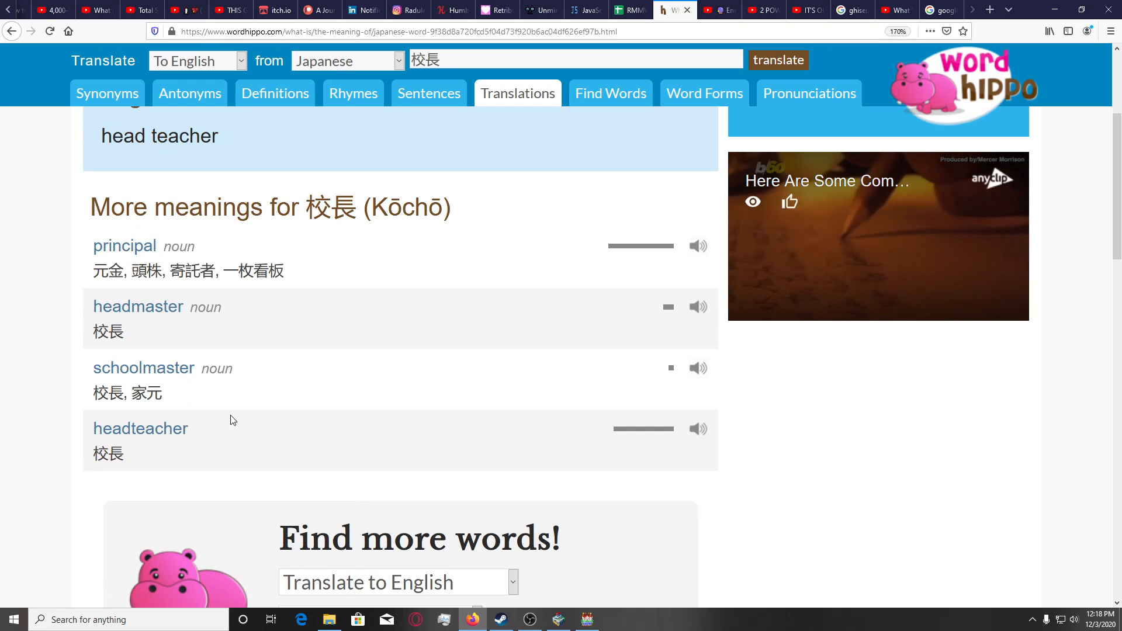
scroll(142, 461, "up", 4)
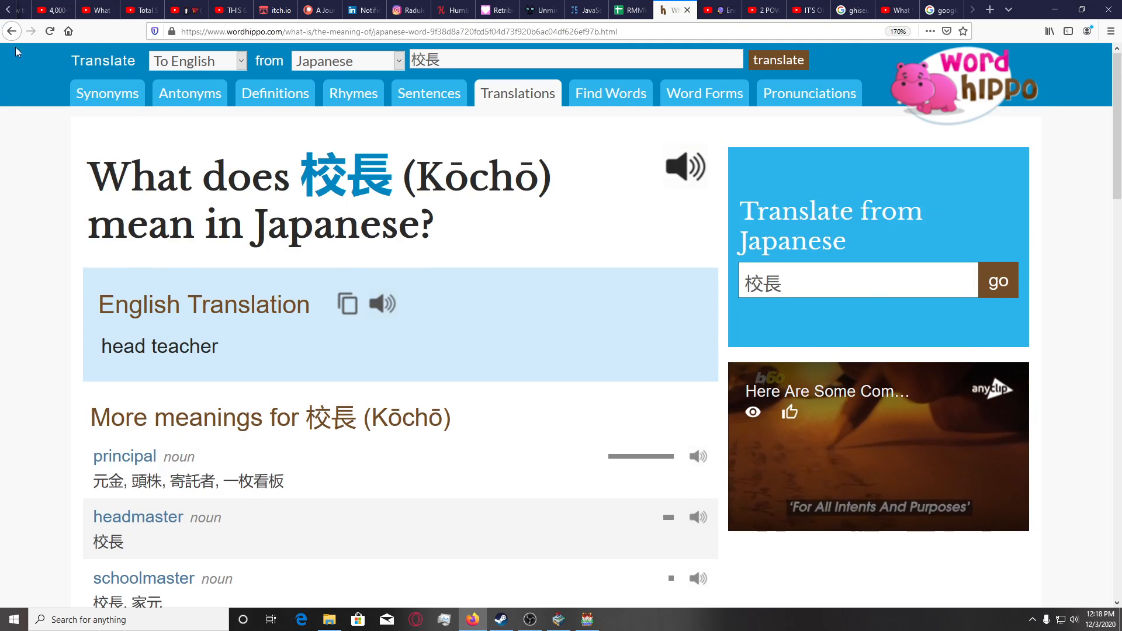
Switch back to English-to-Japanese translation and look up "headmaster's office" and "headmaster's quarters".
left_click(224, 65)
left_click(194, 83)
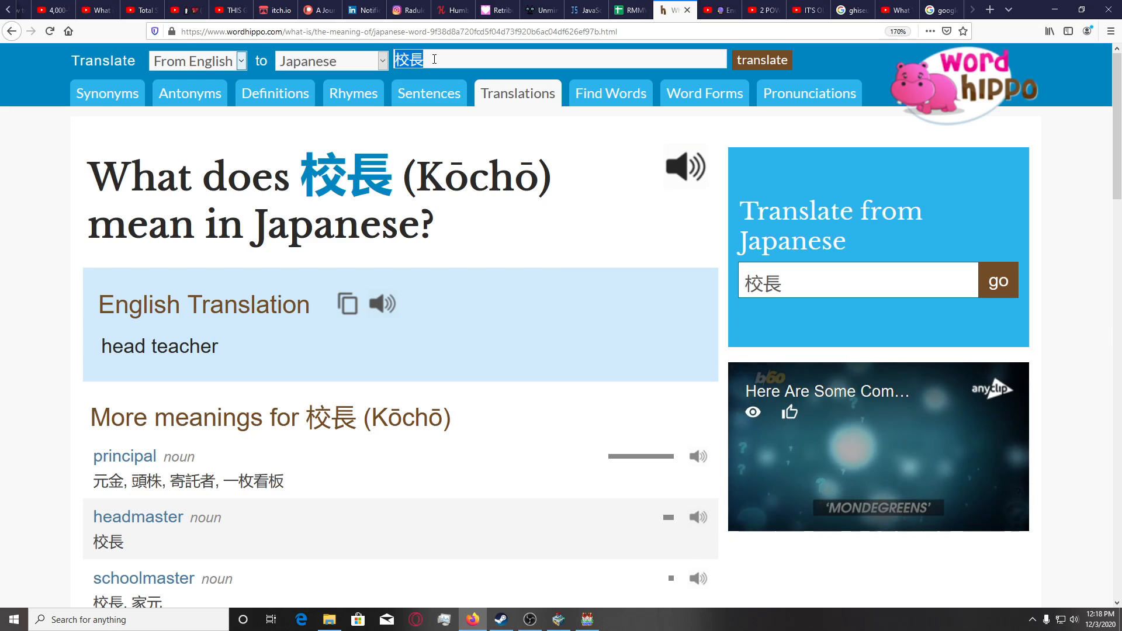
left_click(434, 59)
type("headmaster's office")
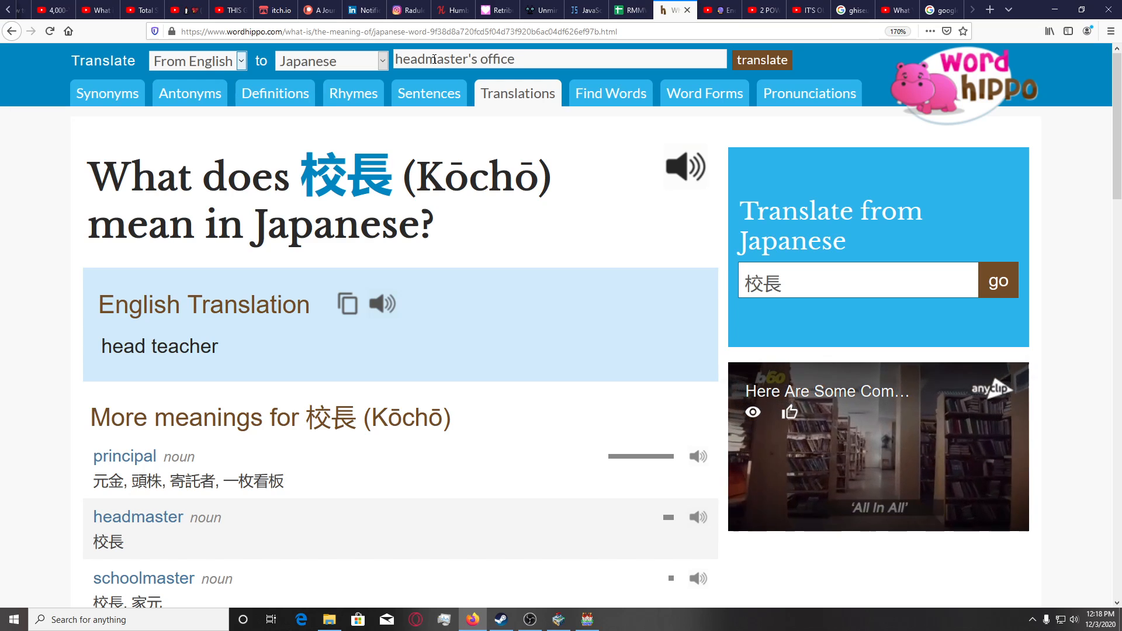
key("Return")
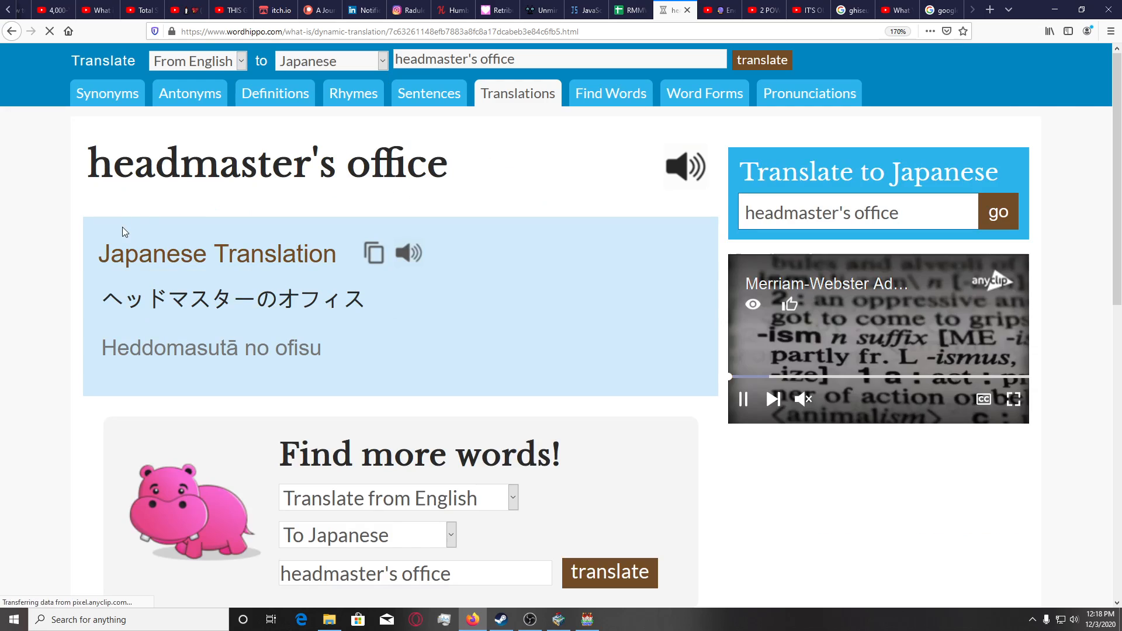
scroll(121, 227, "down", 6)
scroll(107, 232, "up", 6)
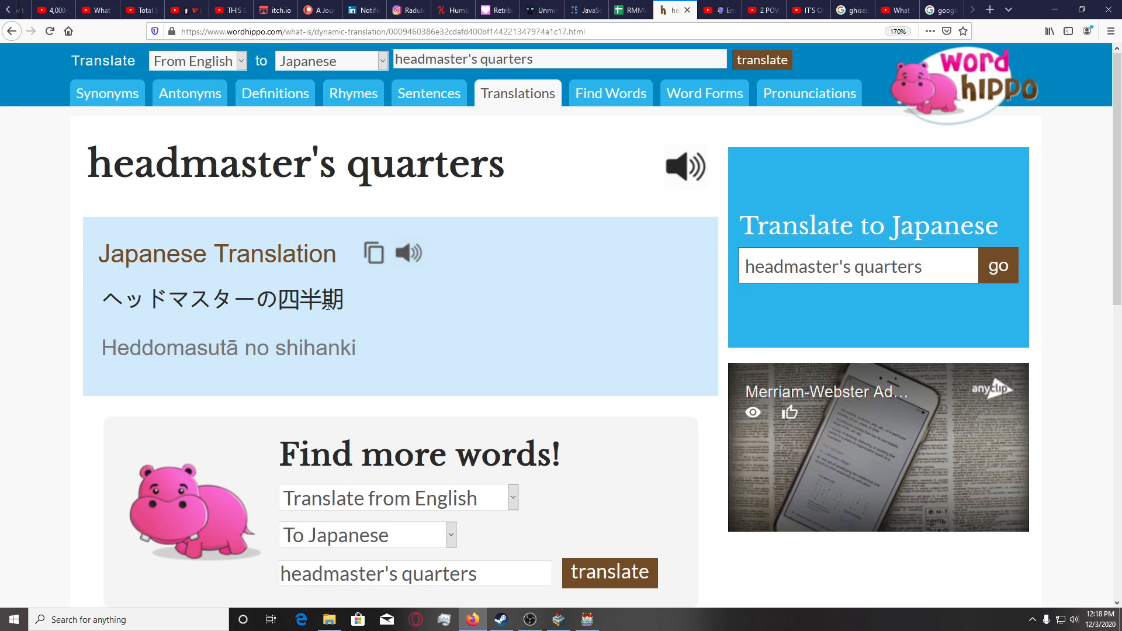
Replace "headmaster" with "principal" in the search text and look up the Japanese translation of "principal's quarters".
left_click_drag(469, 59, 400, 55)
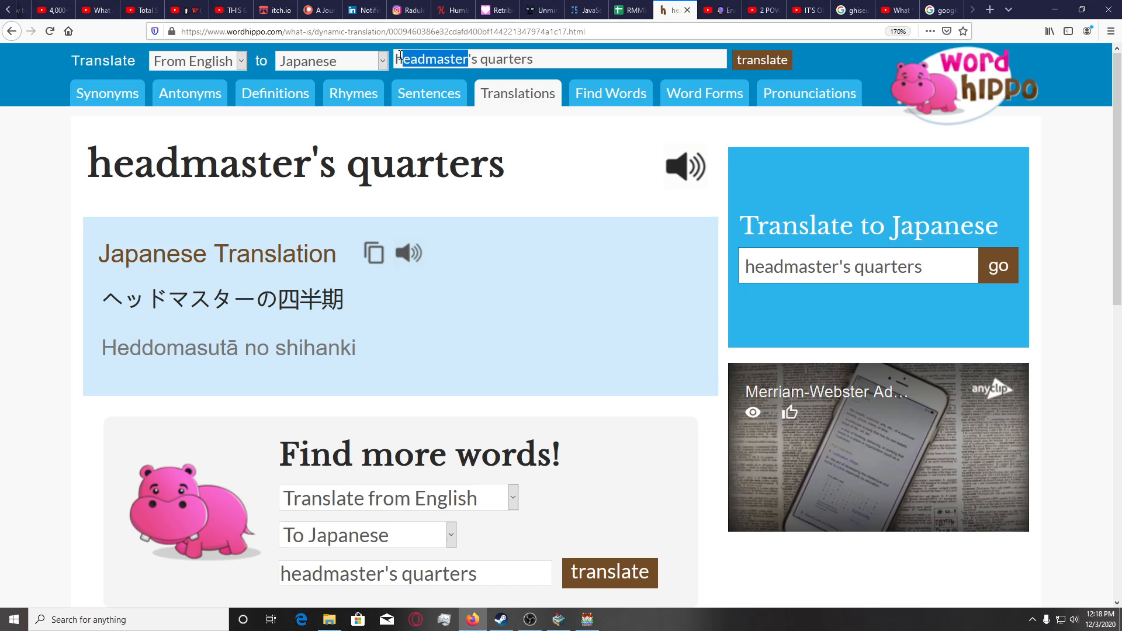
type("principal")
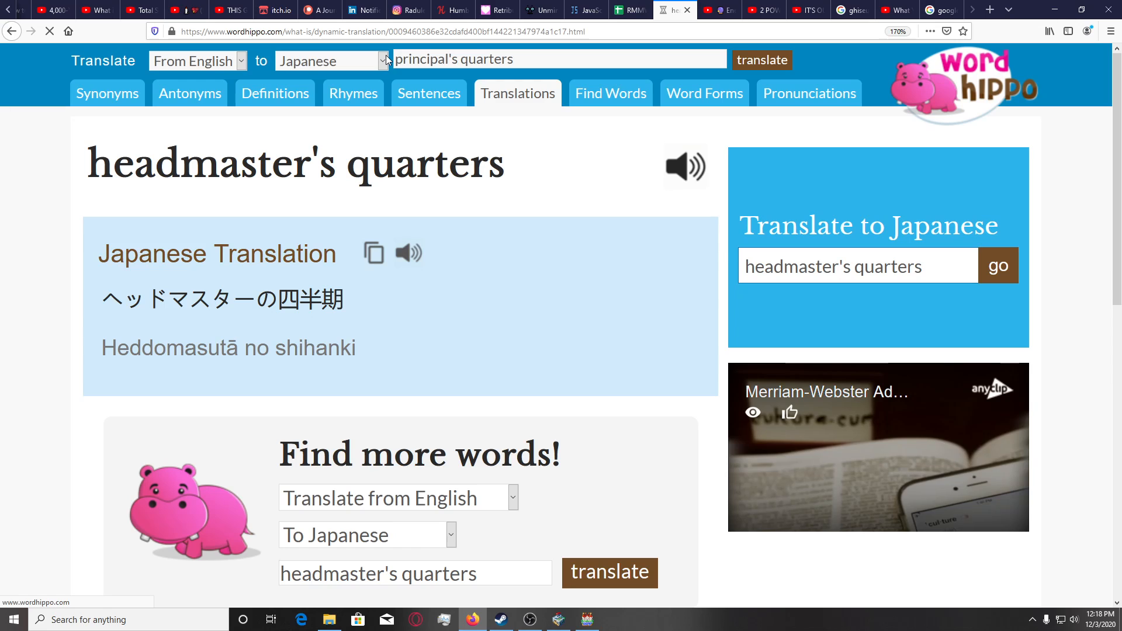
scroll(216, 280, "down", 4)
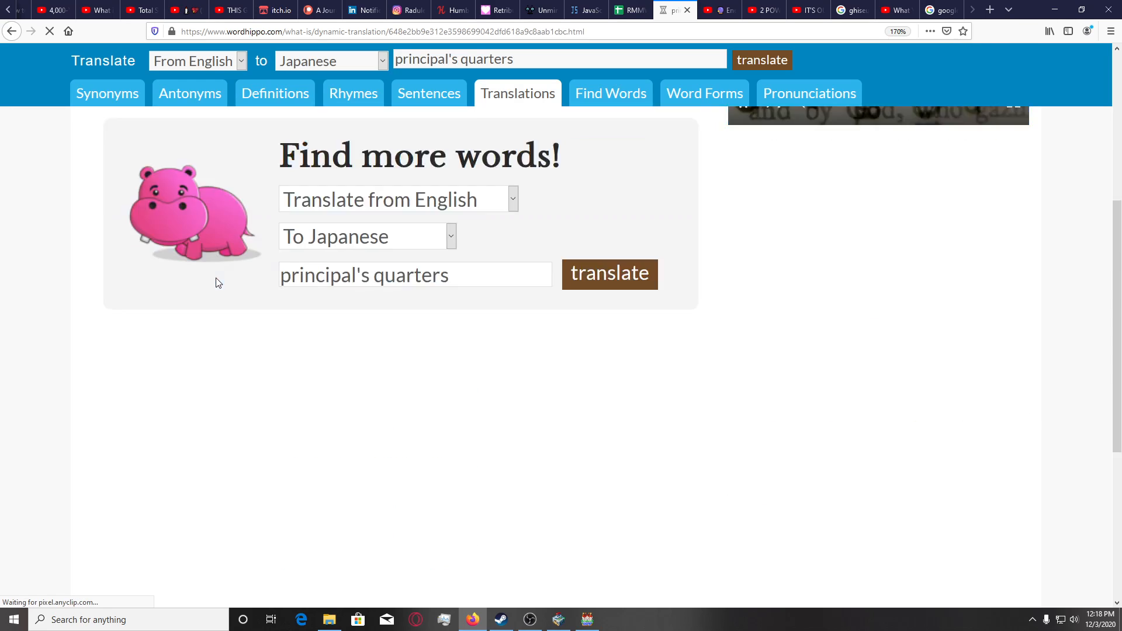
scroll(216, 278, "down", 2)
scroll(69, 291, "up", 6)
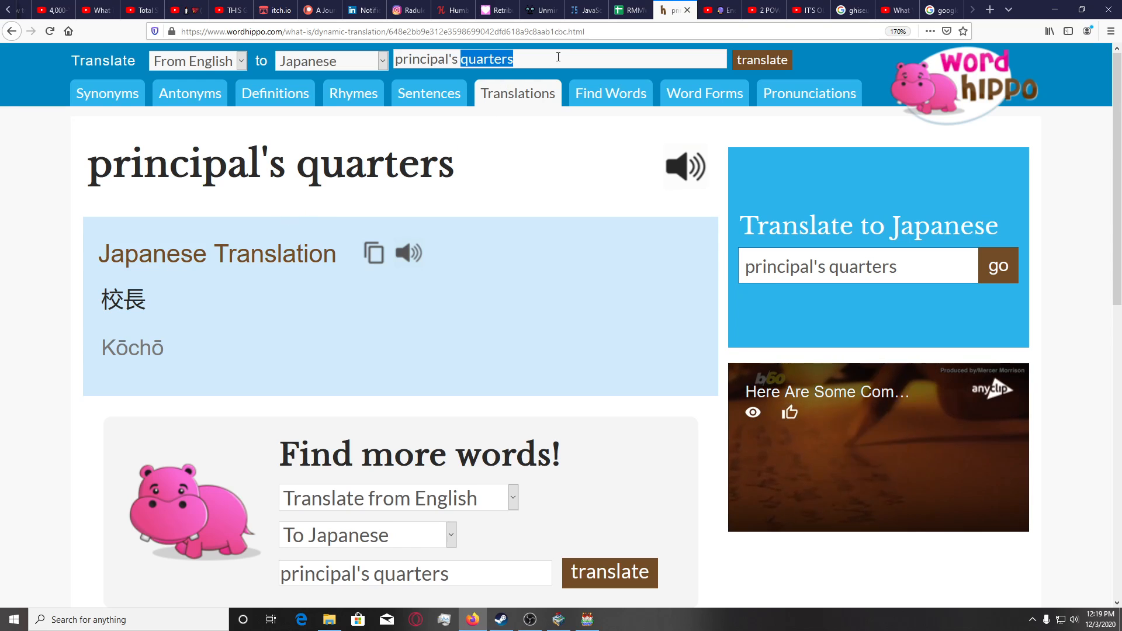
Translate "principal's office" from English to Japanese and translate the resulting 校長室 back into English.
type("offic")
key("Return")
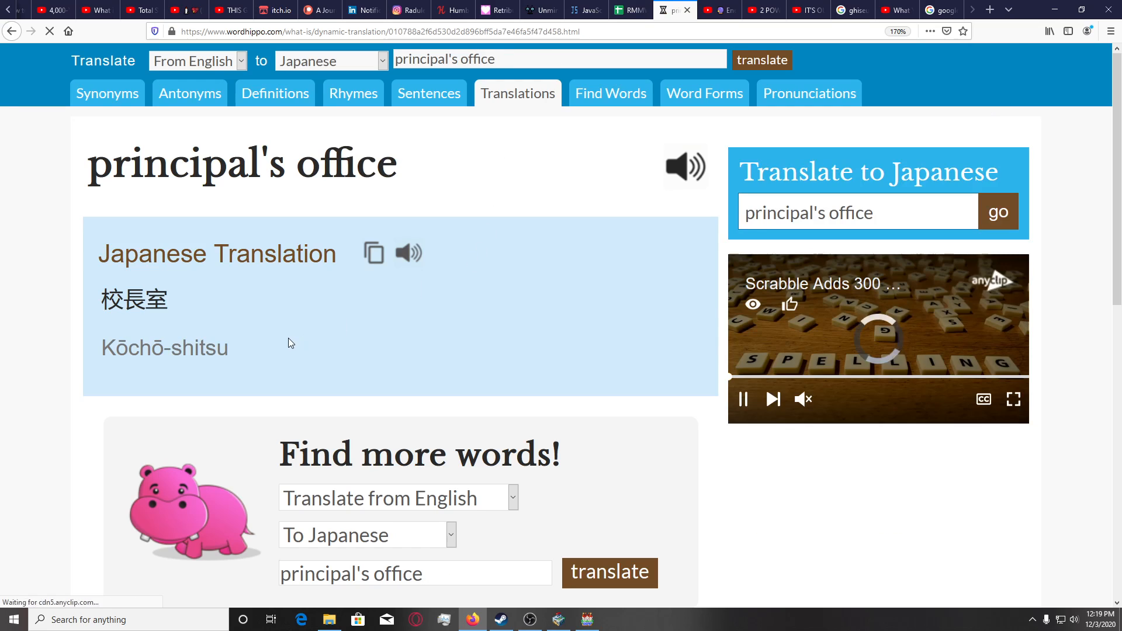
left_click_drag(232, 342, 100, 302)
key("ctrl+c")
left_click(524, 66)
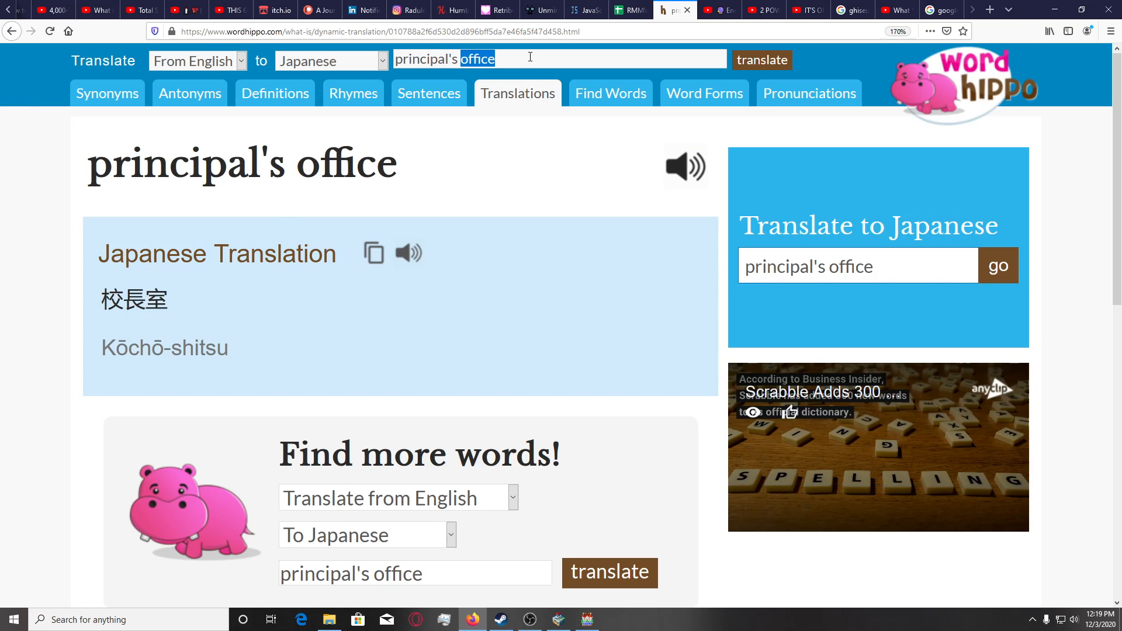
left_click_drag(530, 57, 339, 61)
key("ctrl+v")
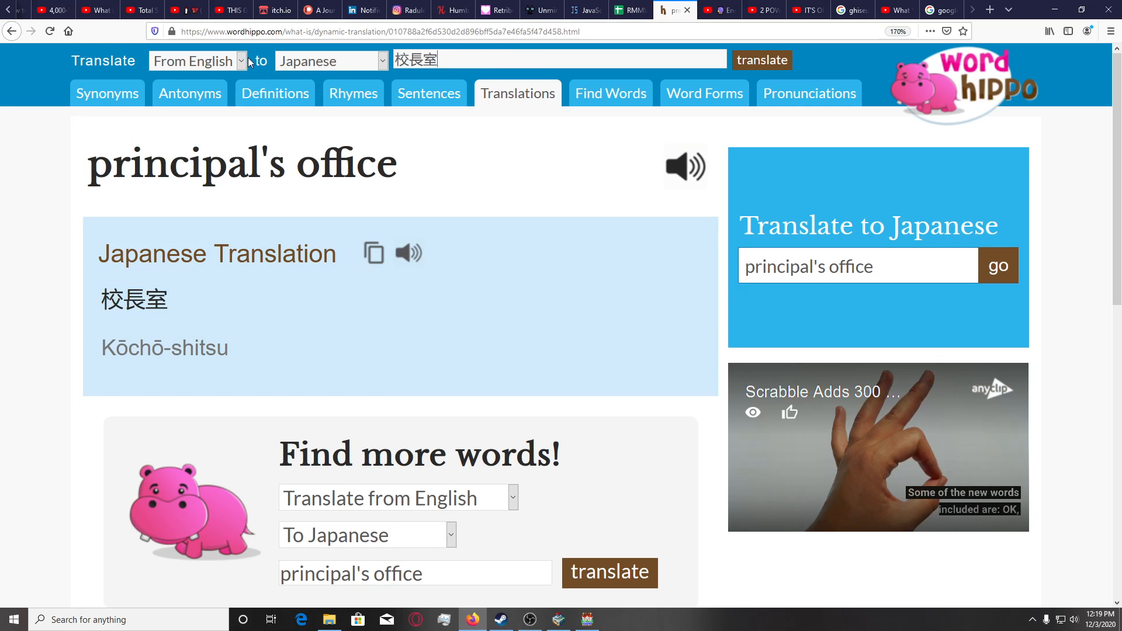
left_click(246, 59)
left_click(234, 109)
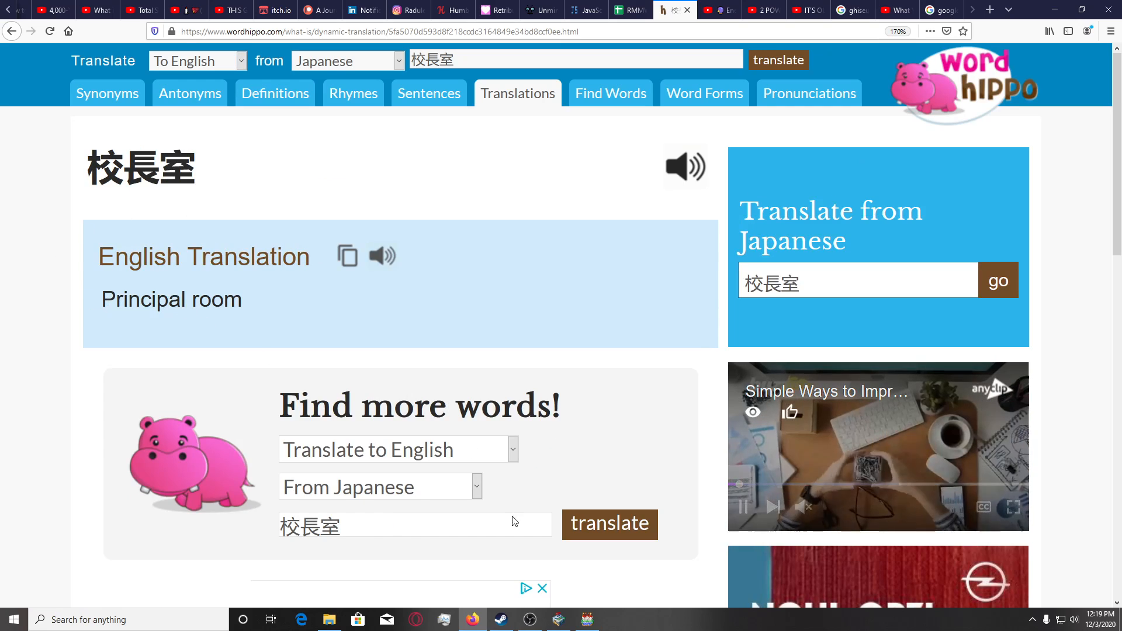
Switch to SAKAN Tileset Builder, place its window beside the translation, and open the single-tile drawing canvas with the project's MV tileset listed.
key("alt+Tab")
double_click(360, 12)
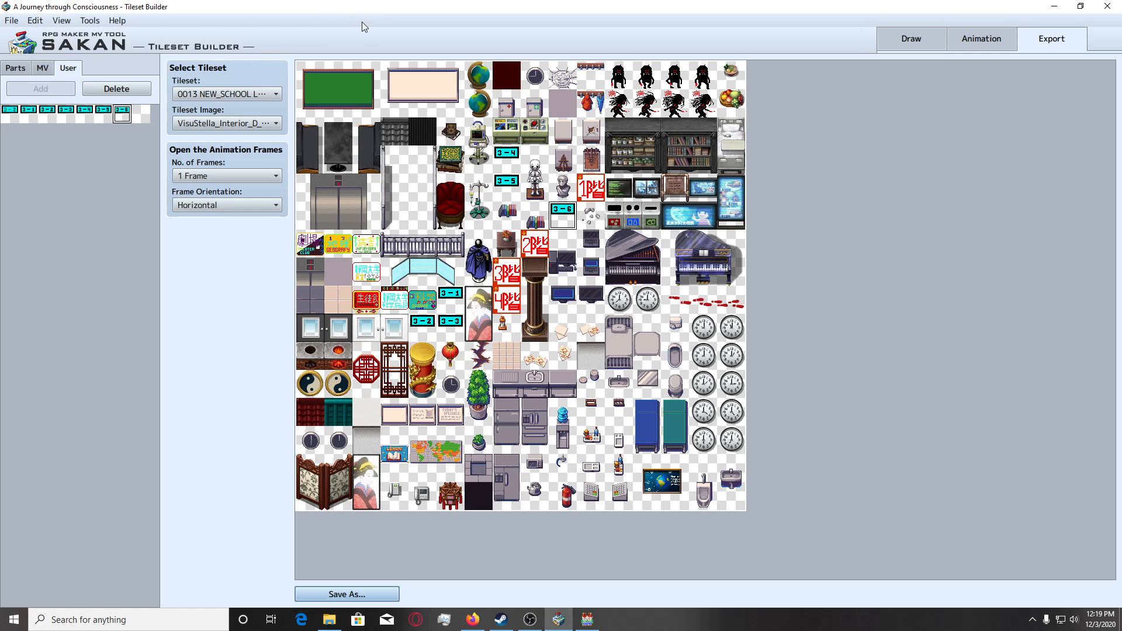
left_click_drag(373, 19, 594, 29)
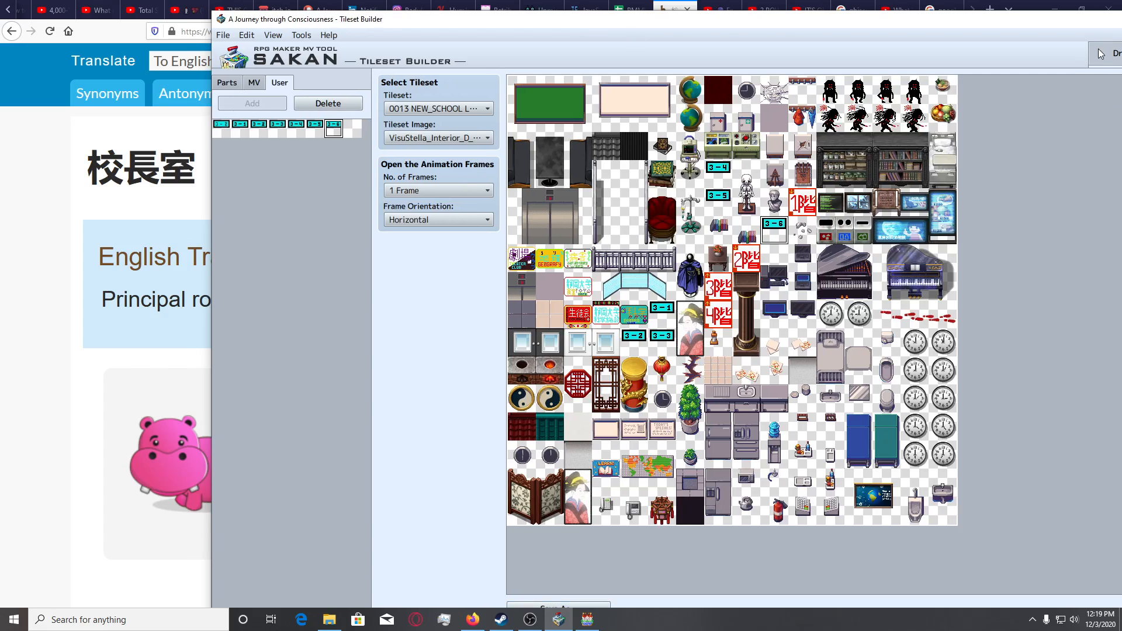
left_click(1101, 54)
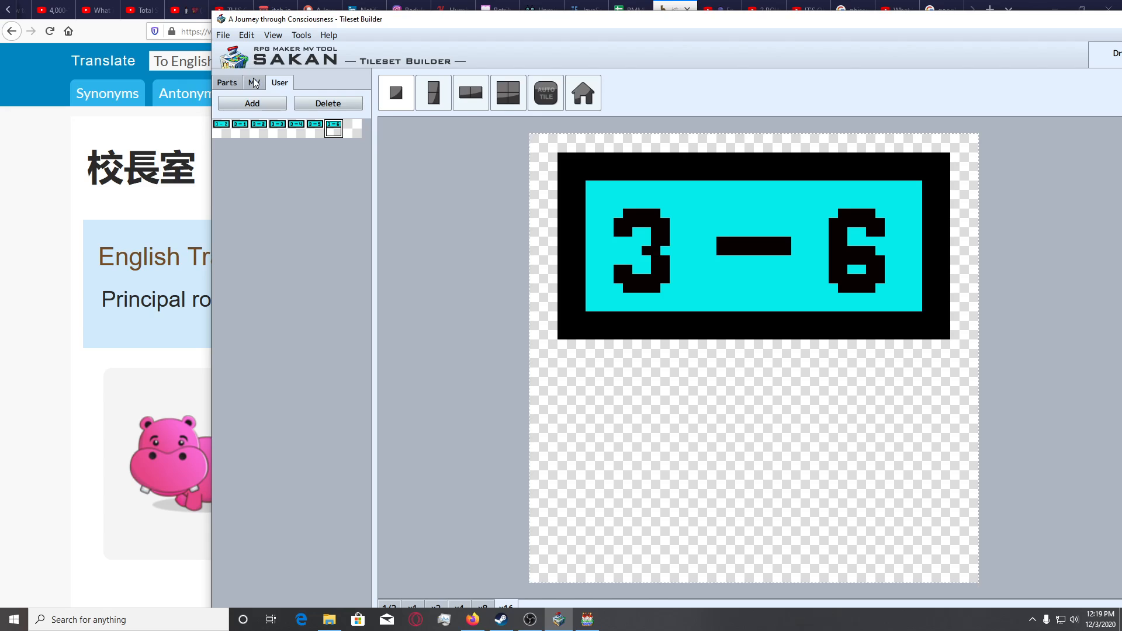
left_click(427, 99)
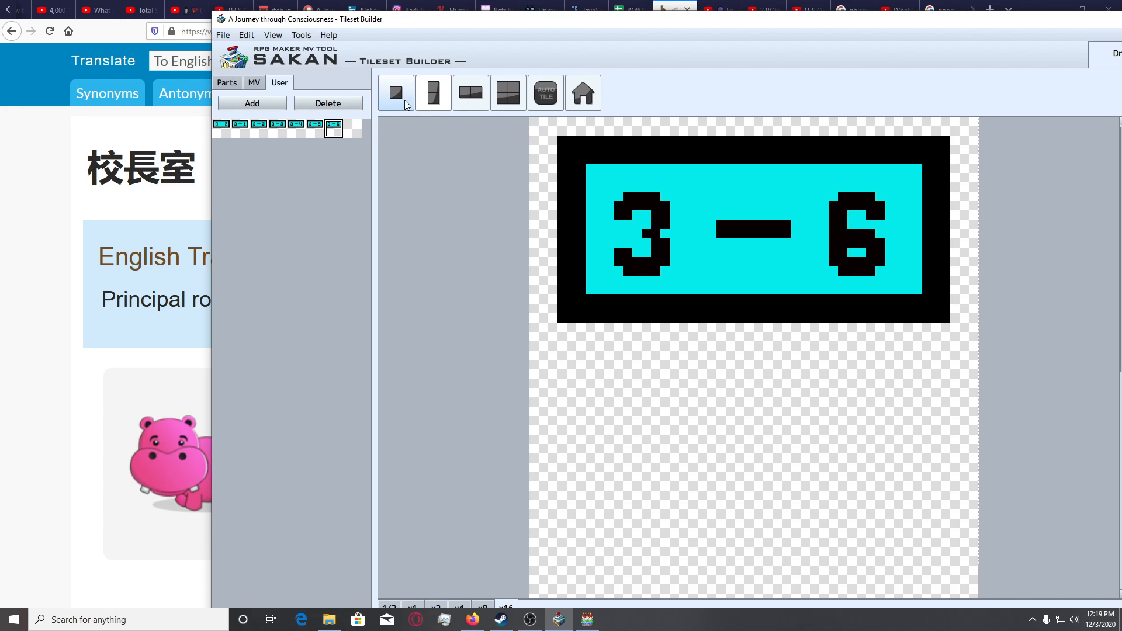
left_click(406, 103)
left_click(253, 82)
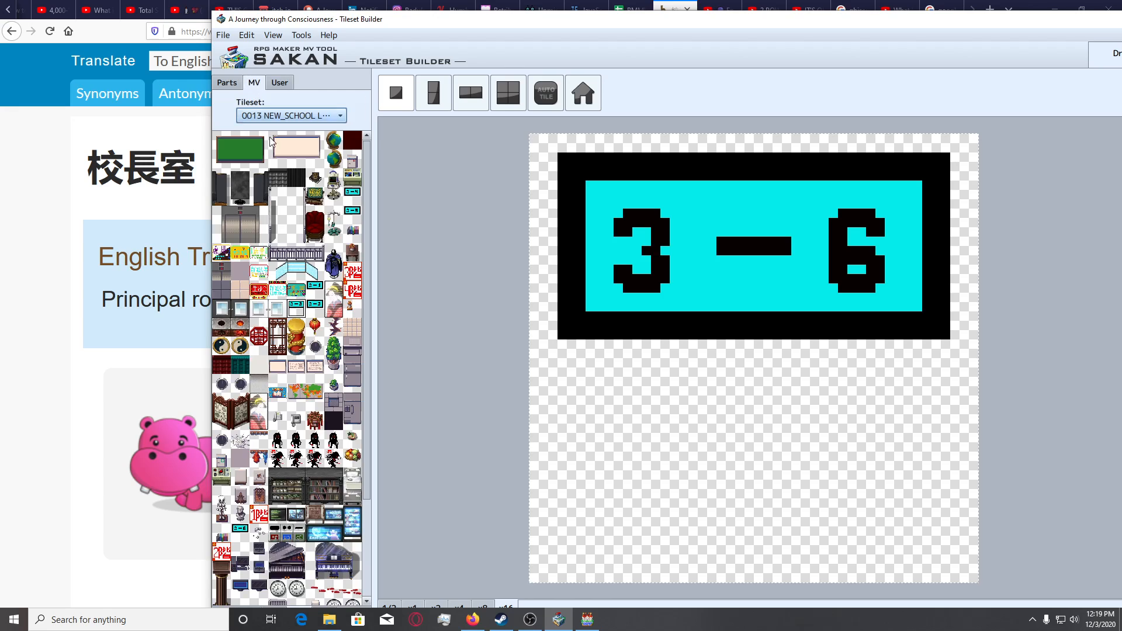
Stamp the university cafeteria sign tile onto the canvas and erase everything on the canvas with a 12 px eraser.
left_click(262, 274)
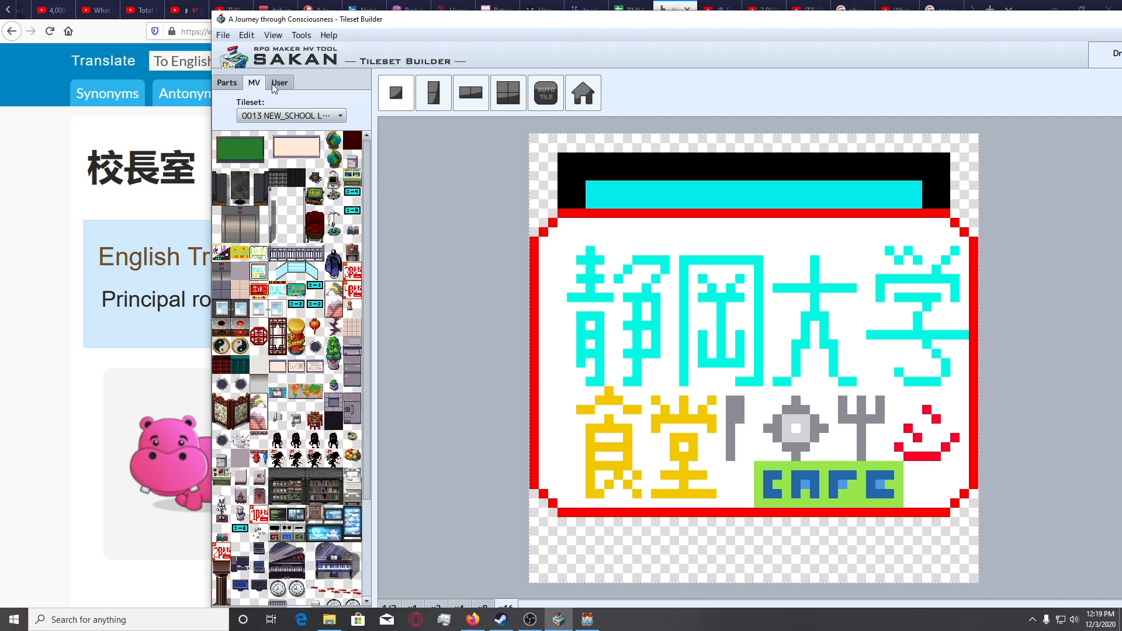
mouse_move(538, 24)
left_mouse_down()
mouse_move(275, 12)
mouse_move(298, 16)
left_mouse_up()
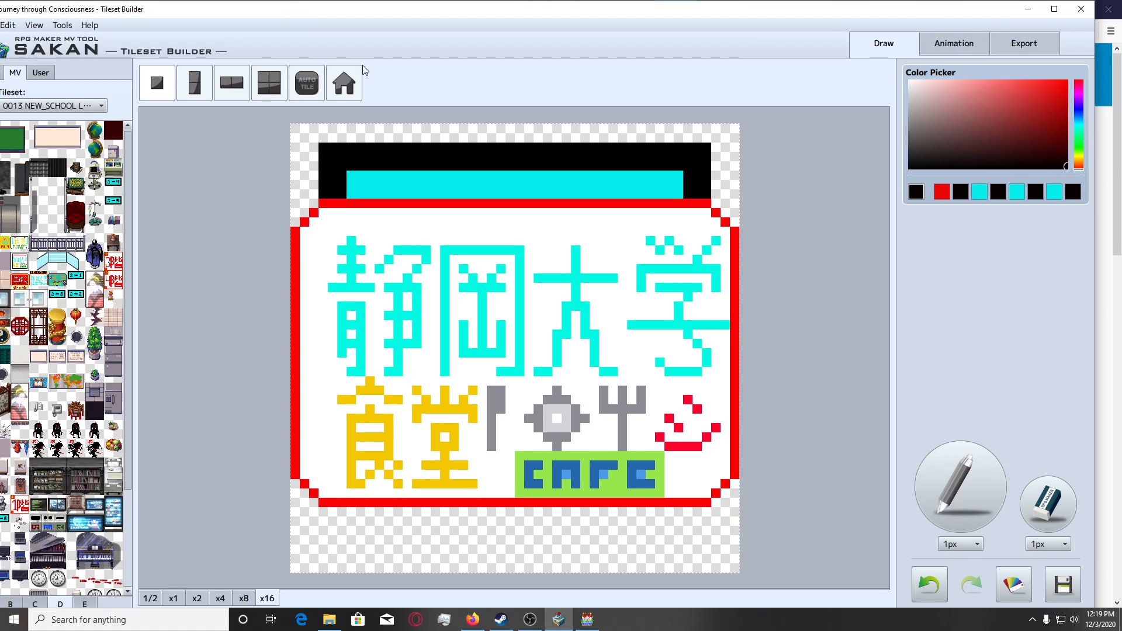
left_click(1037, 538)
left_click(1050, 602)
mouse_move(580, 190)
left_mouse_down()
mouse_move(401, 199)
mouse_move(797, 206)
mouse_move(557, 227)
mouse_move(343, 299)
left_mouse_up()
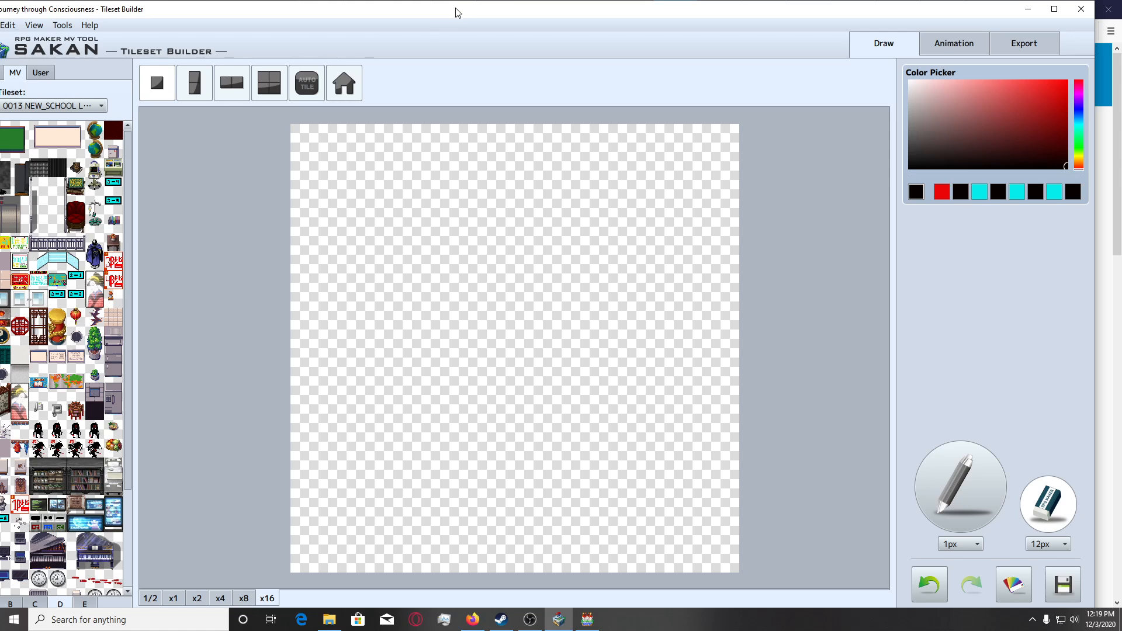
Bring the translation back into view beside the canvas and place the Infirmary Ward sign tile on the empty canvas.
left_click_drag(458, 12, 635, 19)
left_click_drag(426, 21, 516, 41)
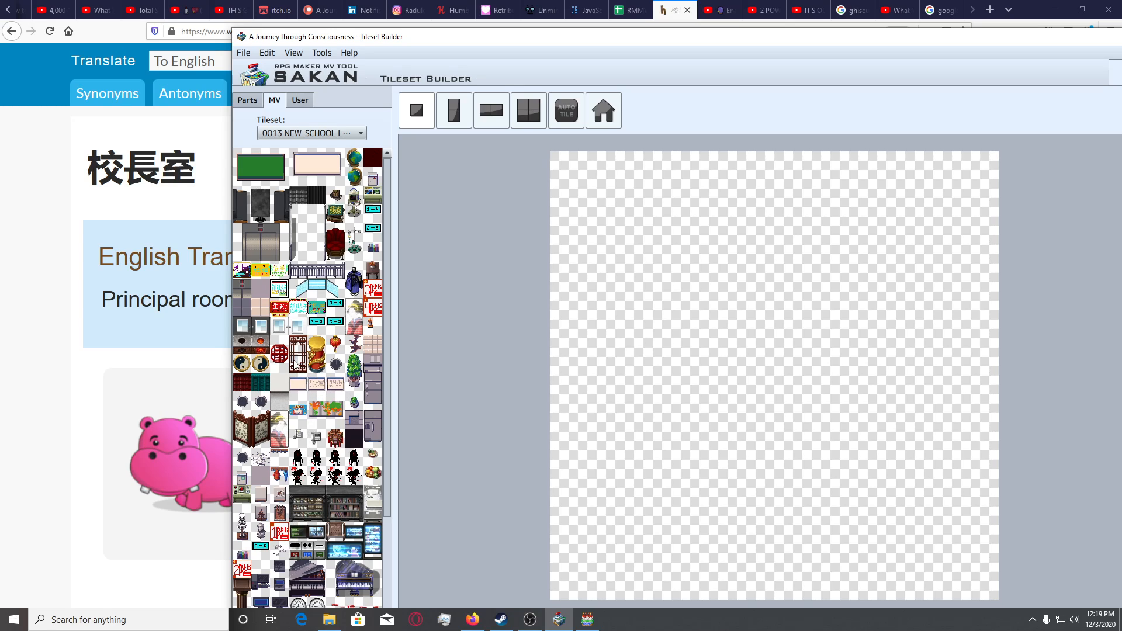
left_click(280, 271)
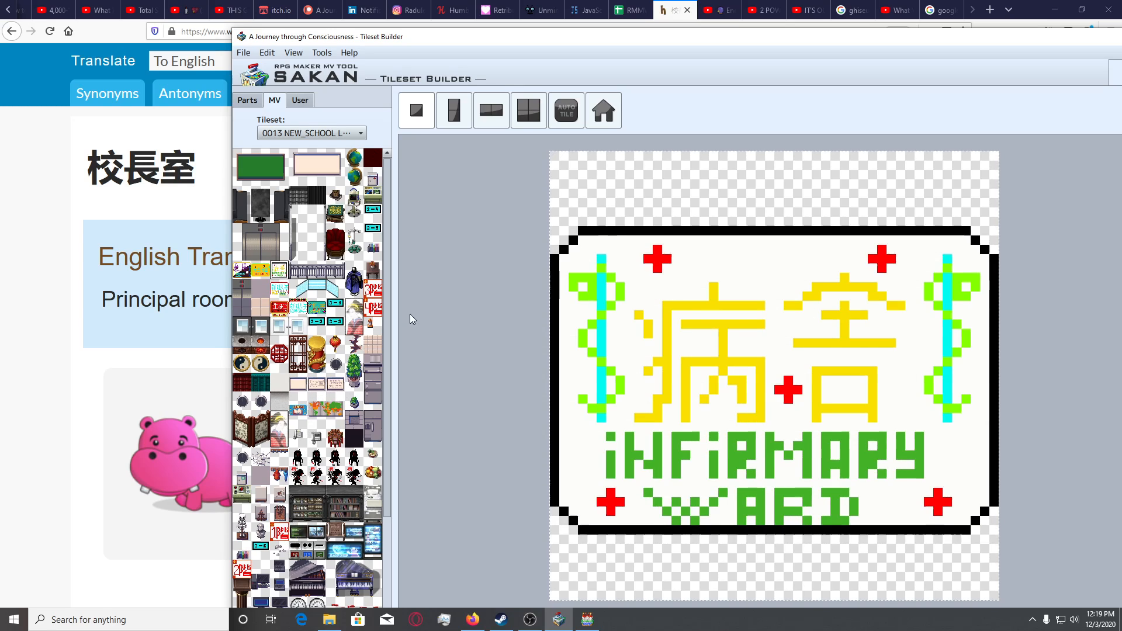
Paint over the lower-left lettering of the Infirmary Ward sign with a 12 px off-white pencil.
left_click_drag(689, 44, 523, 7)
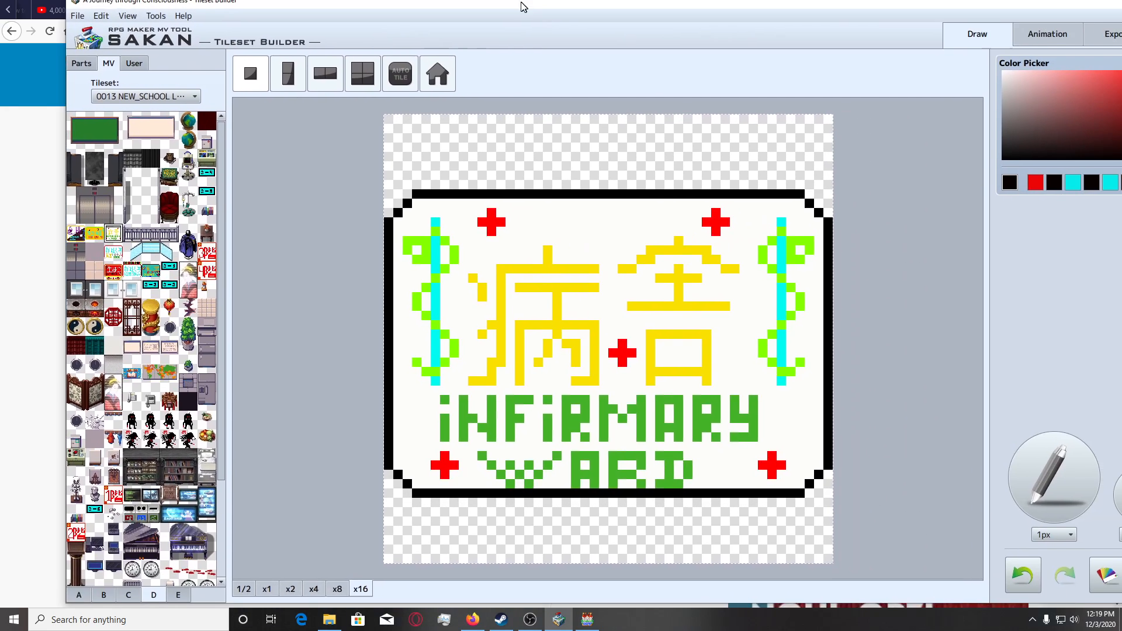
double_click(523, 7)
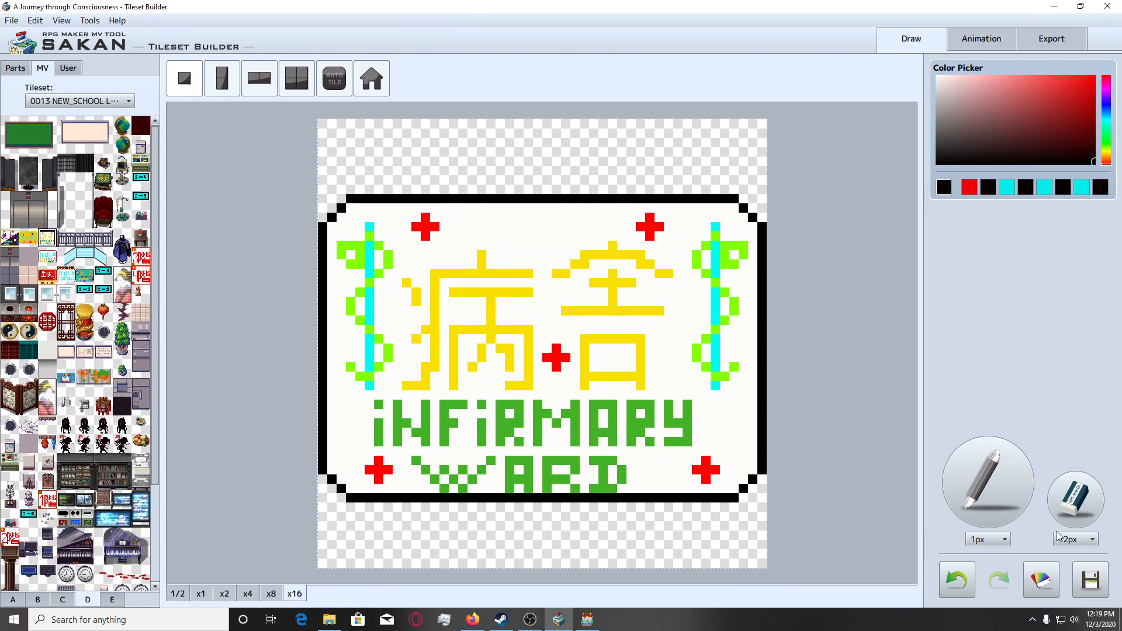
left_click(940, 81)
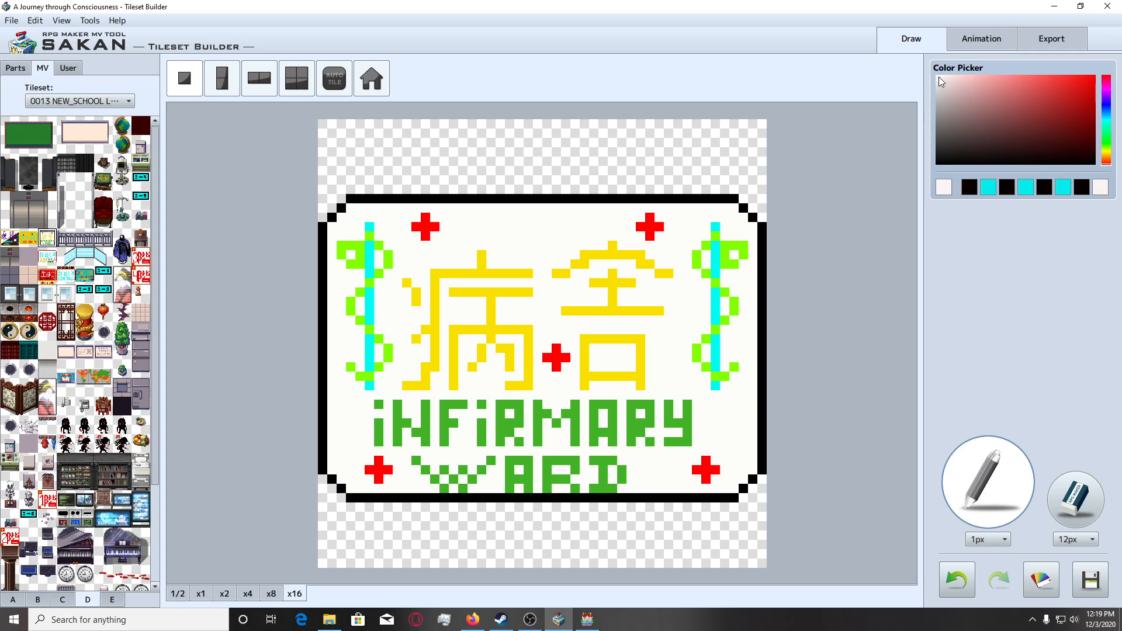
left_click(1004, 540)
left_click(982, 596)
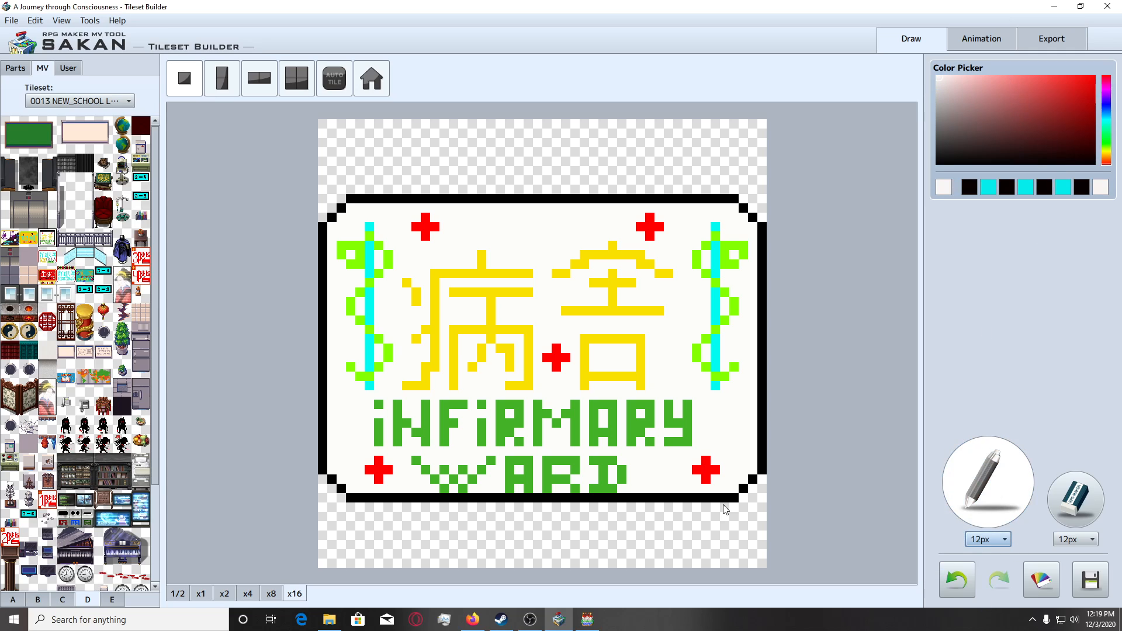
left_click(383, 445)
key("ctrl+z")
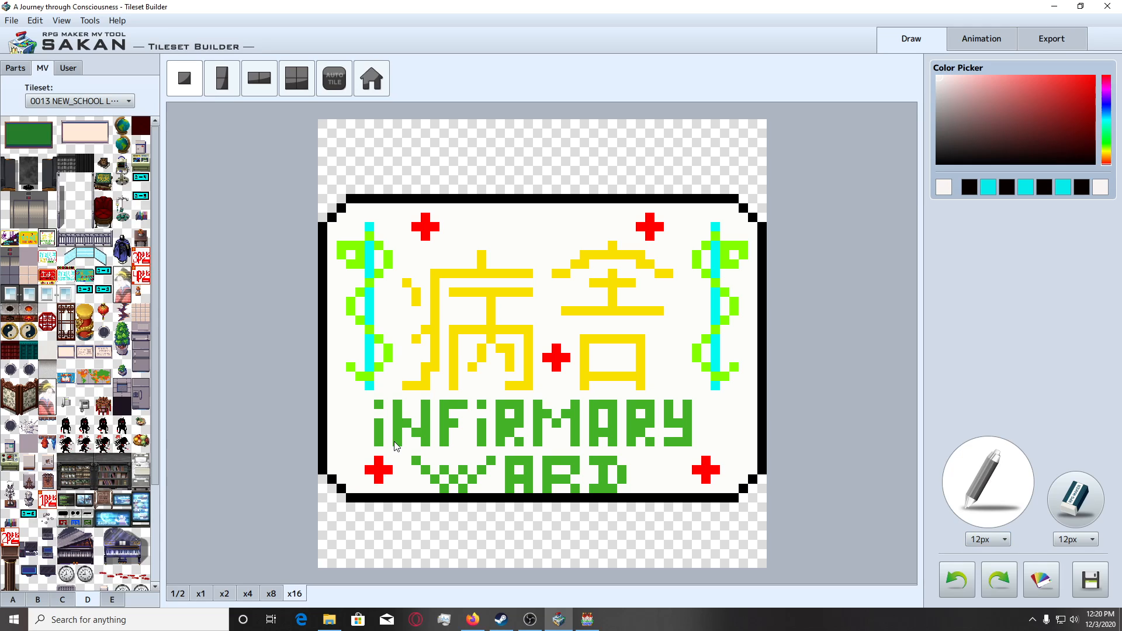
left_click(394, 443)
key("ctrl+z")
left_click(395, 445)
key("ctrl+z")
mouse_move(395, 446)
left_mouse_down()
mouse_move(530, 441)
mouse_move(524, 449)
left_mouse_up()
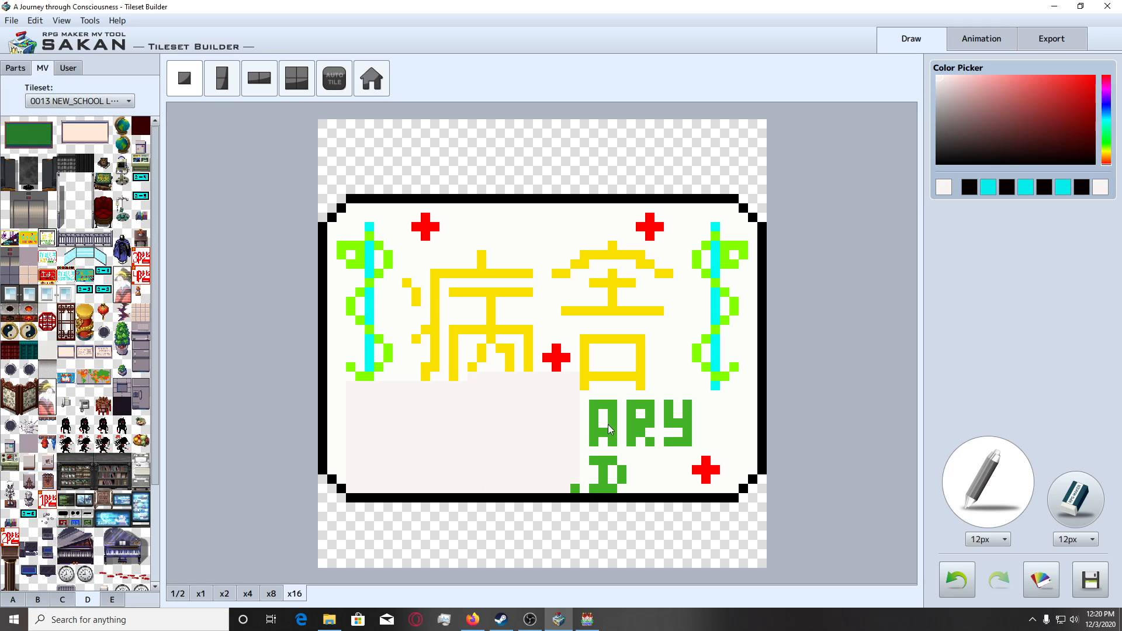
Sample the sign's own background white and paint out all its lettering and ornaments, leaving only the black border.
right_click(682, 252)
left_click(397, 430)
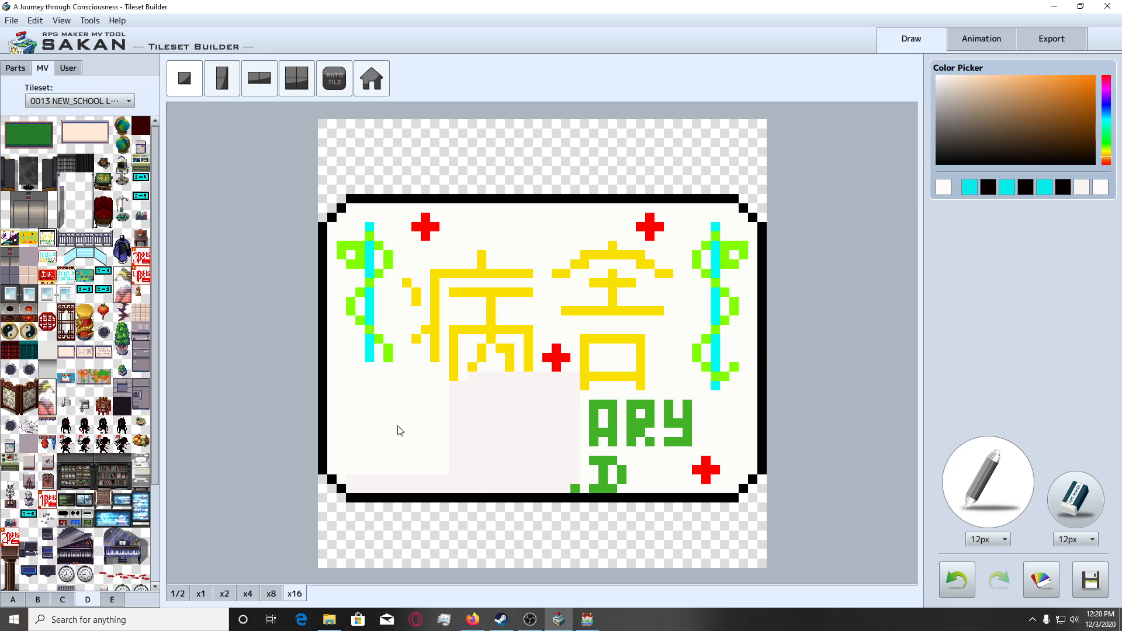
left_click_drag(414, 449, 593, 443)
mouse_move(666, 445)
left_mouse_down()
mouse_move(686, 433)
mouse_move(709, 283)
mouse_move(666, 280)
mouse_move(518, 313)
mouse_move(411, 282)
mouse_move(407, 325)
mouse_move(442, 353)
left_mouse_up()
Set the pencil to 3 px and bright red, with the translated characters in view beside the blank sign.
left_click_drag(578, 7, 780, 22)
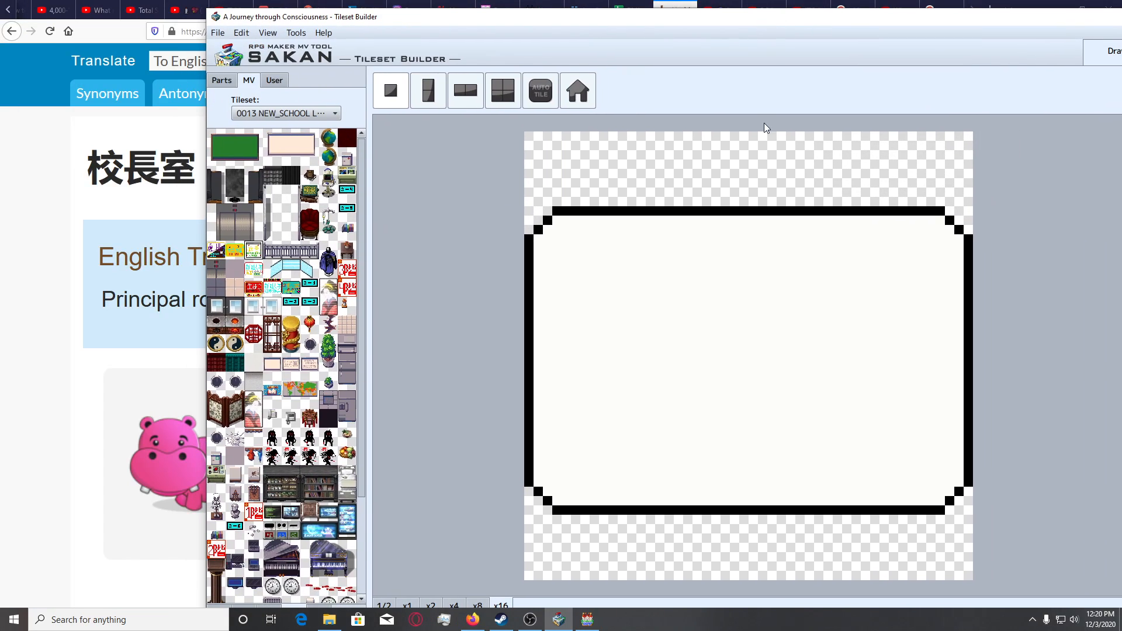
left_click_drag(627, 18, 432, 11)
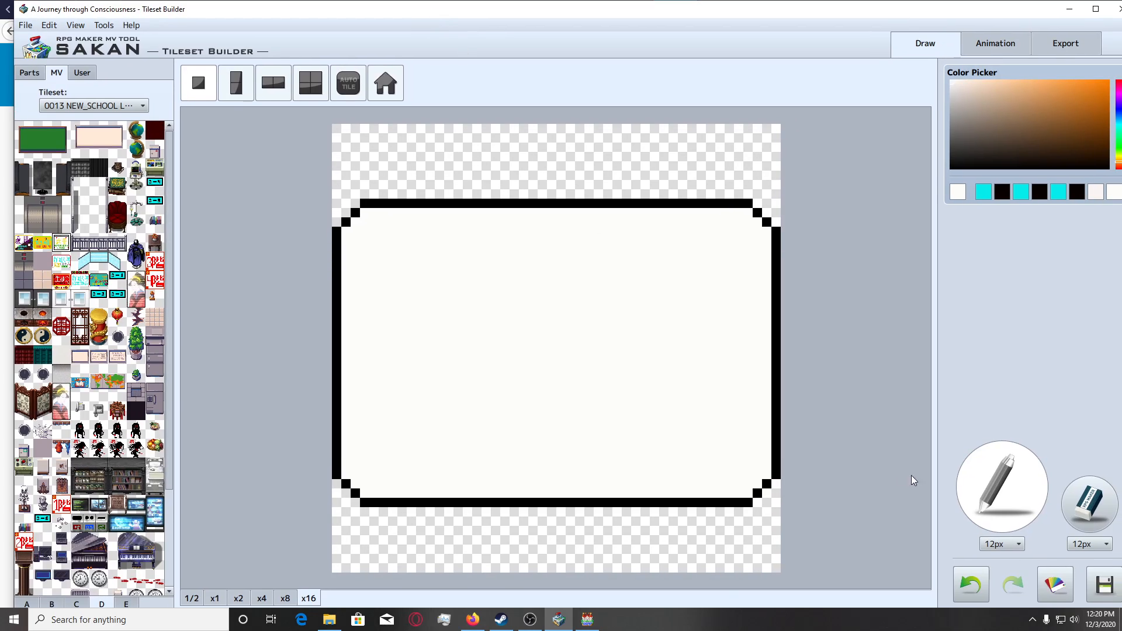
left_click(994, 543)
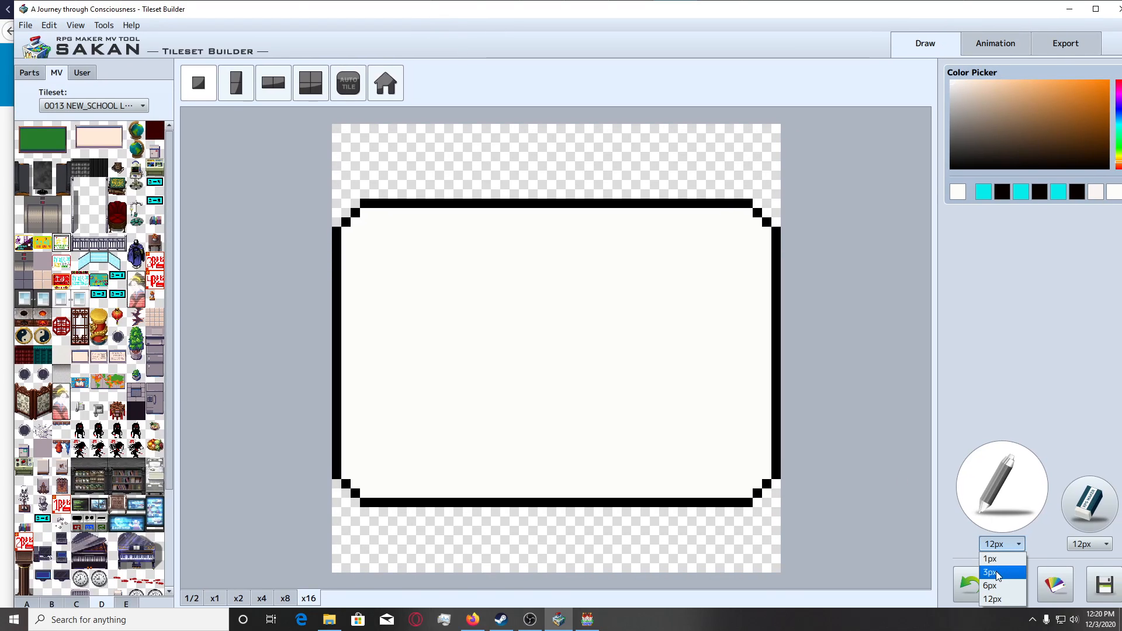
left_click(996, 573)
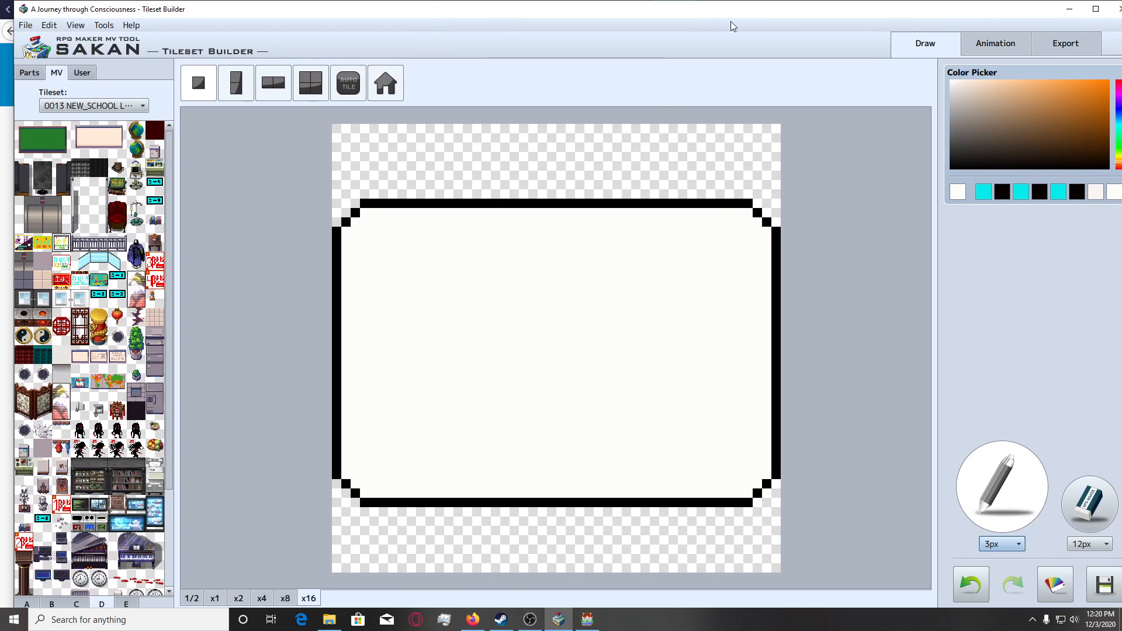
left_click(1119, 169)
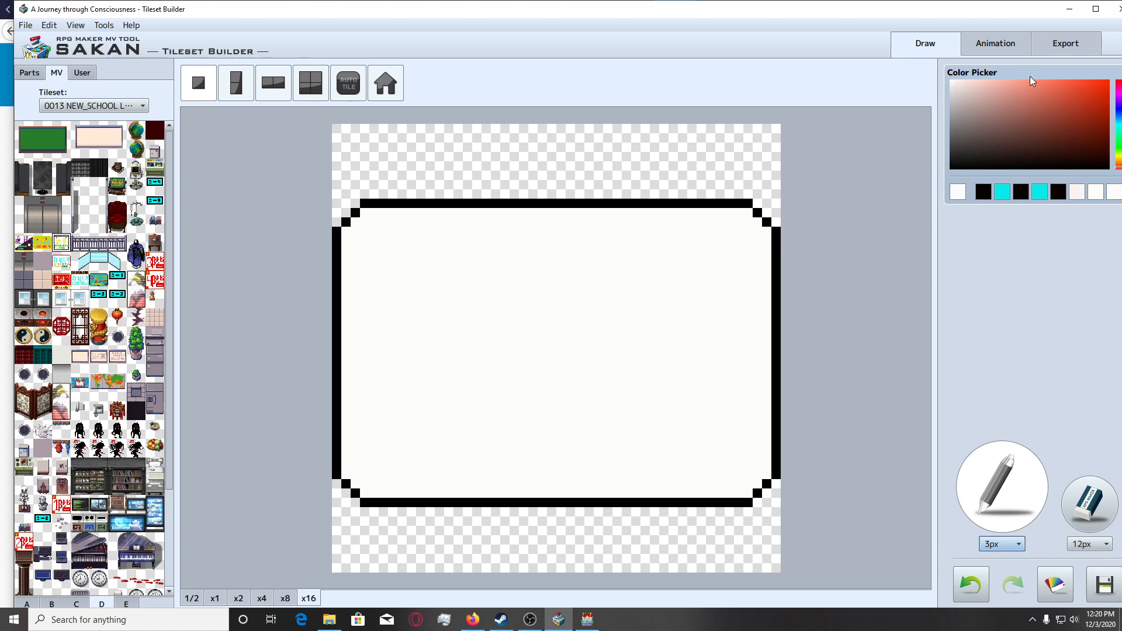
left_click_drag(906, 12, 859, 18)
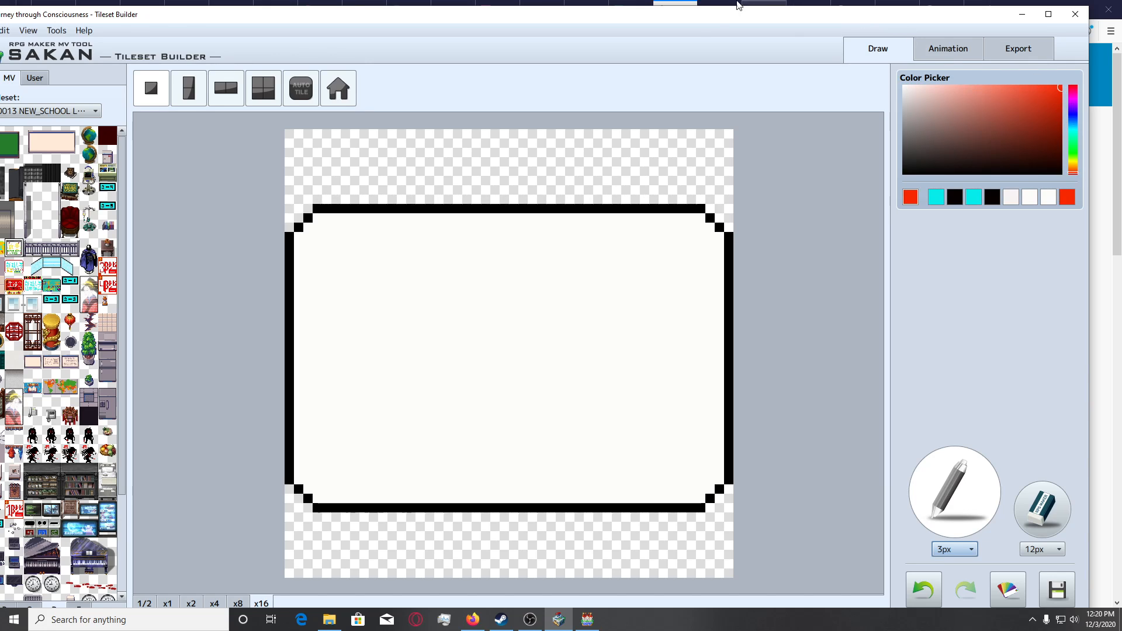
left_click_drag(697, 19, 934, 16)
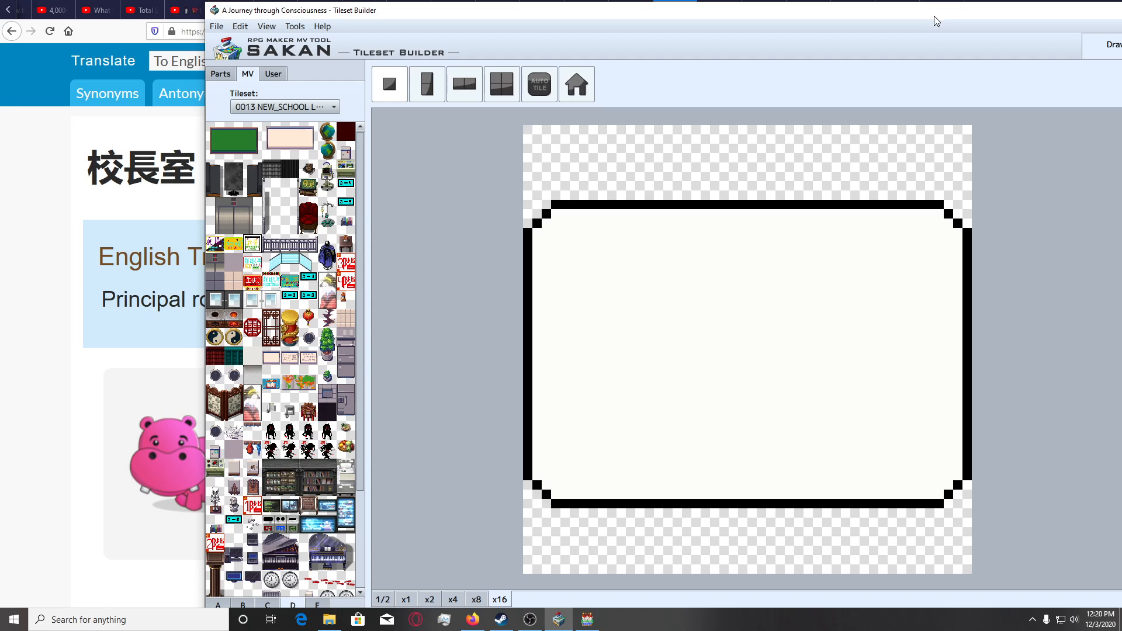
Undo a red test mark on the blank sign and set the pencil size to 1 px.
left_click(569, 297)
left_click_drag(599, 13, 422, 18)
key("ctrl+z")
left_click(1017, 550)
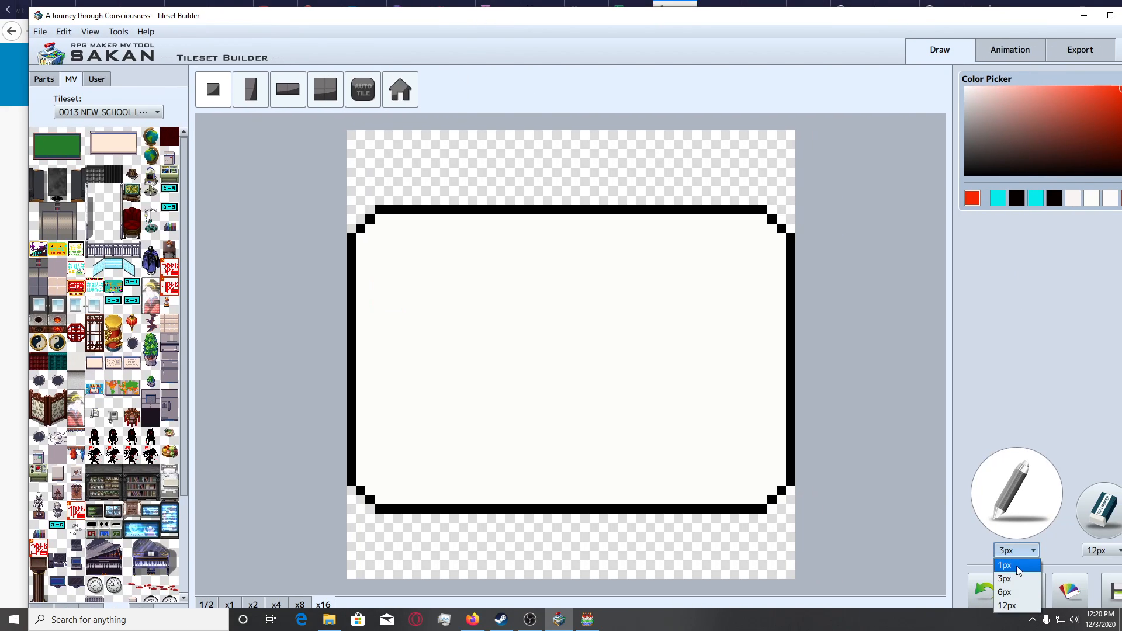
left_click(1011, 563)
left_click_drag(679, 22, 850, 21)
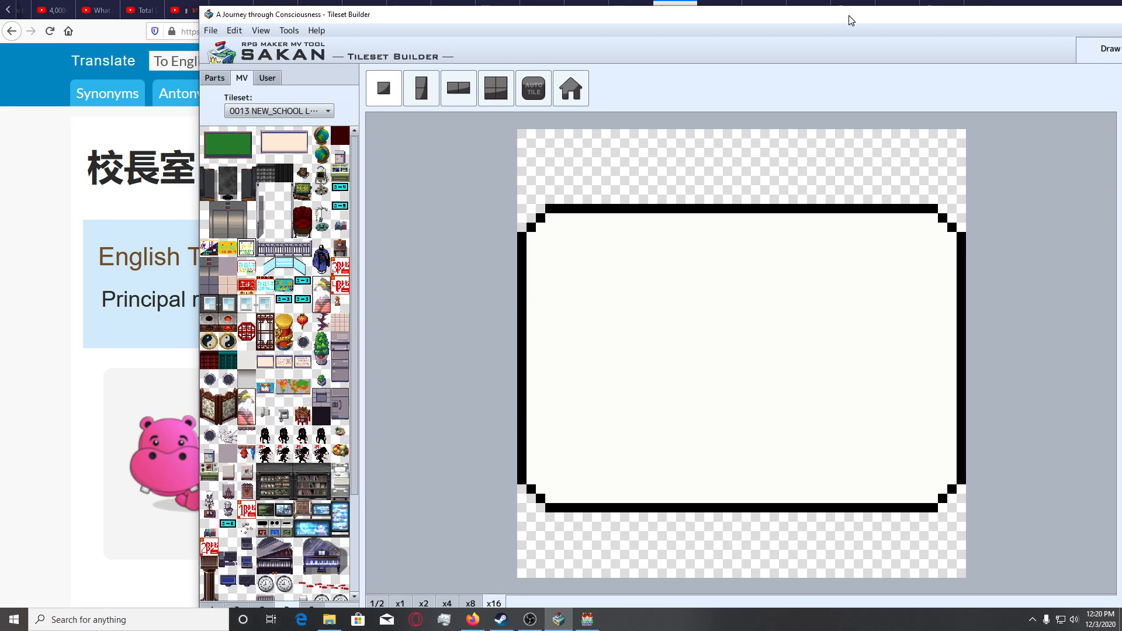
Draw the red horizontal bar and vertical stem of the tree radical of 校 in the sign's upper-left area.
left_click(560, 283)
left_click_drag(572, 286, 600, 284)
left_click_drag(576, 268, 581, 360)
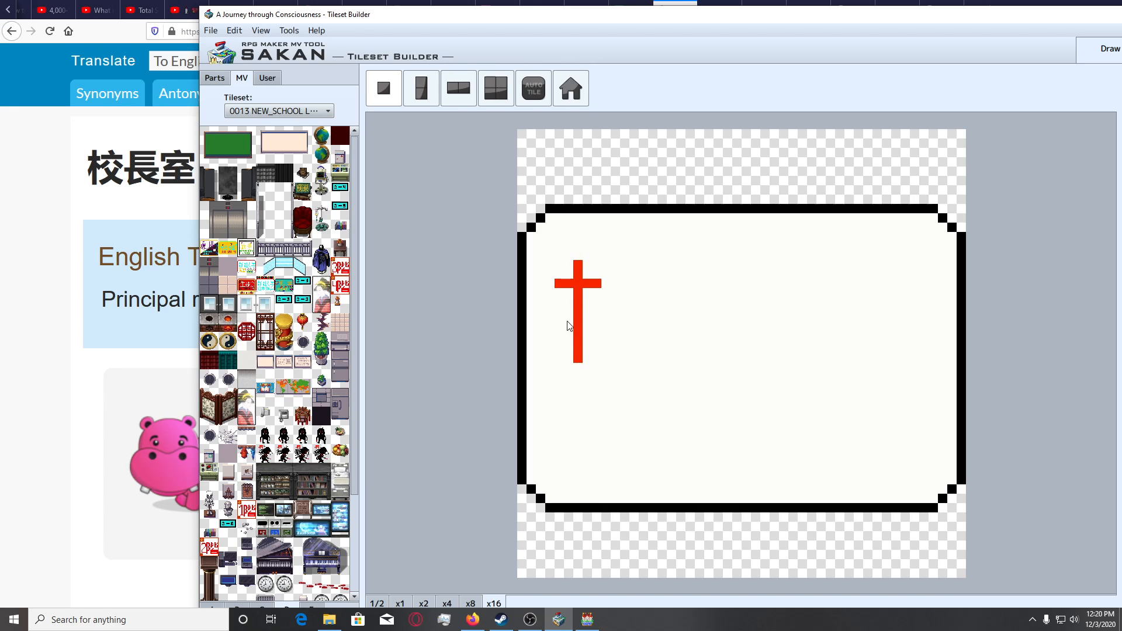
Add the radical's left and right downward strokes, trim the excess left pixel with the background colour, and check the tile at x2.
left_click_drag(570, 310, 561, 333)
left_click(559, 330)
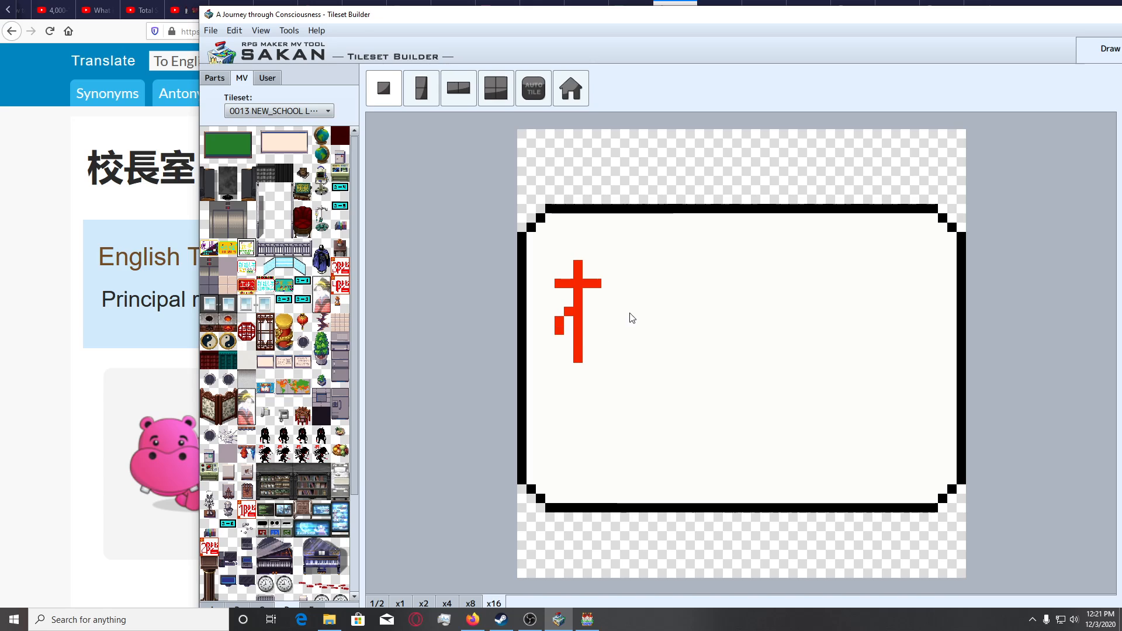
left_click_drag(587, 316, 599, 334)
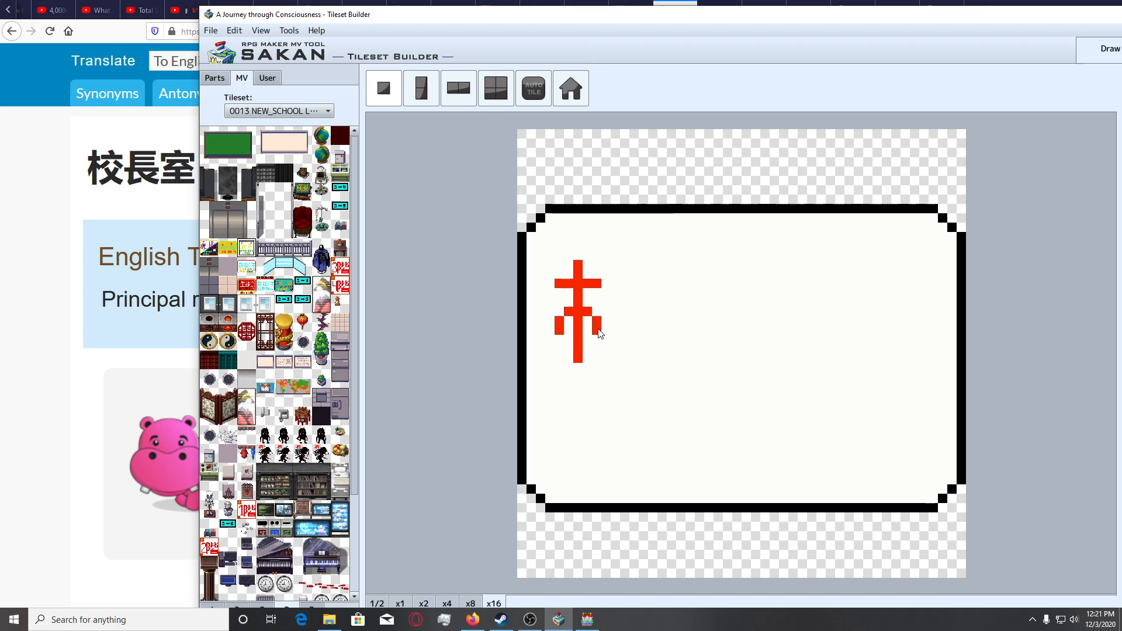
left_click(550, 330)
left_click(550, 338)
right_click(559, 337)
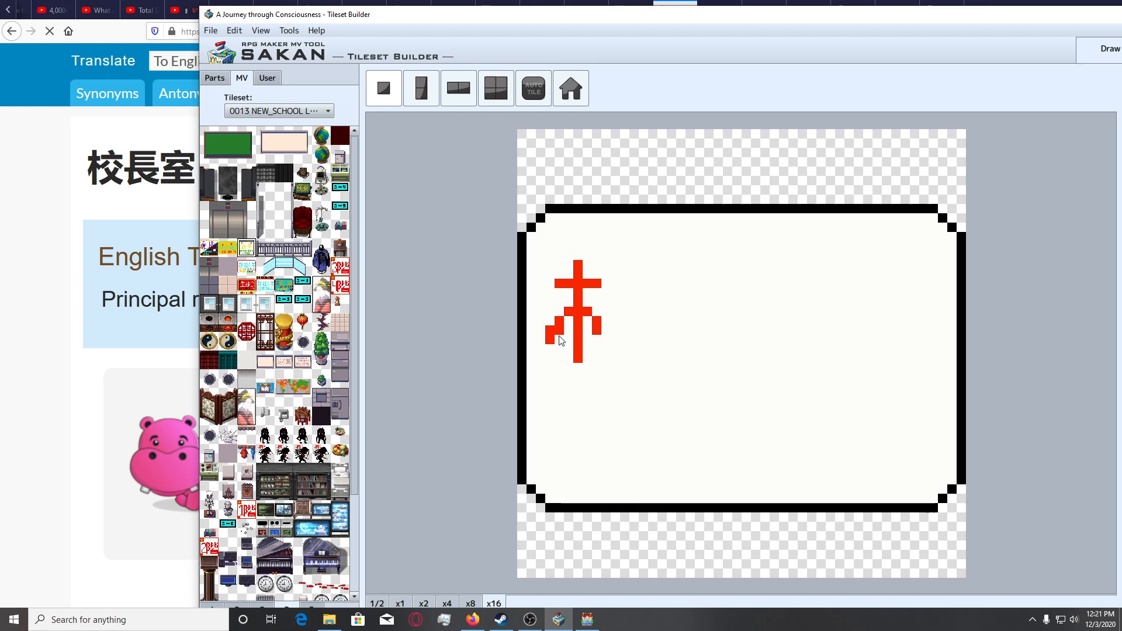
left_click(559, 331)
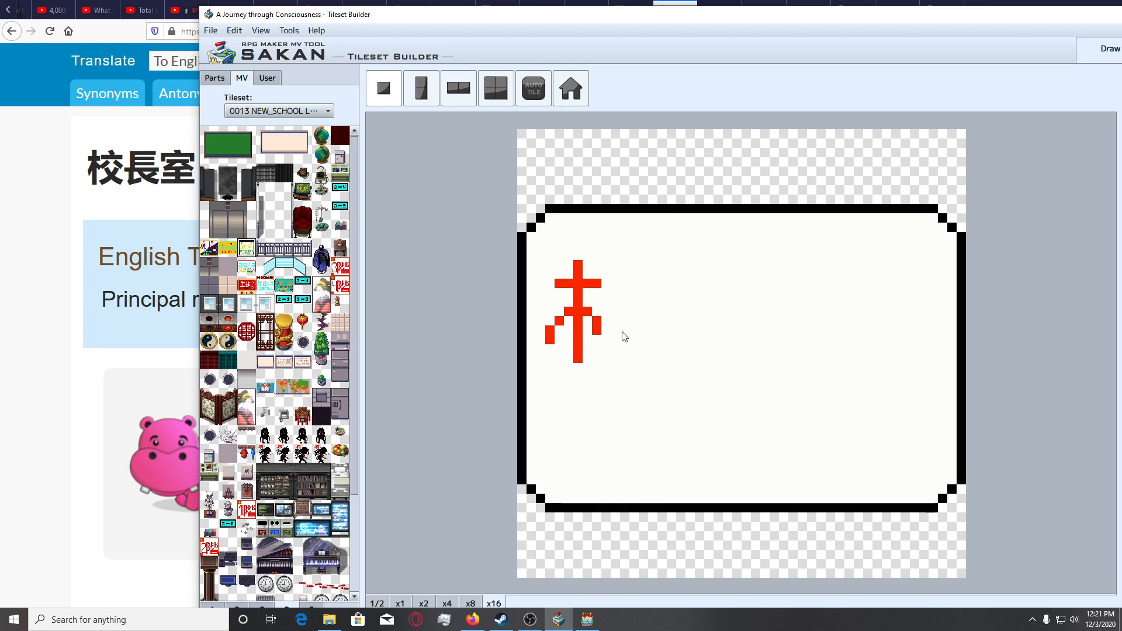
left_click(431, 604)
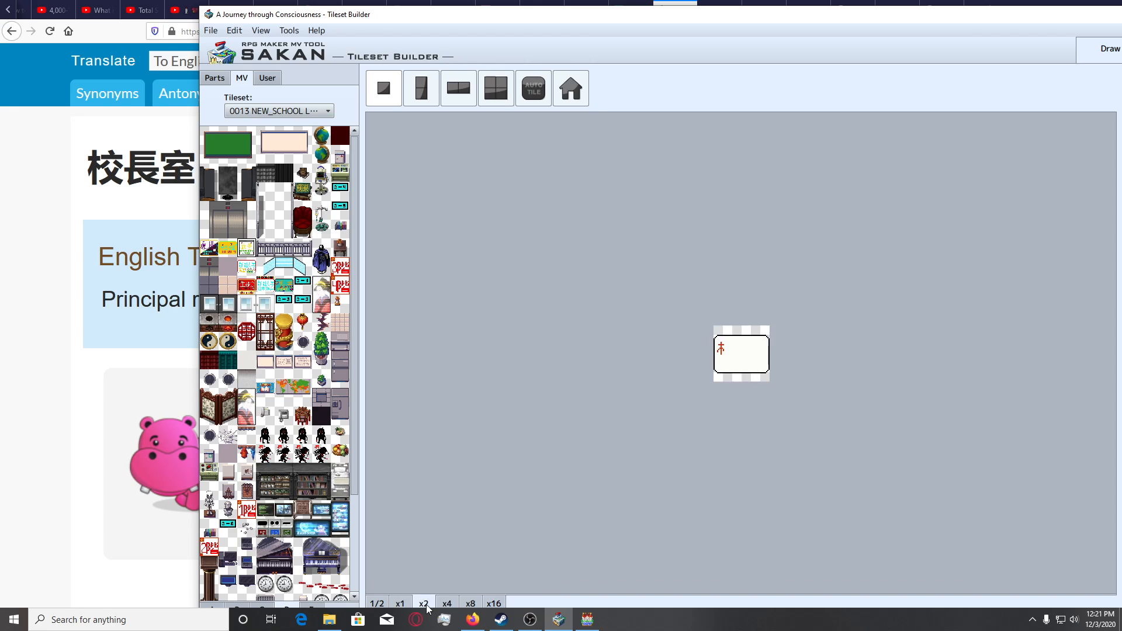
left_click(495, 603)
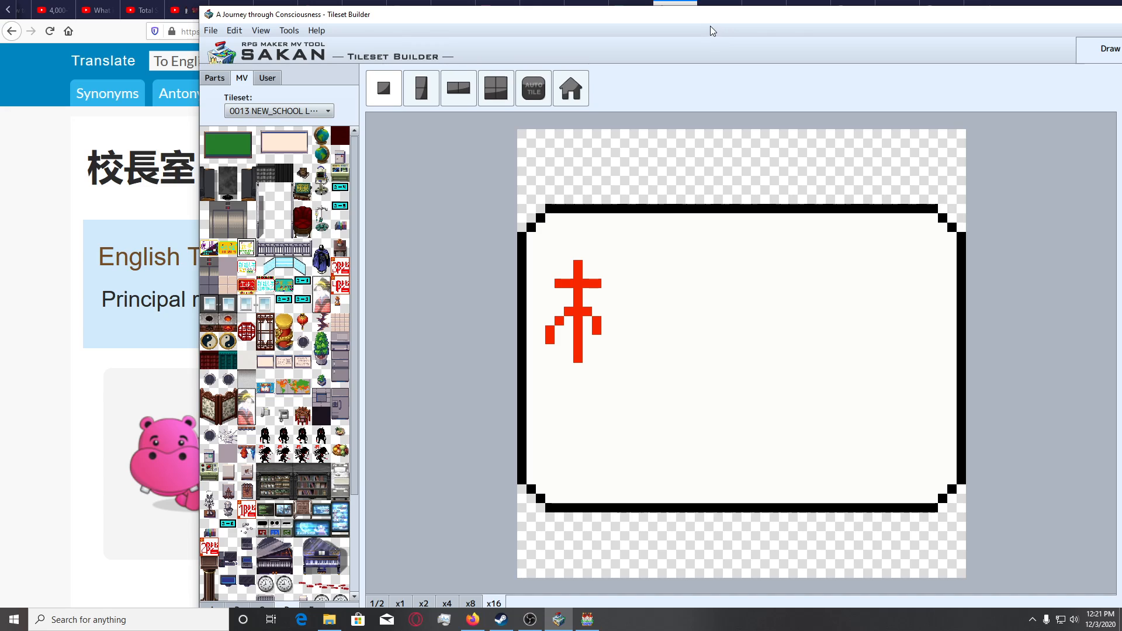
mouse_move(699, 17)
left_mouse_down()
mouse_move(695, 8)
mouse_move(699, 16)
left_mouse_up()
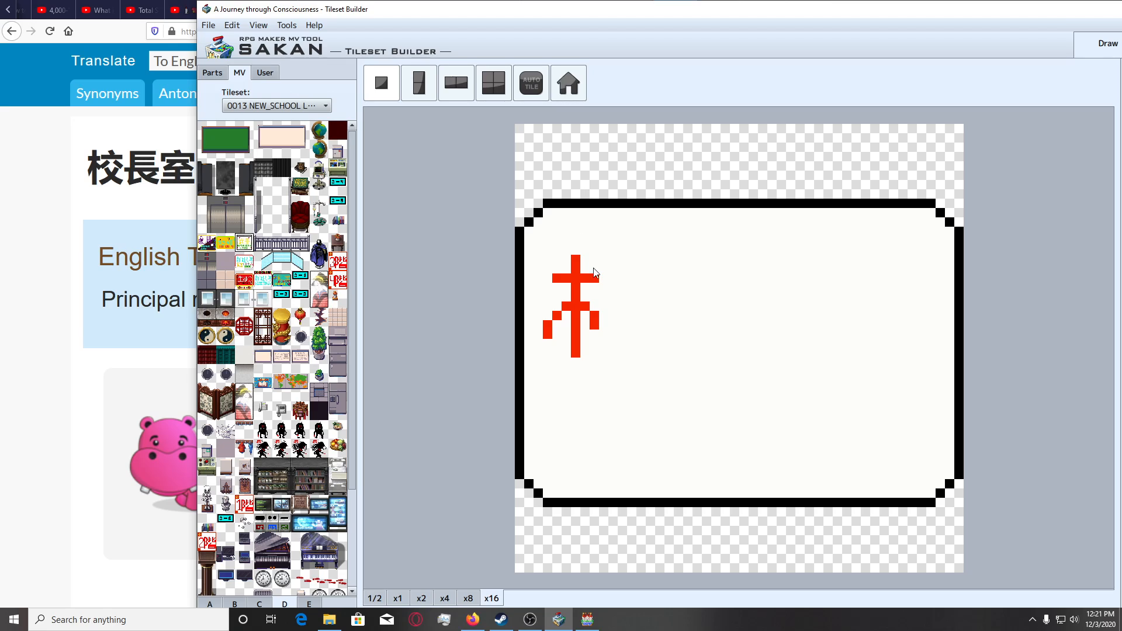
Draw the dot, horizontal bar and two short diverging strokes of the right half of 校 beside the tree radical.
left_click_drag(610, 278, 646, 278)
left_click_drag(631, 270, 622, 260)
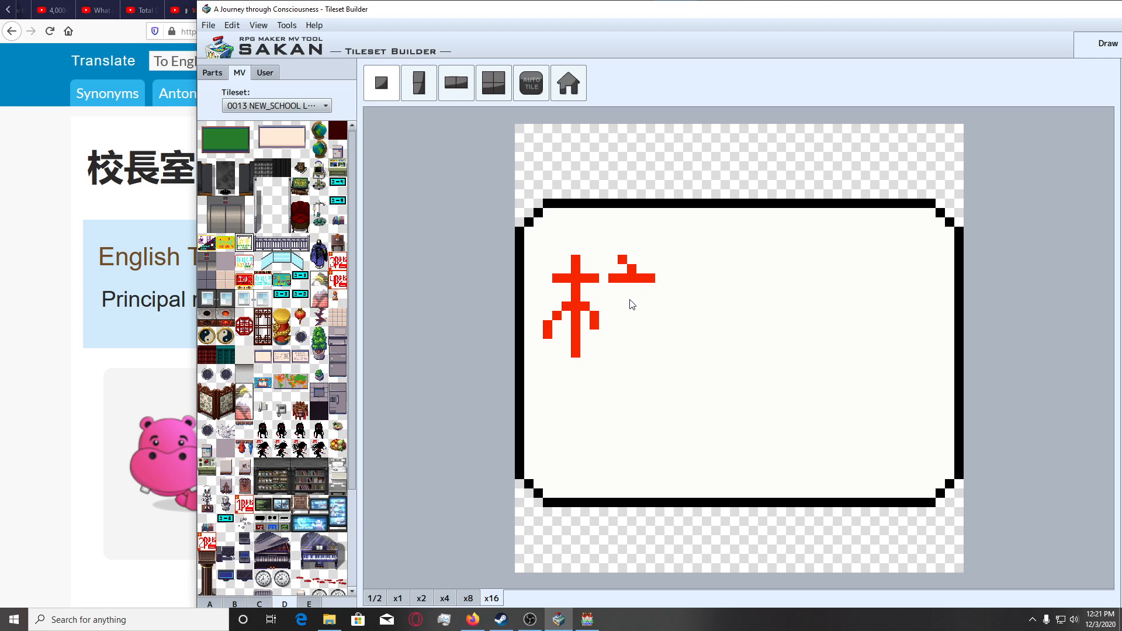
left_click_drag(613, 307, 623, 296)
left_click(641, 297)
left_click(611, 316)
left_click(651, 316)
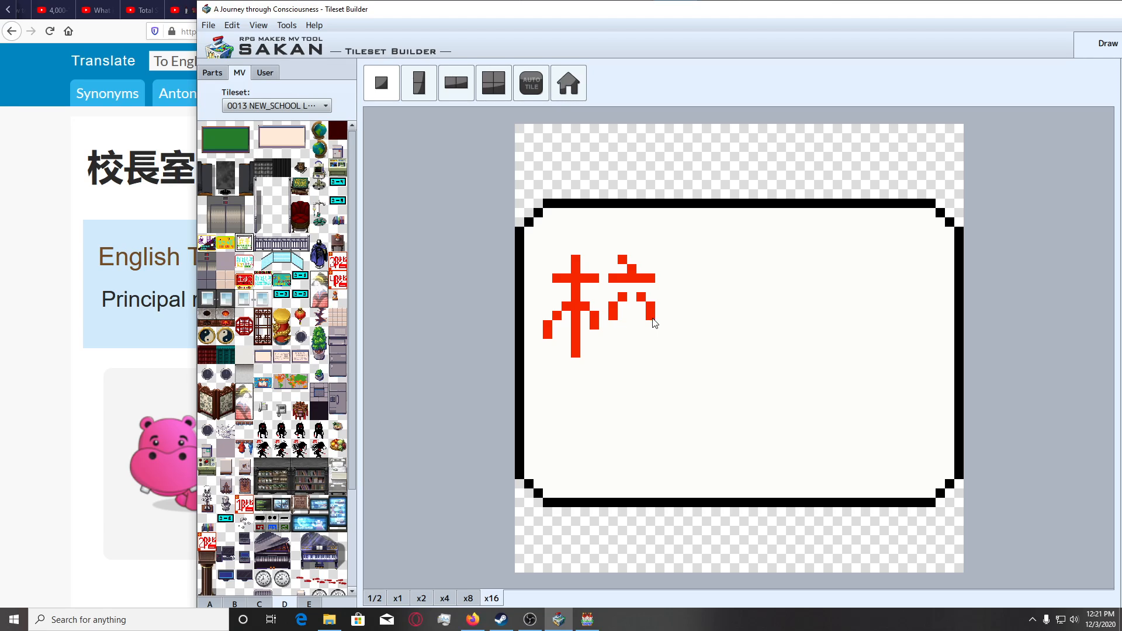
left_click(623, 326)
key("ctrl+z")
key("ctrl+z")
key("ctrl+z")
left_click(604, 315)
key("ctrl+z")
Draw the diagonal stroke falling to the lower right under the diverging strokes and check the tile at x2 and x4.
left_click_drag(632, 331, 660, 353)
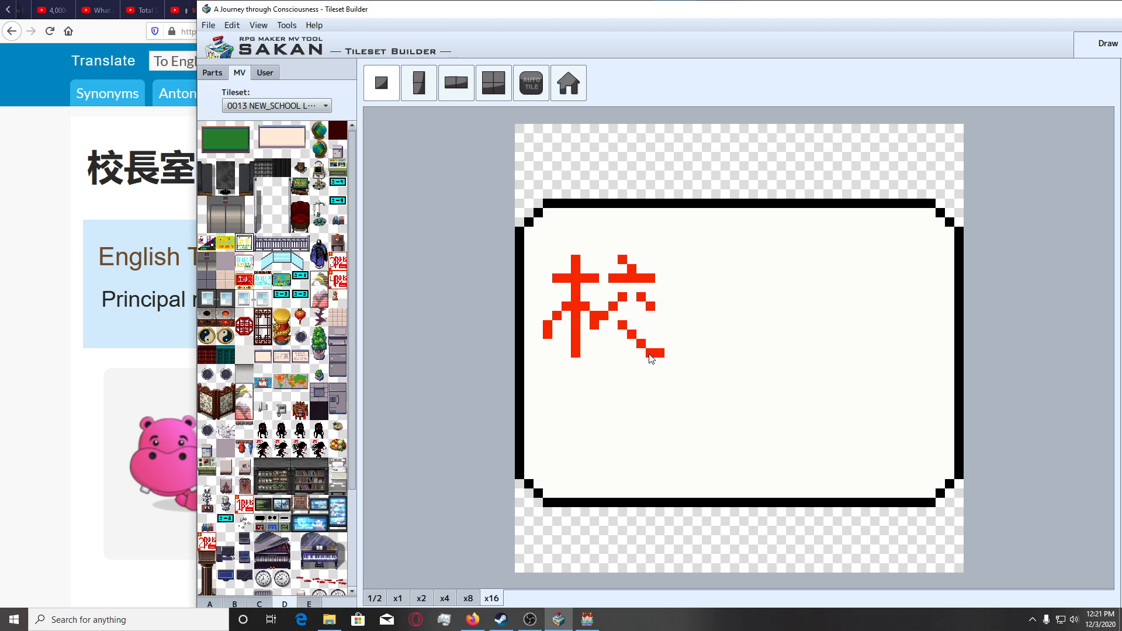
left_click(419, 601)
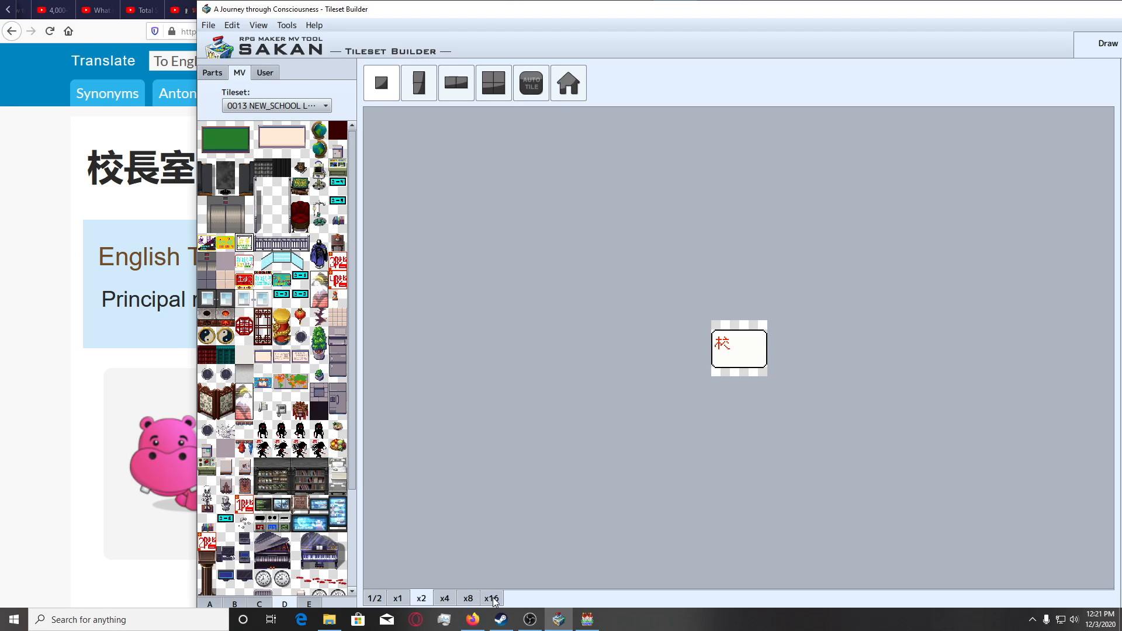
left_click(468, 598)
left_click(445, 598)
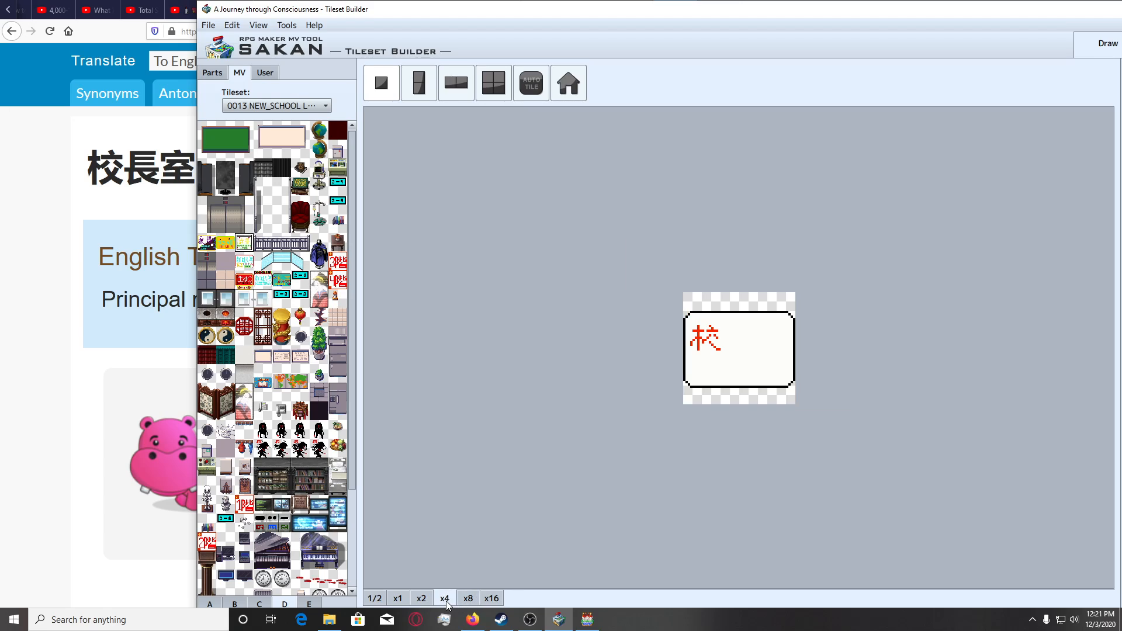
left_click(495, 599)
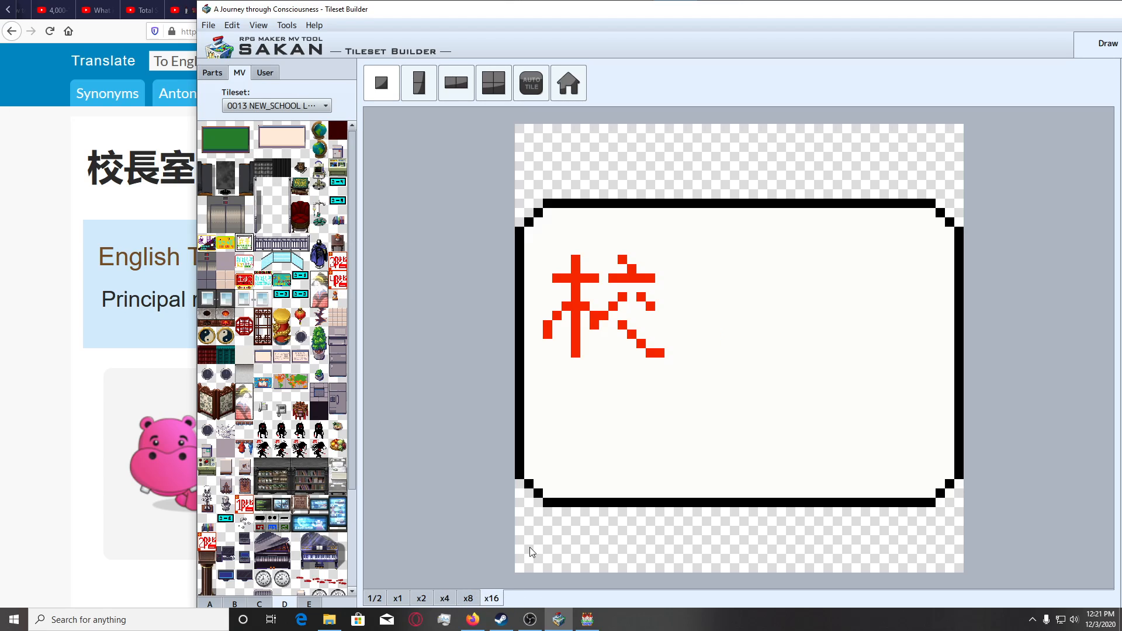
Extend the right short stroke, add the opposing crossing stroke and left foot of 校, and check the tile at x2 and x4.
left_click(658, 319)
left_click(650, 316)
left_click(650, 325)
left_click(641, 335)
left_click(623, 352)
left_click(604, 352)
left_click(422, 599)
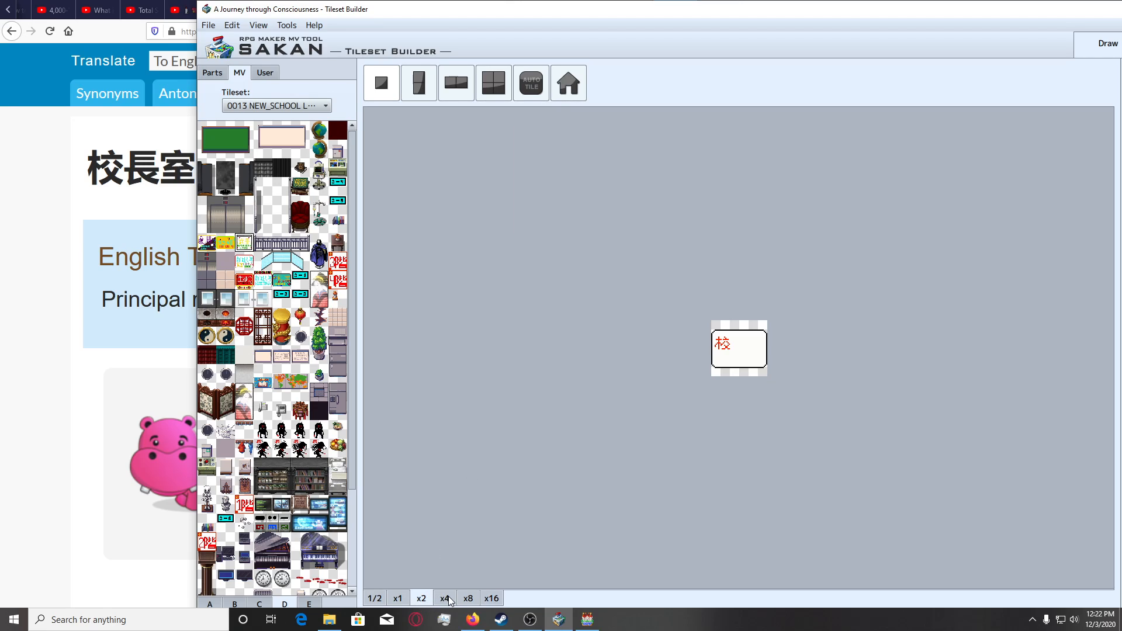
left_click(445, 598)
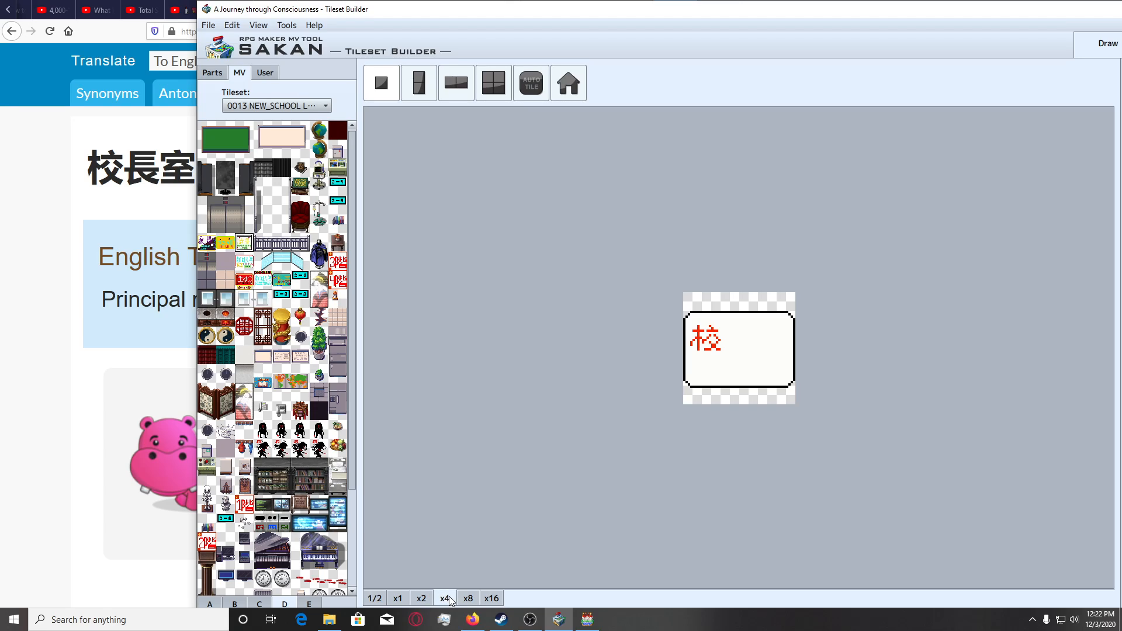
left_click(492, 600)
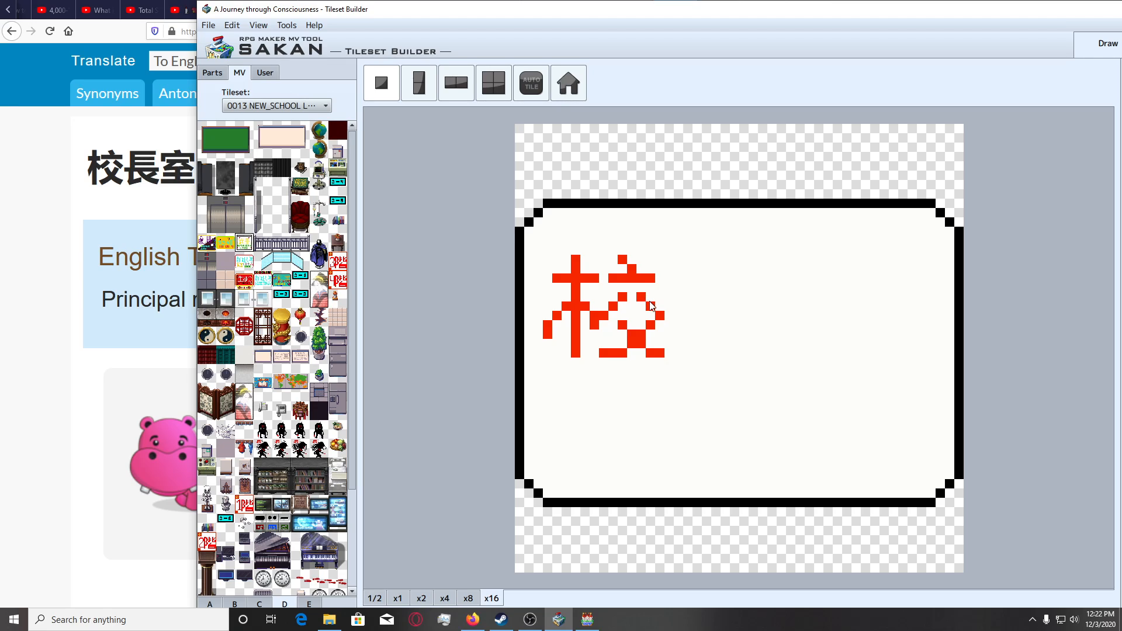
Reshape the two short diverging strokes in the right half of 校, painting over unwanted pixels with the background colour.
mouse_move(650, 304)
left_mouse_down()
mouse_move(655, 312)
mouse_move(639, 298)
mouse_move(613, 313)
left_mouse_up()
right_click(690, 326)
left_click(610, 299)
left_click(604, 304)
right_click(610, 316)
left_click(613, 307)
left_click(623, 298)
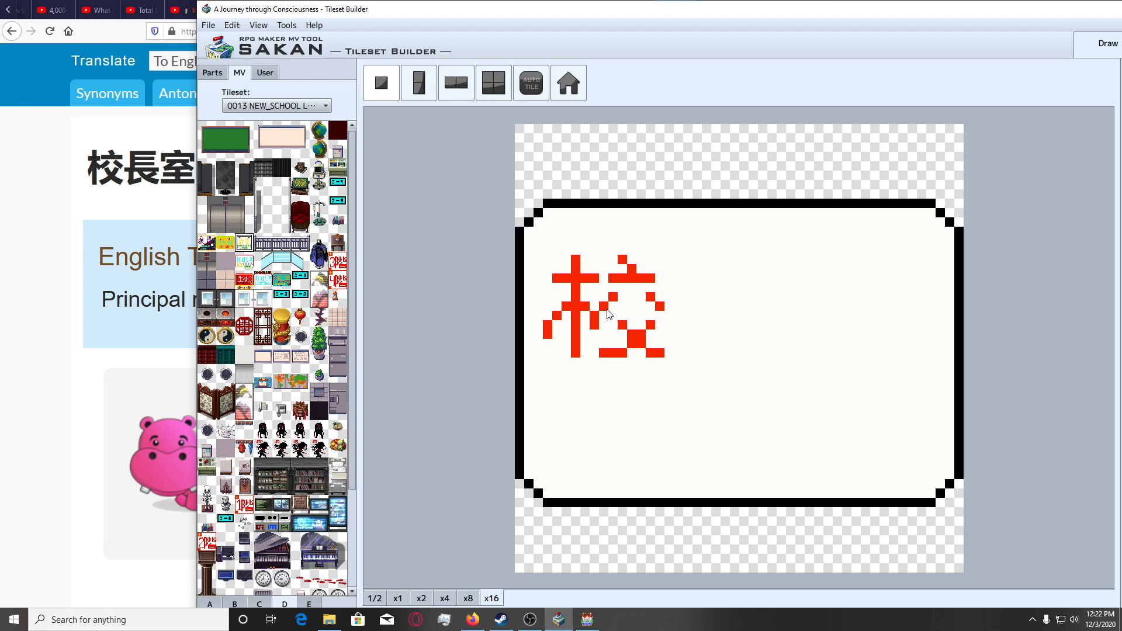
left_click(622, 298)
left_click(610, 296)
left_click(604, 303)
Thicken the crossing diagonal, extend the right foot of 校 by one pixel, and check the tile at x4.
left_click(624, 319)
left_click(669, 353)
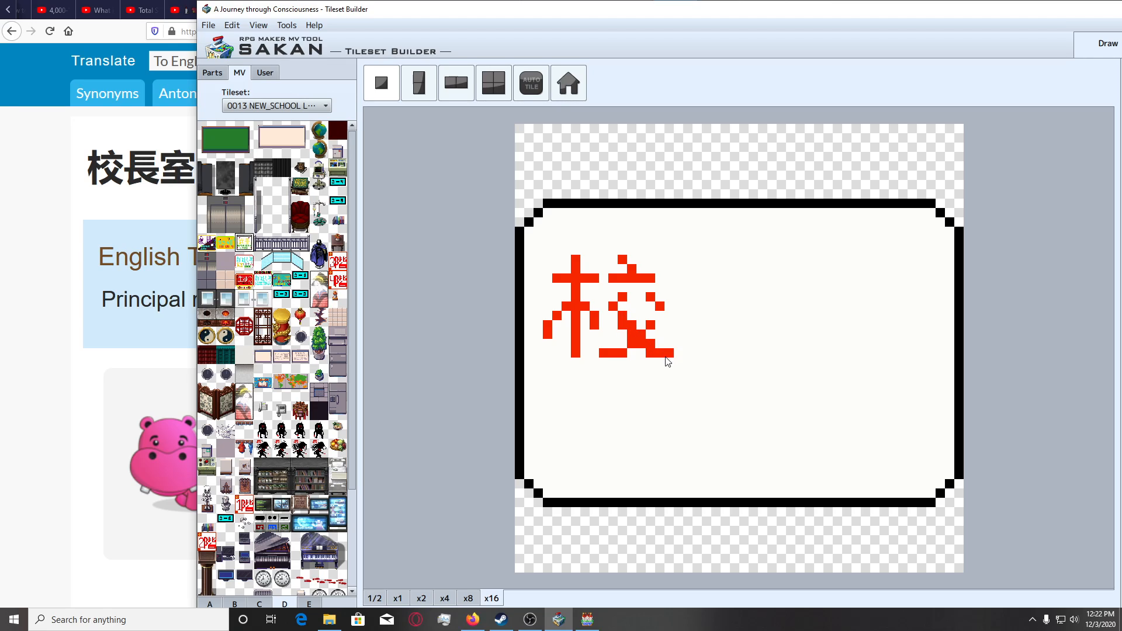
left_click(650, 321)
left_click(638, 346)
left_click(622, 316)
left_click(622, 326)
left_click(441, 599)
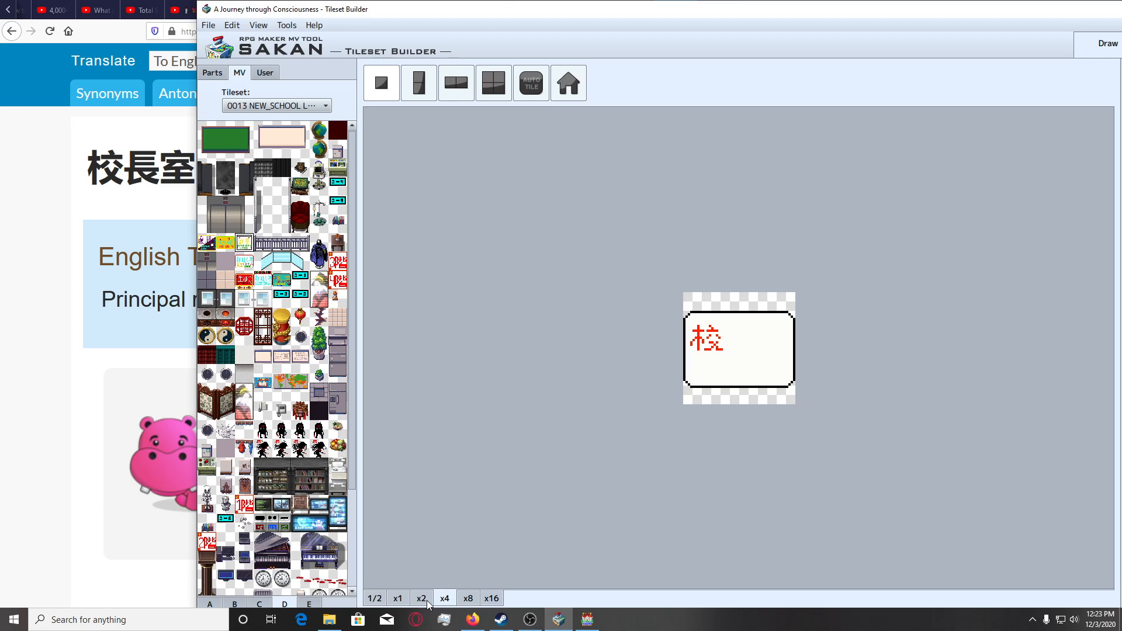
Undo the recent reshaping of the right half of 校 back to the thinner crossing strokes.
left_click(492, 598)
key("ctrl+z")
key("ctrl+z")
key("ctrl+z")
key("ctrl+z")
key("ctrl+z")
key("ctrl+z")
key("ctrl+z")
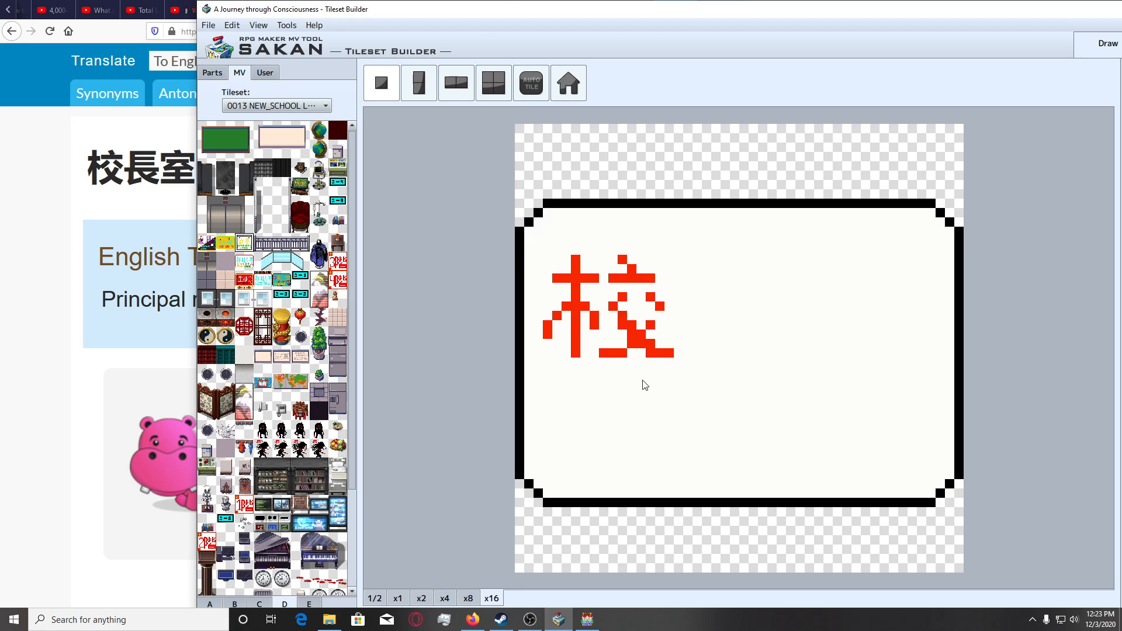
key("ctrl+z")
key("ctrl+z")
key("ctrl+z")
key("ctrl+z")
key("ctrl+z")
key("ctrl+z")
key("ctrl+z")
key("ctrl+z")
key("ctrl+z")
key("ctrl+z")
key("ctrl+z")
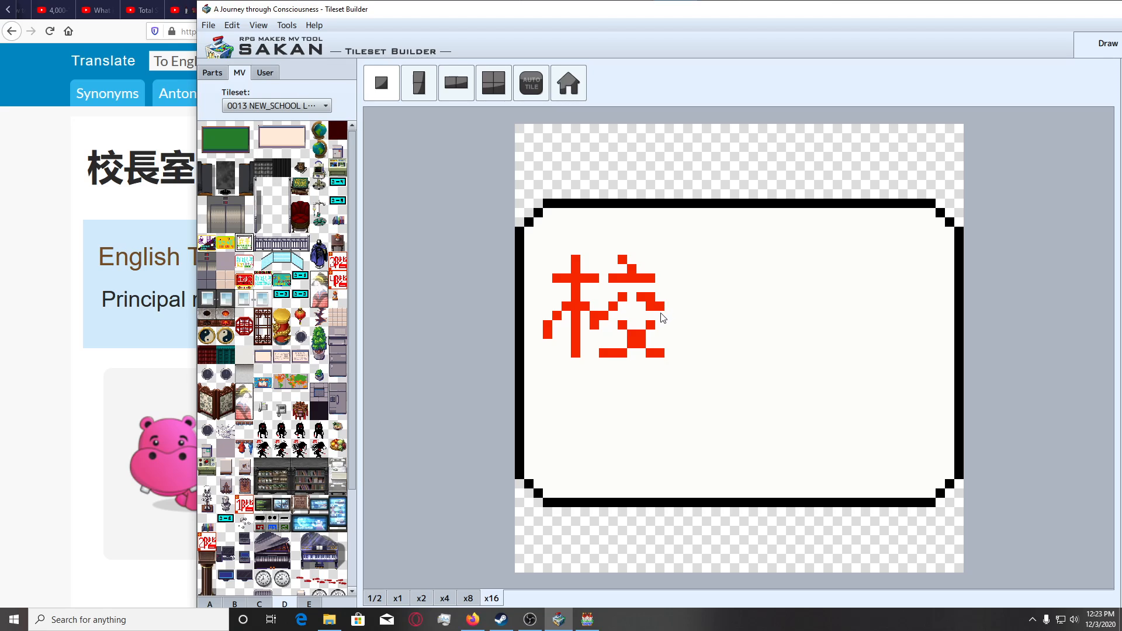
Redraw the end of the right short diverging stroke, clear its stray pixels with the background colour, and check the tile at x2 and x4.
left_click(660, 314)
right_click(670, 304)
left_click(660, 303)
left_click(652, 297)
left_click(617, 322)
left_click(616, 320)
key("ctrl+z")
left_click(431, 600)
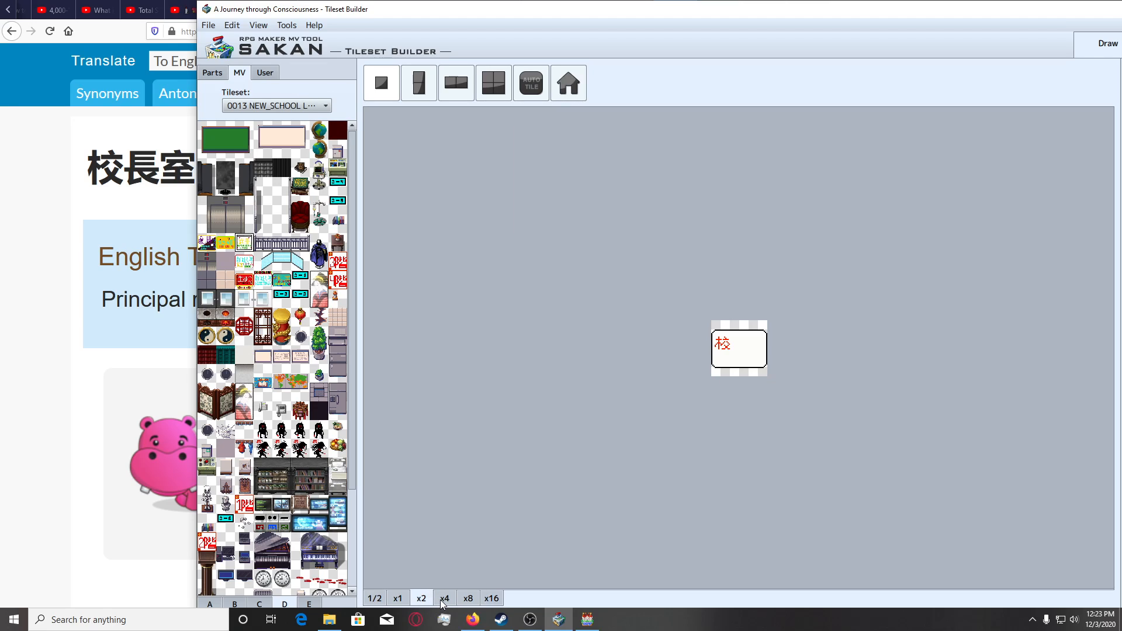
left_click(444, 602)
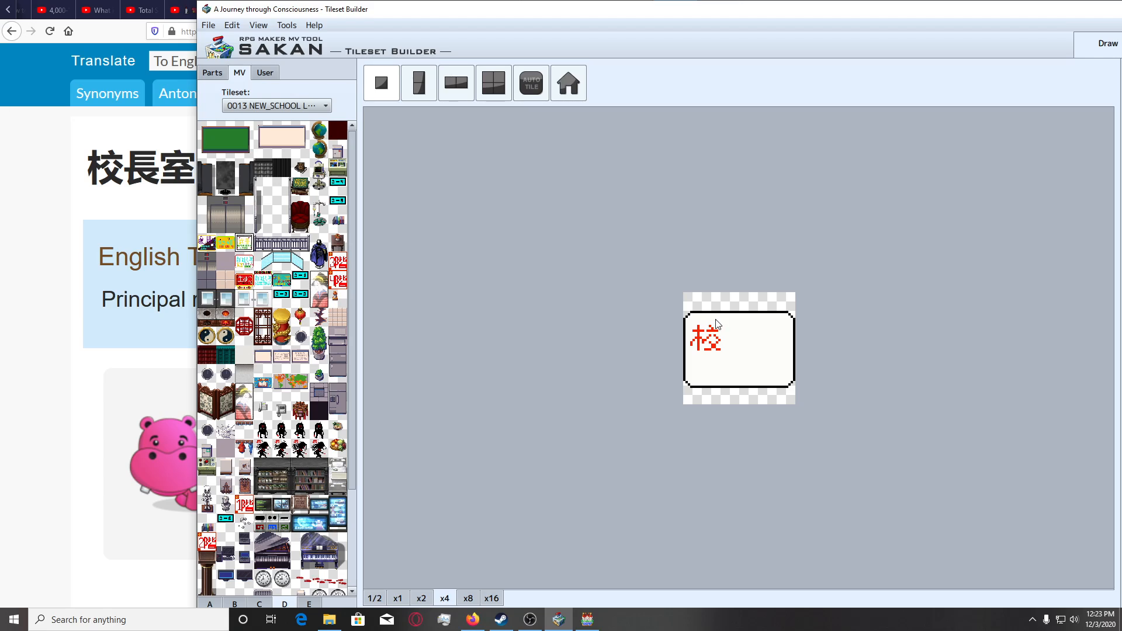
left_click(490, 600)
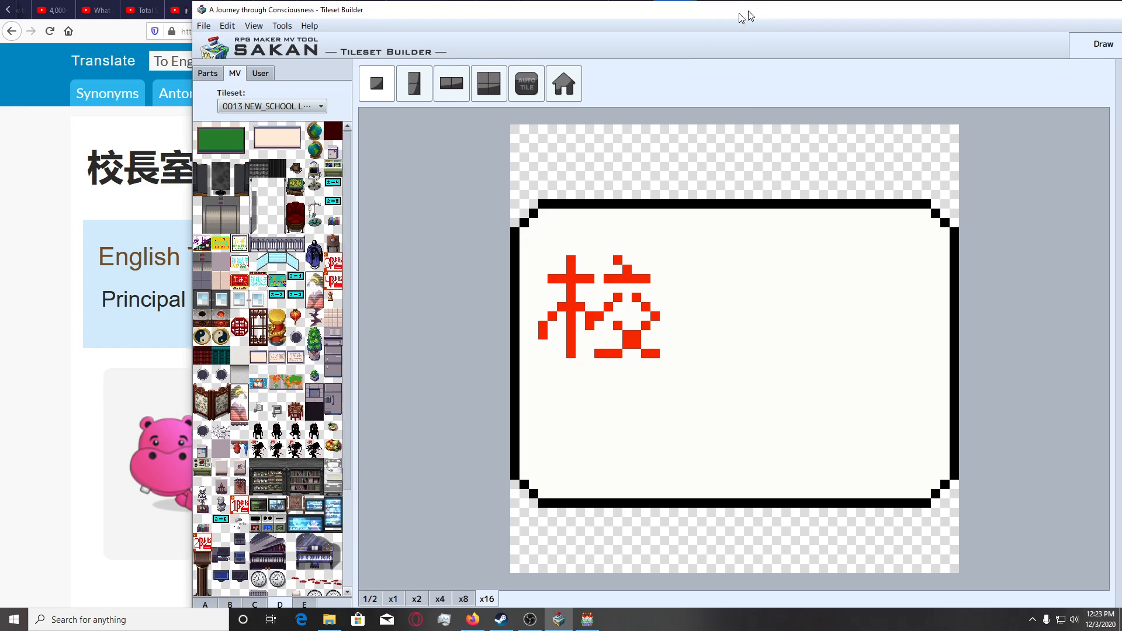
Paint over the whole right half of 校 with a 6 px pencil in the sign's background white, leaving the tree radical.
left_click_drag(743, 15, 535, 21)
left_click(1073, 201)
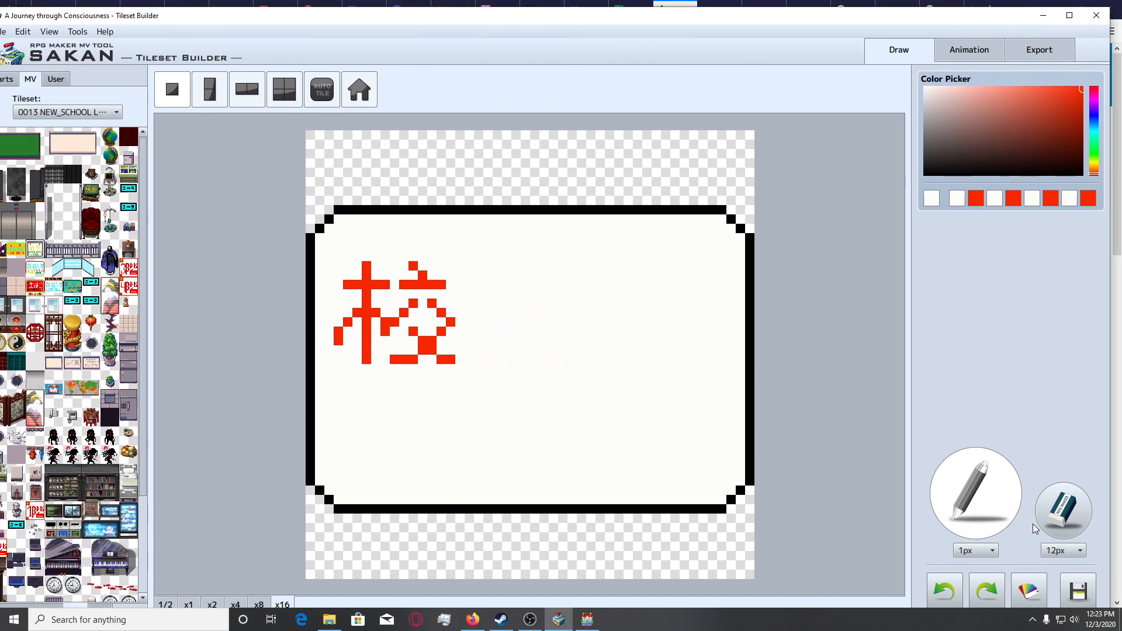
left_click(979, 551)
left_click(969, 588)
mouse_move(463, 296)
left_mouse_down()
mouse_move(436, 306)
mouse_move(428, 351)
mouse_move(484, 312)
left_mouse_up()
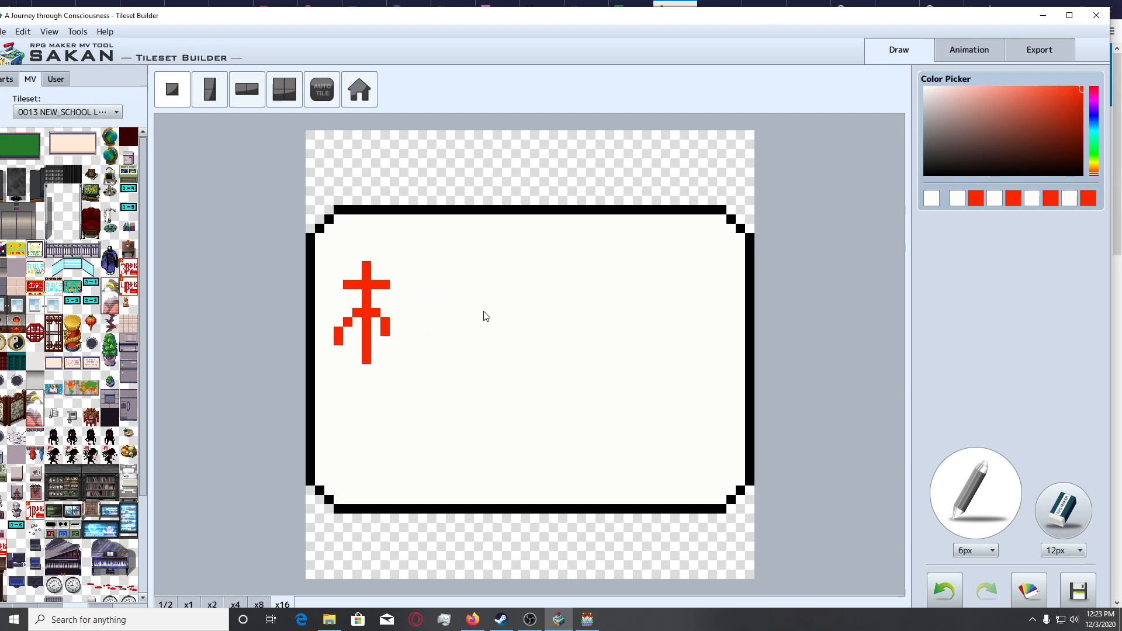
Set the pencil to 1 px and red, with the translated characters in view beside the canvas.
left_click_drag(763, 21, 883, 23)
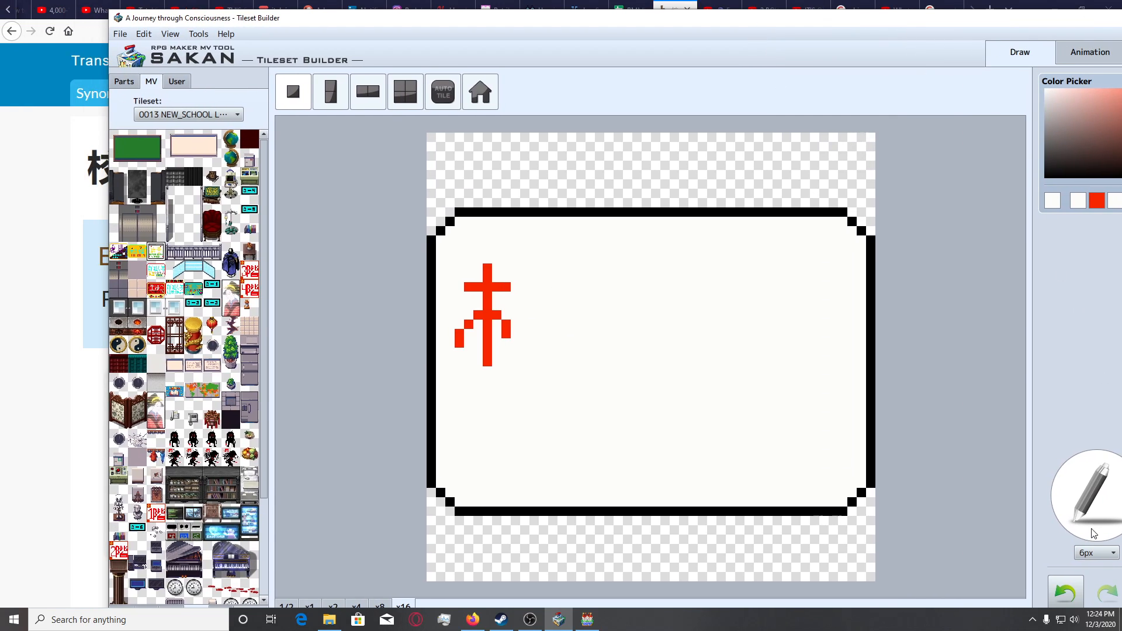
left_click(1095, 553)
left_click(1085, 567)
left_click(1098, 204)
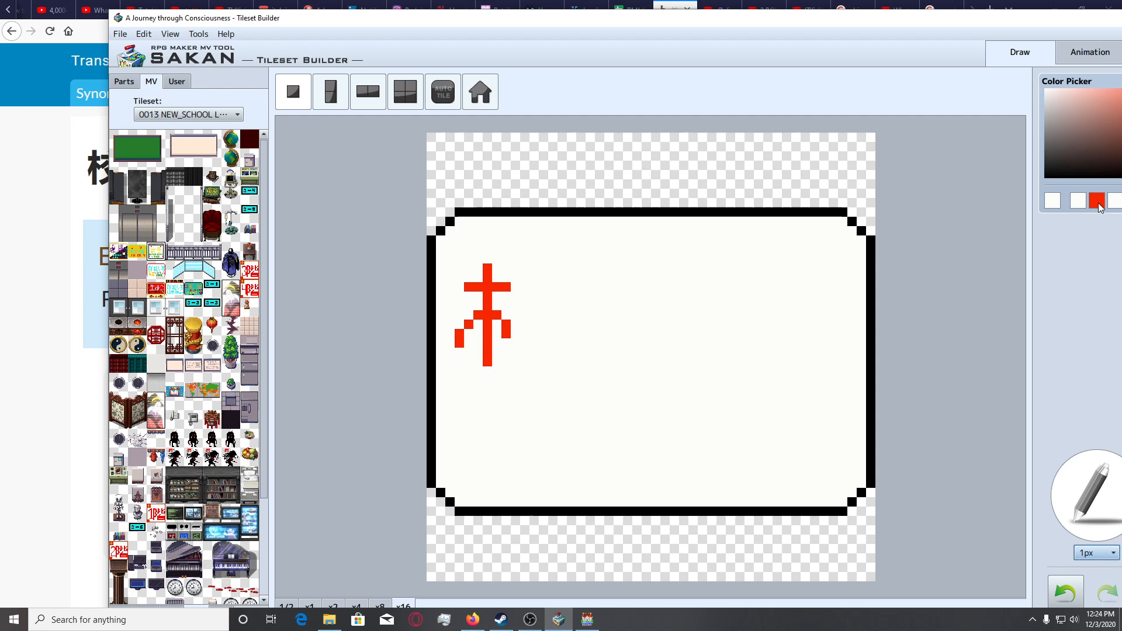
mouse_move(751, 21)
left_mouse_down()
mouse_move(861, 18)
mouse_move(770, 15)
left_mouse_up()
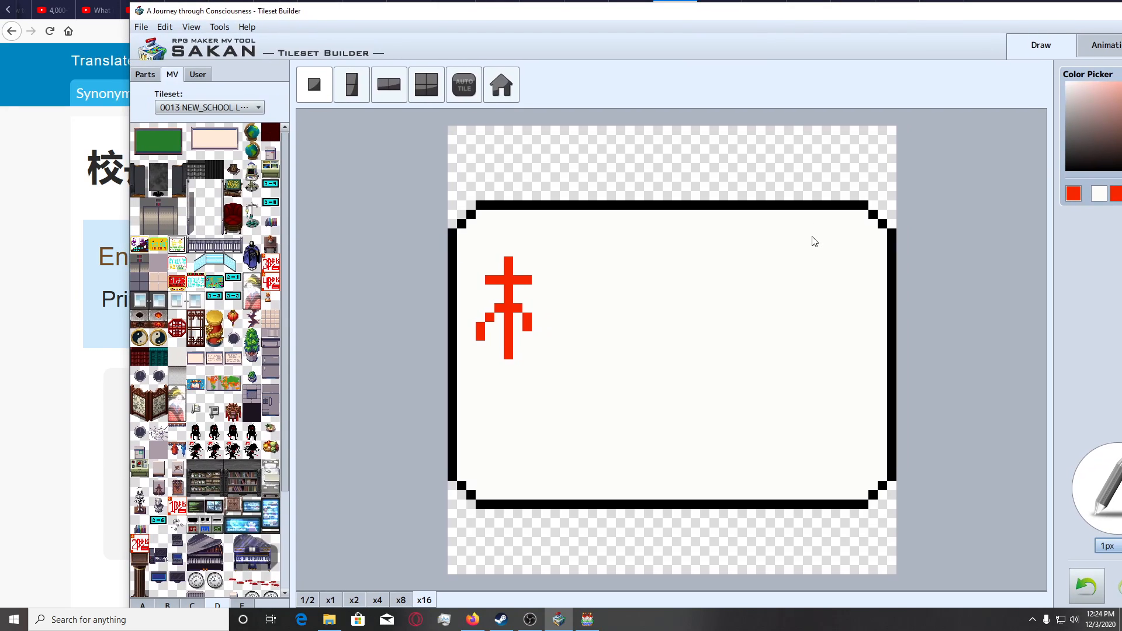
Draw the horizontal bar of the right half of 校 slightly higher than the radical's bar, with its dot stroke above.
left_click(555, 308)
left_click(564, 299)
left_click_drag(558, 275, 594, 275)
key("ctrl+z")
mouse_move(558, 272)
left_mouse_down()
mouse_move(592, 271)
mouse_move(565, 257)
left_mouse_up()
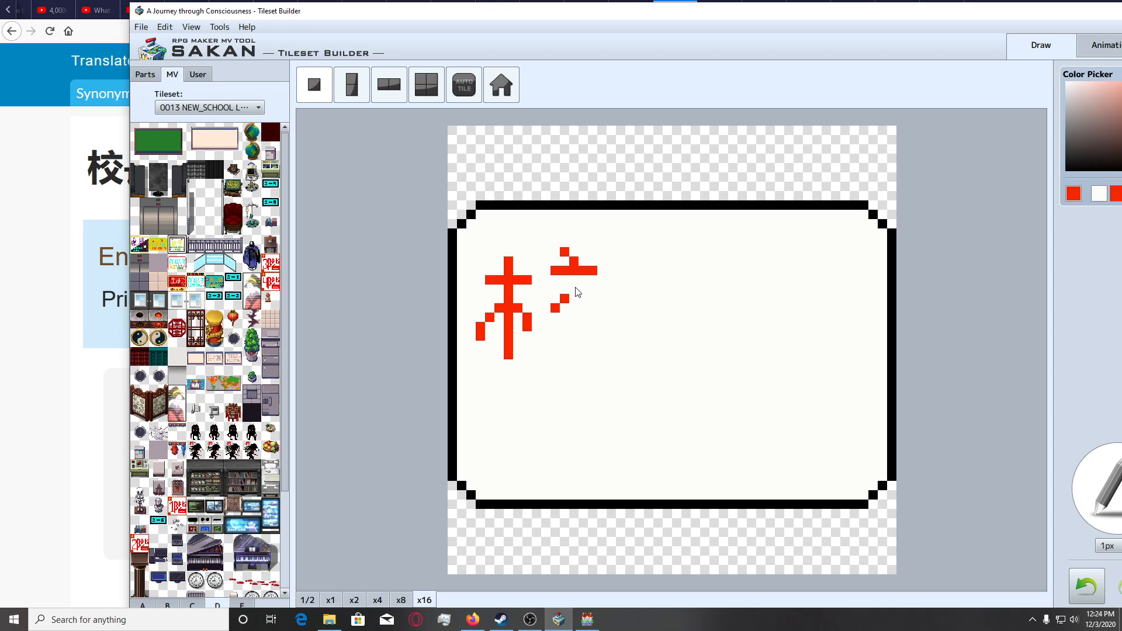
left_click_drag(587, 296, 596, 307)
left_click(545, 317)
left_click(600, 317)
key("ctrl+z")
key("ctrl+z")
key("ctrl+z")
left_click(564, 250)
Replace the pixels under the bar with two symmetrical three-pixel strokes diverging down to the left and right.
right_click(573, 296)
left_click(564, 298)
left_click(556, 307)
right_click(564, 273)
left_click(565, 289)
left_click(557, 291)
key("ctrl+z")
left_click(557, 298)
left_click(583, 289)
left_click(592, 299)
left_click(546, 308)
left_click(602, 308)
Draw the lower crossing strokes of 校 beneath the diverging pair, with a flat foot extending to the right.
left_click(558, 317)
key("ctrl+z")
left_click(558, 322)
key("ctrl+z")
left_click(558, 328)
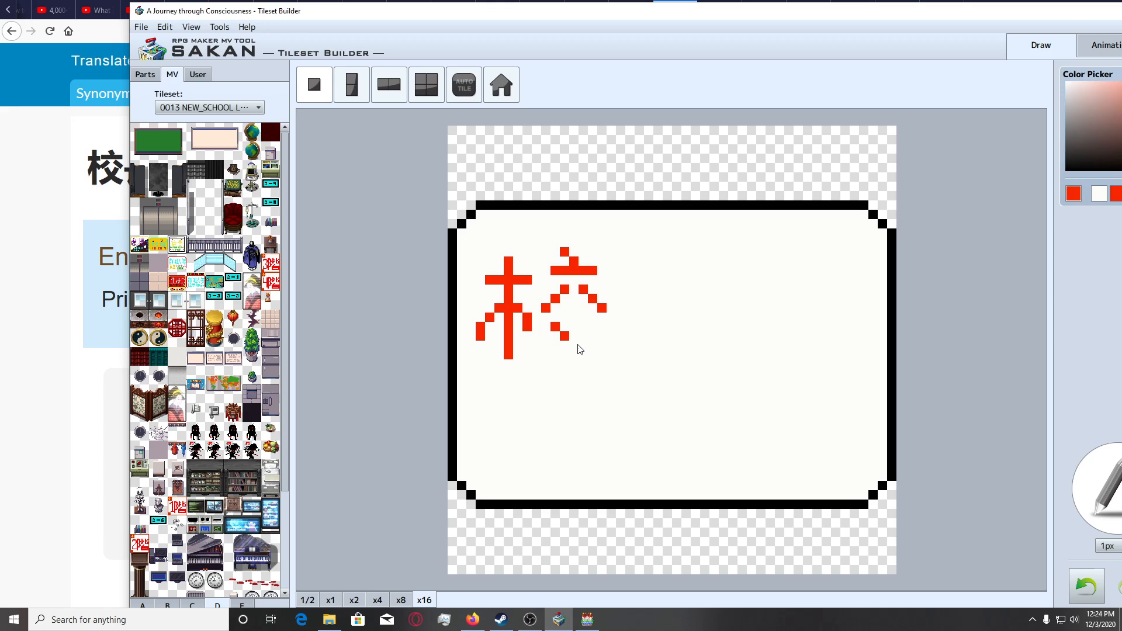
left_click(576, 347)
left_click(582, 353)
left_click(593, 354)
left_click(611, 355)
left_click(591, 326)
Add the flat left foot of 校, trim both feet to similar lengths with the background colour, and check the tile at x4.
left_click(565, 354)
left_click(554, 355)
left_click(537, 355)
right_click(646, 368)
left_click(602, 356)
left_click(611, 356)
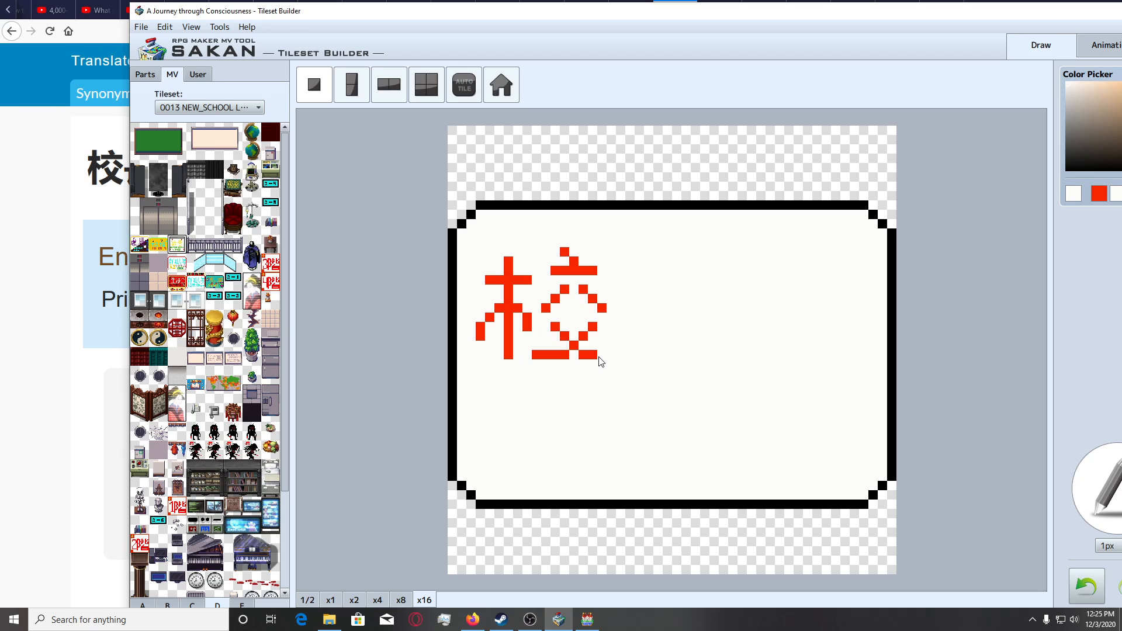
right_click(594, 355)
left_click(603, 355)
right_click(526, 347)
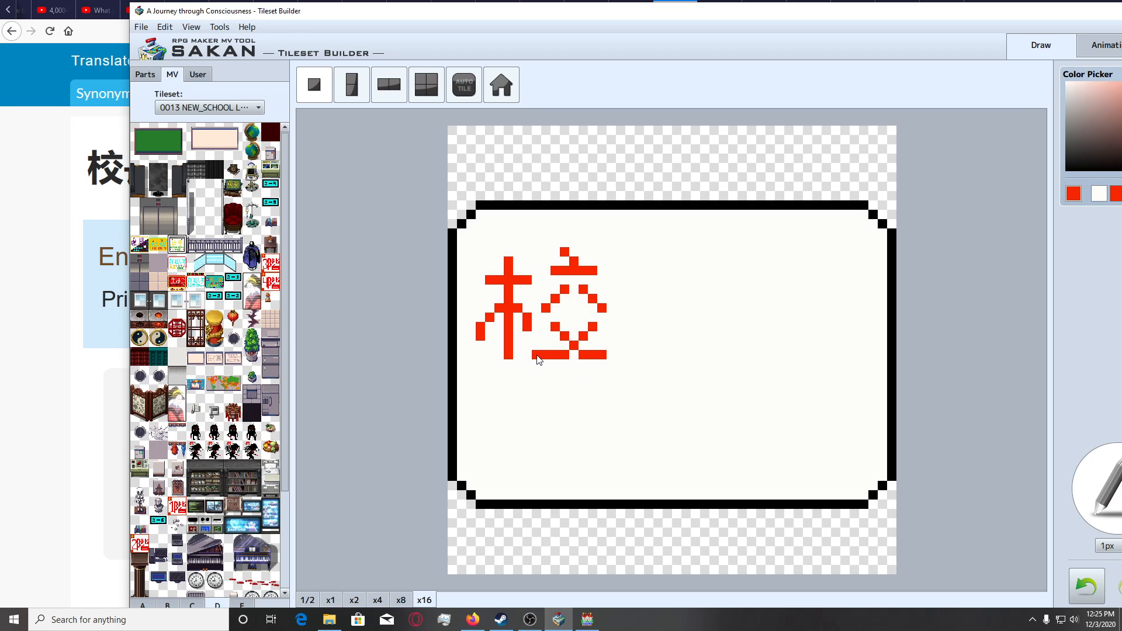
left_click(537, 354)
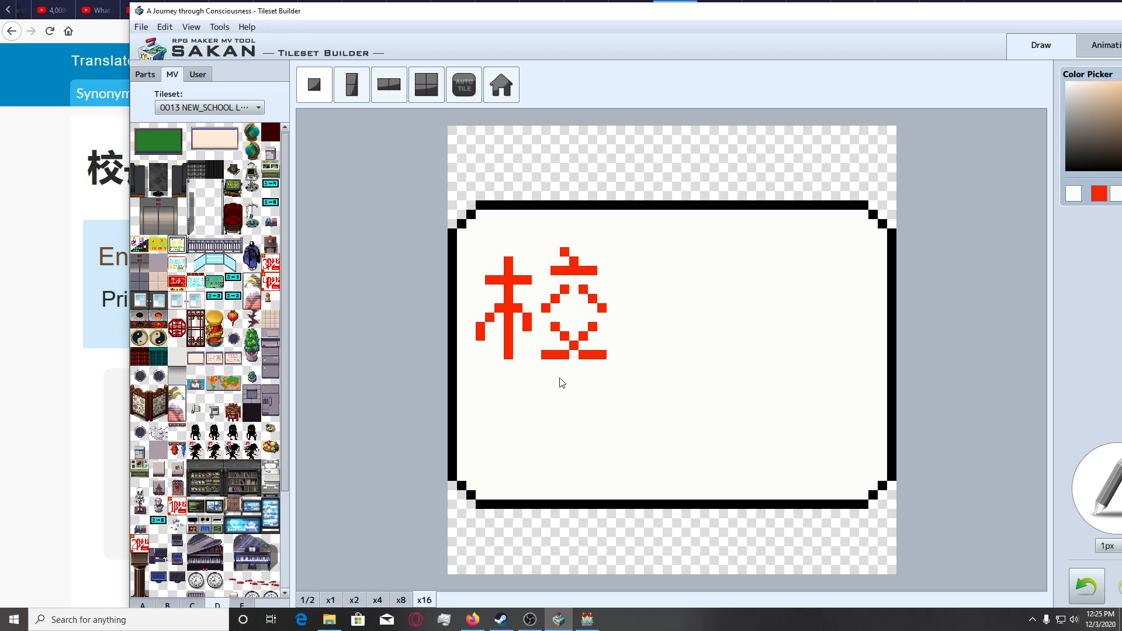
left_click(378, 600)
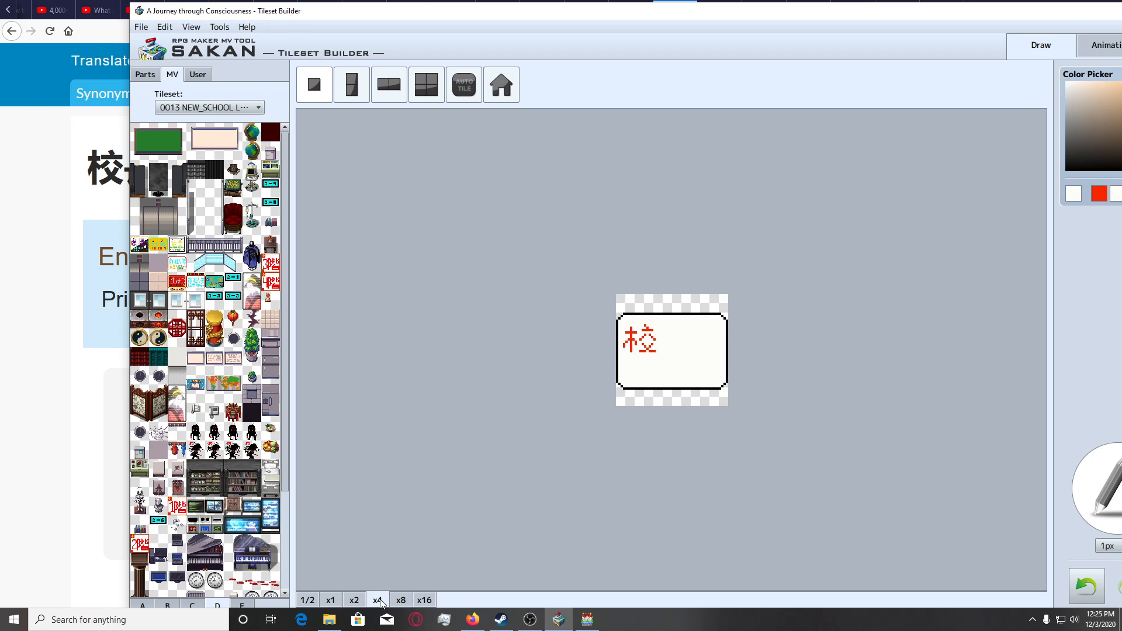
left_click(431, 601)
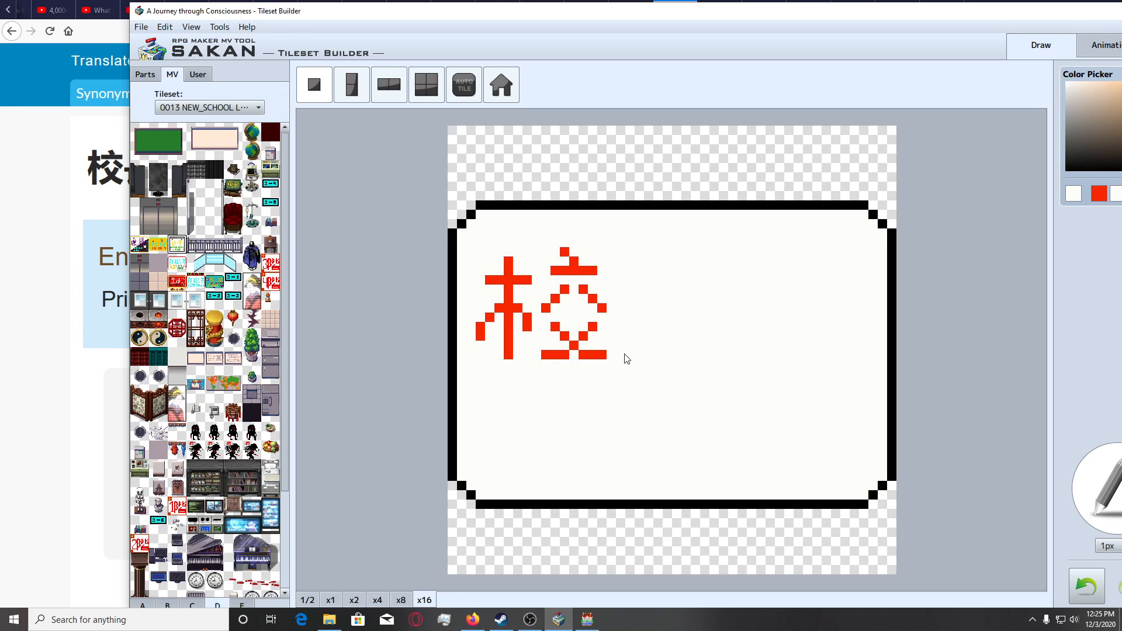
Try thickening the crossing strokes of 校 and bridging the gap between its feet with extra red pixels, comparing at x4.
right_click(593, 329)
left_click(590, 336)
left_click(555, 337)
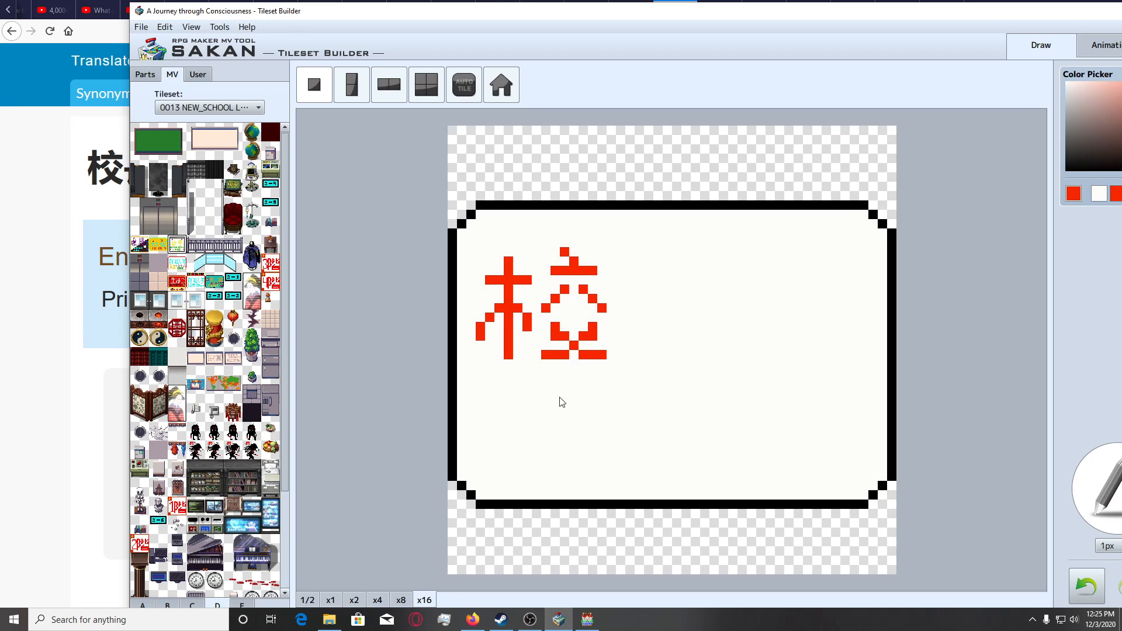
key("ctrl+z")
left_click(566, 328)
left_click(576, 355)
left_click(374, 600)
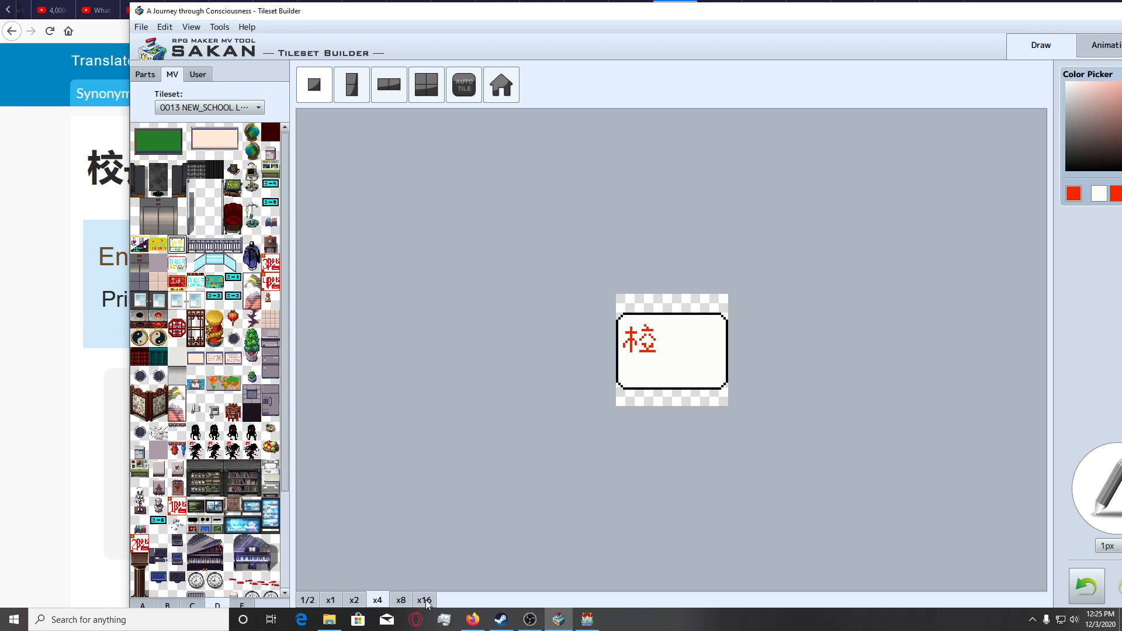
left_click(424, 600)
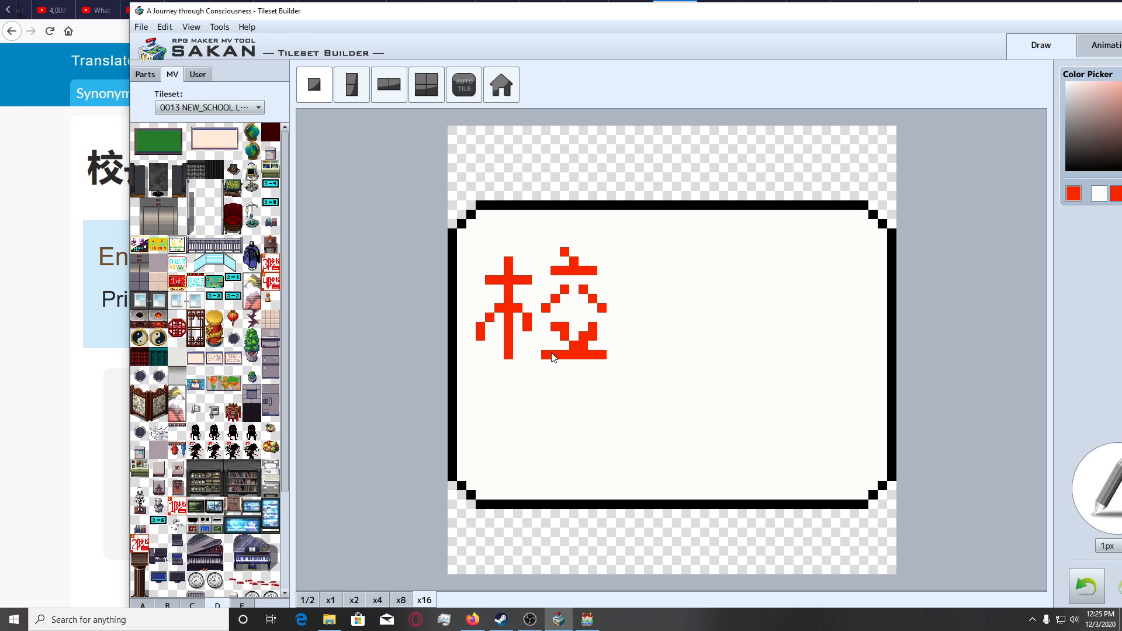
left_click(376, 601)
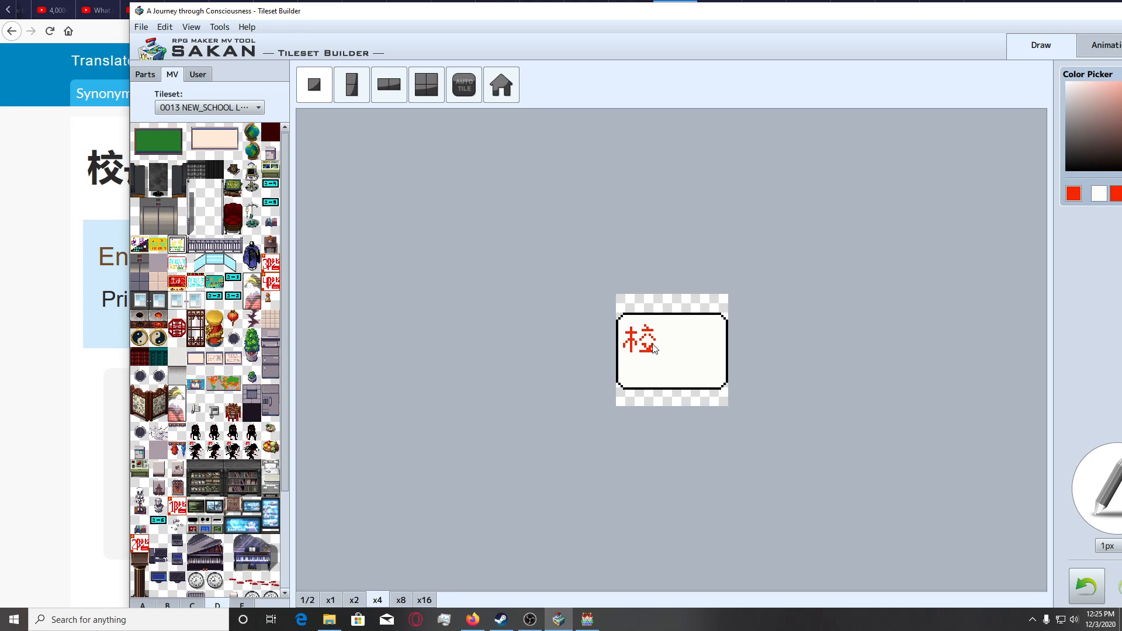
left_click(419, 601)
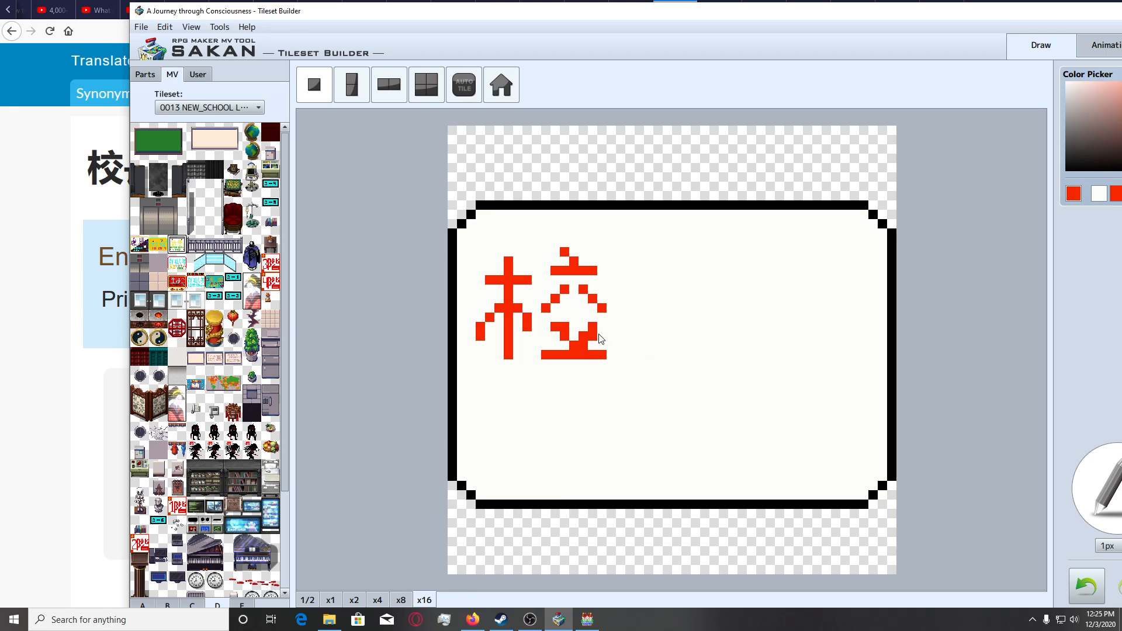
left_click(603, 327)
left_click(377, 601)
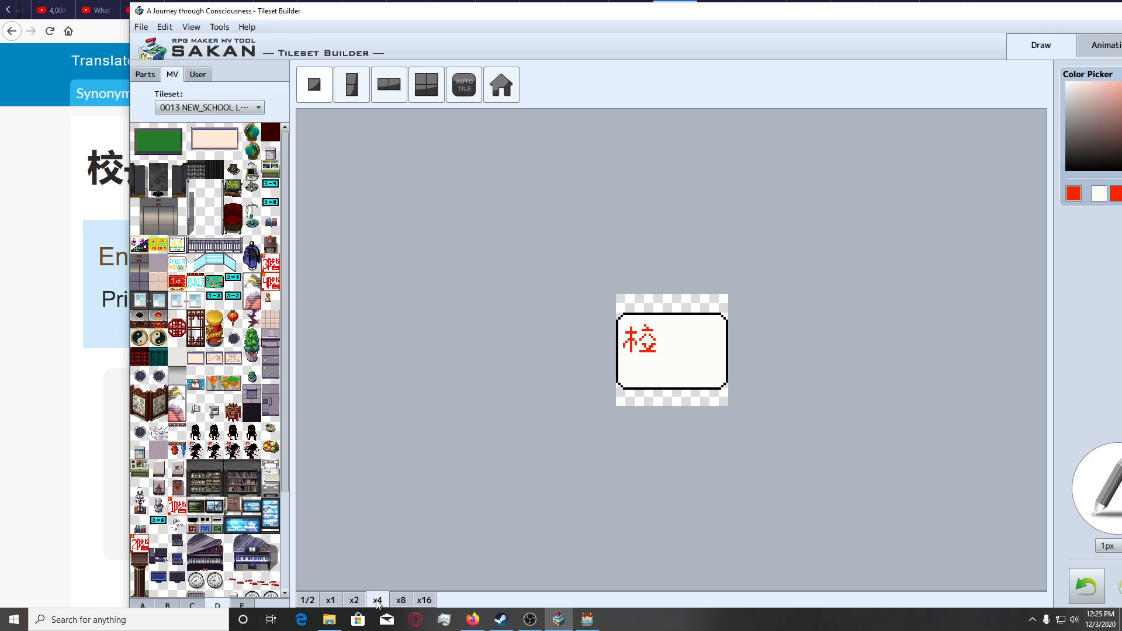
Undo the extra red pixels added to the crossing strokes and feet of 校.
left_click(425, 601)
key("ctrl+z")
key("ctrl+z")
key("ctrl+z")
key("ctrl+z")
key("ctrl+z")
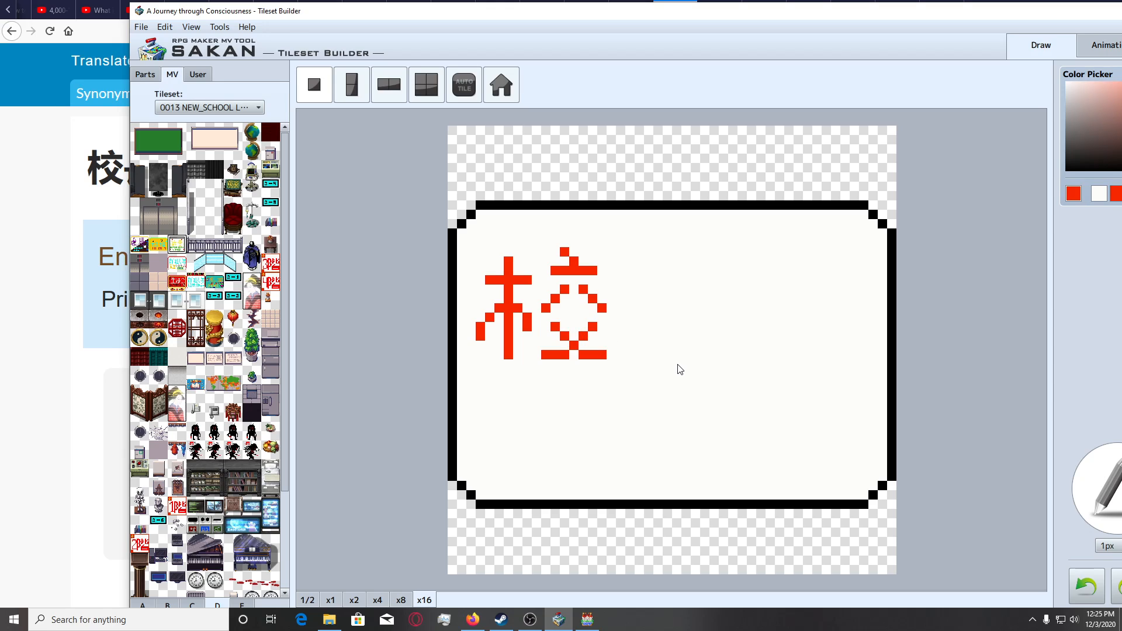
Add red pixels to the right arm and lower crossing of 校, trim with the background colour, and check the tile at x4.
left_click(562, 318)
key("ctrl+z")
left_click(556, 319)
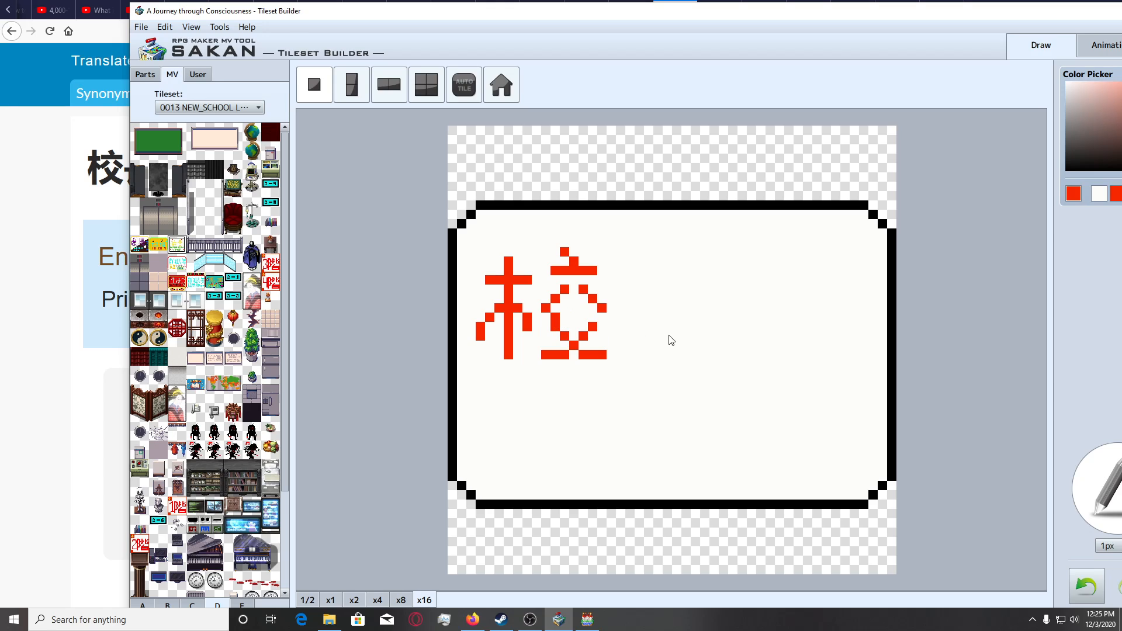
left_click(601, 326)
left_click(585, 349)
right_click(594, 367)
left_click(582, 357)
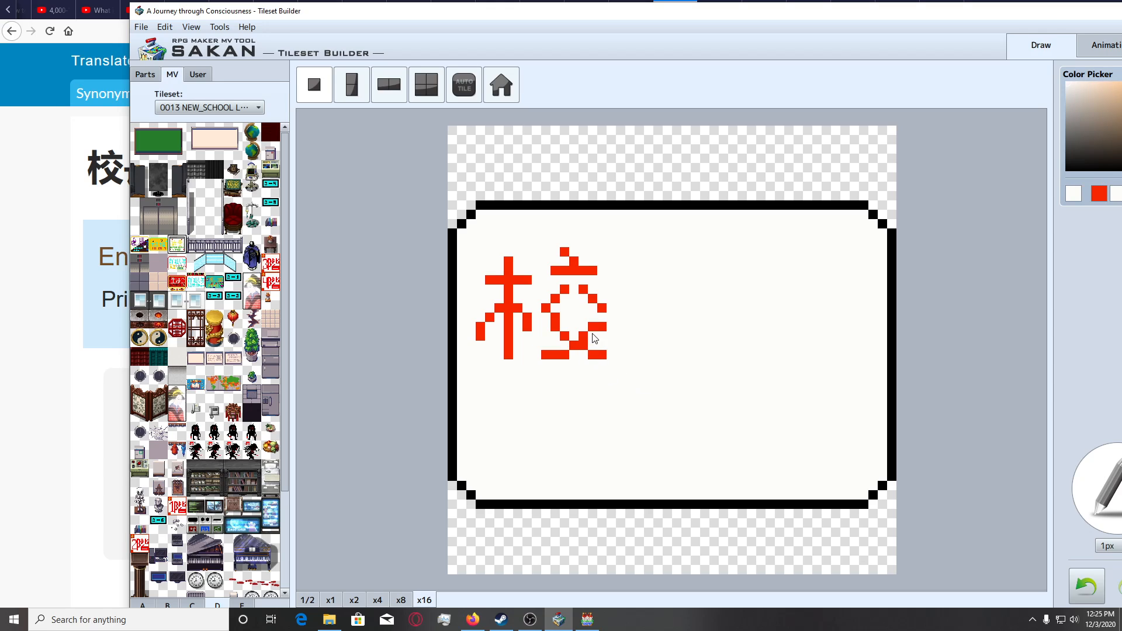
left_click(374, 602)
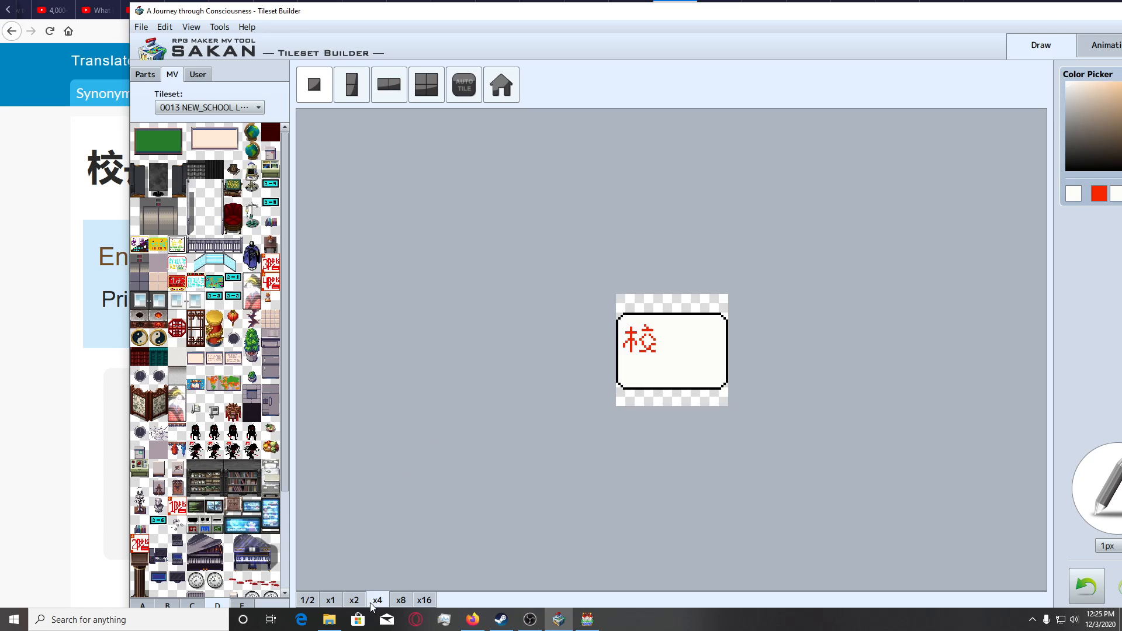
left_click(427, 602)
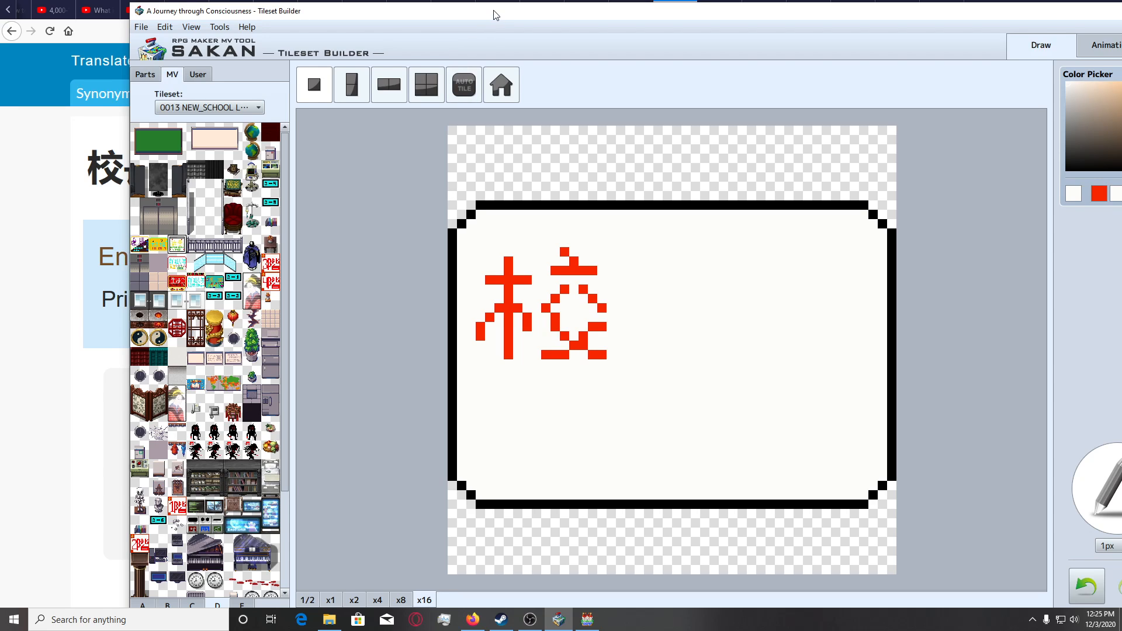
Start 長 beside 校 with a long red horizontal stroke and a tall vertical crossing it near its left end.
left_click_drag(494, 15, 525, 17)
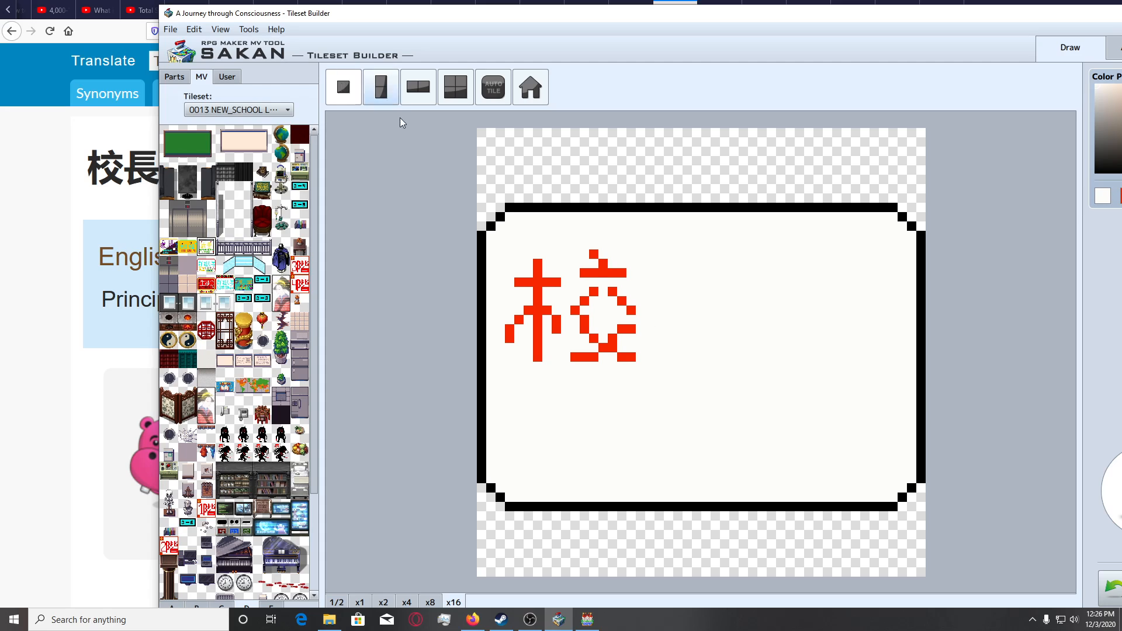
right_click(621, 331)
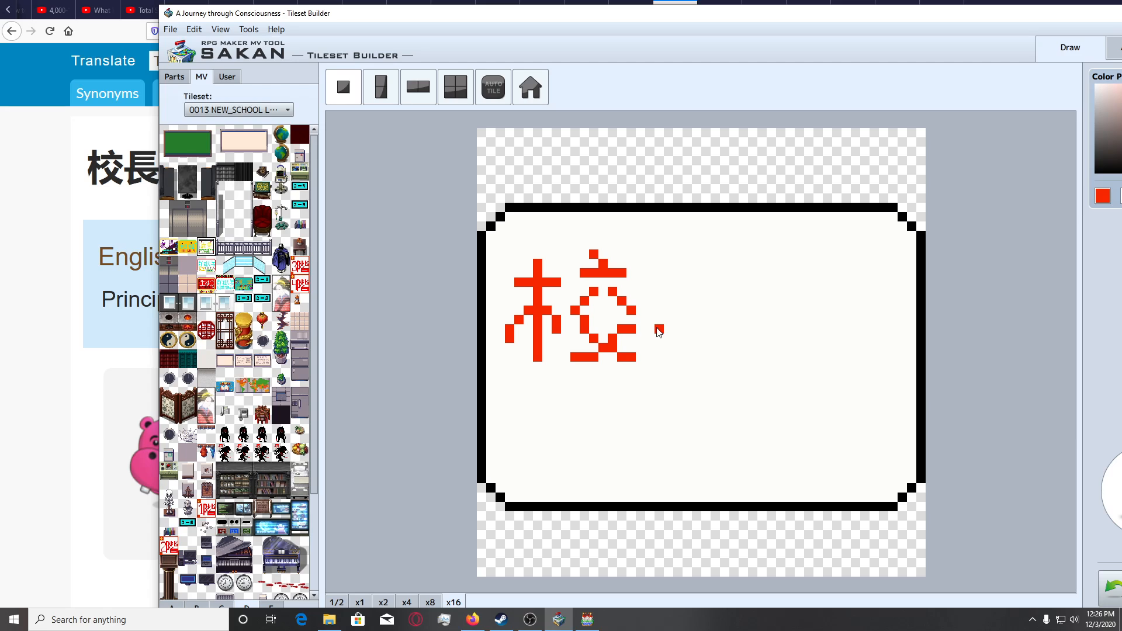
left_click_drag(659, 331, 753, 333)
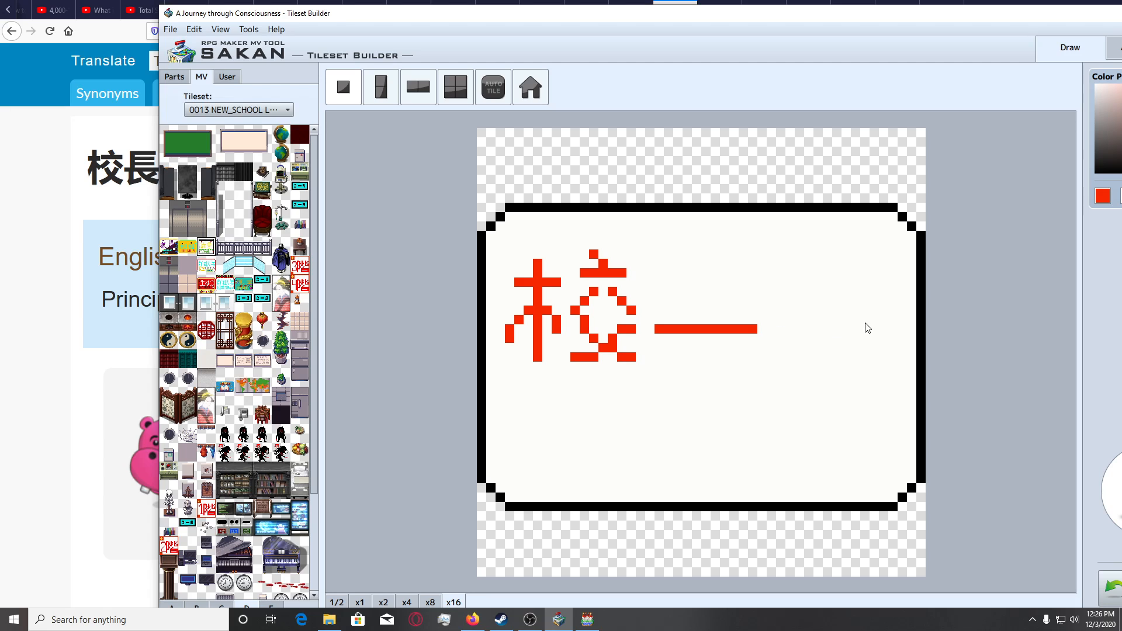
mouse_move(513, 18)
left_mouse_down()
mouse_move(585, 24)
mouse_move(518, 17)
left_mouse_up()
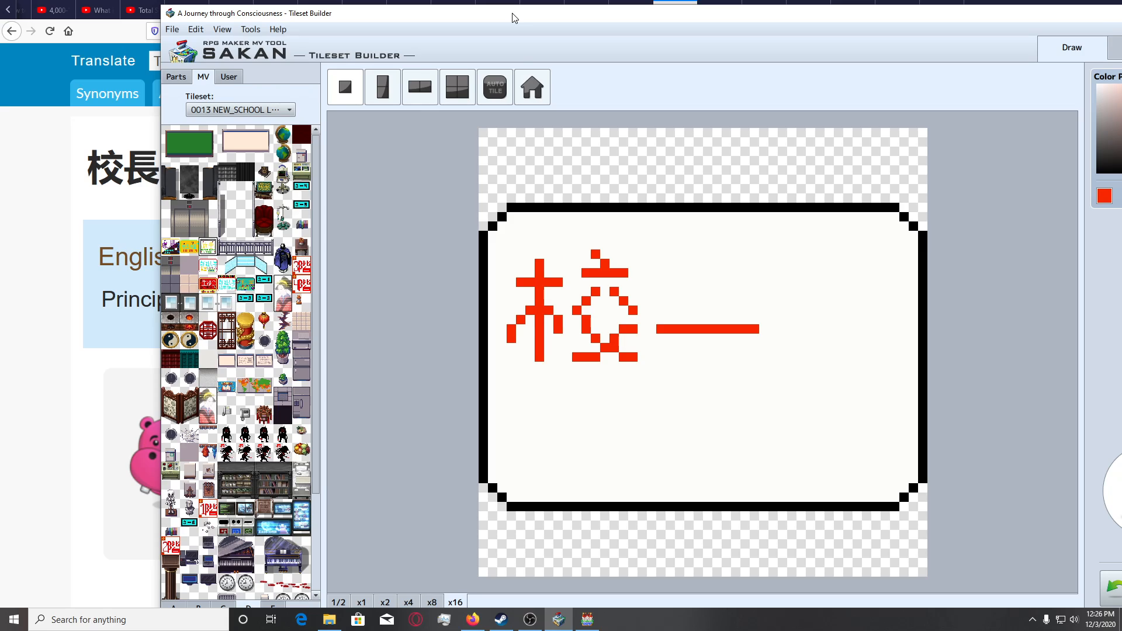
left_click_drag(672, 360, 669, 274)
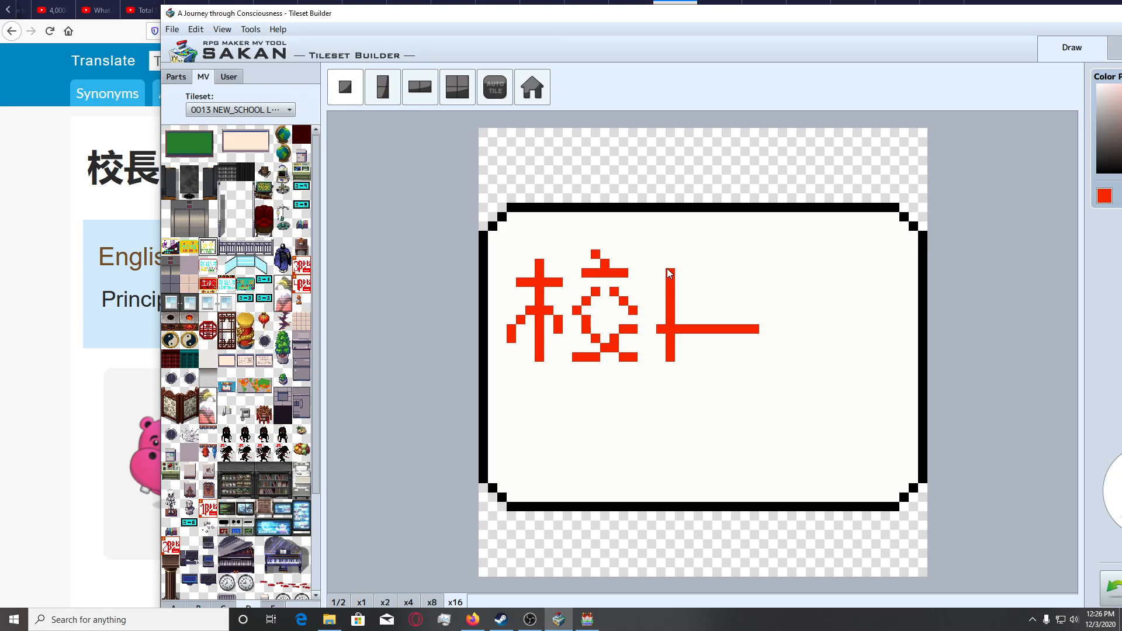
left_click_drag(668, 269, 668, 260)
Draw the hooked left foot and diagonal right leg of 長 beneath its long horizontal, erasing the excess pixel with the background colour.
left_click_drag(664, 368, 700, 349)
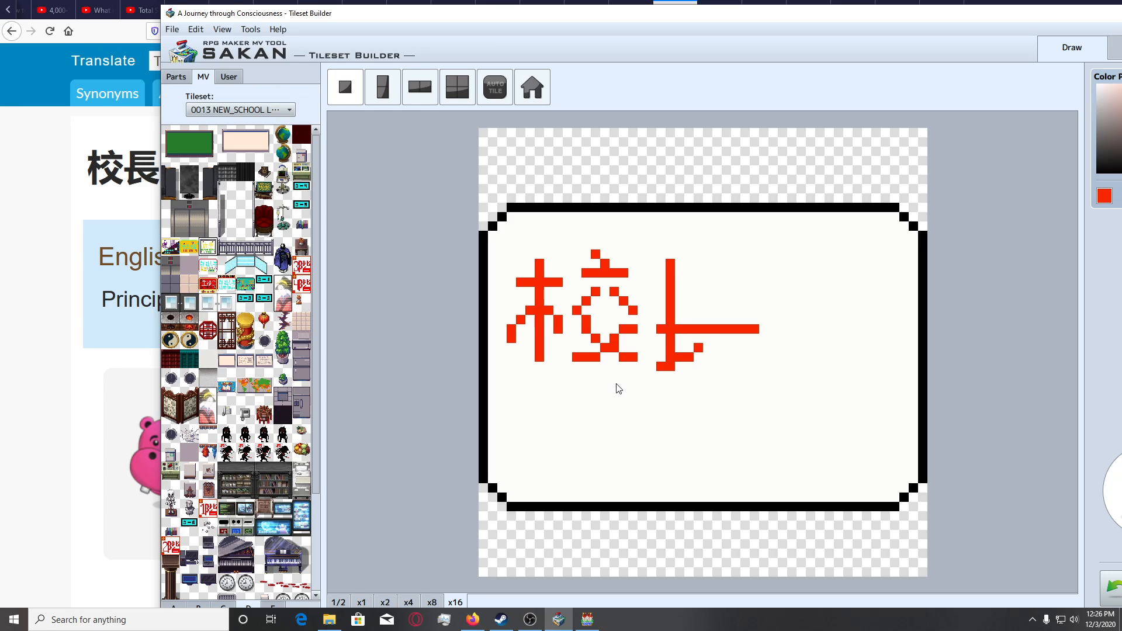
left_click(723, 349)
mouse_move(727, 355)
left_mouse_down()
mouse_move(756, 368)
mouse_move(765, 329)
left_mouse_up()
left_click(745, 349)
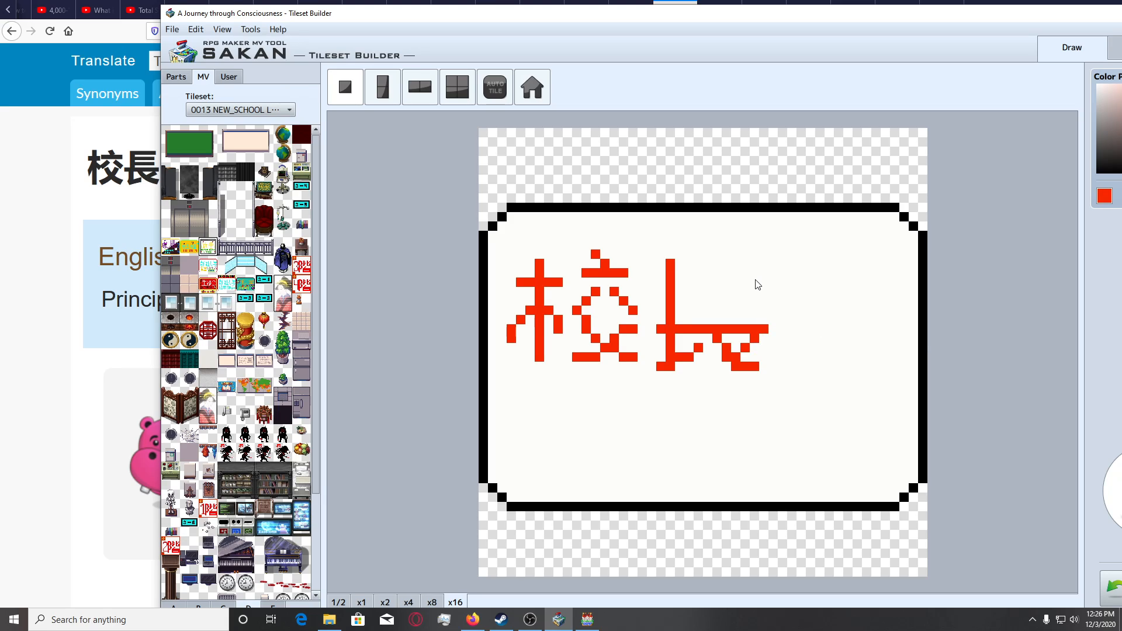
right_click(779, 345)
left_click(756, 338)
right_click(732, 329)
left_click_drag(673, 264, 760, 271)
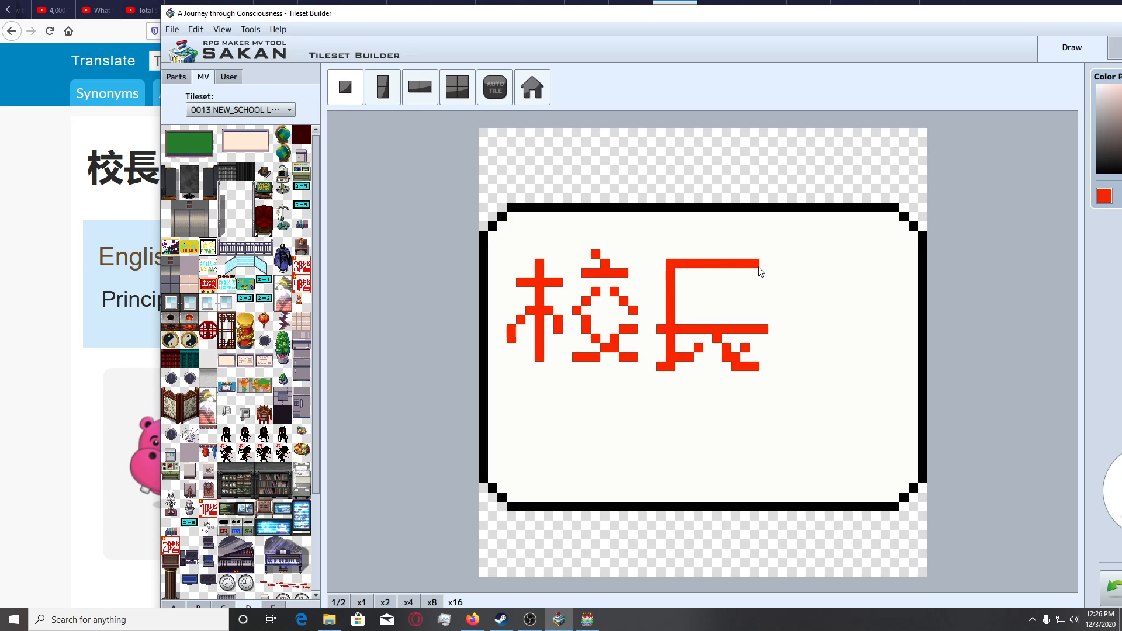
mouse_move(697, 286)
left_mouse_down()
mouse_move(681, 285)
mouse_move(753, 285)
left_mouse_up()
left_click_drag(678, 309, 761, 305)
key("ctrl+z")
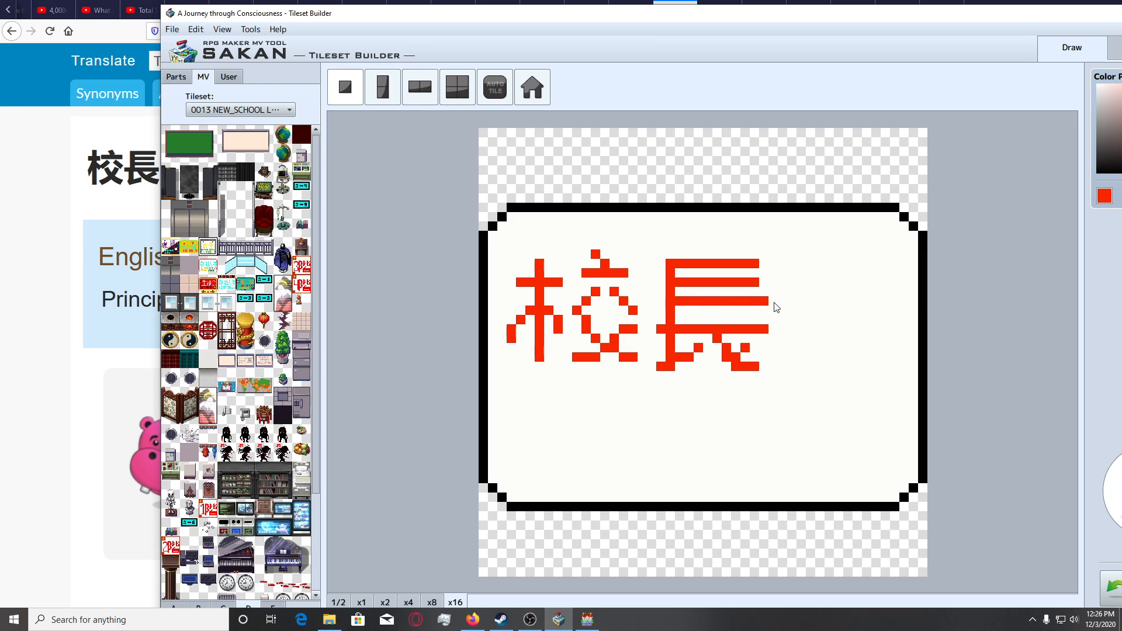
key("ctrl+z")
key("ctrl+z")
left_click_drag(681, 297, 754, 295)
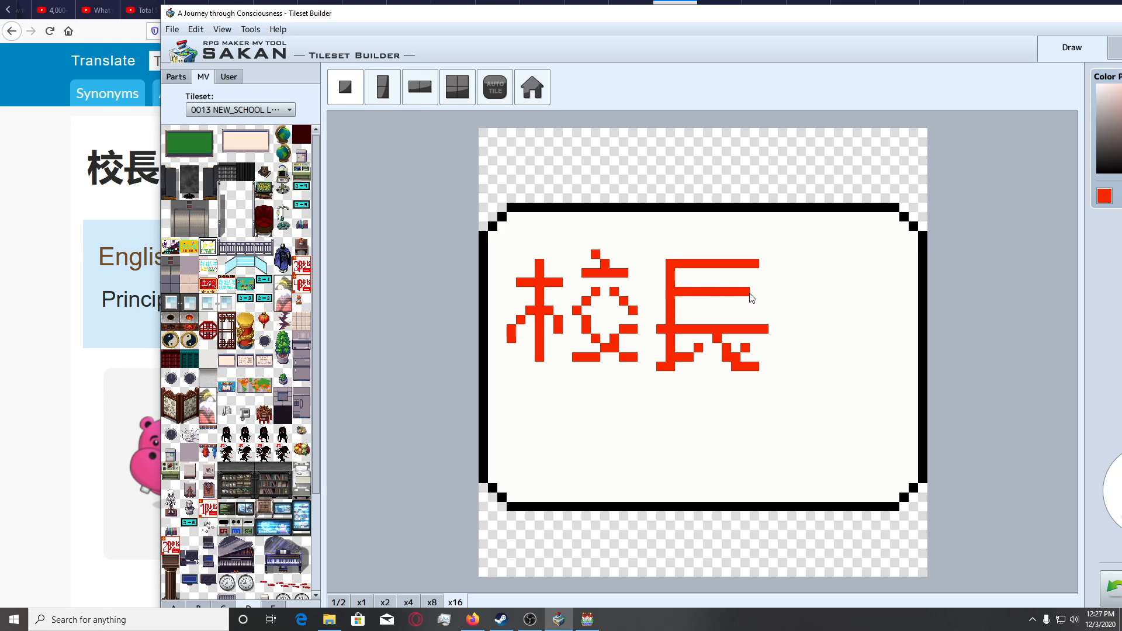
left_click_drag(677, 311, 759, 312)
key("ctrl+z")
key("ctrl+z")
key("ctrl+z")
key("ctrl+z")
key("ctrl+z")
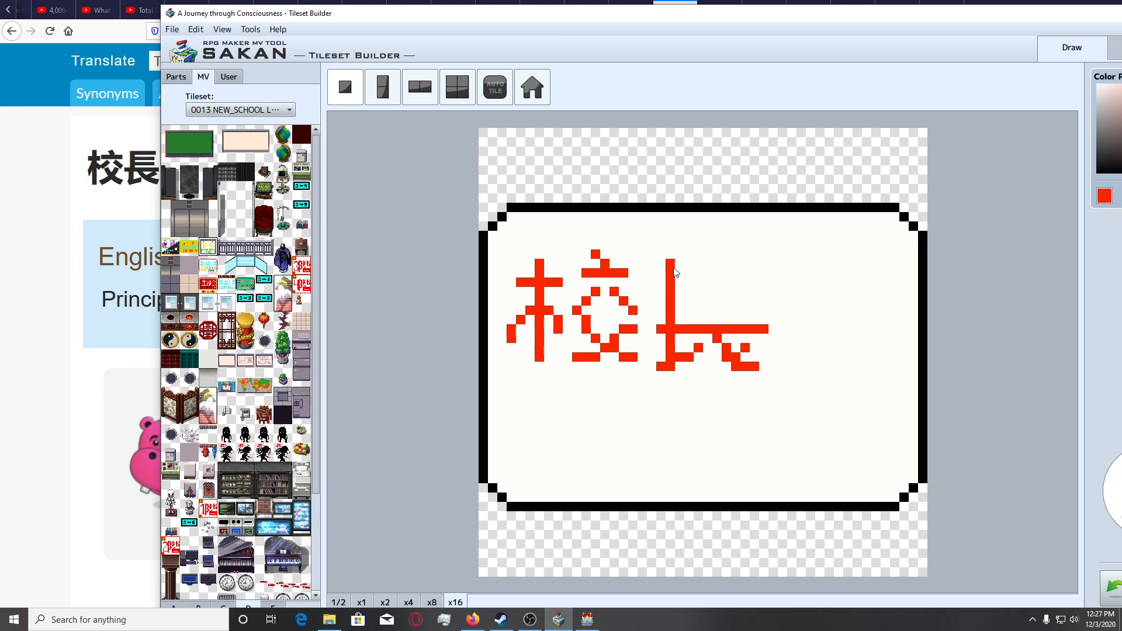
Draw three evenly spaced horizontal bars on the upper part of 長, trim the vertical's top, and check the tile at x4.
left_click_drag(677, 274, 768, 273)
left_click_drag(676, 292, 767, 292)
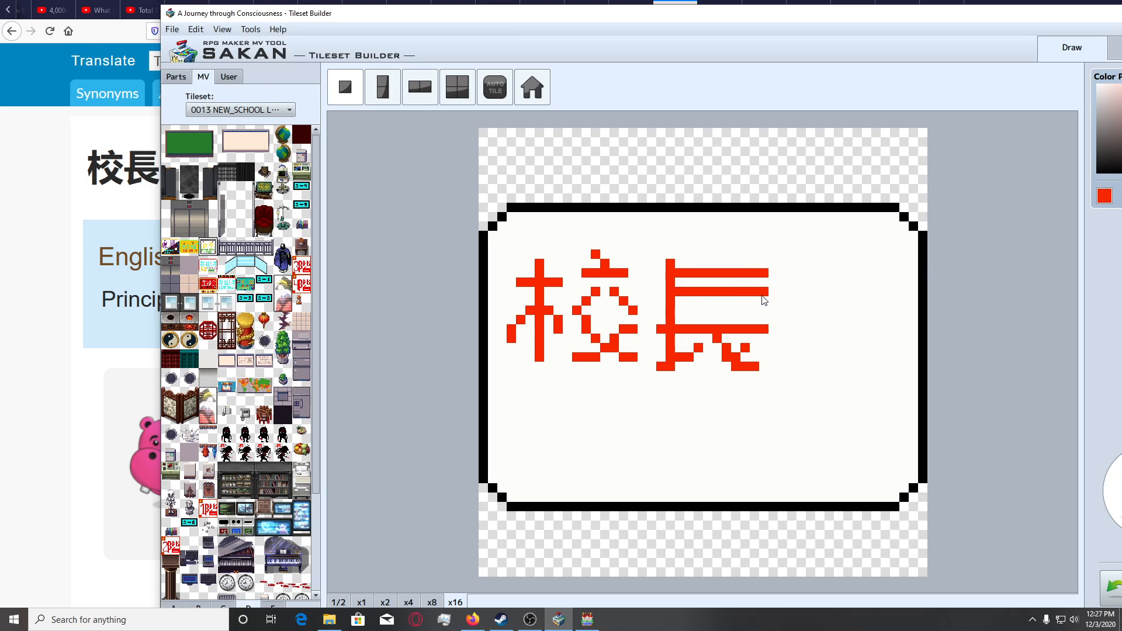
left_click_drag(677, 311, 771, 313)
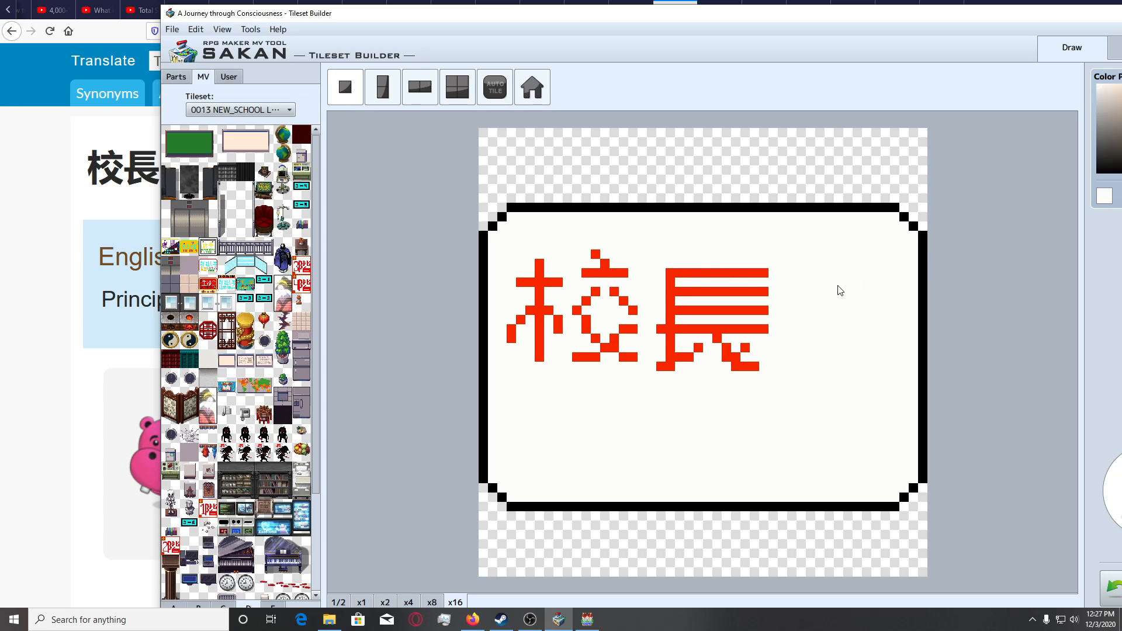
left_click(386, 605)
left_click(408, 604)
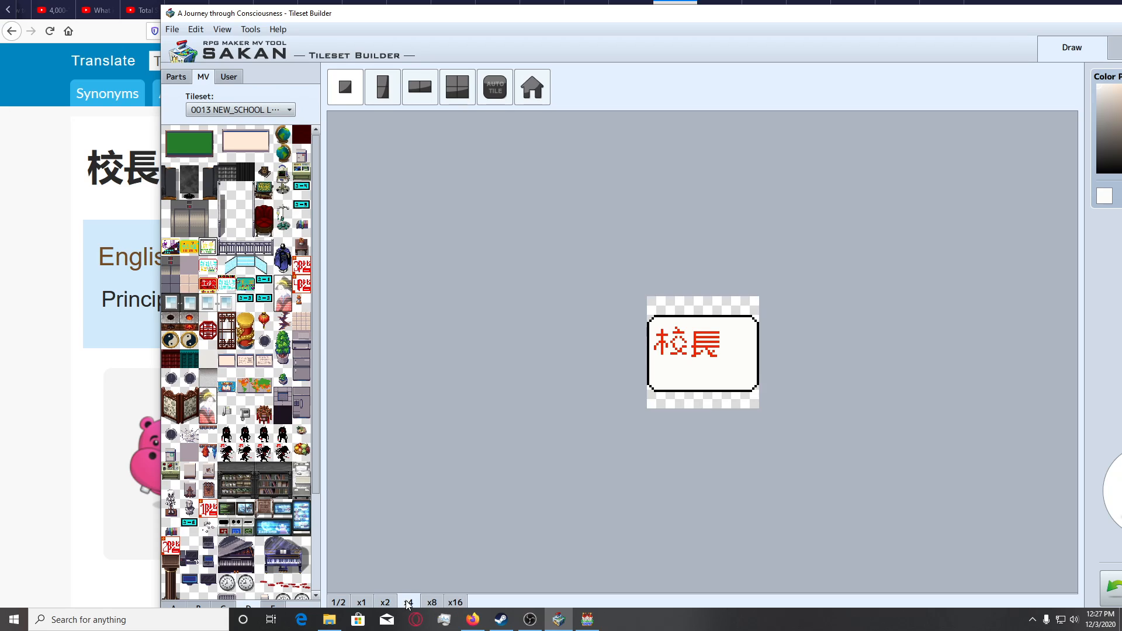
left_click(457, 603)
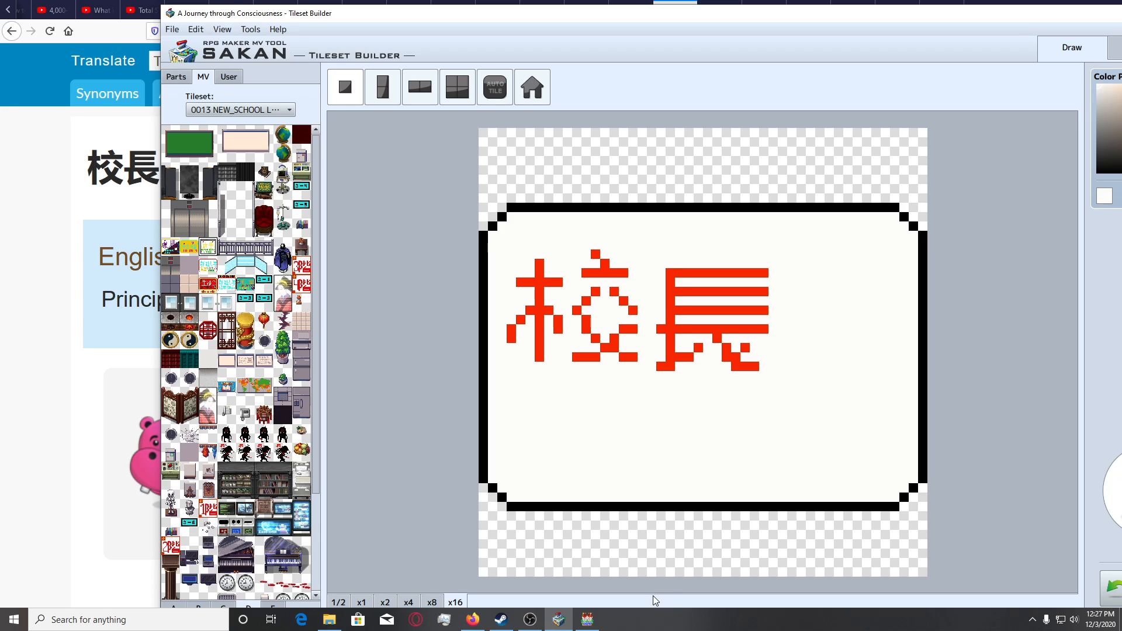
Draw the roof of 室 beside 長 with short downturned ends and a top dot, plus a shorter horizontal bar beneath.
left_click_drag(335, 17, 372, 13)
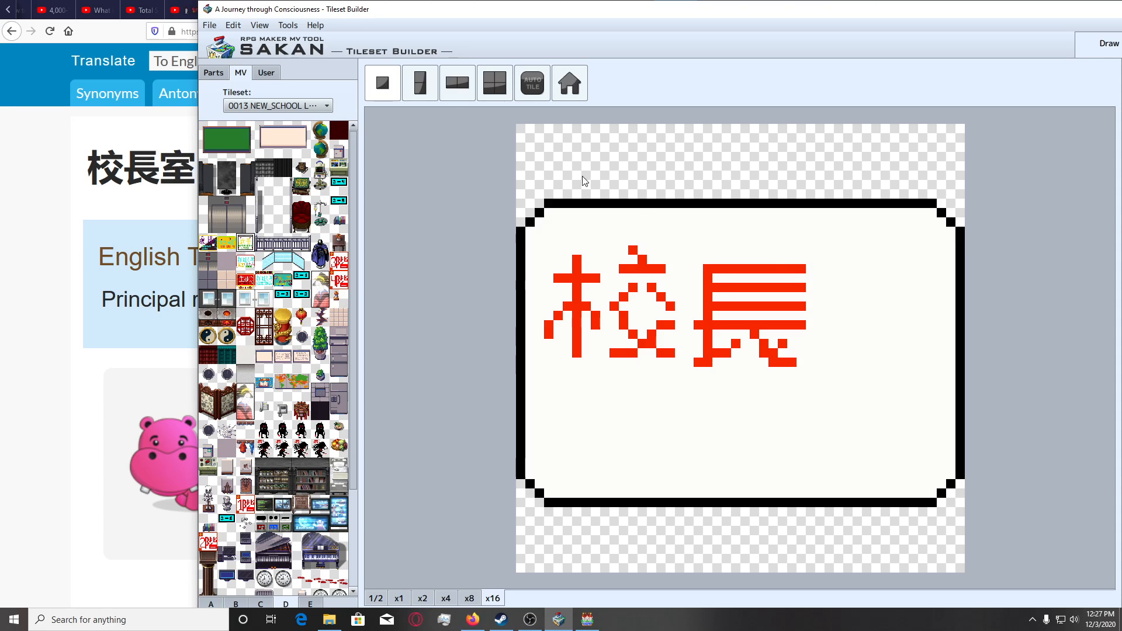
mouse_move(837, 286)
left_mouse_down()
mouse_move(931, 277)
mouse_move(932, 289)
left_mouse_up()
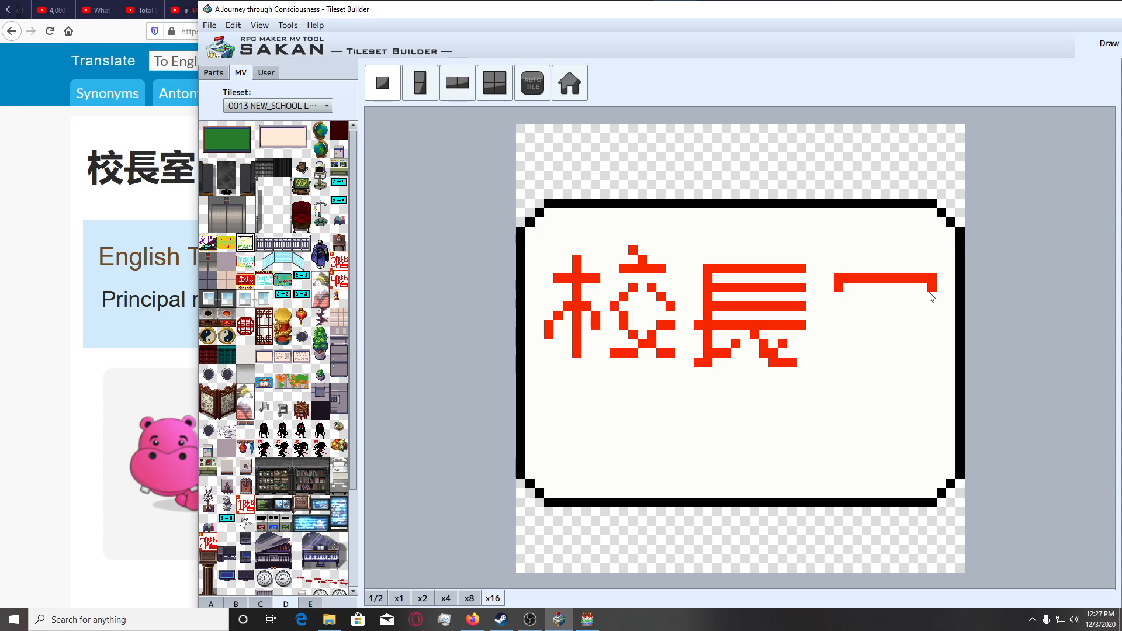
left_click(932, 297)
left_click(838, 297)
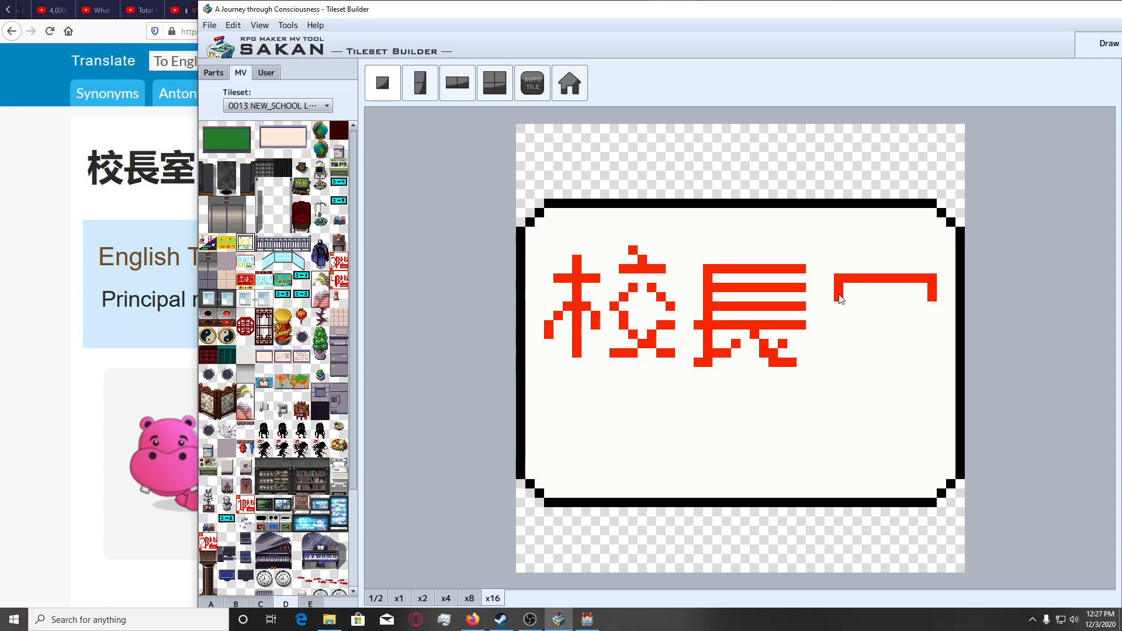
left_click(885, 269)
left_click(876, 259)
left_click_drag(855, 297, 910, 298)
Draw the middle strokes of 室: a slanted stroke into a horizontal with short ticks on its right, and another bar below.
left_click_drag(882, 311, 867, 318)
key("ctrl+z")
left_click(865, 322)
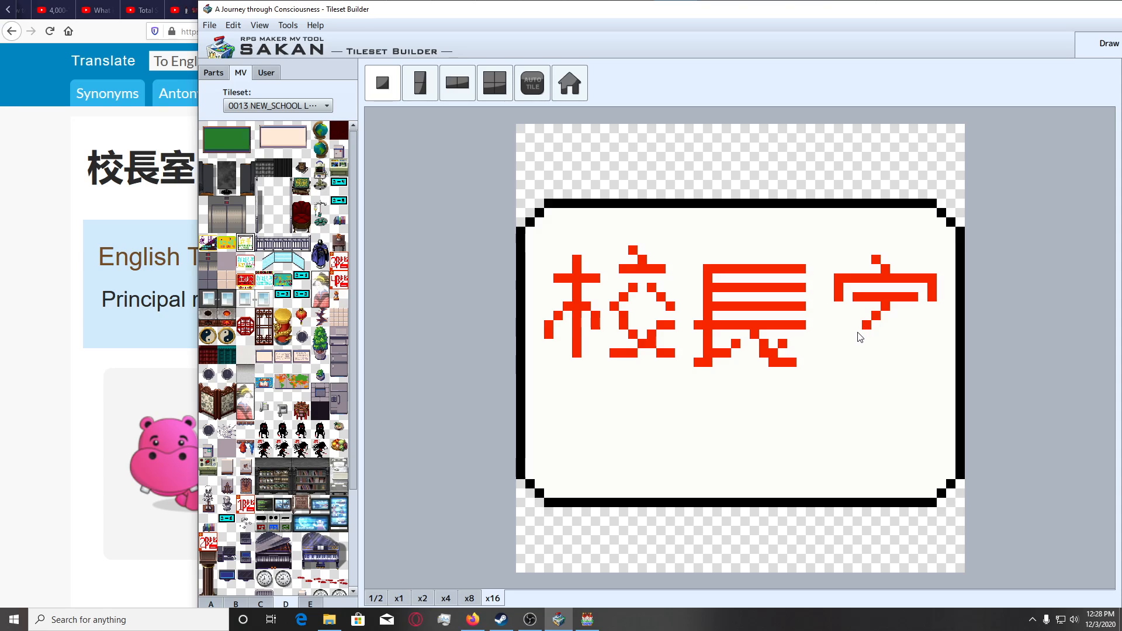
left_click_drag(858, 336, 859, 367)
key("ctrl+z")
key("ctrl+z")
key("ctrl+z")
left_click_drag(869, 326, 910, 327)
left_click(906, 317)
left_click(922, 334)
left_click_drag(867, 343, 909, 346)
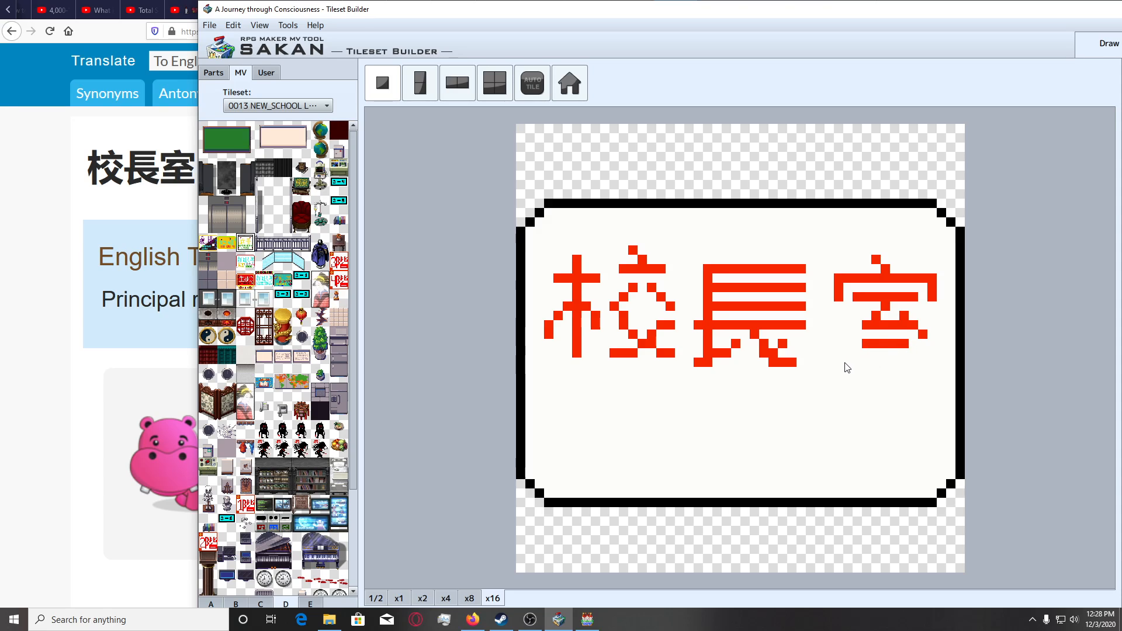
Complete 室 with a wide base stroke and a central vertical joining the lower bars, and check the tile at x4.
left_click_drag(837, 363, 931, 365)
left_click_drag(886, 330, 884, 356)
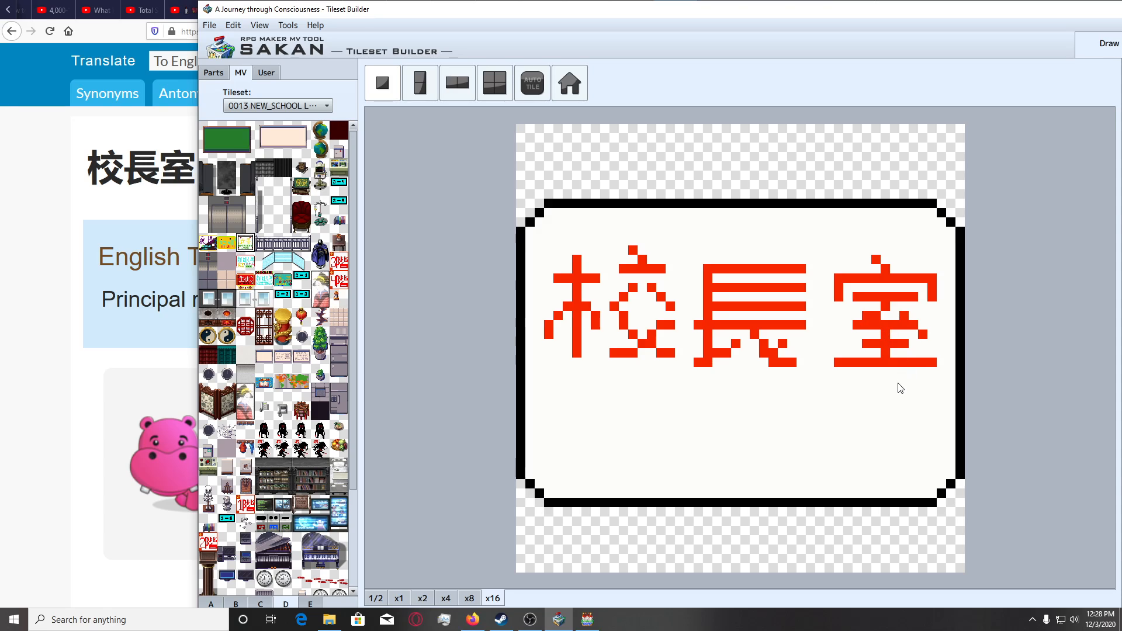
key("ctrl+z")
key("ctrl+z")
left_click(446, 598)
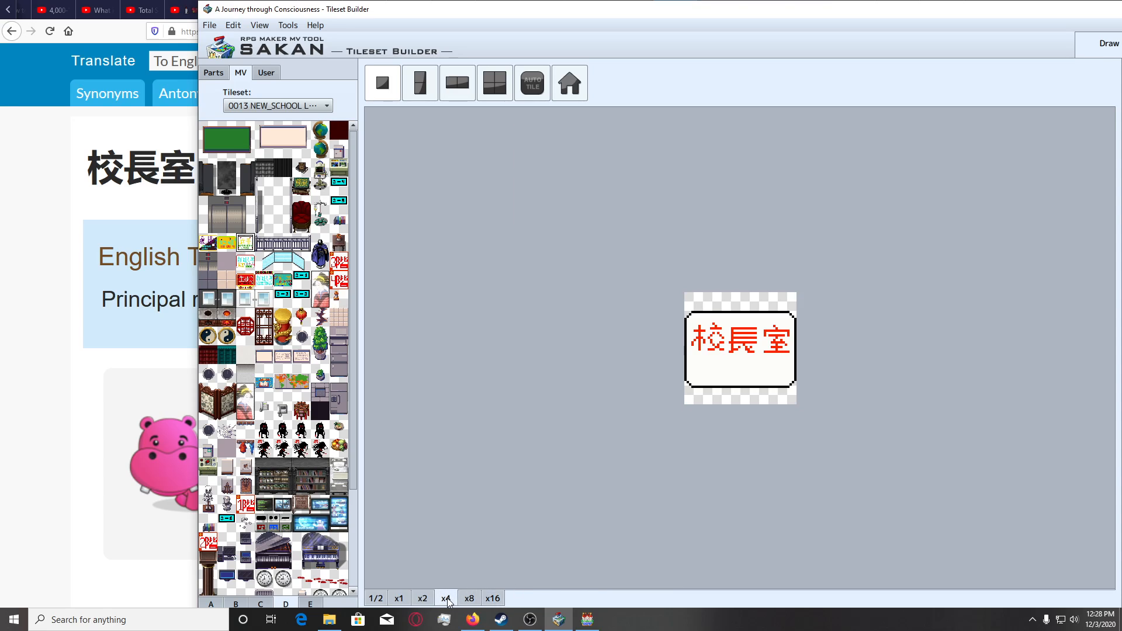
Extend the feet of 校 one pixel row lower to line up with the base of 長 and 室.
left_click(492, 598)
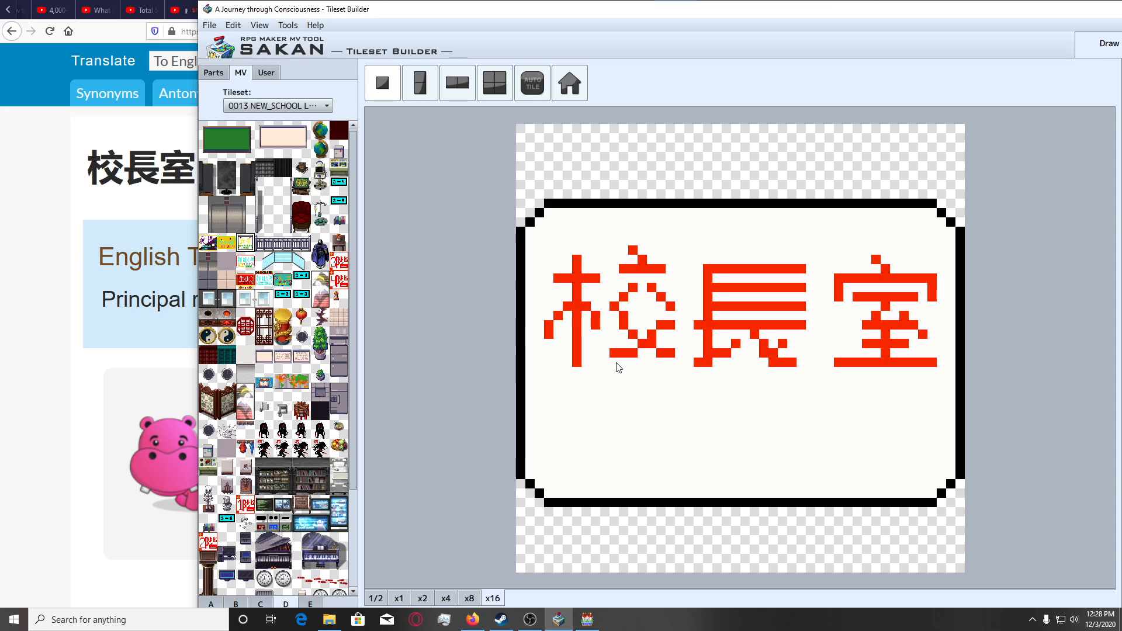
mouse_move(616, 367)
left_mouse_down()
mouse_move(621, 353)
mouse_move(669, 361)
left_mouse_up()
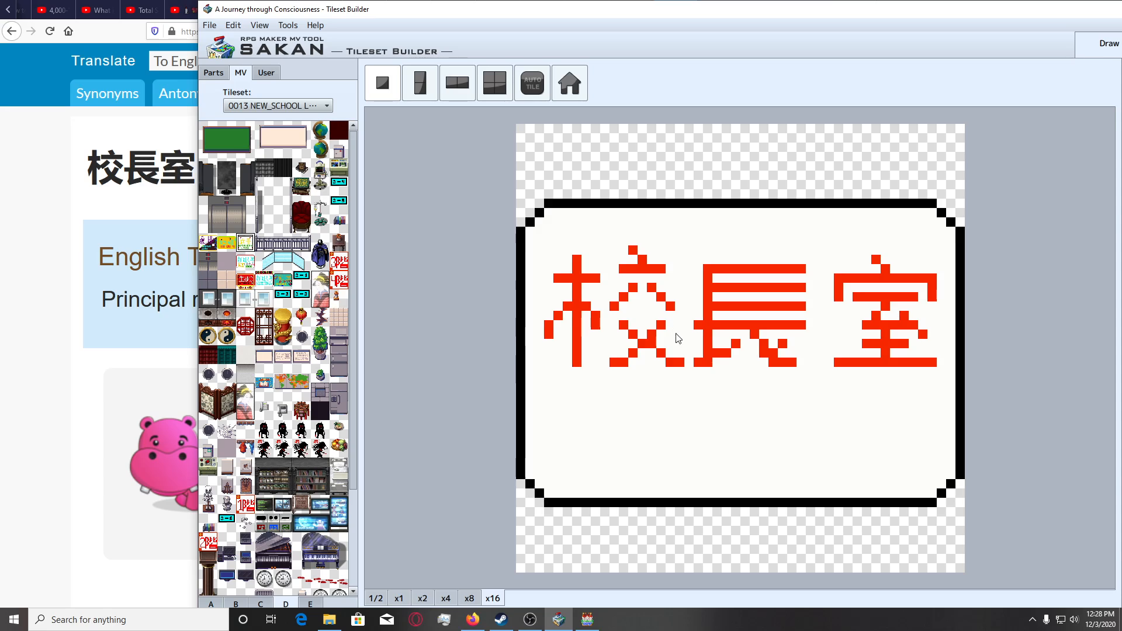
Rework the crossing leg strokes at the base of the red 校 character on the sign.
left_click(605, 363)
left_click(641, 354)
left_click(604, 362)
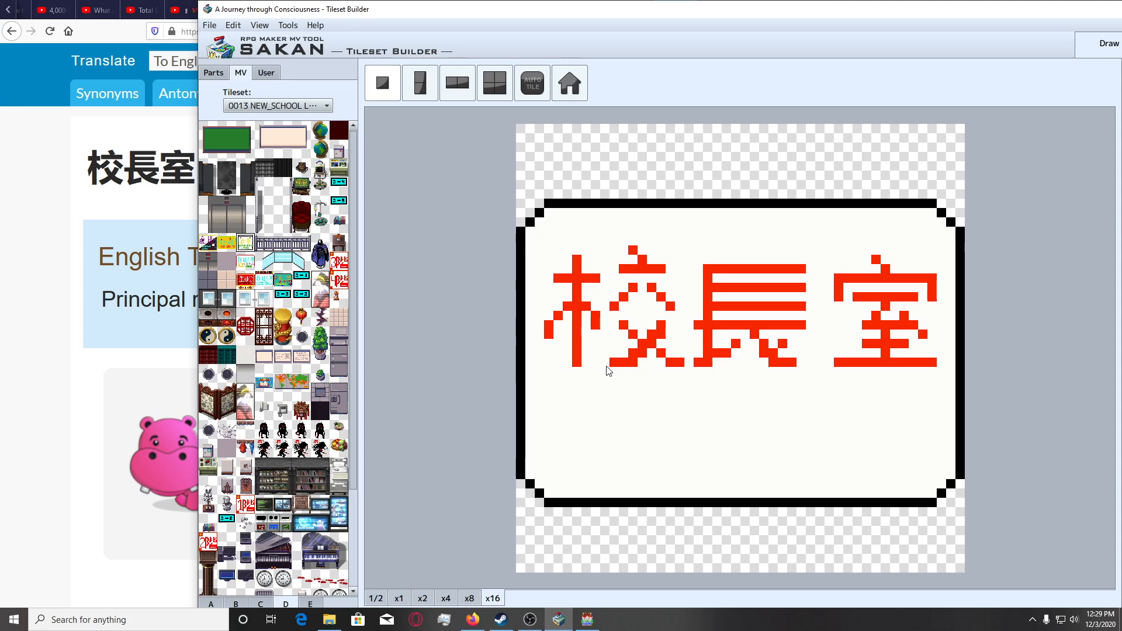
left_click(624, 333)
left_click(634, 344)
left_click(652, 360)
left_click(662, 362)
left_click(432, 599)
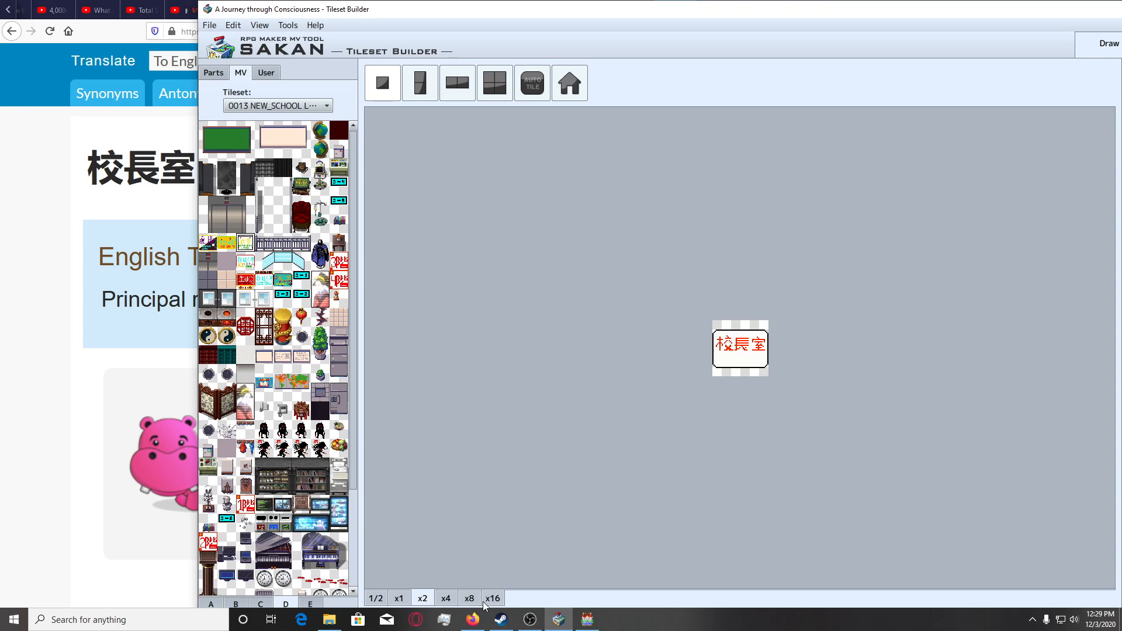
left_click(441, 600)
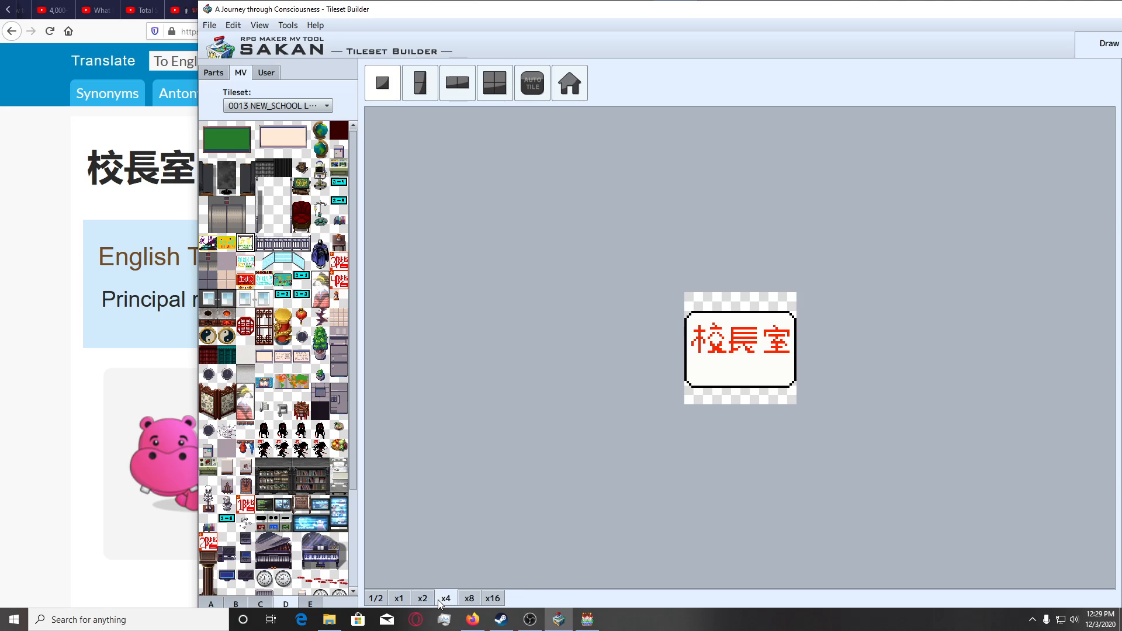
left_click(492, 598)
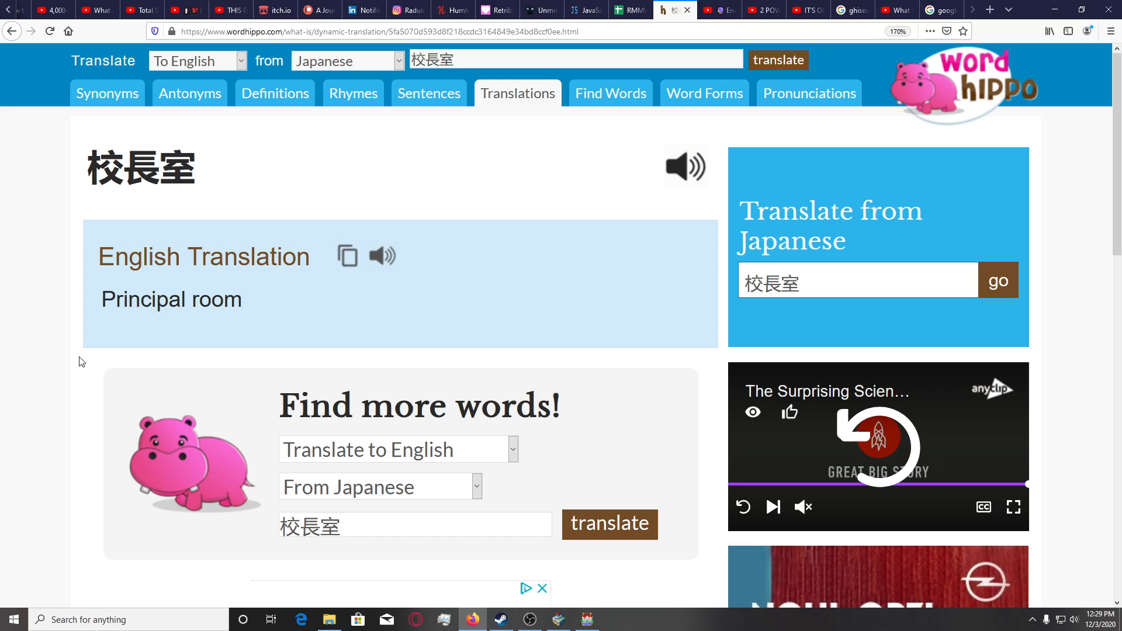
Look up the Japanese reading on the browser's earlier "principal's office" translation page, and return to the Tileset Builder.
left_click(59, 363)
left_click(11, 31)
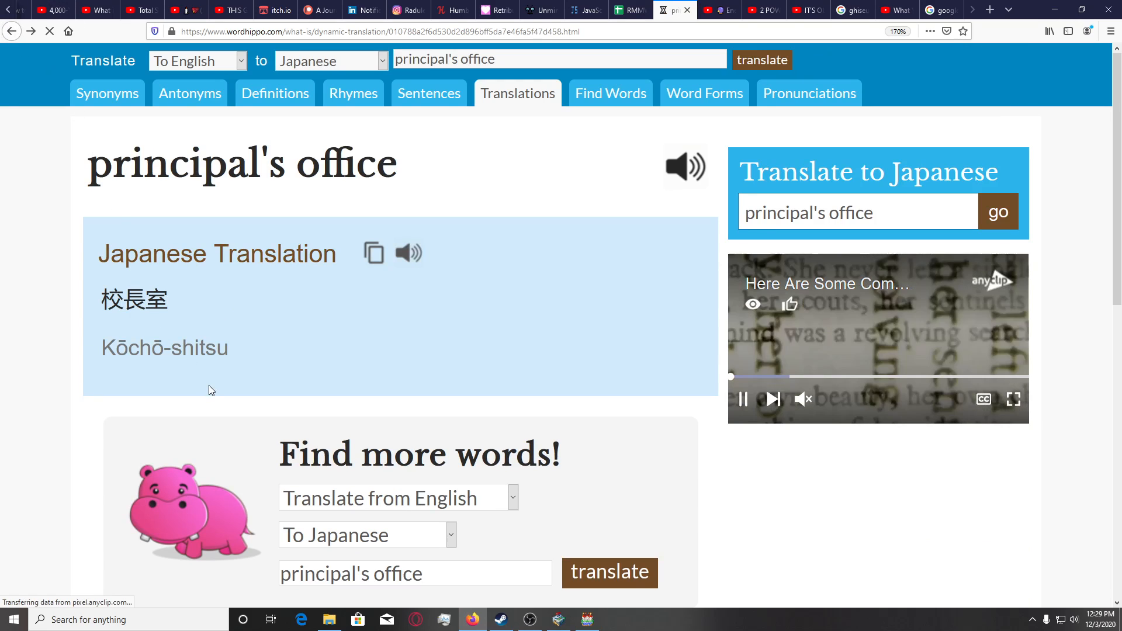
left_click(571, 619)
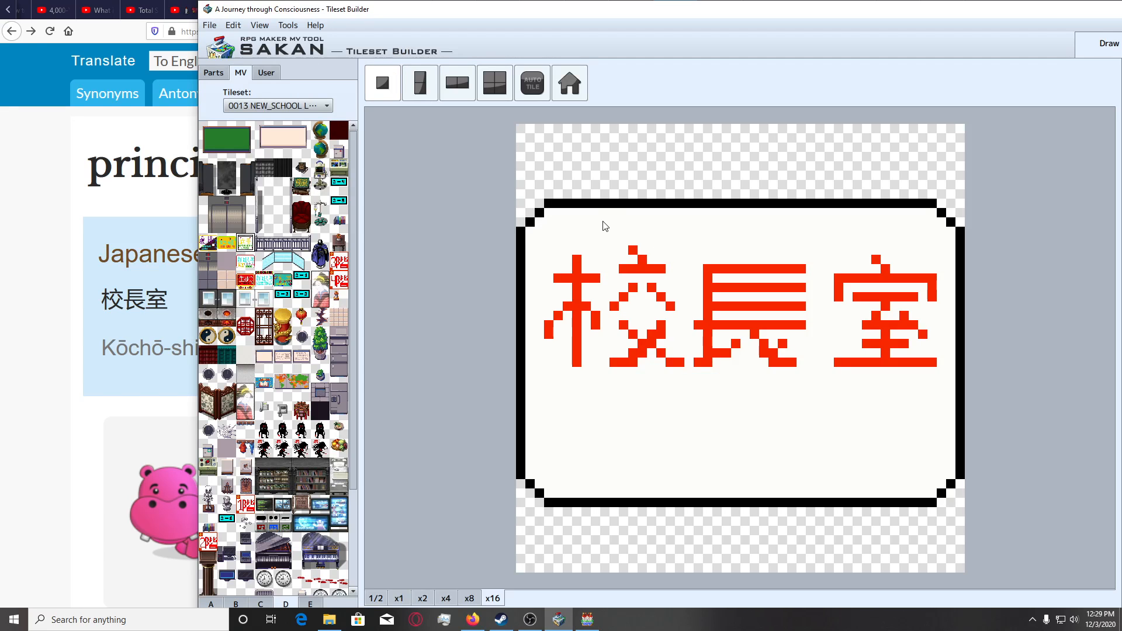
Maximise the Tileset Builder window so the drawing tools and colour picker are accessible.
left_click_drag(568, 5, 279, 10)
left_click_drag(541, 8, 332, 9)
double_click(347, 9)
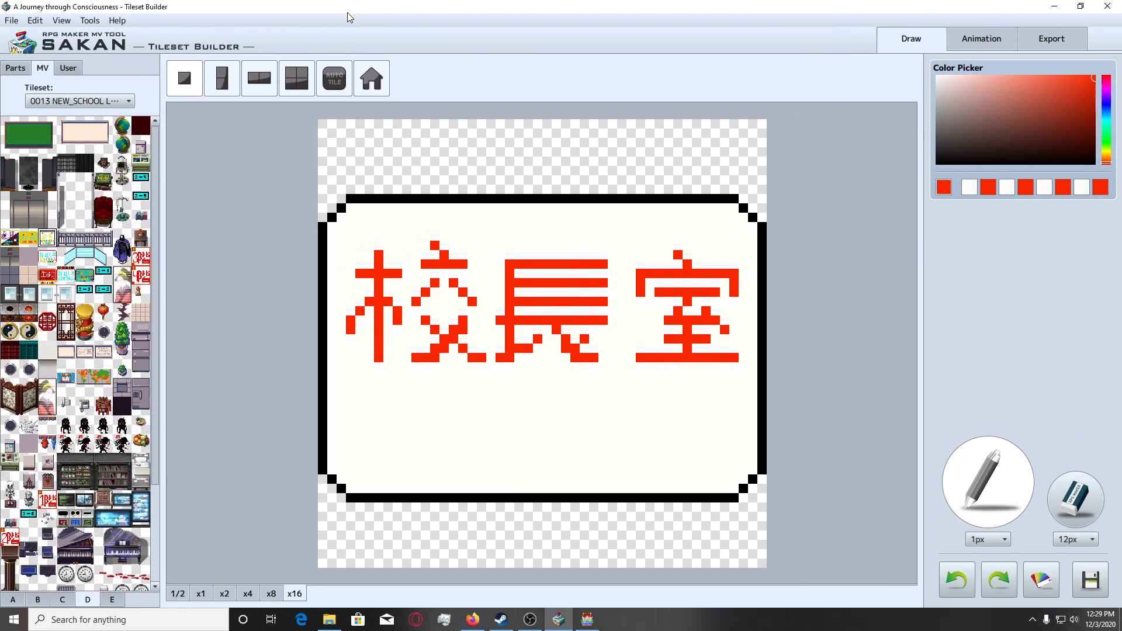
left_click(1092, 162)
left_click(388, 209)
left_click(395, 209)
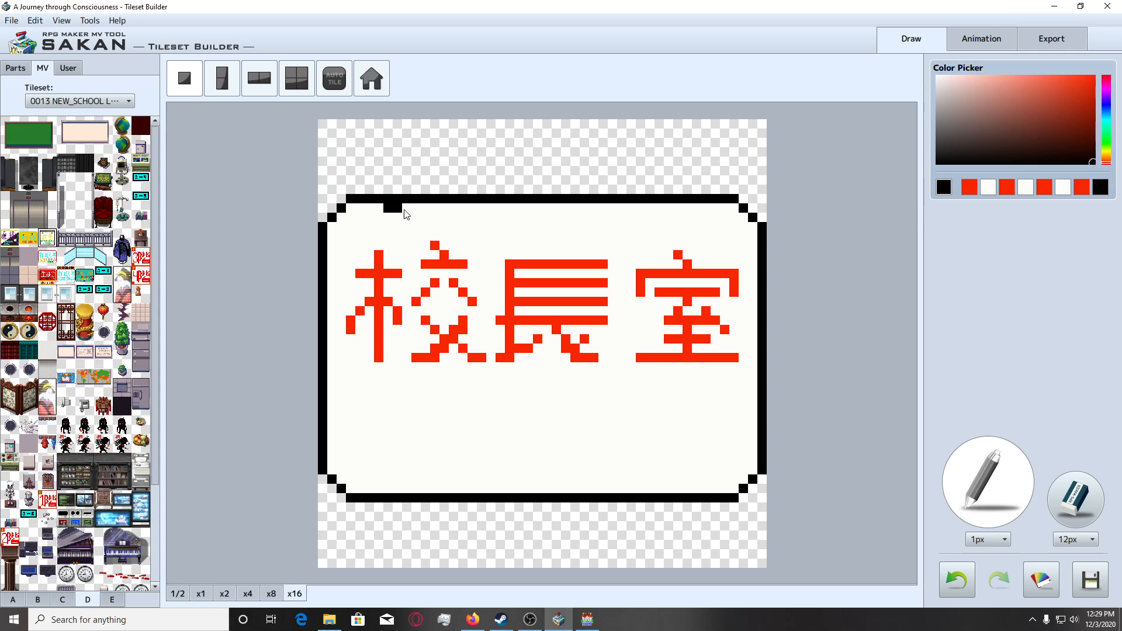
key("ctrl+z")
Set the drawing colour to a bright, saturated blue.
left_click(1106, 106)
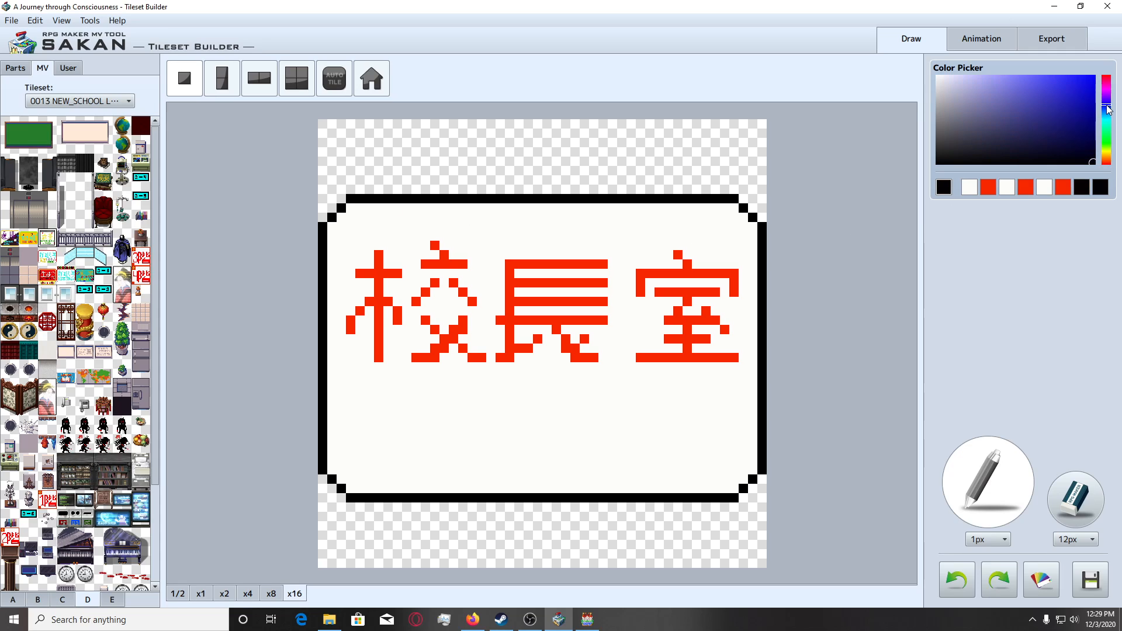
left_click_drag(388, 210, 399, 211)
key("ctrl+z")
left_click(1091, 83)
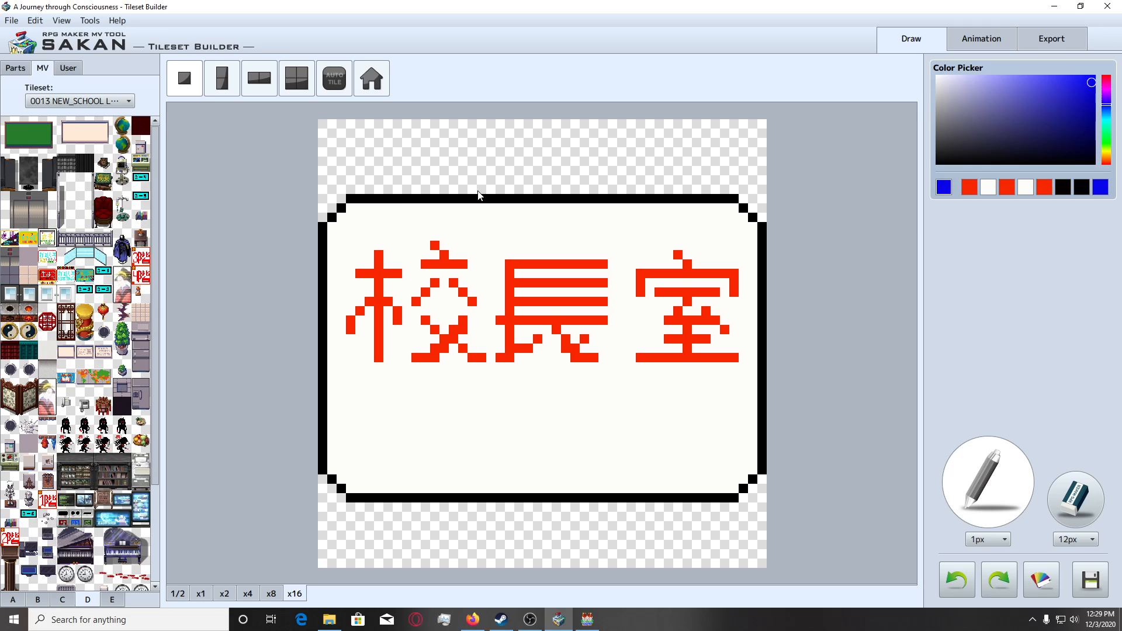
left_click(388, 208)
mouse_move(391, 210)
left_mouse_down()
mouse_move(404, 210)
mouse_move(408, 232)
mouse_move(385, 236)
left_mouse_up()
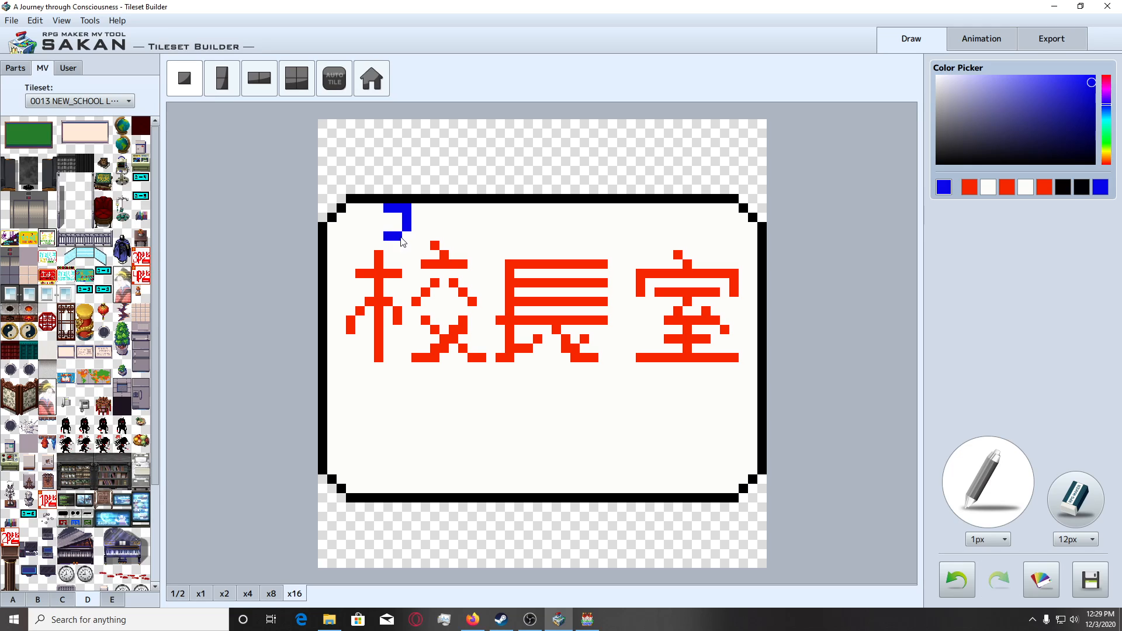
left_click(431, 219)
left_click(425, 218)
left_click(445, 218)
key("ctrl+z")
key("ctrl+z")
key("ctrl+z")
key("ctrl+z")
key("ctrl+z")
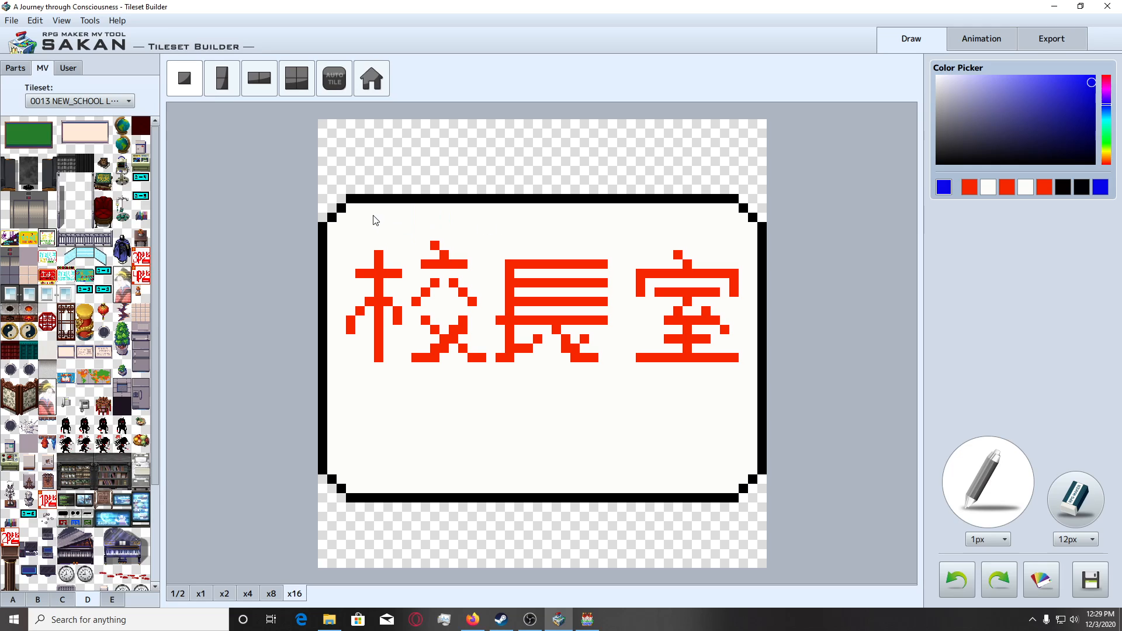
Draw a small blue コ followed by a two-pixel ー dash above the left side of the red 校.
left_click(360, 208)
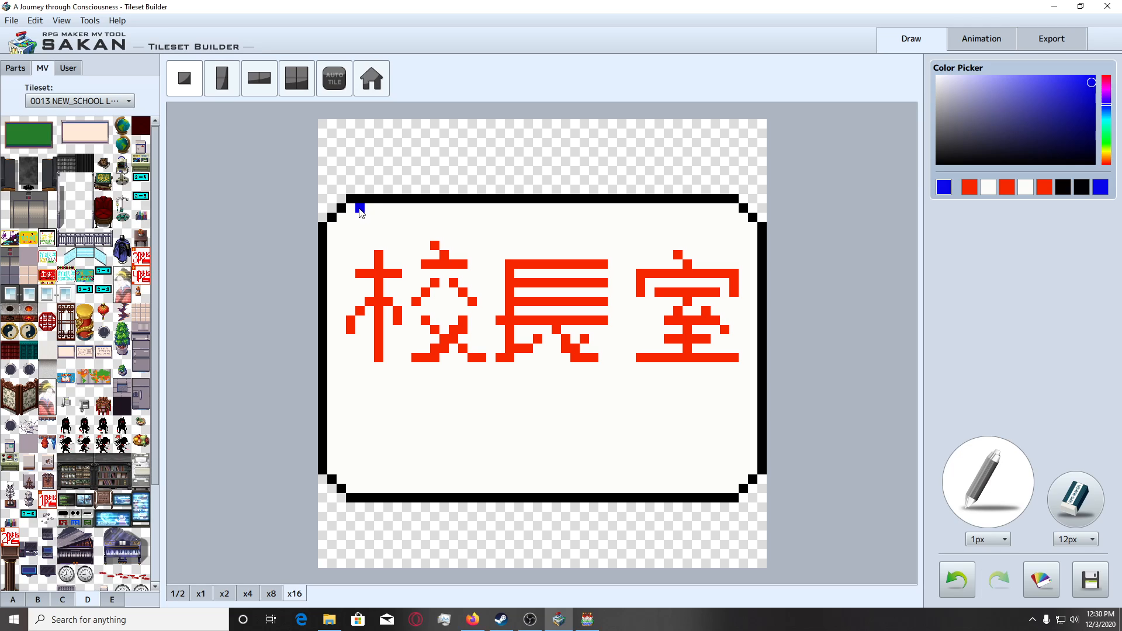
mouse_move(360, 212)
left_mouse_down()
mouse_move(372, 218)
mouse_move(370, 241)
mouse_move(361, 237)
left_mouse_up()
left_click(350, 208)
left_click(350, 236)
left_click(388, 226)
left_click(398, 227)
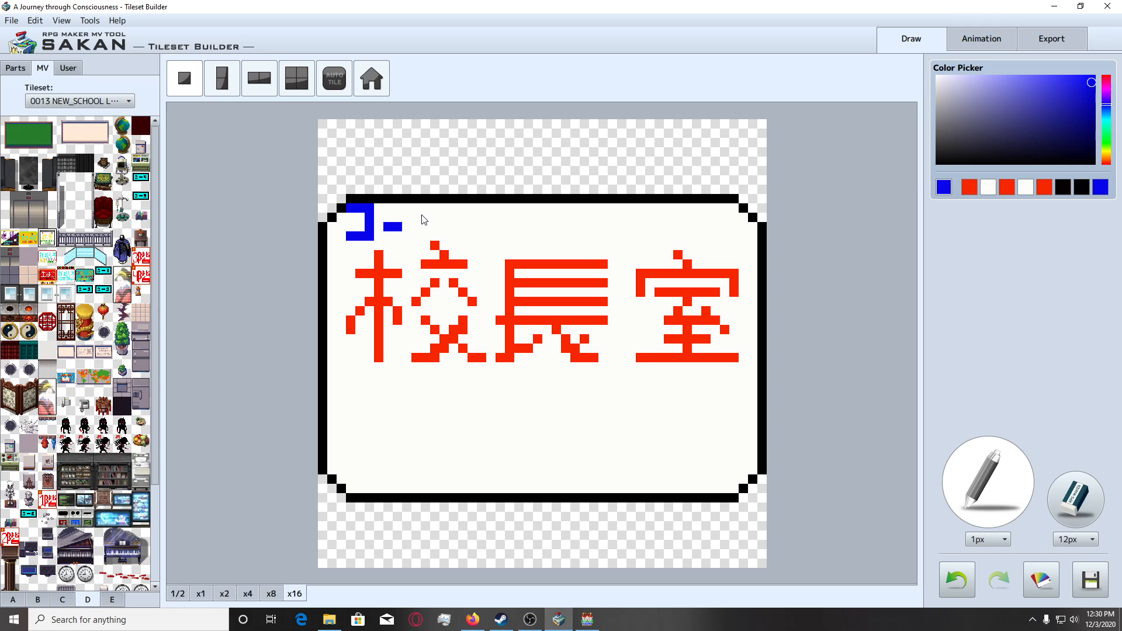
Draw a small blue チ to the right of the dash, as a plus shape with a lower-left tail pixel.
left_click_drag(416, 218, 426, 218)
left_click(443, 218)
key("ctrl+z")
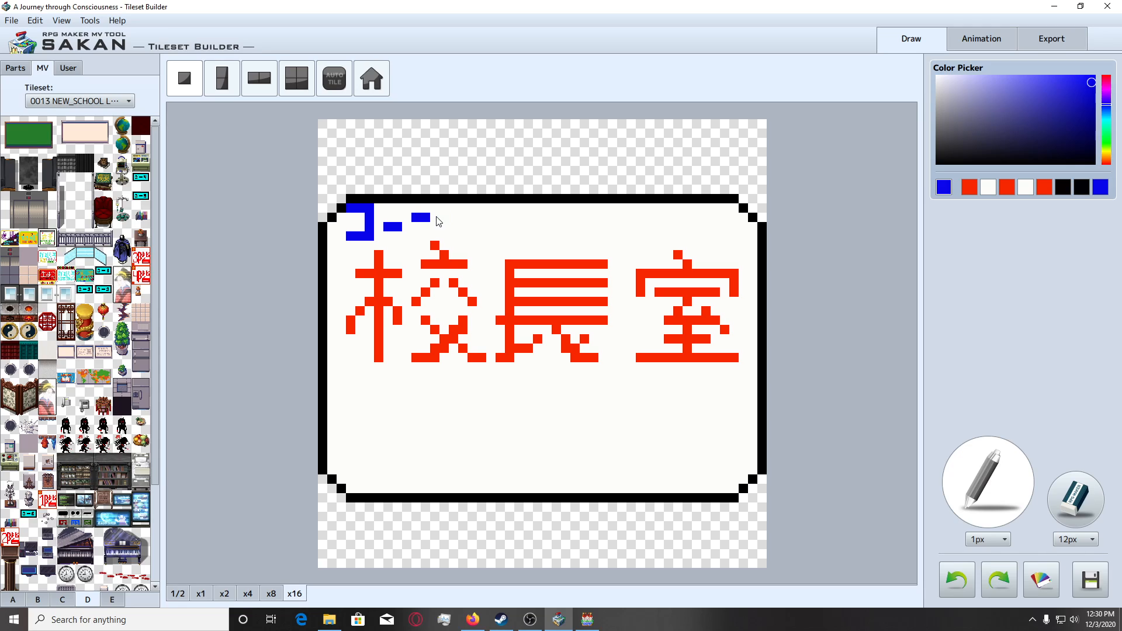
left_click(434, 217)
left_click(425, 208)
left_click(425, 227)
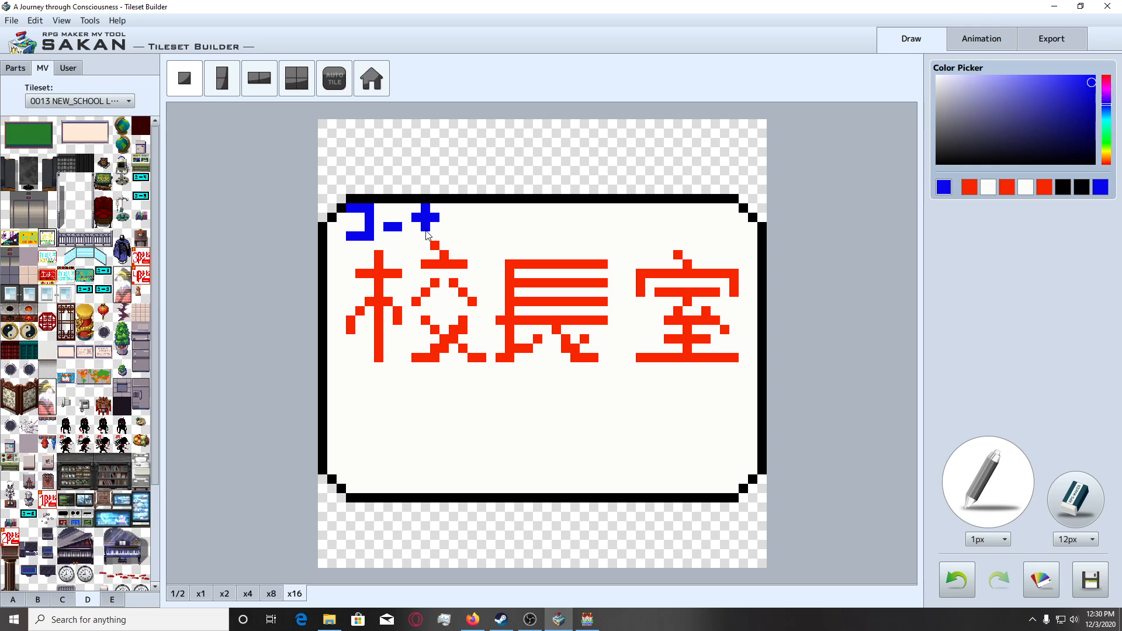
left_click(416, 236)
left_click(453, 226)
left_click(463, 227)
left_click(463, 236)
left_click(463, 246)
left_click(454, 245)
key("ctrl+z")
key("ctrl+z")
key("ctrl+z")
key("ctrl+z")
key("ctrl+z")
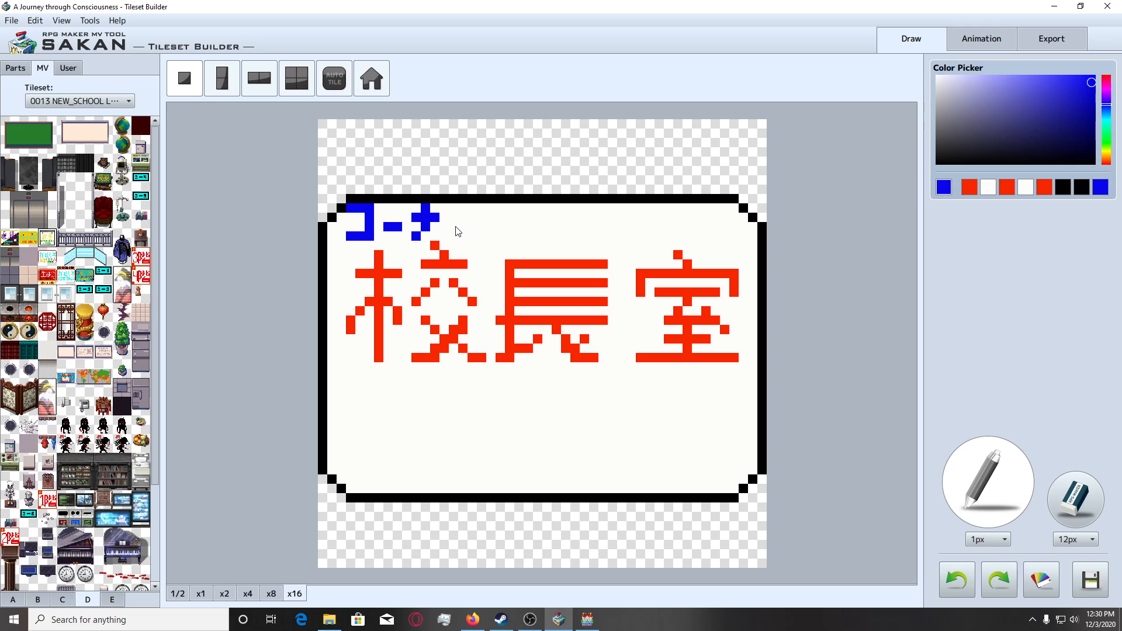
Draw a small blue ョ after the チ, using one light blue pixel for its middle stroke.
left_click(453, 227)
left_click(462, 227)
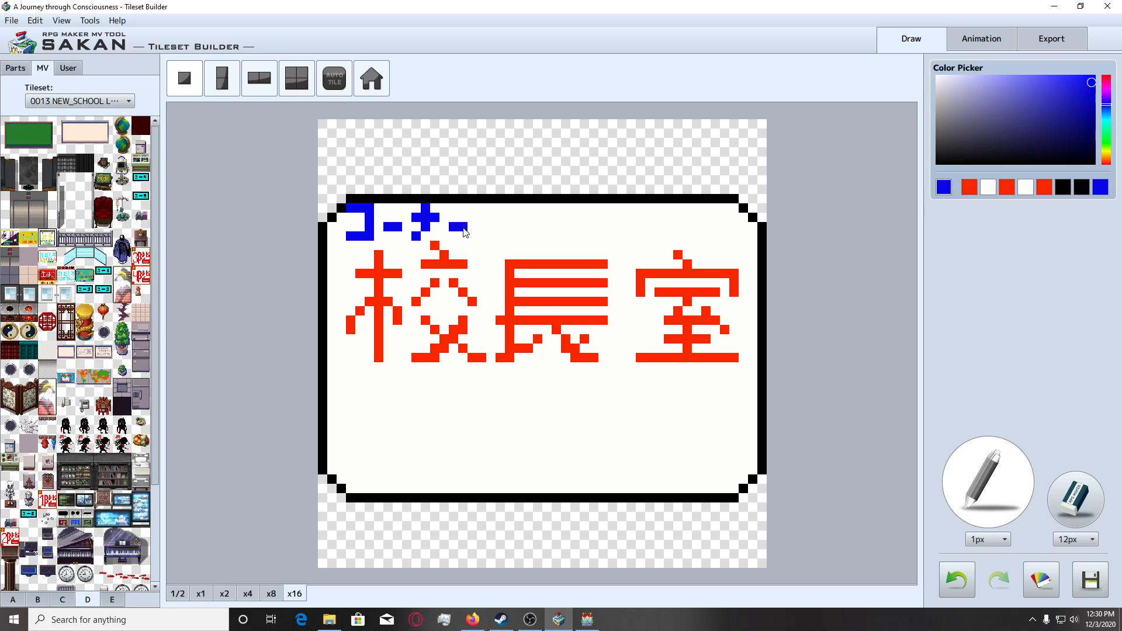
left_click(472, 227)
left_click(471, 235)
left_click(472, 244)
left_click(454, 245)
left_click(463, 244)
left_click(1003, 87)
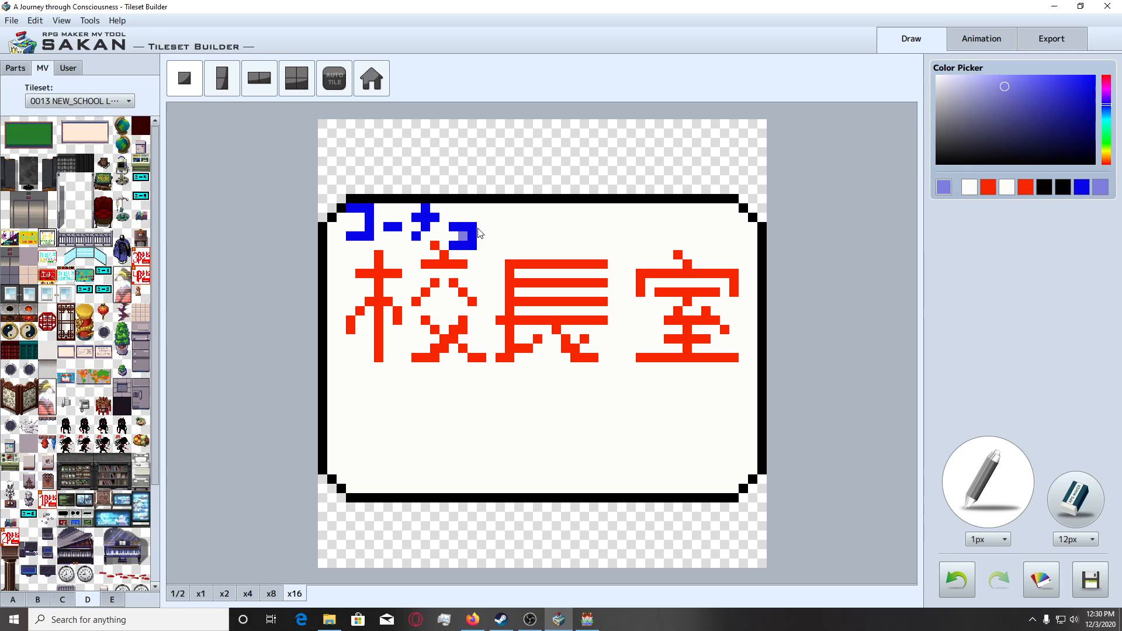
left_click(454, 236)
key("ctrl+z")
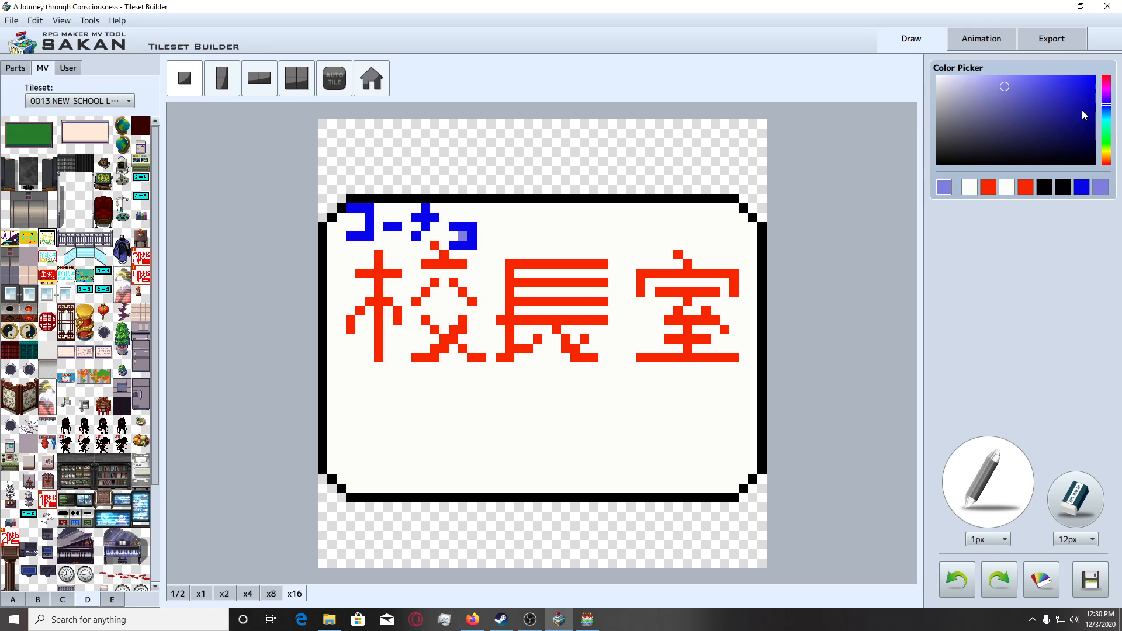
Switch back to bright blue and draw a two-pixel ー dash to the right of the small ョ.
left_click(1092, 80)
left_click(491, 218)
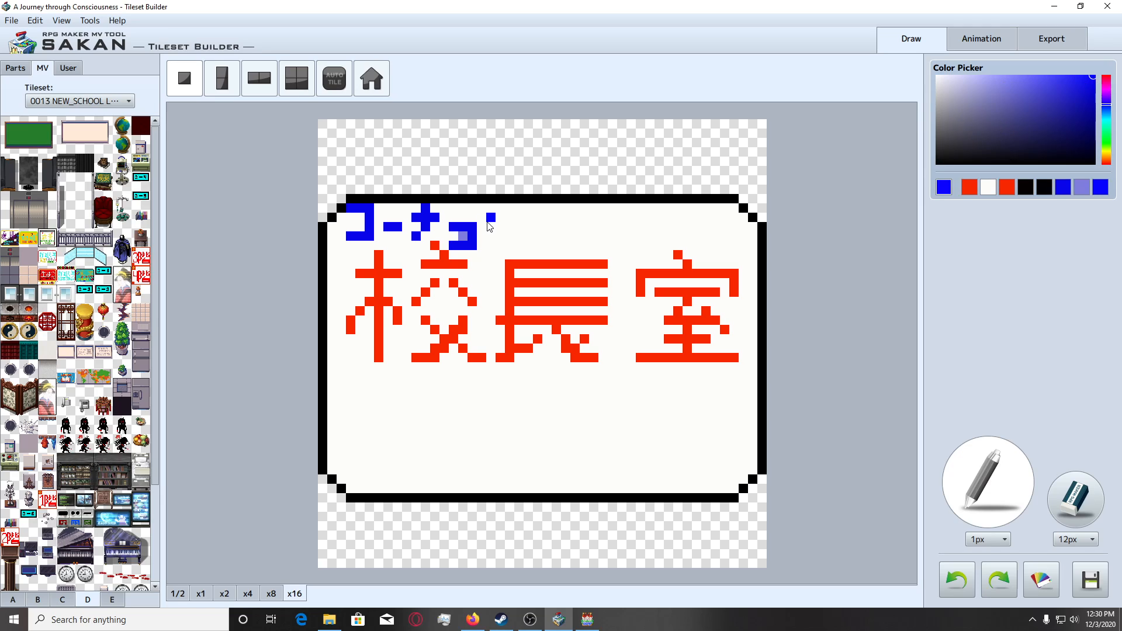
left_click(500, 217)
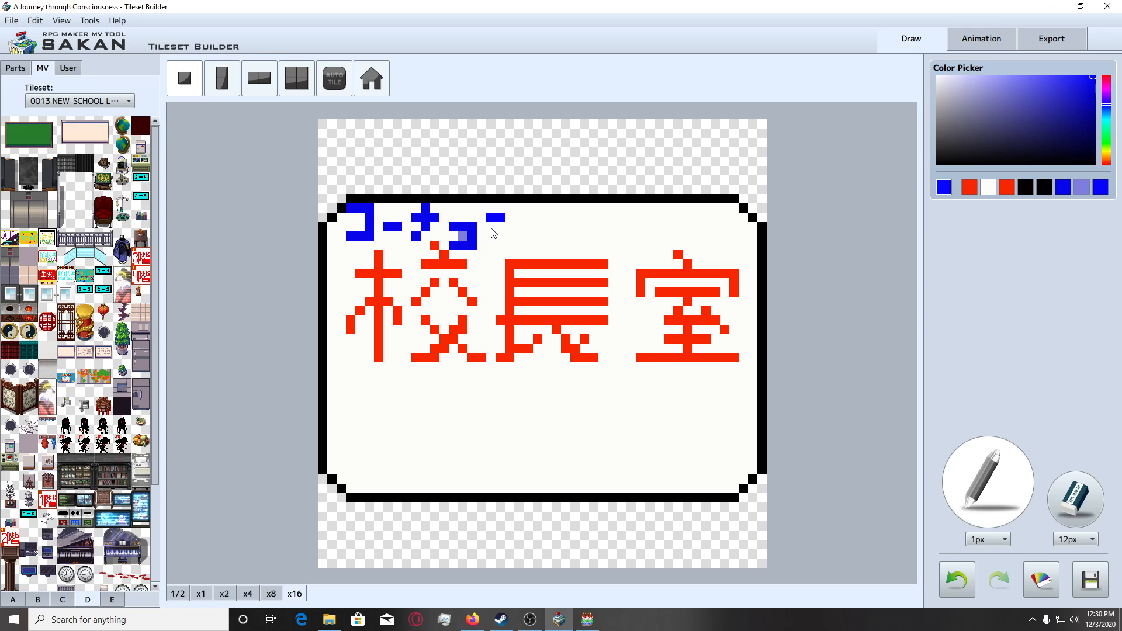
key("ctrl+z")
key("ctrl+z")
left_click(490, 227)
left_click(500, 227)
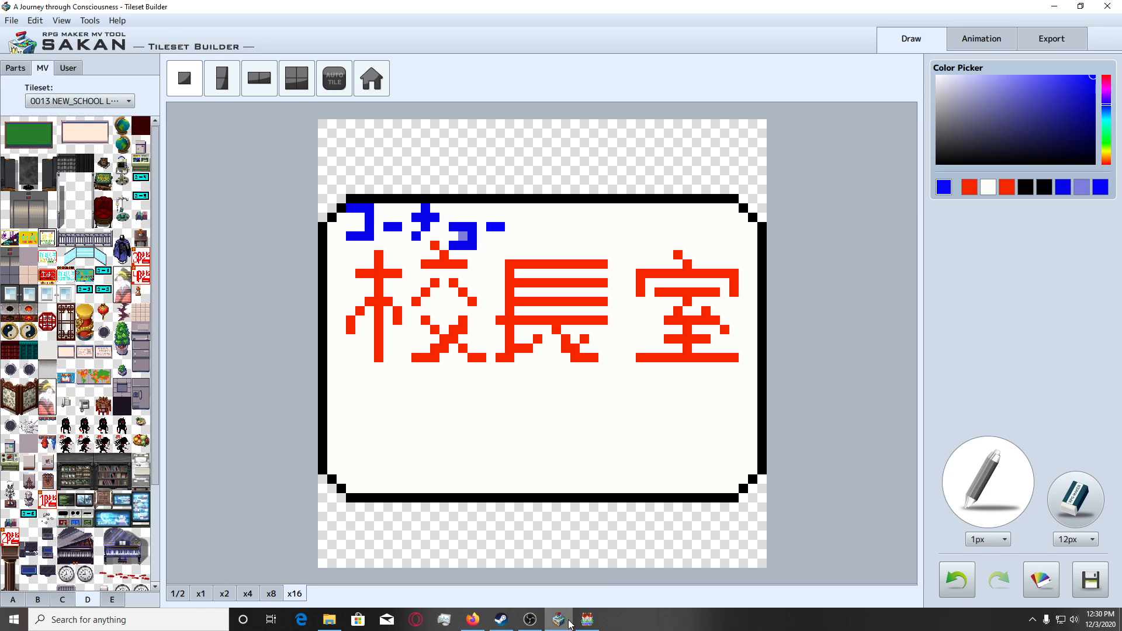
Recheck the reading on the browser's translation page and draw a blue シ above the red 長.
left_click(472, 619)
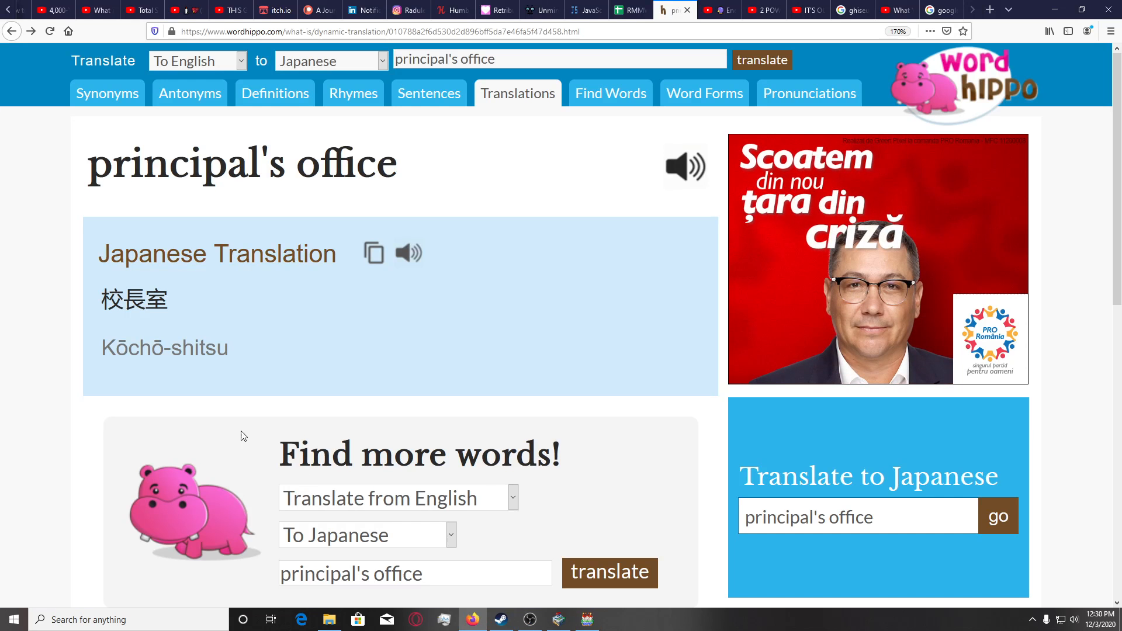
left_click(559, 619)
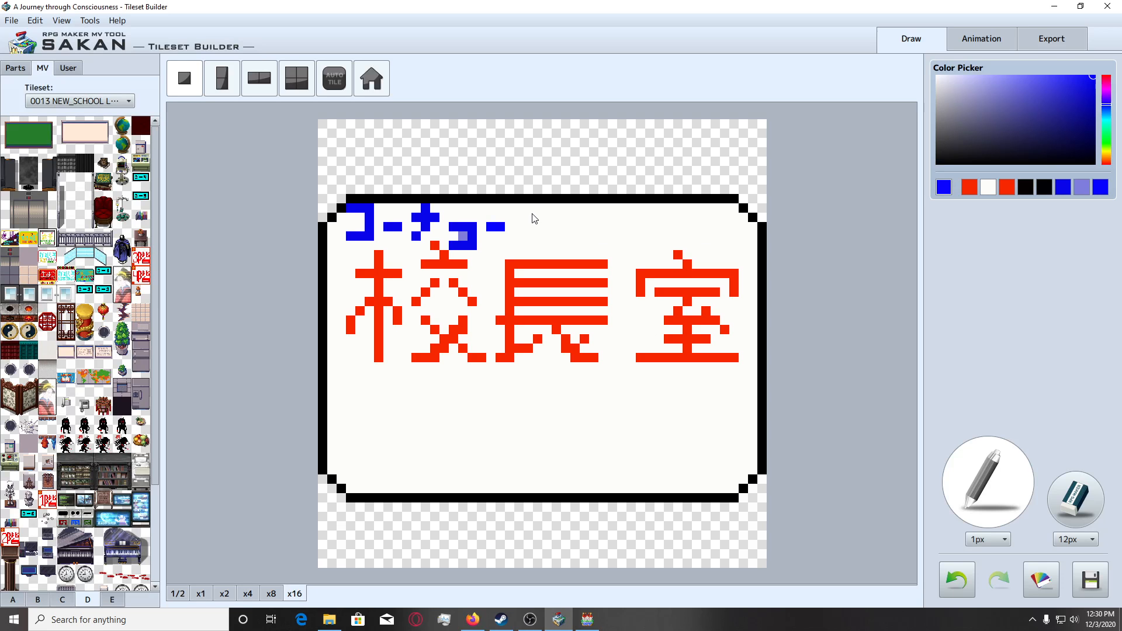
left_click(555, 225)
left_click(566, 215)
key("ctrl+z")
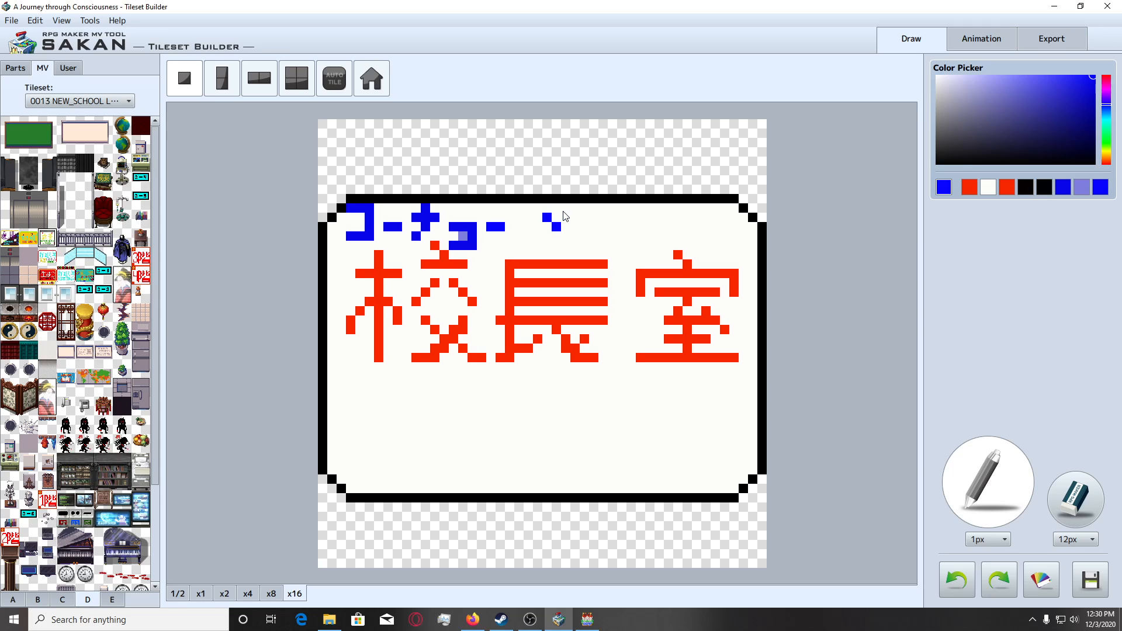
left_click(565, 209)
left_click(575, 217)
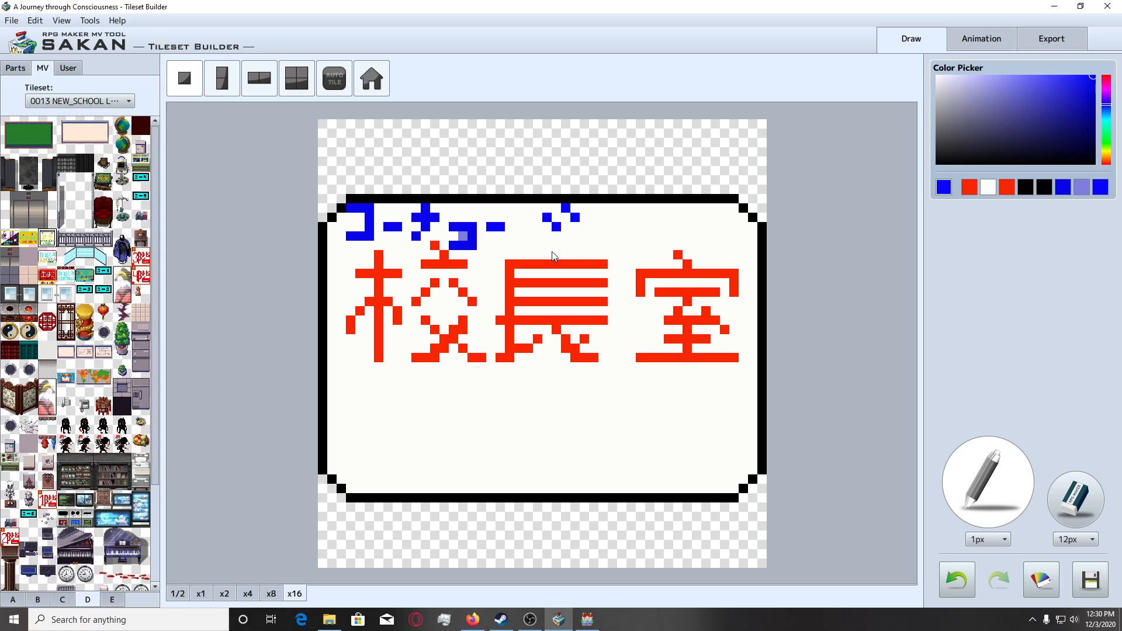
left_click_drag(548, 245, 570, 246)
left_click(575, 236)
left_click(585, 236)
left_click(593, 227)
Draw a blue ツ above the red 室 with a long stroke curving down to the left.
left_click_drag(644, 221, 668, 218)
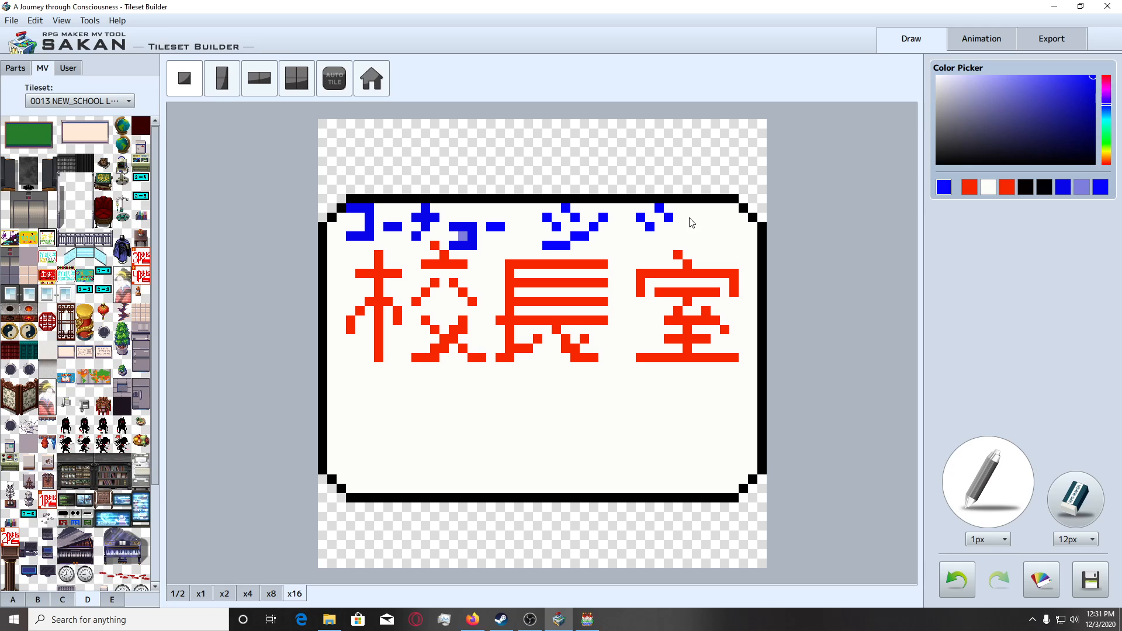
left_click(696, 209)
key("ctrl+z")
mouse_move(688, 208)
left_mouse_down()
mouse_move(677, 237)
mouse_move(647, 246)
left_mouse_up()
left_click(228, 595)
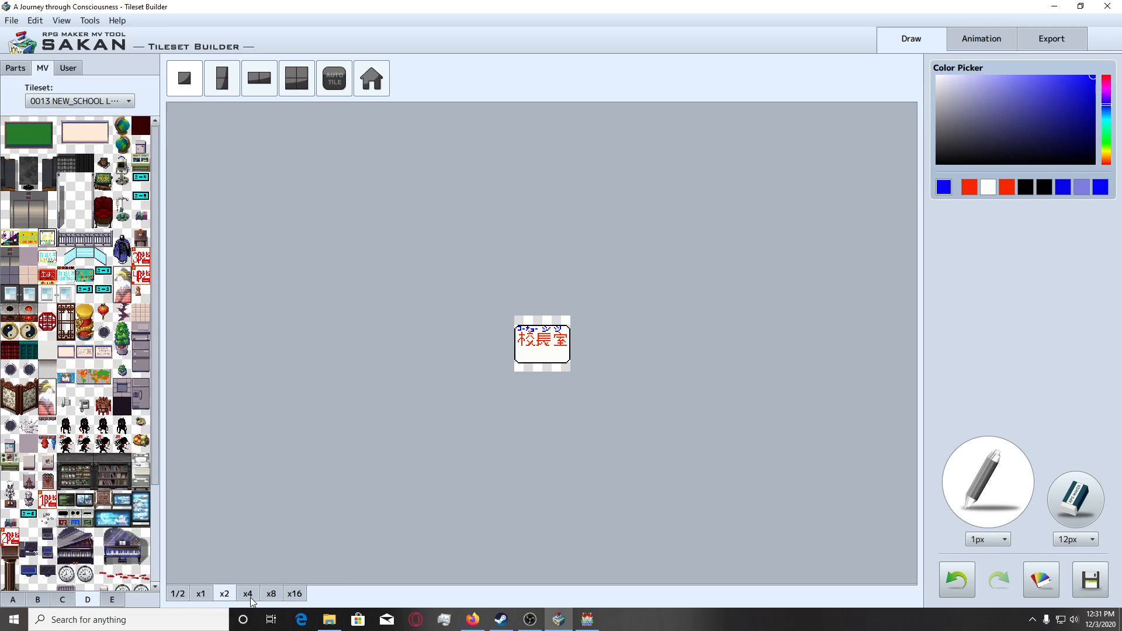
left_click(248, 594)
left_click(271, 594)
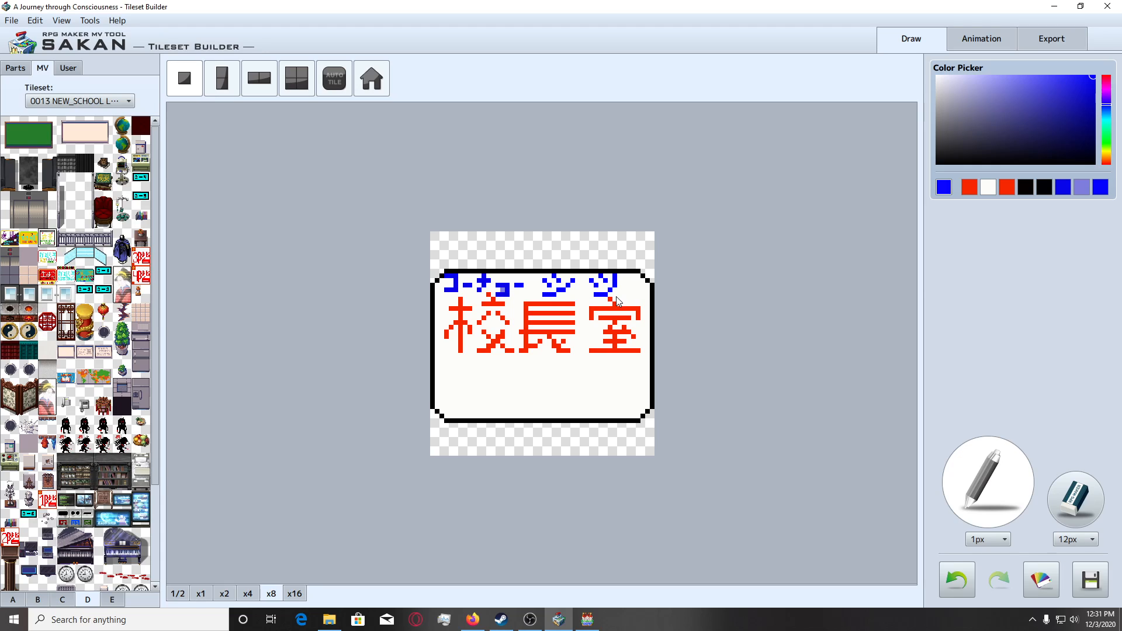
left_click(294, 593)
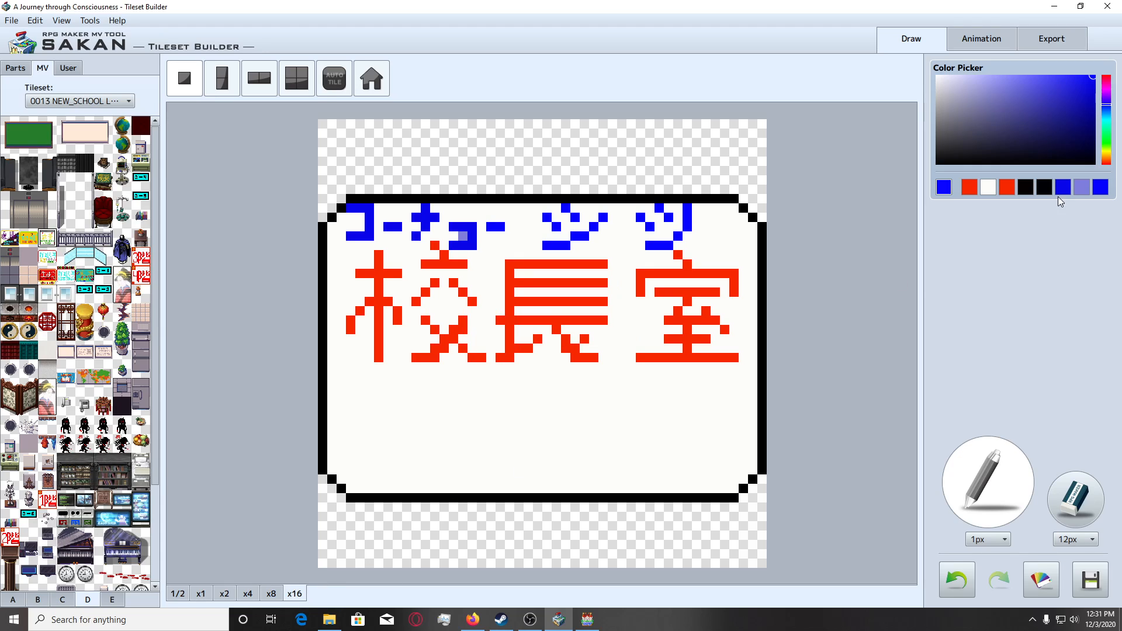
Change the drawing colour to a saturated amber yellow.
left_click(1107, 153)
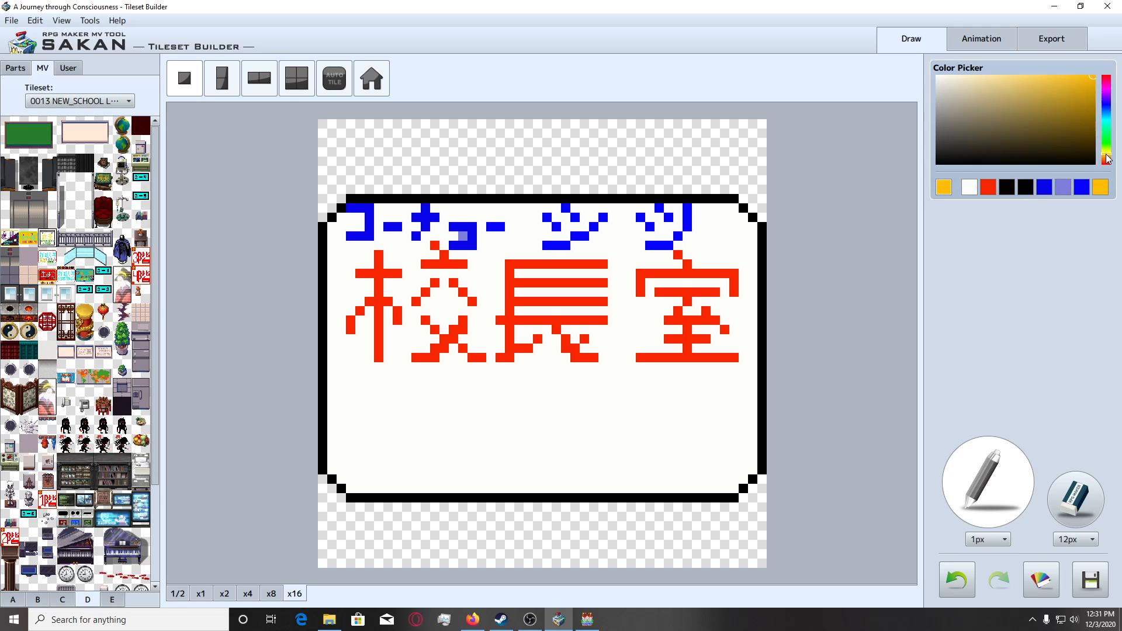
left_click(1093, 78)
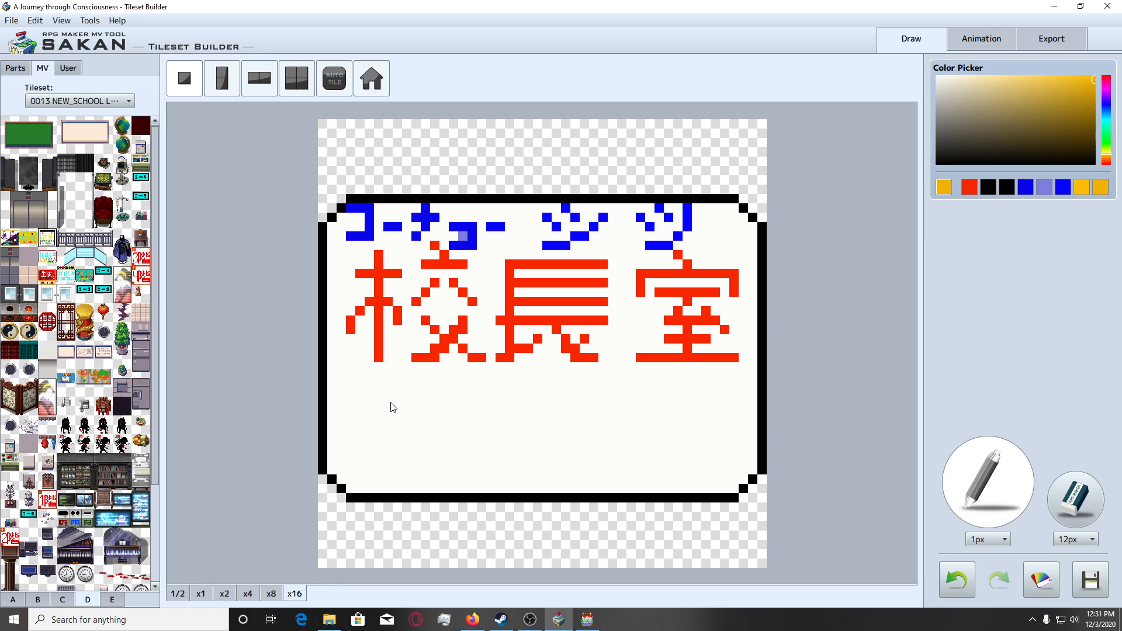
left_click(408, 387)
key("ctrl+z")
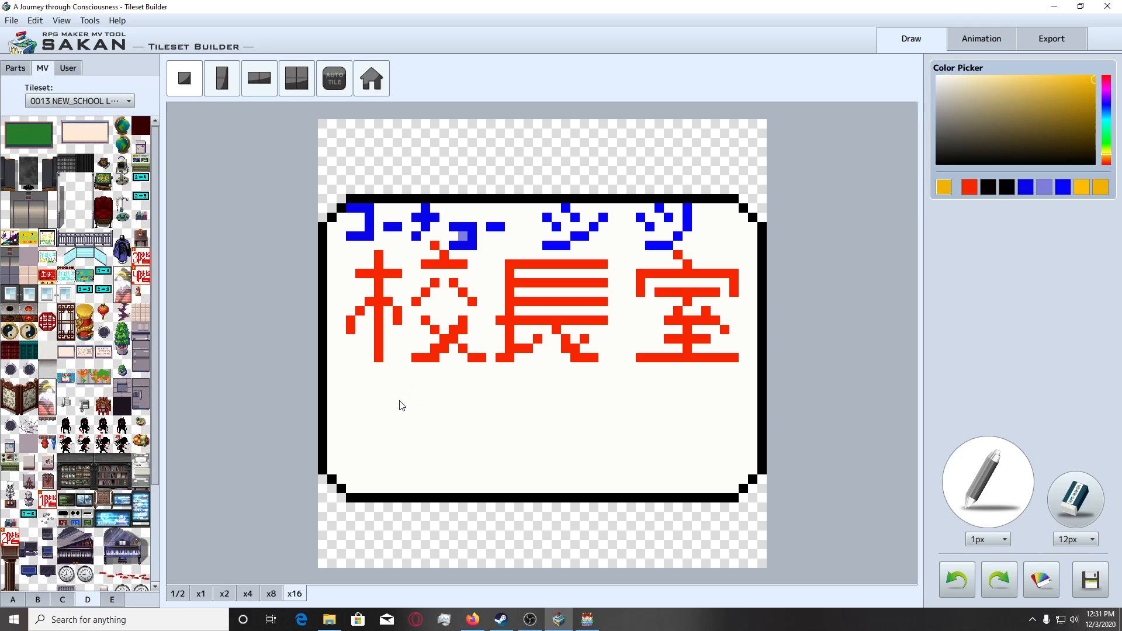
Draw an amber pixel letter P below the red 校 as the first letter of PRINCIPAL.
mouse_move(401, 406)
left_mouse_down()
mouse_move(399, 440)
mouse_move(408, 405)
mouse_move(407, 423)
left_mouse_up()
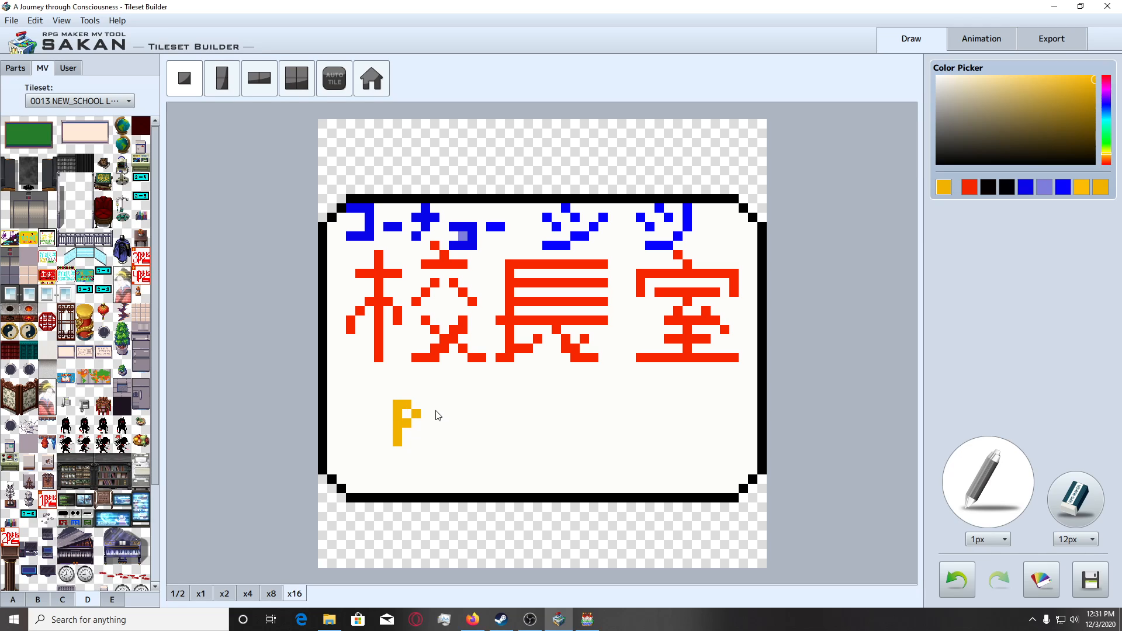
key("ctrl+z")
left_click(416, 405)
left_click(423, 413)
Draw the vertical stem of the R beside the P and mark the following baseline with four single amber pixels.
left_click_drag(444, 404, 444, 441)
left_click(472, 440)
left_click(491, 441)
left_click(509, 440)
left_click(528, 442)
key("ctrl+z")
left_click(537, 444)
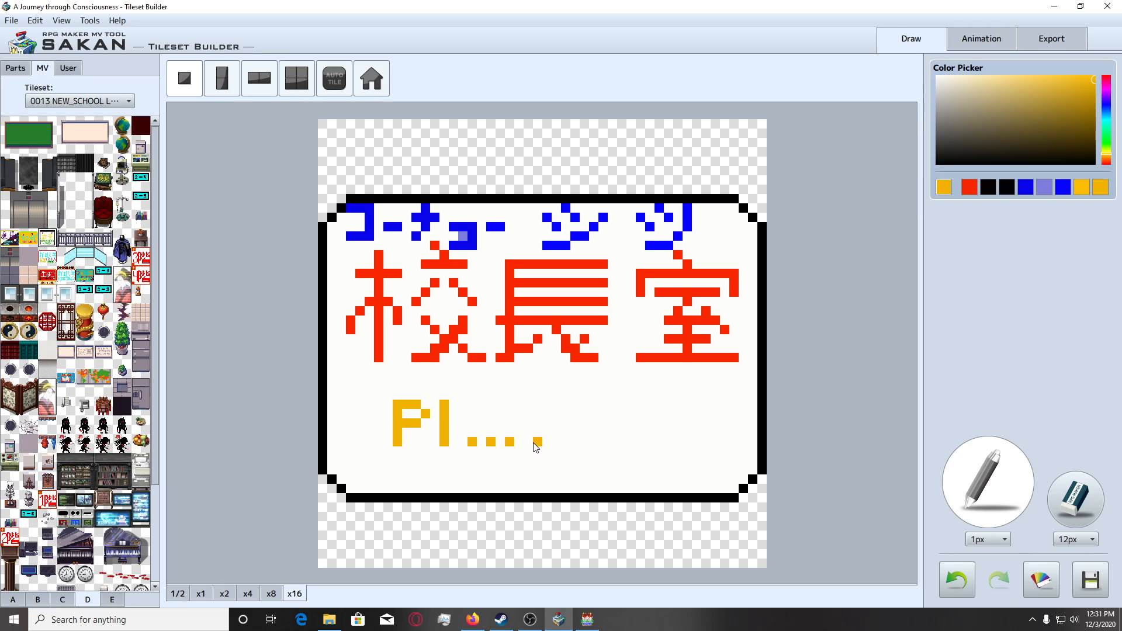
Draw the bottom of the C and mark the baseline of the remaining PRINCIPAL letters with single amber pixels.
left_click(566, 443)
left_click(558, 433)
left_click(575, 434)
left_click(593, 442)
left_click(640, 442)
left_click(659, 443)
left_click(687, 442)
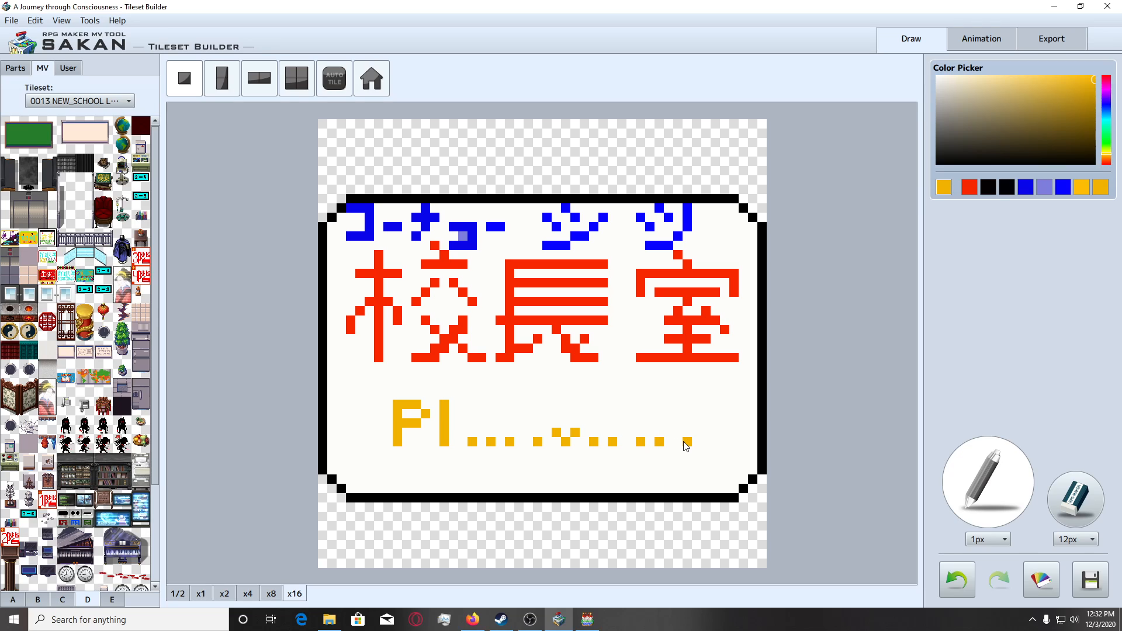
key("ctrl+z")
left_click(678, 442)
left_click(697, 442)
Complete the amber R and draw the i and N after it.
left_click(472, 414)
key("ctrl+z")
mouse_move(464, 423)
left_mouse_down()
mouse_move(453, 423)
mouse_move(492, 422)
mouse_move(510, 406)
left_mouse_up()
left_click(492, 405)
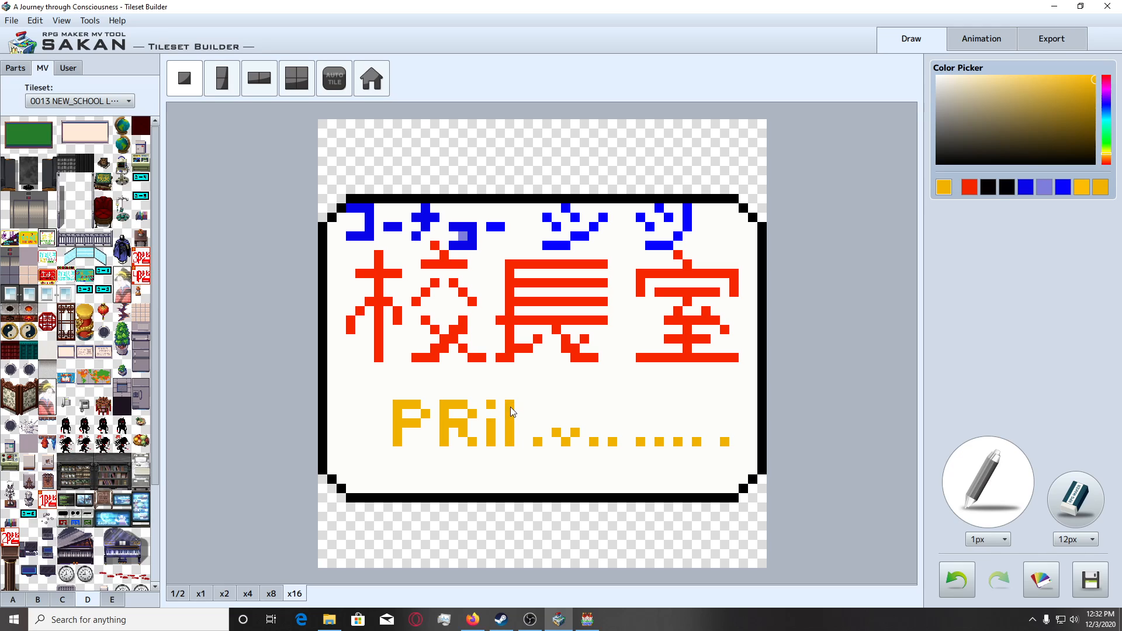
left_click(520, 416)
left_click(526, 433)
Draw the amber letters C, i and P after PRiN.
left_click(567, 405)
left_click(576, 414)
left_click(557, 423)
mouse_move(557, 413)
left_mouse_down()
mouse_move(593, 437)
mouse_move(615, 434)
mouse_move(627, 403)
mouse_move(635, 412)
left_mouse_up()
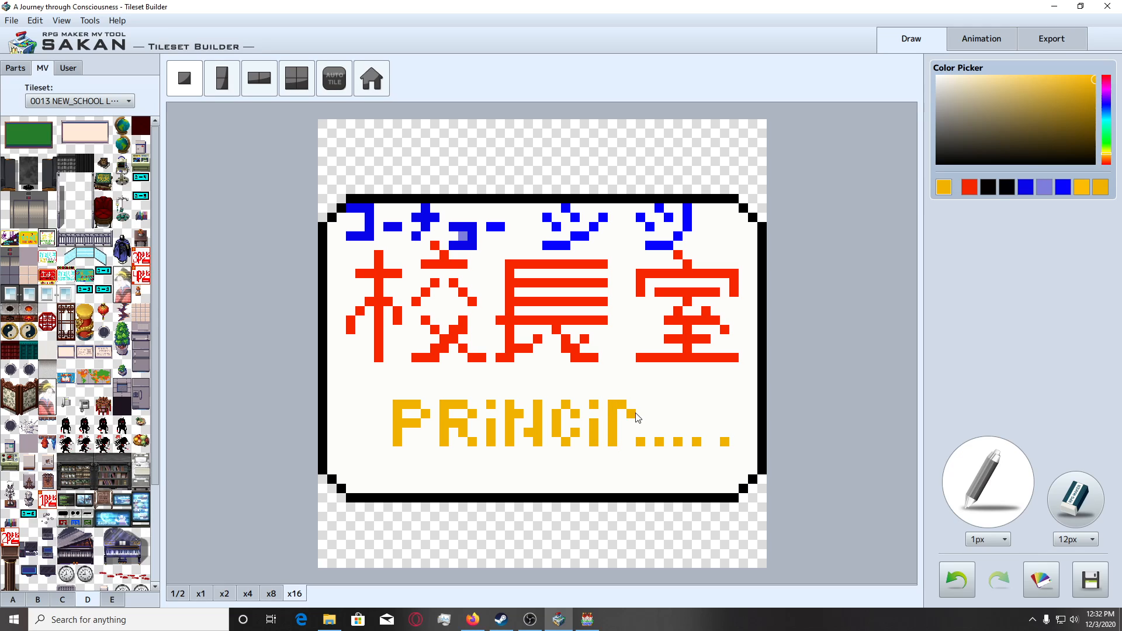
key("ctrl+z")
left_click(640, 416)
left_click(628, 416)
key("ctrl+z")
left_click(630, 407)
left_click_drag(622, 420, 629, 420)
Draw the amber letters A and L to finish the word PRINCIPAL.
mouse_move(659, 443)
left_mouse_down()
mouse_move(659, 404)
mouse_move(676, 408)
left_mouse_up()
key("ctrl+z")
left_click(670, 432)
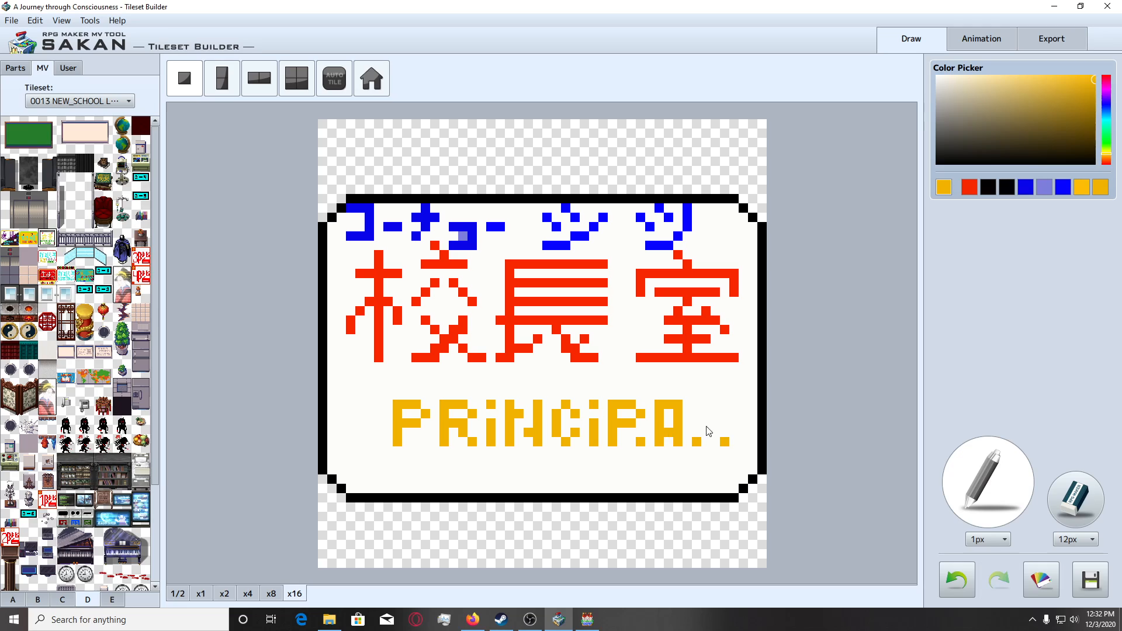
key("ctrl+z")
left_click(672, 426)
left_click_drag(696, 404, 703, 441)
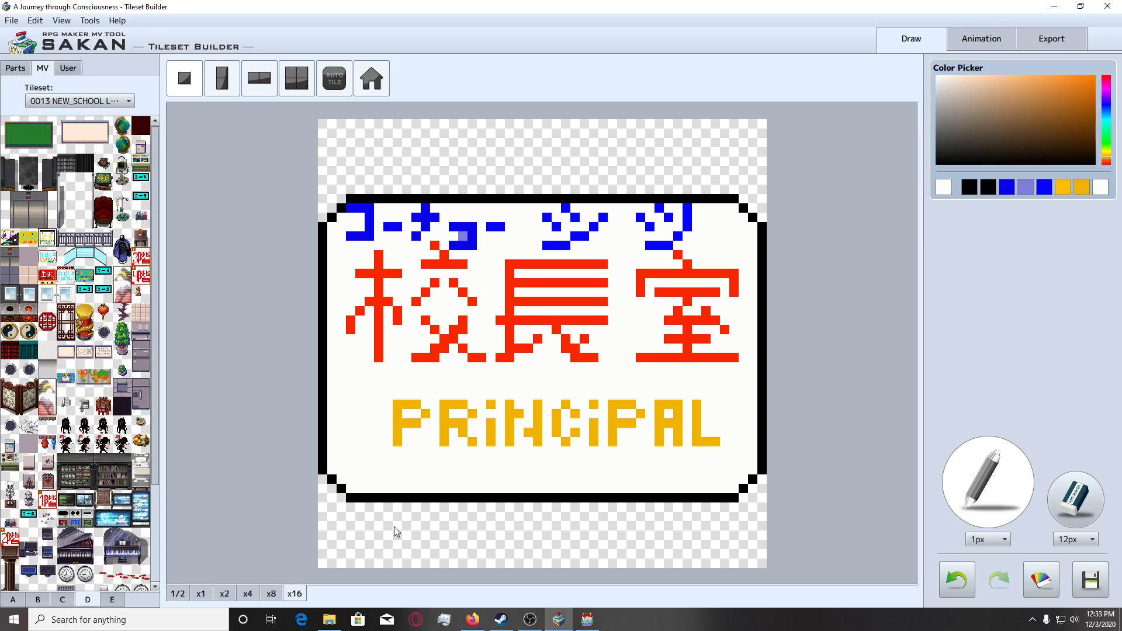
Check the finished sign at x4 zoom and add it to the user tiles after the last room-number tile.
left_click(228, 598)
left_click(240, 598)
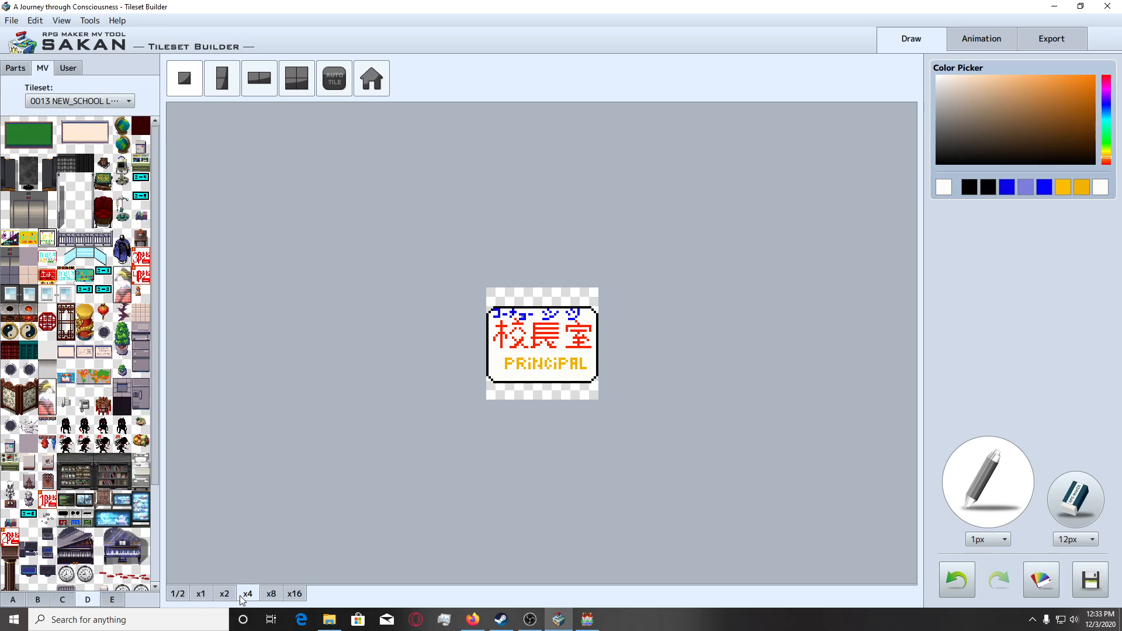
left_click(295, 593)
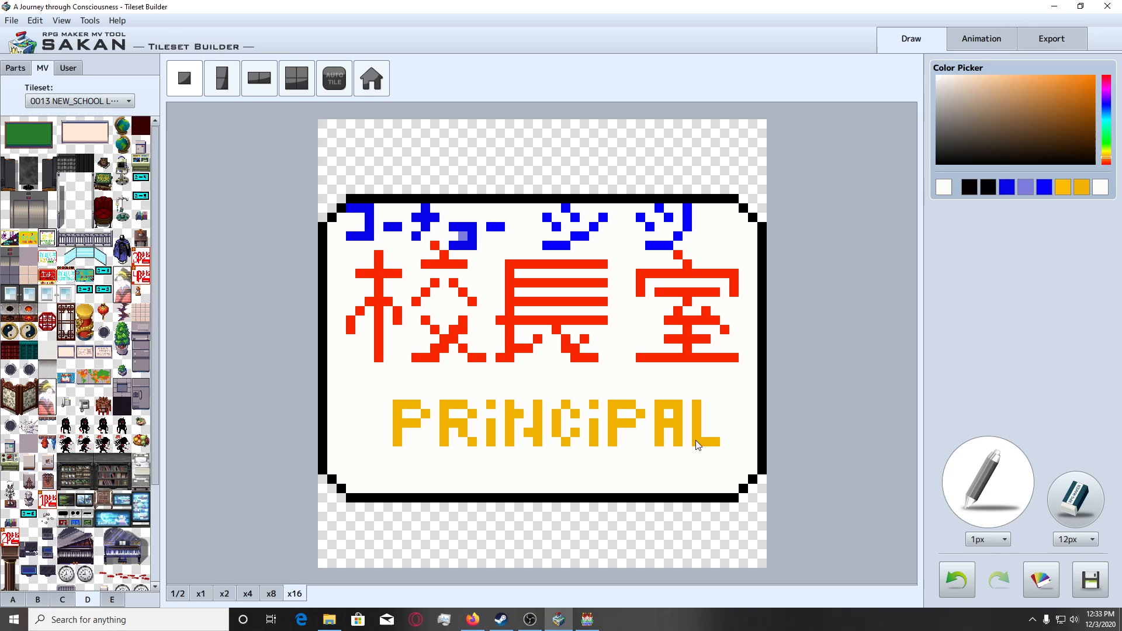
left_click(68, 68)
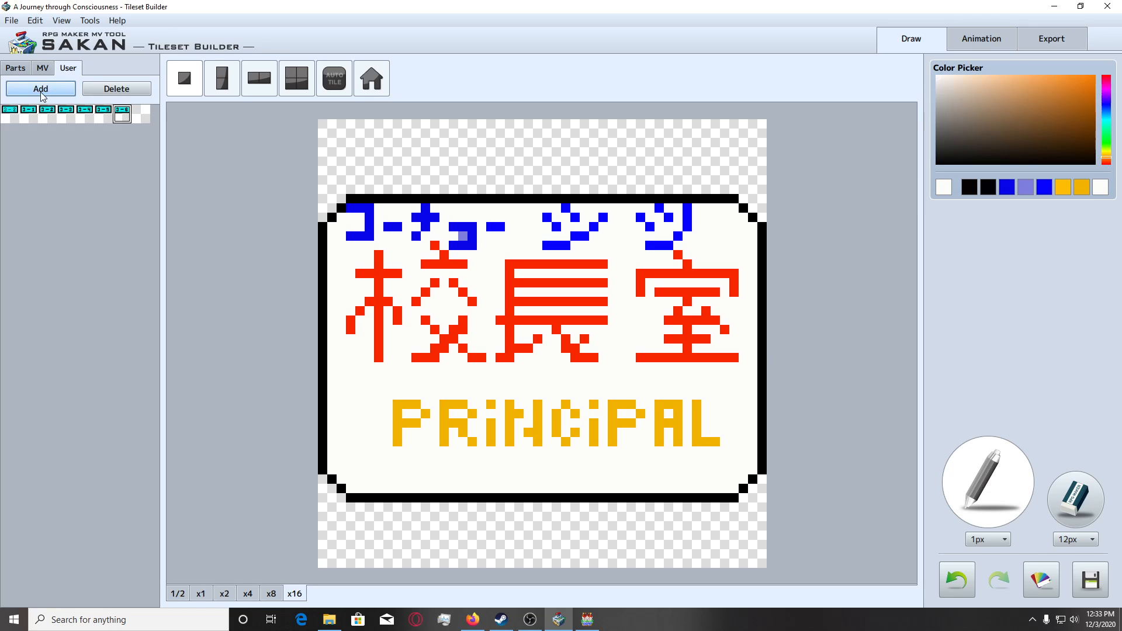
left_click(141, 113)
Place the new sign tile on the export sheet of the school tileset, directly below the 1階 tile.
left_click(1032, 37)
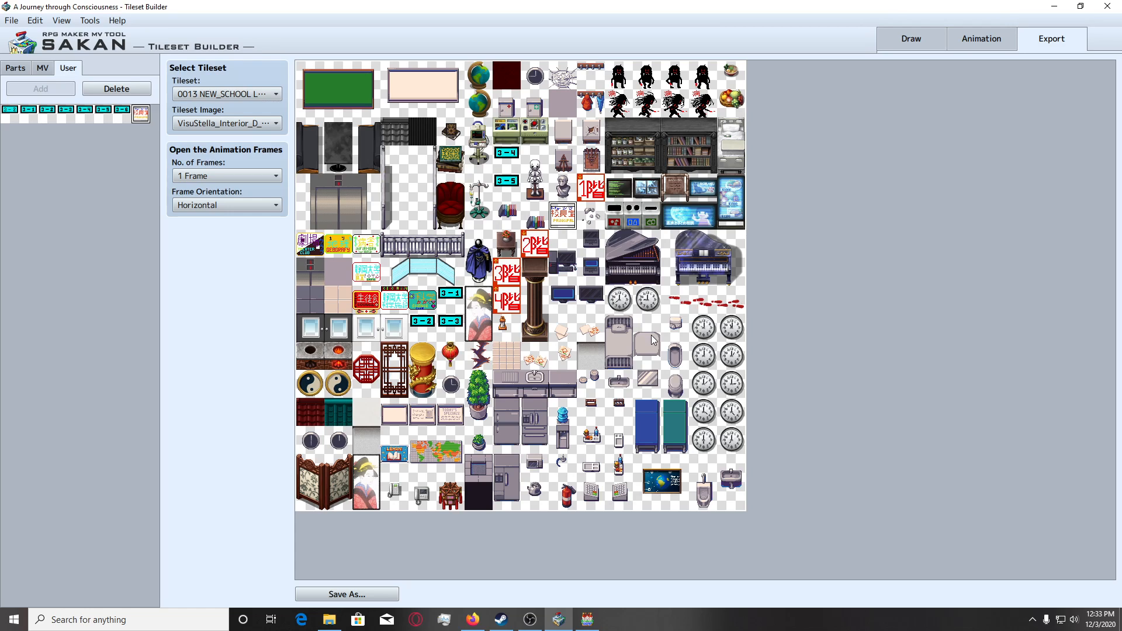
left_click(642, 303)
left_click(584, 211)
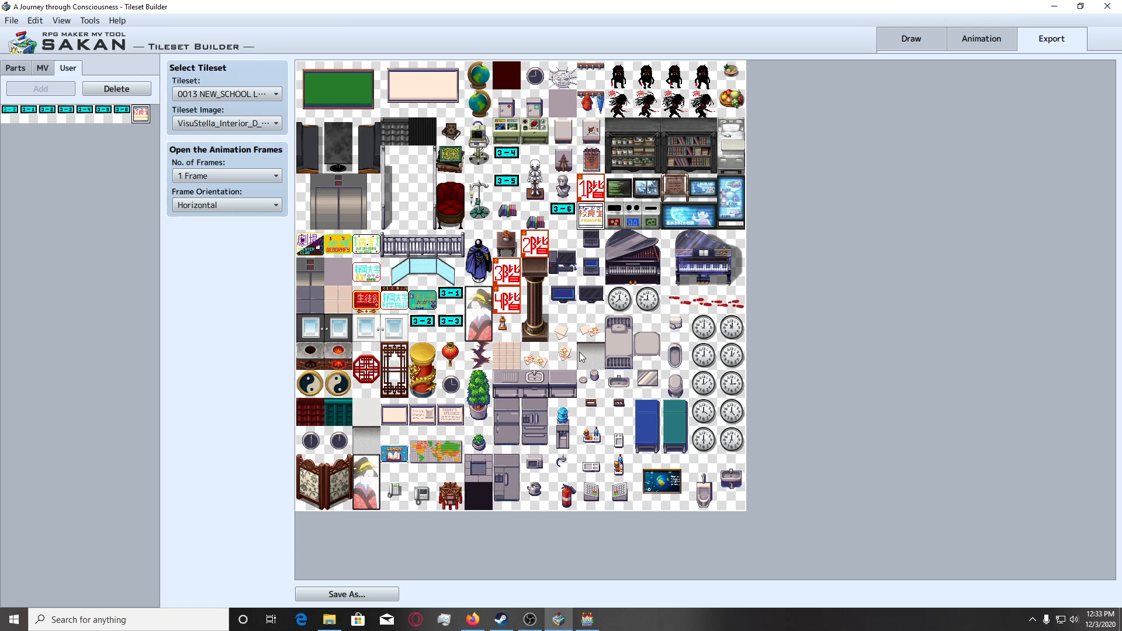
Save the tileset image as VisuStella_Interior_D_mod.png, replacing the existing file.
left_click(346, 594)
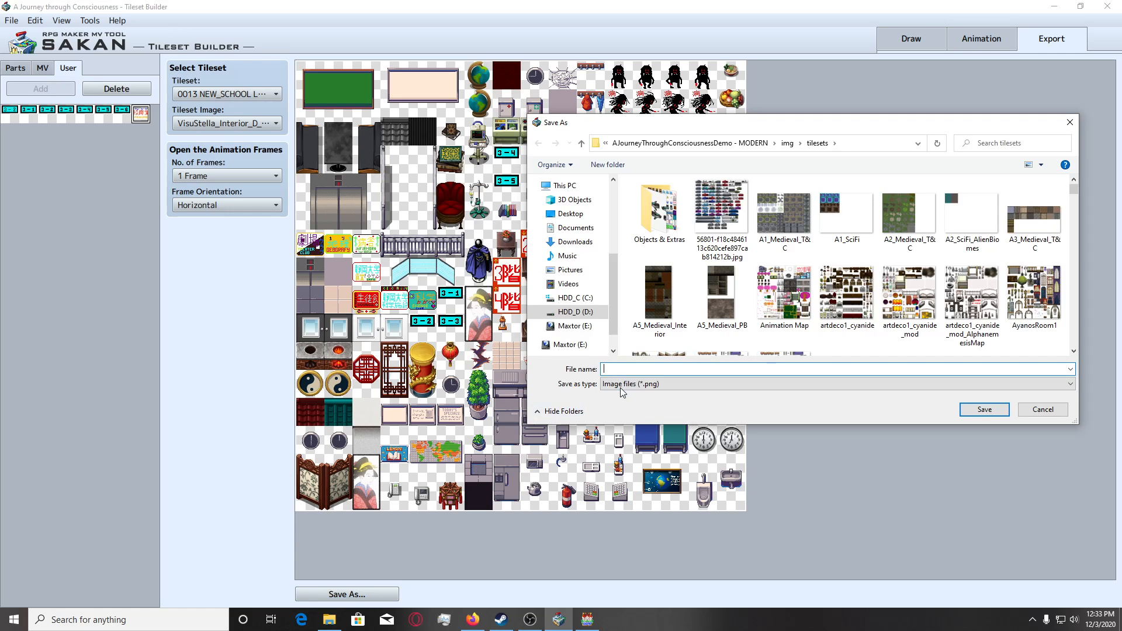
type("Visus")
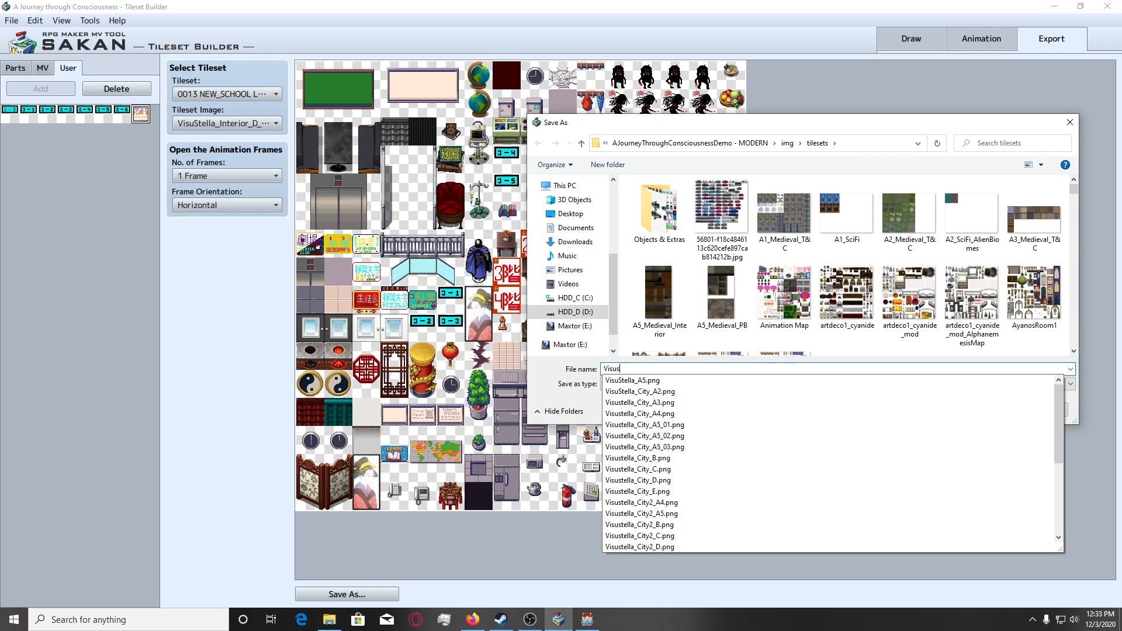
type("tella_Interi")
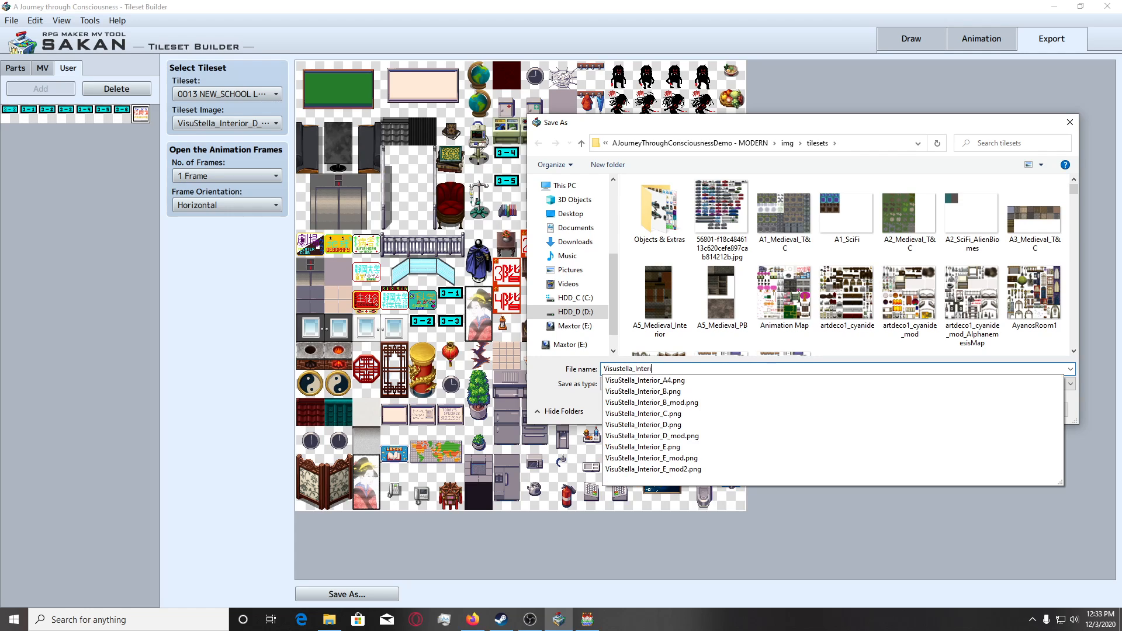
type("or_D")
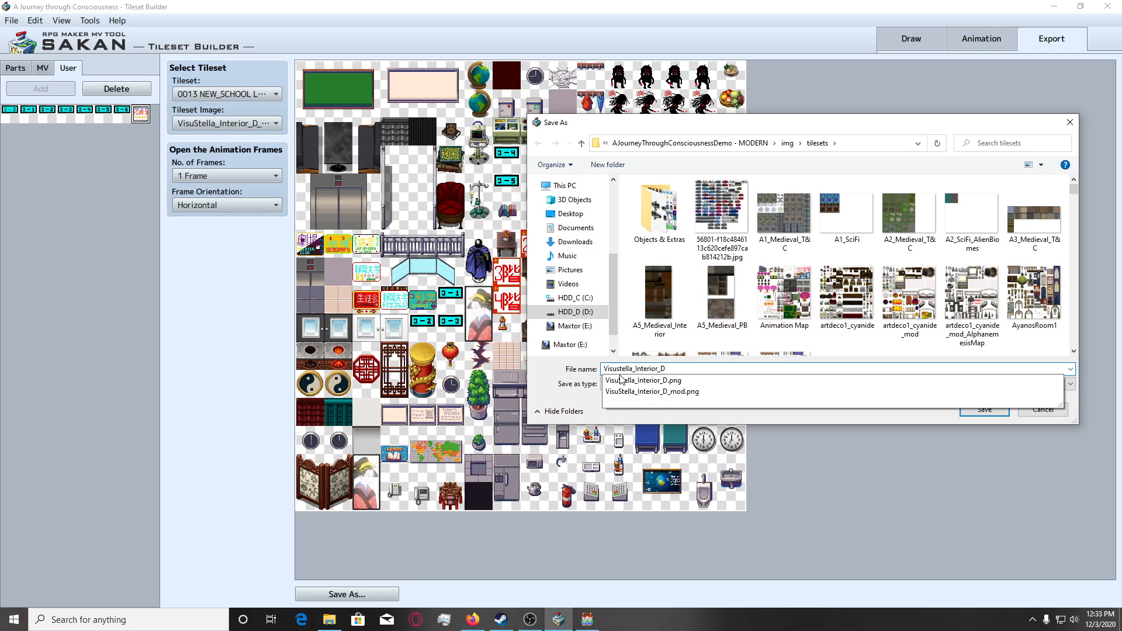
left_click(652, 391)
left_click(652, 388)
left_click(669, 413)
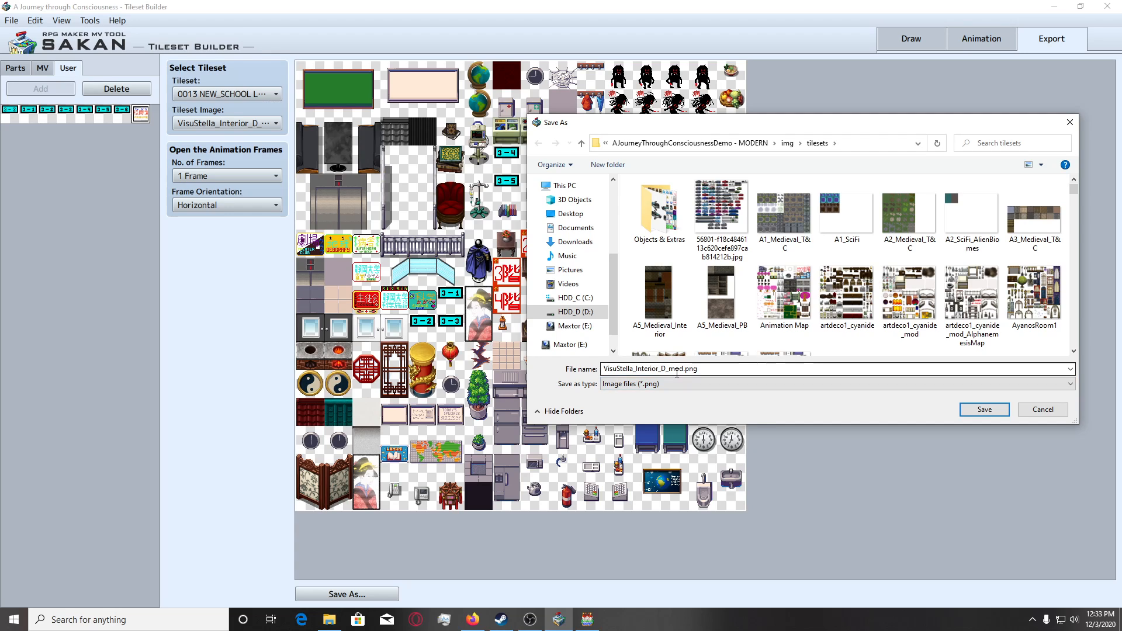
left_click(984, 409)
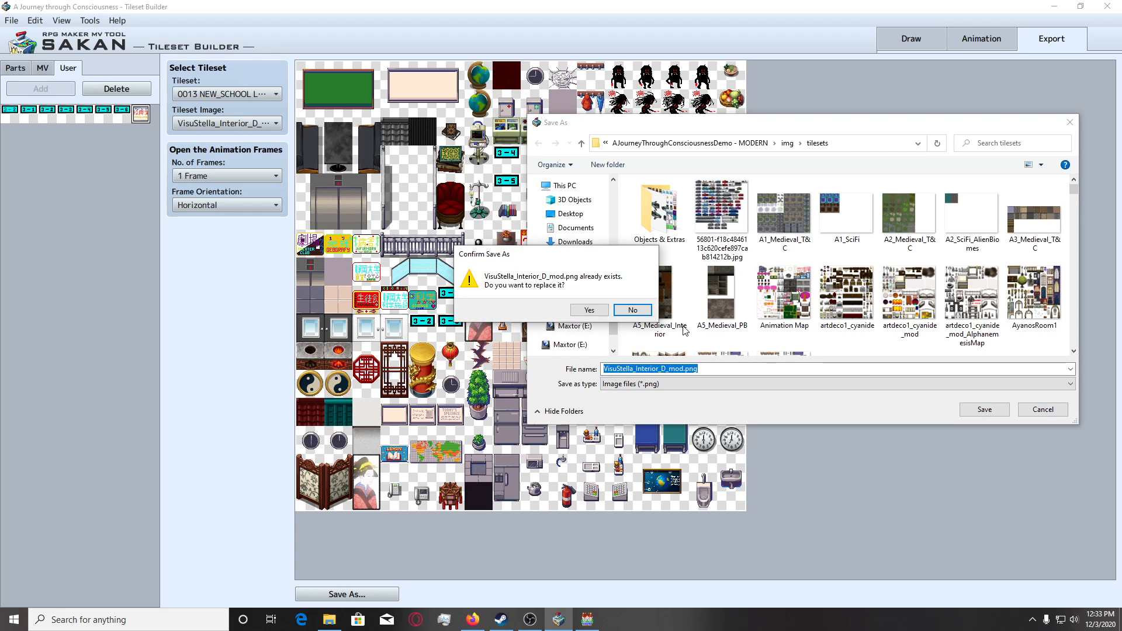
left_click(581, 308)
Switch to RPG Maker MV and bring up the office in the University Floor 2 (3Kai) map at 150% zoom.
left_click(588, 619)
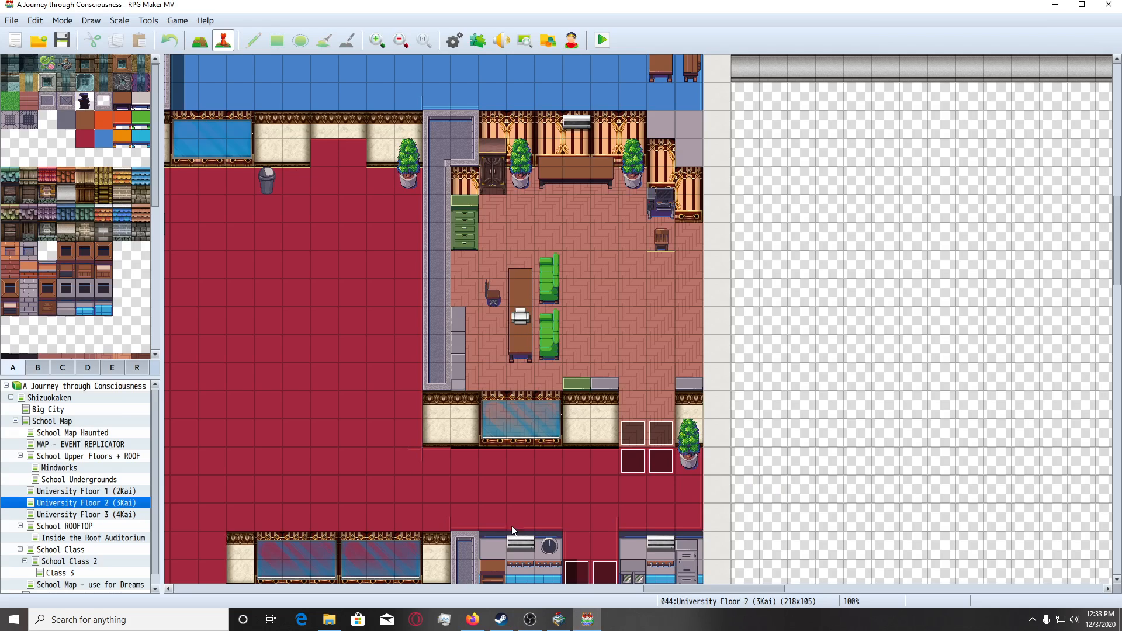
left_click(102, 514)
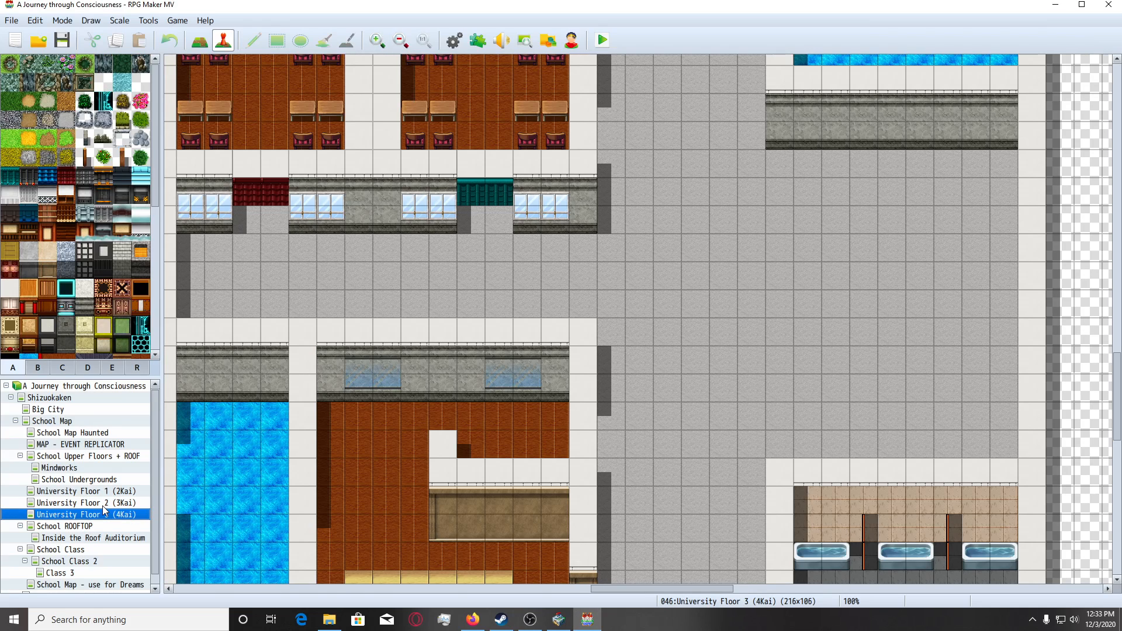
left_click(103, 504)
scroll(517, 422, "down", 2)
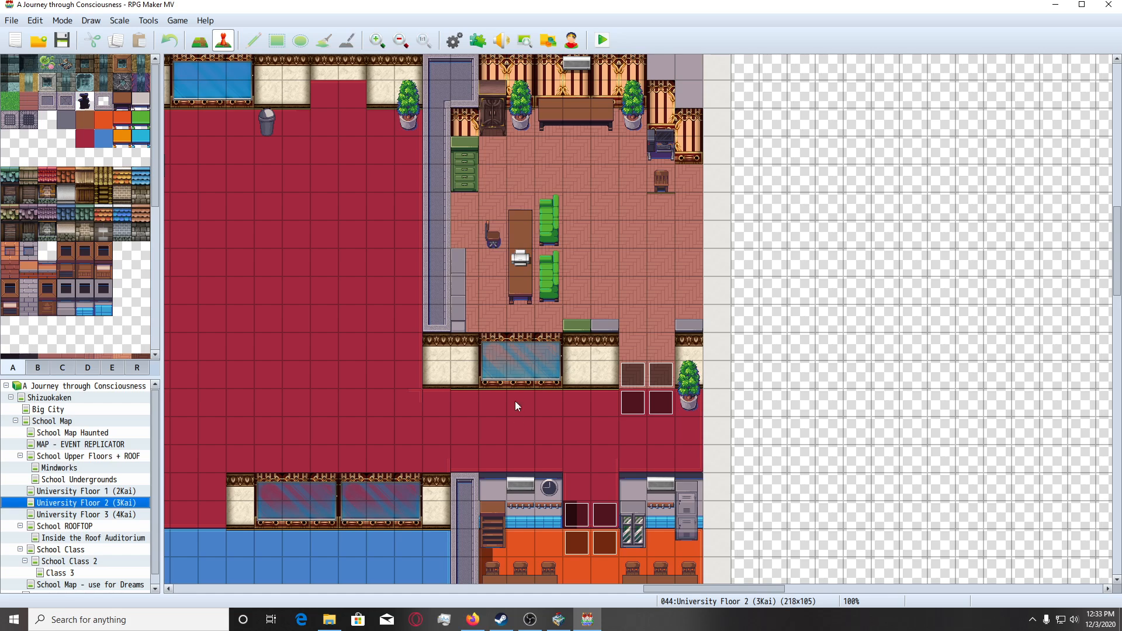
scroll(587, 388, "up", 1, "ctrl")
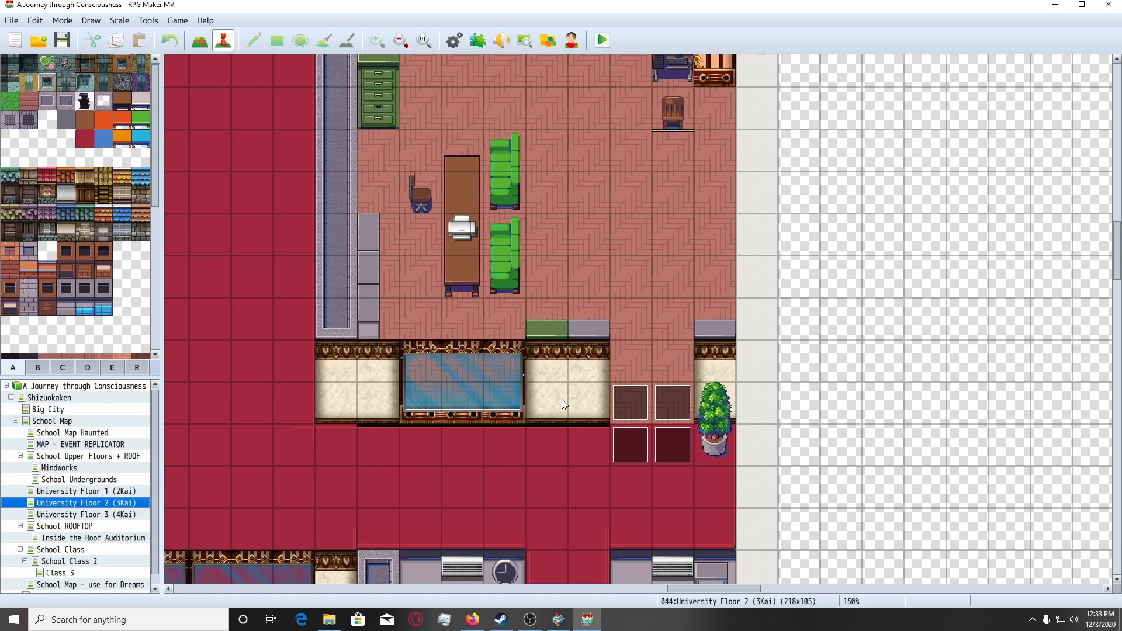
Recheck the sign's slot in Tileset Builder and select the PRINCIPAL sign tile in tileset D of RPG Maker MV.
left_click(113, 371)
scroll(399, 334, "up", 3)
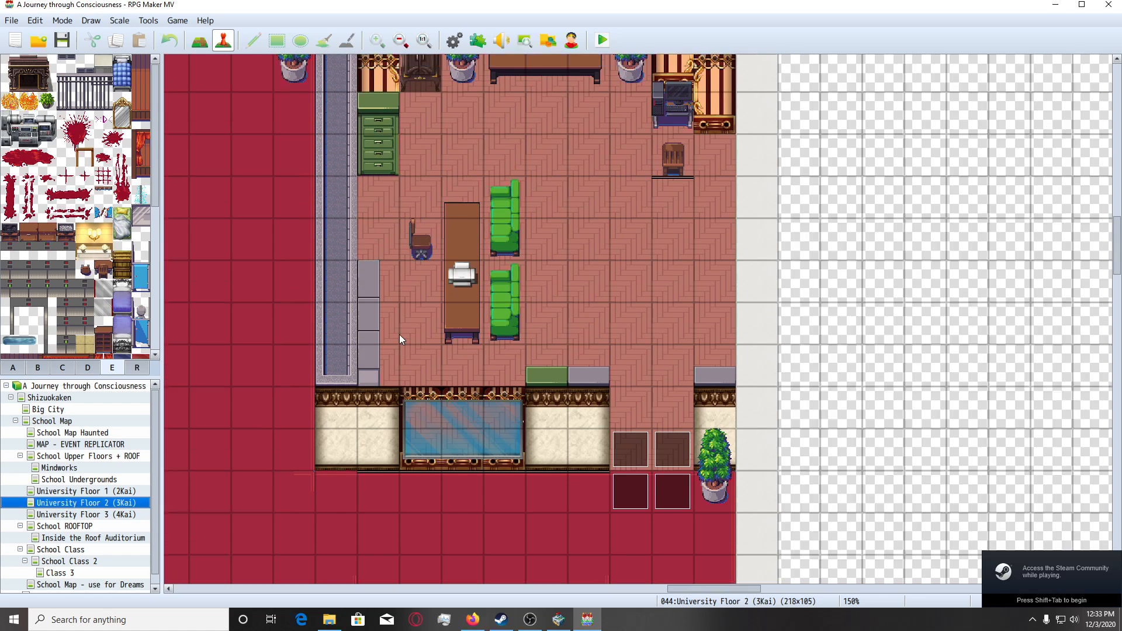
scroll(437, 386, "down", 2)
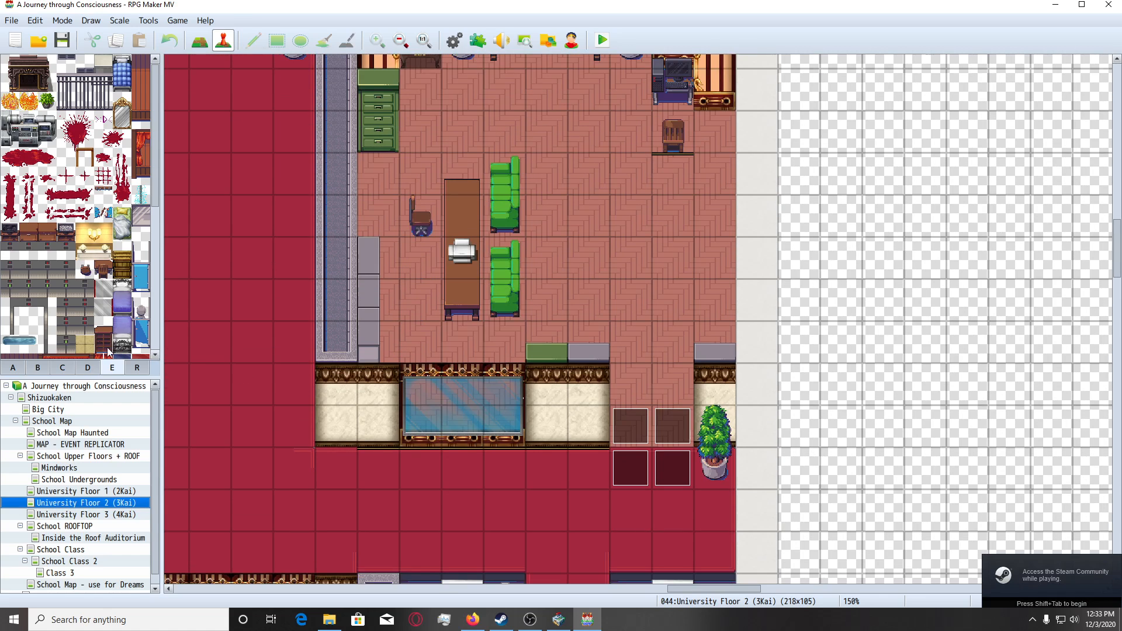
left_click(93, 370)
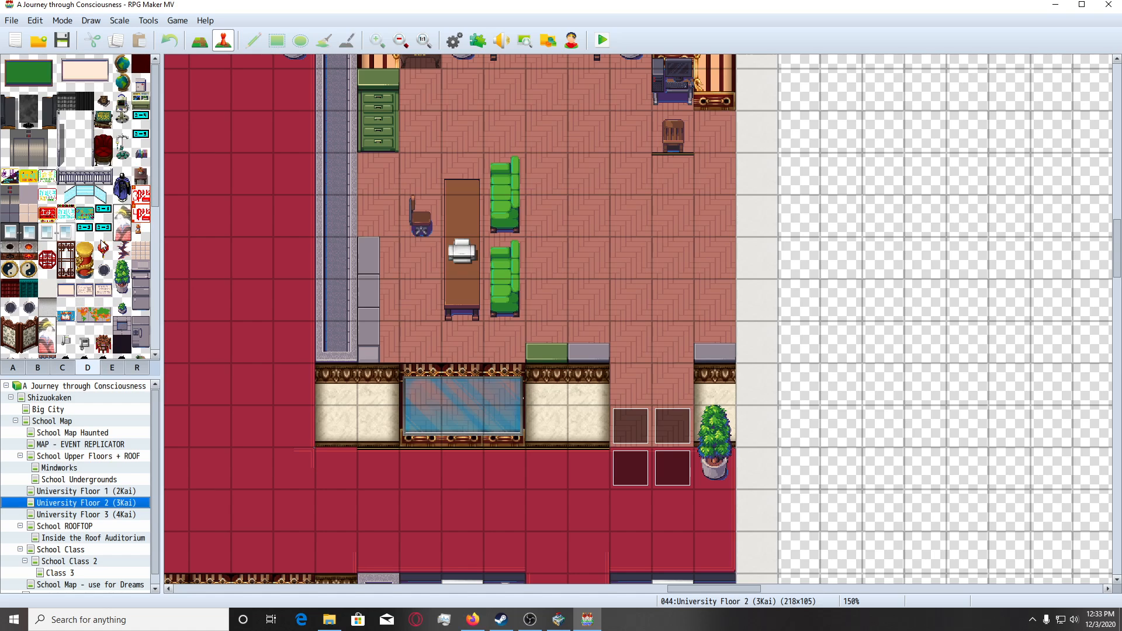
scroll(103, 246, "down", 1)
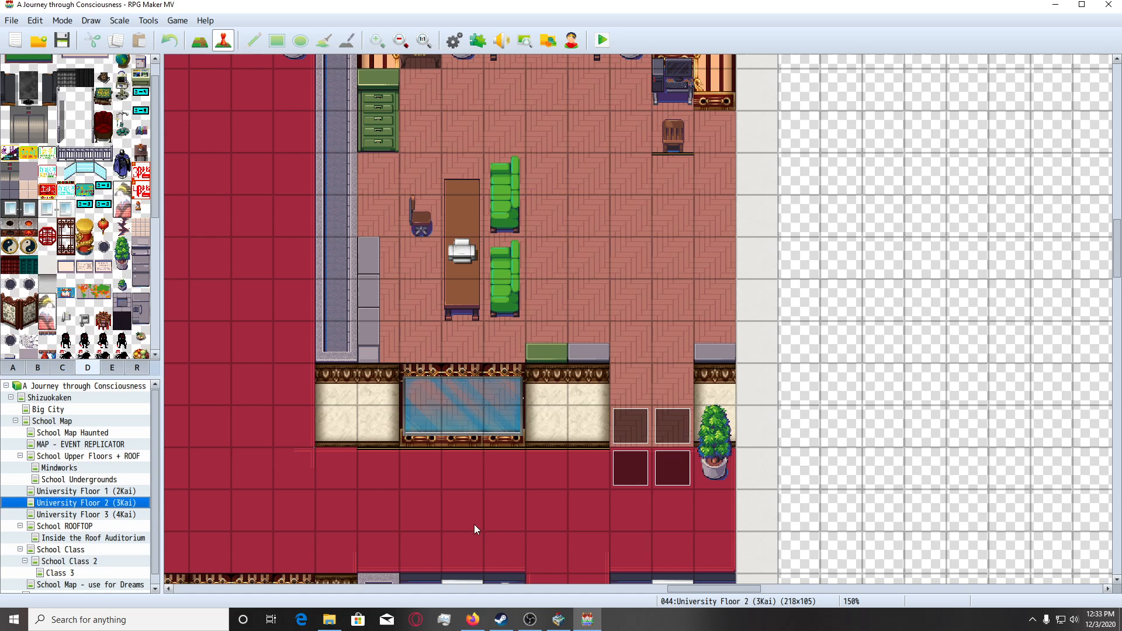
left_click(558, 619)
mouse_move(592, 624)
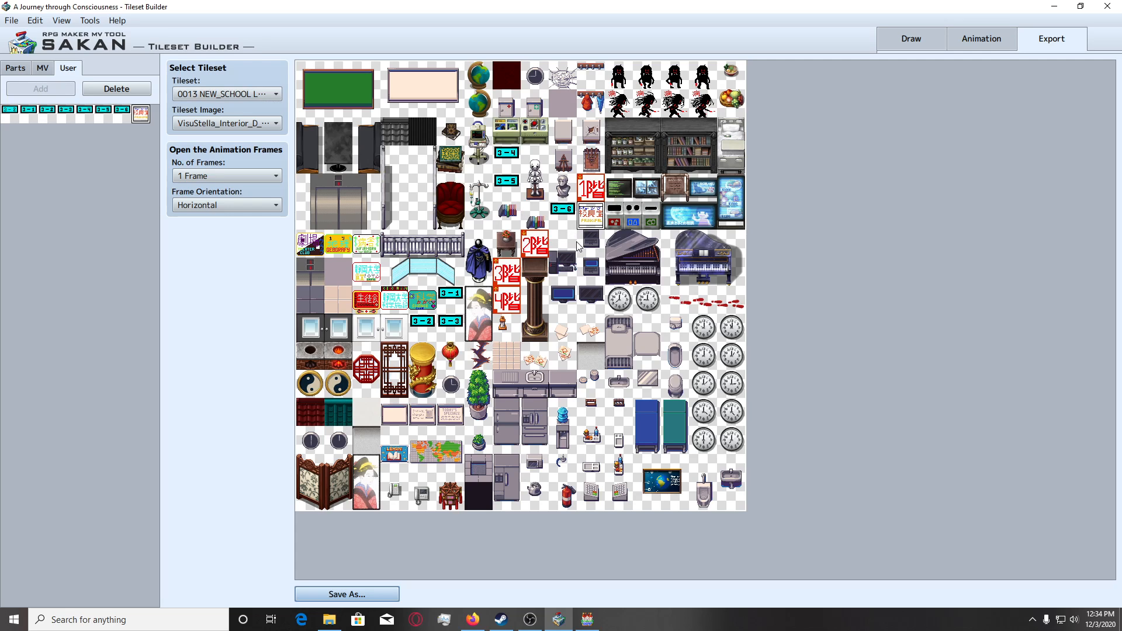
left_click(587, 620)
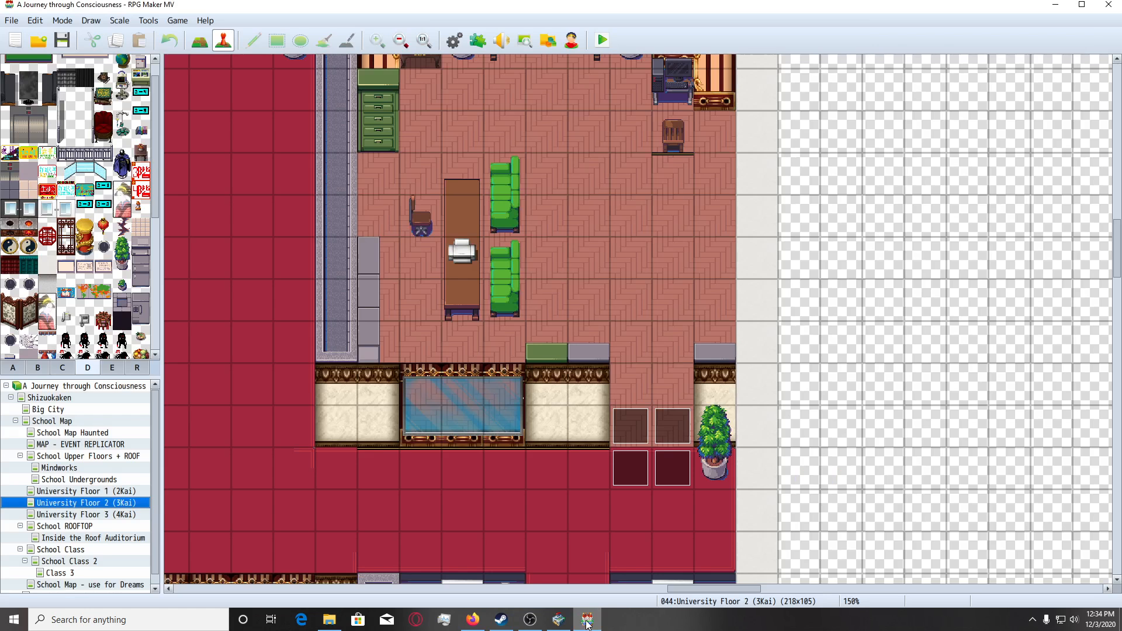
scroll(89, 251, "down", 5)
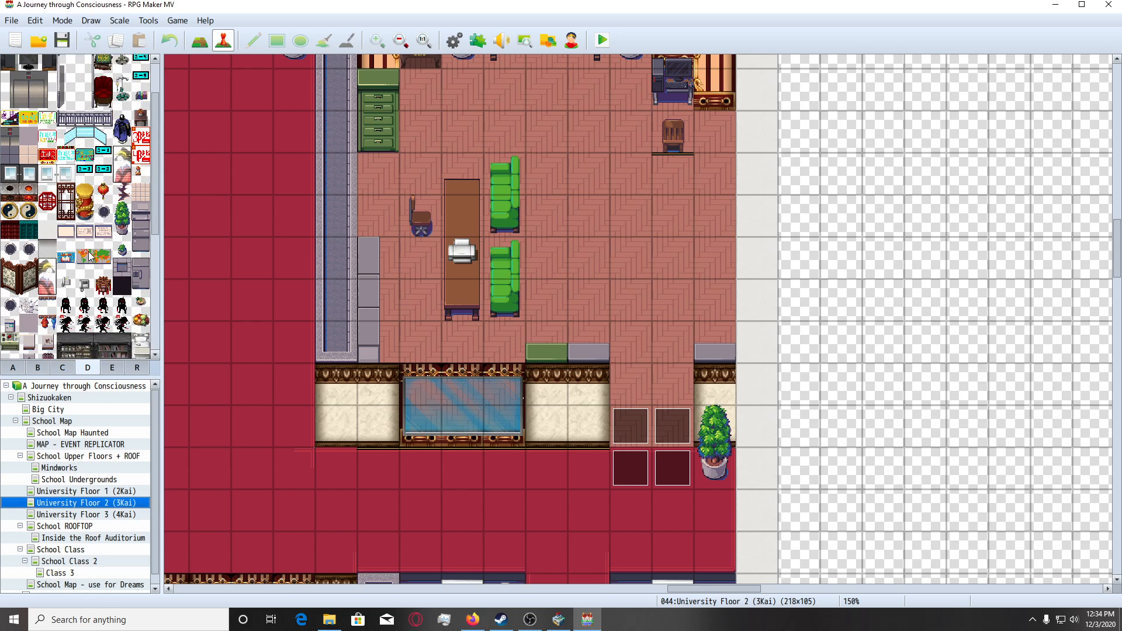
left_click(46, 282)
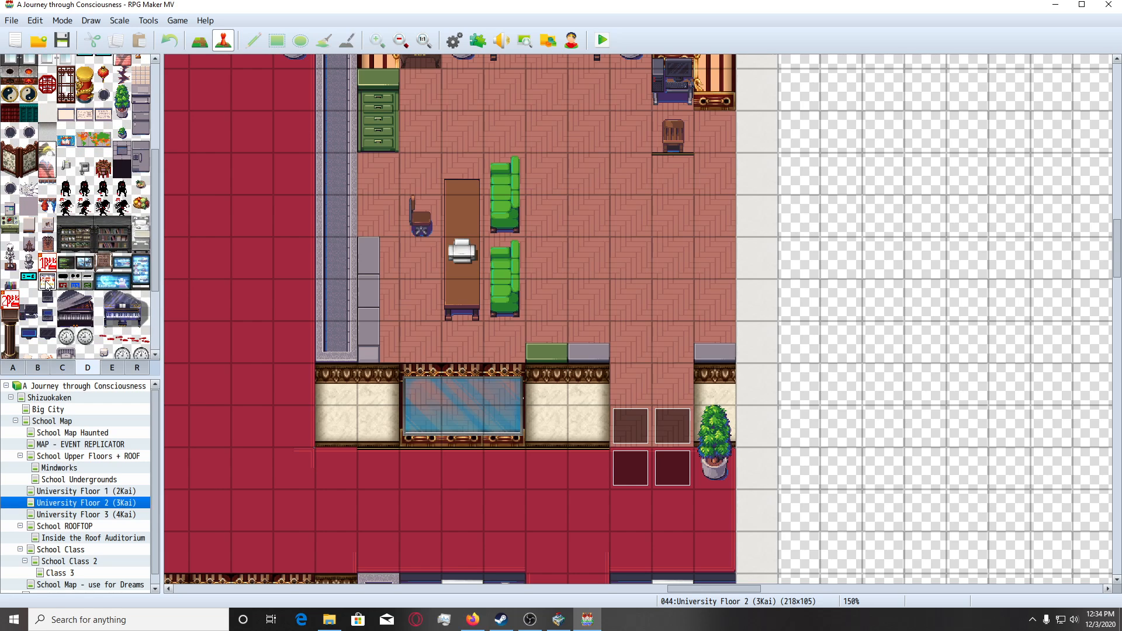
In map-drawing mode, place the sign at the left end of the office's front wall and on both sides of its doorway.
left_click(199, 40)
left_click(294, 385)
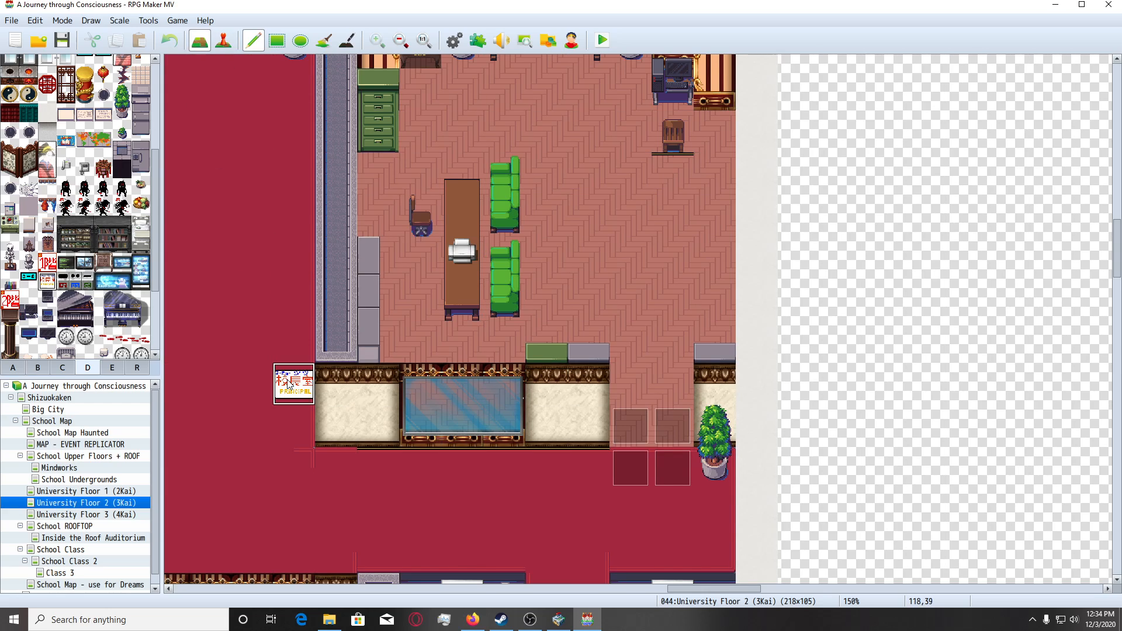
left_click(573, 417)
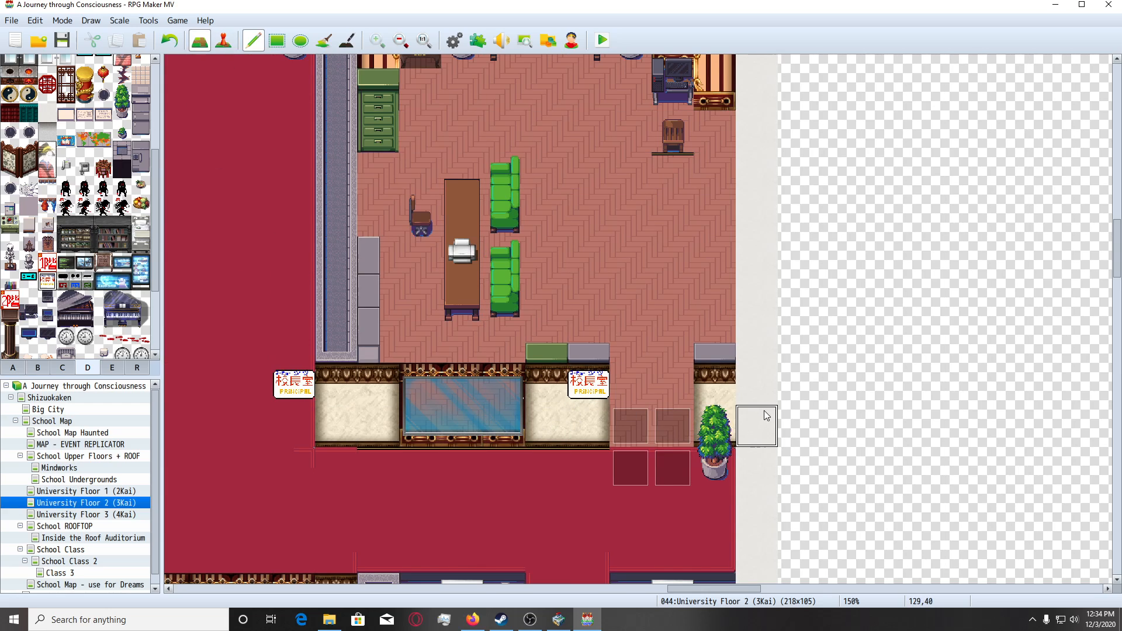
left_click(717, 393)
Place another PRINCIPAL sign over the desk in the lower left of the orange-floored room.
scroll(825, 447, "down", 2)
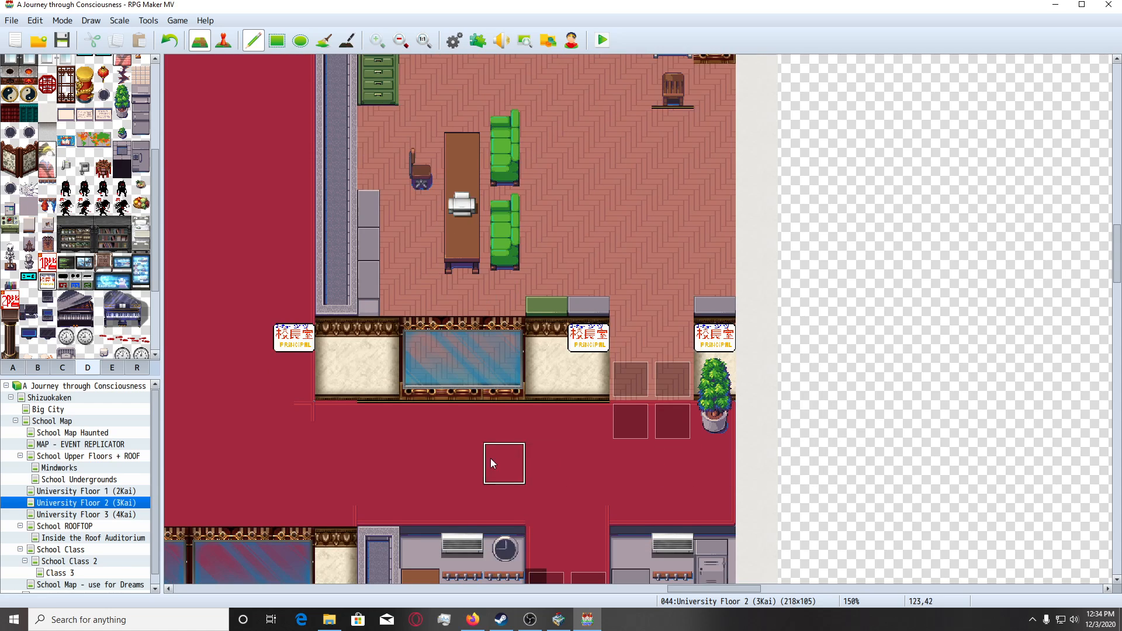
scroll(490, 458, "down", 3)
scroll(616, 498, "down", 2)
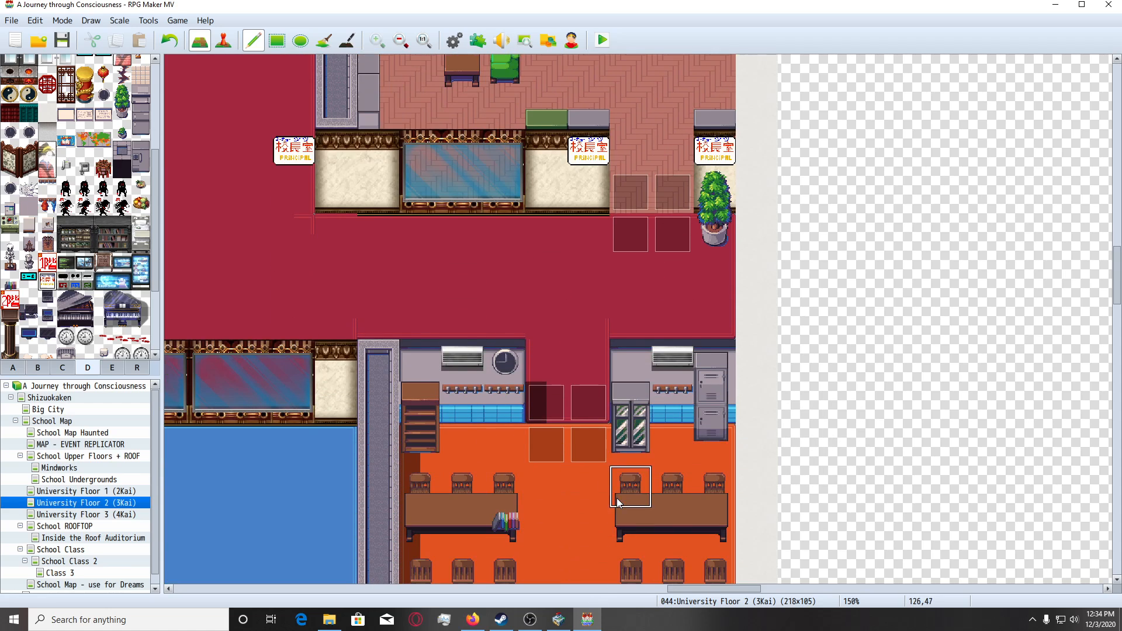
mouse_move(700, 590)
left_mouse_down()
mouse_move(668, 596)
mouse_move(689, 593)
left_mouse_up()
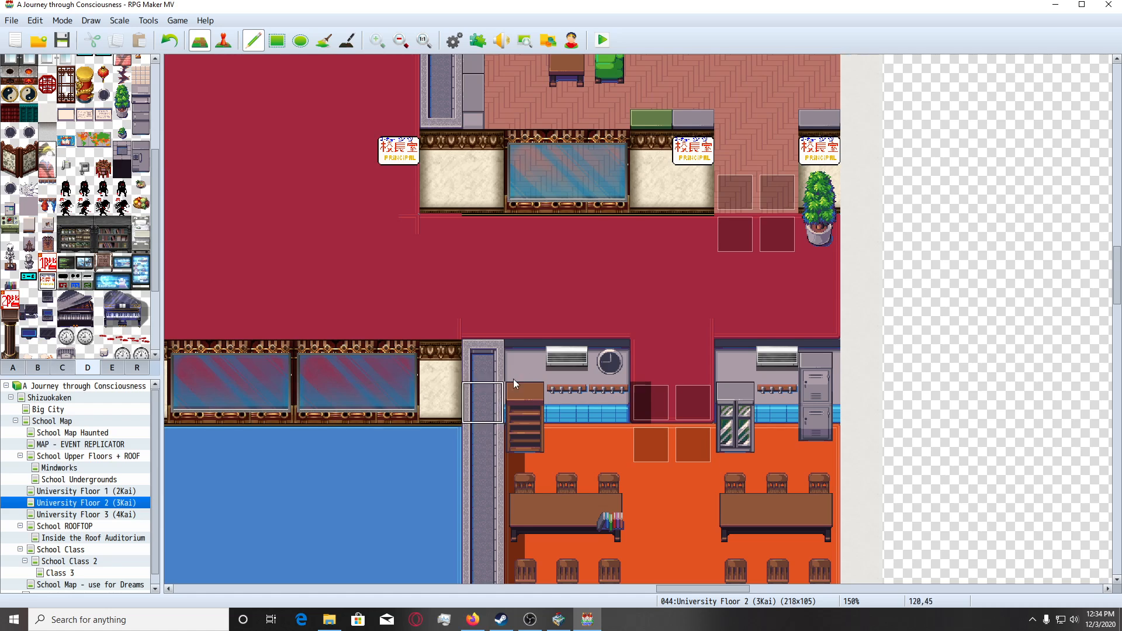
scroll(549, 377, "down", 1)
scroll(591, 380, "down", 3)
scroll(590, 382, "down", 6)
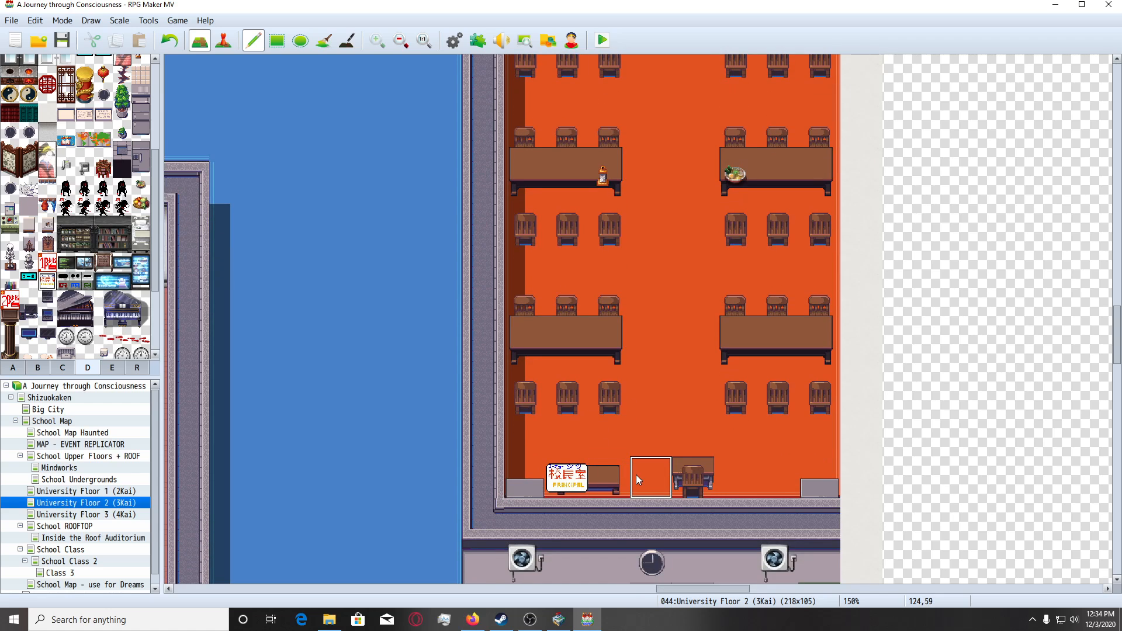
Look over the orange-floored room, the lounge below it and the corridor wall in front of it.
scroll(636, 474, "down", 1)
scroll(620, 478, "up", 3)
scroll(534, 423, "down", 4)
scroll(497, 388, "down", 7)
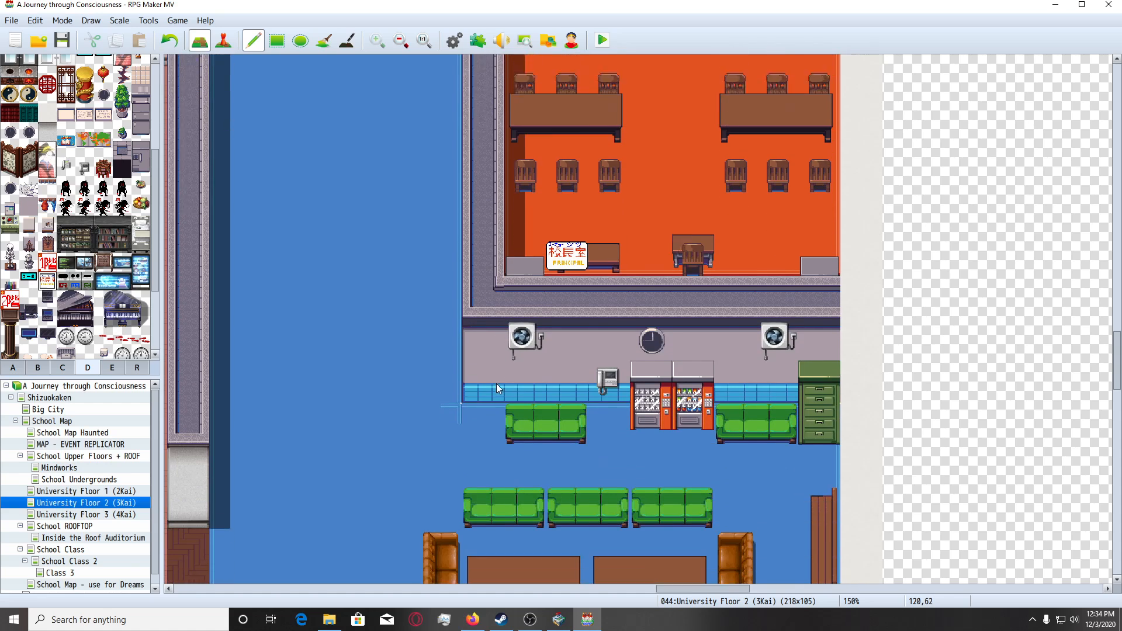
scroll(572, 325, "up", 8)
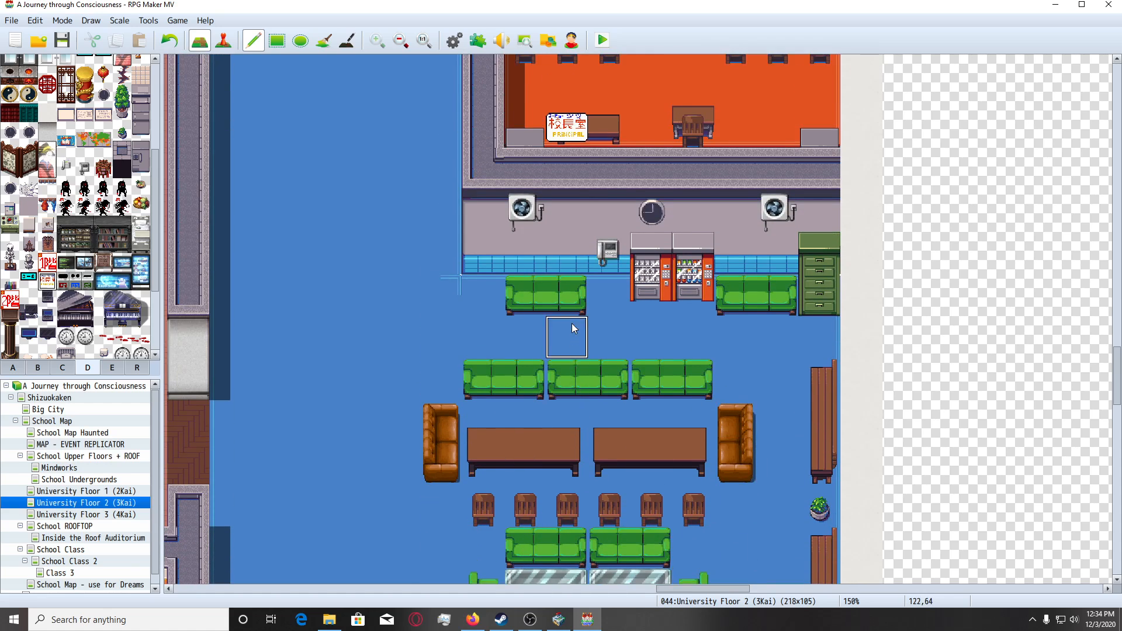
scroll(572, 325, "up", 5)
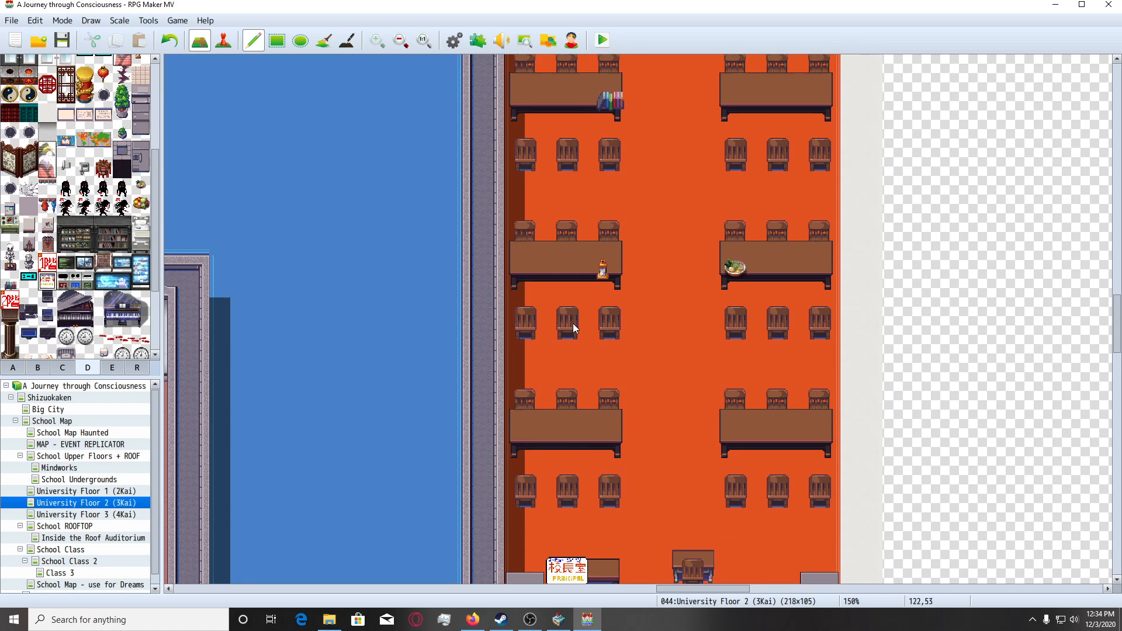
scroll(573, 324, "up", 3)
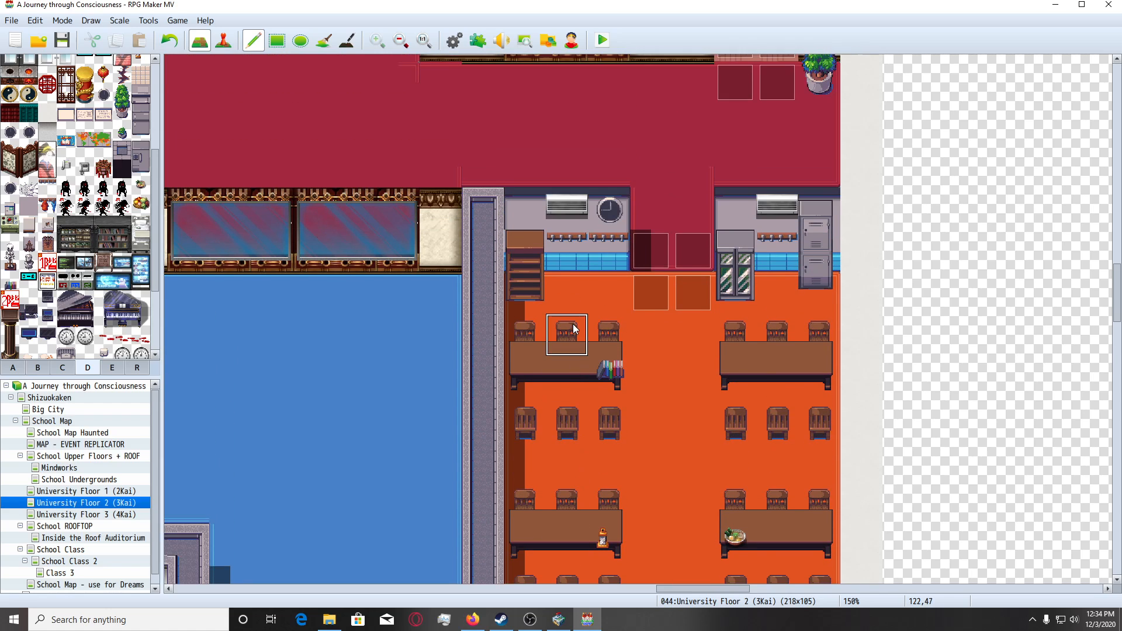
left_click(37, 367)
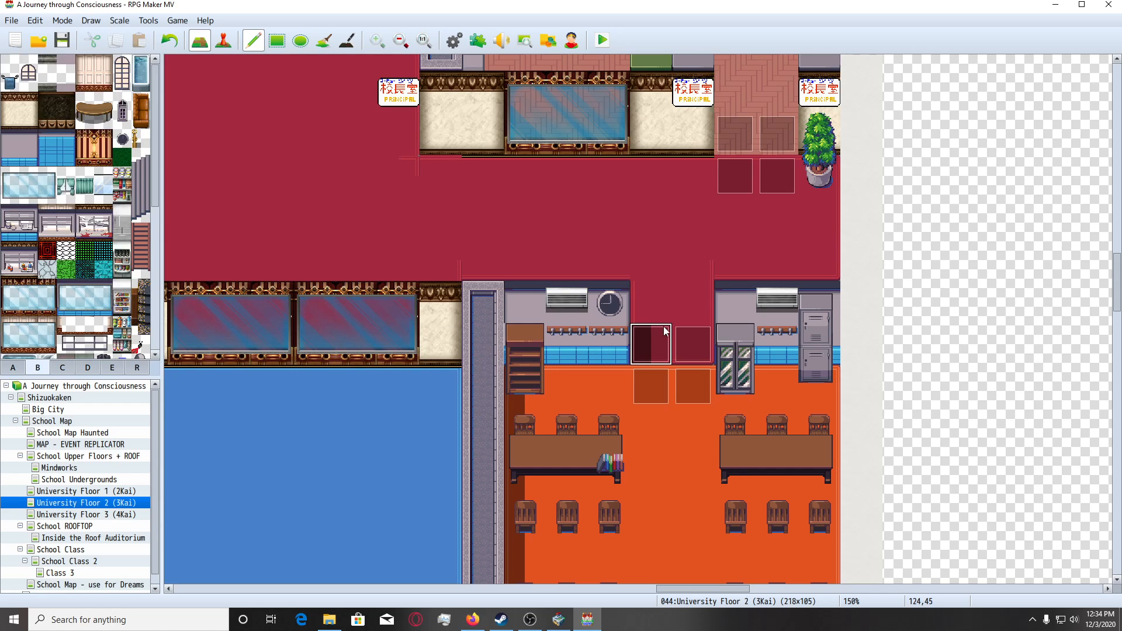
scroll(584, 416, "up", 1)
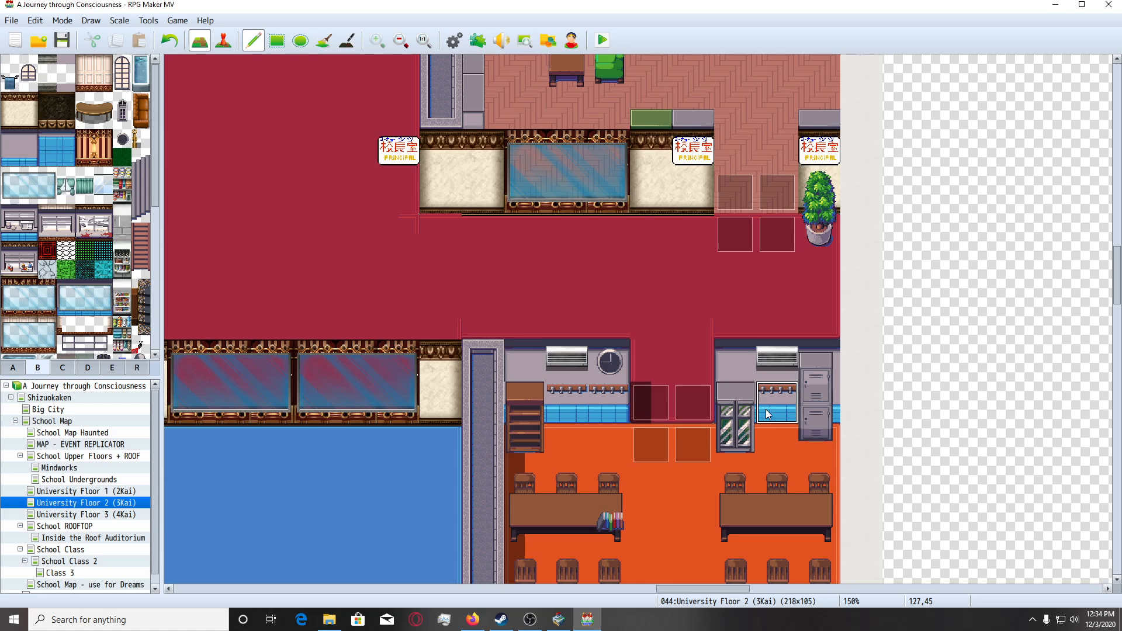
scroll(767, 414, "down", 1)
Overwrite the orange room's front wall on both sides of its doorway with rectangles of the red floor tile from tileset A.
left_click(13, 367)
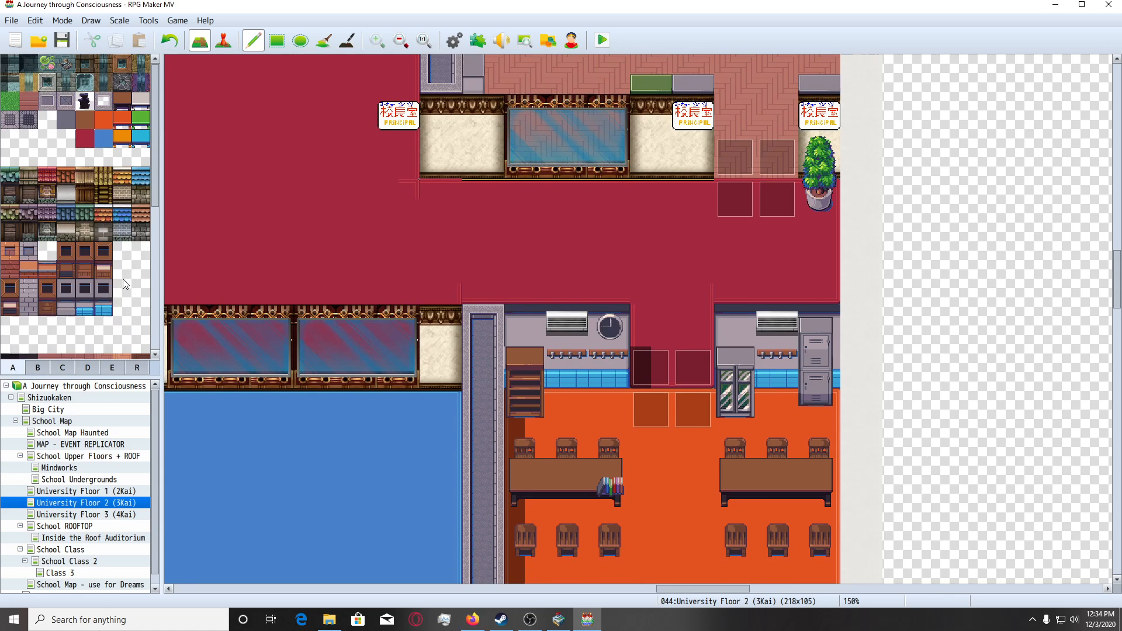
left_click(84, 138)
left_click(277, 40)
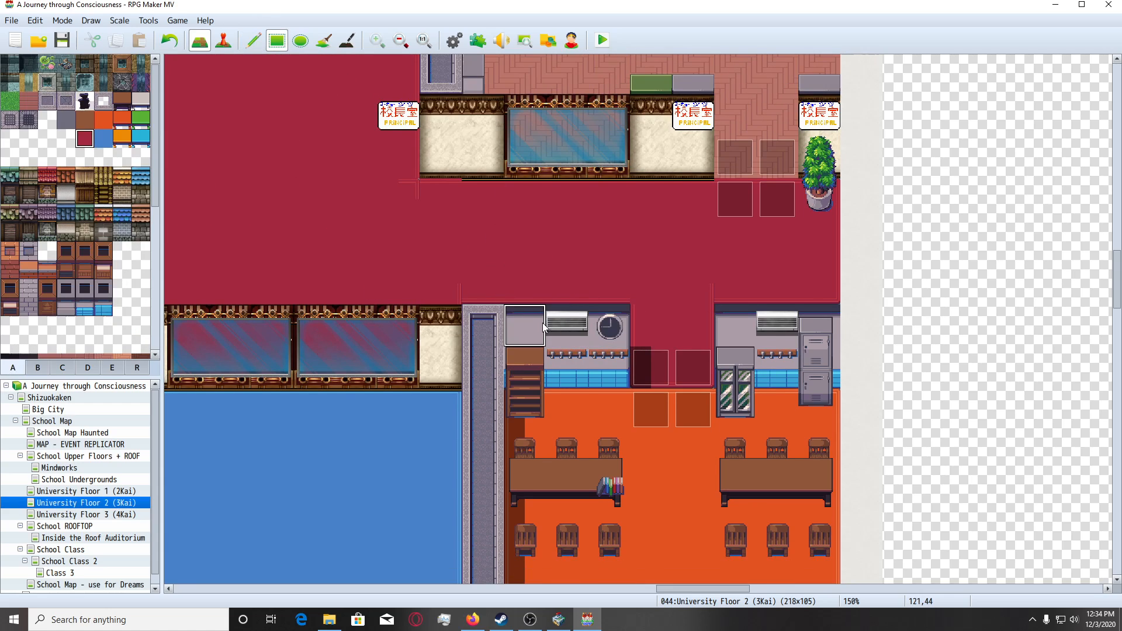
left_click_drag(539, 322, 608, 371)
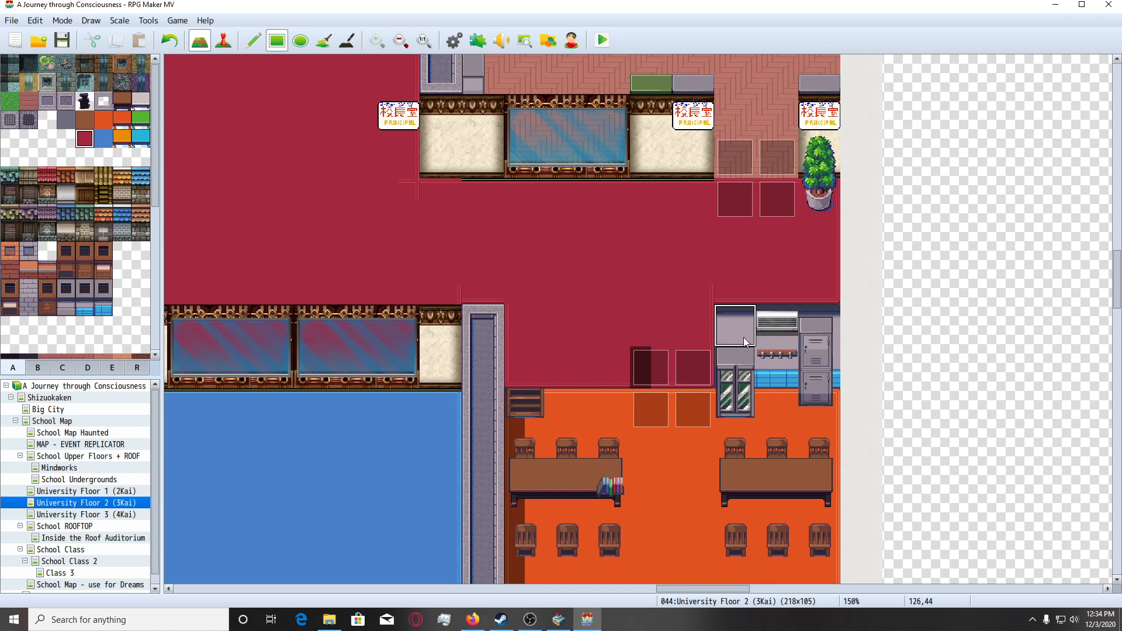
left_click_drag(745, 327, 801, 370)
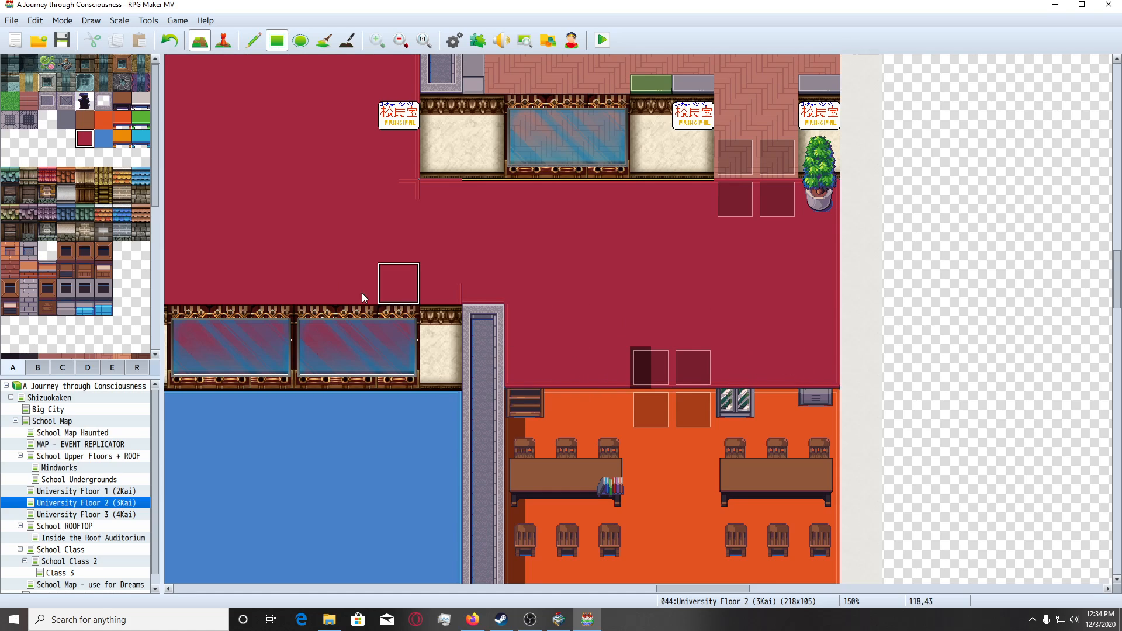
Build a two-tile-wide window with a blue-tiled base on each side of the doorway, using the window pieces from tileset B.
left_click(38, 368)
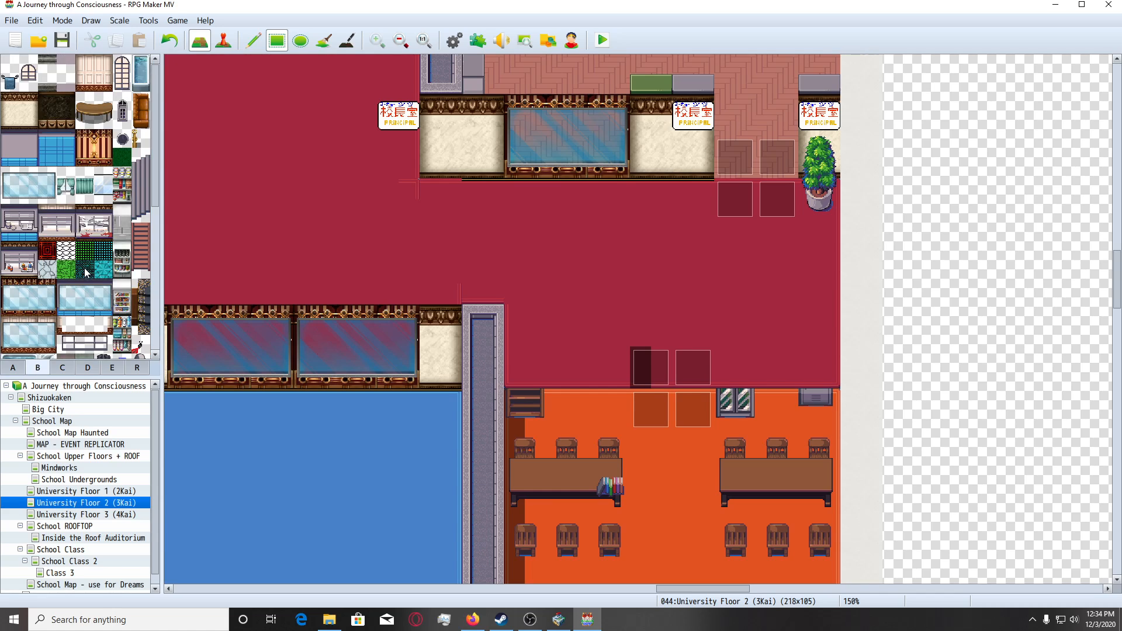
scroll(86, 273, "down", 1)
scroll(523, 335, "down", 2)
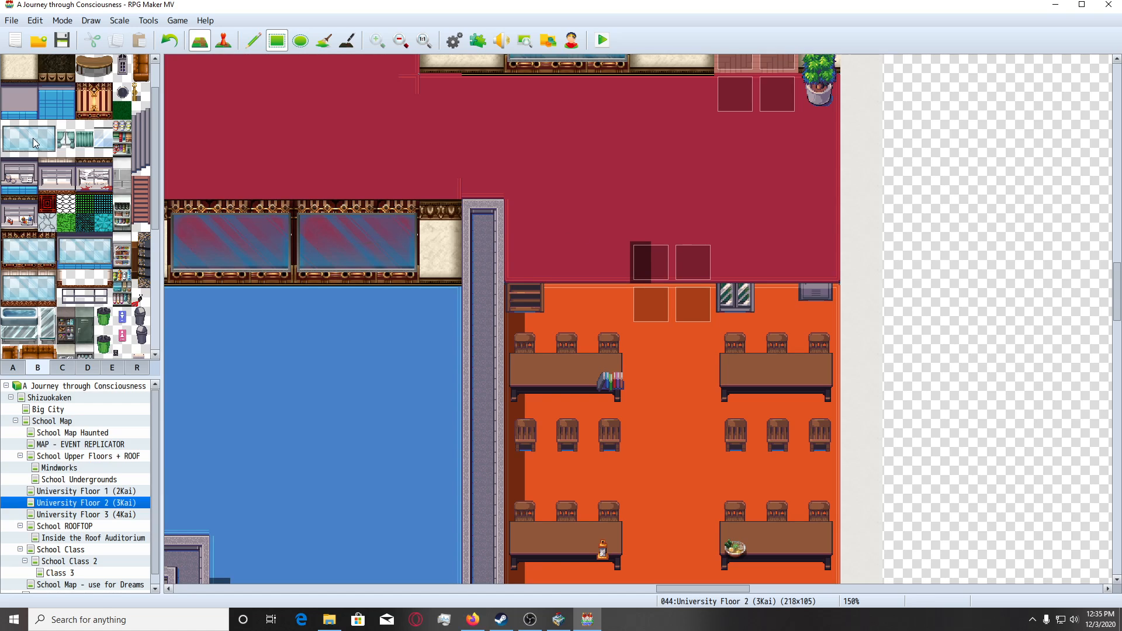
left_click(67, 250)
left_click(253, 40)
left_click(573, 217)
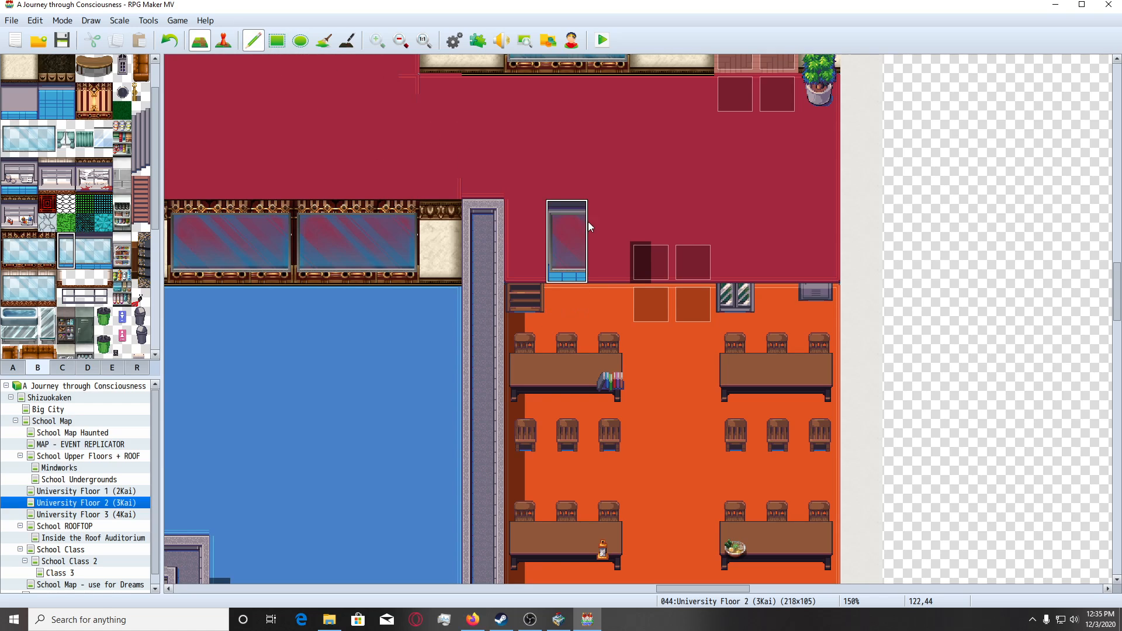
left_click(735, 234)
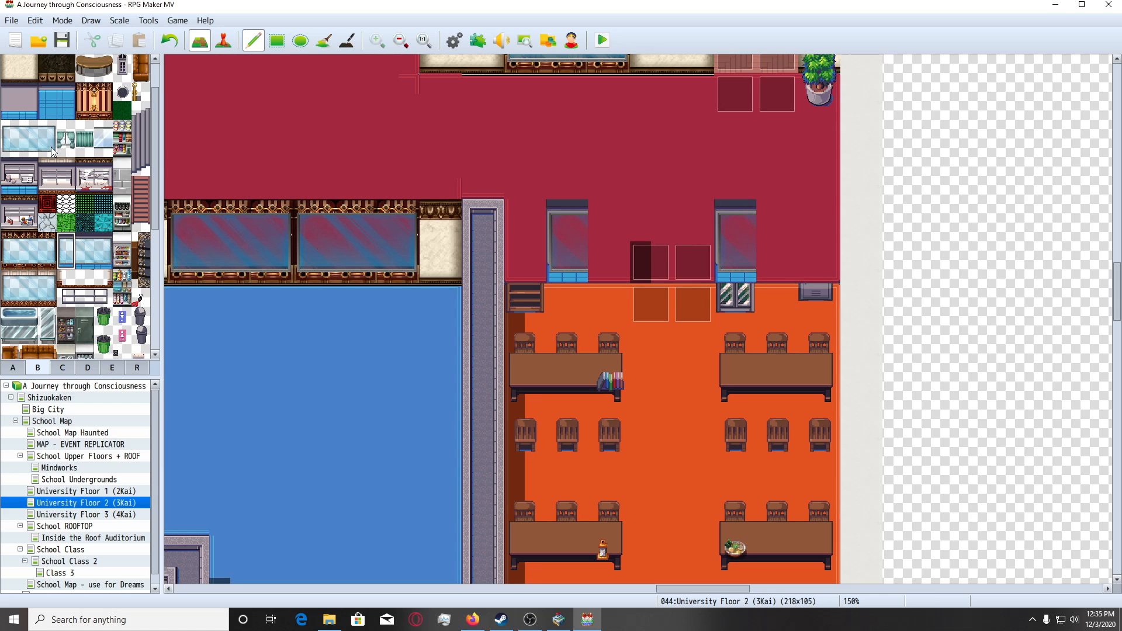
left_click(103, 250)
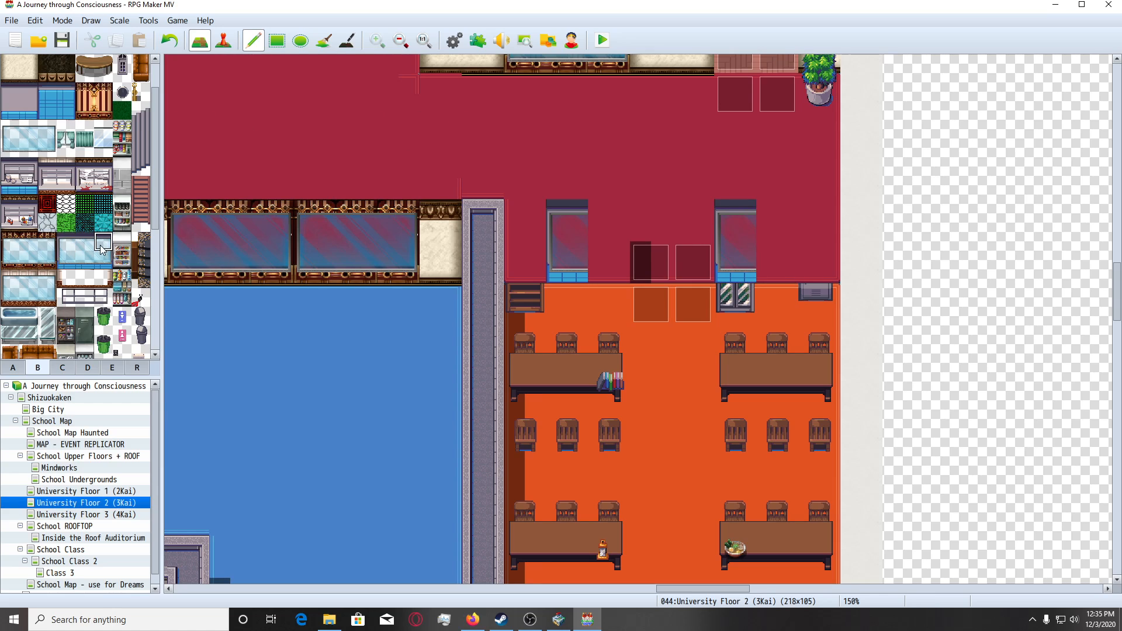
left_click(610, 240)
left_click(782, 221)
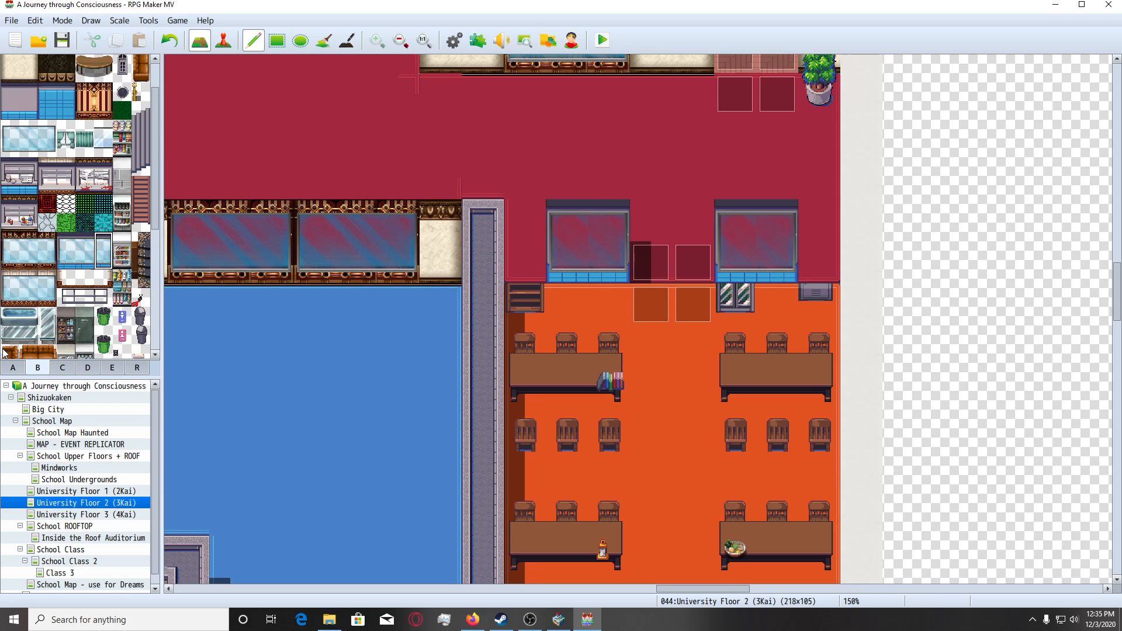
Cover the leftover glass cabinet and locker bottoms beneath the right-hand window with the orange floor tile.
left_click(14, 366)
left_click(109, 122)
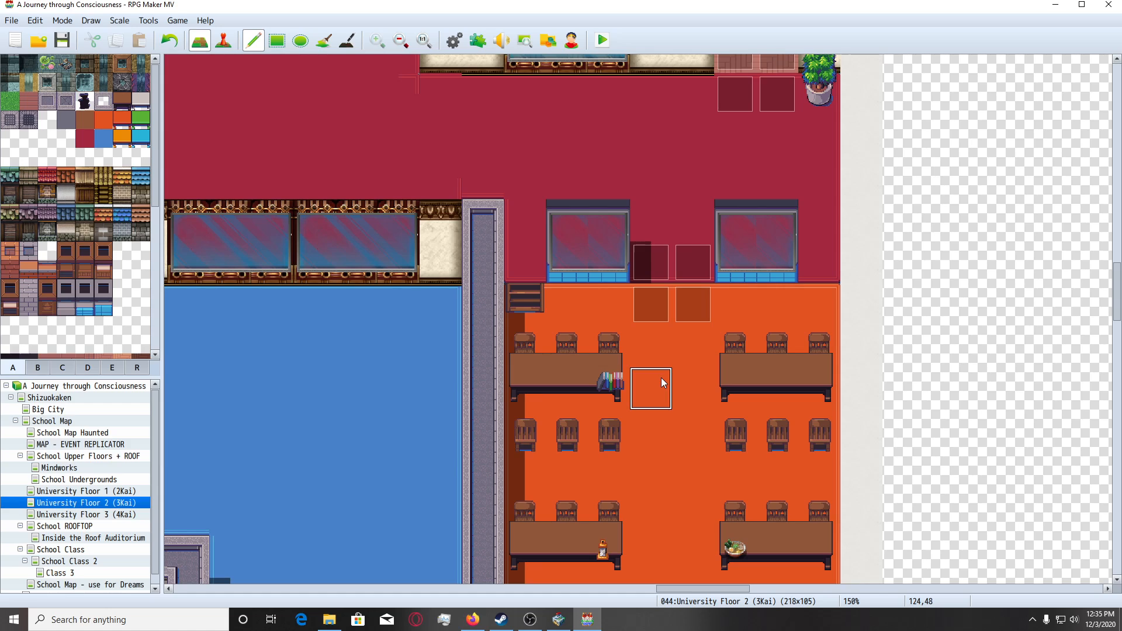
scroll(664, 383, "up", 1)
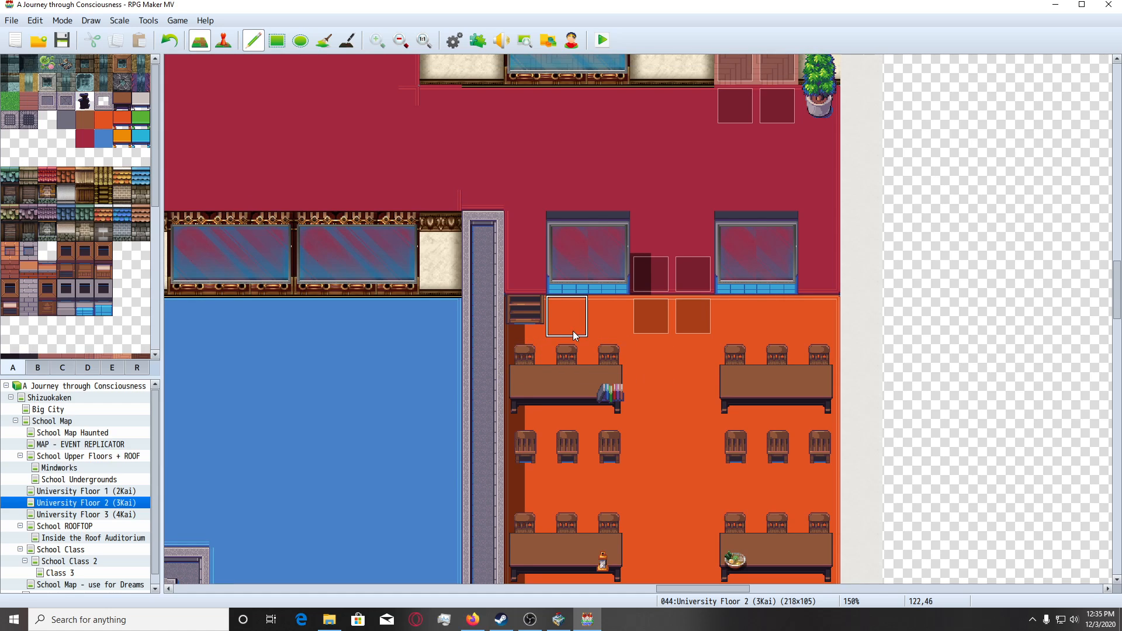
Fill both outer ends of the windowed wall with grey wall tiles and place the upper wall section across the doorway.
left_click(38, 372)
scroll(71, 271, "up", 1)
left_click(10, 123)
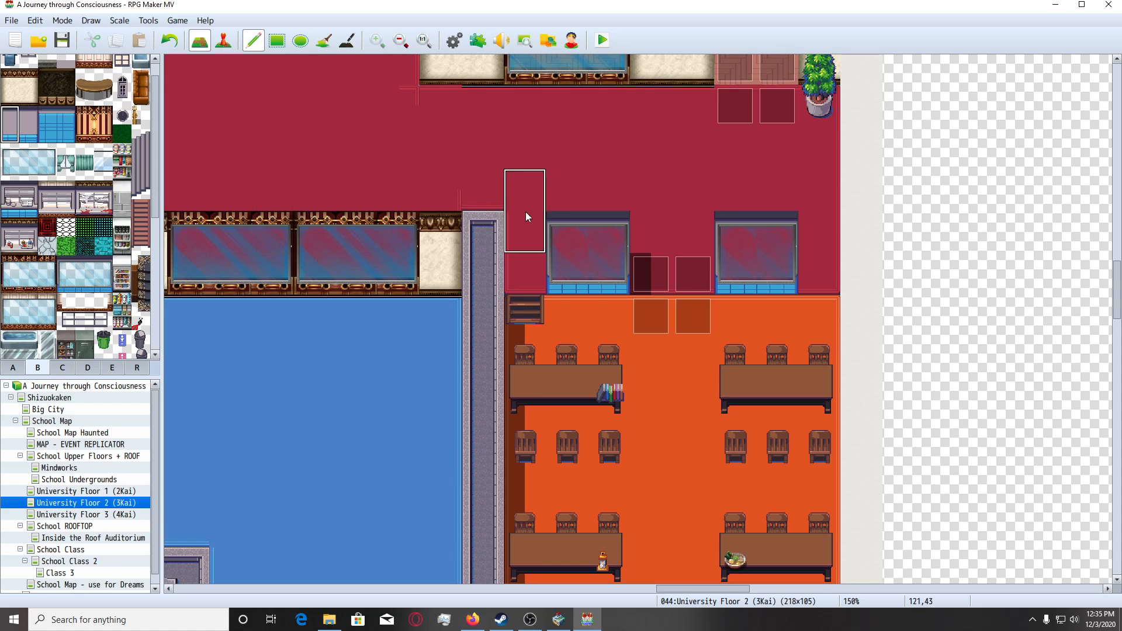
left_click(523, 234)
mouse_move(32, 127)
left_mouse_down()
mouse_move(30, 137)
mouse_move(28, 115)
left_mouse_up()
left_click(818, 246)
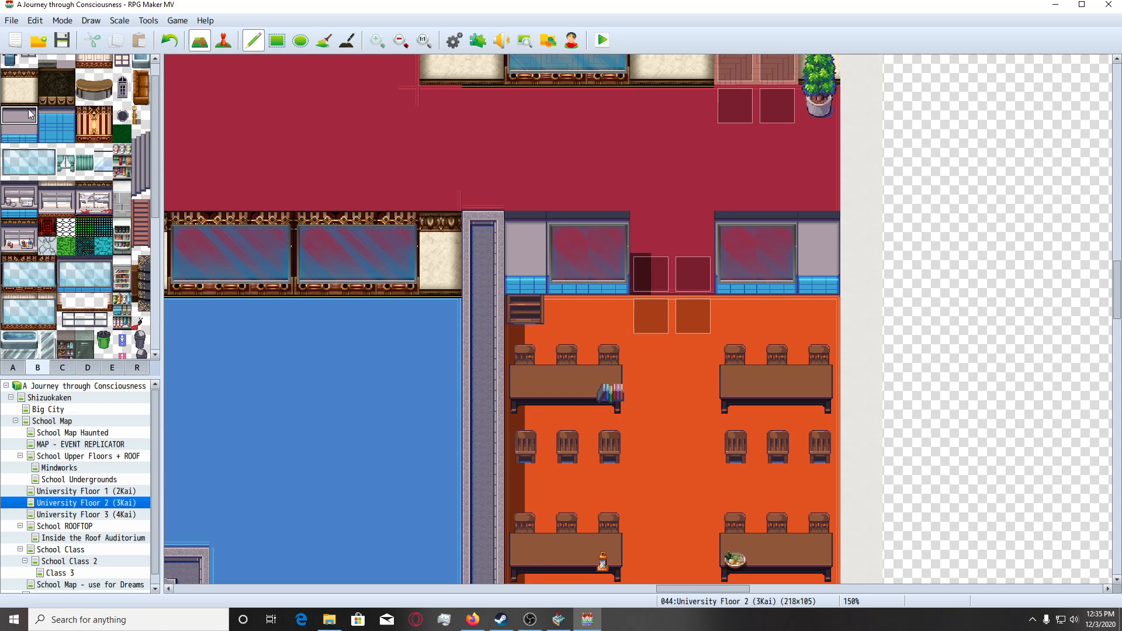
left_click(651, 246)
scroll(625, 387, "up", 1)
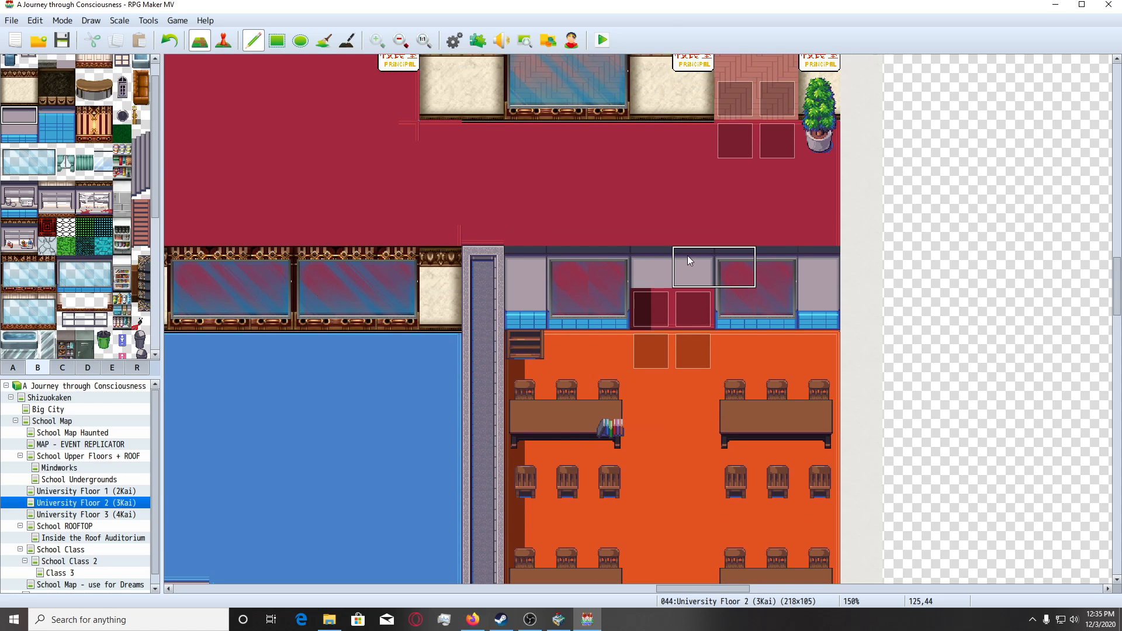
Place a wooden shelf at the wall's left end and a grey glass-door cabinet at its right end.
left_click(62, 368)
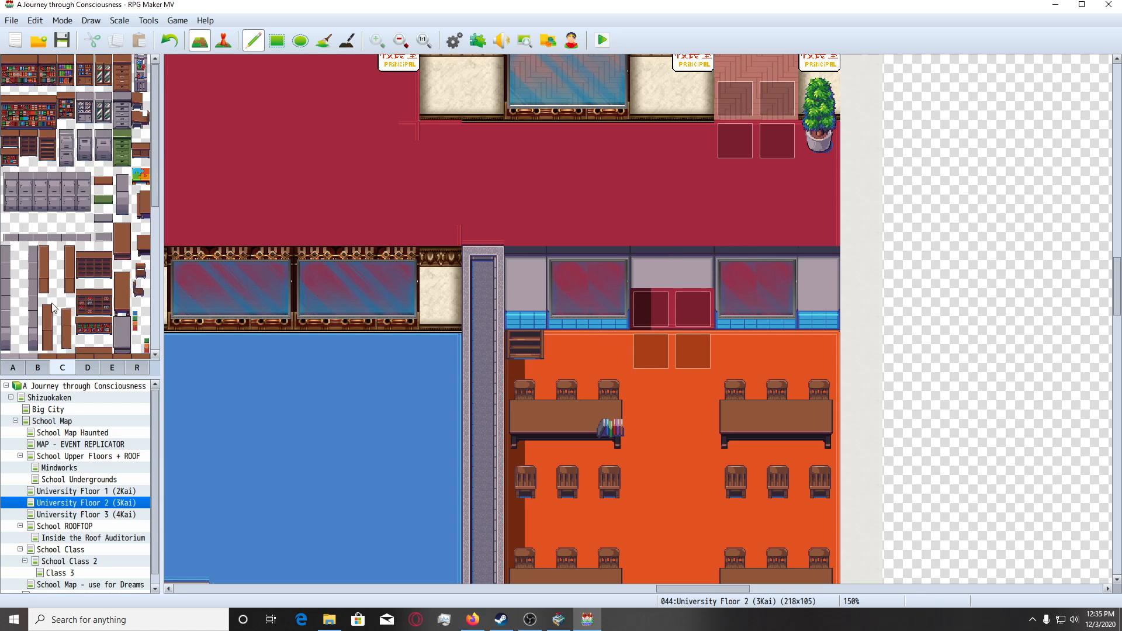
left_click(535, 308)
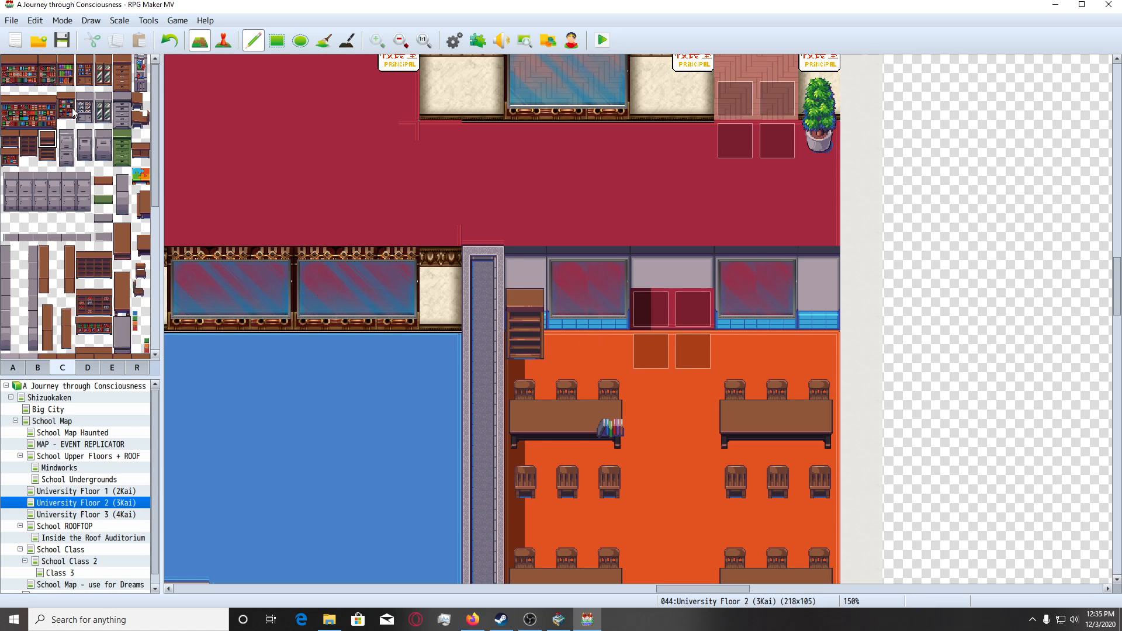
left_click(102, 108)
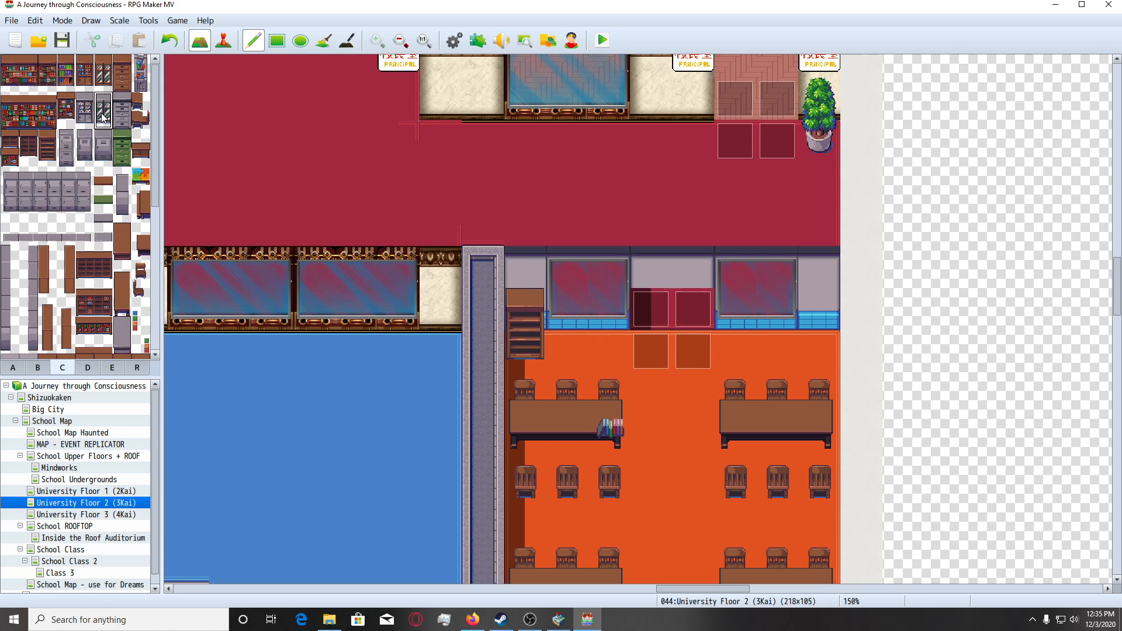
left_click(822, 303)
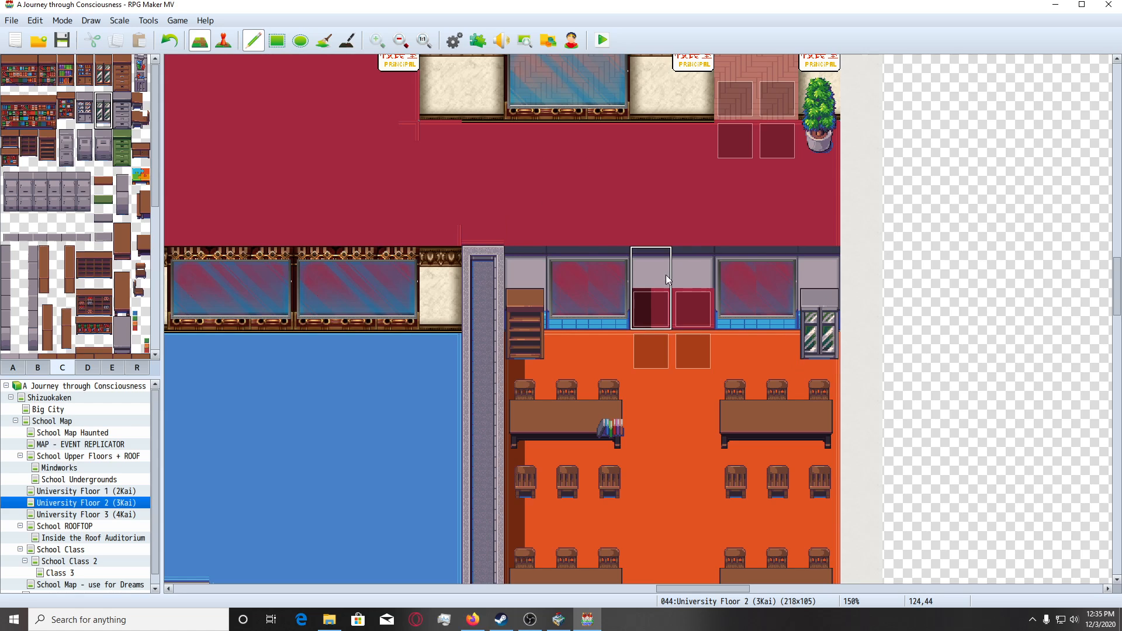
Place two 3-2 class signs from tileset D side by side on the wall above the doorway.
left_click(37, 367)
scroll(65, 300, "up", 1)
left_click(87, 366)
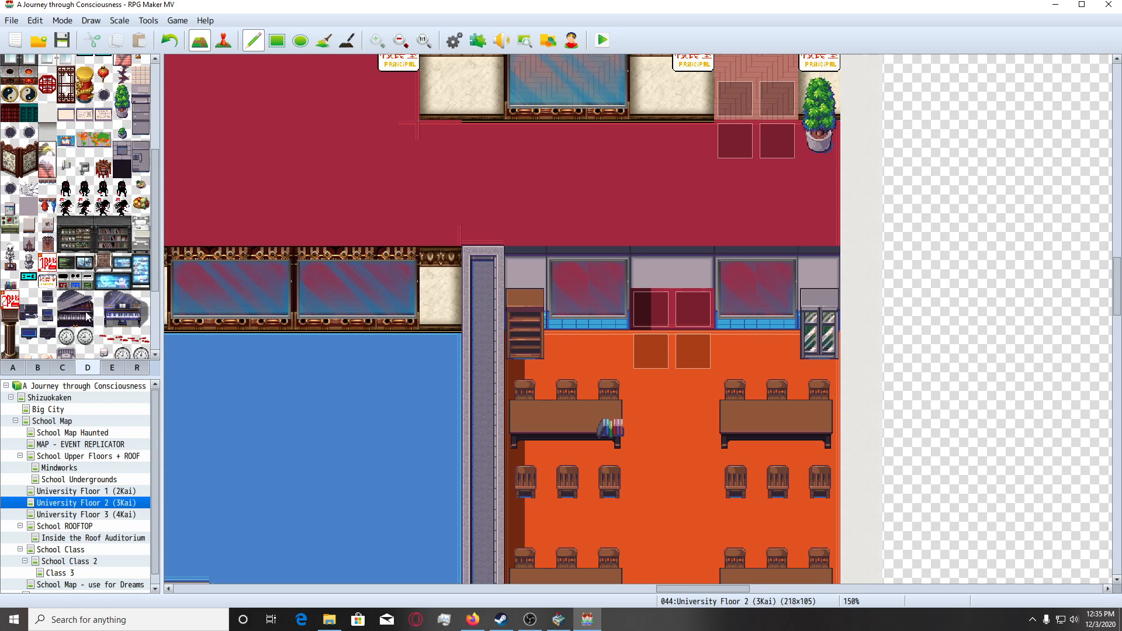
scroll(87, 303, "down", 2)
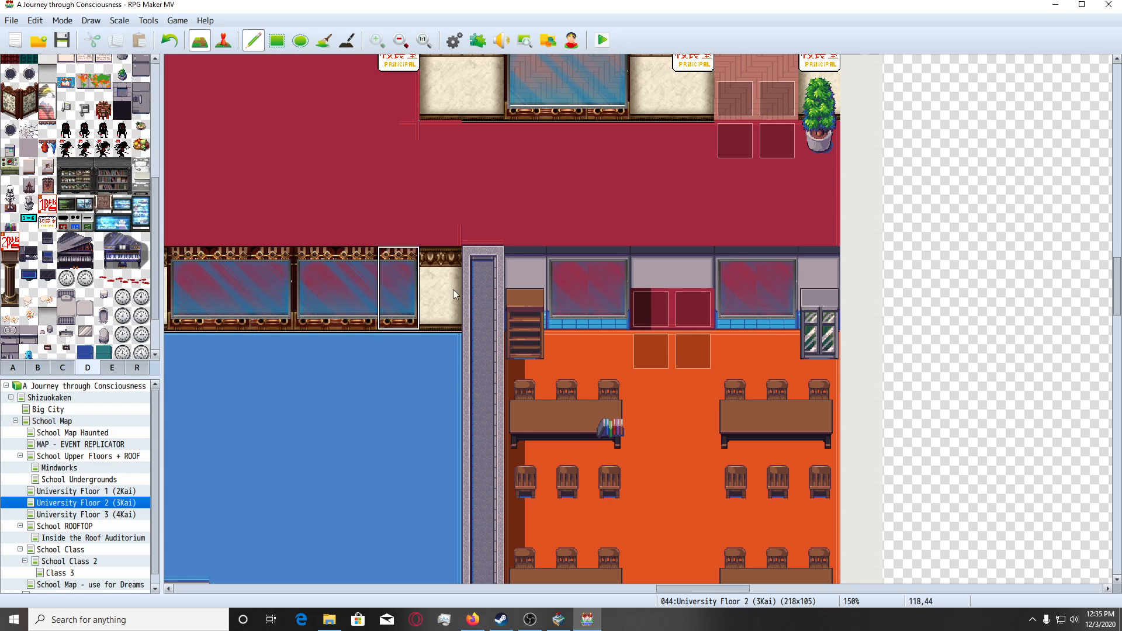
scroll(500, 301, "up", 2)
scroll(63, 281, "up", 6)
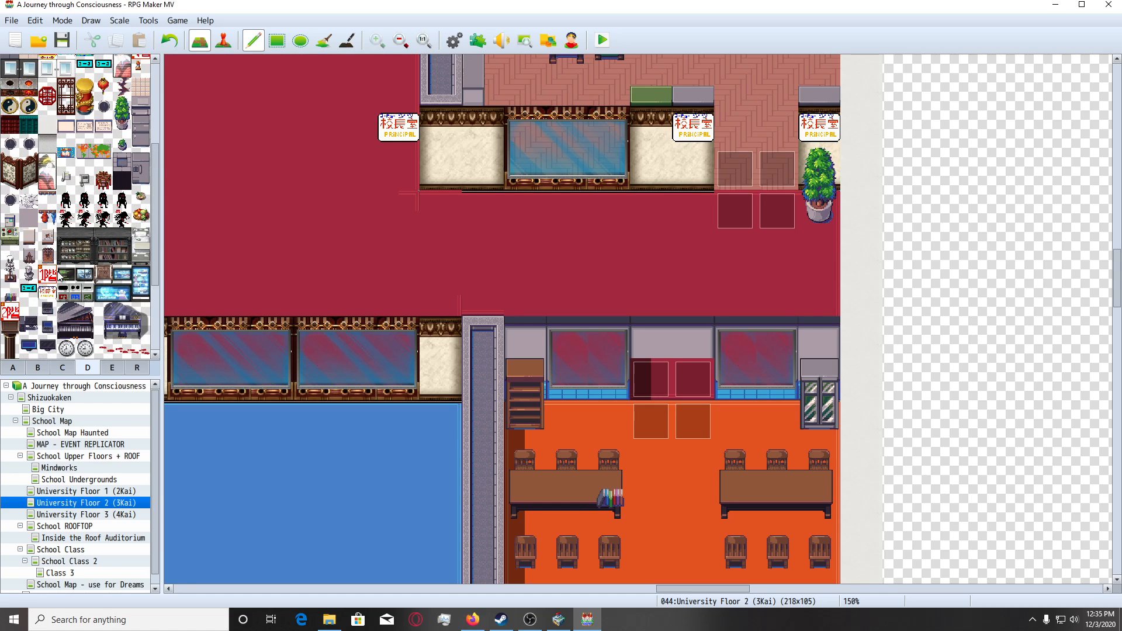
left_click(661, 342)
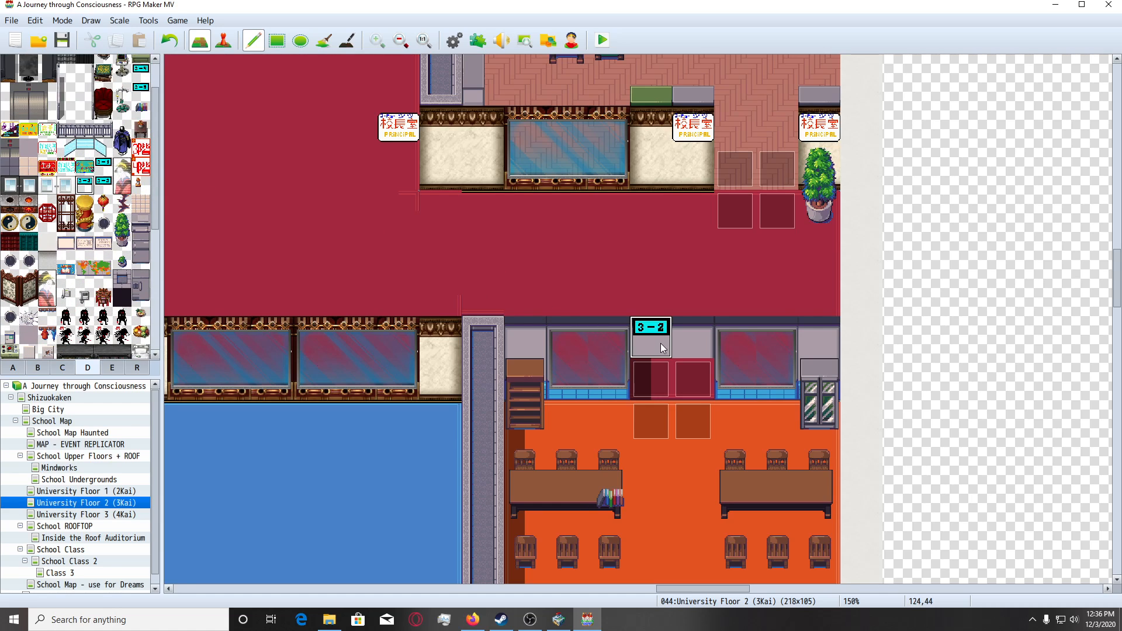
left_click(679, 342)
scroll(614, 412, "down", 1)
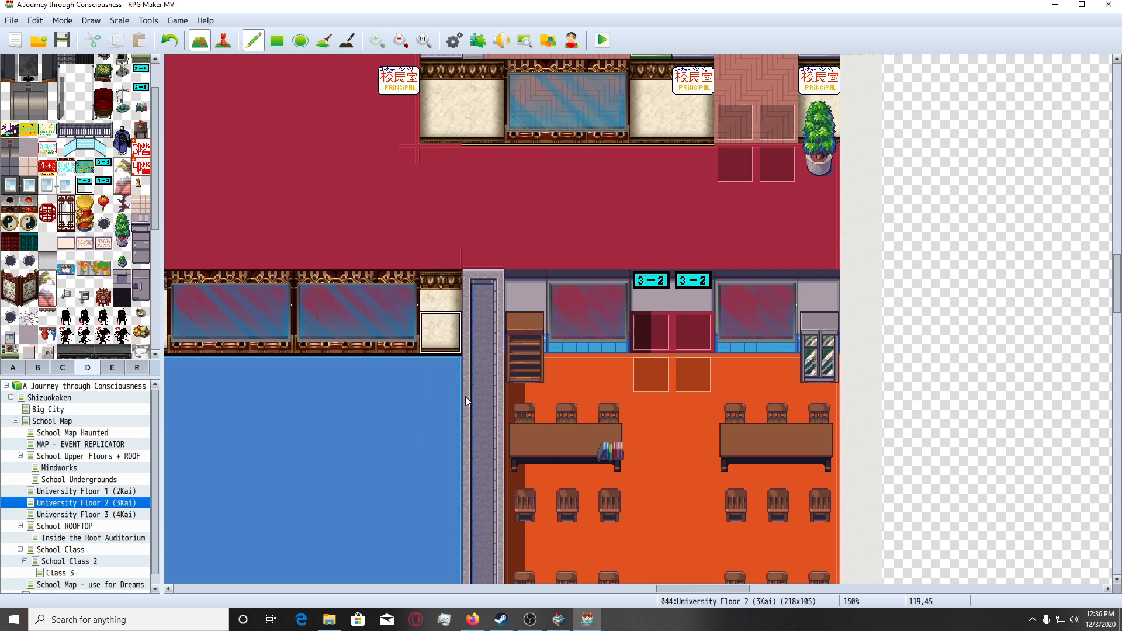
Switch to event mode and open event EV092 on the left tile of the room's doorway.
left_click_drag(697, 590, 727, 606)
left_click(584, 289)
scroll(713, 464, "down", 3)
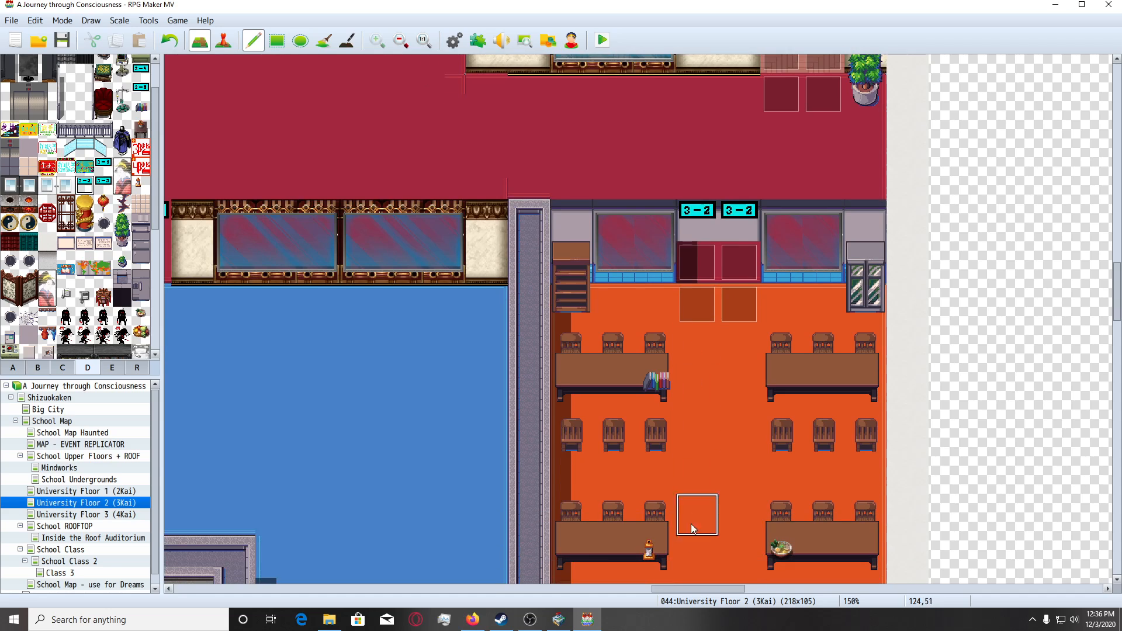
mouse_move(681, 589)
left_mouse_down()
mouse_move(704, 590)
mouse_move(693, 596)
left_mouse_up()
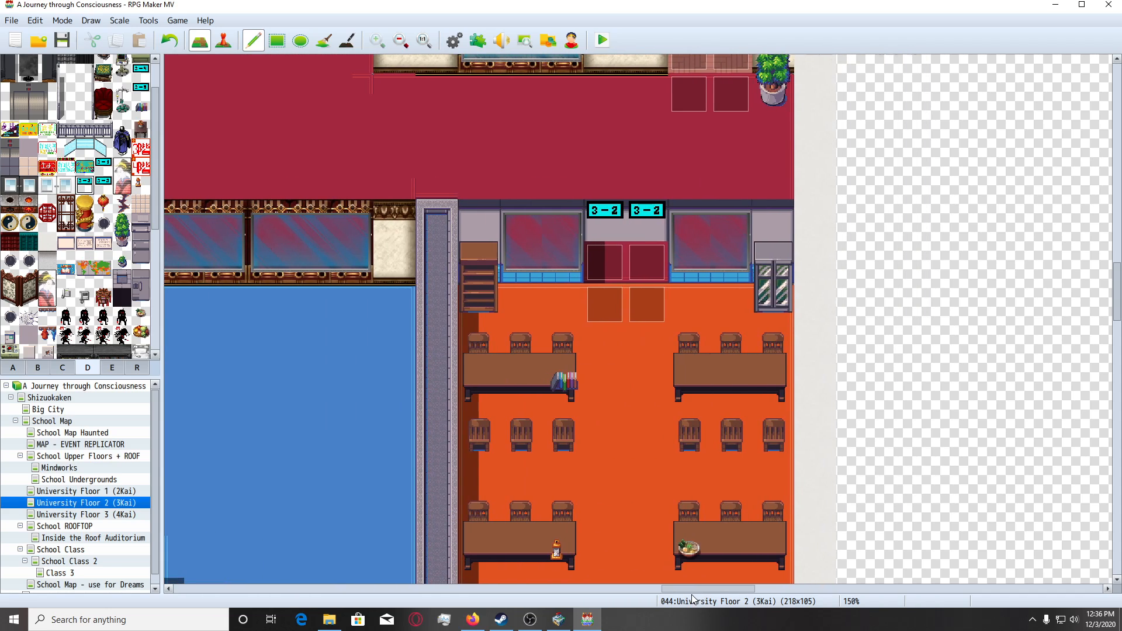
scroll(665, 331, "up", 1)
left_click(223, 42)
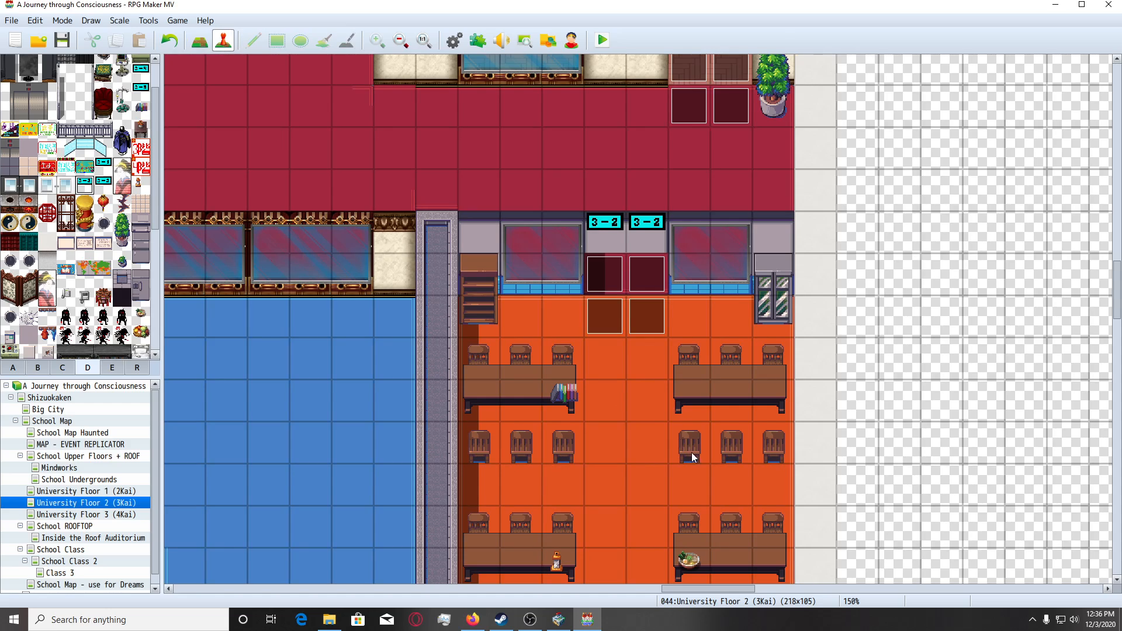
scroll(649, 445, "up", 1)
left_click(608, 304)
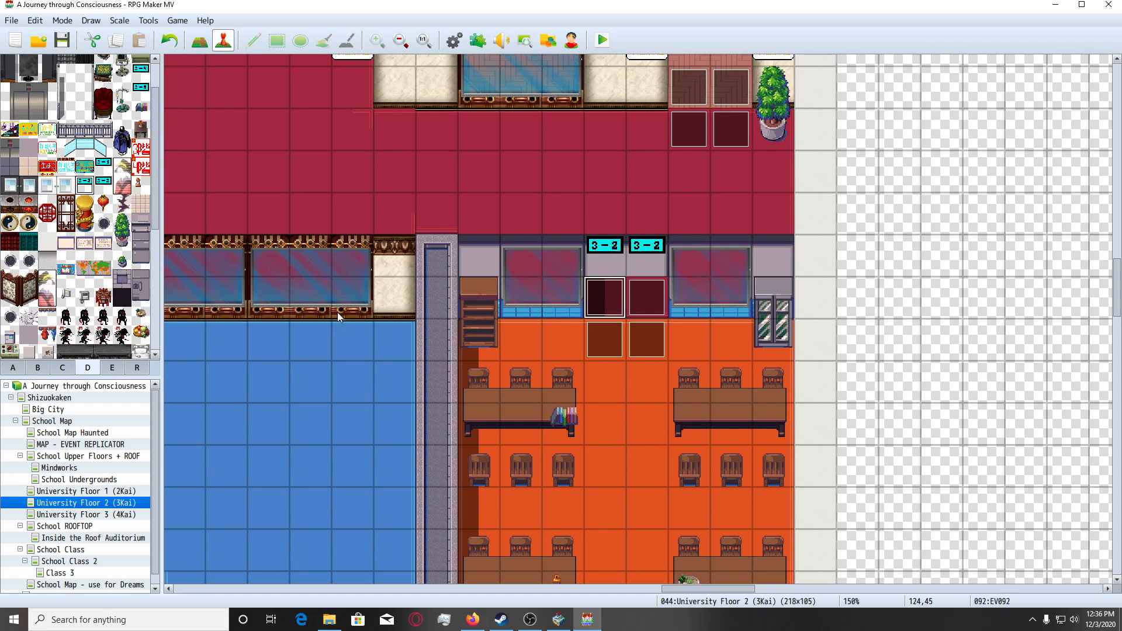
key("Return")
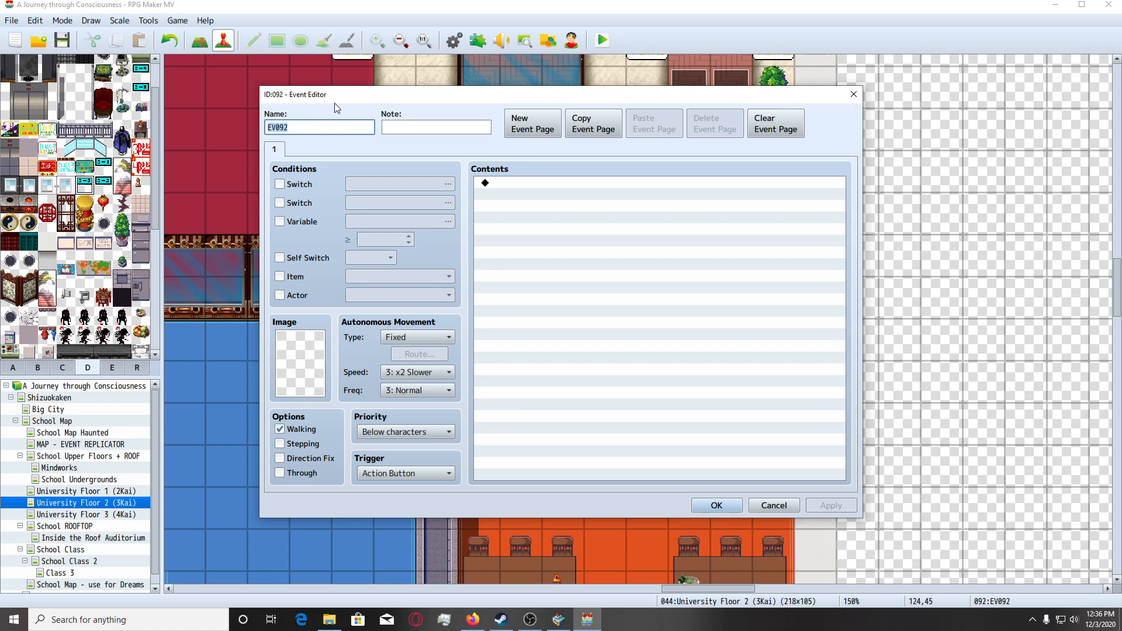
Name the left doorway event Class 3-2 Daw and set its priority to Above characters.
type("Class")
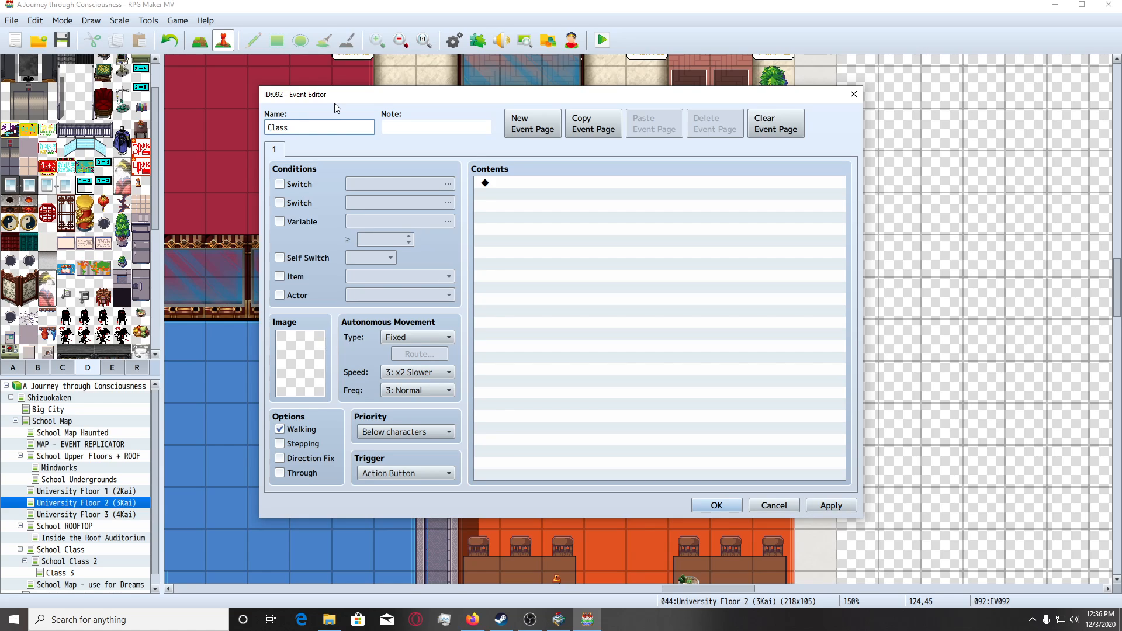
type(" 3-2 Daw")
key("ctrl+a")
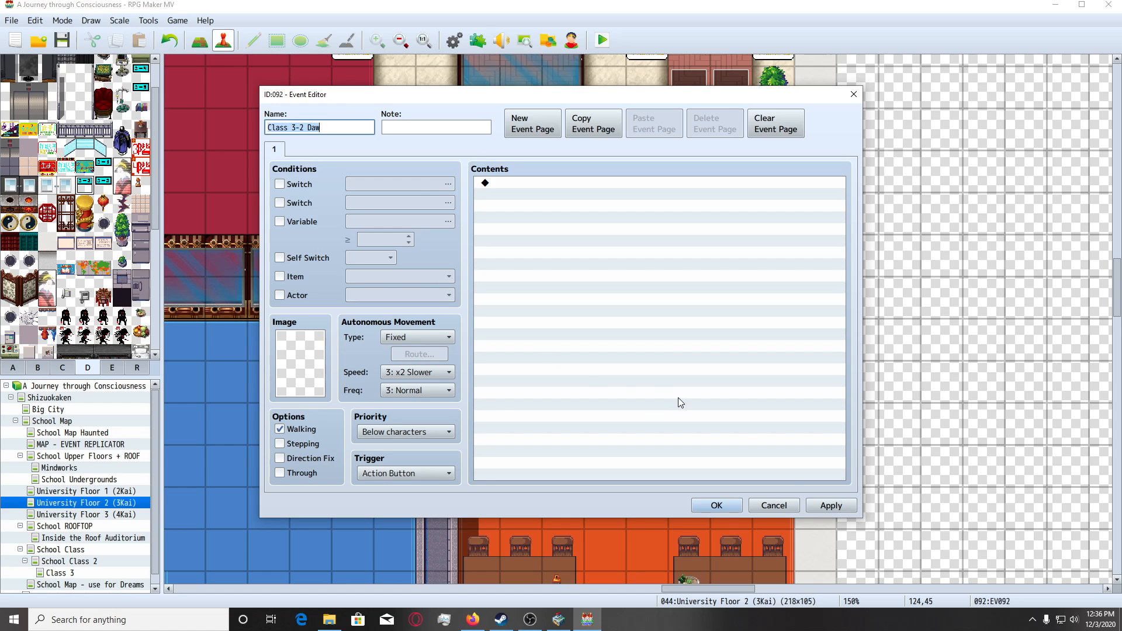
left_click(831, 506)
left_click(449, 432)
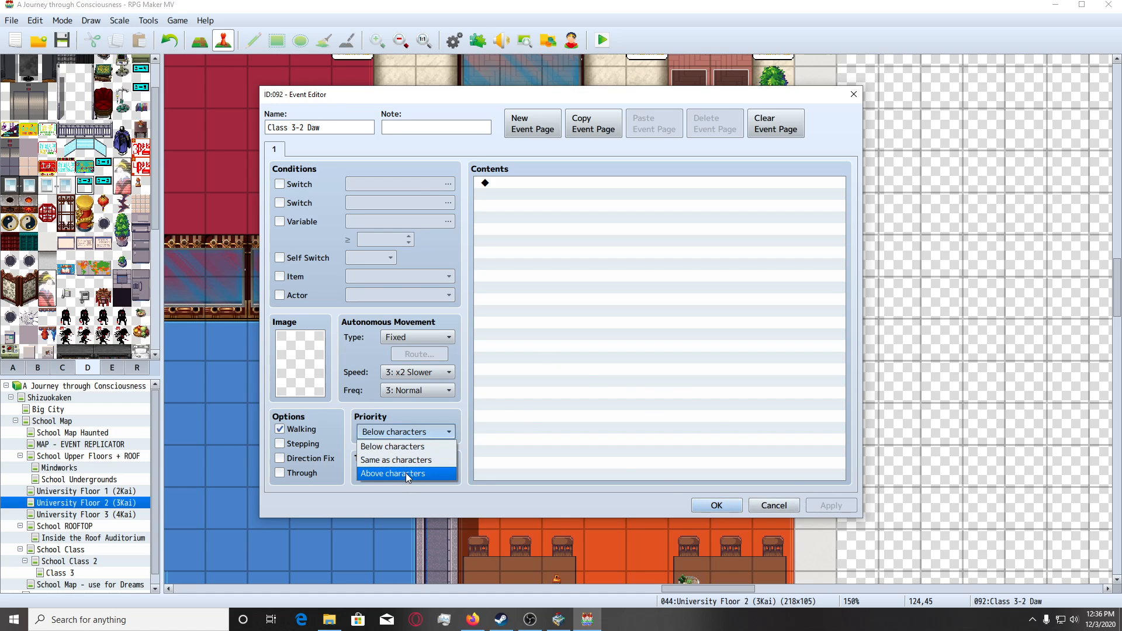
left_click(407, 473)
Give the event the white glass door image with its handle on the right side from Tileset D.
double_click(318, 367)
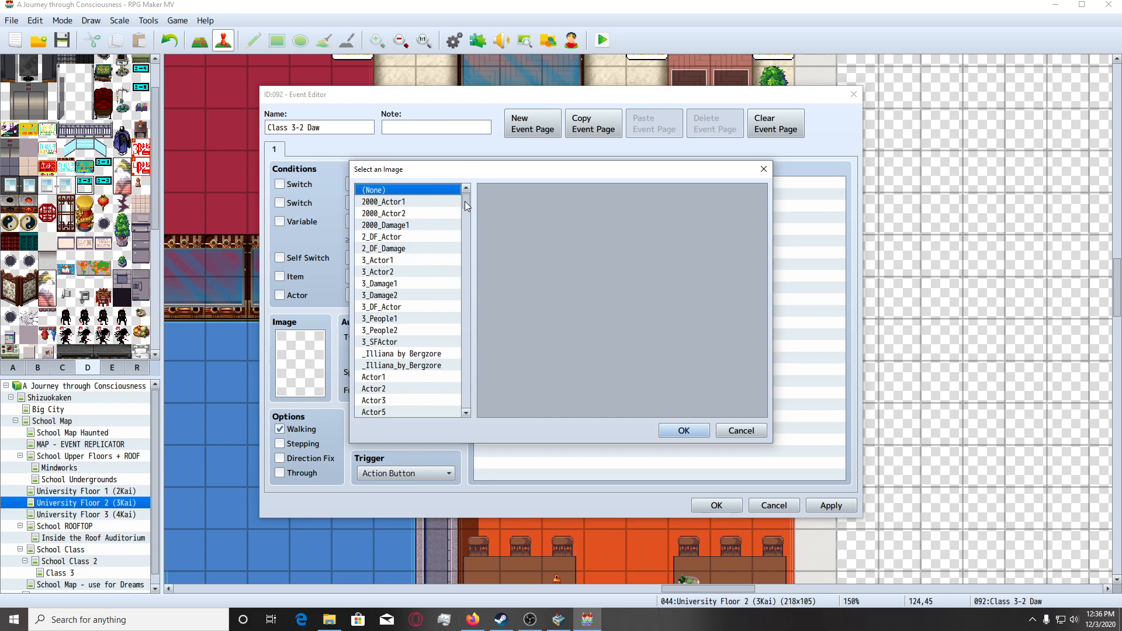
left_click_drag(467, 205, 466, 400)
left_click(383, 399)
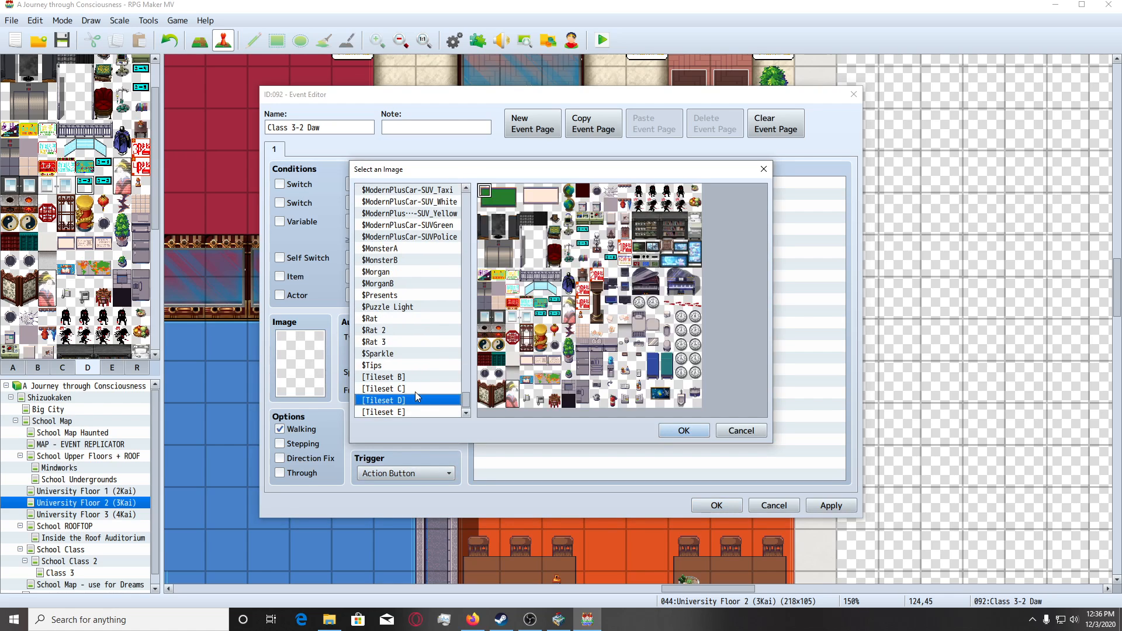
double_click(511, 325)
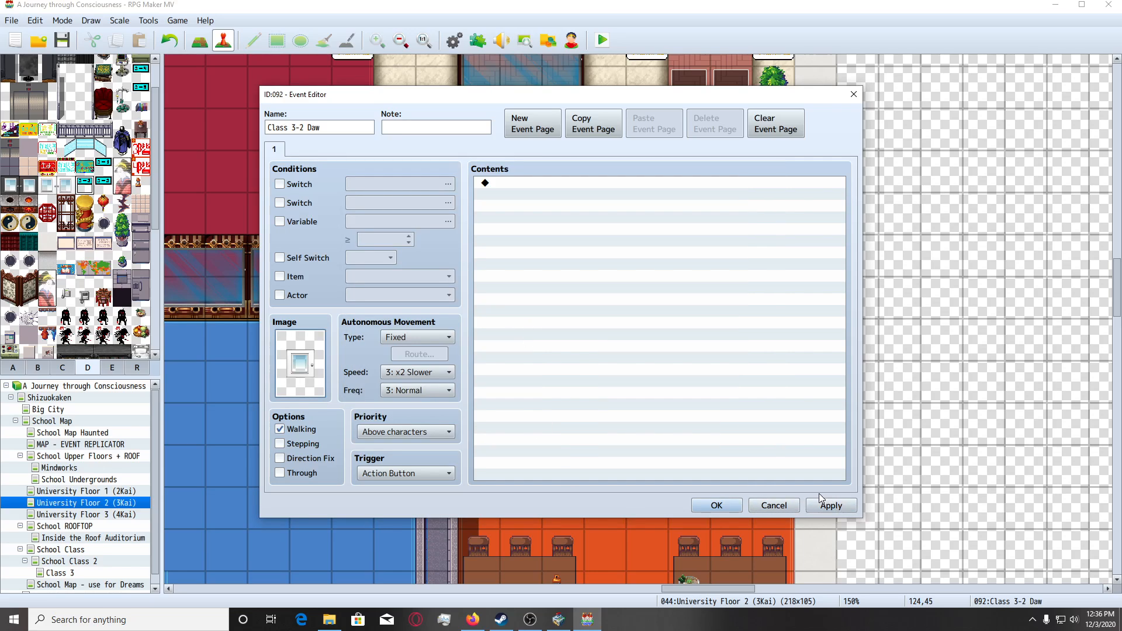
Enable the page's first switch condition, find the unused switches after the Fl2 entries, and name switch 1863 Class 3-2 Daw CLOSED.
left_click(299, 185)
left_click(448, 184)
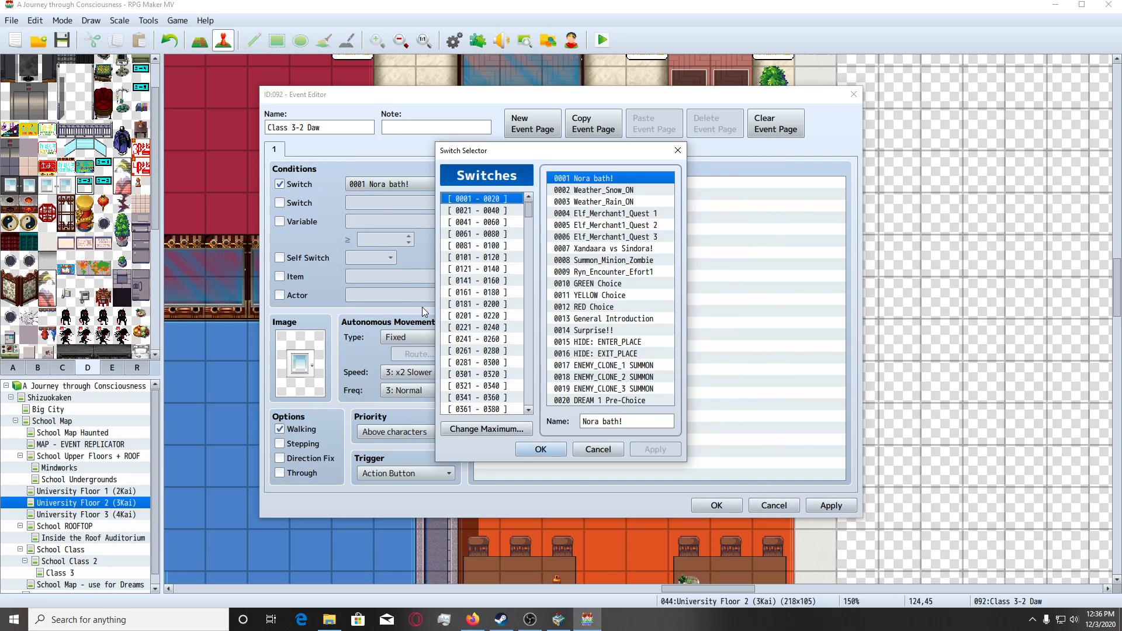
key("ctrl+f")
type("Fl2")
key("Return")
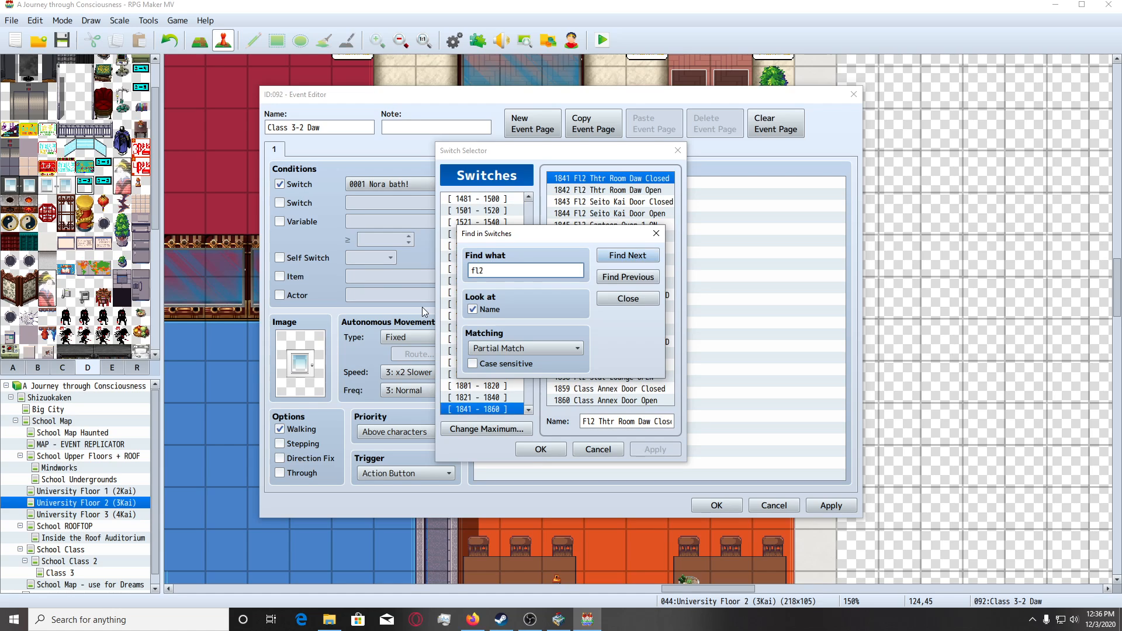
key("Escape")
scroll(491, 401, "down", 1)
left_click(487, 409)
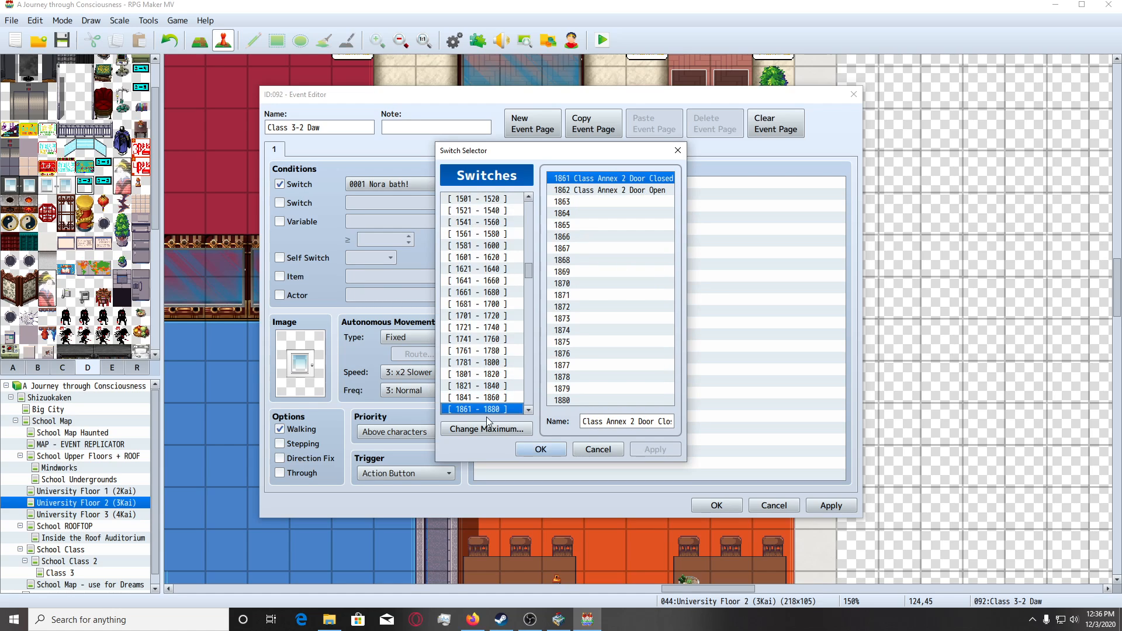
left_click(600, 202)
left_click(626, 421)
type("Class 3-2 Daw")
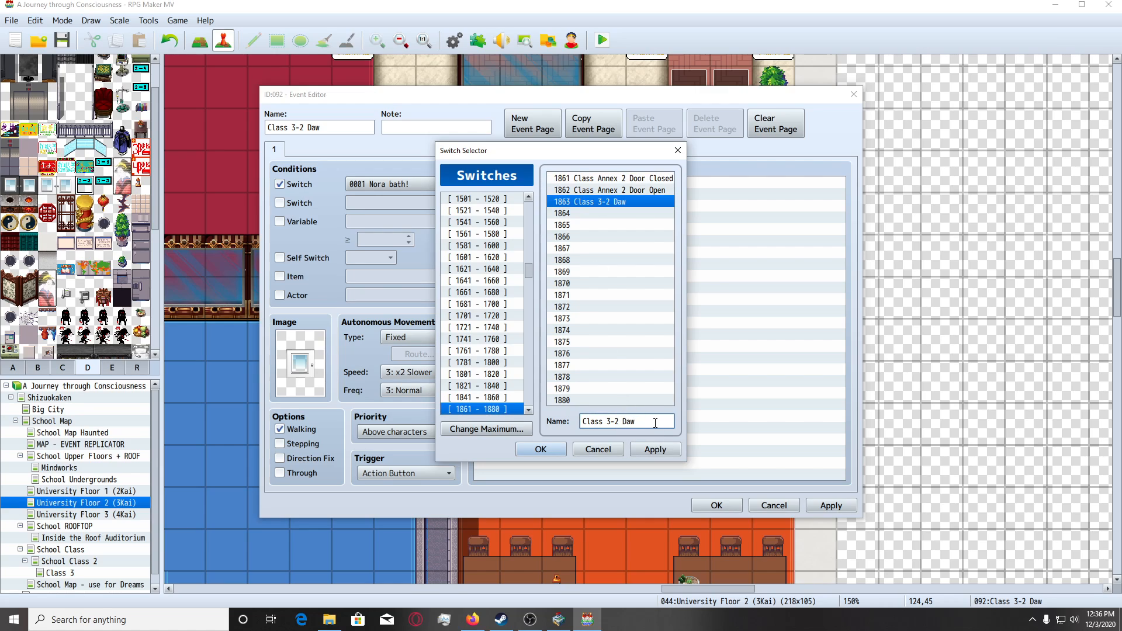
type("CLOSED")
Name switch 1864 Class 3-2 Daw OPEN and choose switch 1863 as the page's condition.
left_click(637, 213)
left_click(626, 421)
type("Class 3-2 Daw CLOSED")
double_click(649, 421)
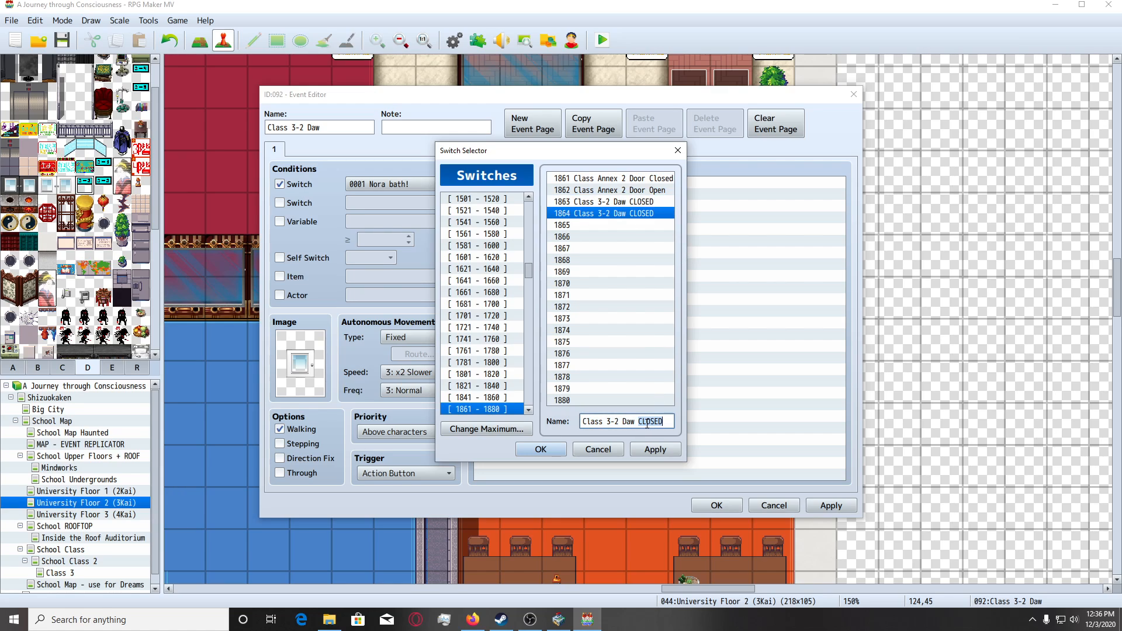
type("OPEN")
left_click(626, 201)
double_click(626, 201)
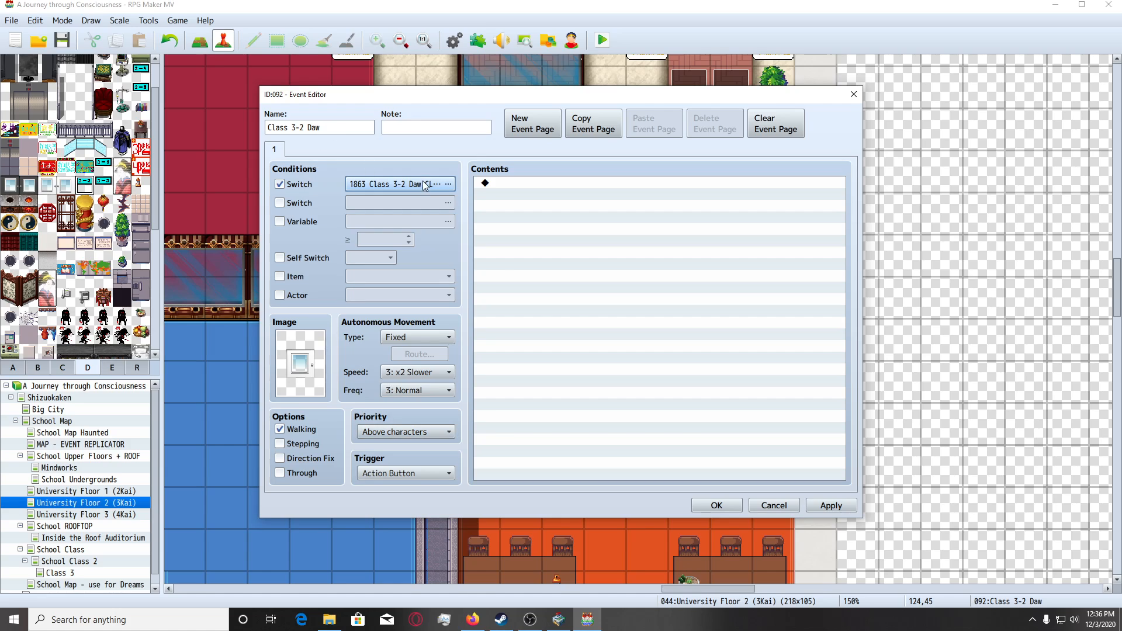
Add a second, imageless page conditioned on switch 1864 Class 3-2 Daw OPEN and save the left door event.
left_click(530, 130)
left_click(279, 184)
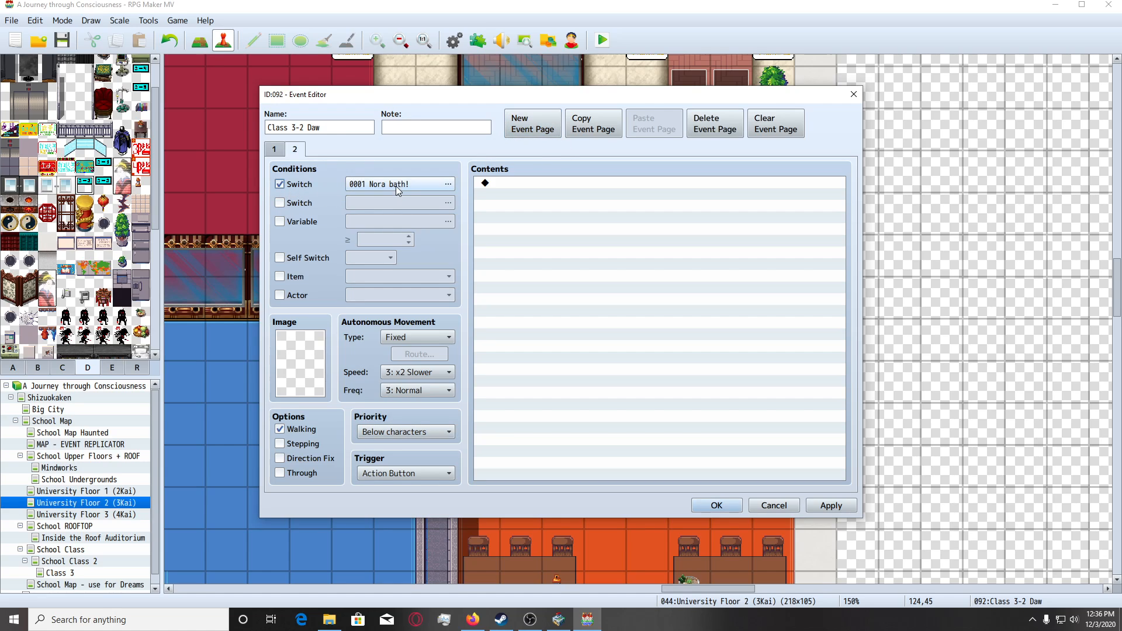
left_click(412, 185)
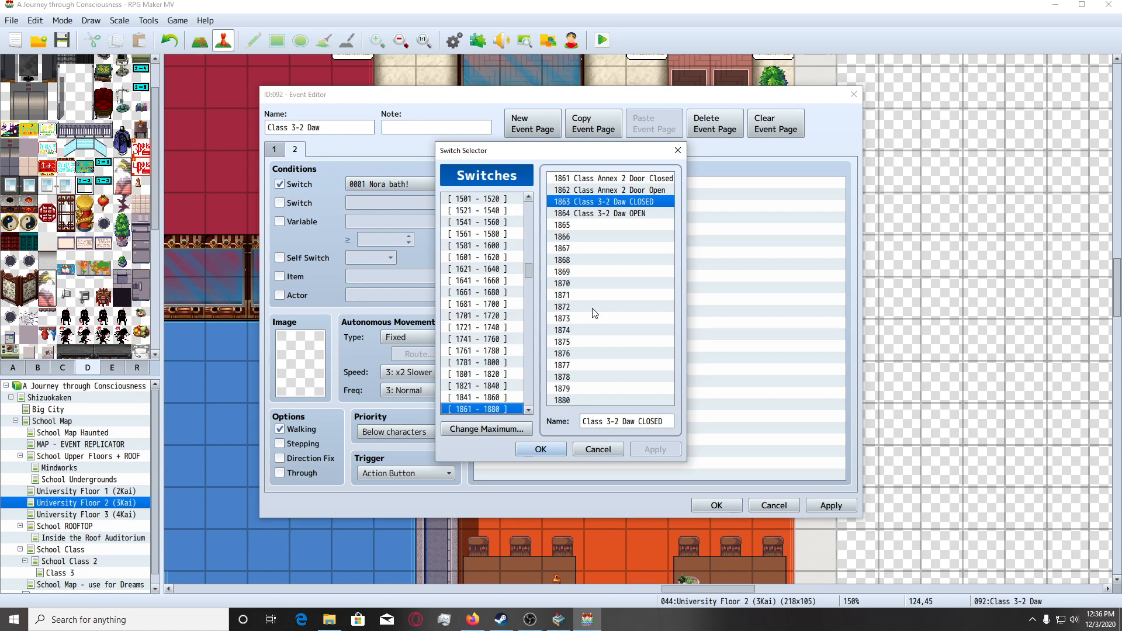
double_click(616, 213)
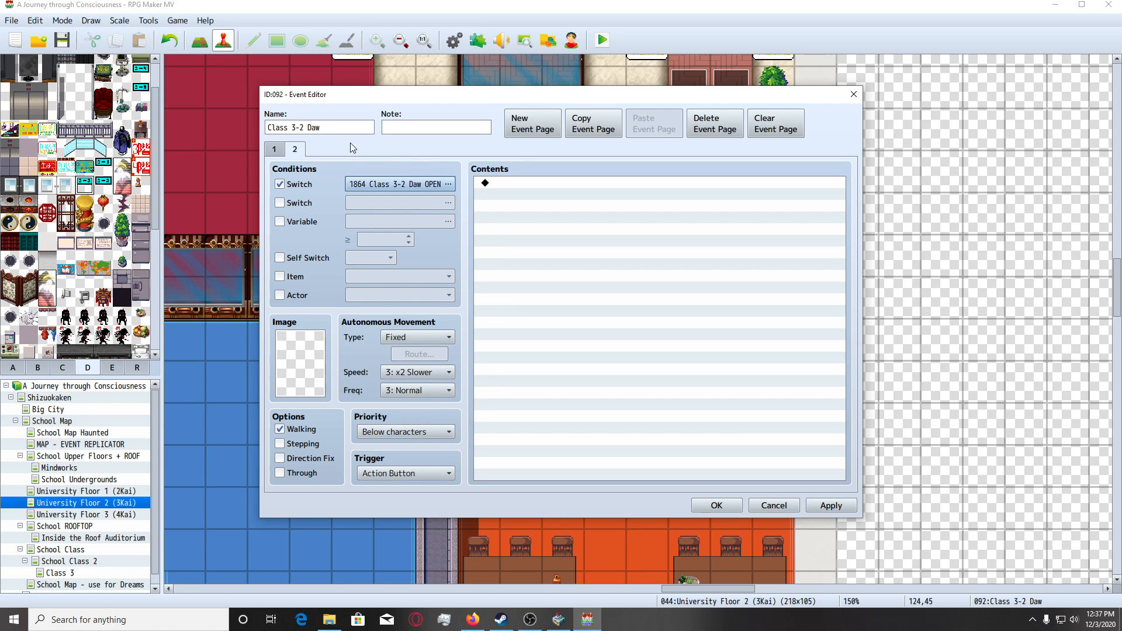
left_click(716, 505)
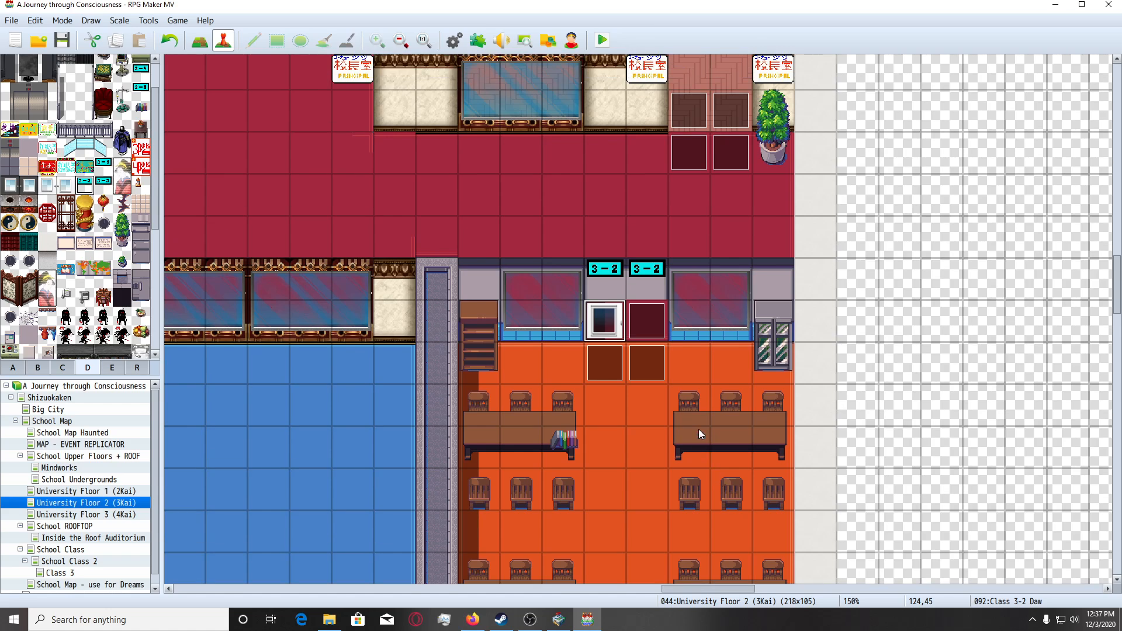
Copy the left door event's name, Class 3-2 Daw, to event EV093 on the doorway's right tile.
key("Return")
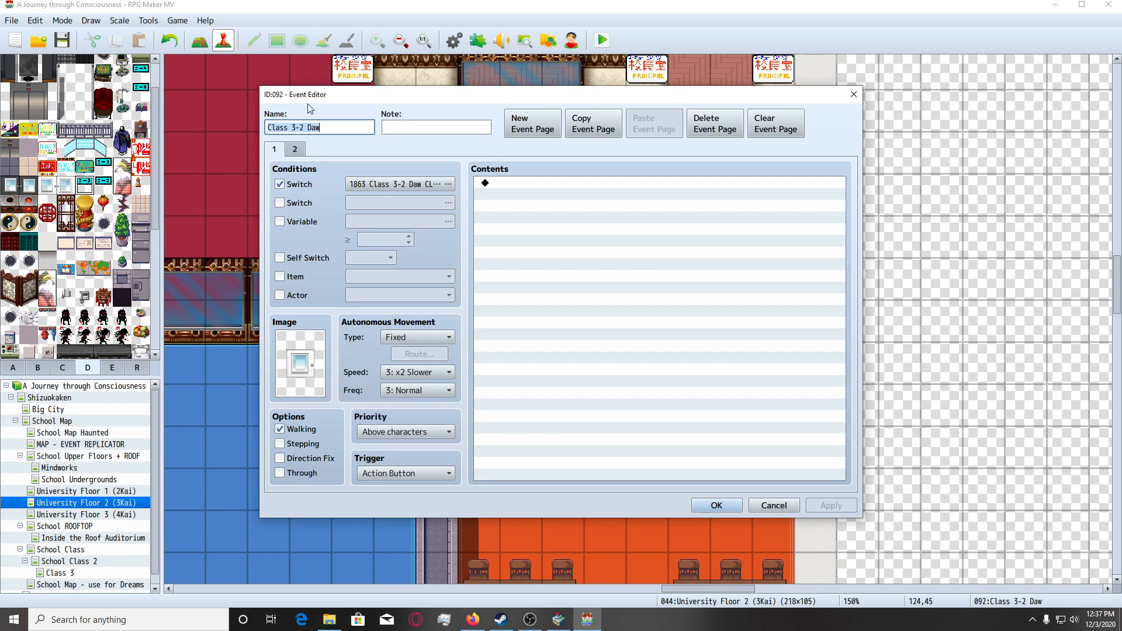
left_click(716, 505)
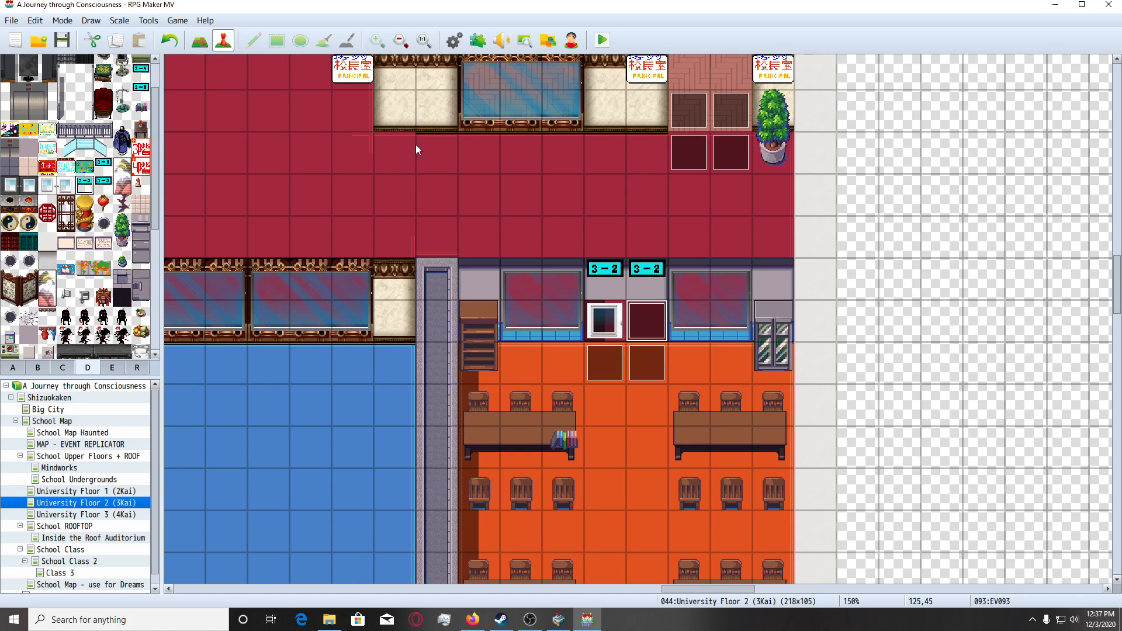
double_click(292, 120)
type("Class 3-2 Daw")
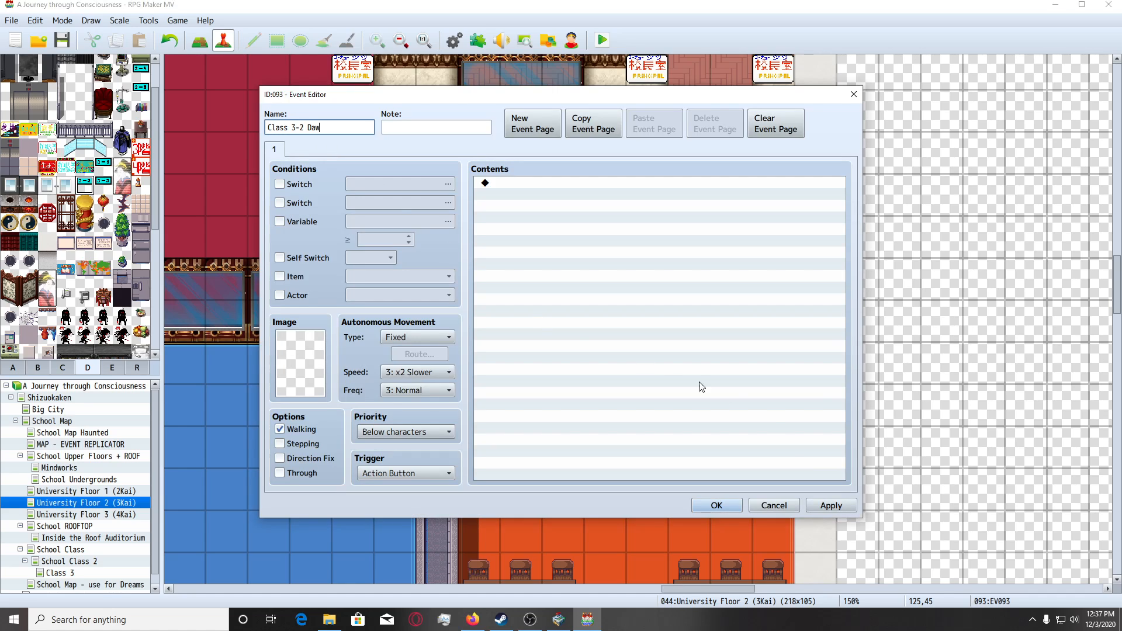
left_click(836, 506)
left_click(717, 505)
Rename event EV094, directly below the left door, as Class 3-2 Exit Event.
left_click(619, 352)
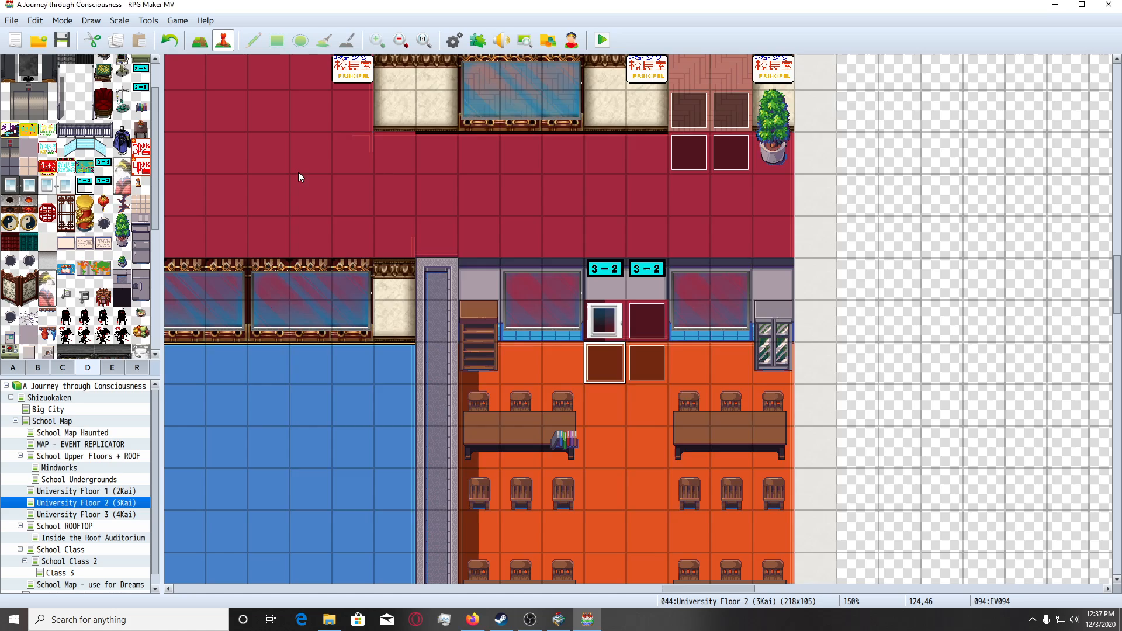
key("Return")
type("Class 3-2 Daw")
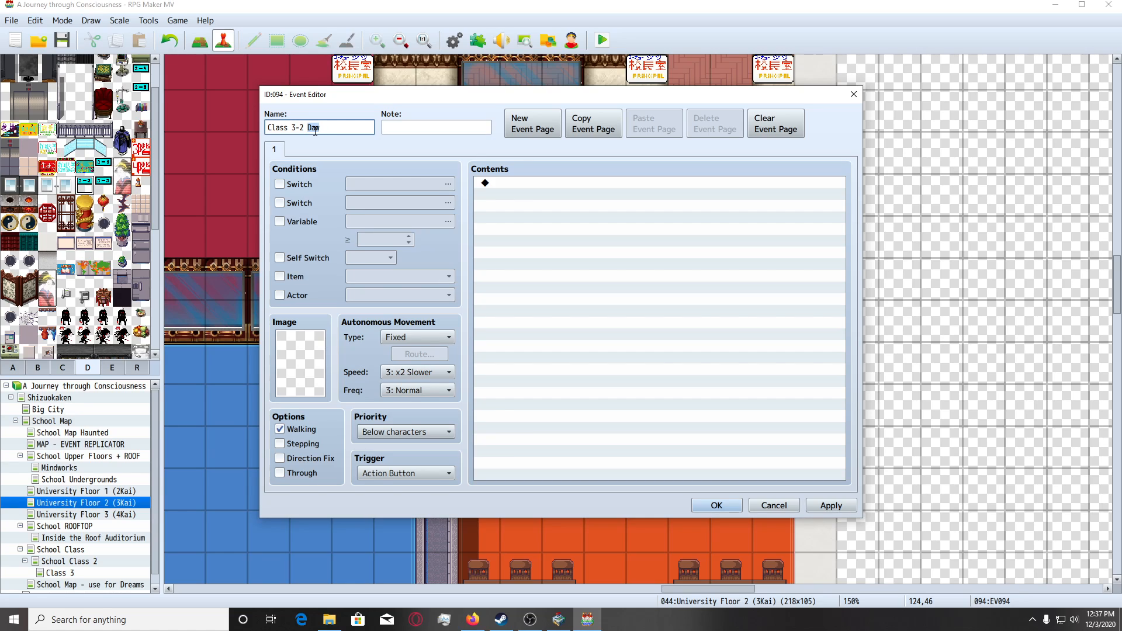
type("Exit Event")
left_click(717, 505)
Rename event EV095, directly below the doorway's right tile, as Class 3-2 Exit Event.
double_click(643, 367)
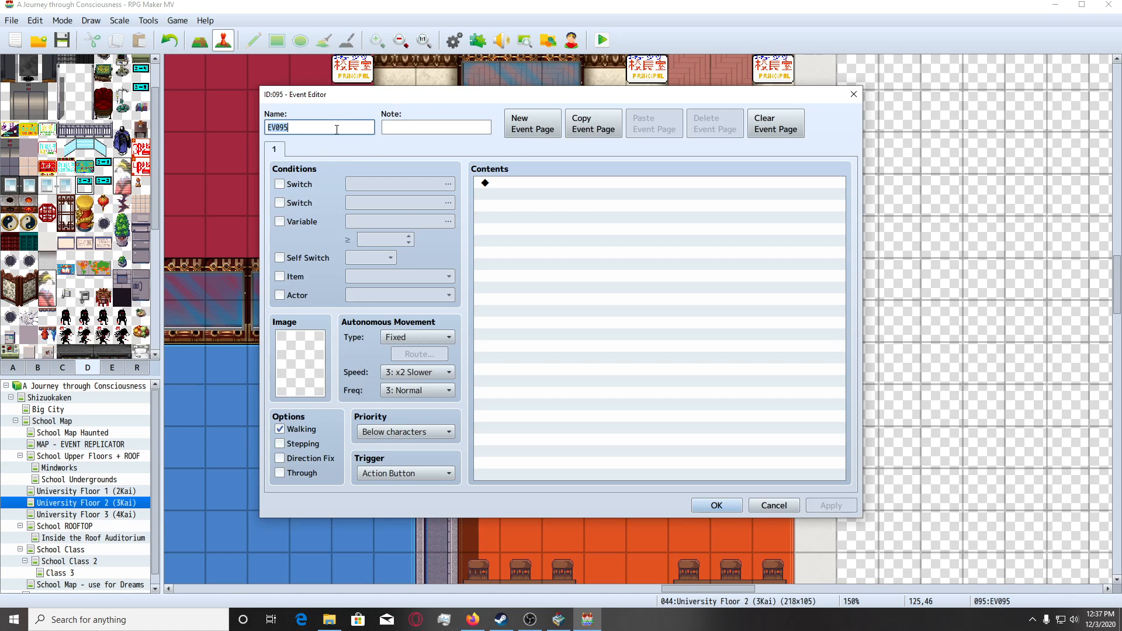
type("Class 3-2 Exit Event")
key("Home")
key("shift+Right")
key("shift+Right")
key("shift+Right")
key("shift+Right")
key("shift+Right")
key("Delete")
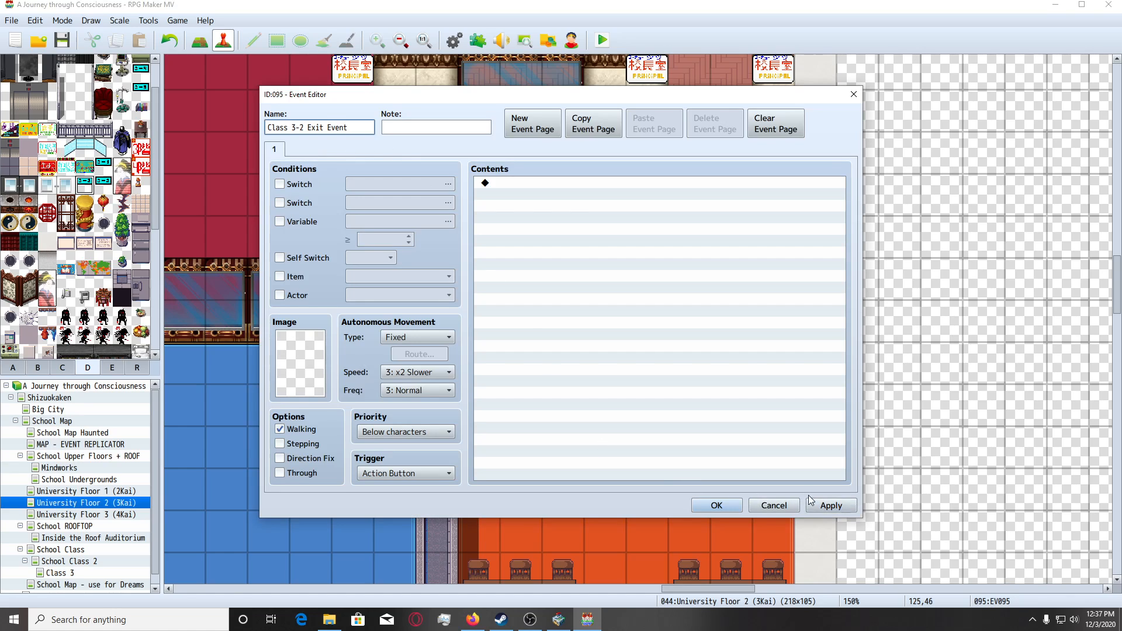
left_click(704, 506)
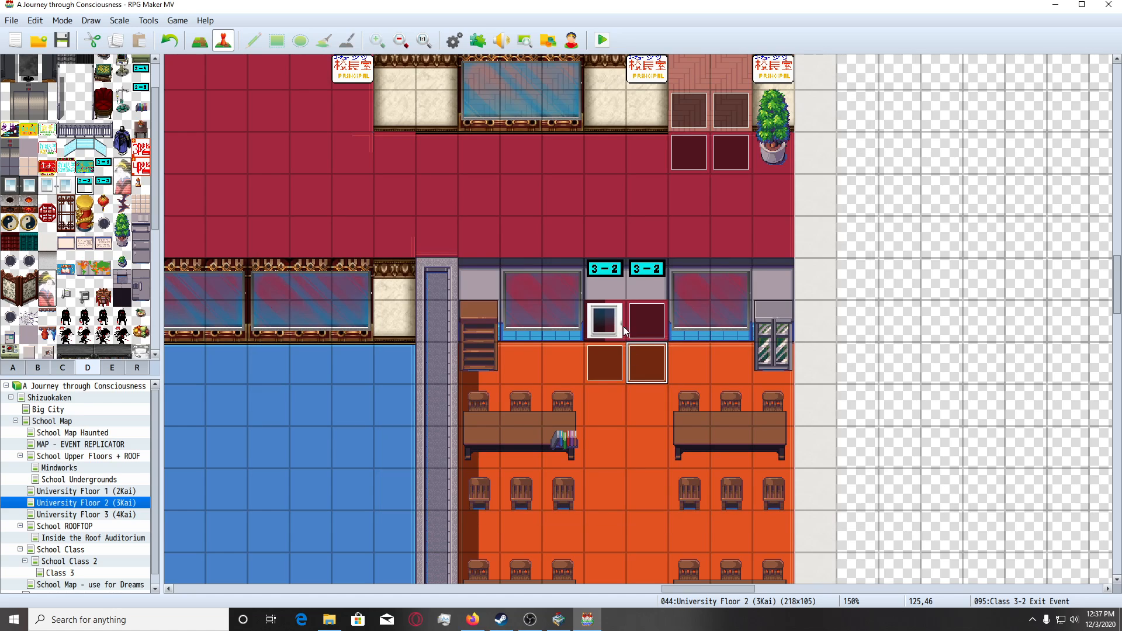
Make the right door event's first page depend on switch 1863 Class 3-2 Daw CLOSED.
left_click(654, 331)
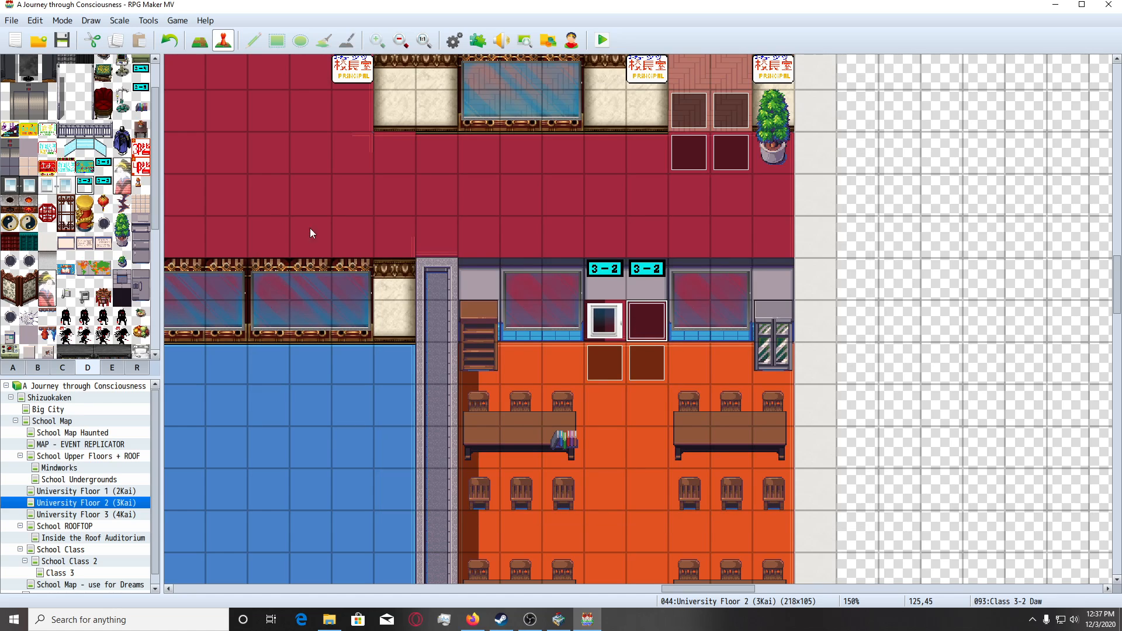
key("Return")
left_click(280, 184)
left_click(433, 184)
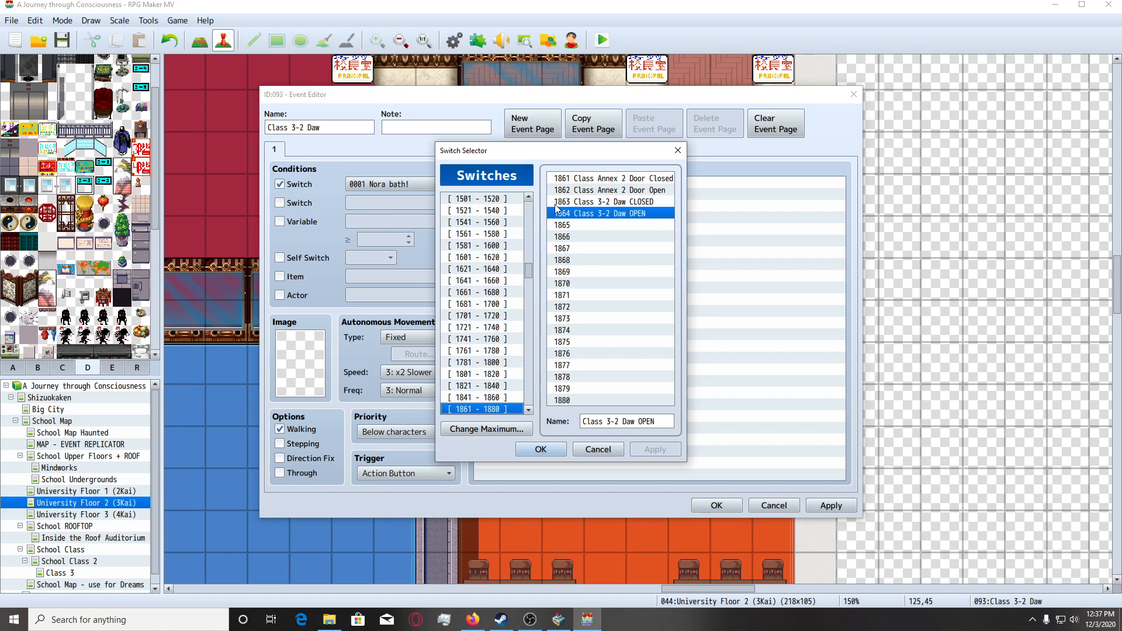
double_click(626, 202)
Give the right door event Tileset D's white glass door with its handle on the left side and Above characters priority.
double_click(299, 359)
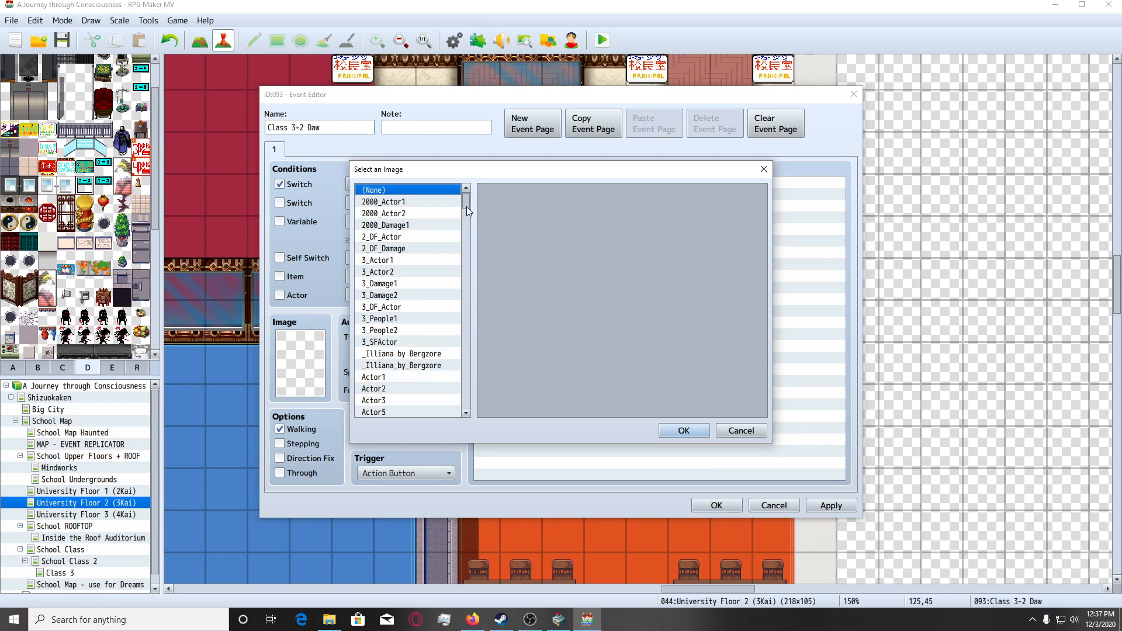
left_click_drag(465, 207, 428, 384)
left_click(431, 377)
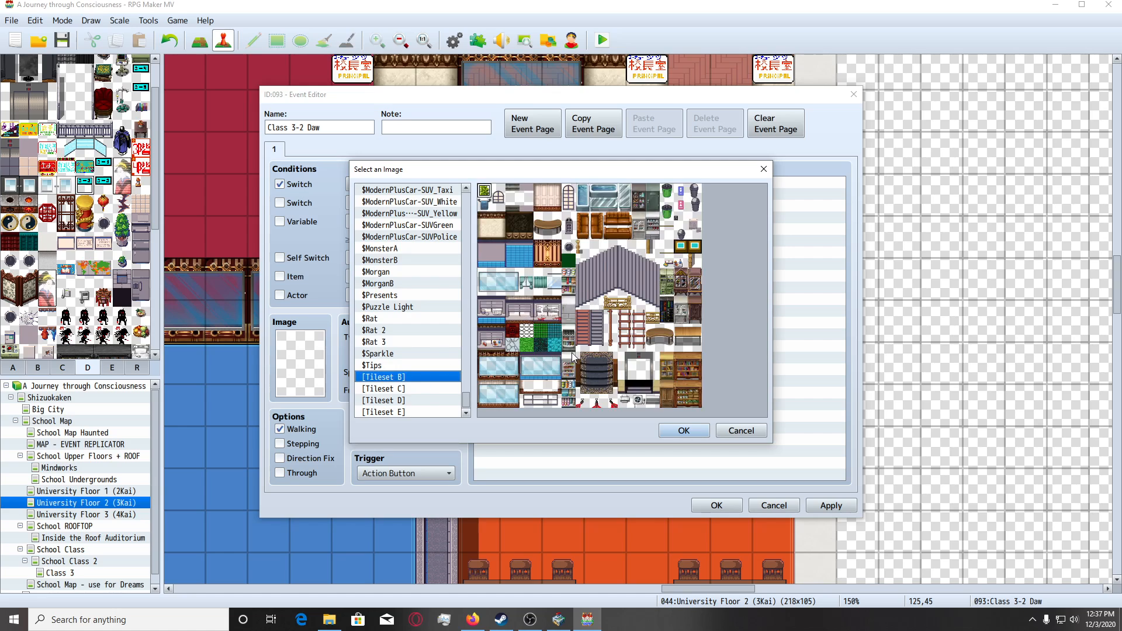
left_click(440, 401)
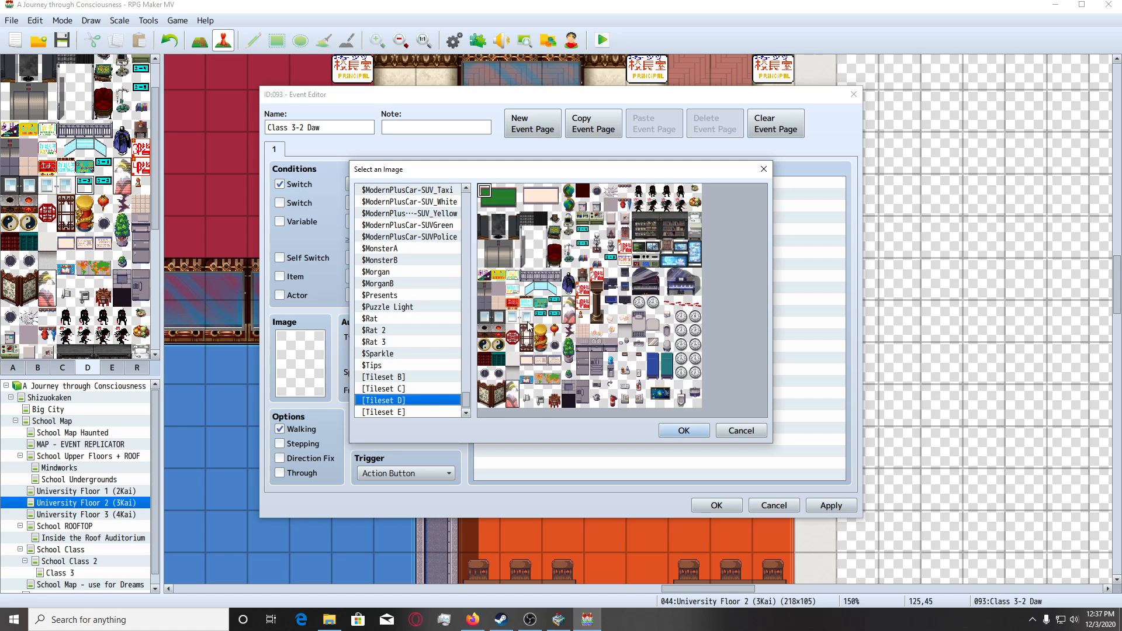
double_click(522, 322)
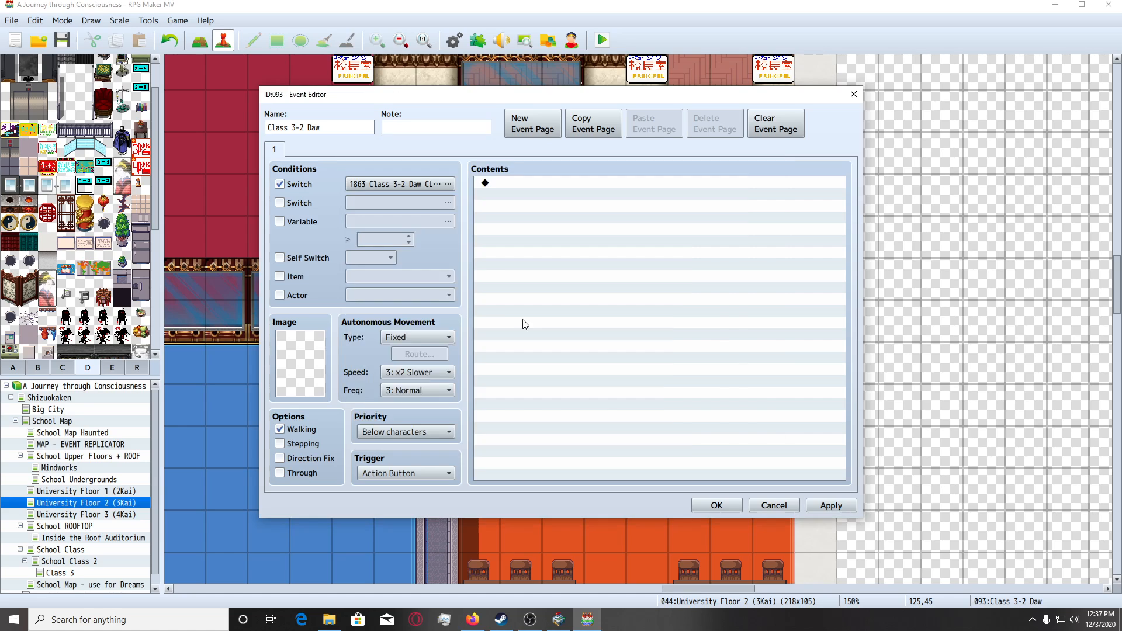
left_click(390, 430)
left_click(410, 474)
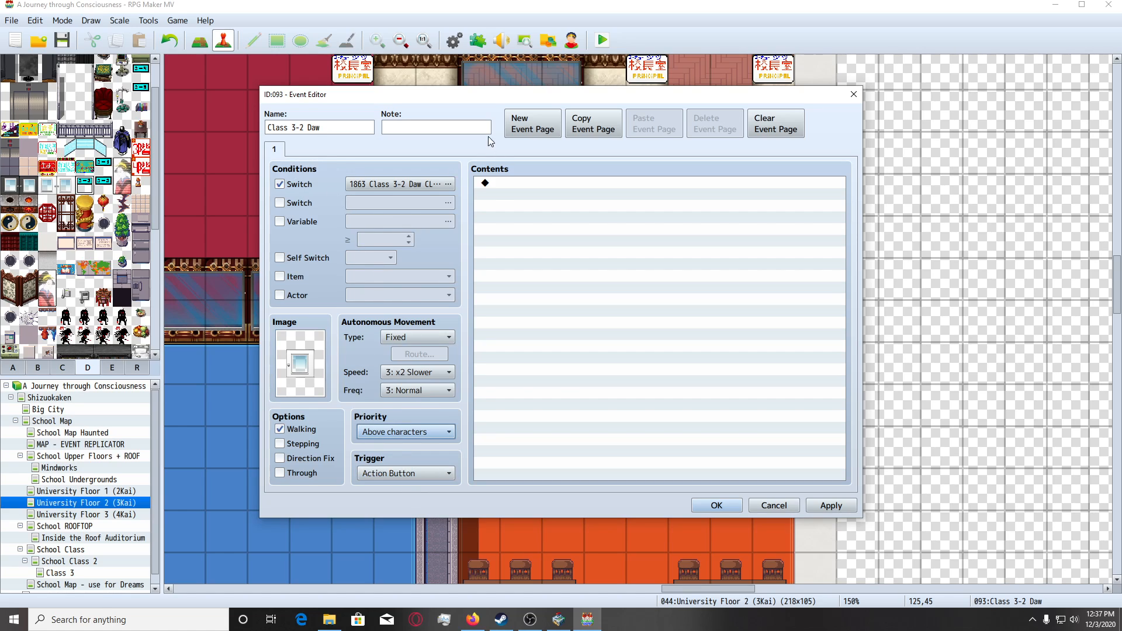
Add a second, imageless page to the right door event conditioned on switch 1864 Class 3-2 Daw OPEN, and save the event.
left_click(525, 123)
left_click(279, 184)
left_click(448, 184)
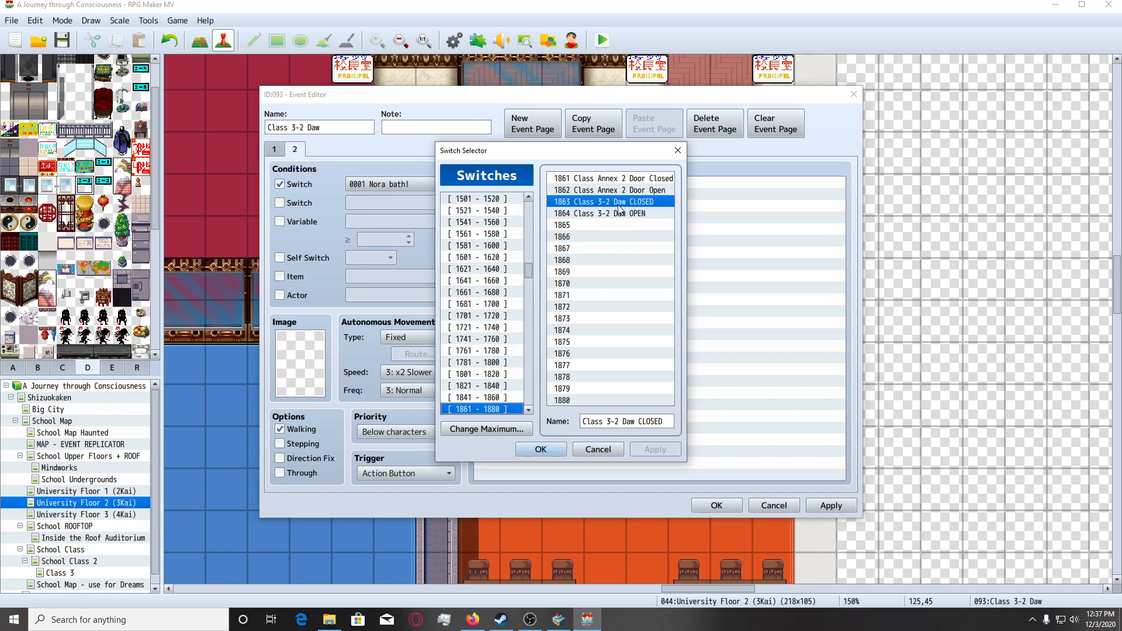
double_click(618, 214)
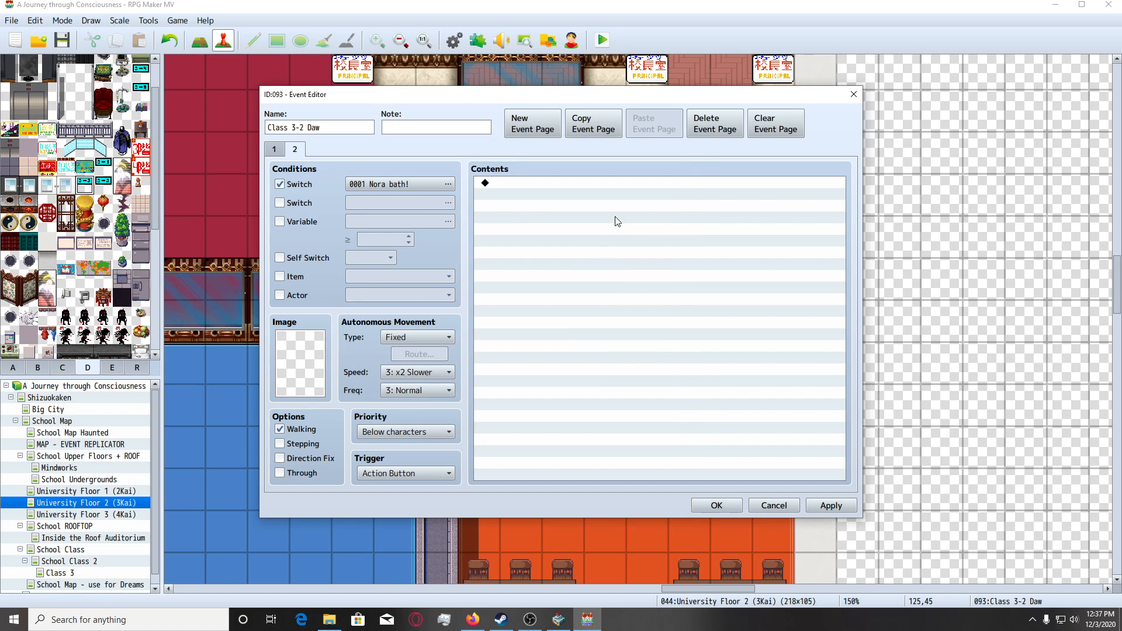
left_click(818, 503)
left_click(716, 505)
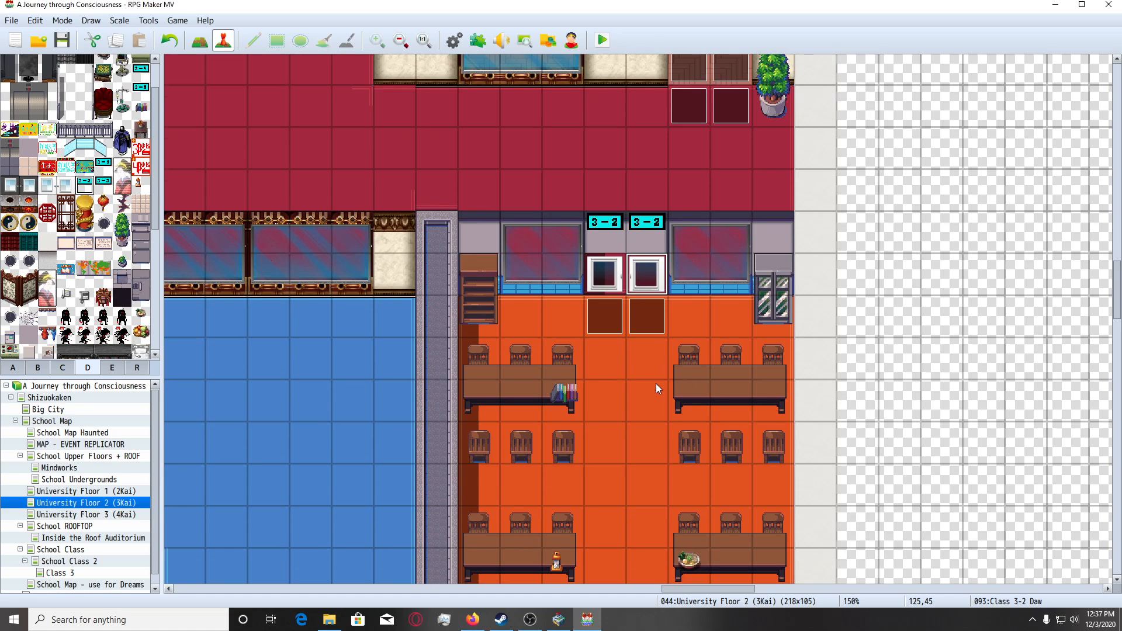
Make the left exit event's first page depend on switch 1863 Class 3-2 Daw CLOSED and use Tileset B's thin dark horizontal line image.
double_click(272, 167)
left_click(279, 184)
left_click(398, 185)
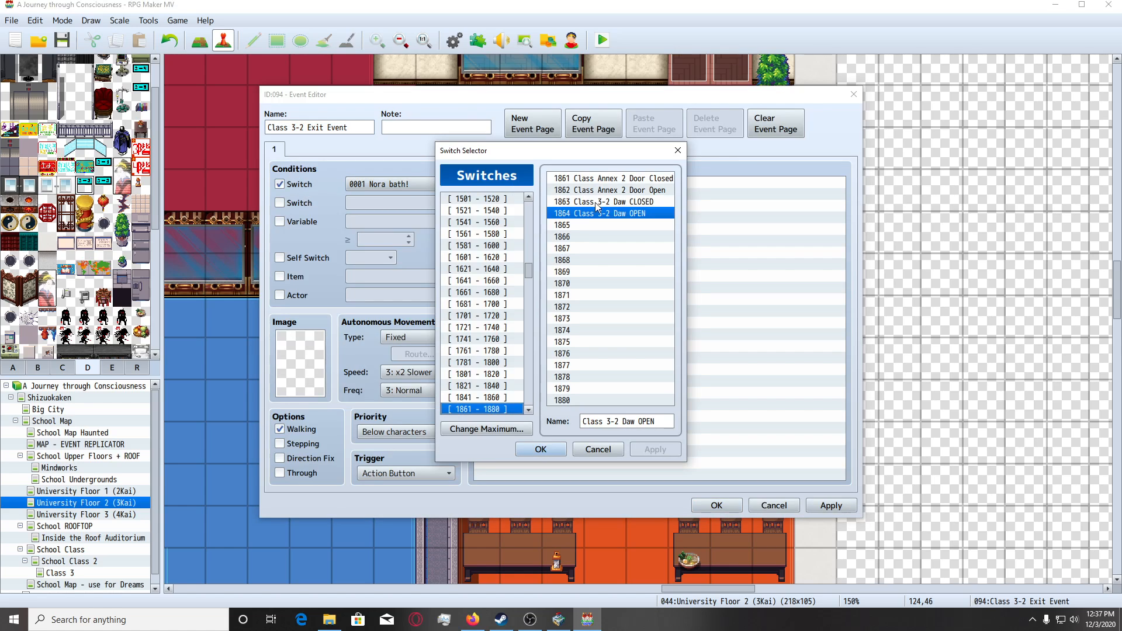
double_click(595, 202)
double_click(300, 362)
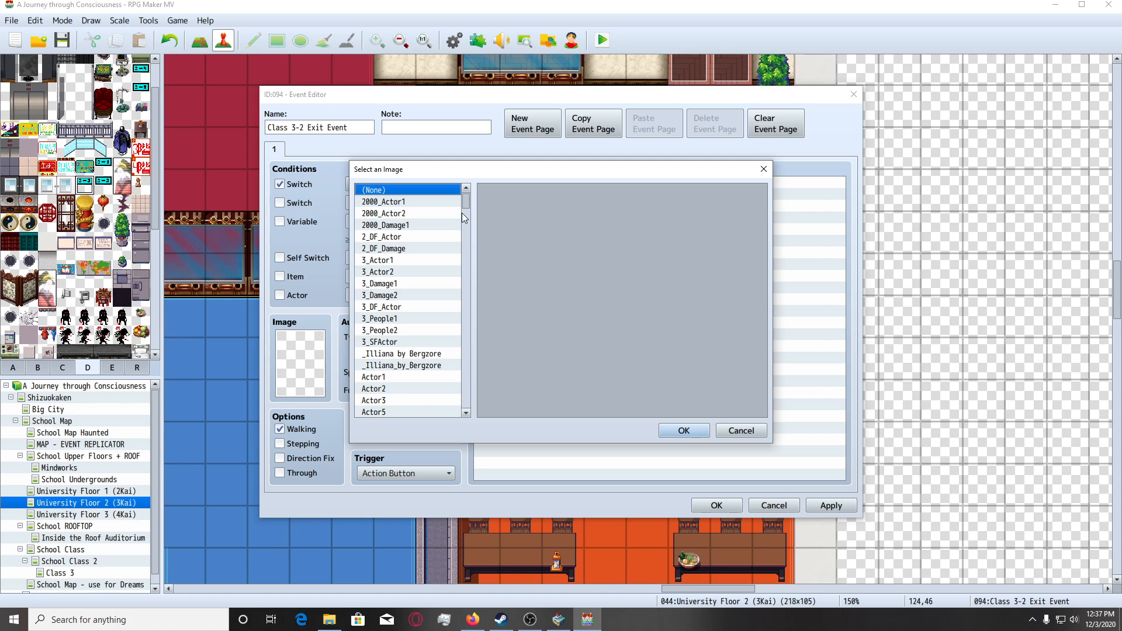
left_click_drag(466, 205, 466, 400)
left_click(416, 379)
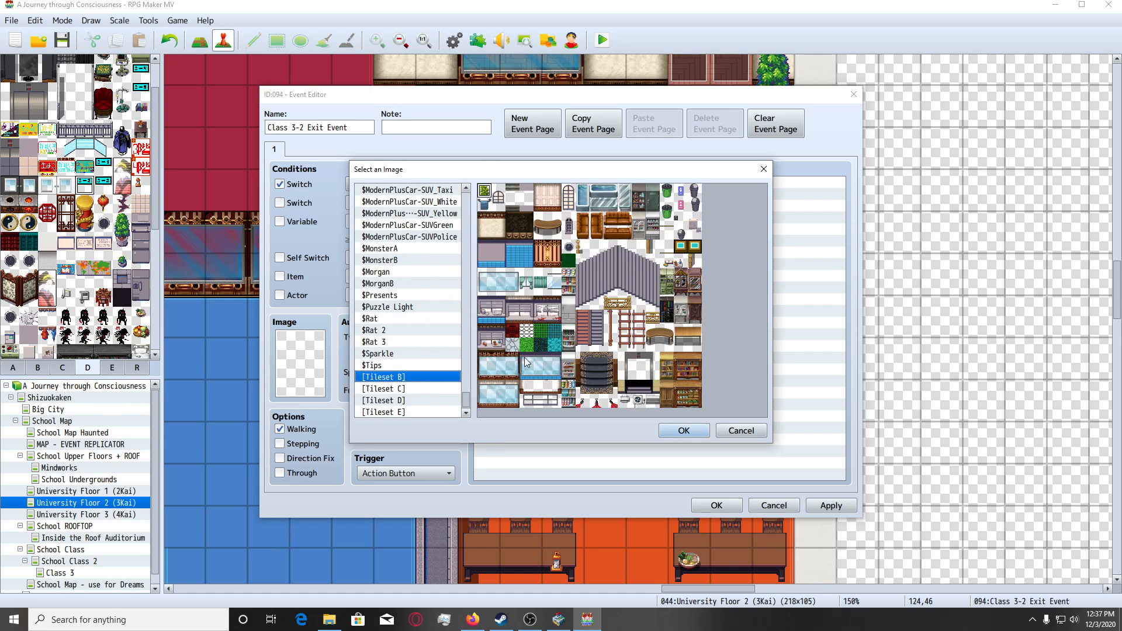
double_click(671, 229)
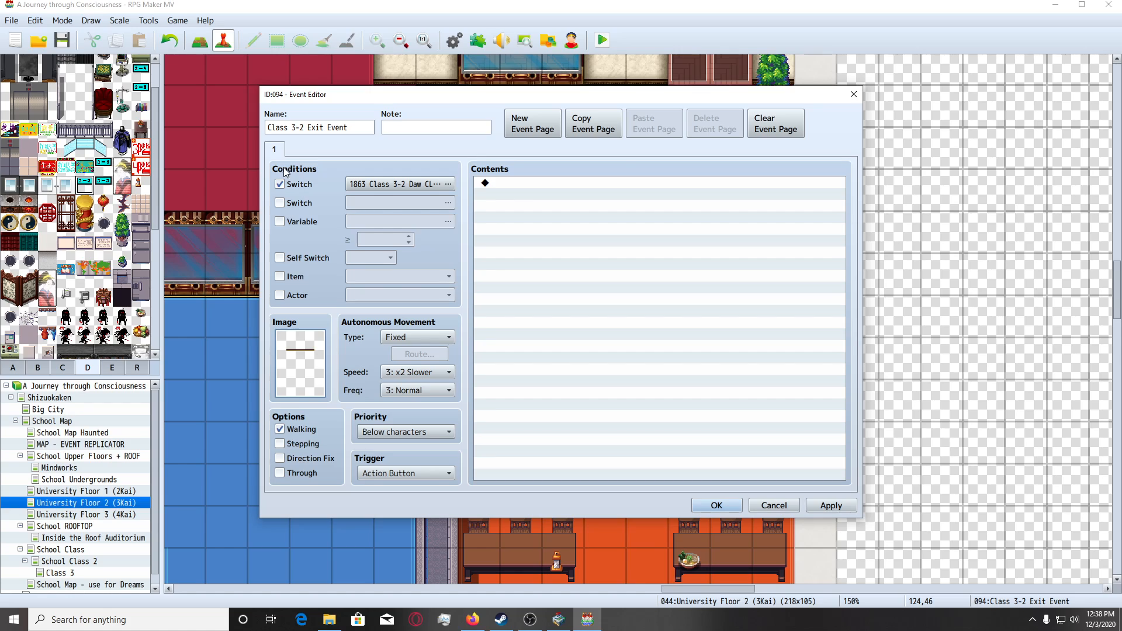
Add a second, imageless page to the left exit event conditioned on switch 1864 Class 3-2 Daw OPEN, and save the event.
left_click(509, 127)
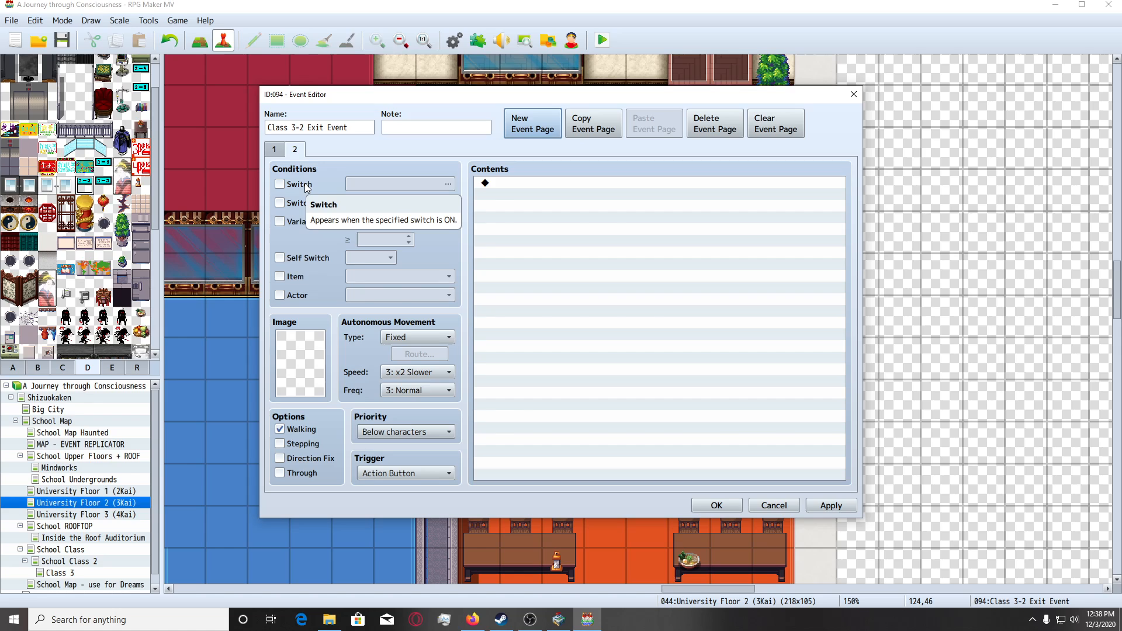
left_click(306, 185)
left_click(448, 184)
double_click(637, 204)
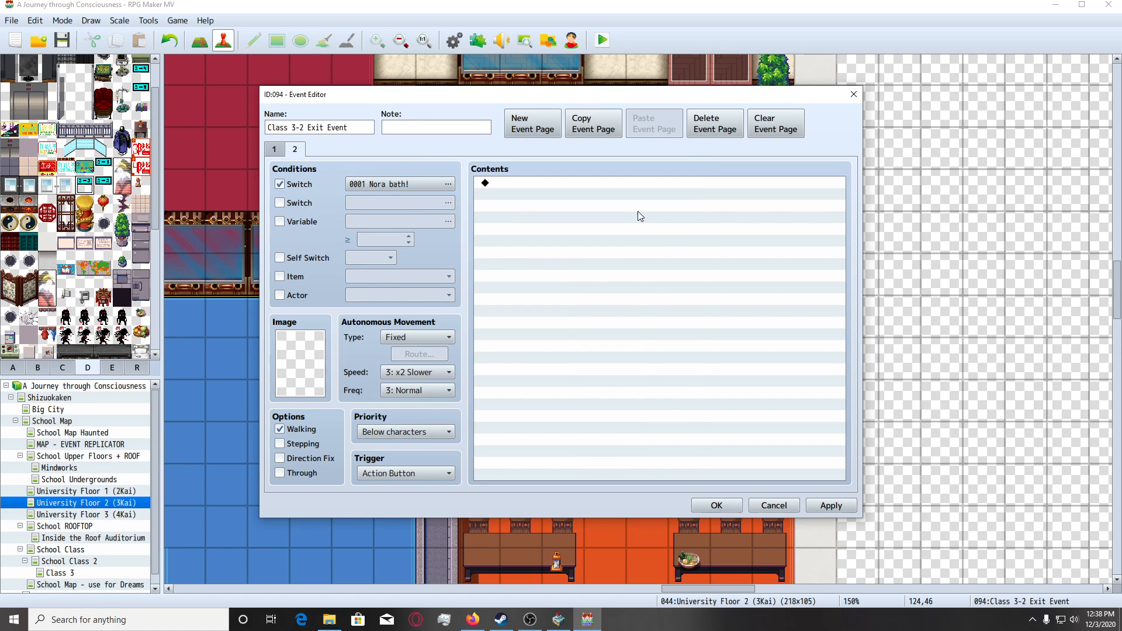
left_click(717, 505)
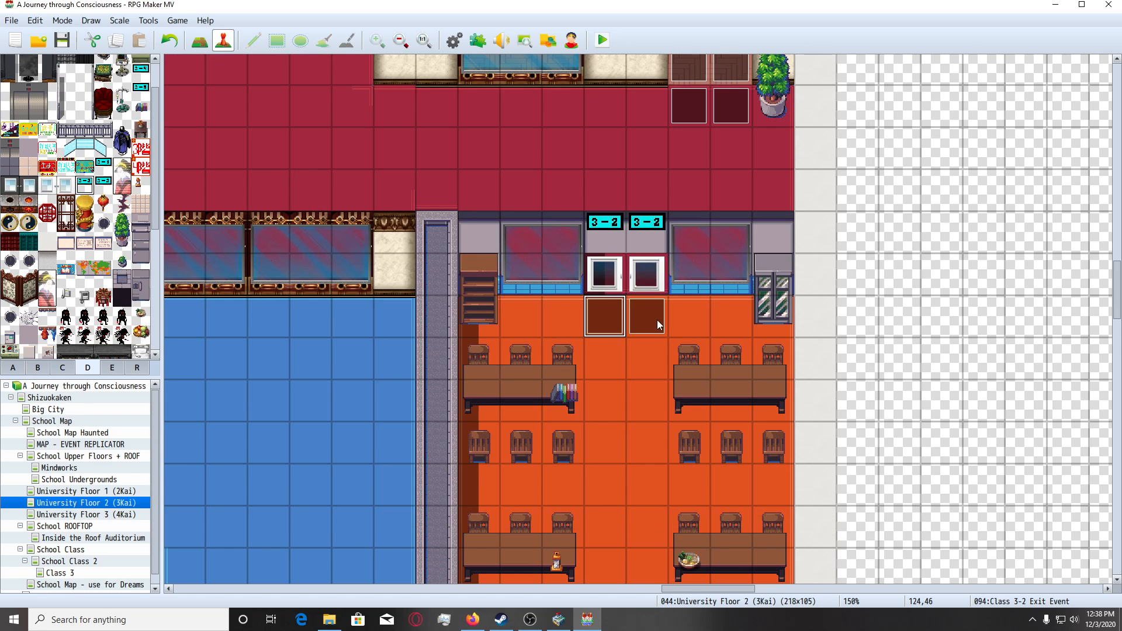
Make the first page of the right exit event, EV095, depend on switch 1863 Class 3-2 Daw CLOSED.
left_click(654, 319)
key("Return")
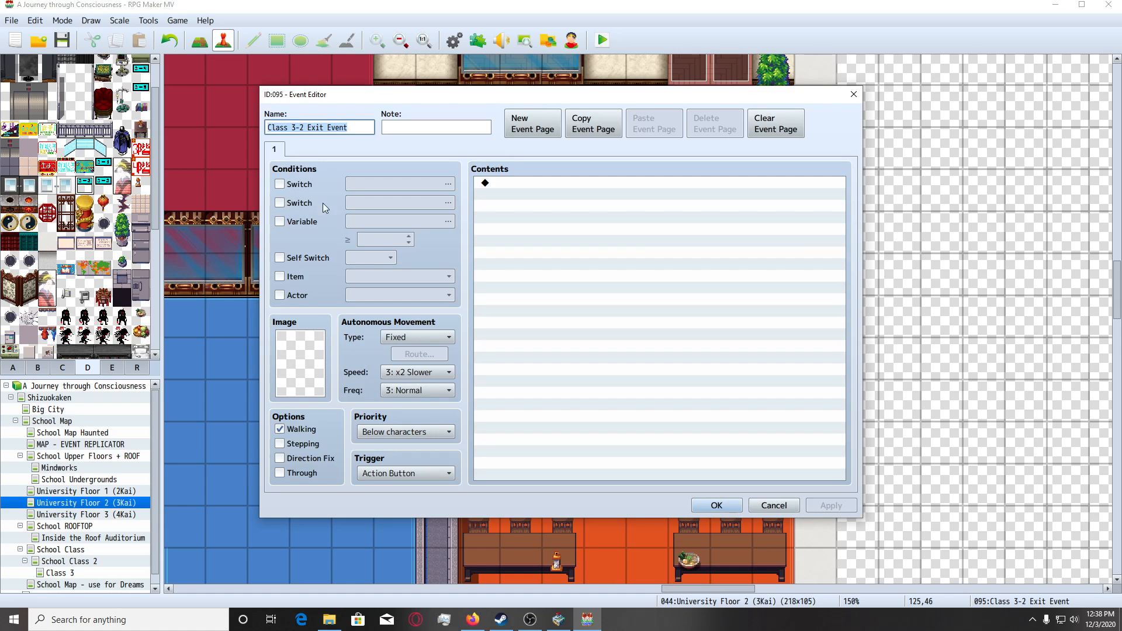
left_click(280, 184)
left_click(448, 184)
double_click(632, 204)
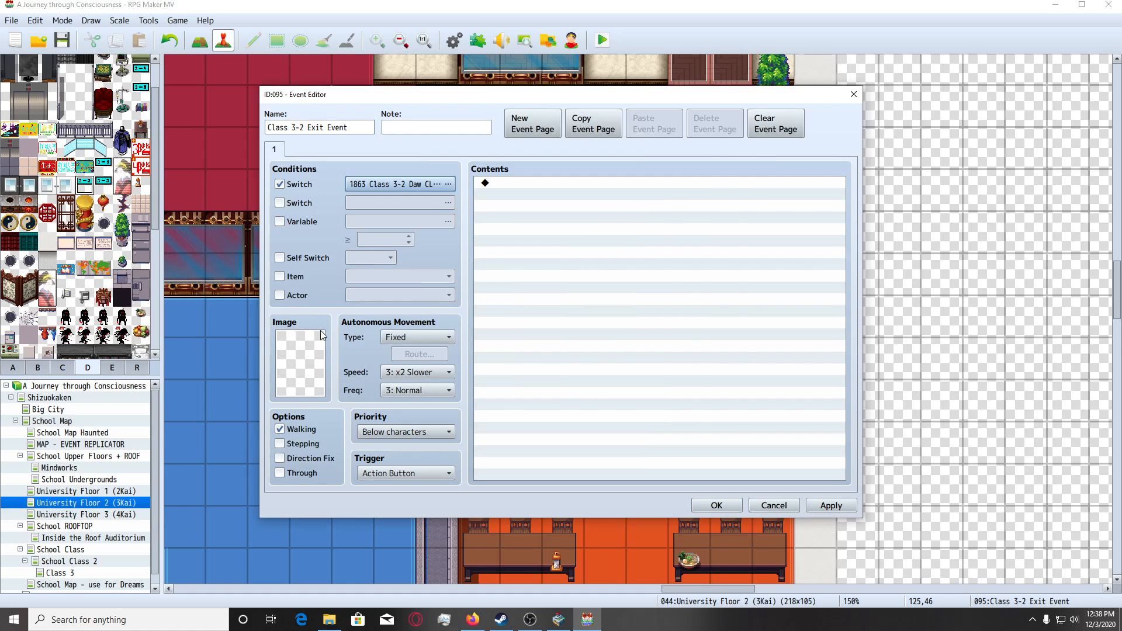
Try Tileset D's white glass door with its handle on the left side as the right exit event's image.
double_click(320, 335)
left_click_drag(465, 201, 433, 379)
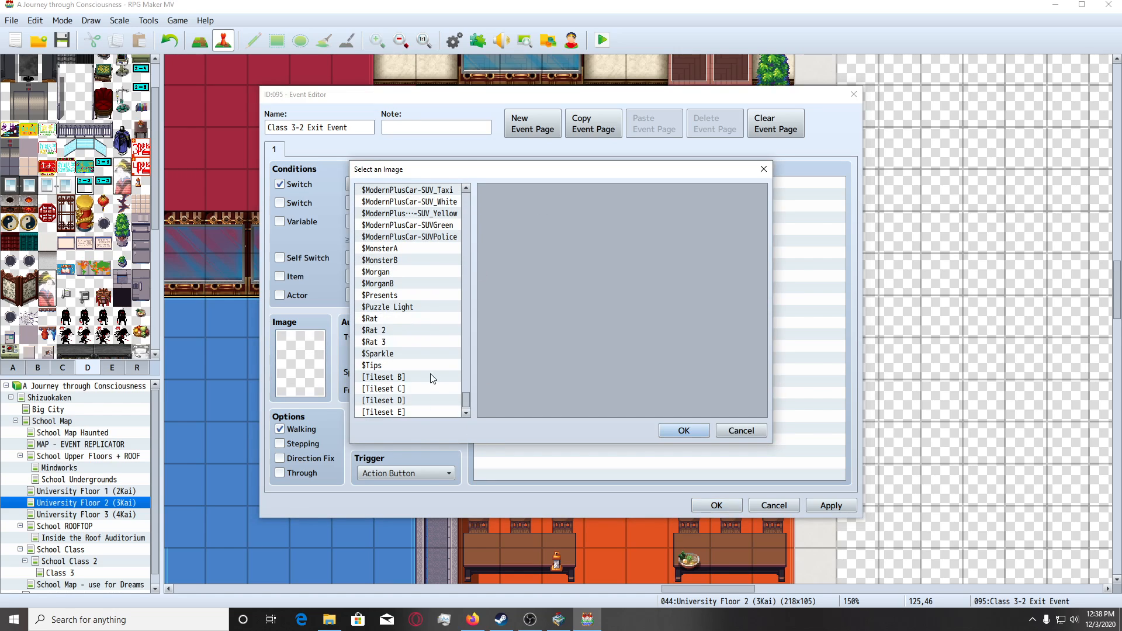
left_click(432, 379)
left_click(428, 399)
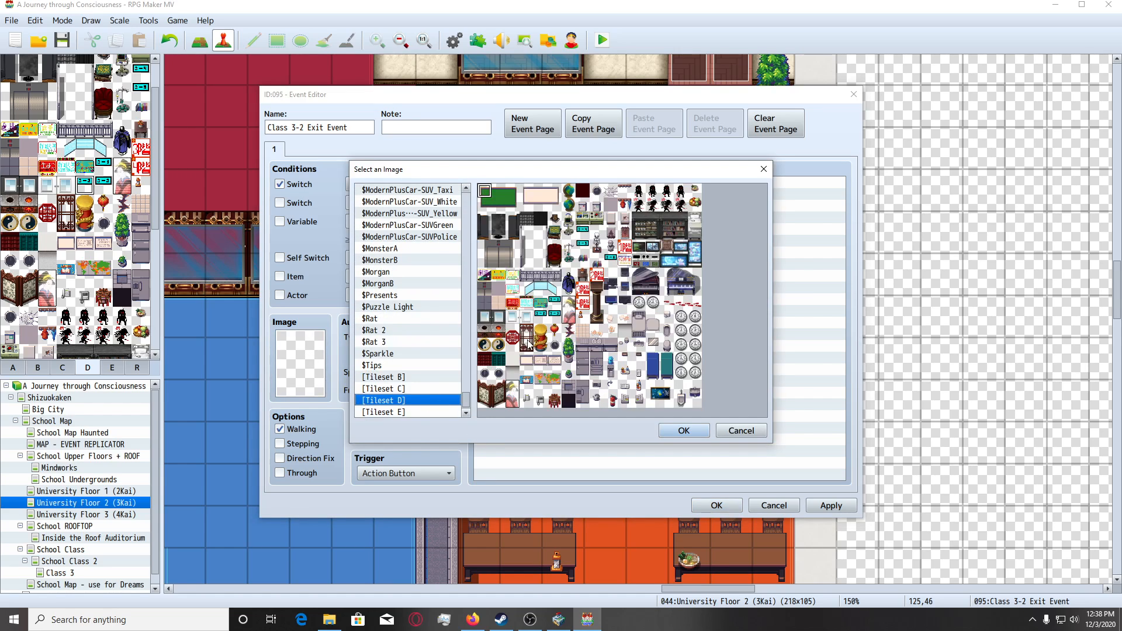
double_click(520, 318)
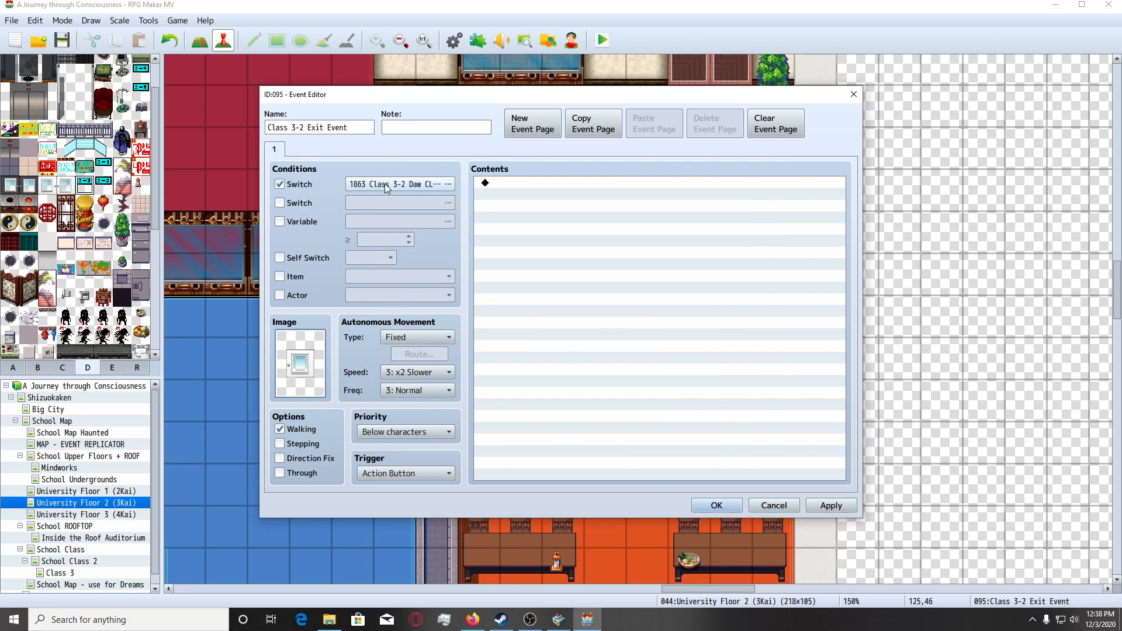
Add a second, imageless page to the right exit event conditioned on switch 1864 Class 3-2 Daw OPEN, and save the event.
left_click(519, 131)
left_click(280, 184)
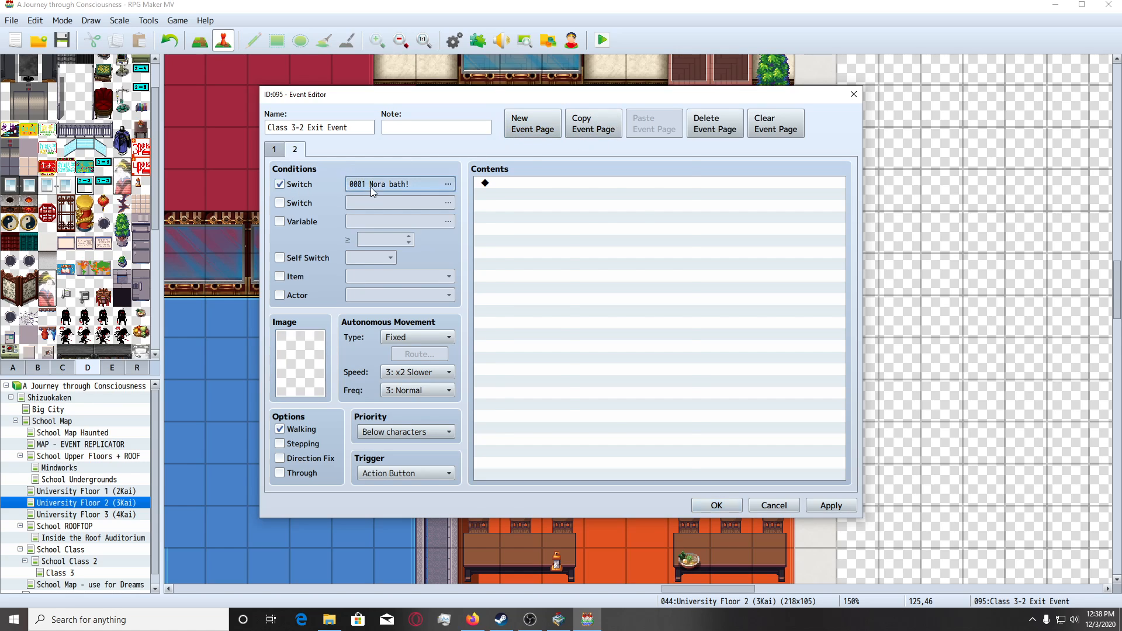
left_click(448, 184)
left_click(636, 214)
double_click(636, 214)
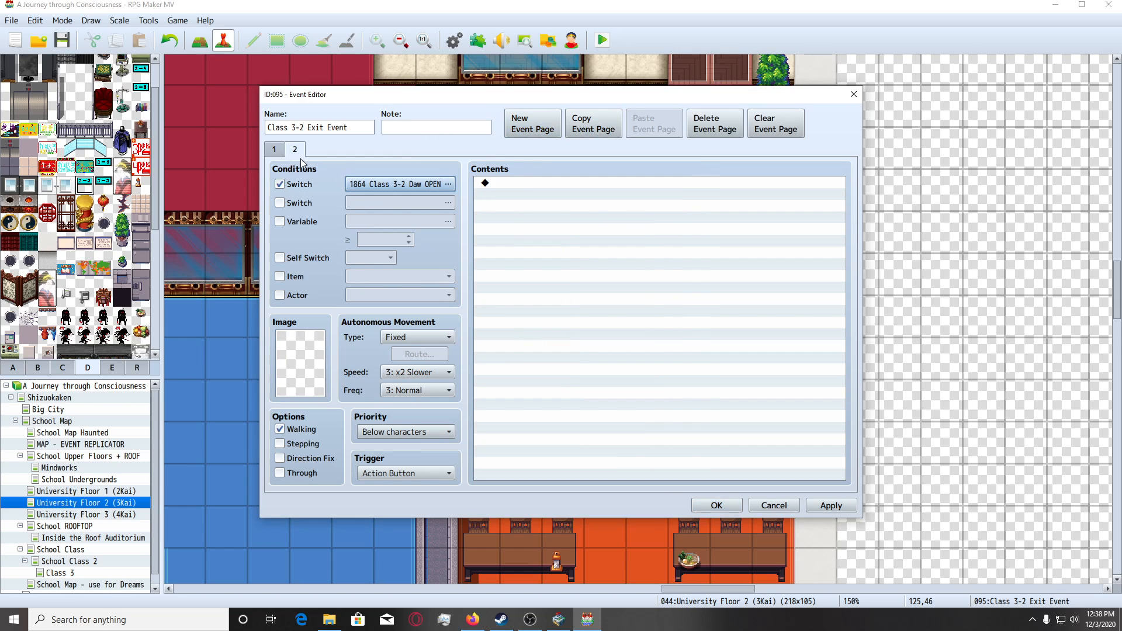
left_click(280, 159)
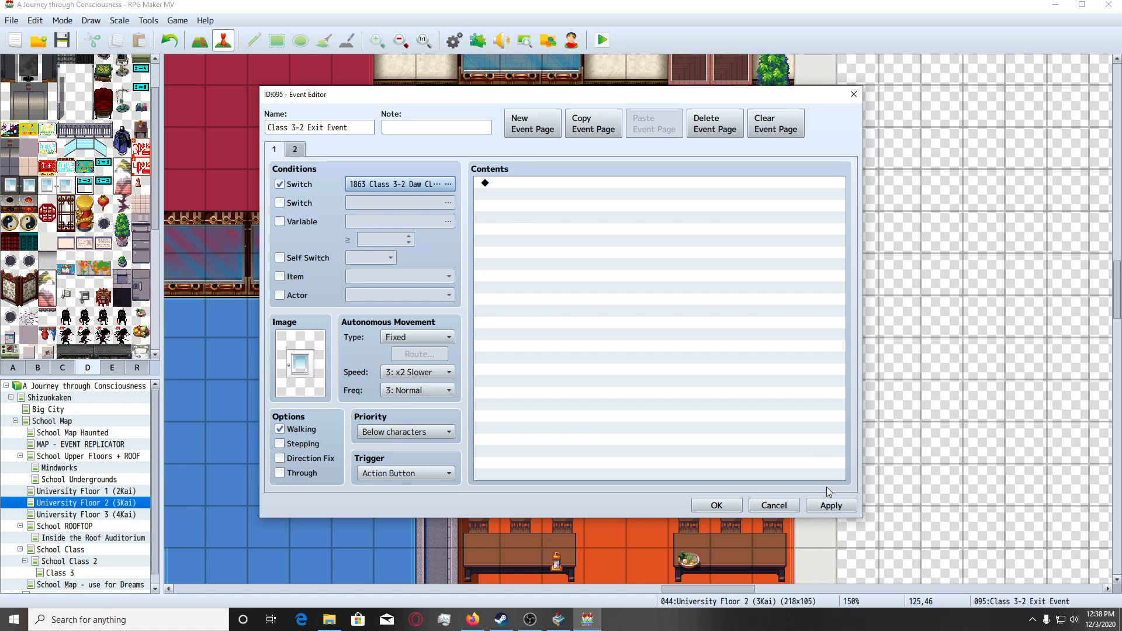
left_click(716, 504)
Replace the right exit event's first-page image with Tileset B's thin dark horizontal line and save the event.
scroll(632, 336, "down", 1)
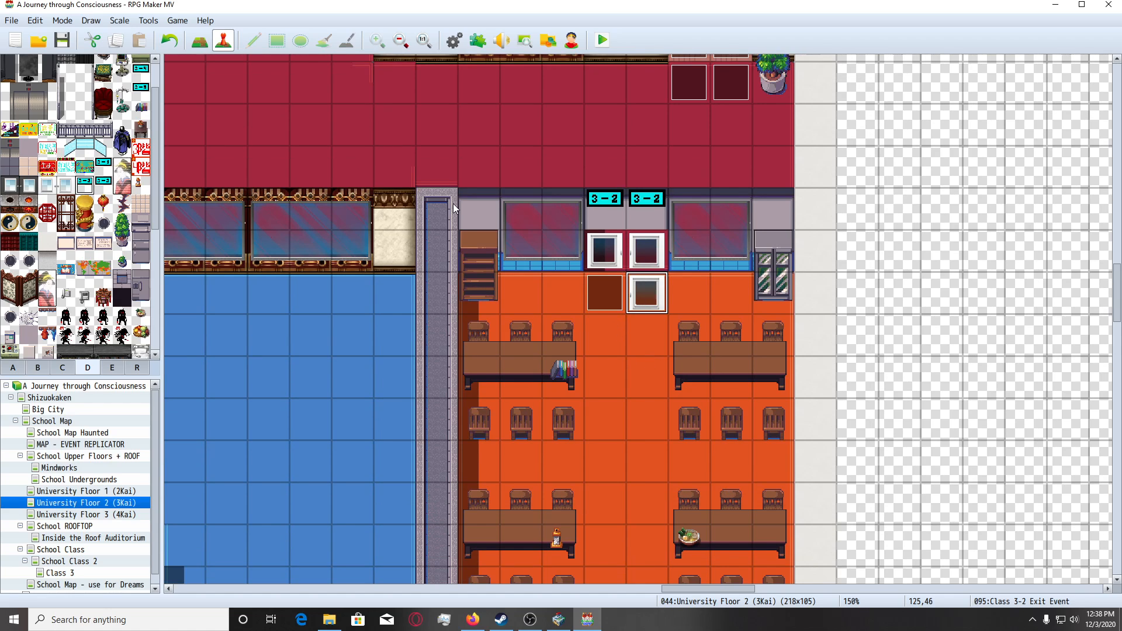
double_click(254, 143)
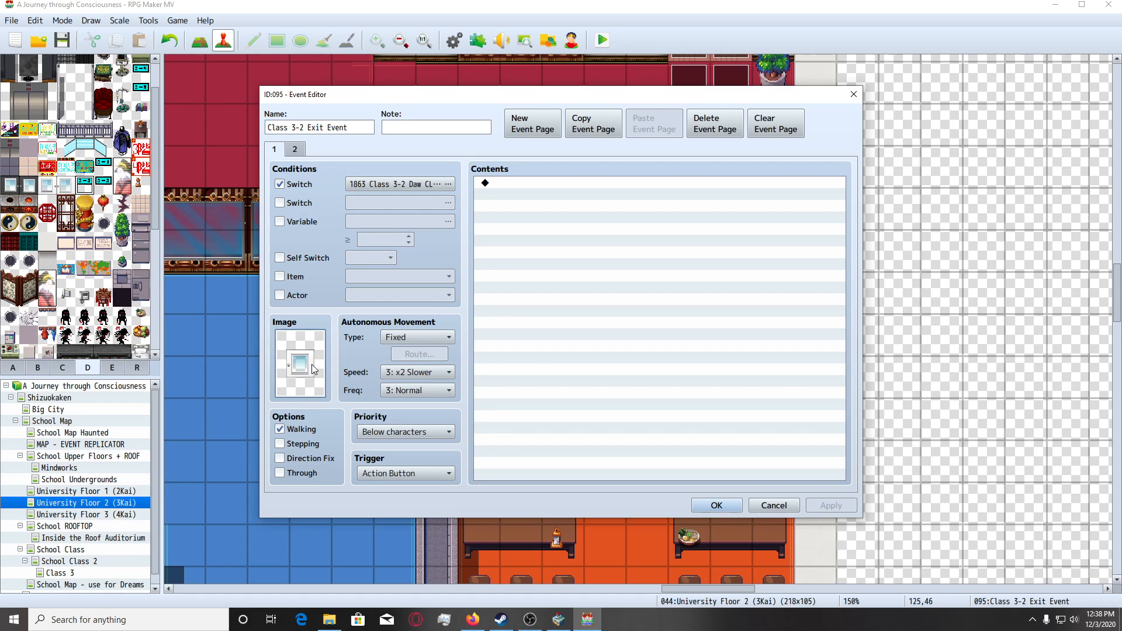
double_click(300, 364)
left_click(411, 379)
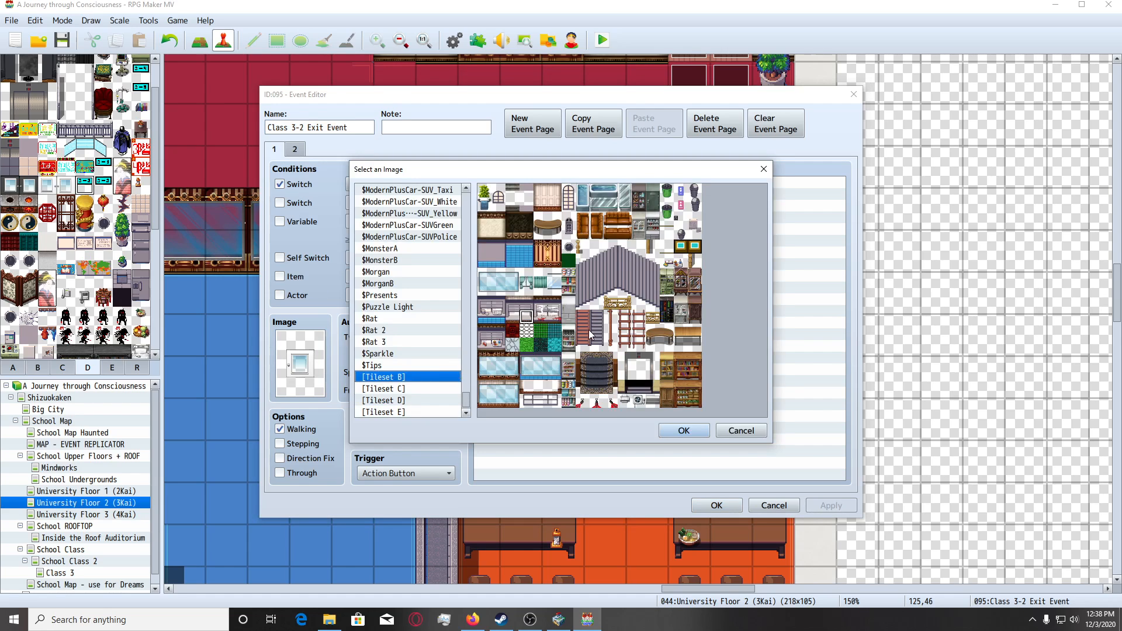
double_click(671, 234)
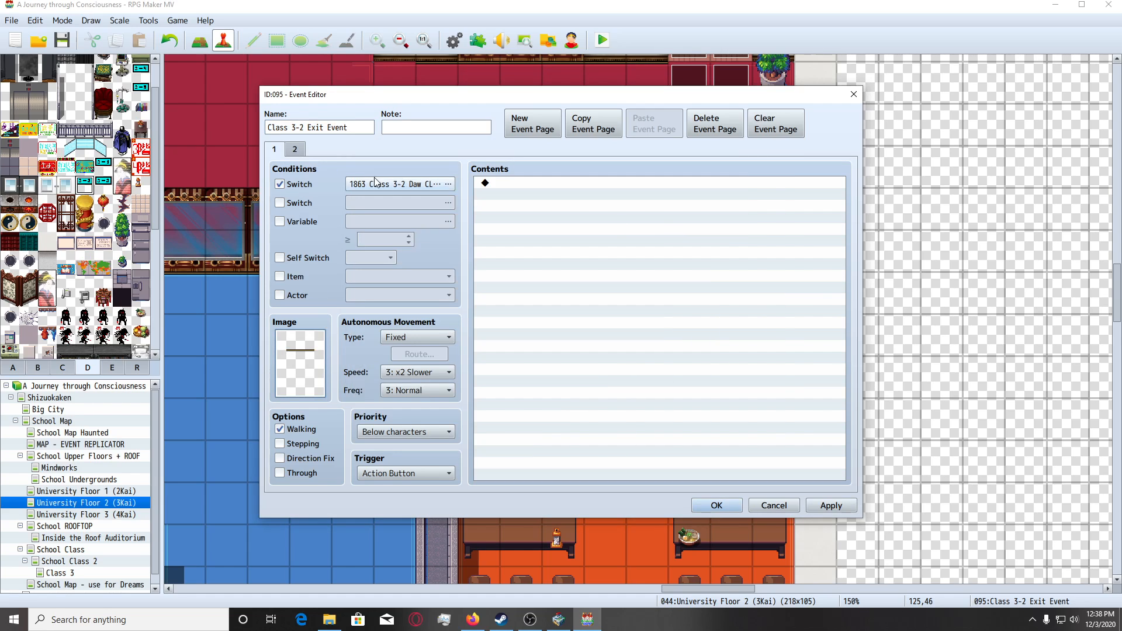
left_click(295, 150)
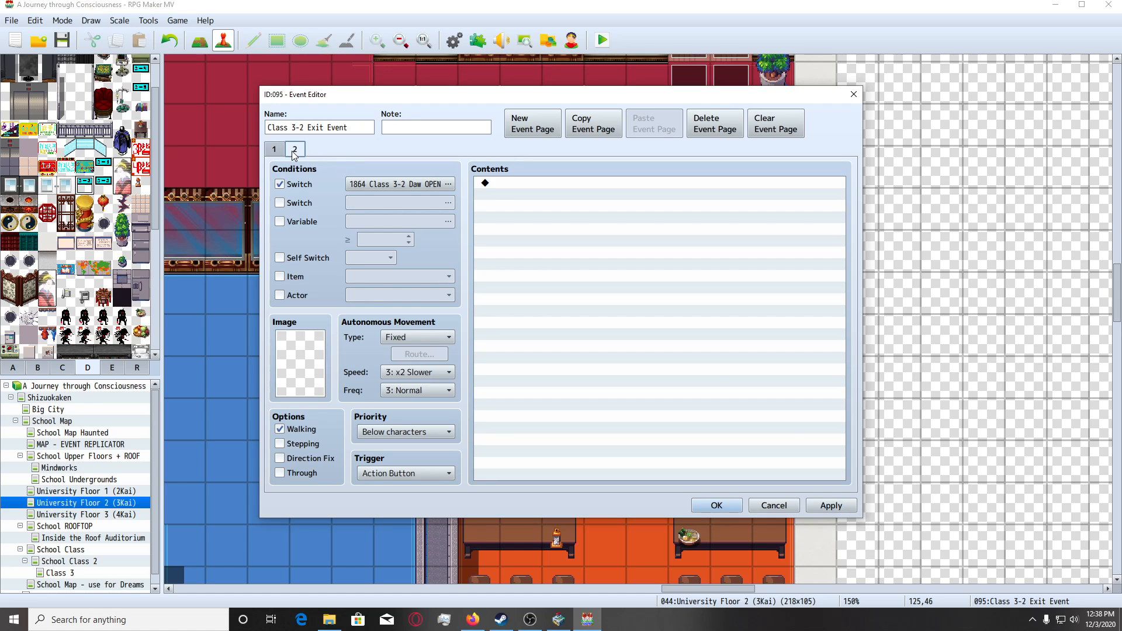
left_click(716, 505)
Review the second page of the left exit event, EV094, and close it.
left_click(624, 296)
key("Return")
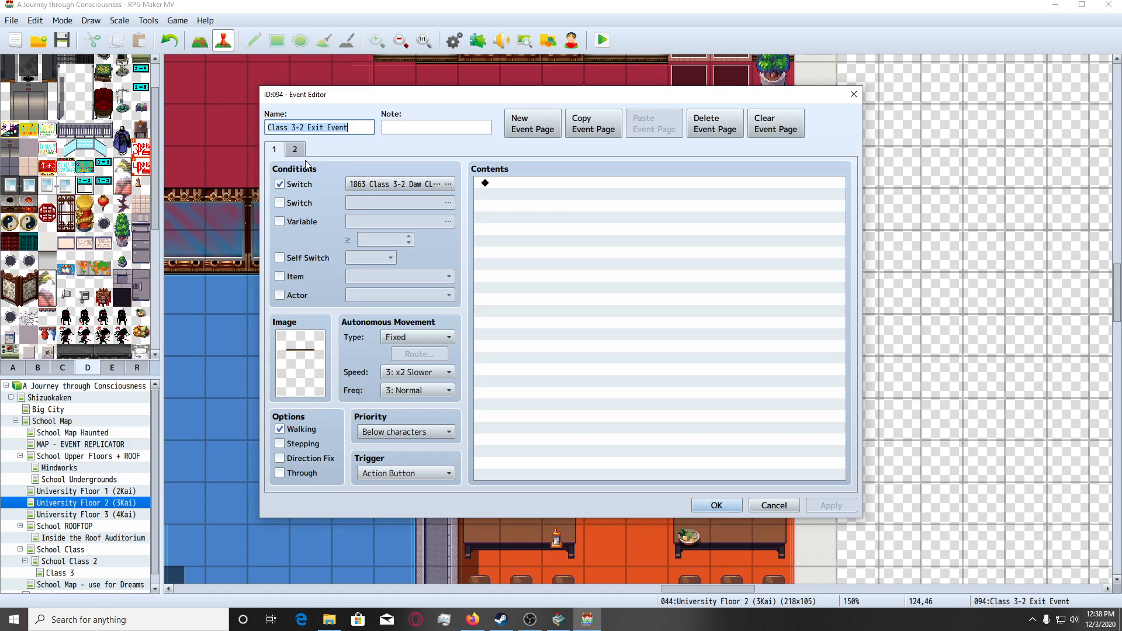
left_click(294, 150)
left_click(717, 506)
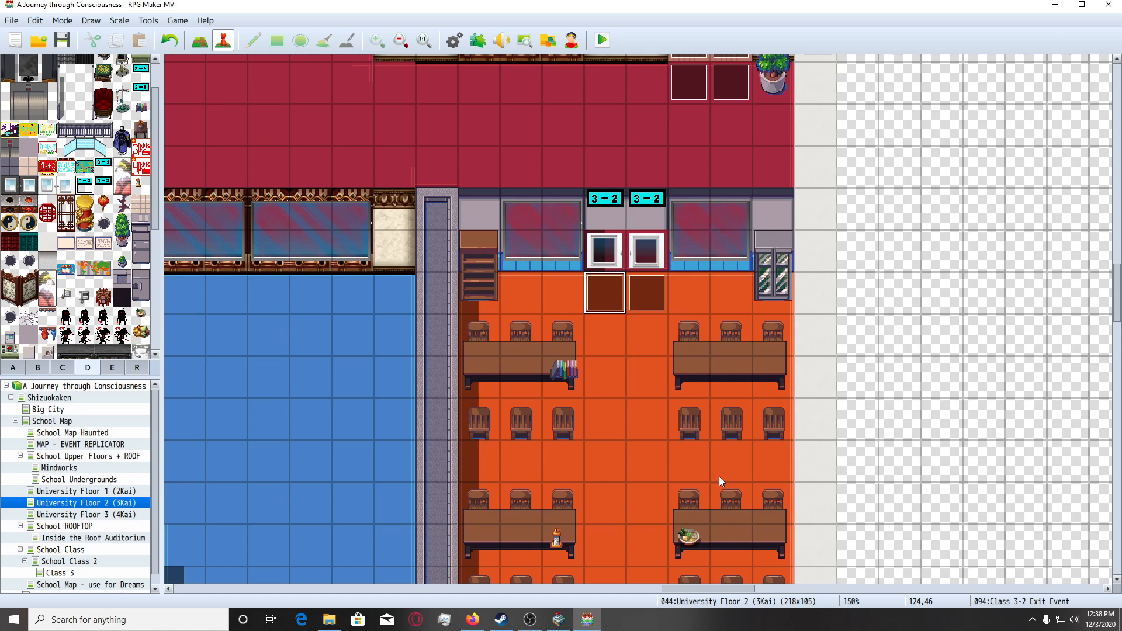
Add a conditional branch for the player facing Down to the first page of the left door event, Class 3-2 Daw.
left_click(600, 248)
key("Return")
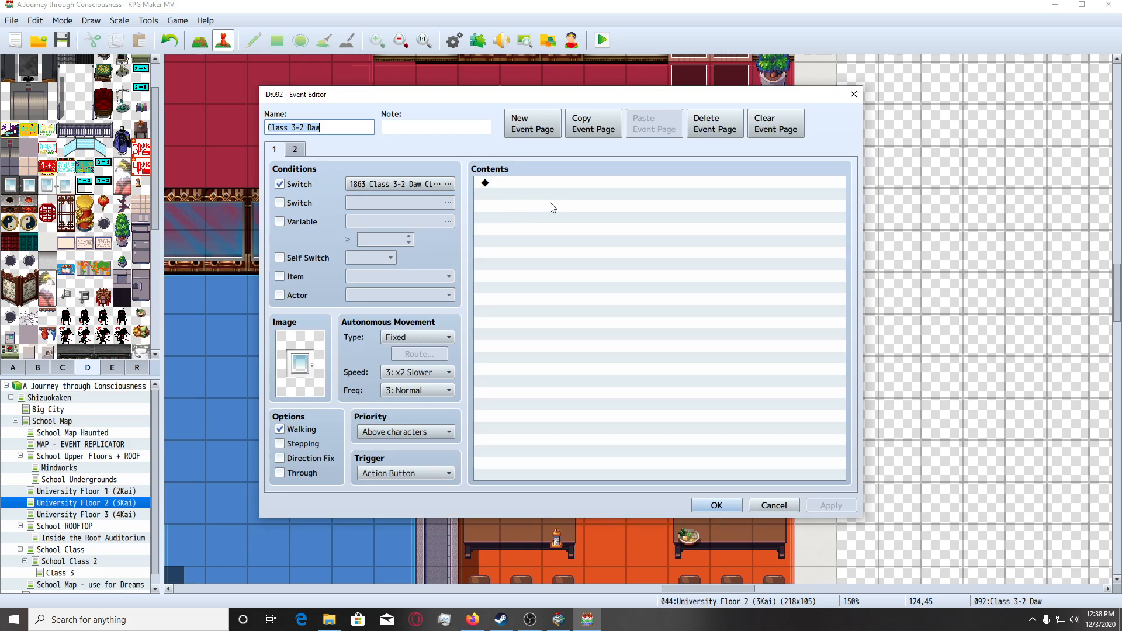
double_click(512, 182)
left_click(574, 370)
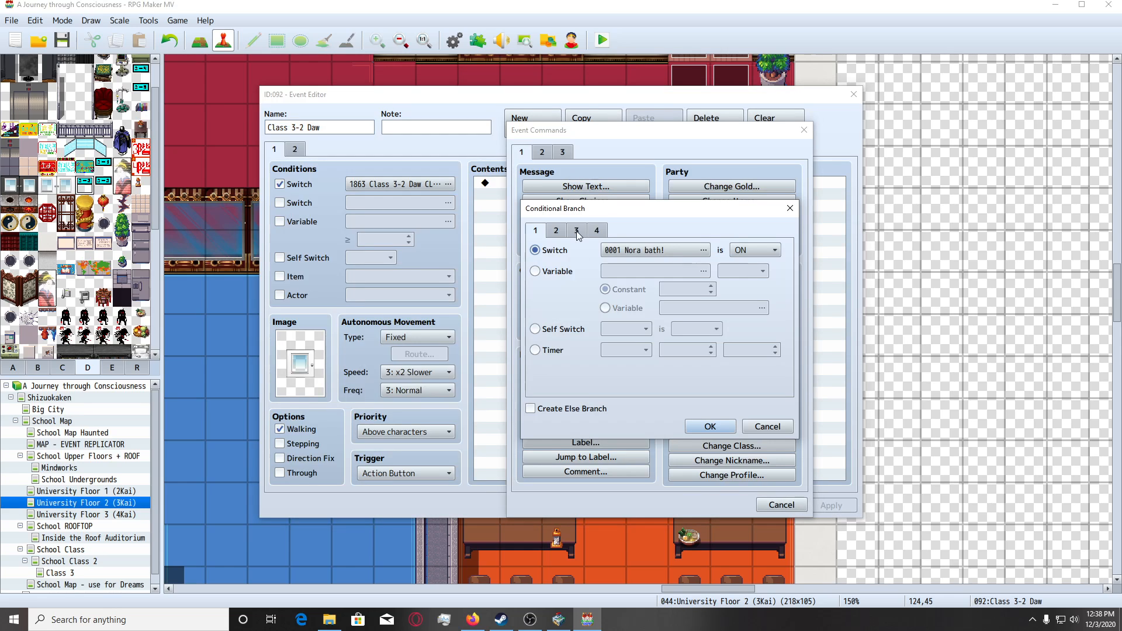
left_click(582, 234)
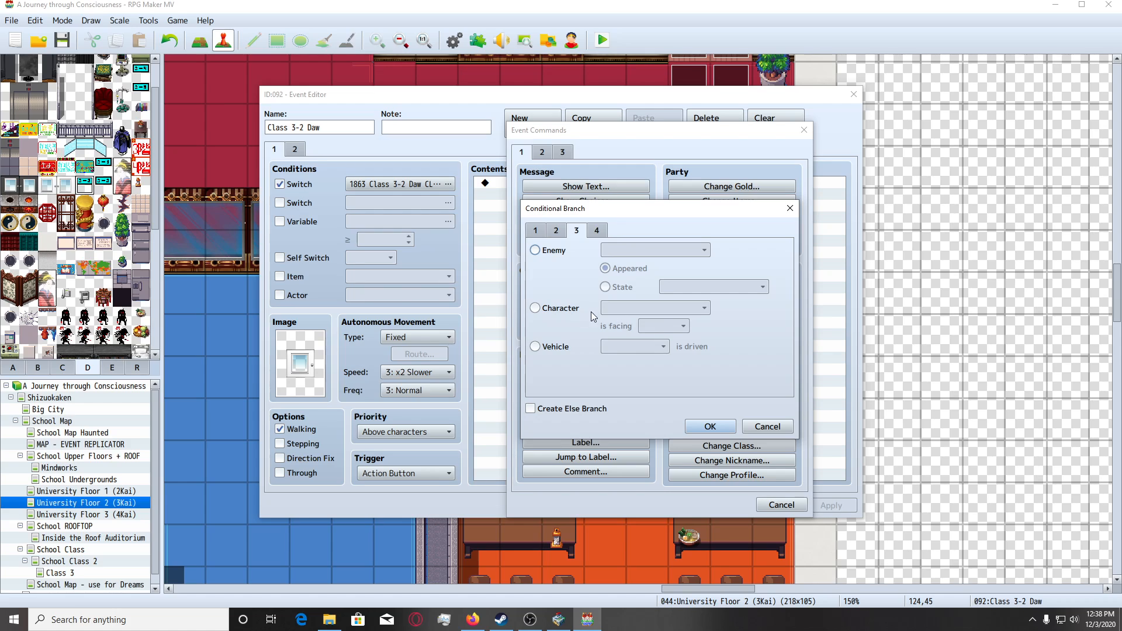
left_click(534, 307)
left_click(708, 427)
Inside the facing-Down branch, insert Show Choices with the options \c[20]Open door and \c[20]No action.
left_click(531, 198)
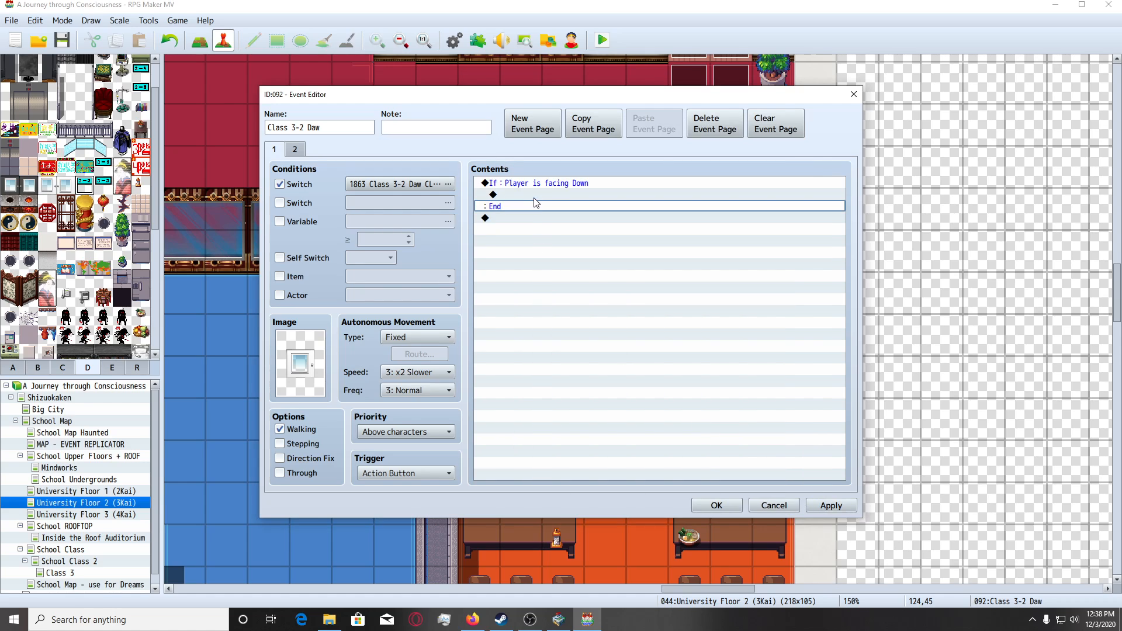
double_click(532, 198)
left_click(557, 201)
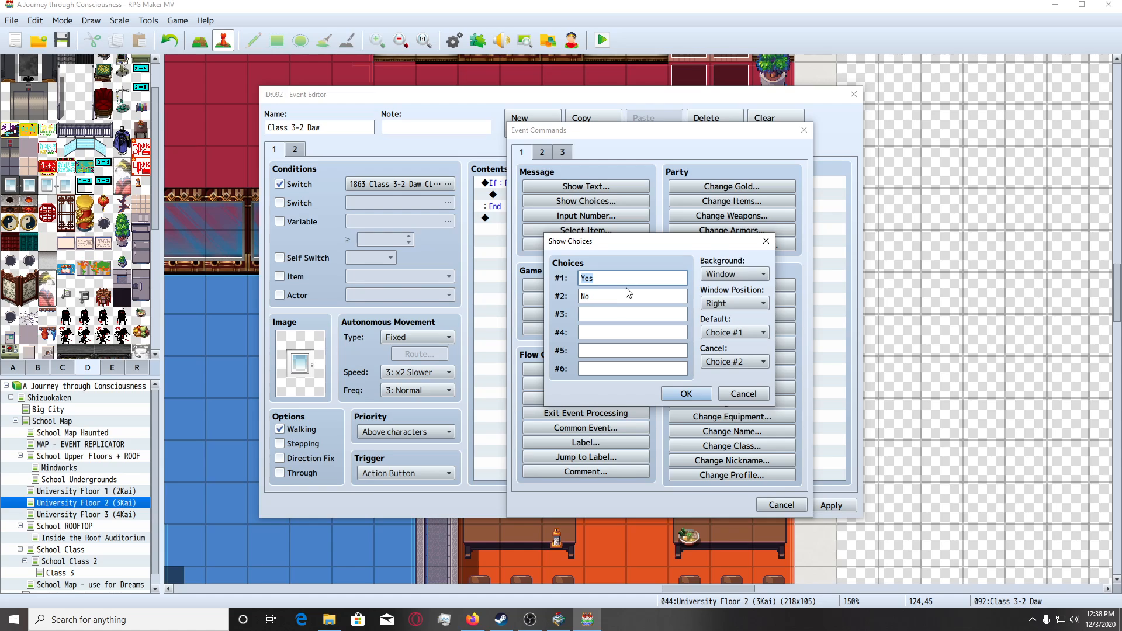
type("\\c[20]Open door")
double_click(631, 298)
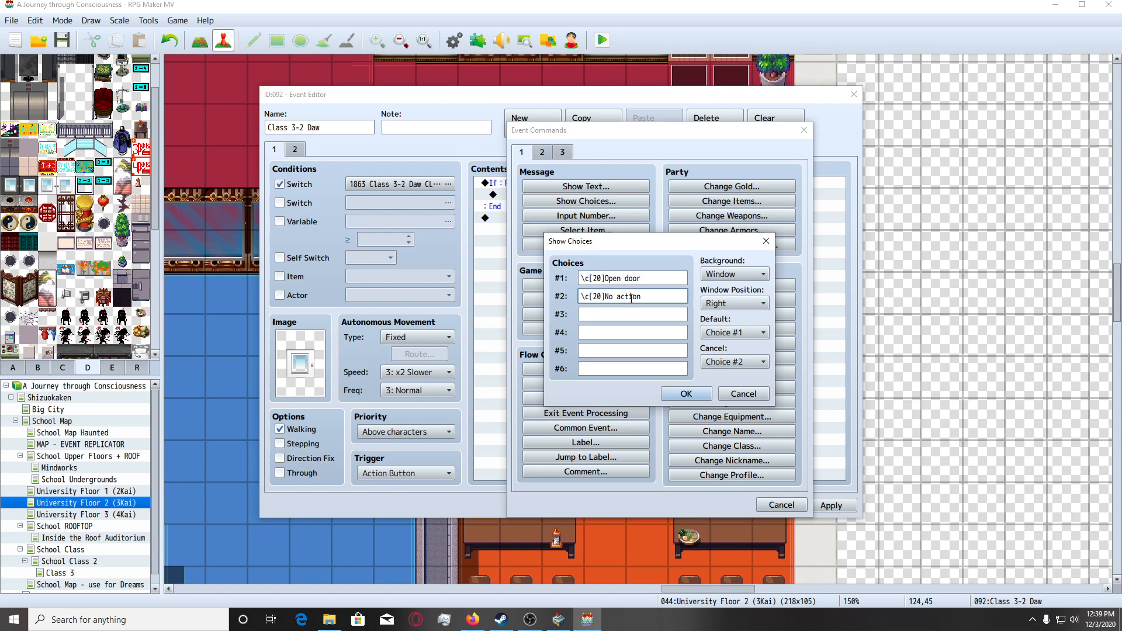
Give the choices a Dim background and Middle window position, disallow cancelling, and confirm the command.
left_click(734, 274)
left_click(725, 300)
left_click(733, 303)
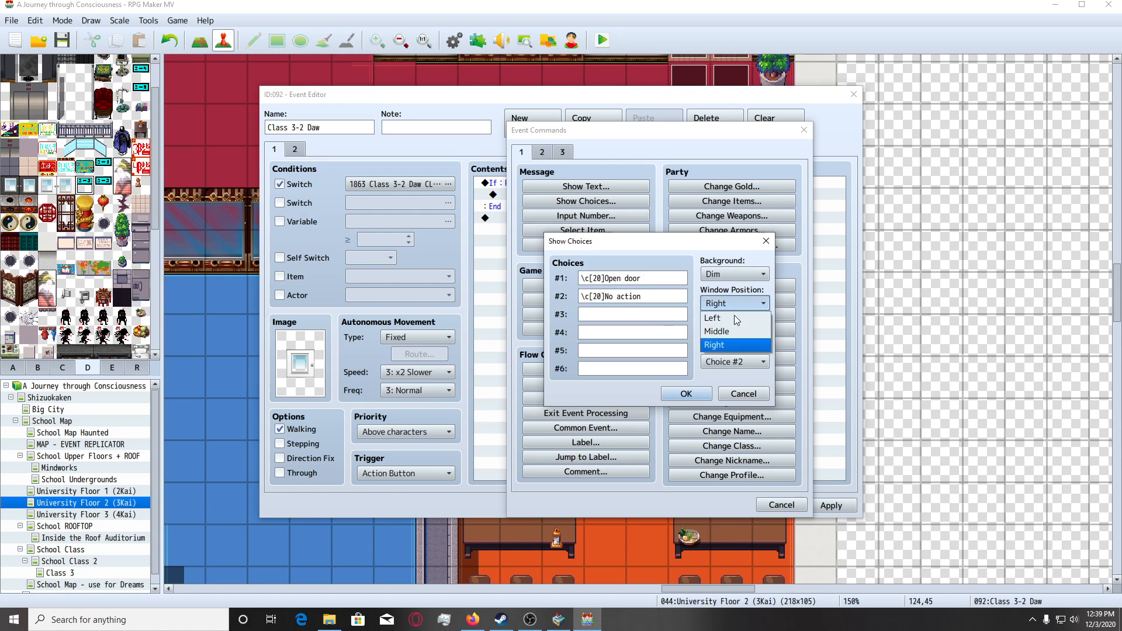
left_click(728, 319)
scroll(741, 303, "down", 1)
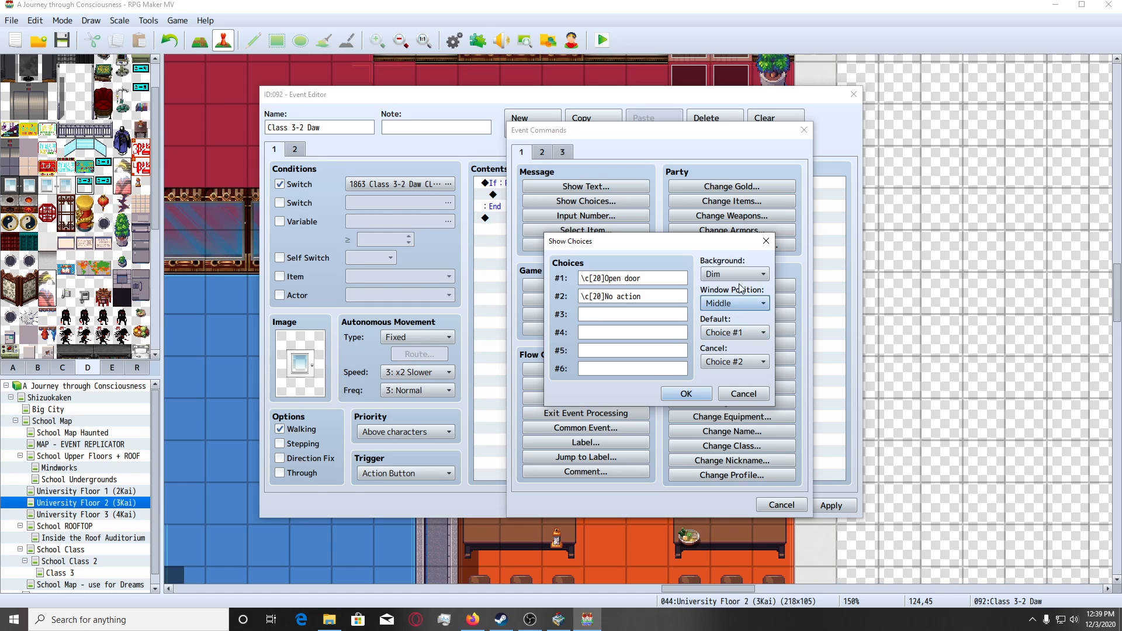
left_click(727, 363)
left_click(720, 389)
left_click(686, 394)
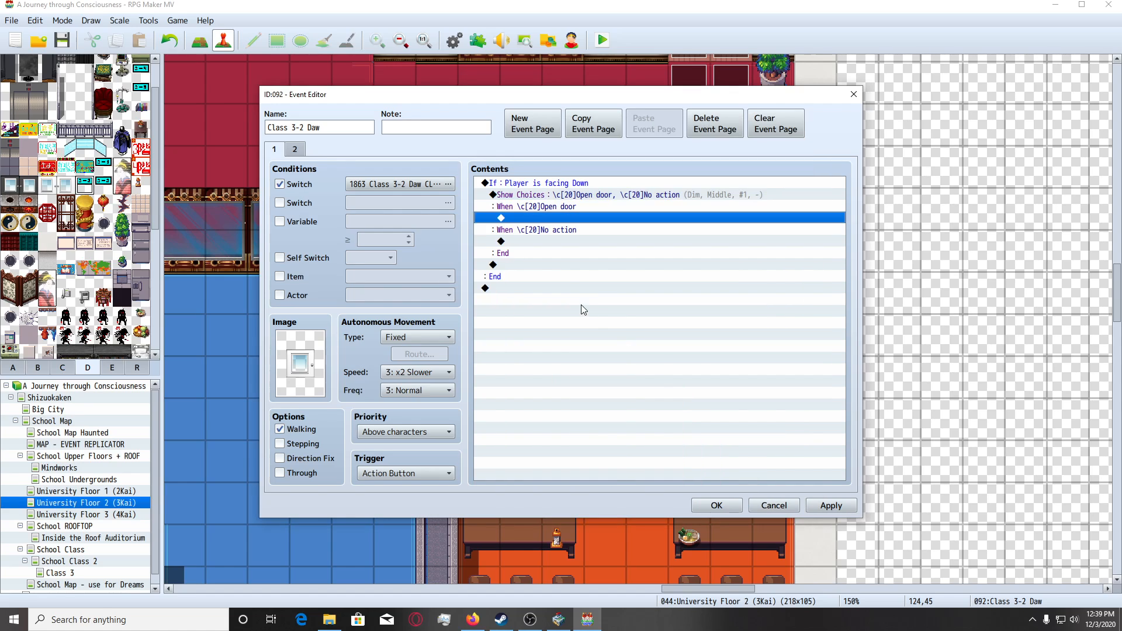
Start a Set Movement Route command for the player under the Open door choice.
double_click(558, 218)
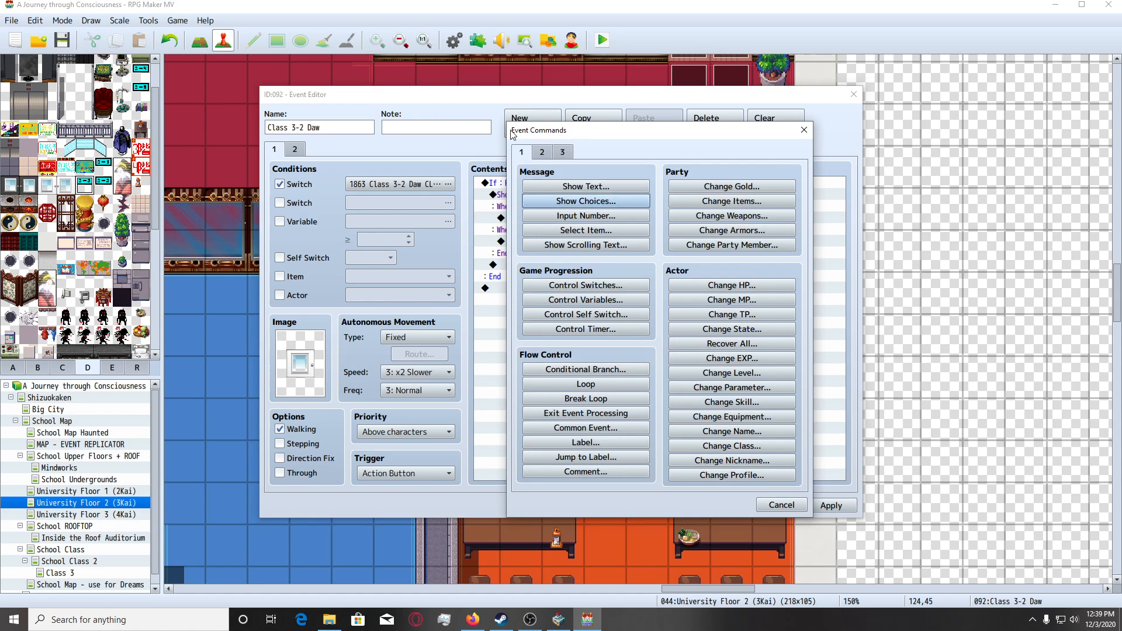
left_click(543, 153)
left_click(564, 245)
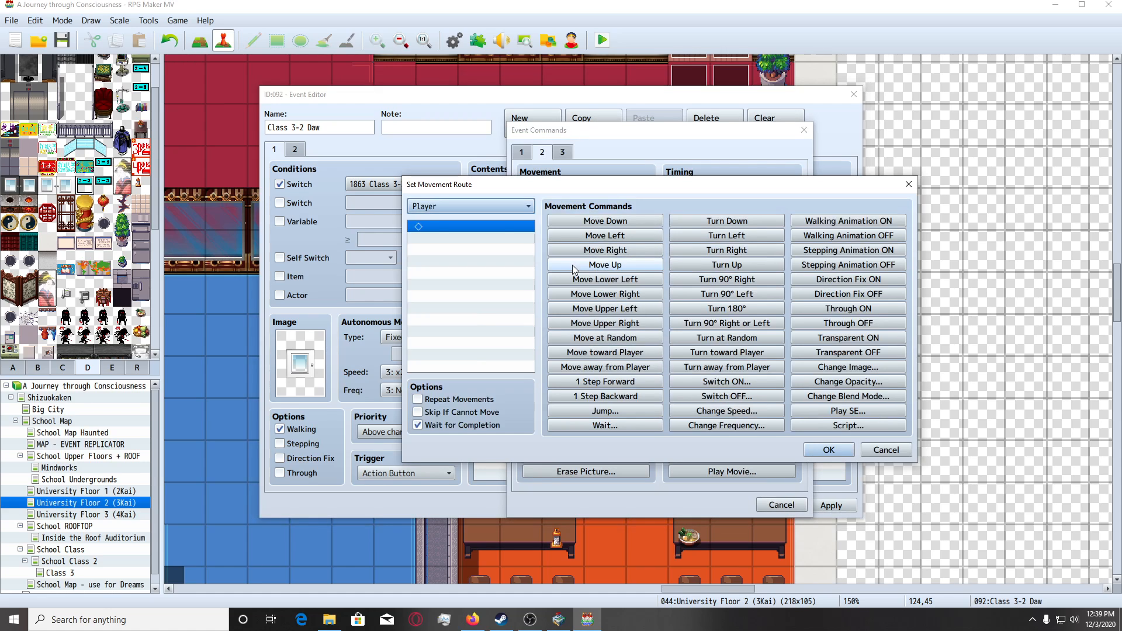